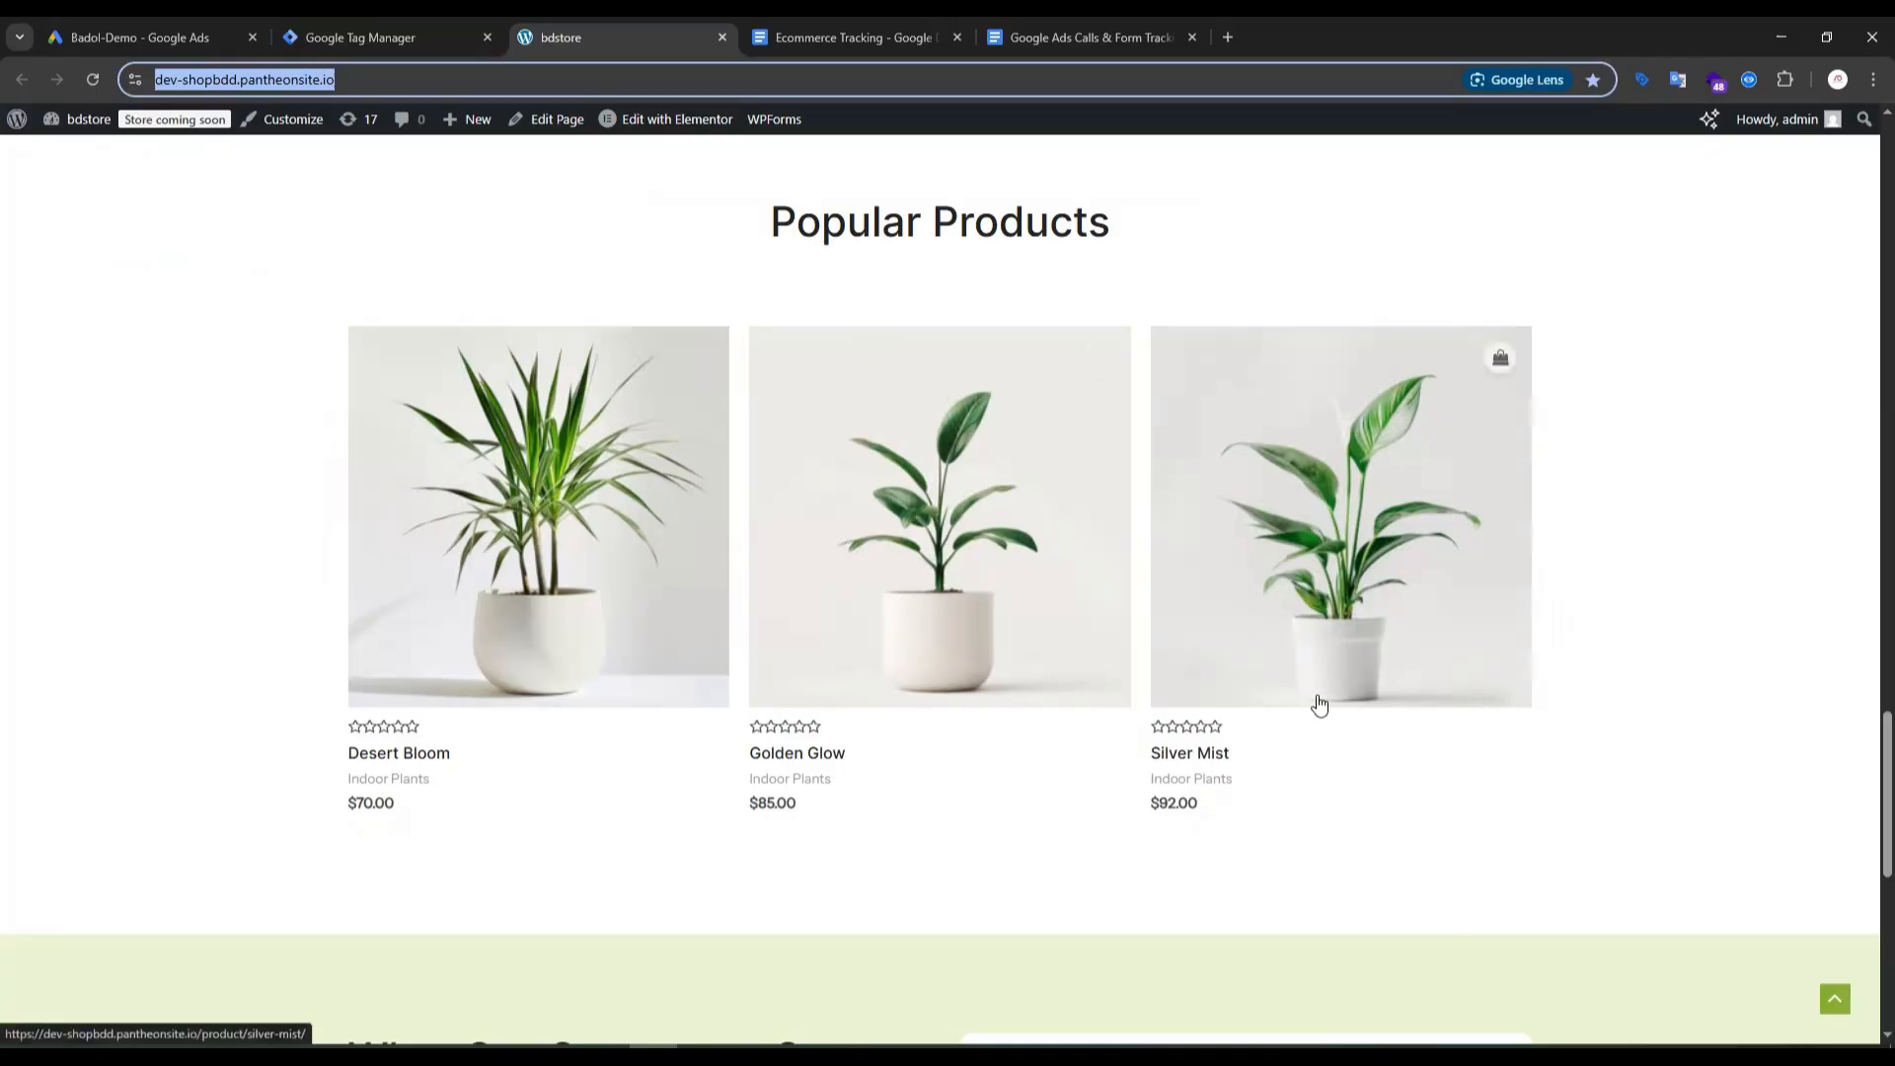
# Step: Switch to the Ecommerce Tracking document and examine its table of events, triggers and parameters
pyautogui.click(347, 269)
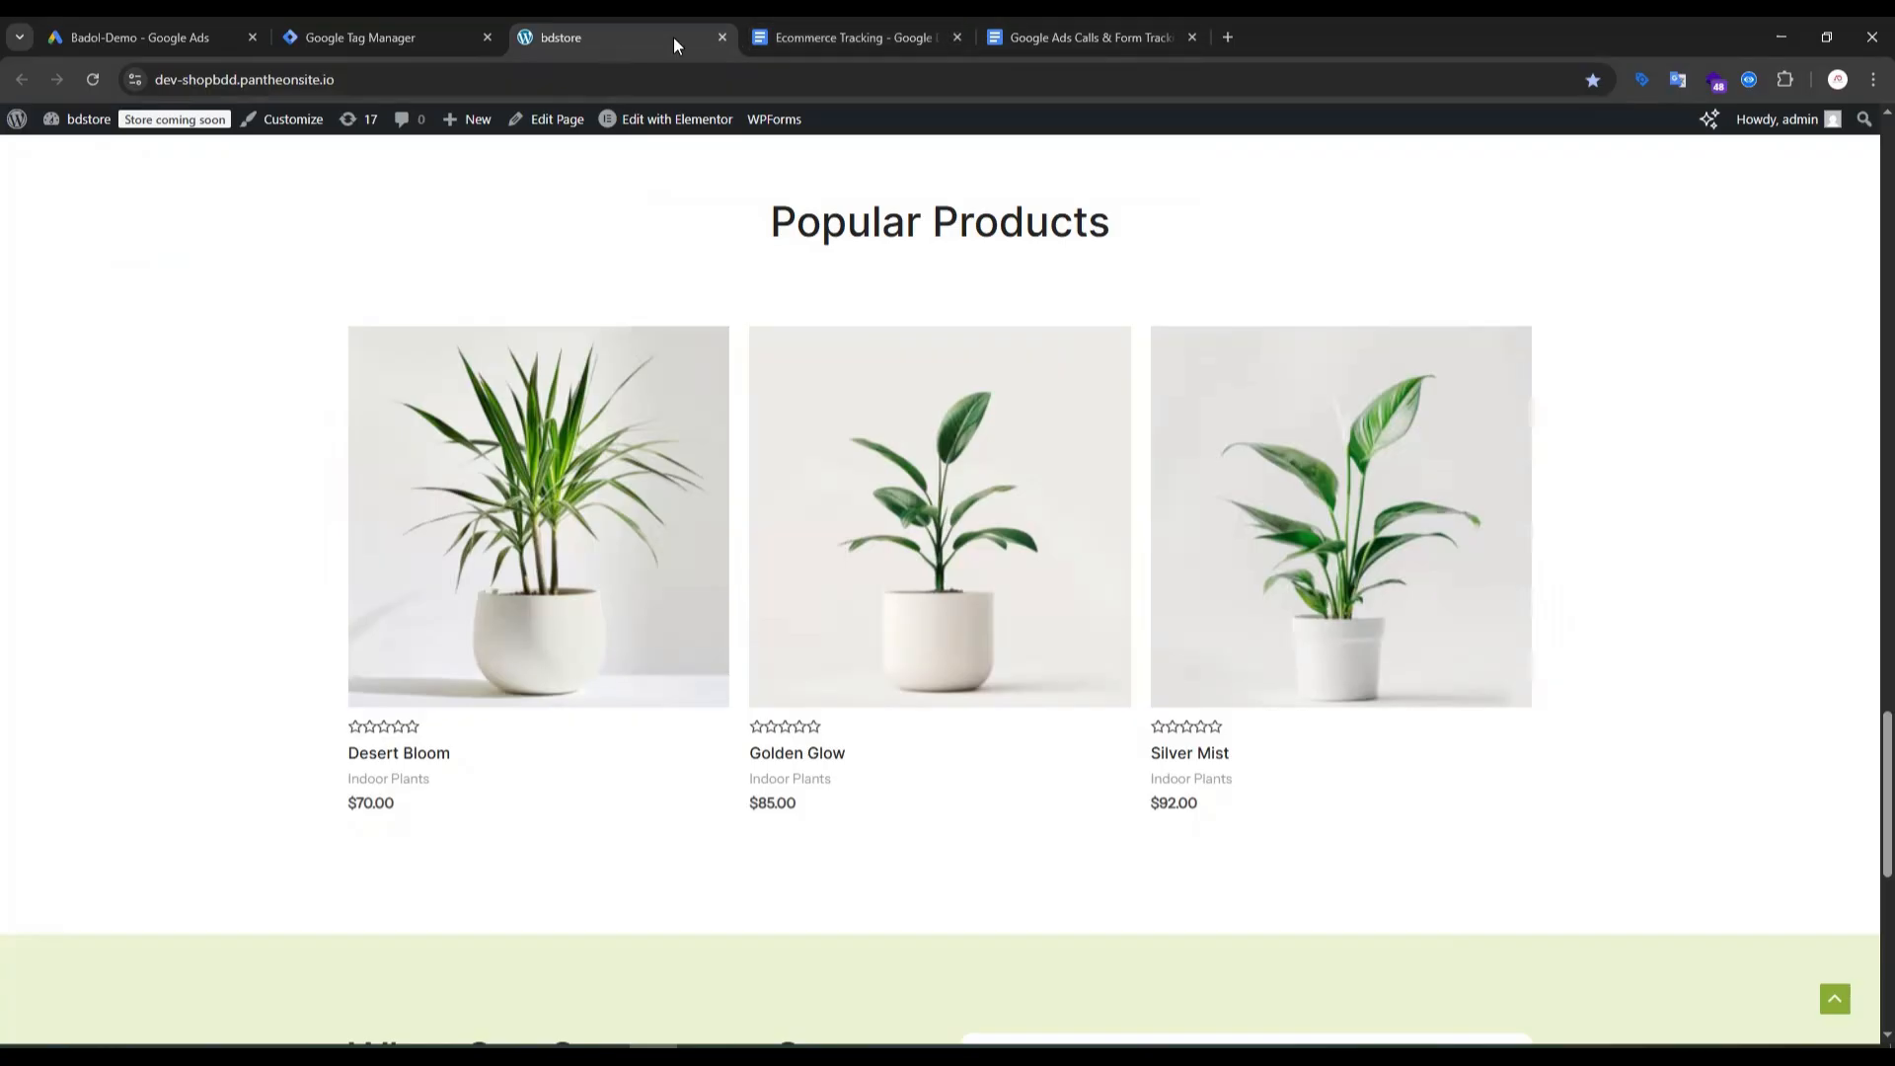
pyautogui.click(861, 39)
pyautogui.scroll(1, 812, 357)
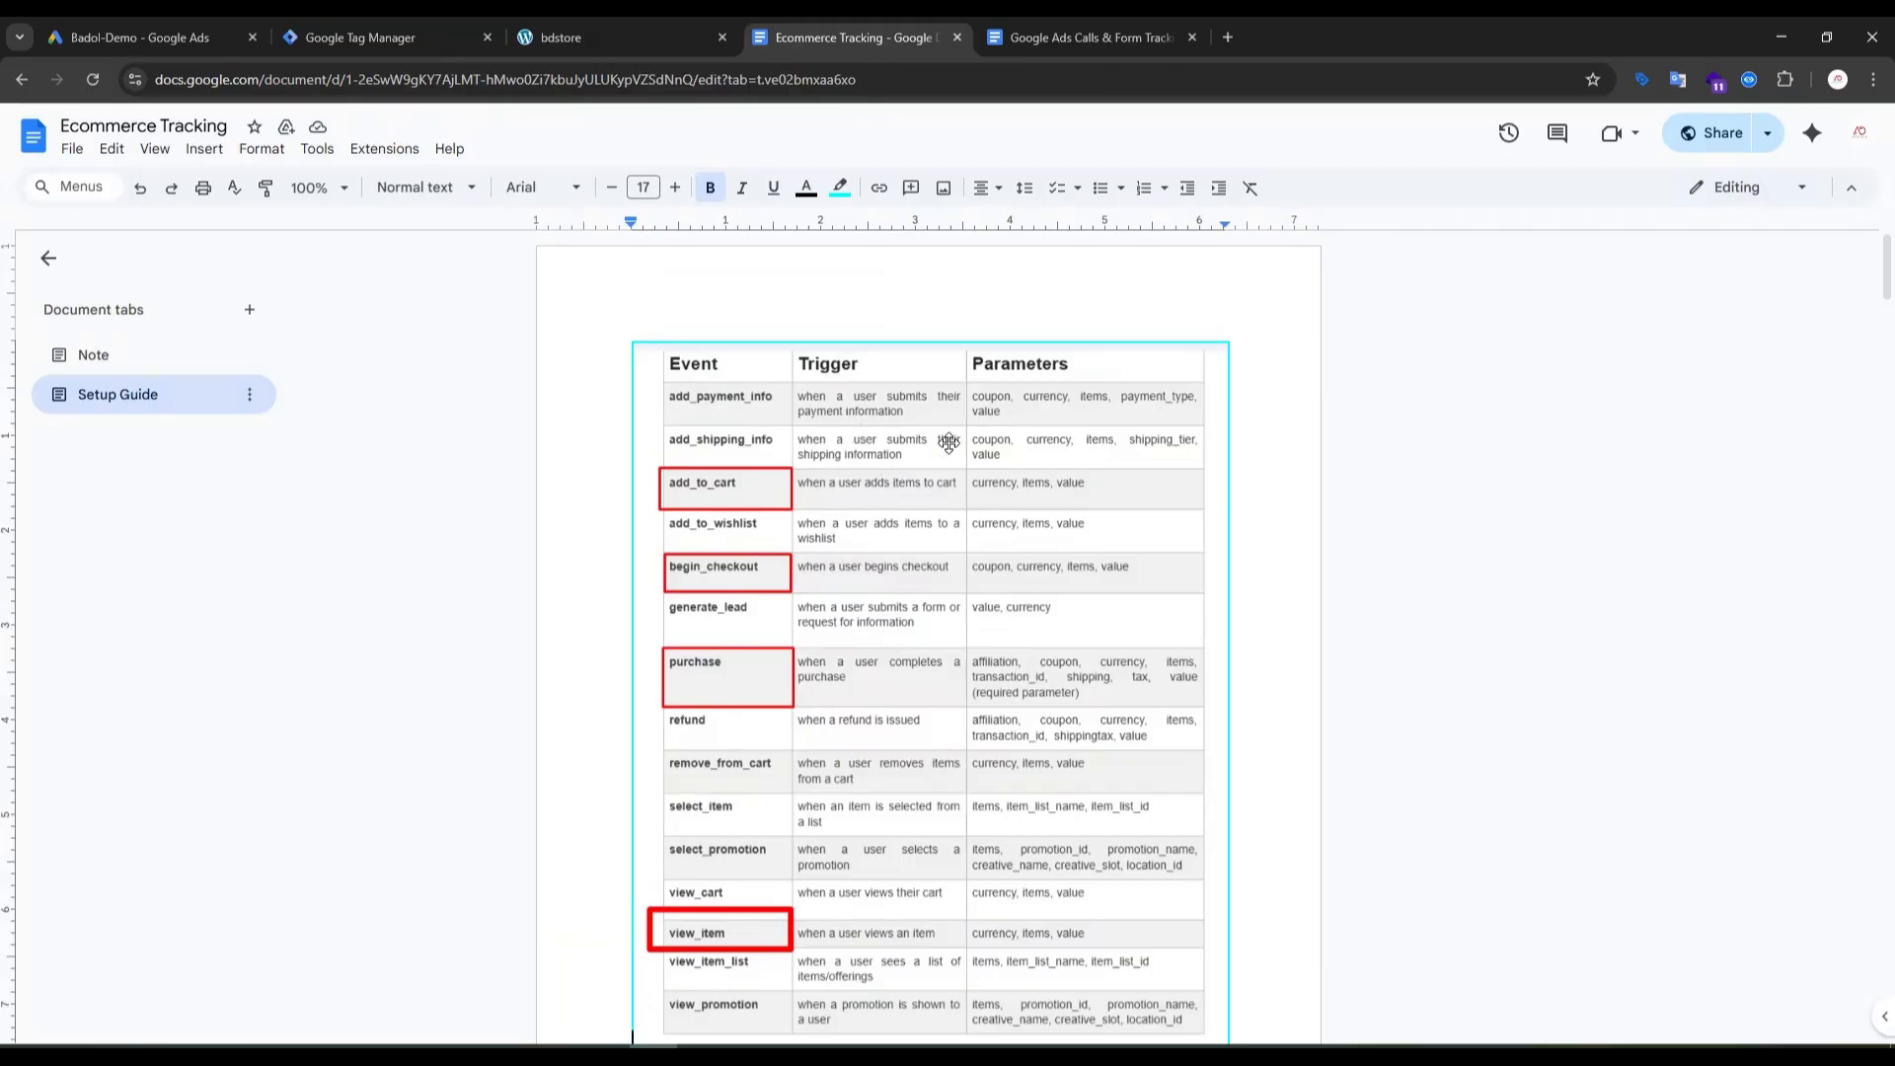
# Step: In the bdstore shop, add the Golden Glow plant to the cart and proceed to the checkout page
pyautogui.click(636, 33)
pyautogui.scroll(4, 849, 495)
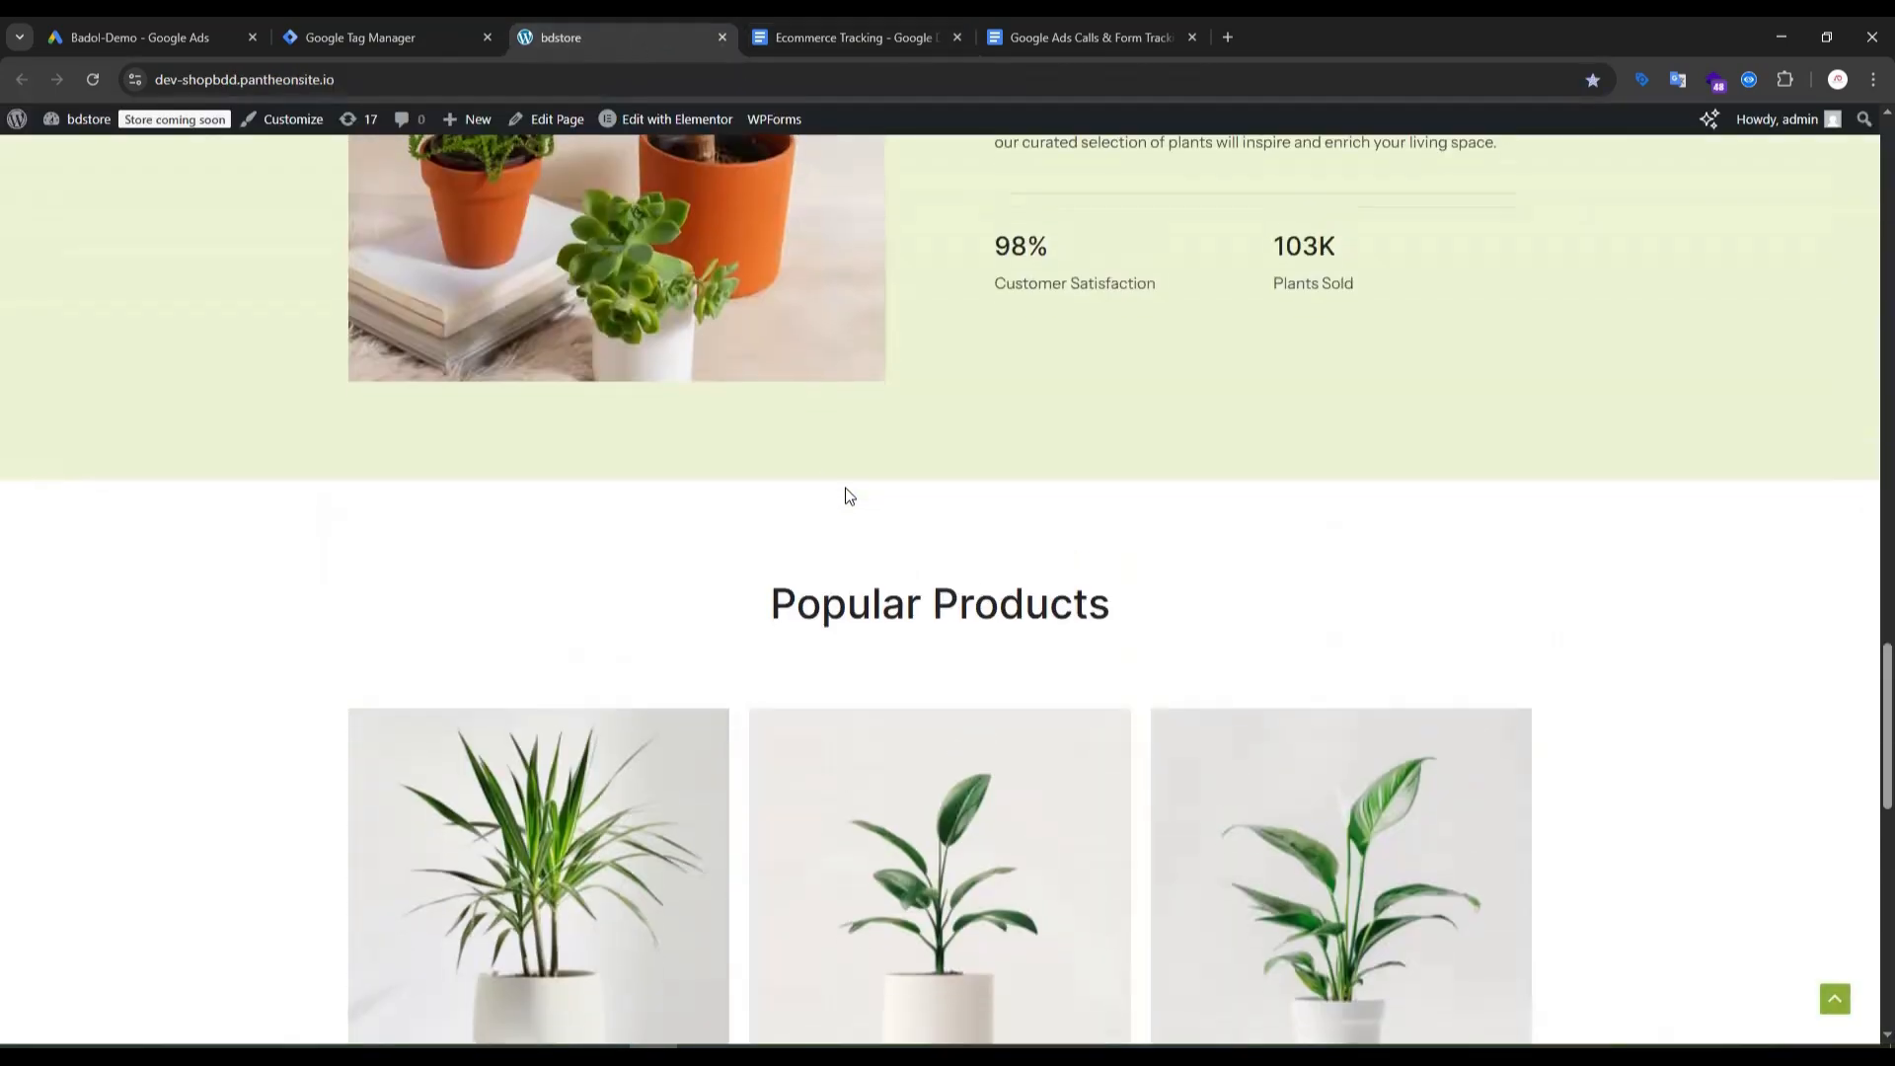
pyautogui.scroll(-3, 849, 496)
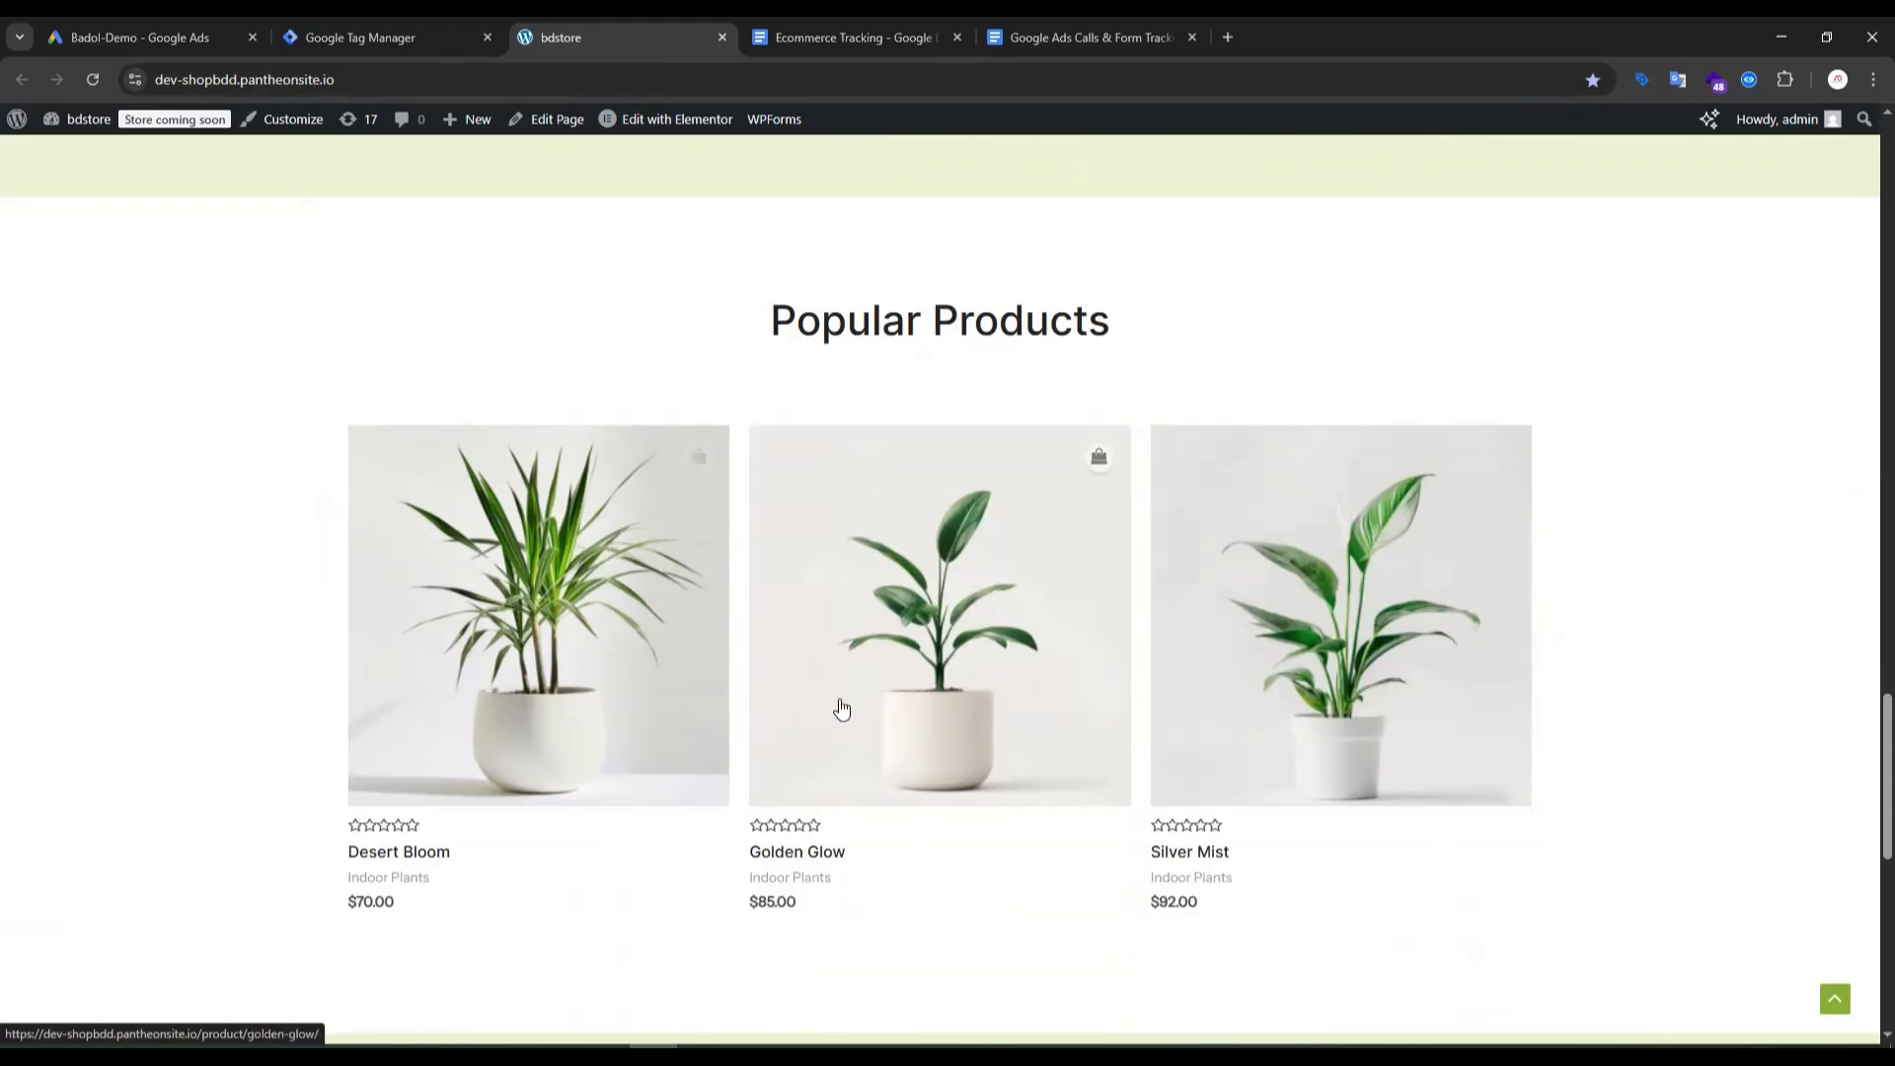
pyautogui.click(810, 857)
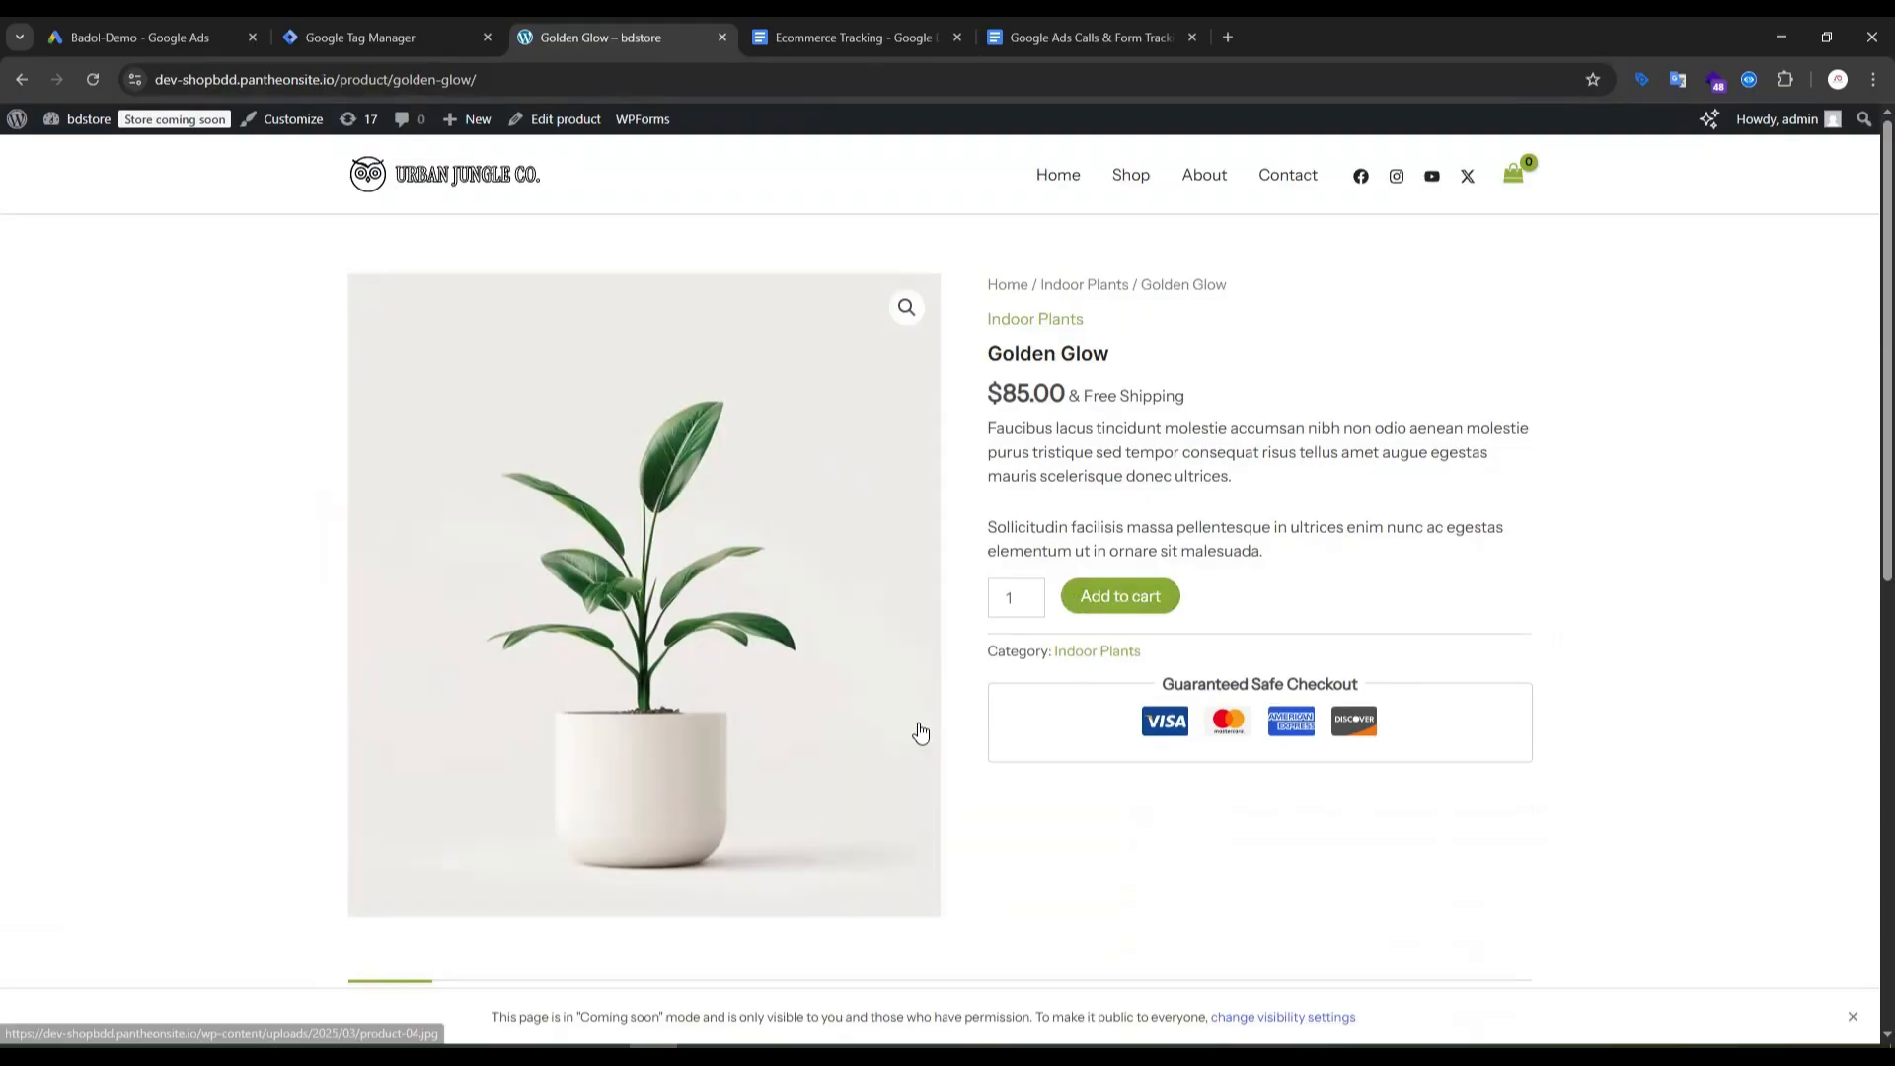
pyautogui.click(1107, 599)
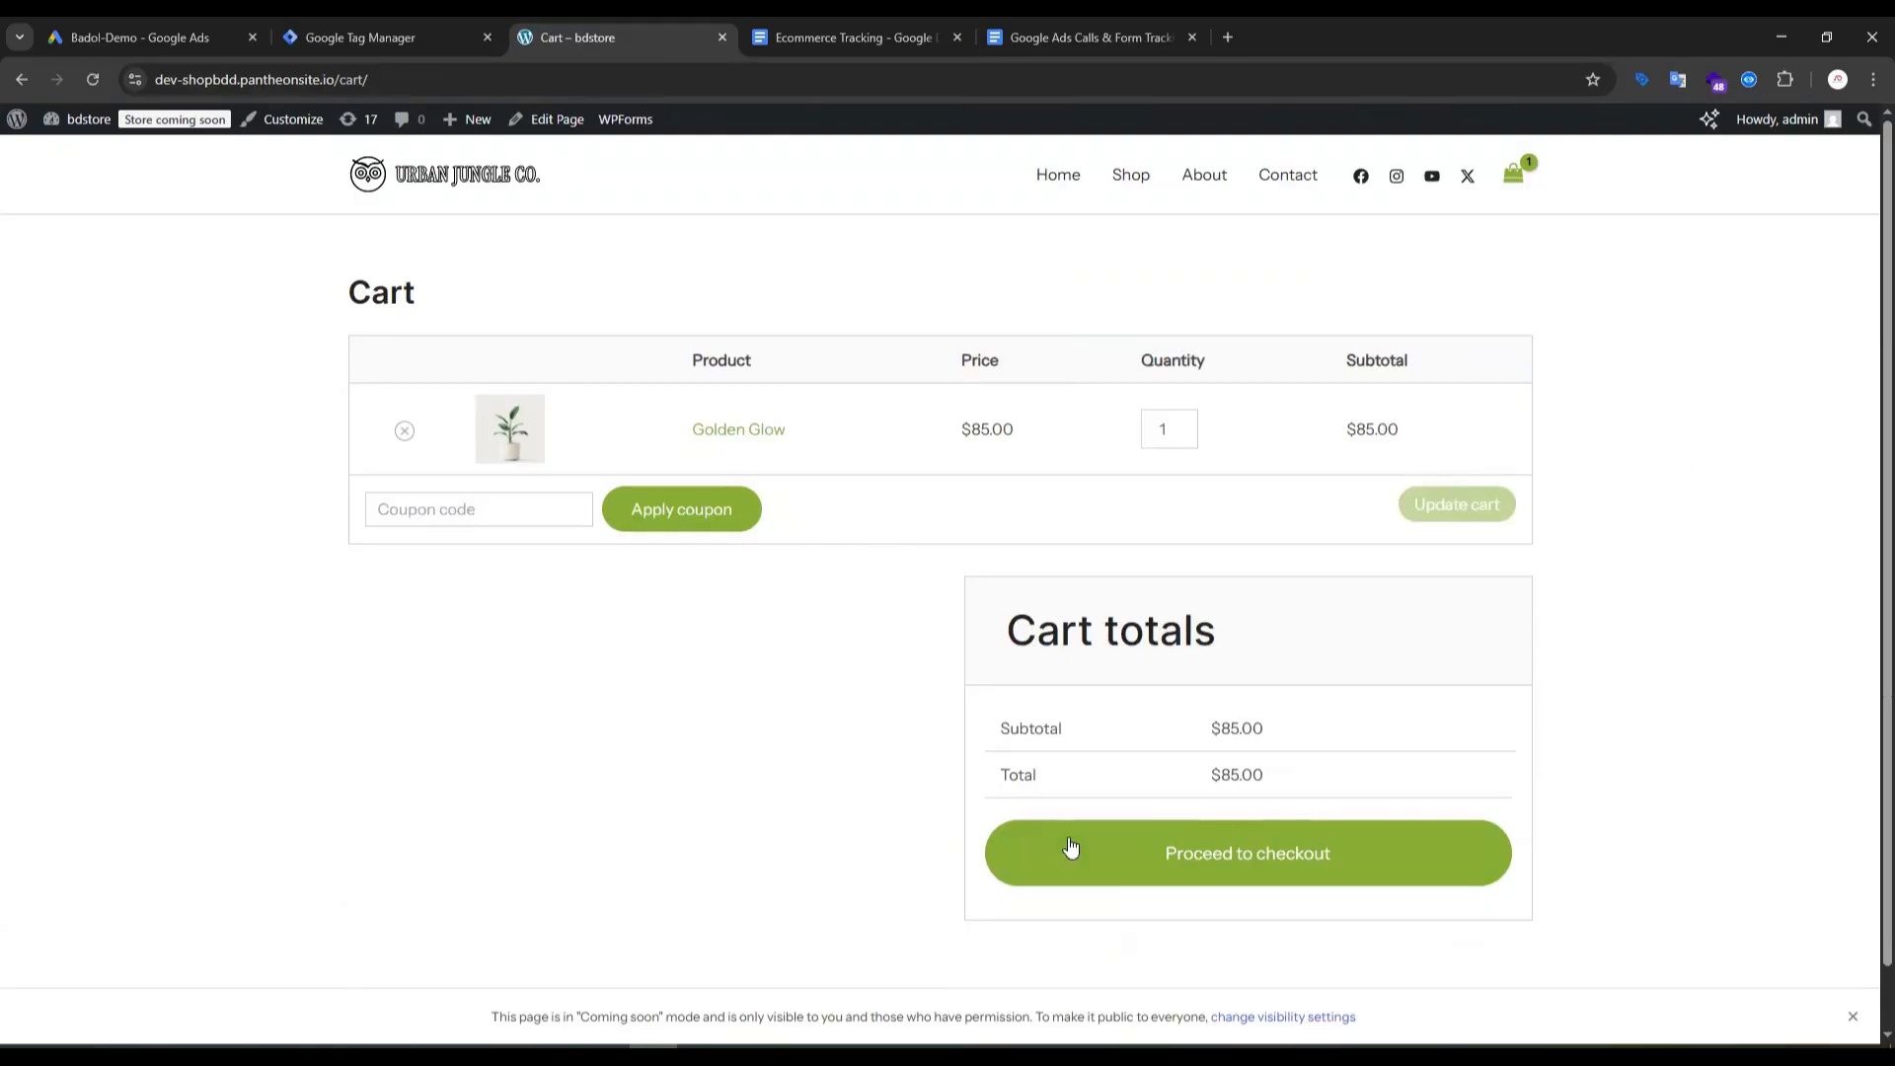
pyautogui.click(1217, 862)
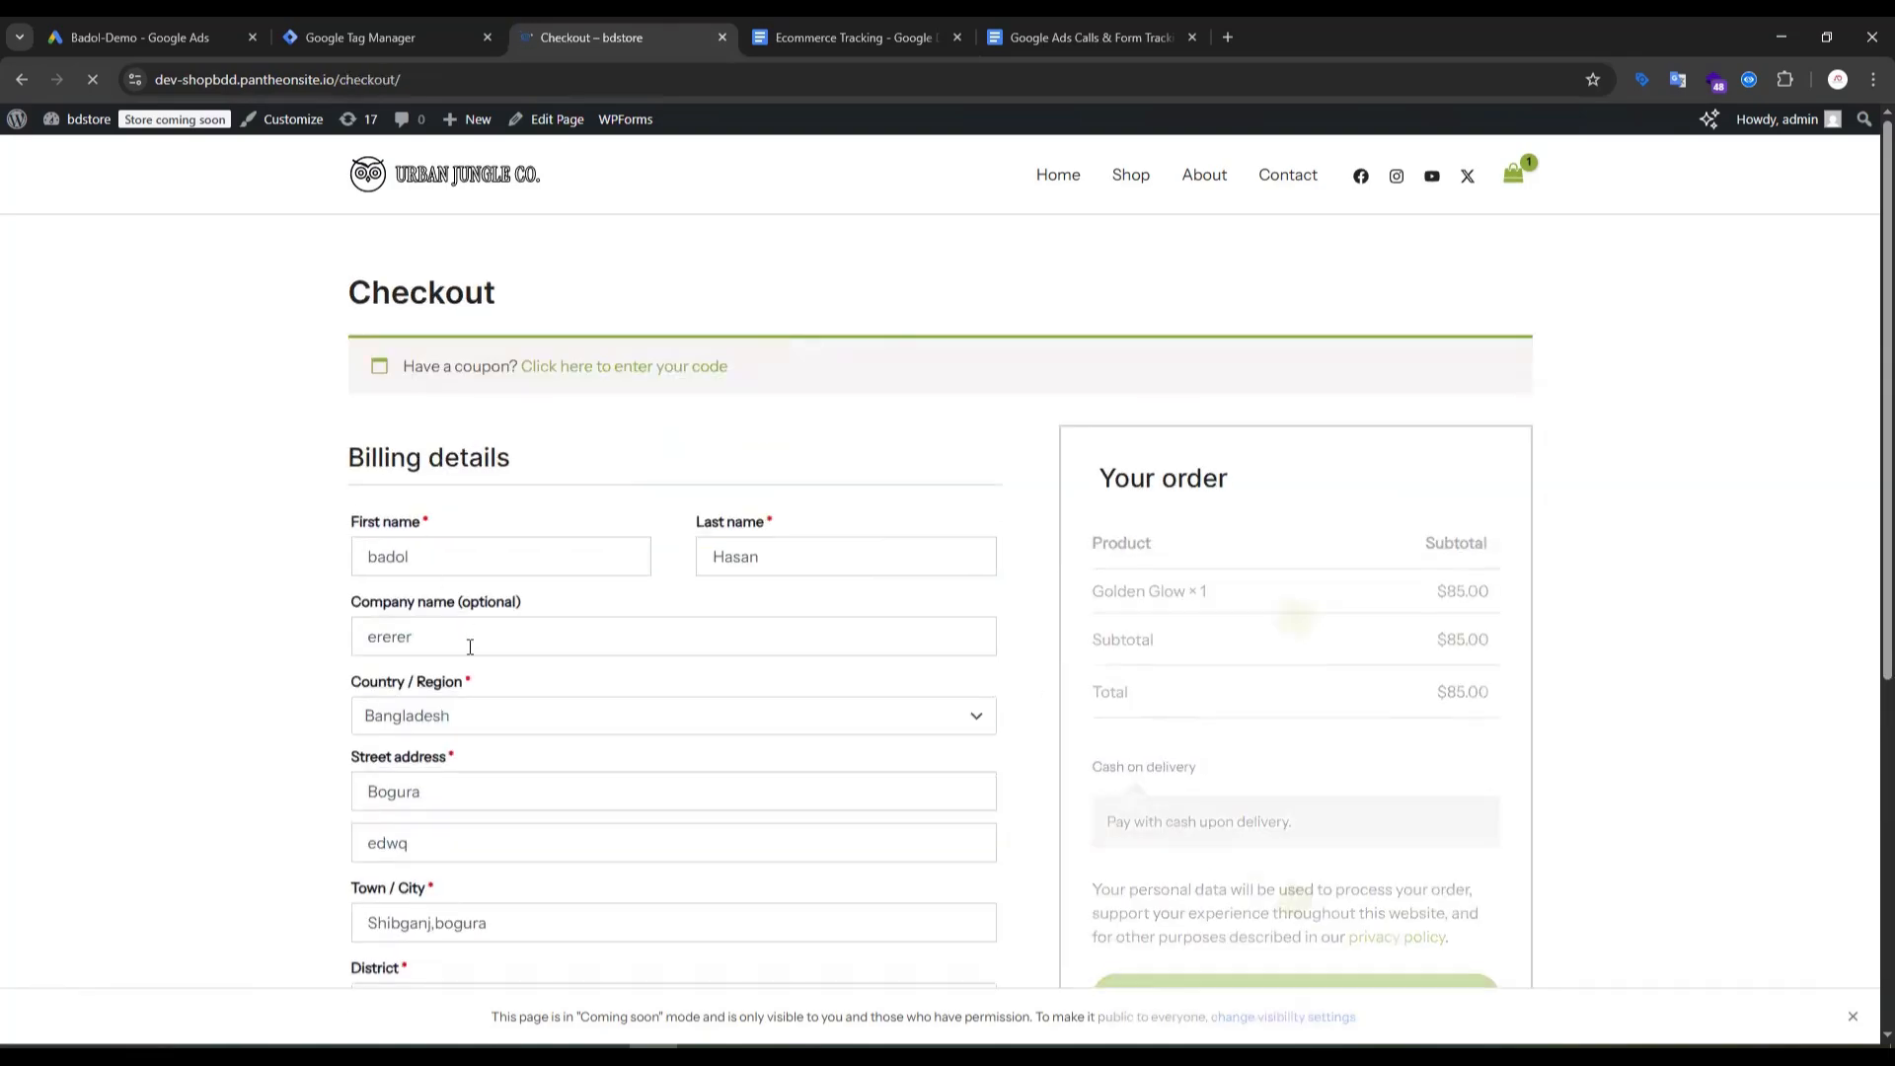
pyautogui.scroll(-3, 1250, 690)
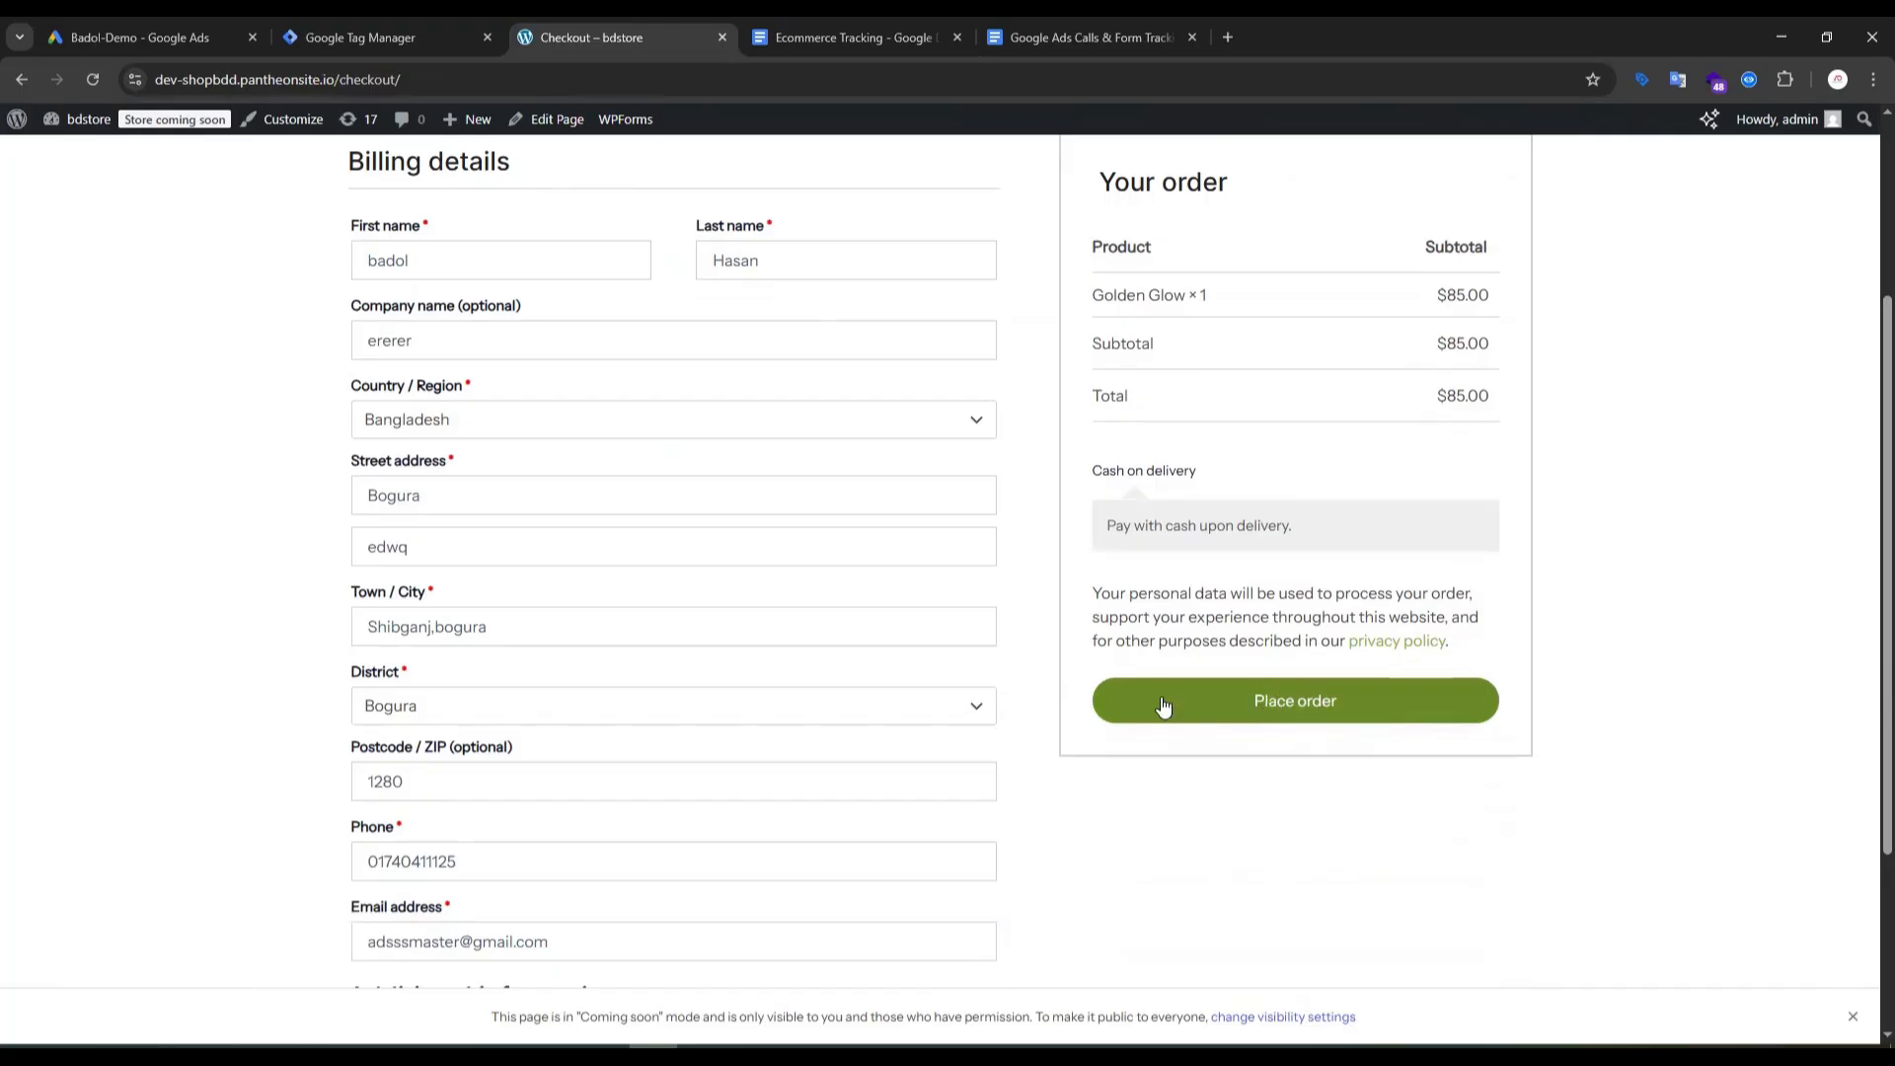
pyautogui.scroll(2, 1007, 395)
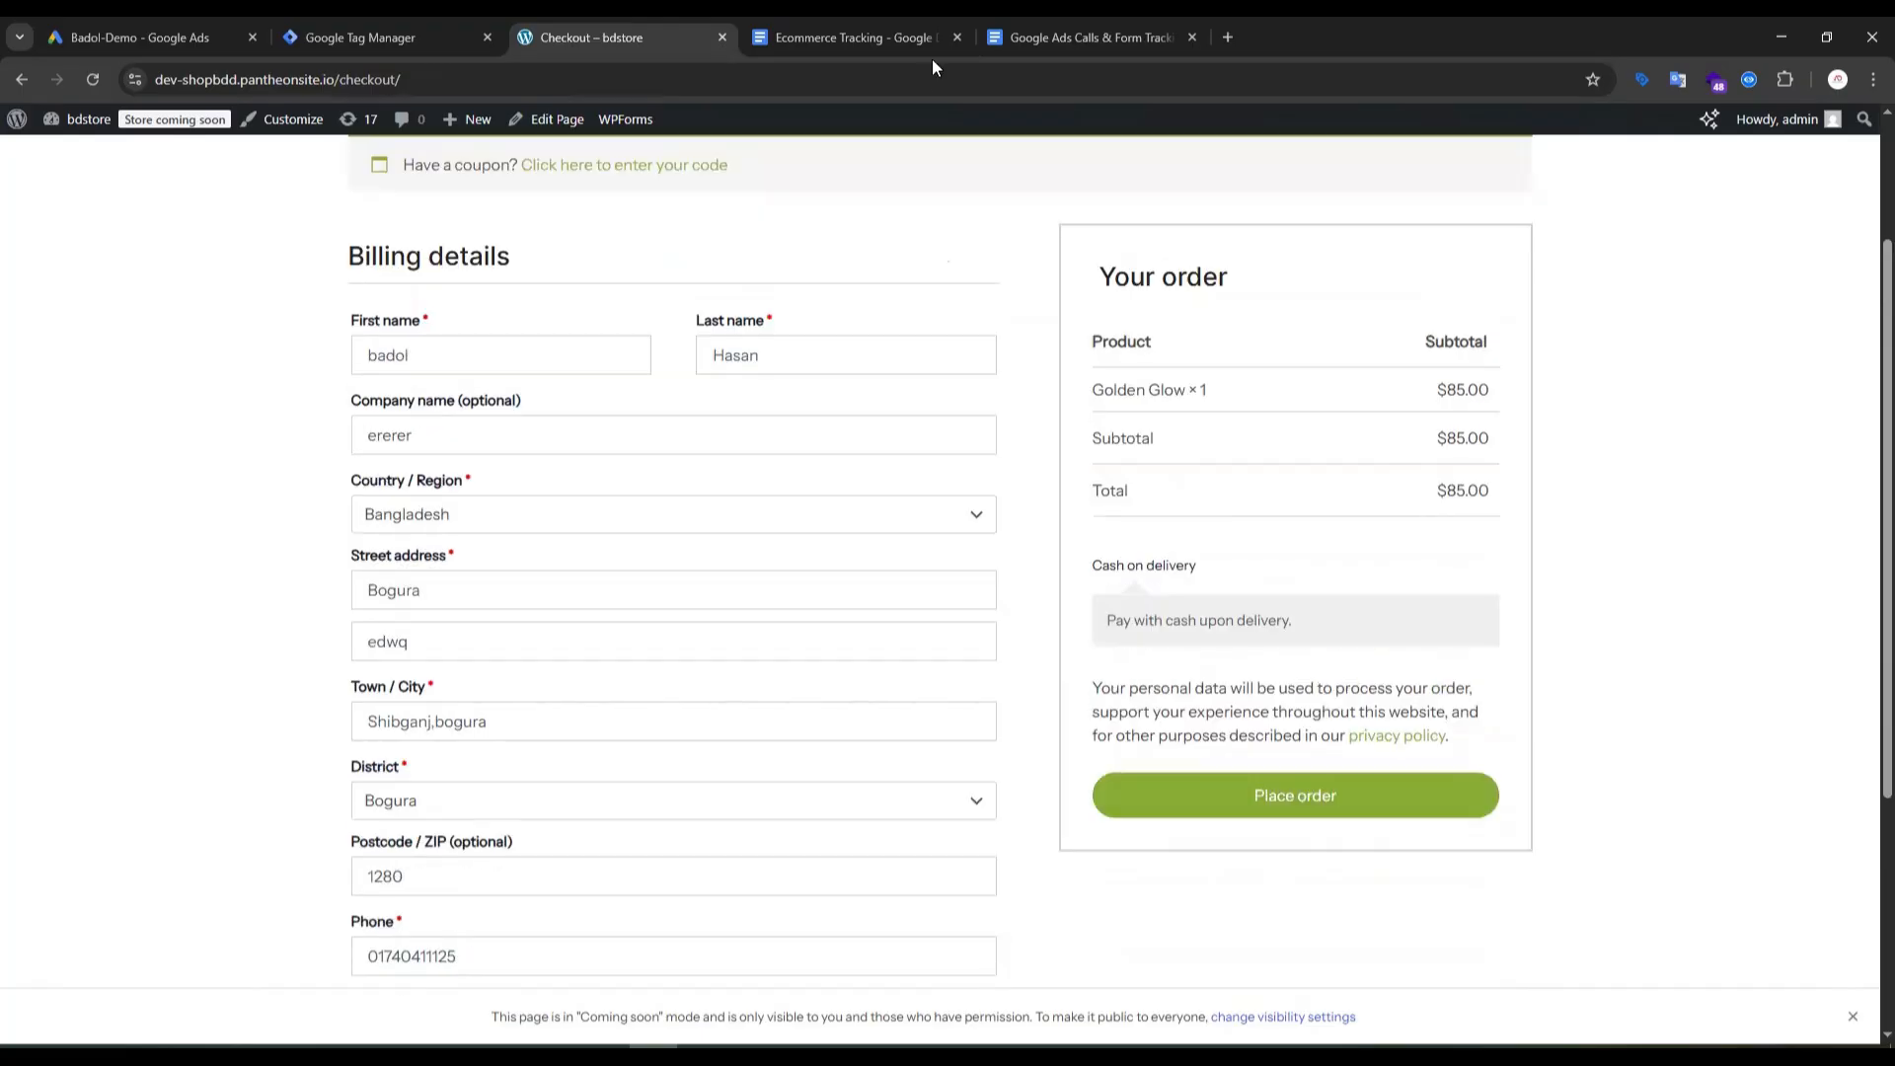
# Step: Read through the event table in the Ecommerce Tracking document down to the view_promotion row
pyautogui.click(807, 36)
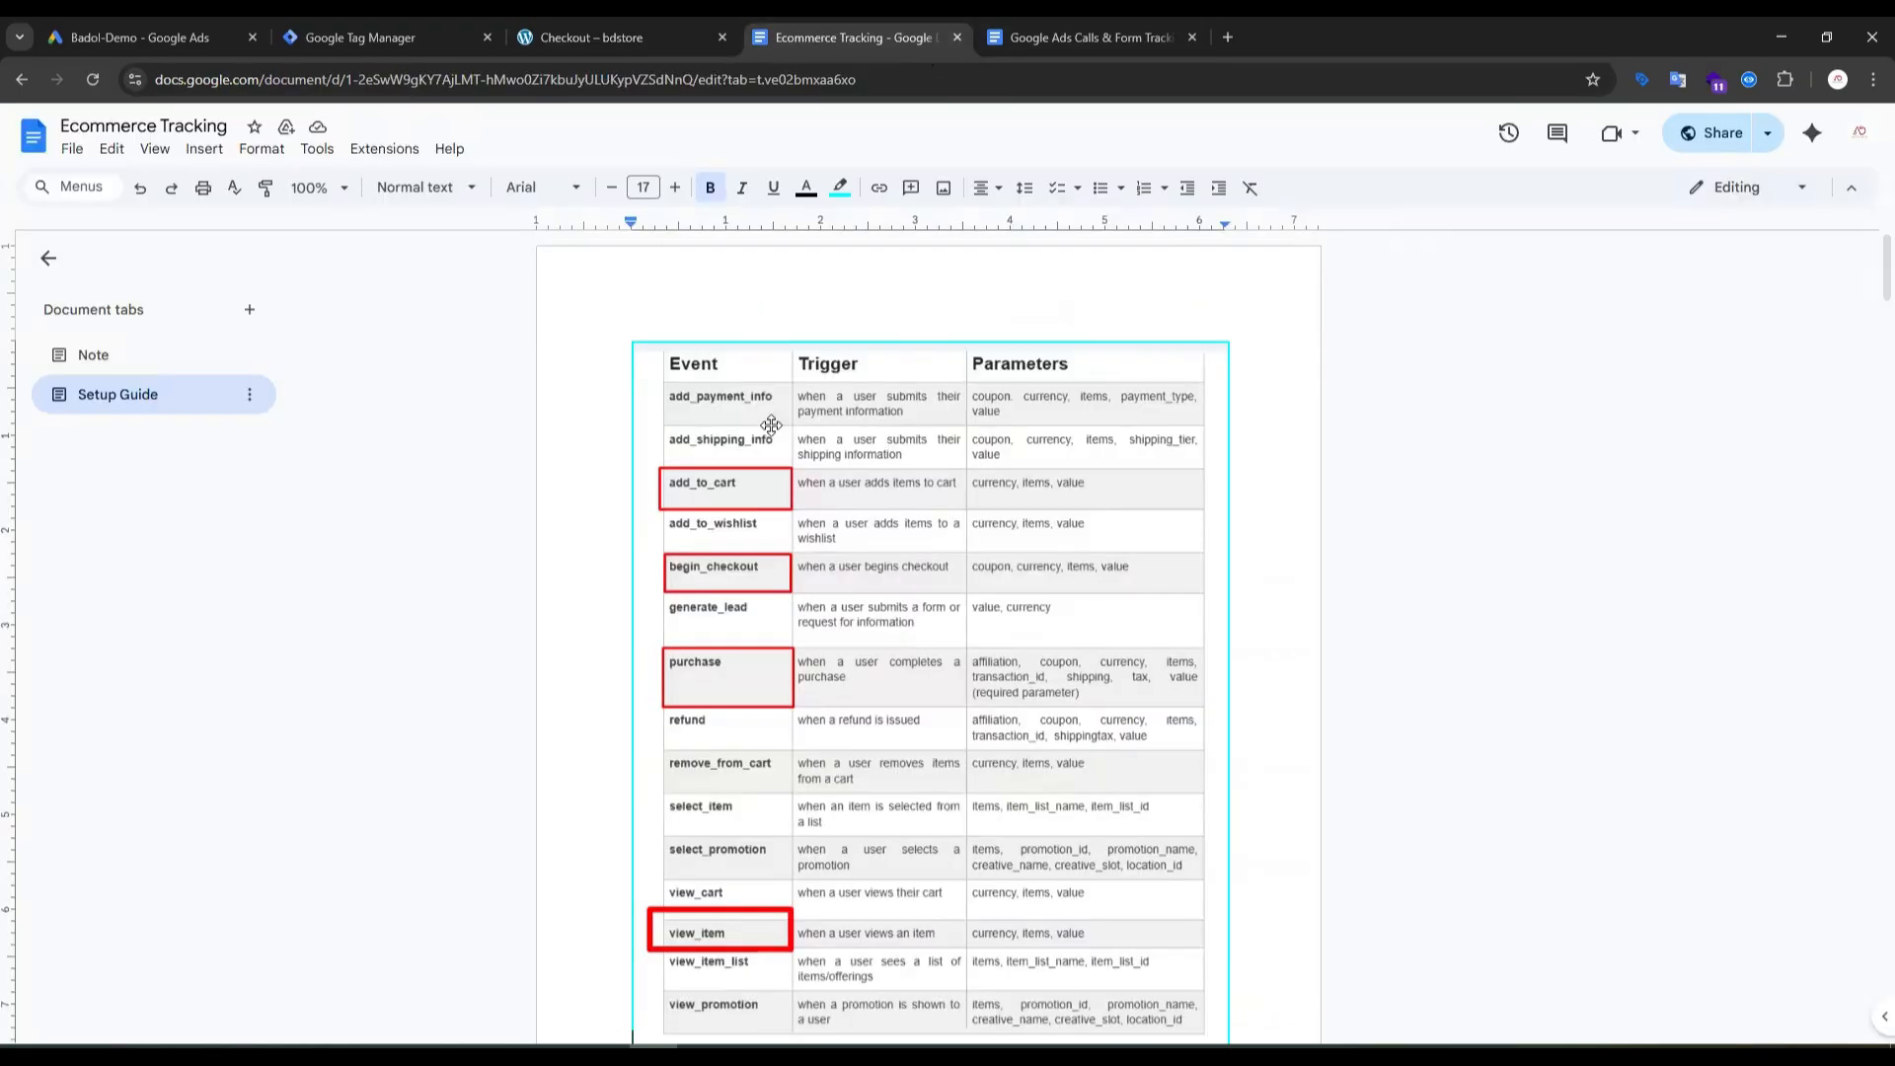
pyautogui.scroll(-2, 805, 453)
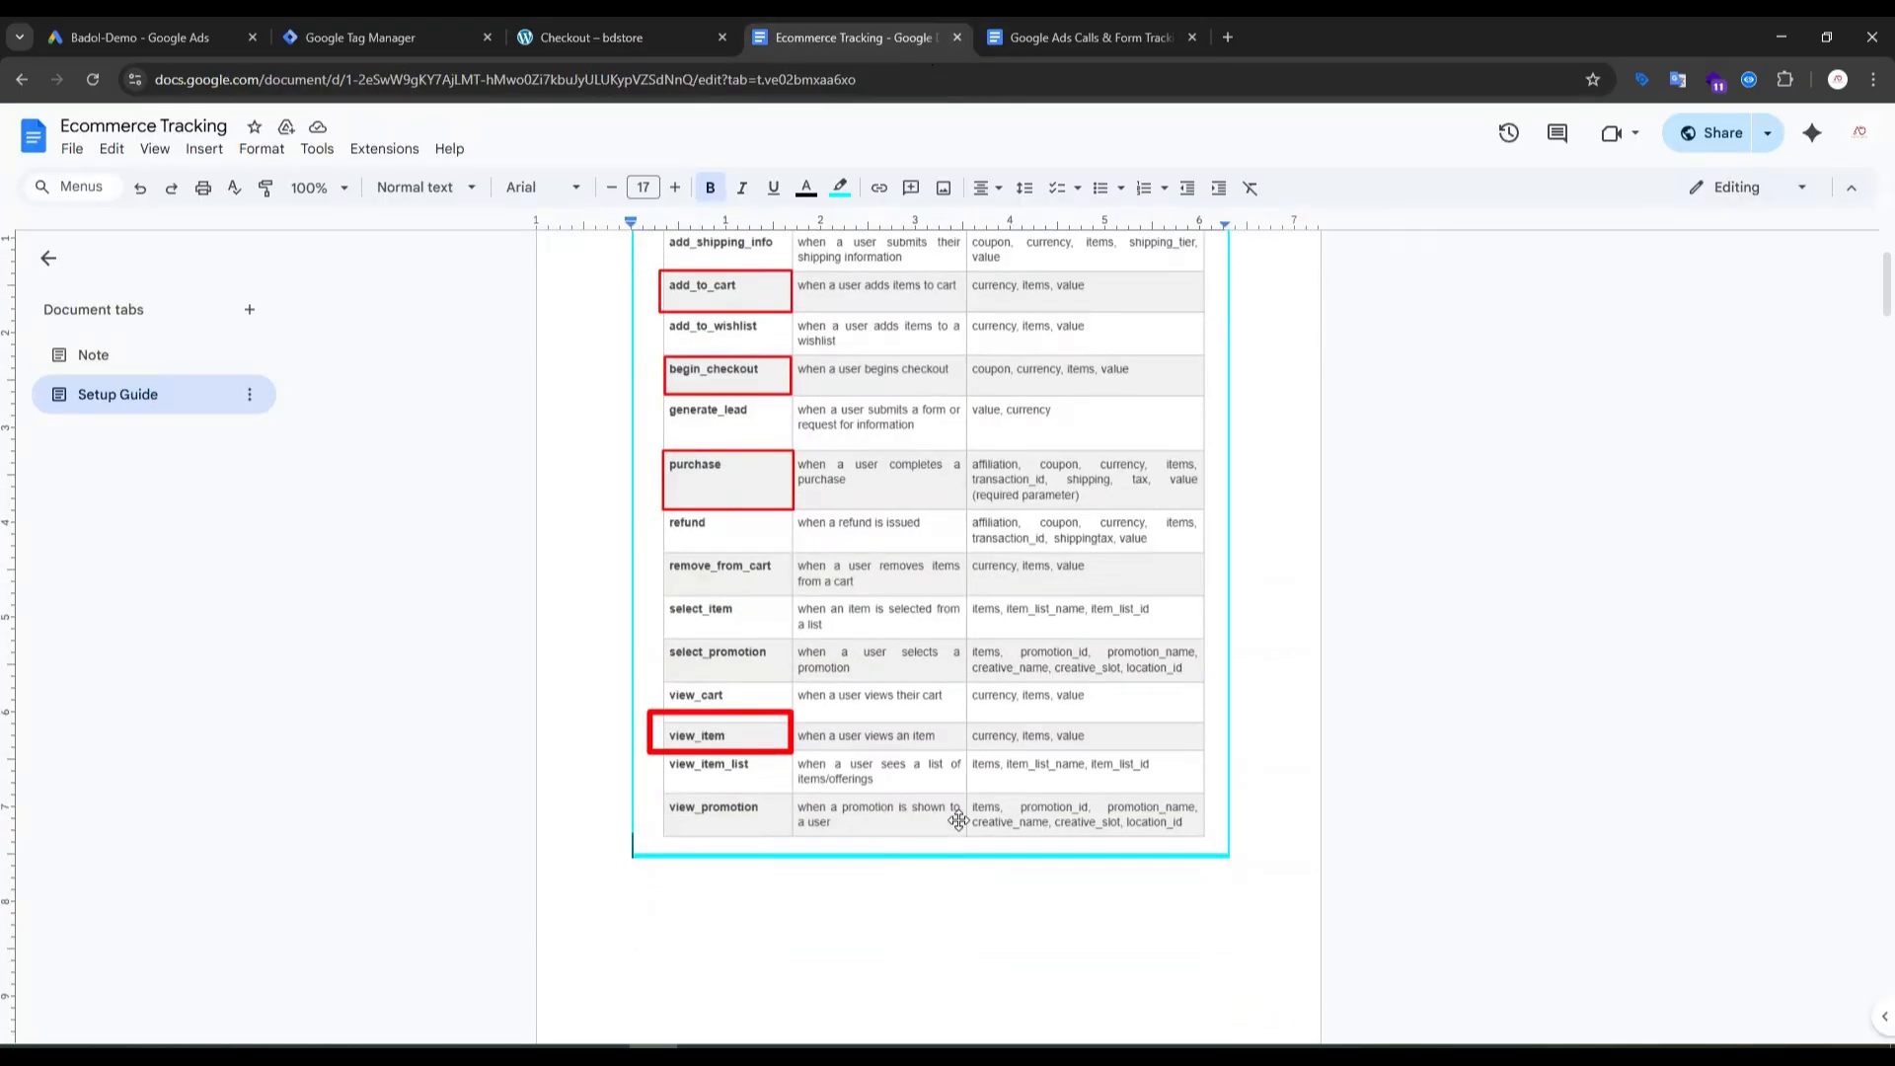
pyautogui.scroll(2, 775, 720)
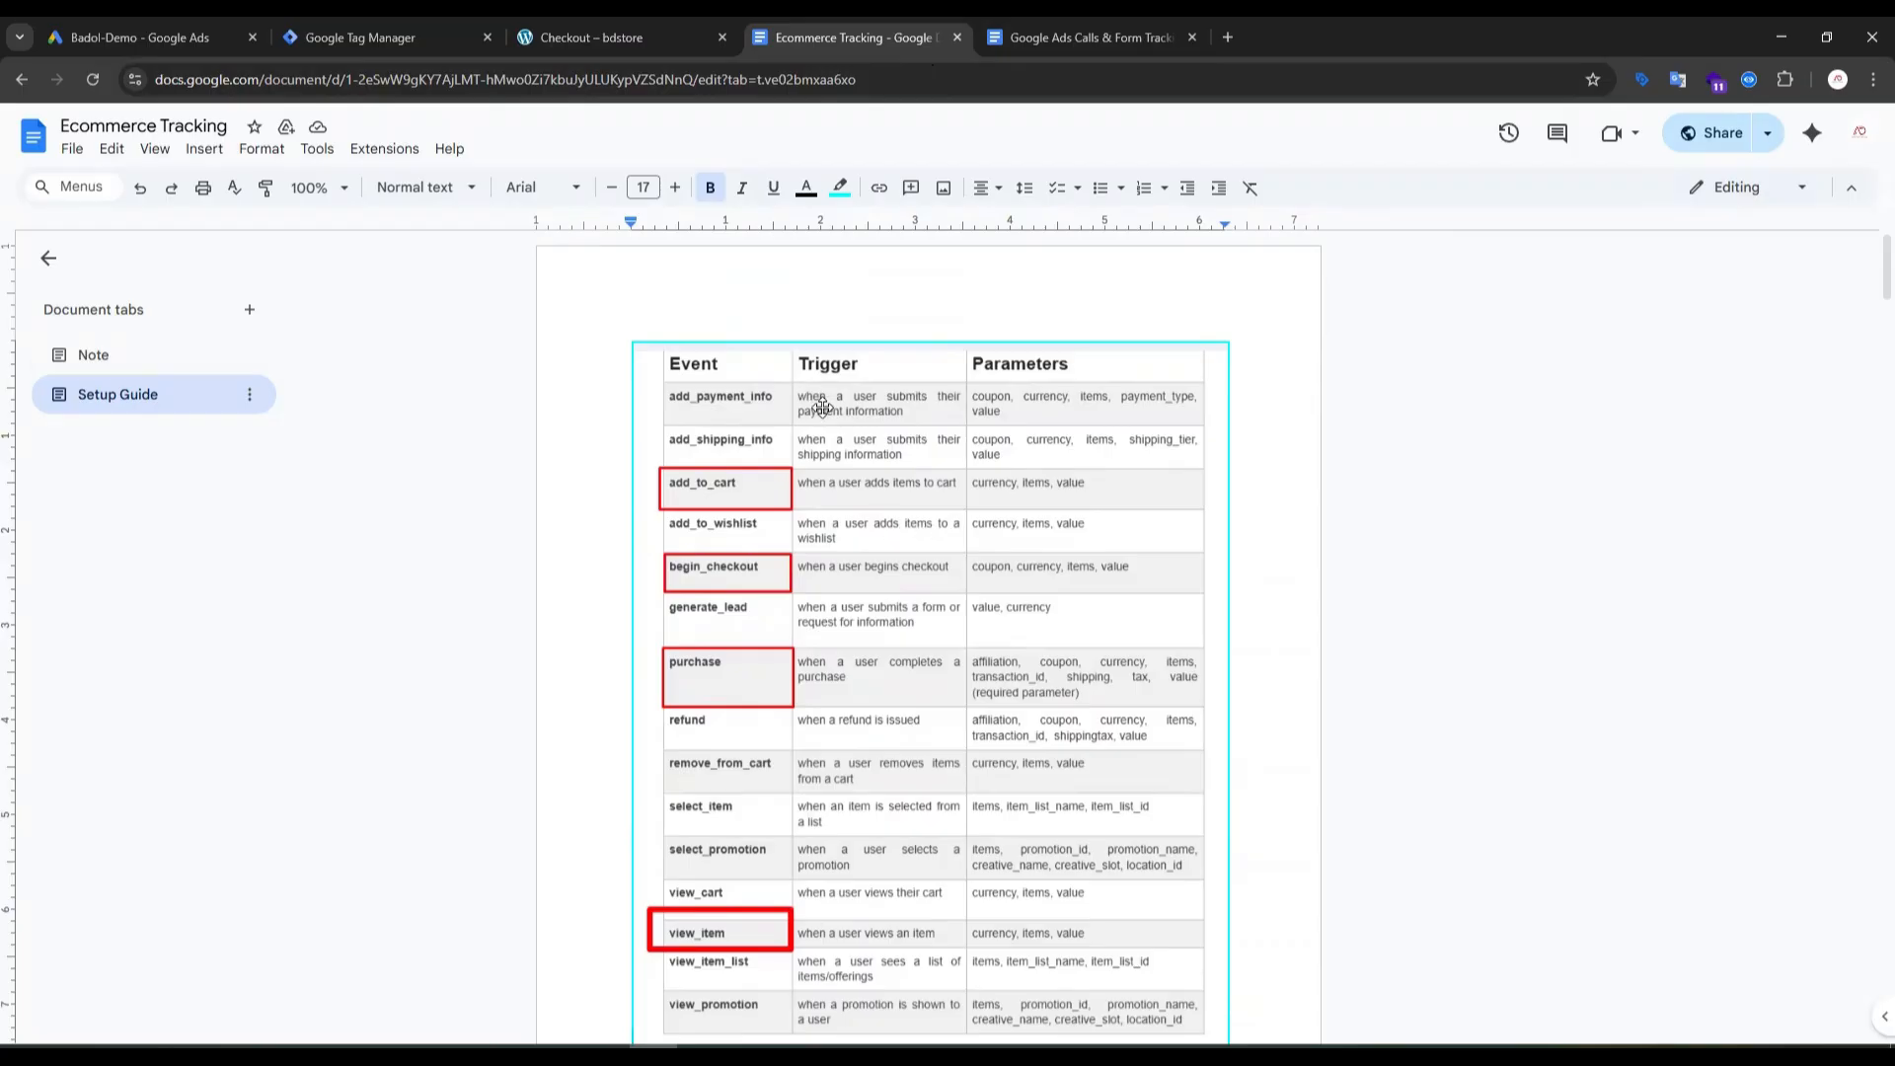
pyautogui.scroll(-3, 870, 566)
pyautogui.scroll(3, 870, 567)
# Step: Return the shop to its home page by removing checkout/ from the page address
pyautogui.click(574, 37)
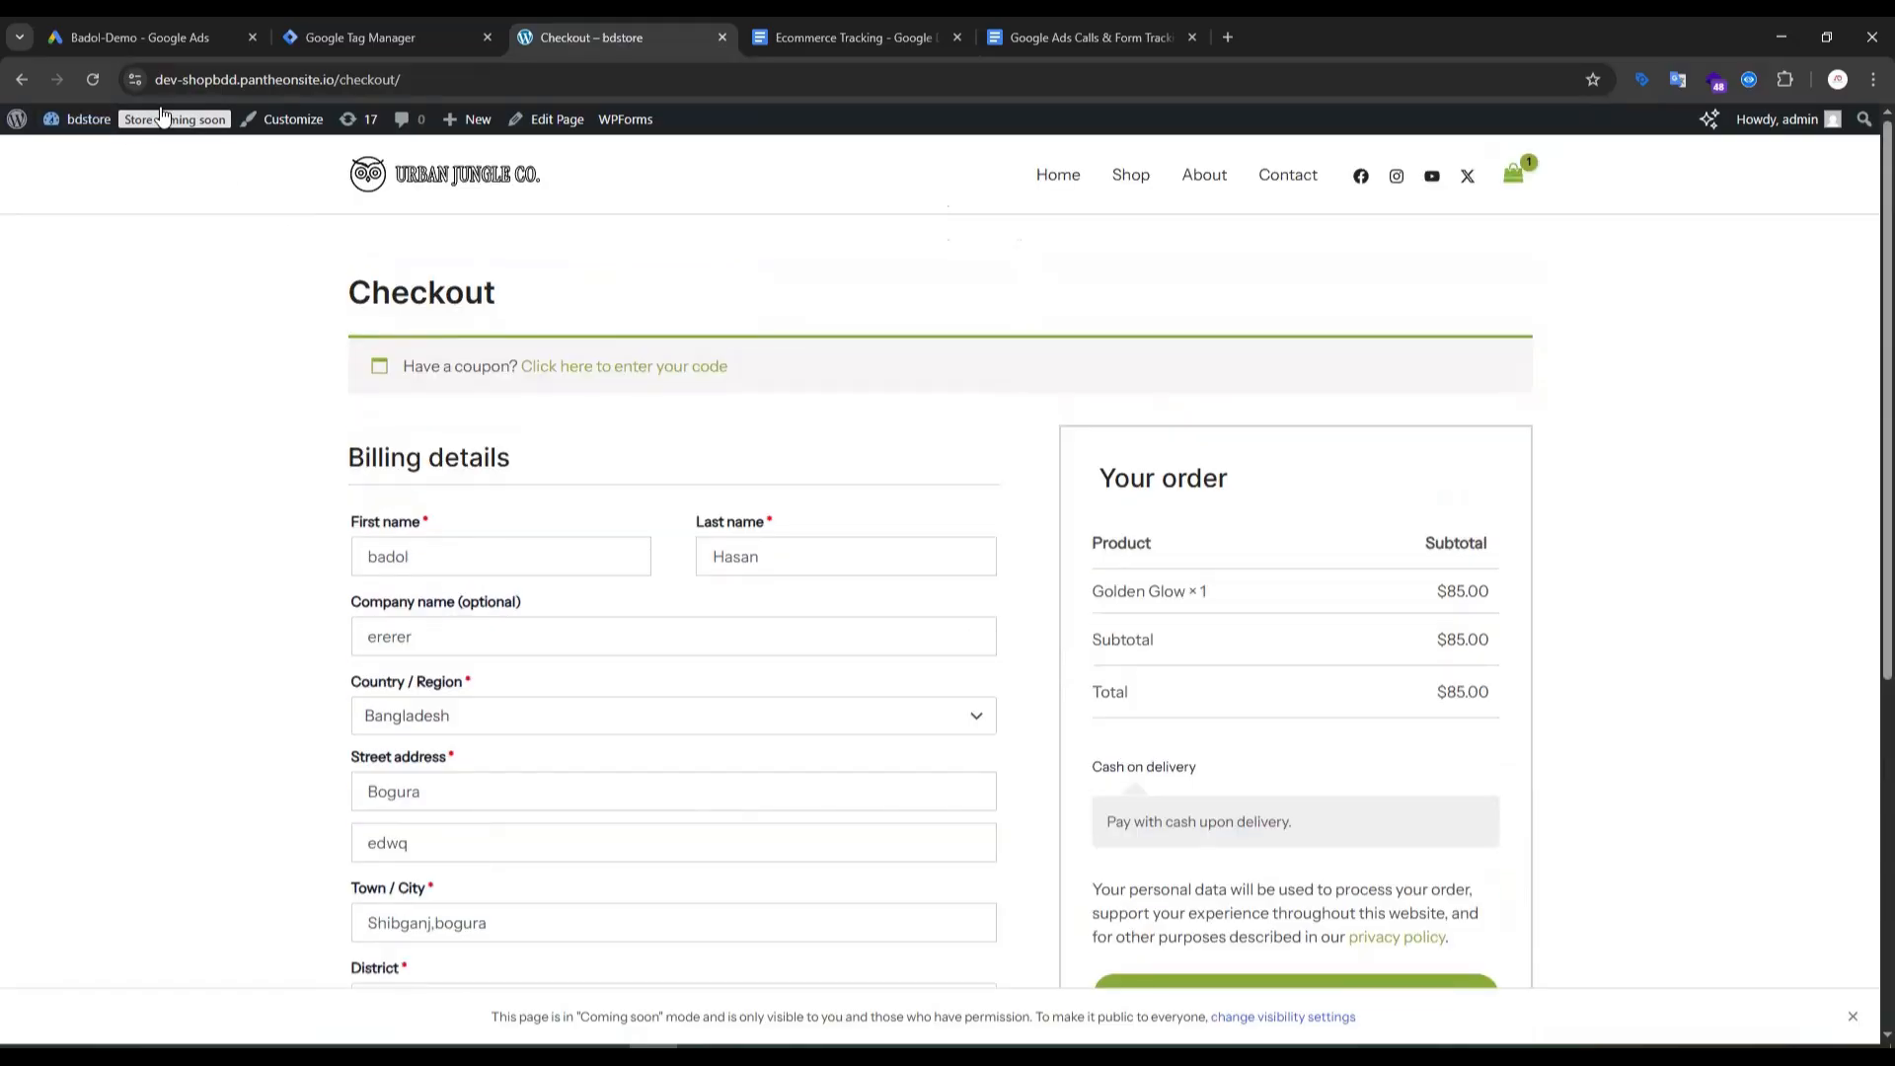
pyautogui.moveTo(339, 80); pyautogui.dragTo(403, 80)
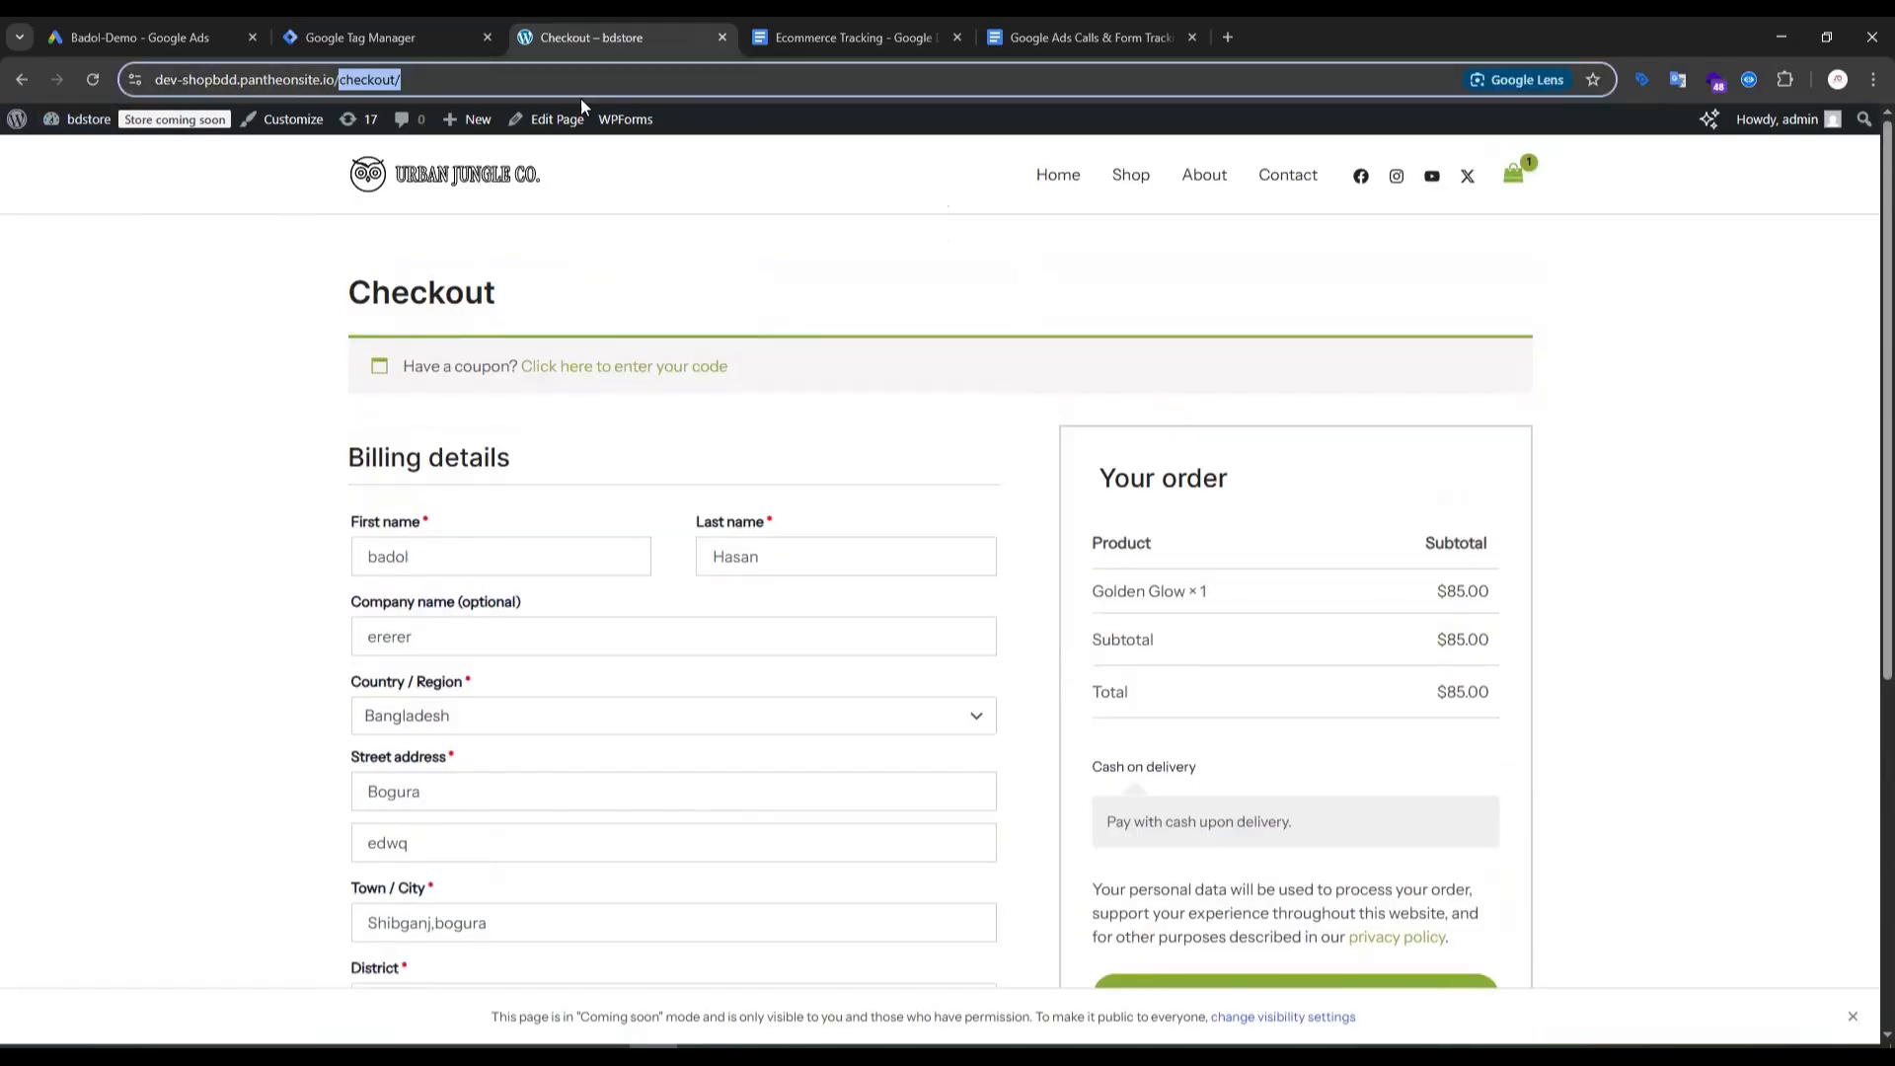
pyautogui.press('BackSpace')
pyautogui.press('Return')
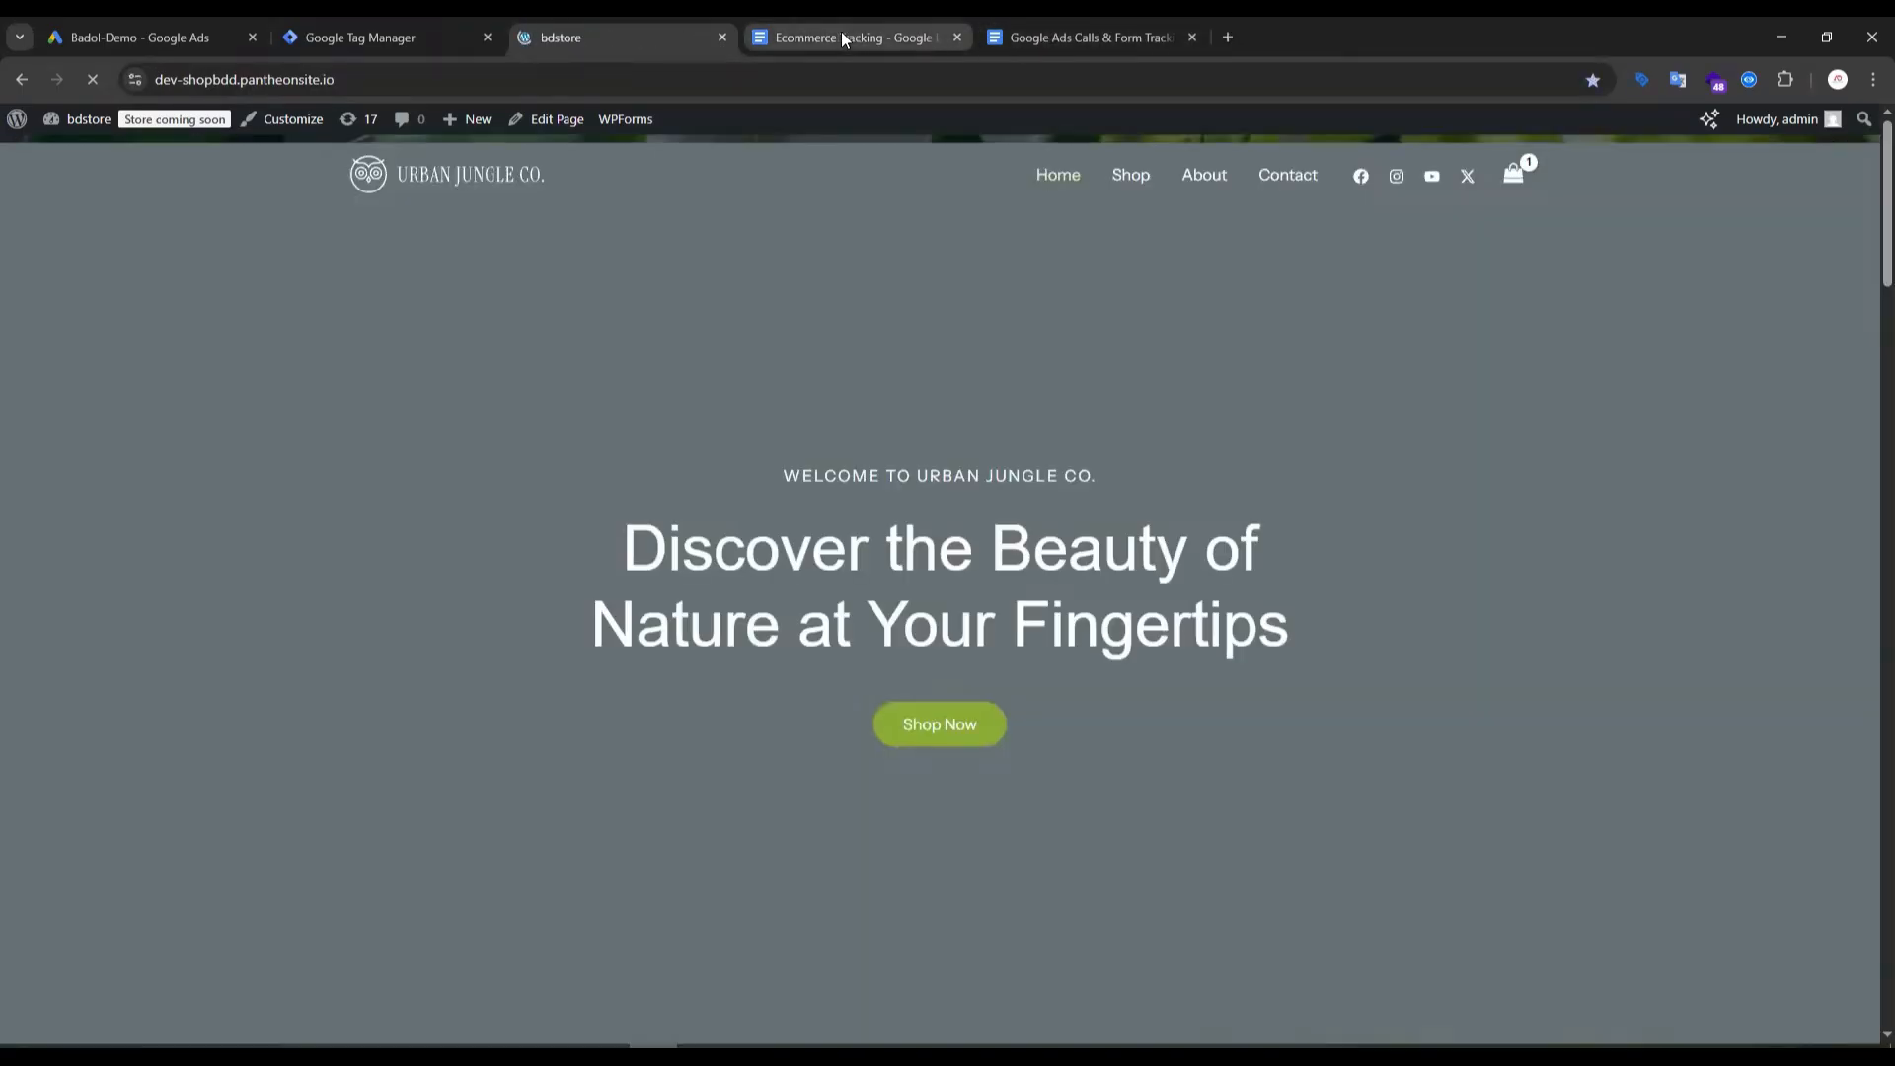
# Step: Review the e-commerce event table, then the three tracking types listed in the Google Ads Calls & Form Tracking document
pyautogui.click(841, 35)
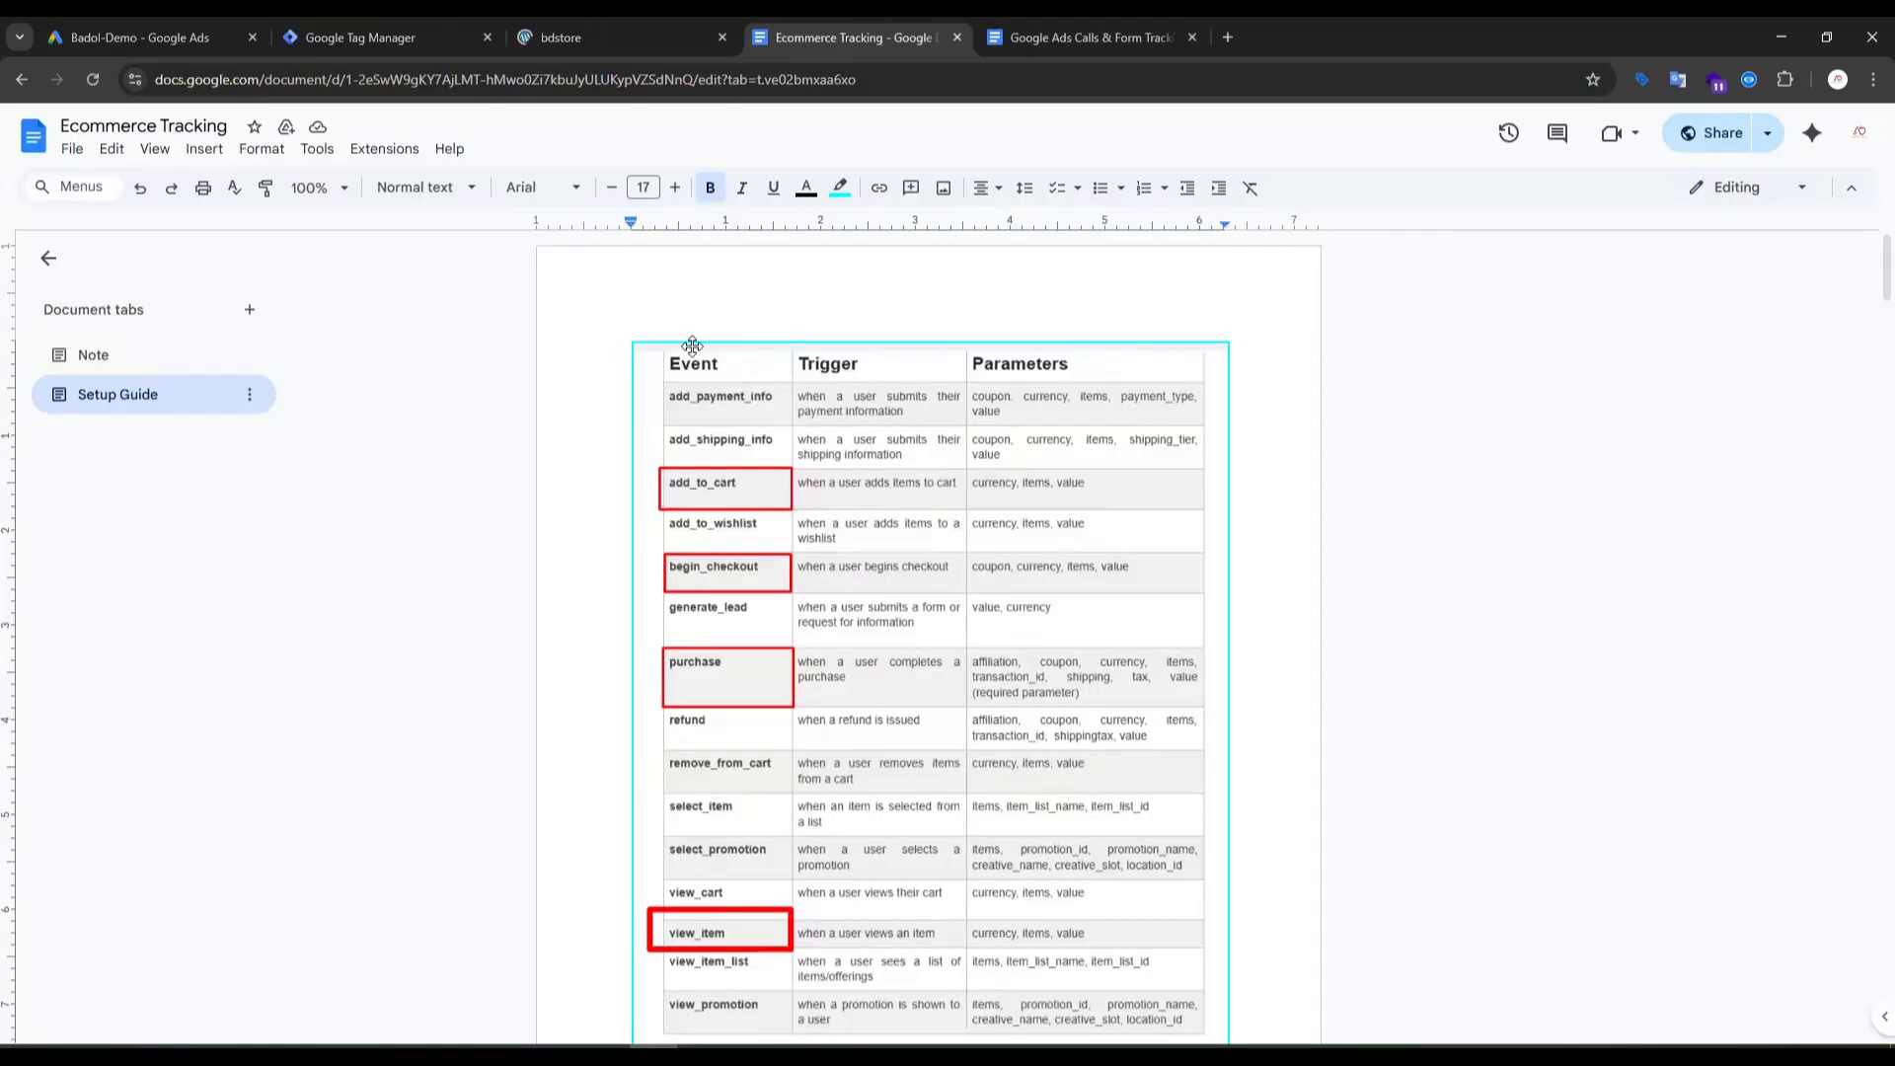
pyautogui.scroll(-2, 691, 444)
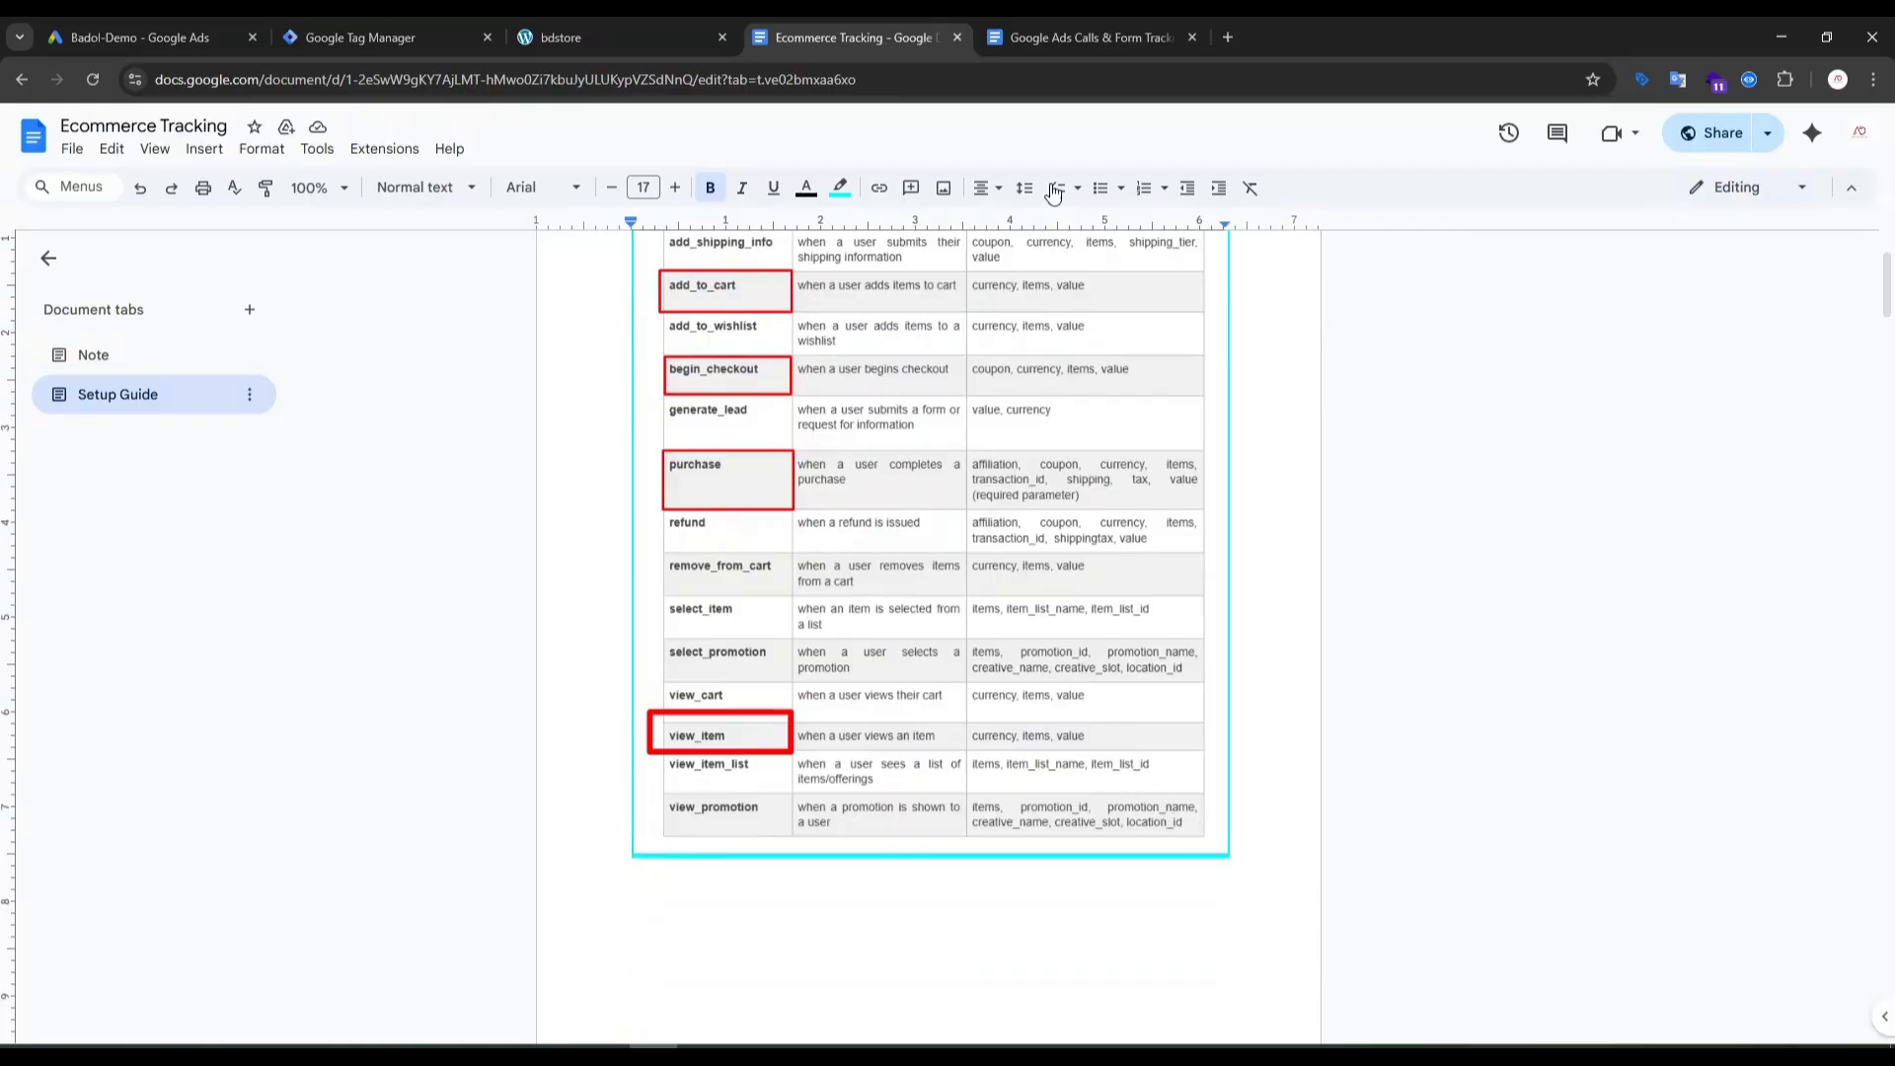
pyautogui.click(1063, 36)
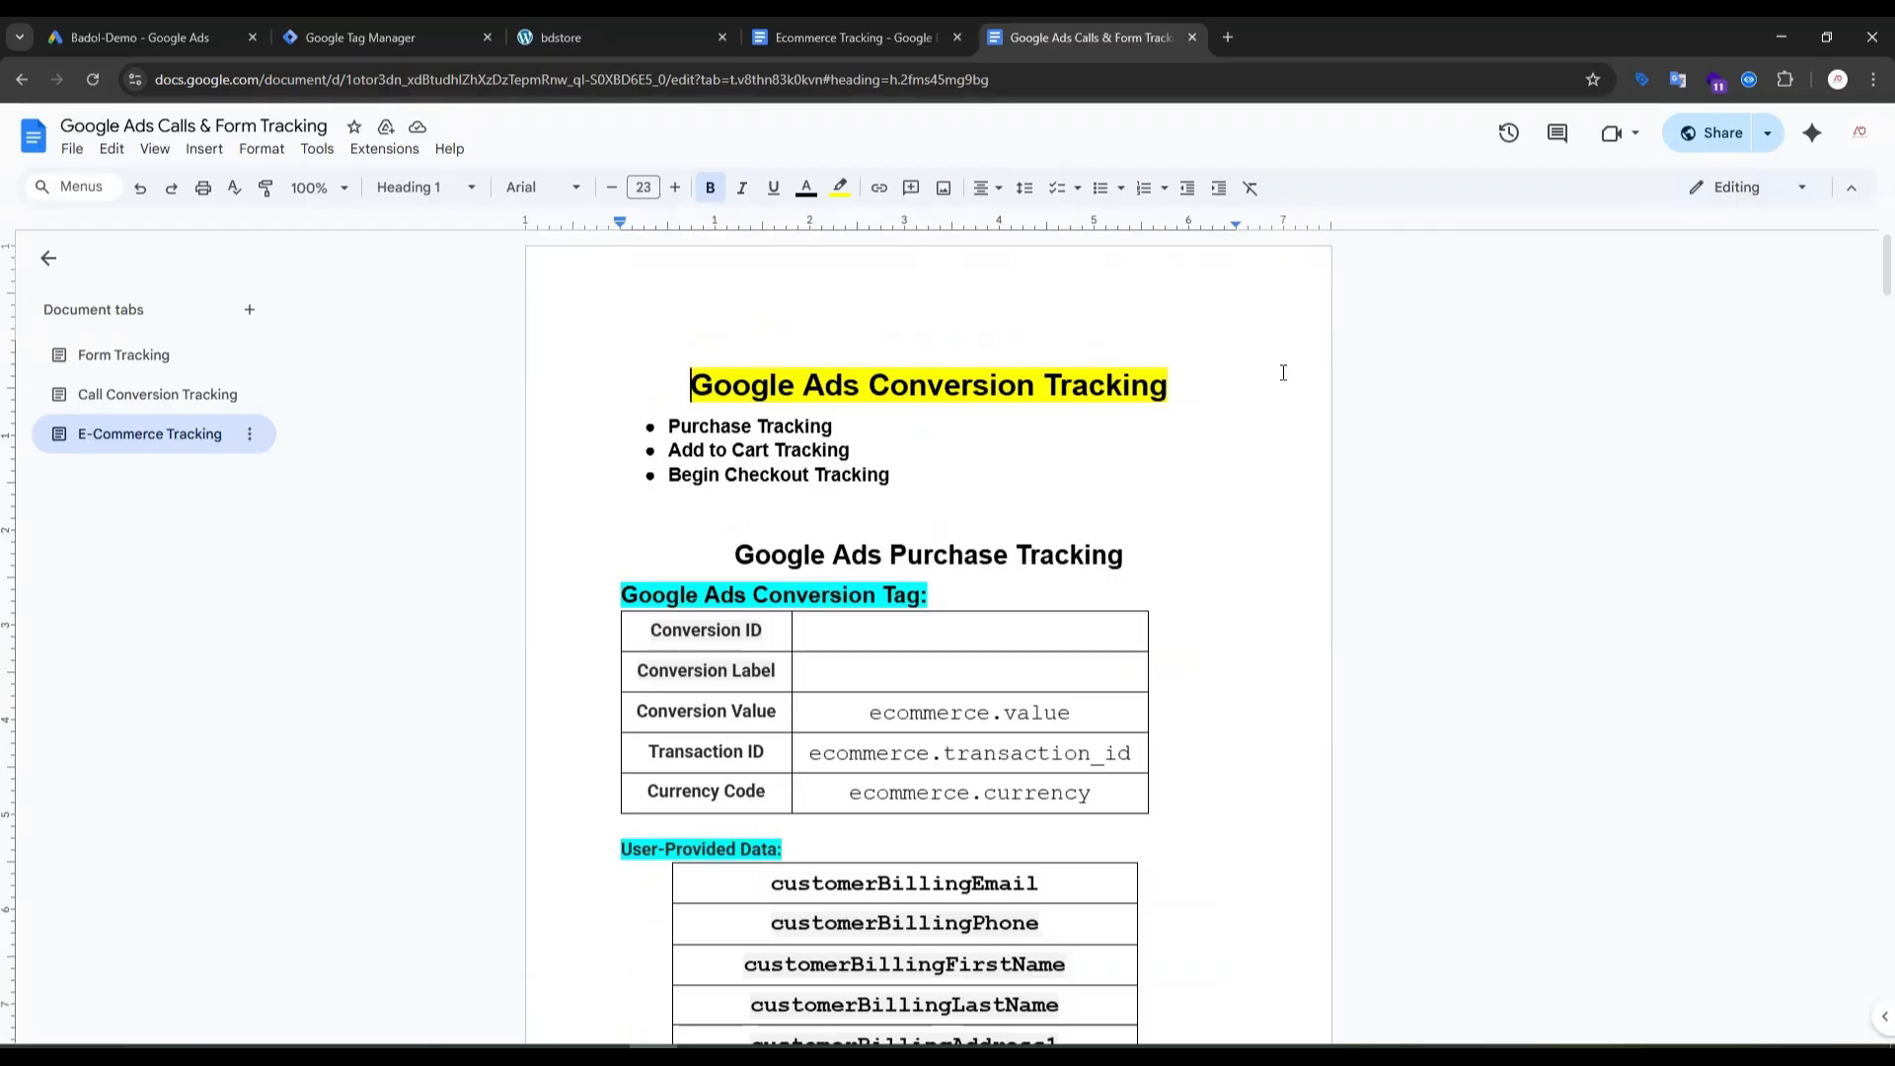
pyautogui.moveTo(666, 425); pyautogui.dragTo(832, 427)
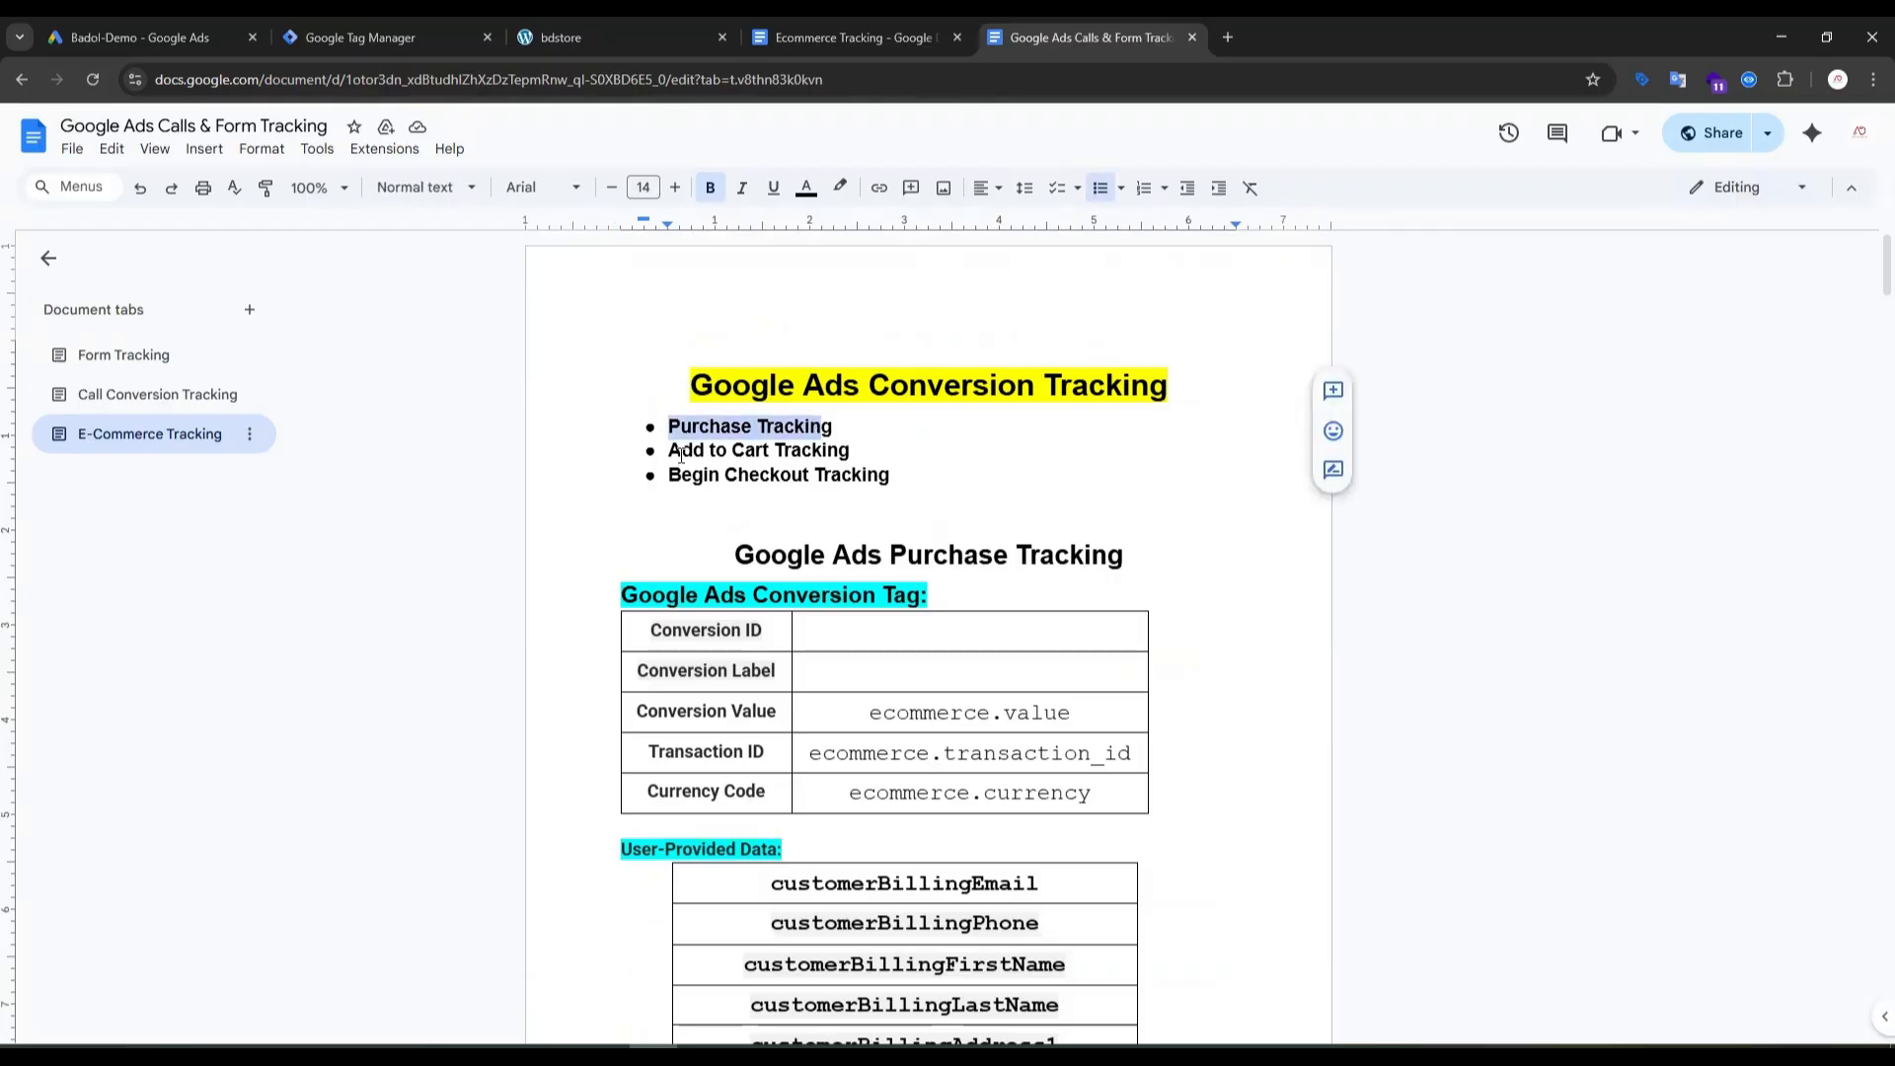
pyautogui.moveTo(669, 450); pyautogui.dragTo(932, 479)
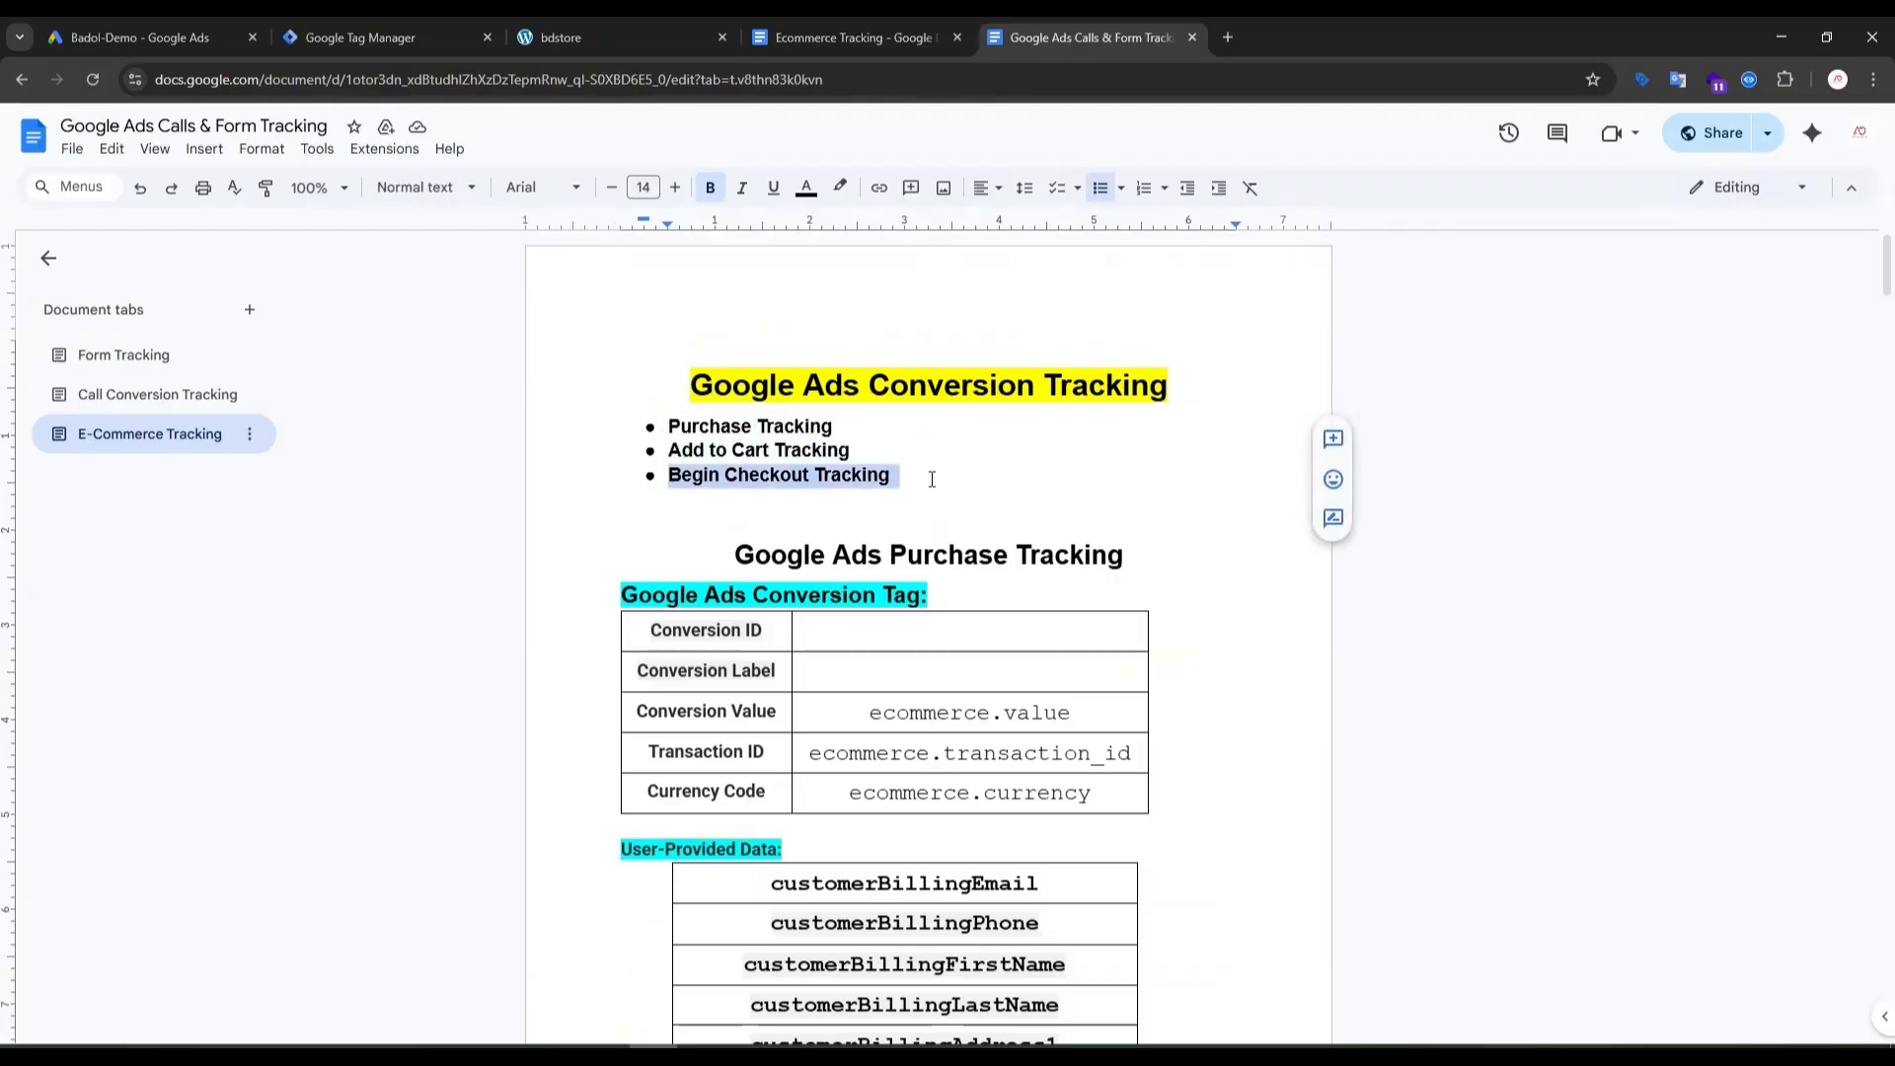
pyautogui.click(977, 469)
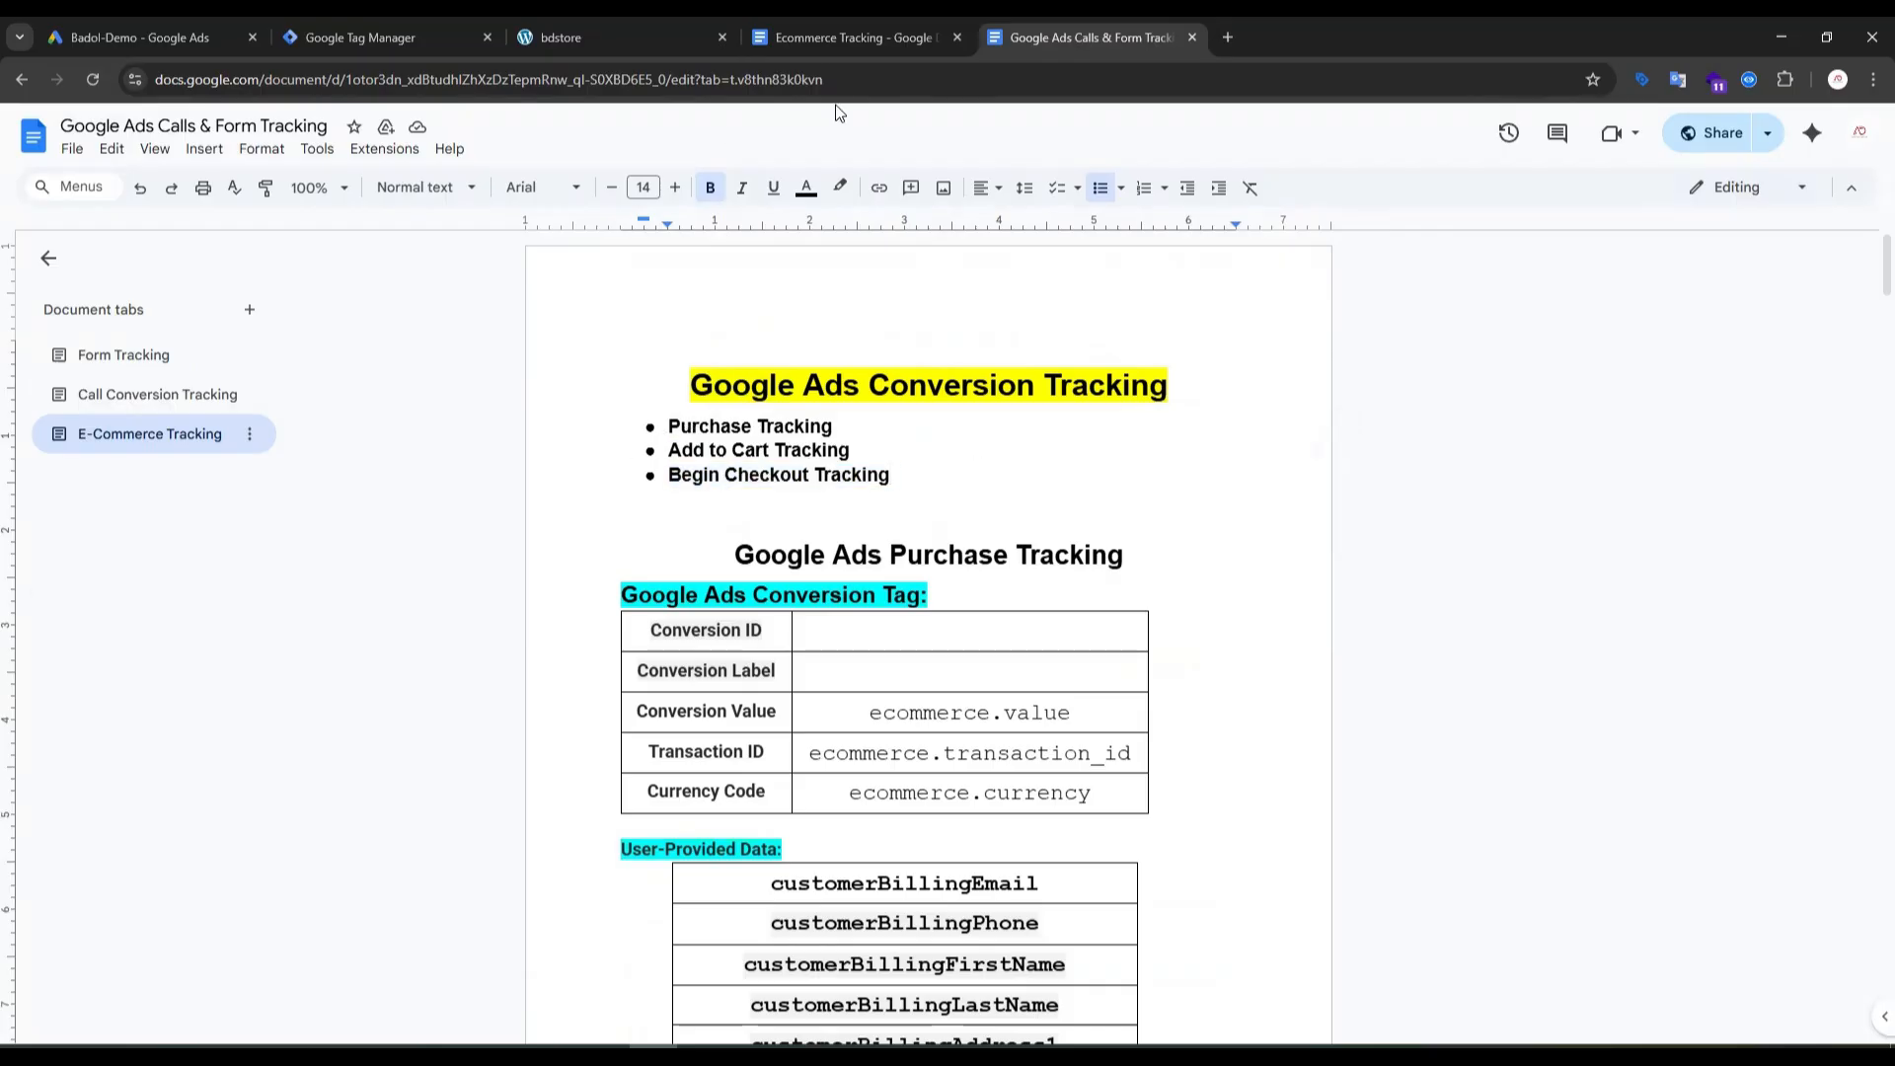
# Step: Compare the shop home page and the event table with the Purchase, Add to Cart and Begin Checkout tracking list
pyautogui.click(612, 37)
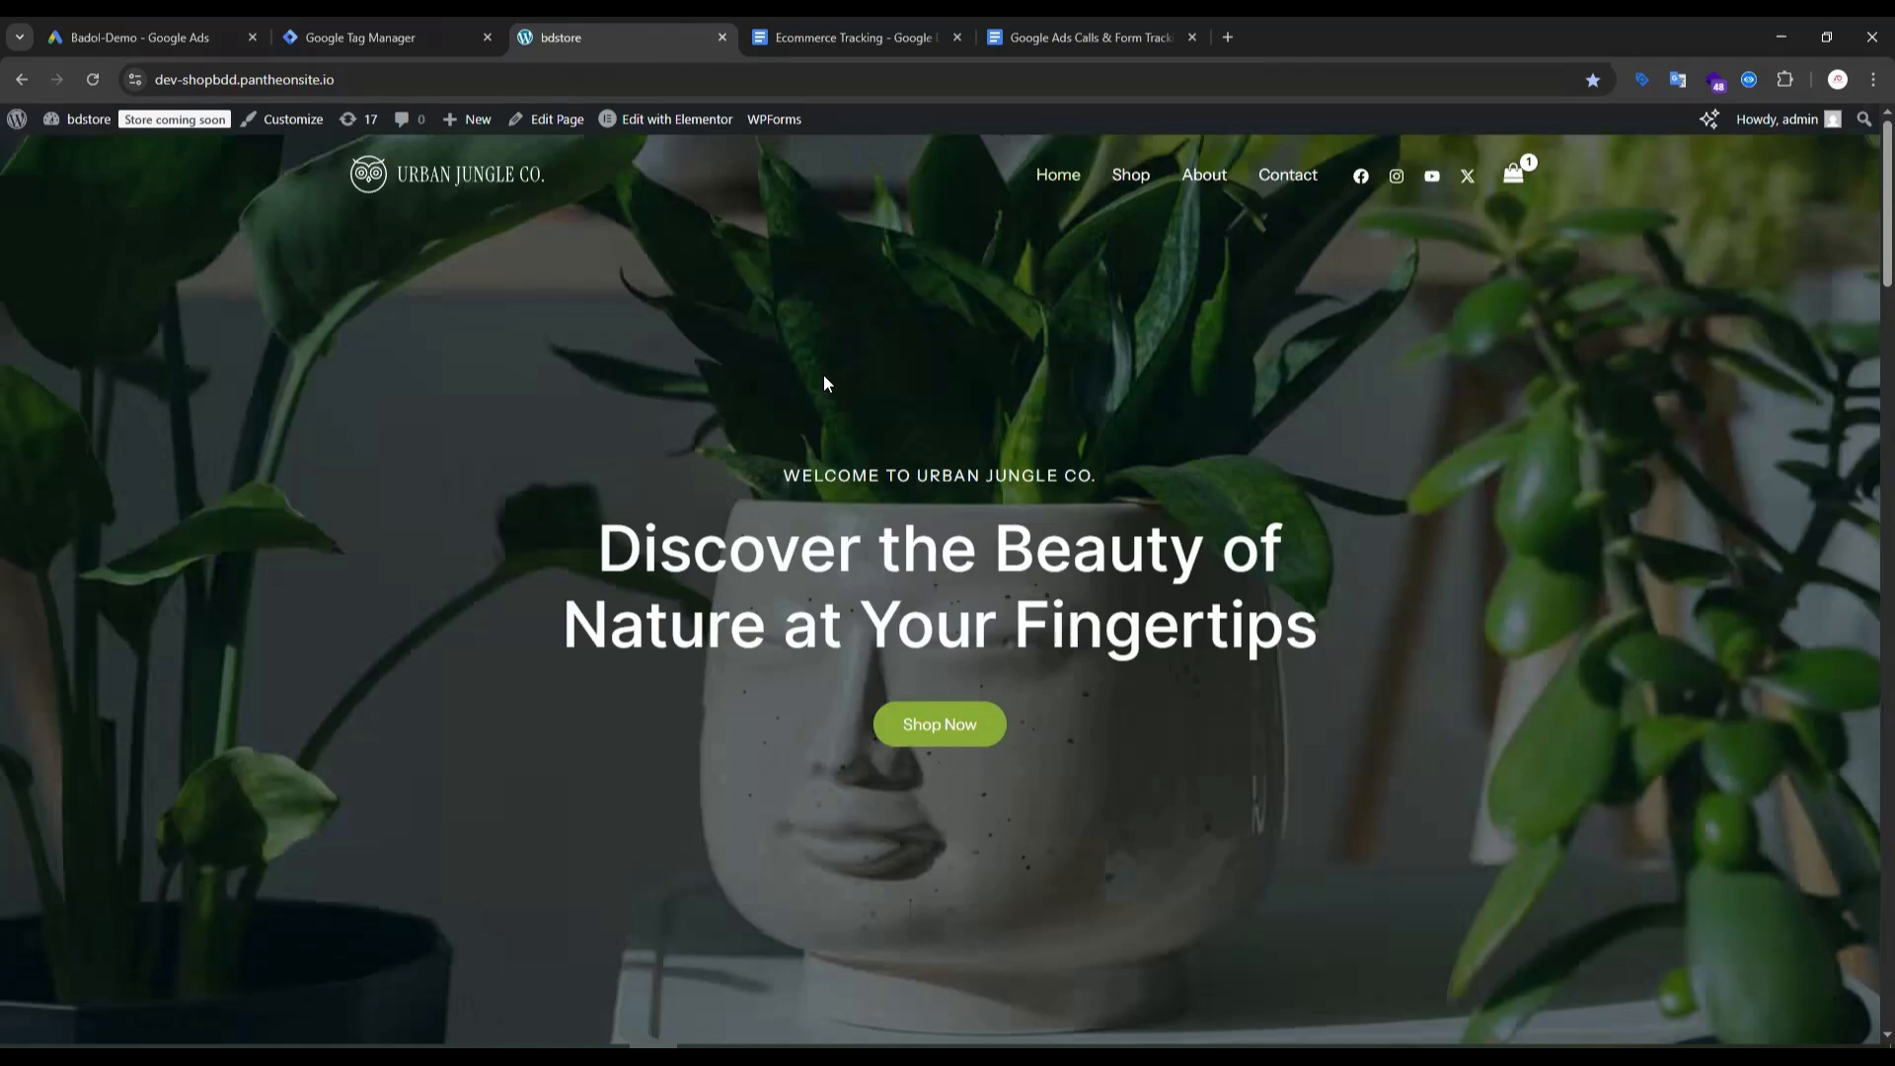
pyautogui.click(820, 29)
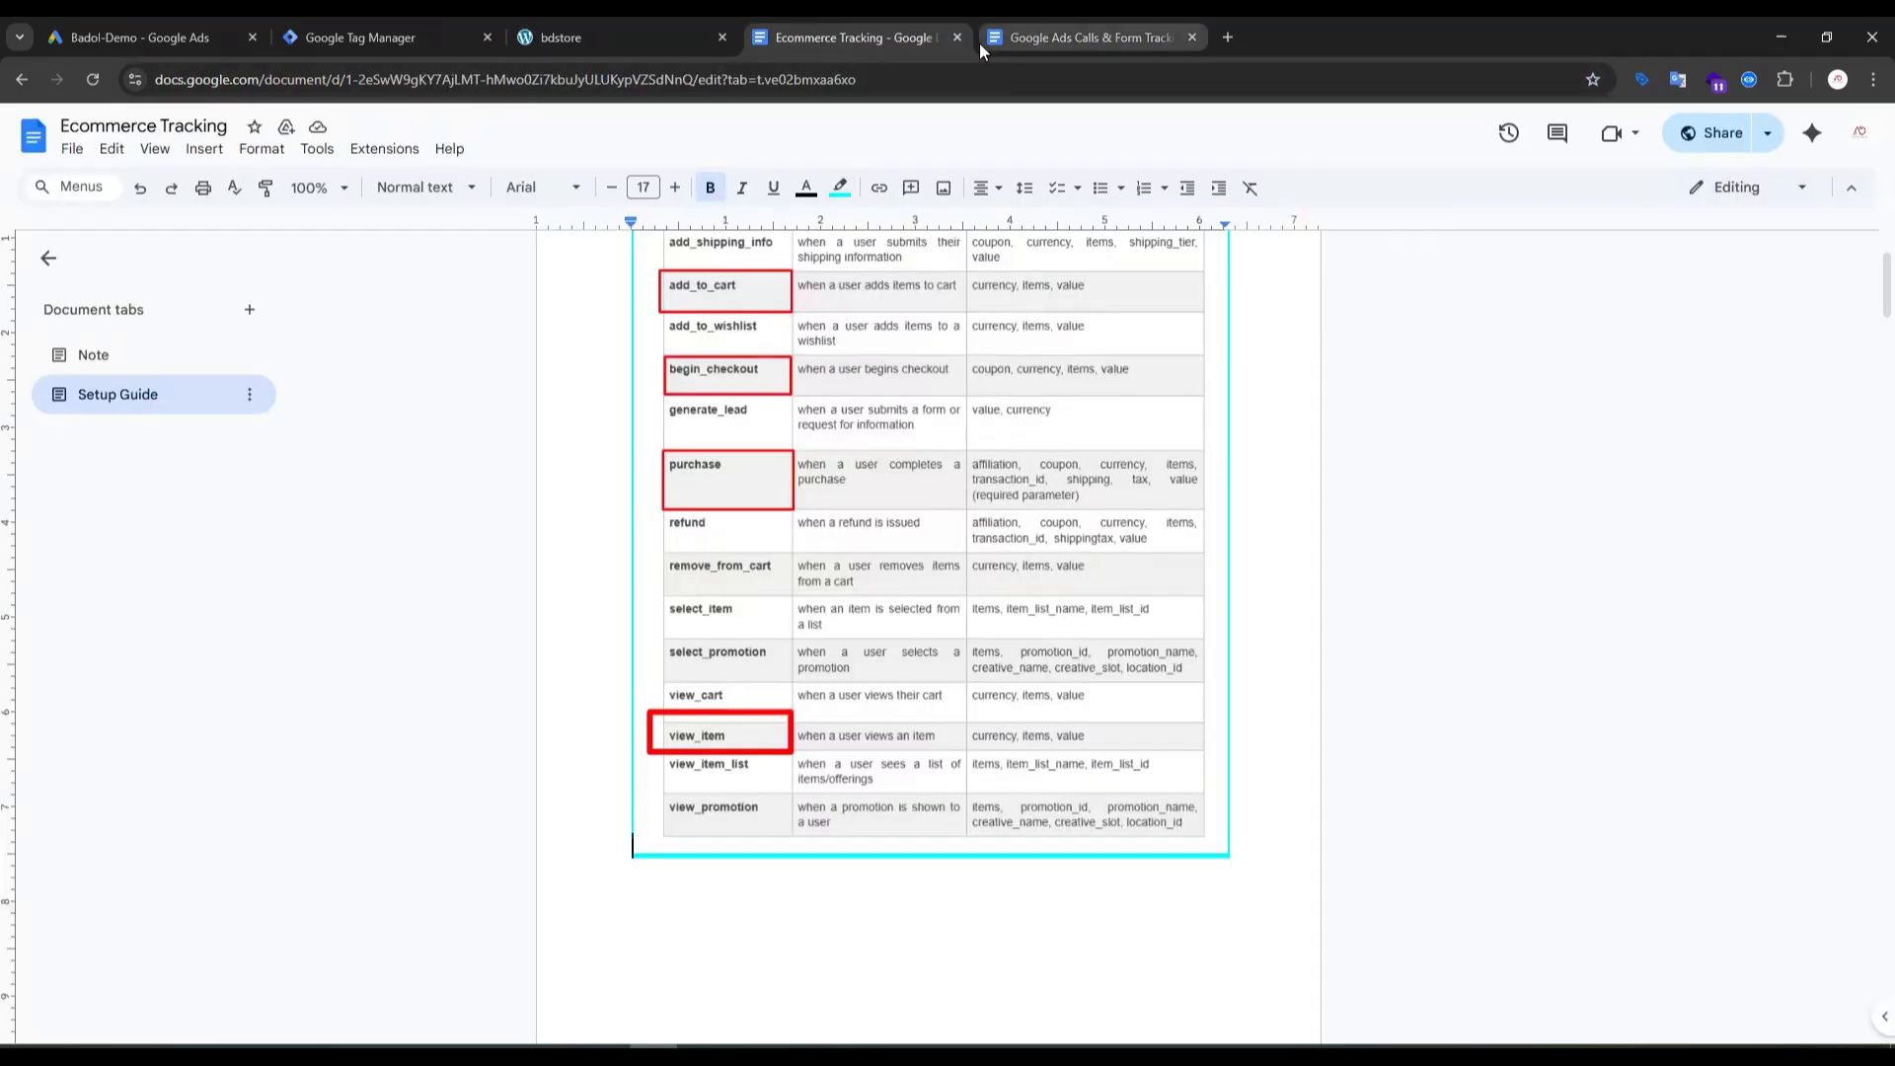
pyautogui.scroll(2, 742, 465)
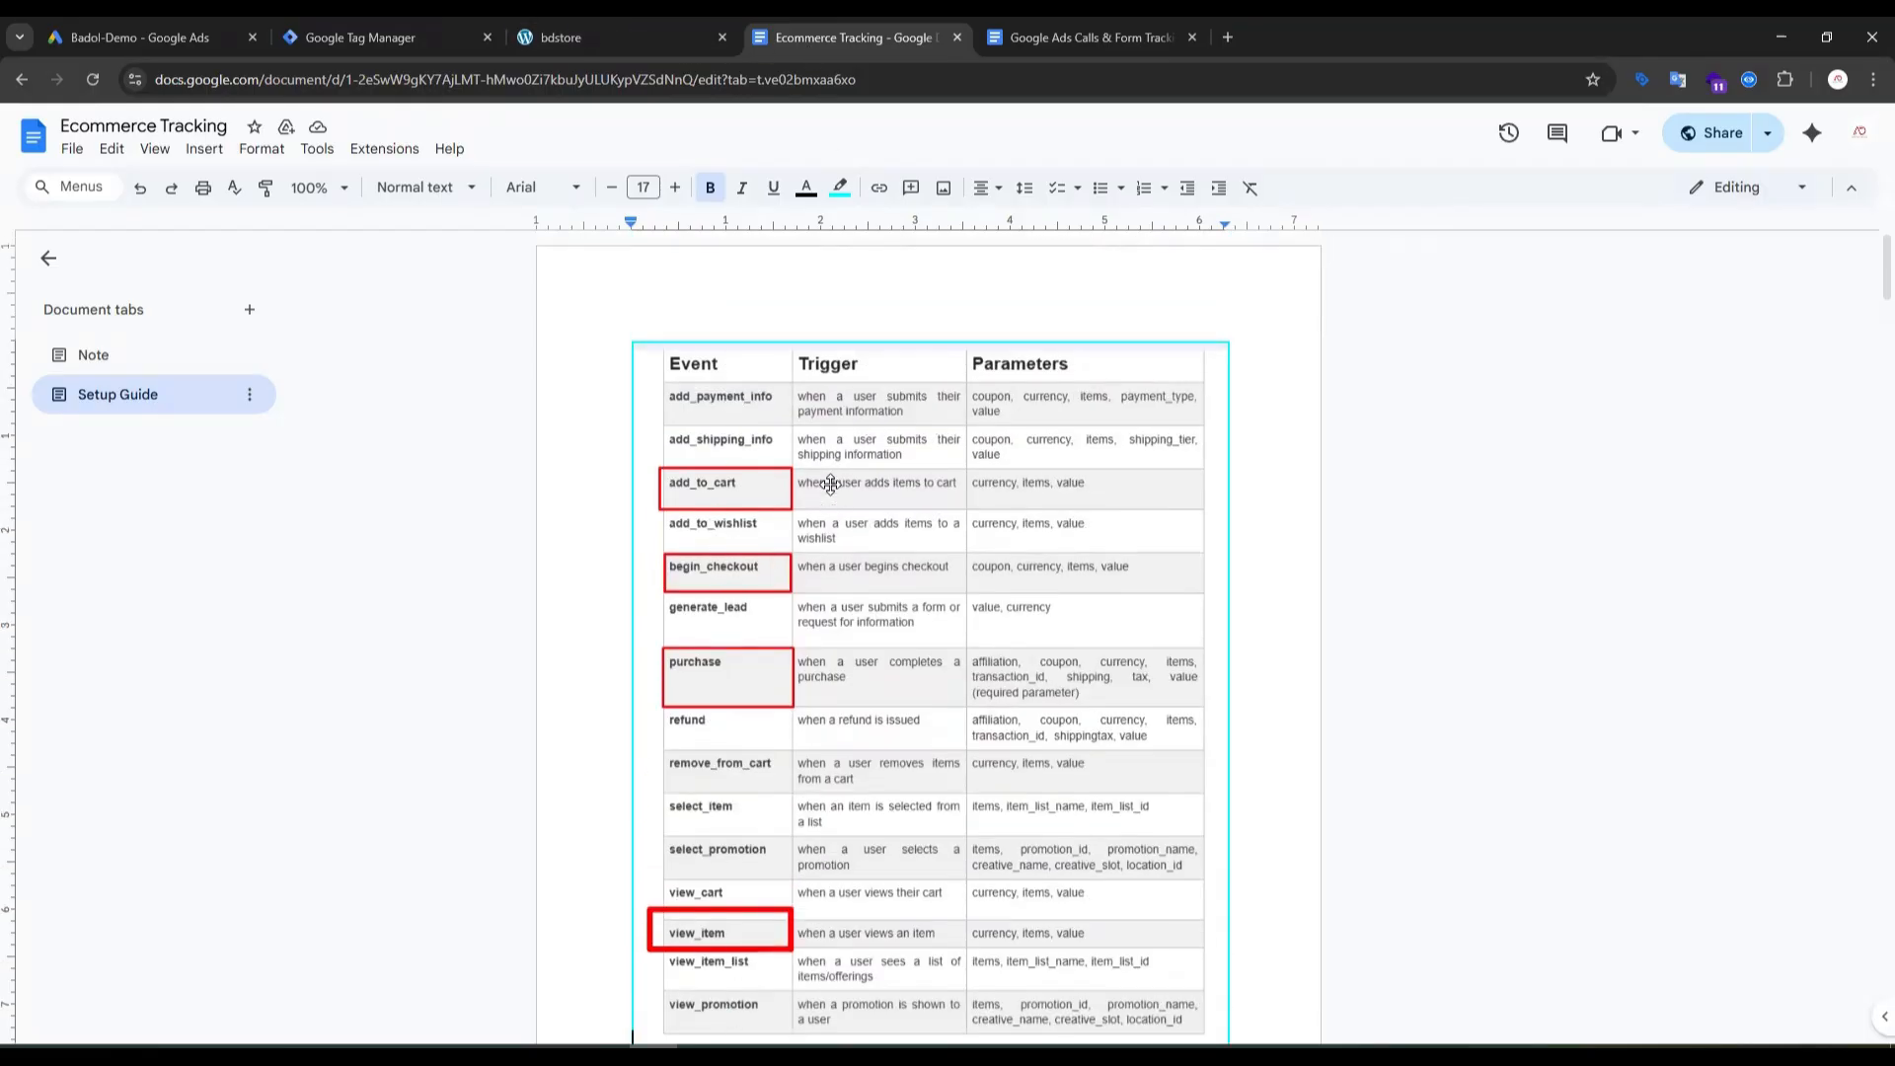
pyautogui.click(1074, 46)
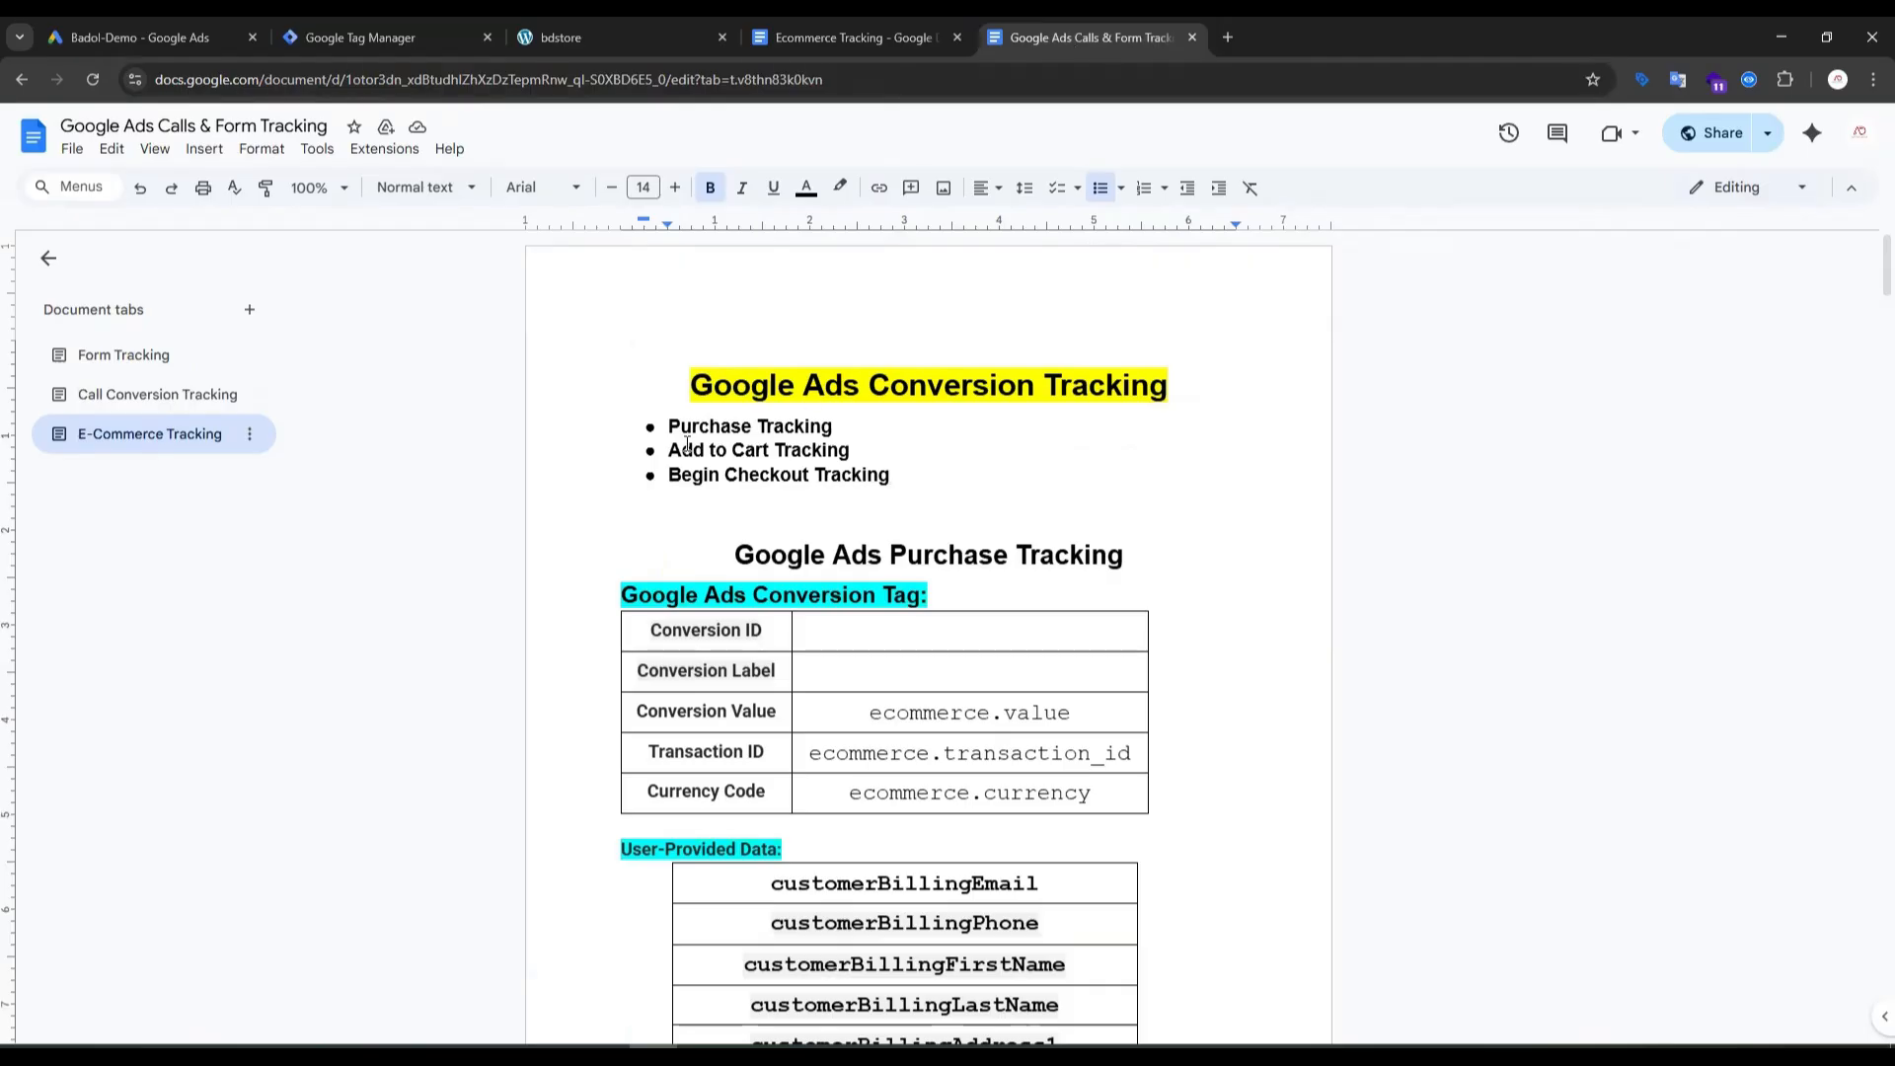
pyautogui.moveTo(668, 425); pyautogui.dragTo(952, 464)
pyautogui.click(953, 452)
# Step: Switch to Google Ads and view the goal categories available for the new conversion action
pyautogui.click(124, 37)
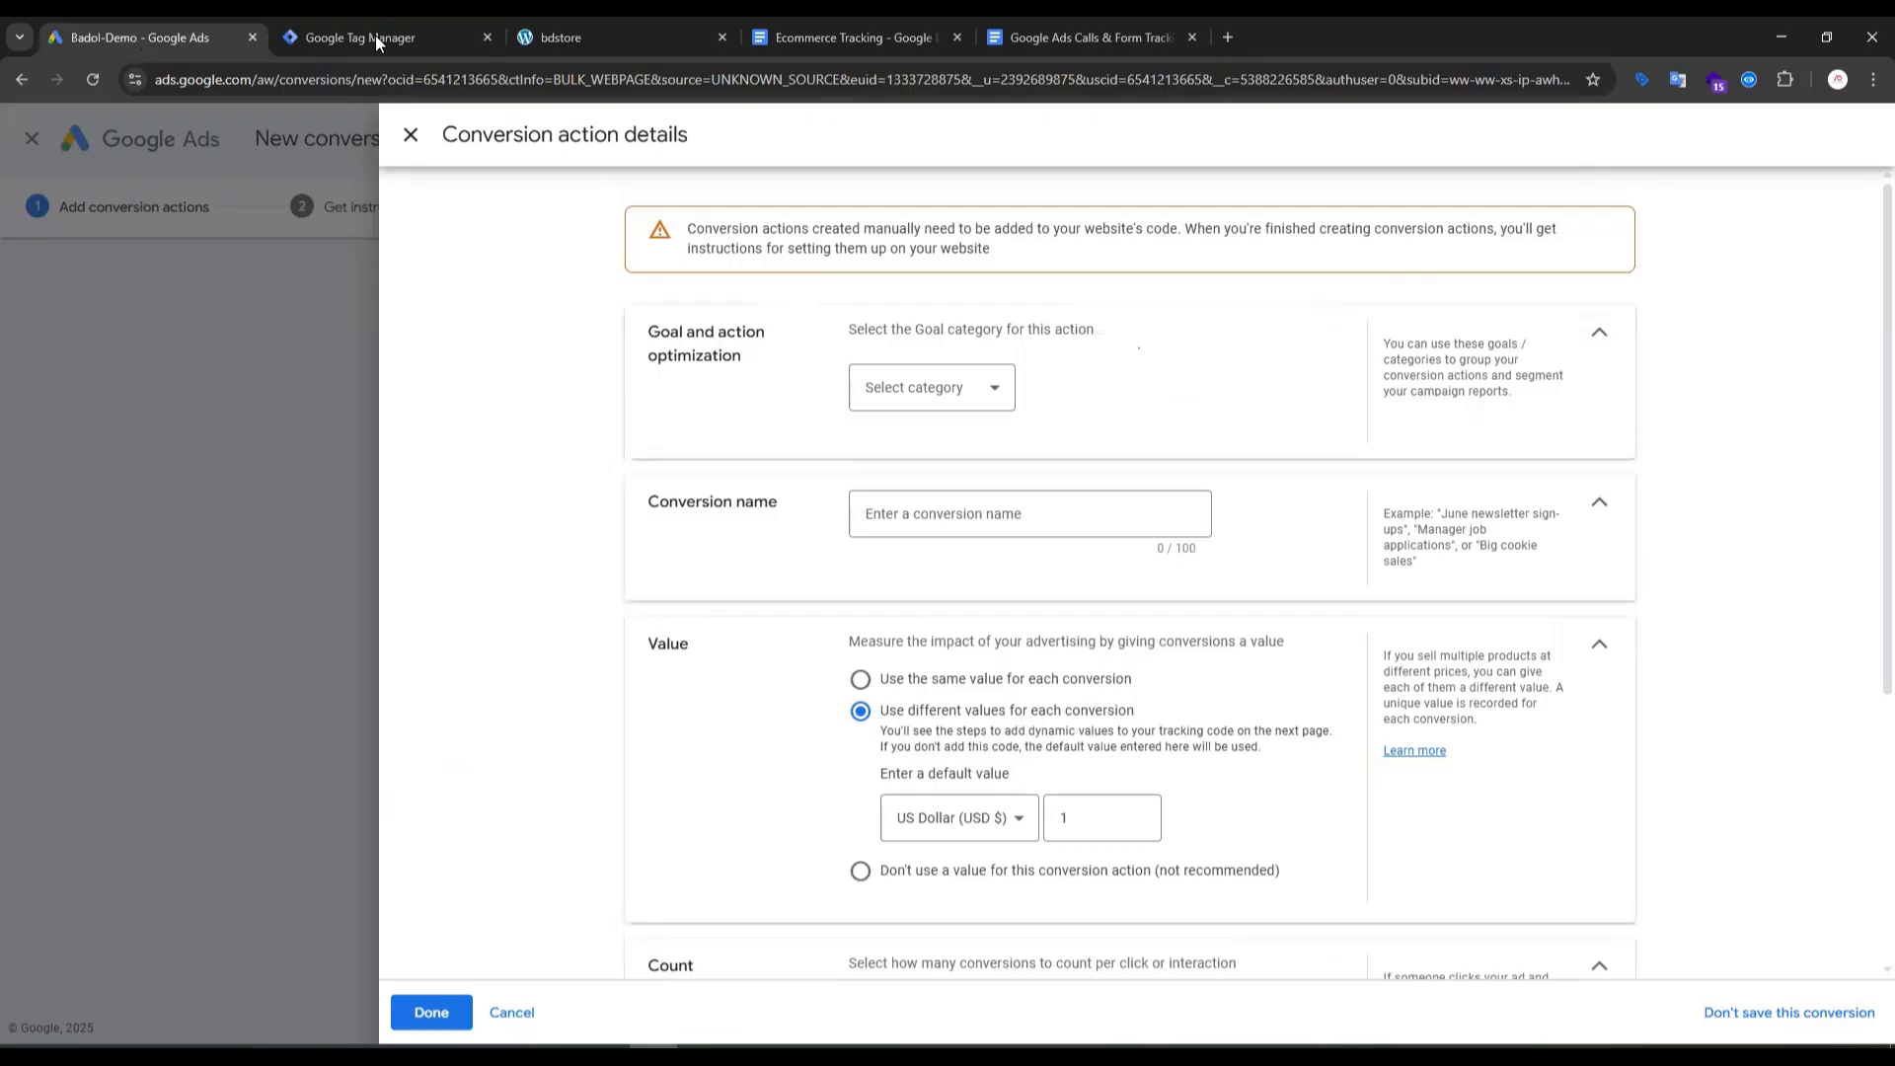
pyautogui.click(972, 390)
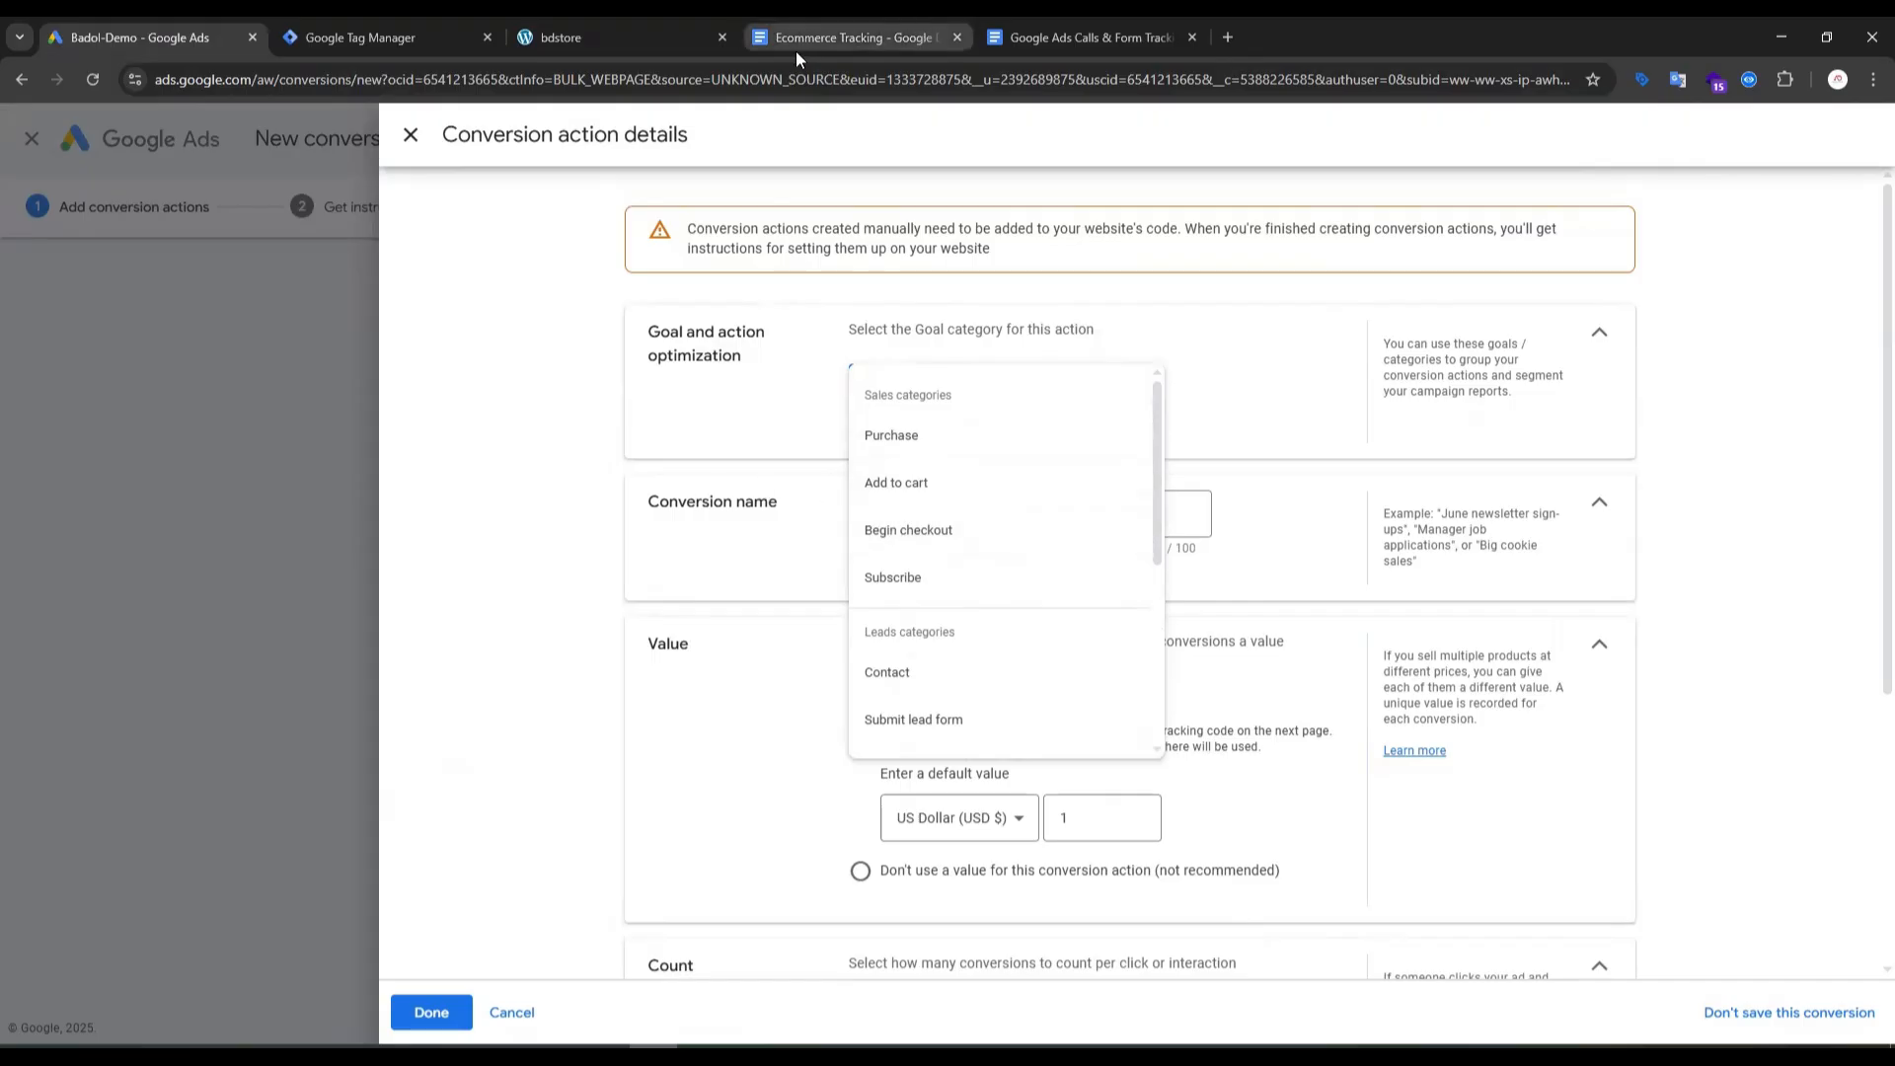
# Step: Look through the shop's home page, ending at the Popular Products section
pyautogui.click(572, 27)
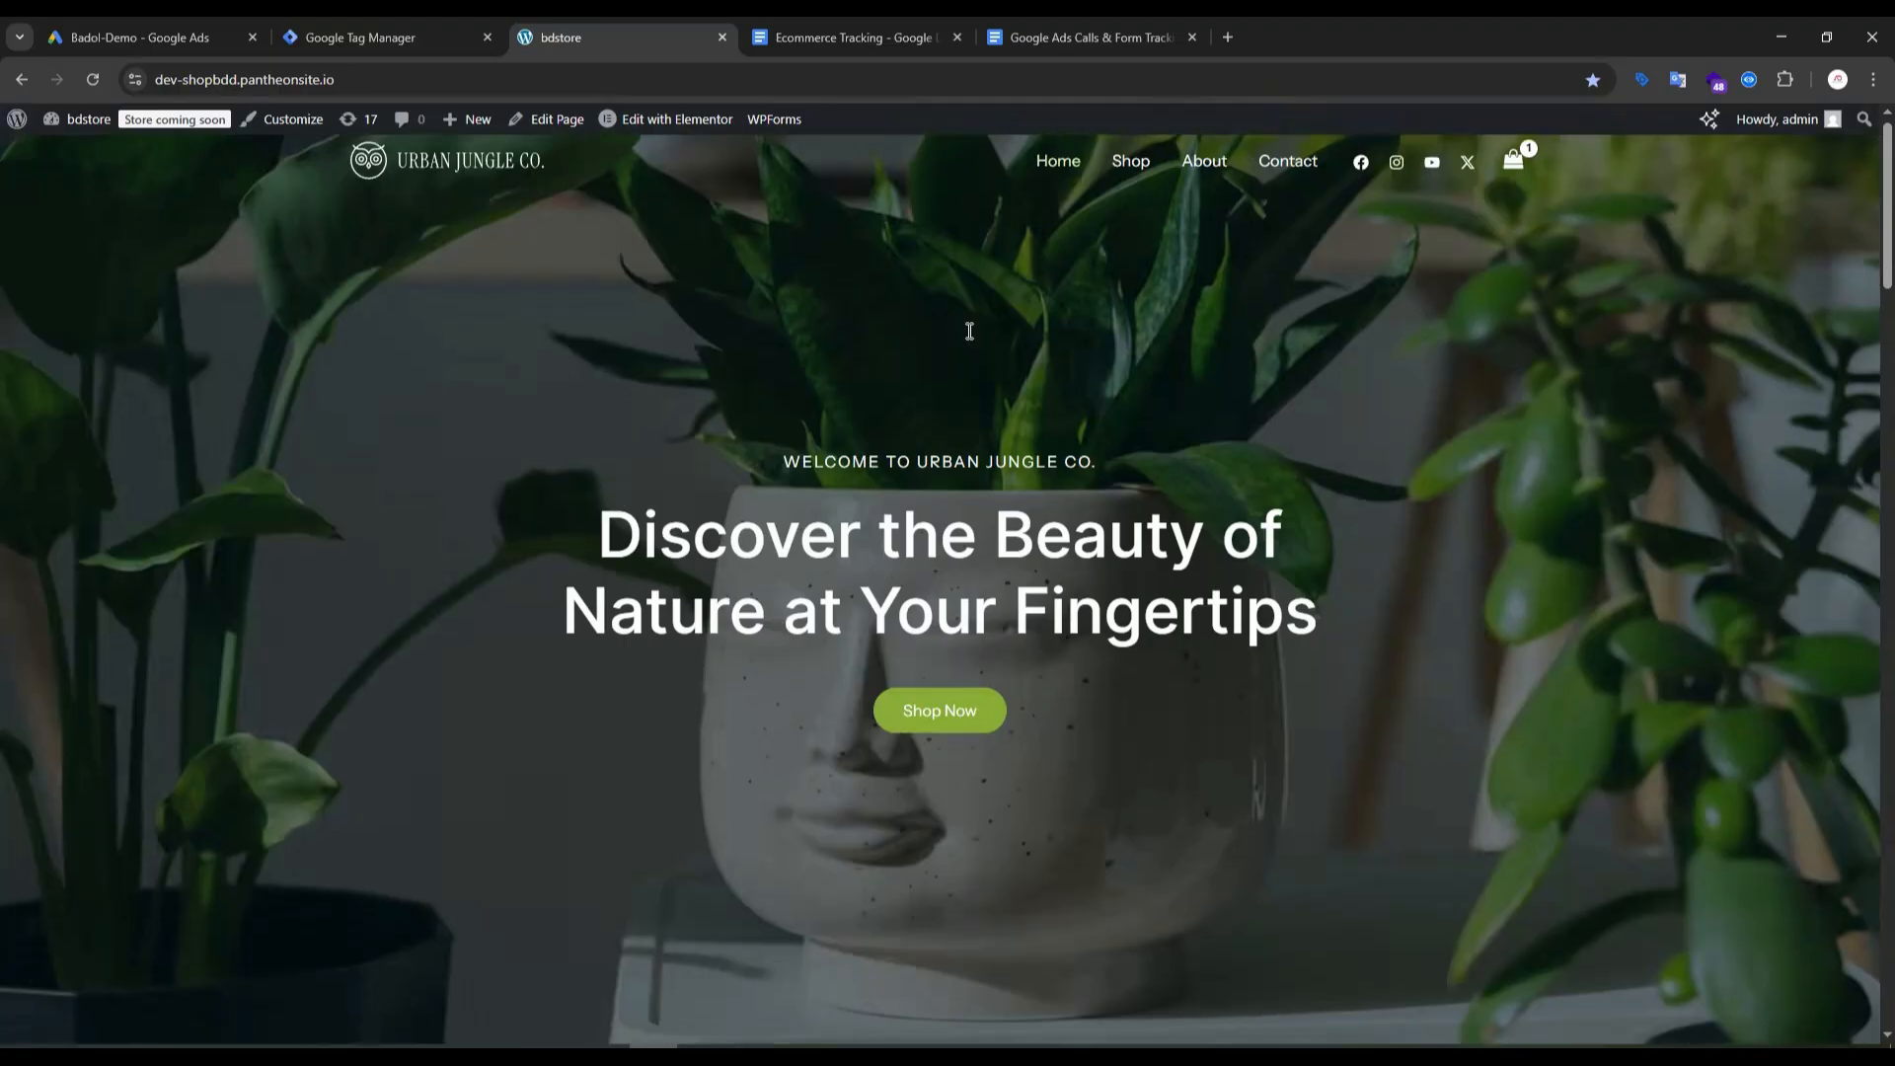
pyautogui.scroll(-15, 969, 330)
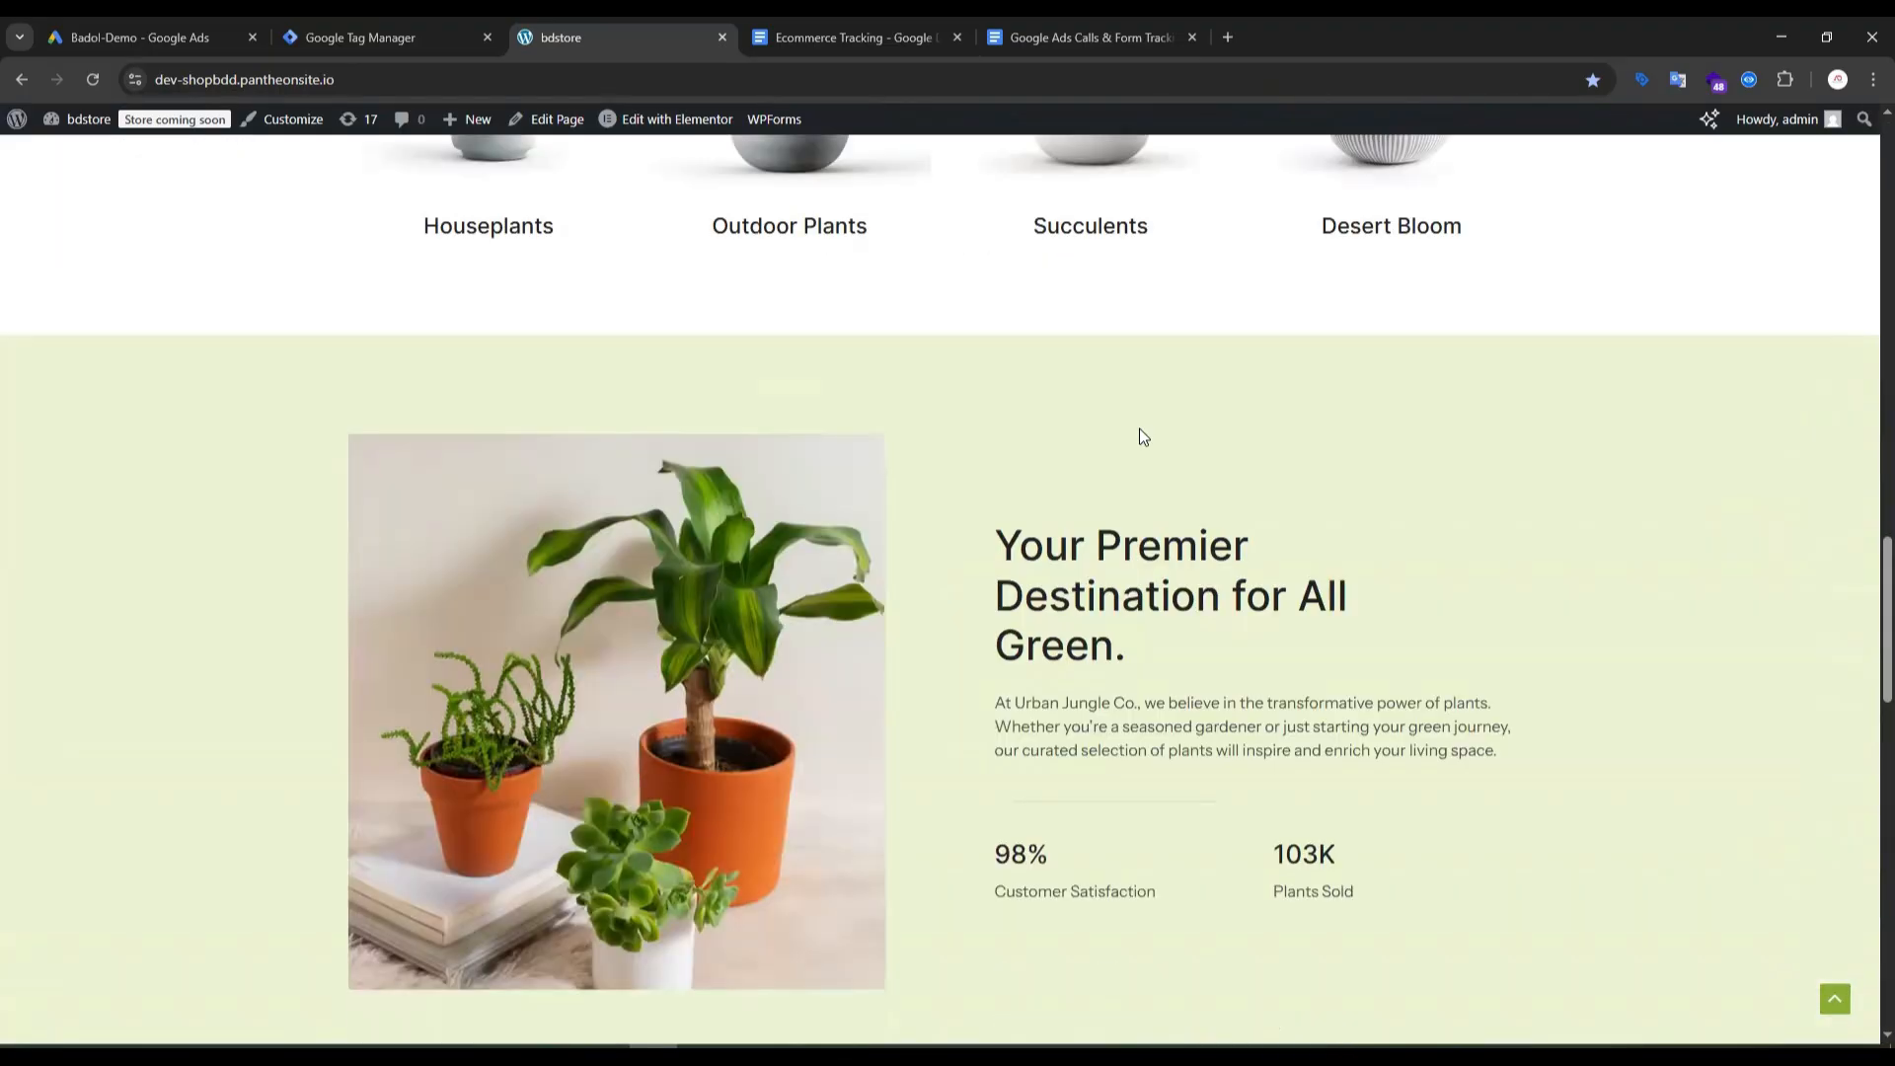
pyautogui.scroll(-15, 1140, 436)
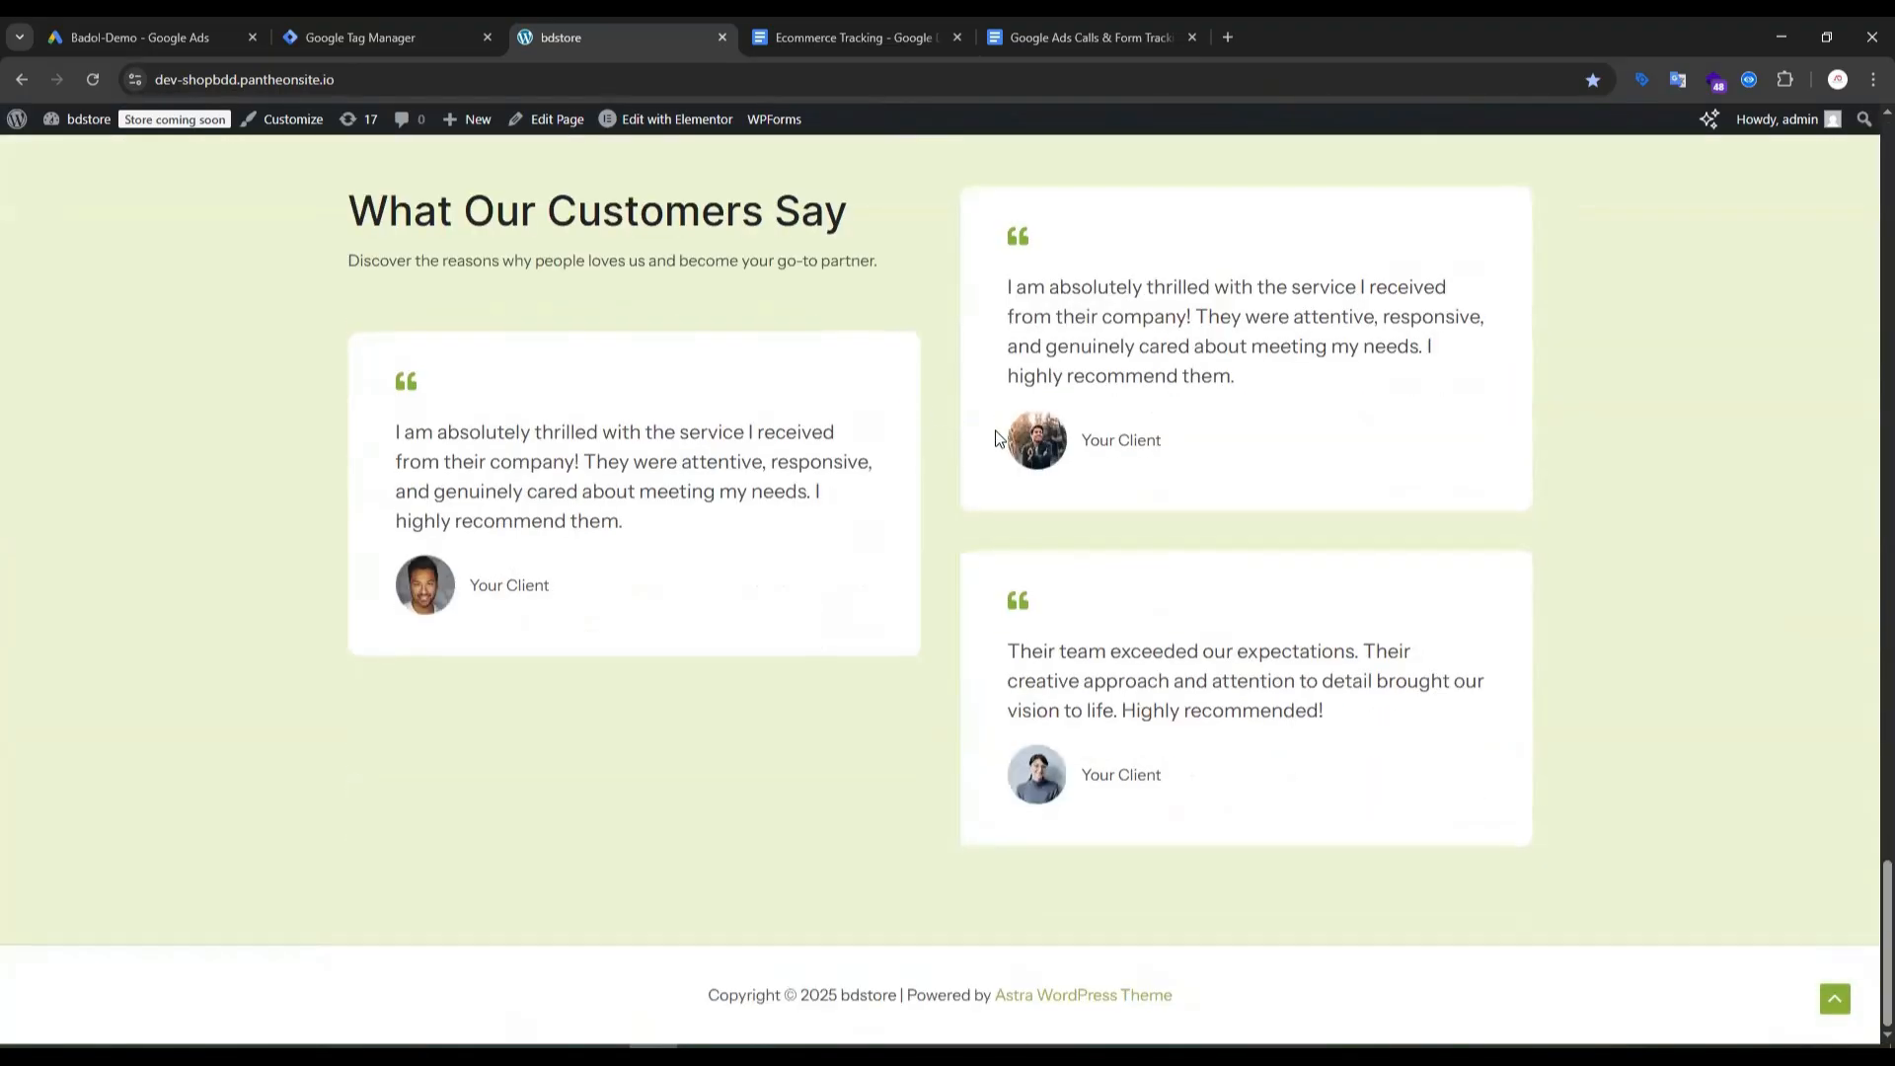
pyautogui.scroll(10, 995, 438)
pyautogui.scroll(-2, 944, 423)
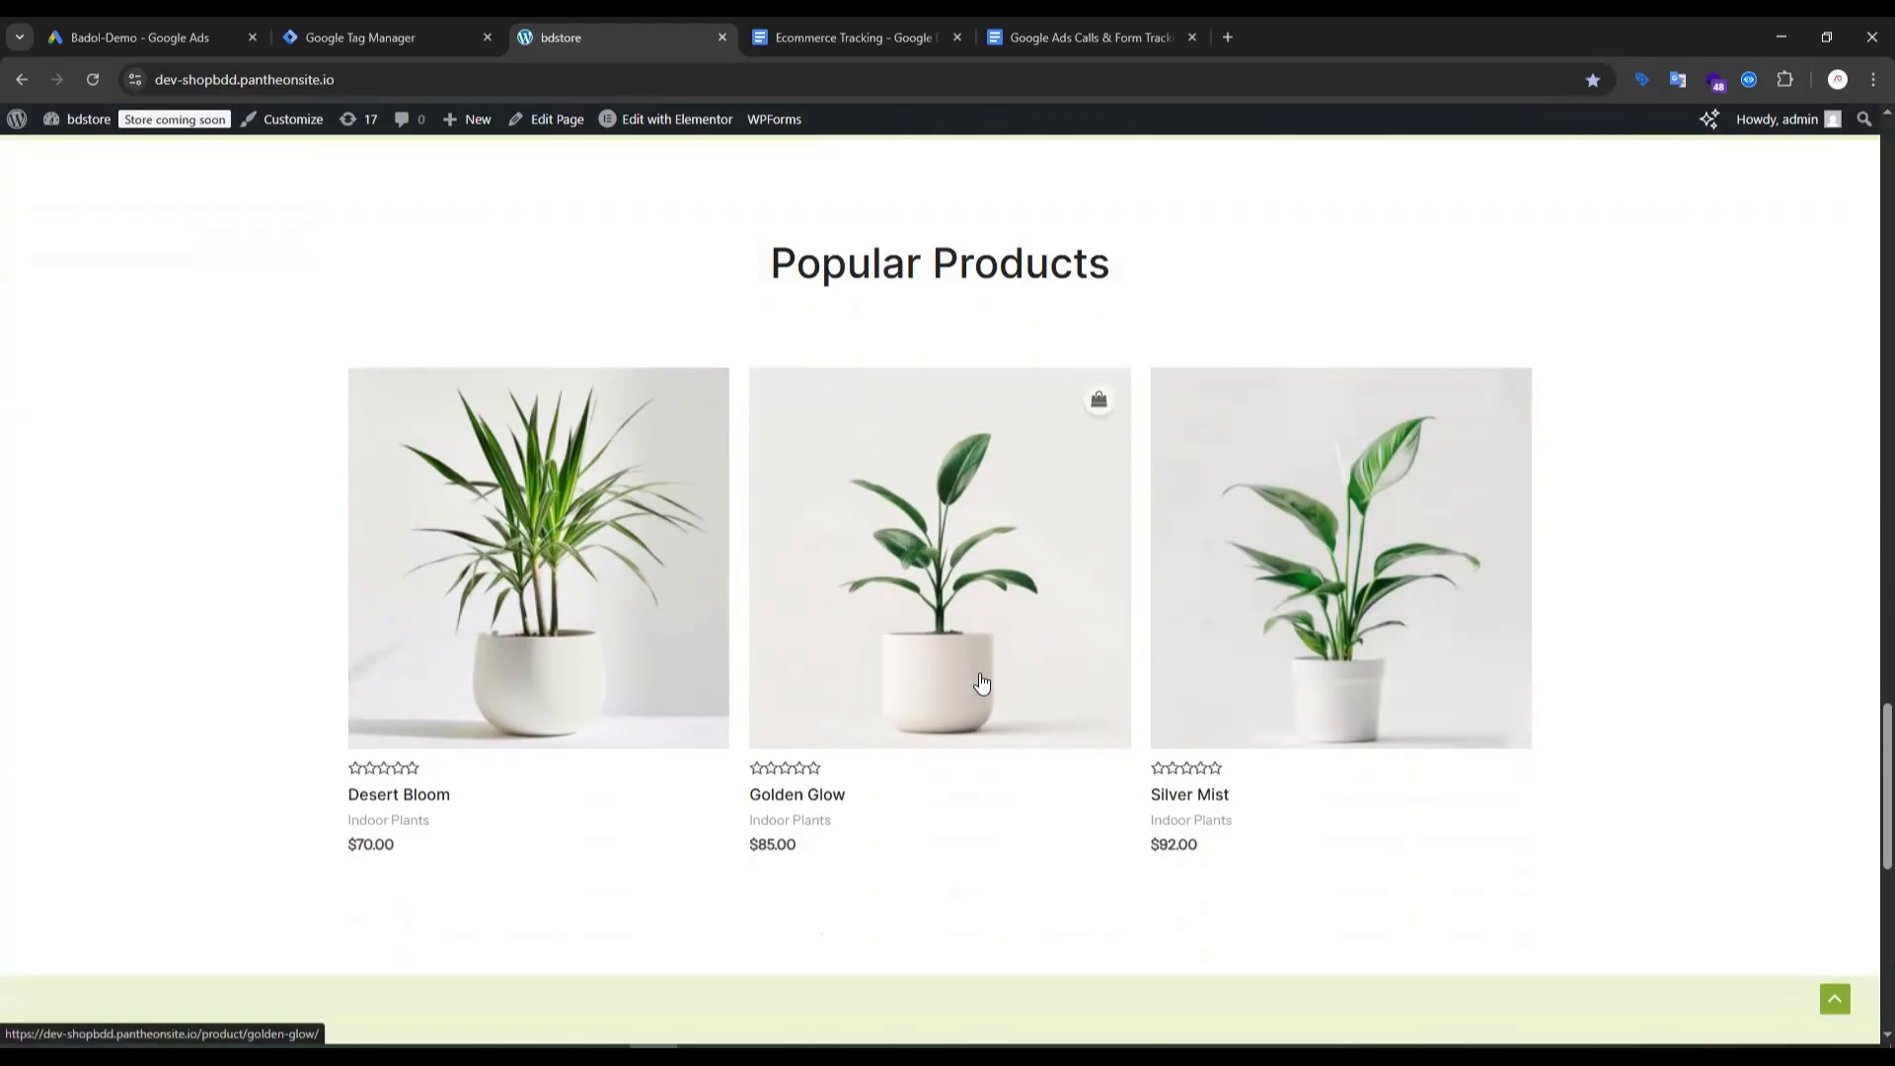
# Step: Check the three Google Ads tracking types in the Calls & Form Tracking document against the Ecommerce Tracking event table
pyautogui.click(1015, 37)
pyautogui.moveTo(669, 426)
pyautogui.mouseDown()
pyautogui.moveTo(807, 427)
pyautogui.moveTo(671, 450)
pyautogui.moveTo(838, 451)
pyautogui.moveTo(862, 475)
pyautogui.moveTo(672, 421)
pyautogui.mouseUp()
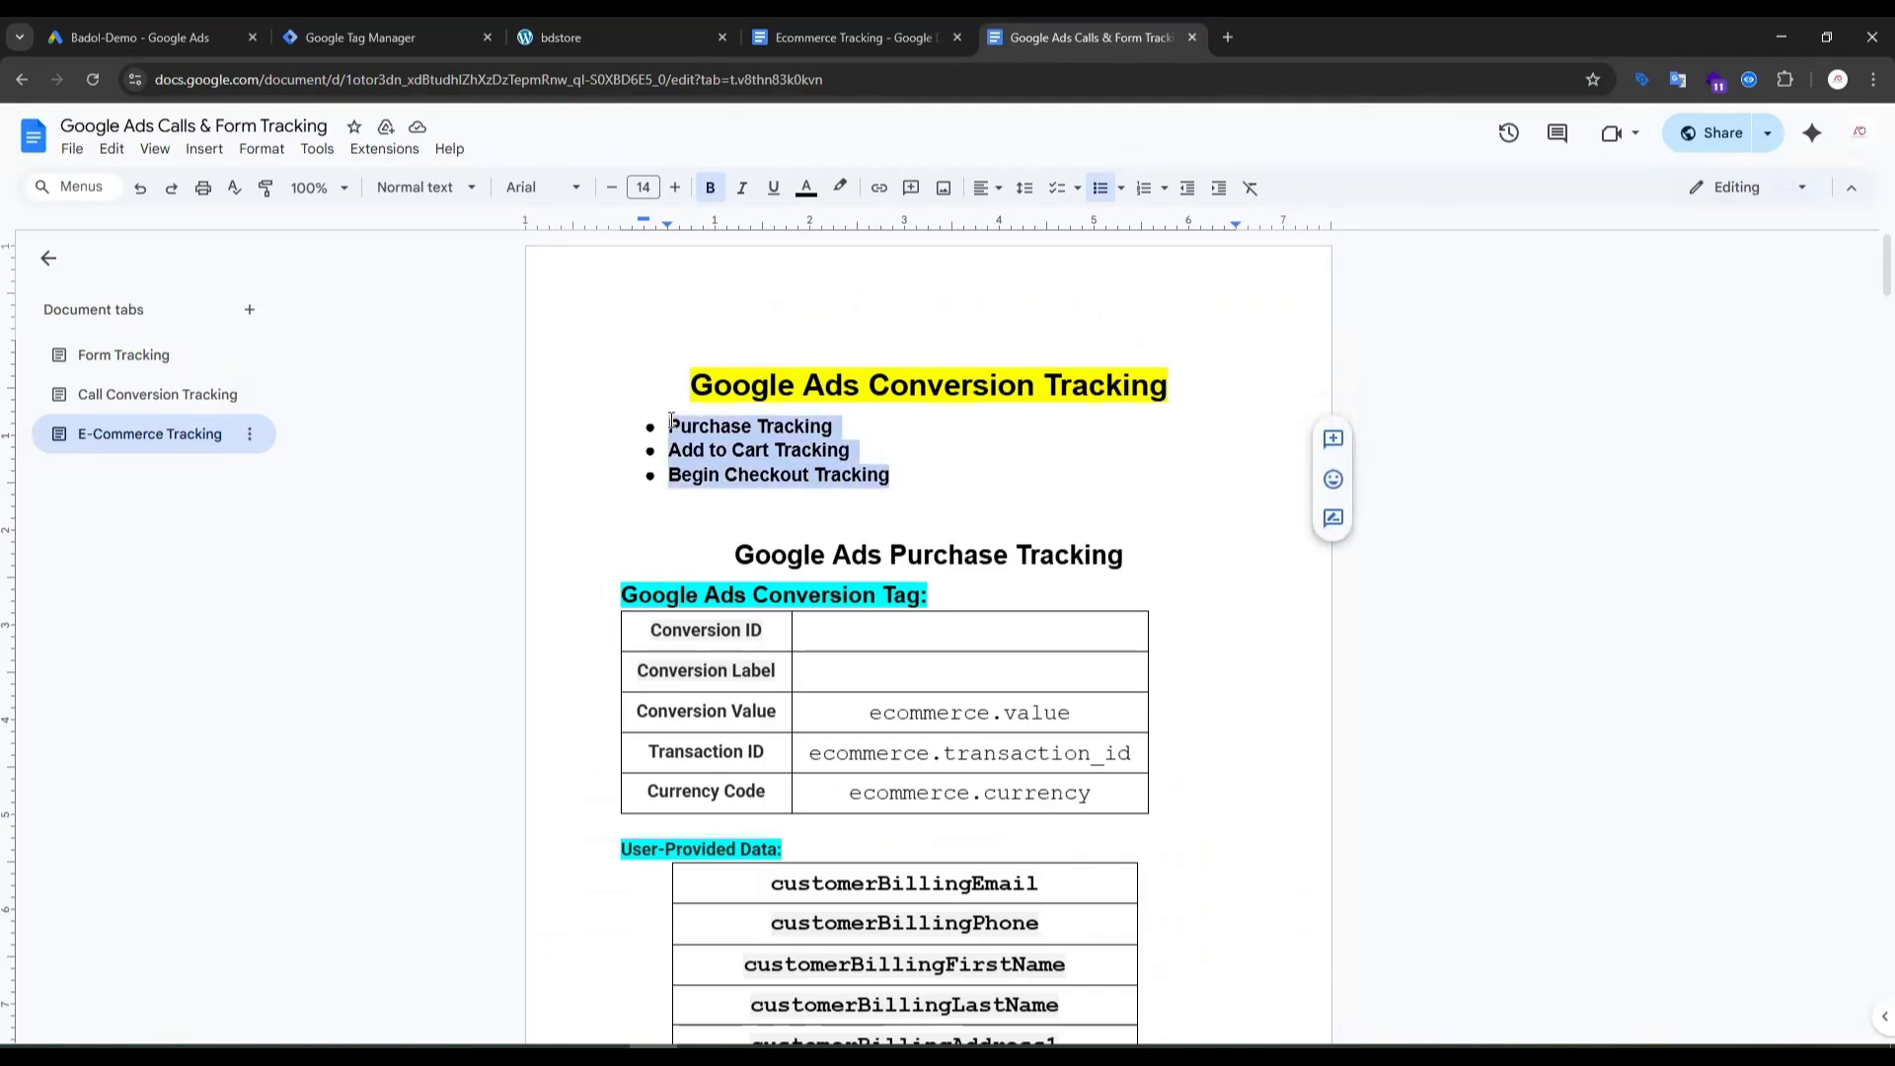
pyautogui.click(849, 38)
pyautogui.scroll(-2, 1004, 467)
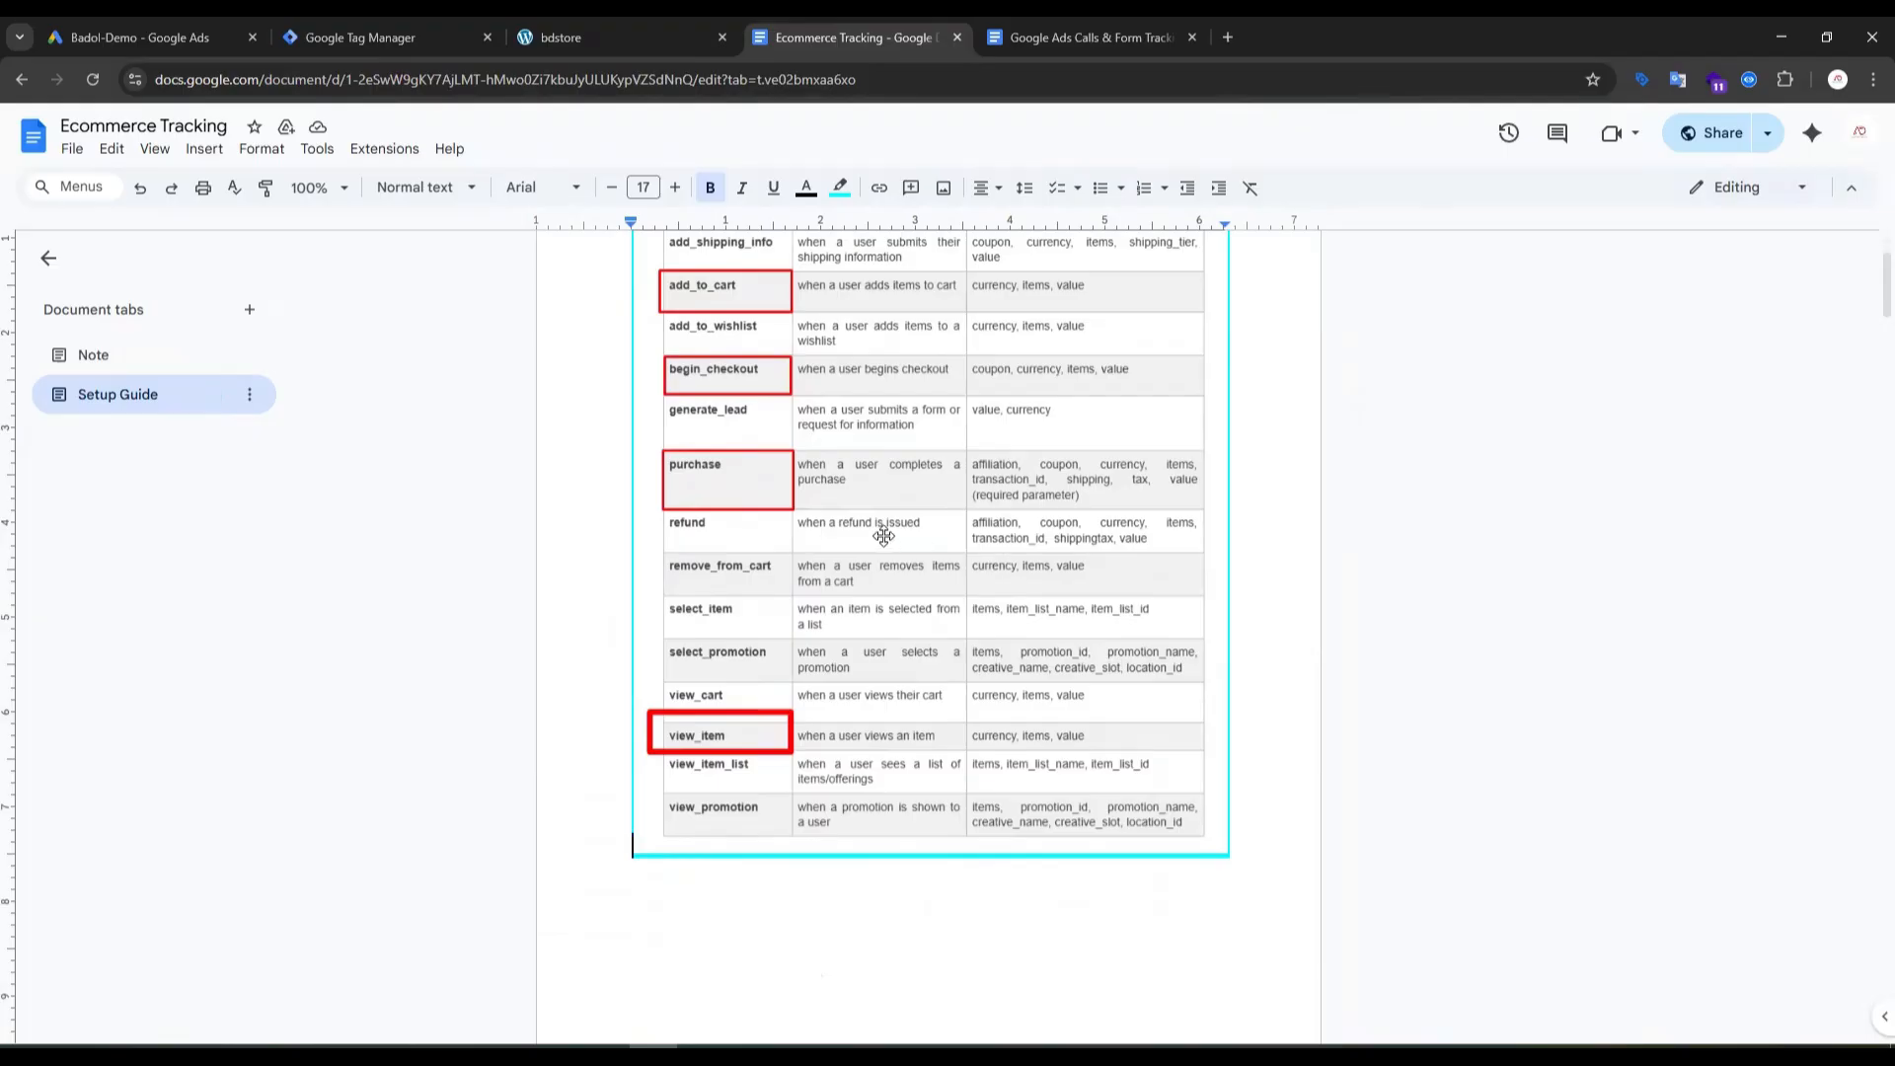
pyautogui.click(1086, 38)
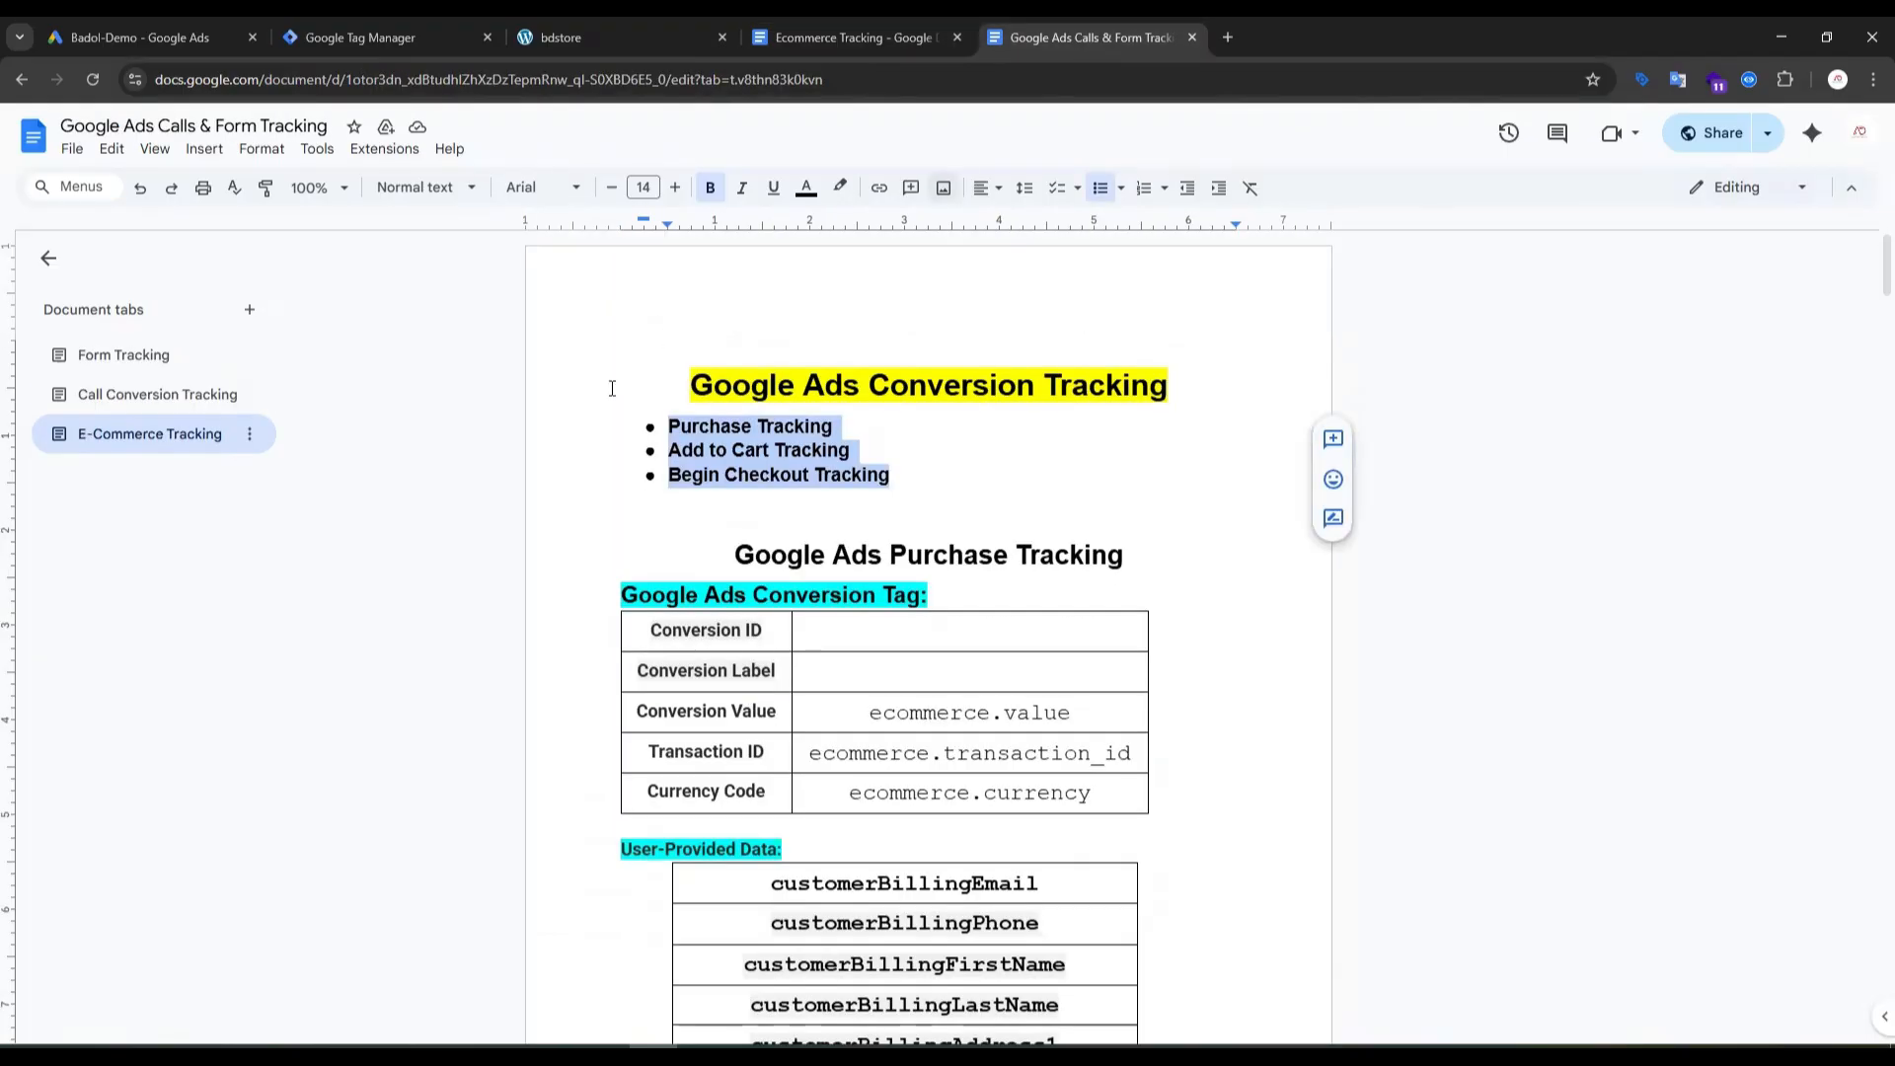
pyautogui.click(886, 456)
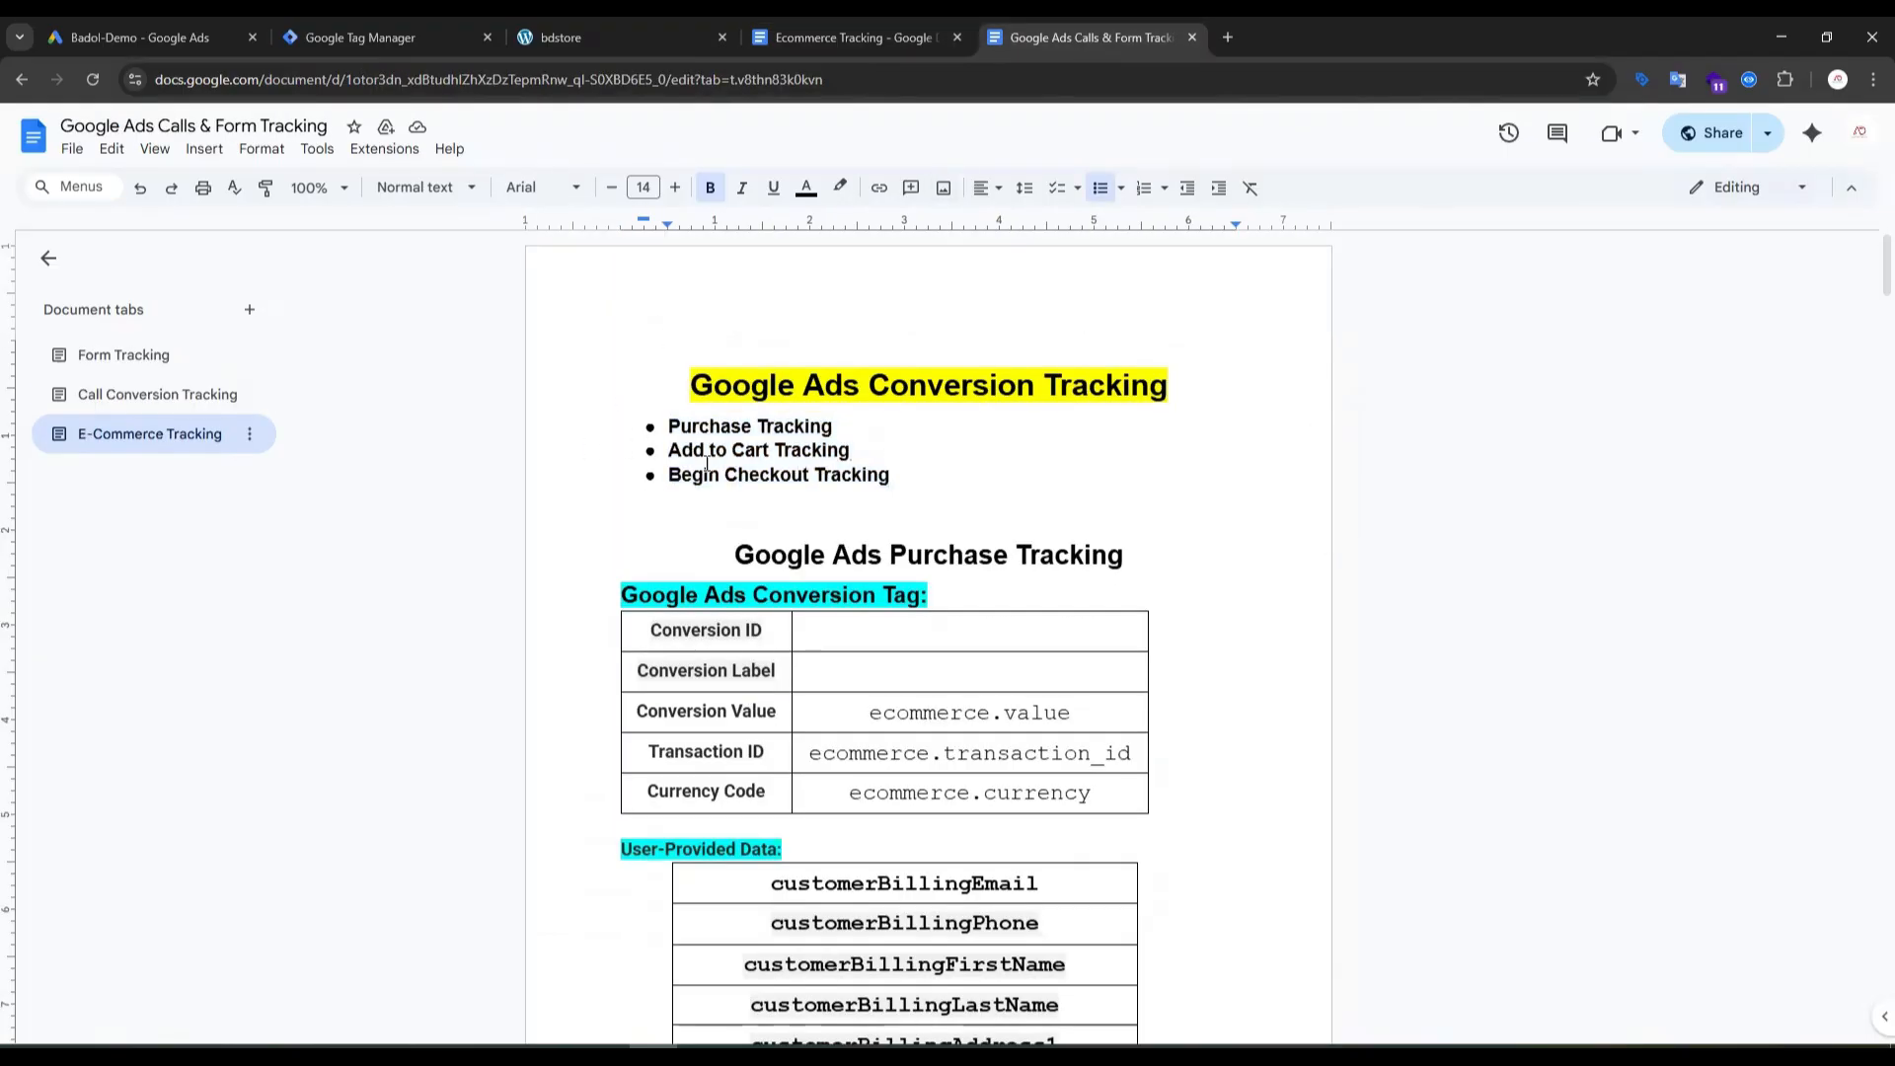
# Step: Review the three conversion tracking types in the document and the Popular Products section on the shop's home page
pyautogui.moveTo(906, 479)
pyautogui.mouseDown()
pyautogui.moveTo(665, 448)
pyautogui.moveTo(655, 414)
pyautogui.moveTo(884, 479)
pyautogui.mouseUp()
pyautogui.click(624, 420)
pyautogui.click(941, 460)
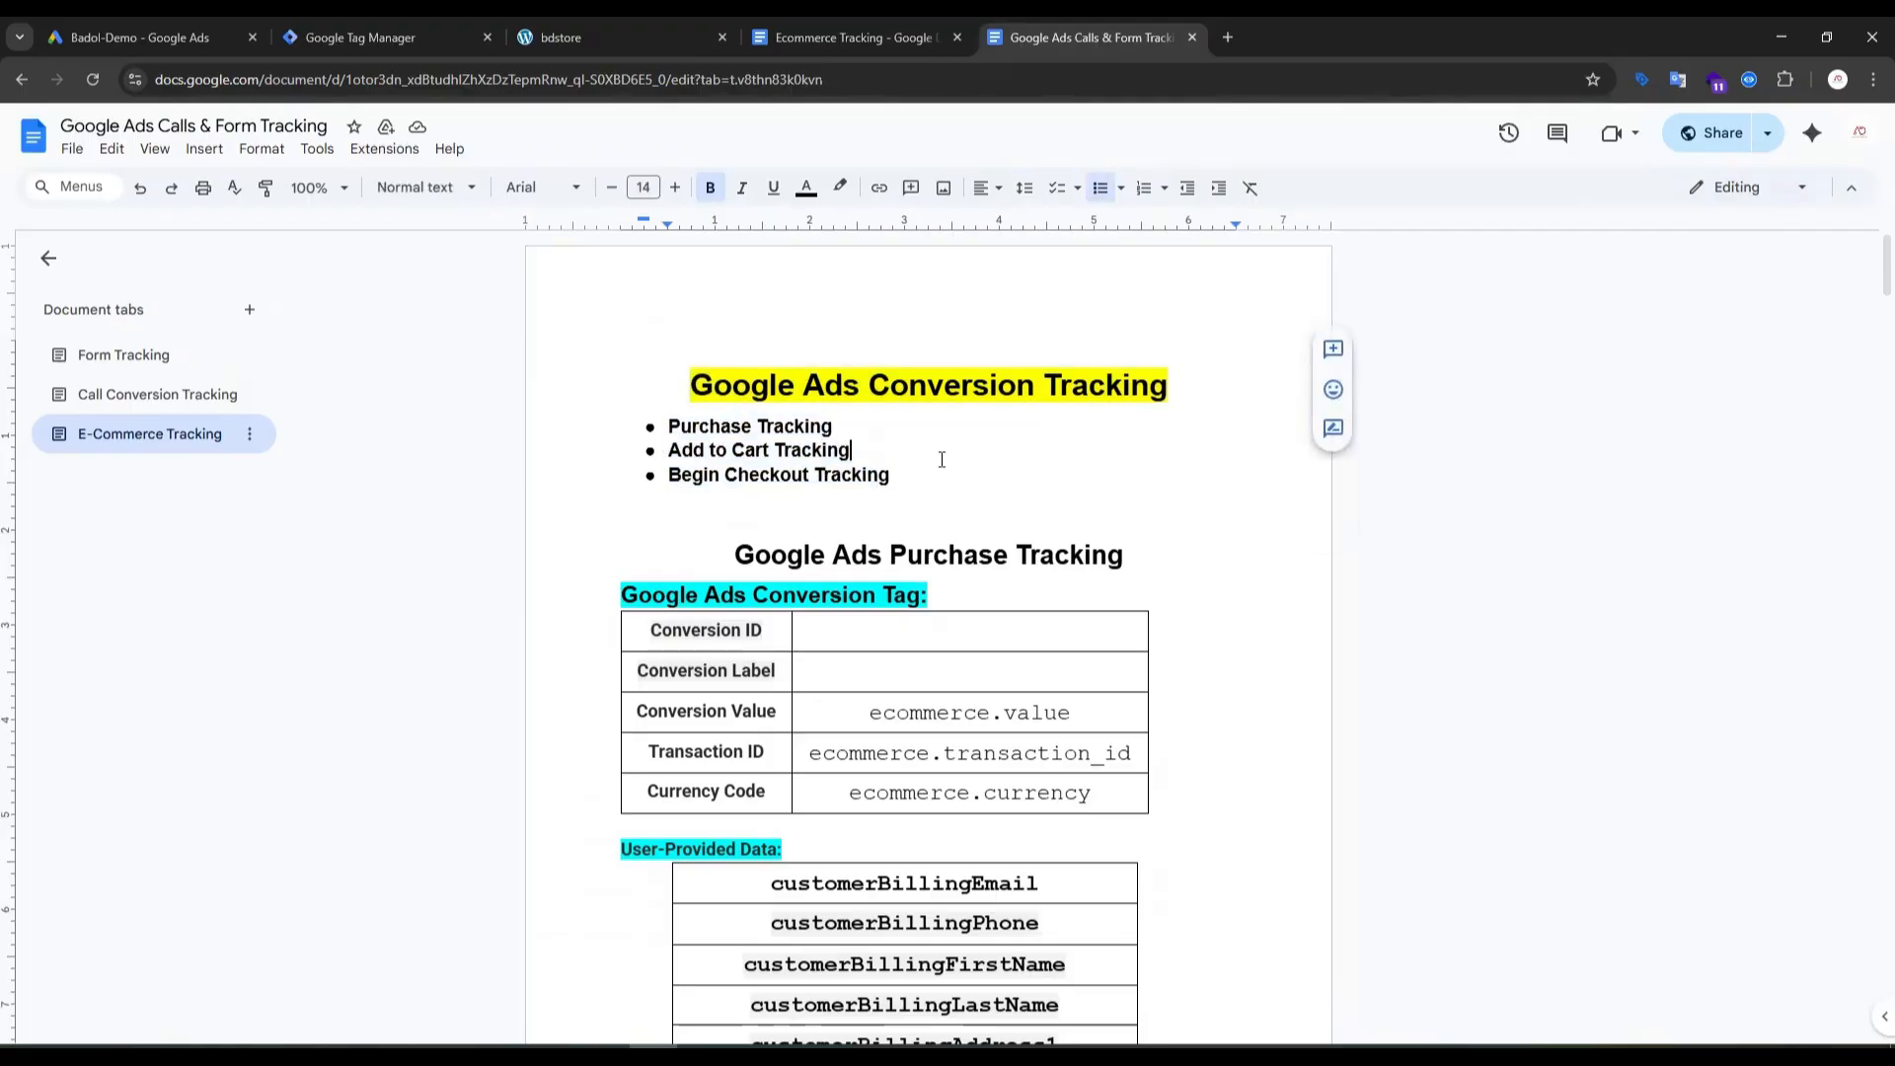
pyautogui.click(620, 40)
pyautogui.scroll(2, 753, 339)
pyautogui.scroll(-2, 835, 353)
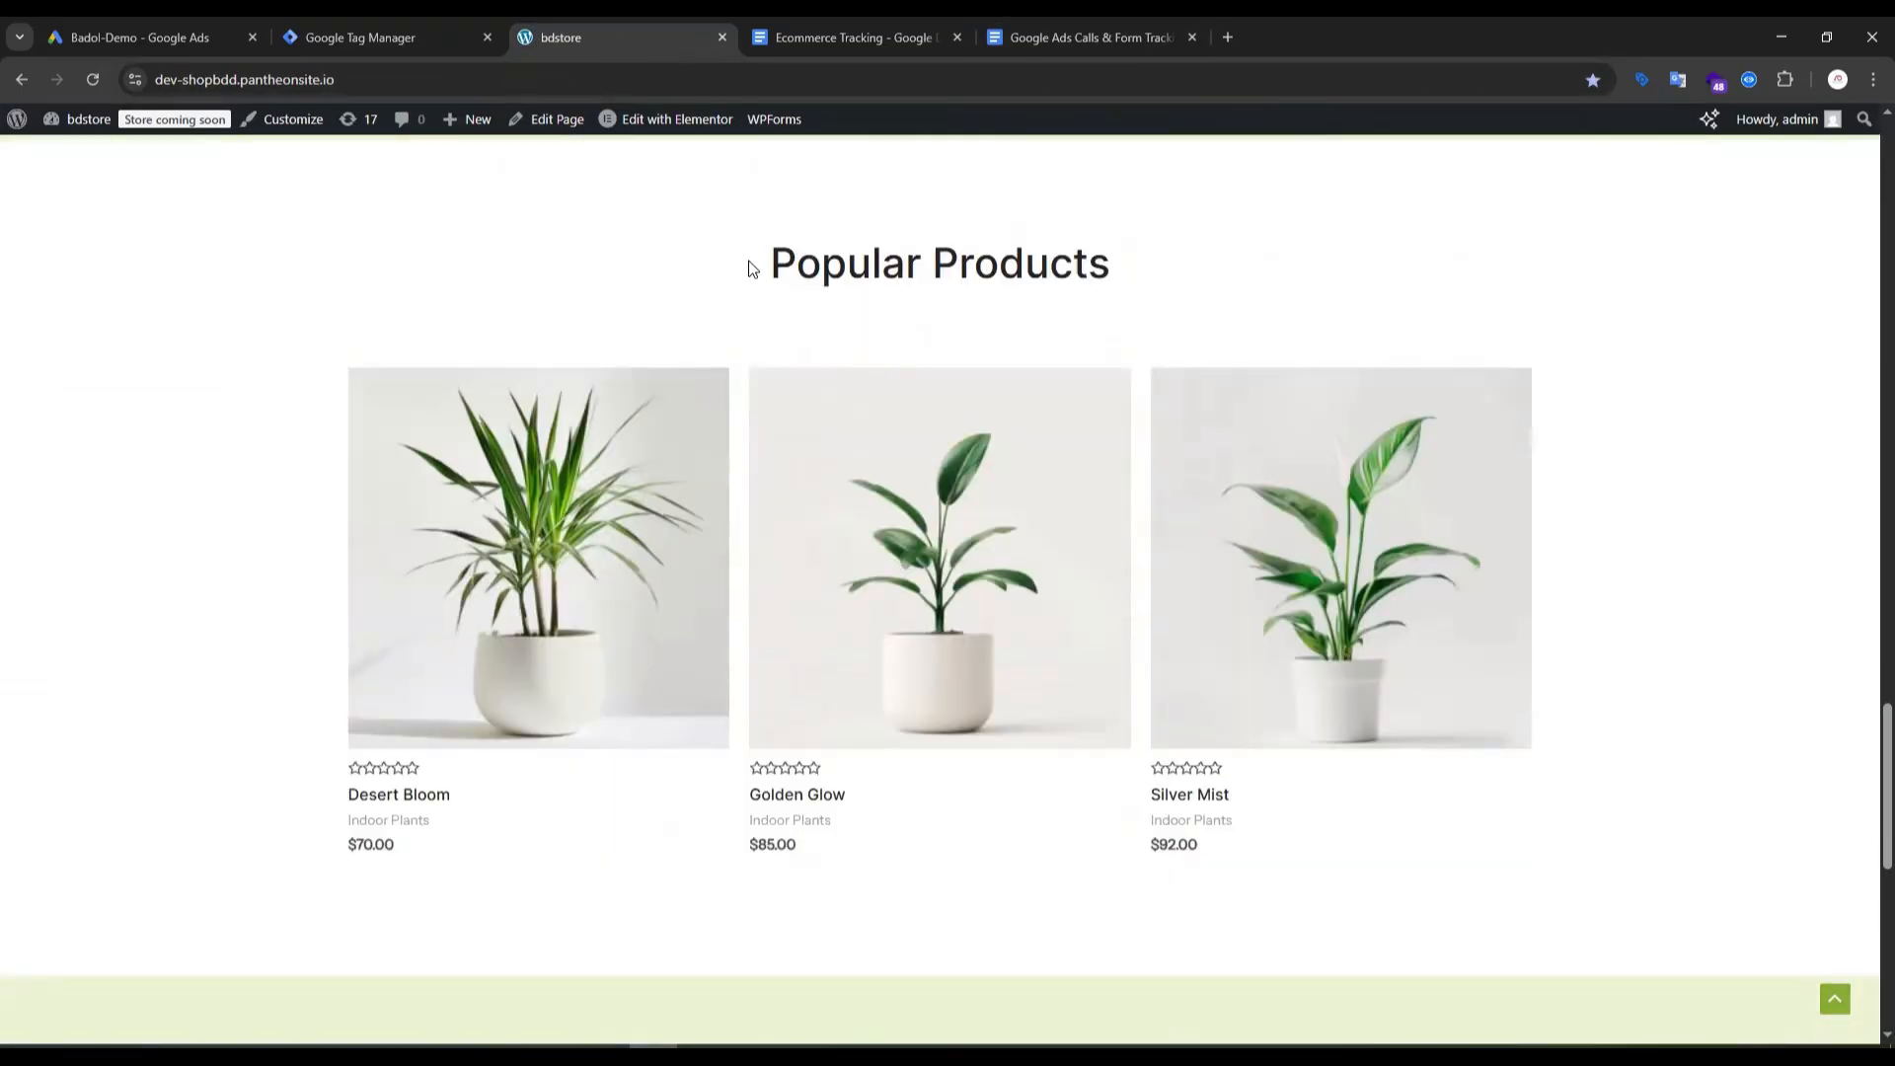
pyautogui.moveTo(750, 269); pyautogui.dragTo(1025, 261)
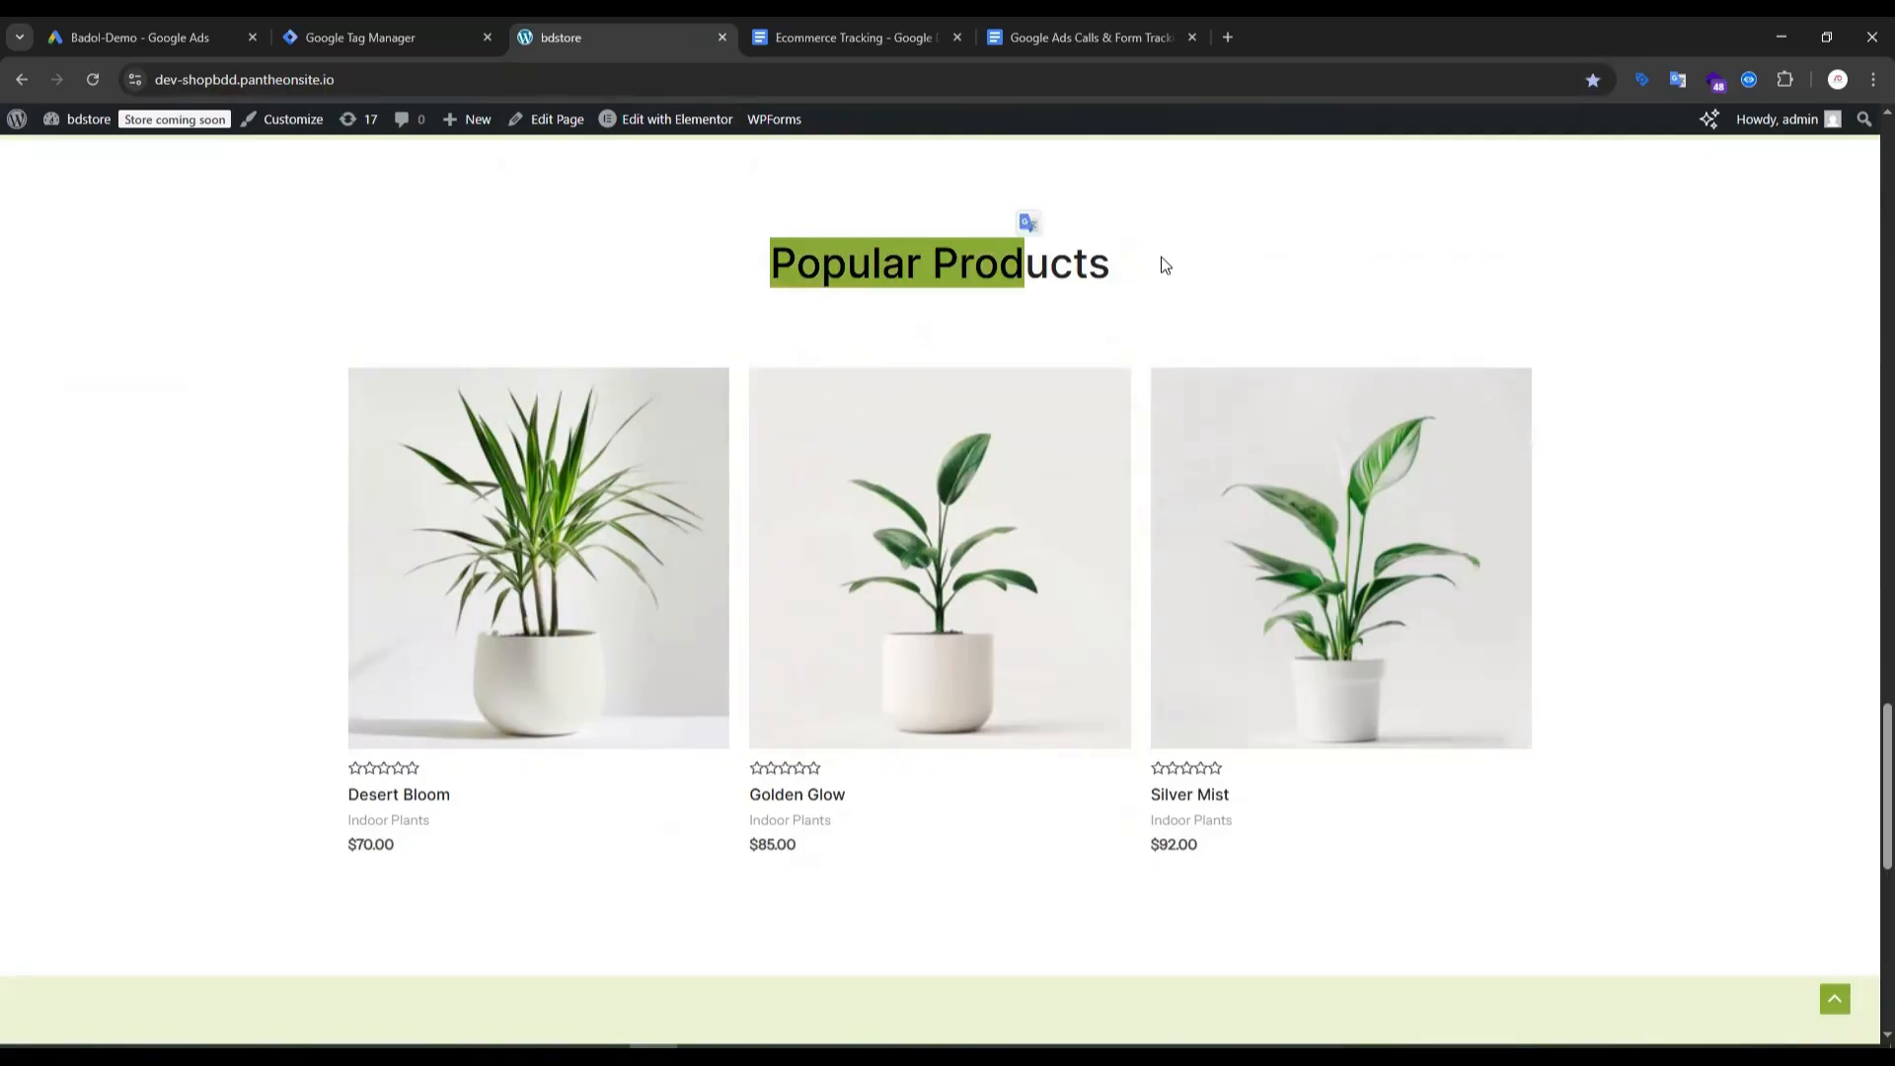
pyautogui.click(1111, 255)
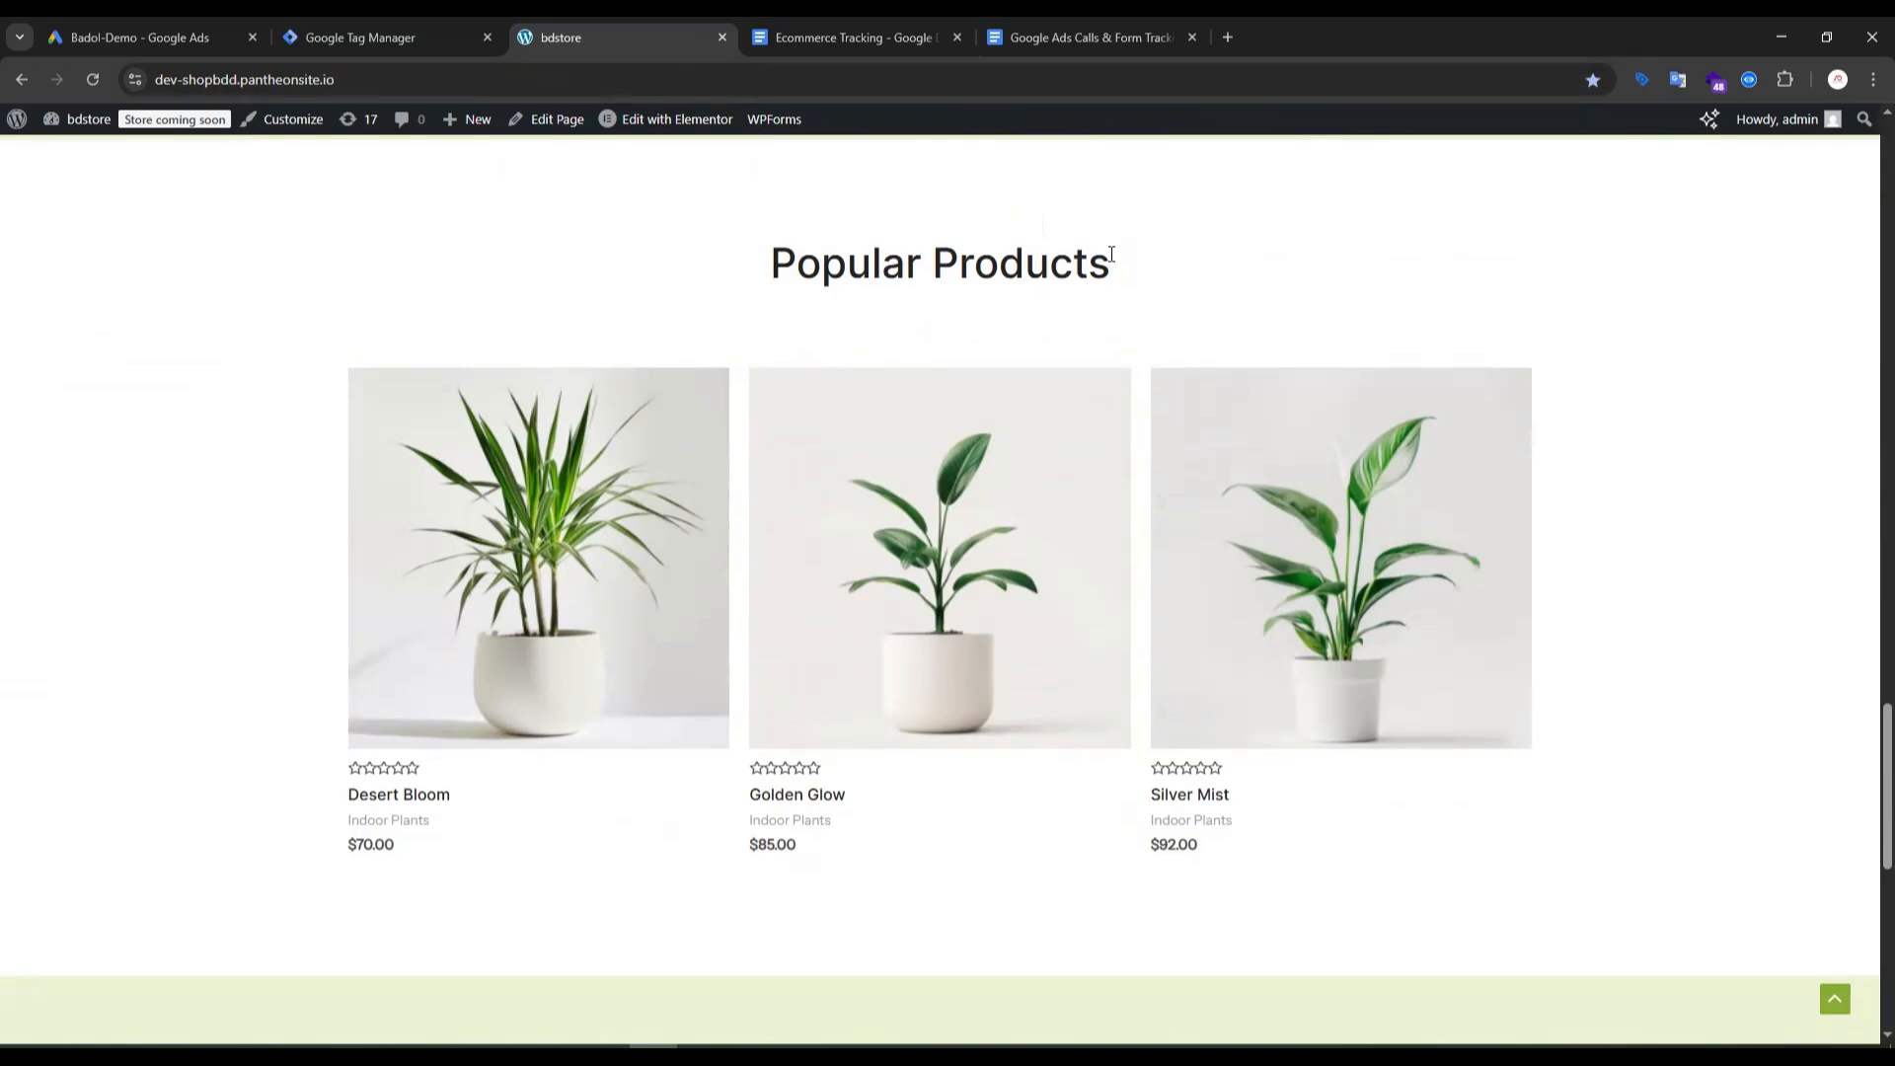
pyautogui.scroll(-1, 926, 727)
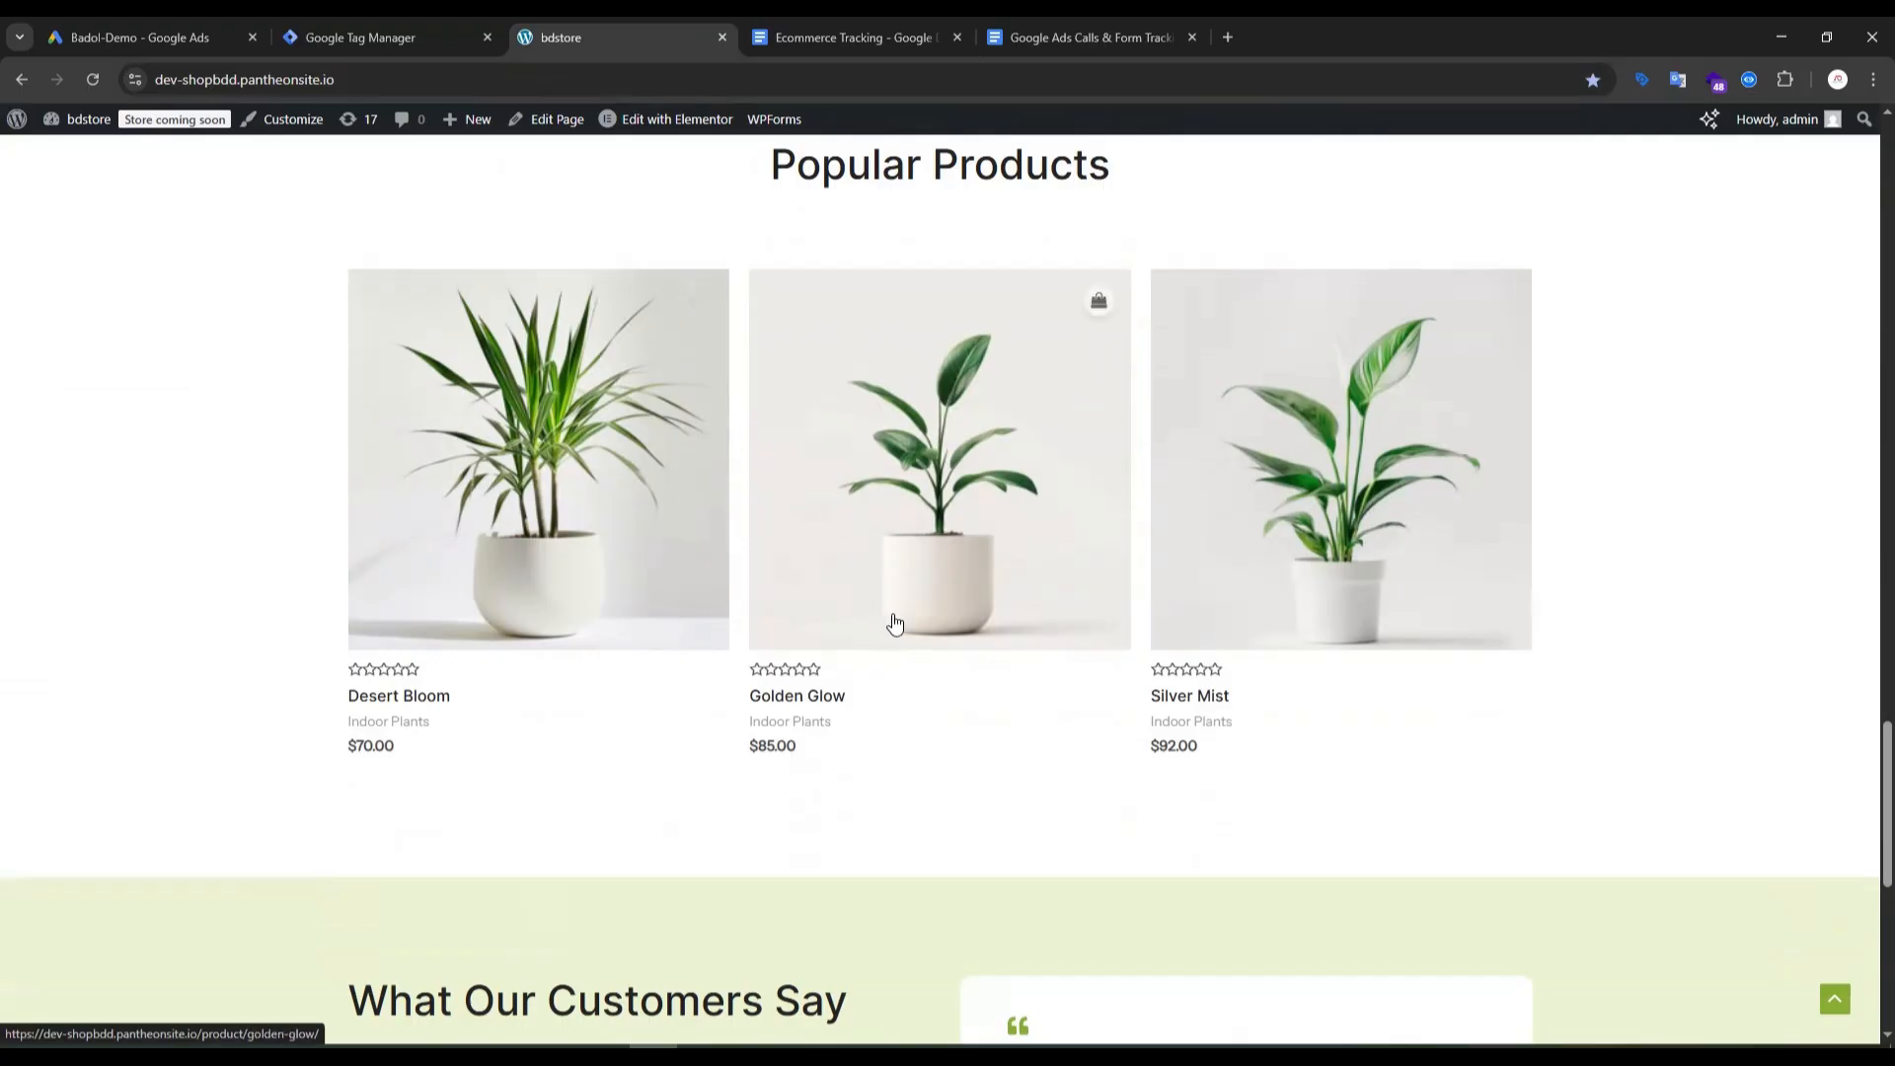
# Step: Switch to Google Tag Manager to view the shop container's tag list, and return to the shop's home page
pyautogui.click(381, 39)
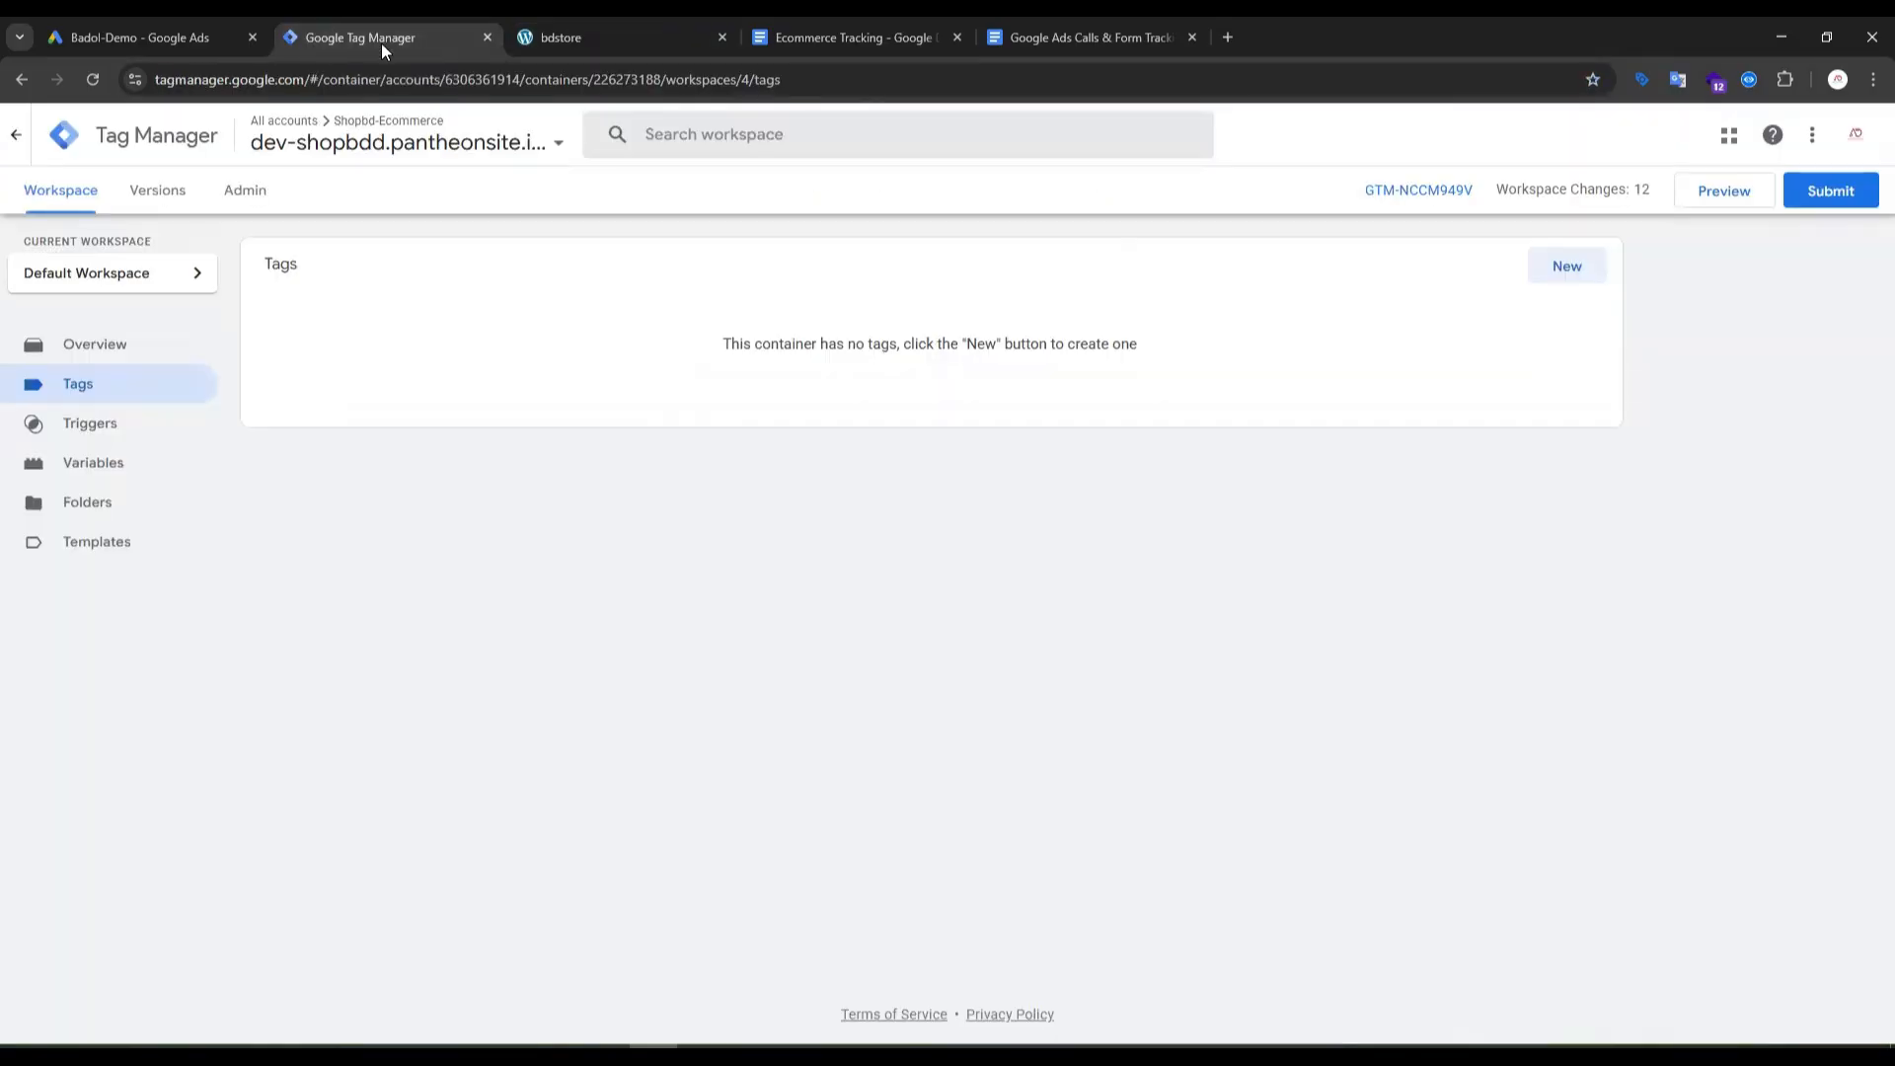
pyautogui.click(644, 36)
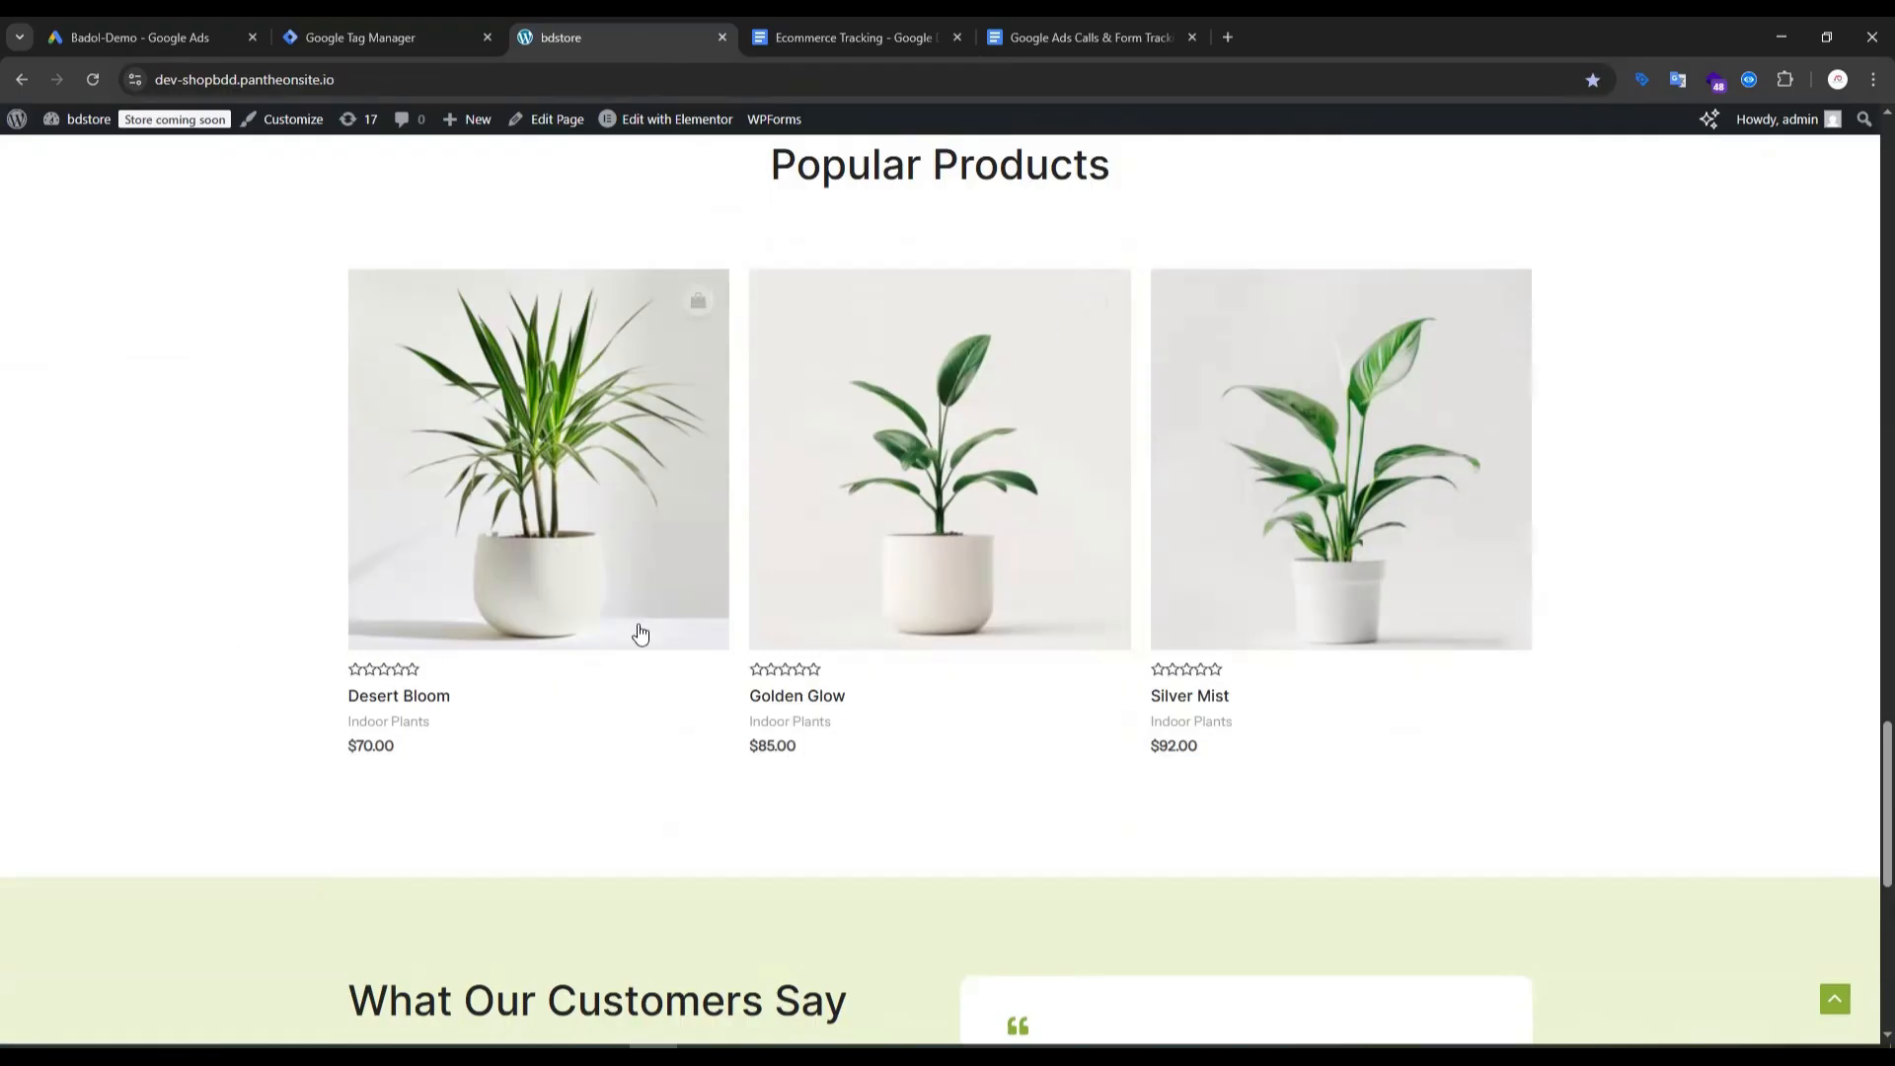
pyautogui.scroll(2, 232, 385)
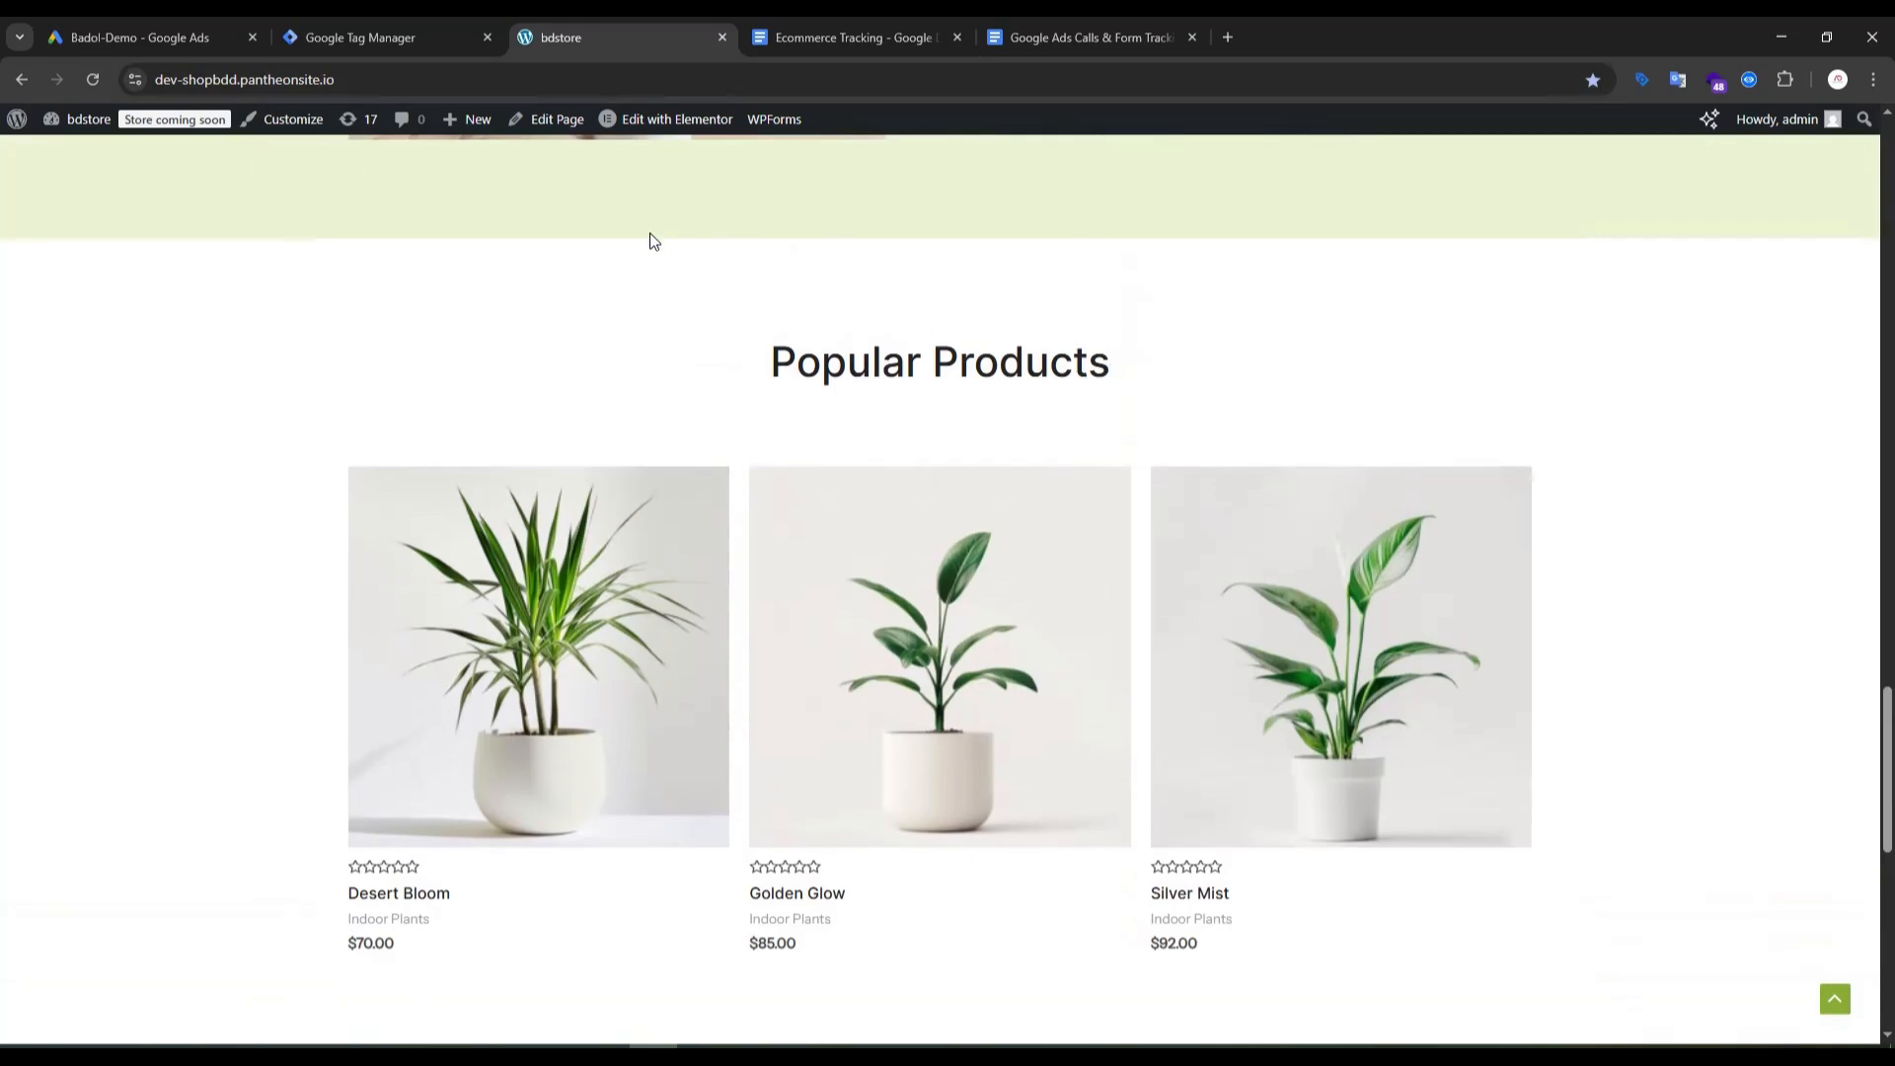
# Step: Open the installed plugins list in the shop's WordPress admin and look through the plugins
pyautogui.scroll(3, 651, 241)
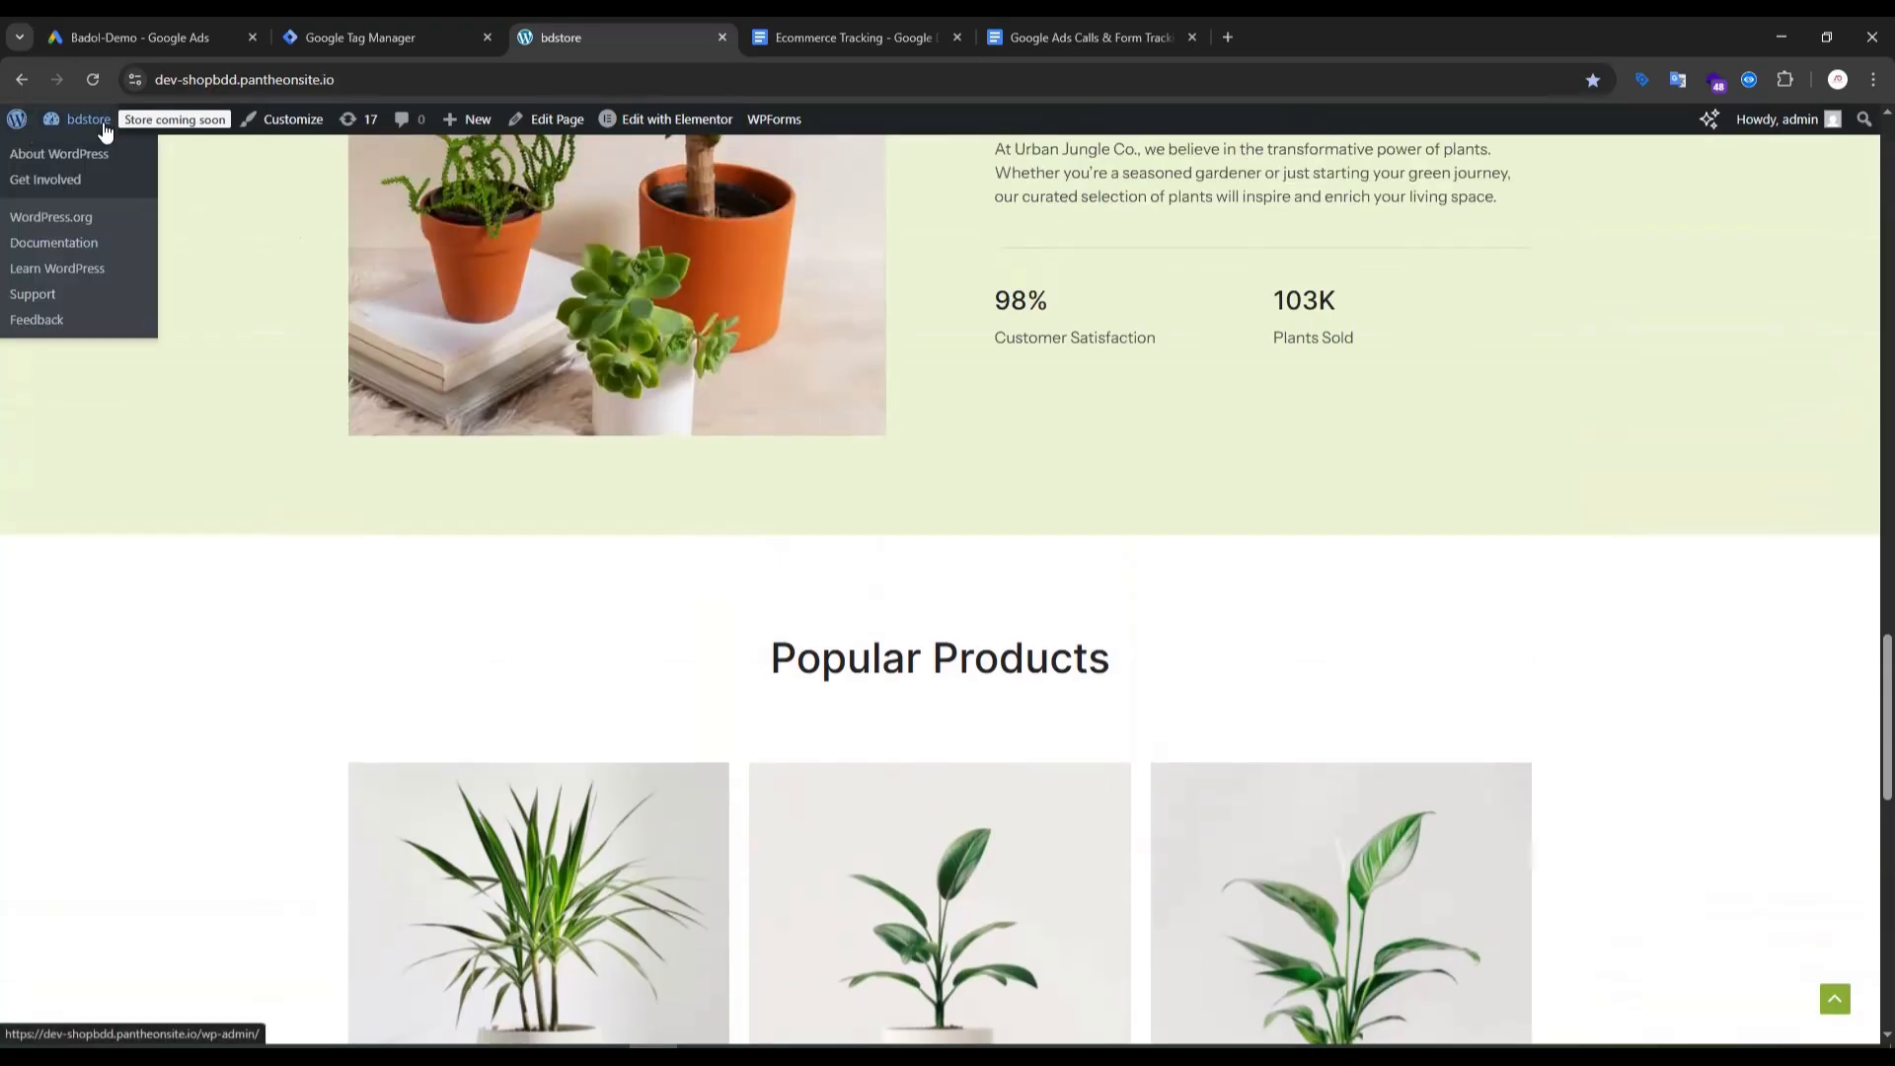
pyautogui.moveTo(104, 126)
pyautogui.click(75, 179)
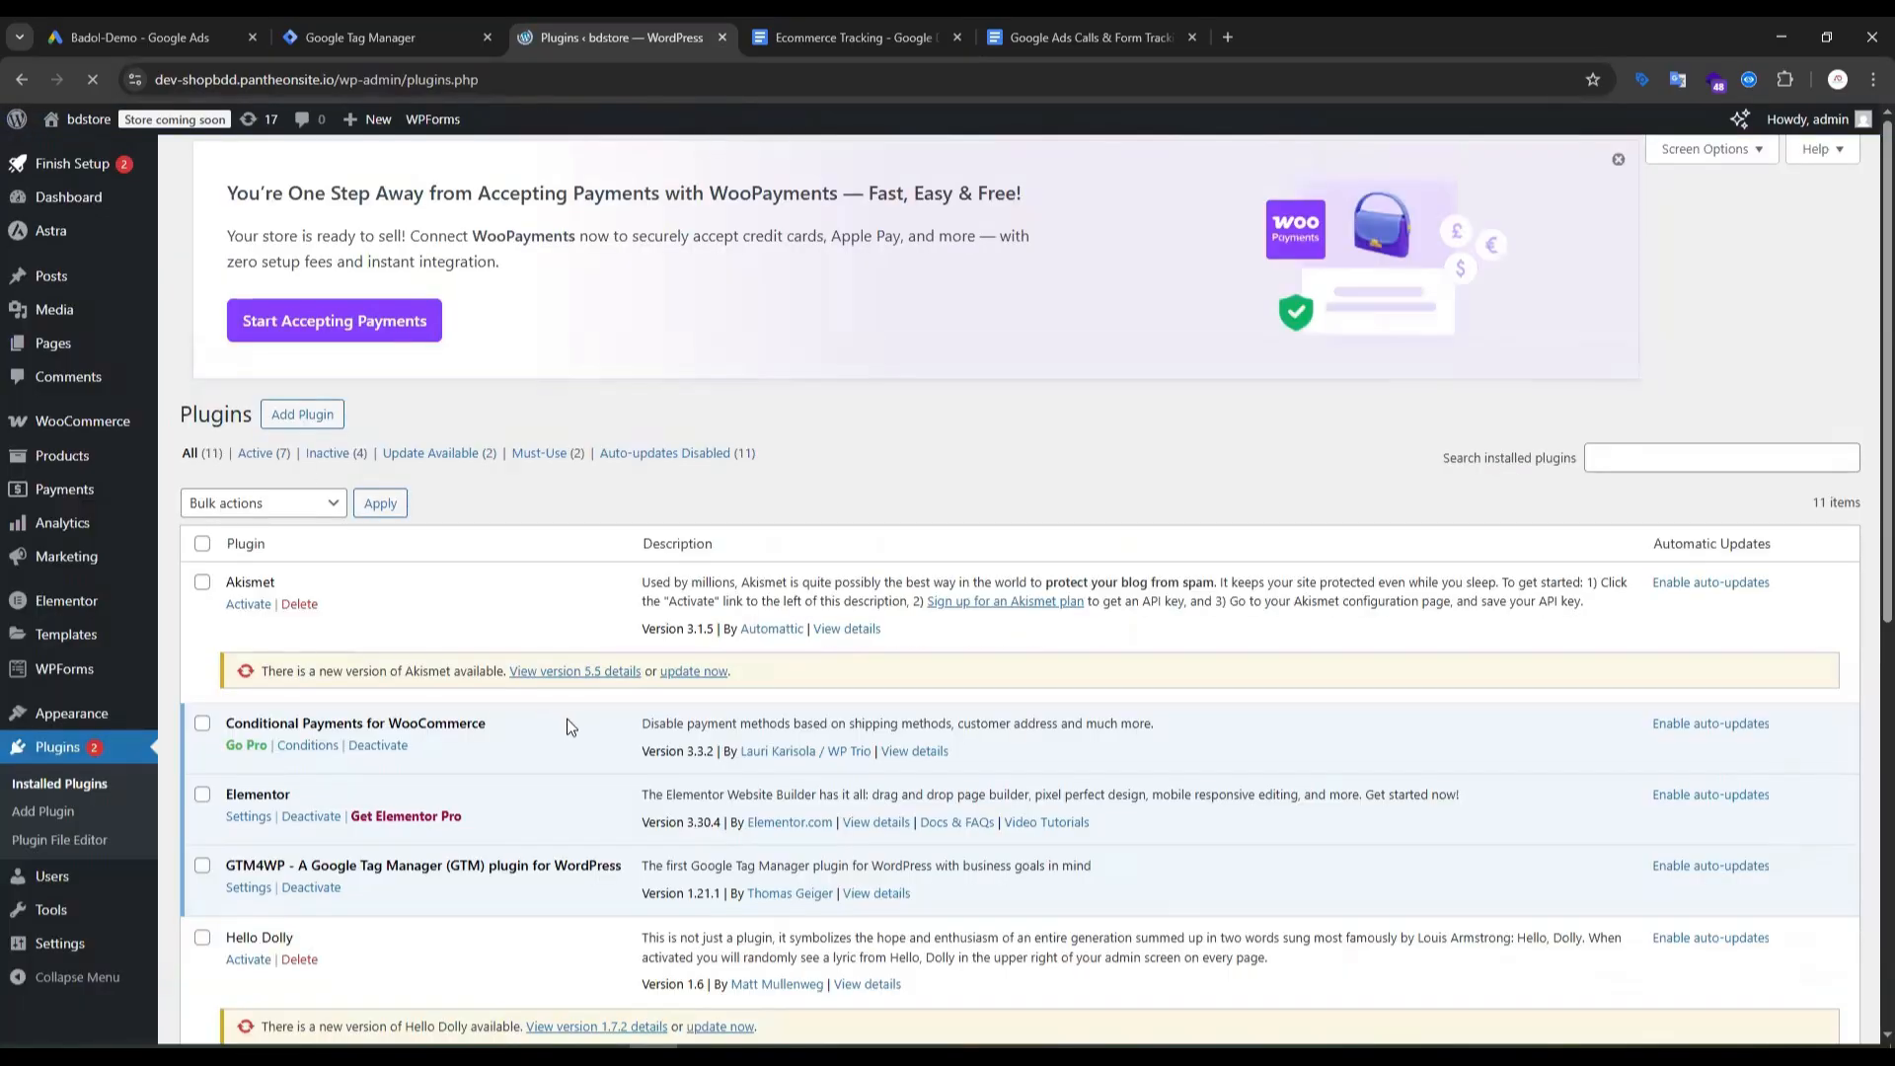
pyautogui.scroll(-8, 567, 727)
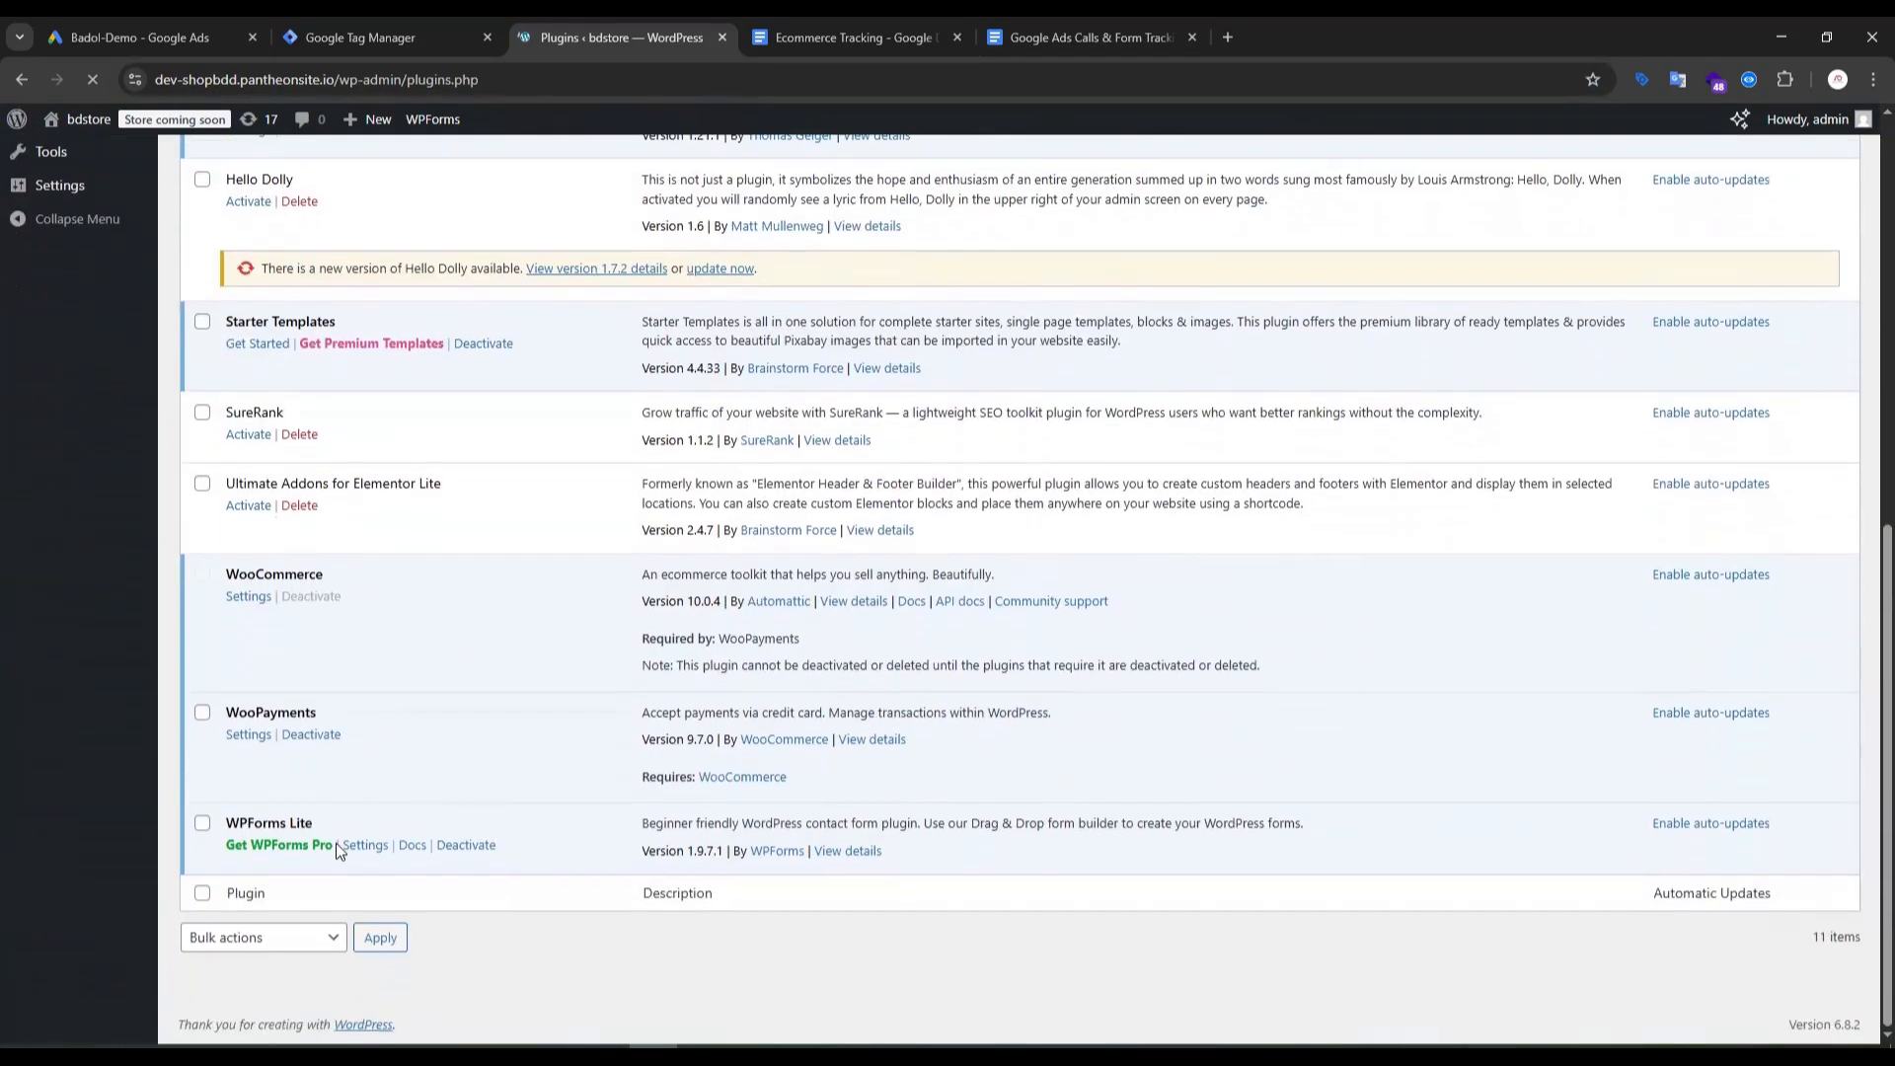
pyautogui.scroll(4, 330, 849)
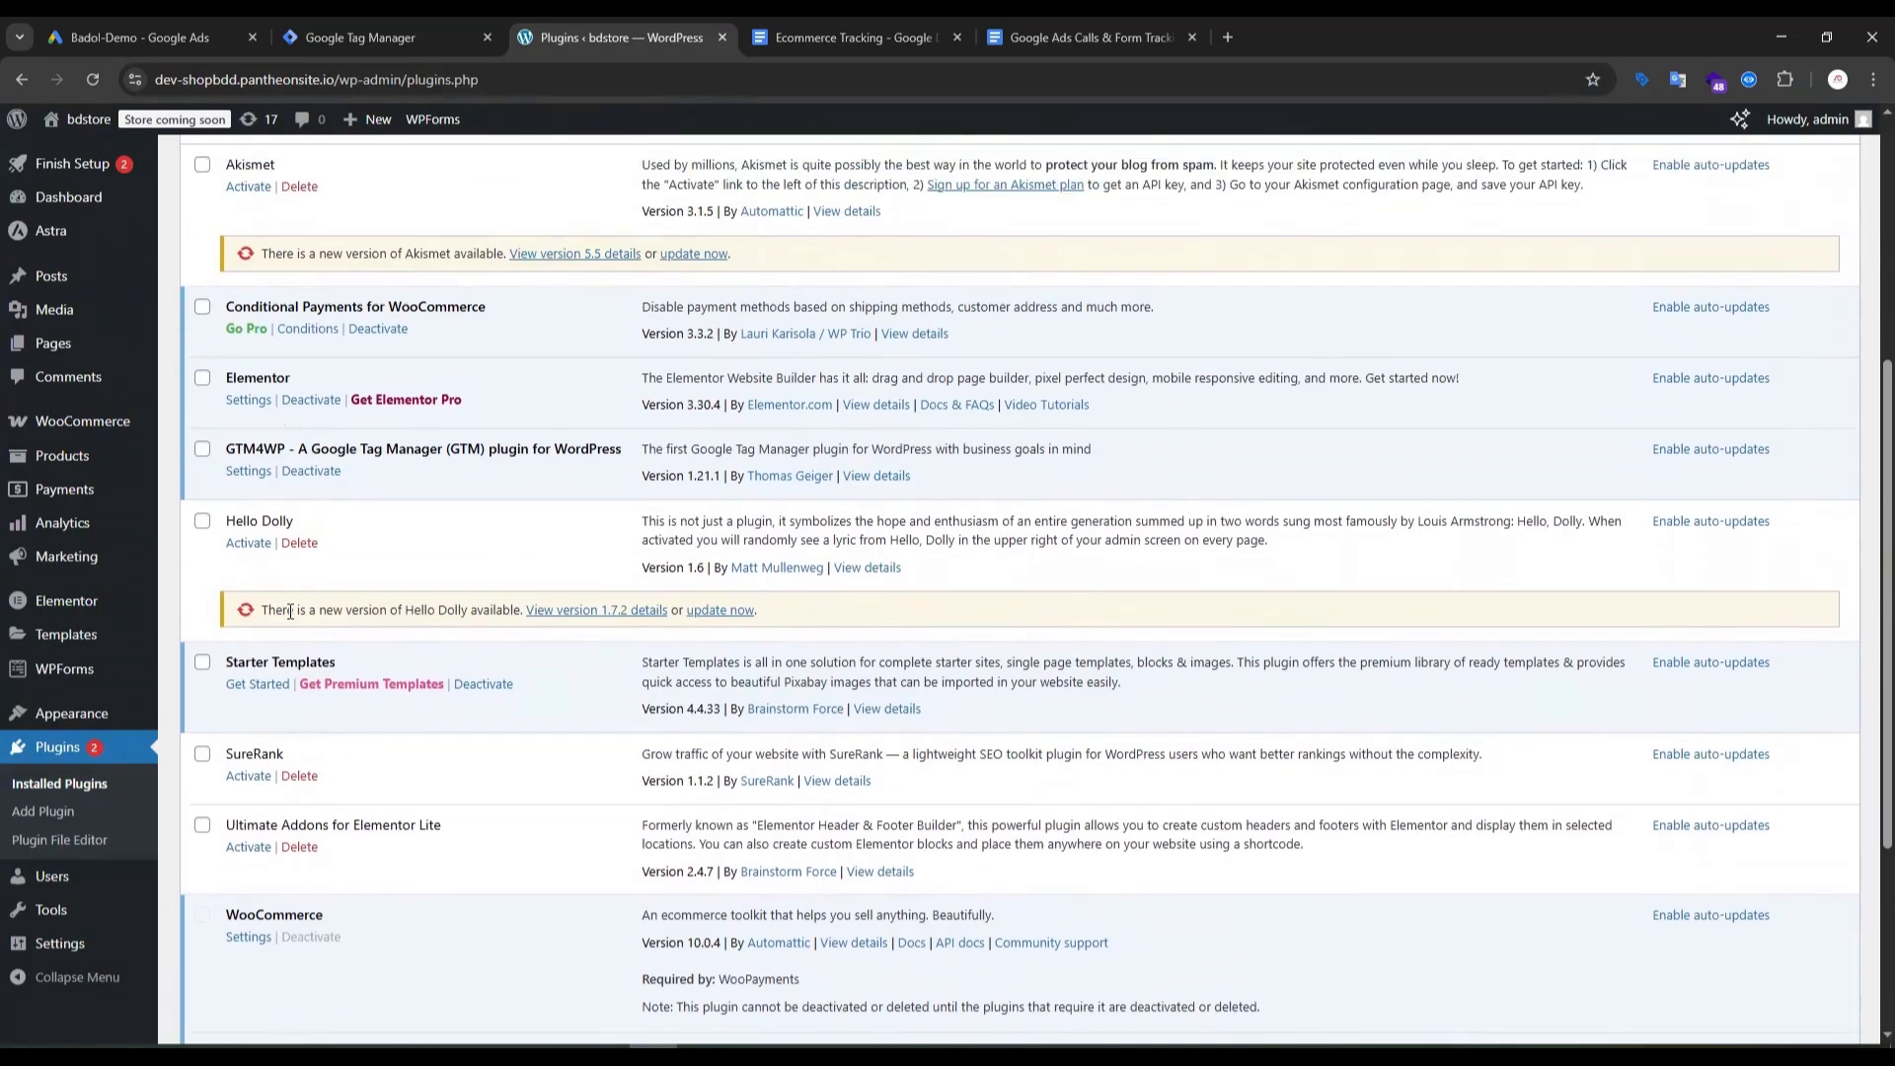
pyautogui.scroll(1, 291, 612)
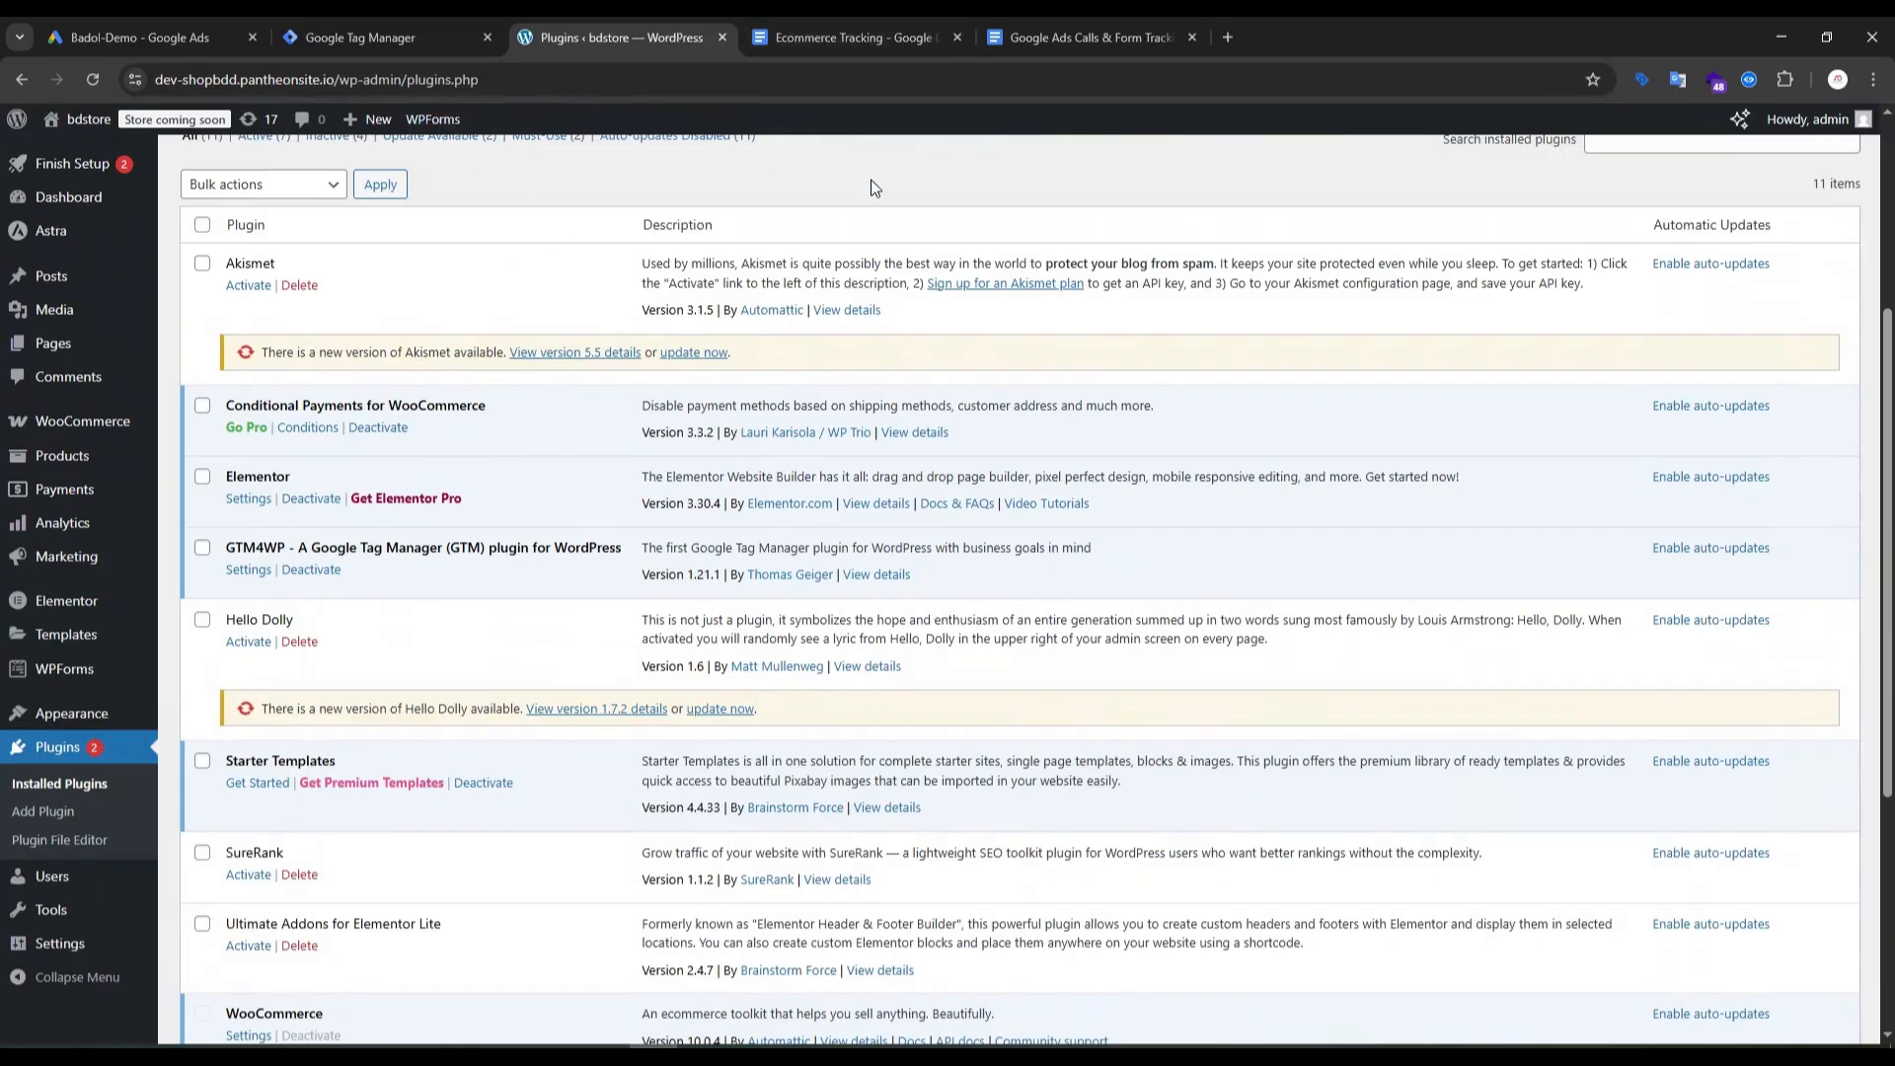
# Step: Look up the container ID in Google Tag Manager and return to the GTM4WP entry in the WordPress plugins list
pyautogui.click(394, 36)
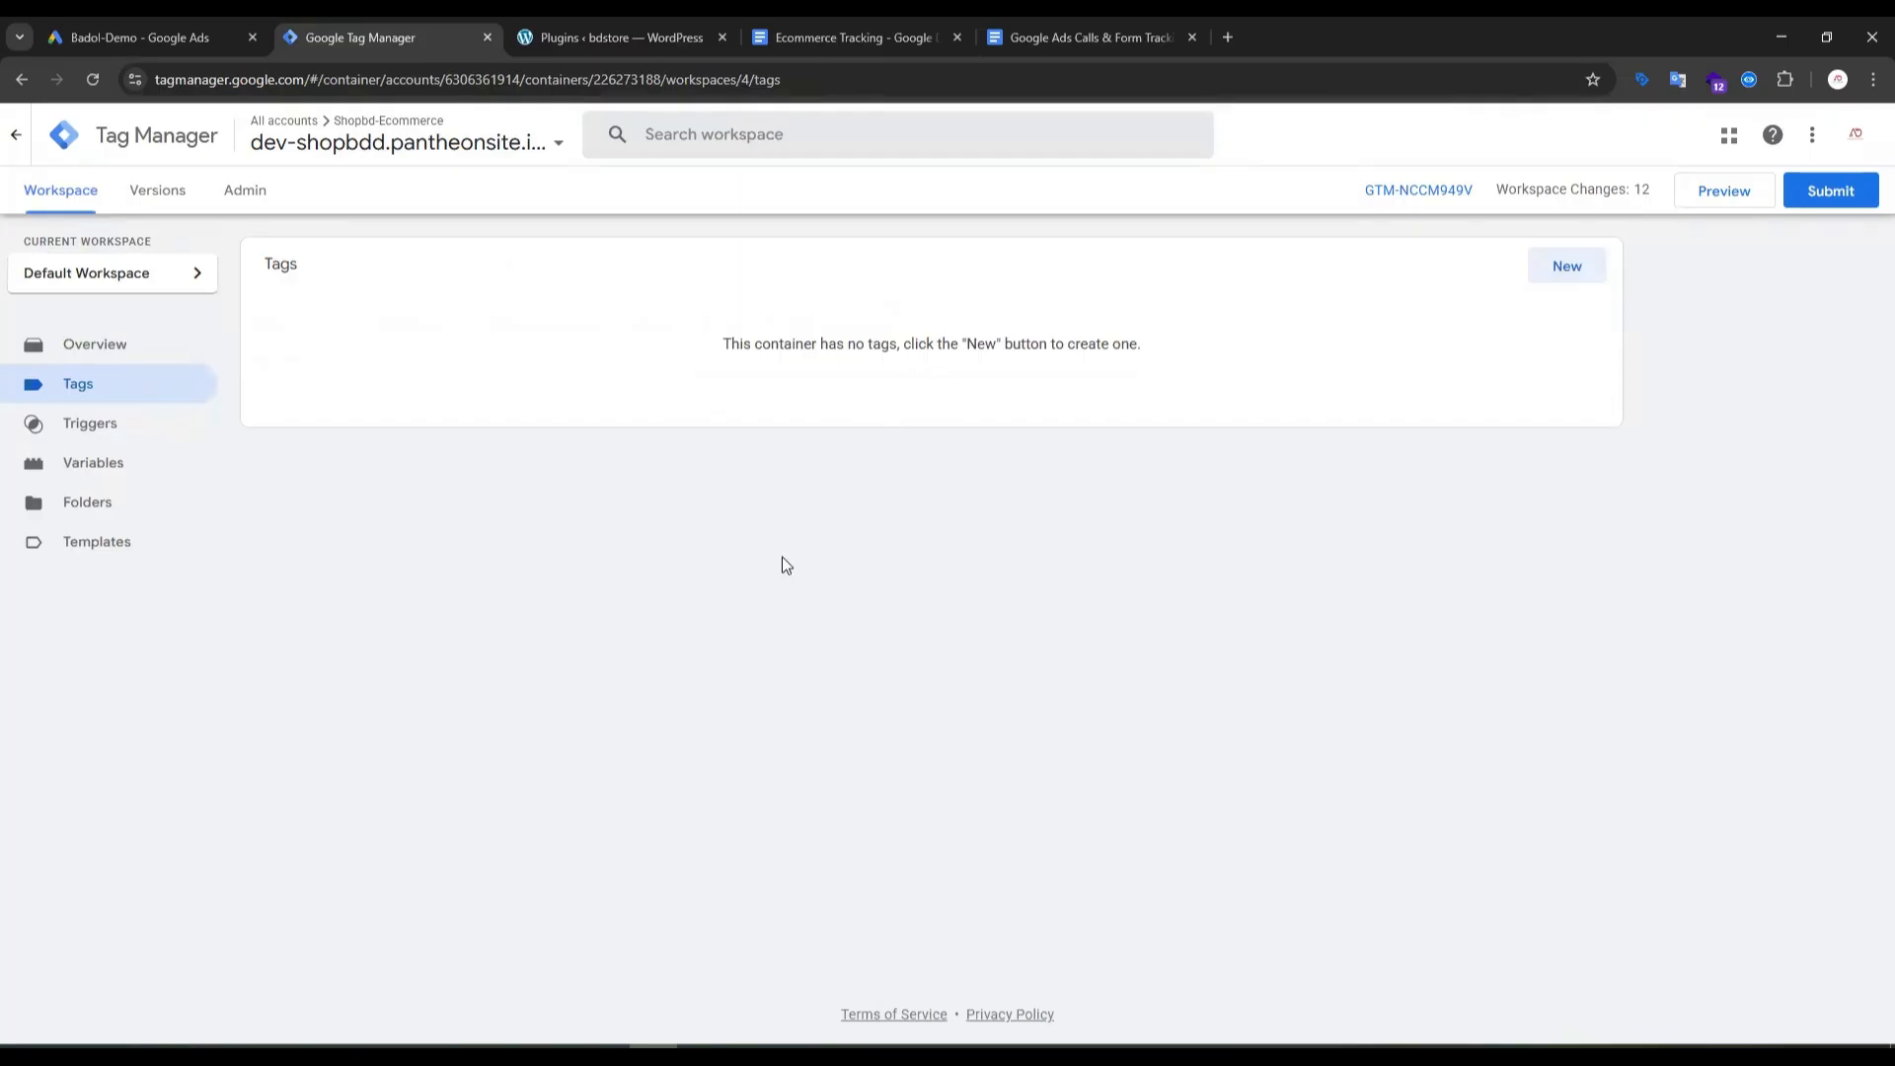
pyautogui.moveTo(1353, 188); pyautogui.dragTo(1477, 190)
pyautogui.click(582, 43)
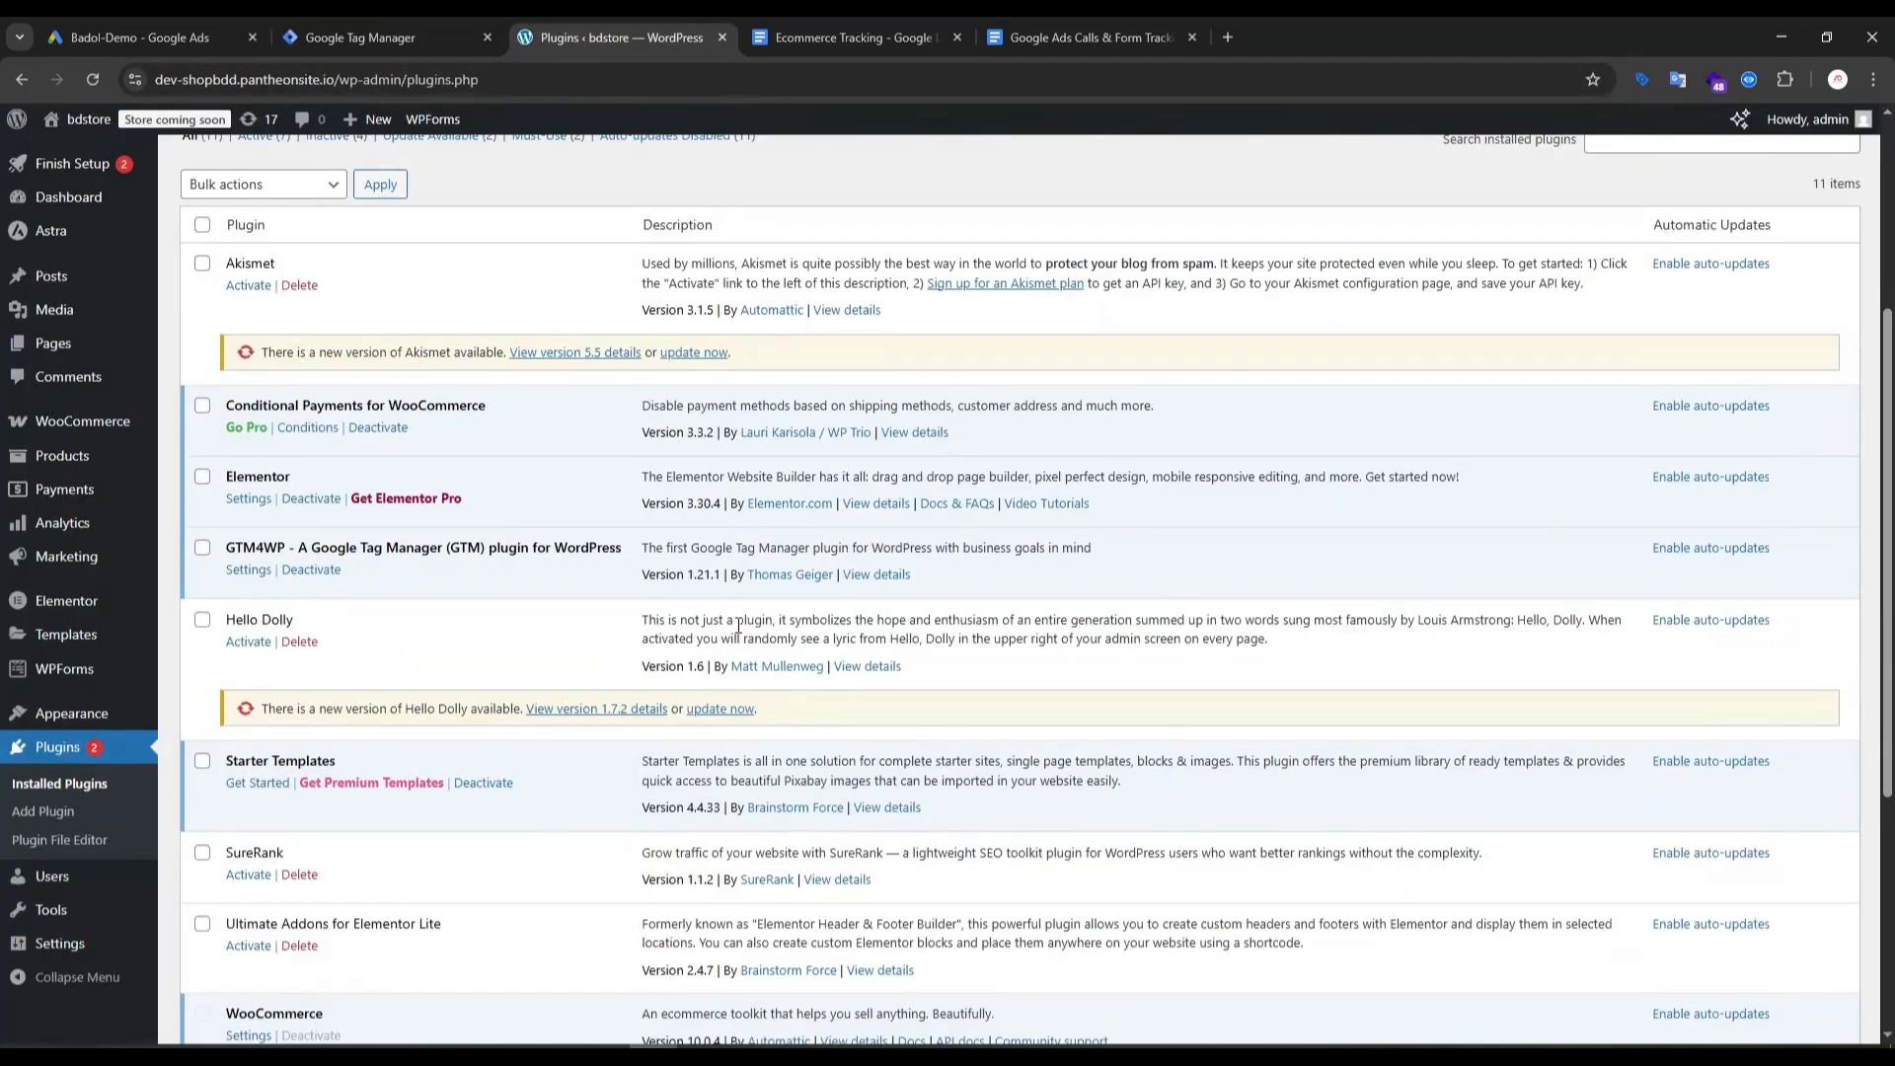
pyautogui.scroll(-1, 331, 840)
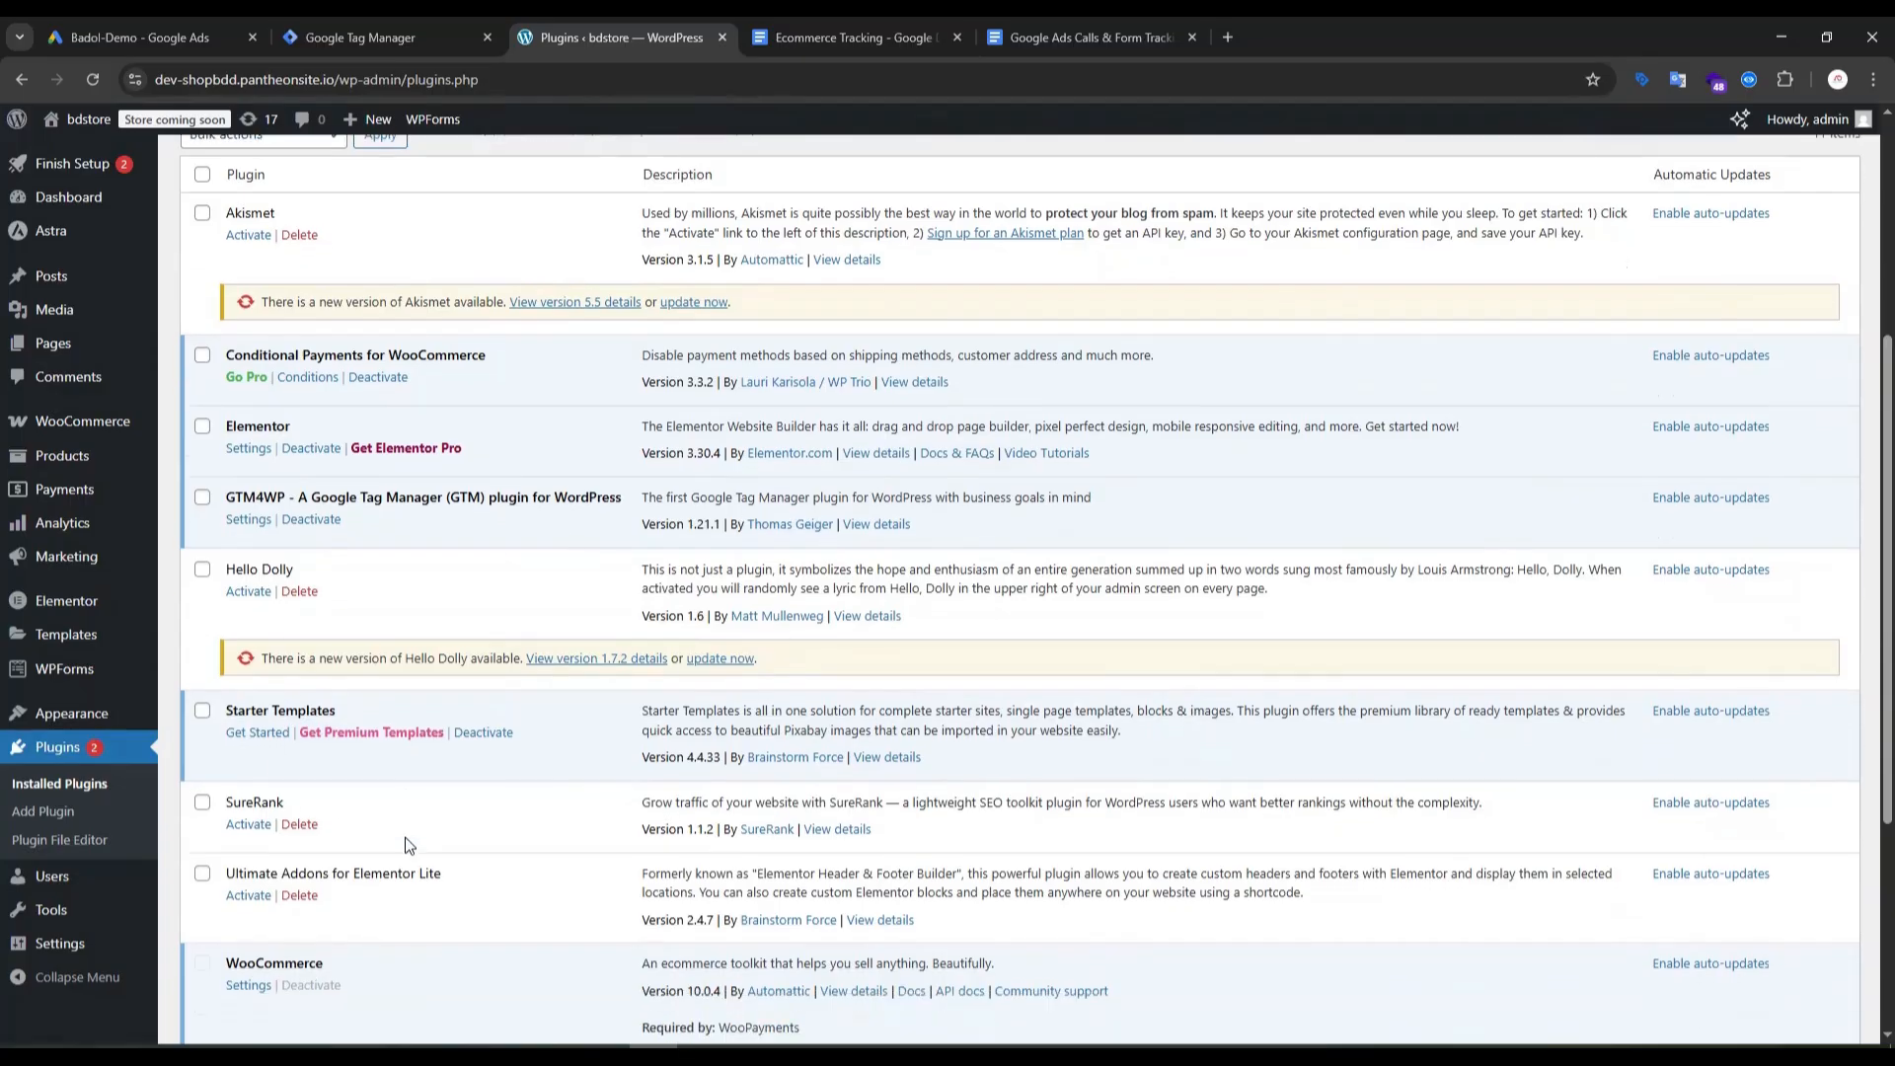
pyautogui.scroll(1, 406, 839)
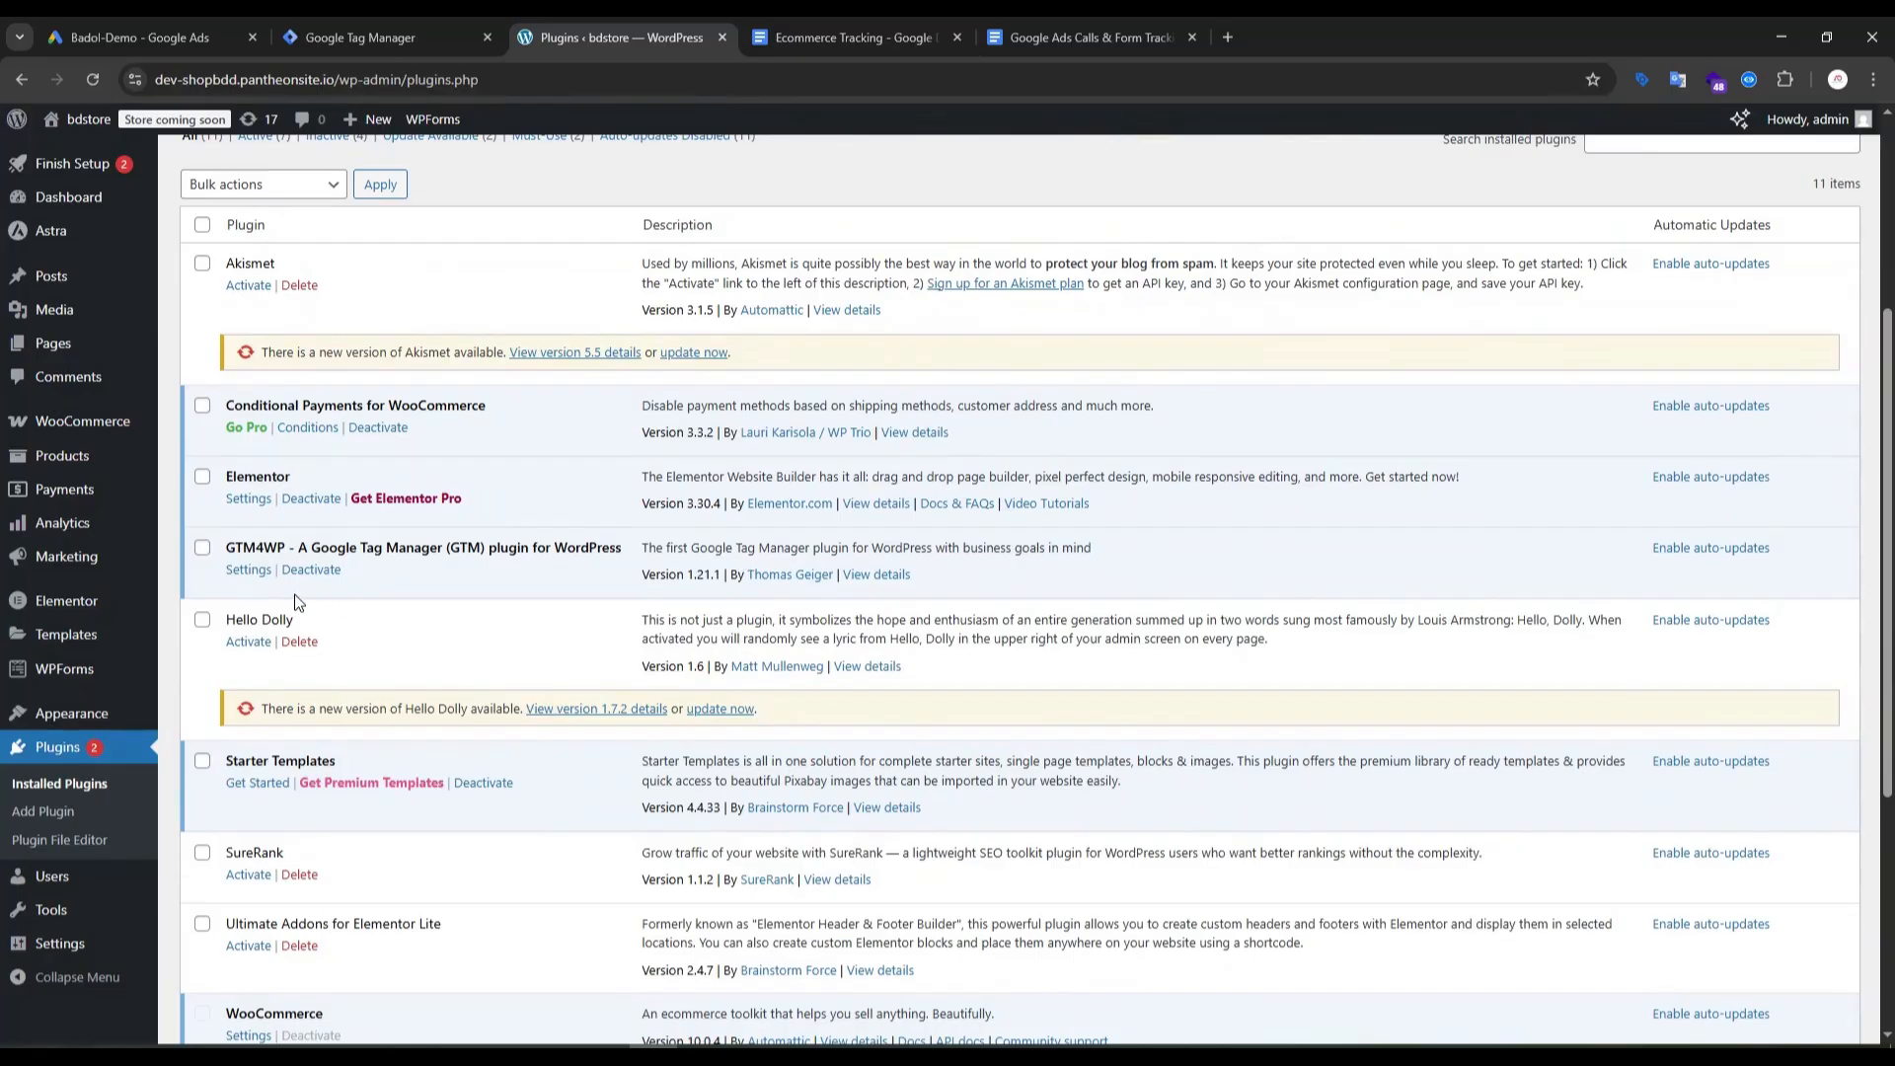
# Step: Open the GTM4WP plugin's settings and compare its Google Tag Manager ID with the container ID in Google Tag Manager
pyautogui.click(248, 571)
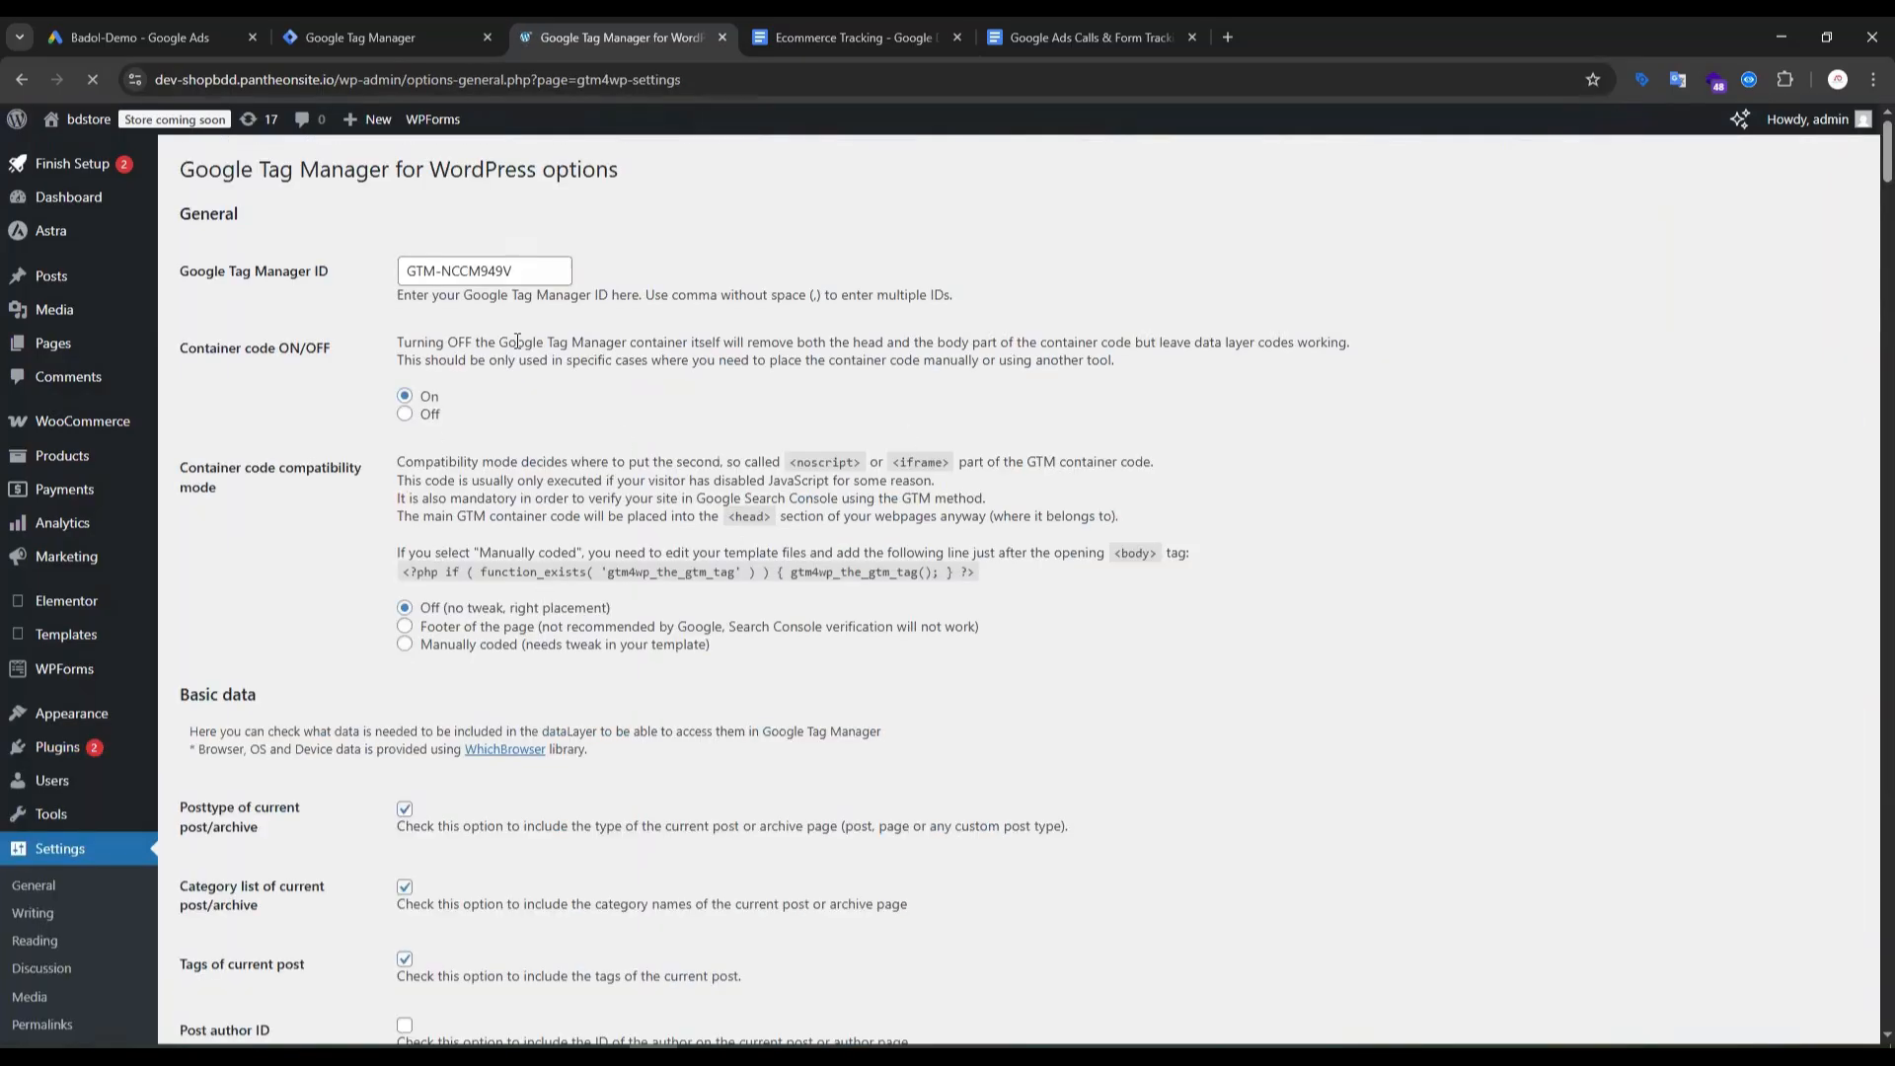
pyautogui.moveTo(517, 270); pyautogui.dragTo(390, 275)
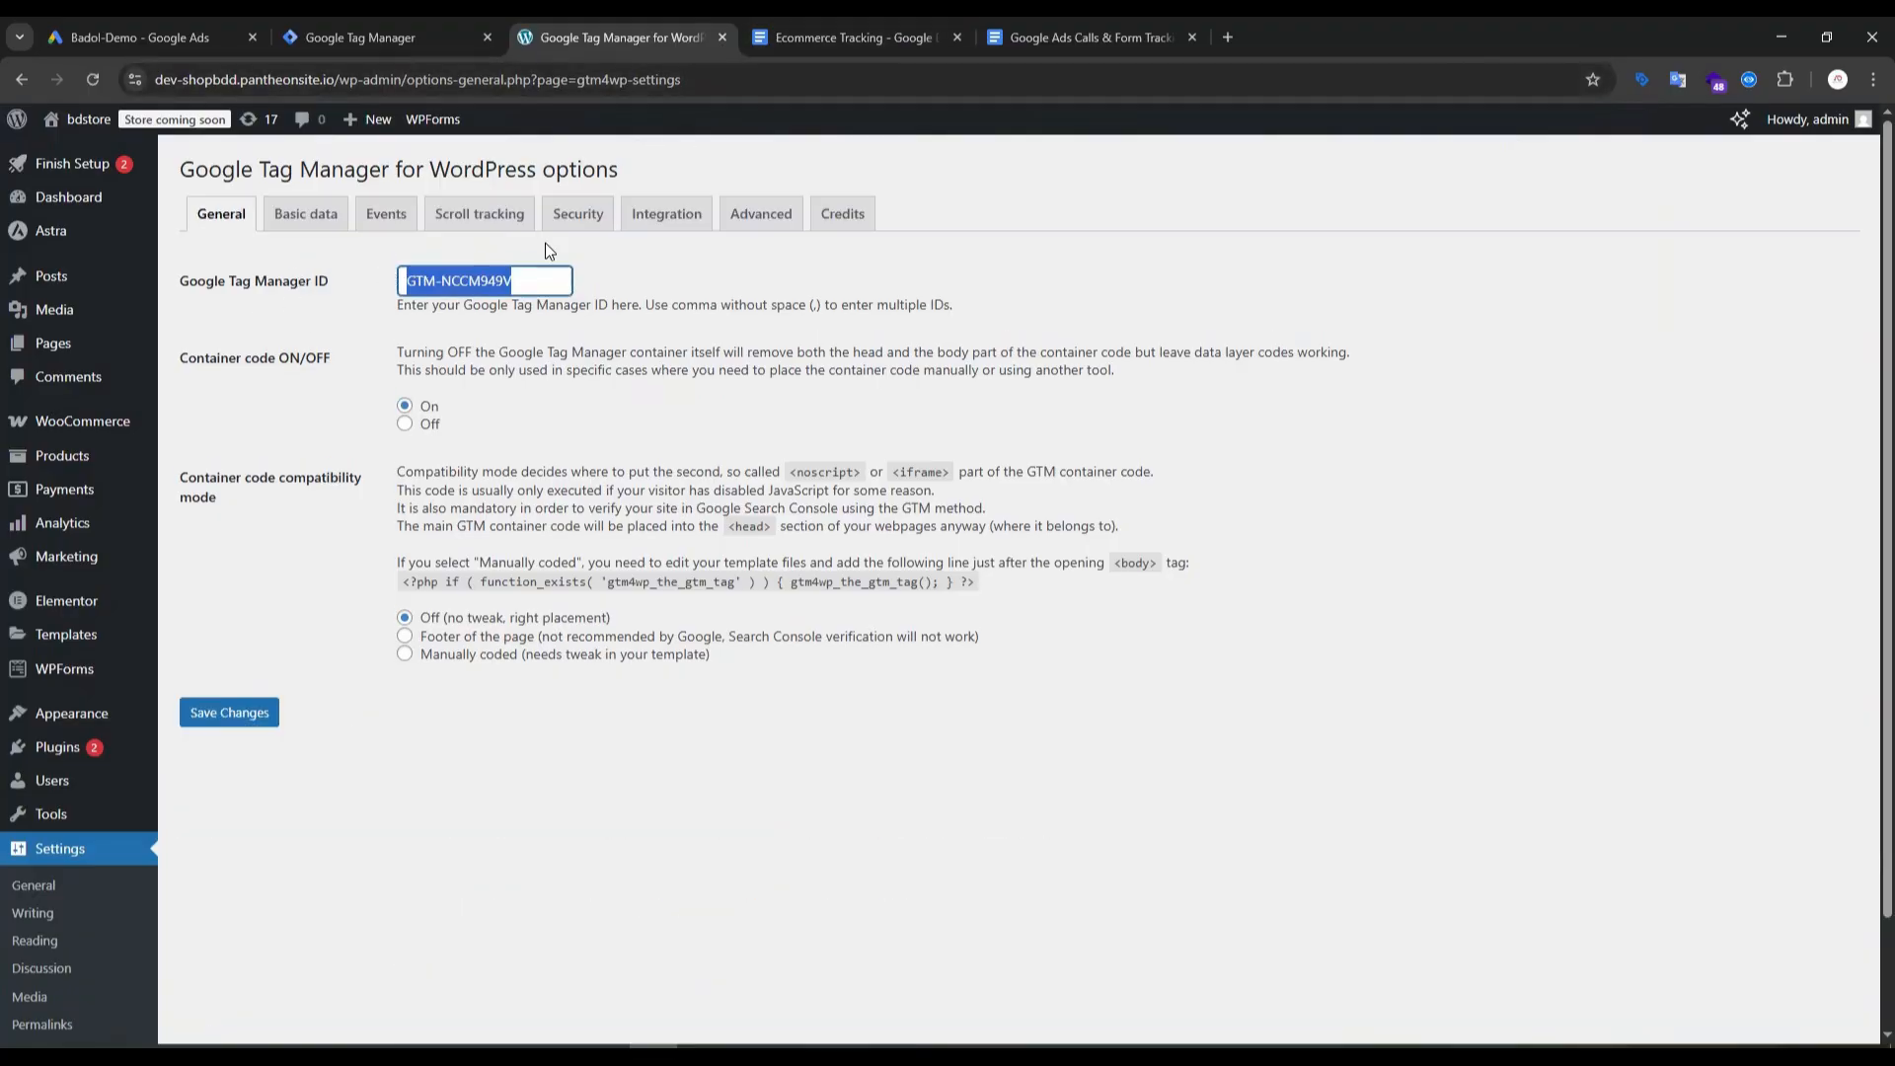
pyautogui.click(410, 36)
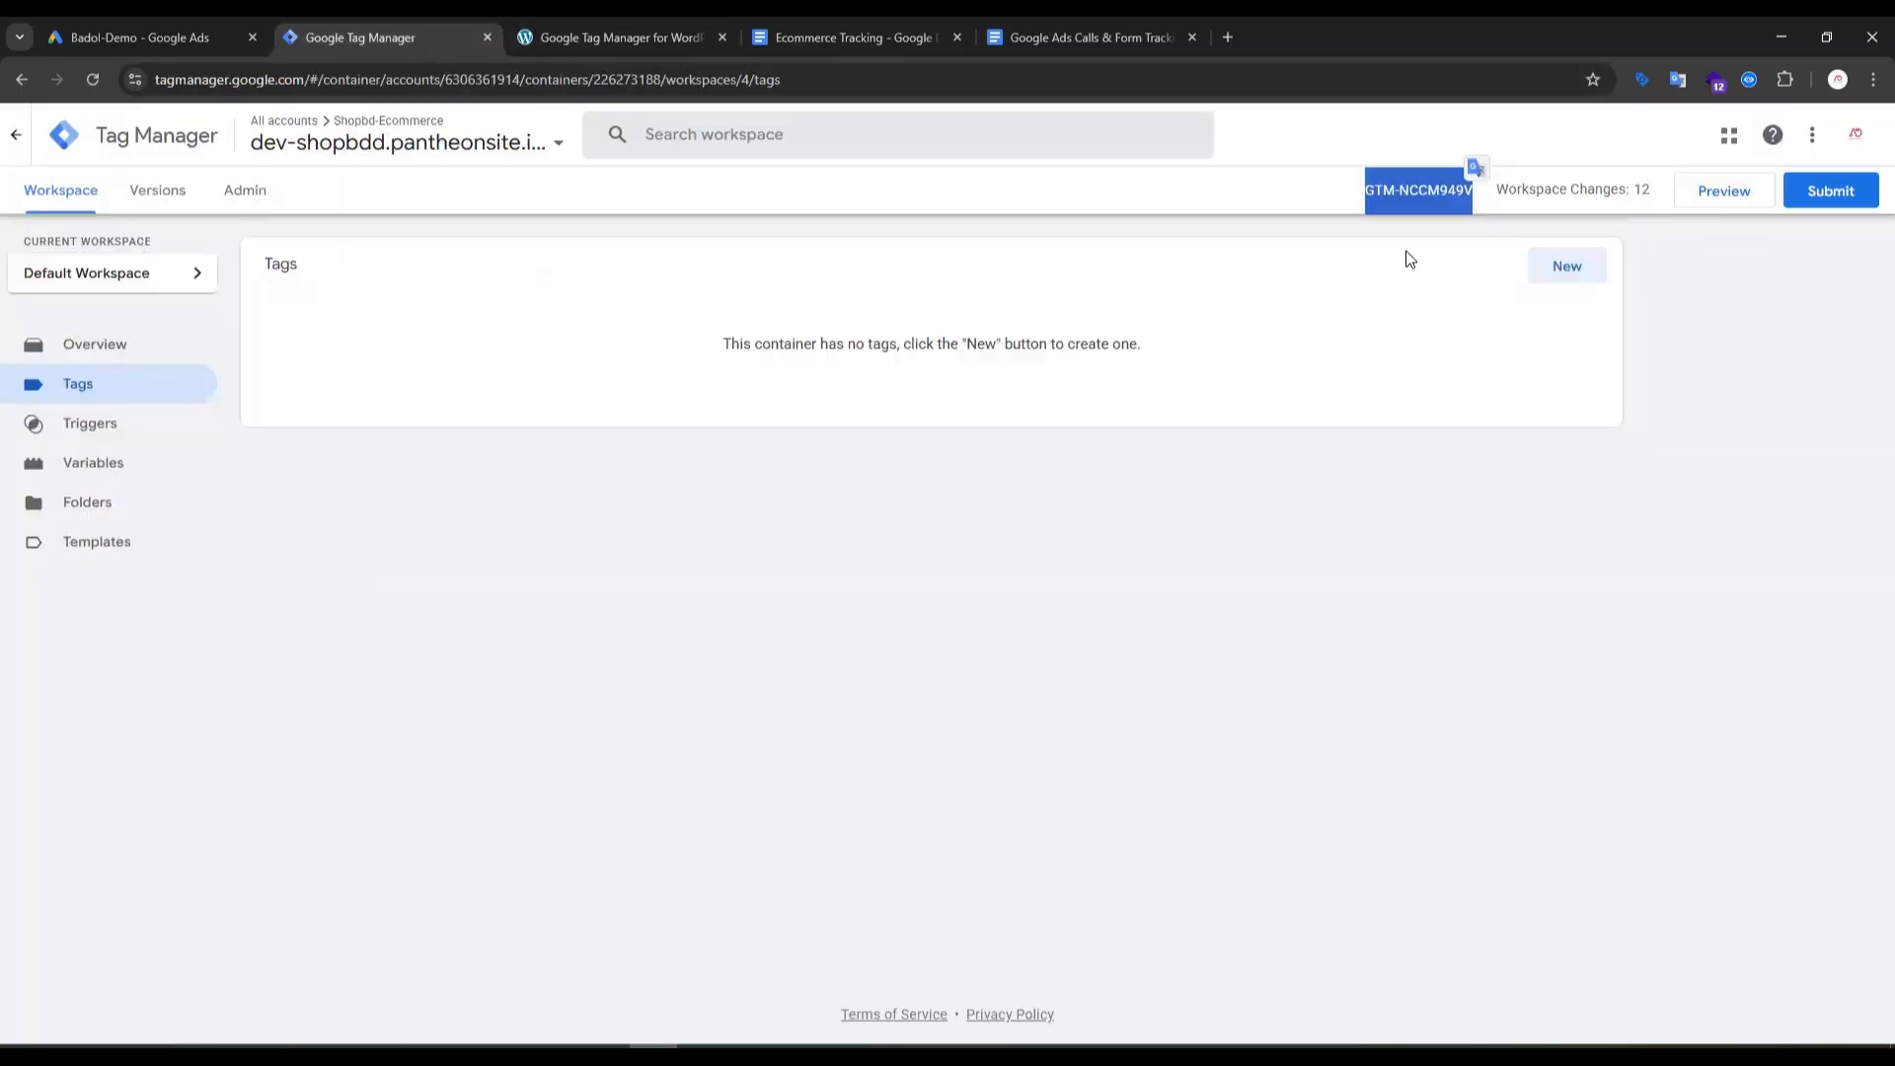
pyautogui.click(639, 37)
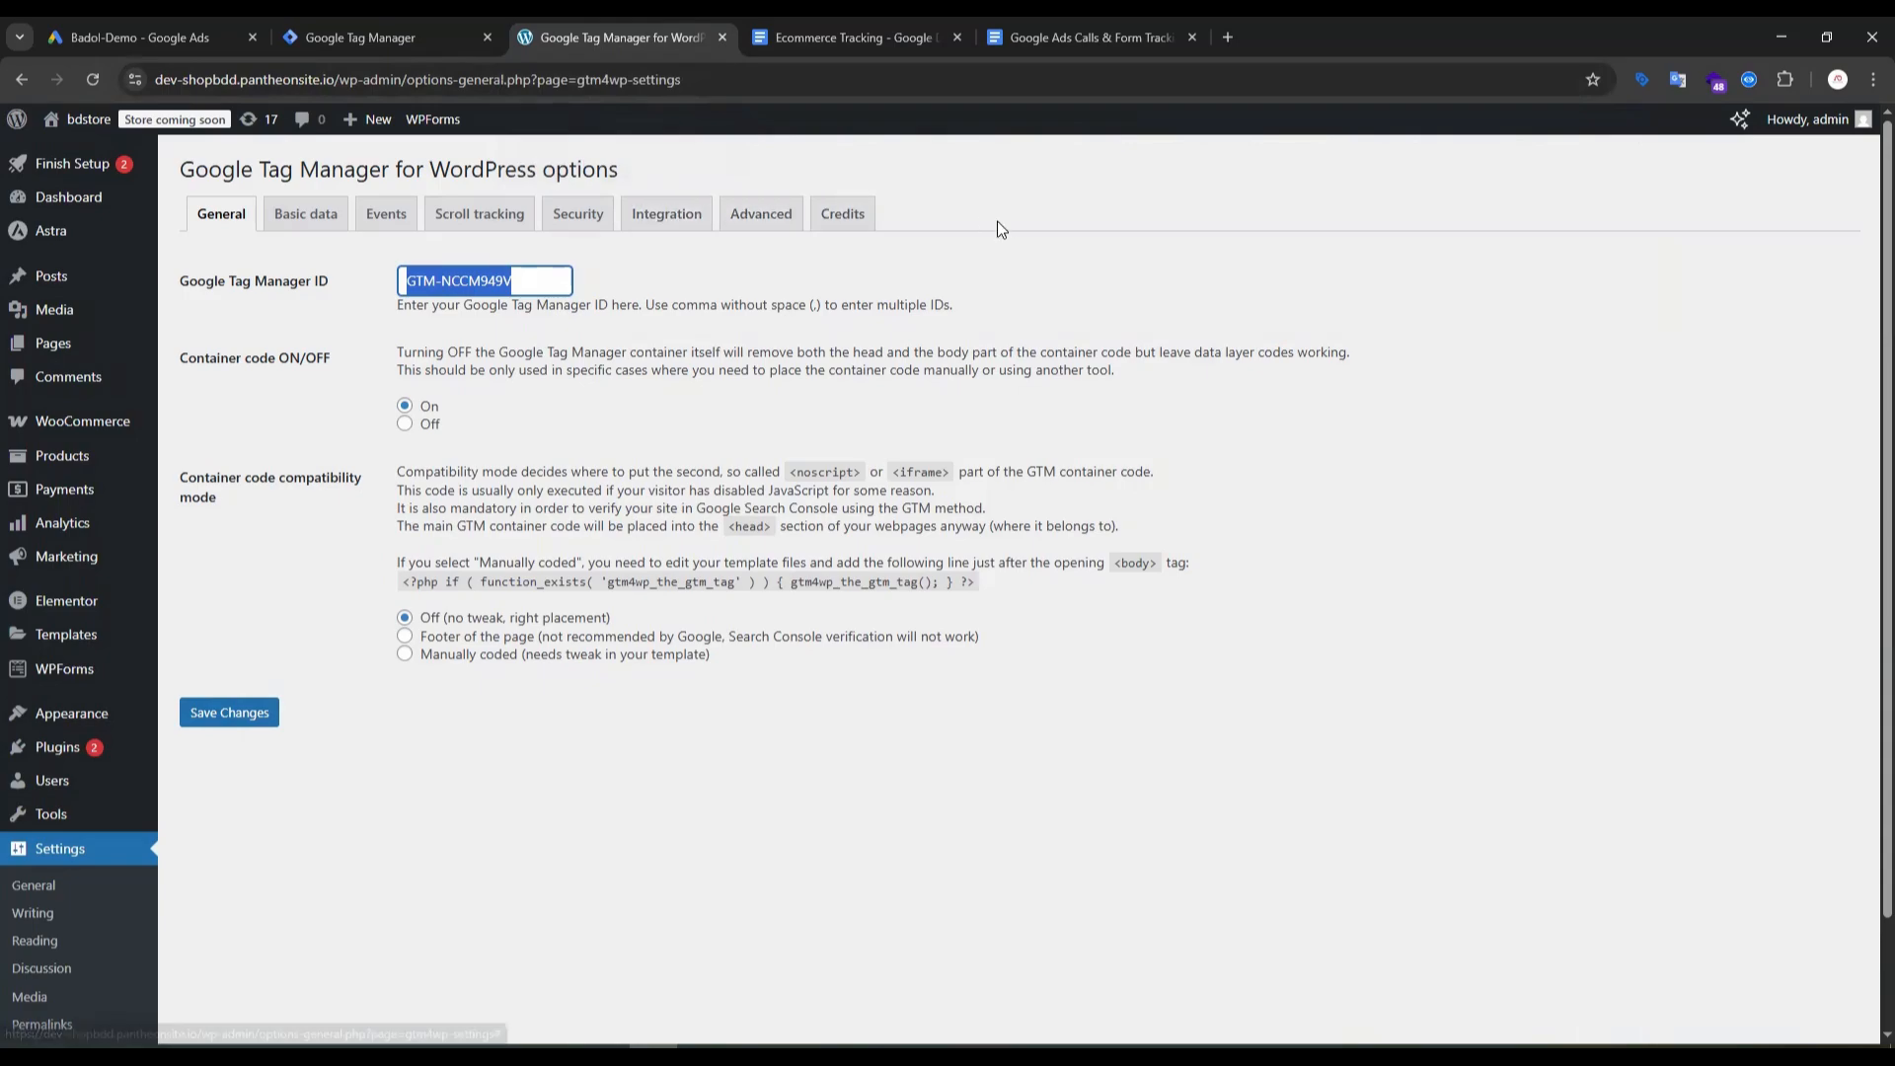
pyautogui.click(332, 584)
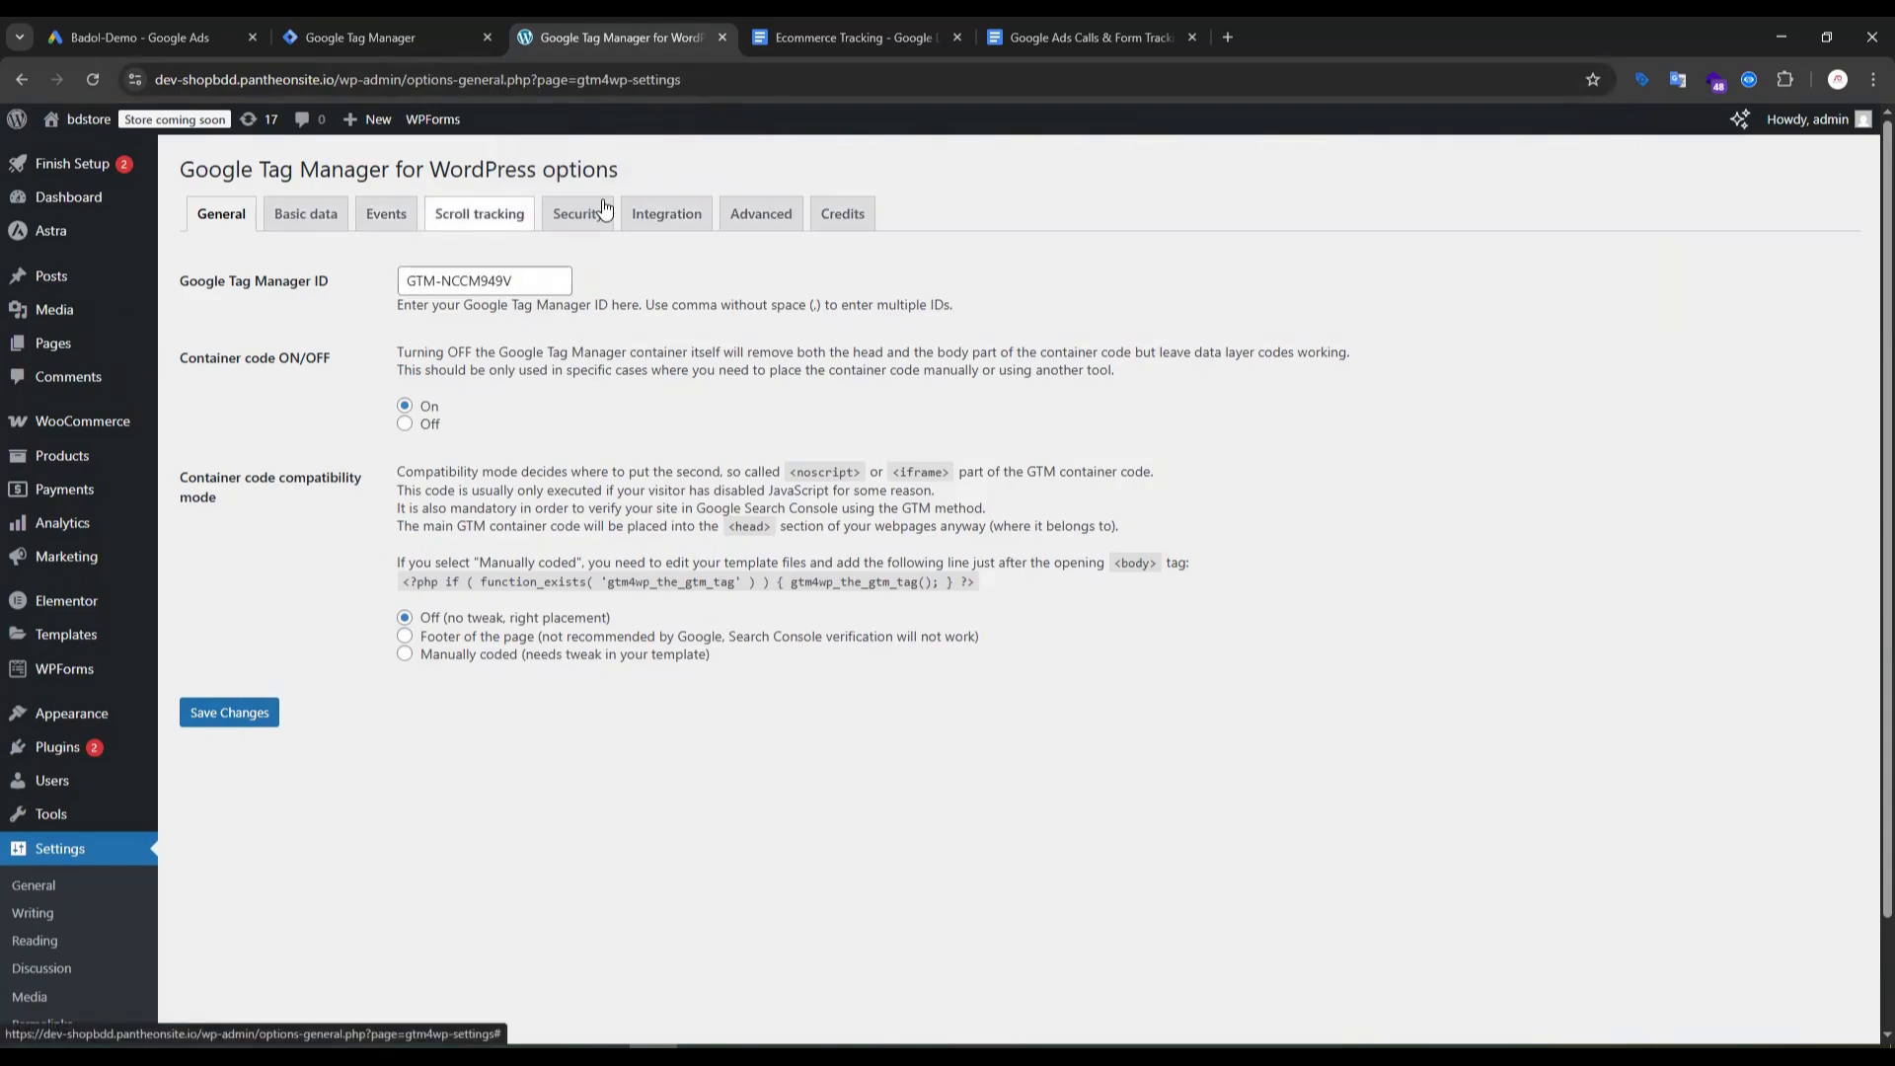
# Step: Open the plugin's WooCommerce integration settings and review the Track e-commerce and Customer data in data layer options
pyautogui.click(662, 225)
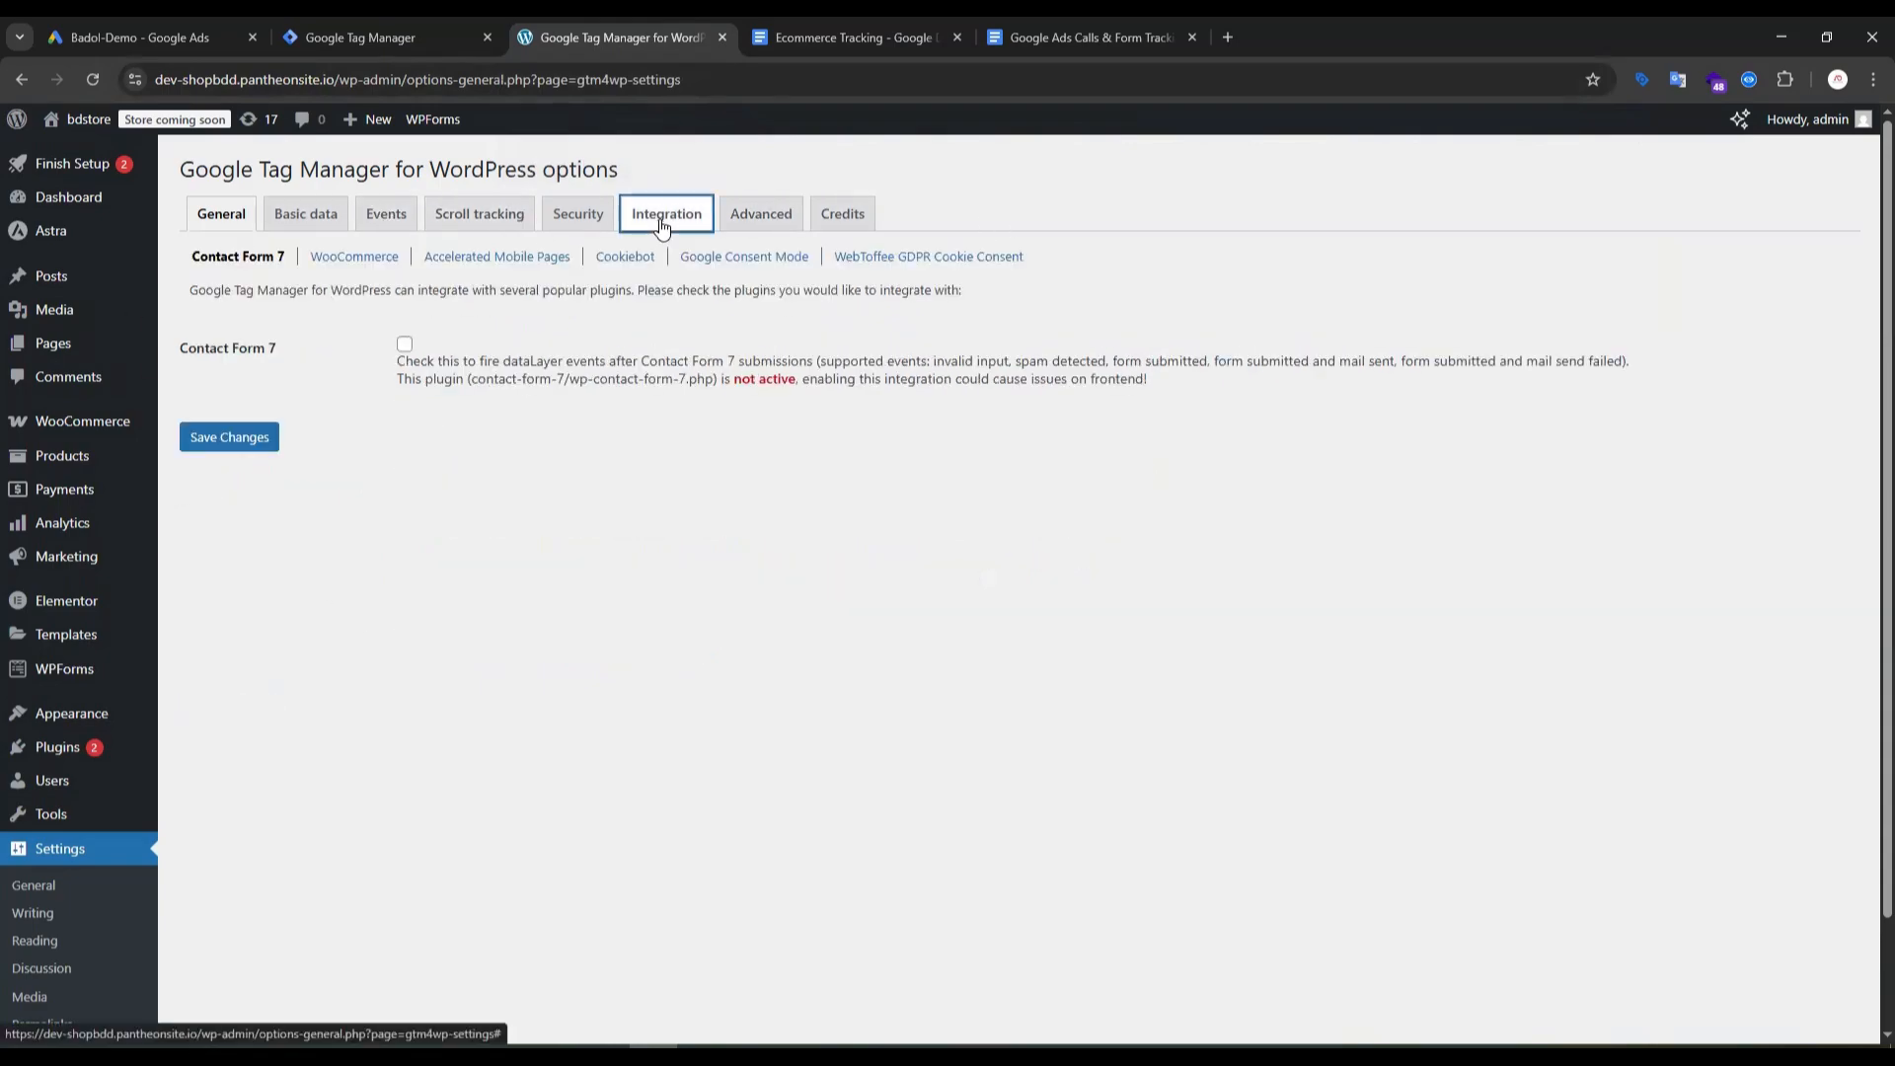
pyautogui.click(353, 258)
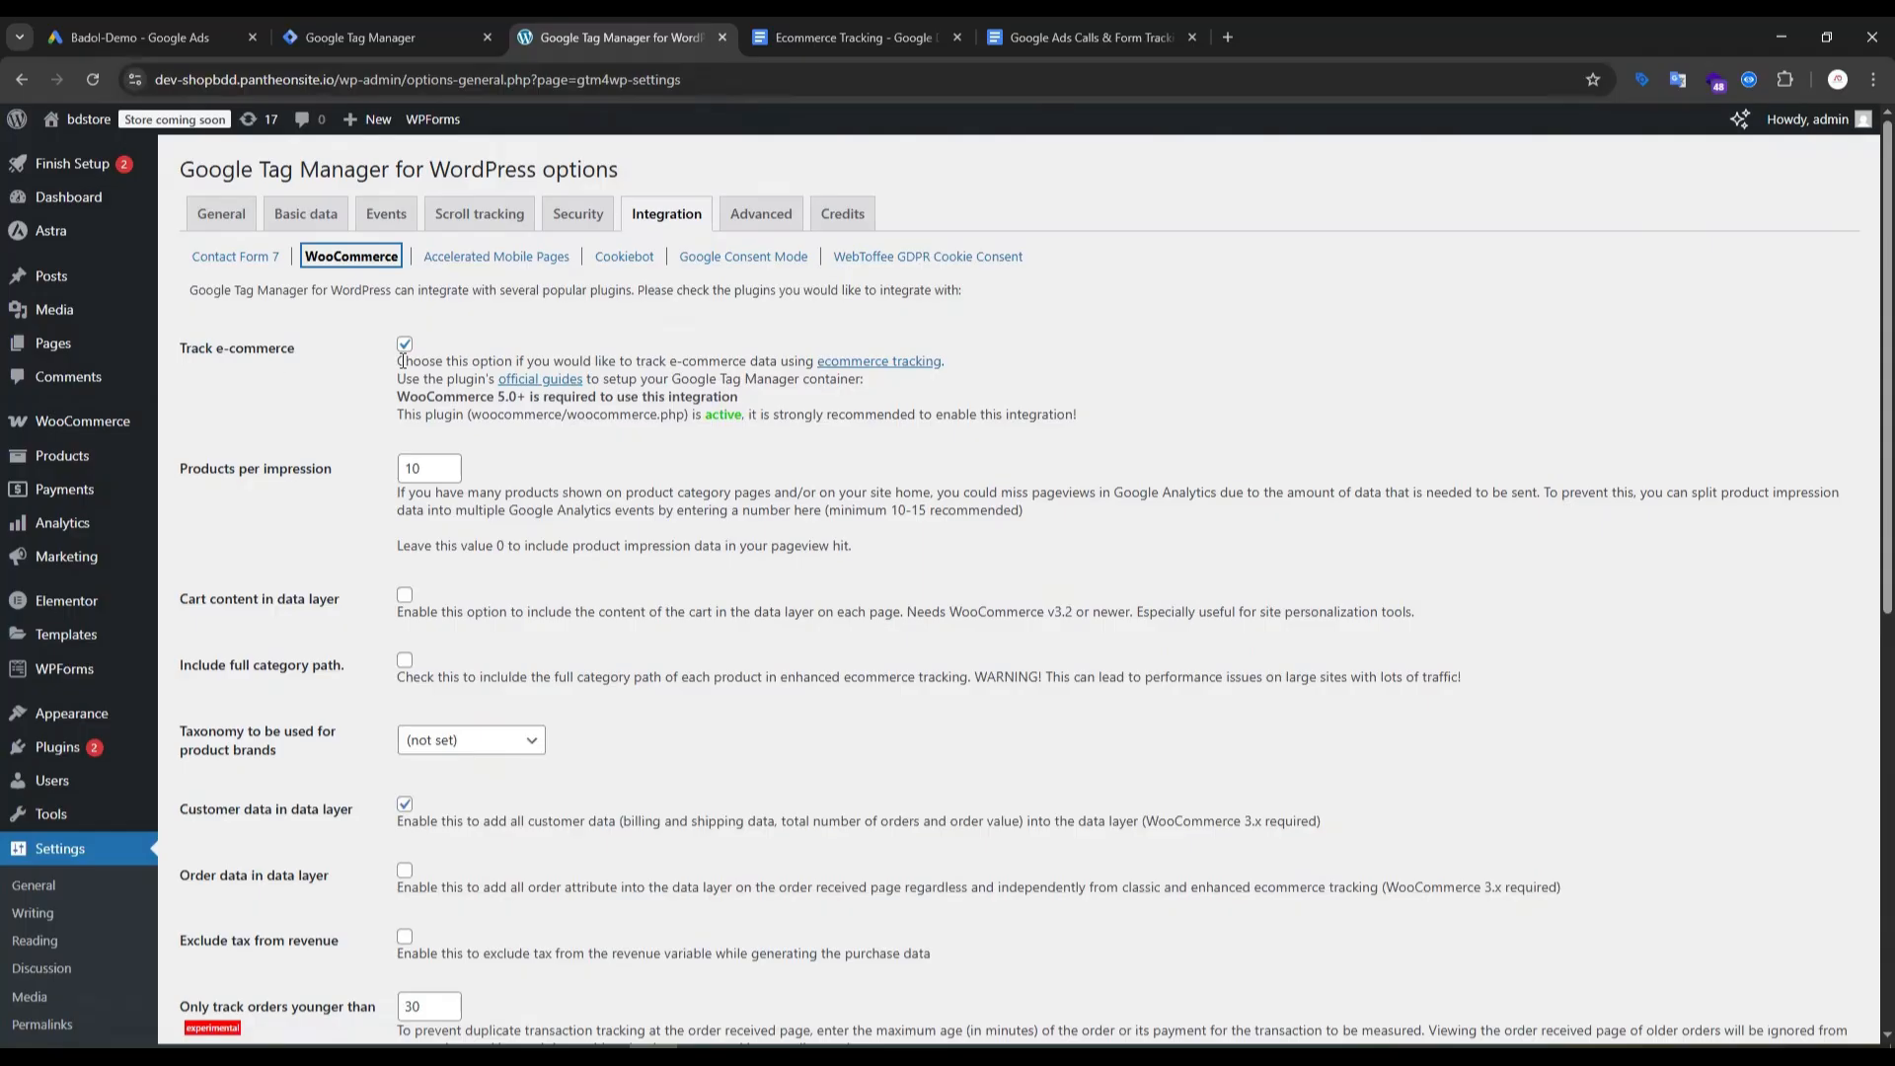
pyautogui.moveTo(181, 350); pyautogui.dragTo(296, 352)
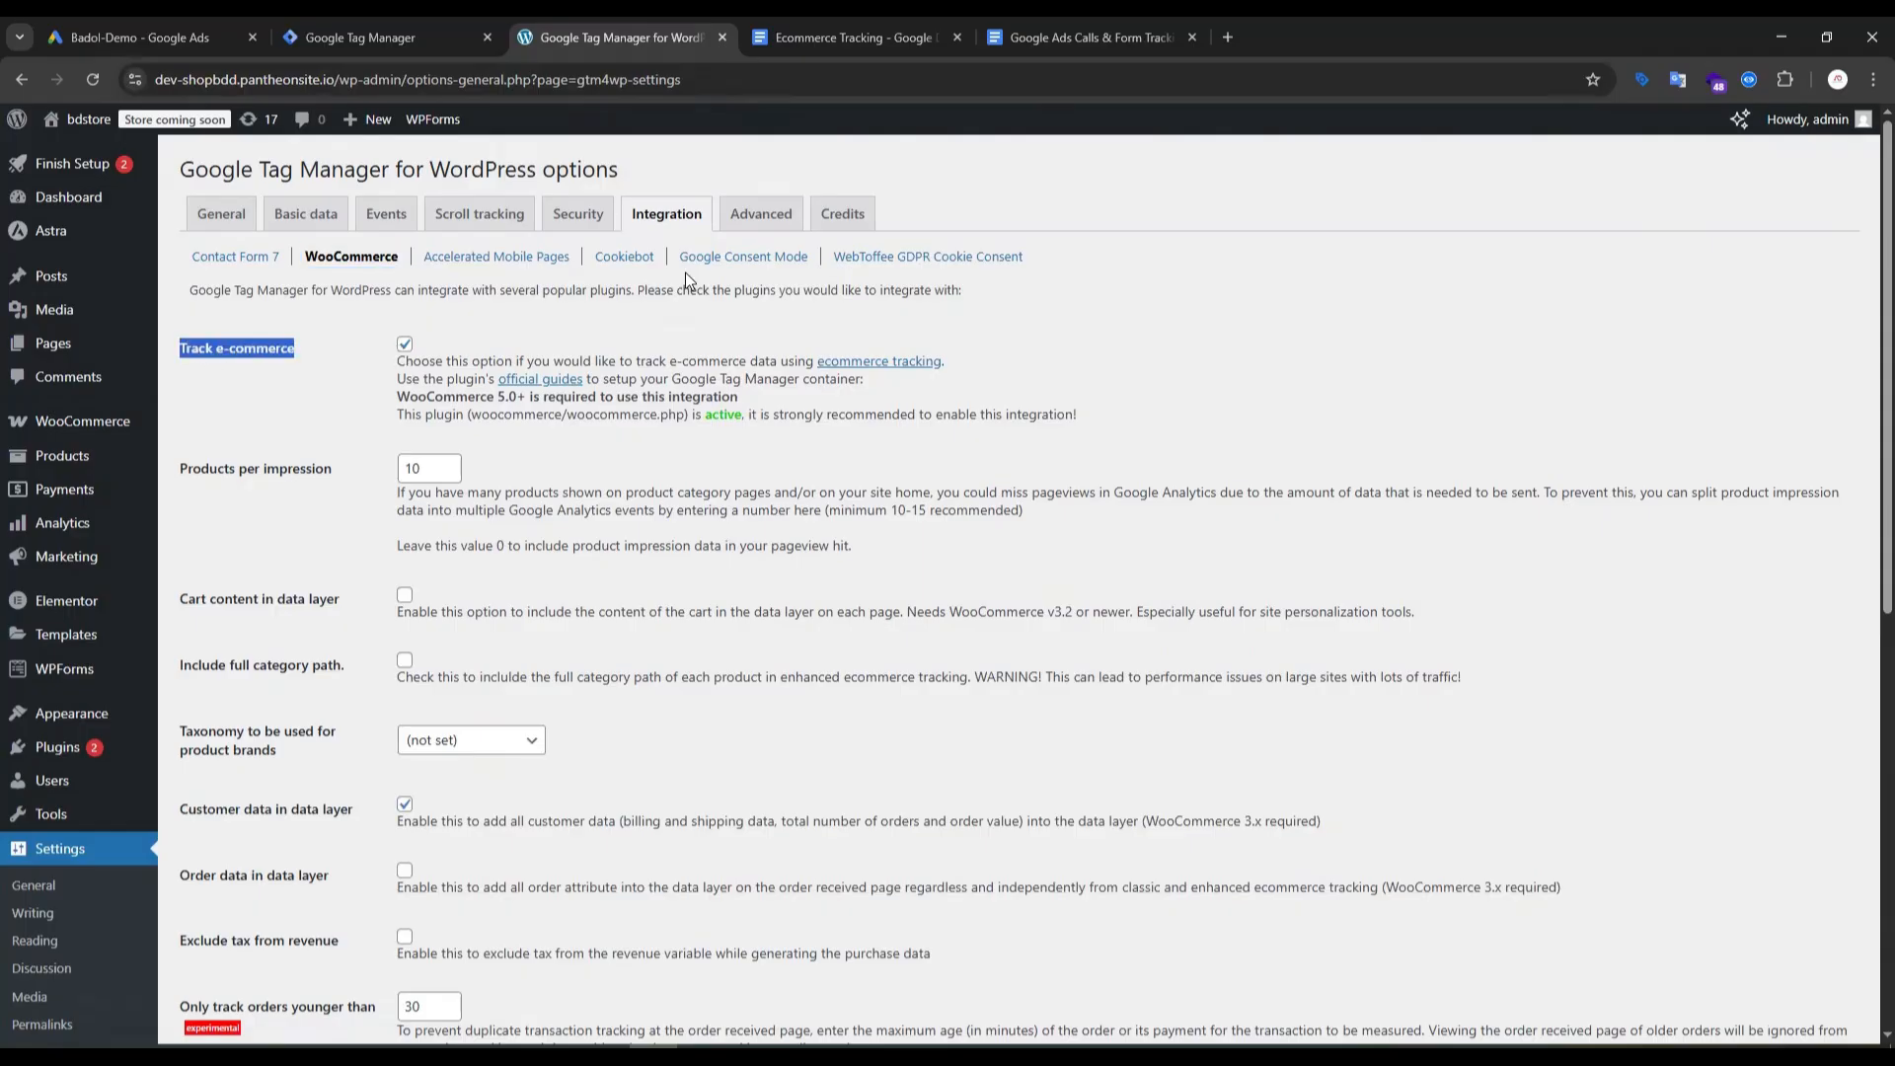
pyautogui.scroll(-3, 294, 612)
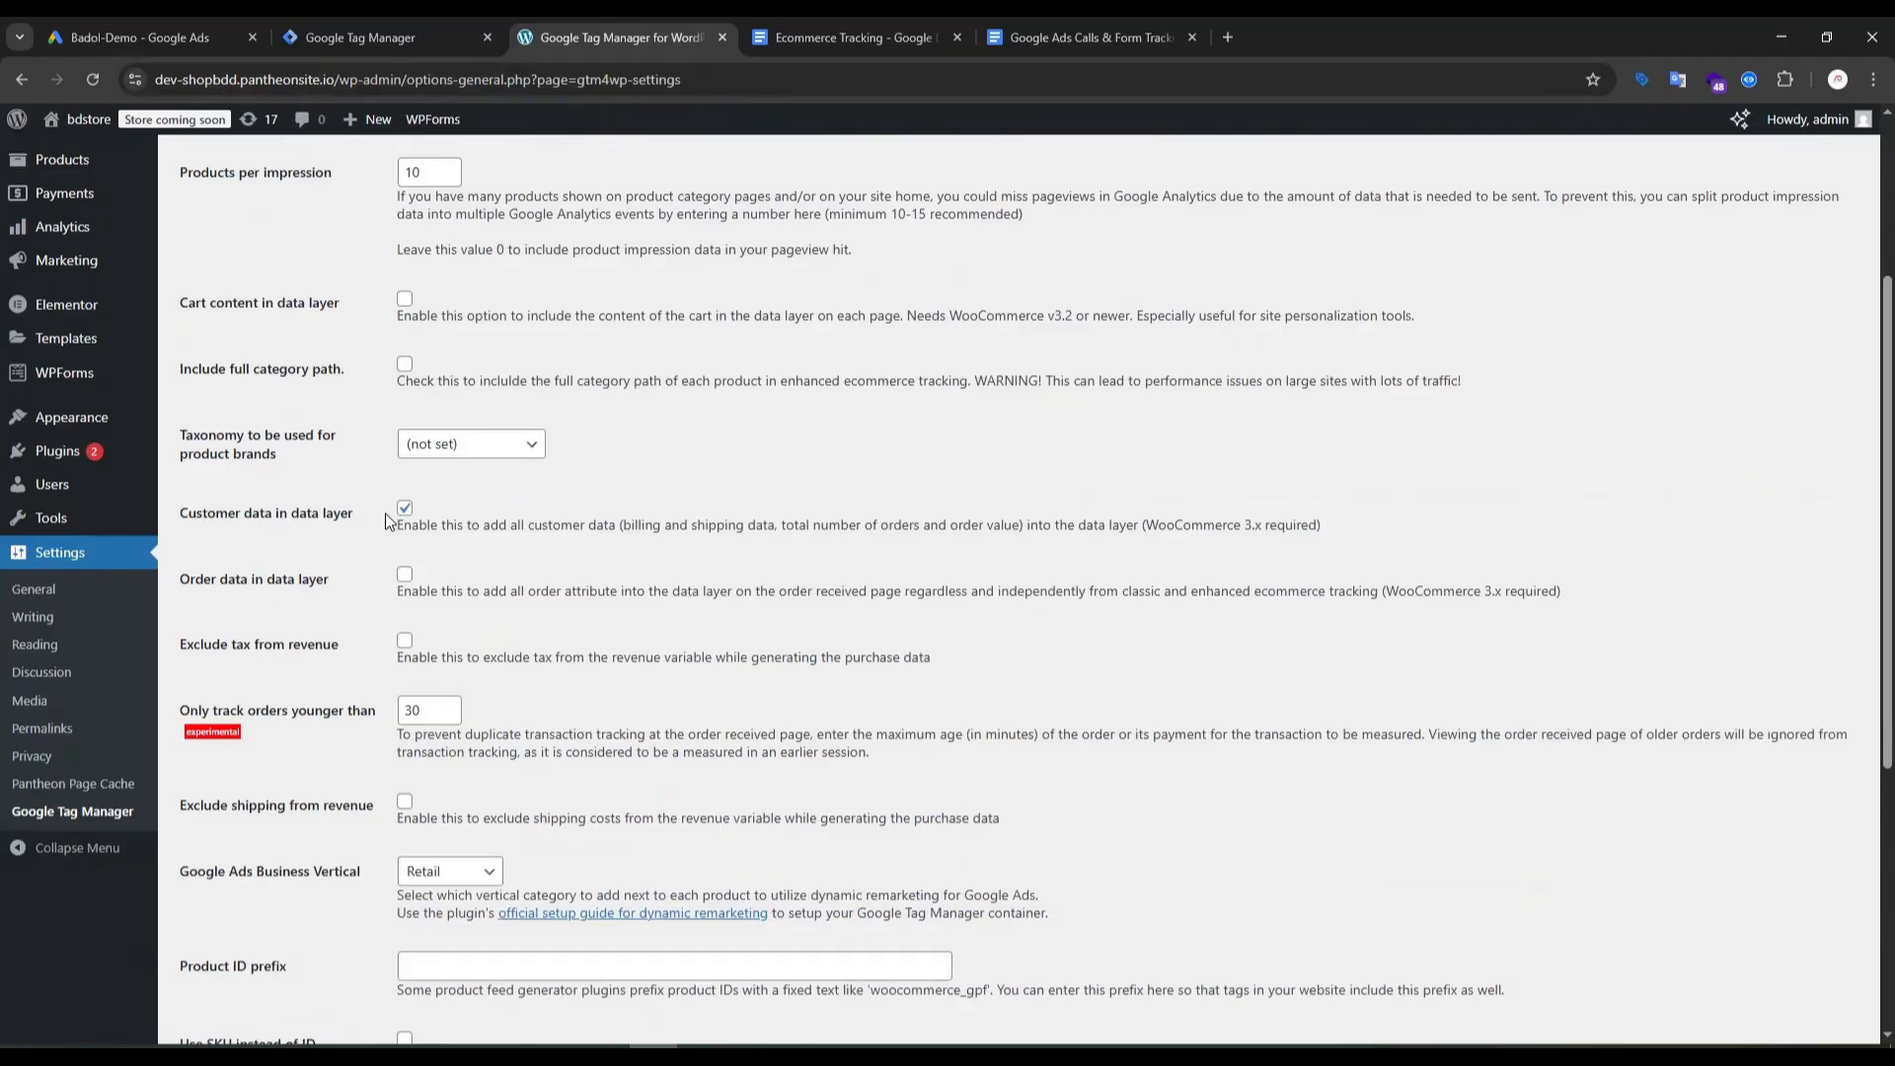
pyautogui.scroll(-6, 731, 491)
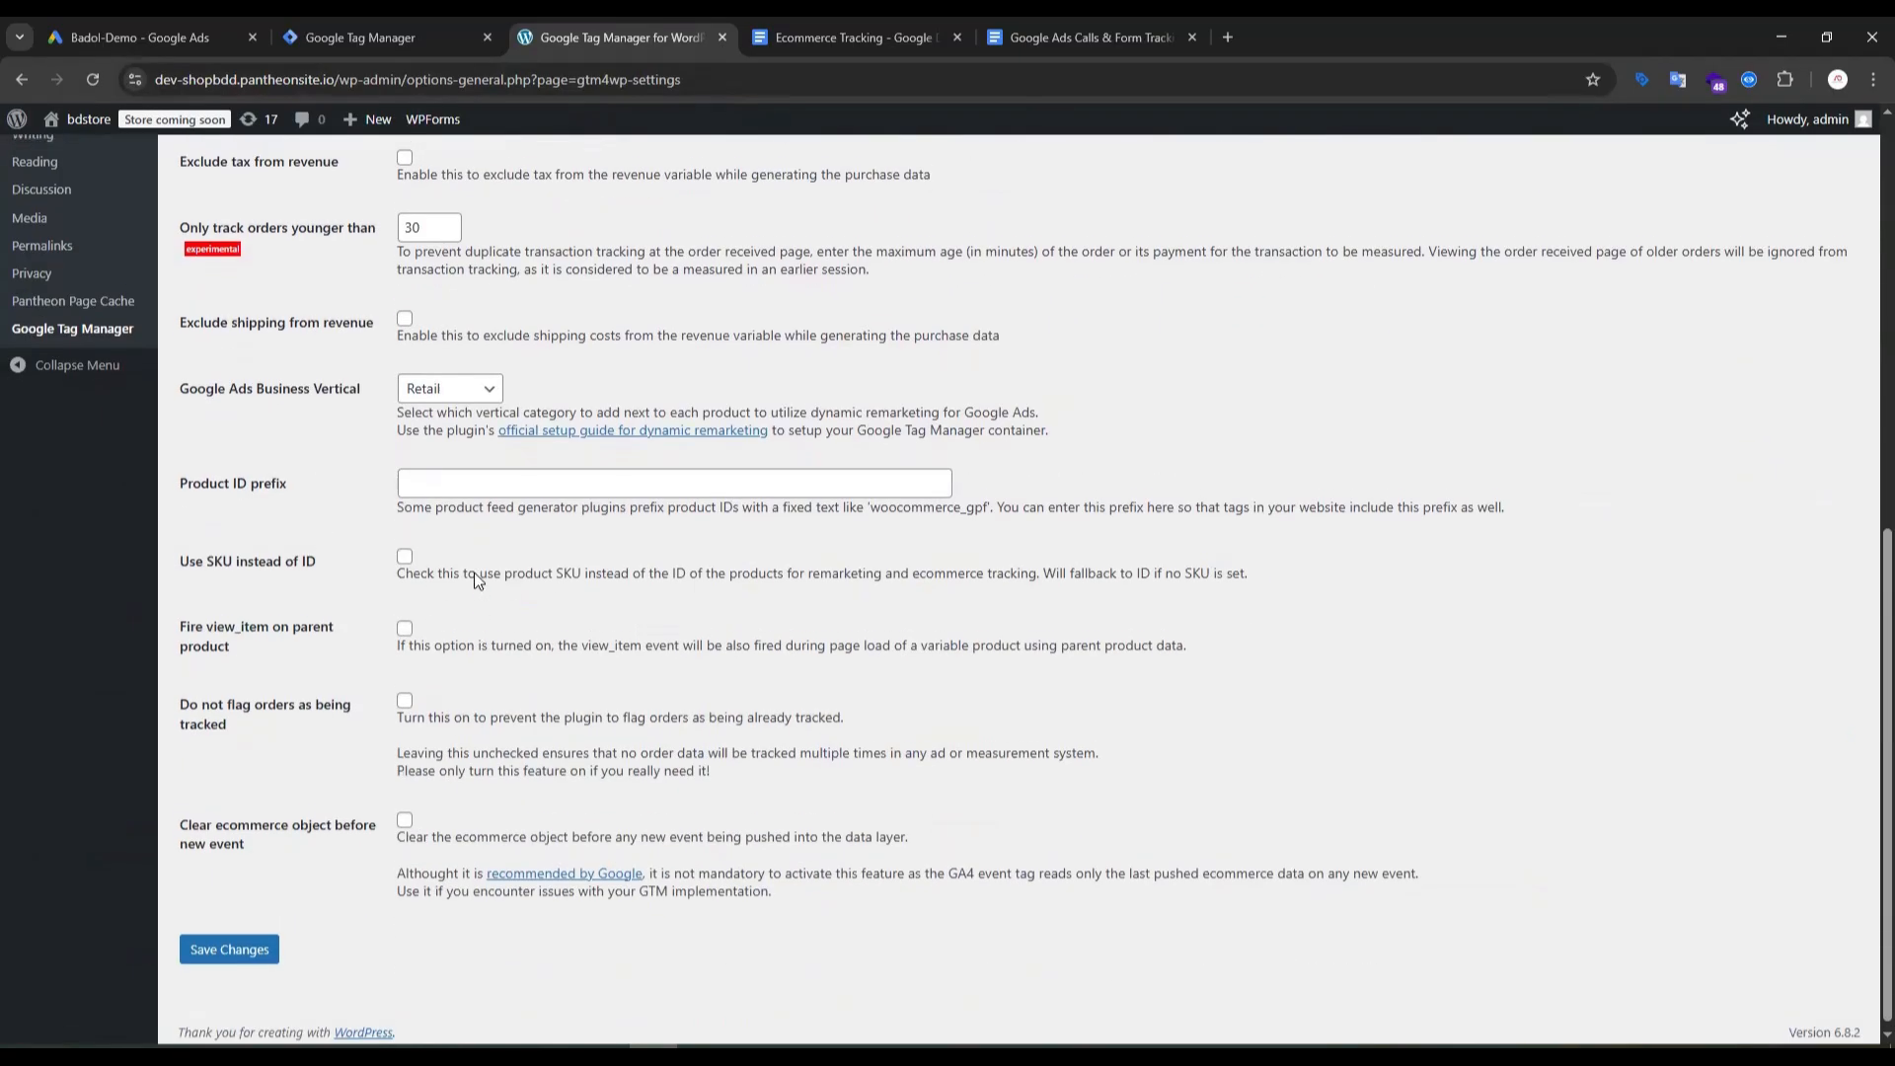
pyautogui.scroll(8, 472, 553)
pyautogui.scroll(2, 472, 551)
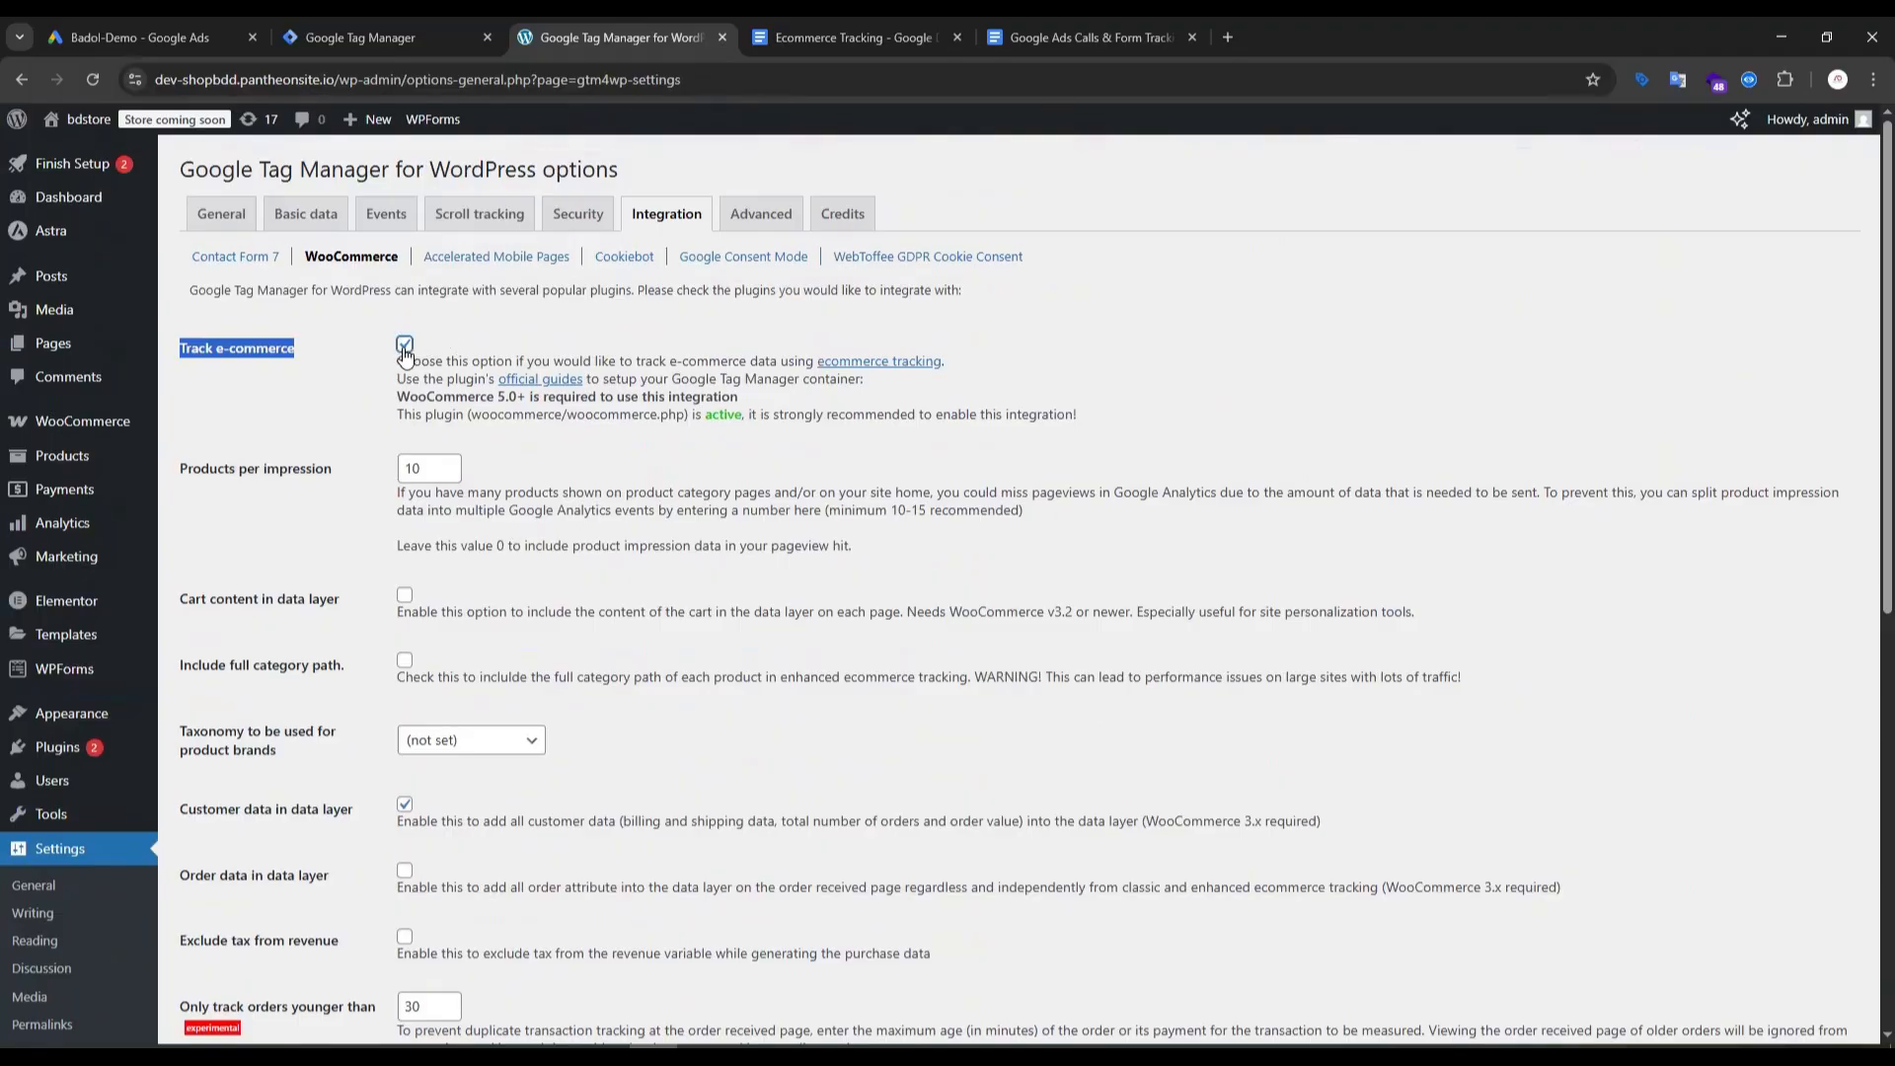
# Step: Save the WooCommerce integration settings, and save the plugin's general settings as well
pyautogui.scroll(-3, 367, 494)
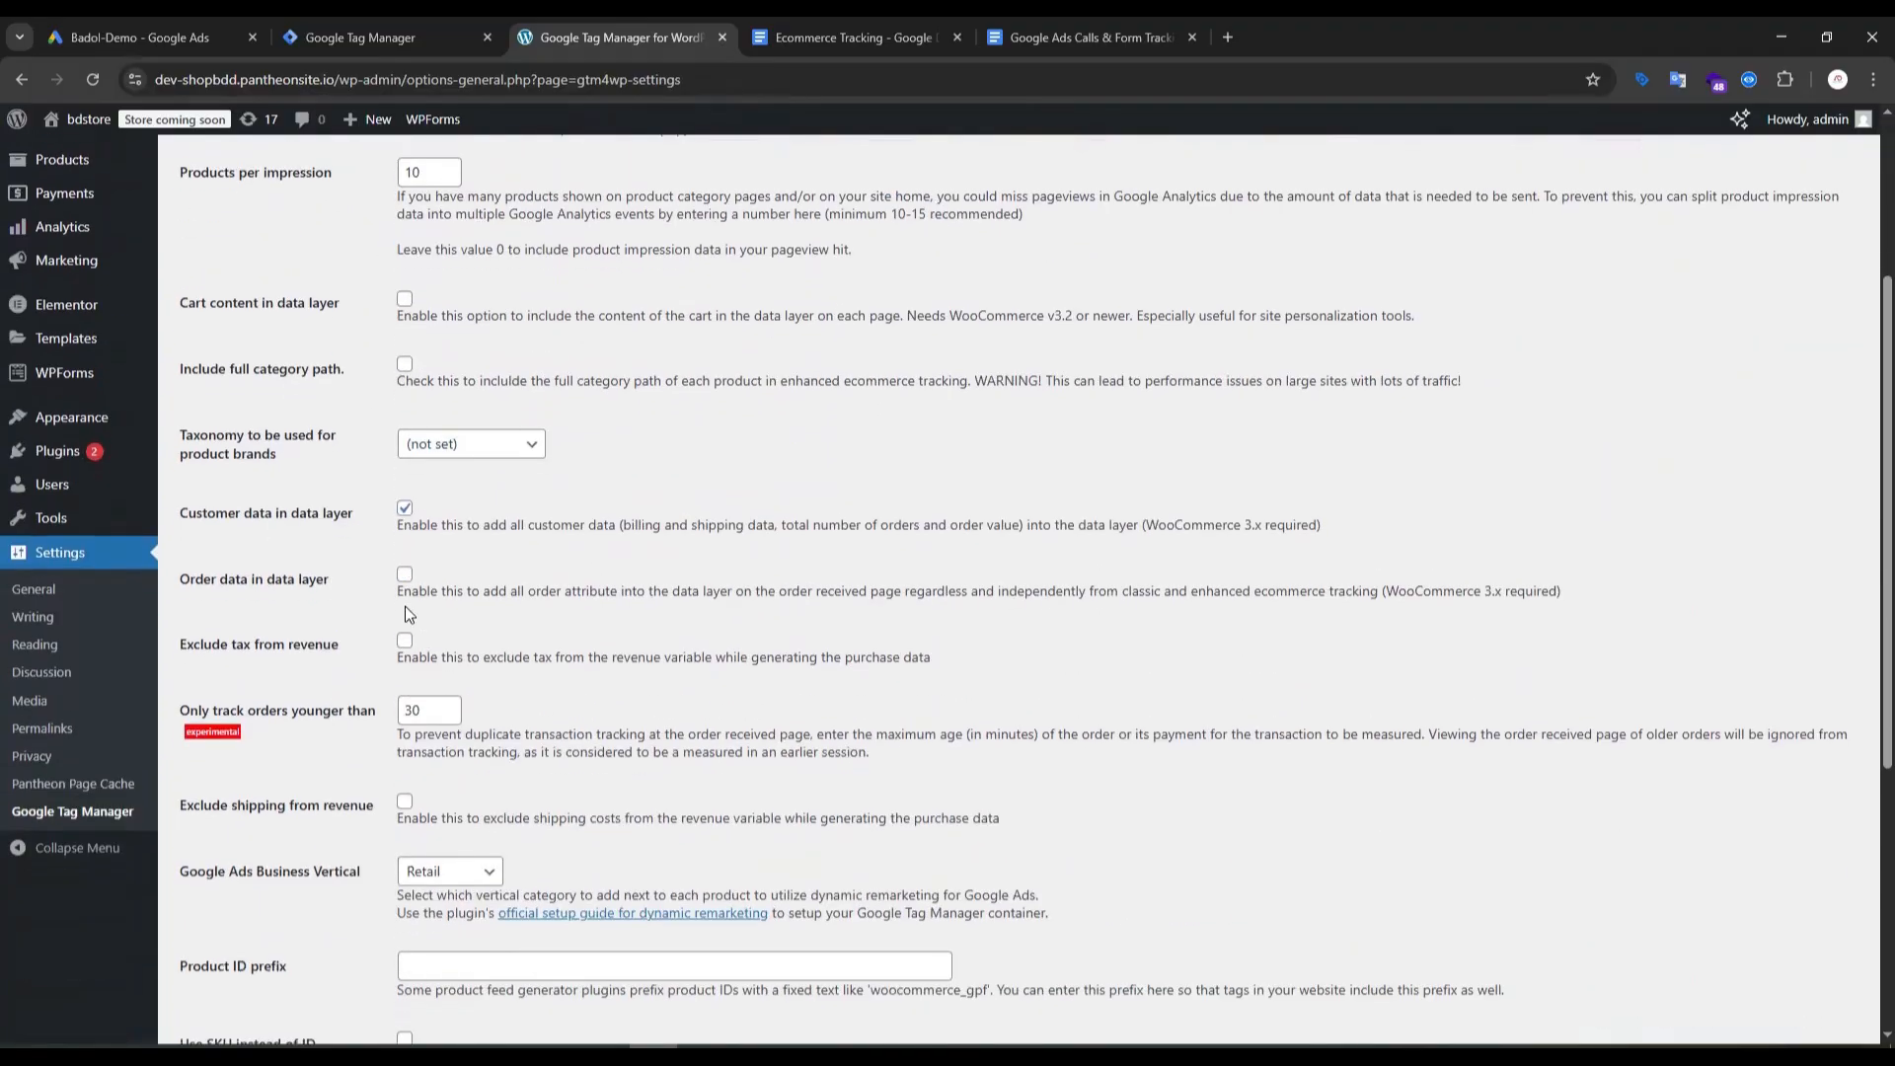
pyautogui.scroll(-5, 414, 499)
pyautogui.click(244, 941)
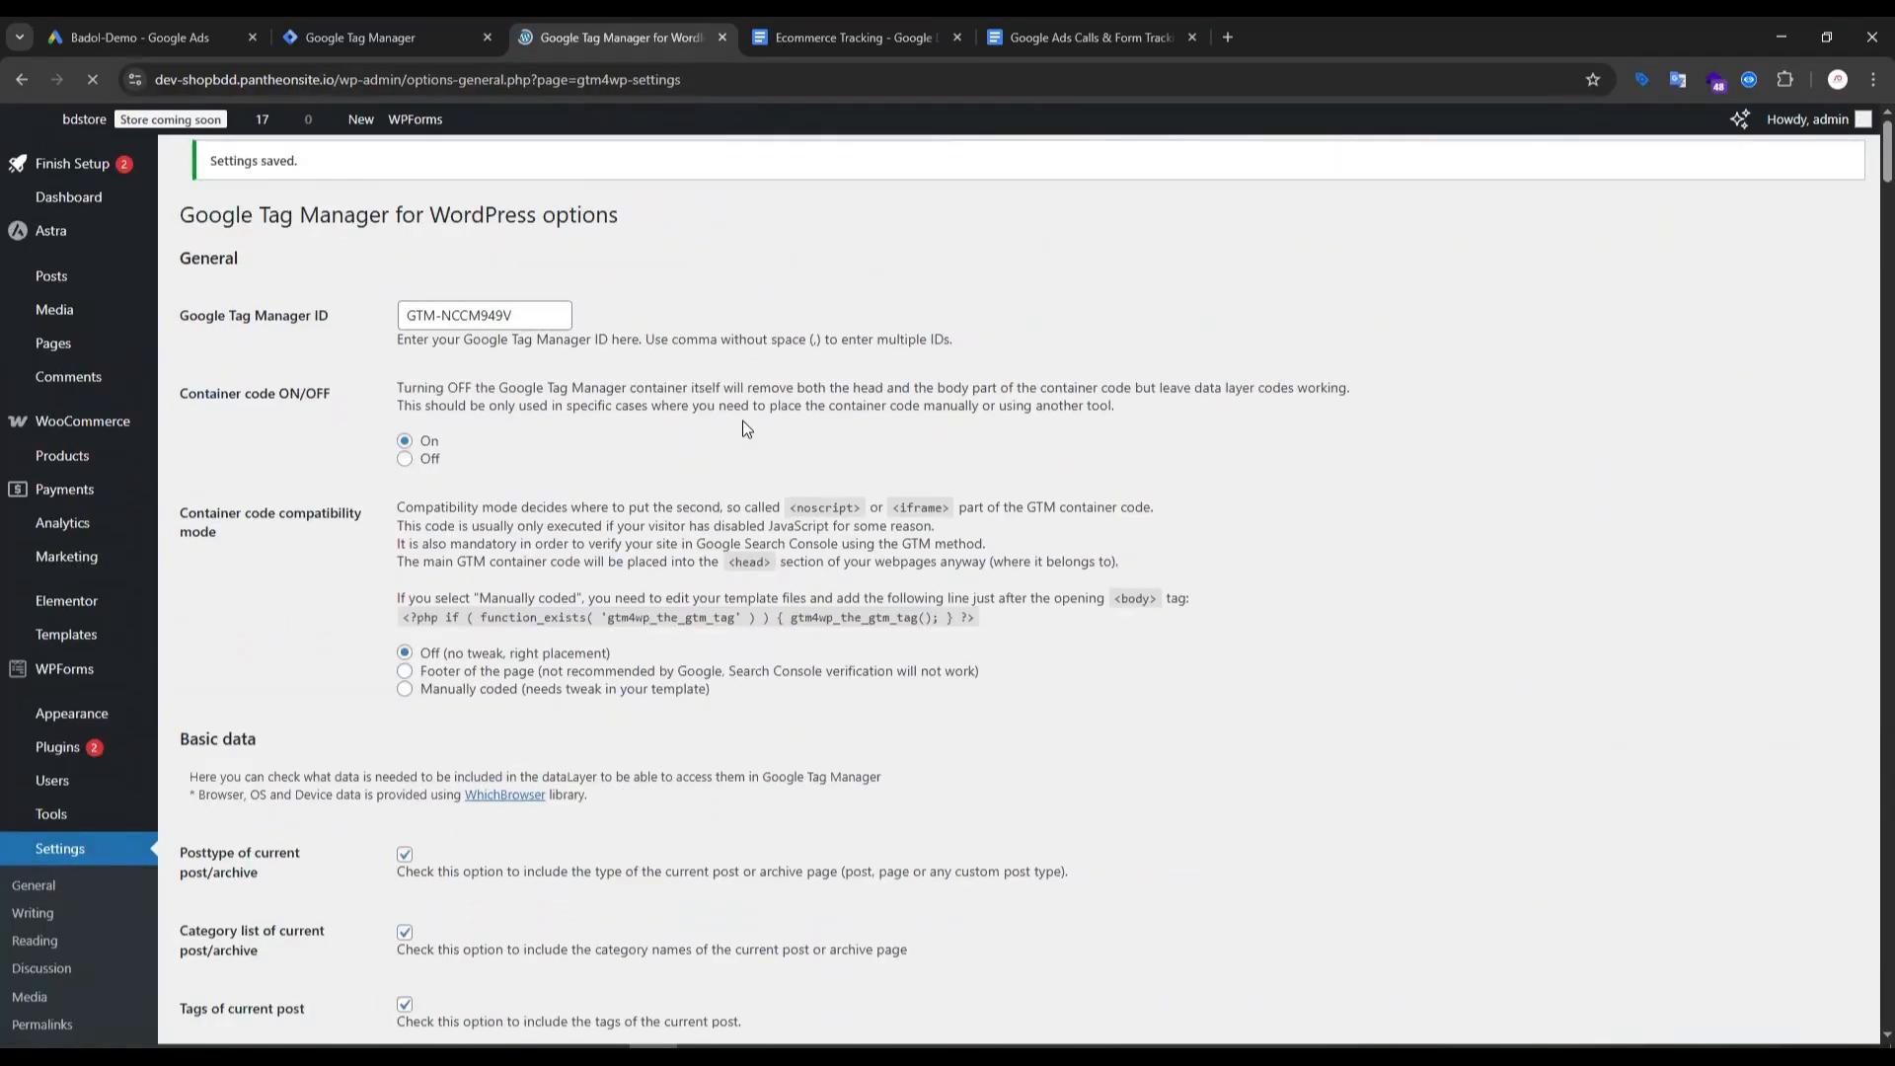
pyautogui.scroll(-10, 375, 691)
pyautogui.scroll(-8, 296, 741)
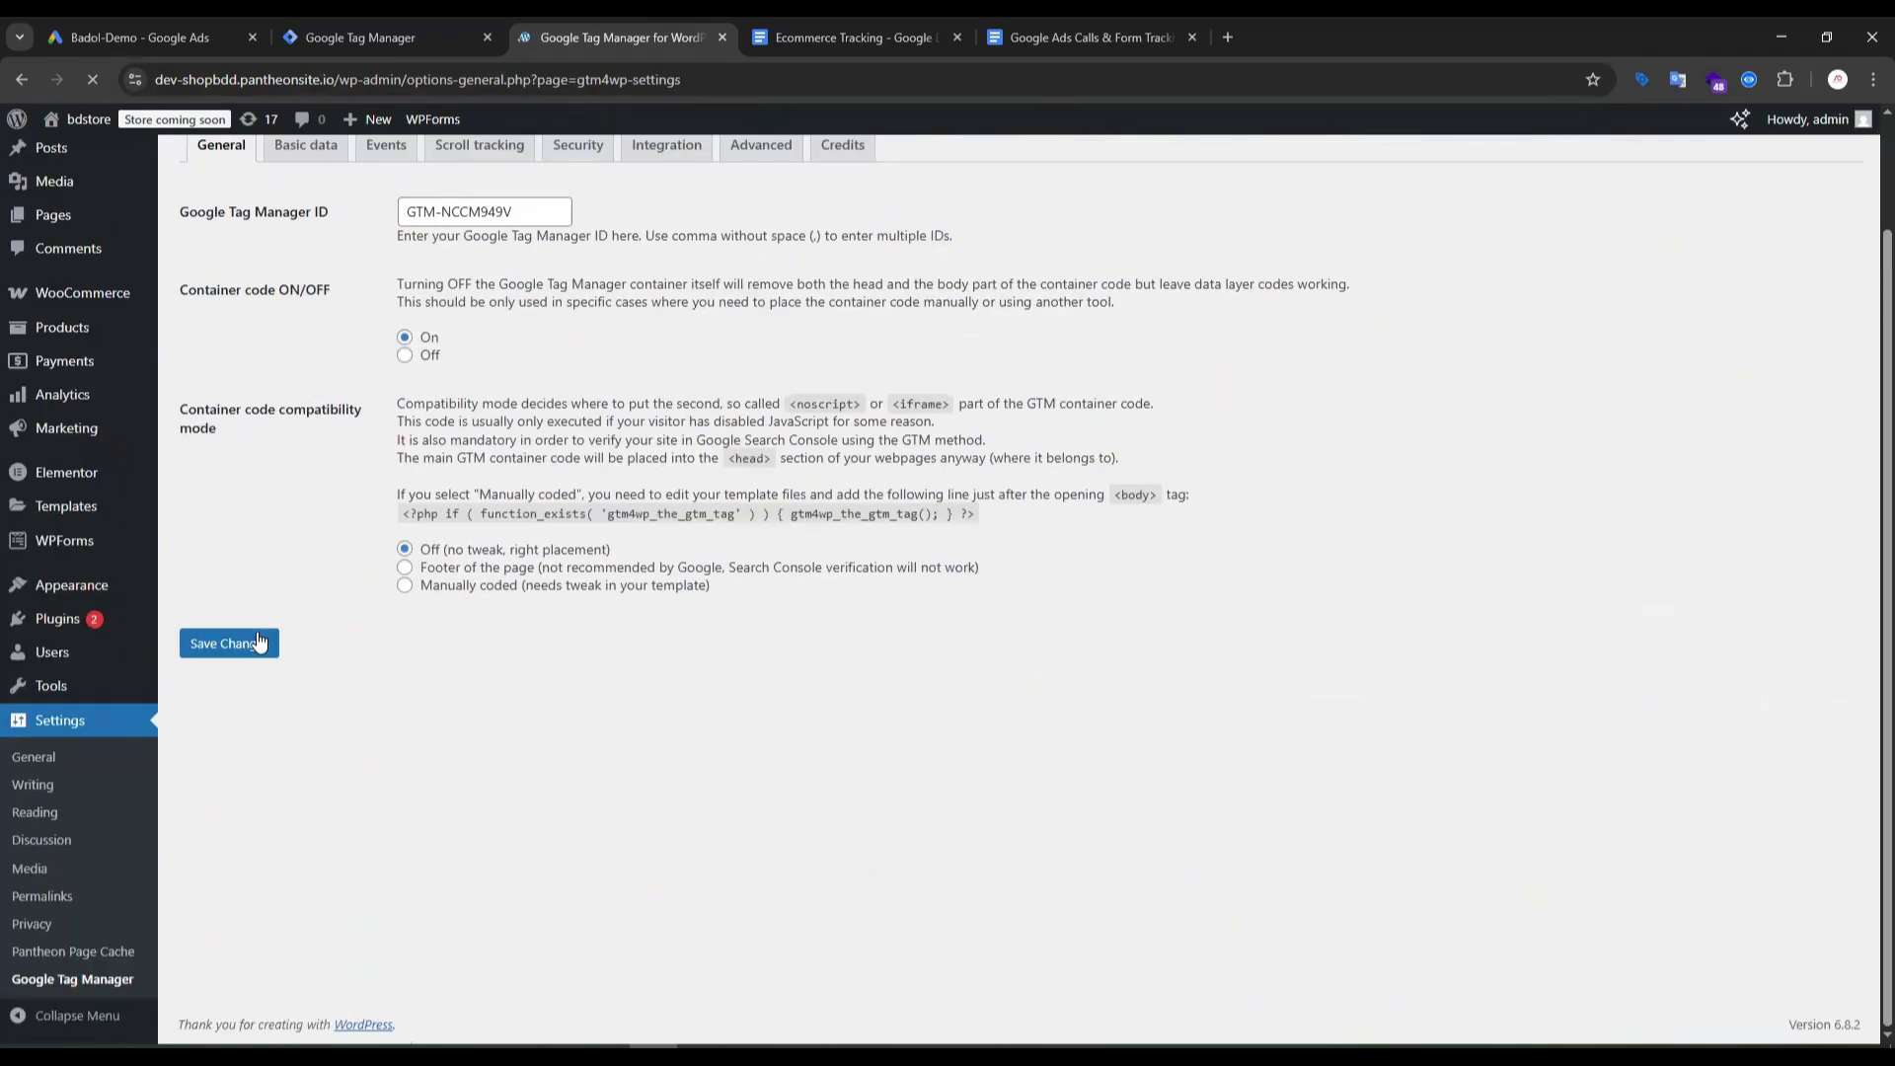
pyautogui.click(237, 649)
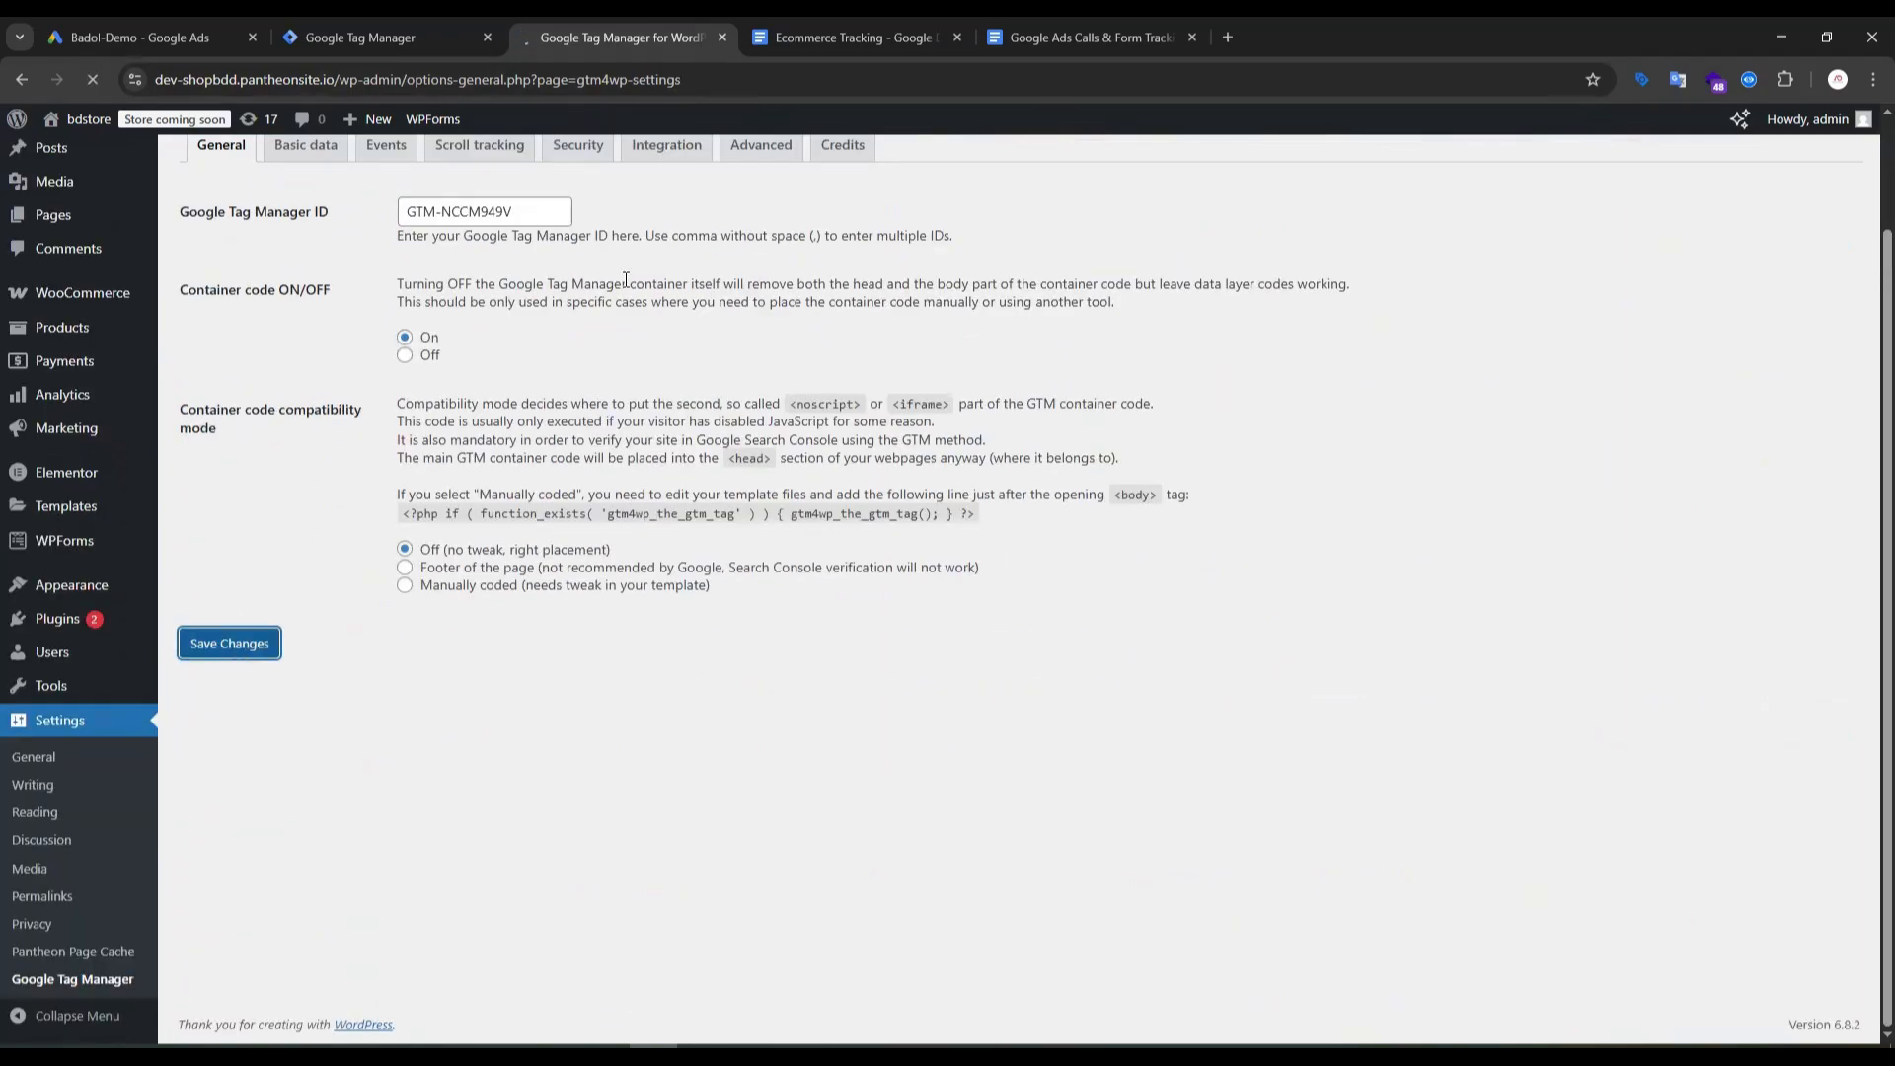
# Step: View the Tag Manager workspace briefly, and open the shop's storefront from the WordPress admin
pyautogui.click(366, 38)
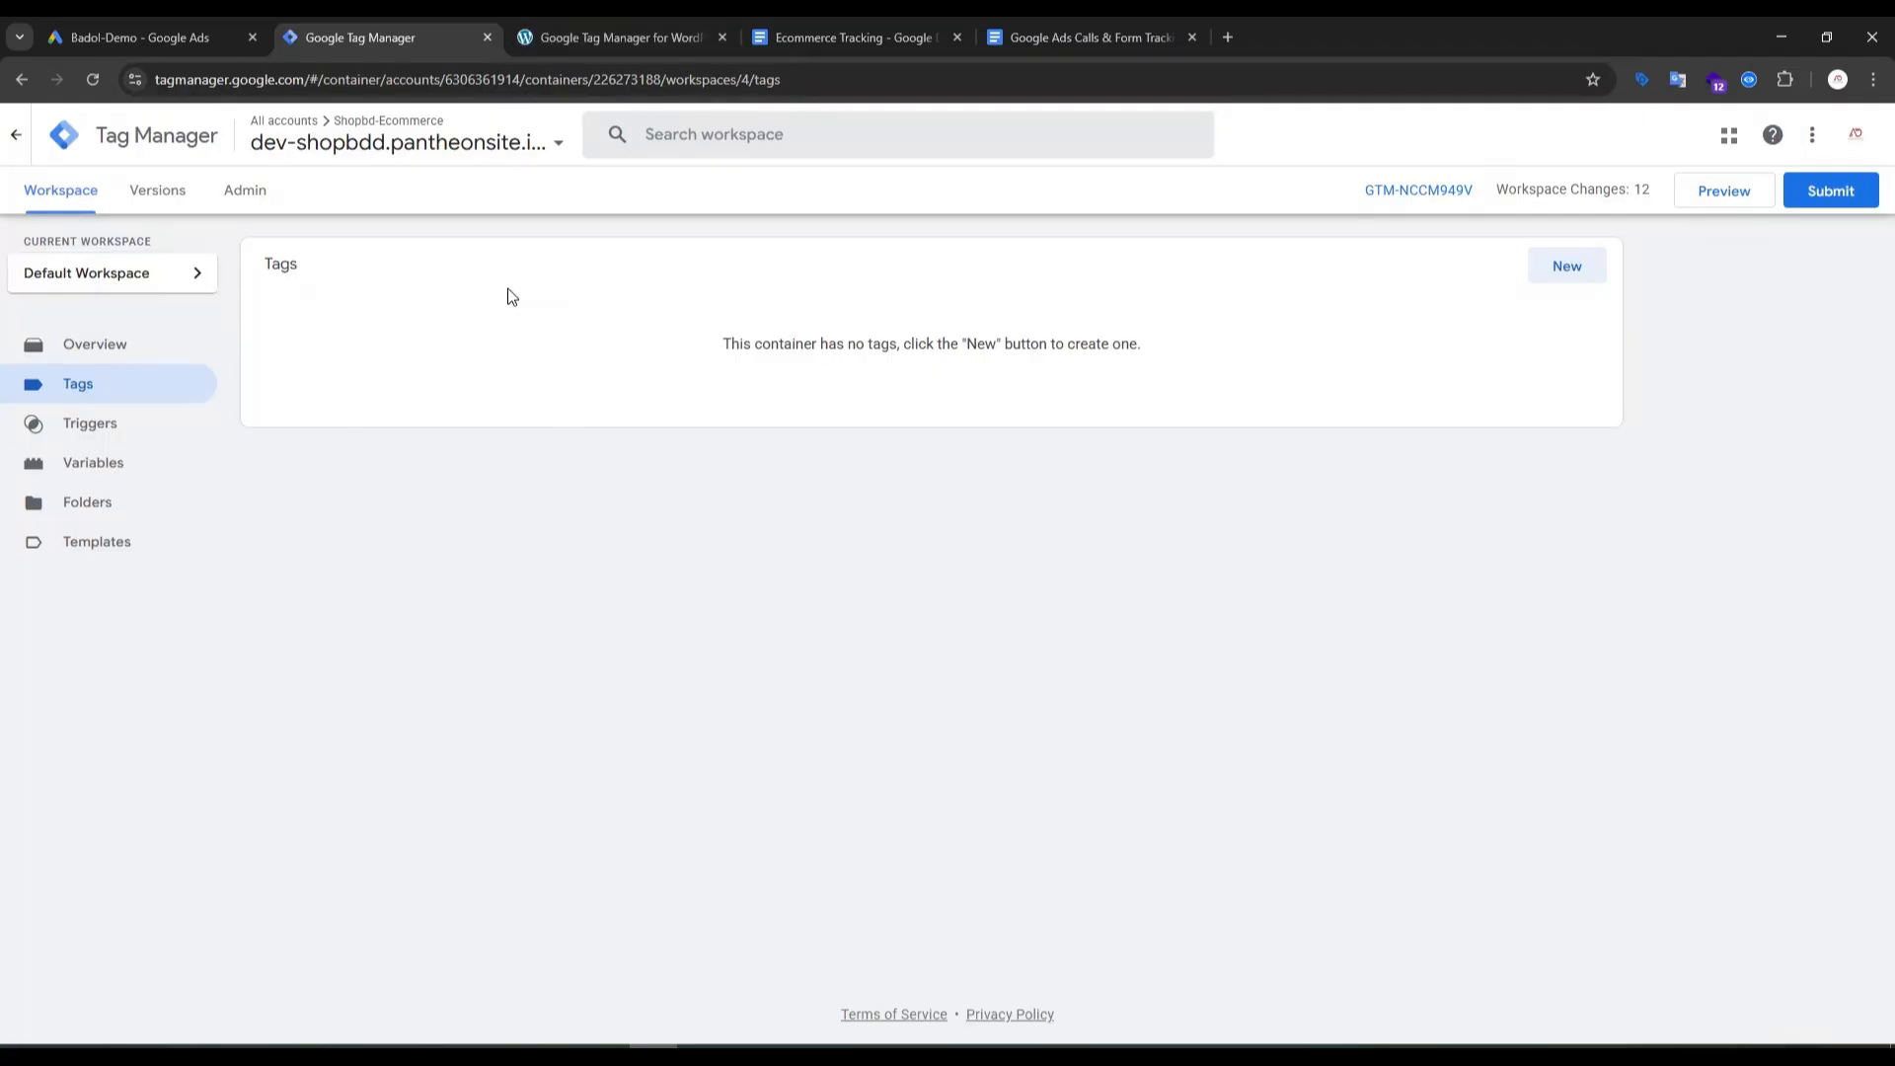
pyautogui.click(609, 38)
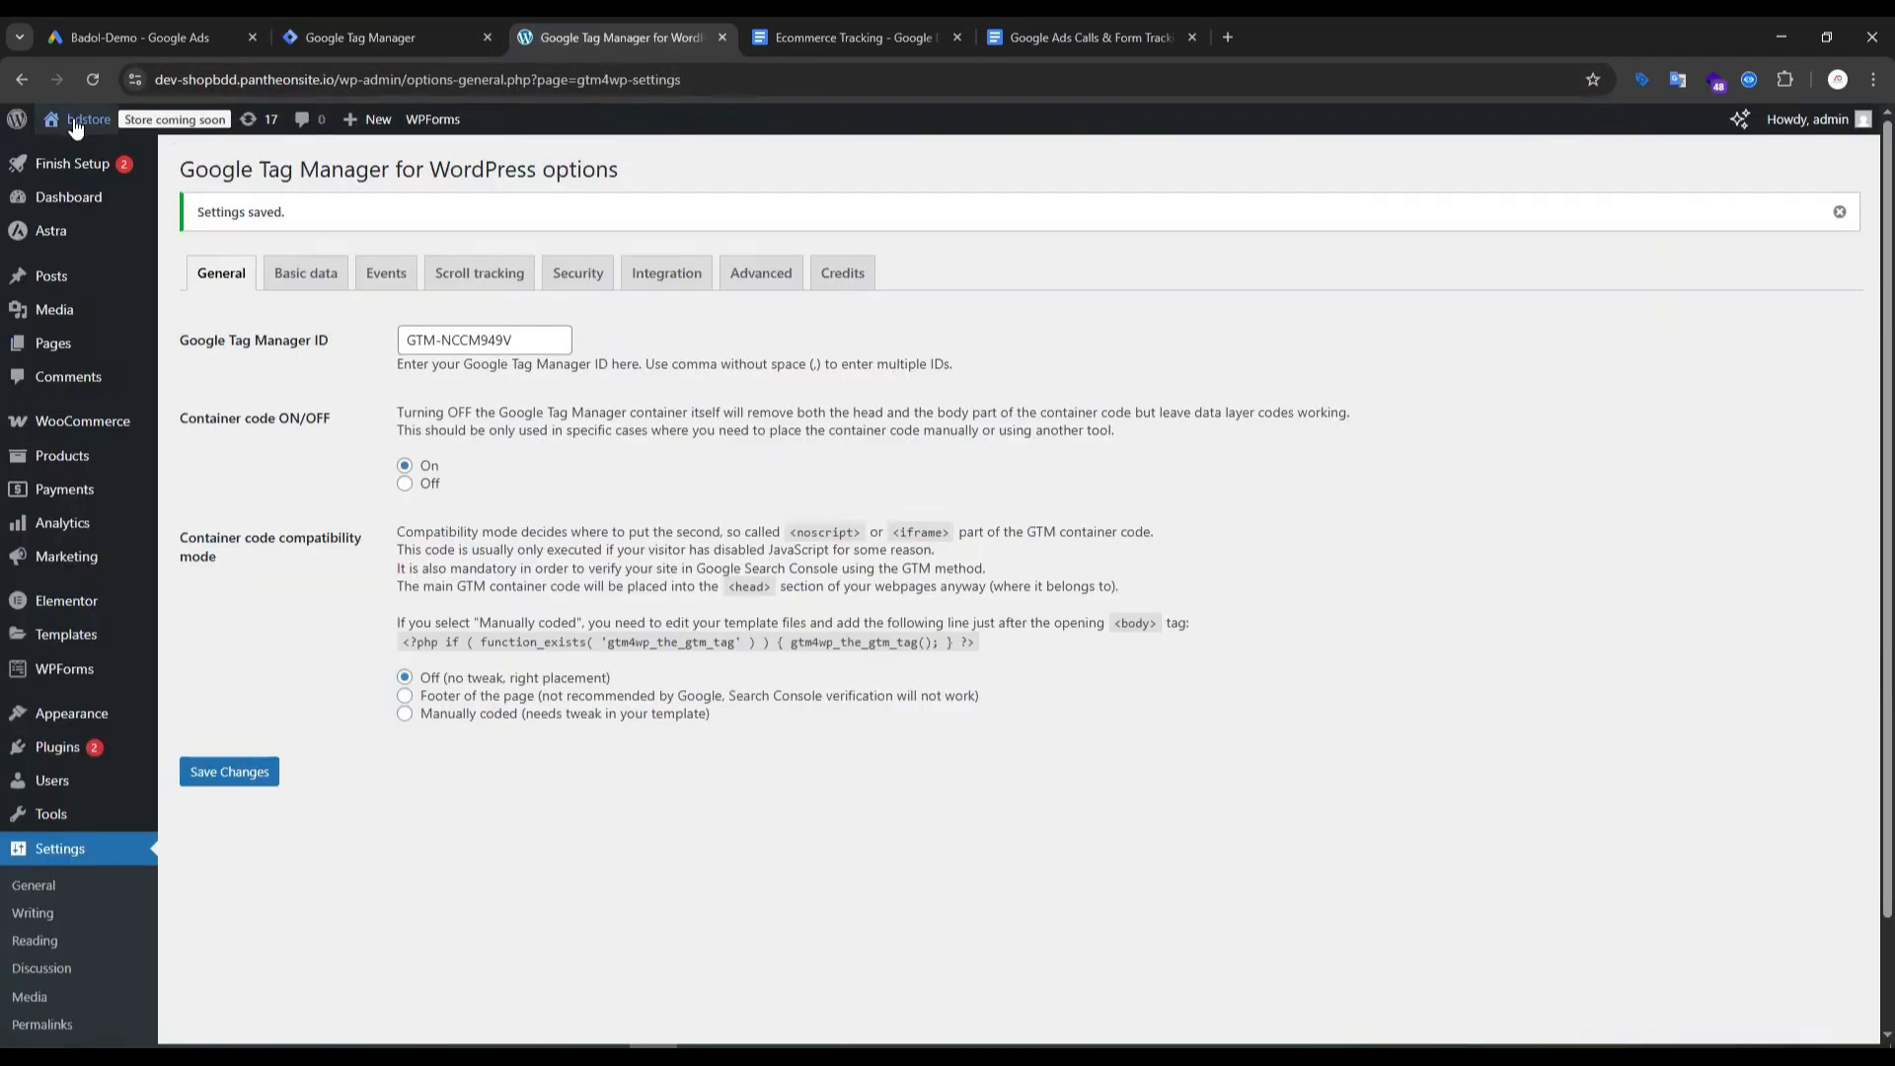
pyautogui.moveTo(74, 120)
pyautogui.click(87, 157)
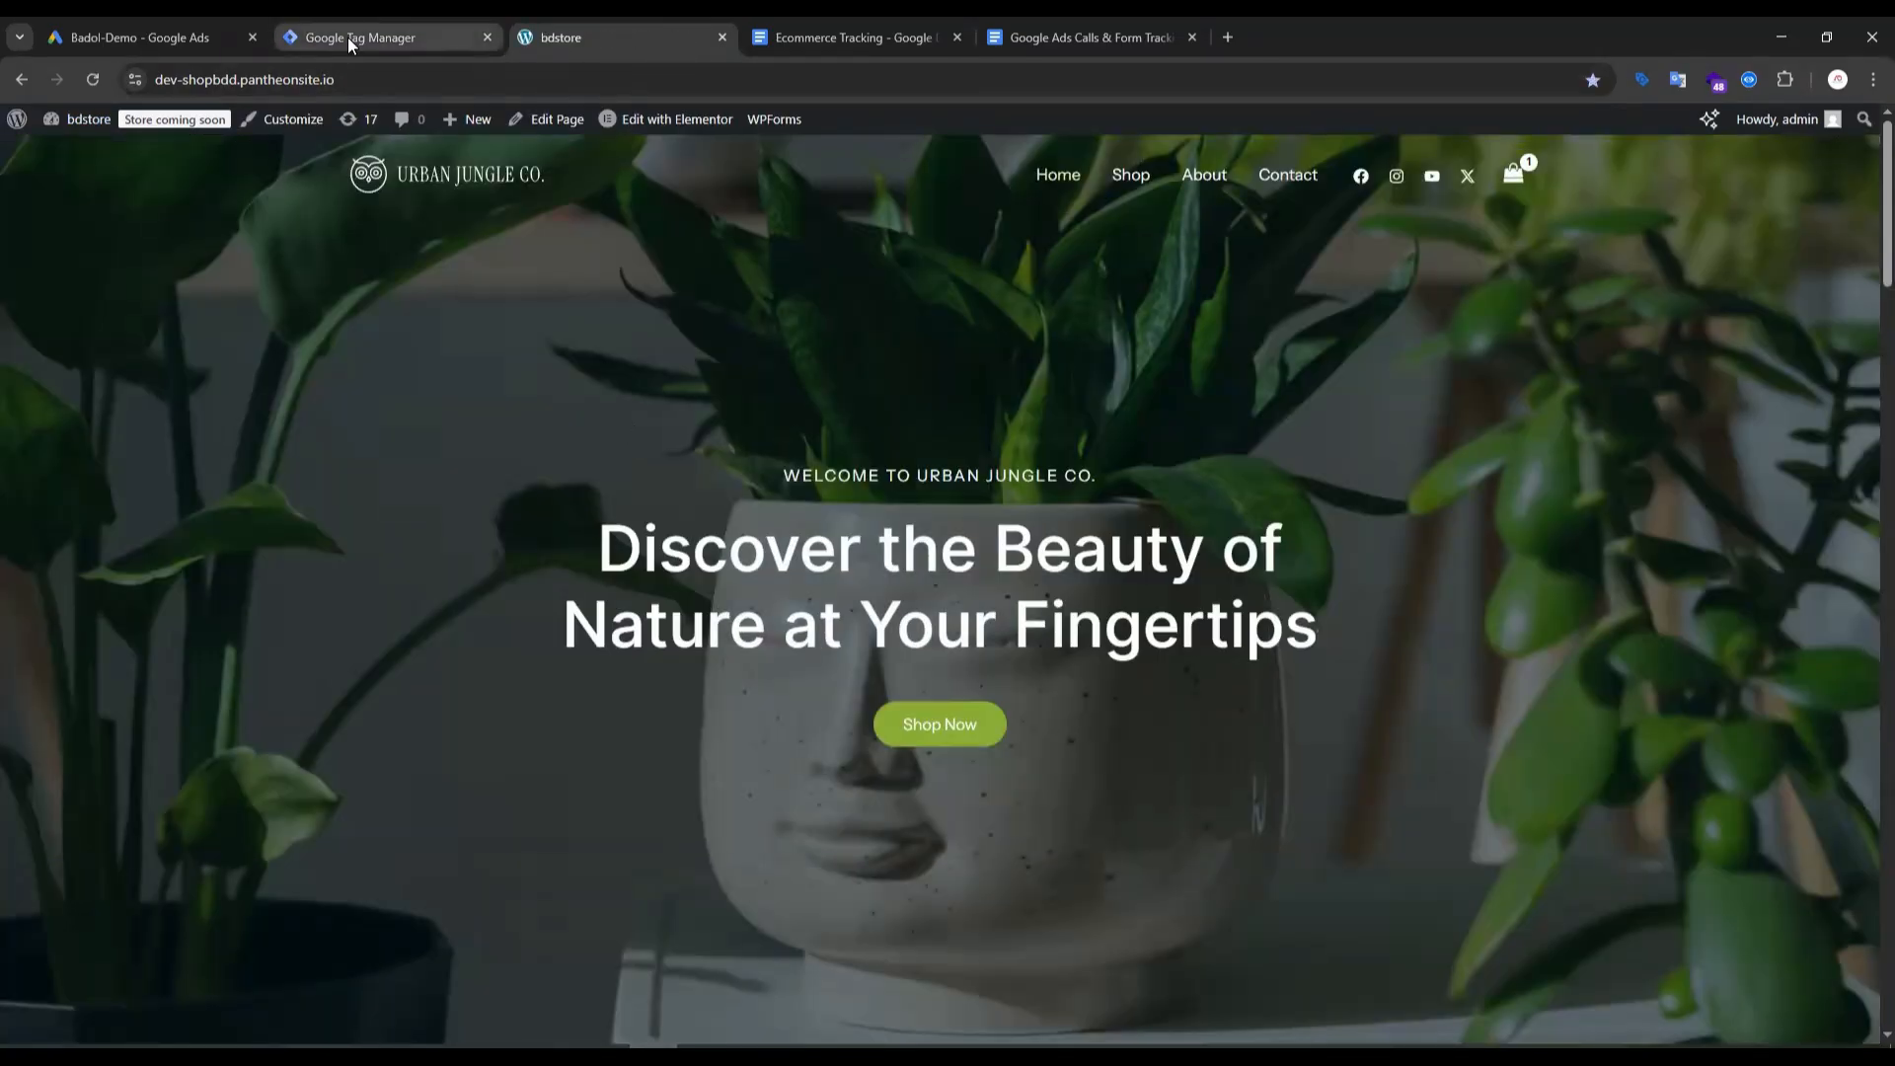
pyautogui.click(347, 37)
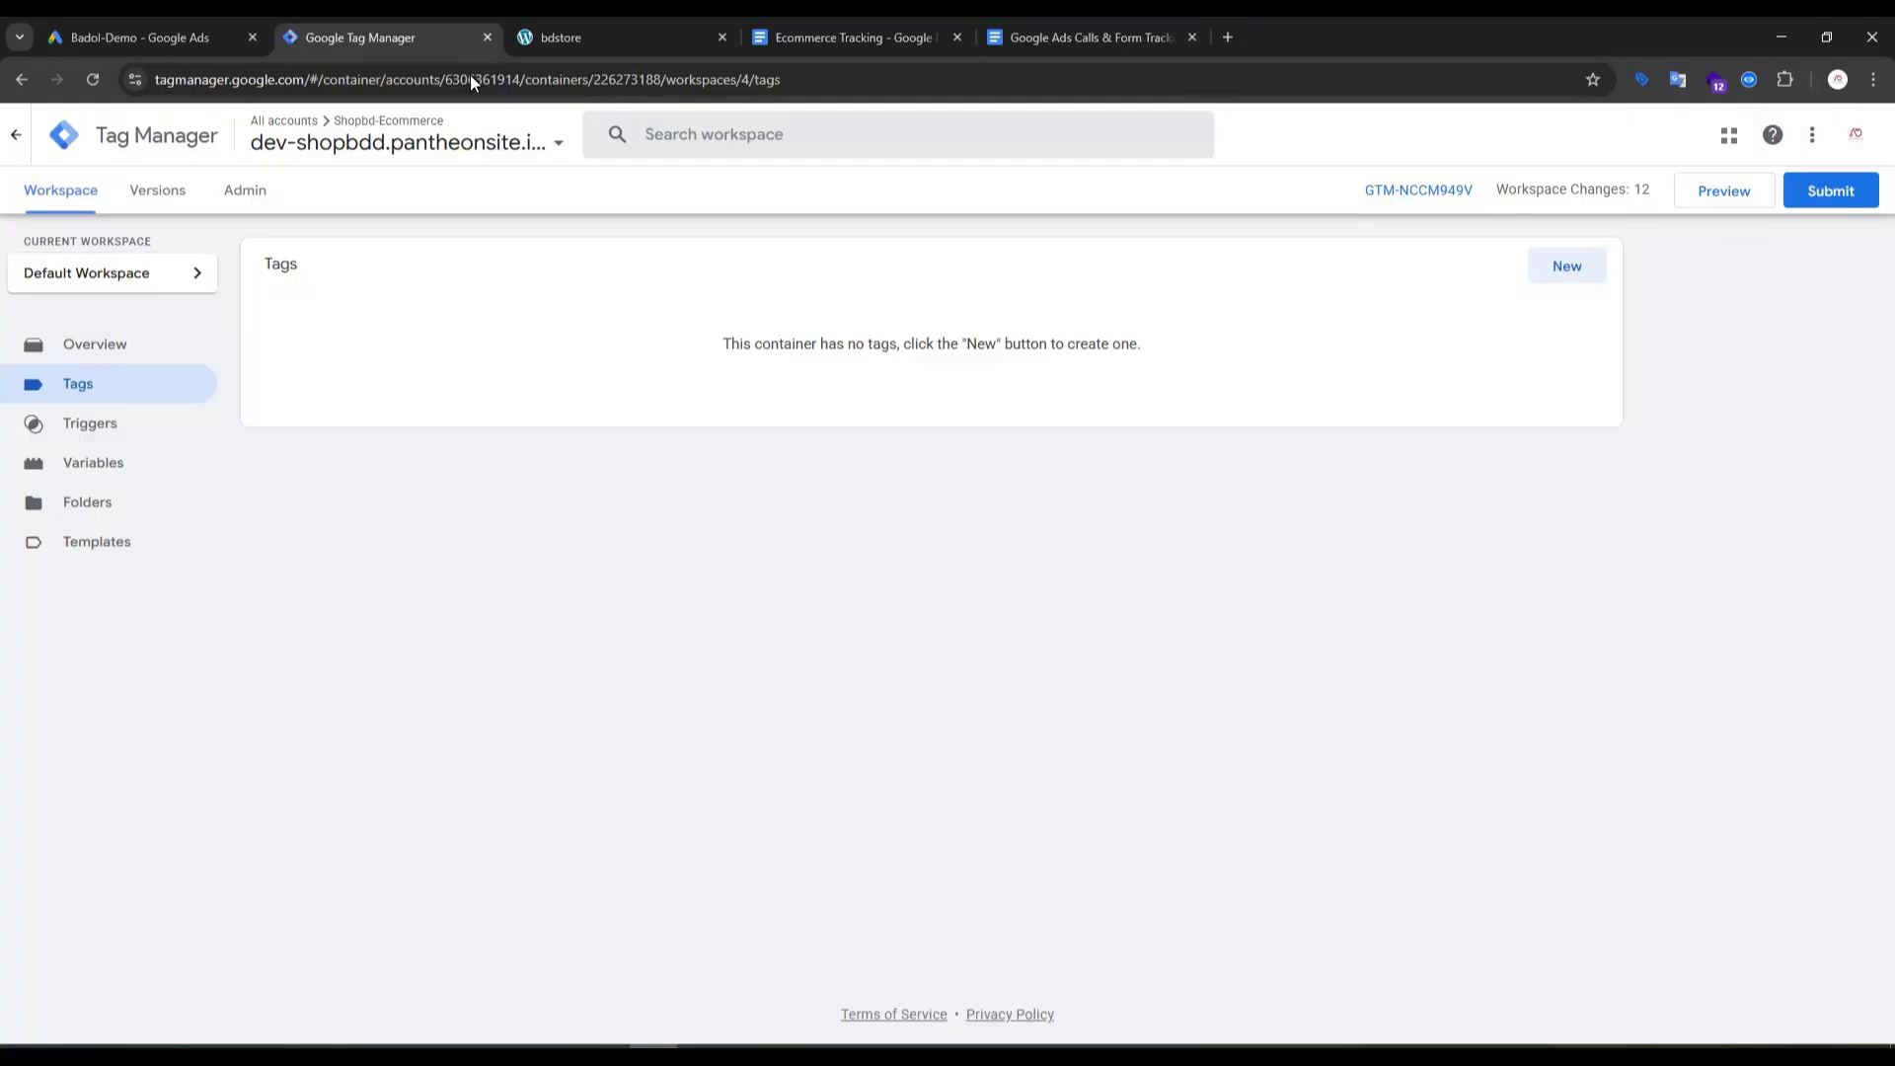
pyautogui.click(146, 425)
pyautogui.click(99, 476)
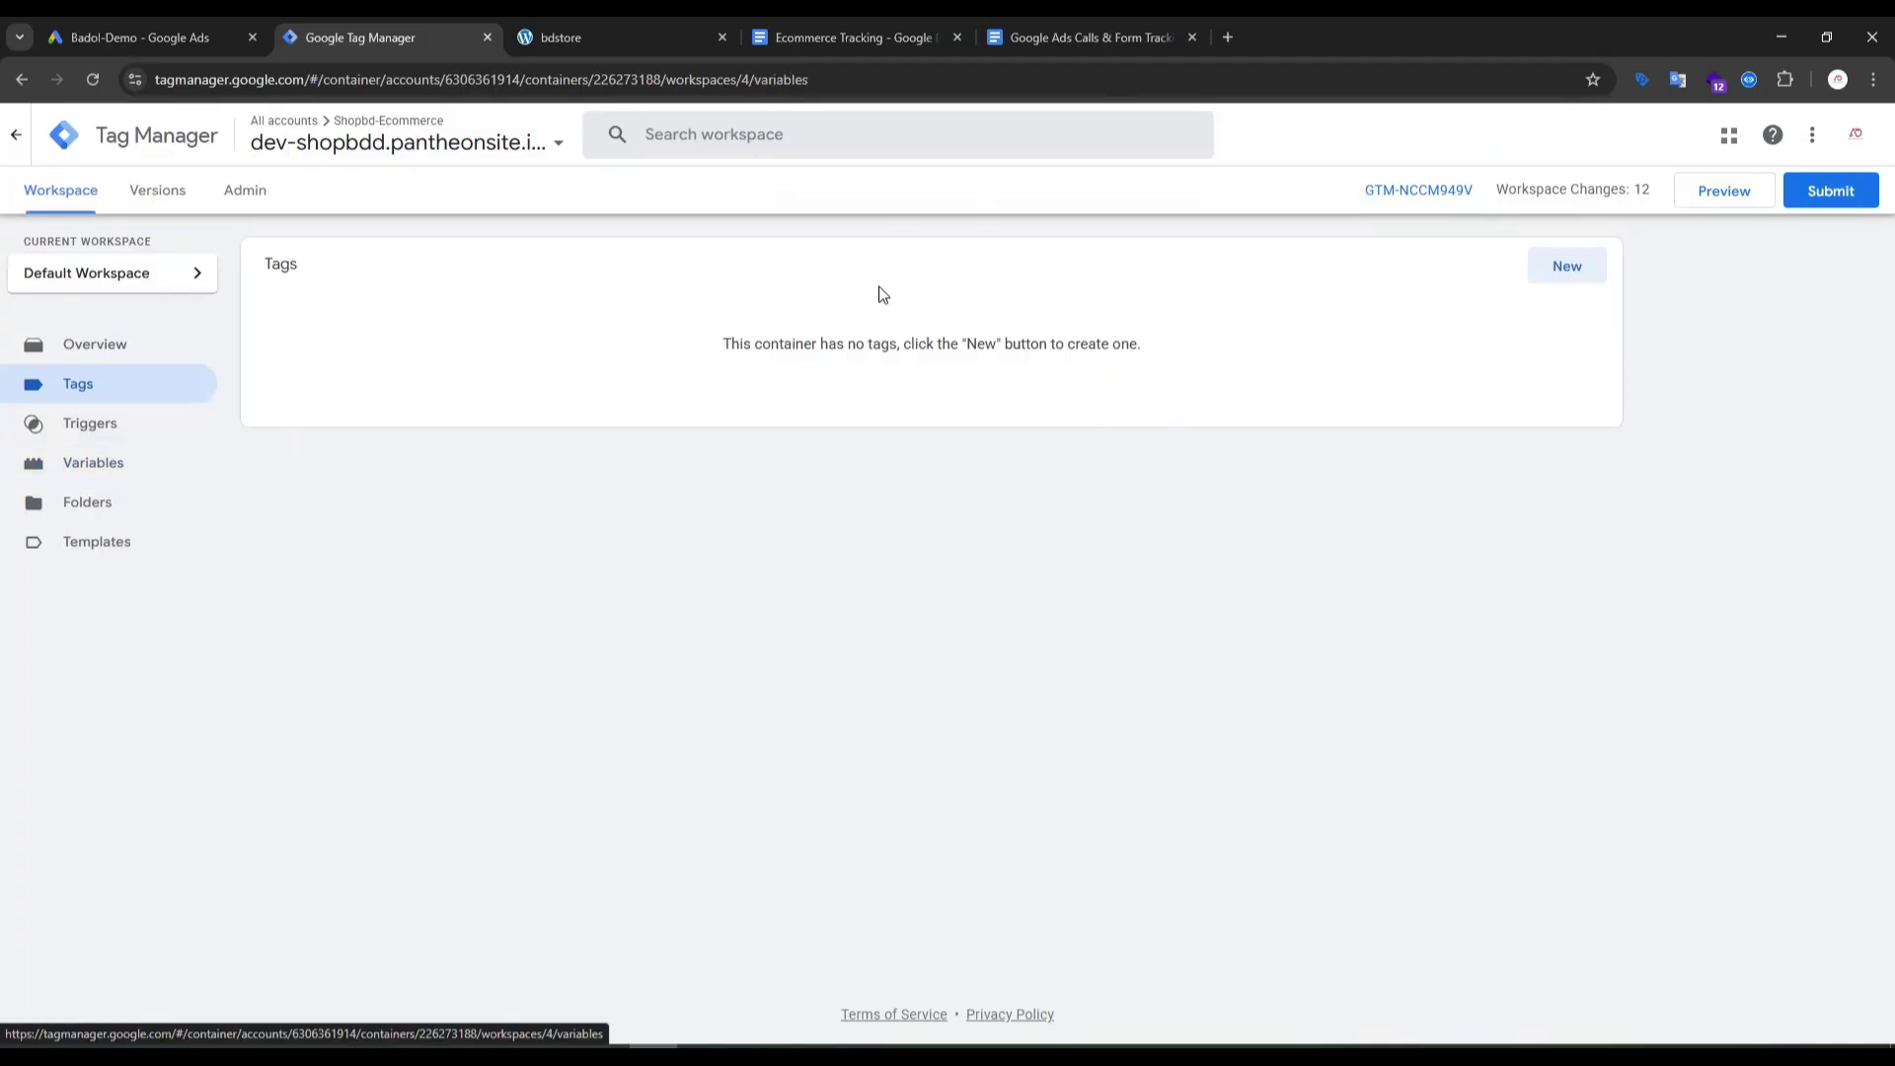
pyautogui.click(104, 398)
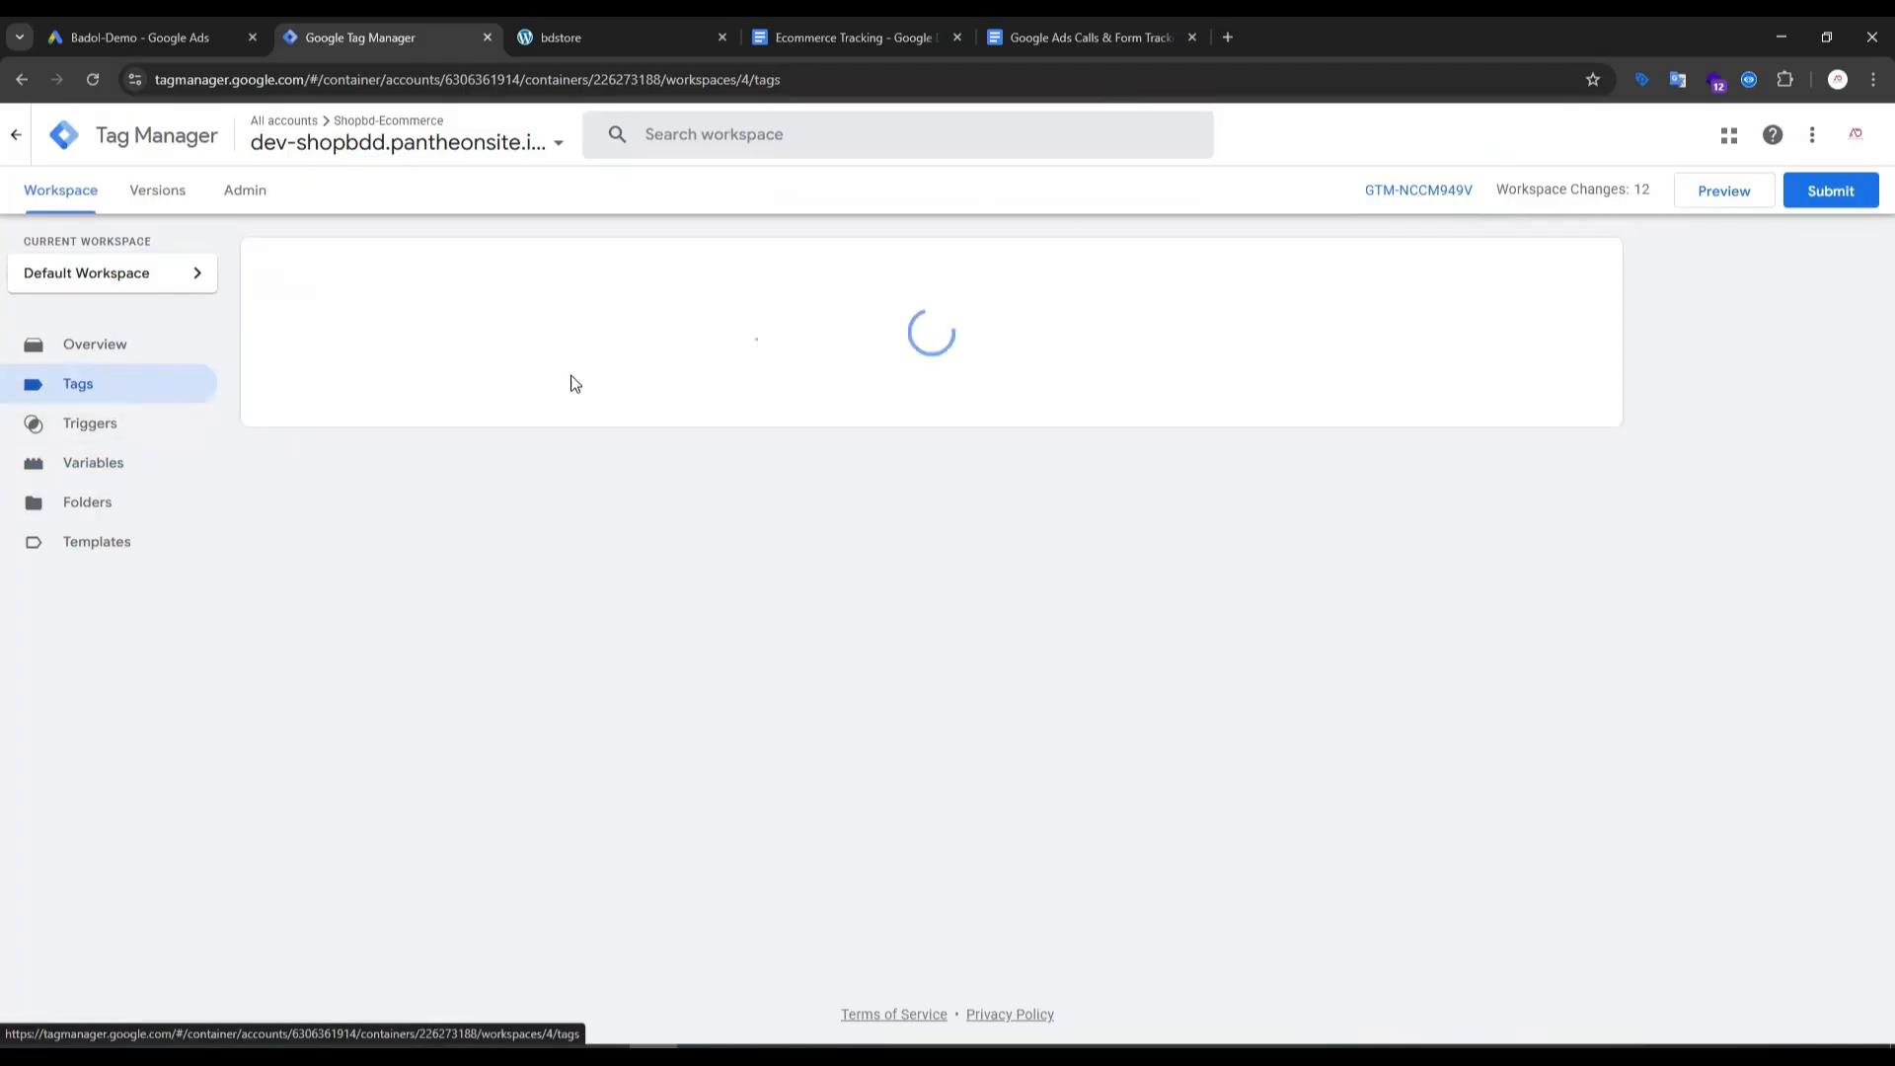
pyautogui.click(632, 38)
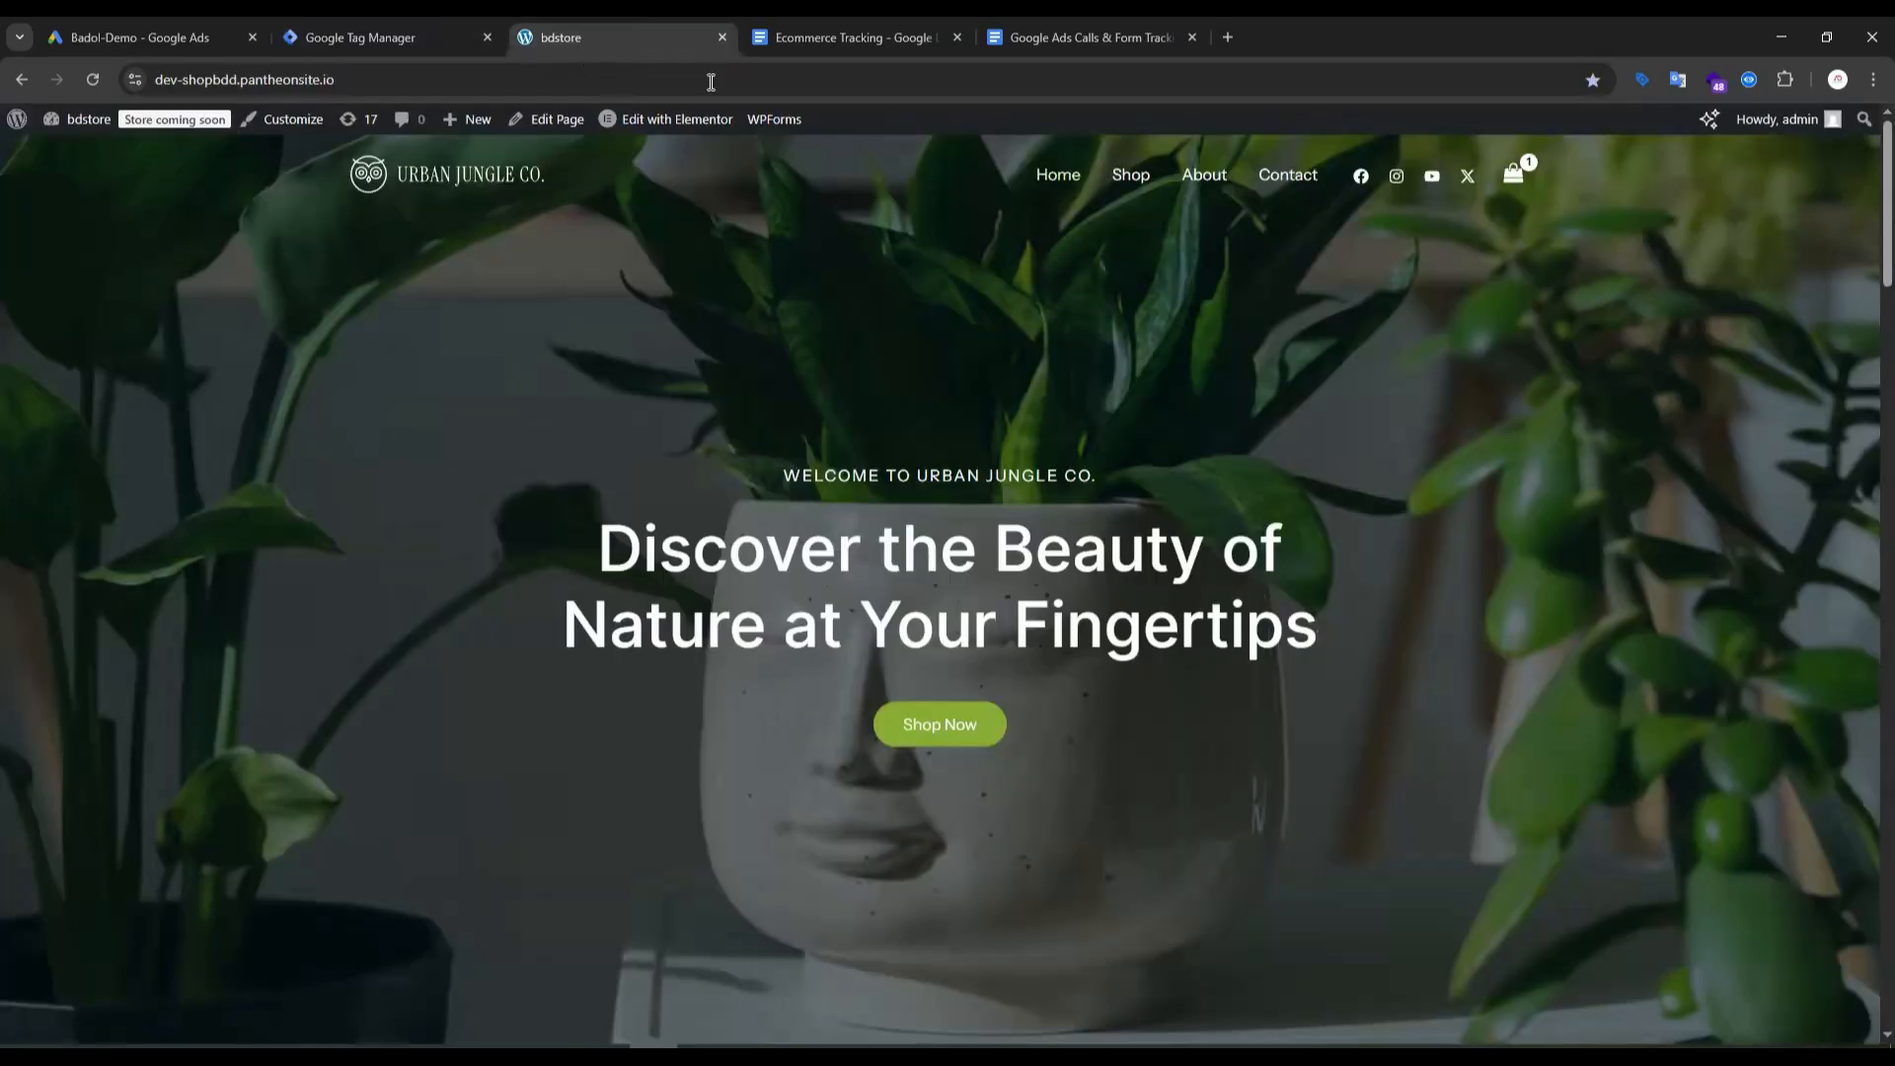
pyautogui.click(368, 37)
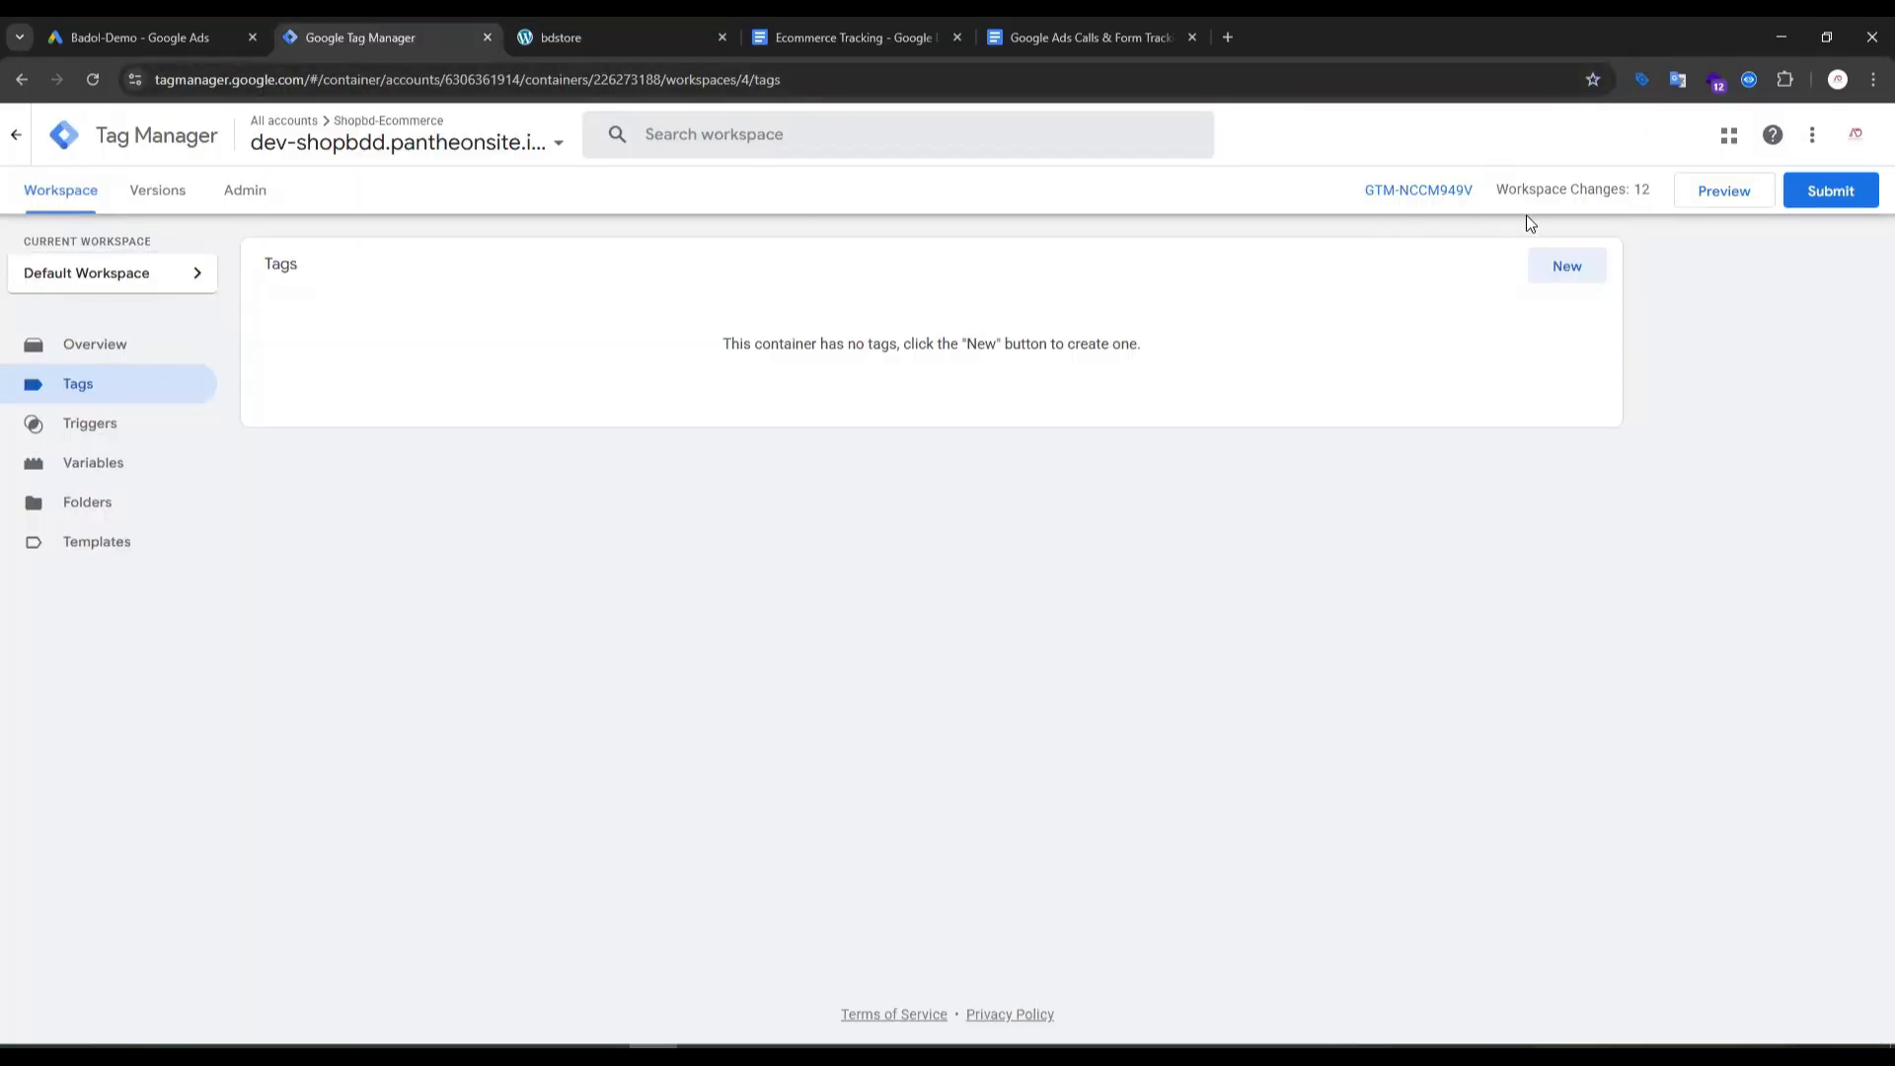
pyautogui.click(1699, 193)
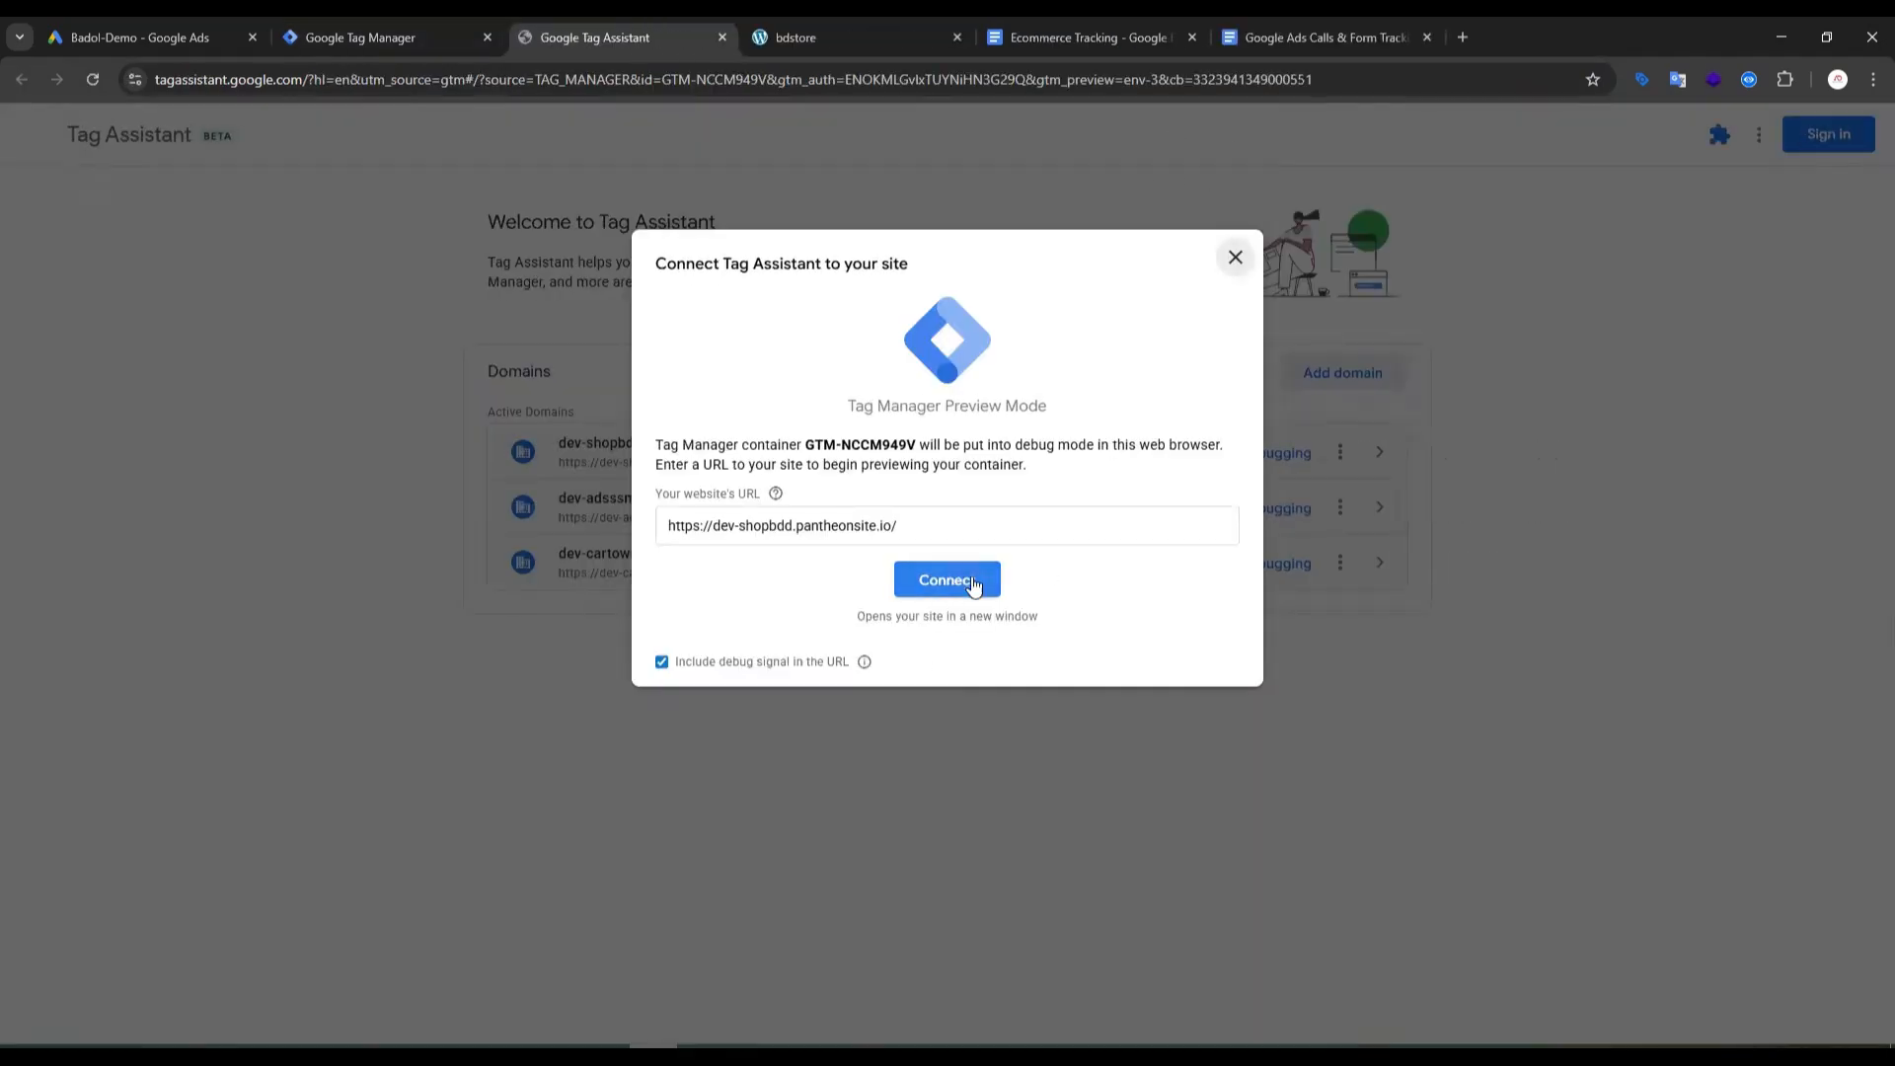
pyautogui.click(949, 578)
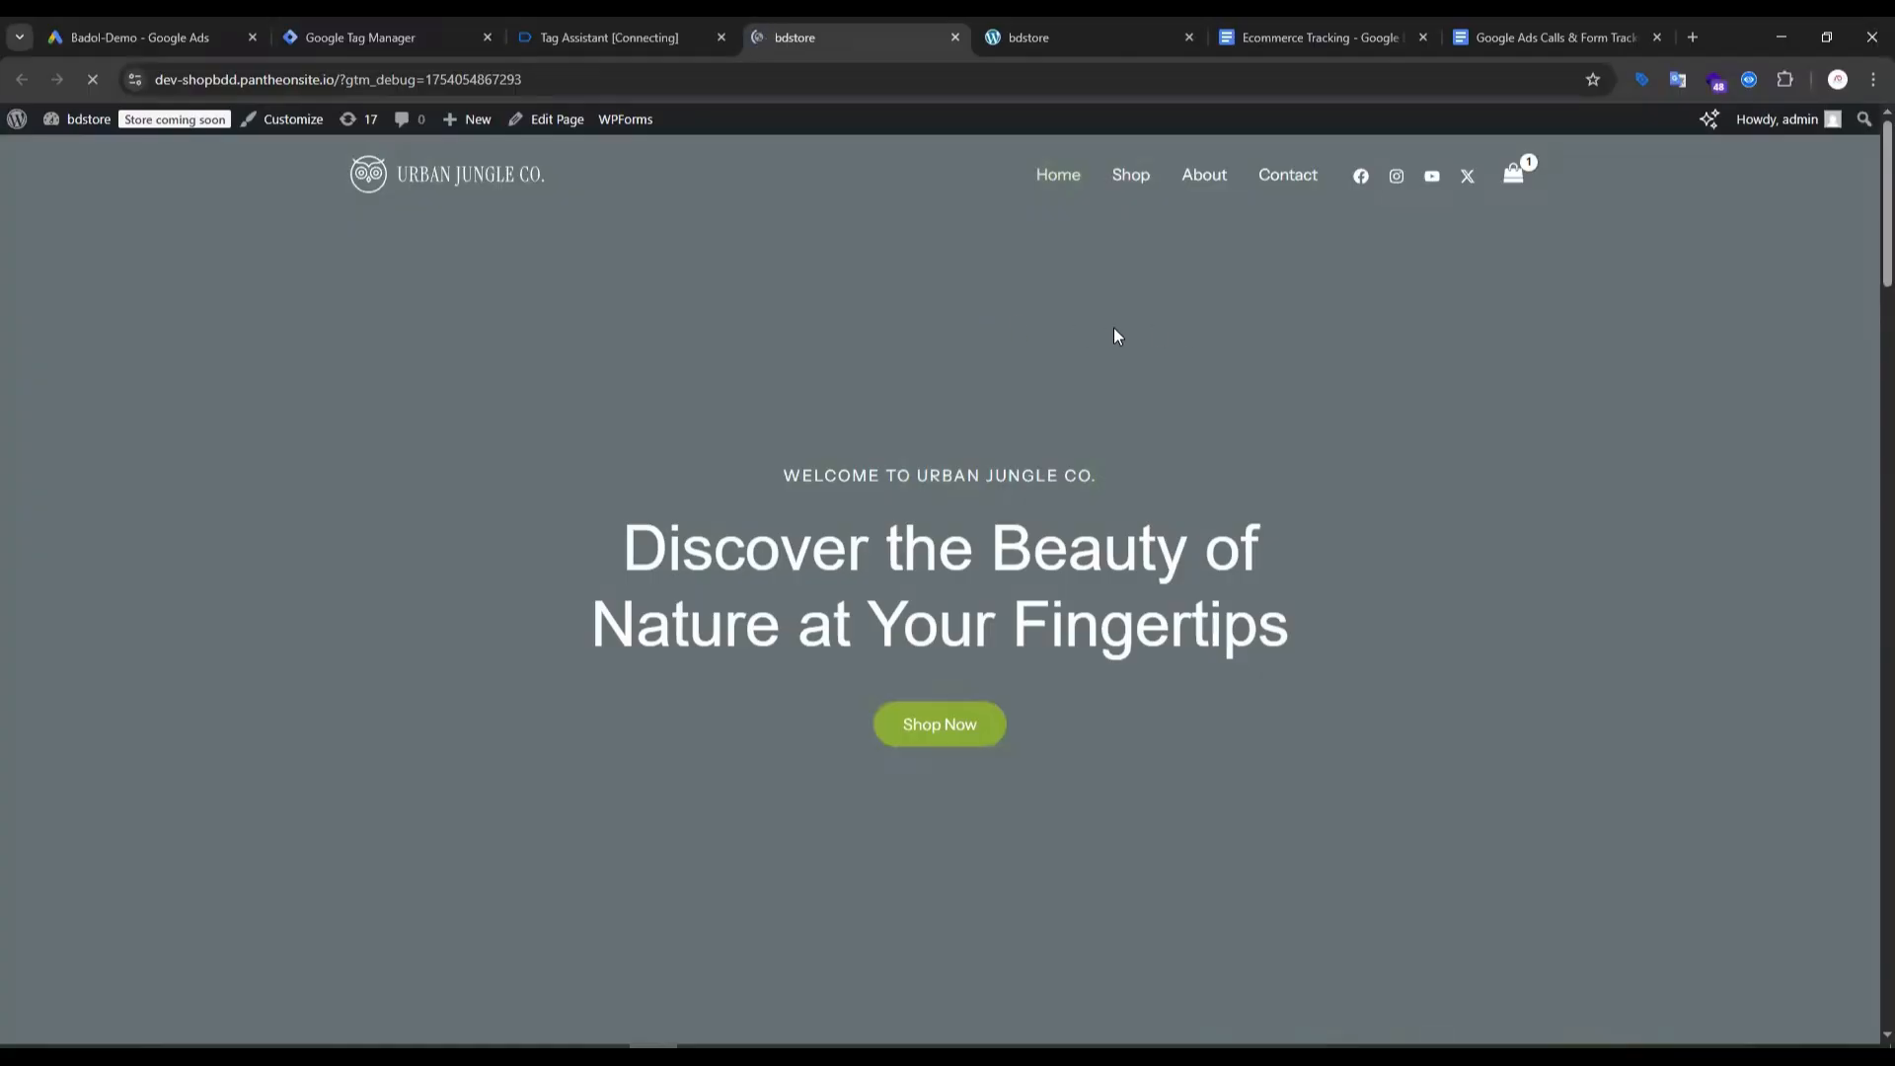
# Step: Dismiss Tag Assistant's connection notice, and add the Golden Glow plant to the cart from its product page in the connected storefront
pyautogui.scroll(-2, 1439, 349)
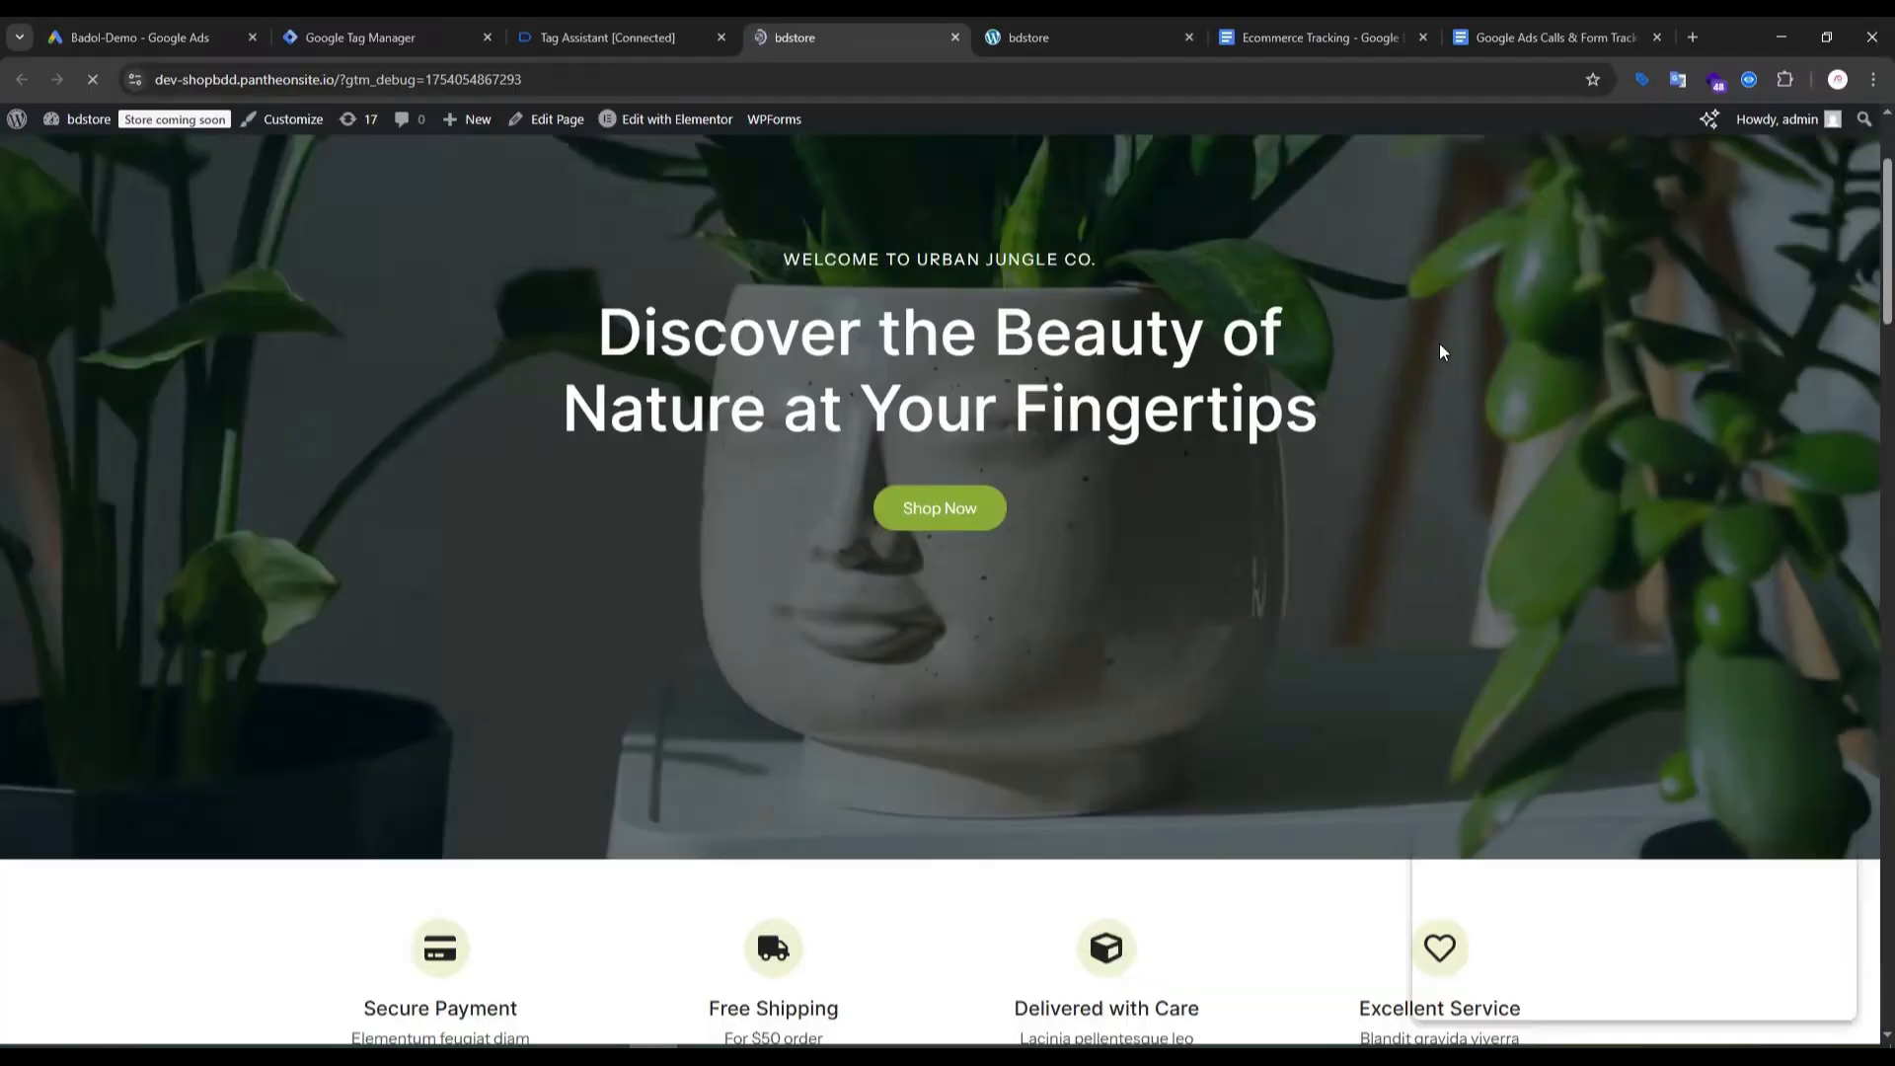
pyautogui.scroll(-20, 1003, 554)
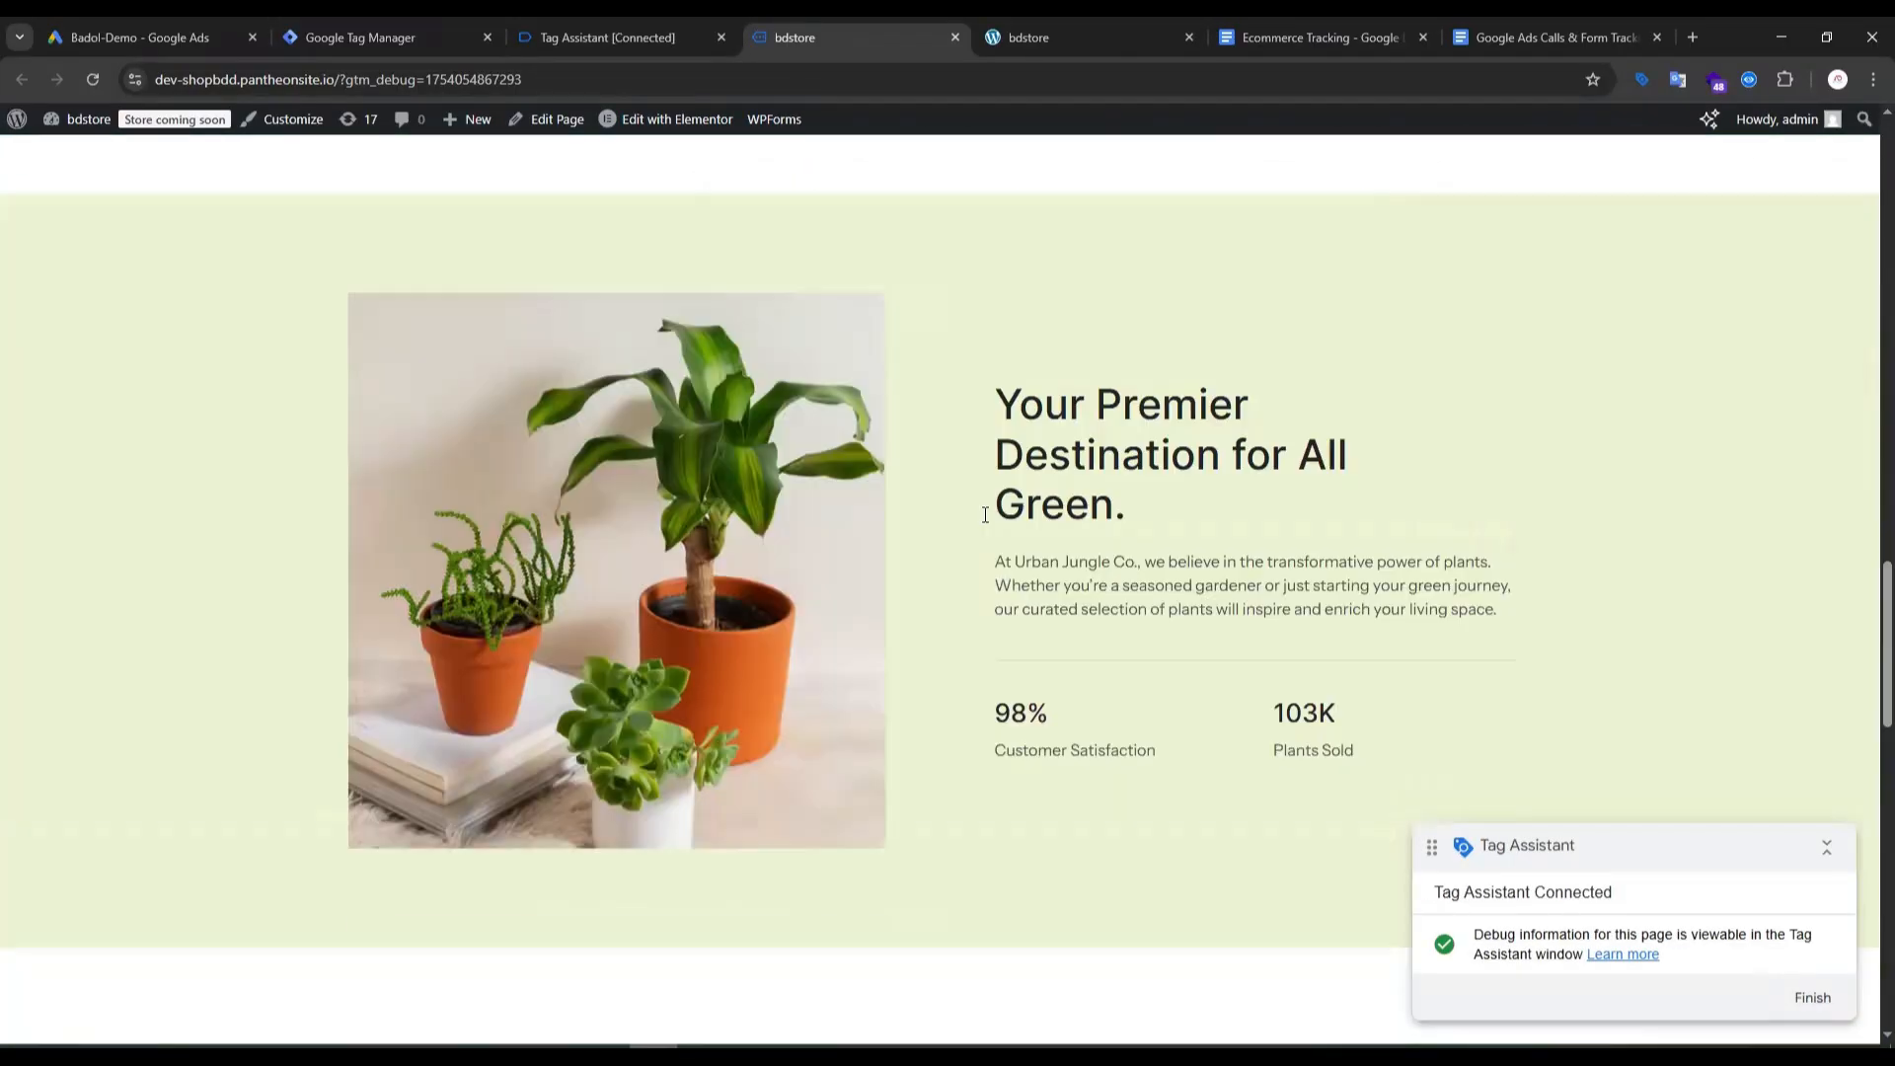
pyautogui.scroll(-4, 985, 514)
pyautogui.scroll(1, 990, 546)
pyautogui.scroll(-8, 892, 516)
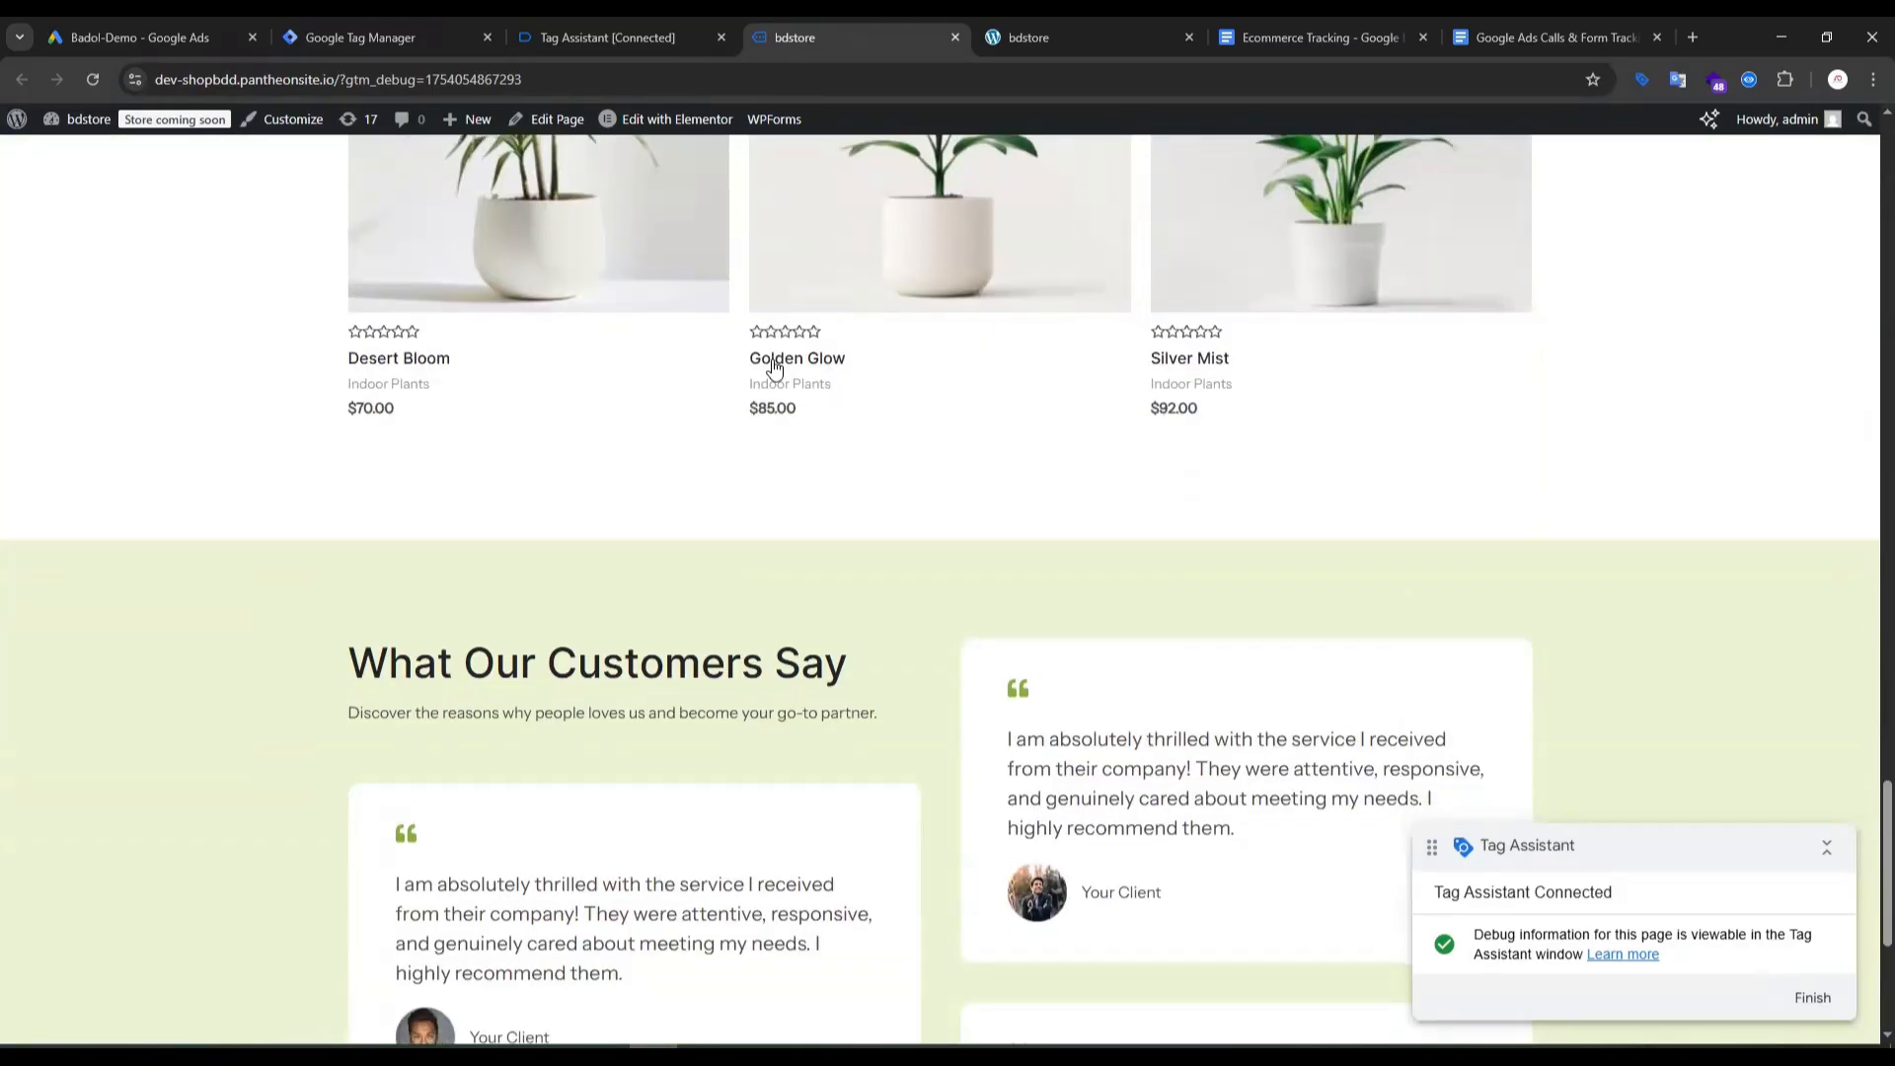
pyautogui.click(627, 40)
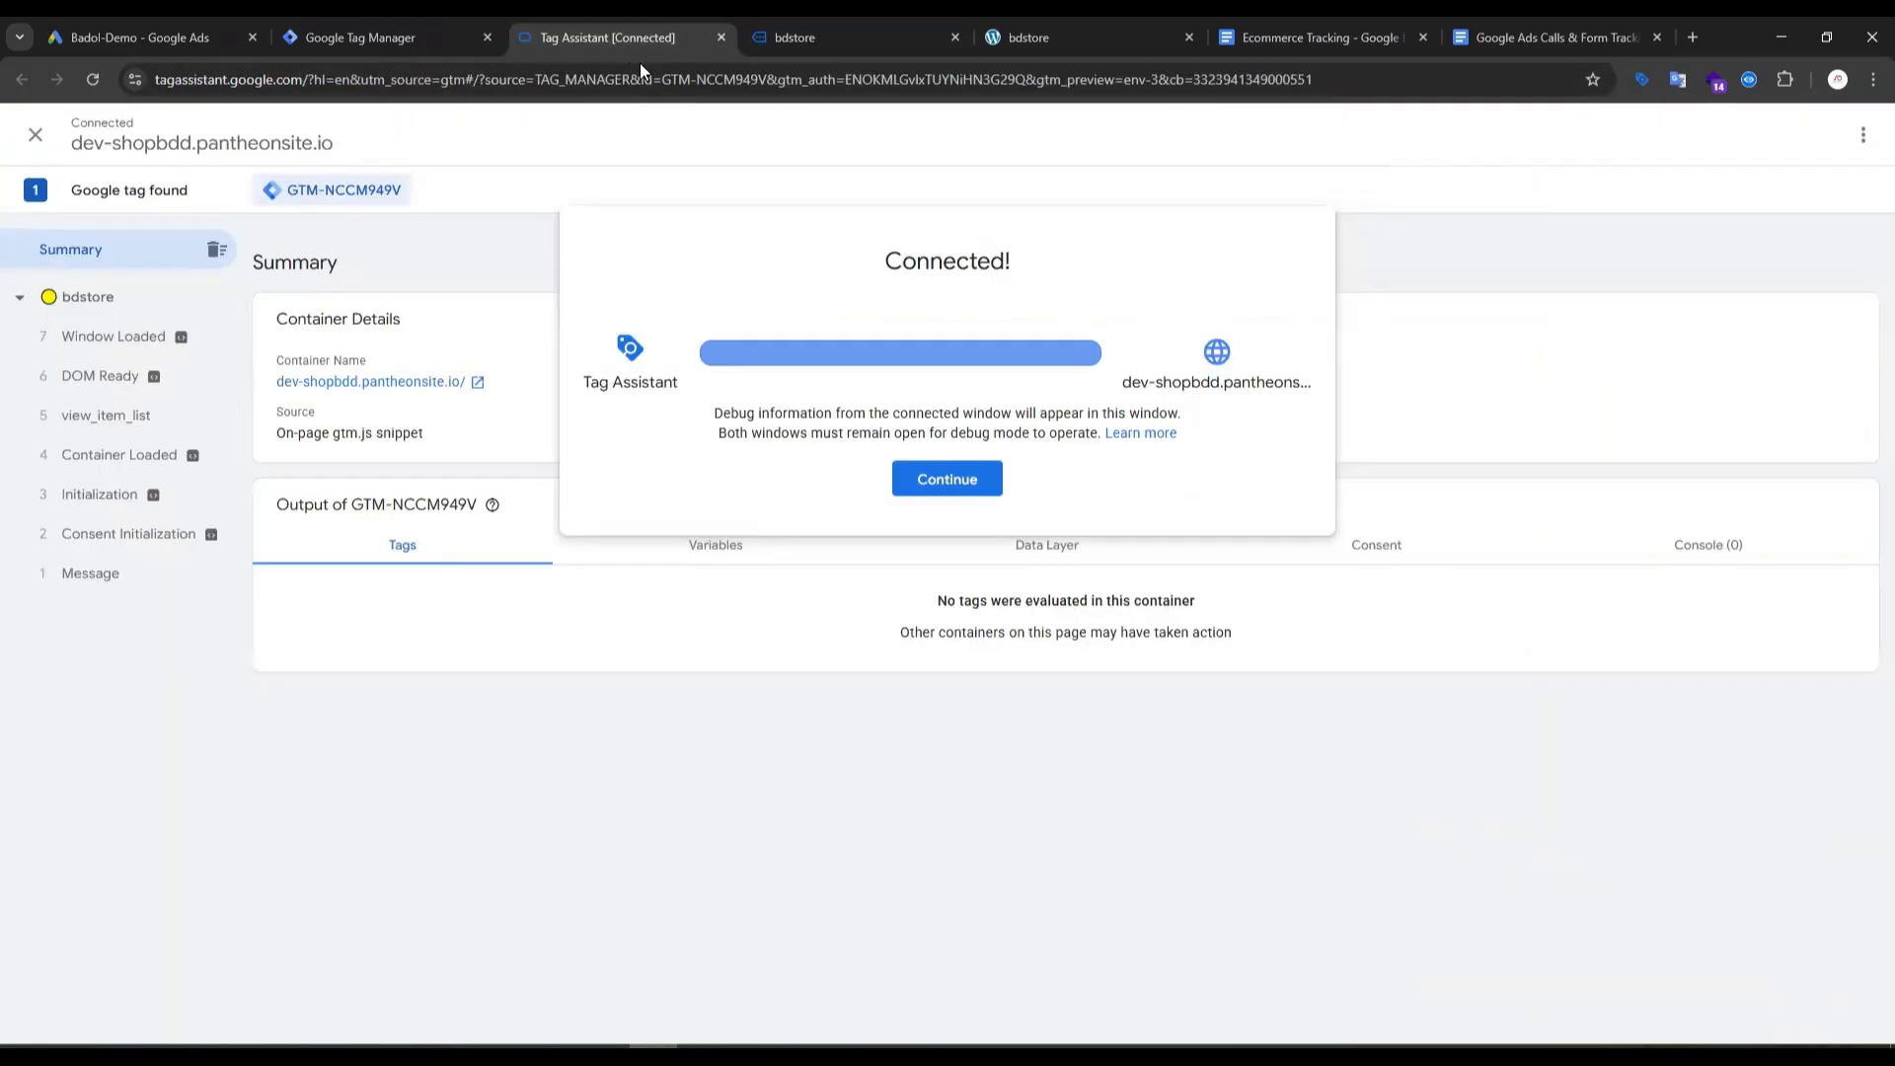
pyautogui.click(946, 480)
pyautogui.click(831, 20)
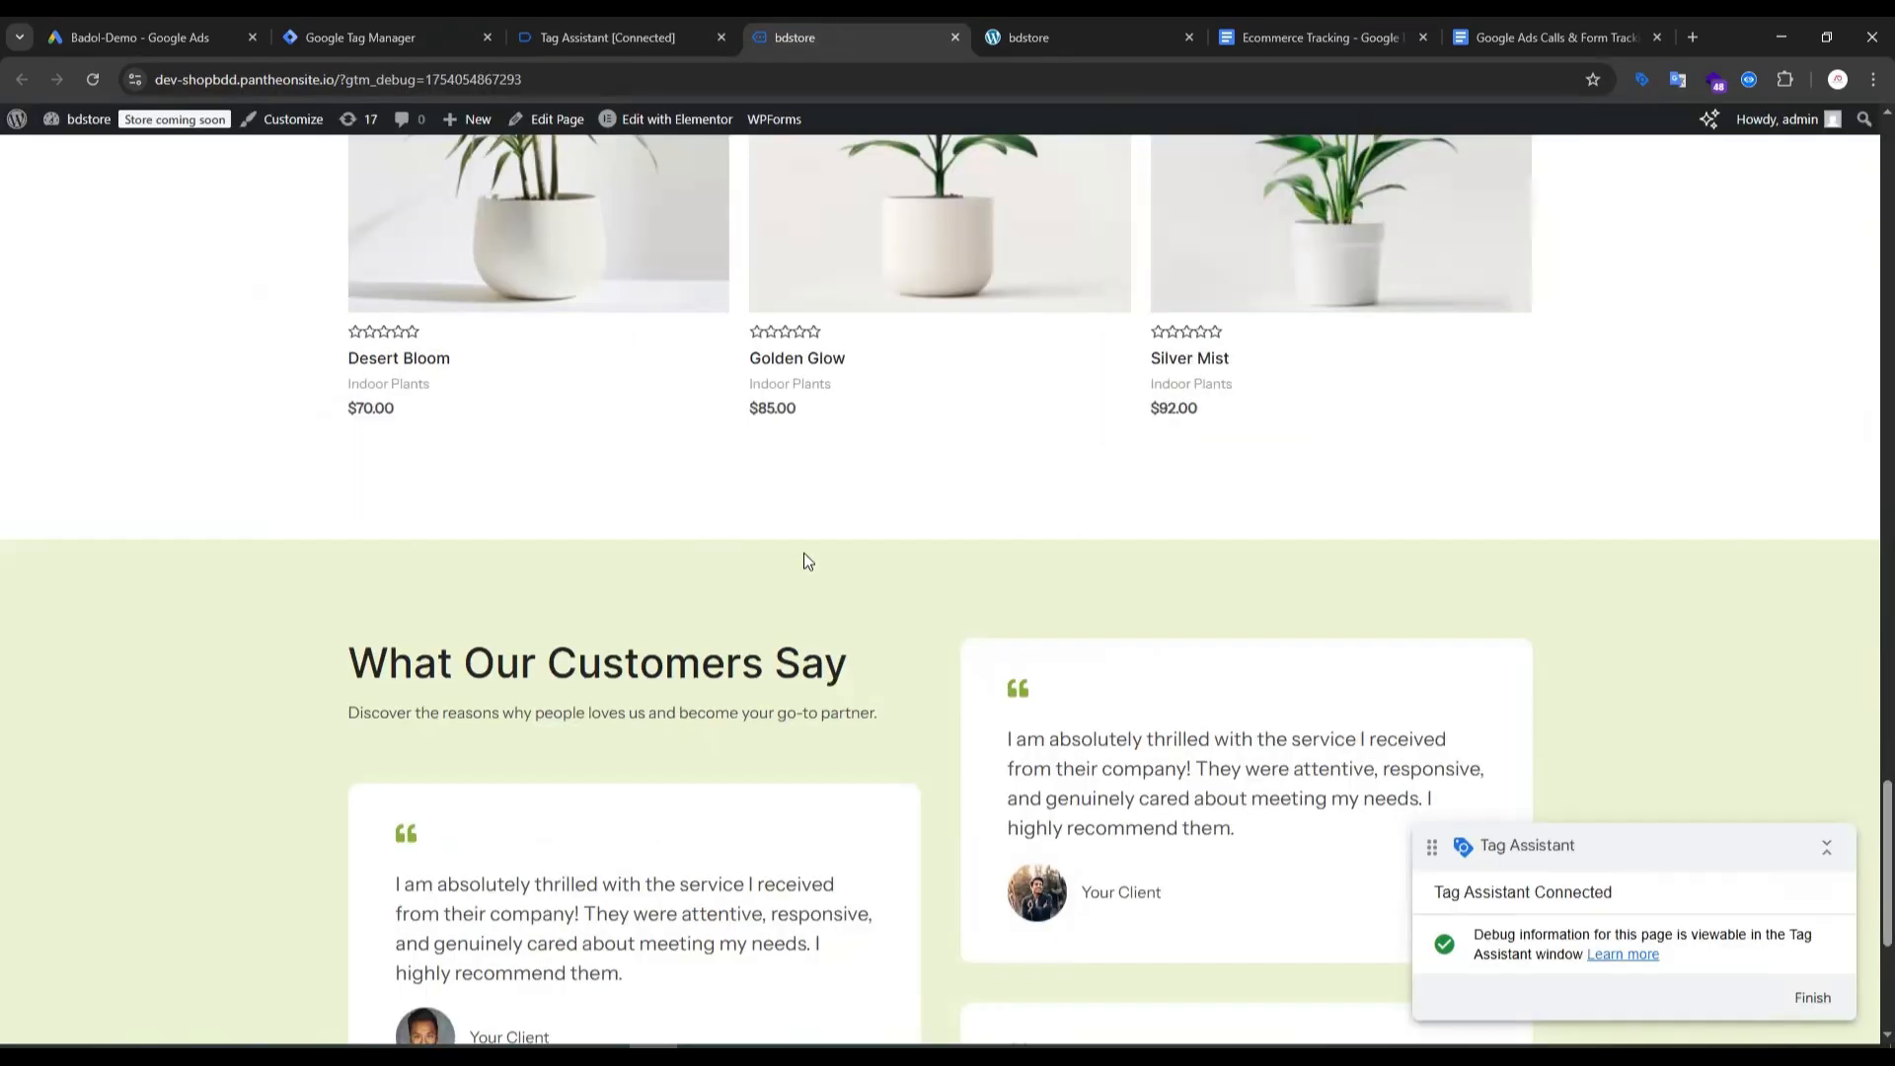
pyautogui.click(818, 365)
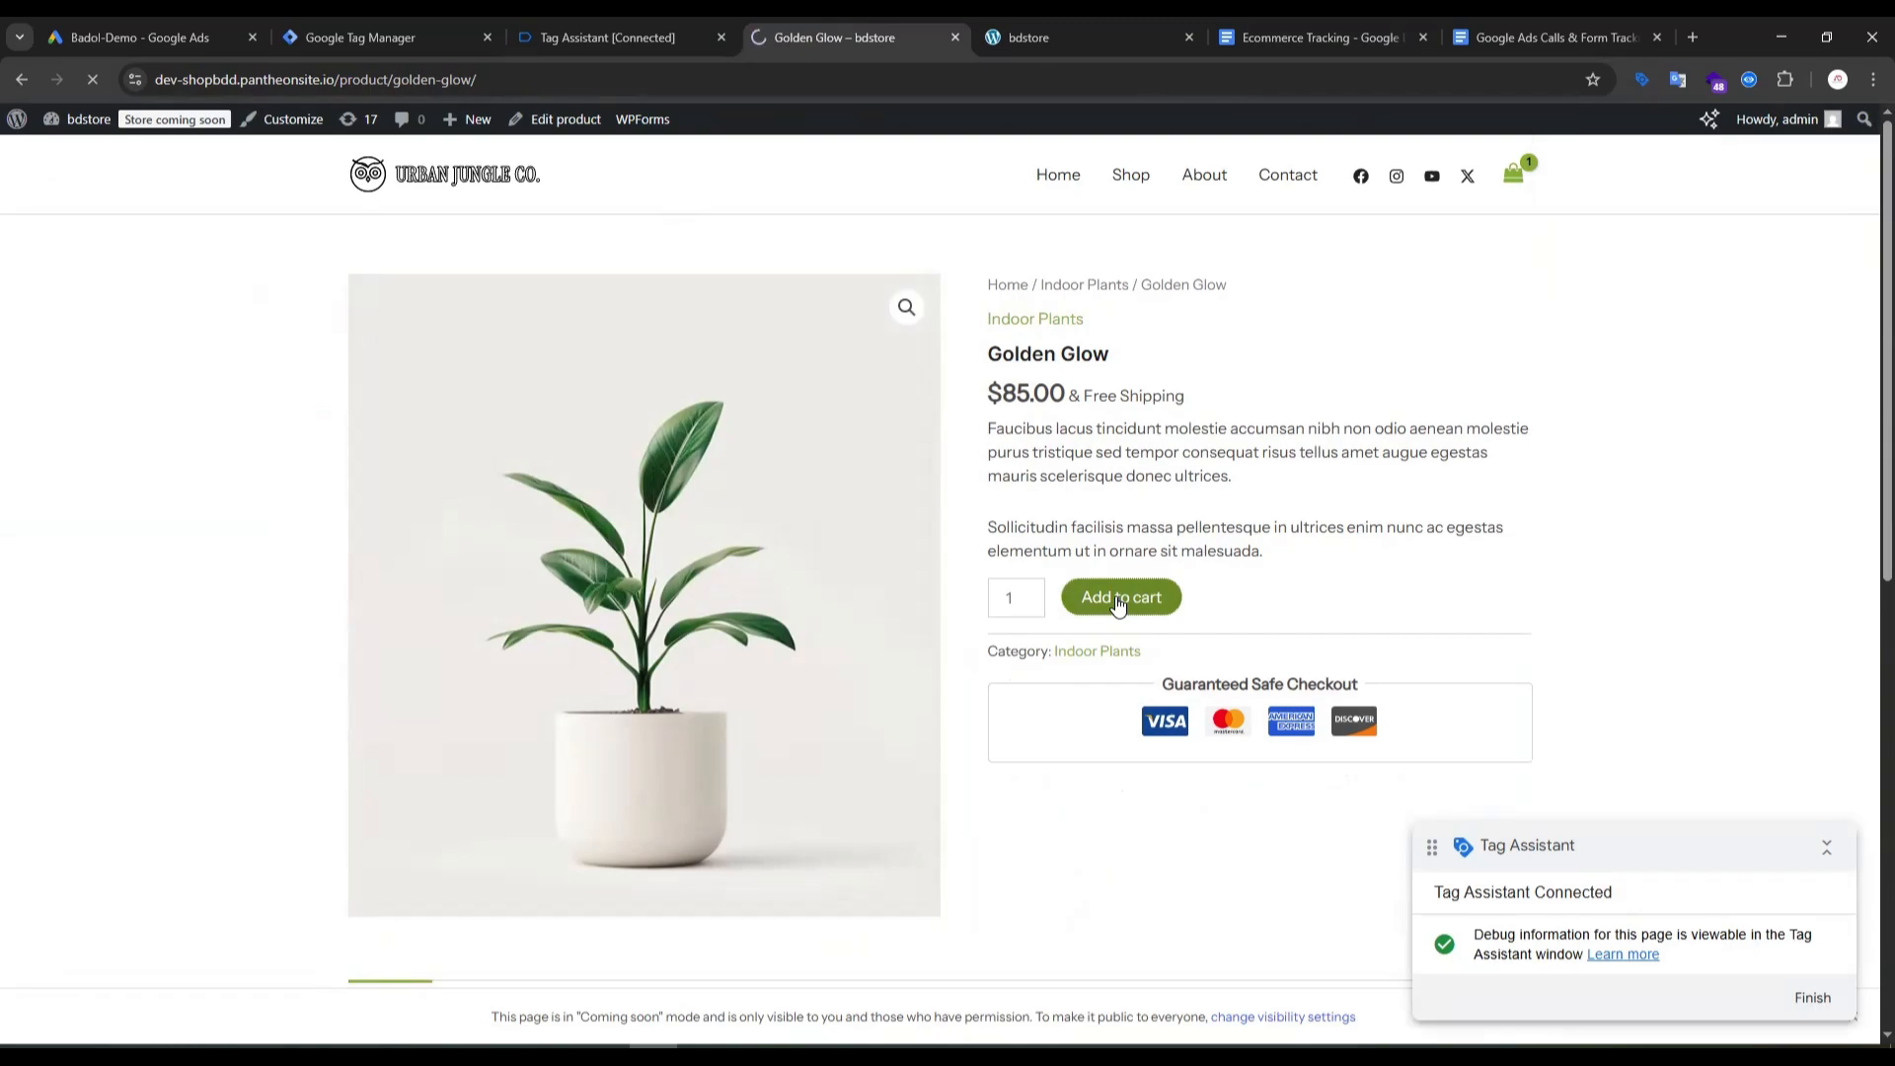
# Step: Inspect the add_to_cart event in Tag Assistant, examining its API call and the customer and product values in its data layer
pyautogui.click(596, 29)
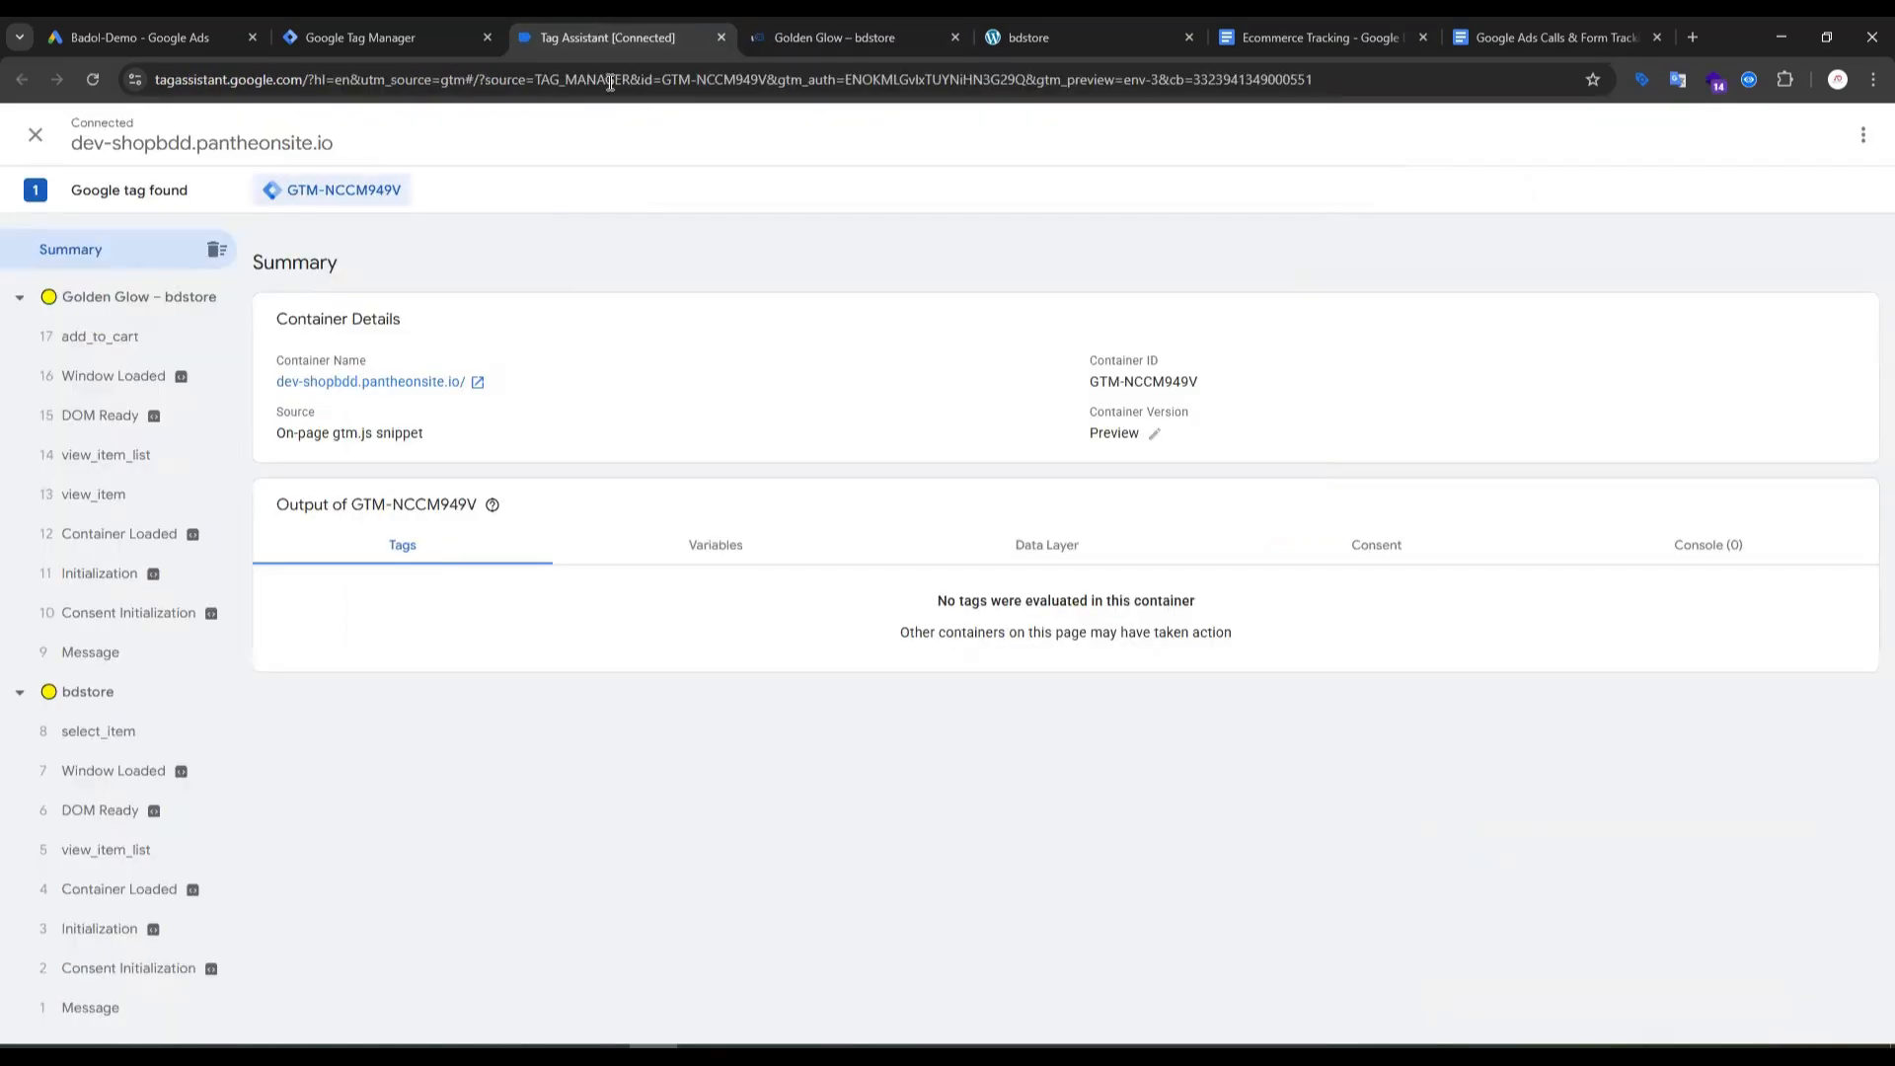
pyautogui.click(100, 340)
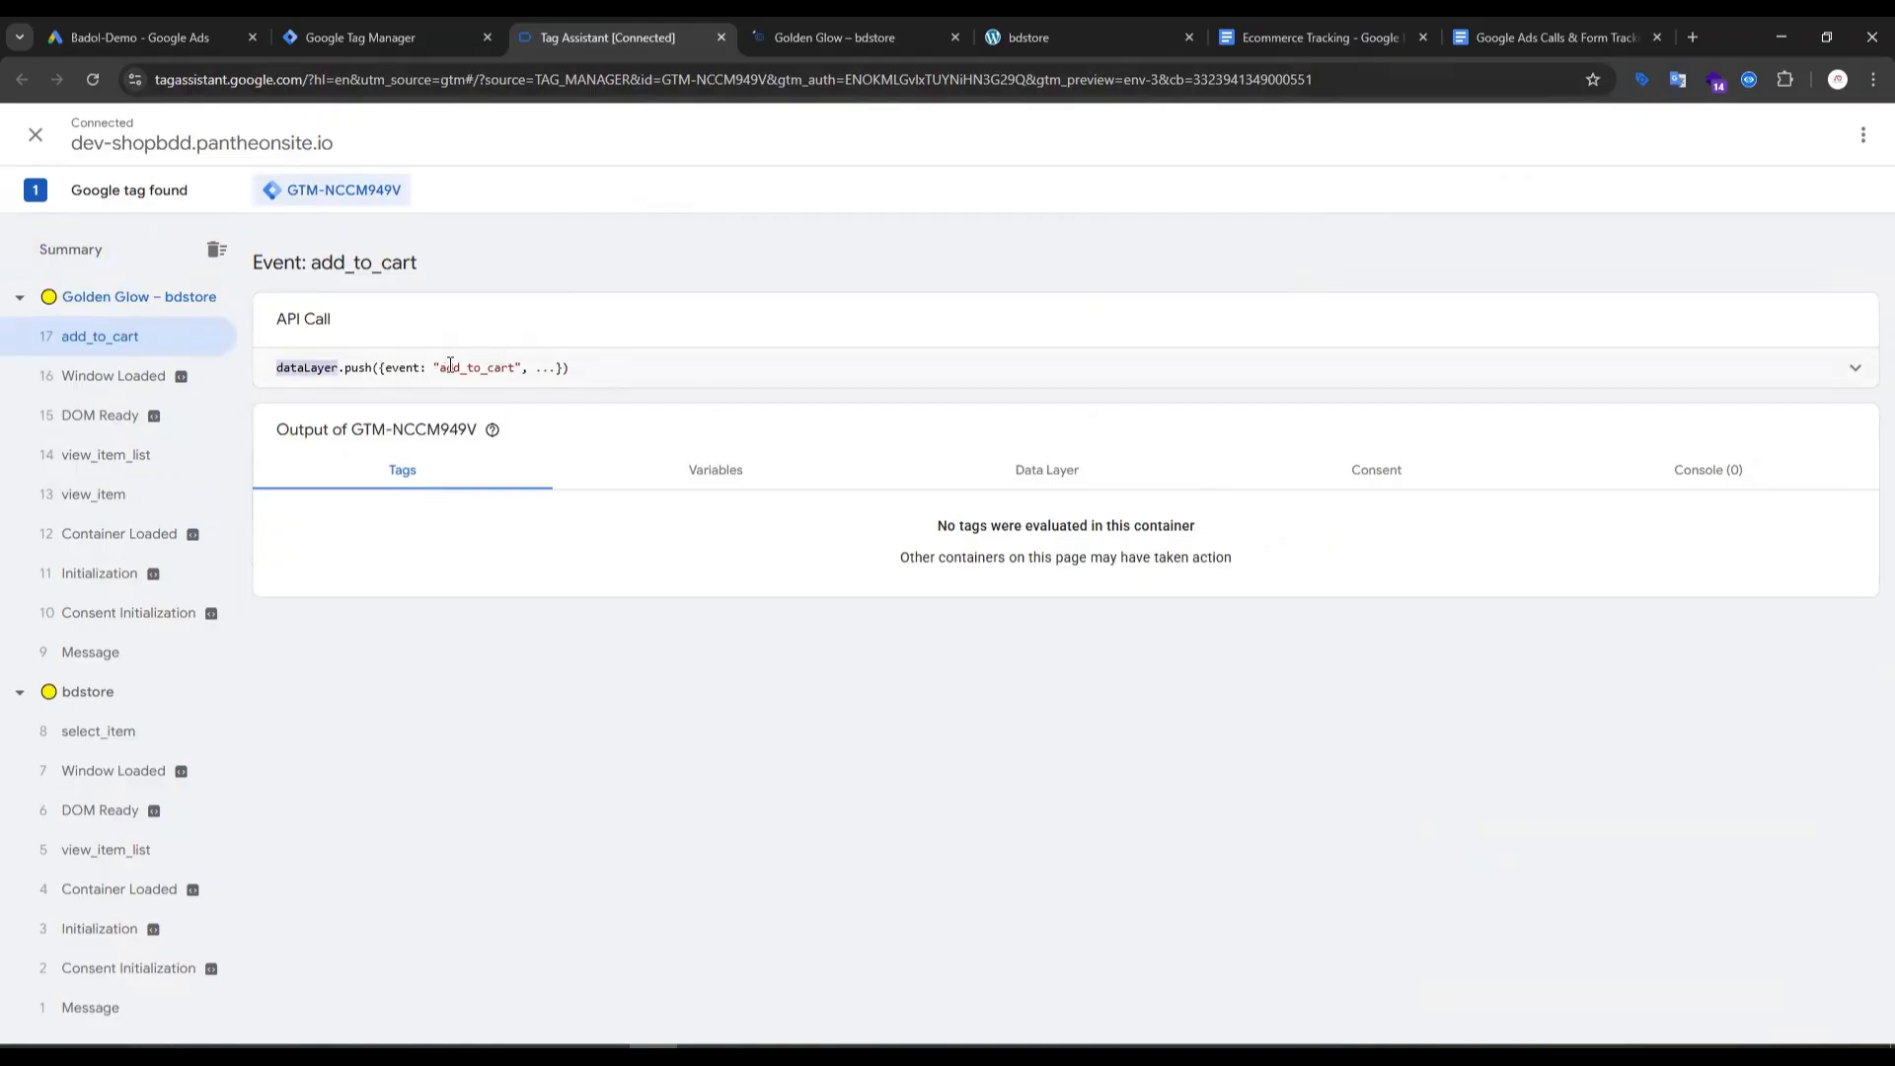
pyautogui.click(1821, 375)
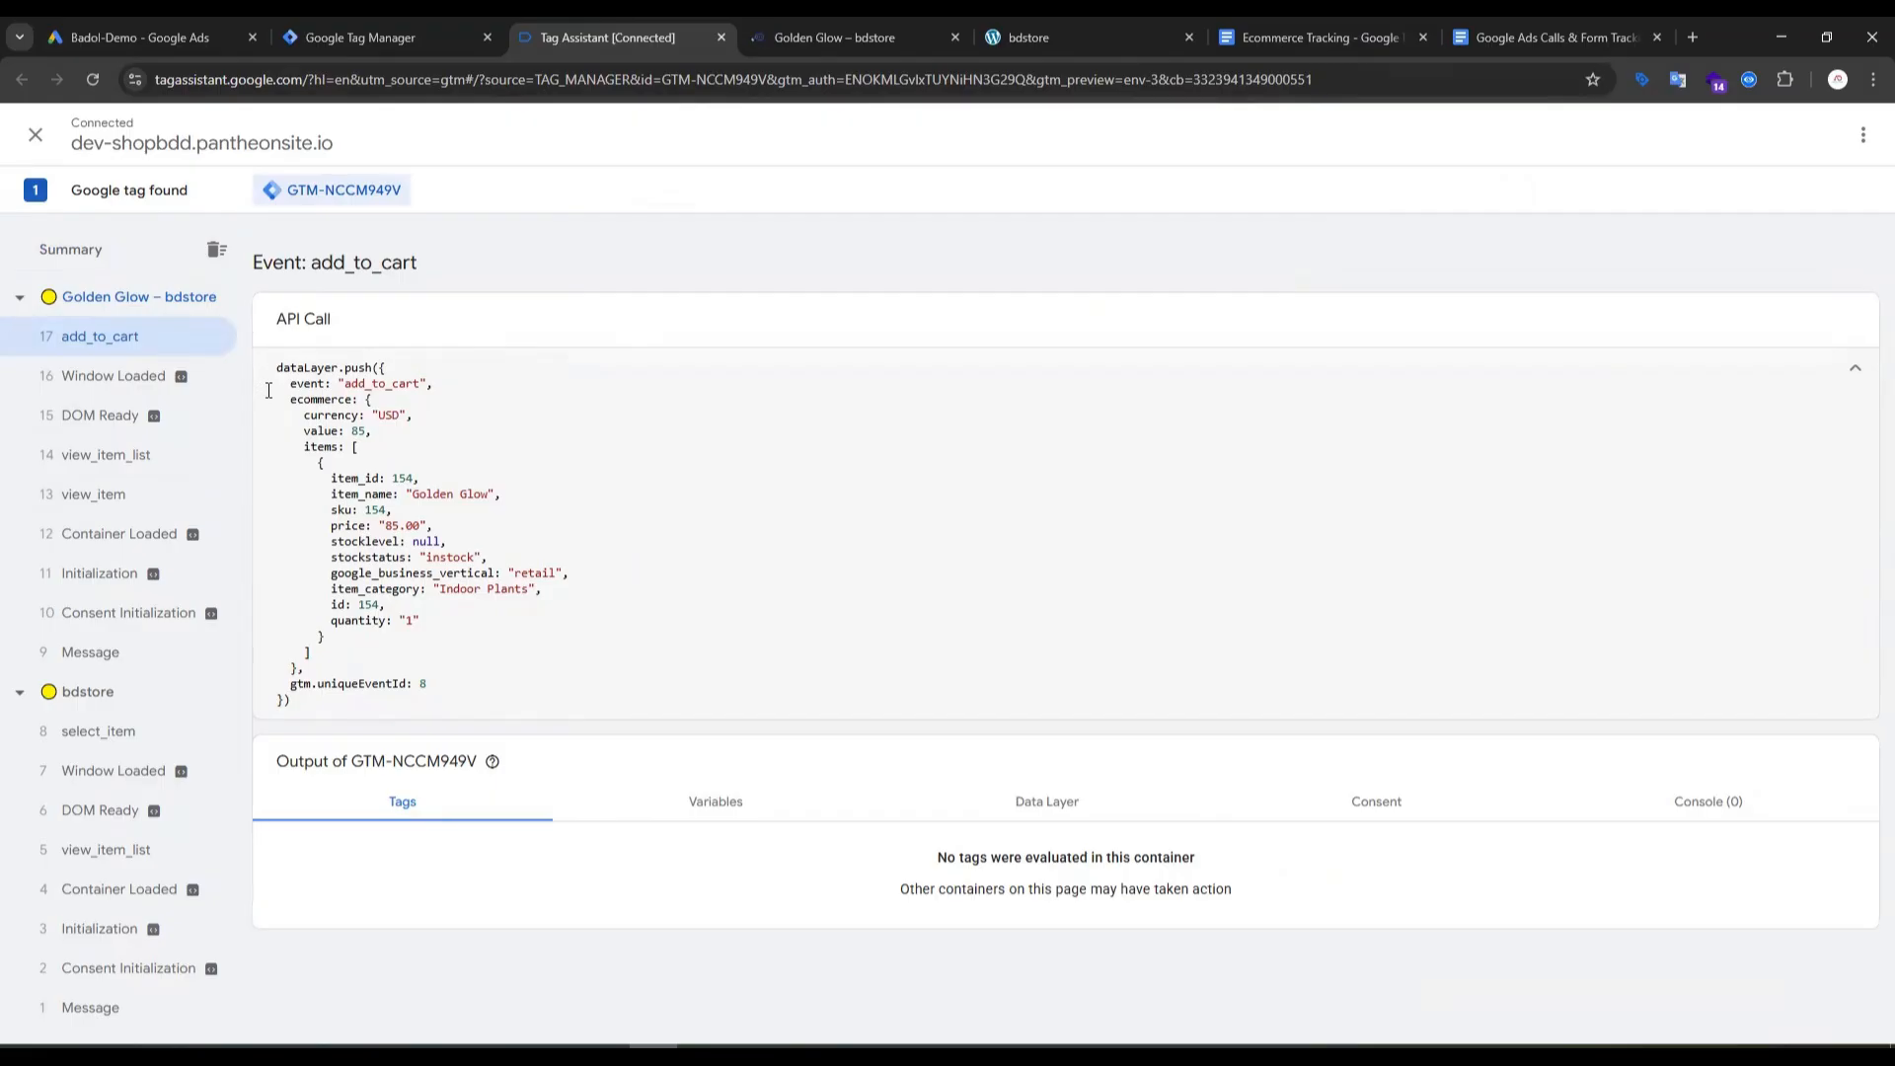
pyautogui.moveTo(262, 385); pyautogui.dragTo(520, 636)
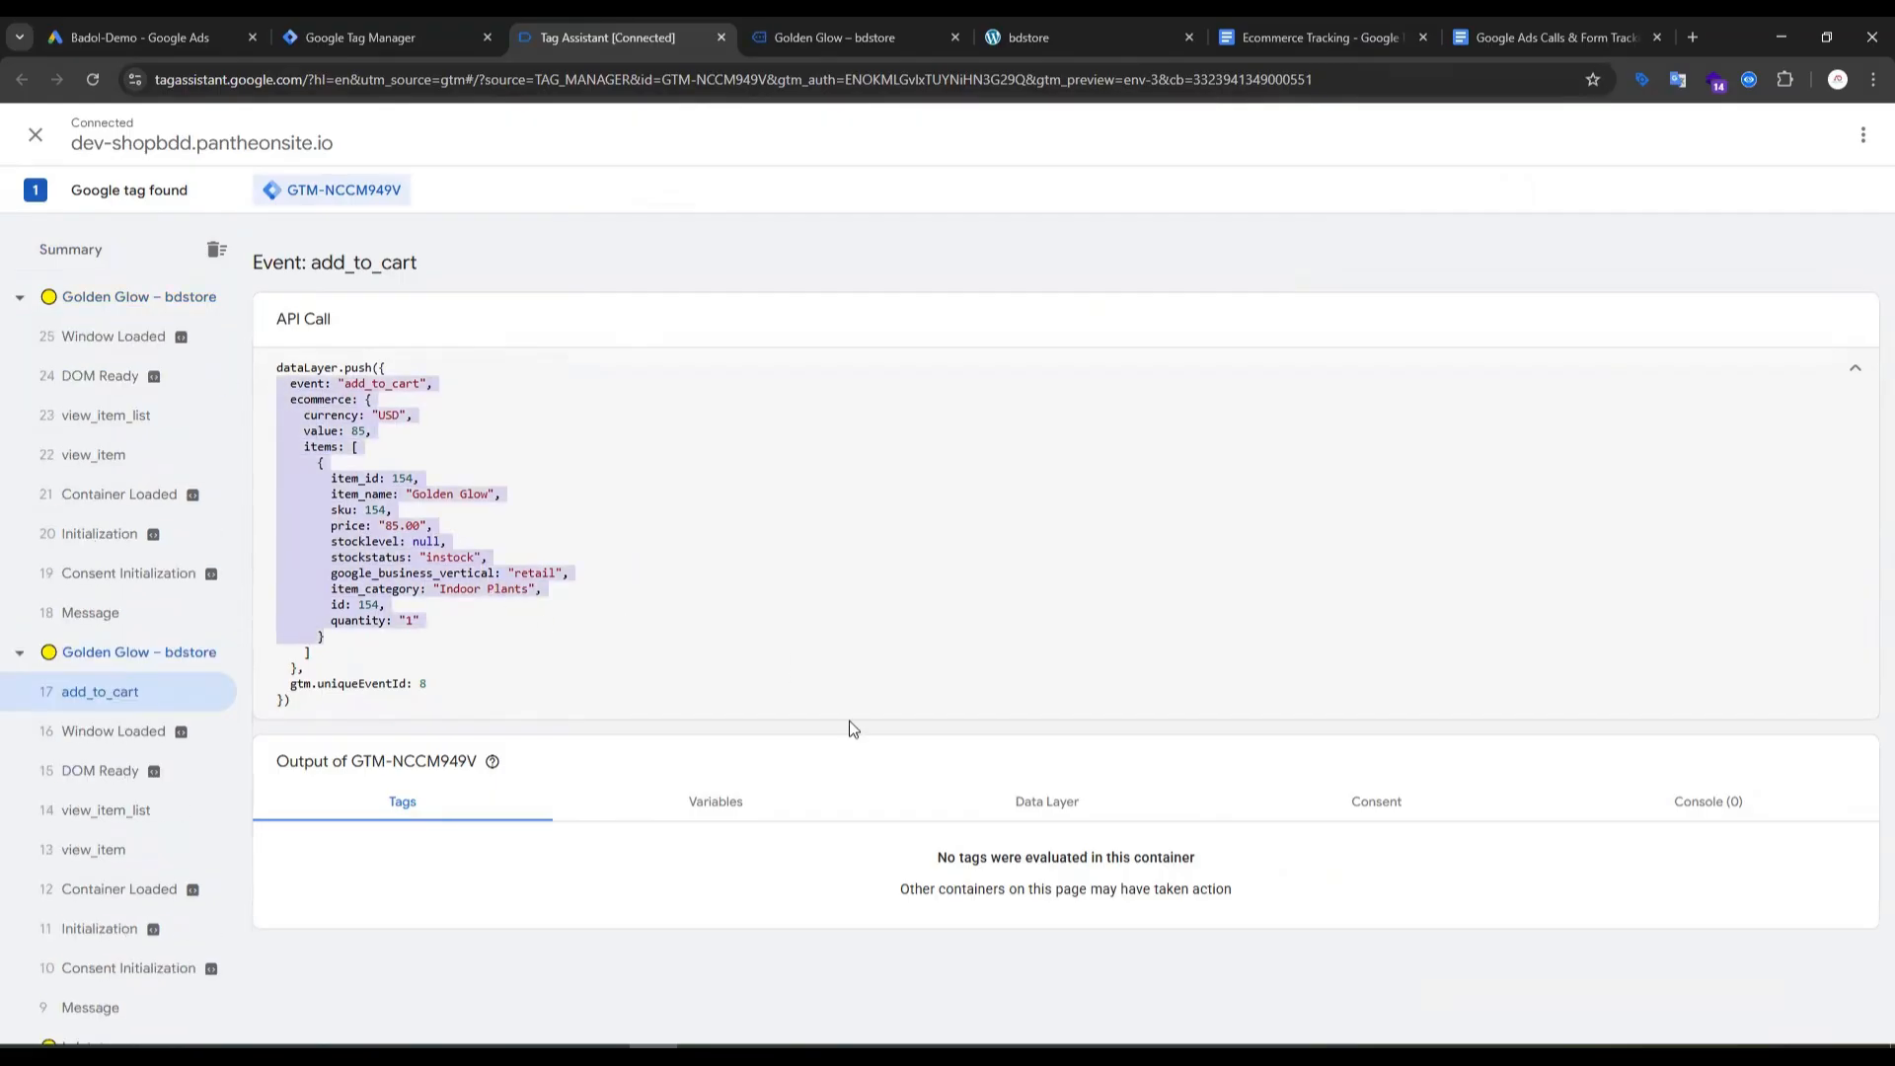
pyautogui.click(1062, 797)
pyautogui.scroll(-5, 1062, 580)
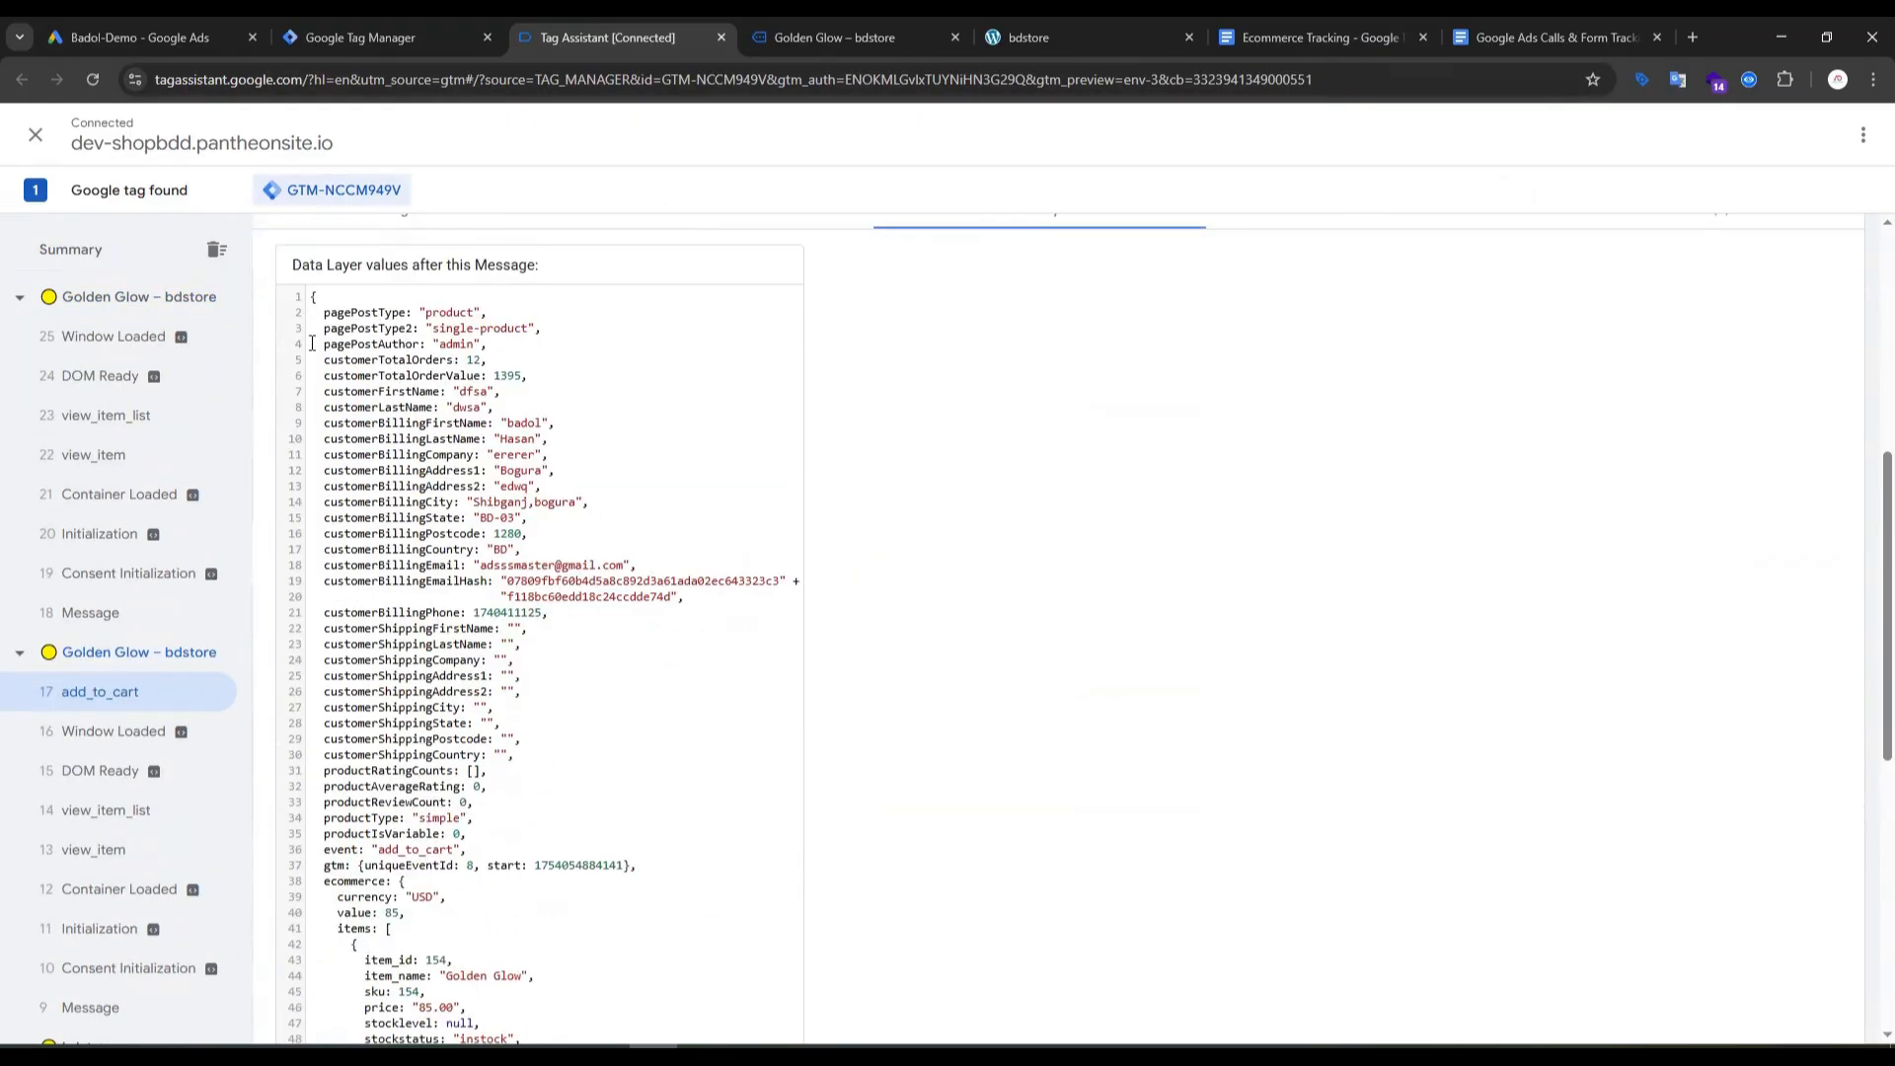
pyautogui.moveTo(318, 312); pyautogui.dragTo(690, 833)
pyautogui.scroll(15, 691, 819)
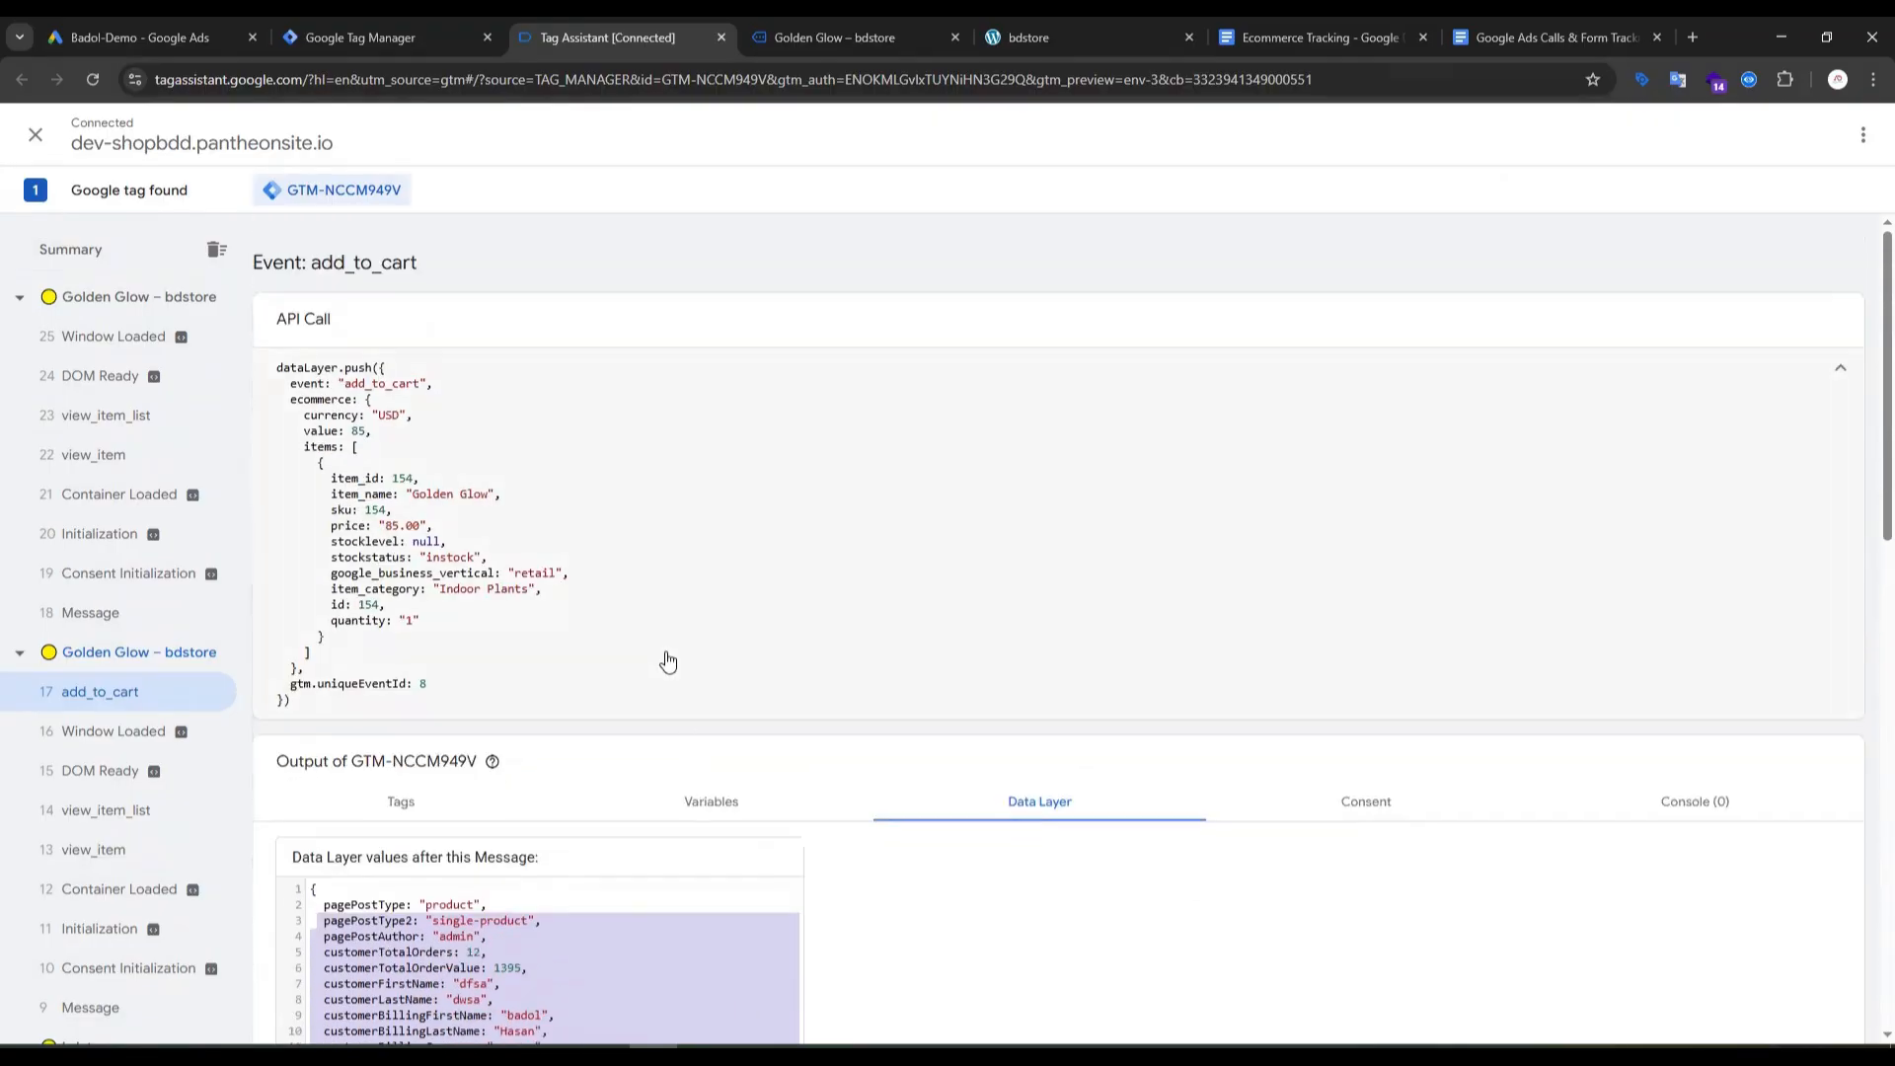
pyautogui.click(689, 634)
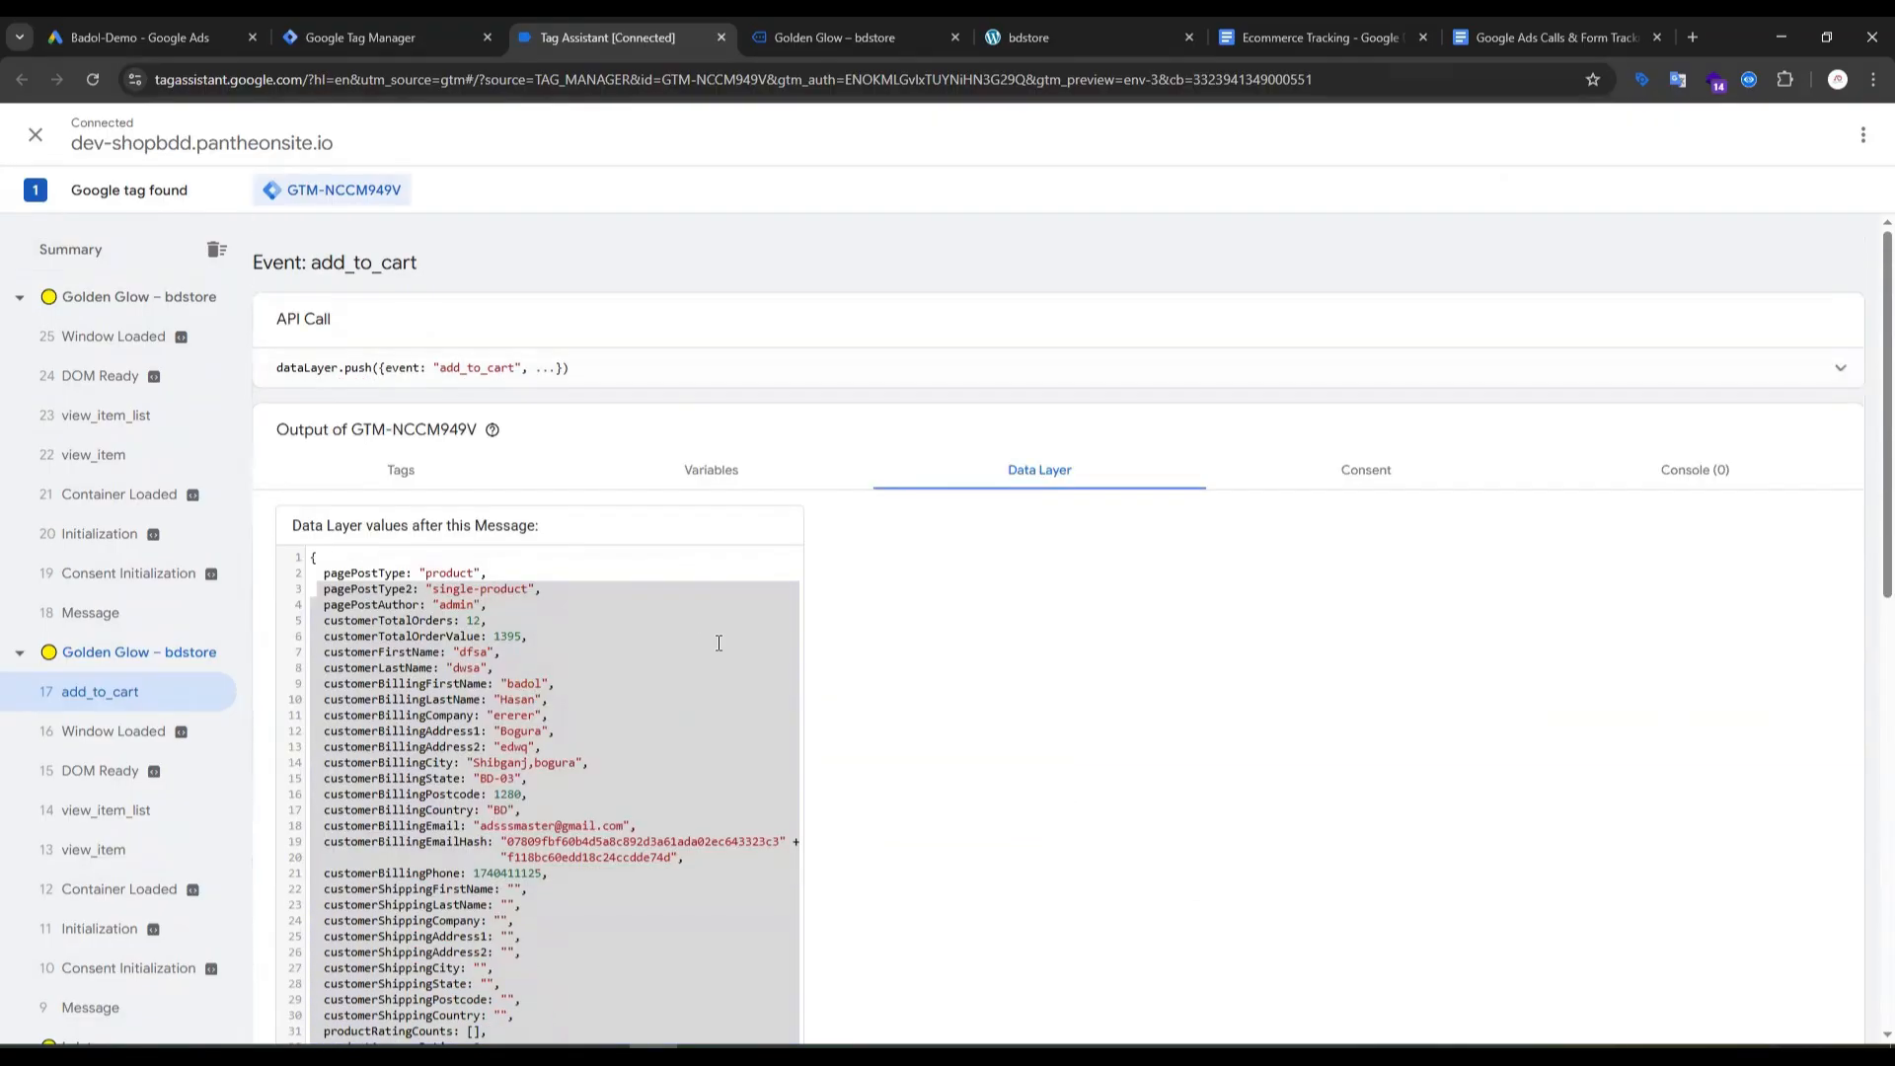
# Step: Proceed from the shop's cart to checkout, and look for the begin_checkout event in Tag Assistant
pyautogui.click(835, 40)
pyautogui.click(1427, 324)
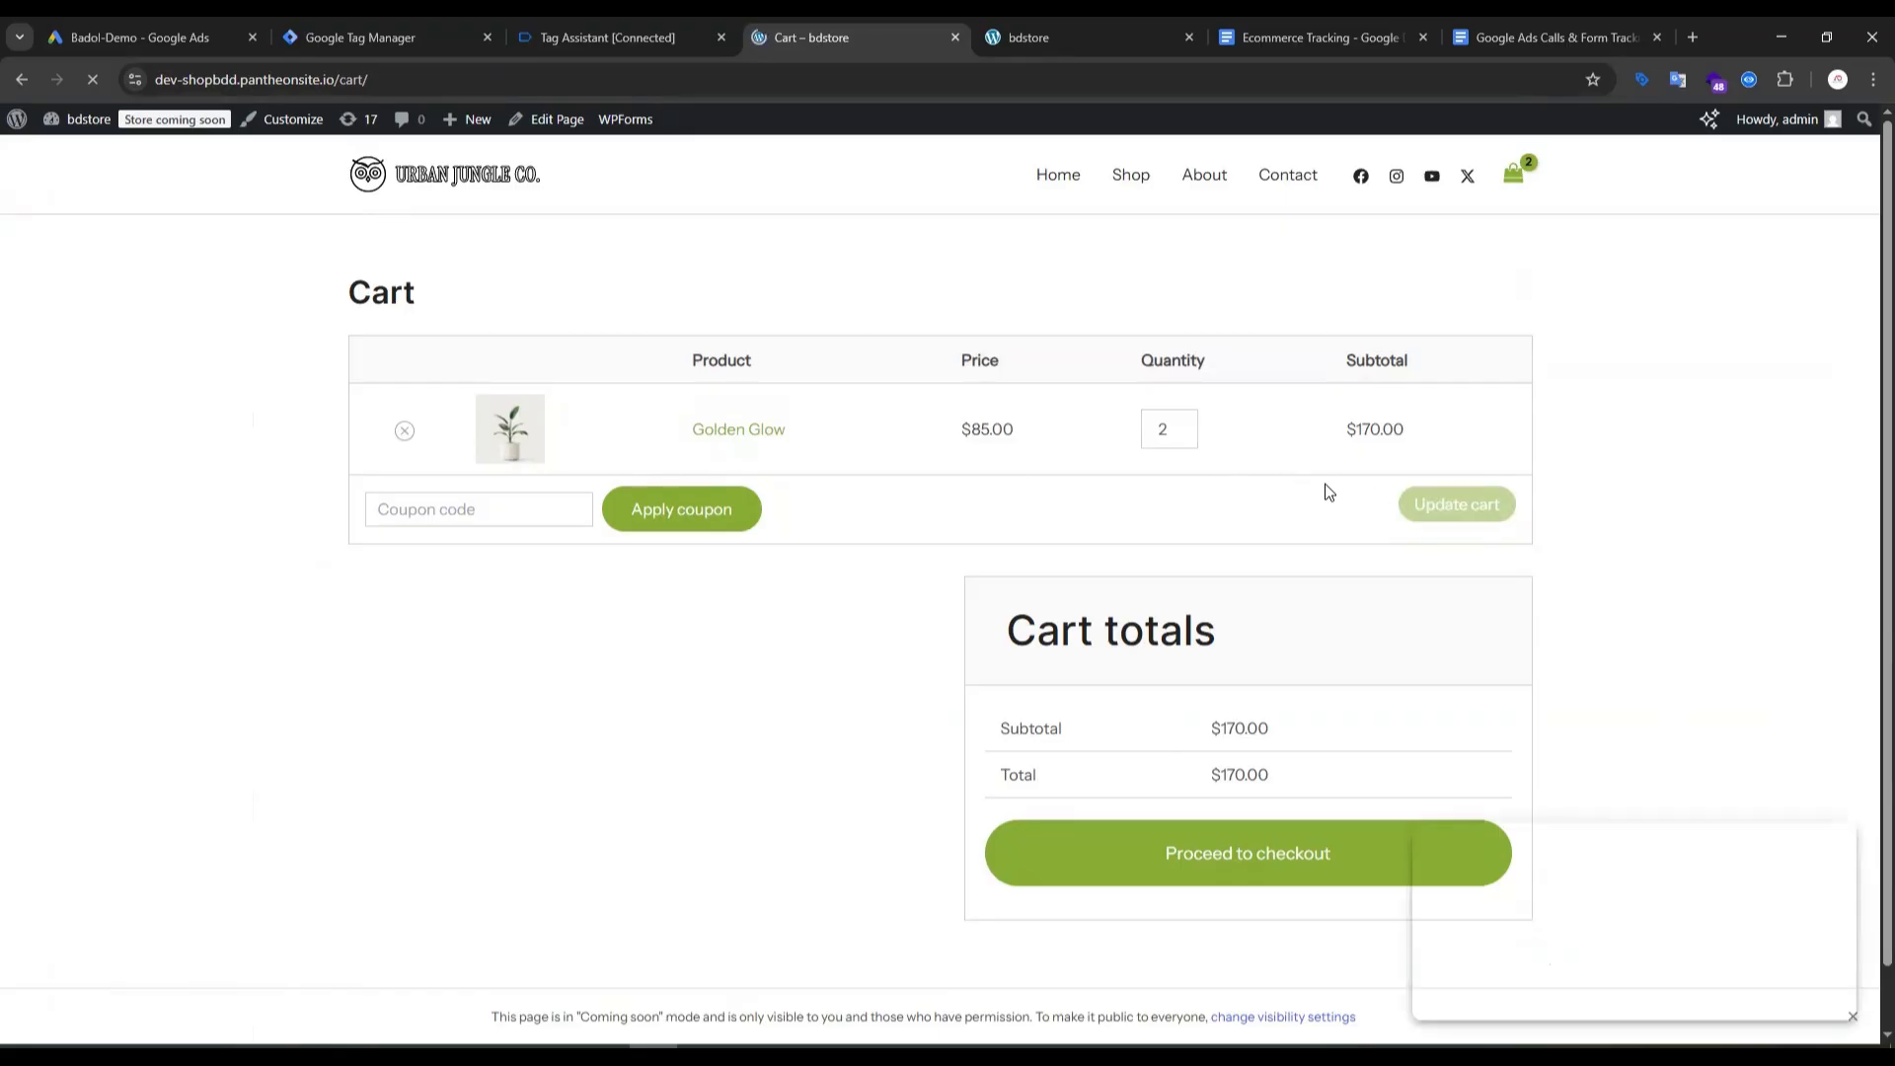
pyautogui.scroll(-1, 1201, 786)
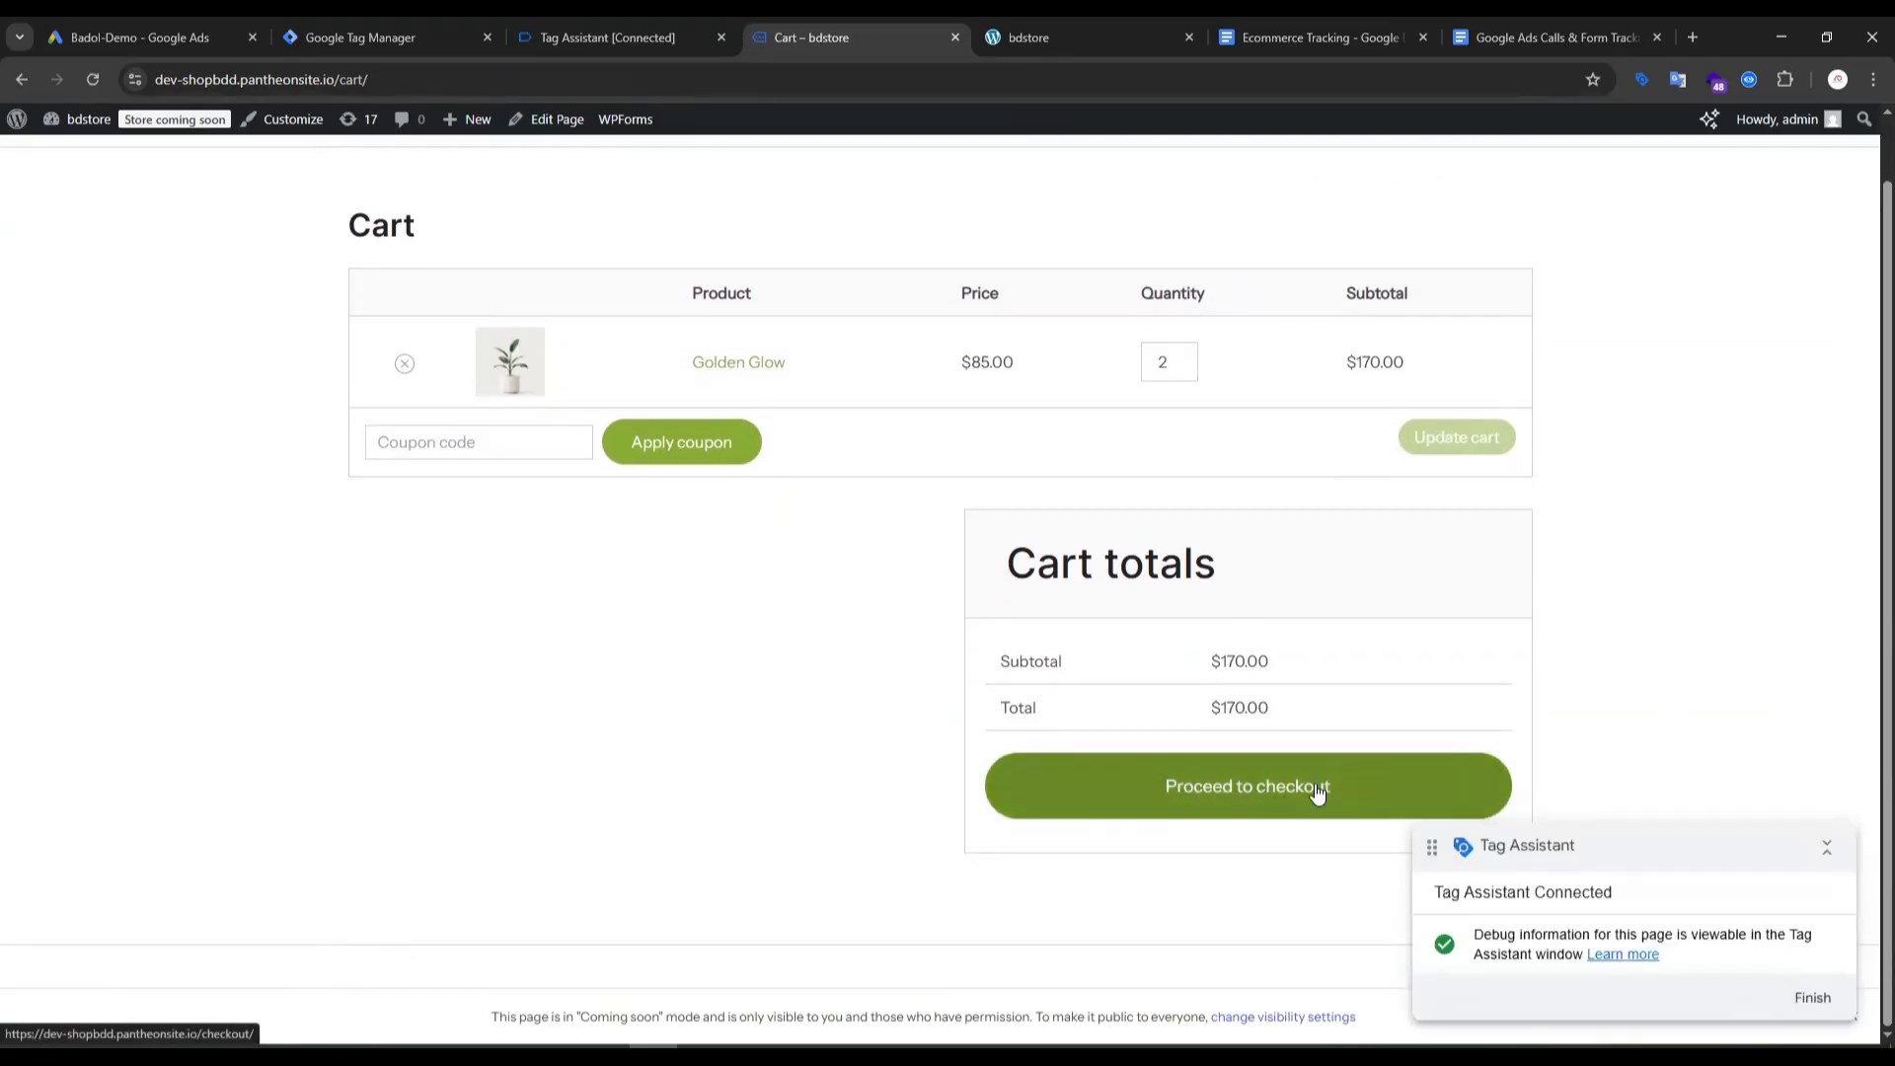
pyautogui.click(1827, 846)
pyautogui.click(1247, 803)
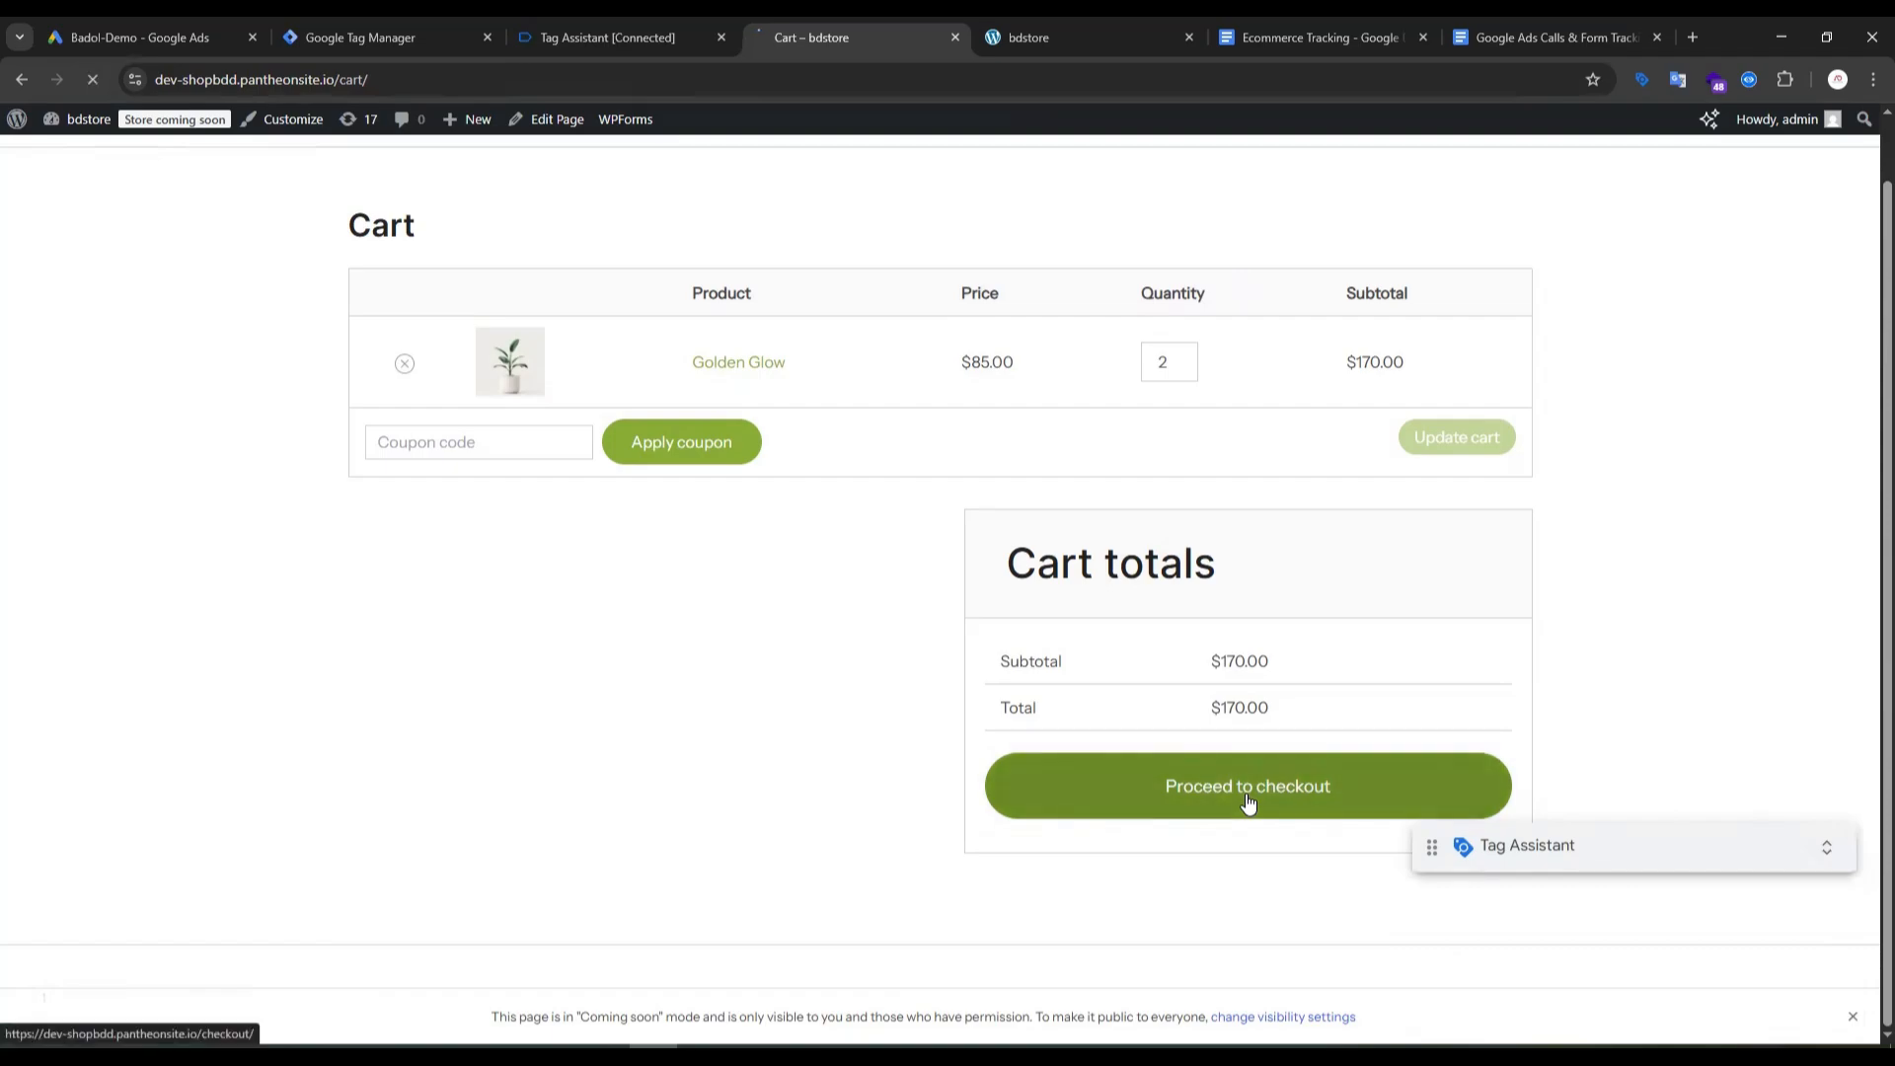
pyautogui.click(599, 37)
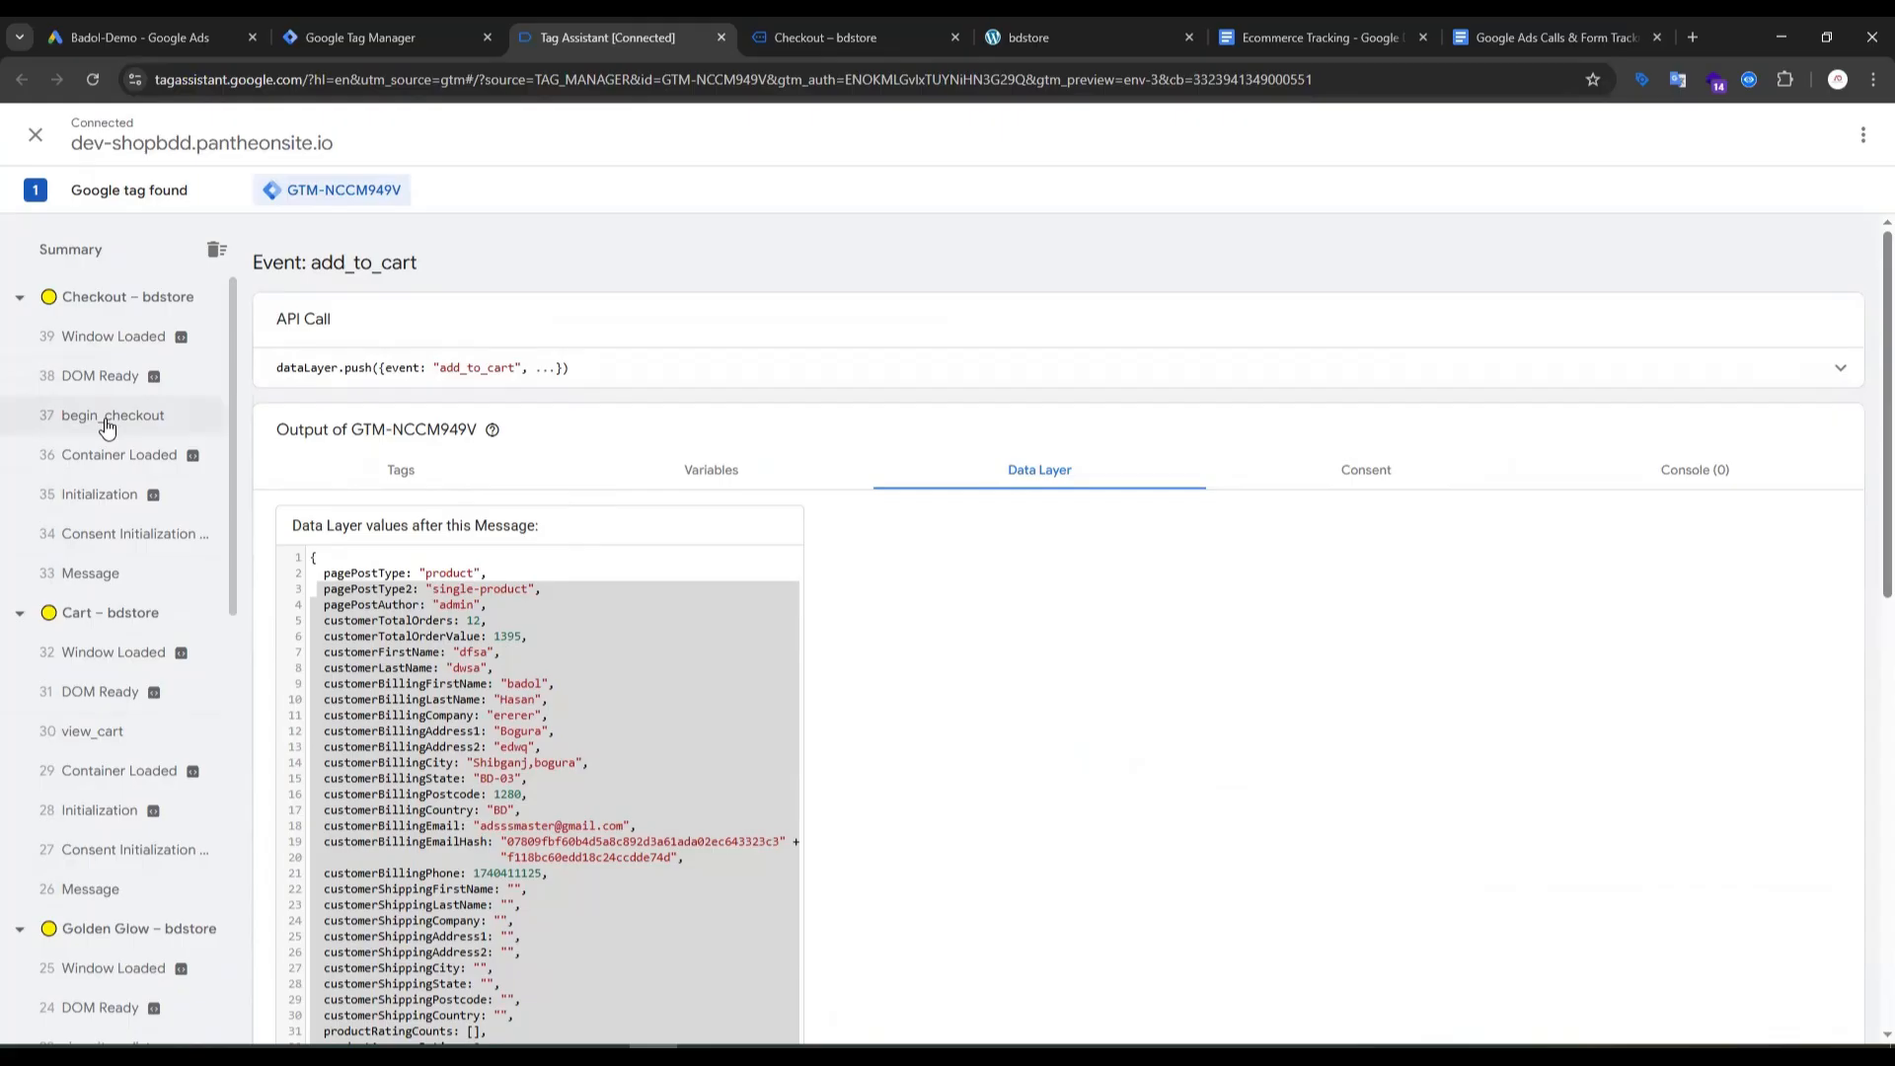
# Step: Review the prefilled billing details on the shop's checkout page and place the order with cash on delivery
pyautogui.click(803, 35)
pyautogui.scroll(-6, 664, 465)
pyautogui.scroll(3, 463, 431)
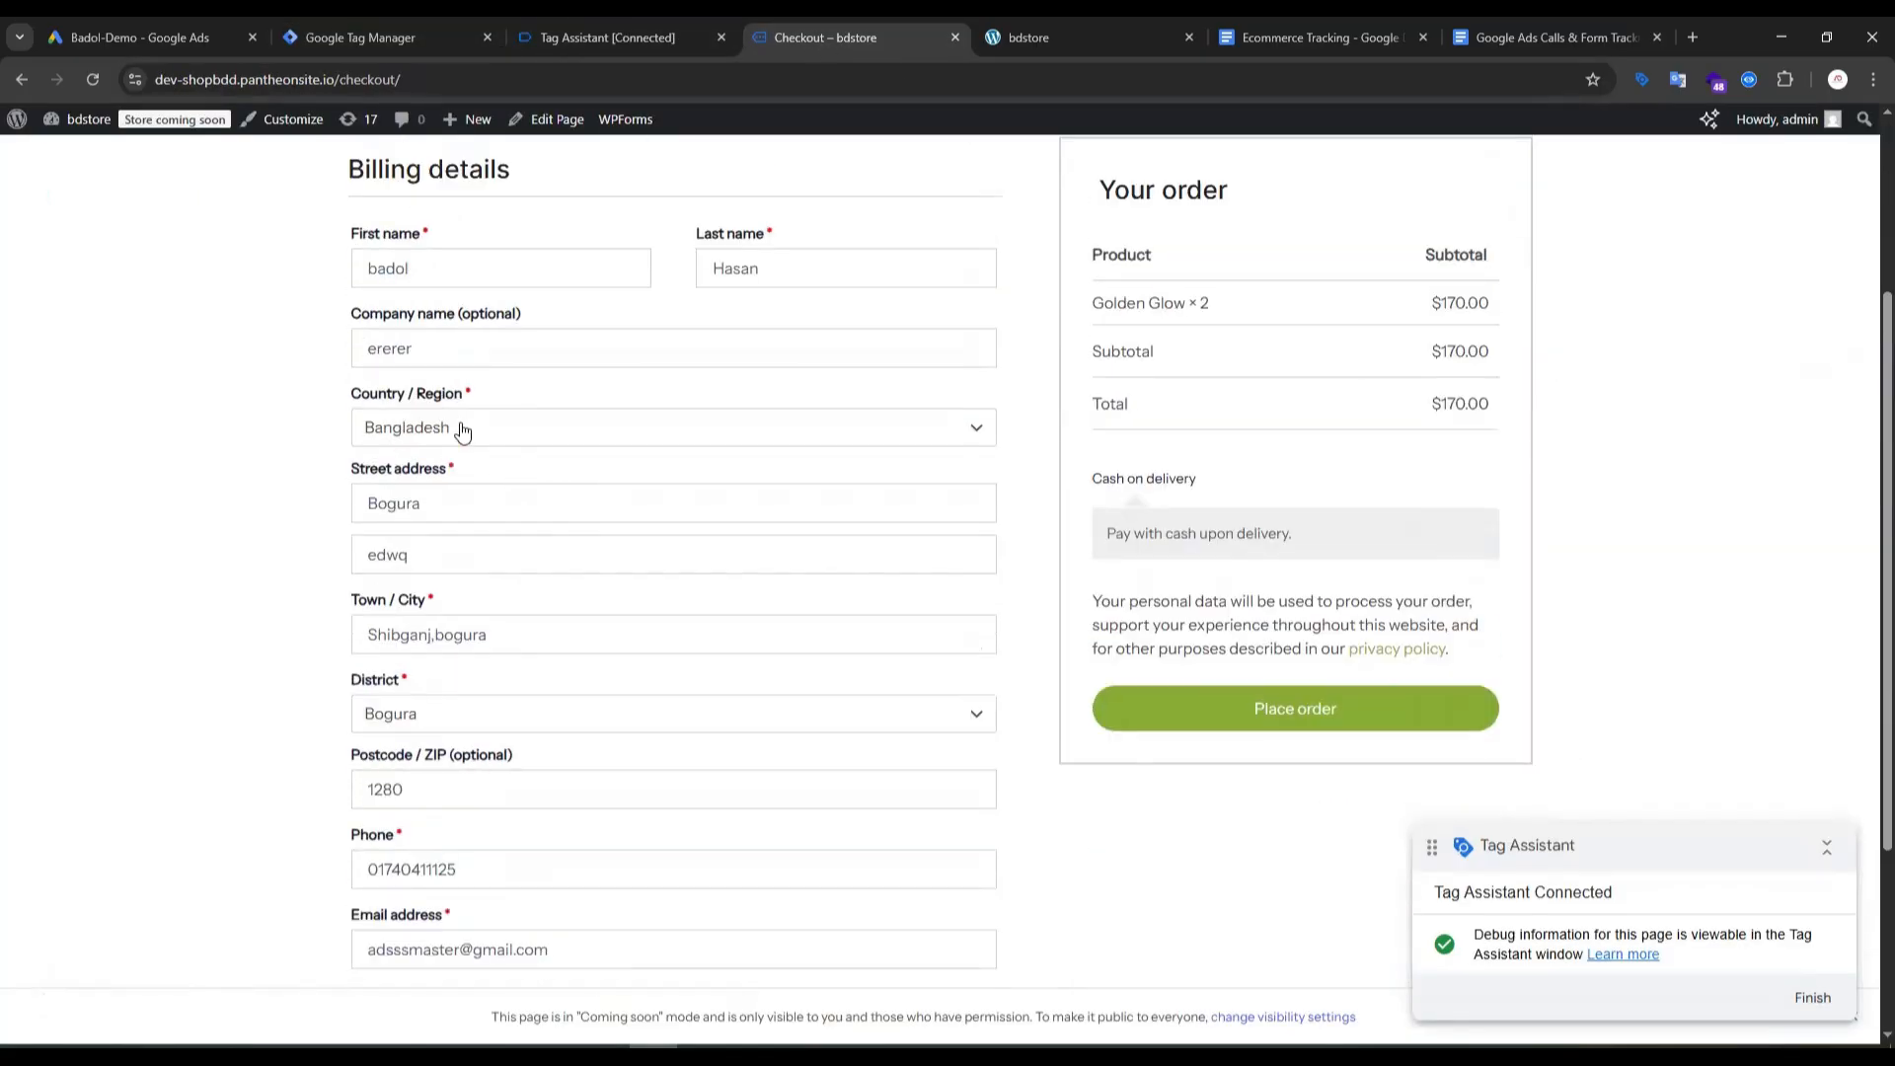
pyautogui.scroll(-3, 538, 523)
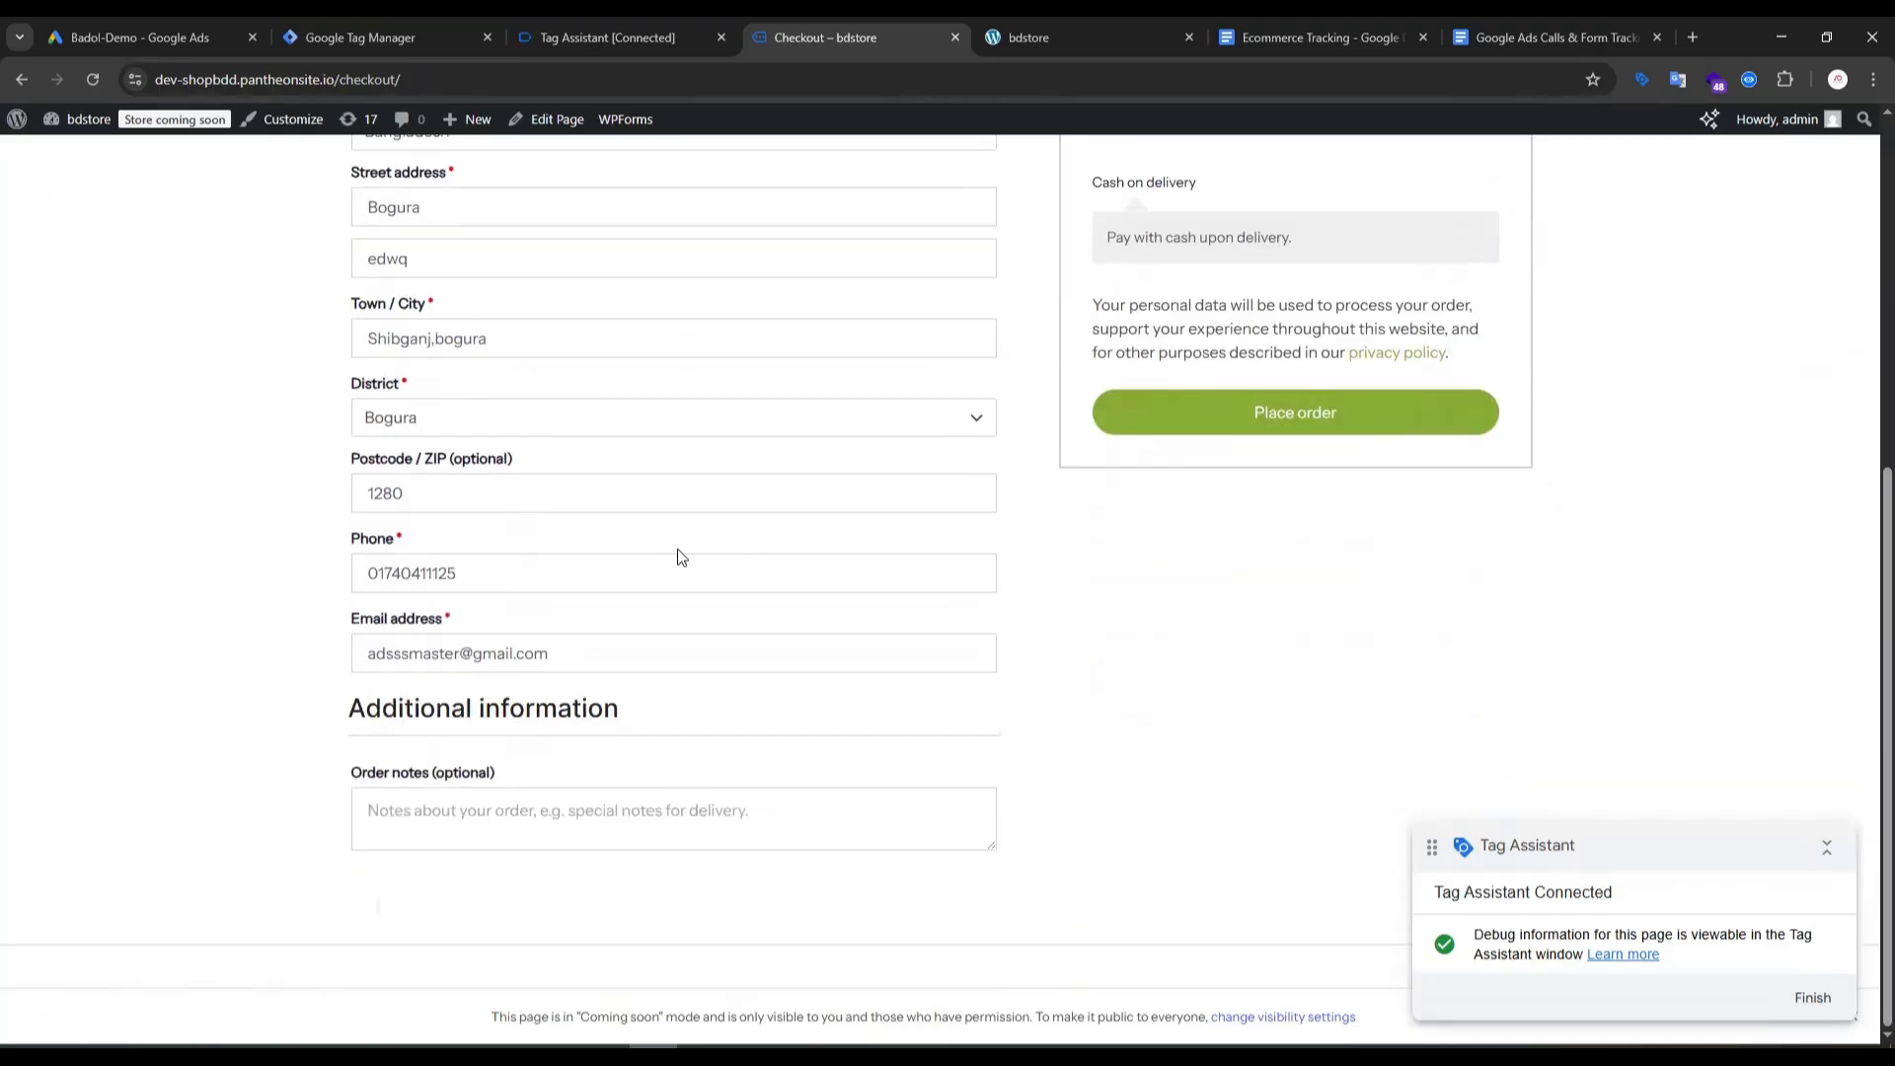
pyautogui.scroll(5, 677, 558)
pyautogui.moveTo(309, 395); pyautogui.dragTo(464, 526)
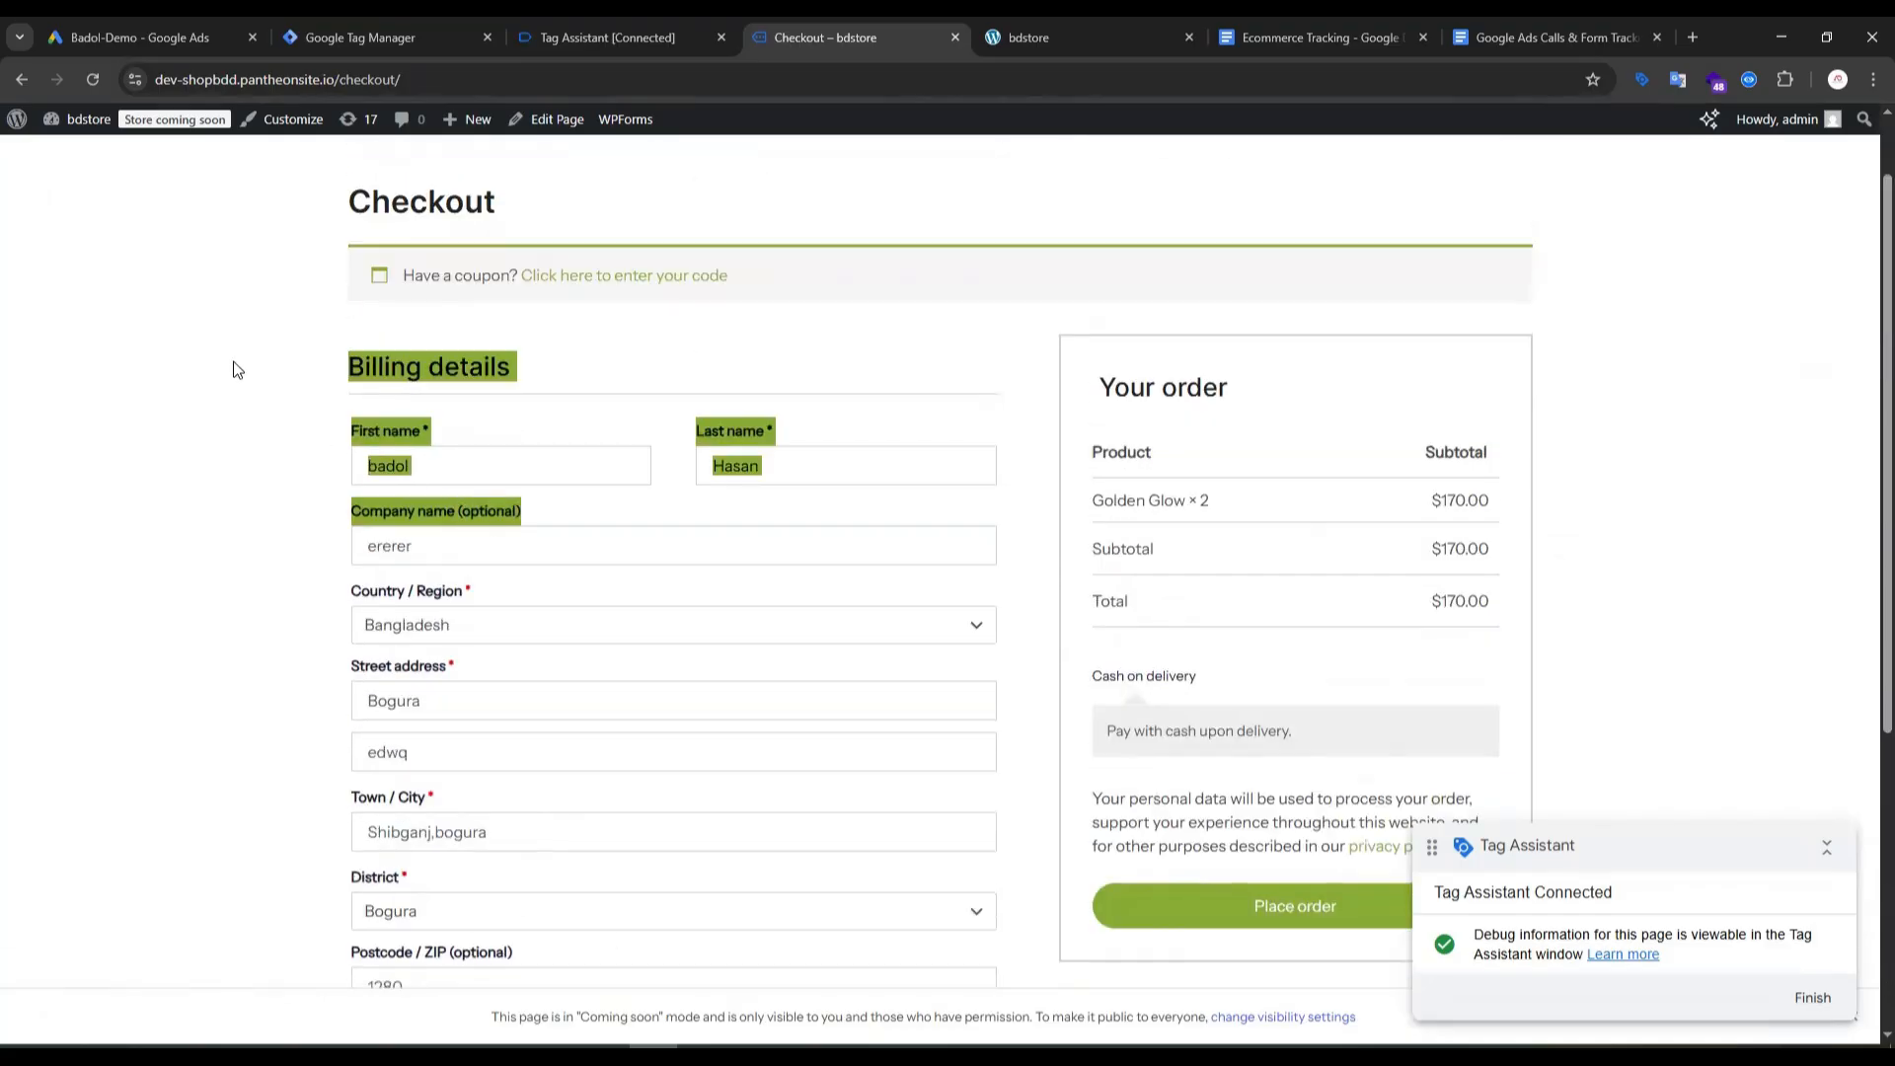
pyautogui.moveTo(322, 353); pyautogui.dragTo(817, 949)
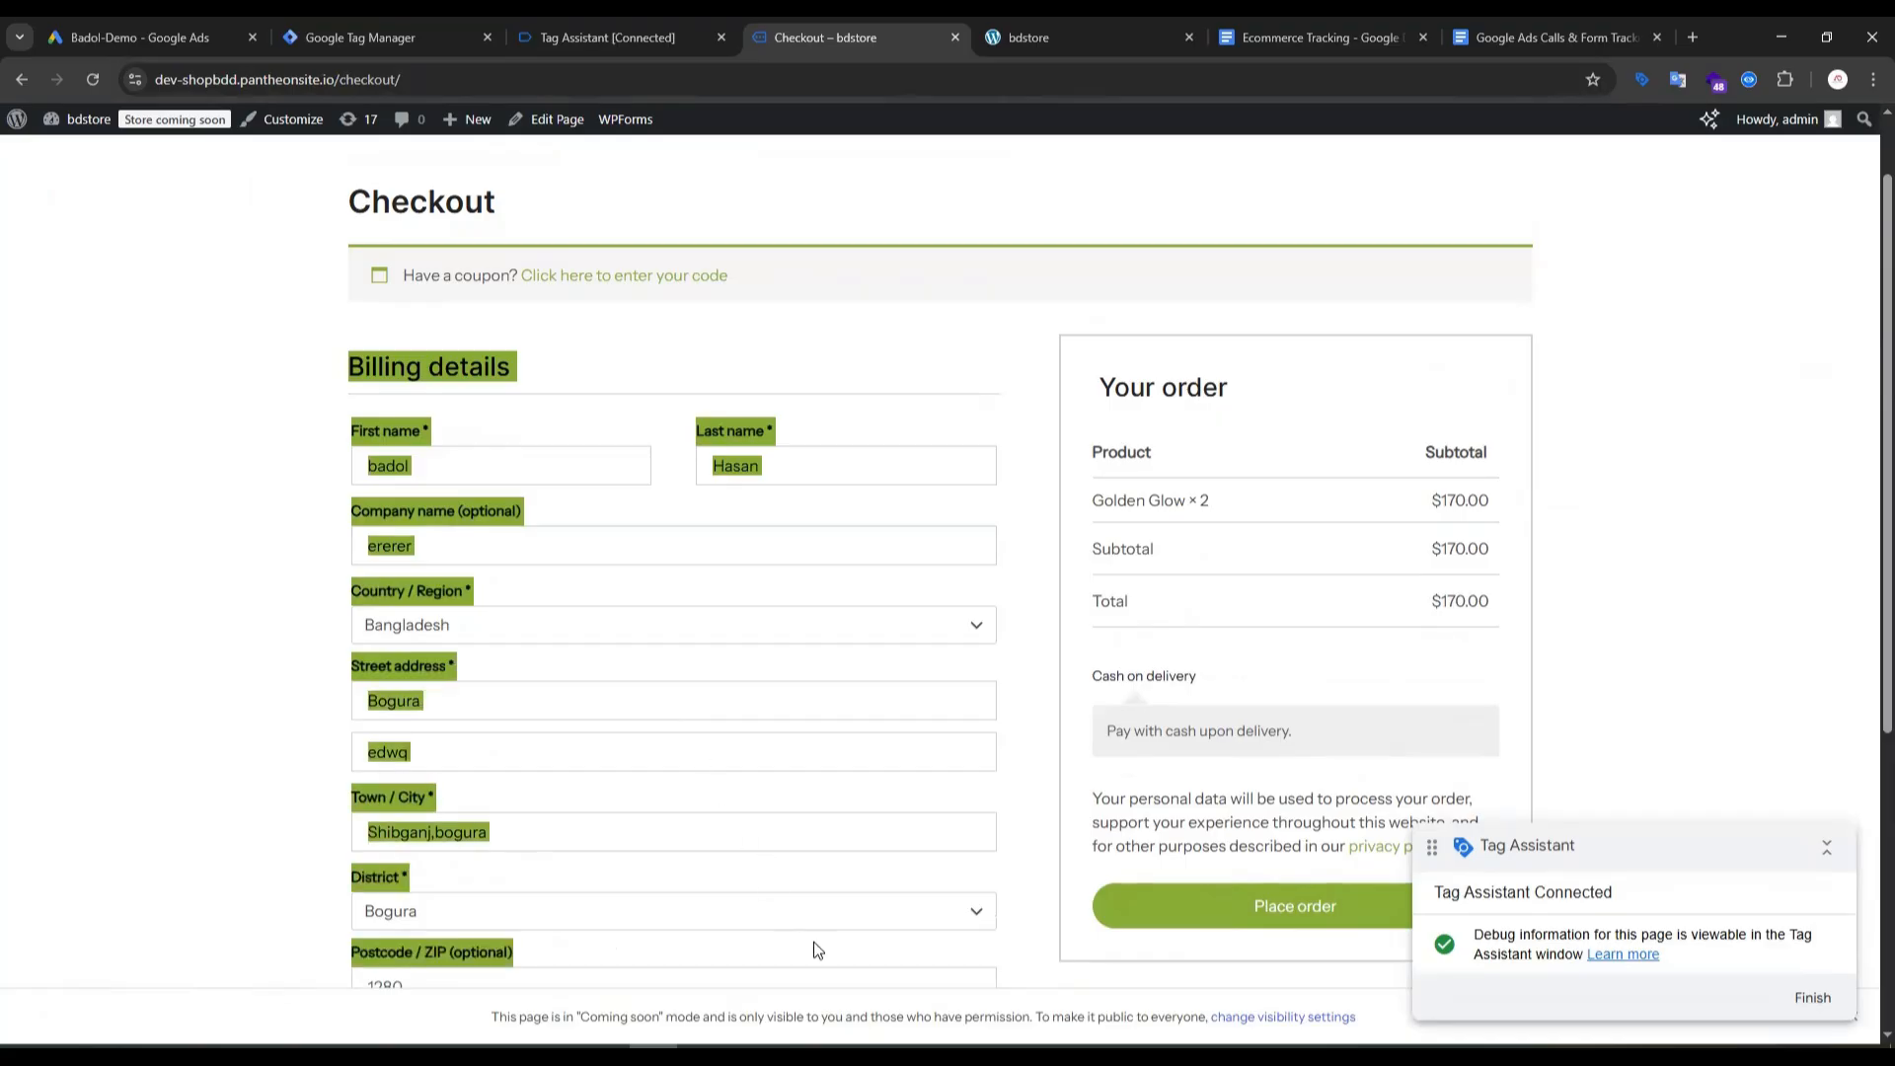
pyautogui.scroll(-3, 195, 560)
pyautogui.click(203, 512)
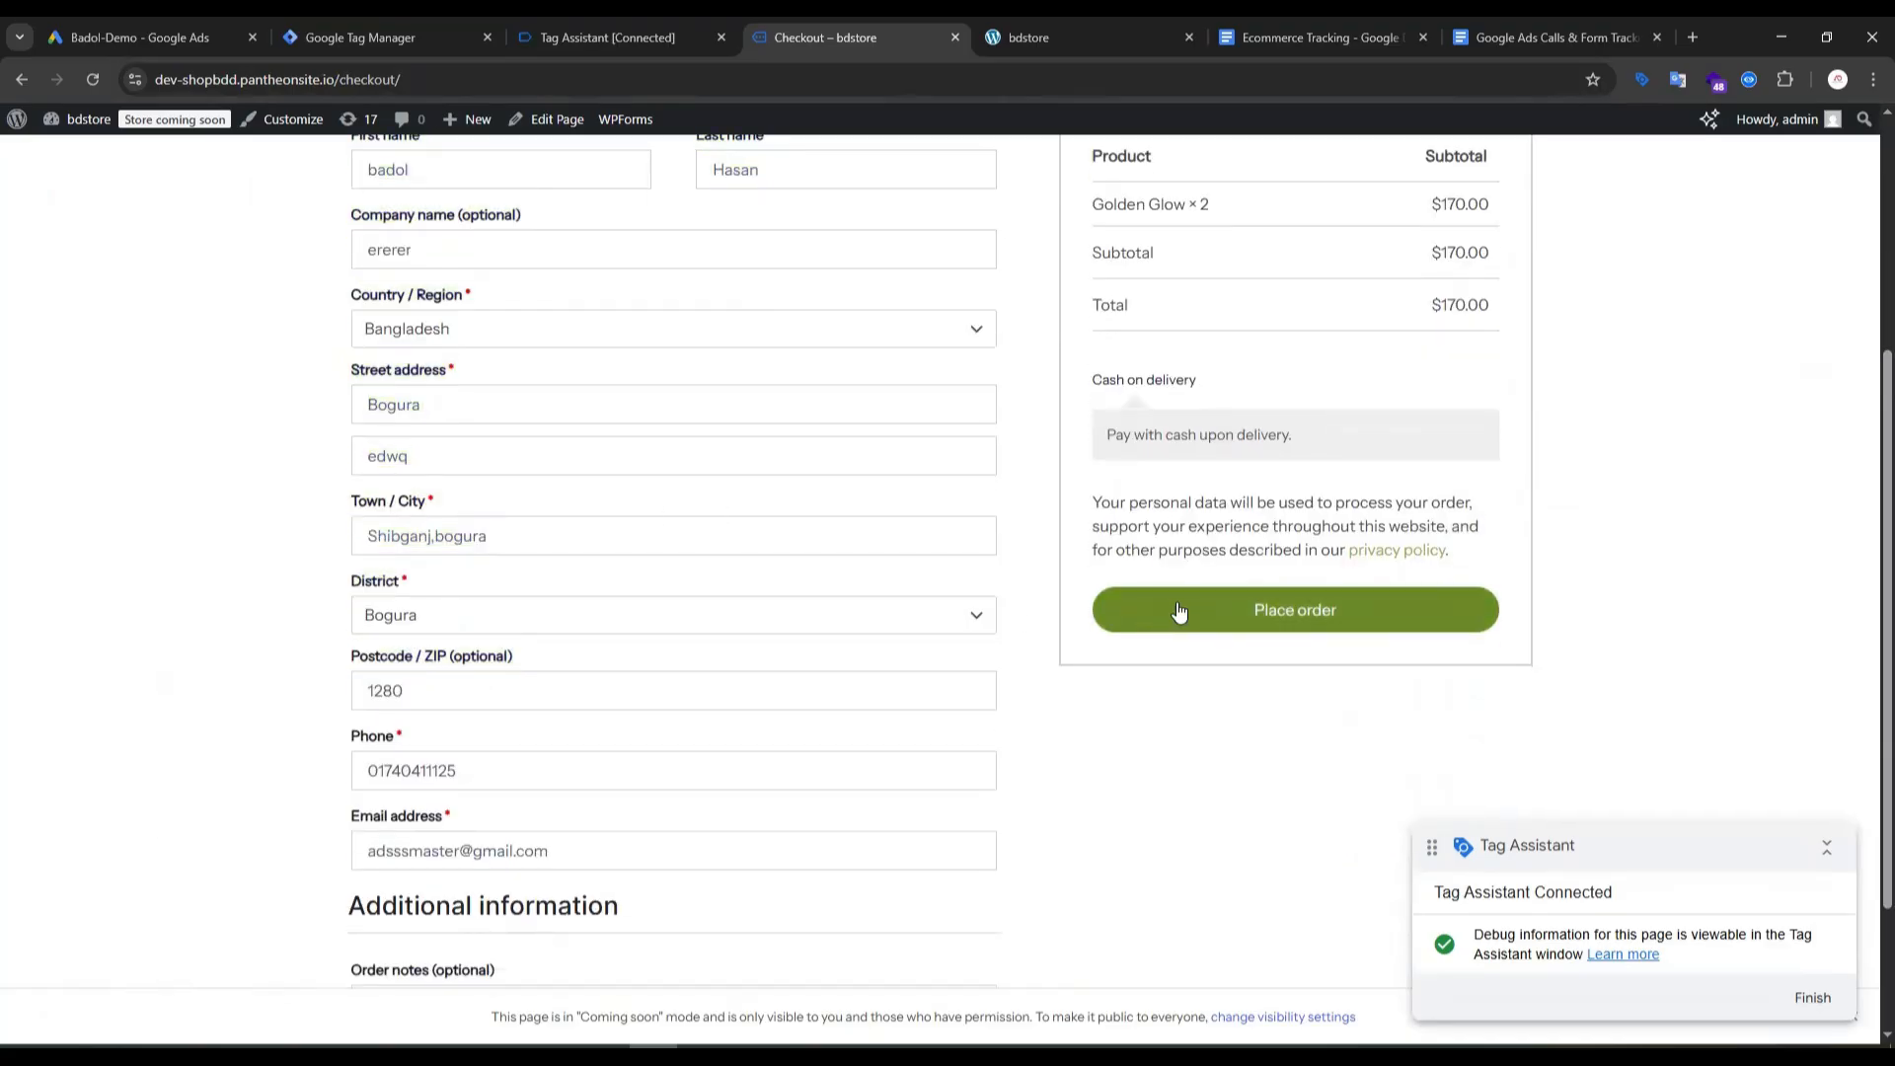
pyautogui.click(1308, 614)
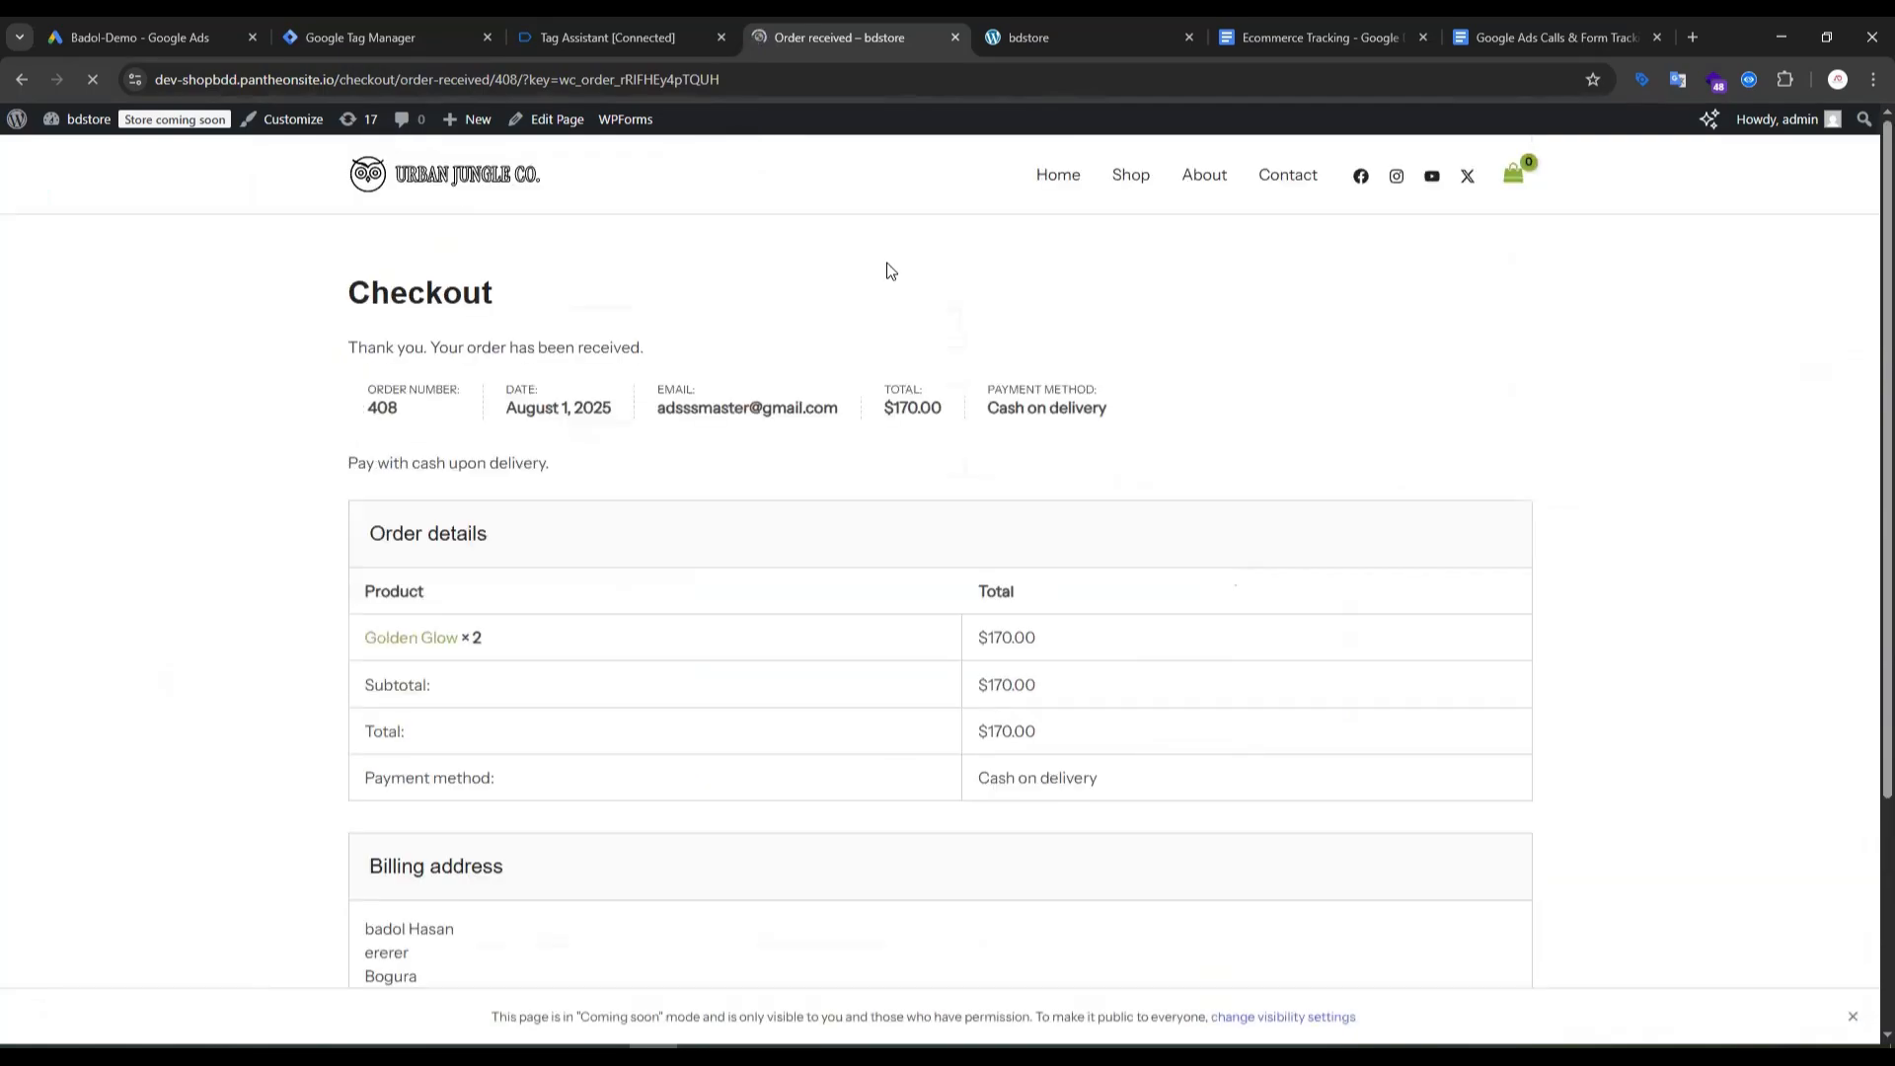
# Step: Check the order-received part of the confirmation page's URL, and inspect the purchase event's data layer and API call in Tag Assistant
pyautogui.moveTo(396, 81); pyautogui.dragTo(494, 85)
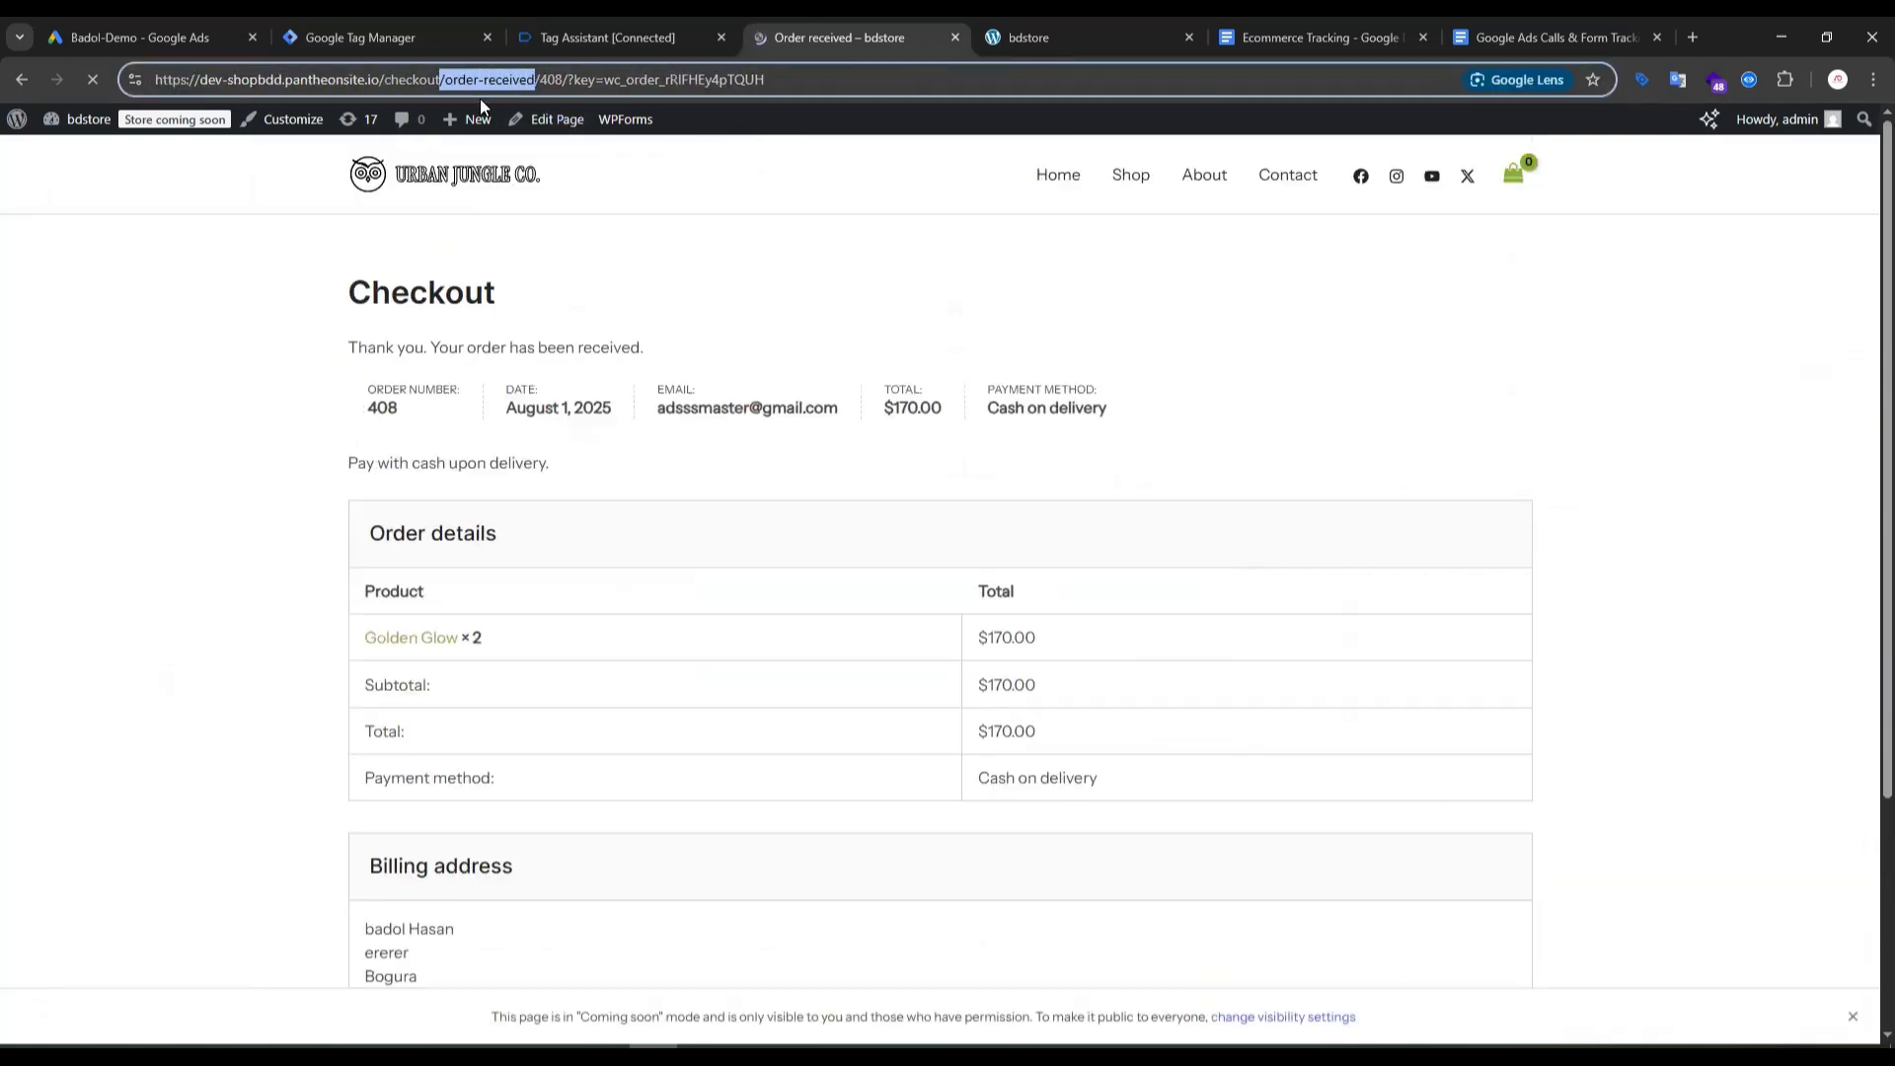
pyautogui.click(304, 296)
pyautogui.click(604, 25)
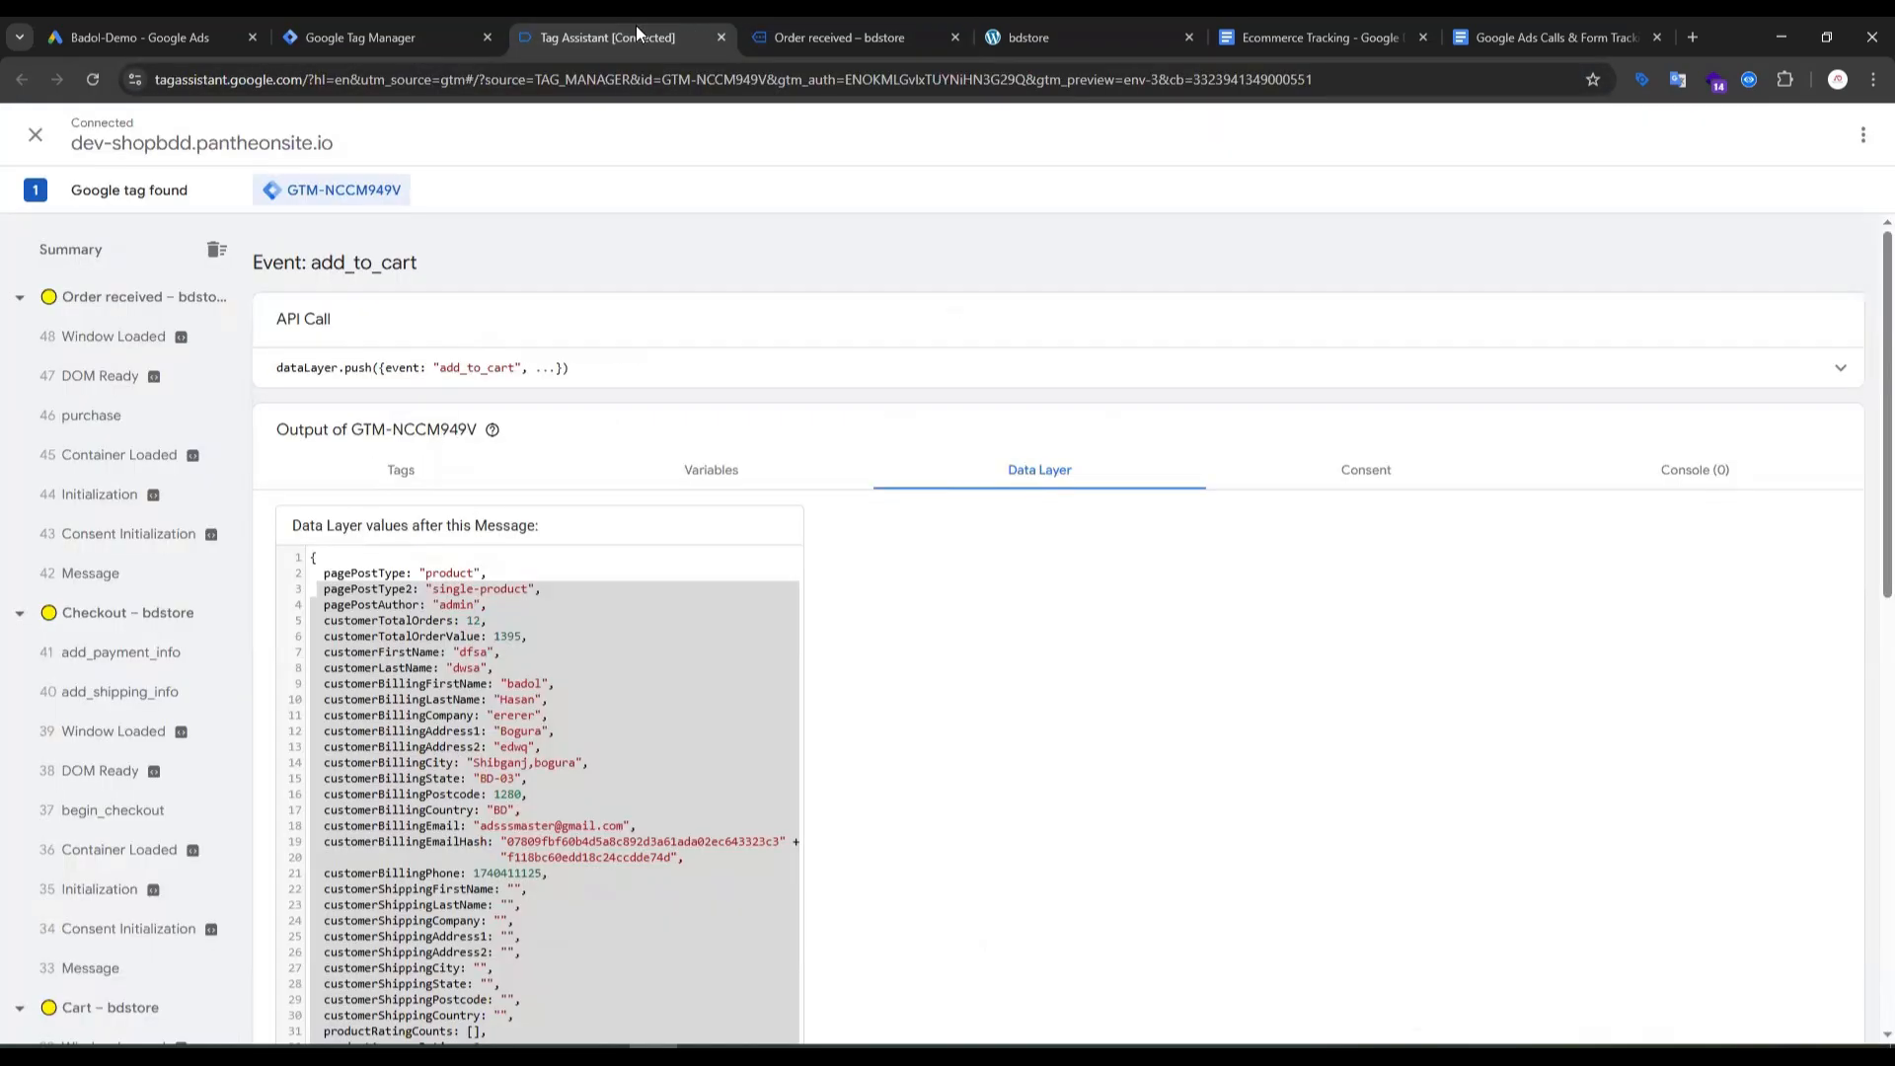
pyautogui.click(99, 426)
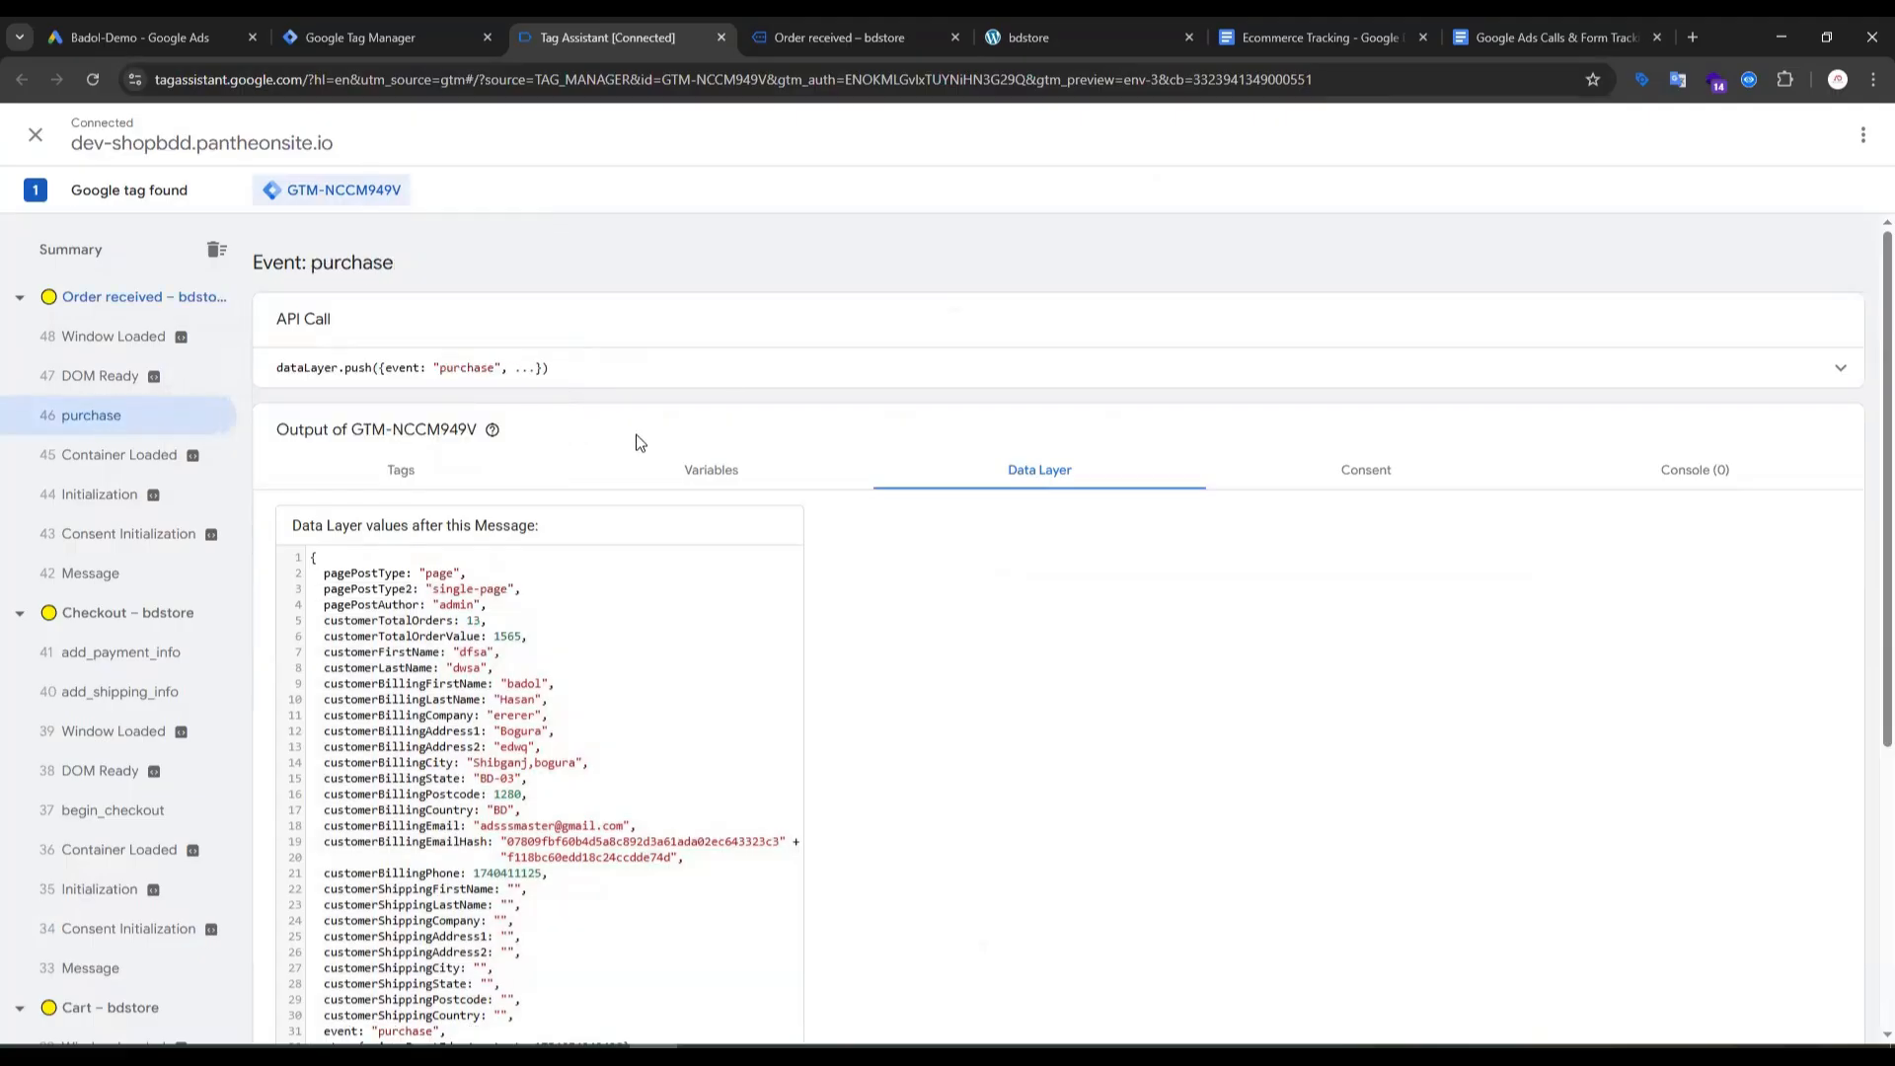
pyautogui.scroll(-5, 646, 541)
pyautogui.scroll(5, 580, 465)
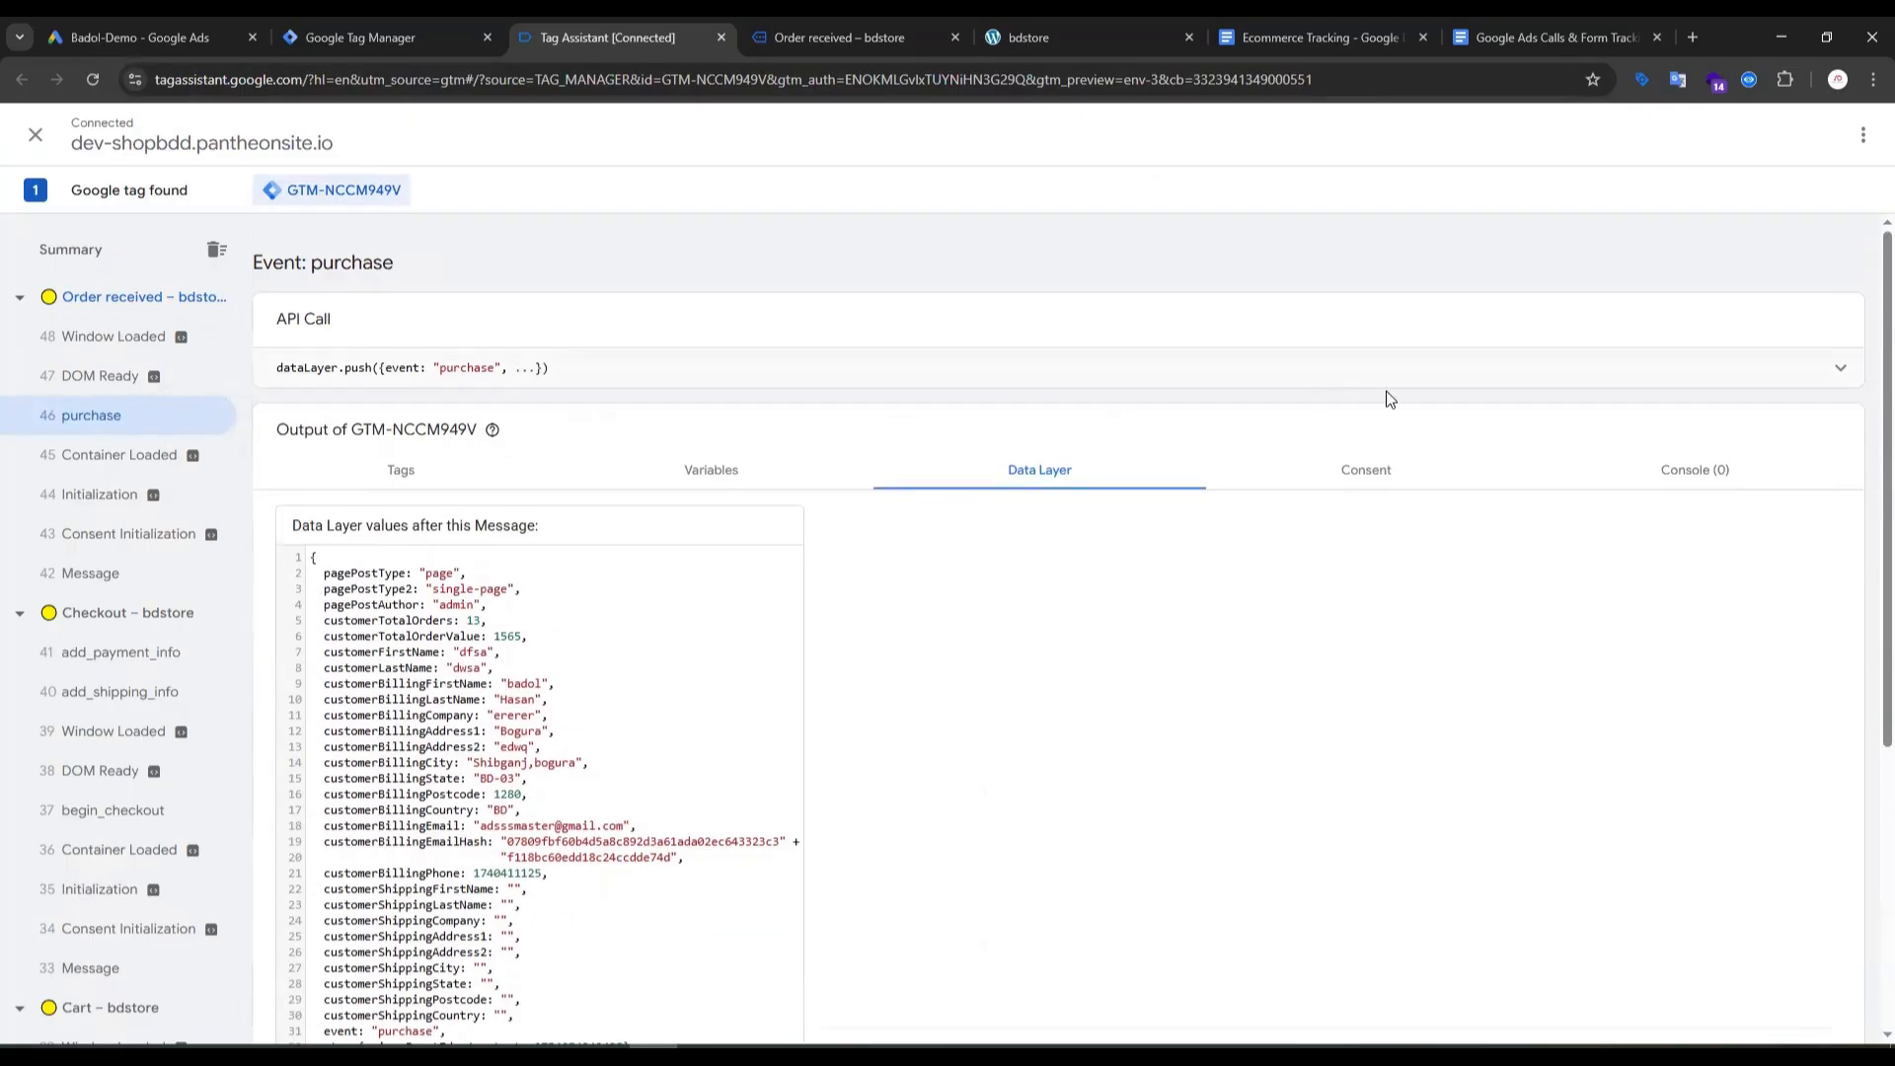
pyautogui.click(1451, 388)
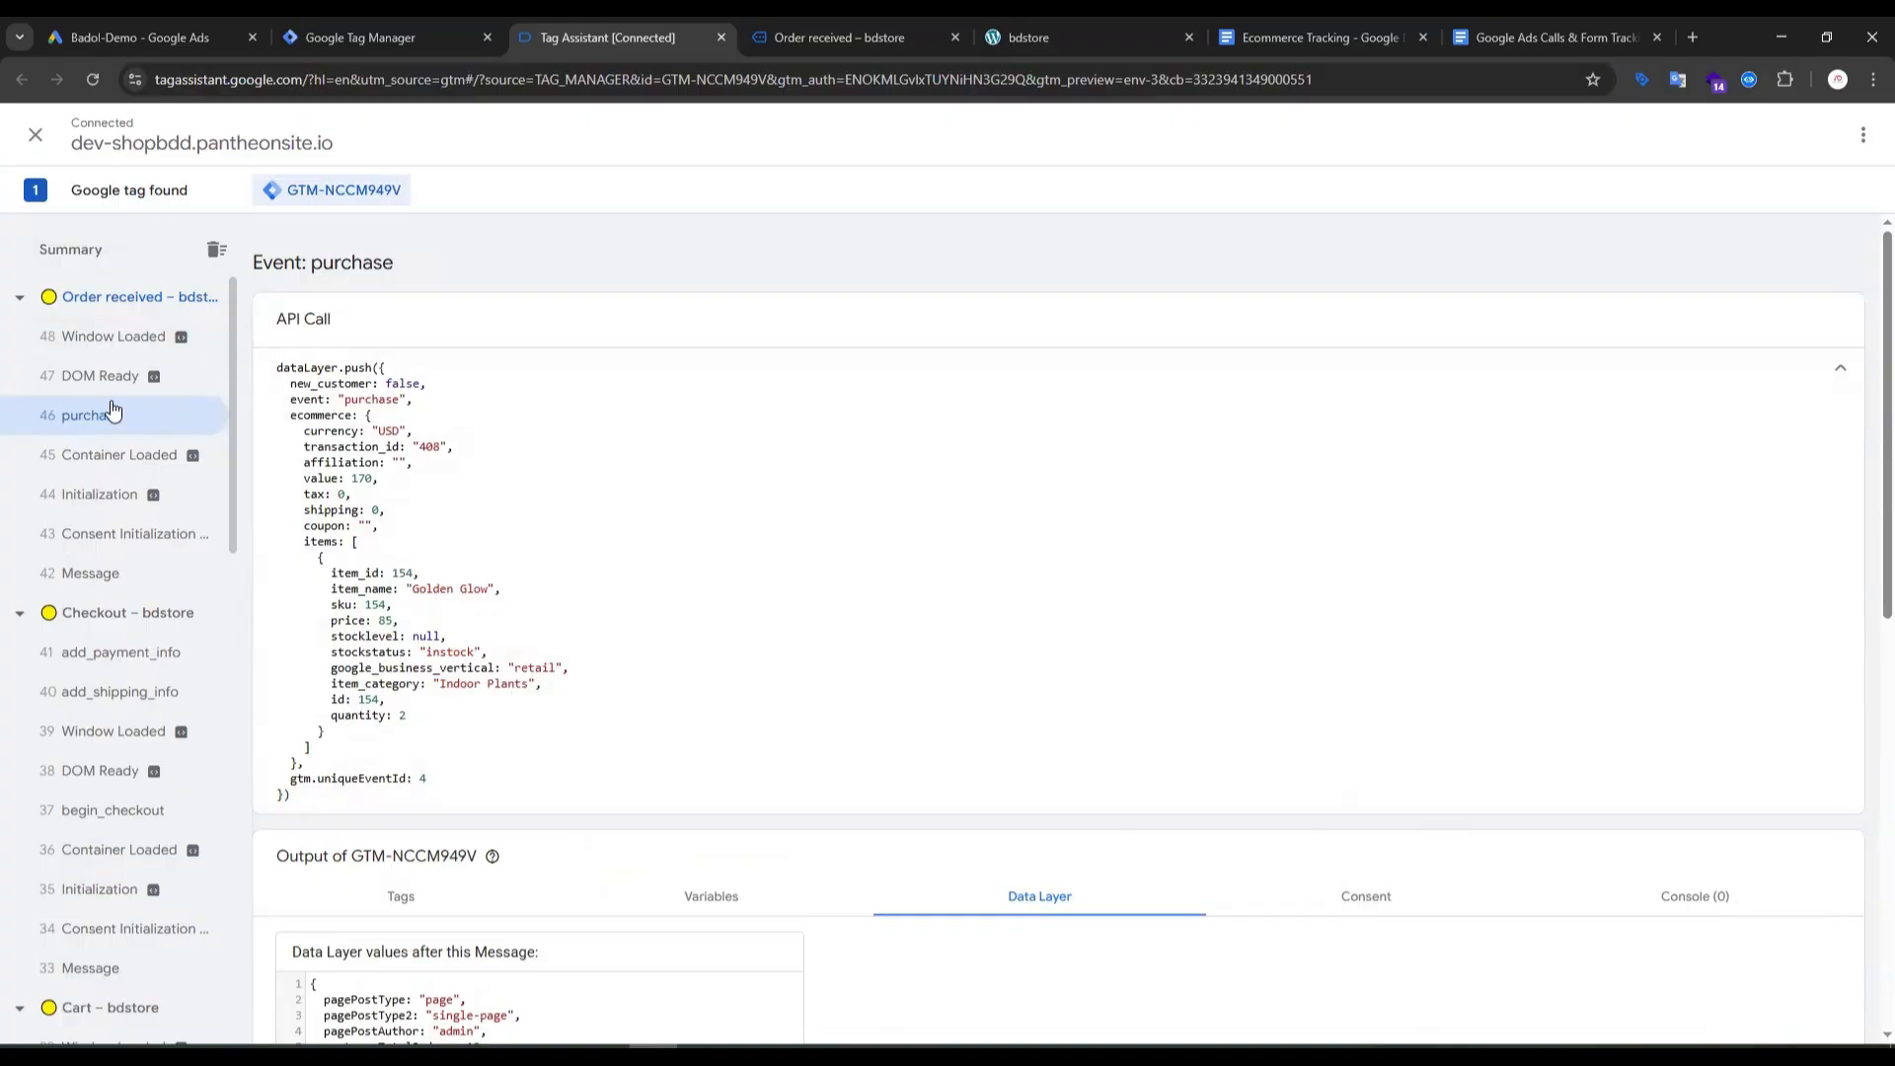
# Step: Inspect the API calls of the add_payment_info and add_shipping_info events under the Checkout page in Tag Assistant
pyautogui.scroll(-1, 79, 554)
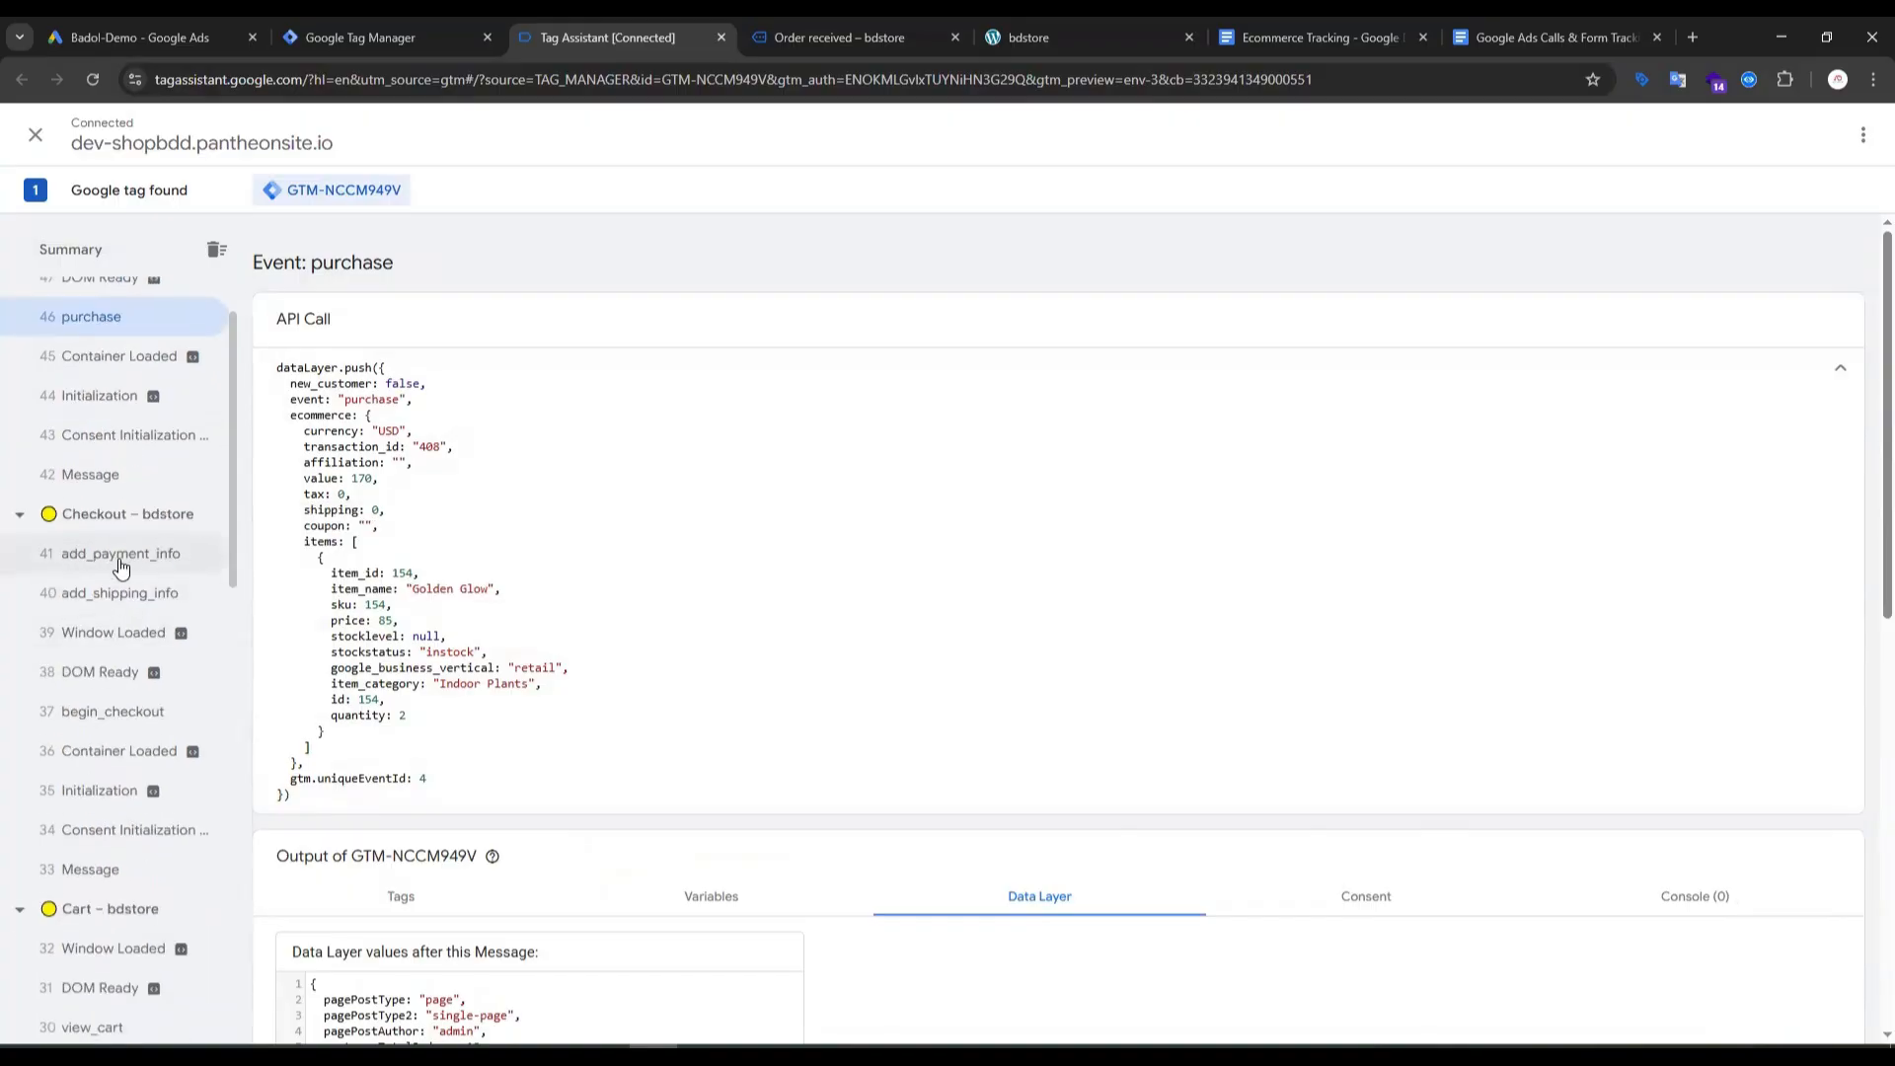
pyautogui.click(120, 565)
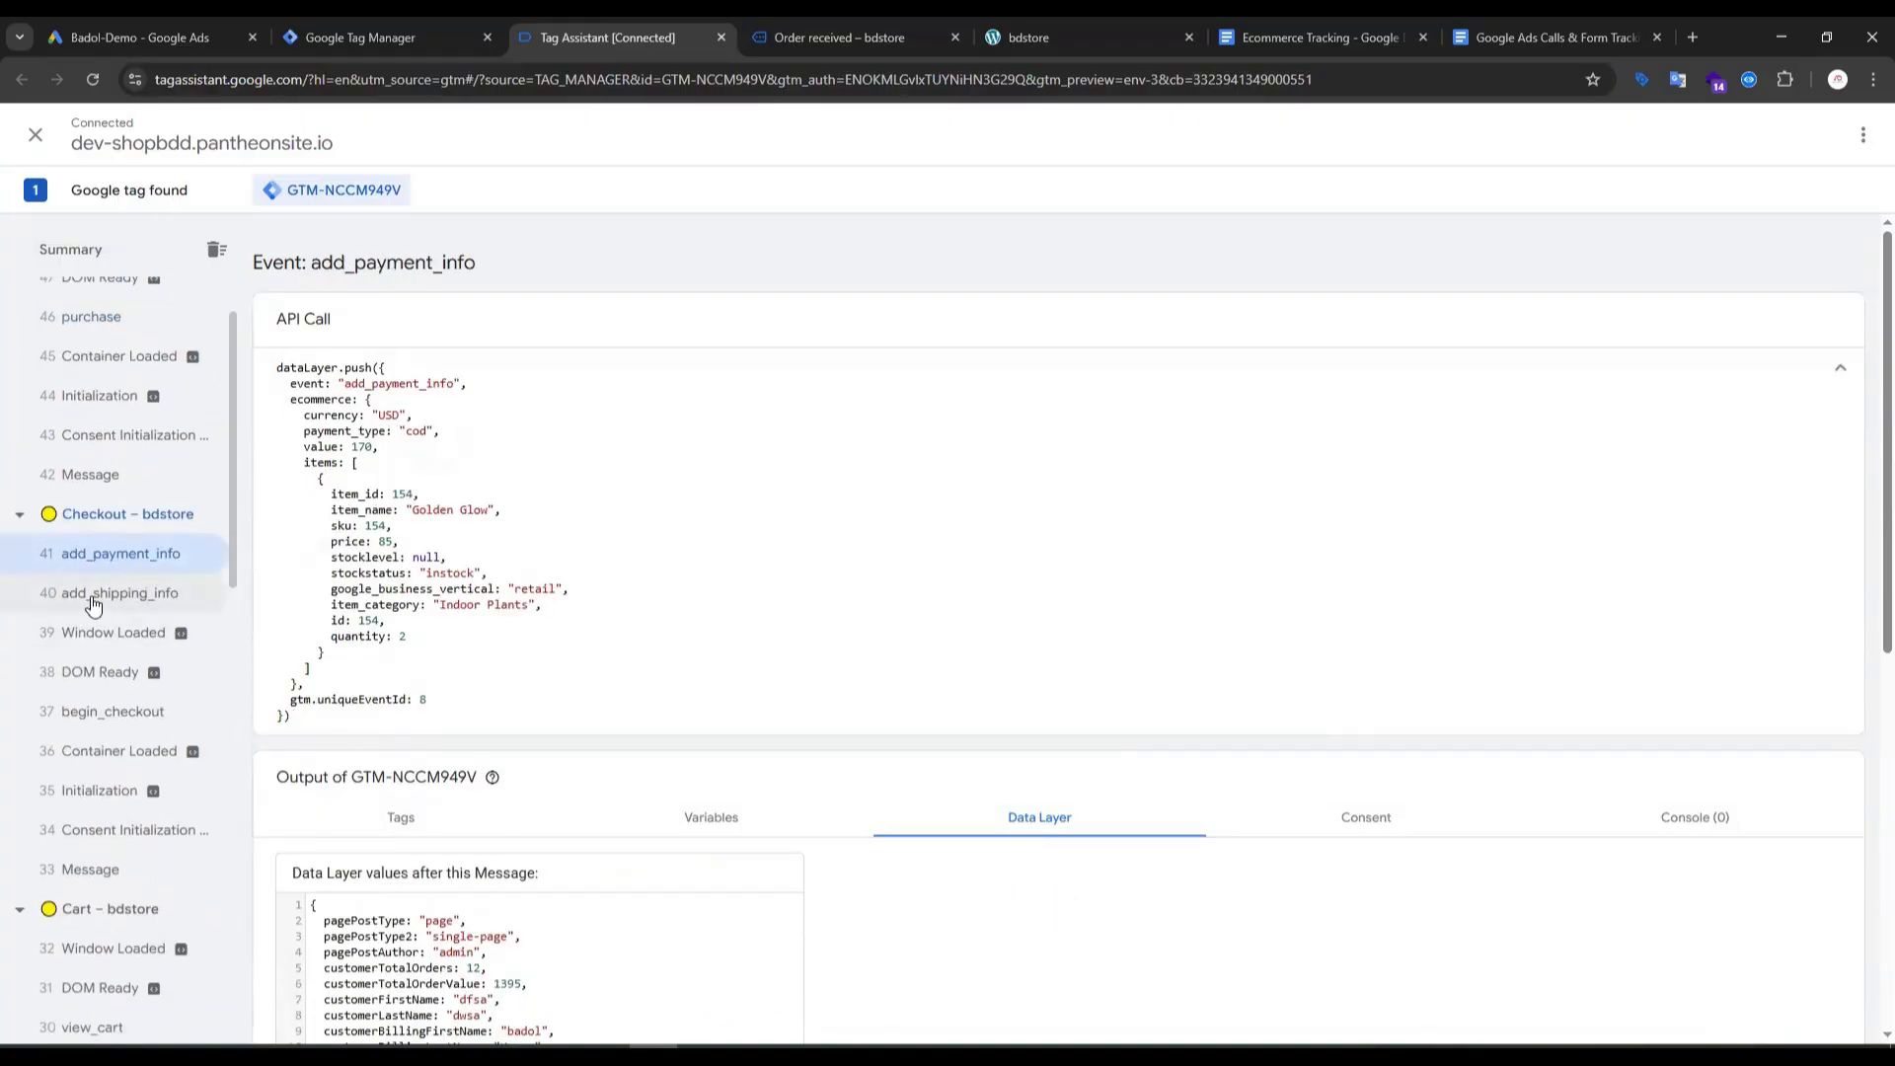
pyautogui.click(94, 604)
pyautogui.scroll(1, 129, 469)
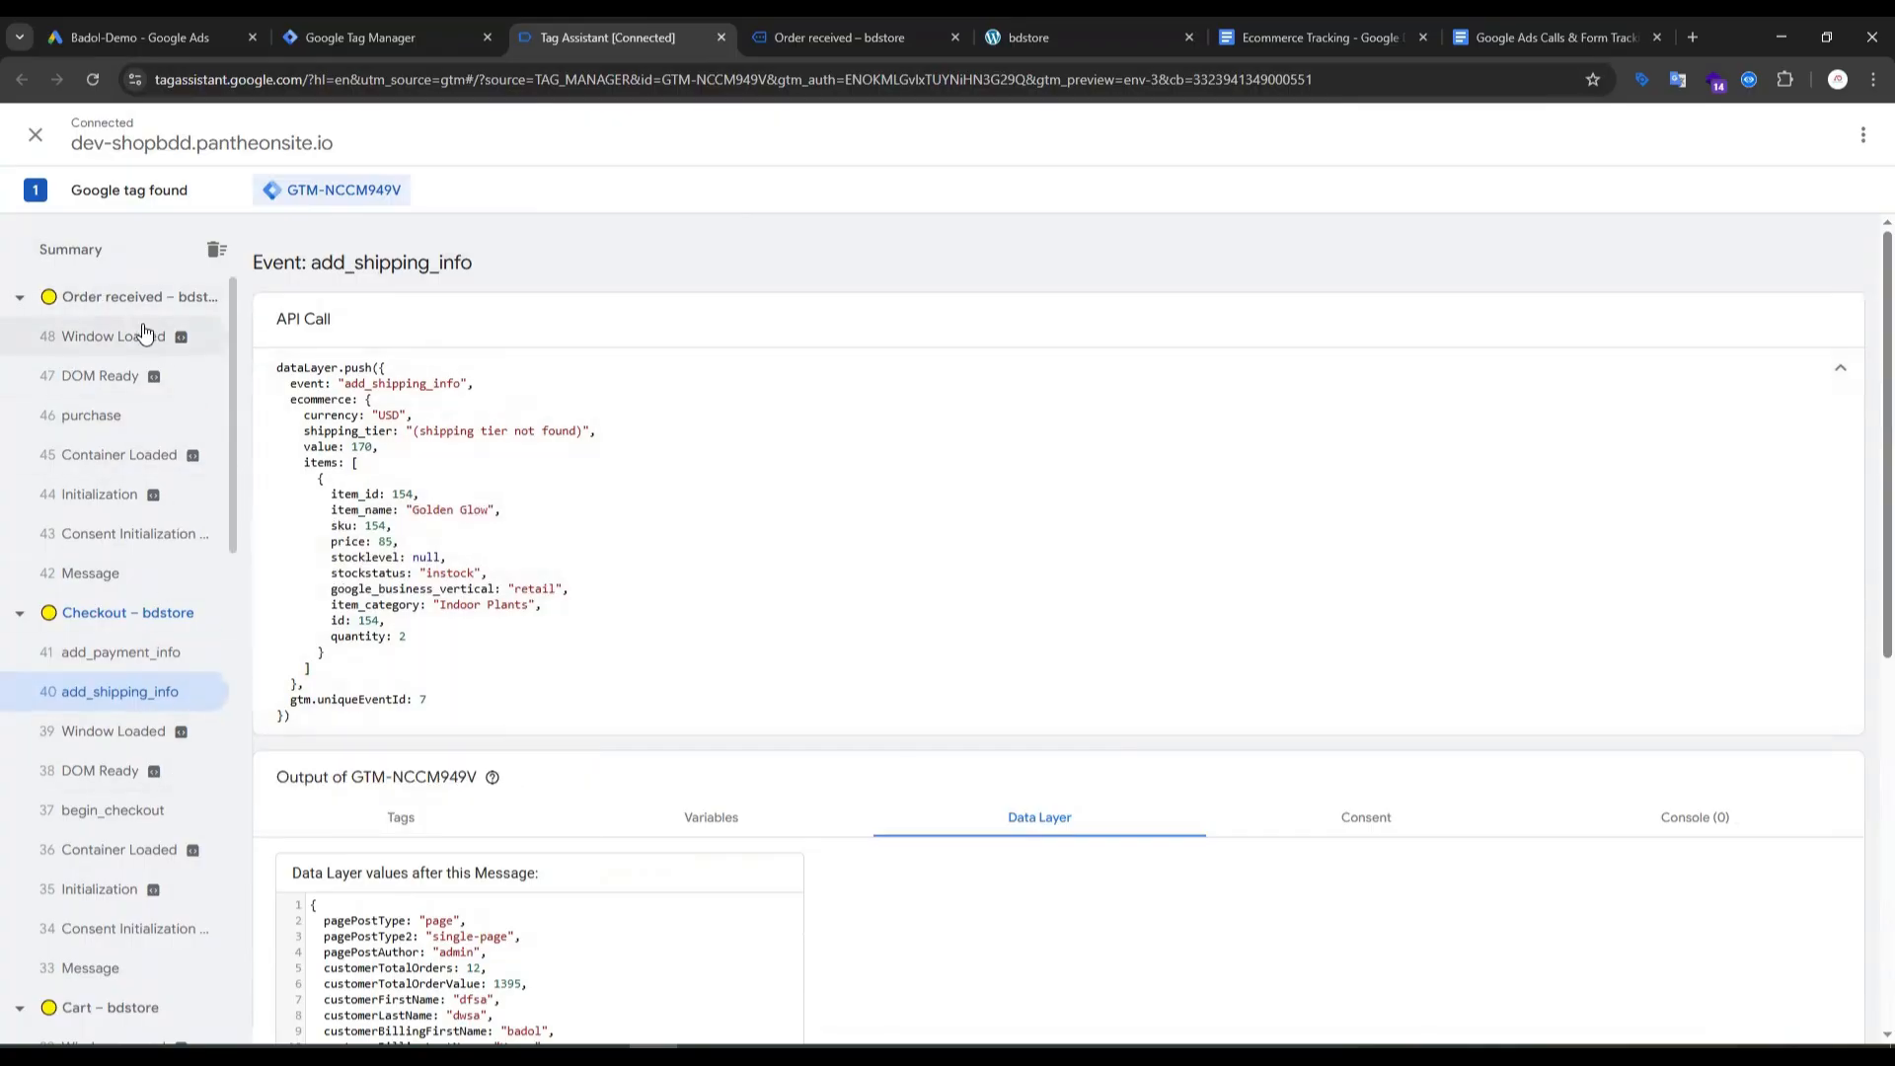
# Step: Compare the API calls of the purchase, begin_checkout, add_payment_info and add_shipping_info events in Tag Assistant
pyautogui.click(124, 425)
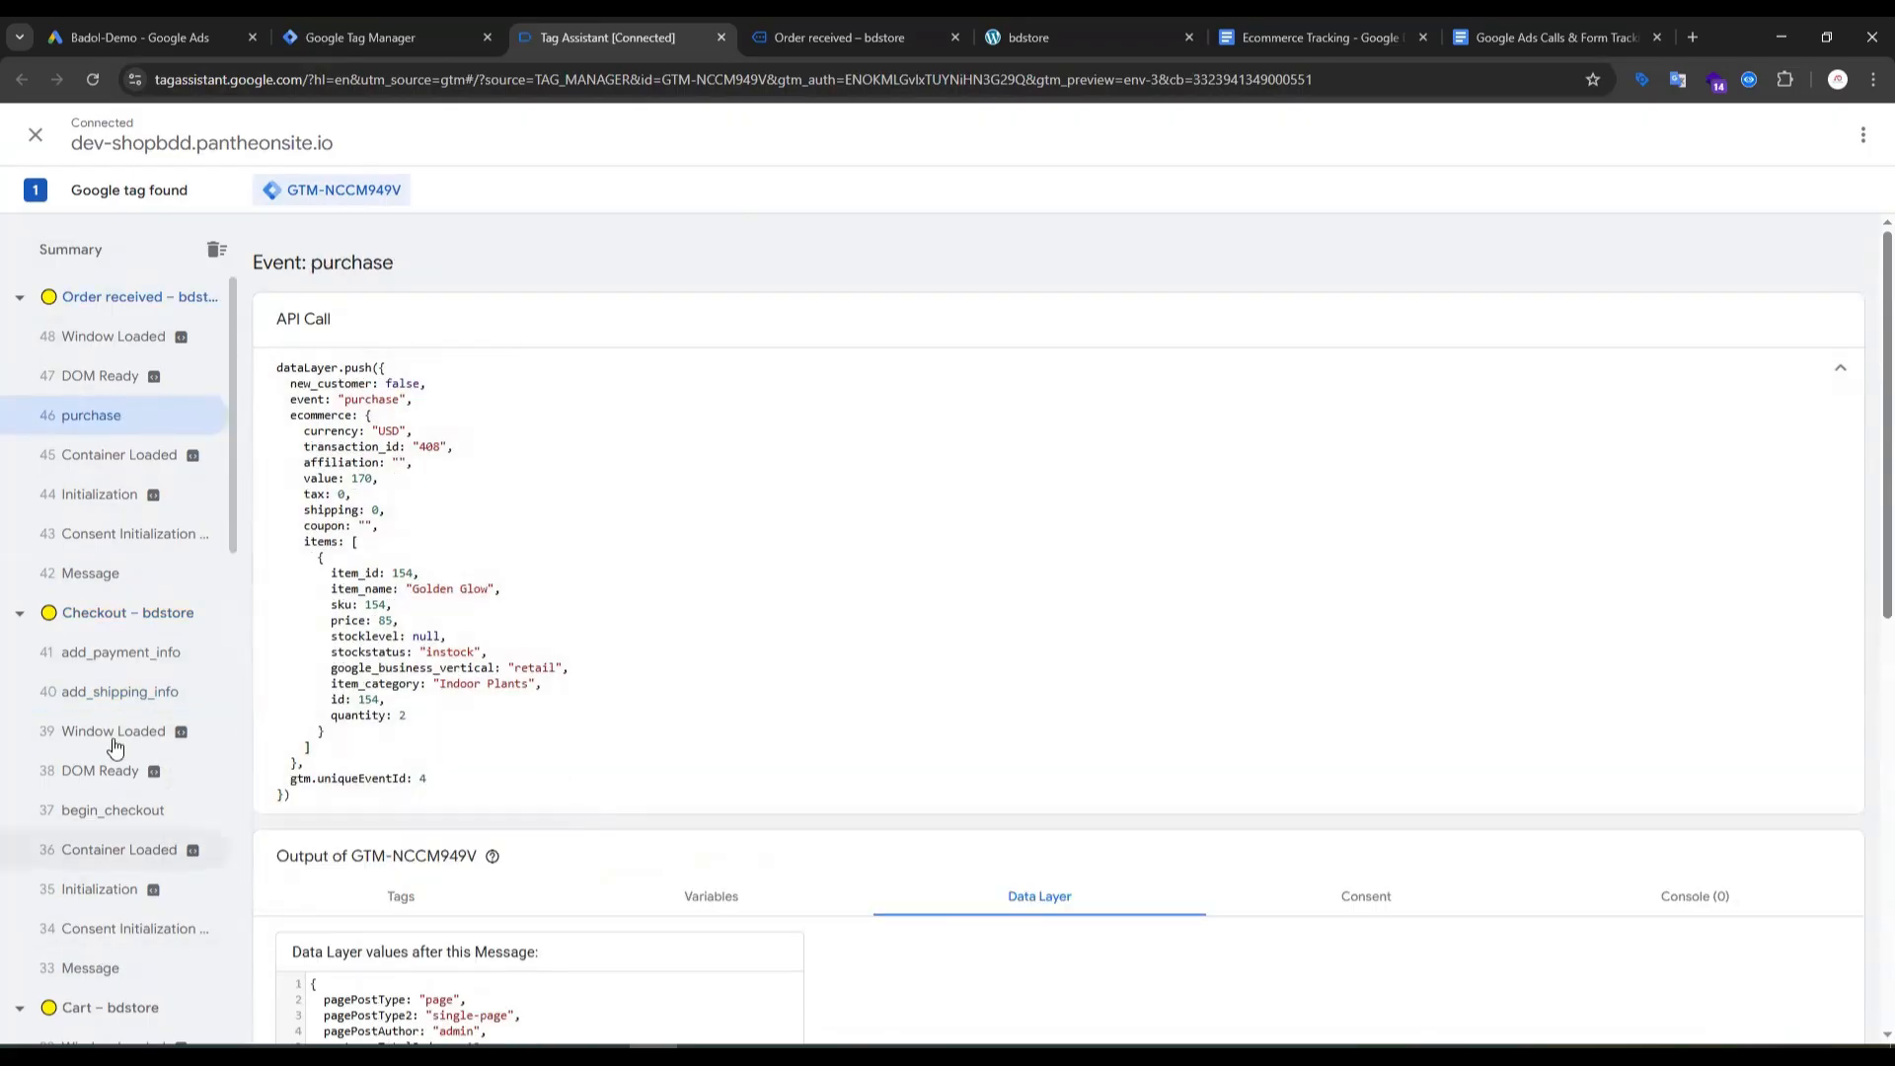
pyautogui.scroll(-2, 121, 671)
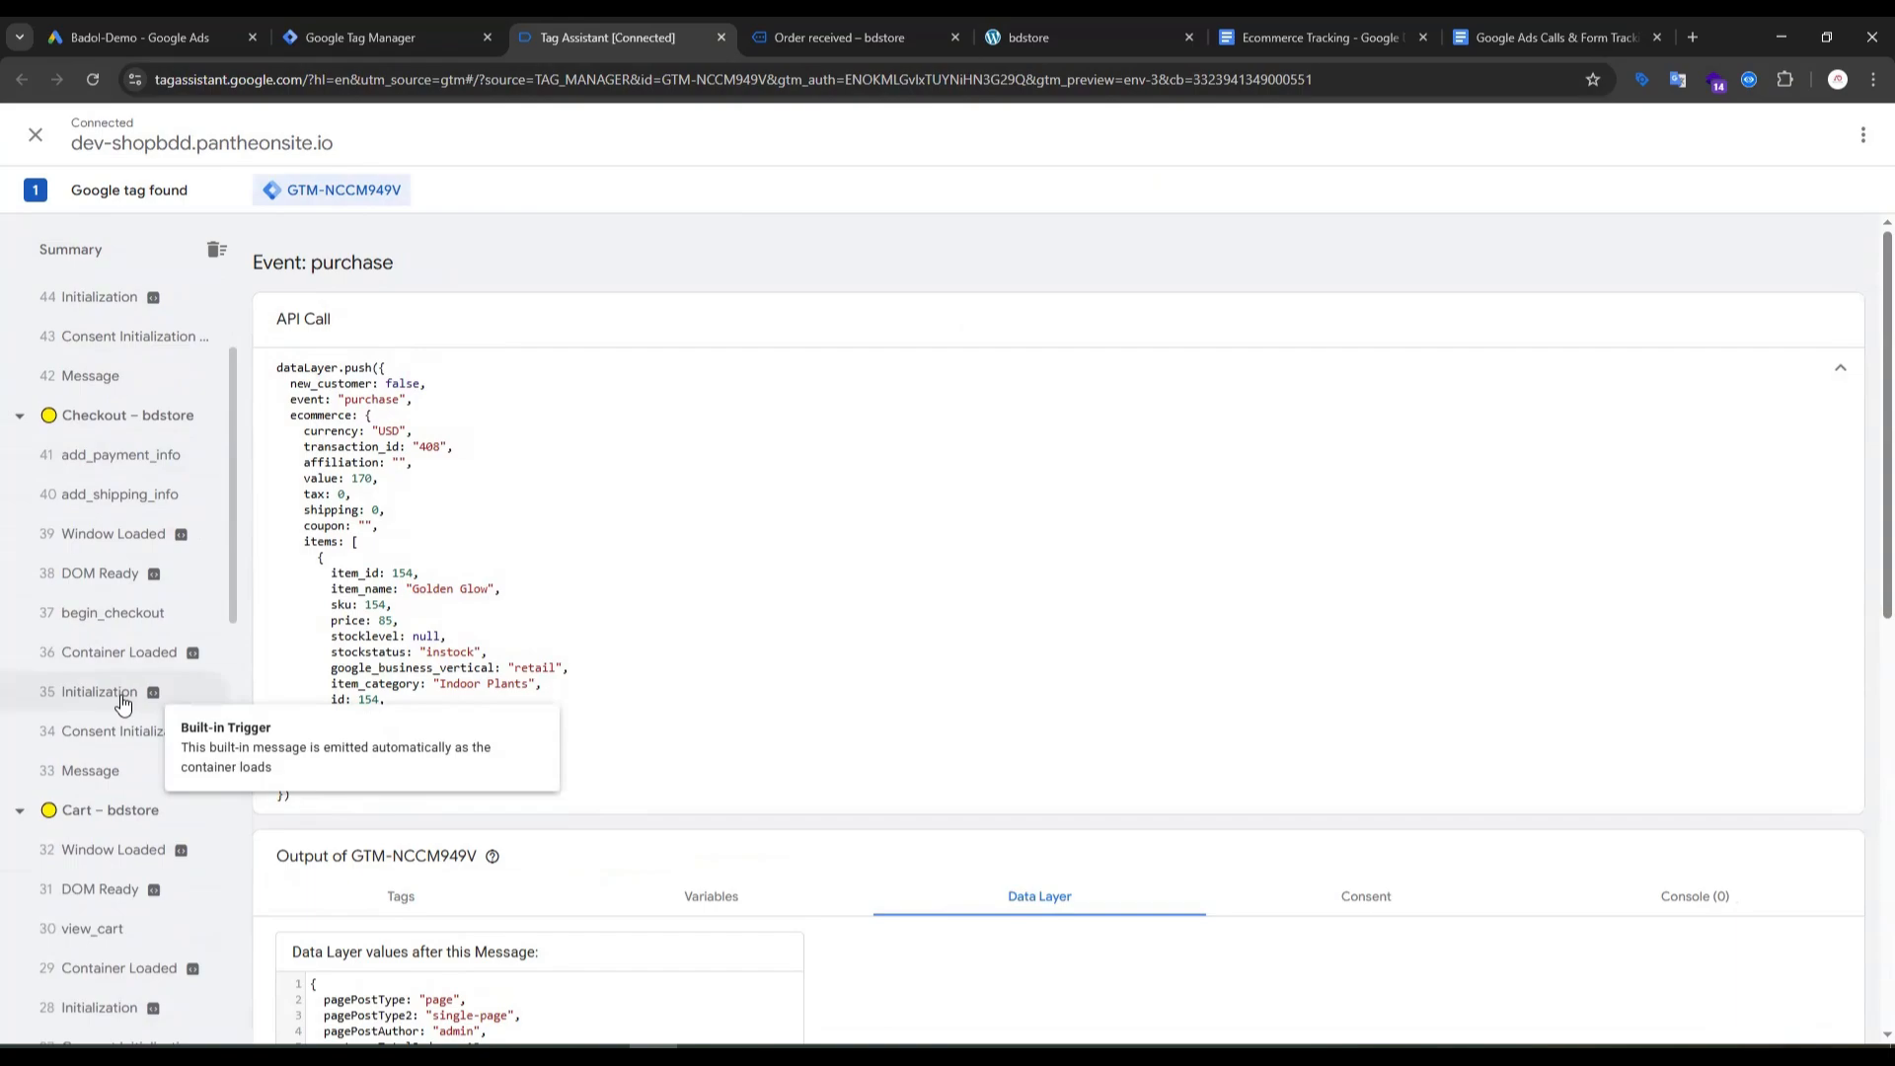
pyautogui.click(119, 614)
pyautogui.scroll(1, 125, 624)
pyautogui.scroll(1, 125, 624)
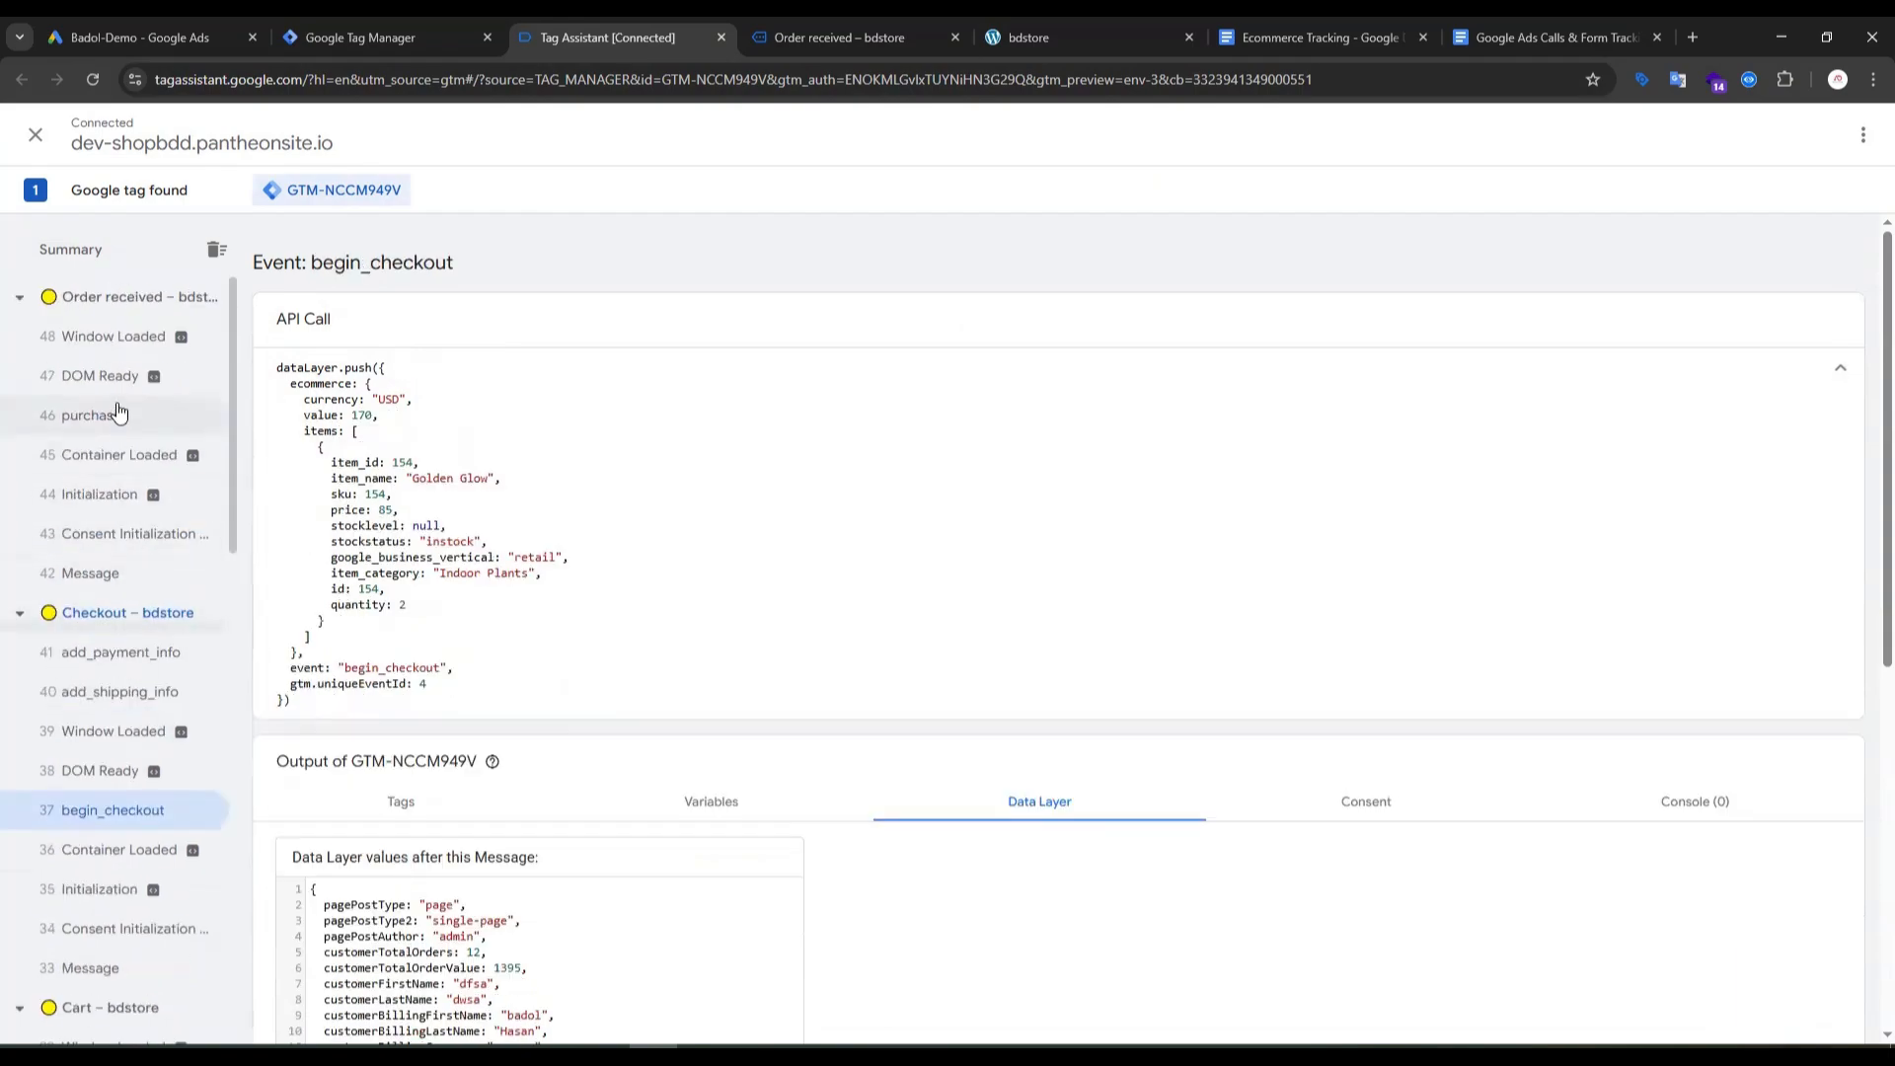
pyautogui.click(136, 659)
pyautogui.click(129, 699)
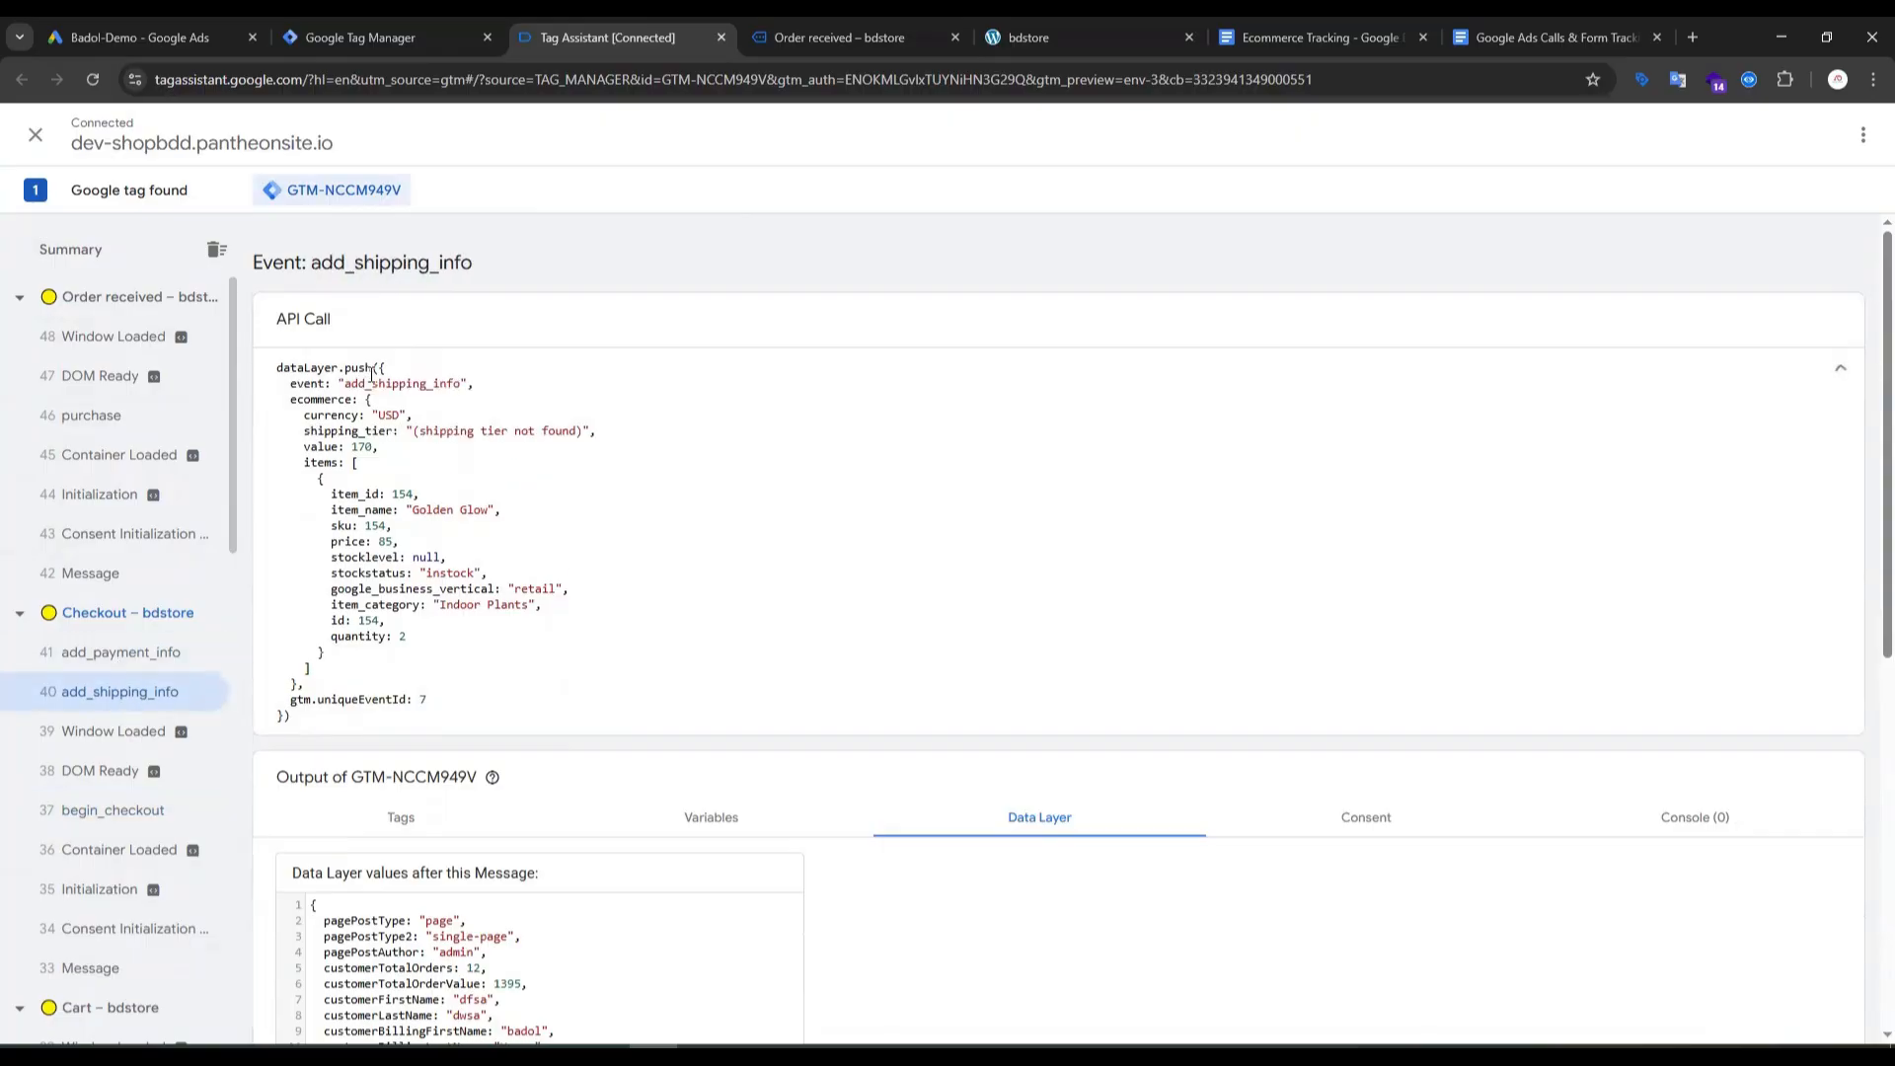
# Step: Review the table of ecommerce events, triggers and parameters in the Ecommerce Tracking document's Setup Guide
pyautogui.click(1307, 38)
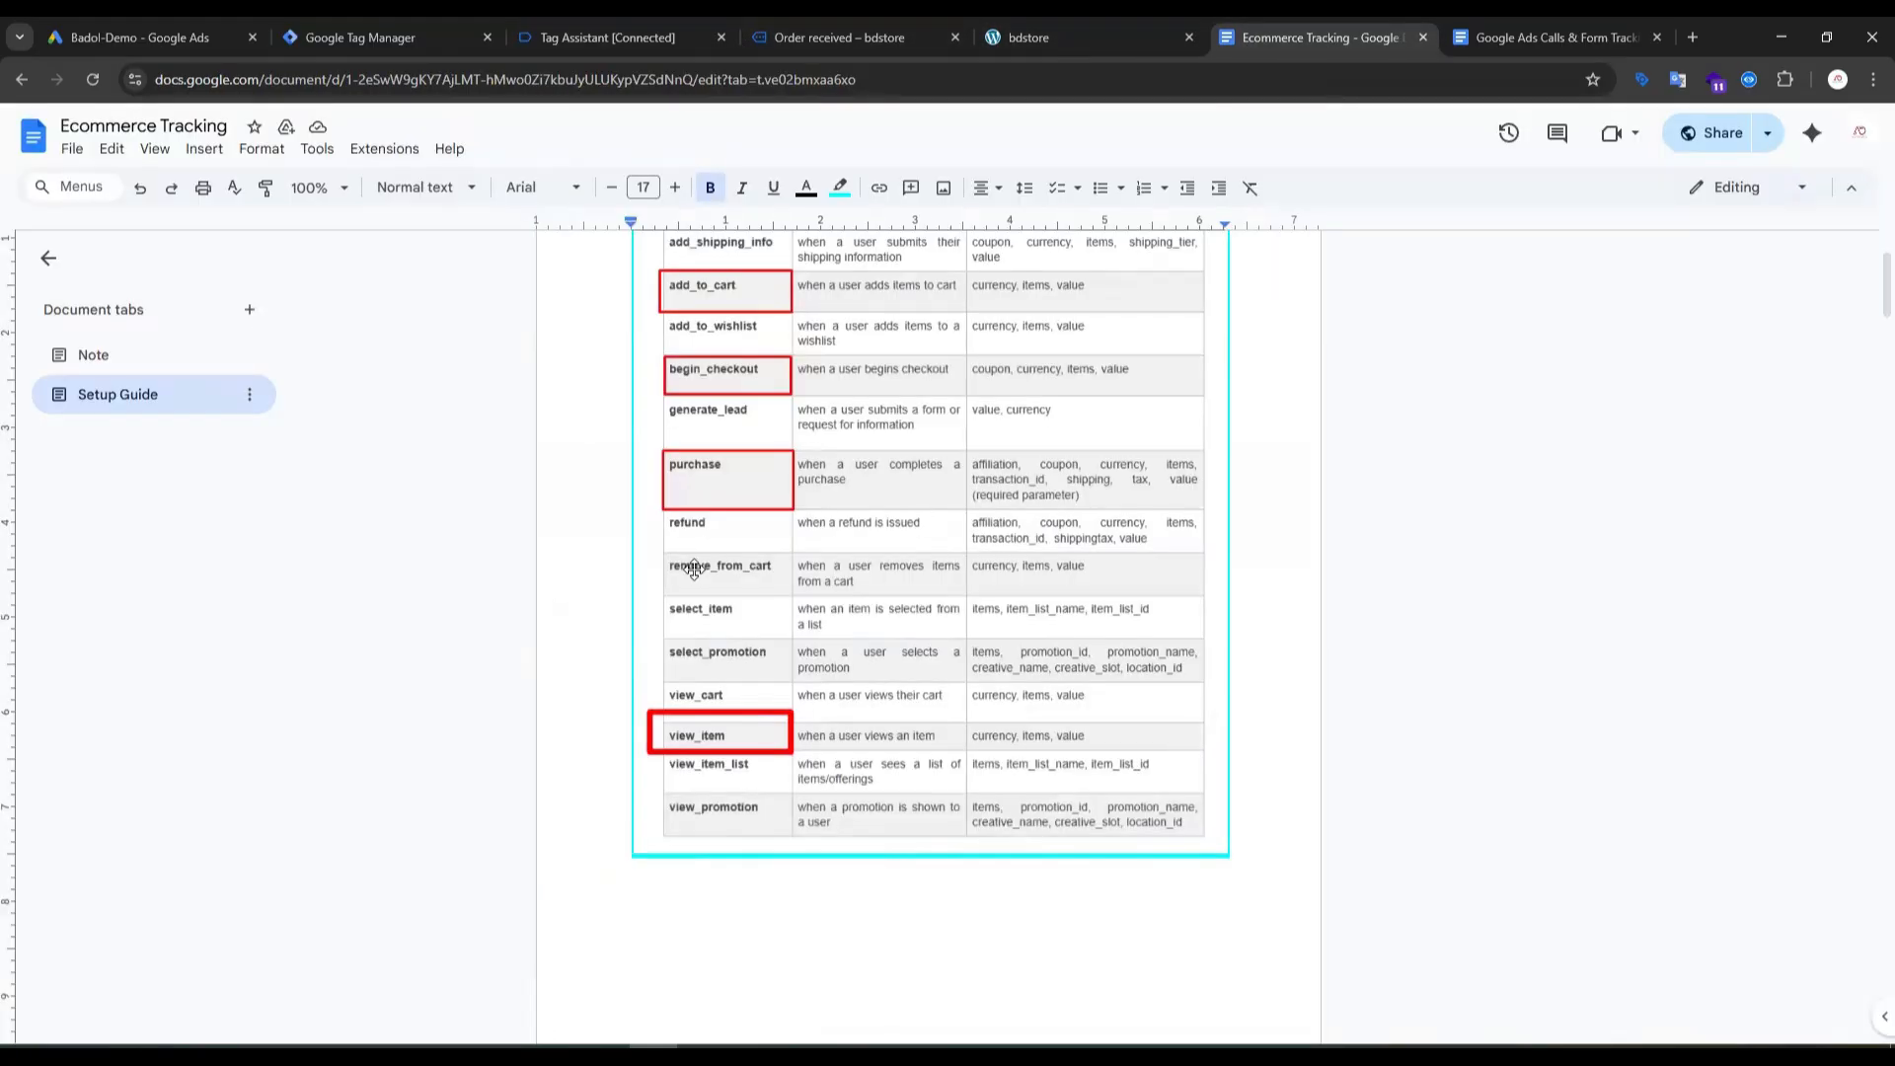
pyautogui.scroll(2, 694, 569)
pyautogui.scroll(-2, 866, 900)
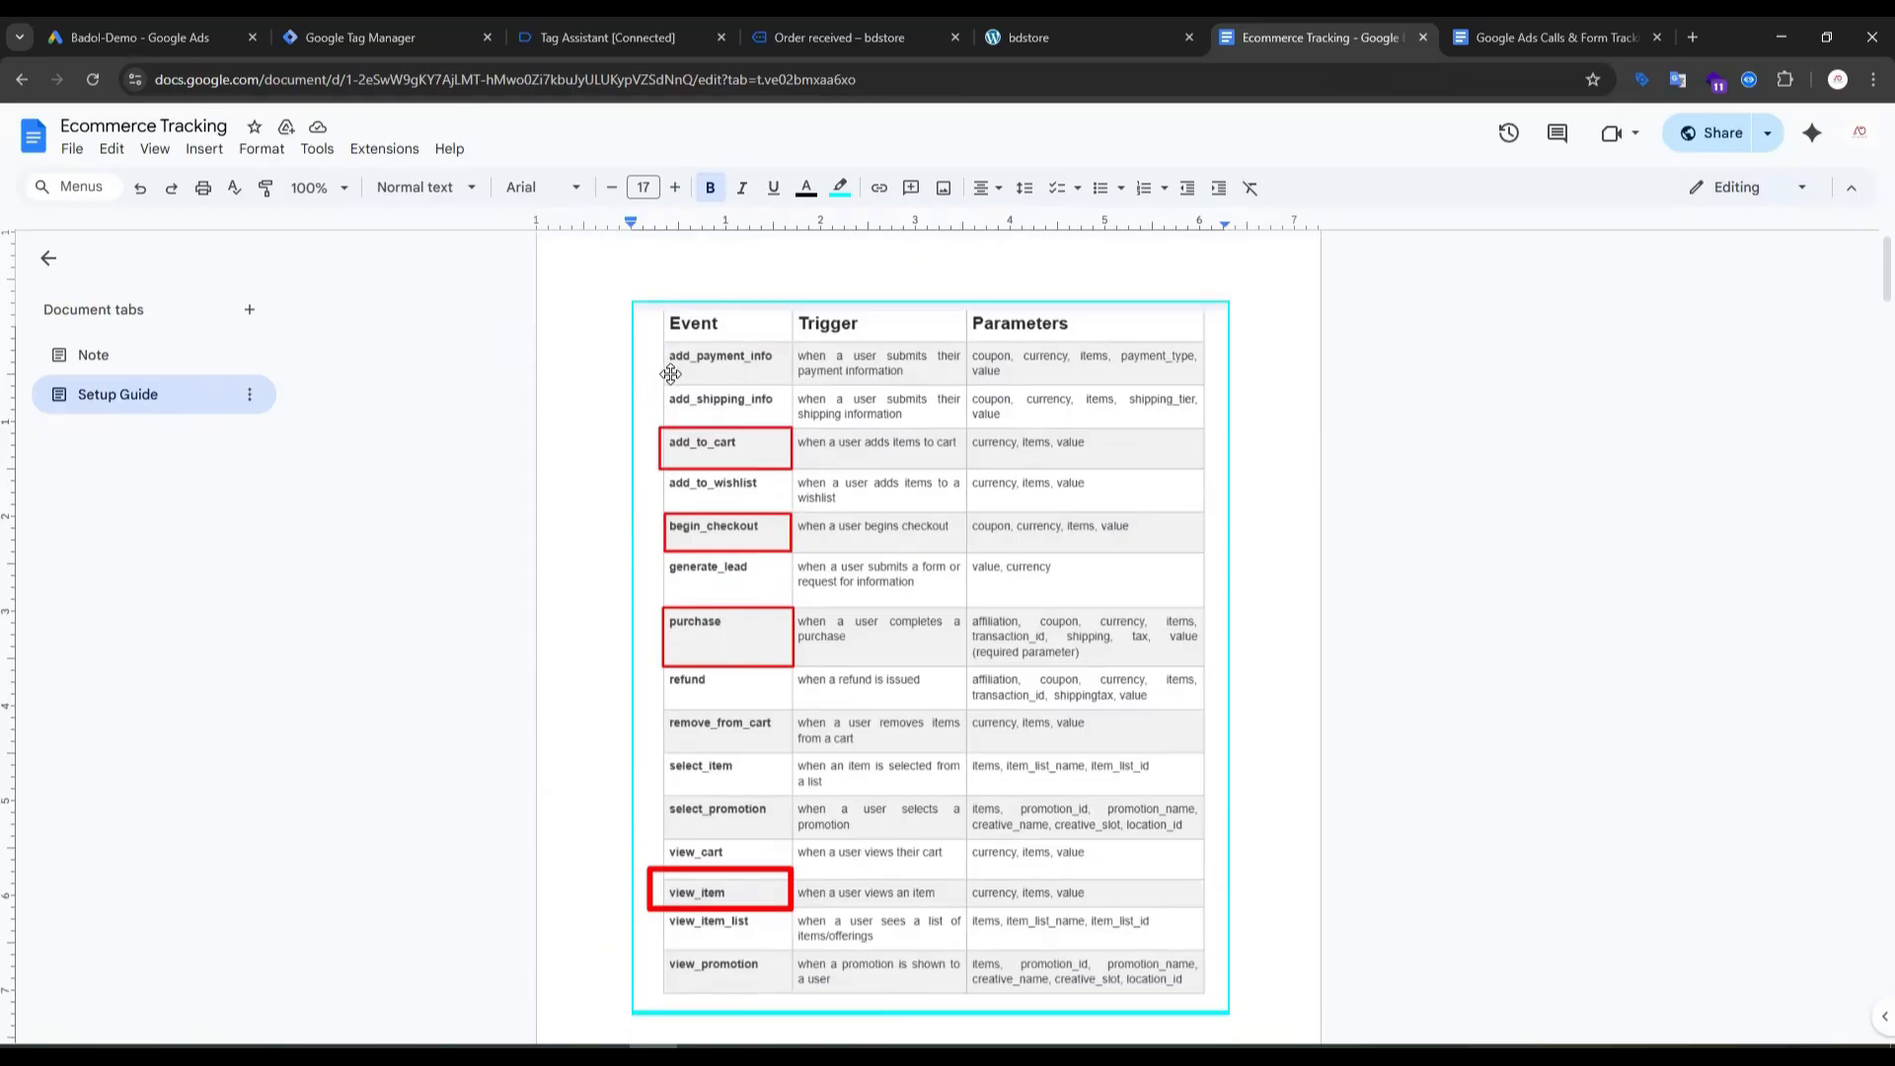
pyautogui.scroll(1, 786, 316)
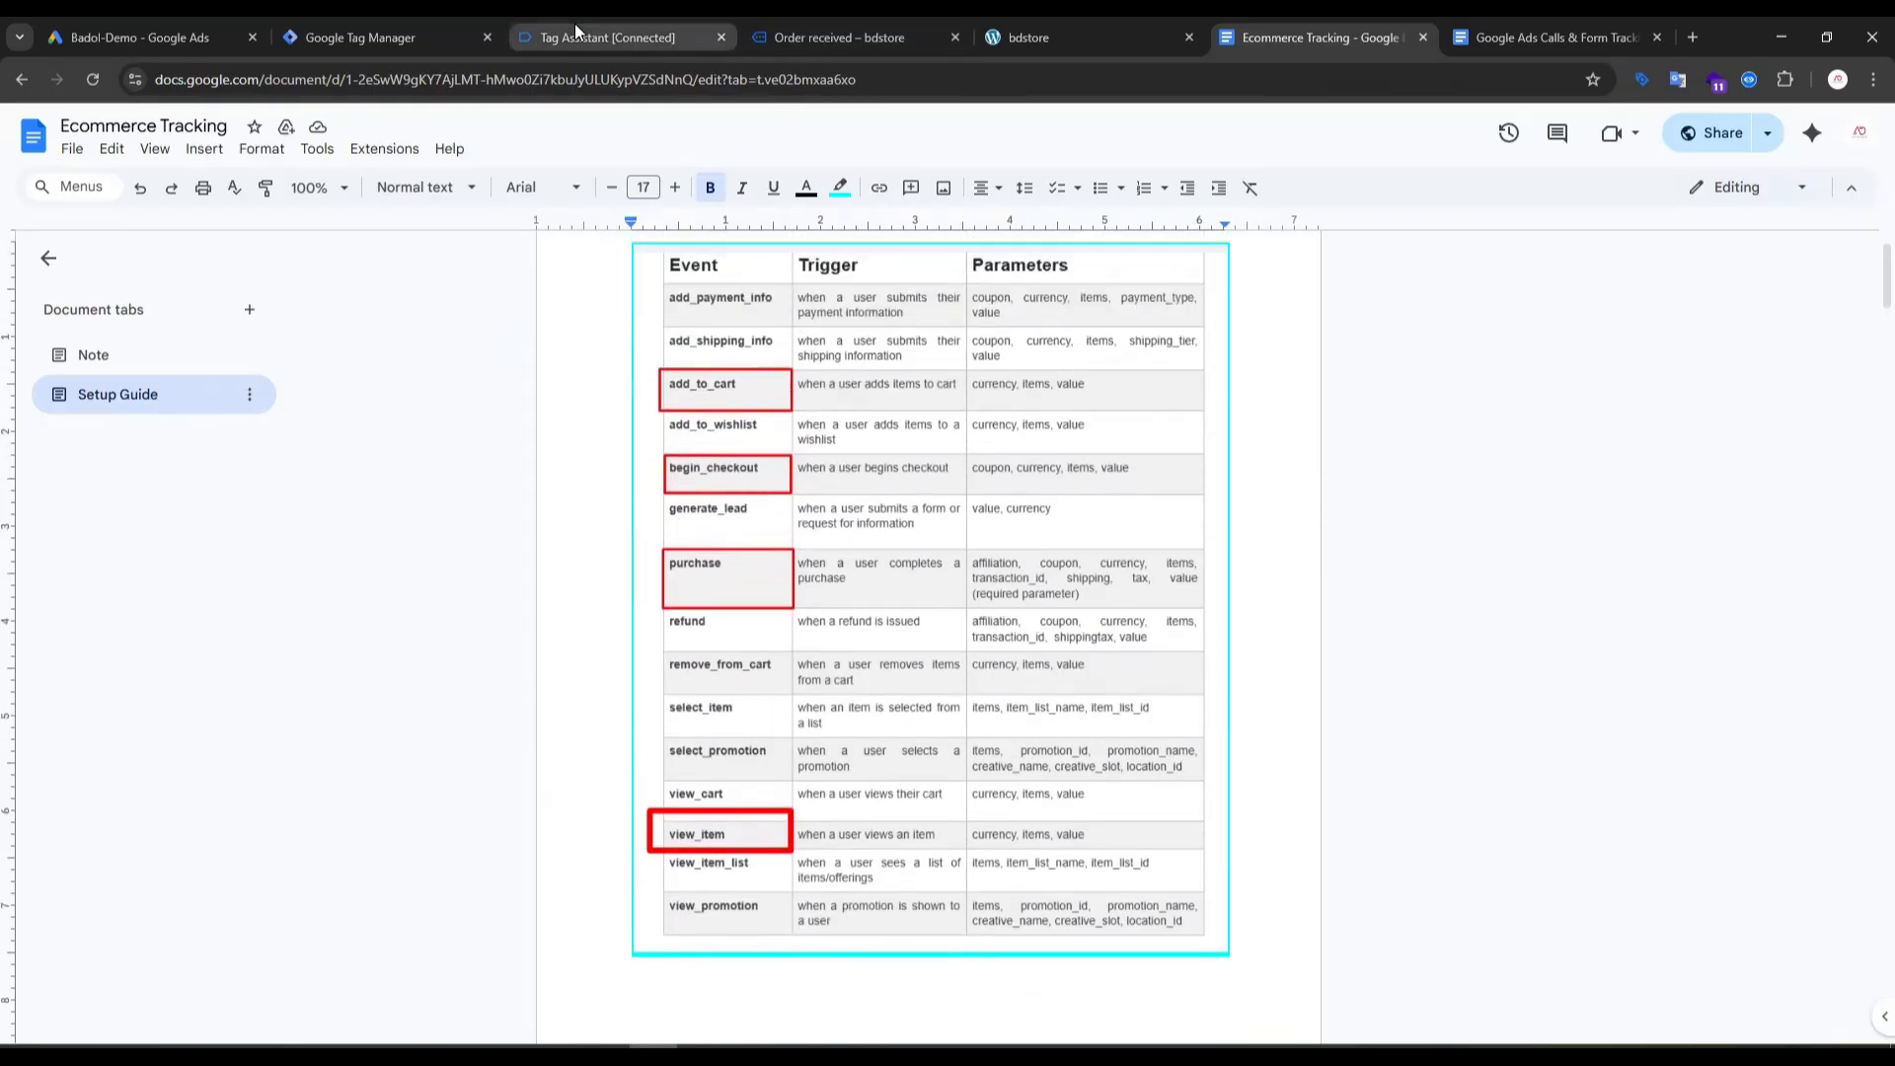
# Step: Return to Tag Assistant, open the purchase event on the order-received page and collapse its API call
pyautogui.moveTo(578, 32)
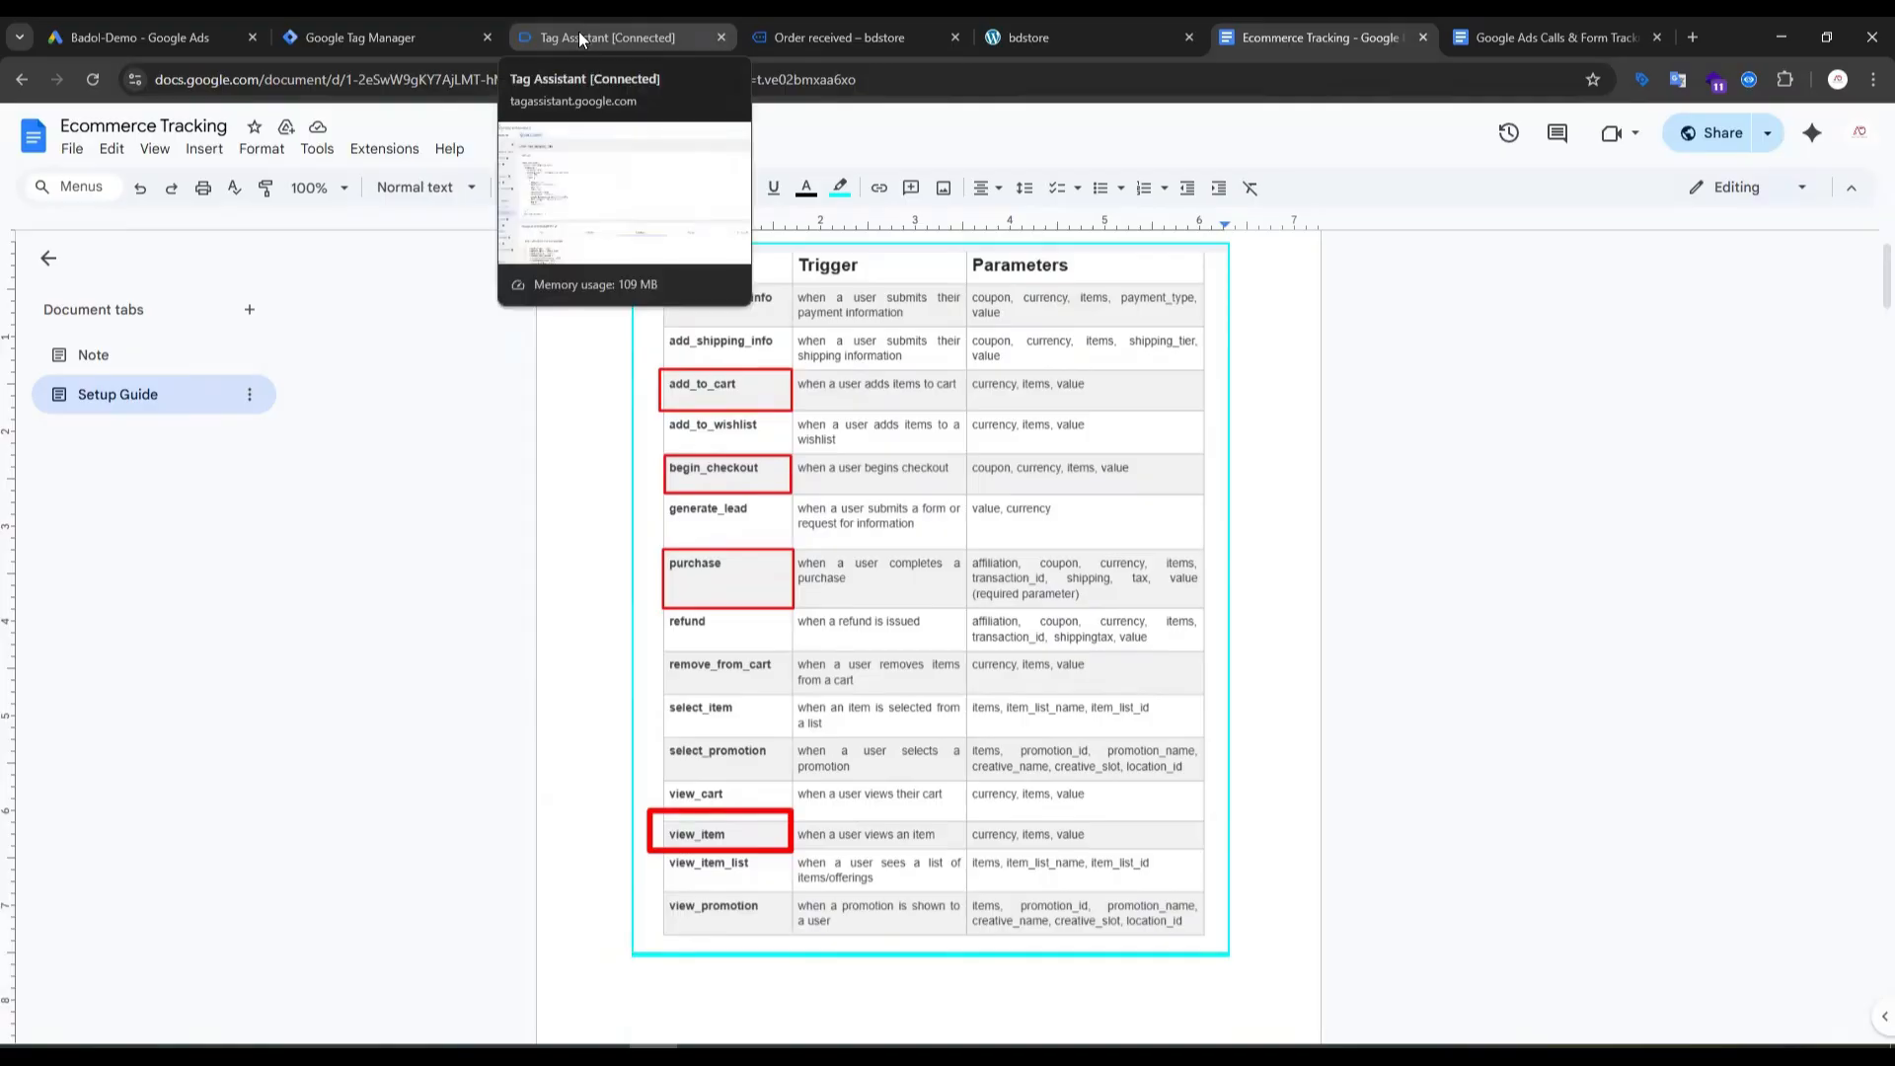
pyautogui.click(578, 32)
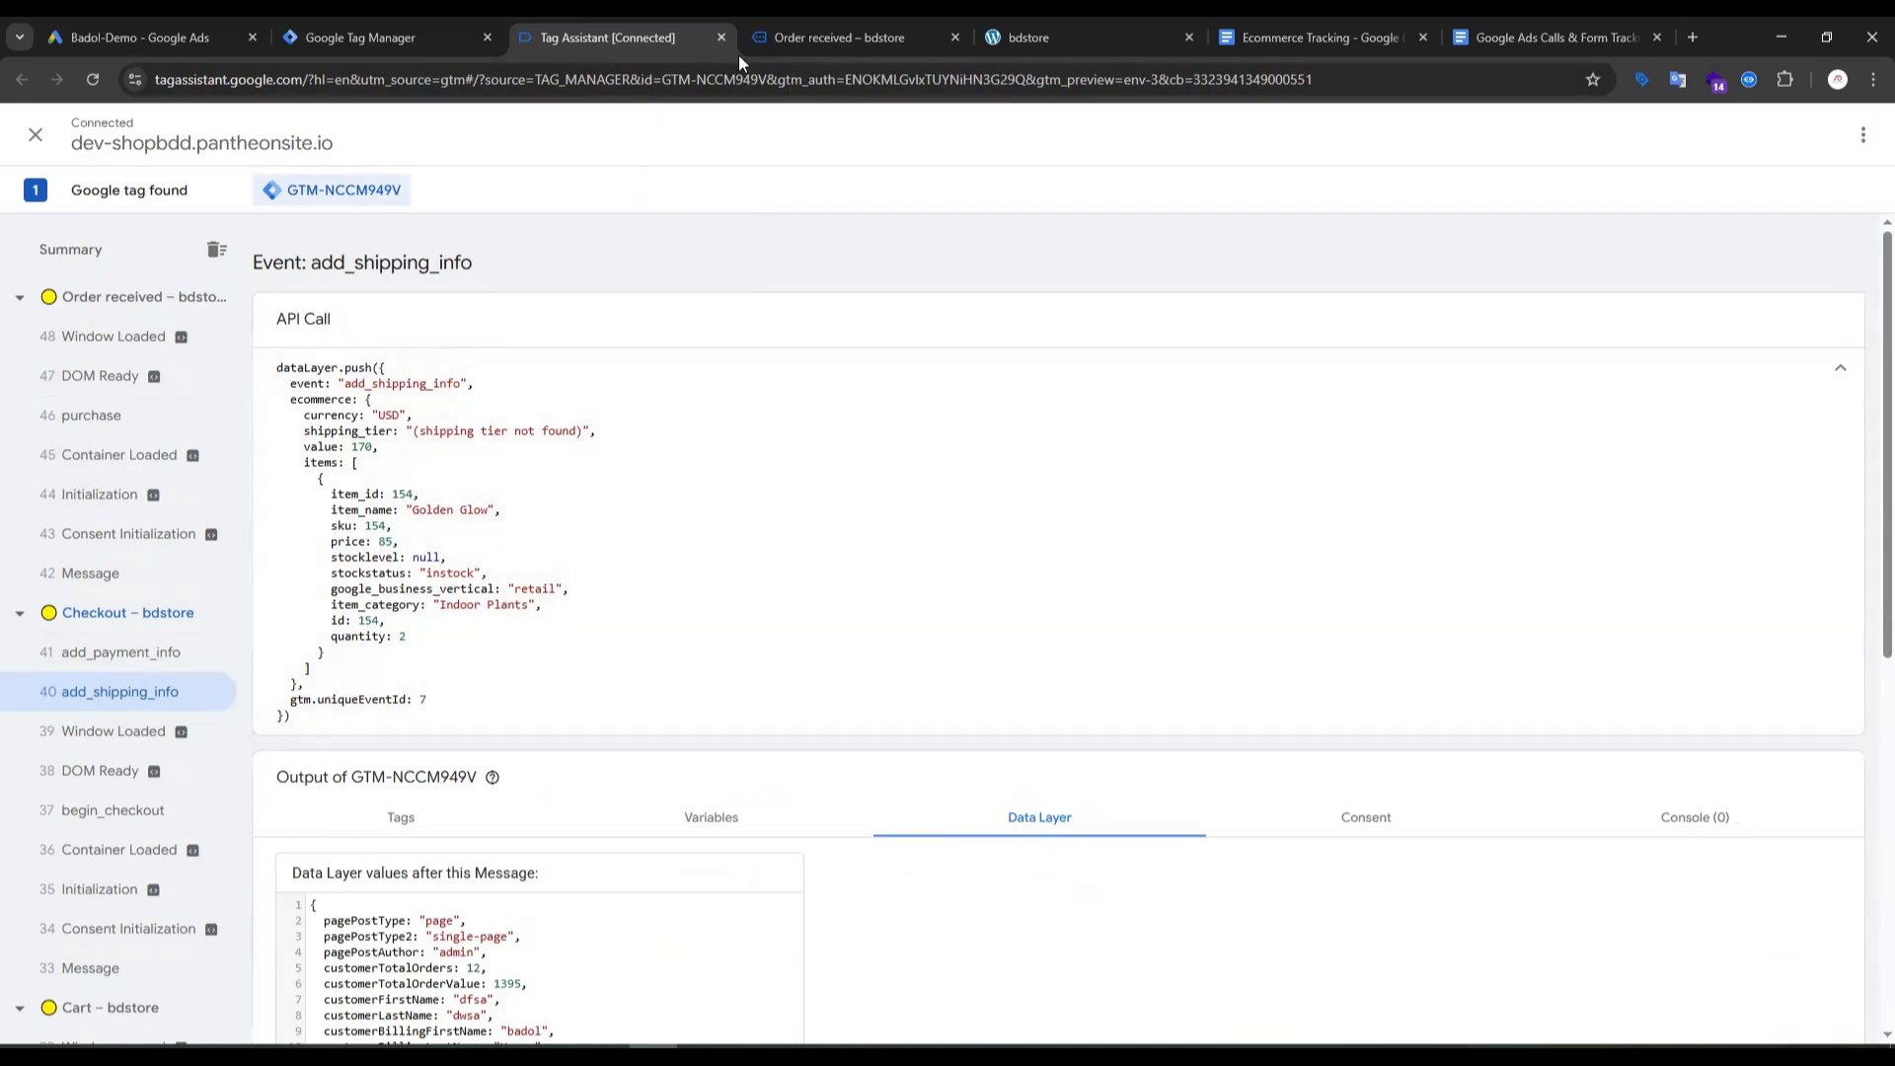
pyautogui.click(111, 438)
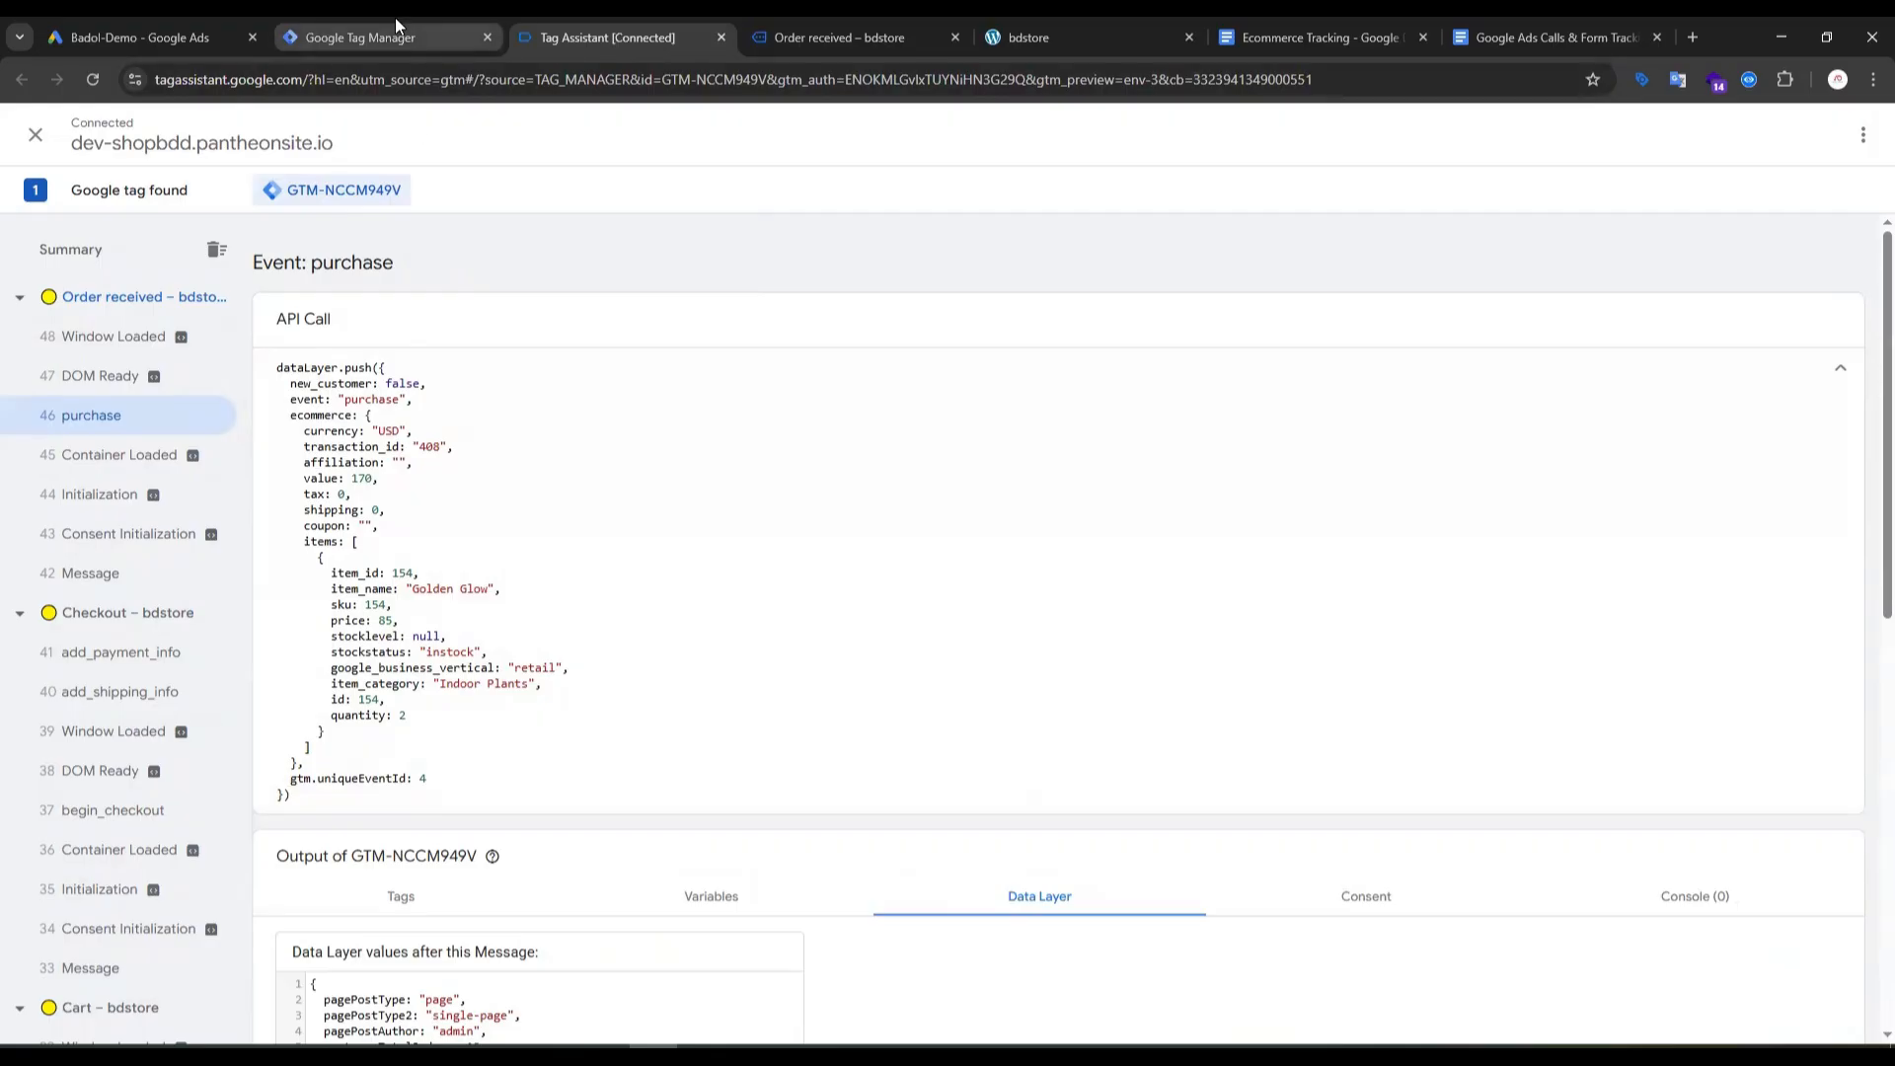
pyautogui.click(1832, 379)
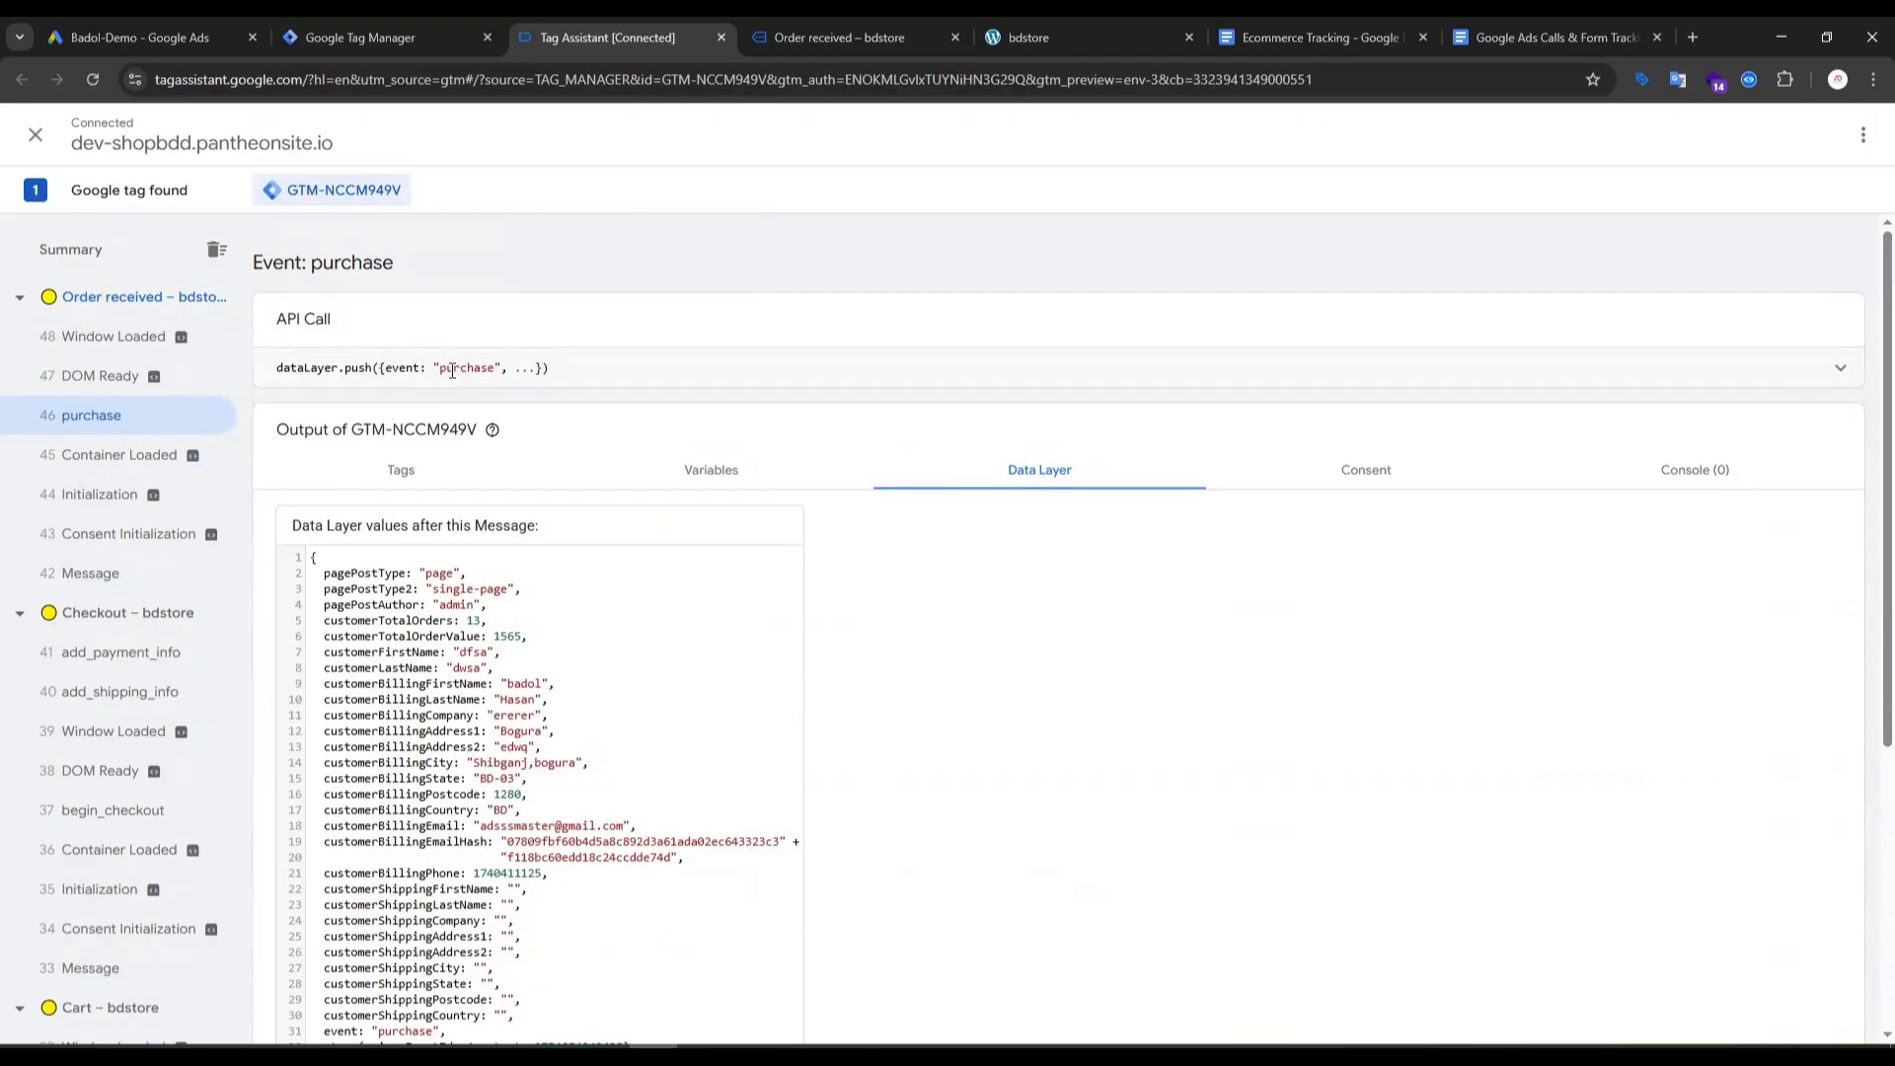
# Step: Switch to Google Tag Manager and start a new trigger of the Custom Event type
pyautogui.click(385, 37)
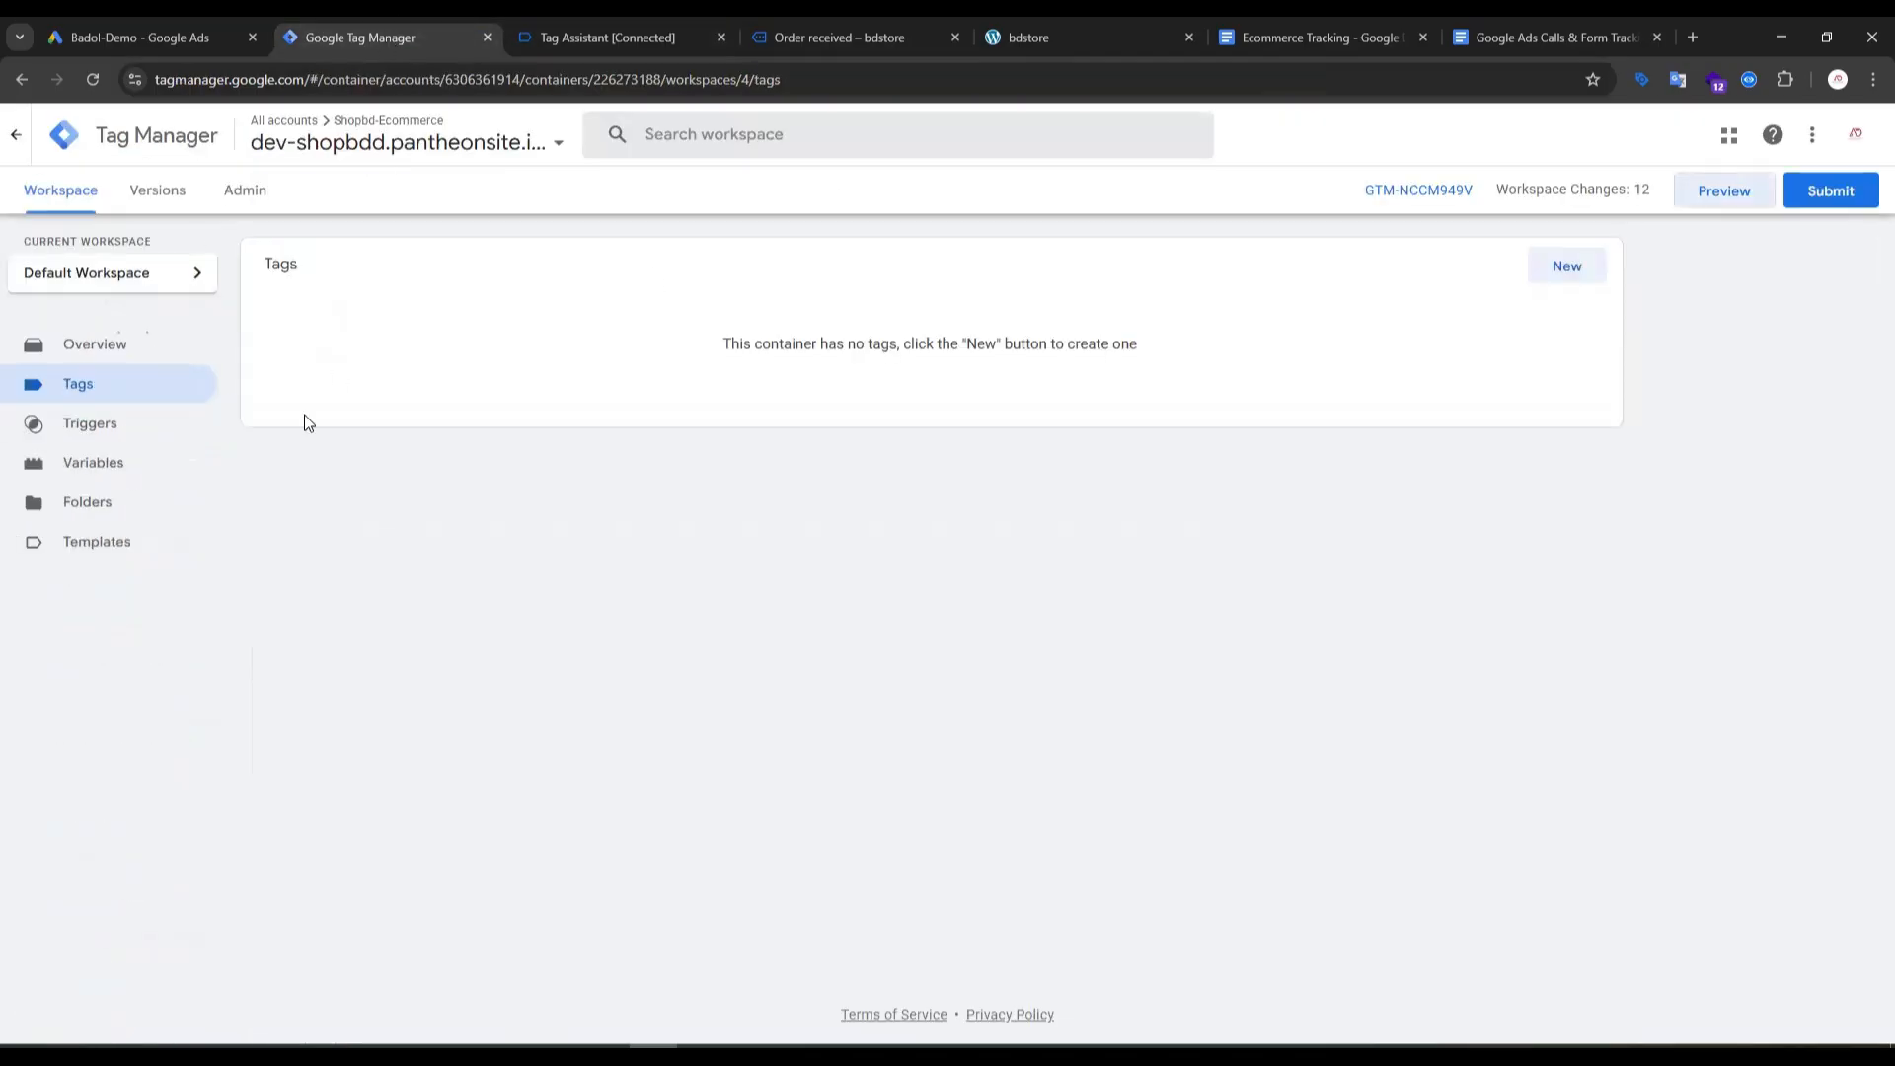
pyautogui.click(85, 422)
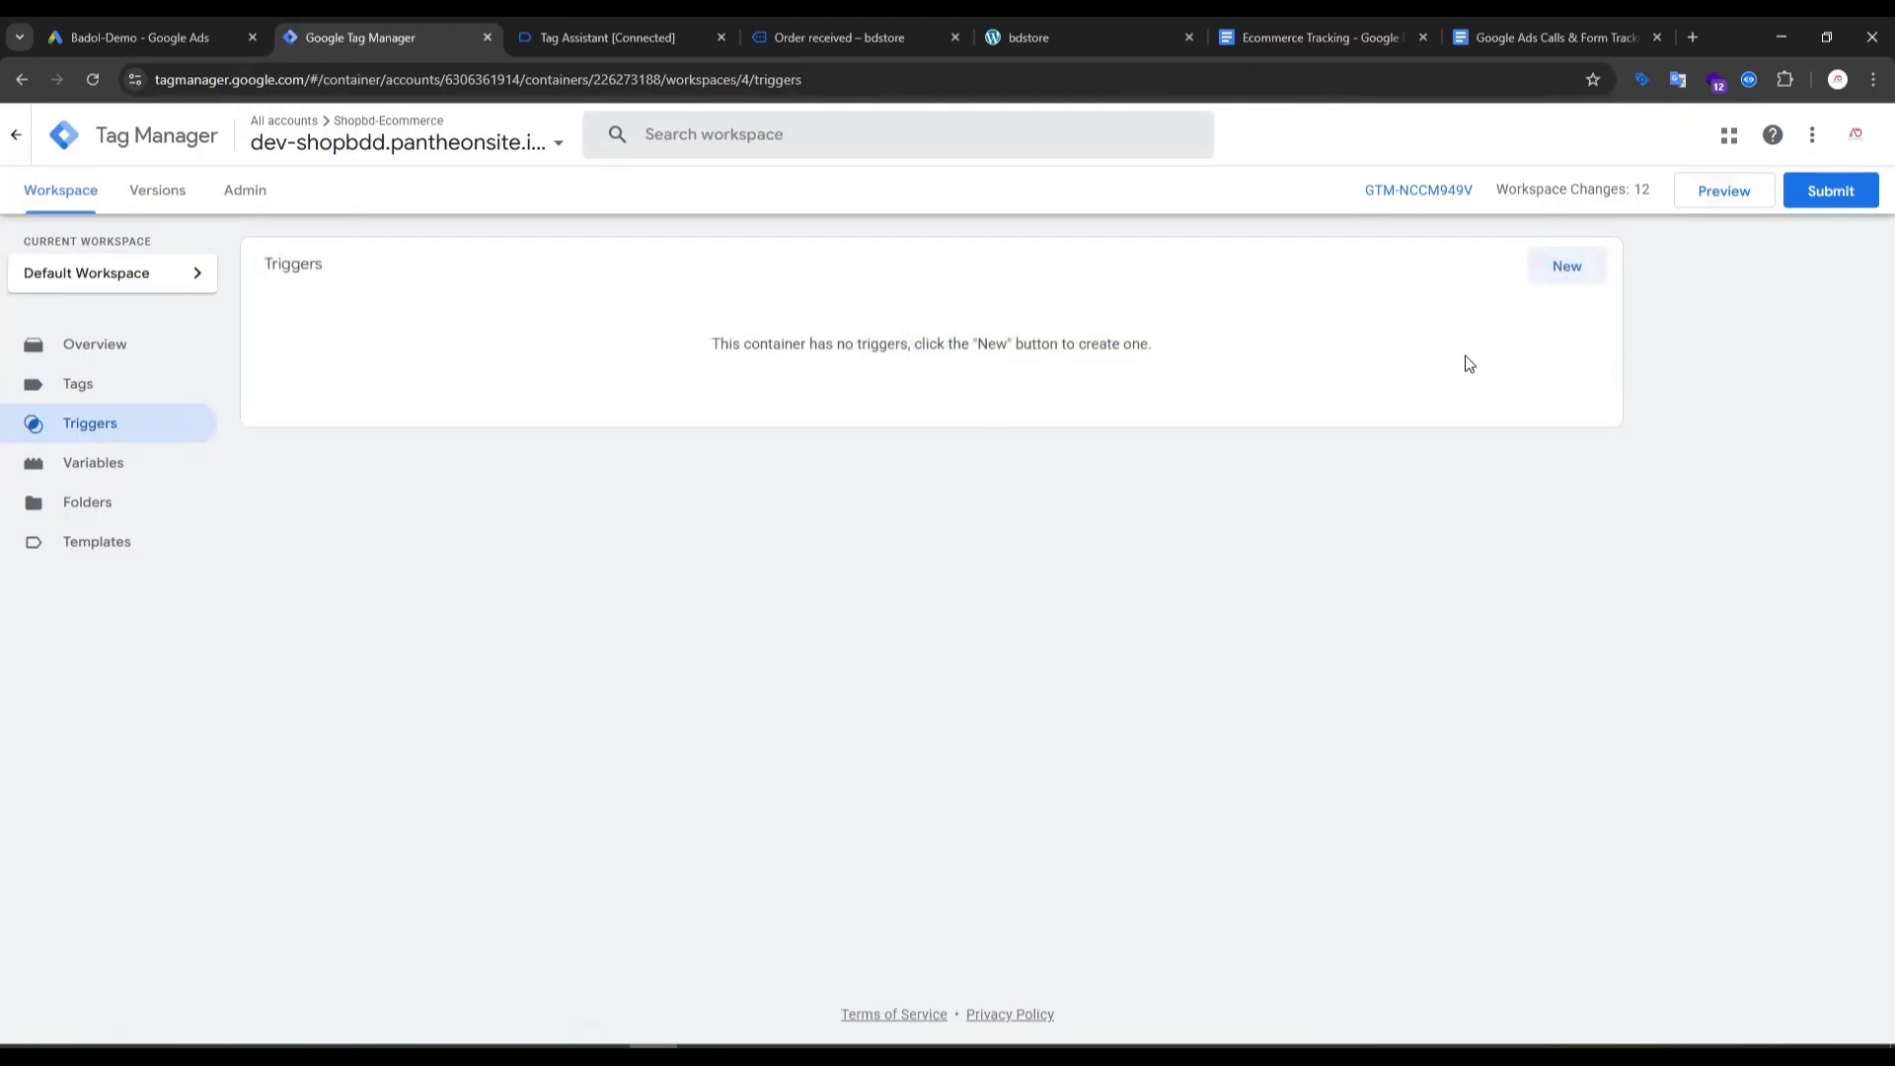
pyautogui.click(1569, 273)
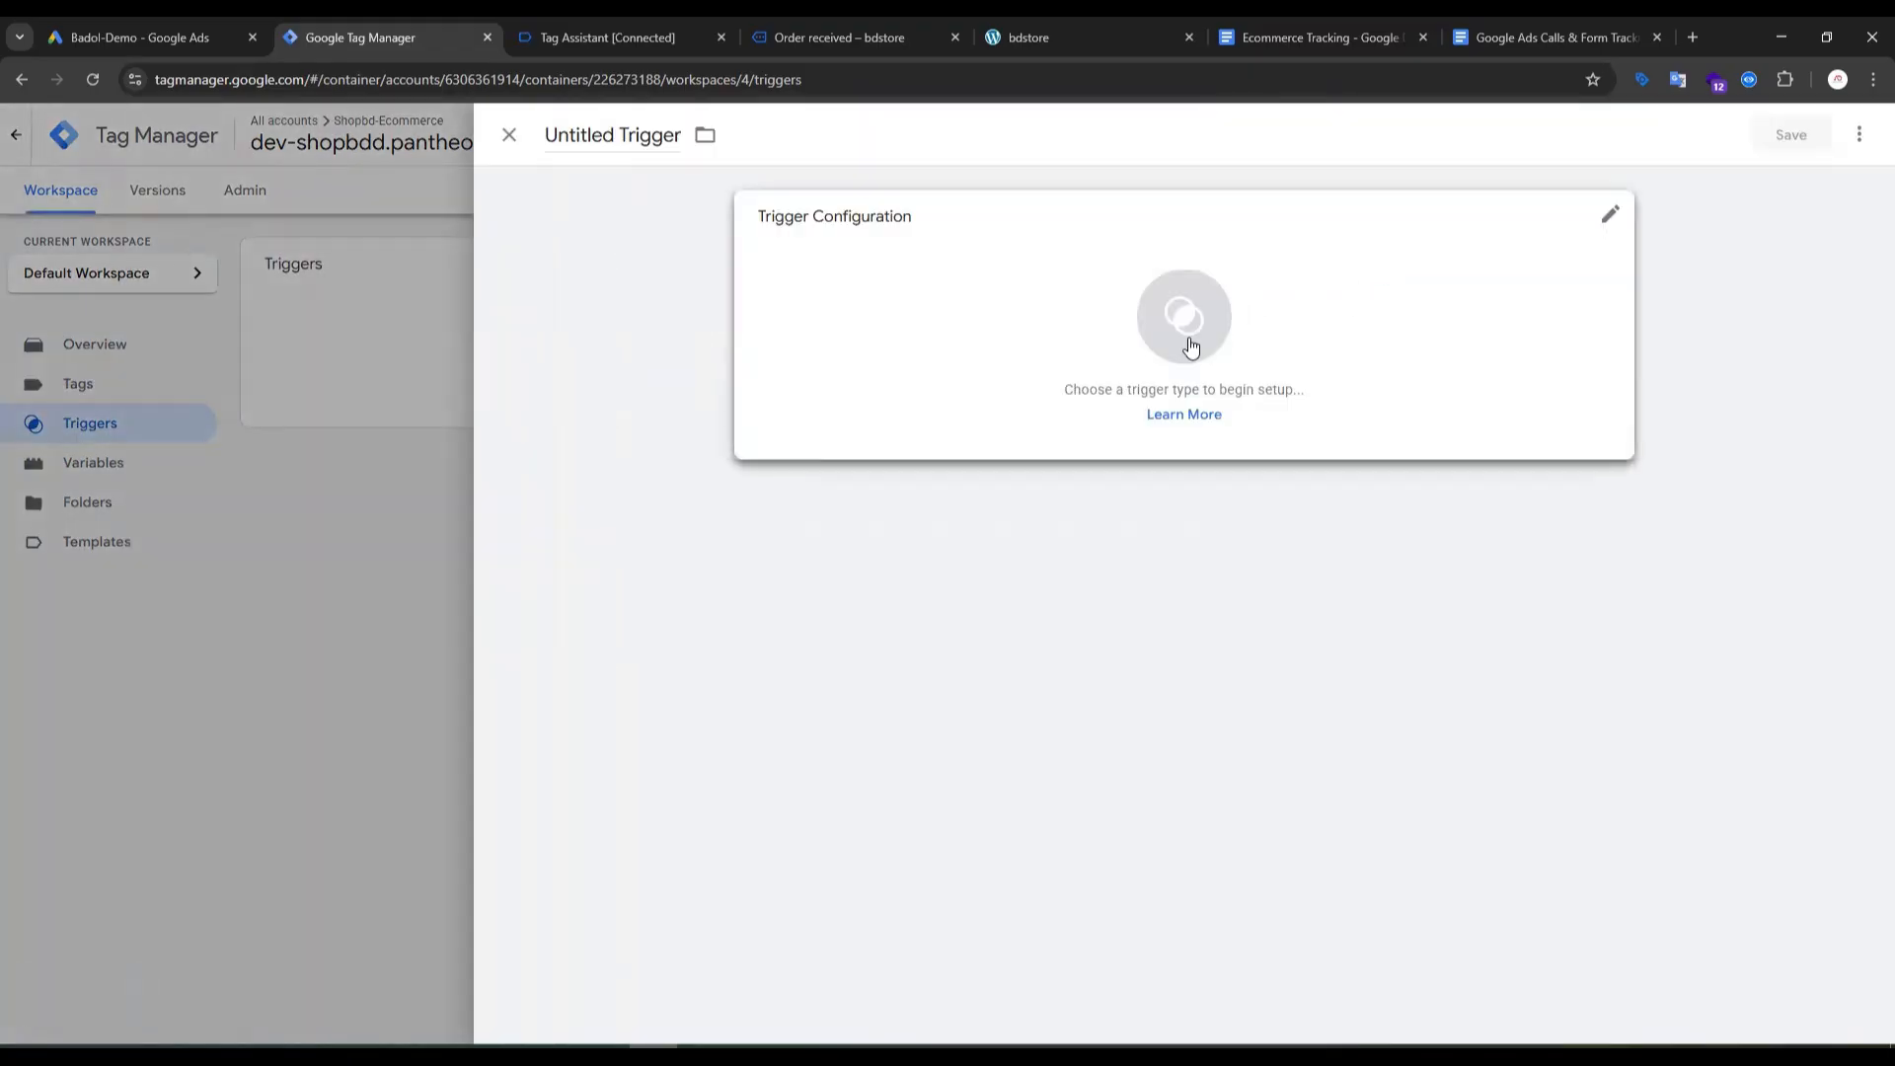
pyautogui.click(1191, 347)
pyautogui.scroll(-2, 1480, 493)
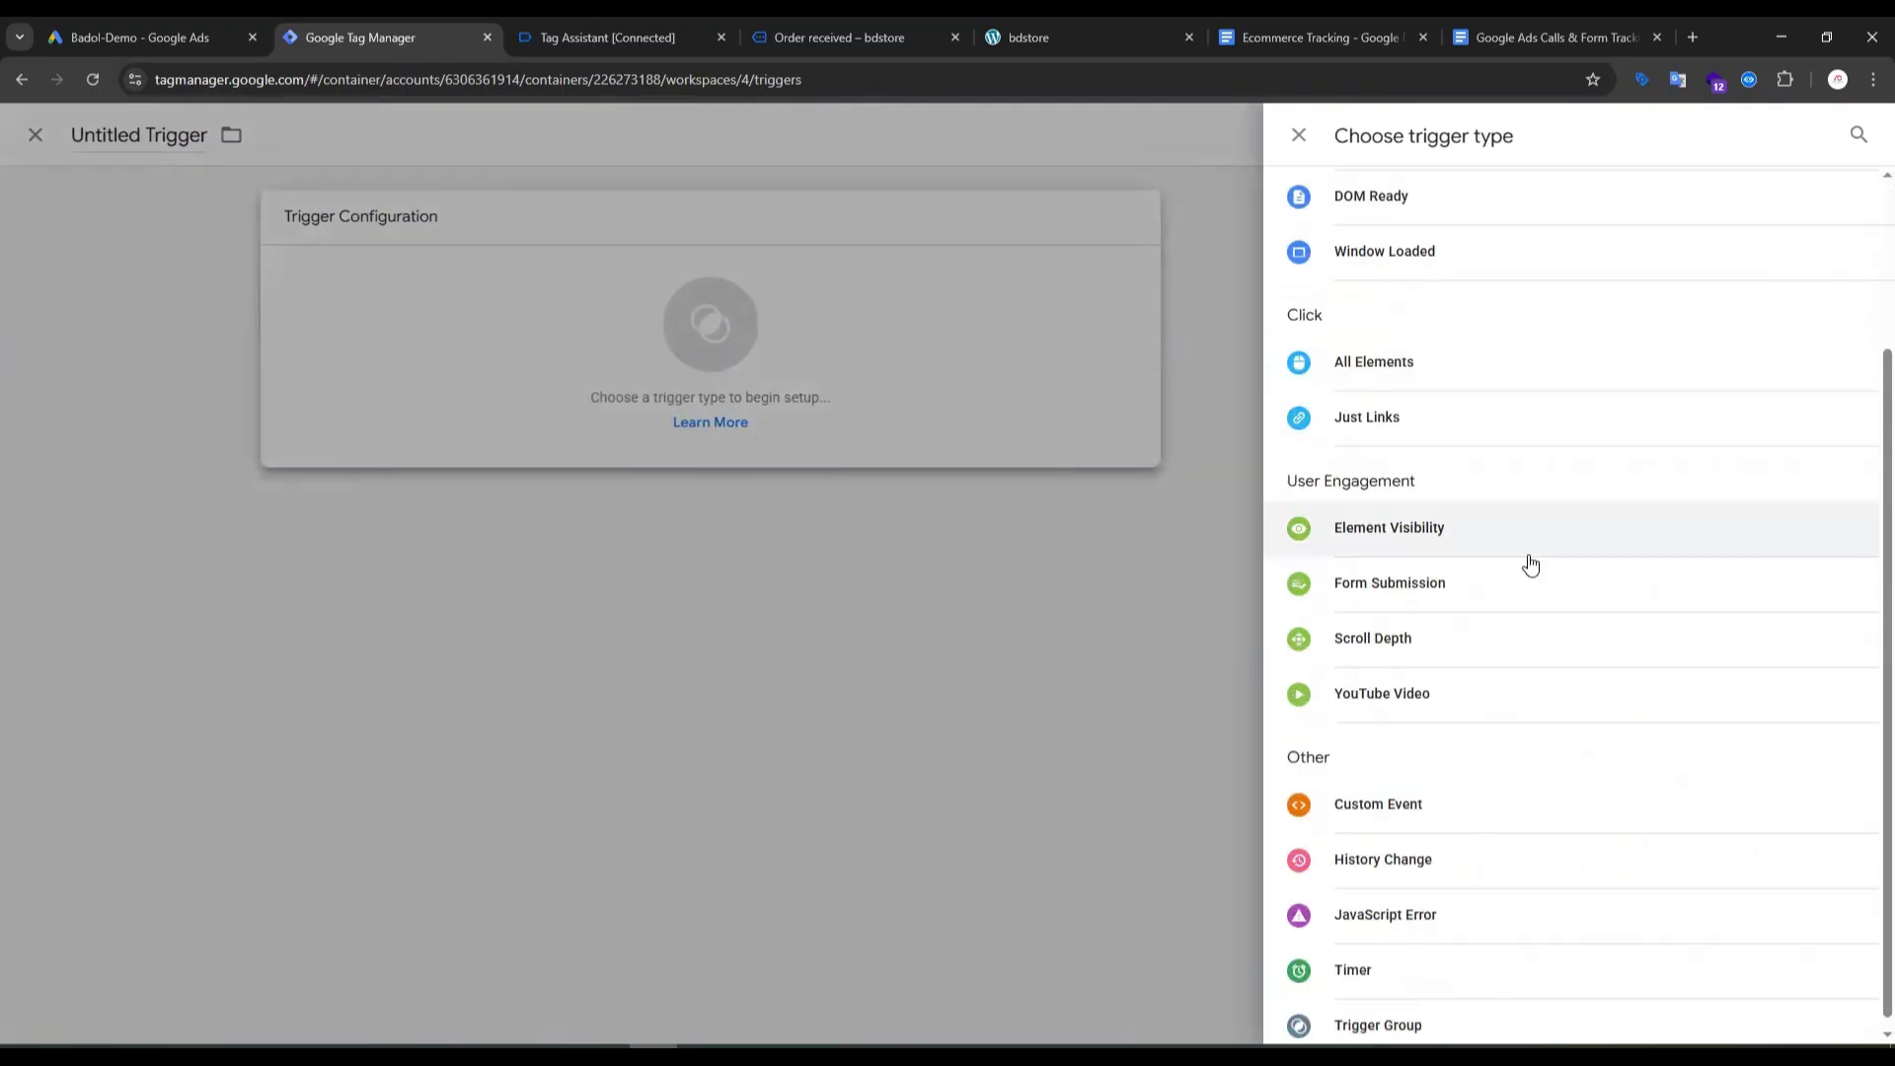
pyautogui.click(1443, 786)
pyautogui.click(792, 406)
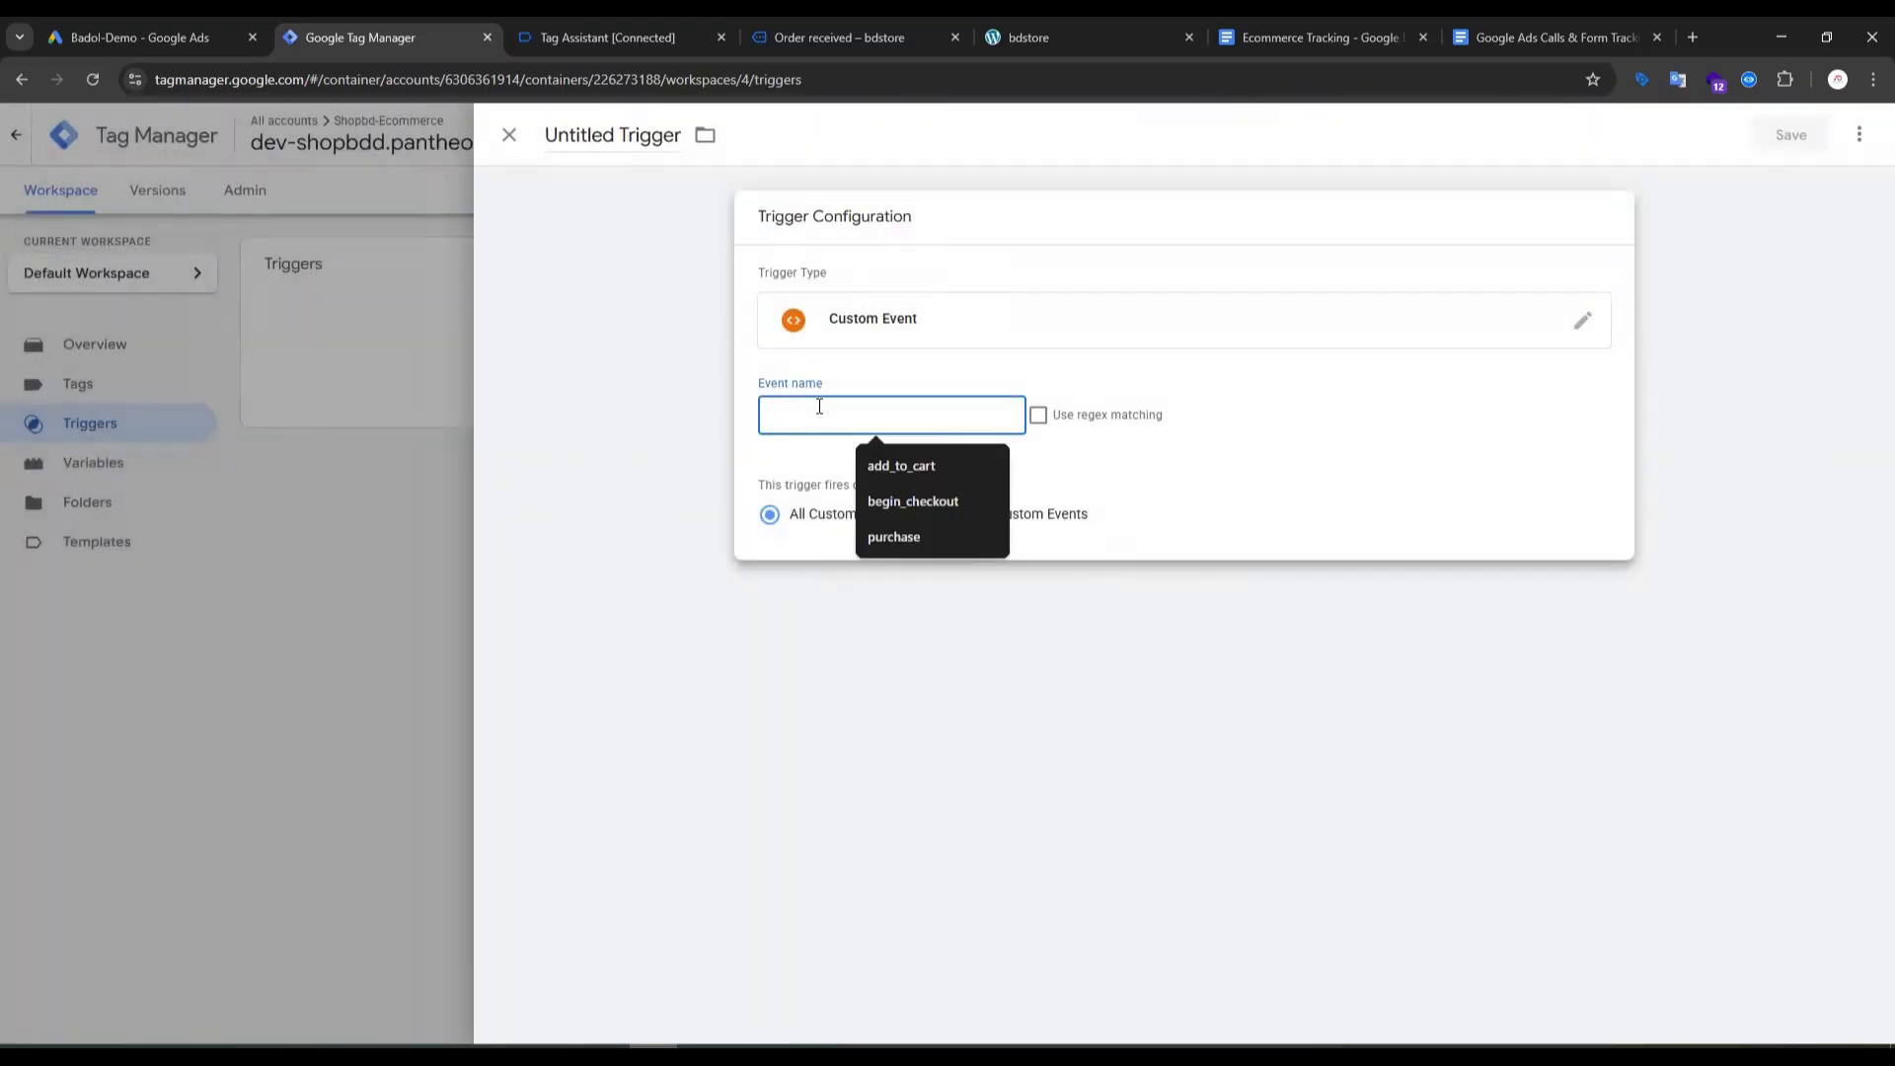
# Step: Set the trigger's event name to purchase, copied from the event's API call in Tag Assistant, and save the trigger as purchase
pyautogui.click(583, 35)
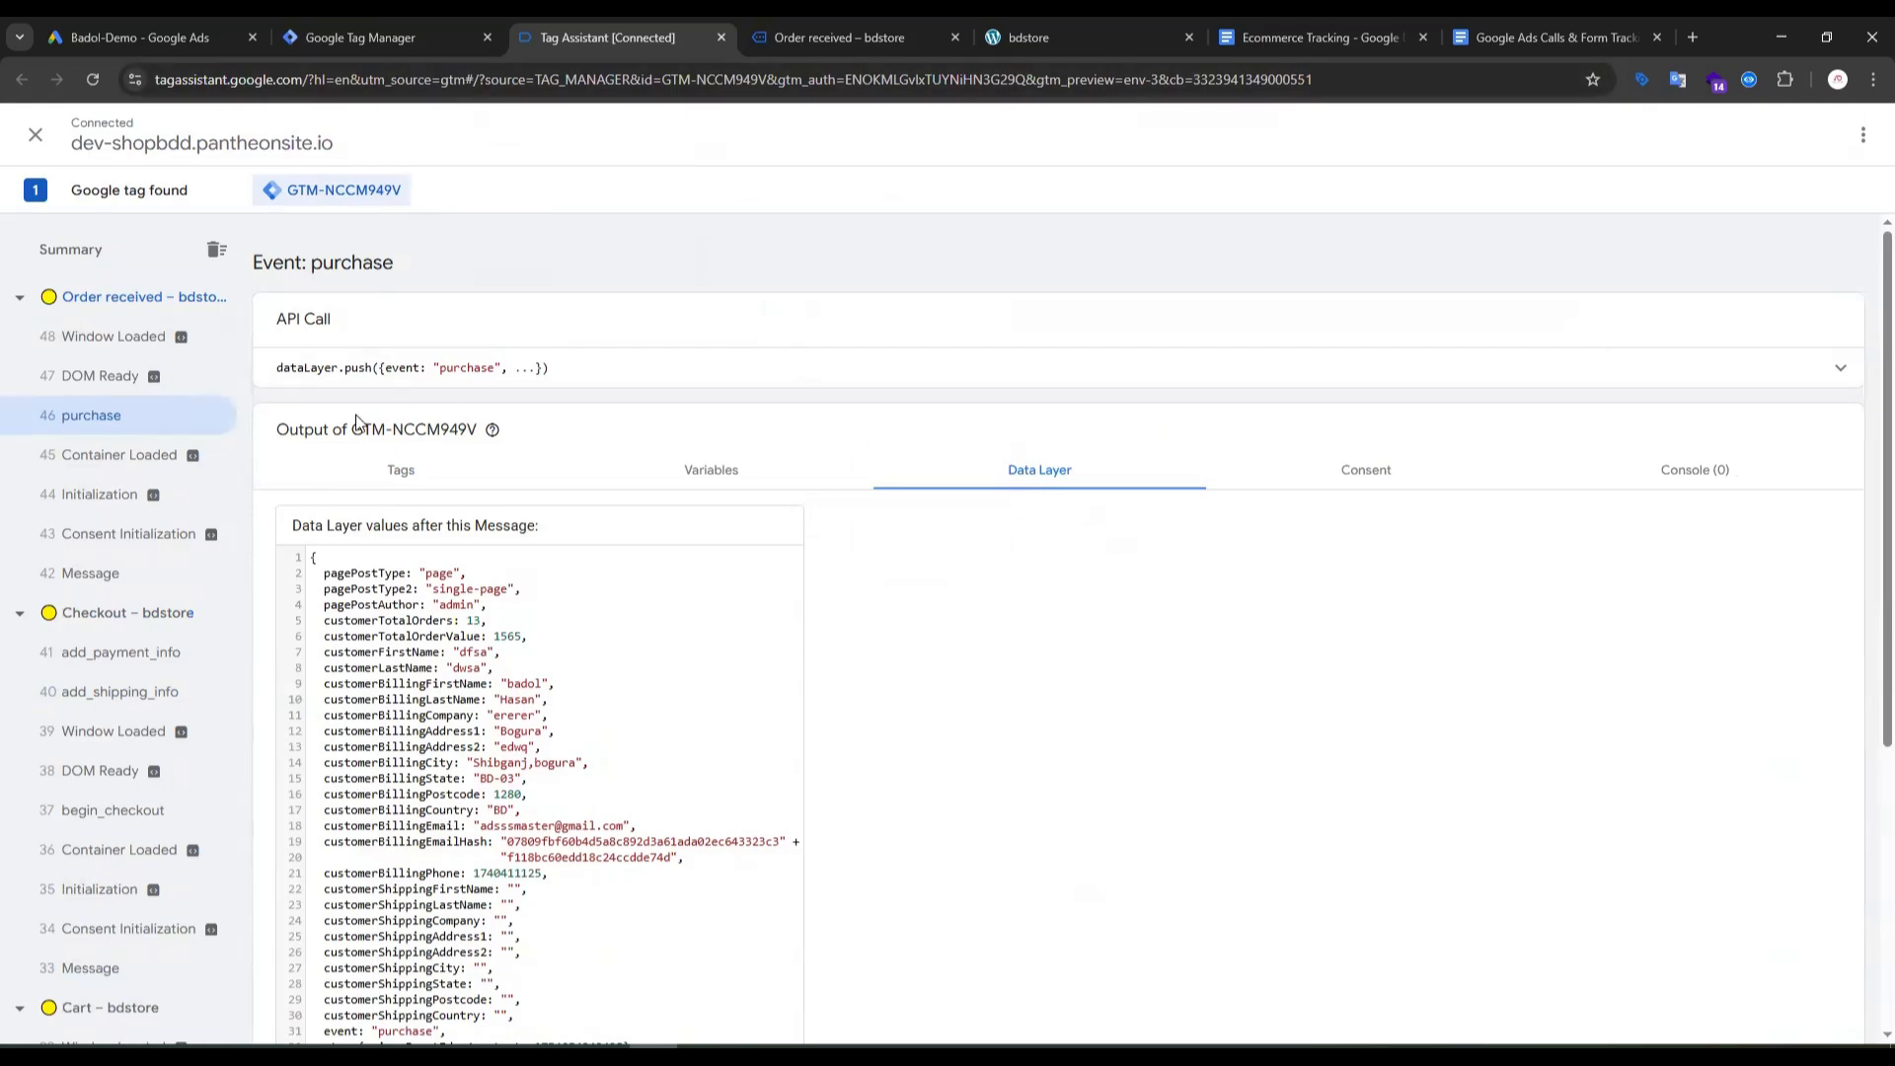
pyautogui.doubleClick(466, 367)
pyautogui.hotkey('ctrl', 'c')
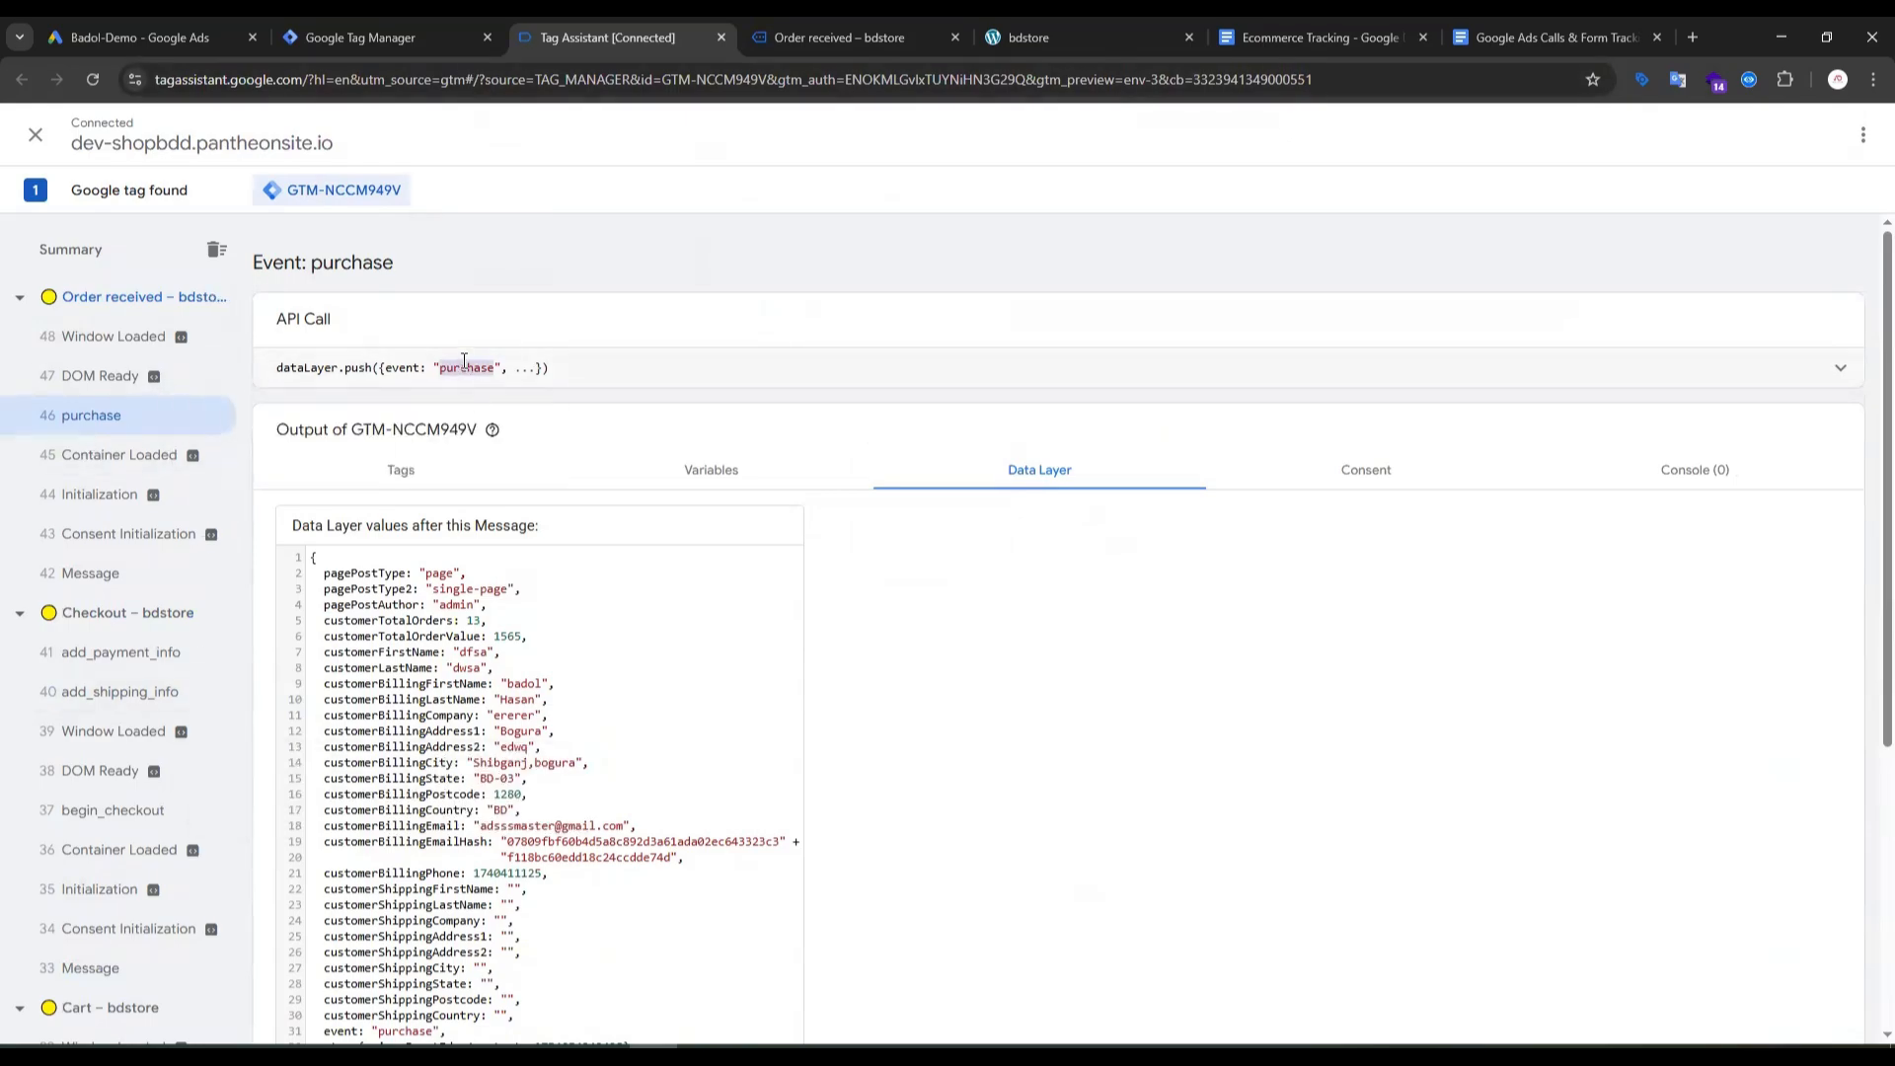
pyautogui.click(374, 30)
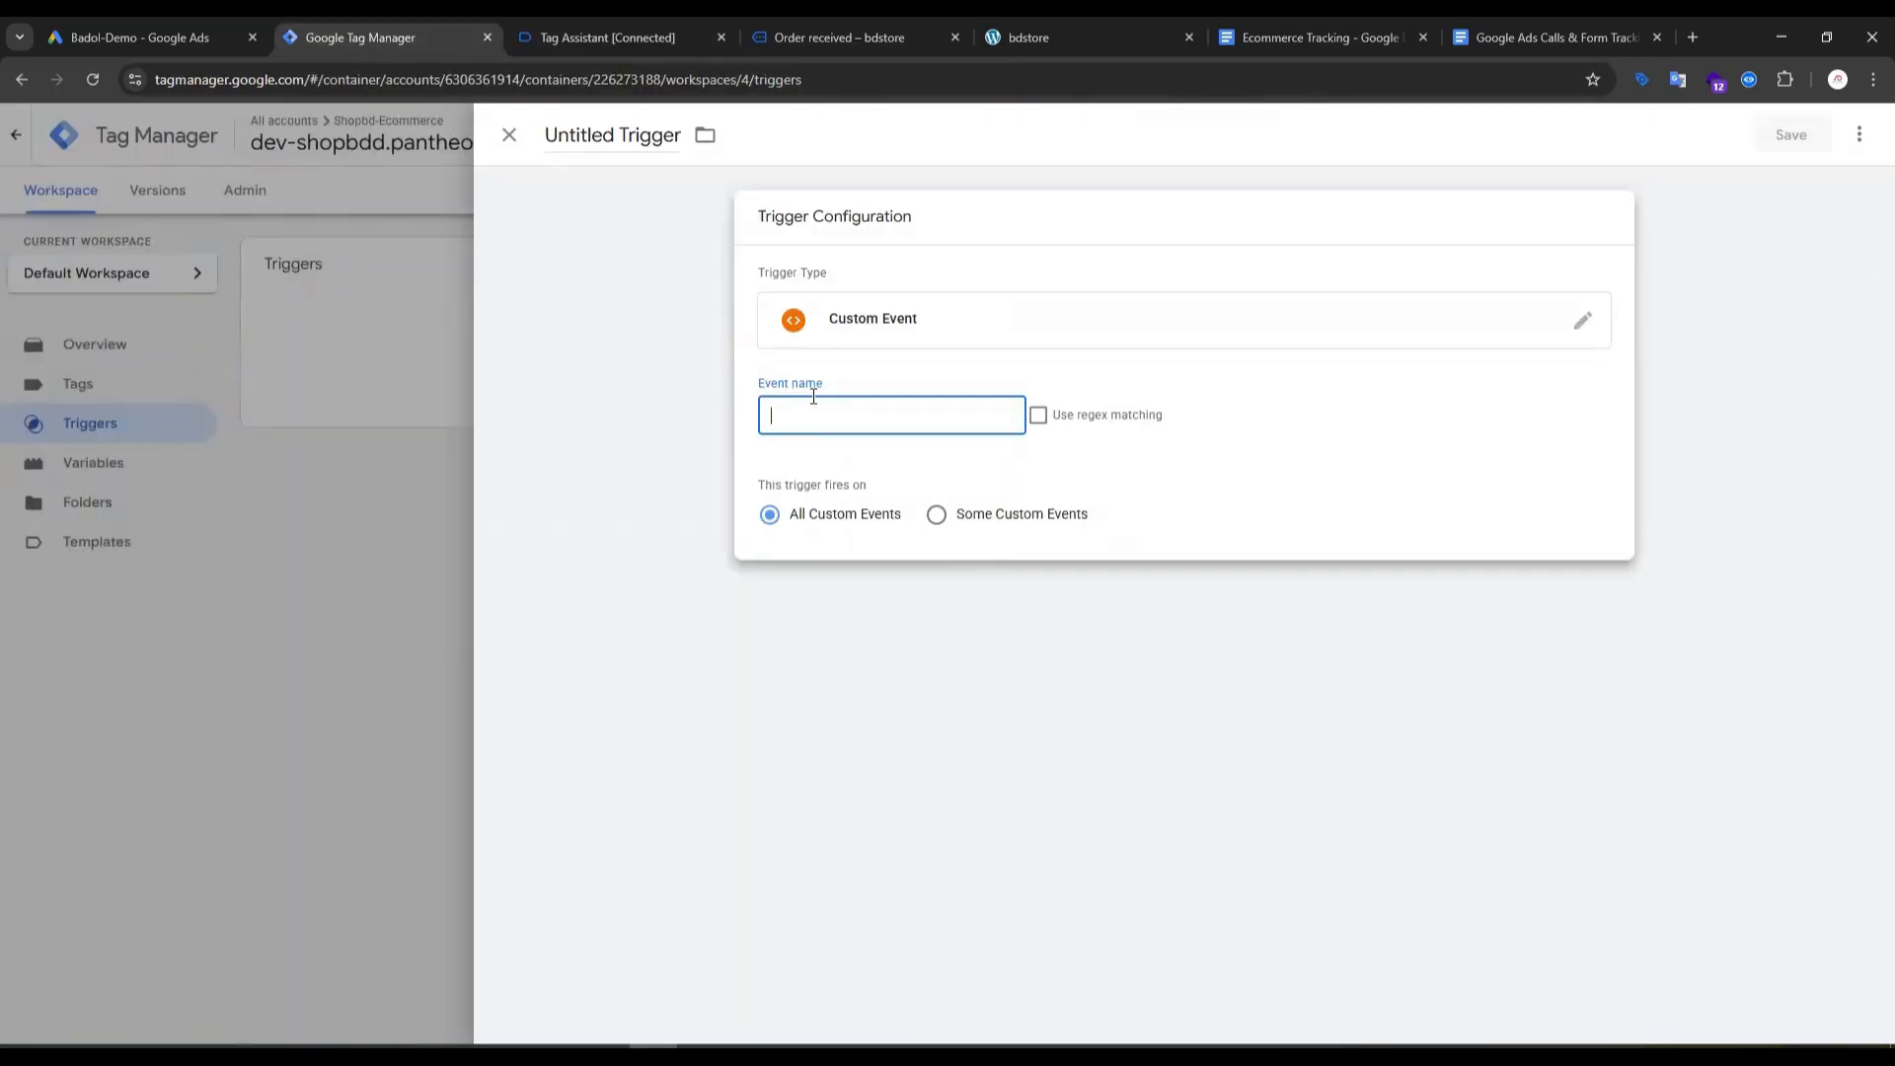
pyautogui.hotkey('ctrl', 'v')
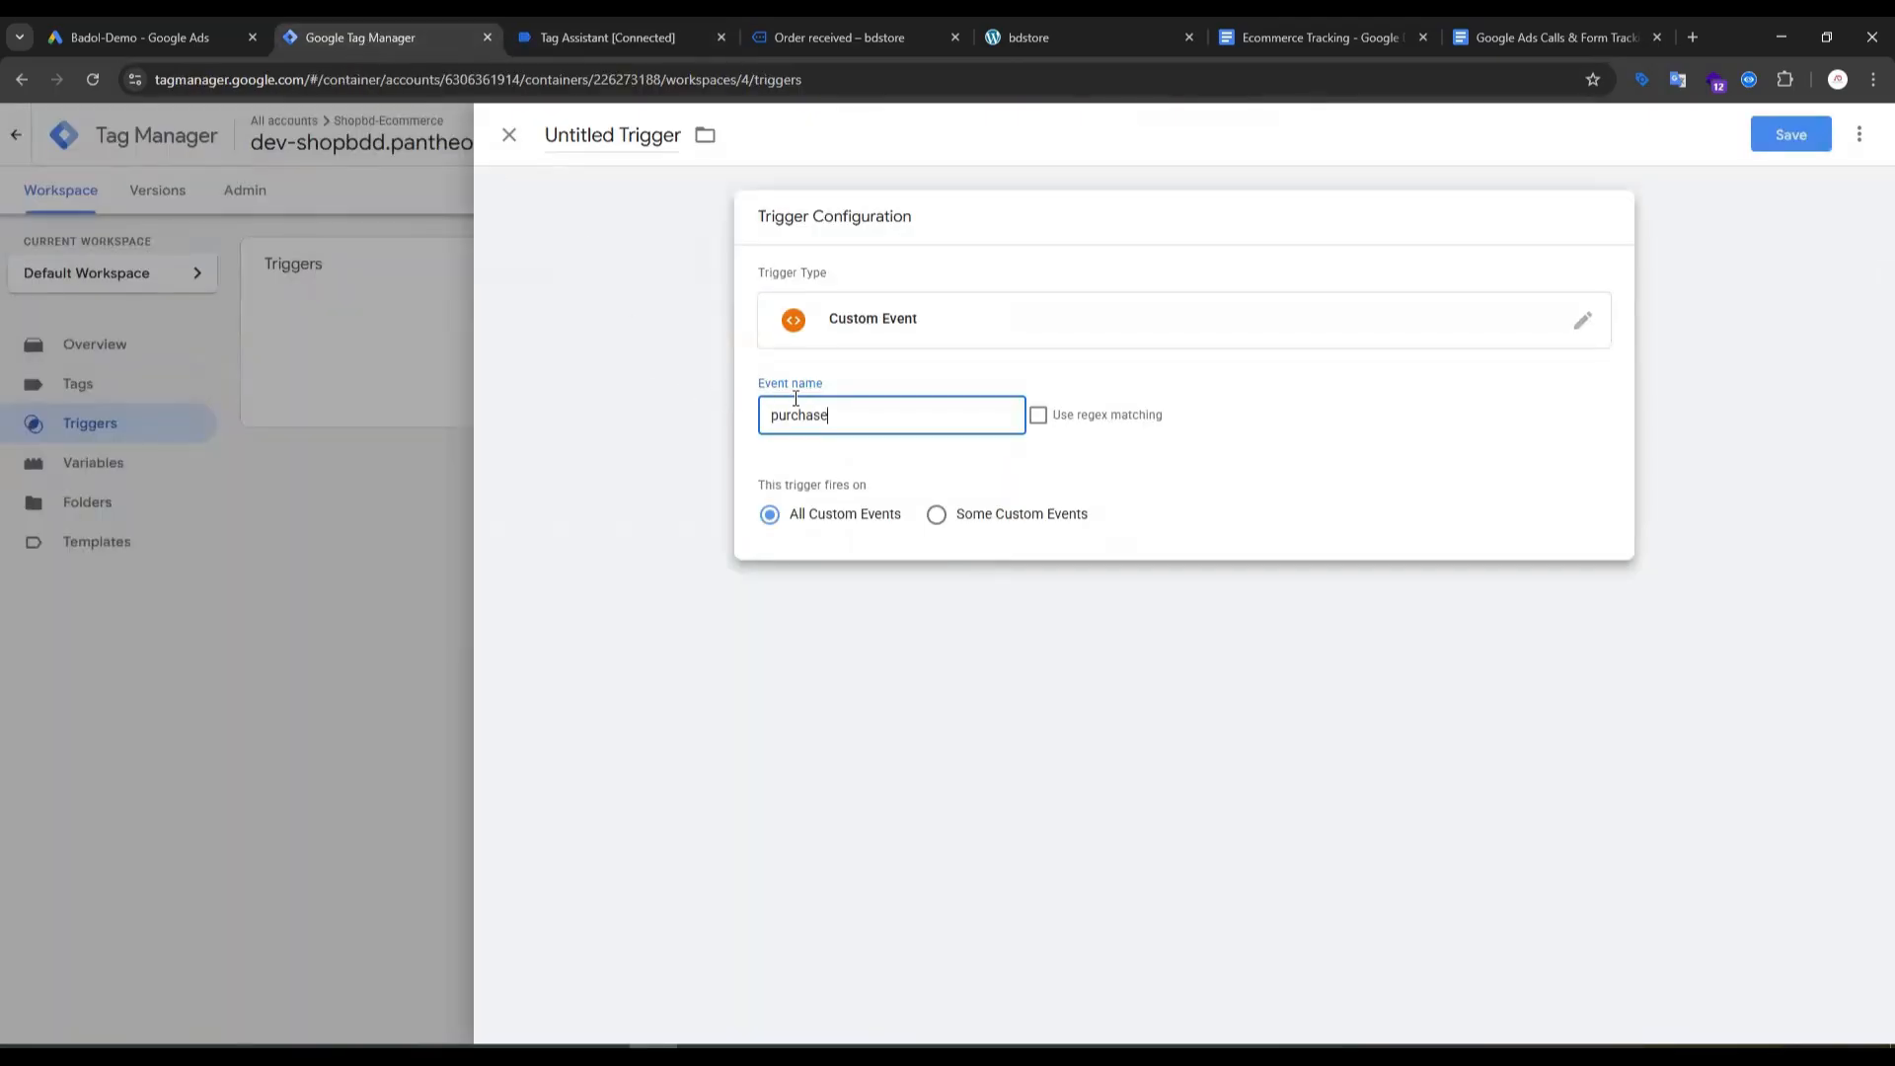
pyautogui.click(1762, 146)
pyautogui.hotkey('ctrl', 'v')
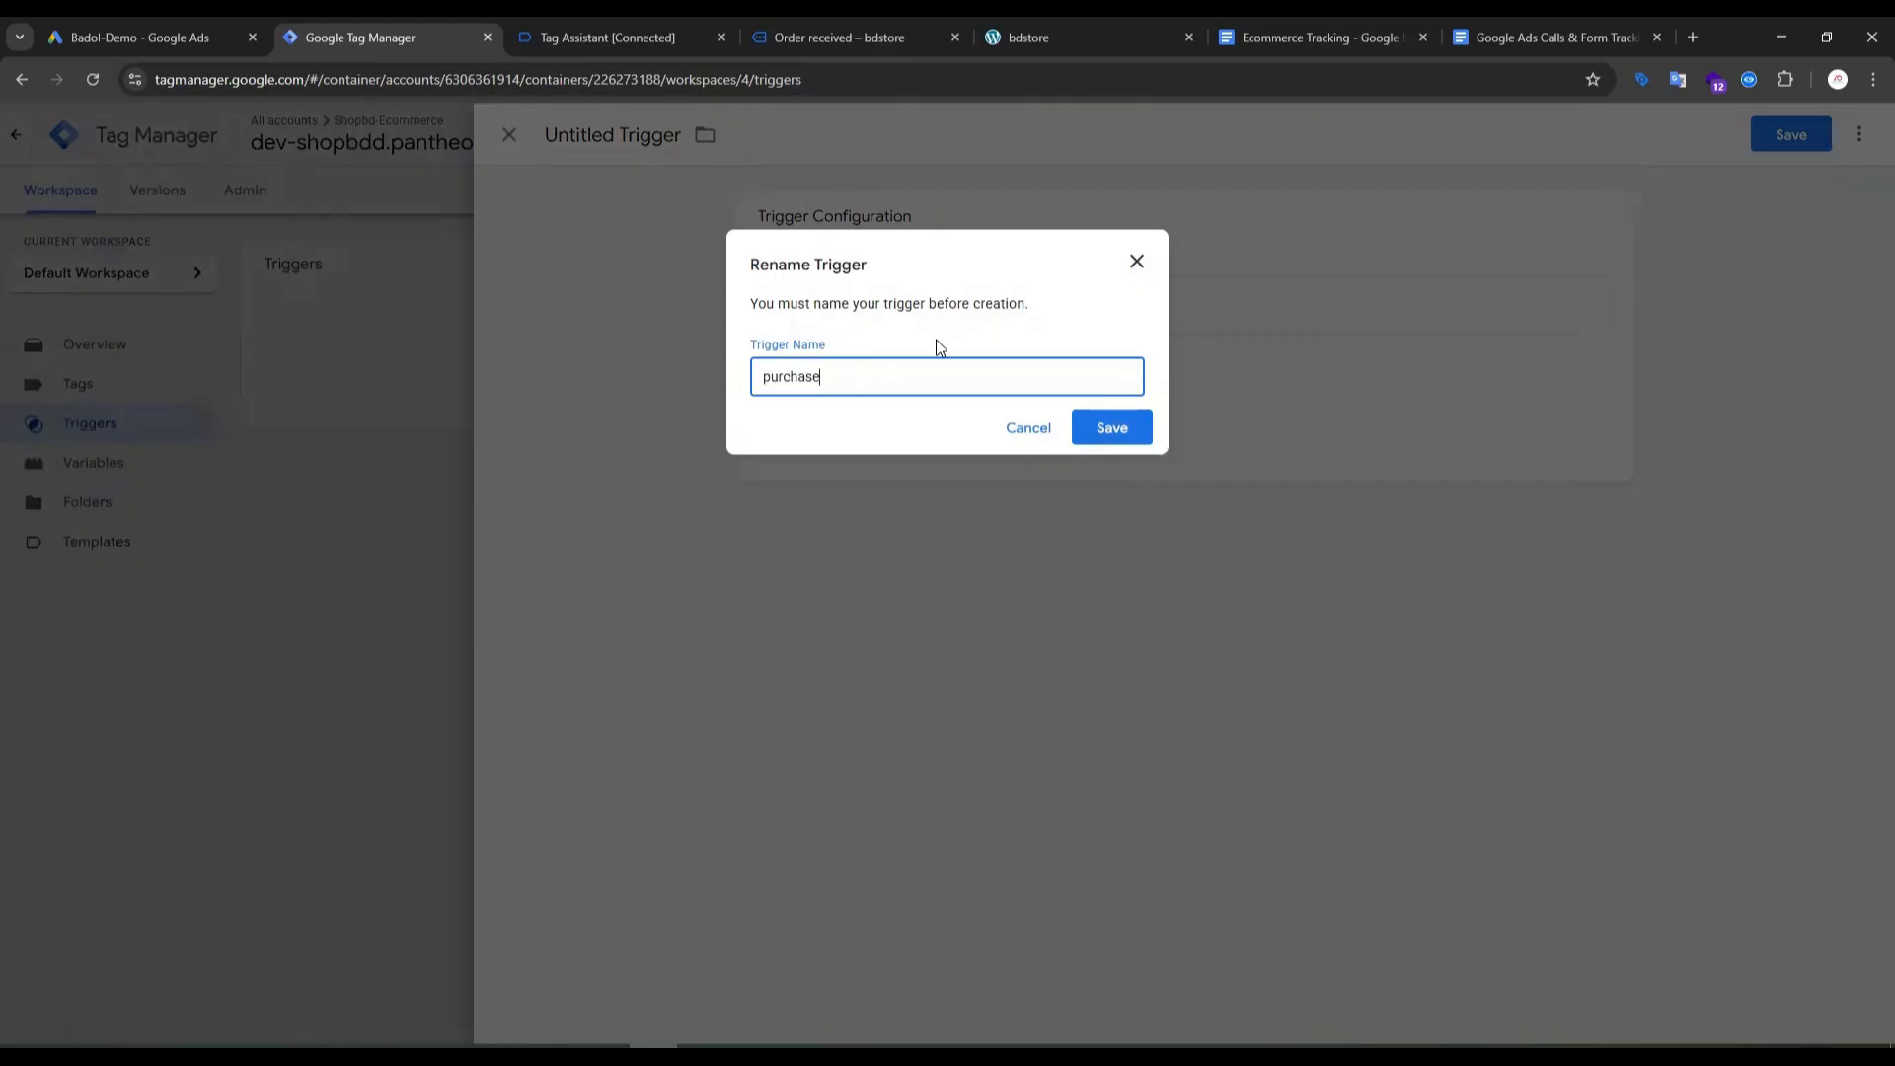
pyautogui.click(1109, 432)
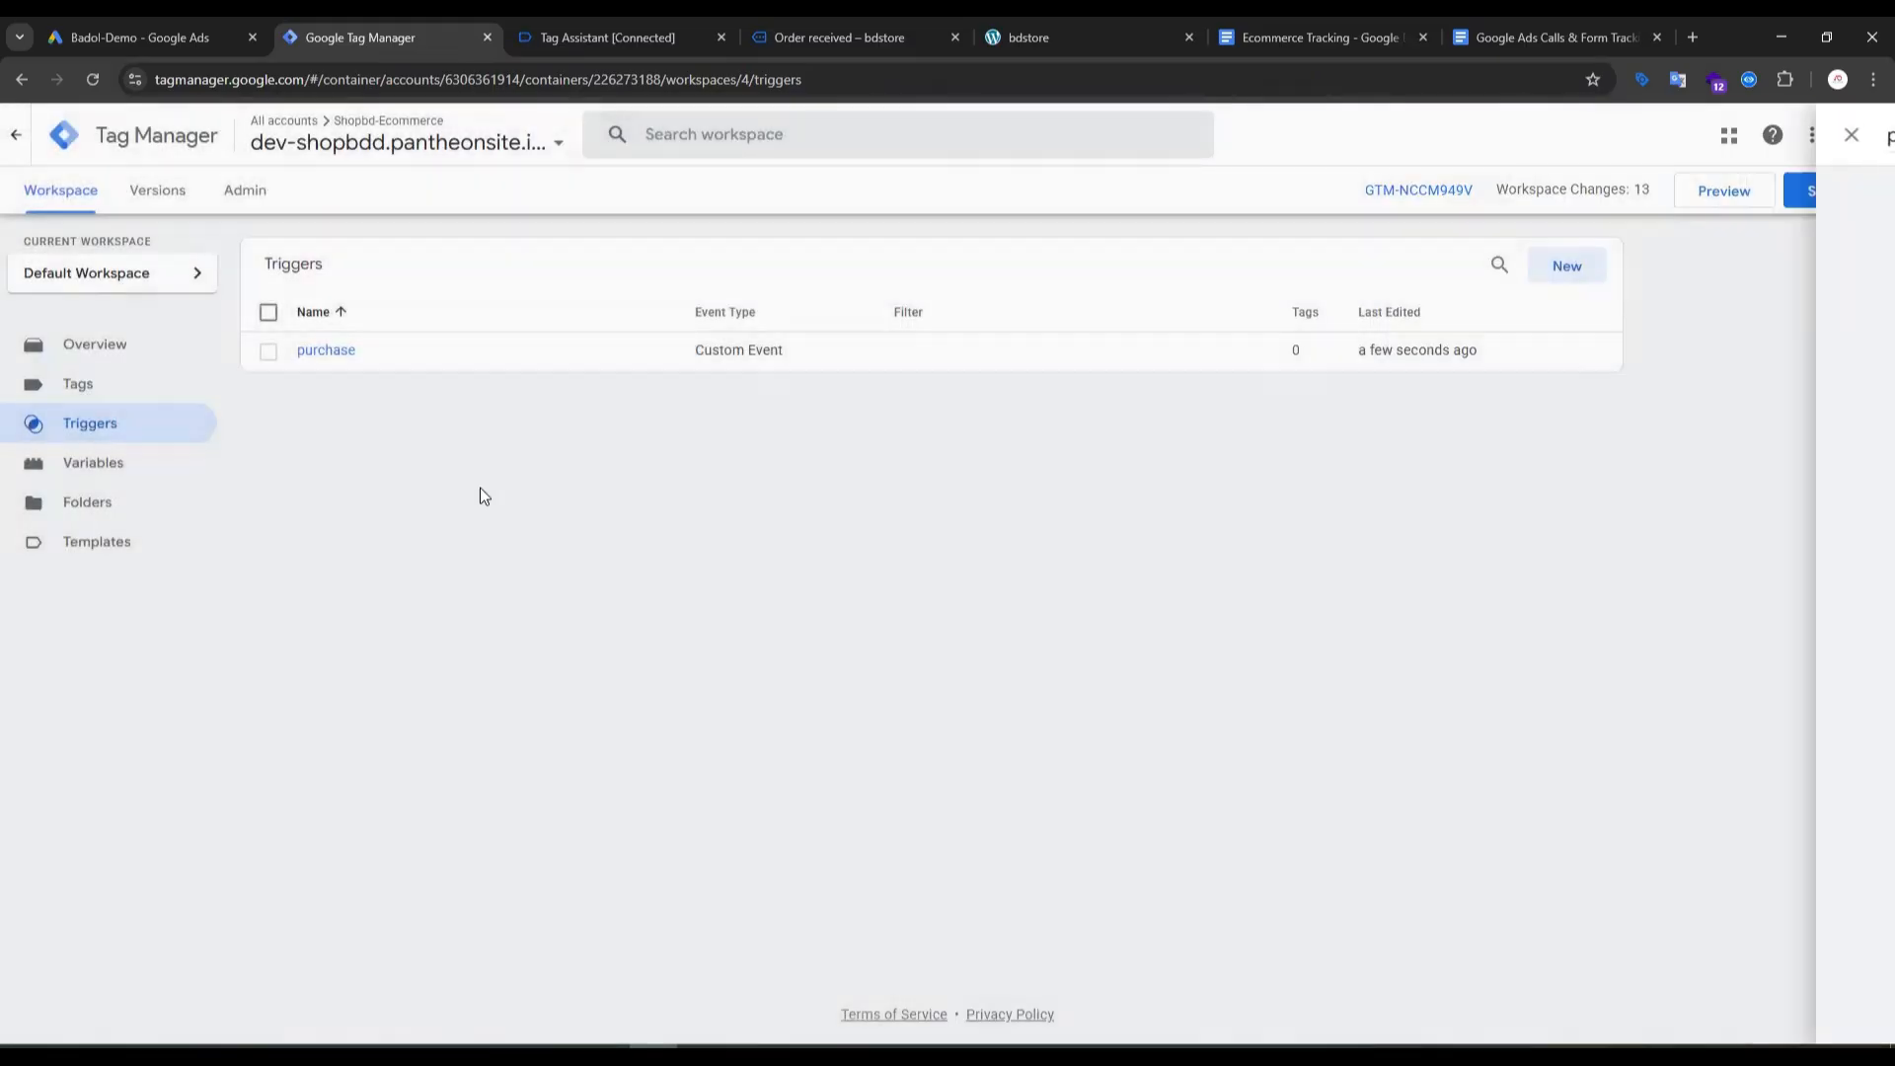
# Step: Start another new trigger in Google Tag Manager with Custom Event as its type
pyautogui.click(1567, 265)
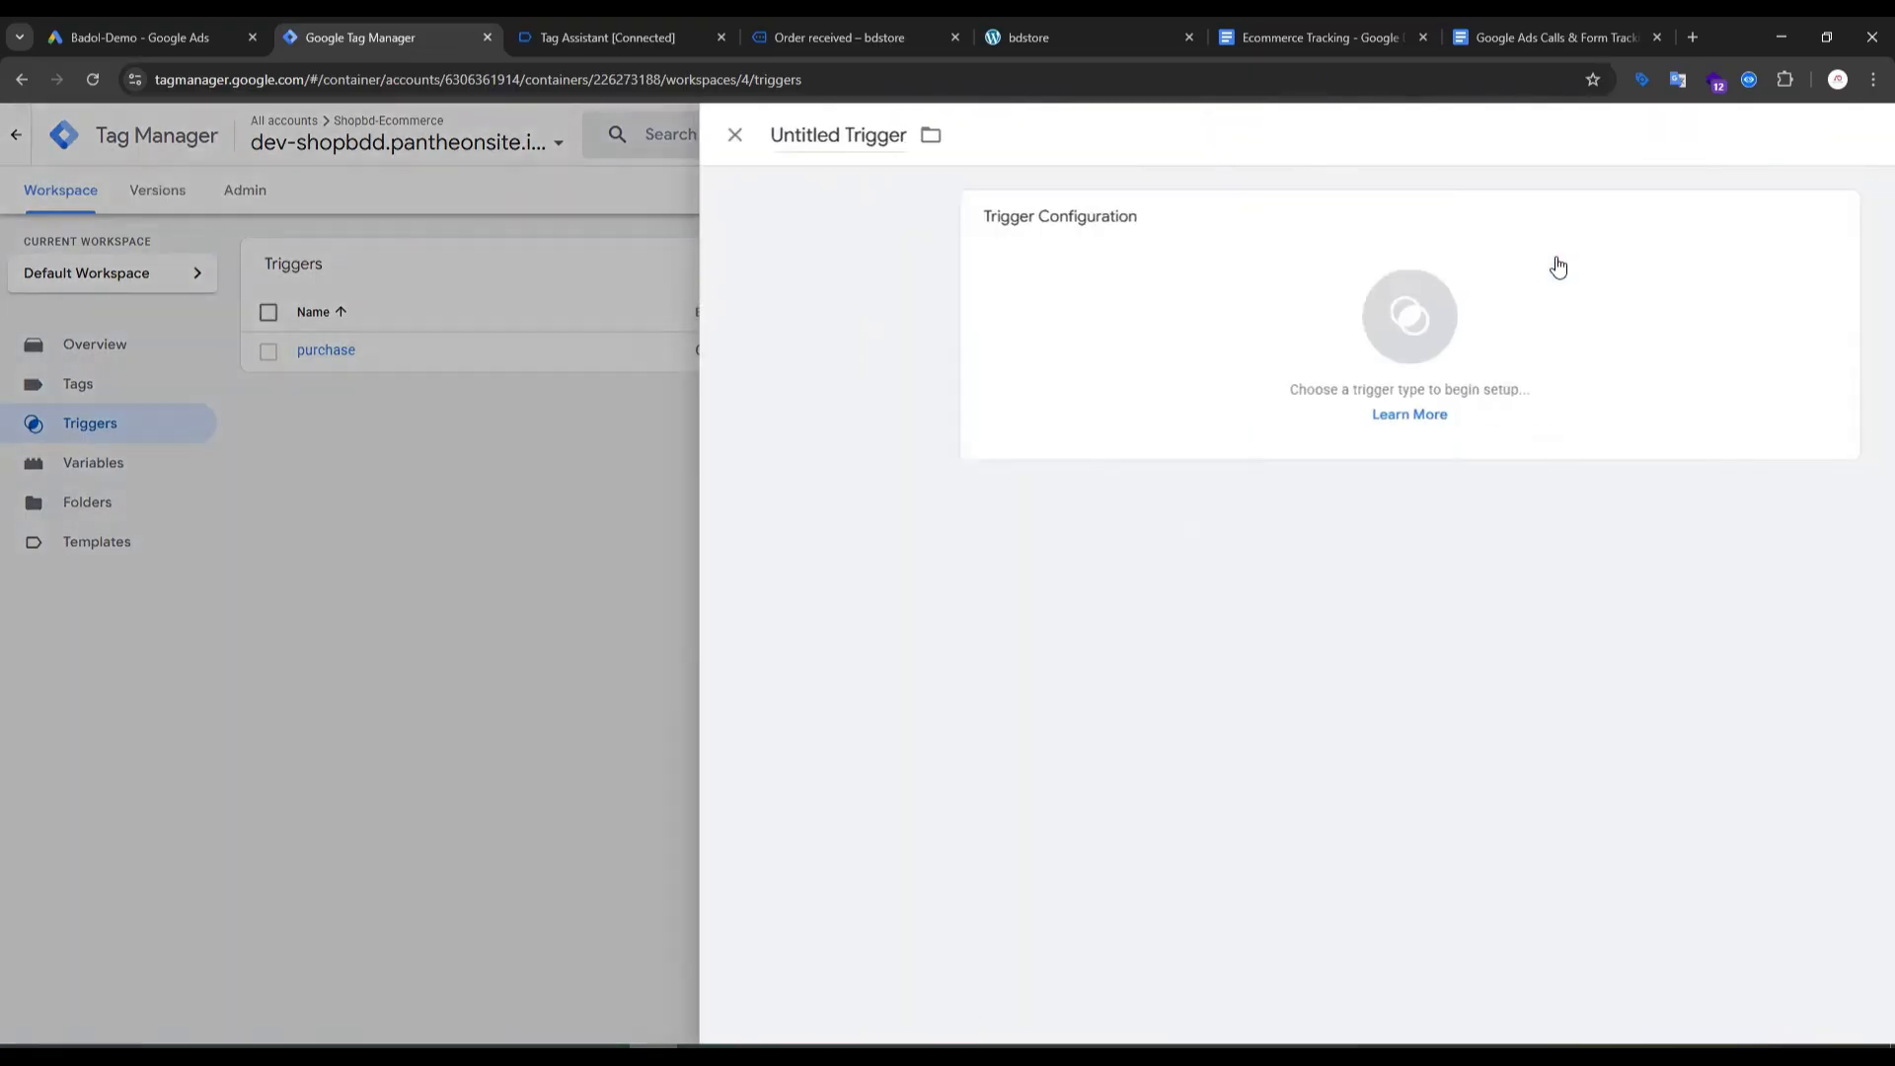
pyautogui.click(1178, 334)
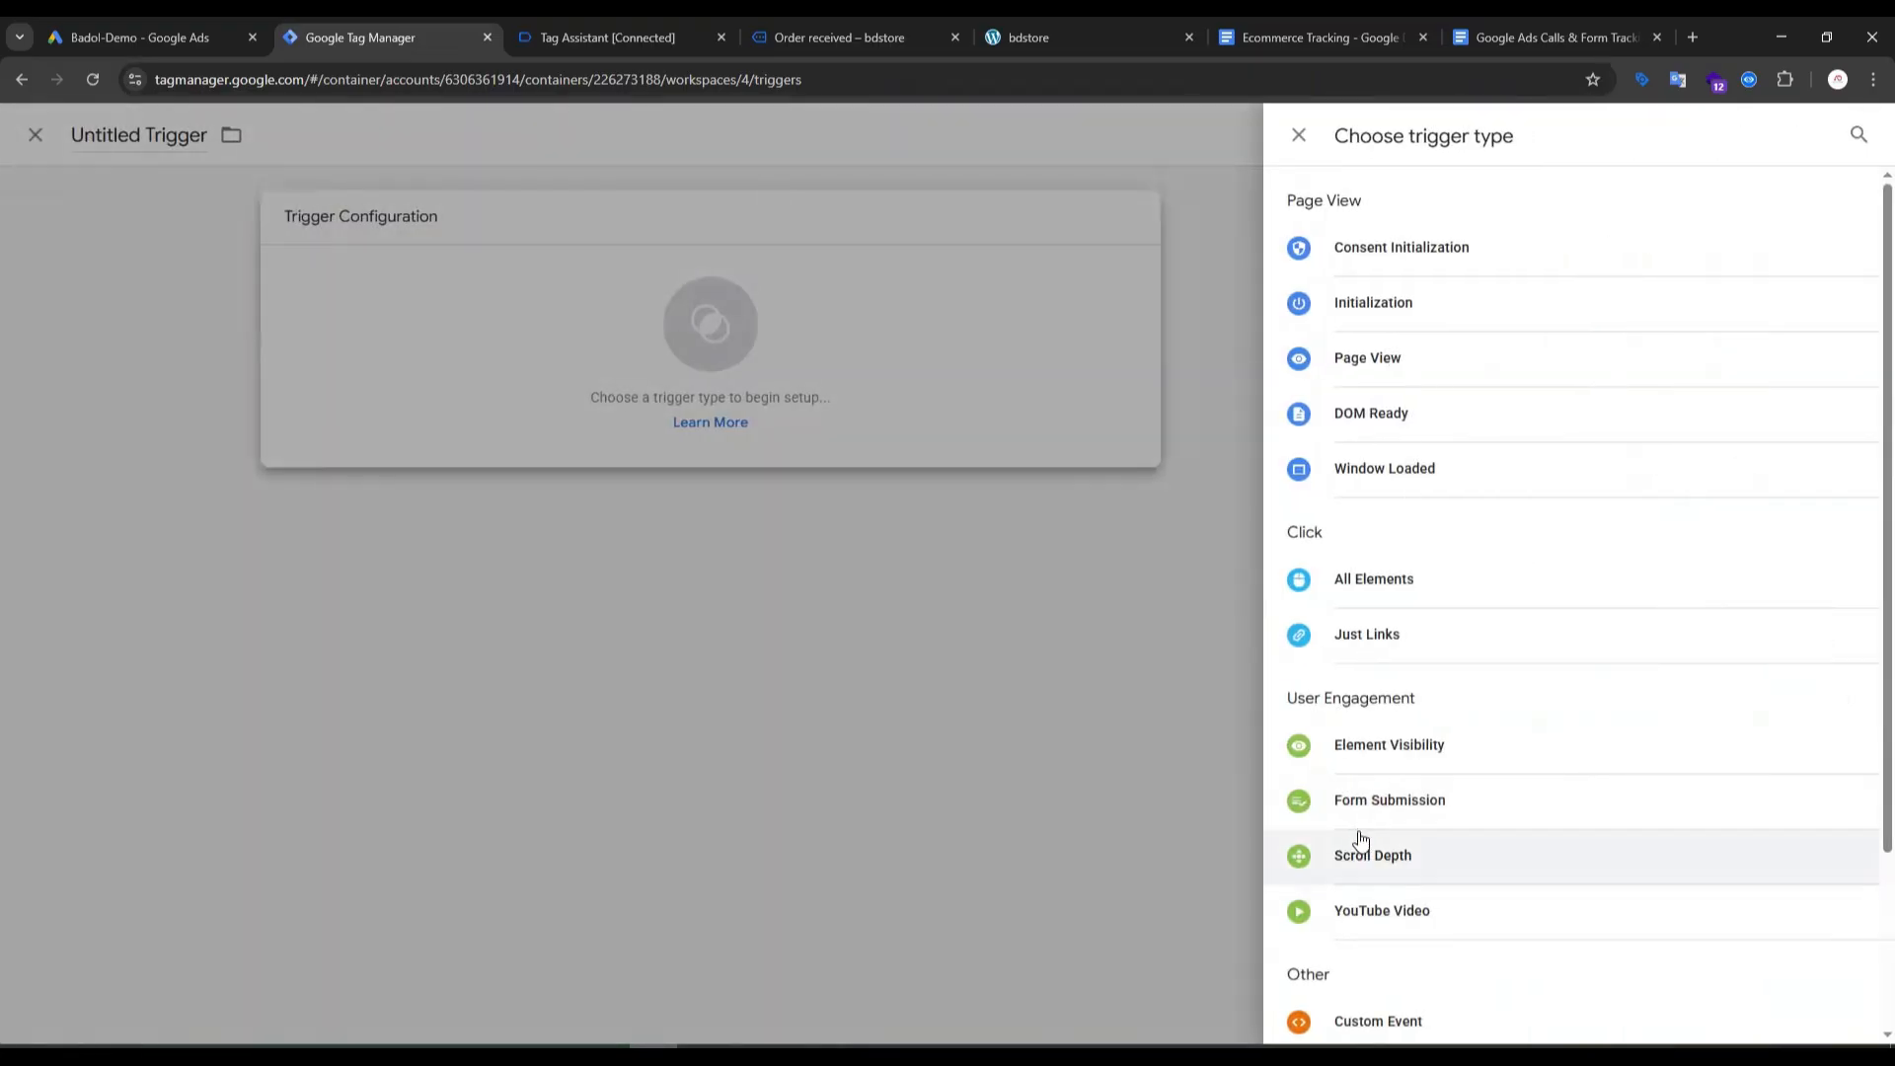
pyautogui.scroll(-2, 1362, 819)
pyautogui.click(1366, 793)
pyautogui.click(859, 407)
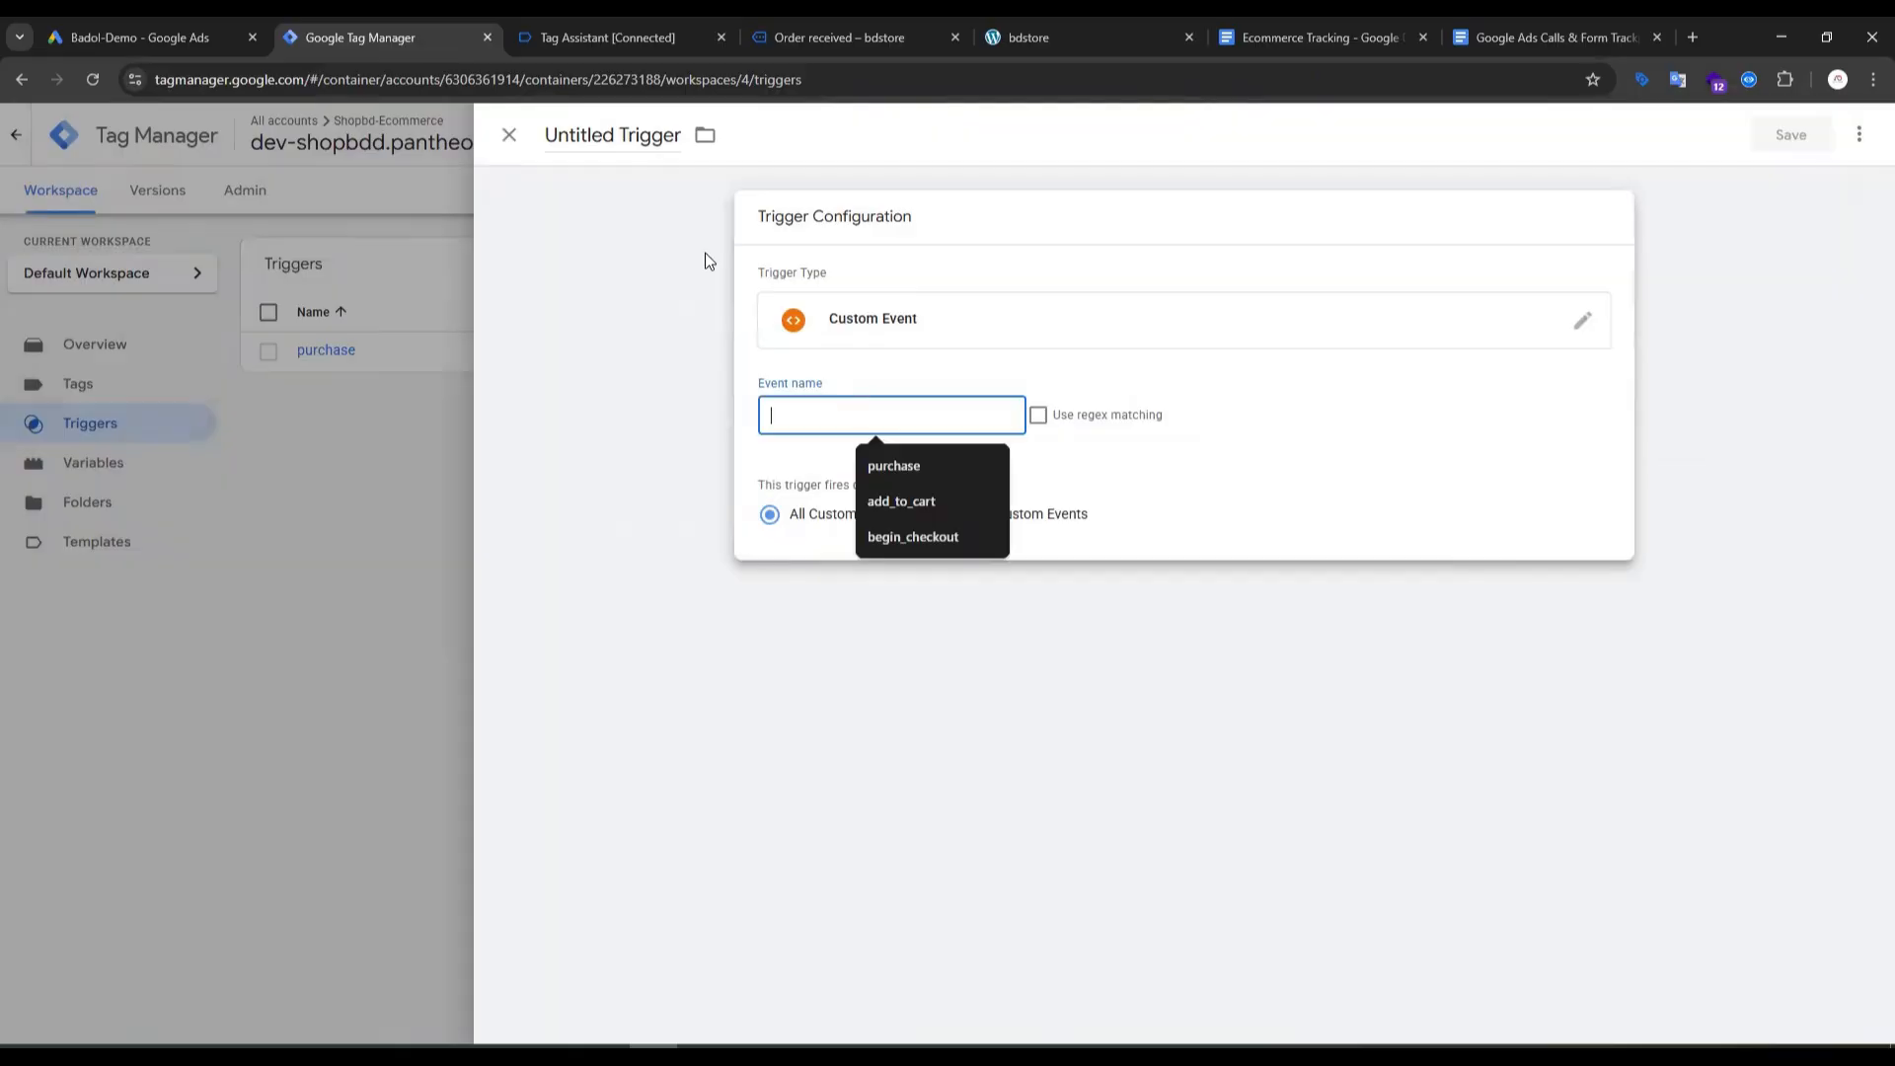
# Step: Copy the begin_checkout event name from its API call in Tag Assistant into the new trigger's event name
pyautogui.click(576, 39)
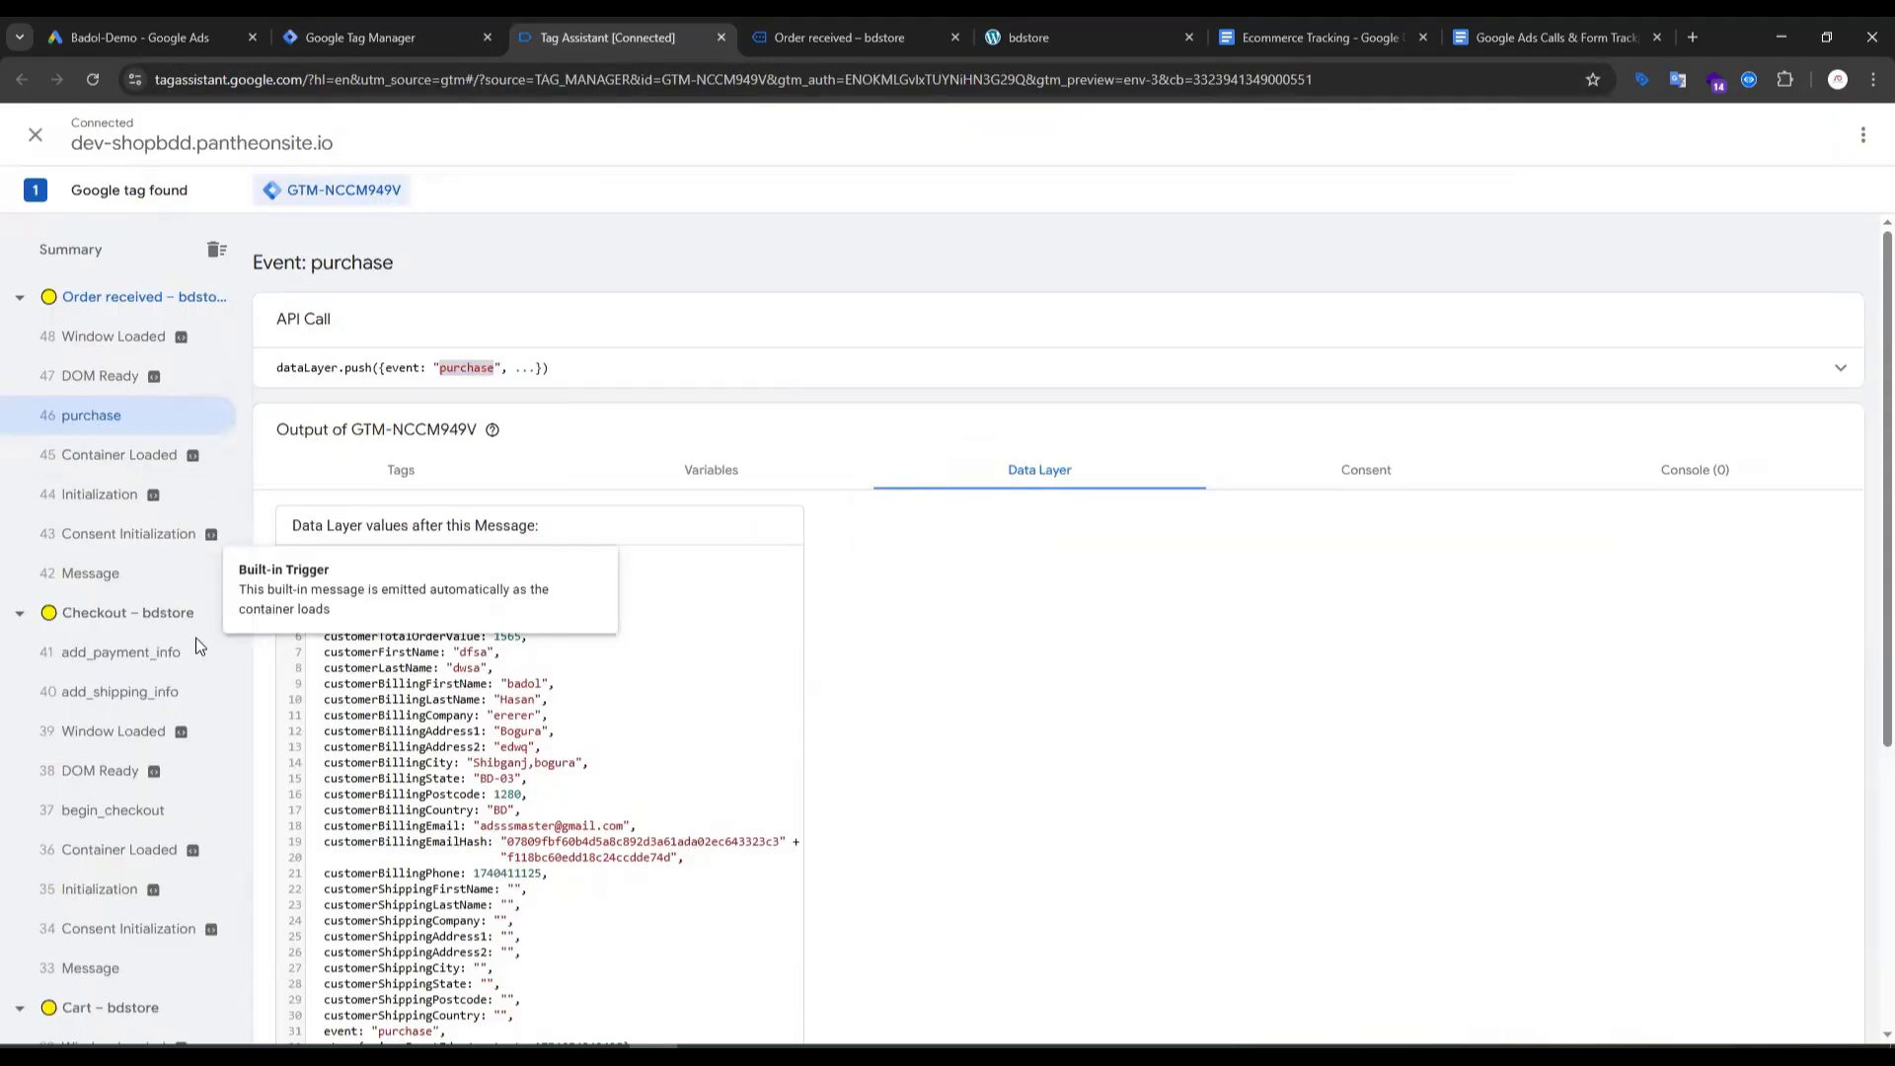
pyautogui.scroll(-1, 108, 727)
pyautogui.click(110, 714)
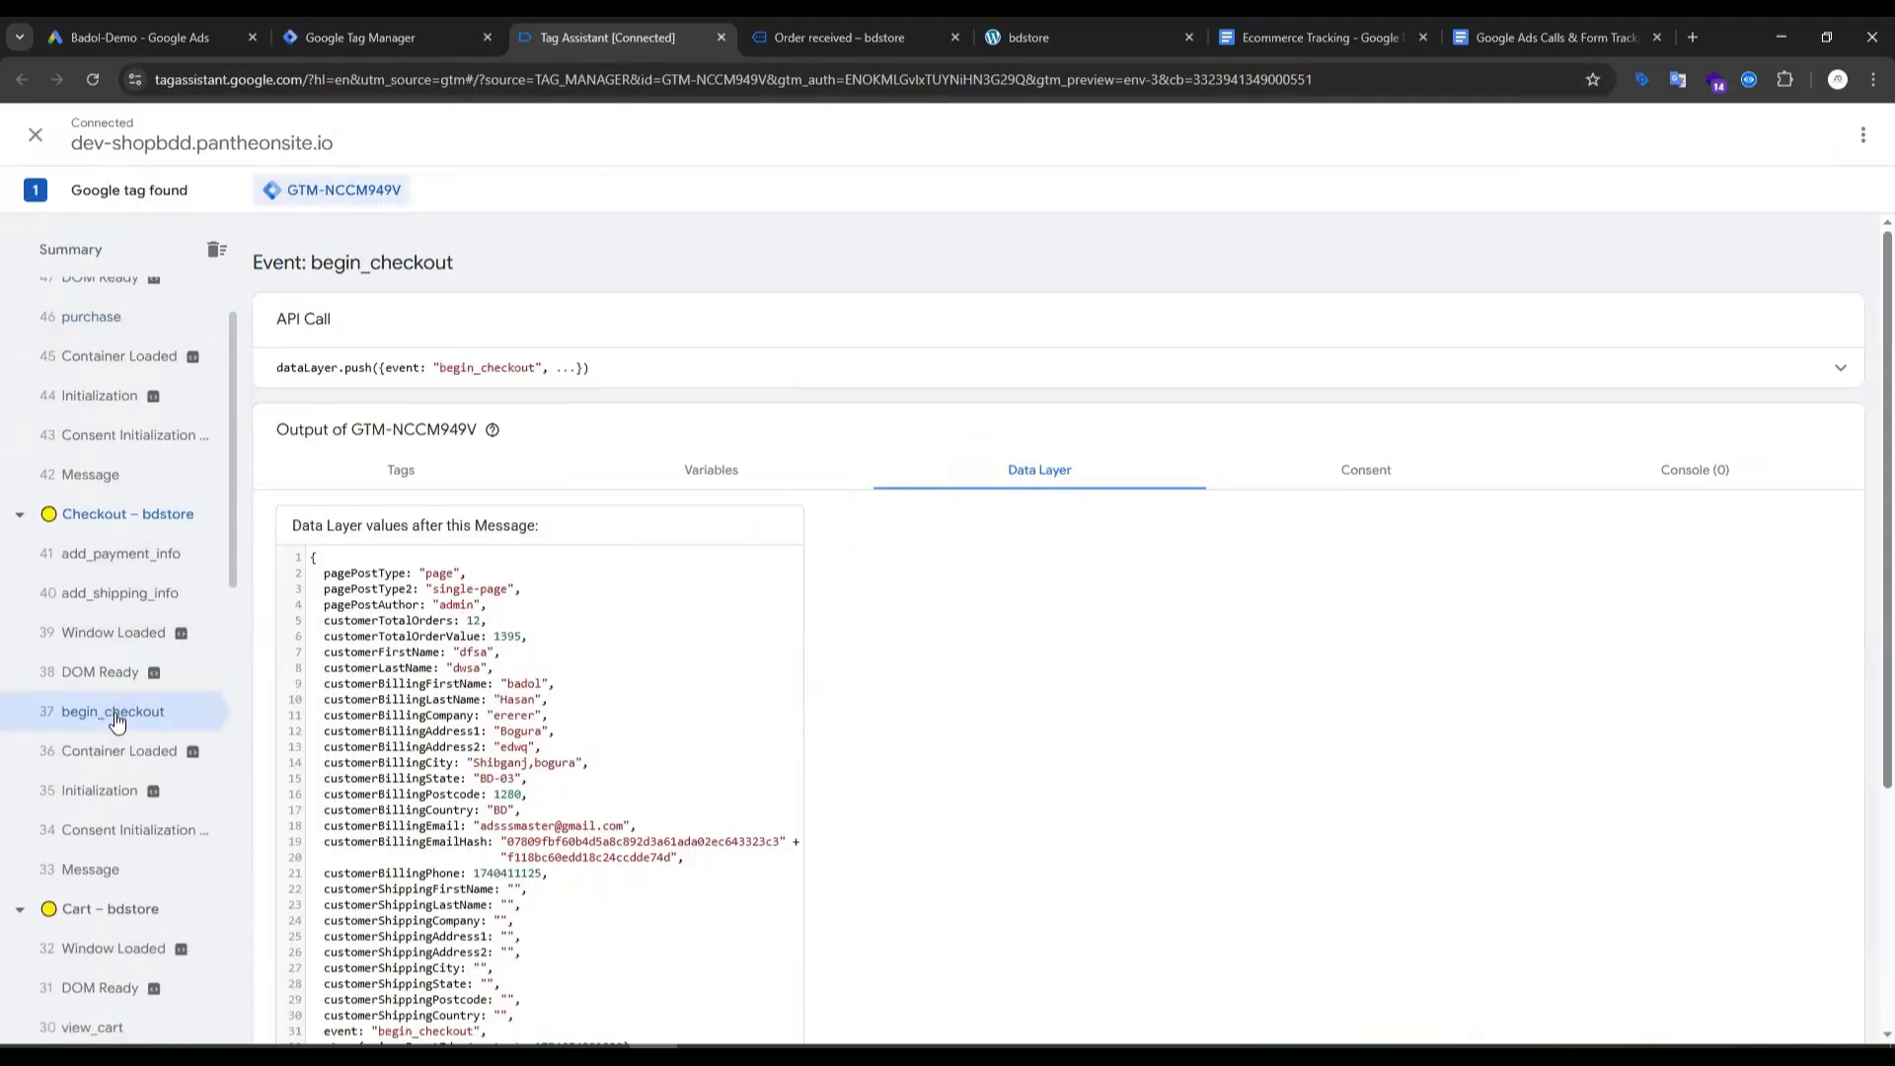
pyautogui.doubleClick(478, 367)
pyautogui.hotkey('ctrl', 'c')
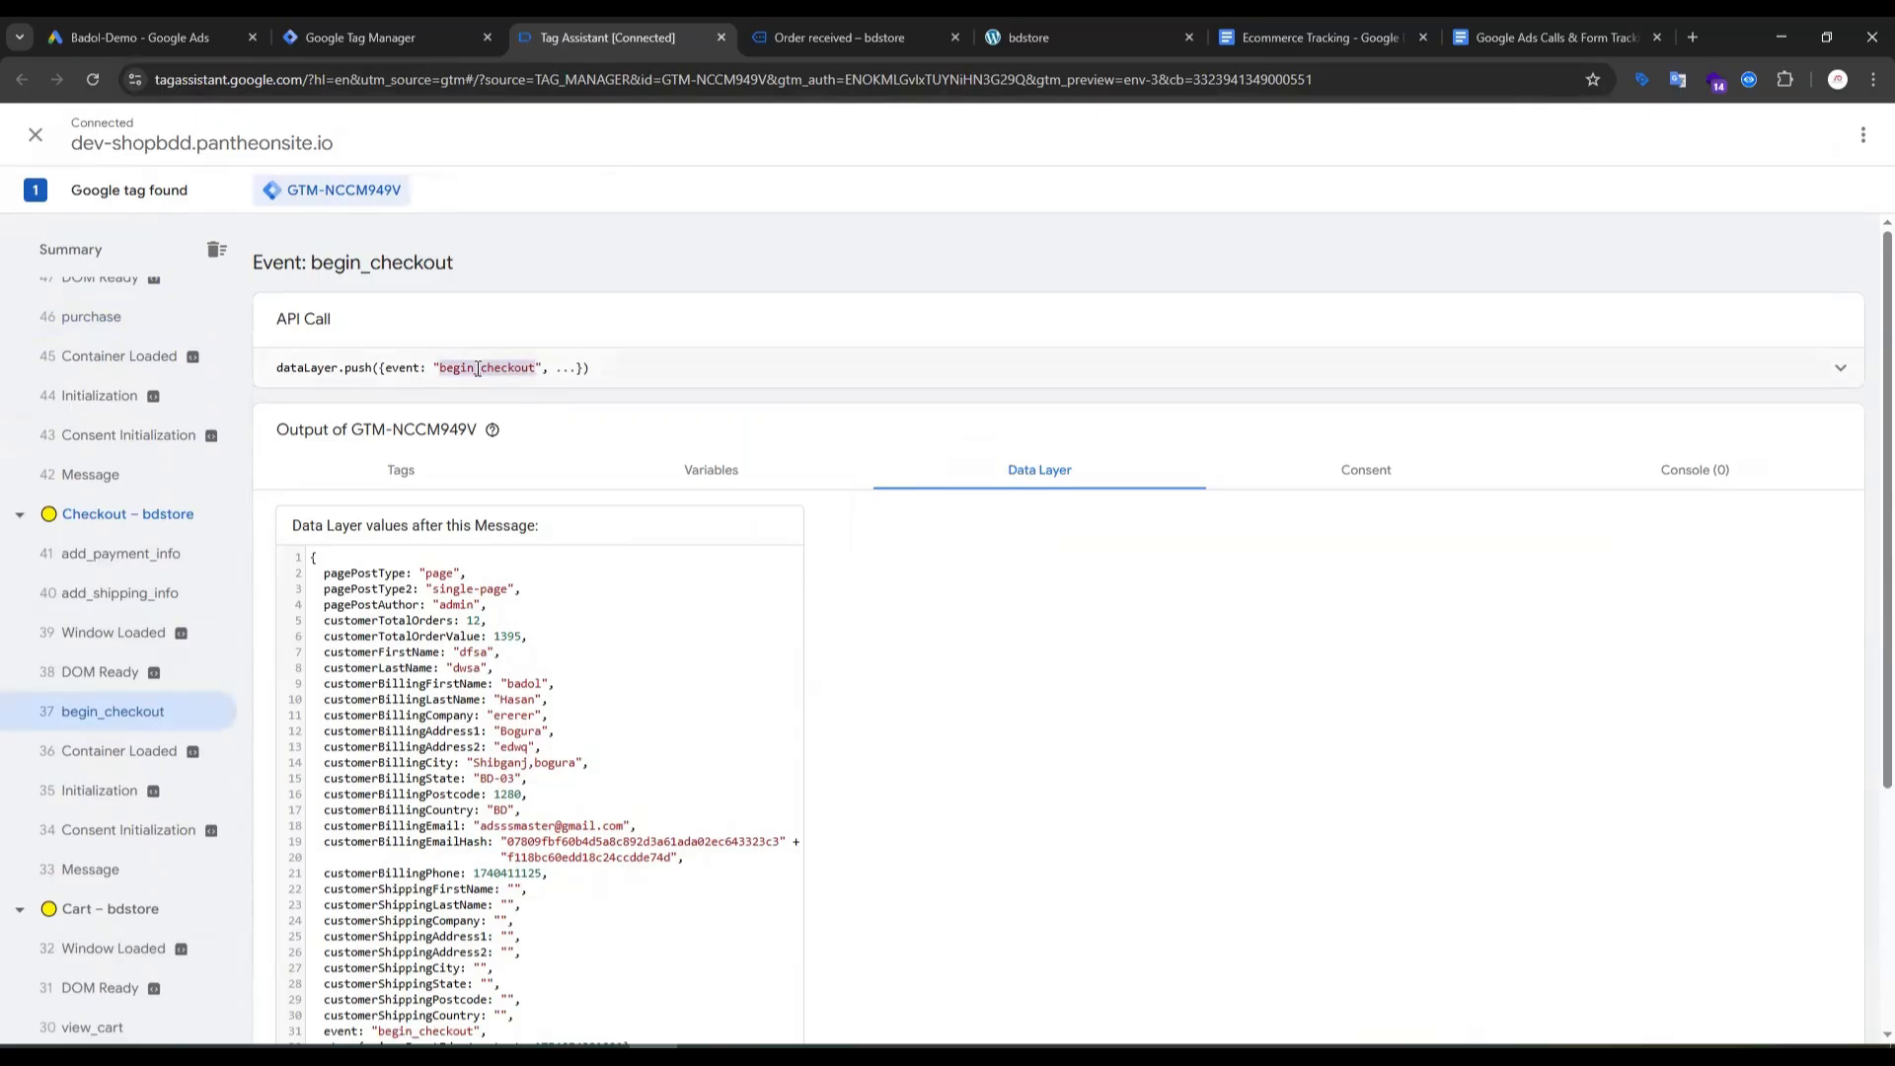
pyautogui.click(395, 37)
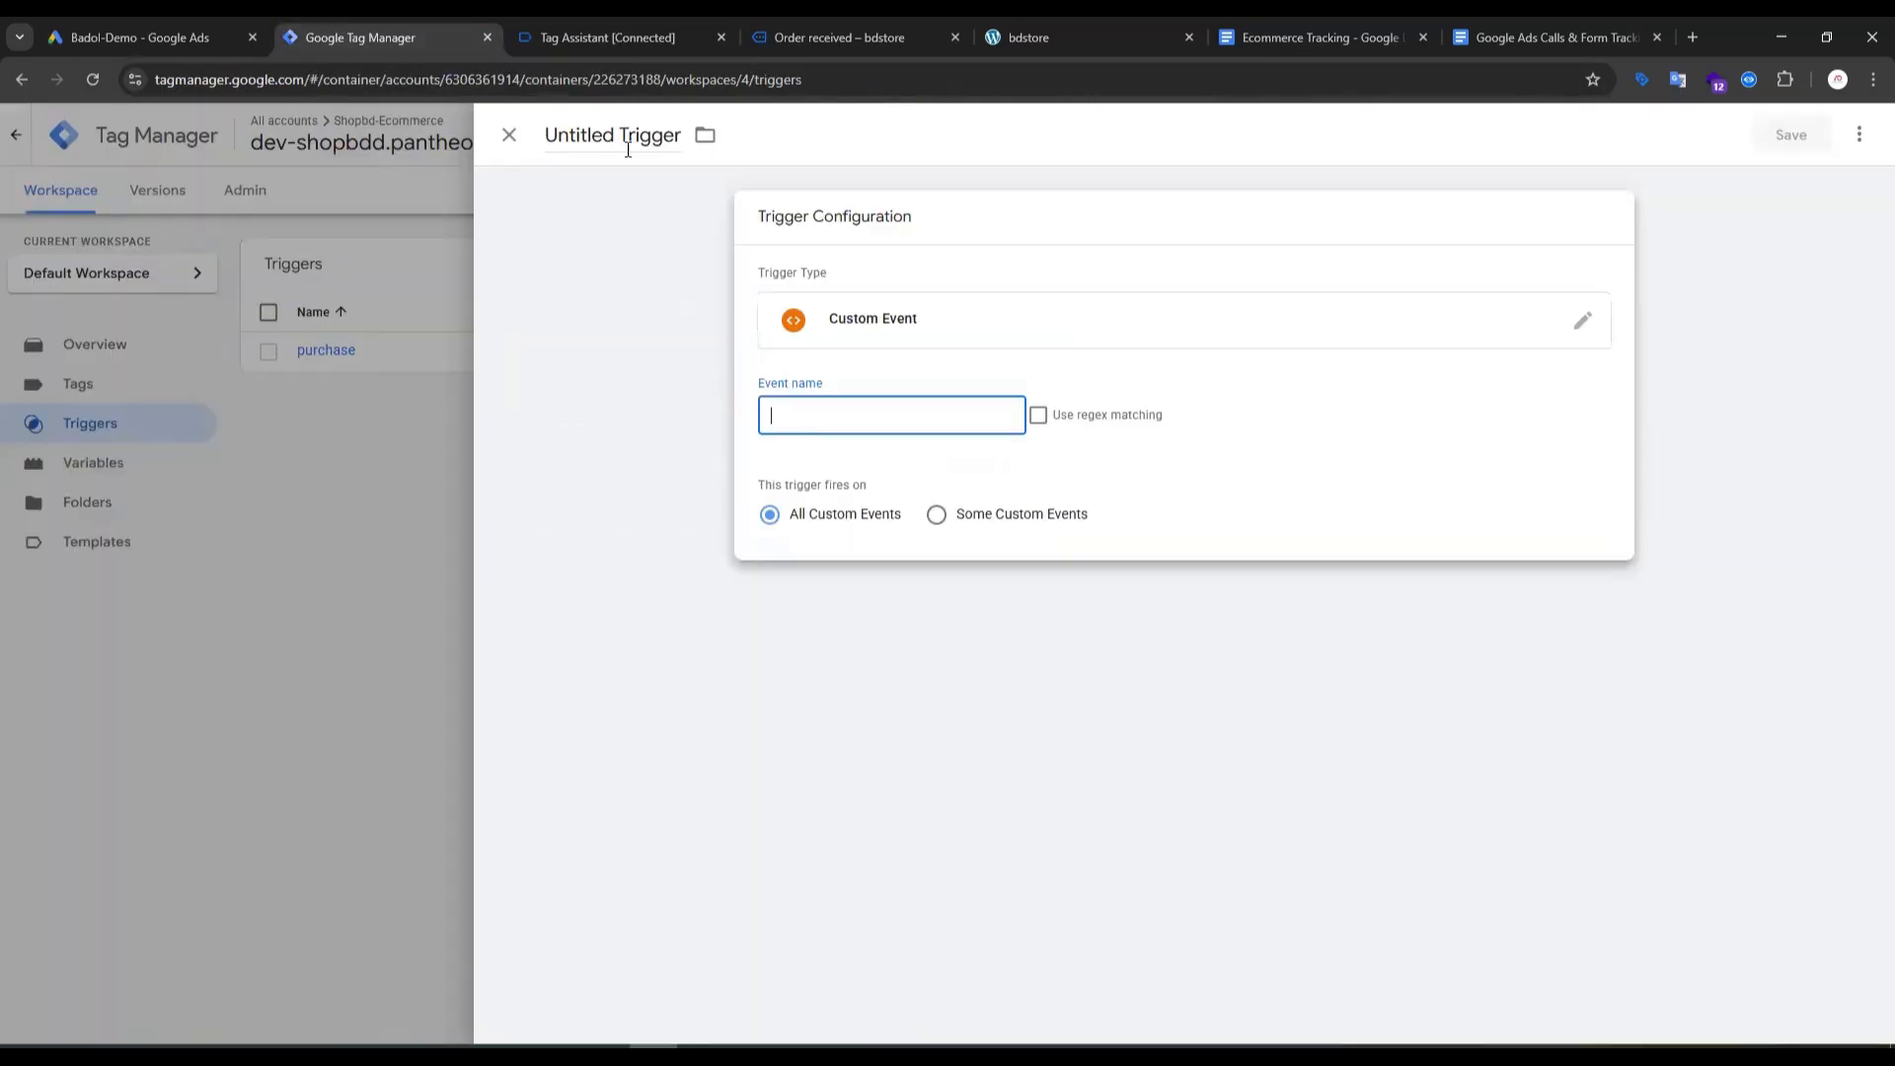
pyautogui.hotkey('ctrl', 'v')
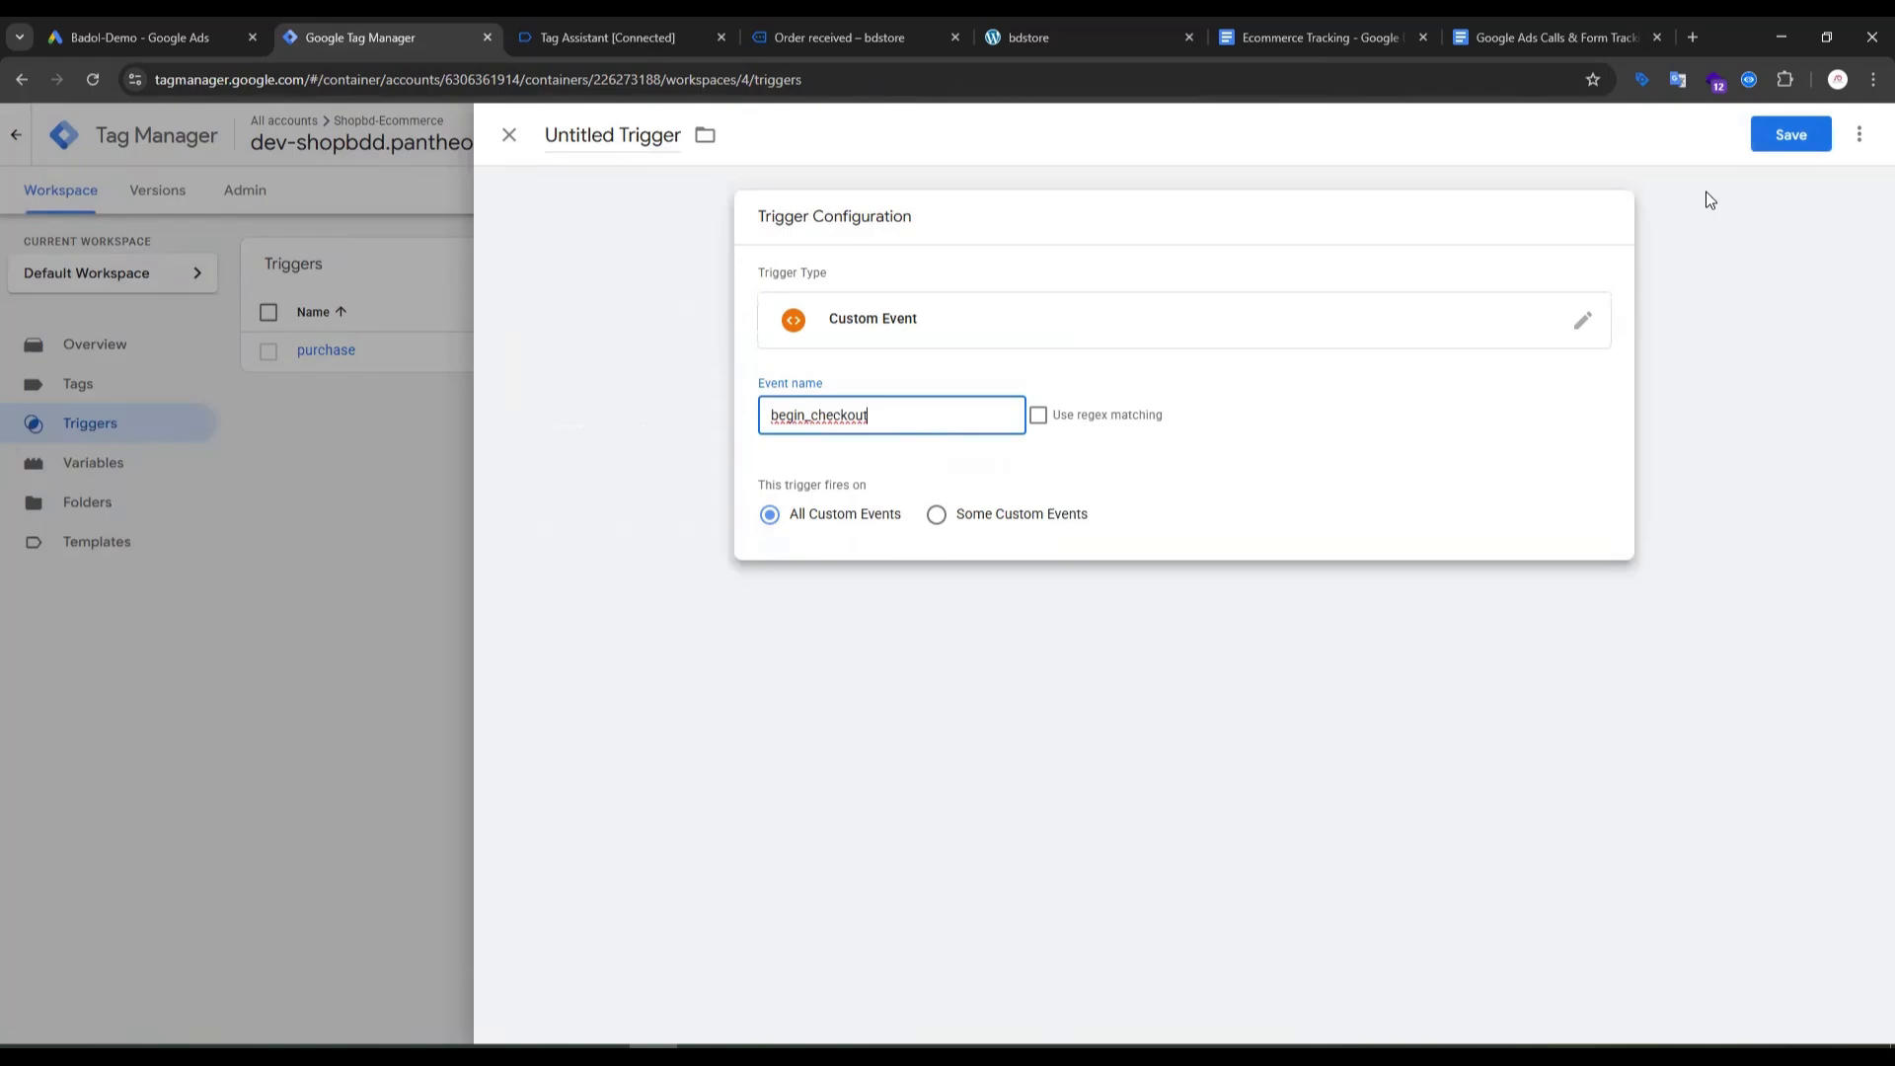
# Step: Save the begin_checkout event trigger under the name begin checkout
pyautogui.click(1791, 135)
pyautogui.hotkey('ctrl', 'v')
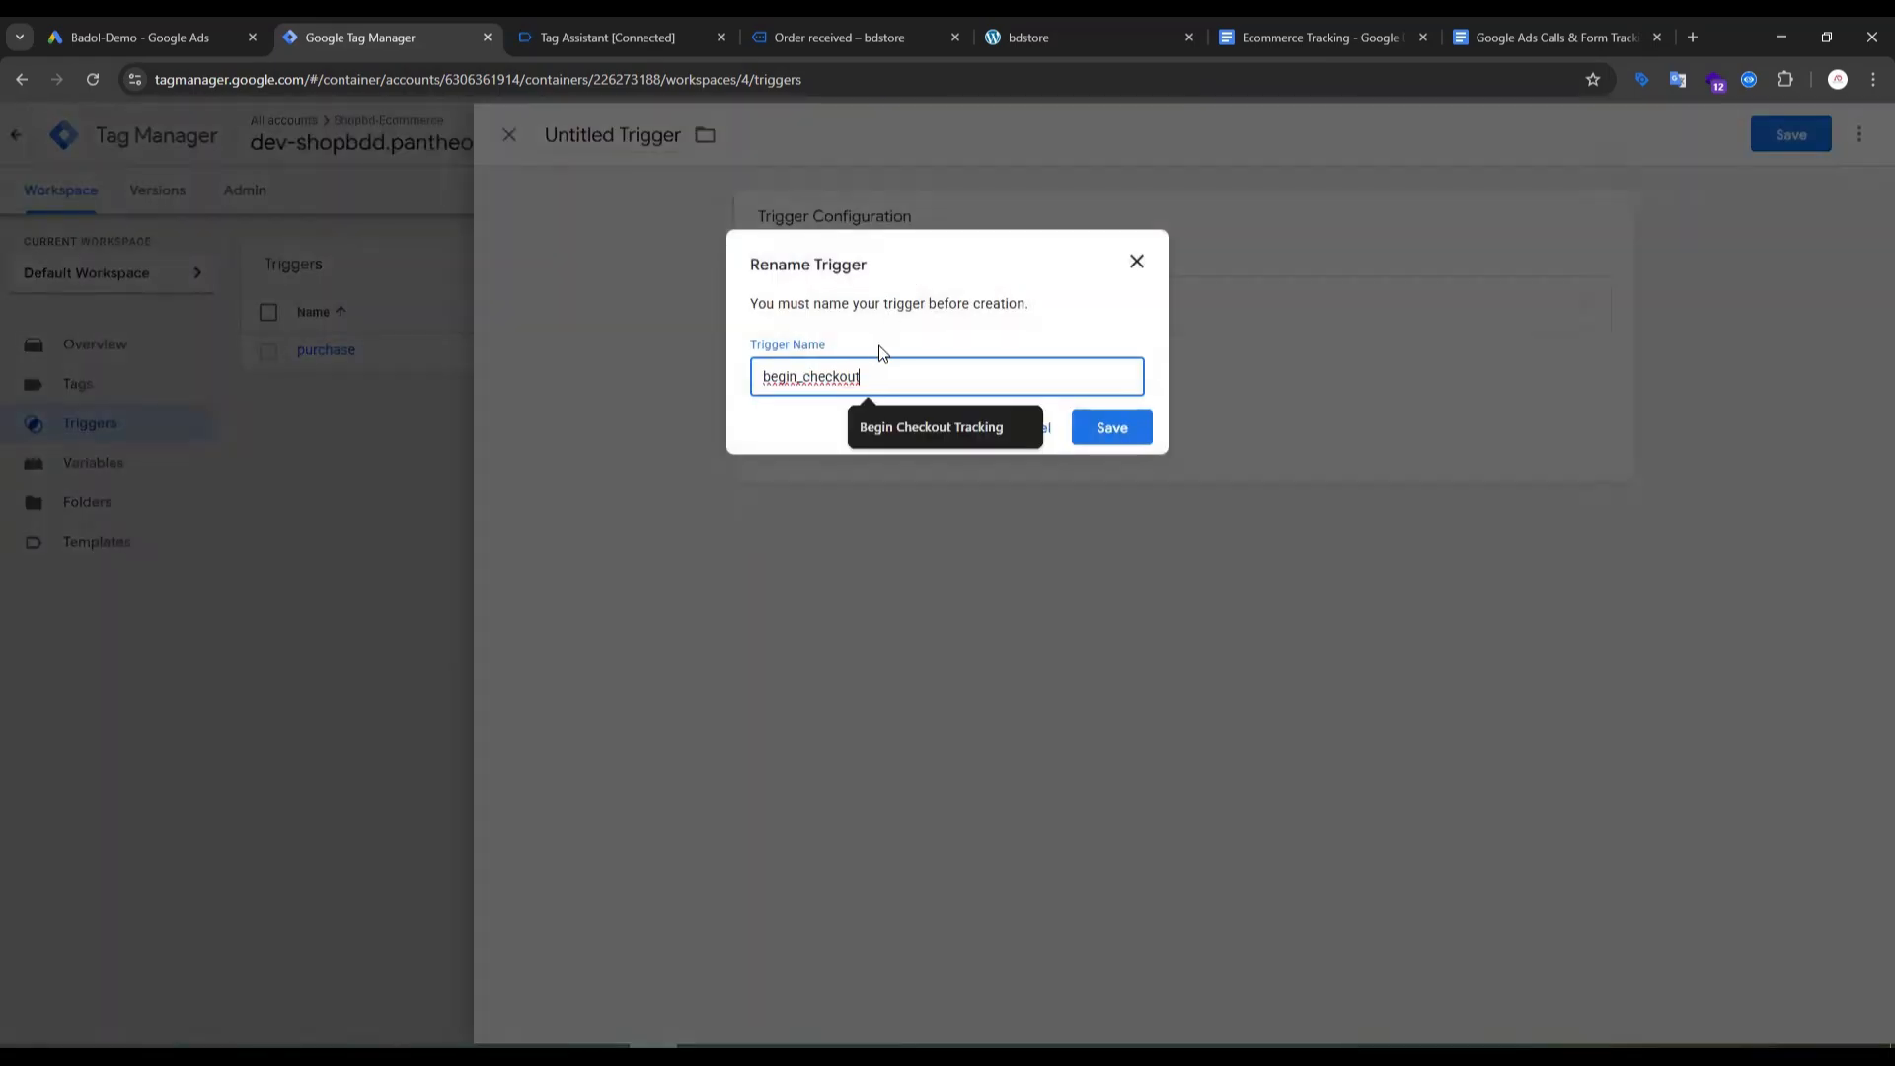
pyautogui.click(810, 376)
pyautogui.press('BackSpace')
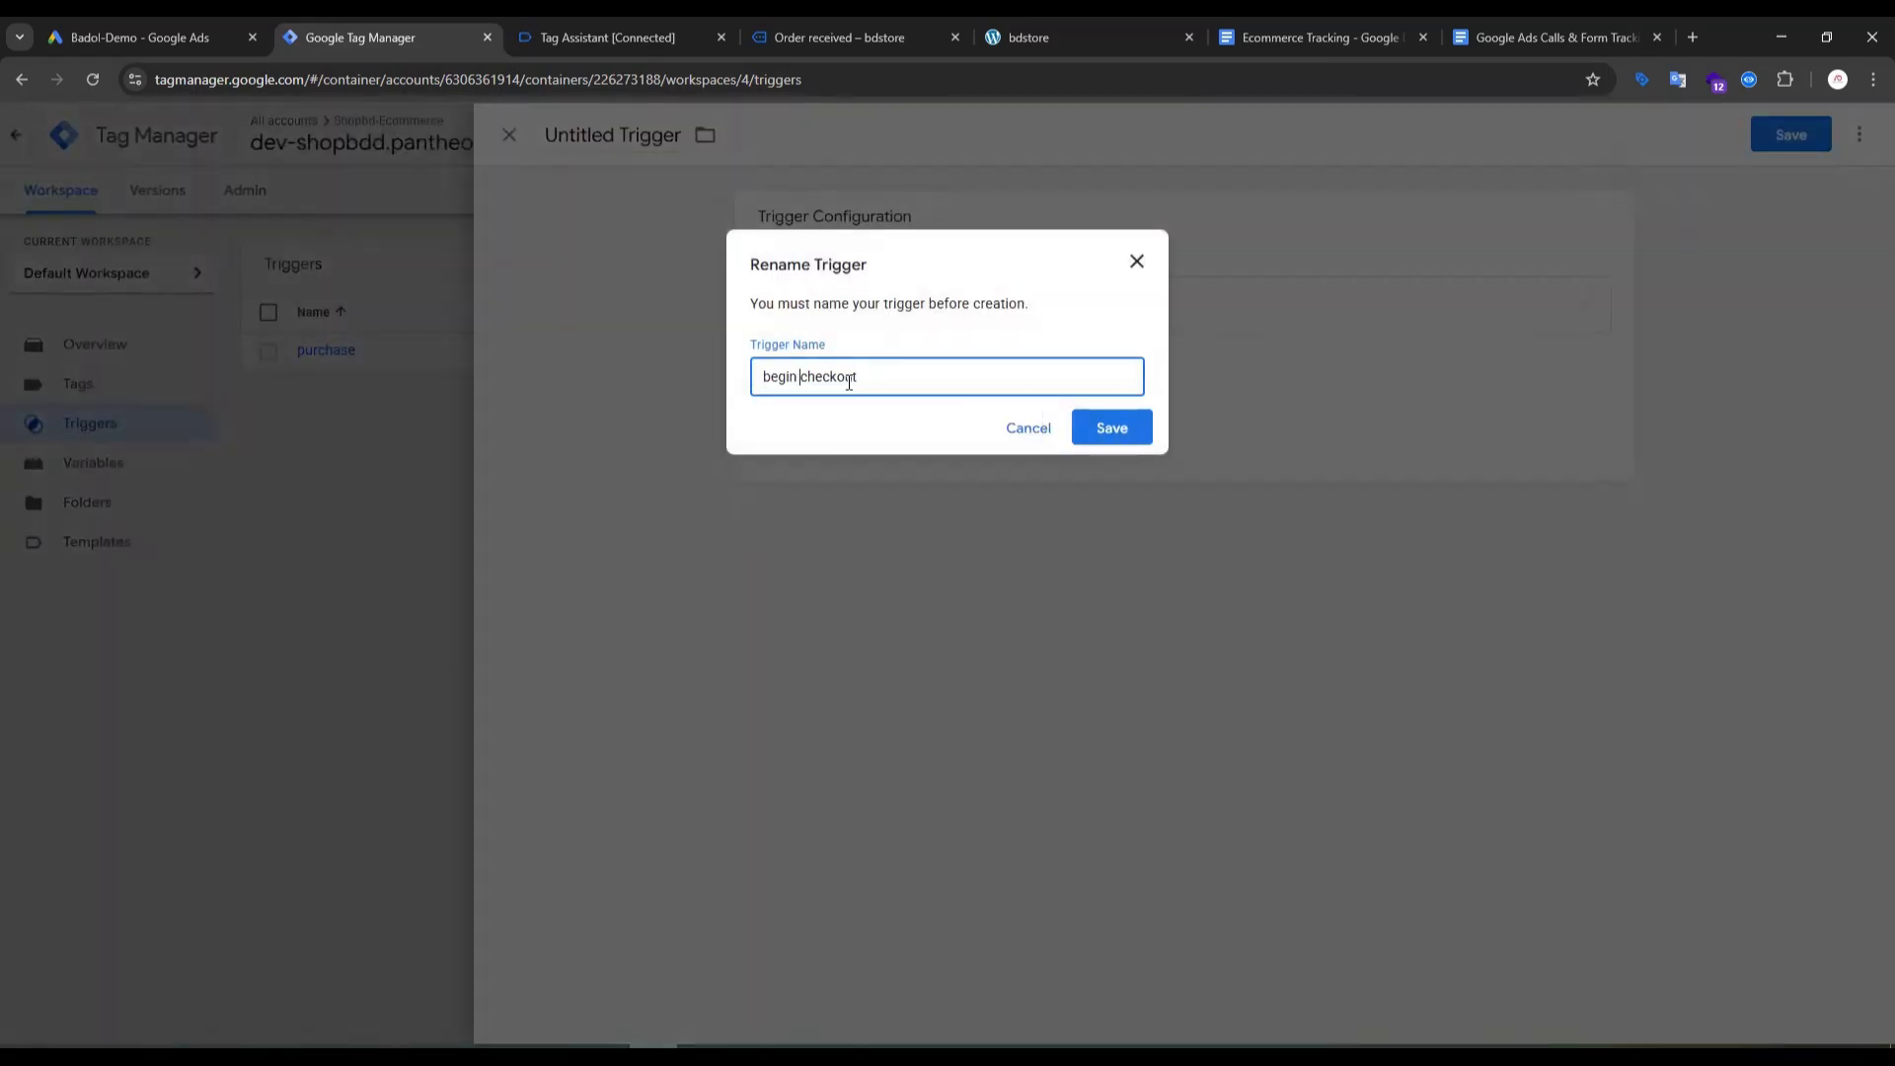
pyautogui.click(1108, 427)
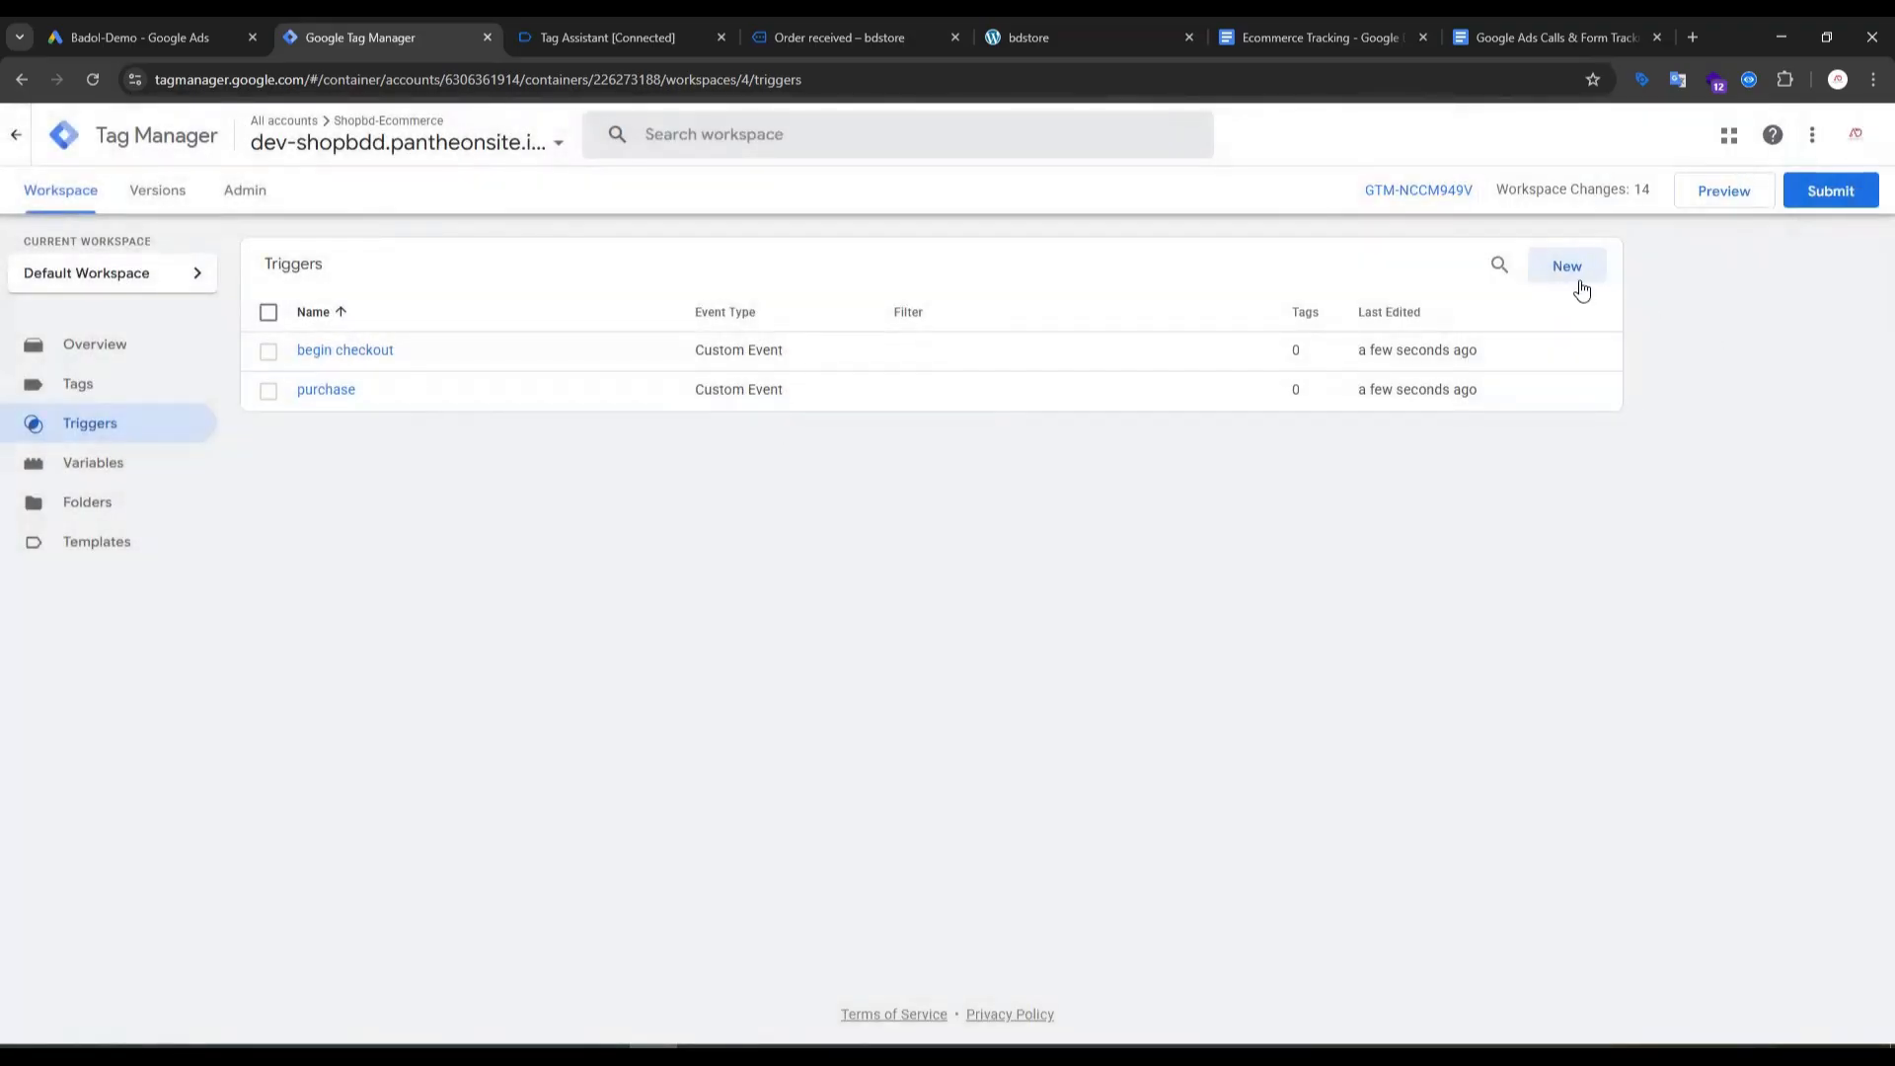
# Step: Start another new trigger with Custom Event as its type
pyautogui.click(1579, 281)
pyautogui.click(1176, 335)
pyautogui.scroll(-3, 1481, 533)
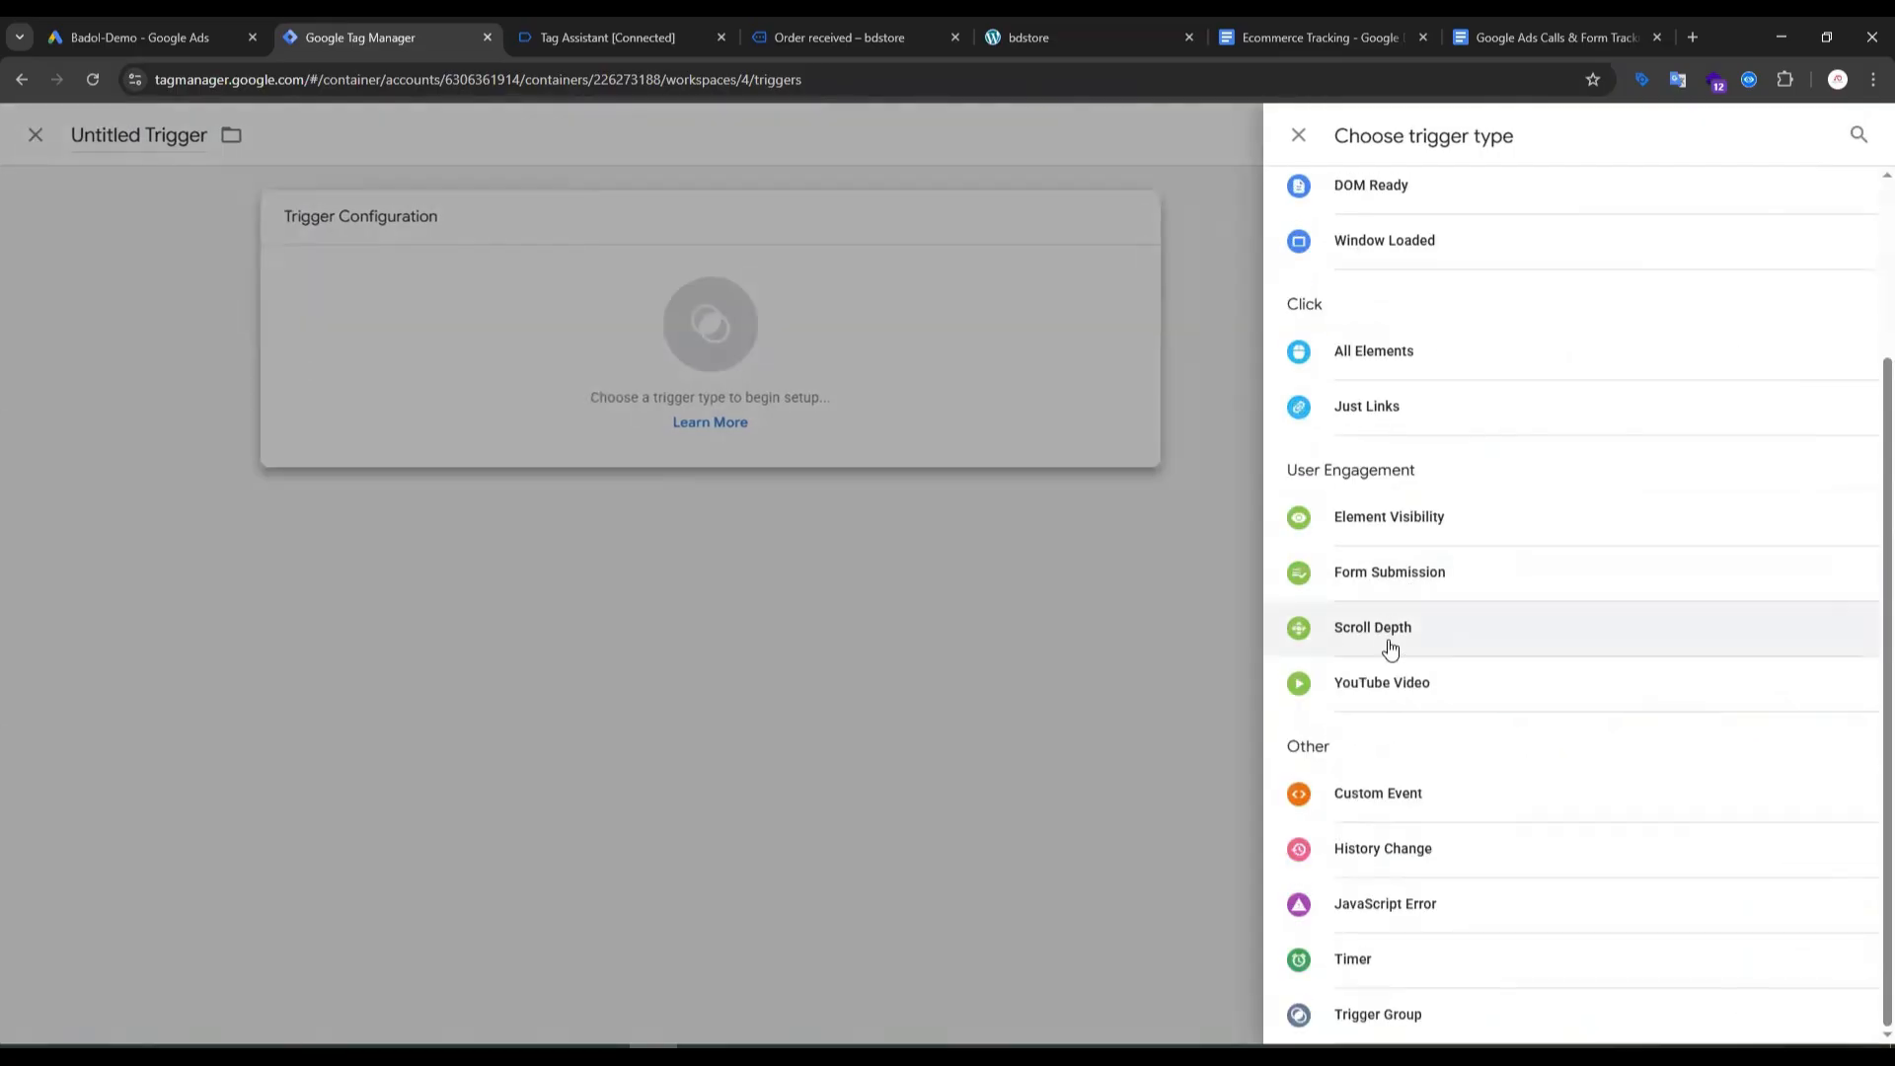
pyautogui.click(1394, 791)
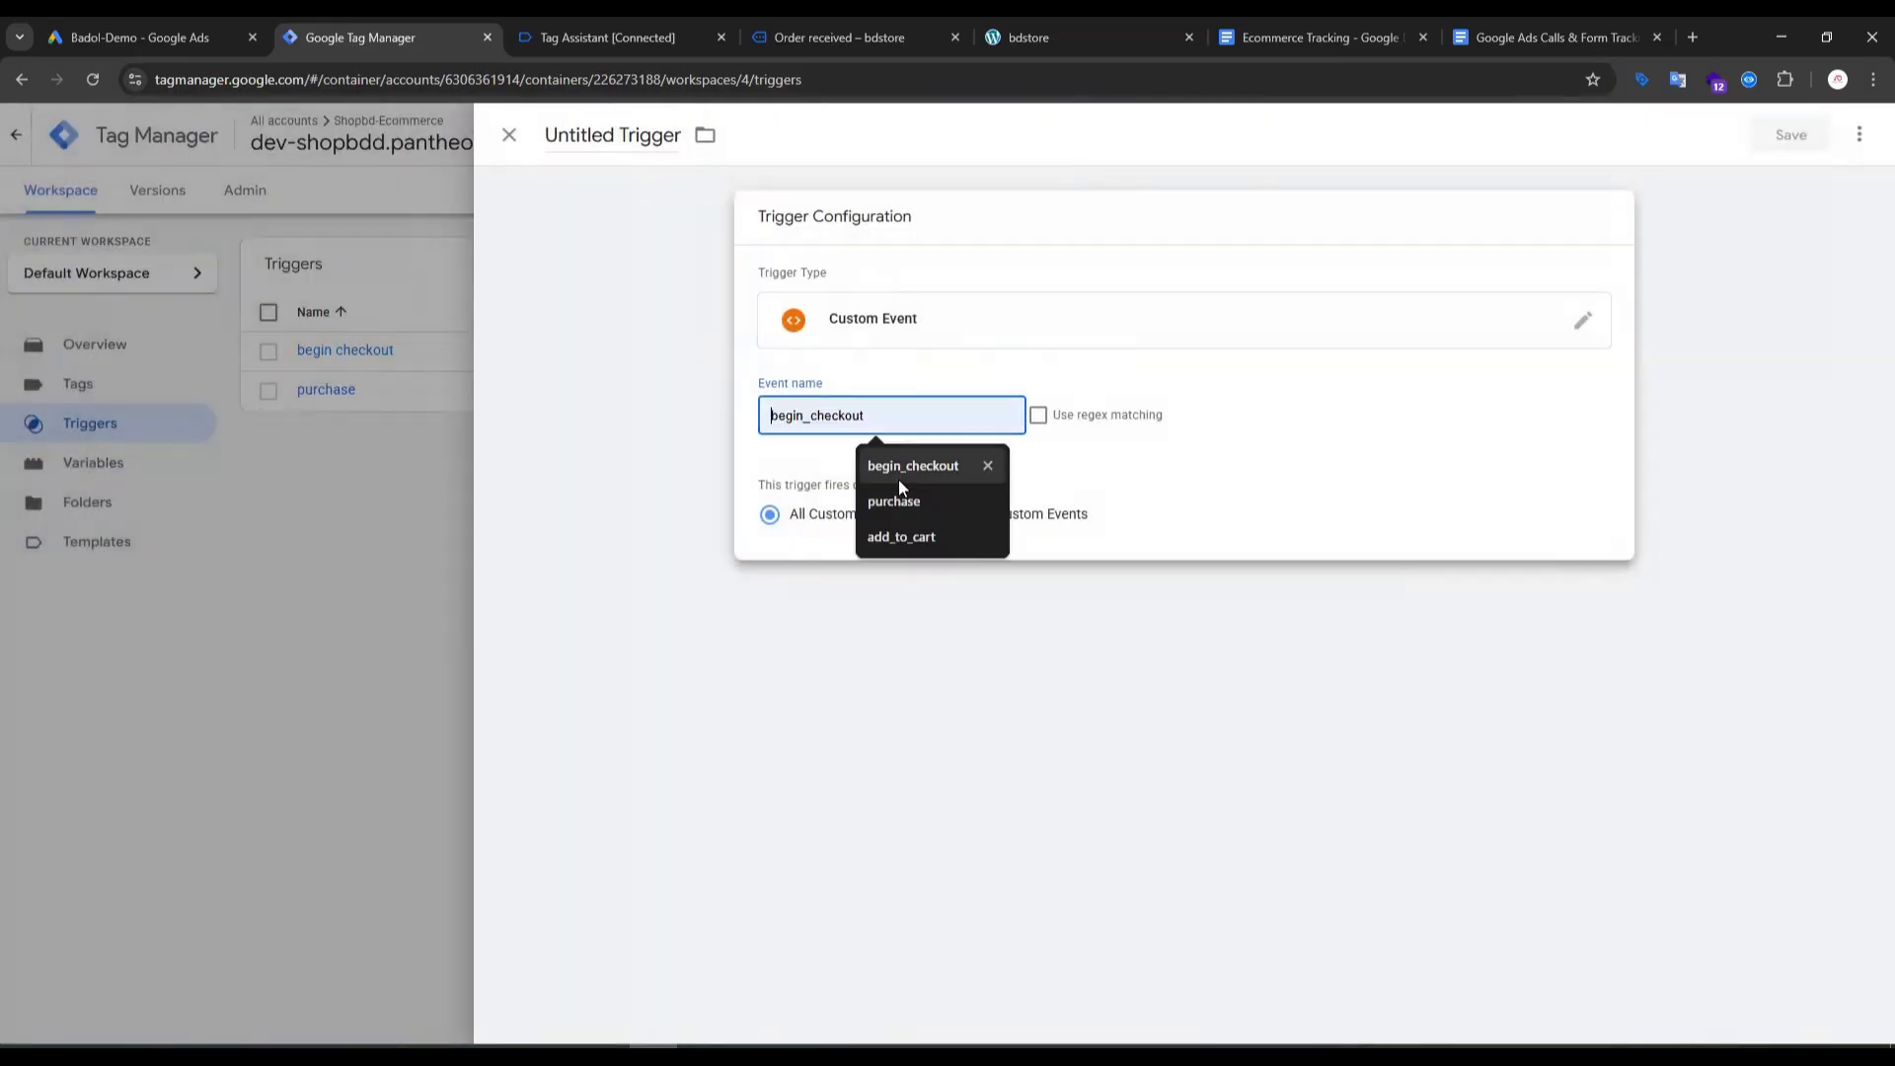
# Step: Copy the add_to_cart event name from its API call in Tag Assistant into the new trigger's event name in Google Tag Manager
pyautogui.click(600, 38)
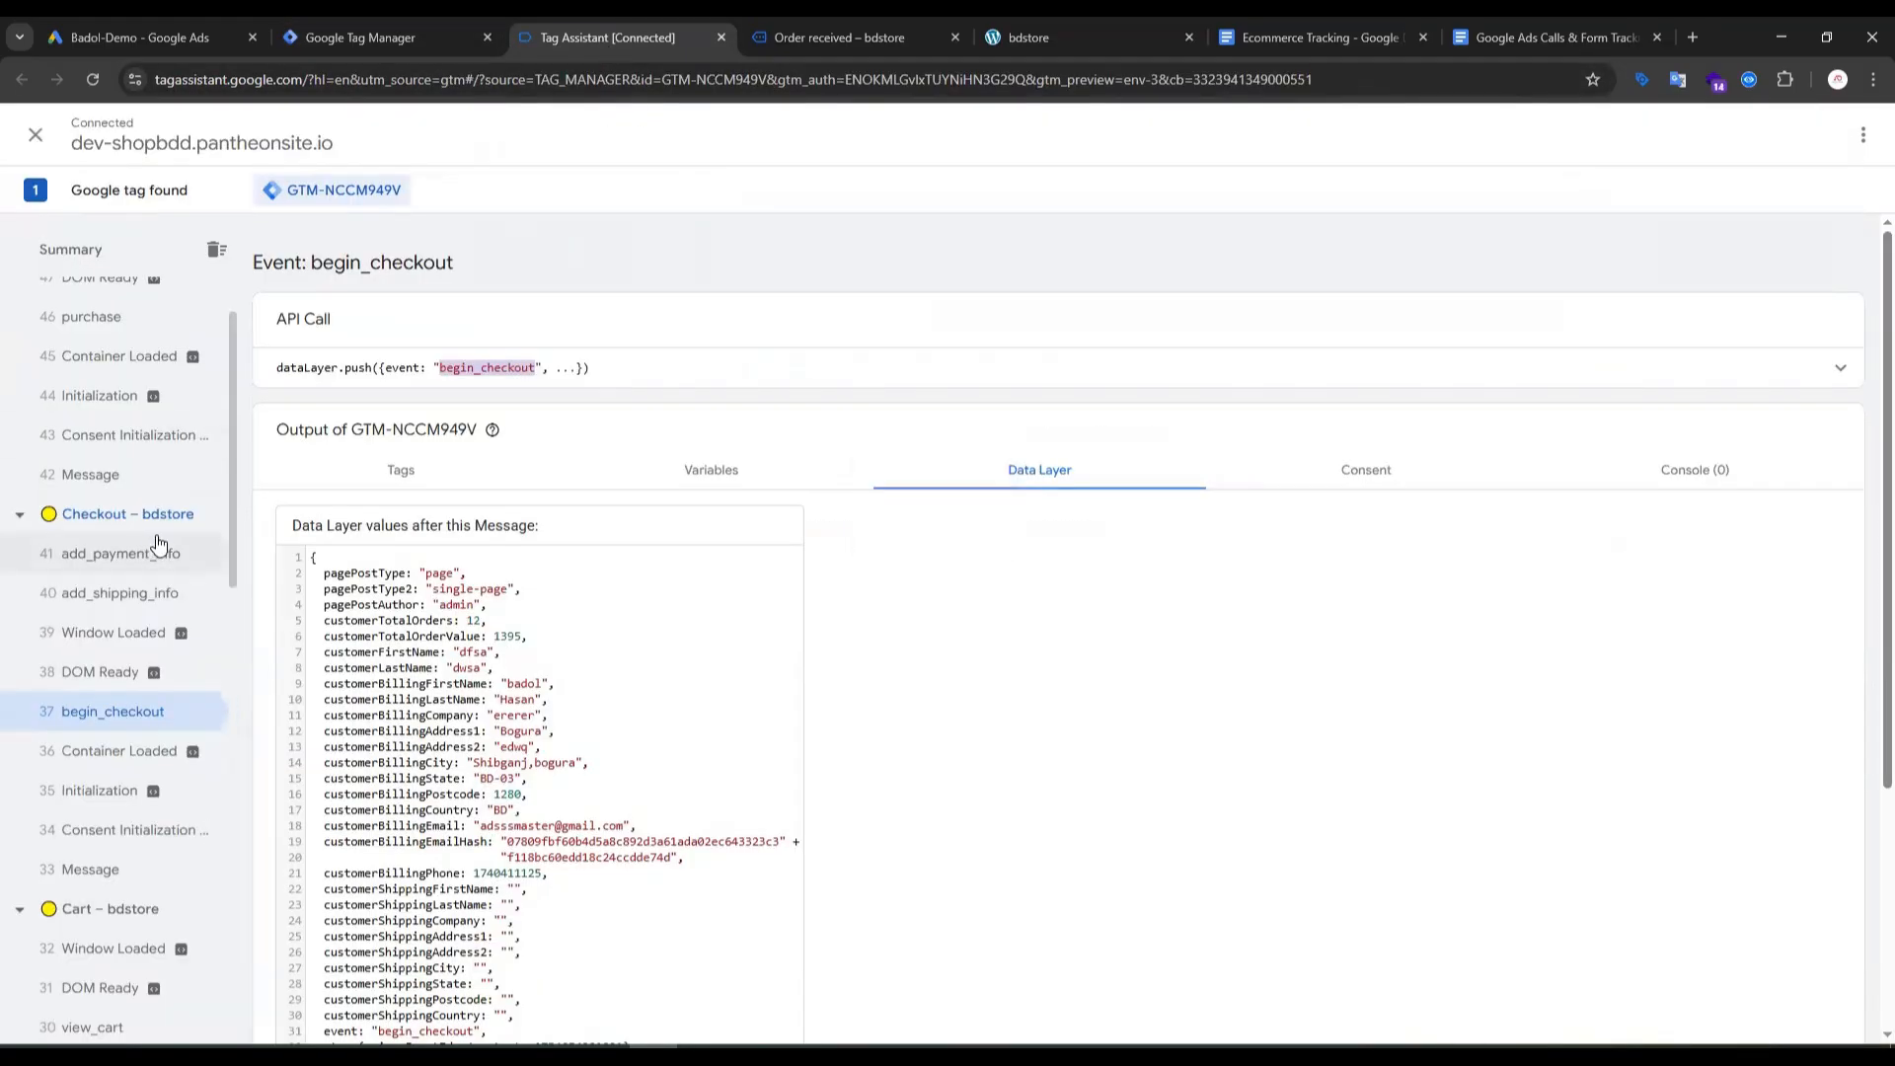
pyautogui.scroll(-1, 145, 807)
pyautogui.scroll(-5, 145, 807)
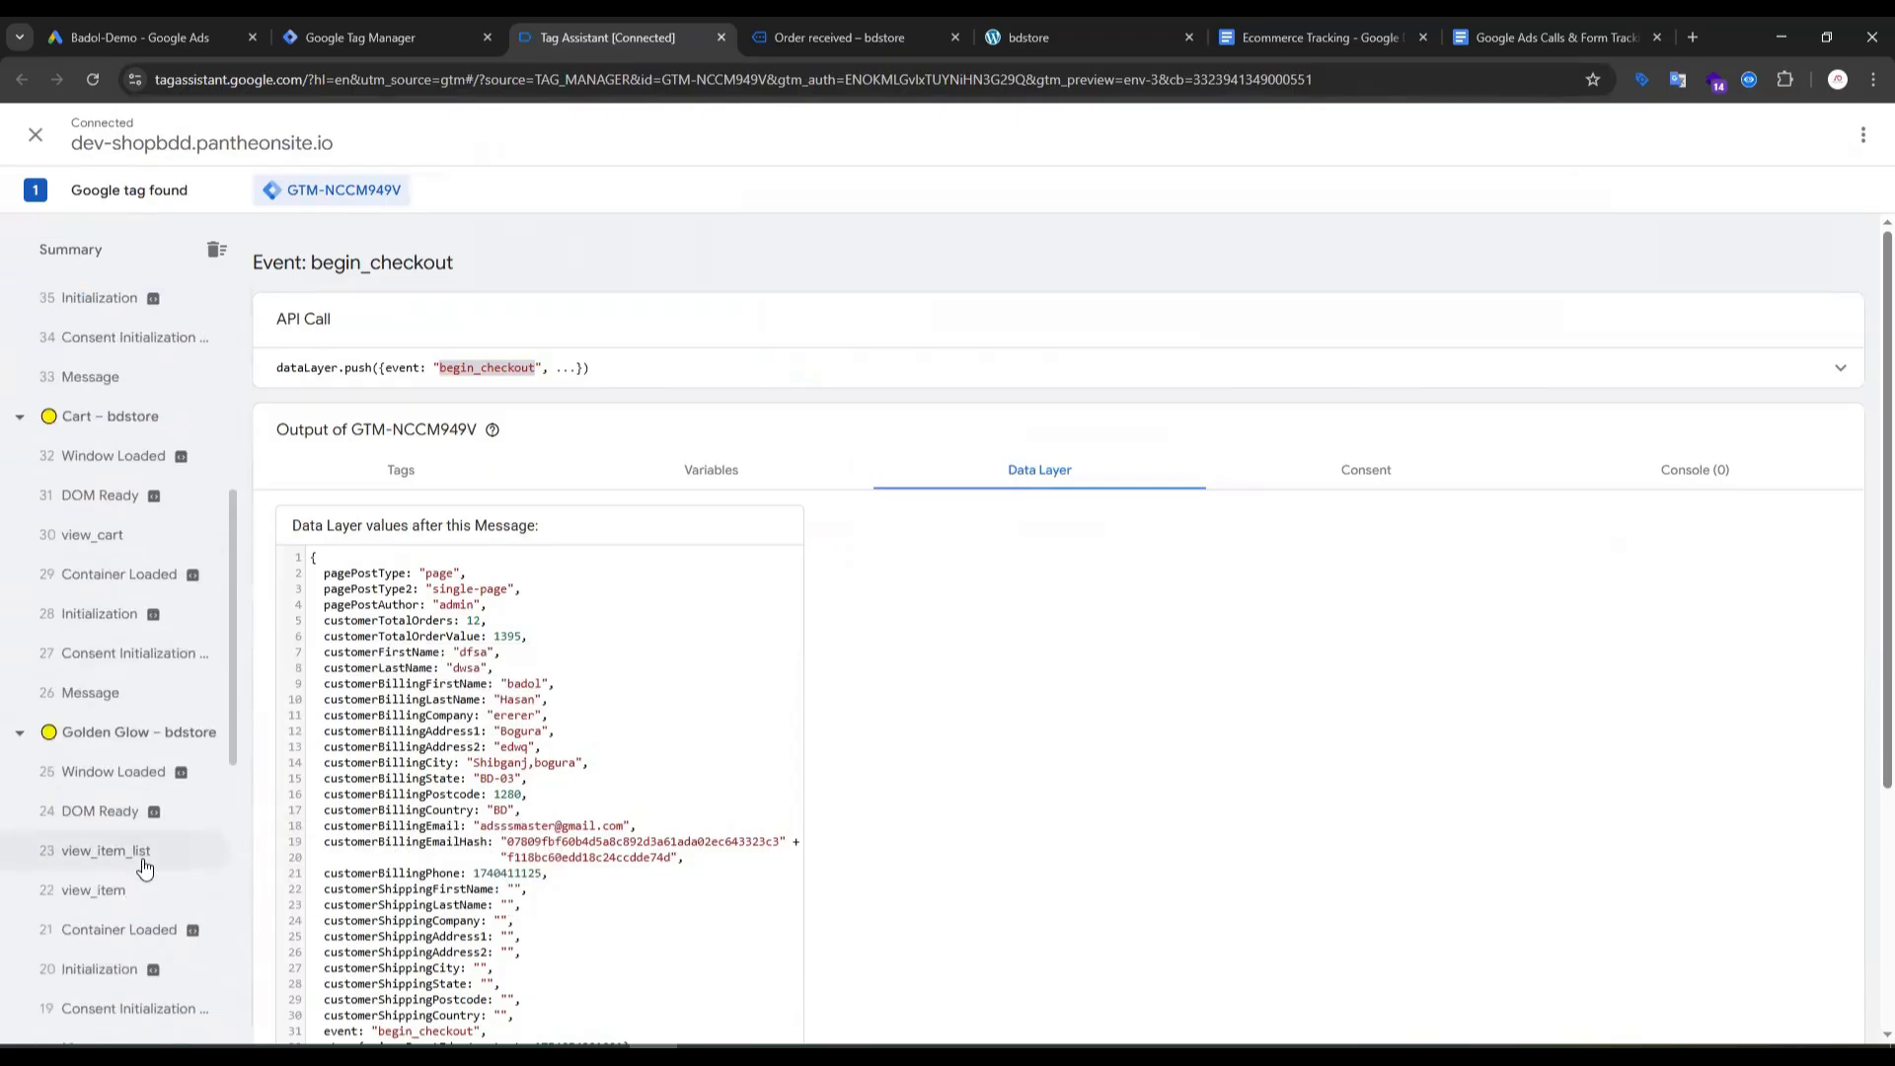
pyautogui.scroll(-2, 135, 874)
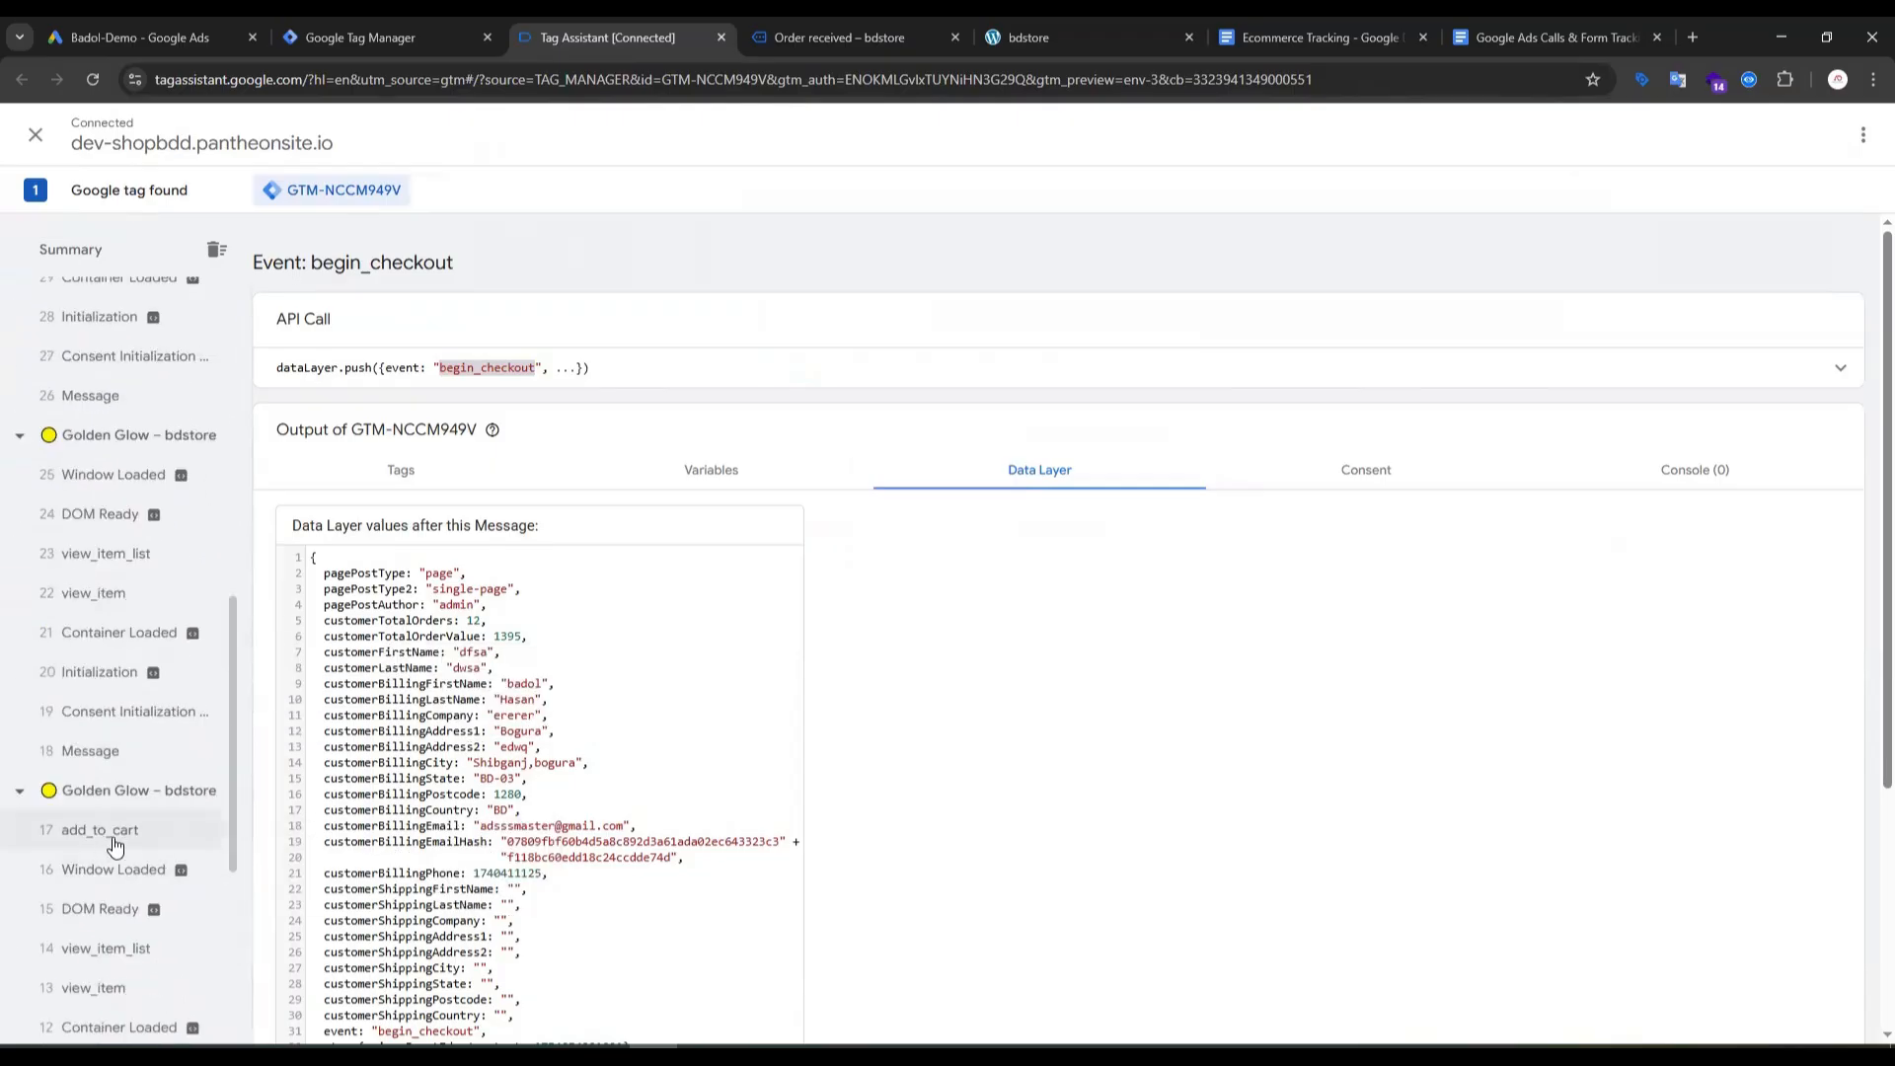
pyautogui.click(111, 842)
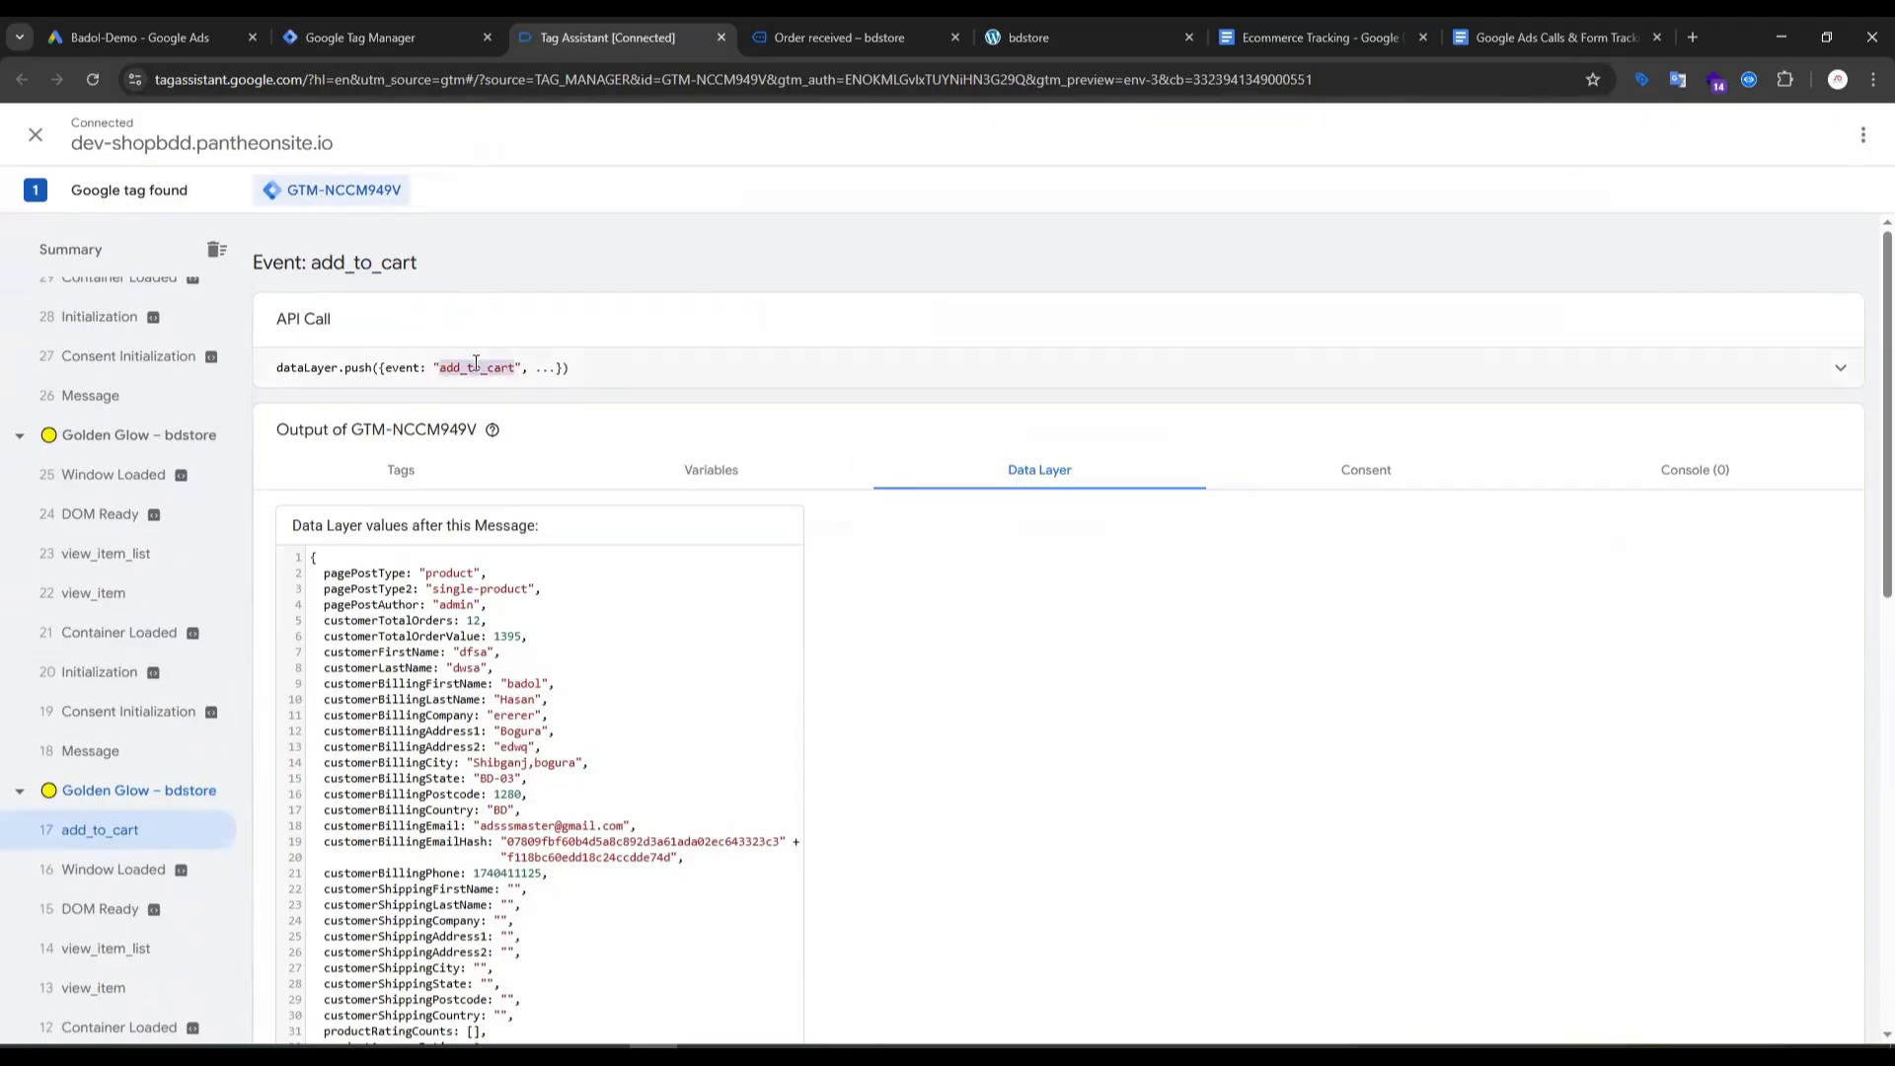
pyautogui.click(448, 34)
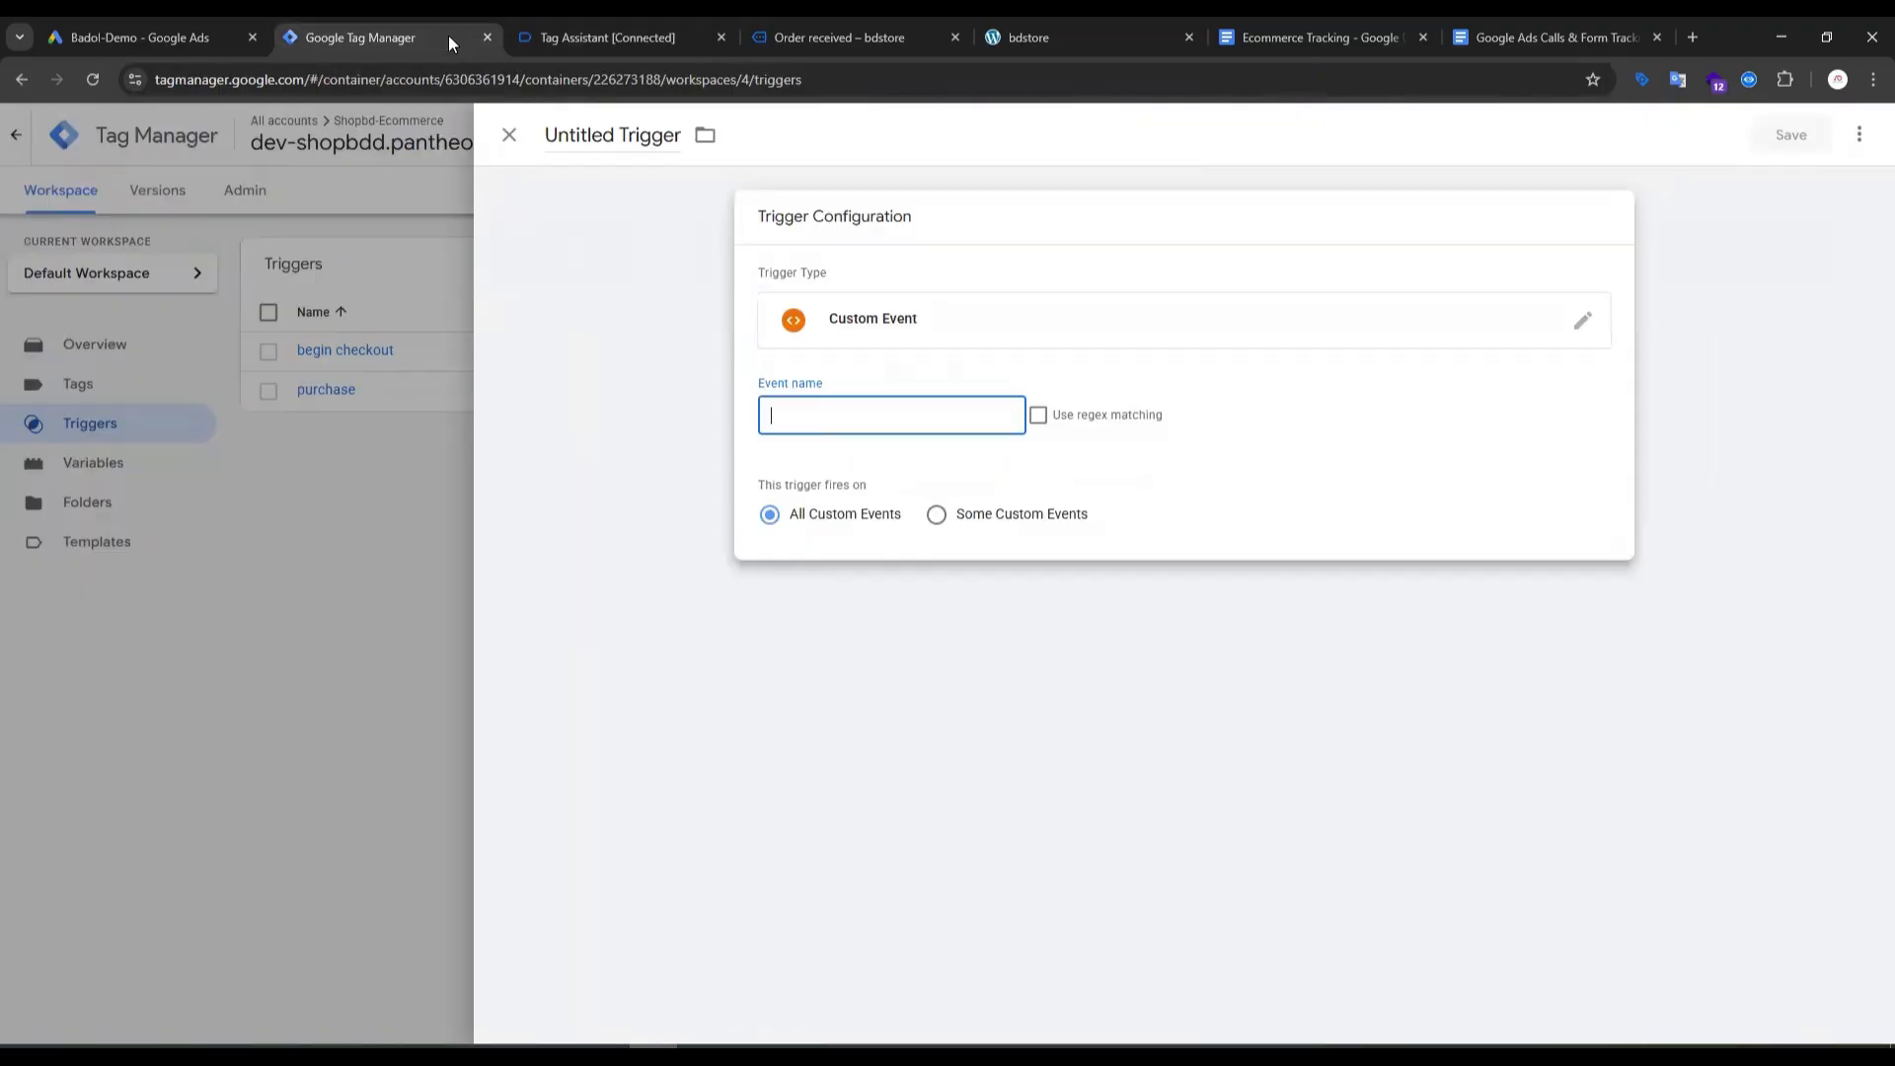
pyautogui.write('add_to_cart')
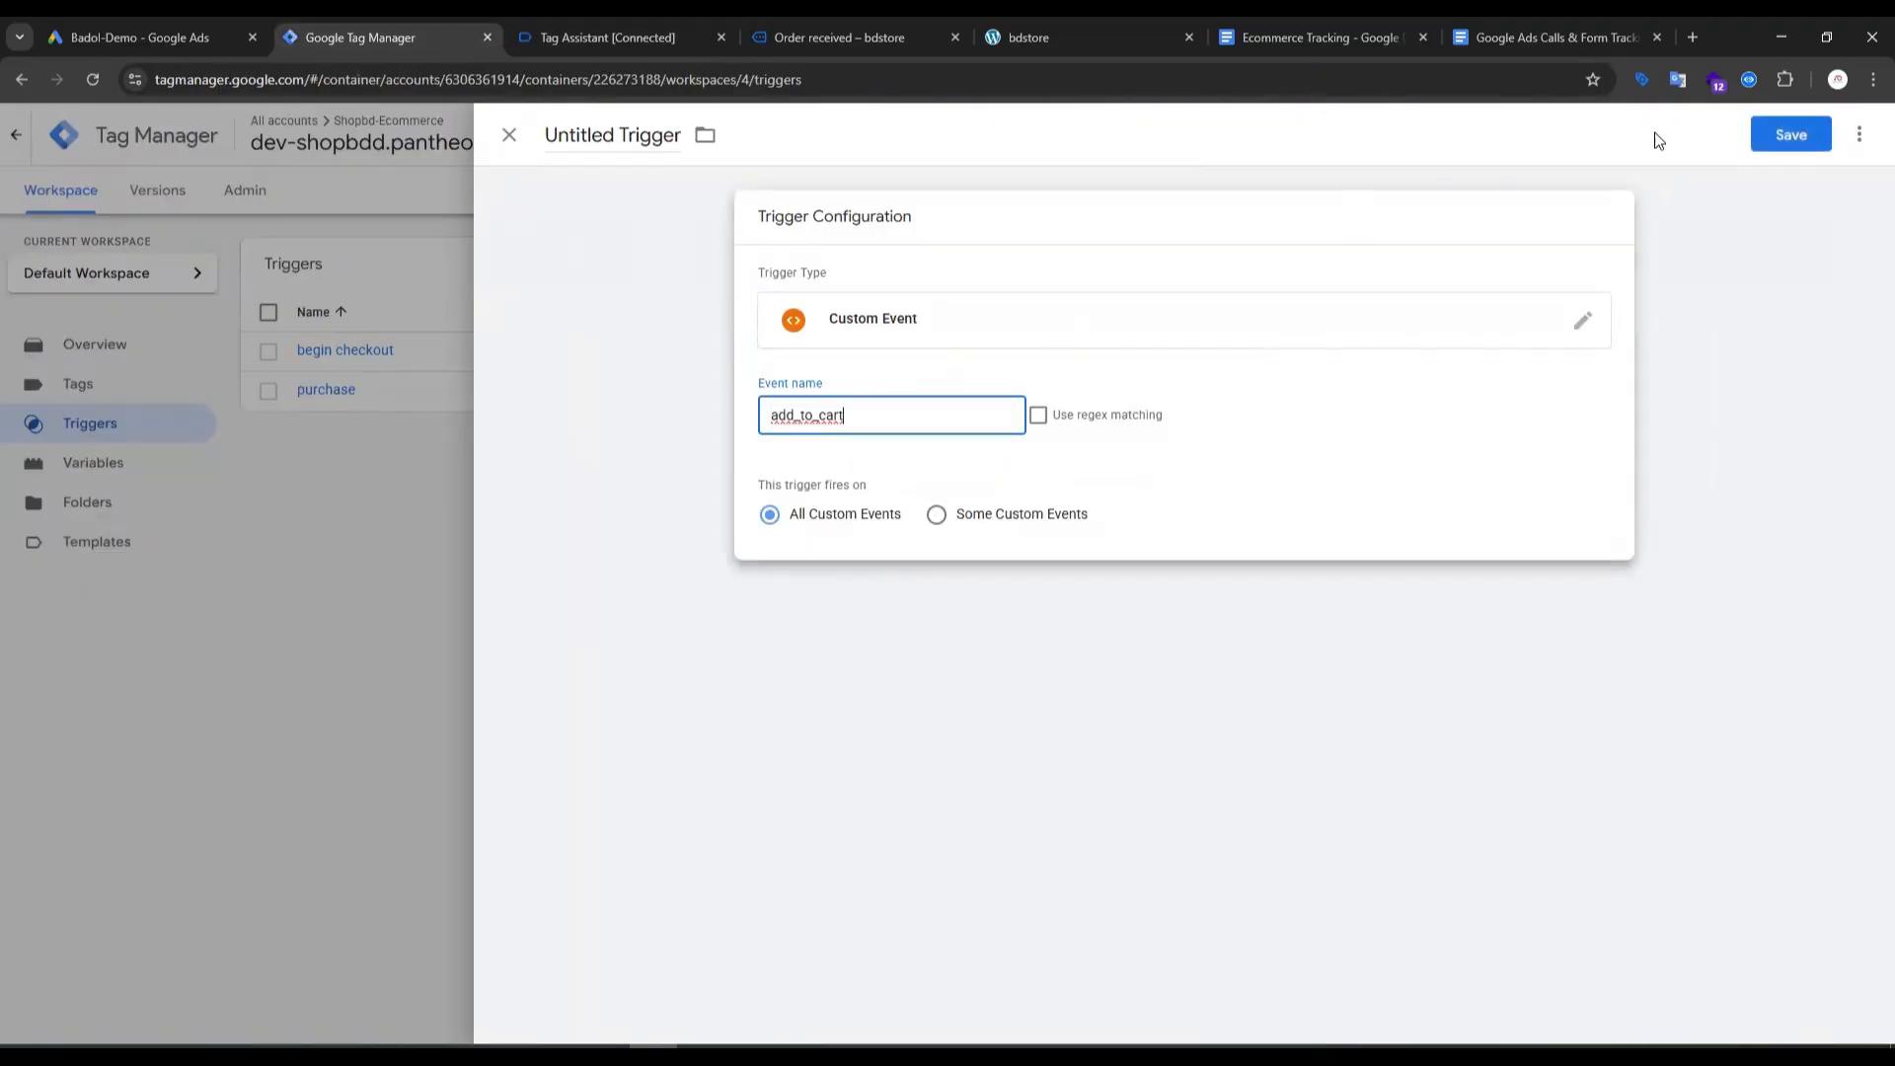
# Step: Save the add_to_cart event trigger under the name Add to Cart
pyautogui.click(1791, 135)
pyautogui.write('add_to_cart')
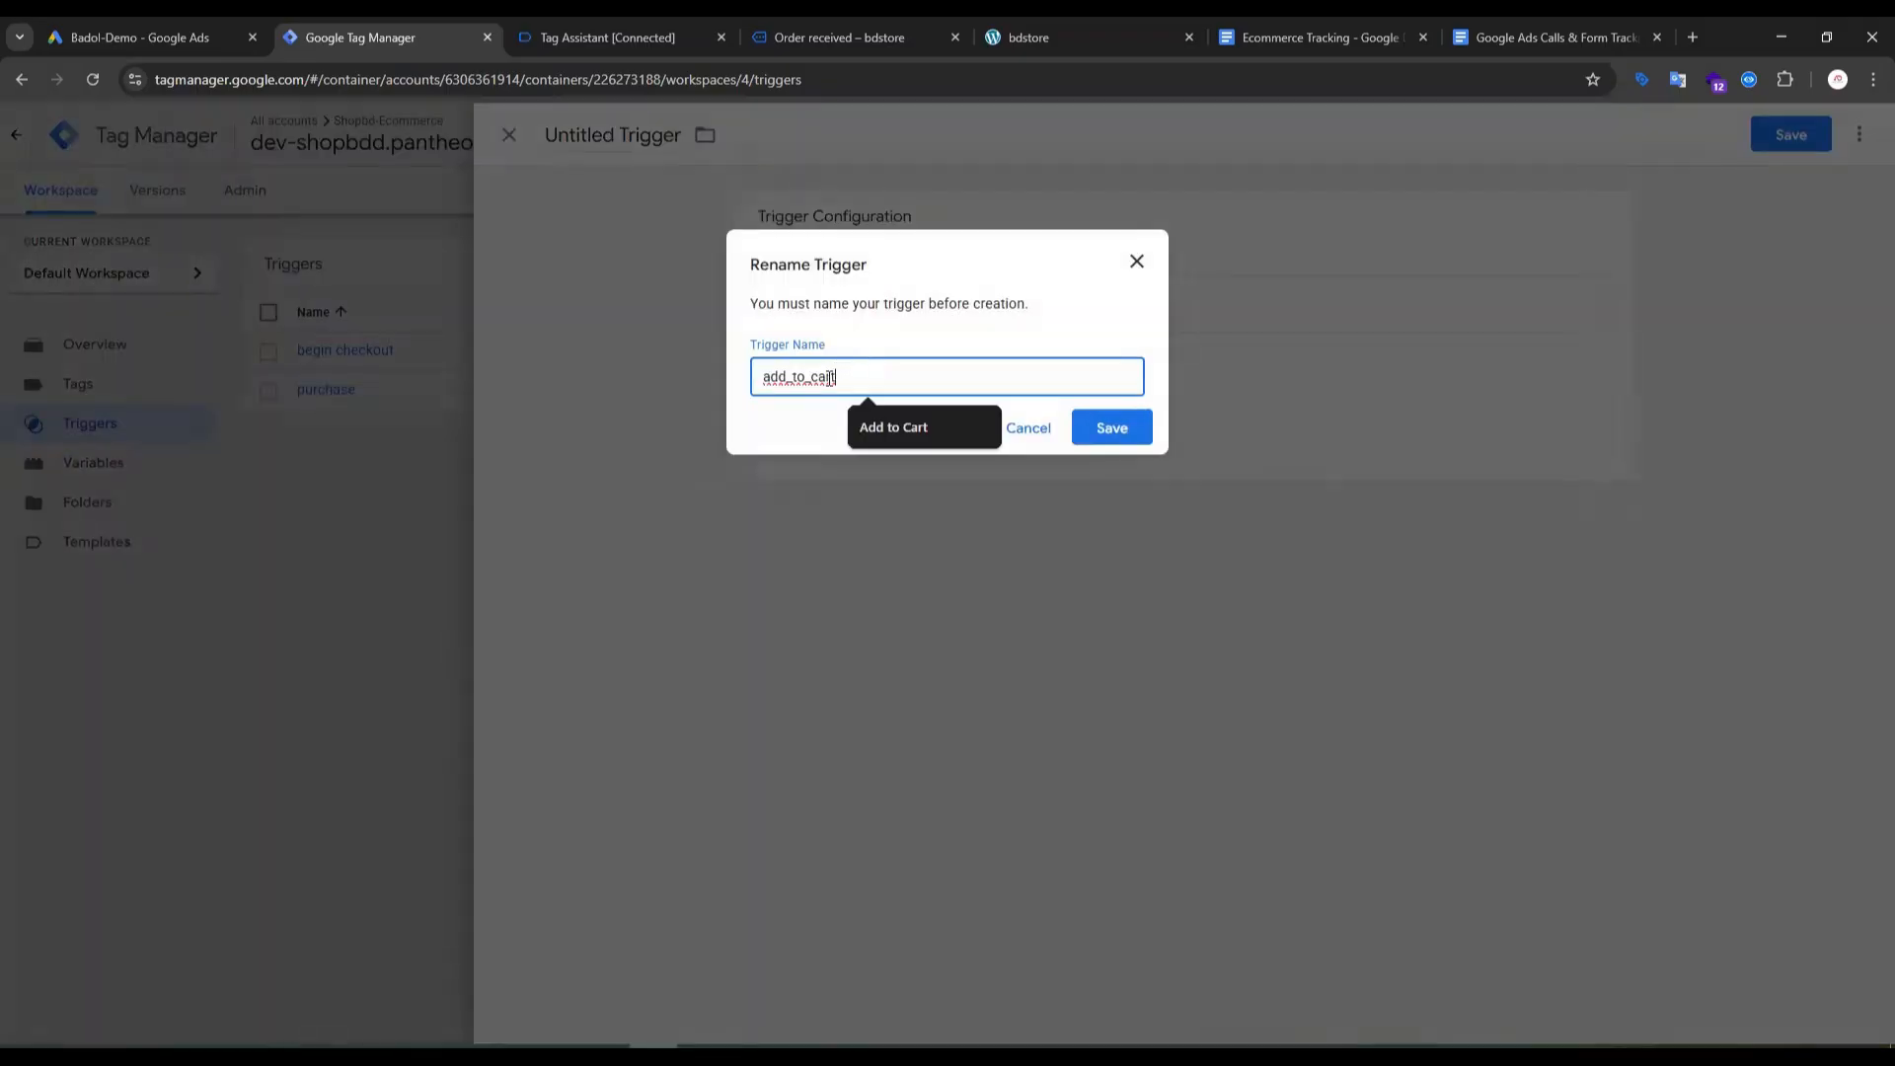
pyautogui.click(888, 428)
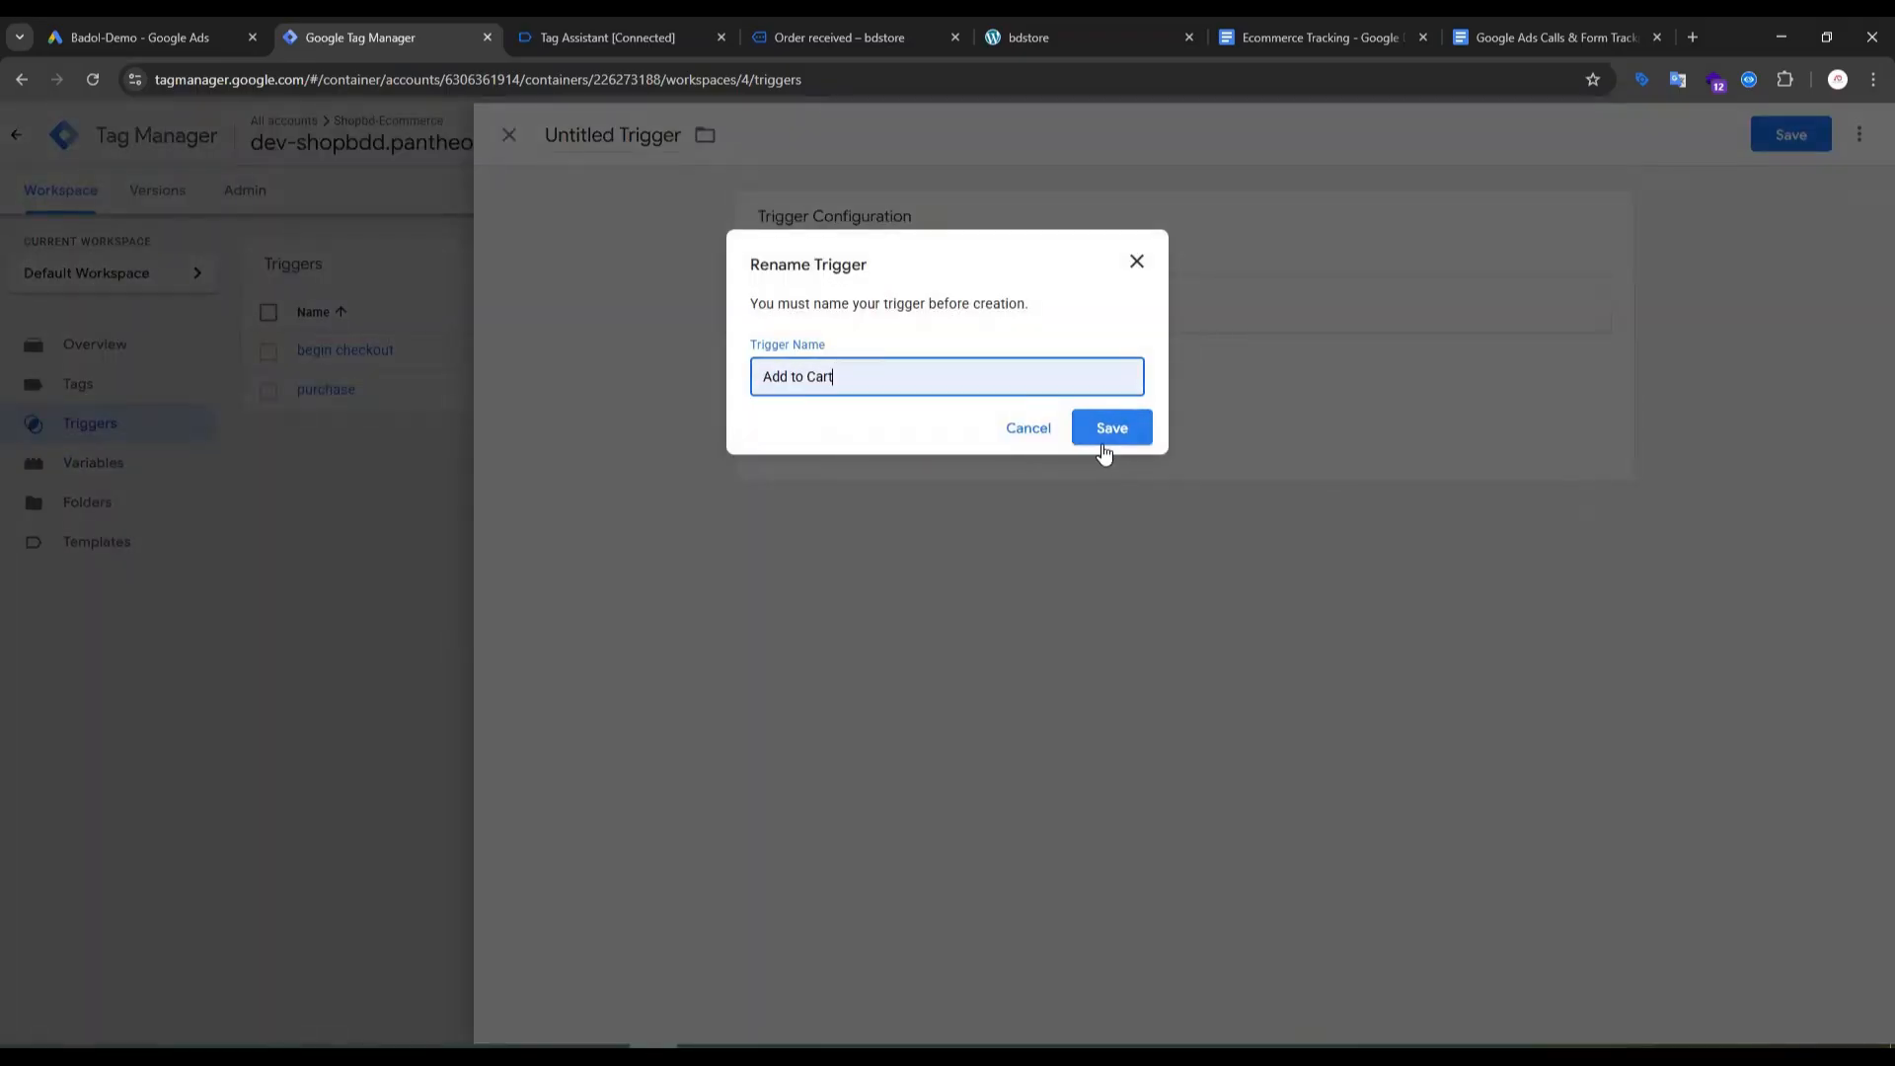
pyautogui.click(1112, 428)
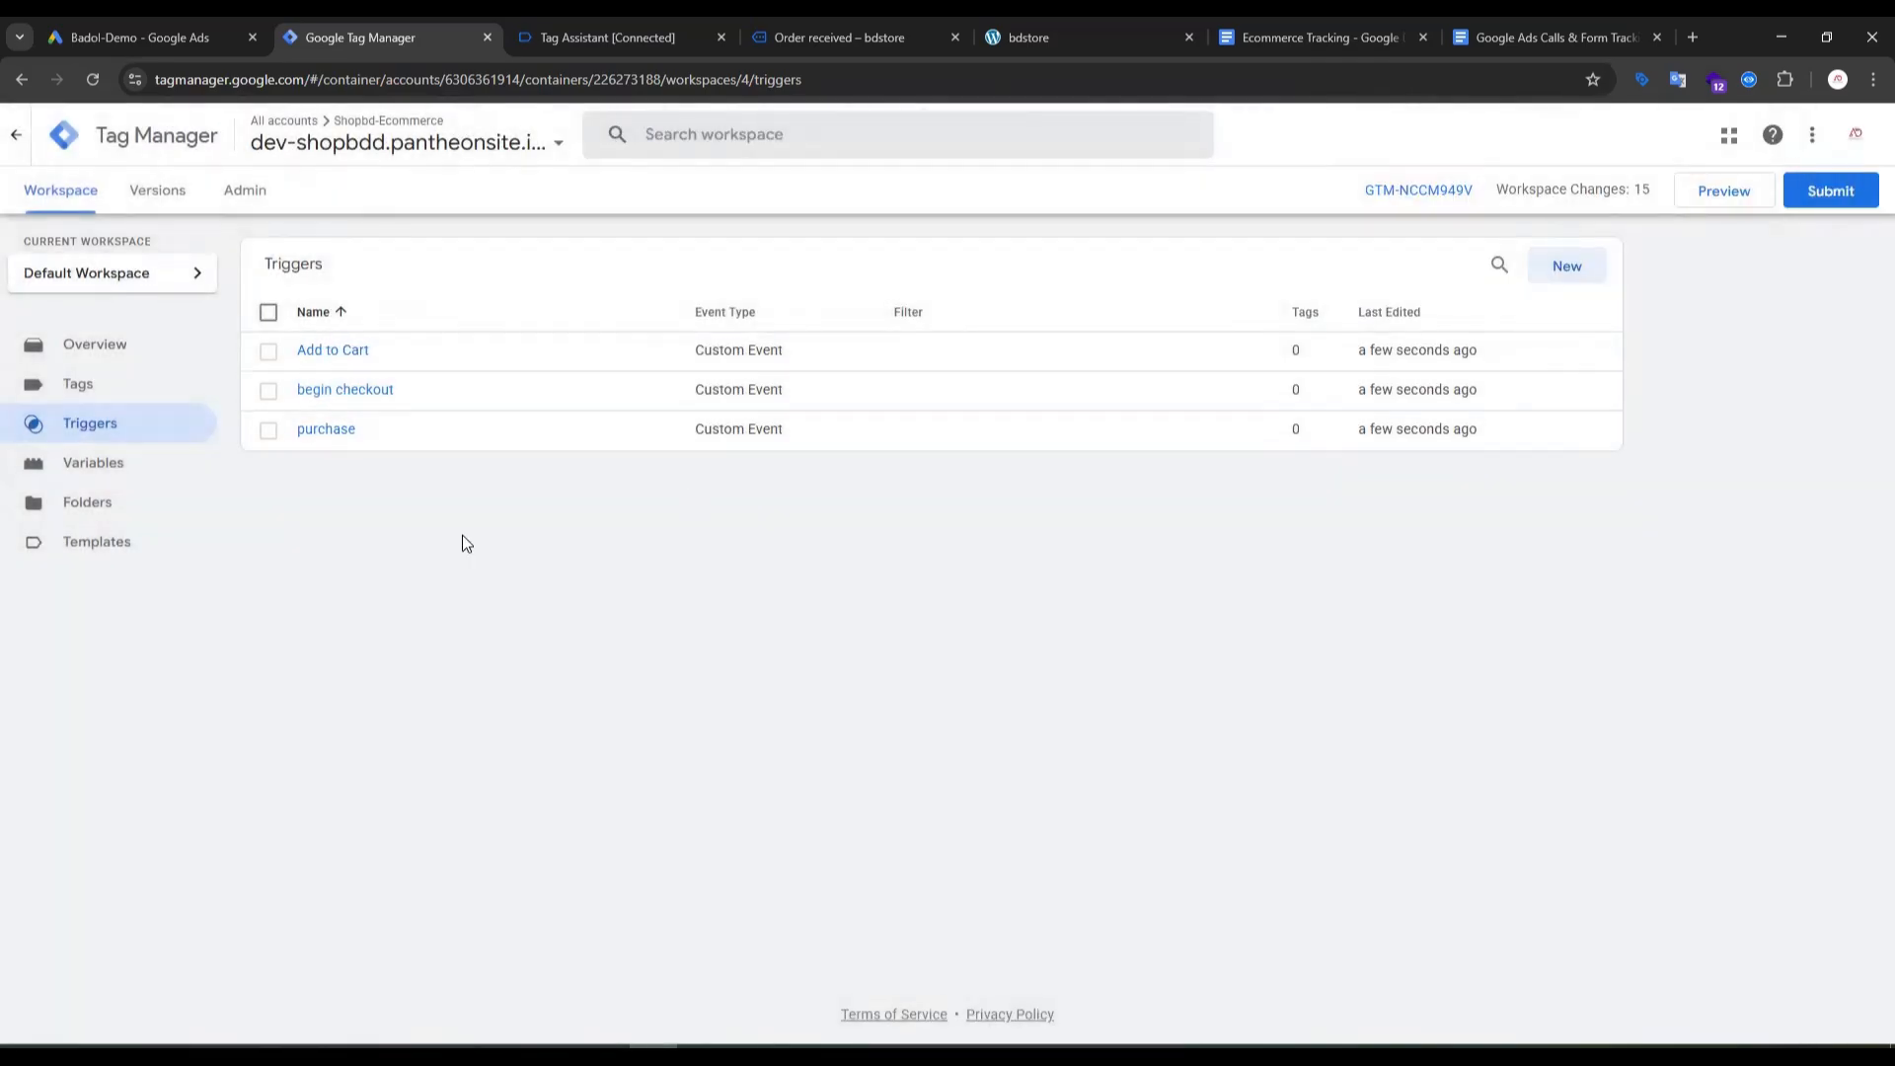
# Step: Open the container's variables, and review the tracking list and purchase conversion tag fields in the Google Ads Calls & Form Tracking document
pyautogui.click(110, 464)
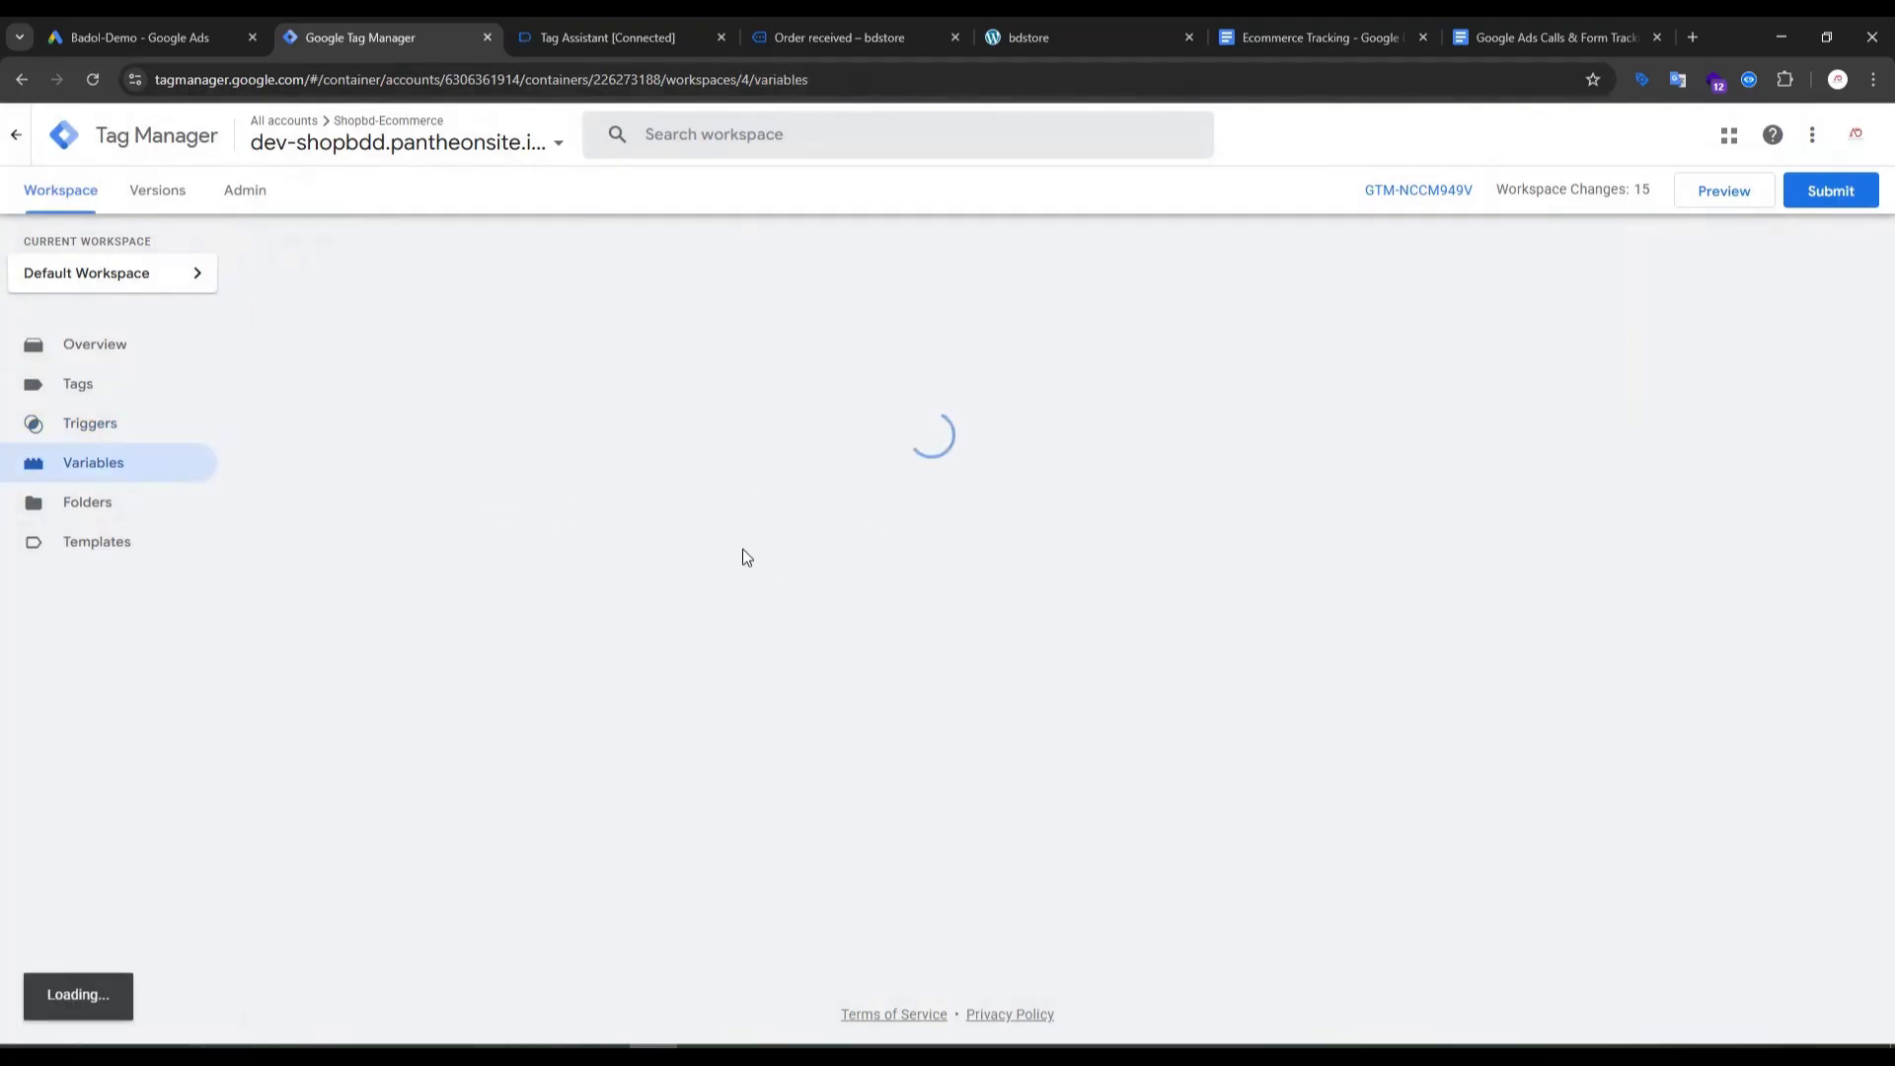
pyautogui.moveTo(1451, 40); pyautogui.dragTo(1219, 39)
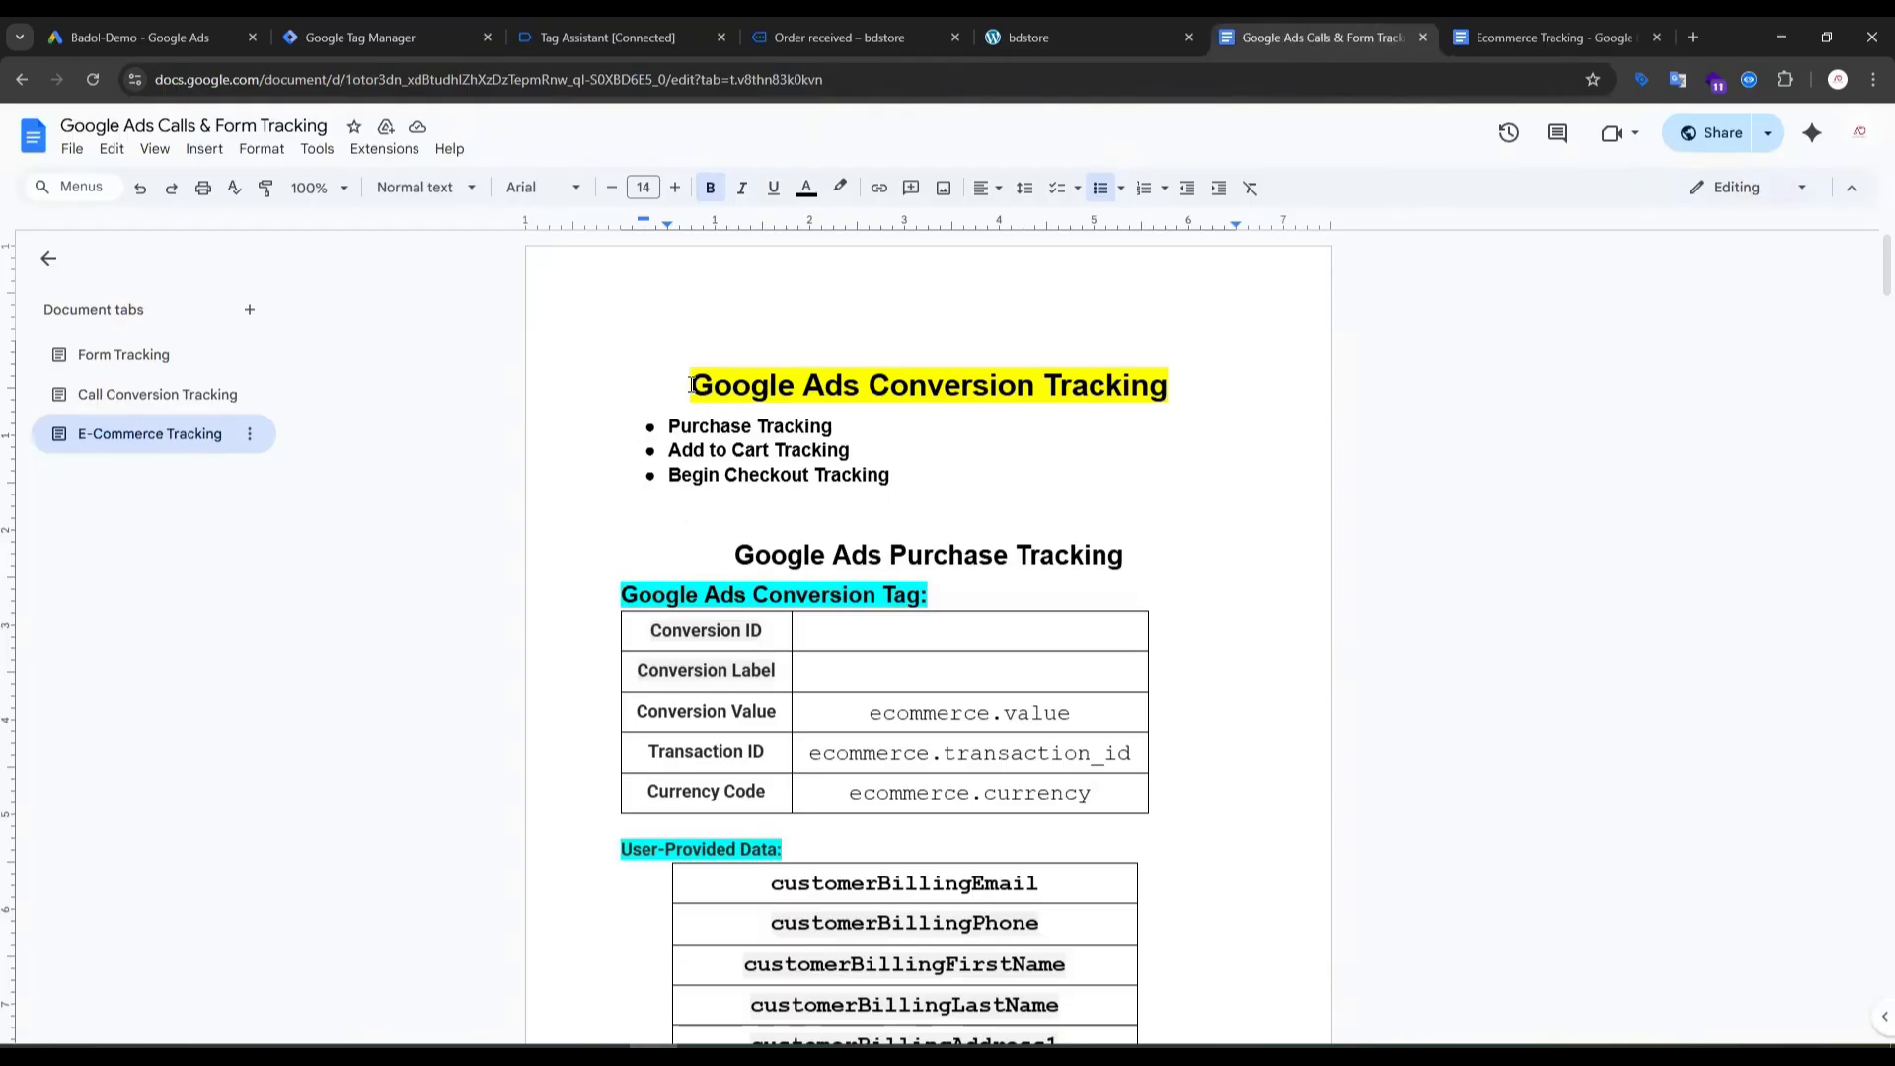
pyautogui.moveTo(691, 385); pyautogui.dragTo(1062, 398)
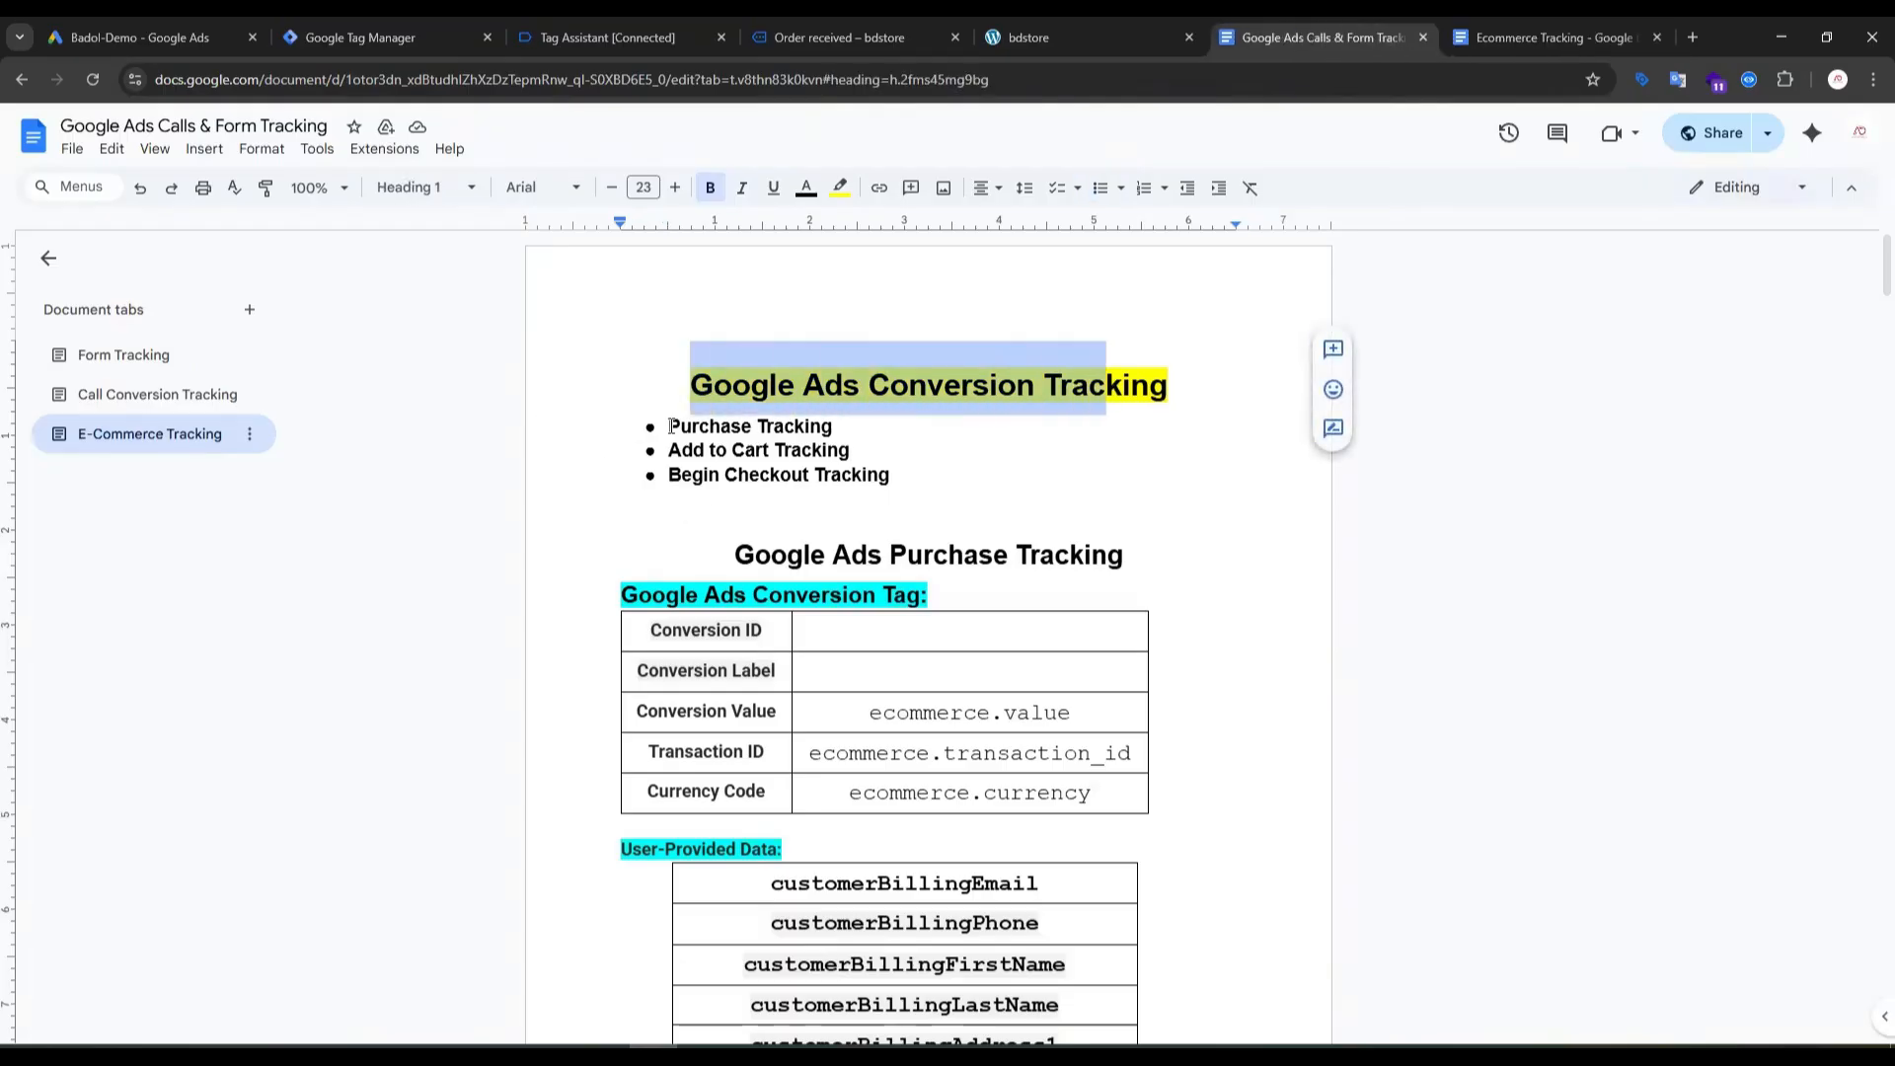
pyautogui.moveTo(670, 425); pyautogui.dragTo(851, 451)
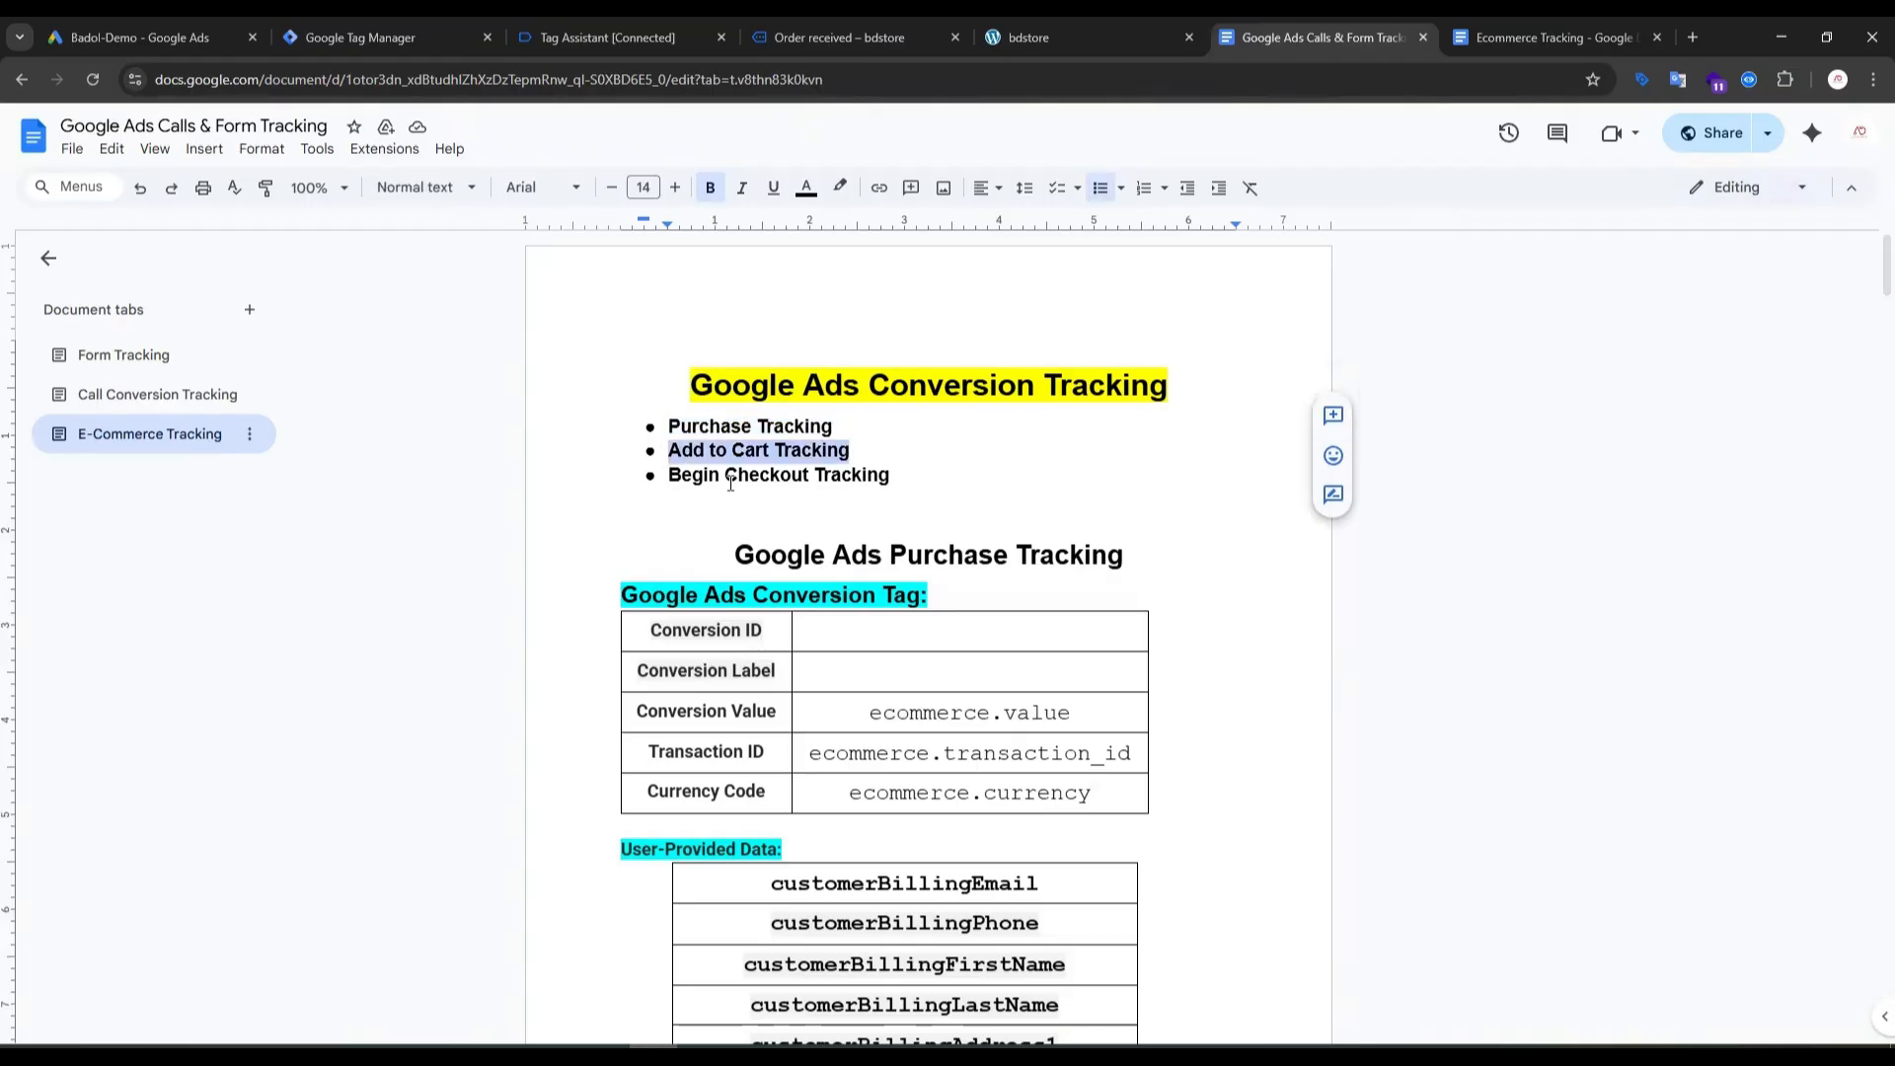
pyautogui.moveTo(655, 475); pyautogui.dragTo(934, 478)
pyautogui.click(983, 485)
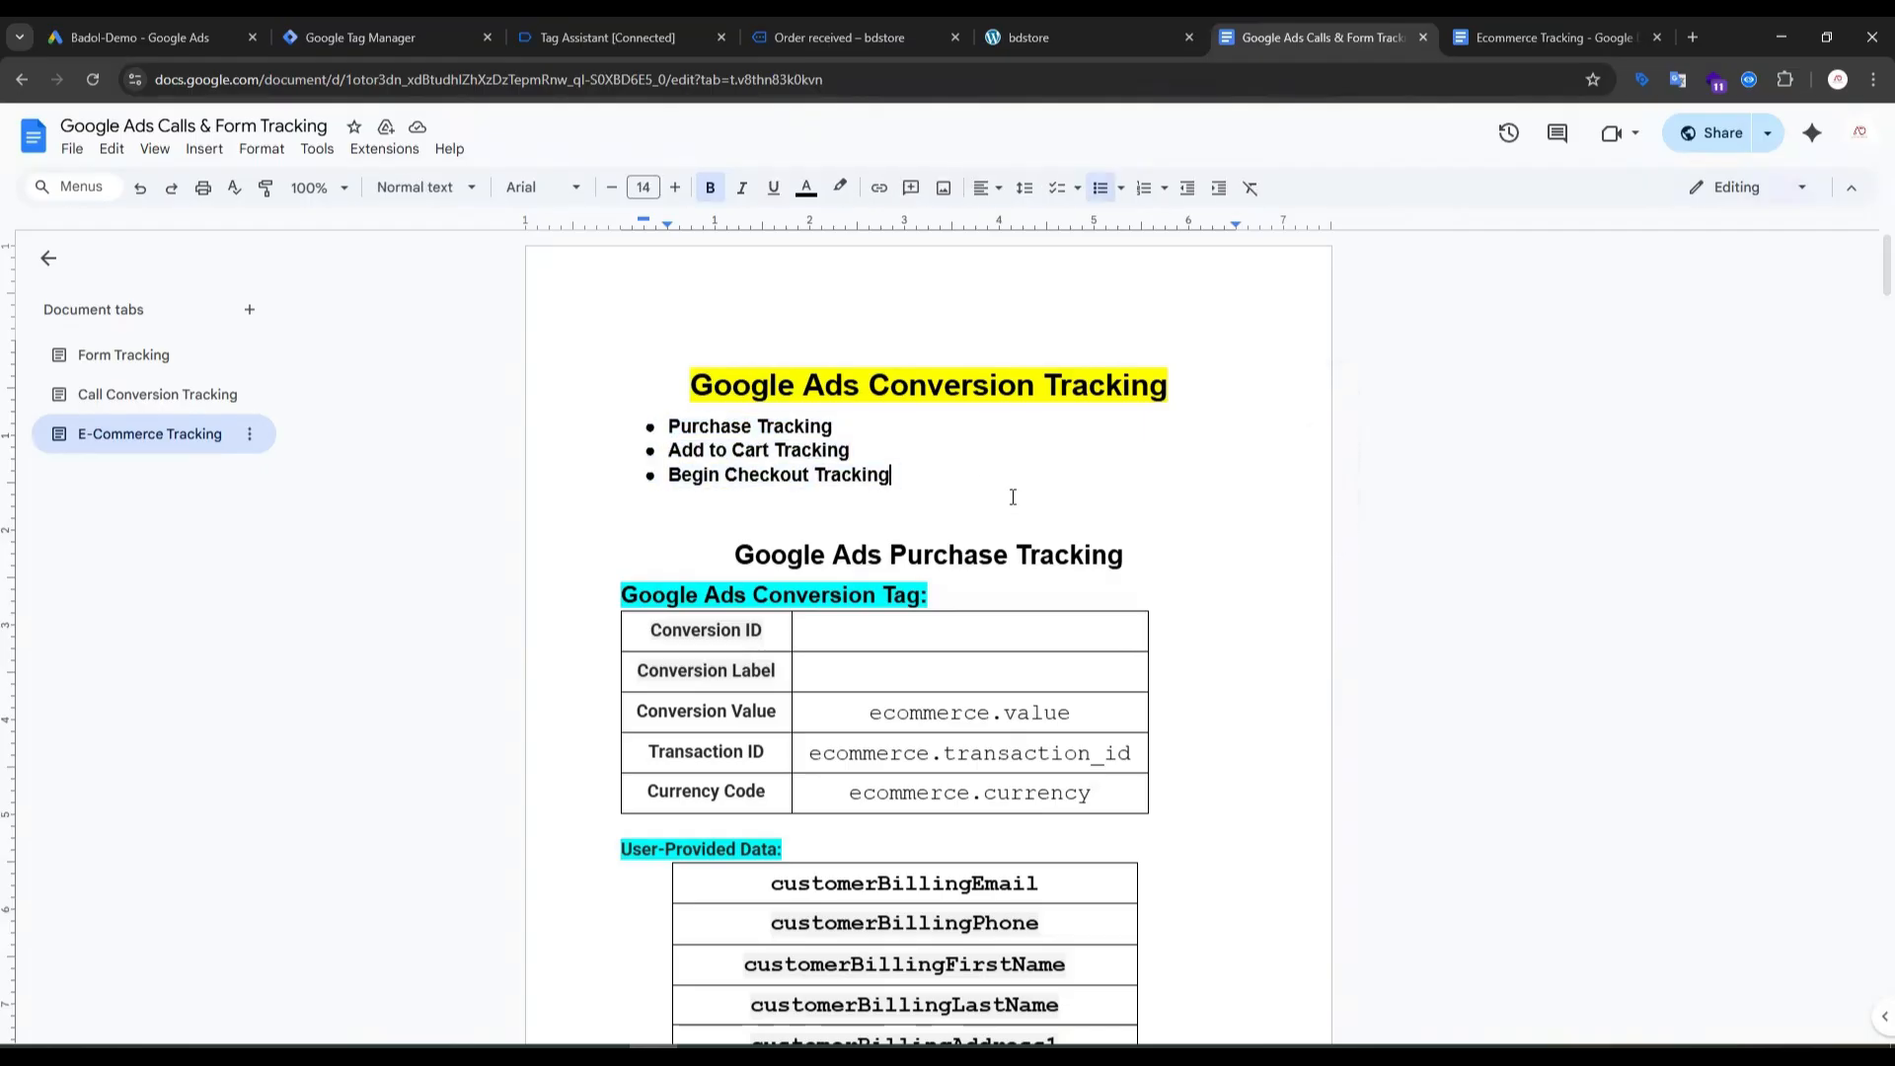
pyautogui.scroll(-1, 786, 490)
pyautogui.moveTo(719, 450); pyautogui.dragTo(1135, 457)
pyautogui.click(802, 534)
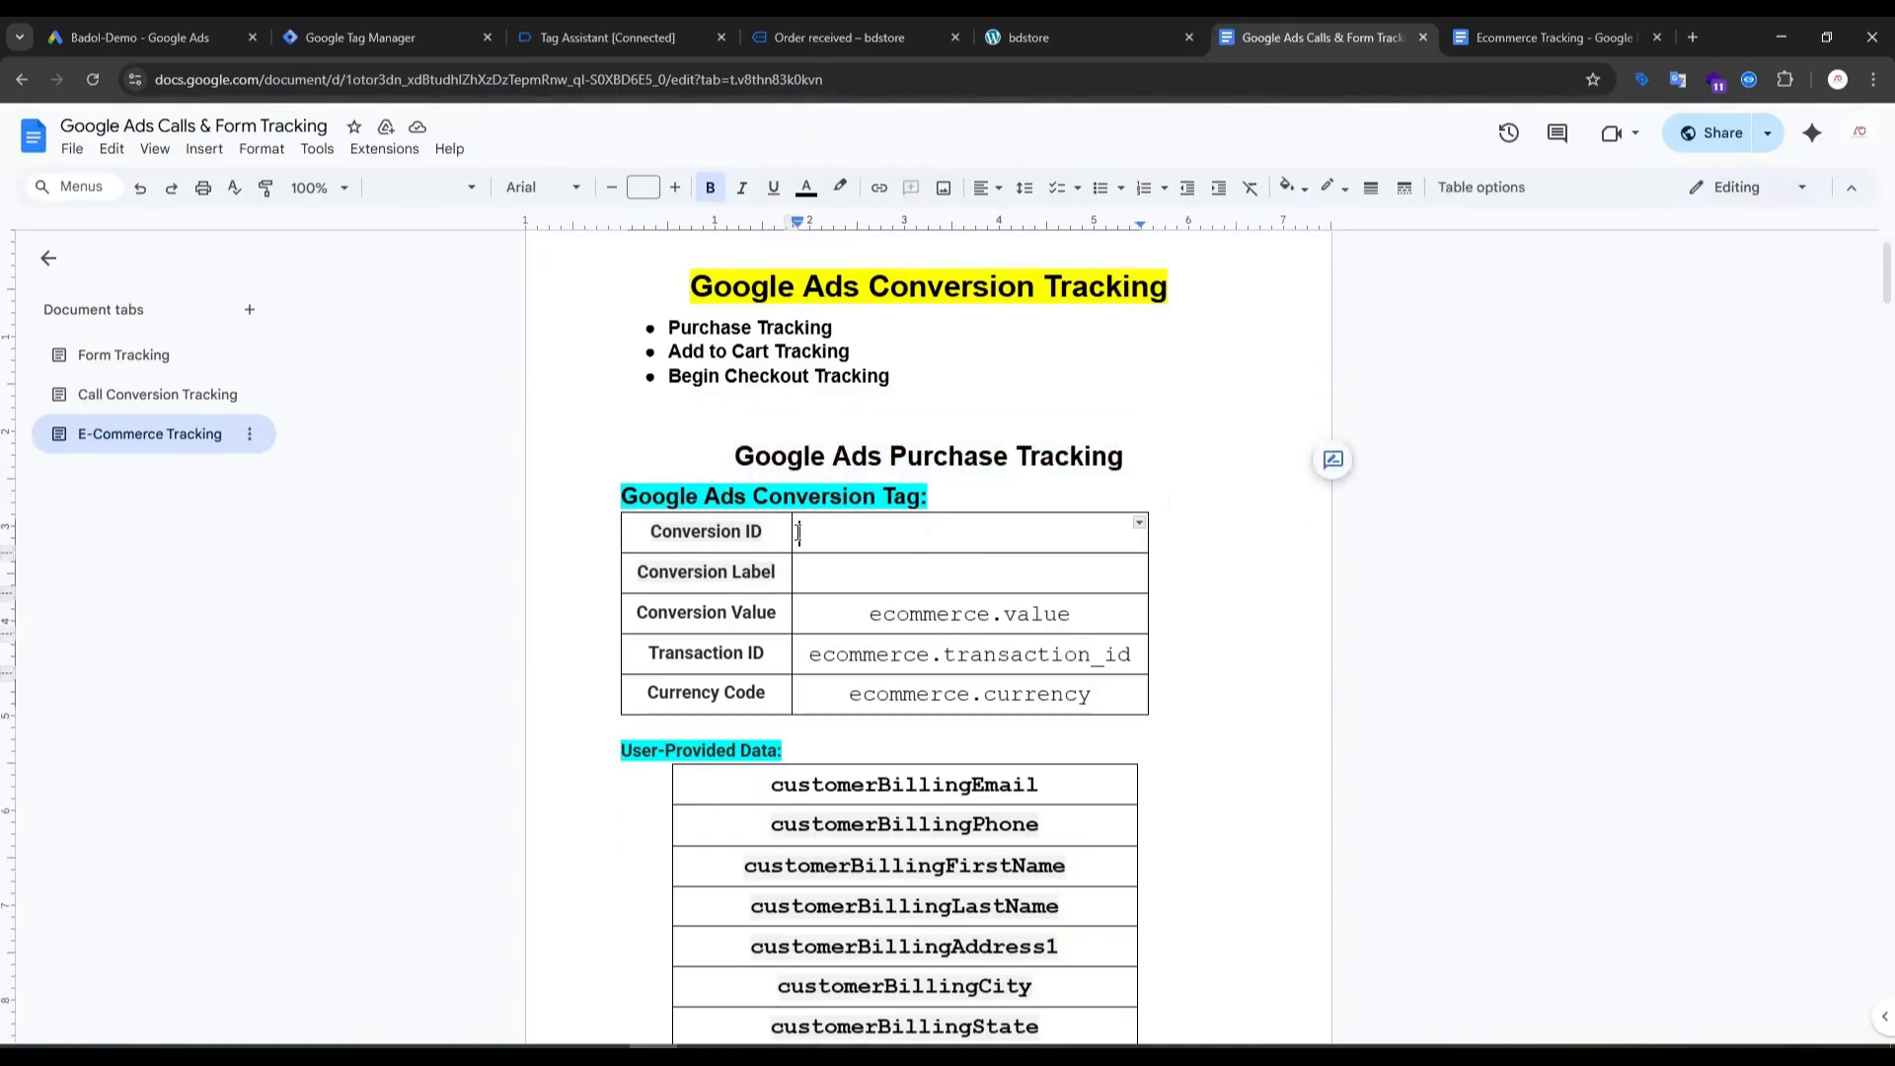
pyautogui.click(148, 38)
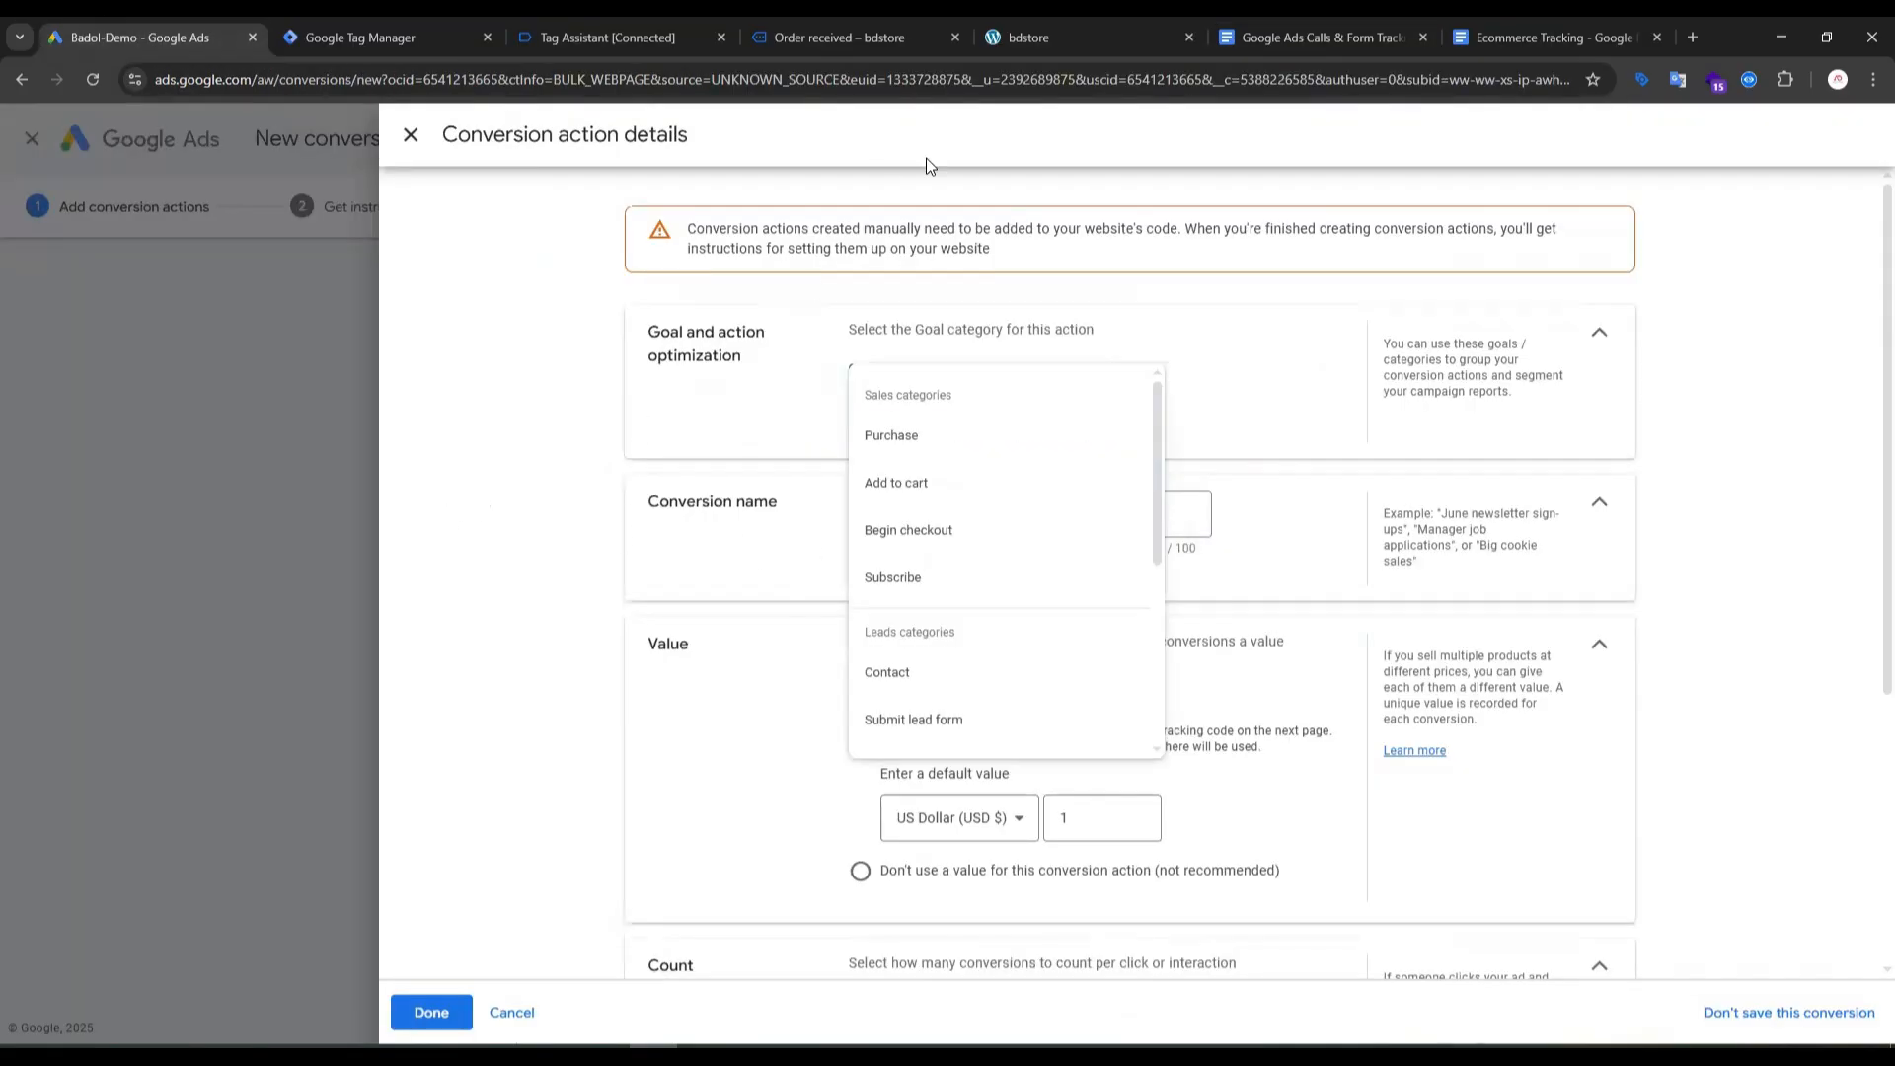
pyautogui.click(1239, 39)
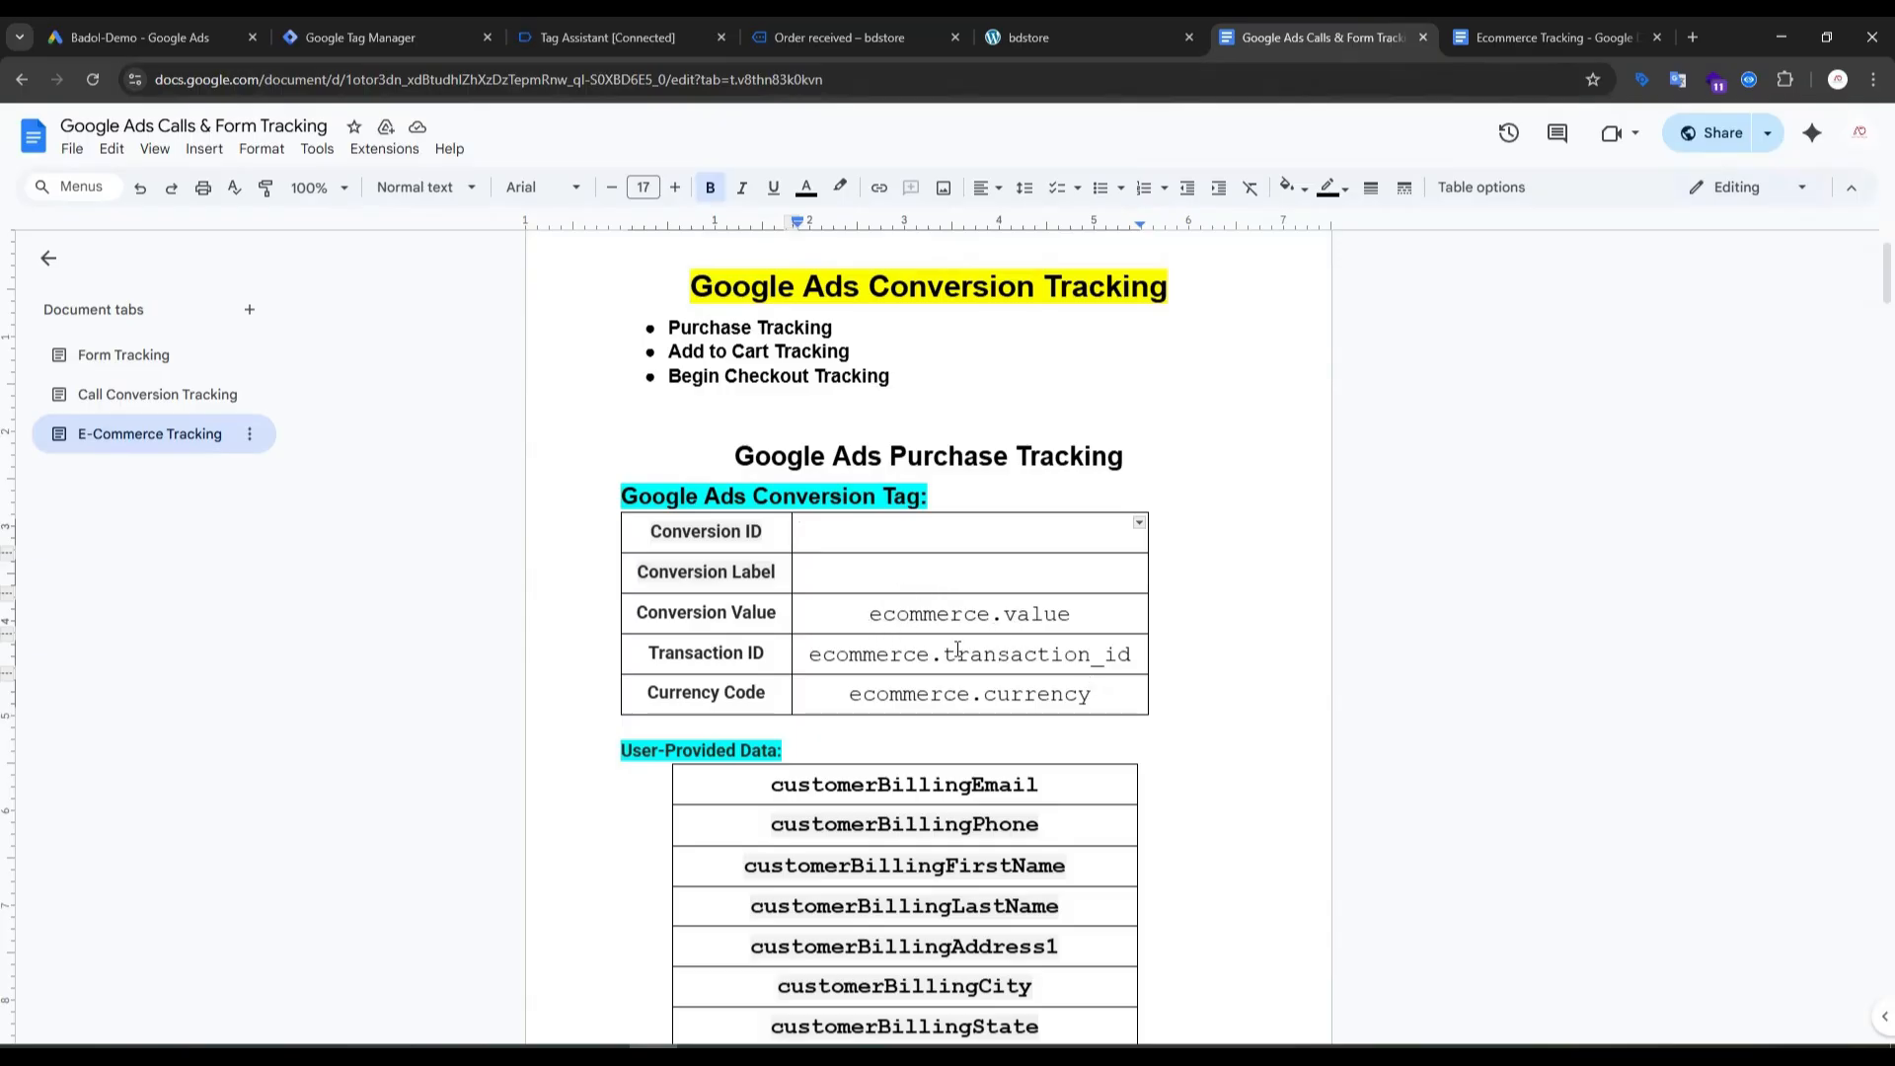
# Step: Switch to Tag Assistant and examine the expanded API calls of the add_to_cart and begin_checkout events
pyautogui.click(568, 34)
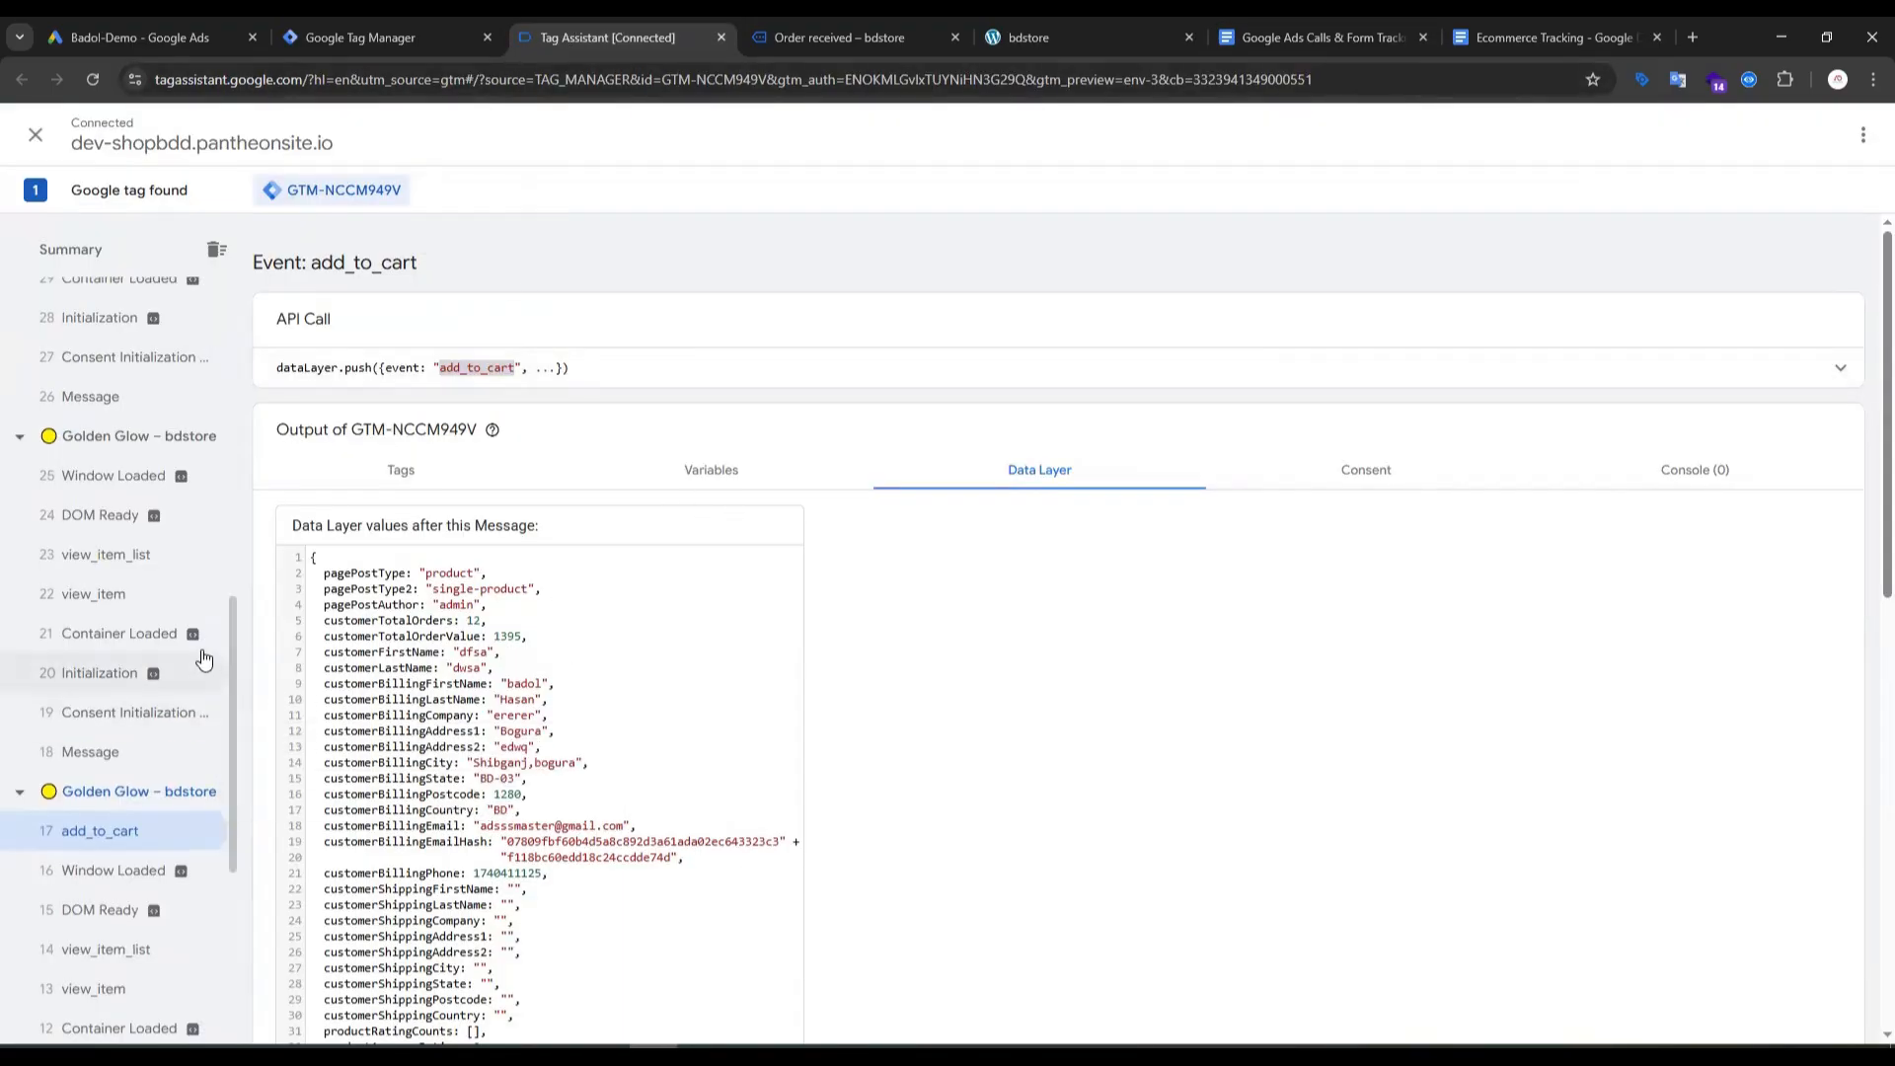
pyautogui.scroll(4, 197, 655)
pyautogui.scroll(5, 151, 479)
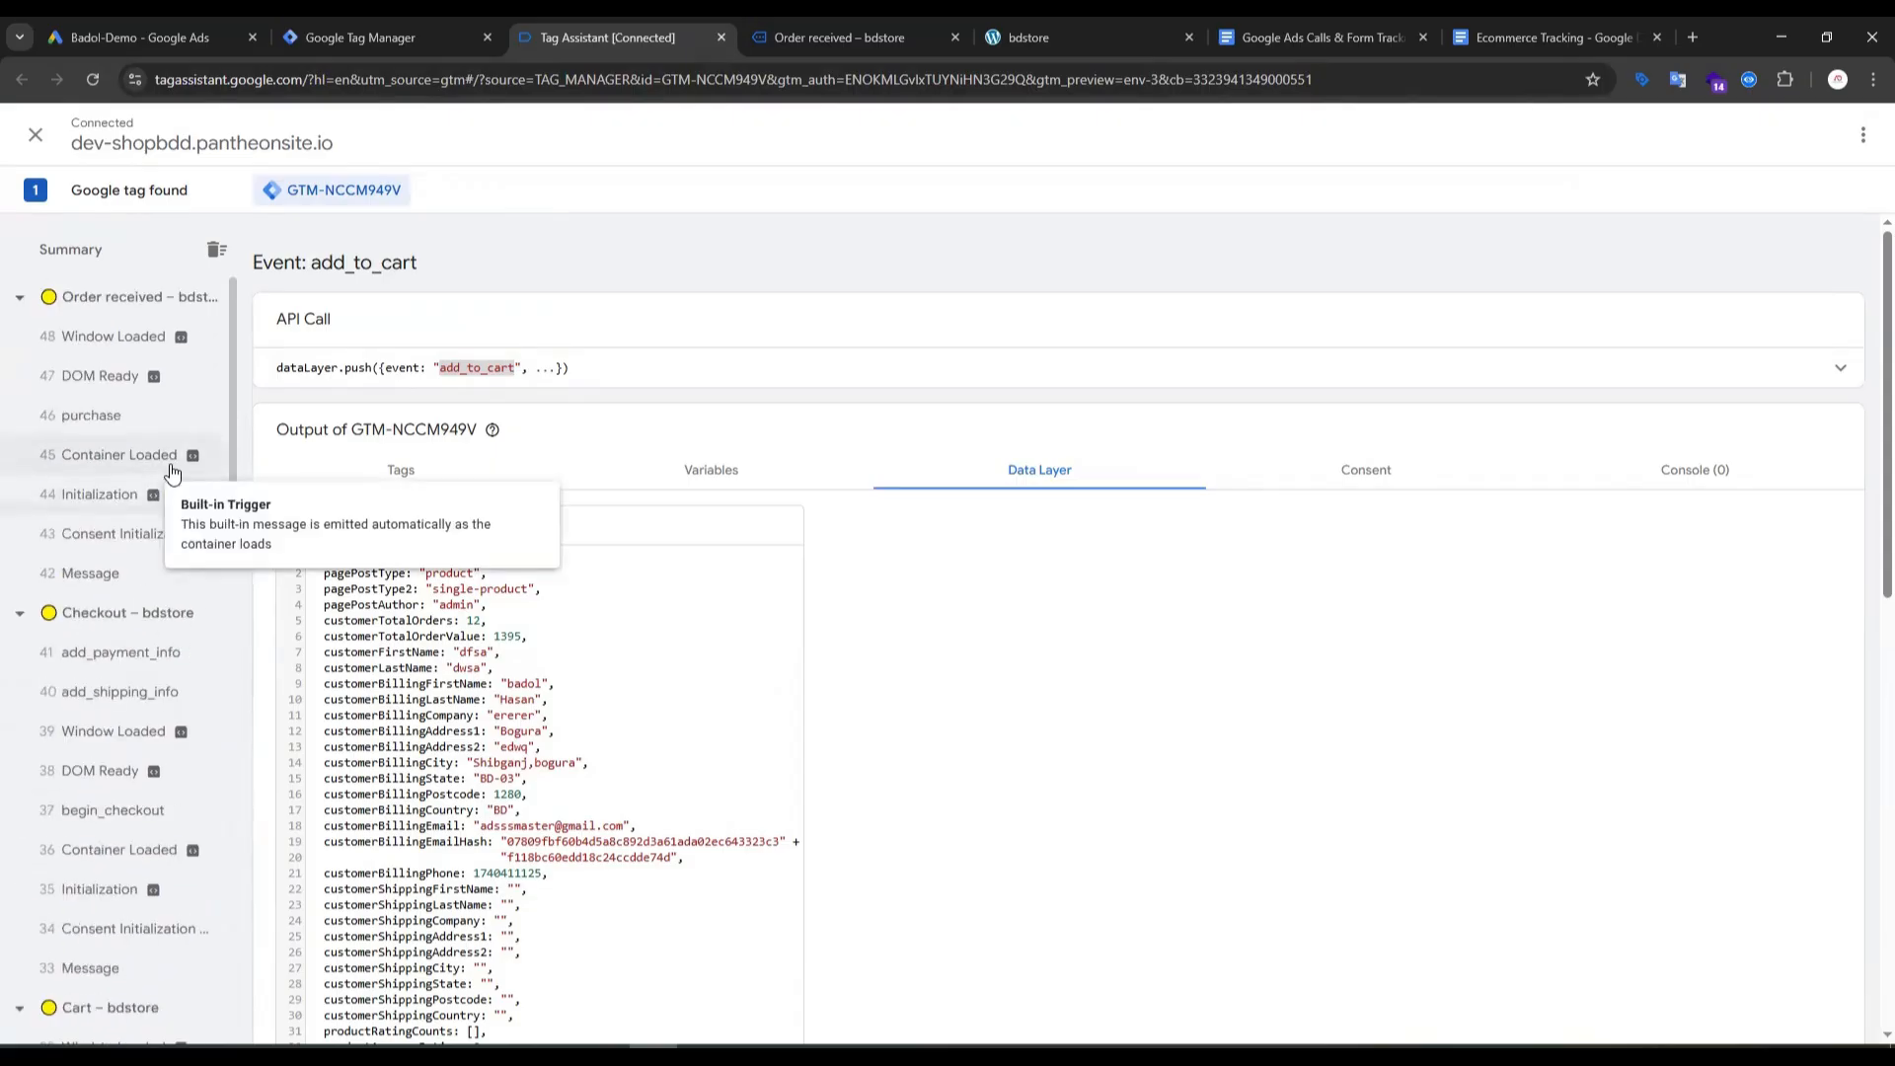
pyautogui.scroll(-7, 158, 493)
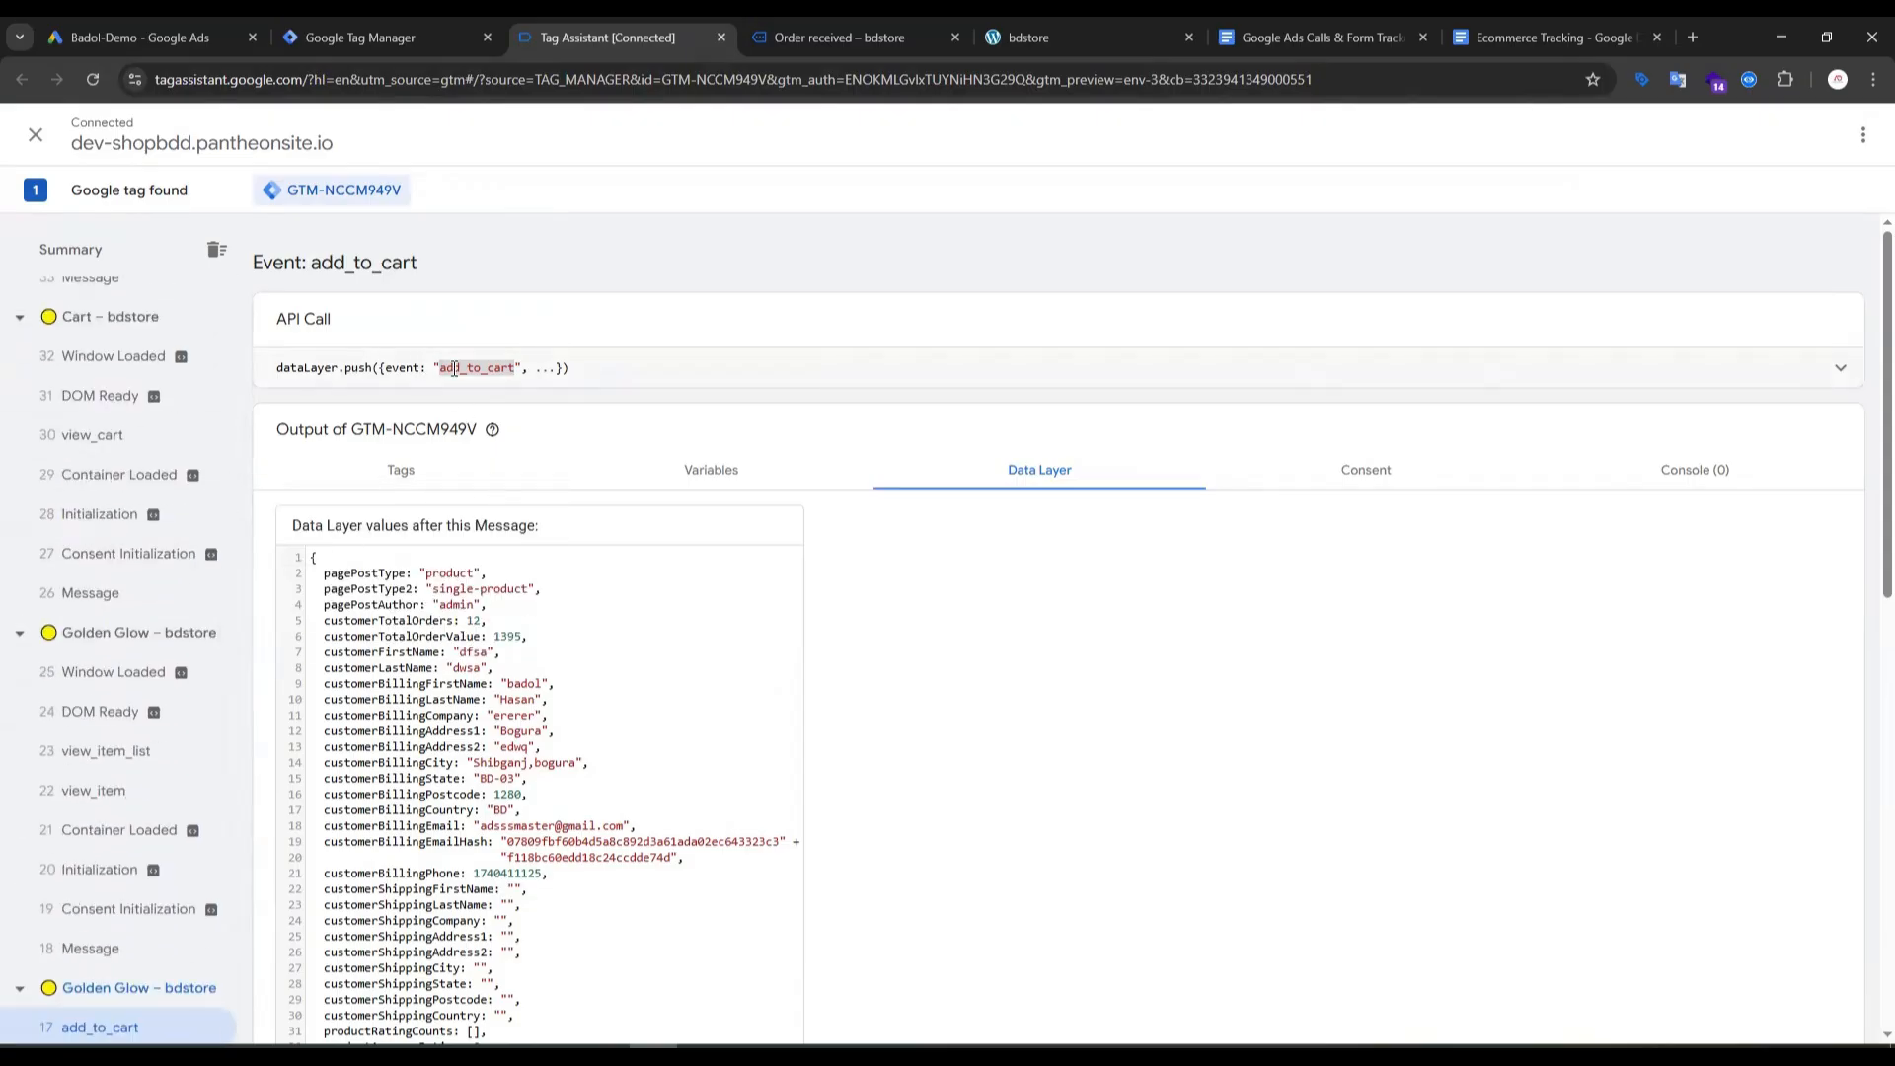
pyautogui.click(1371, 380)
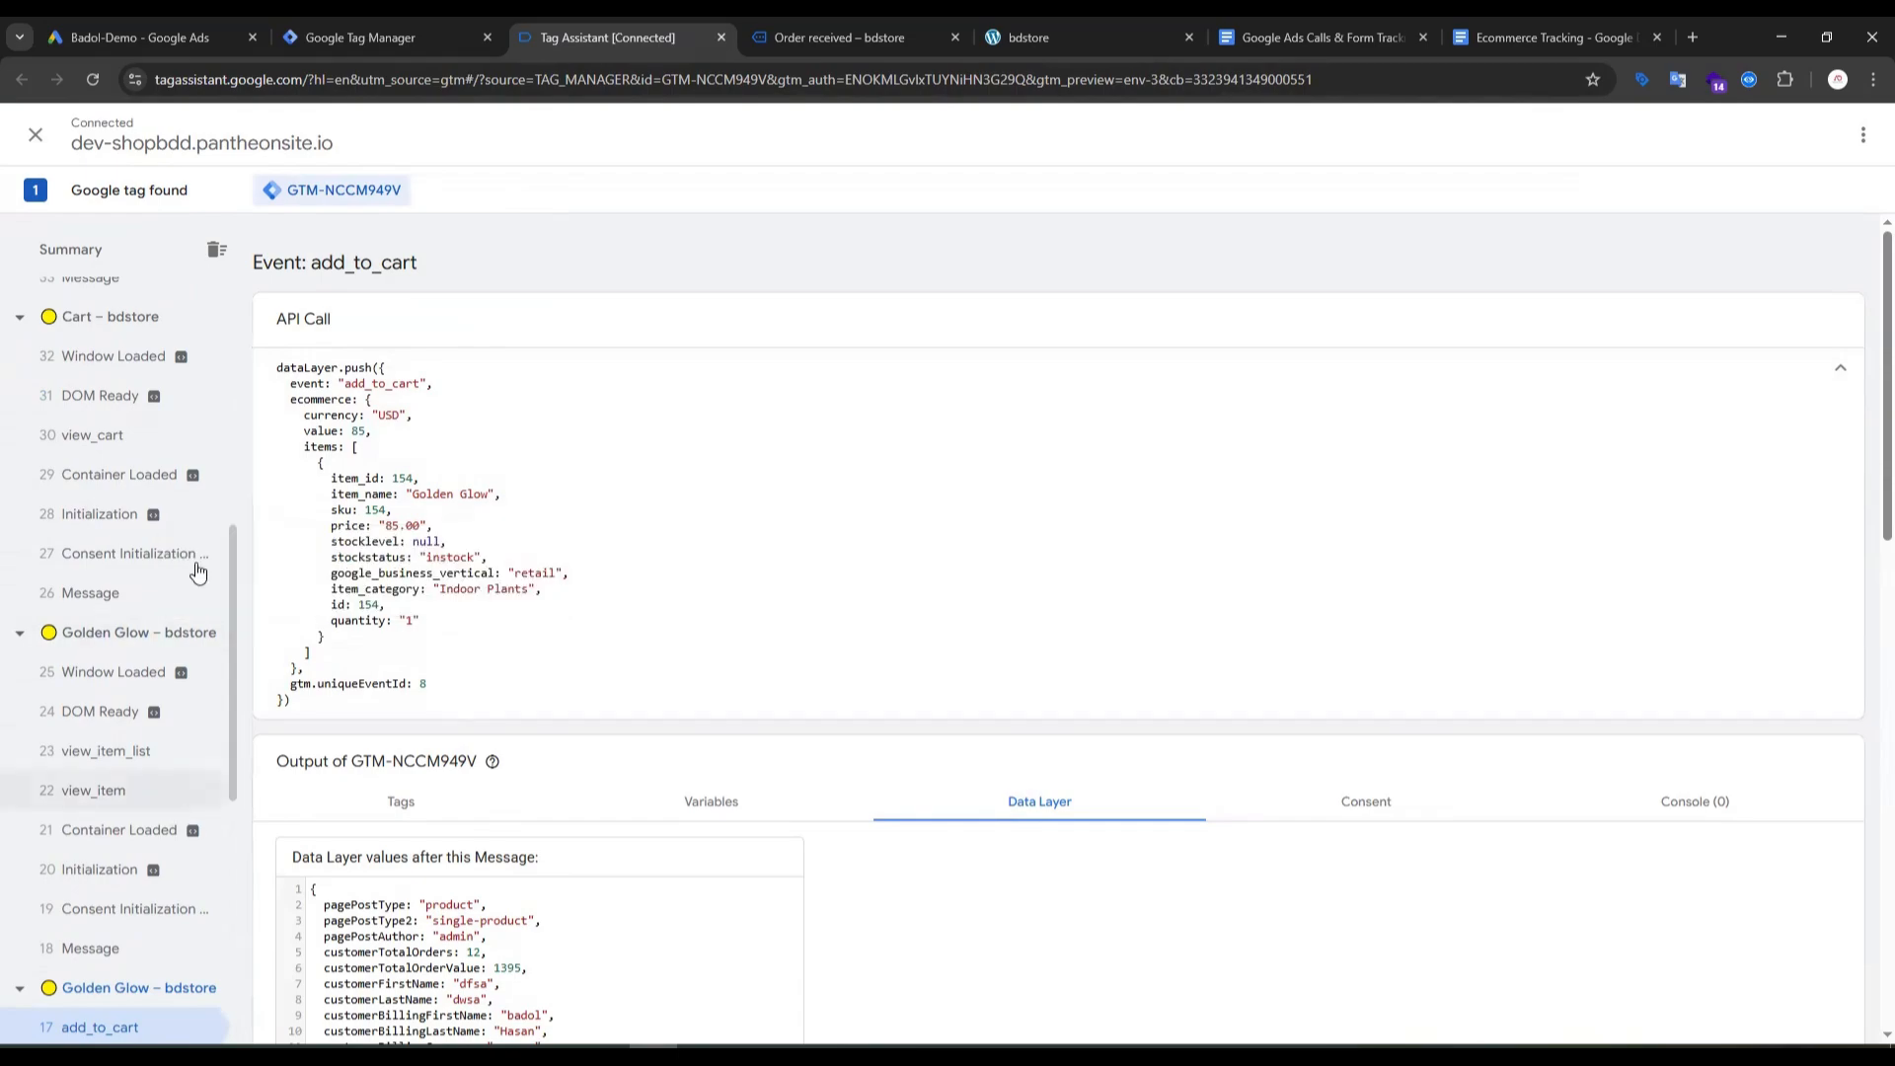
pyautogui.scroll(5, 139, 514)
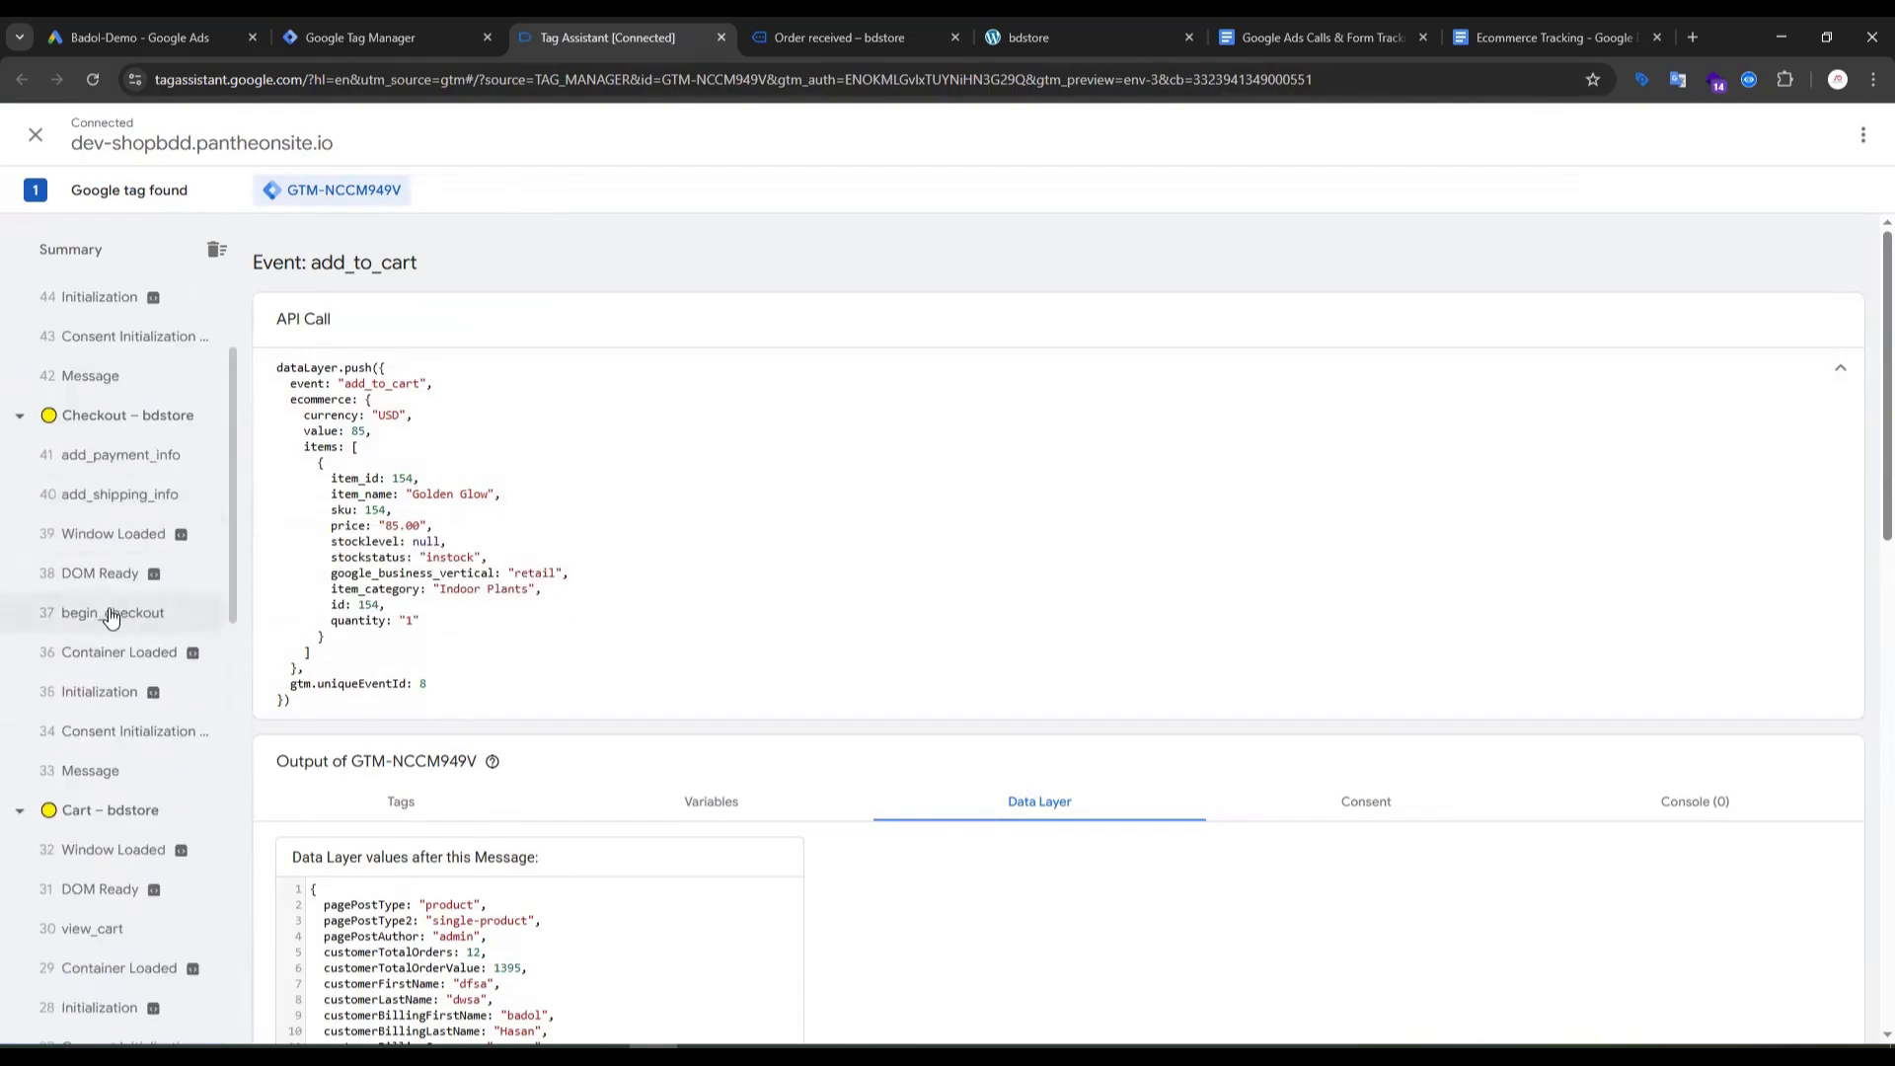
pyautogui.click(113, 613)
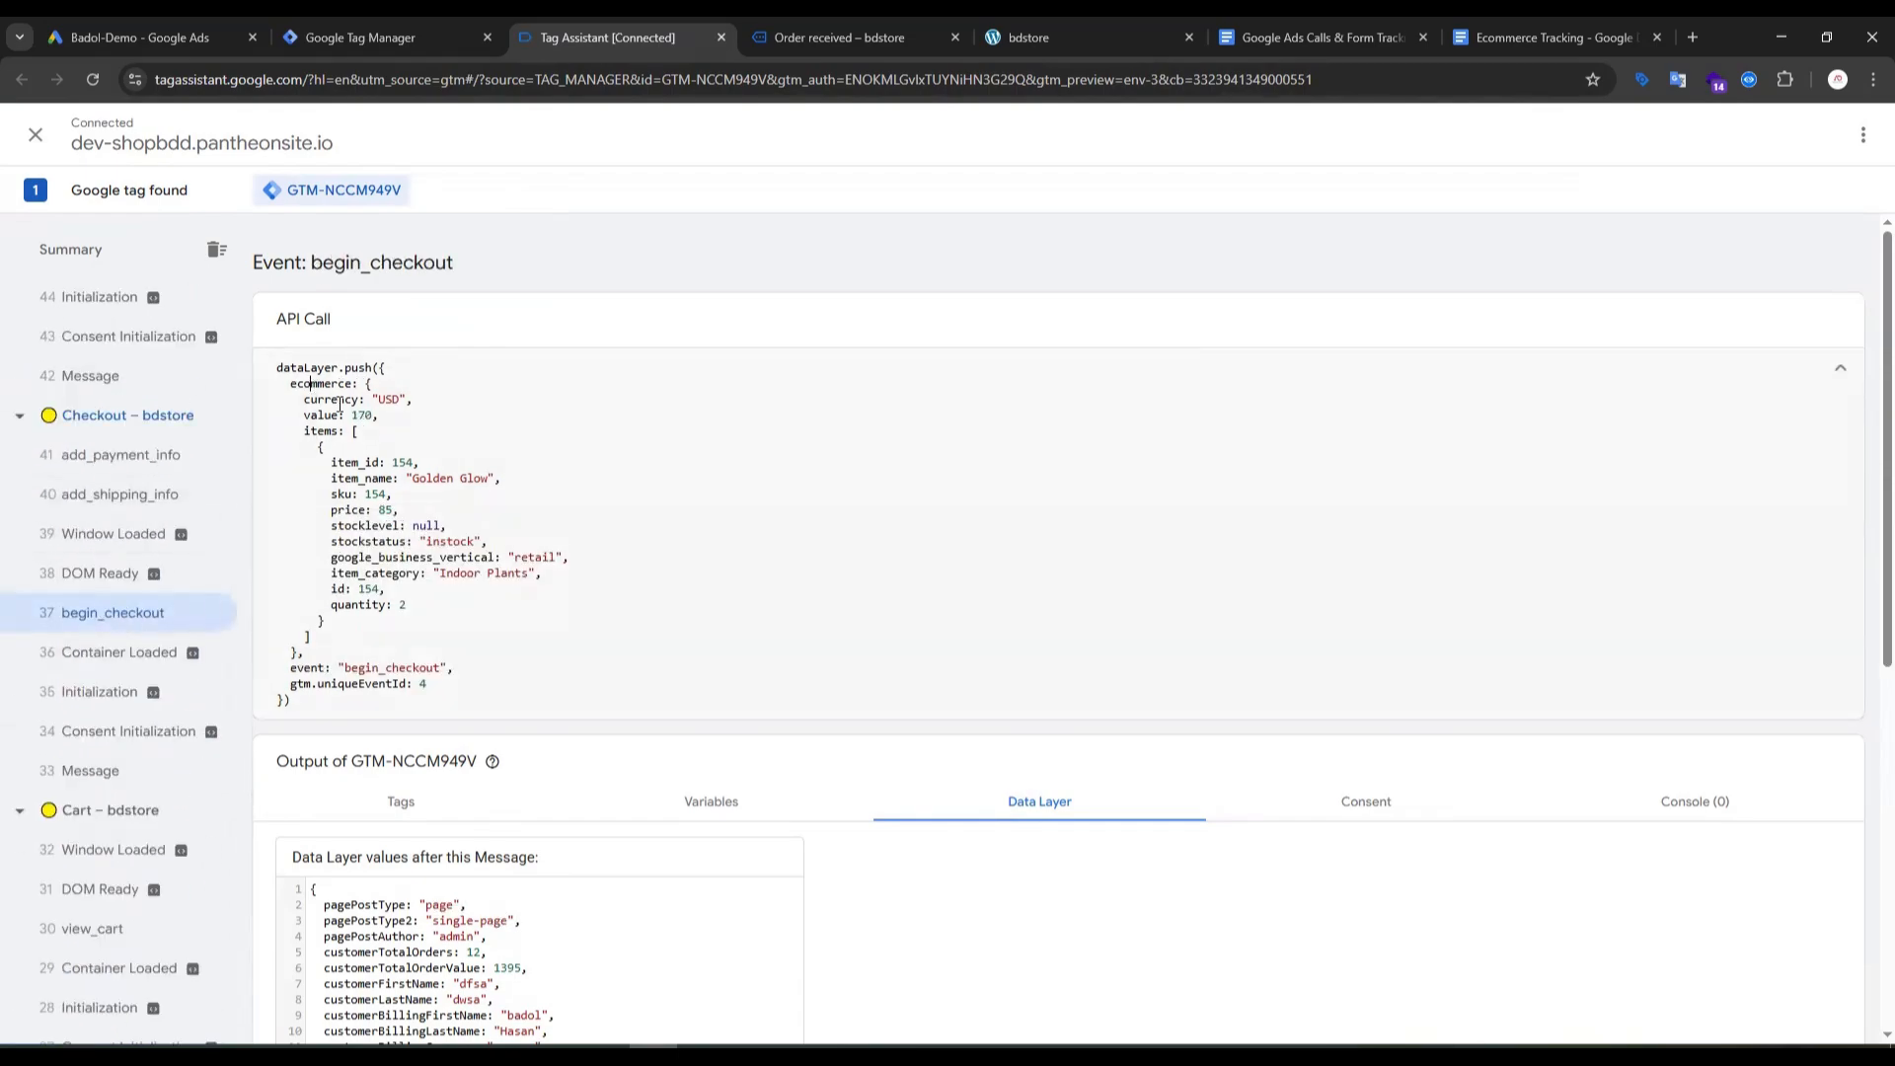
# Step: Examine the ecommerce values in the purchase event's API call, including currency, transaction_id and value
pyautogui.scroll(3, 153, 424)
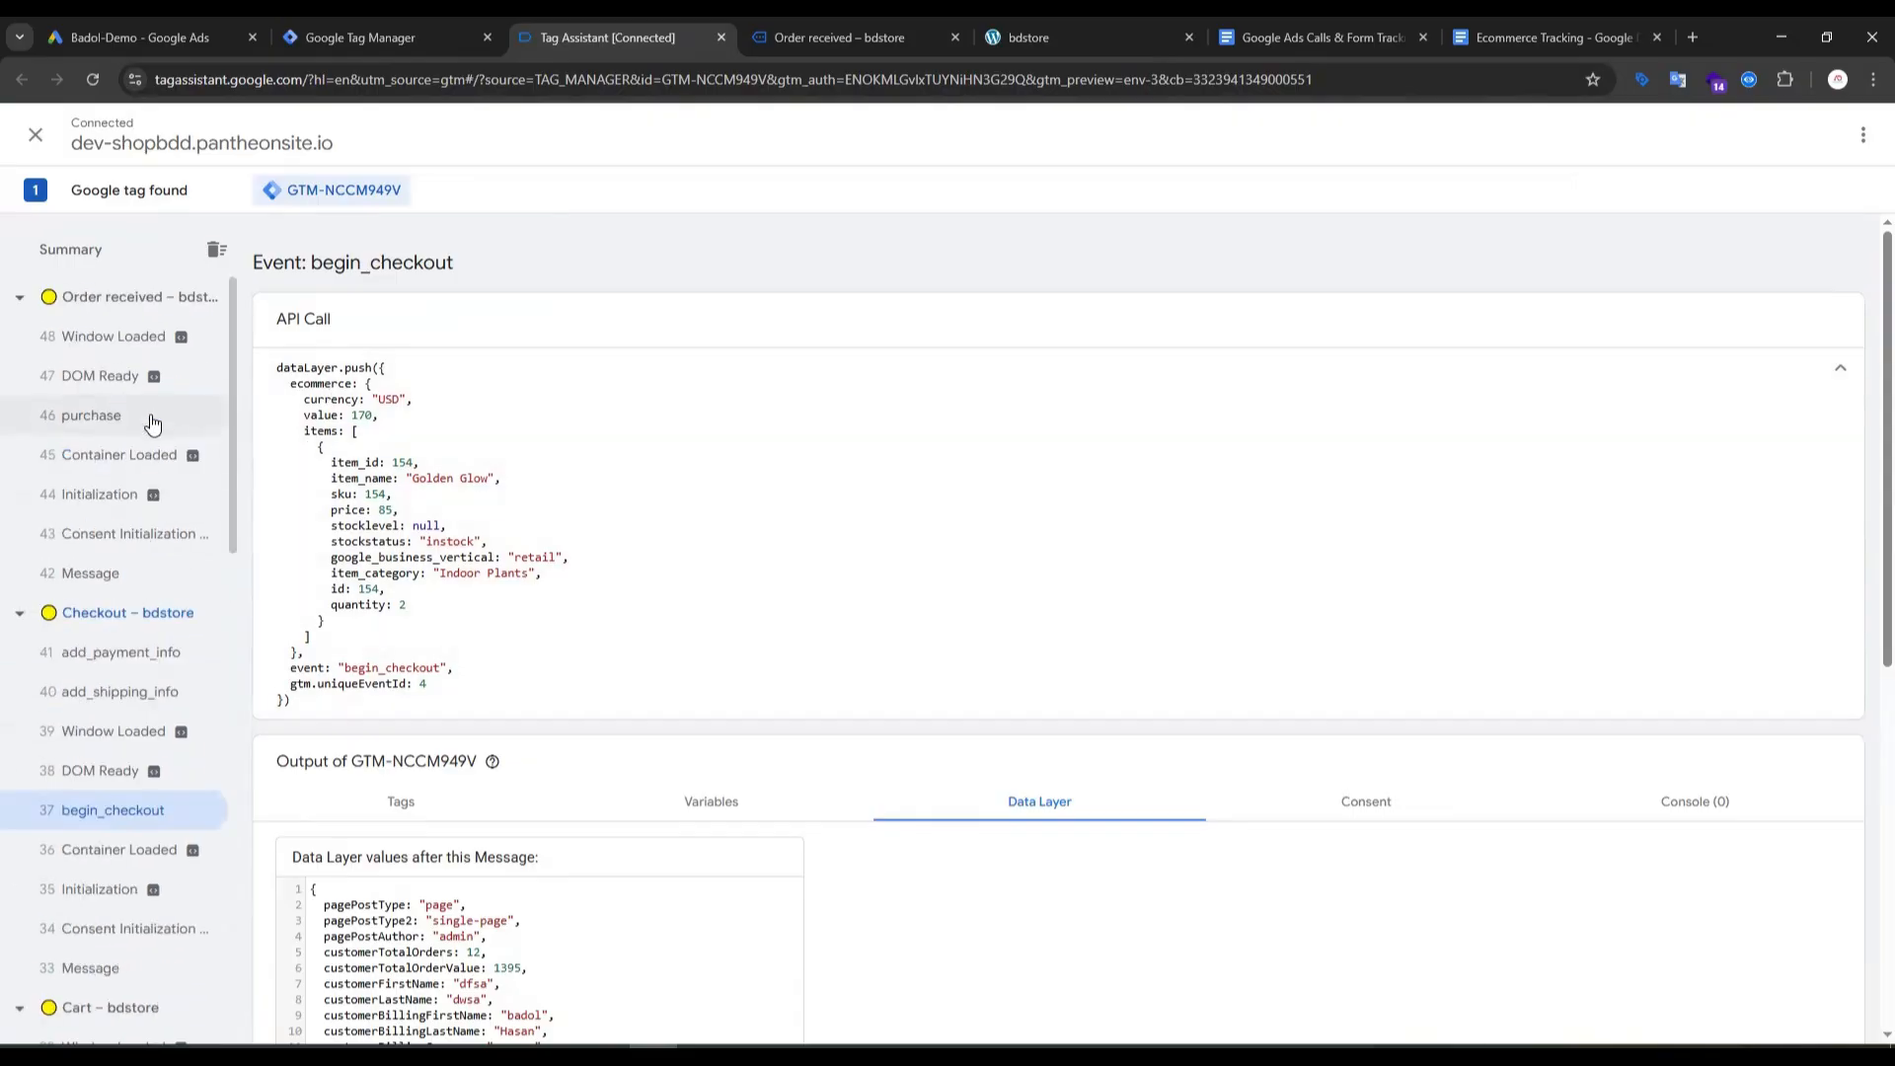
pyautogui.click(82, 422)
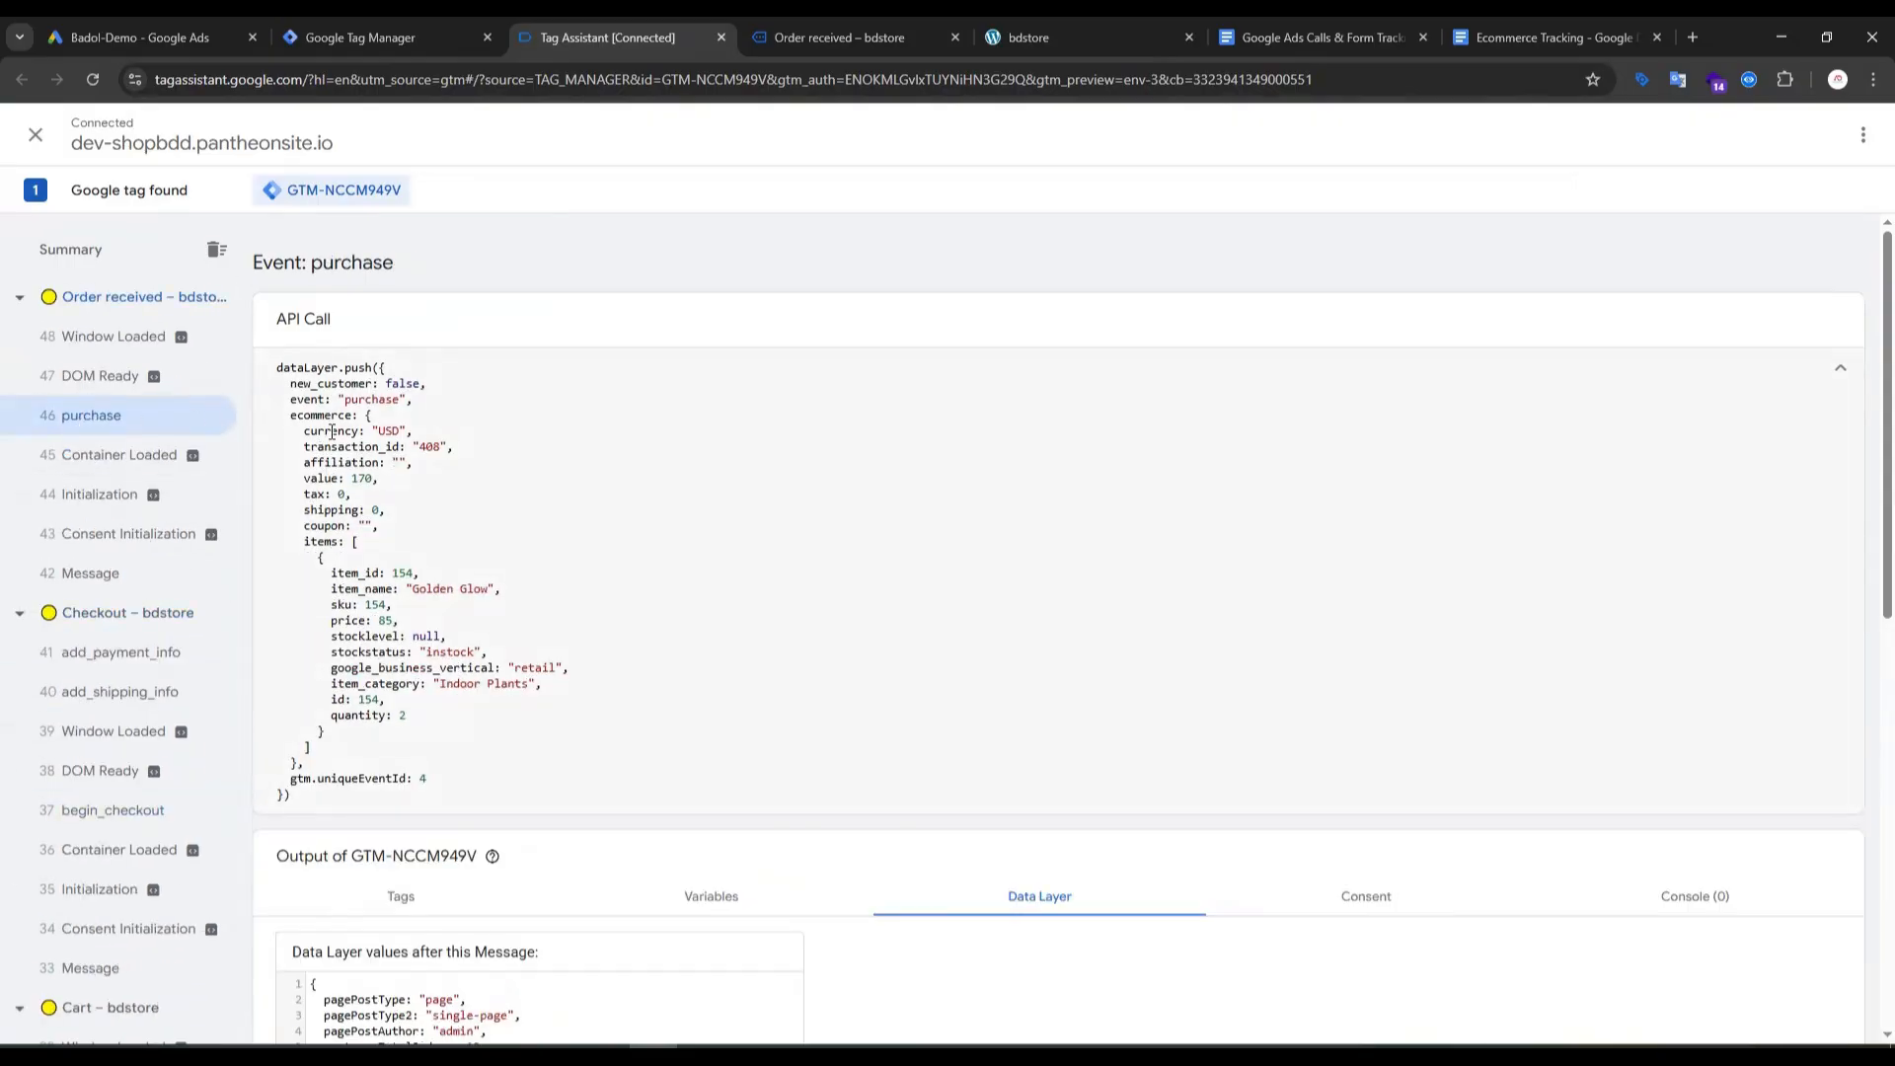
pyautogui.moveTo(290, 413); pyautogui.dragTo(359, 491)
pyautogui.click(533, 473)
pyautogui.click(299, 431)
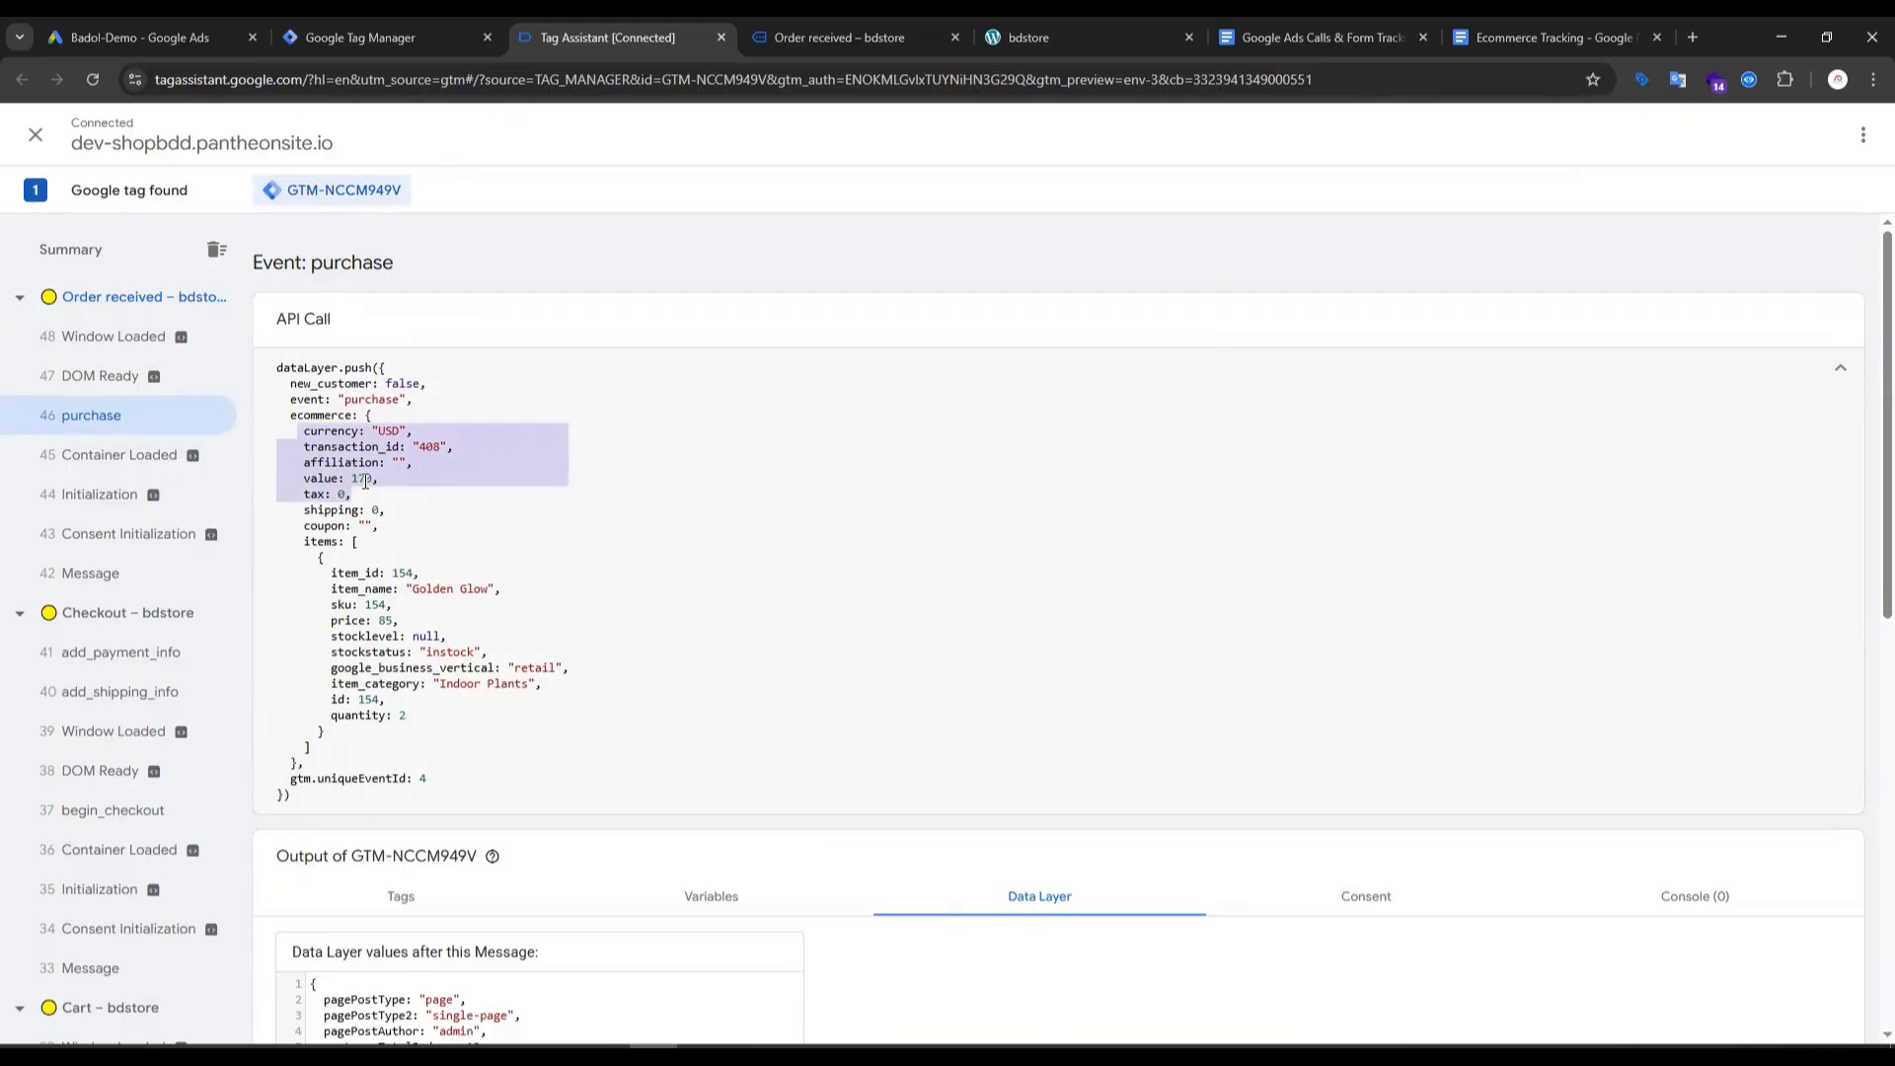
pyautogui.click(954, 387)
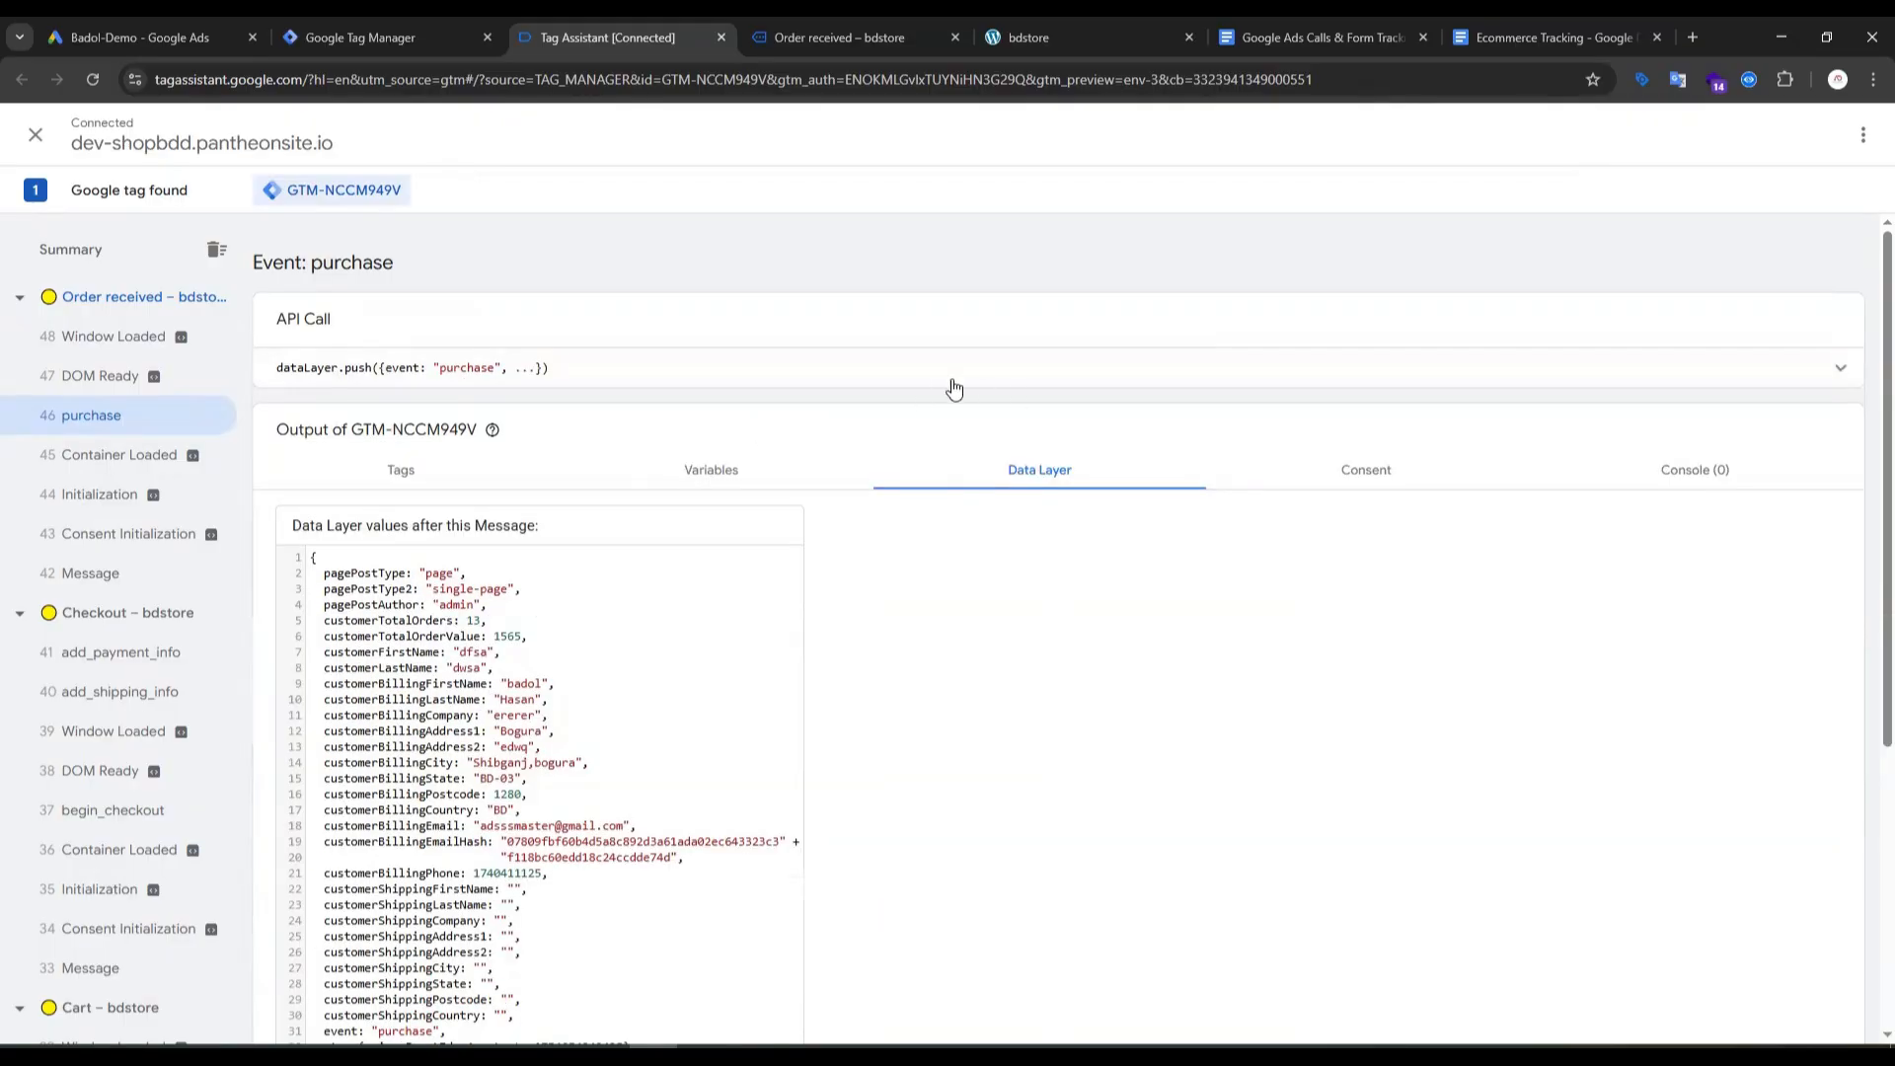
pyautogui.click(1051, 387)
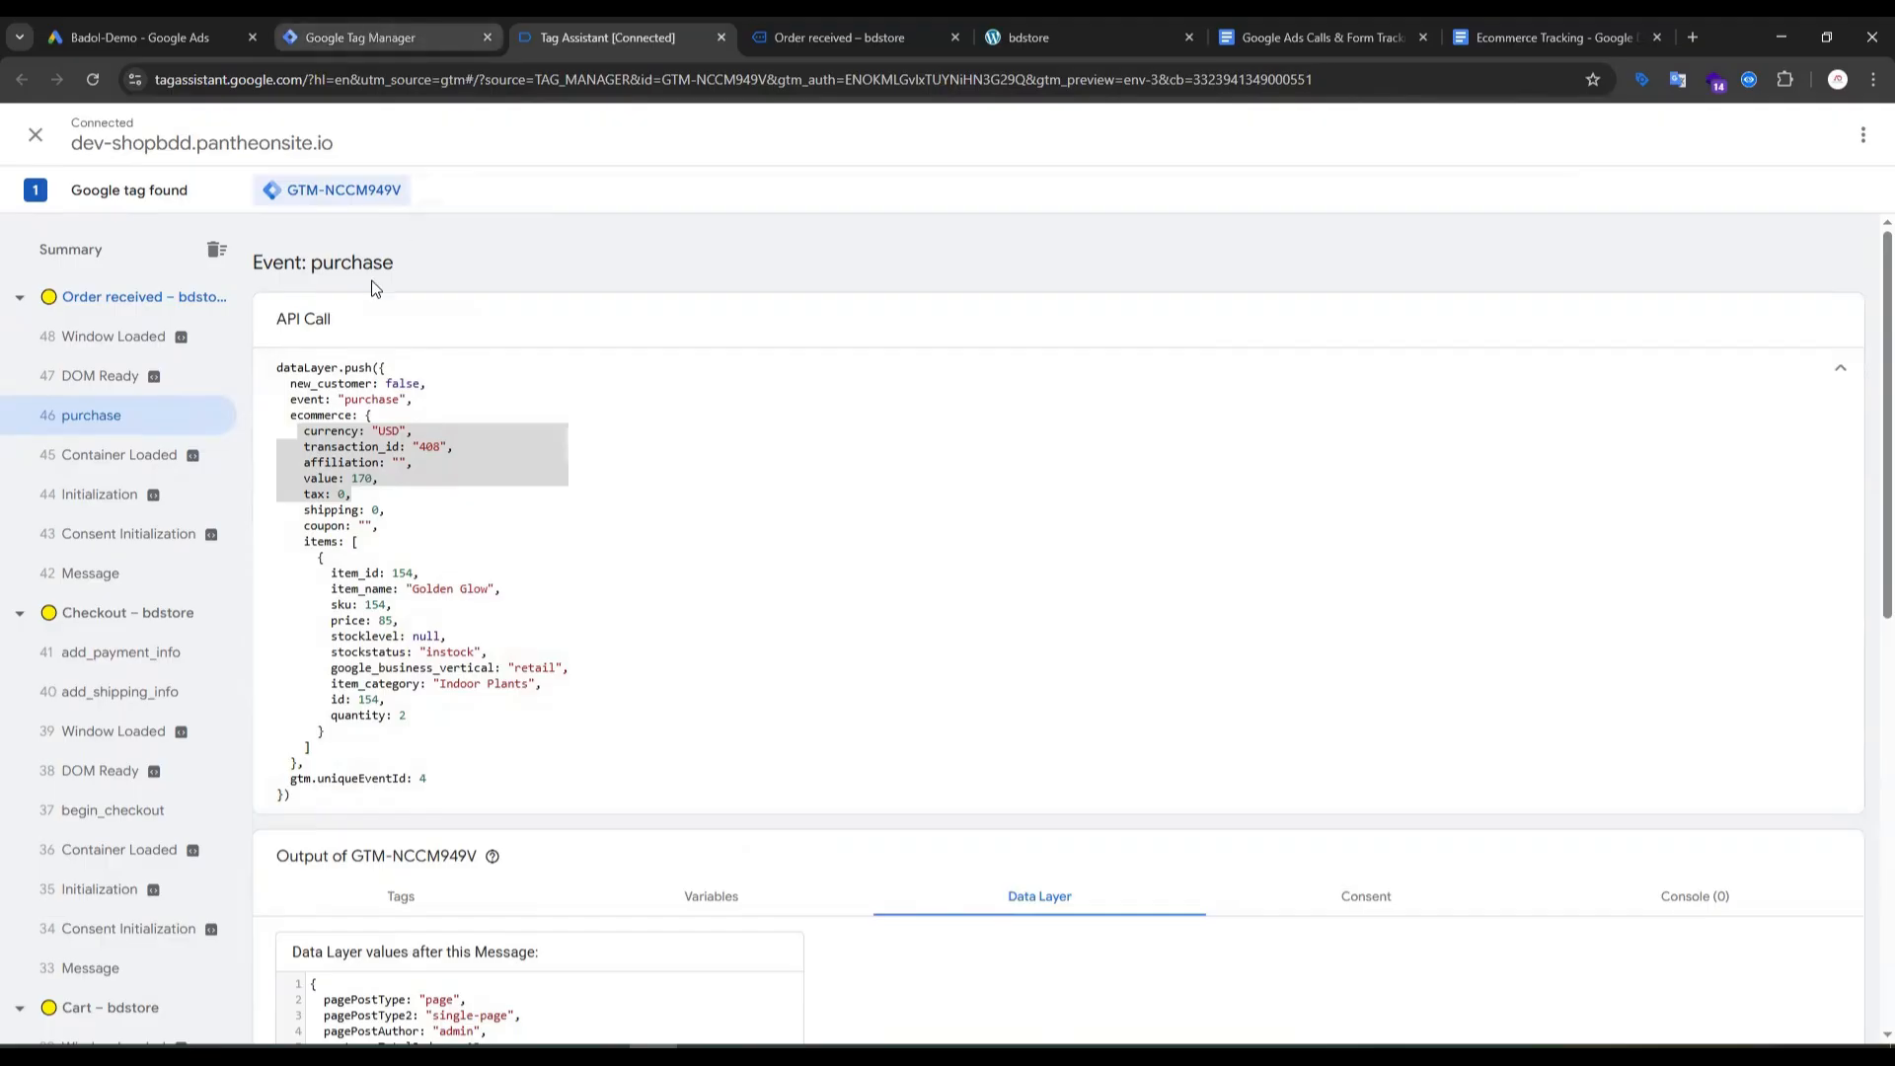
pyautogui.click(396, 398)
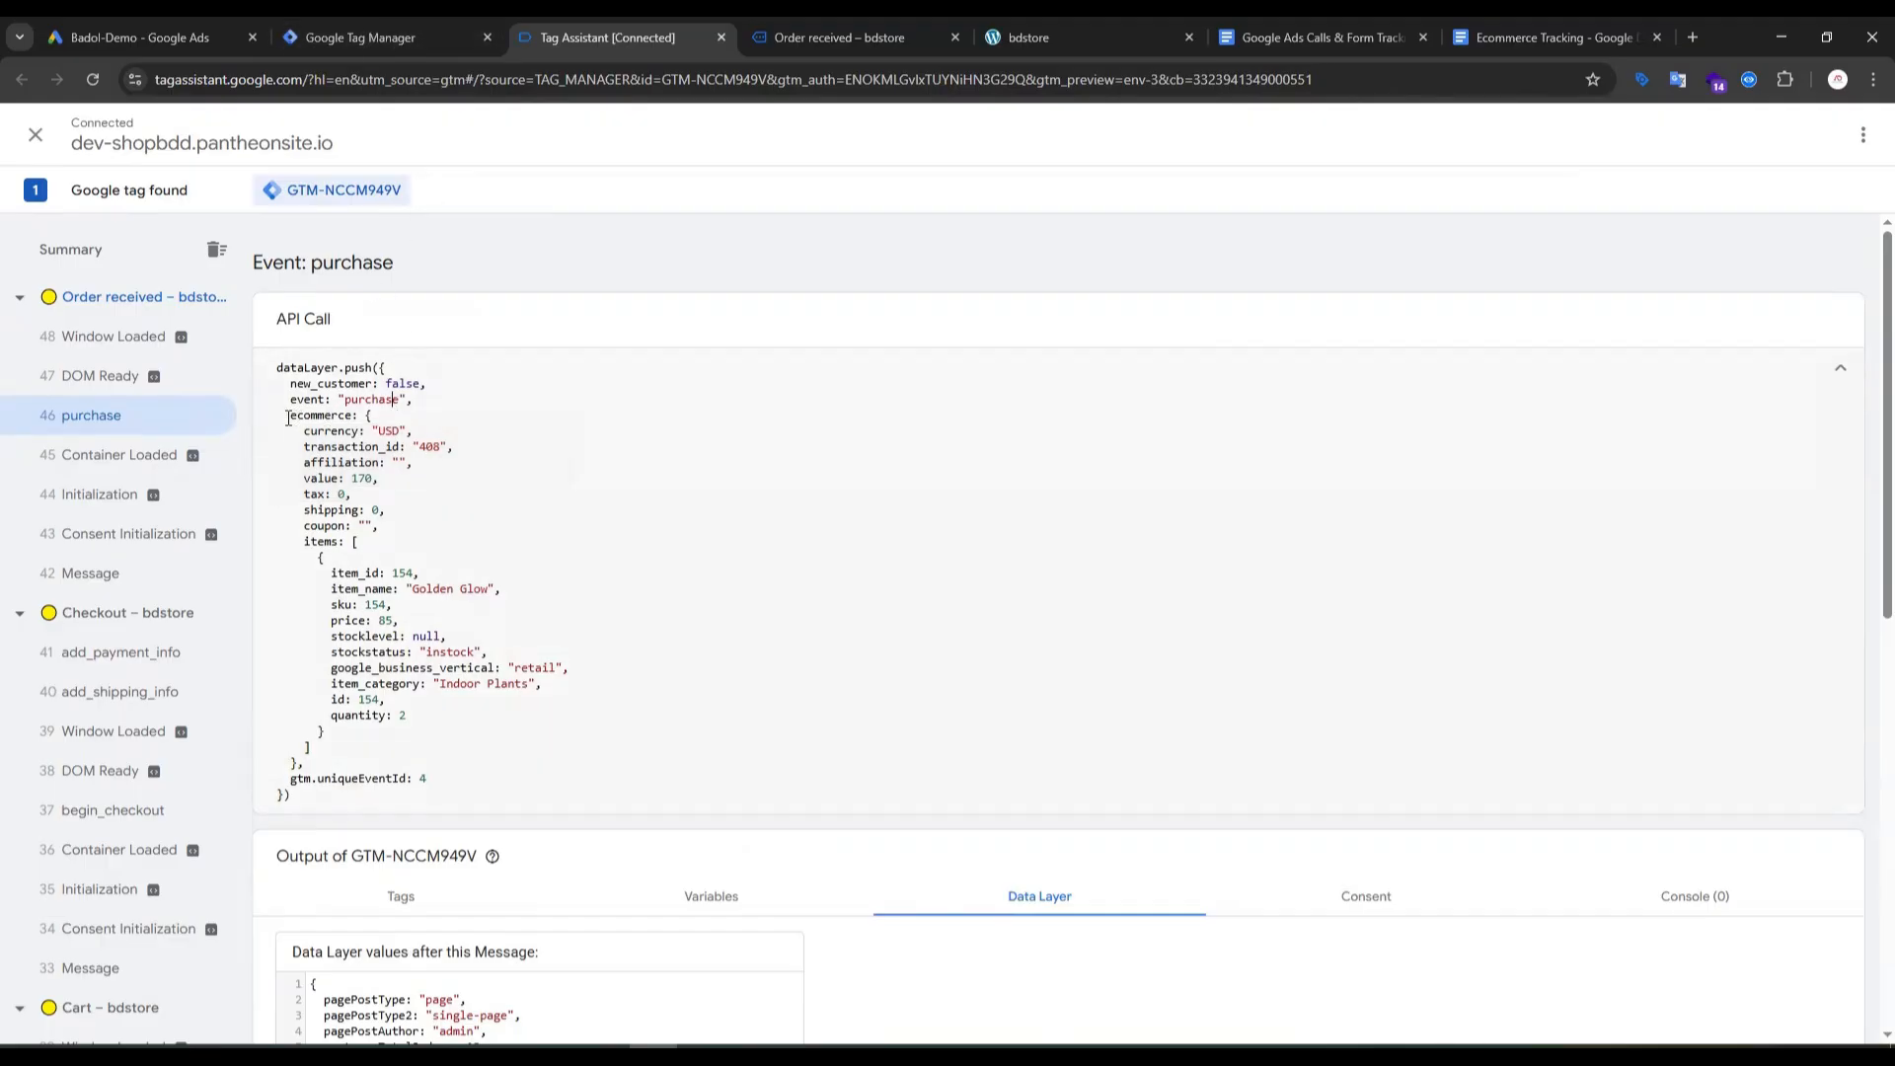
pyautogui.moveTo(287, 417); pyautogui.dragTo(375, 541)
pyautogui.click(283, 447)
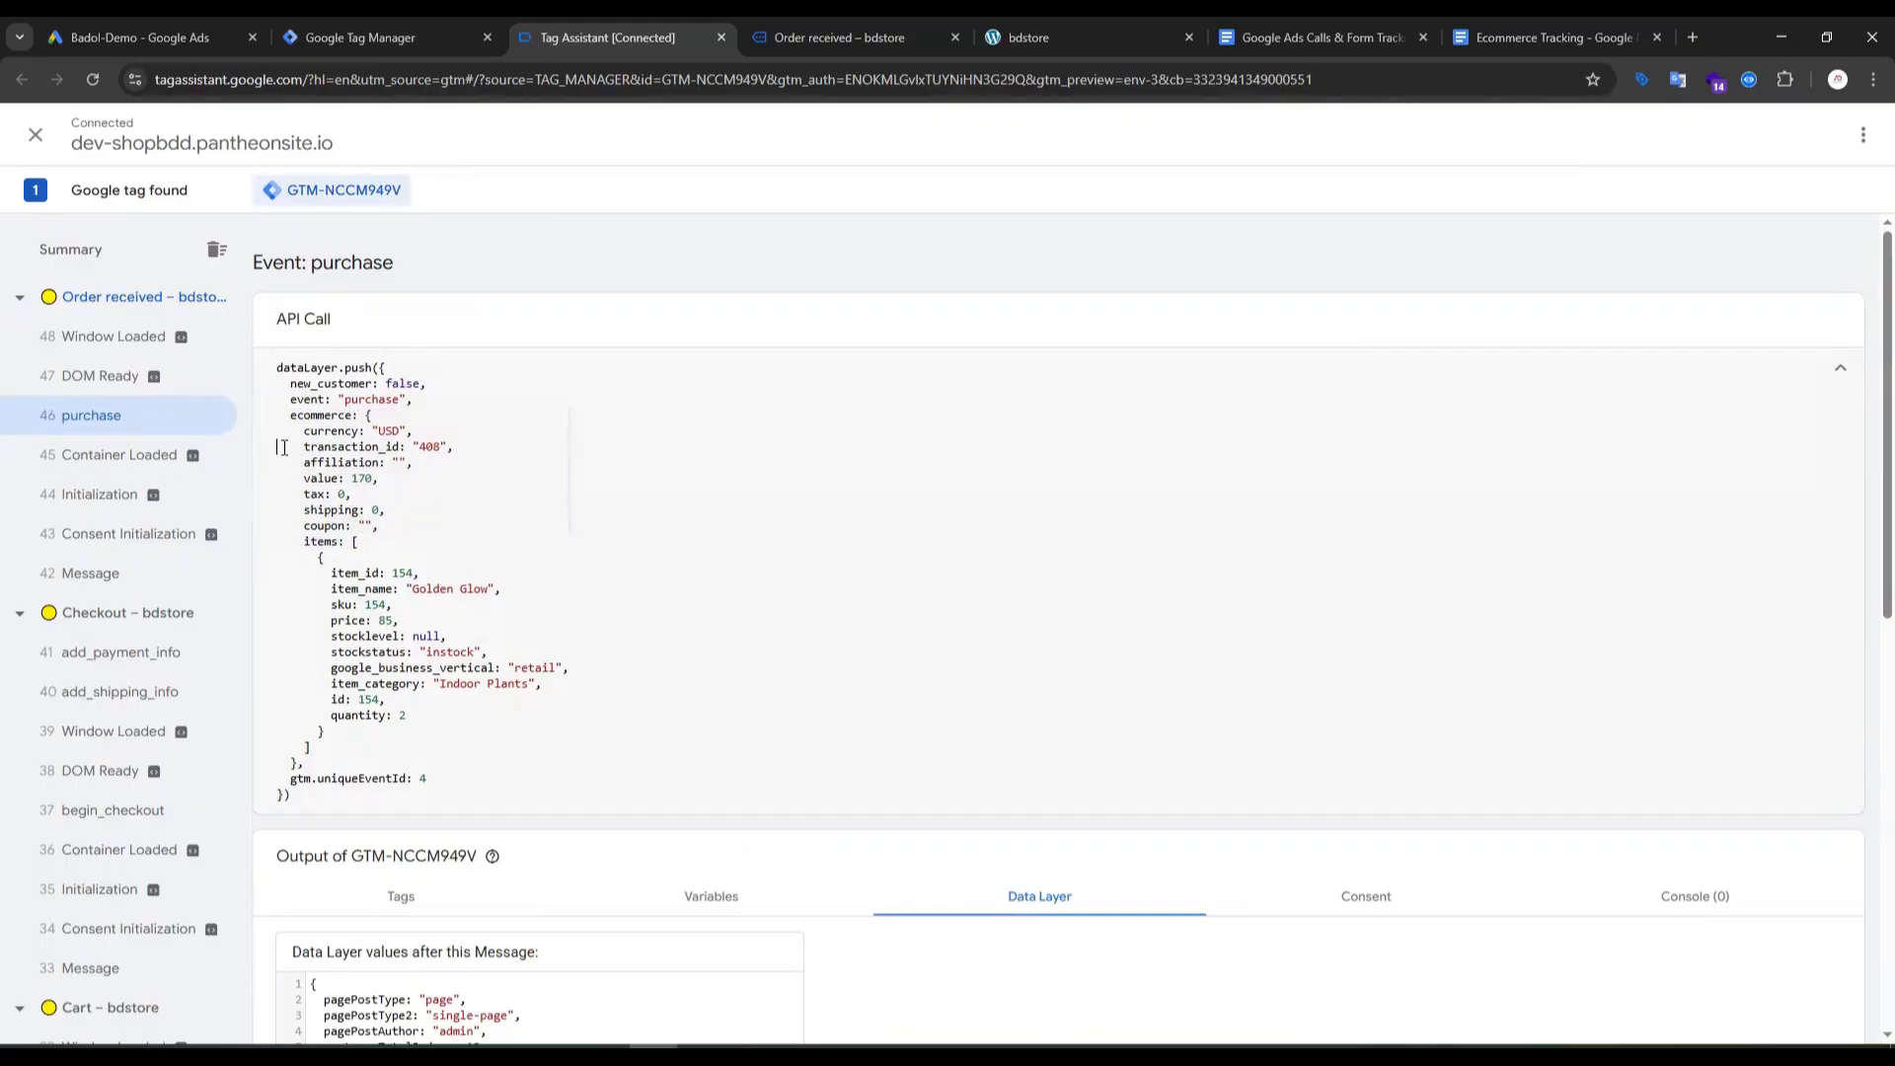
# Step: Copy the ecommerce key from the purchase event's API call and start a new Data Layer Variable in Google Tag Manager
pyautogui.doubleClick(324, 414)
pyautogui.hotkey('ctrl', 'c')
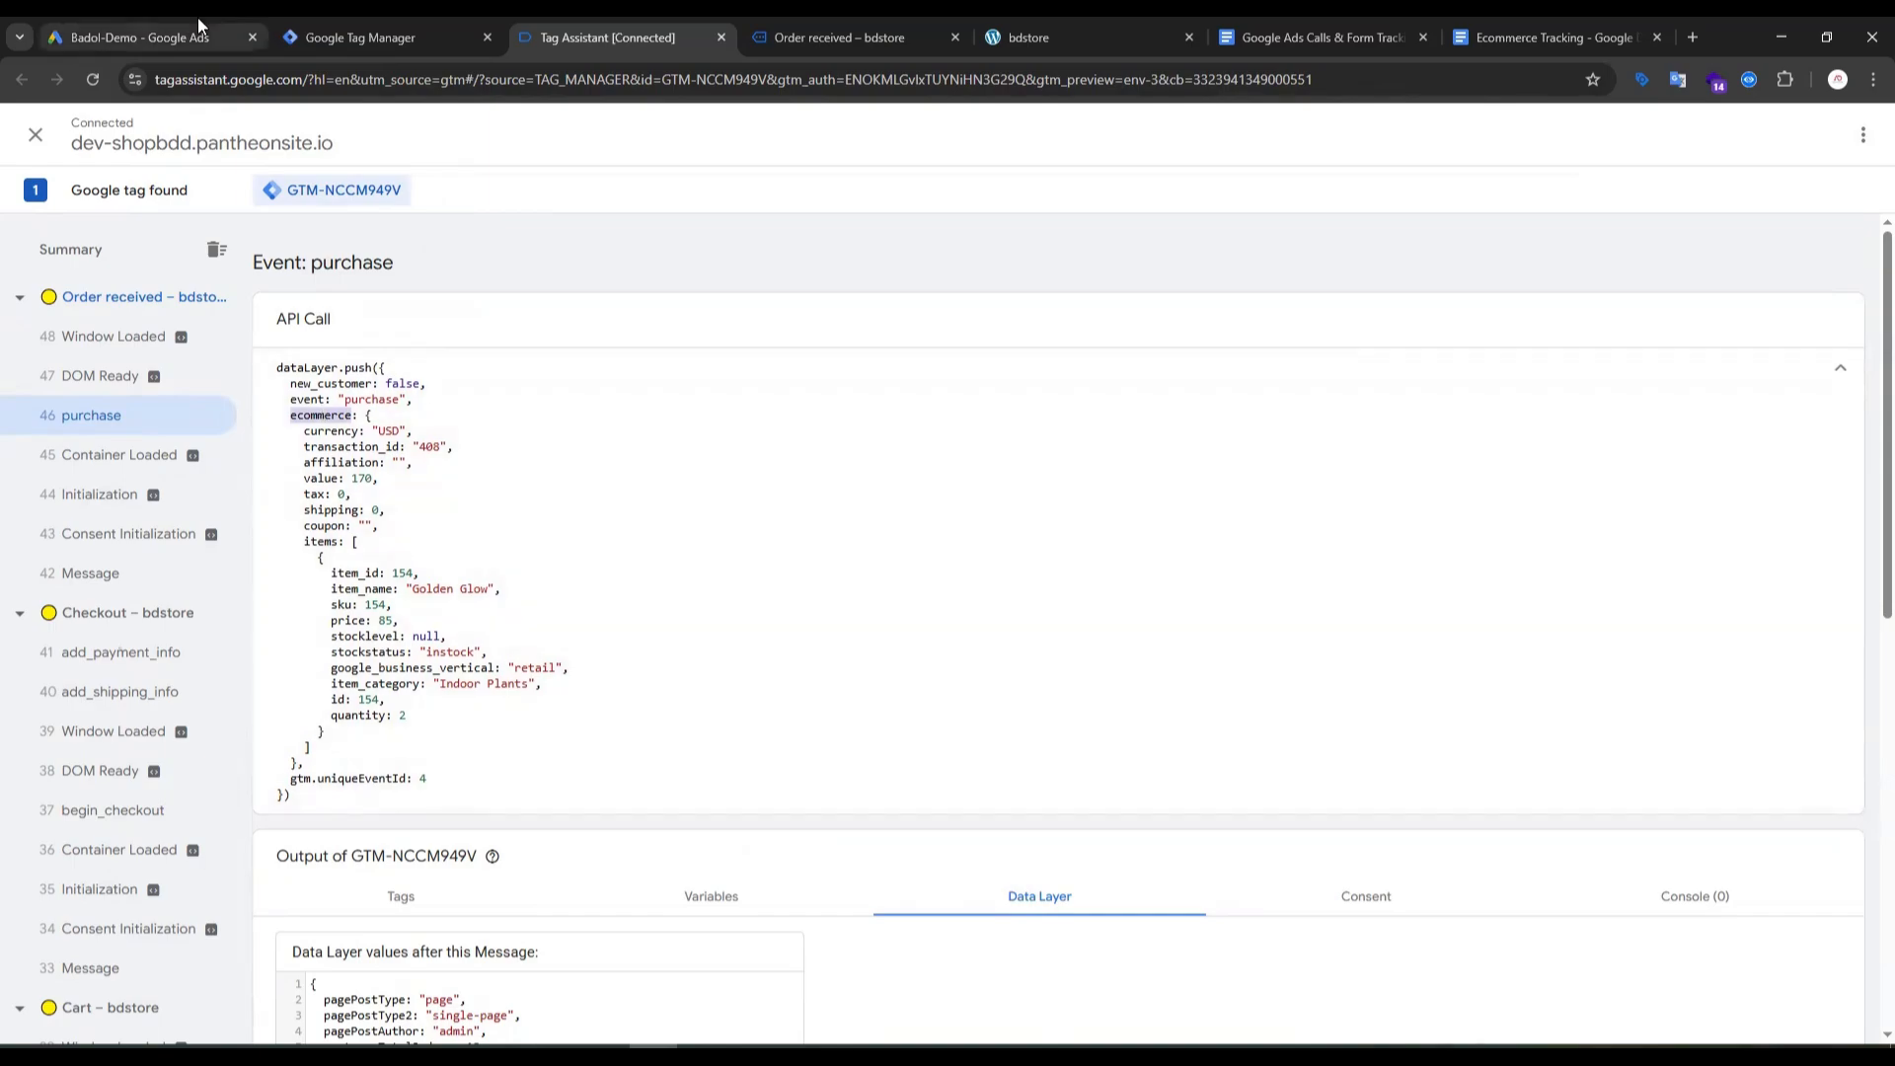
pyautogui.click(342, 36)
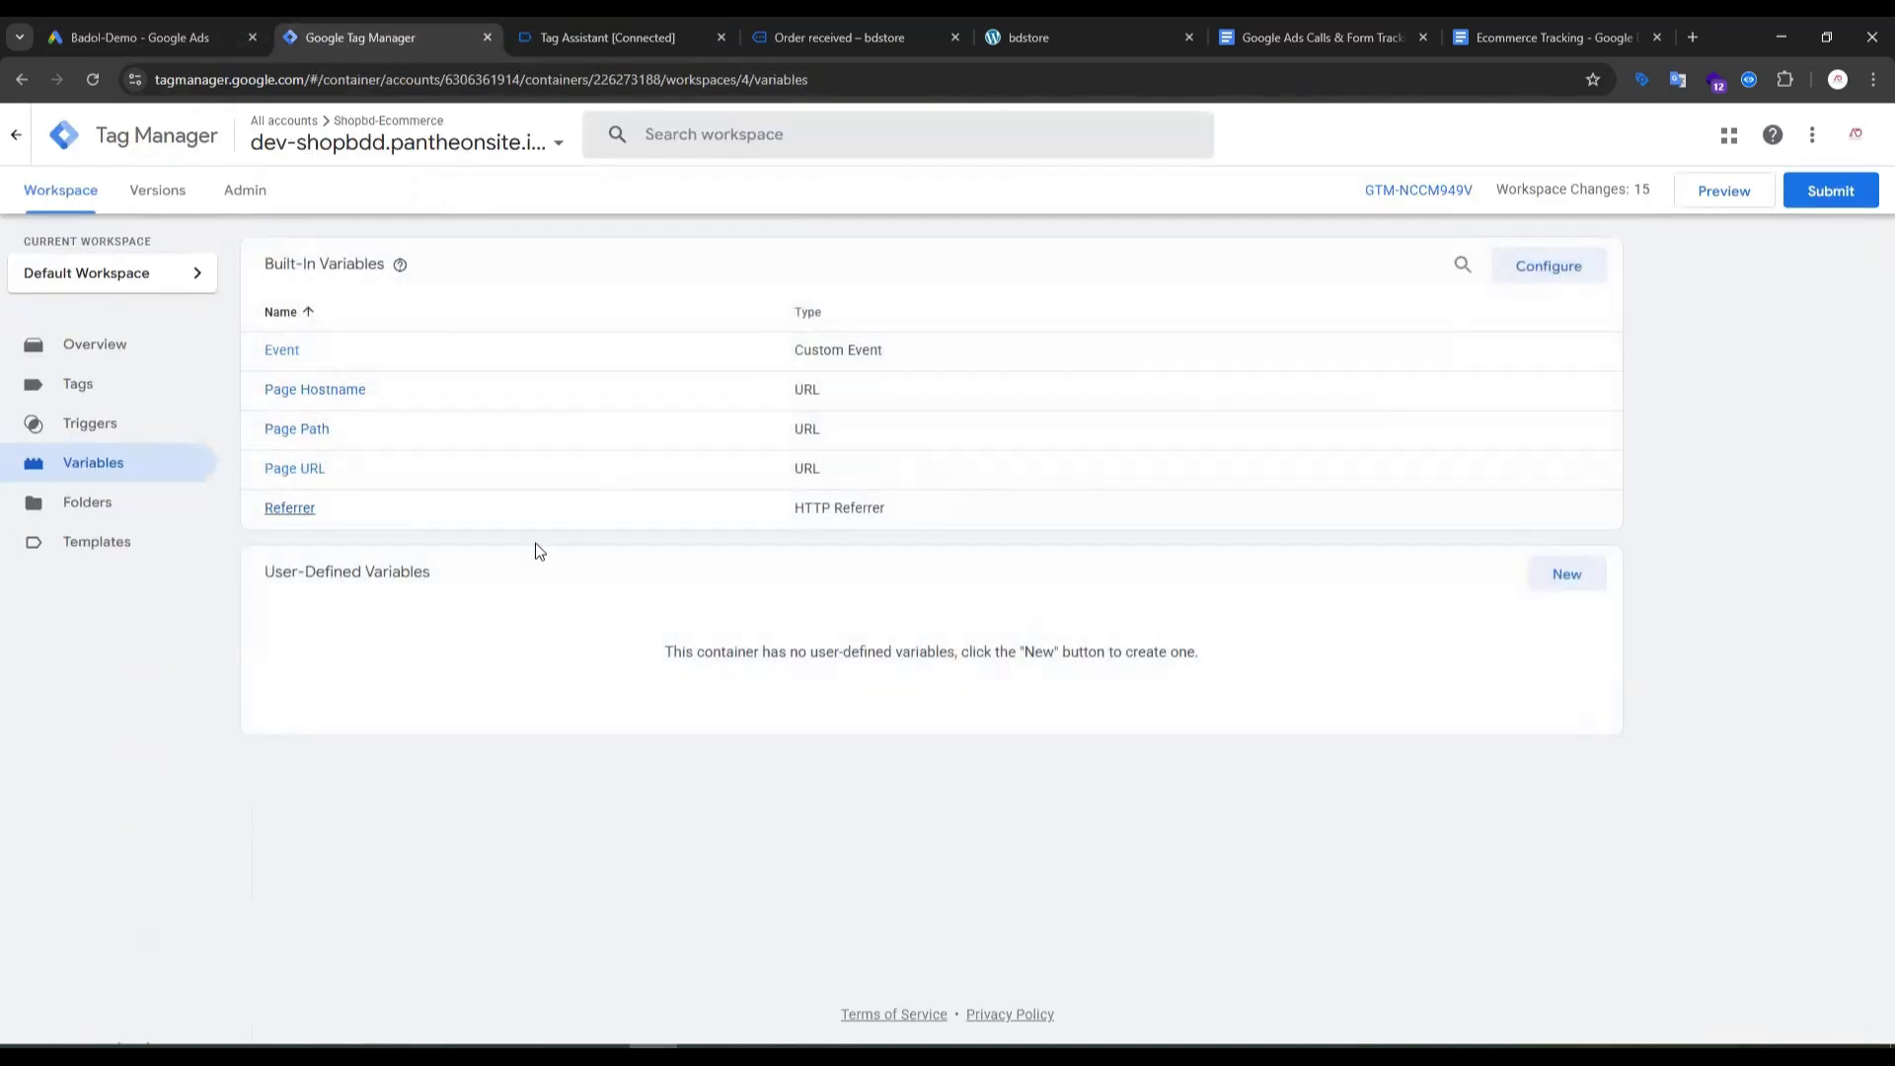
pyautogui.click(1570, 575)
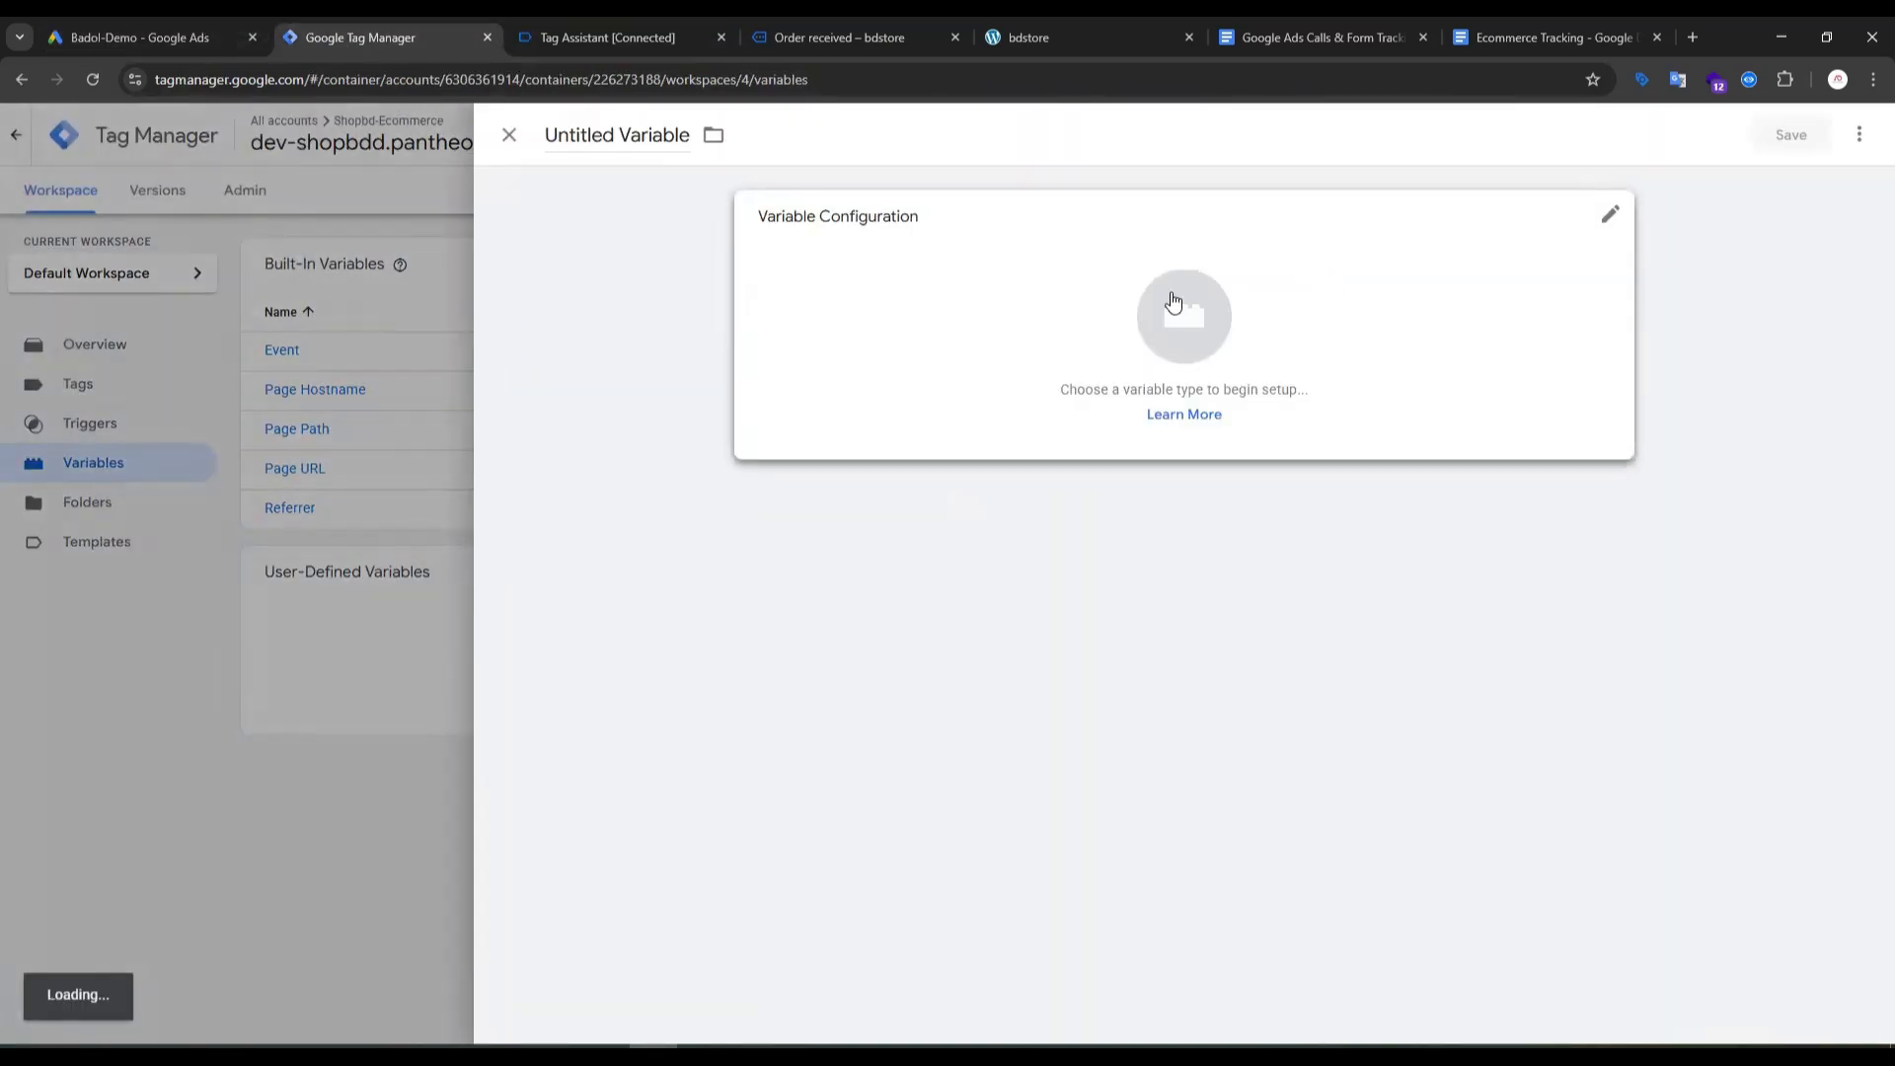
pyautogui.click(1187, 336)
pyautogui.scroll(-1, 1425, 454)
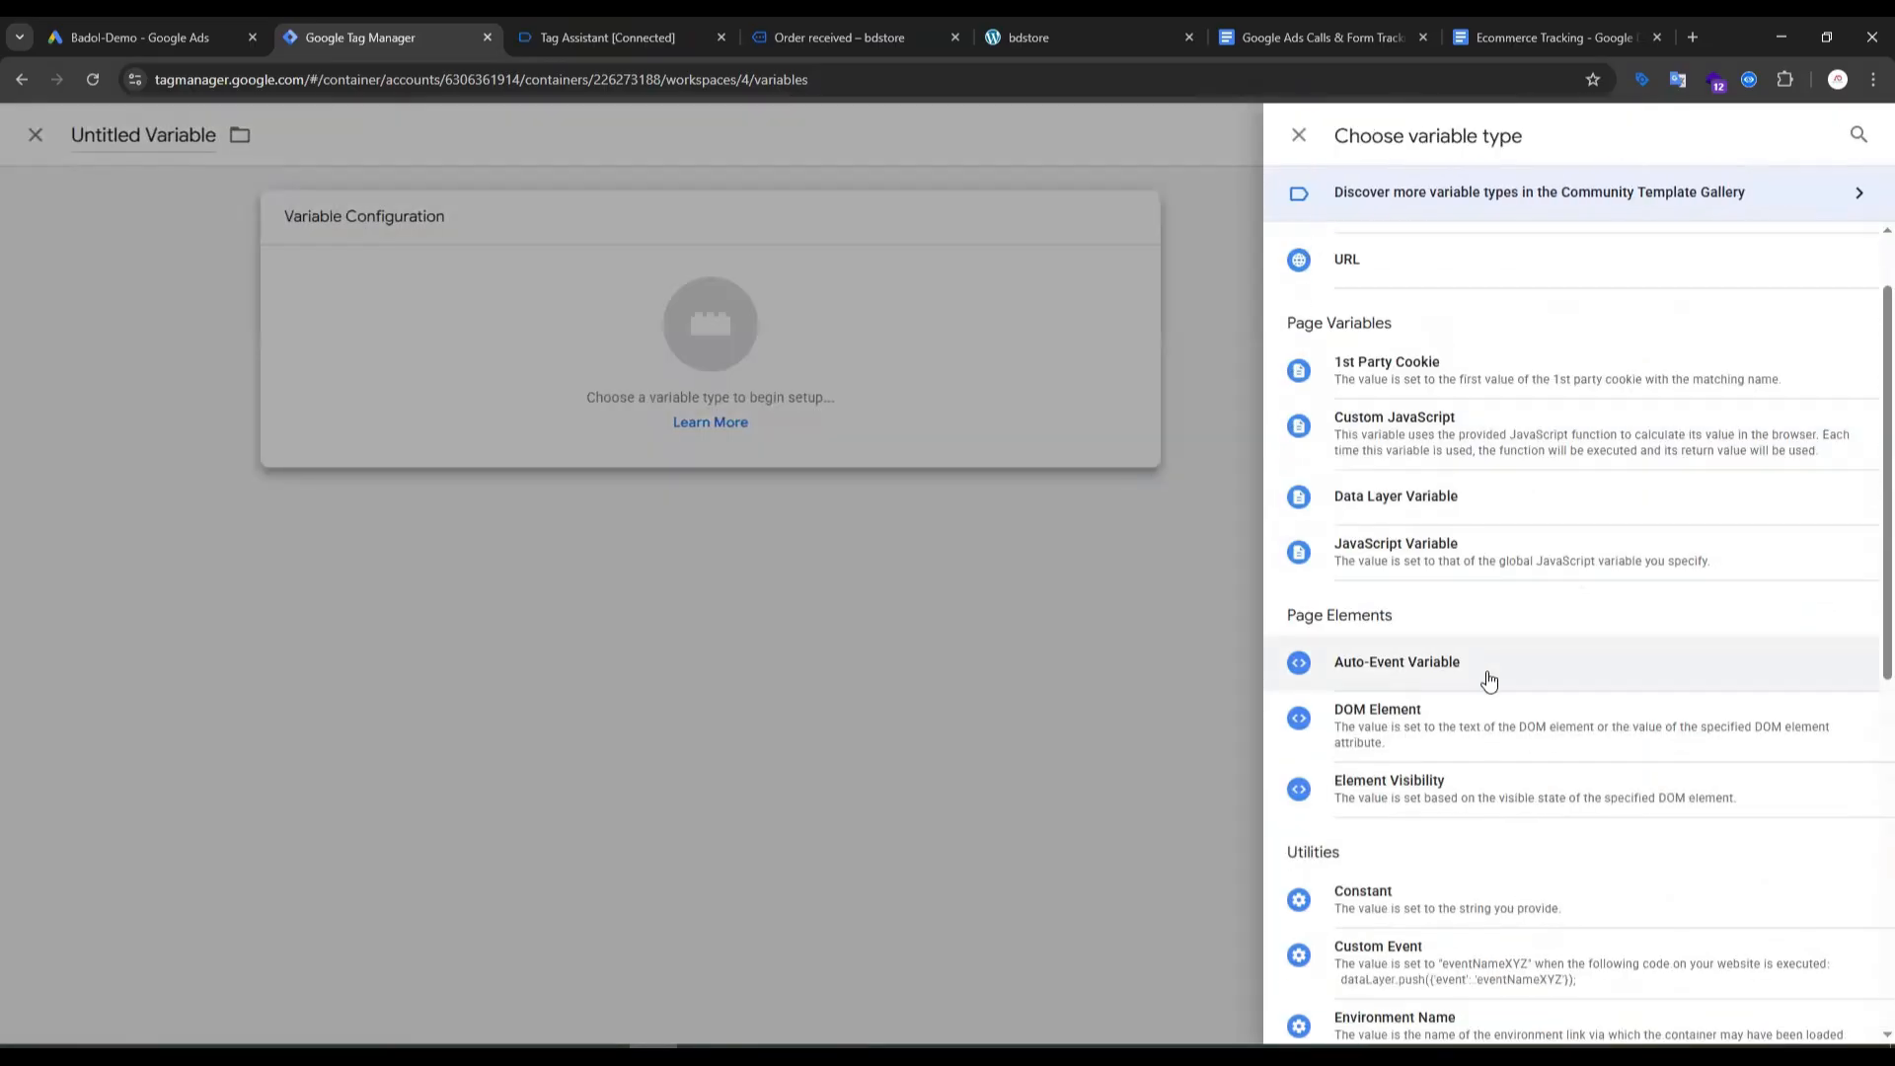
pyautogui.click(629, 37)
pyautogui.scroll(-3, 1084, 931)
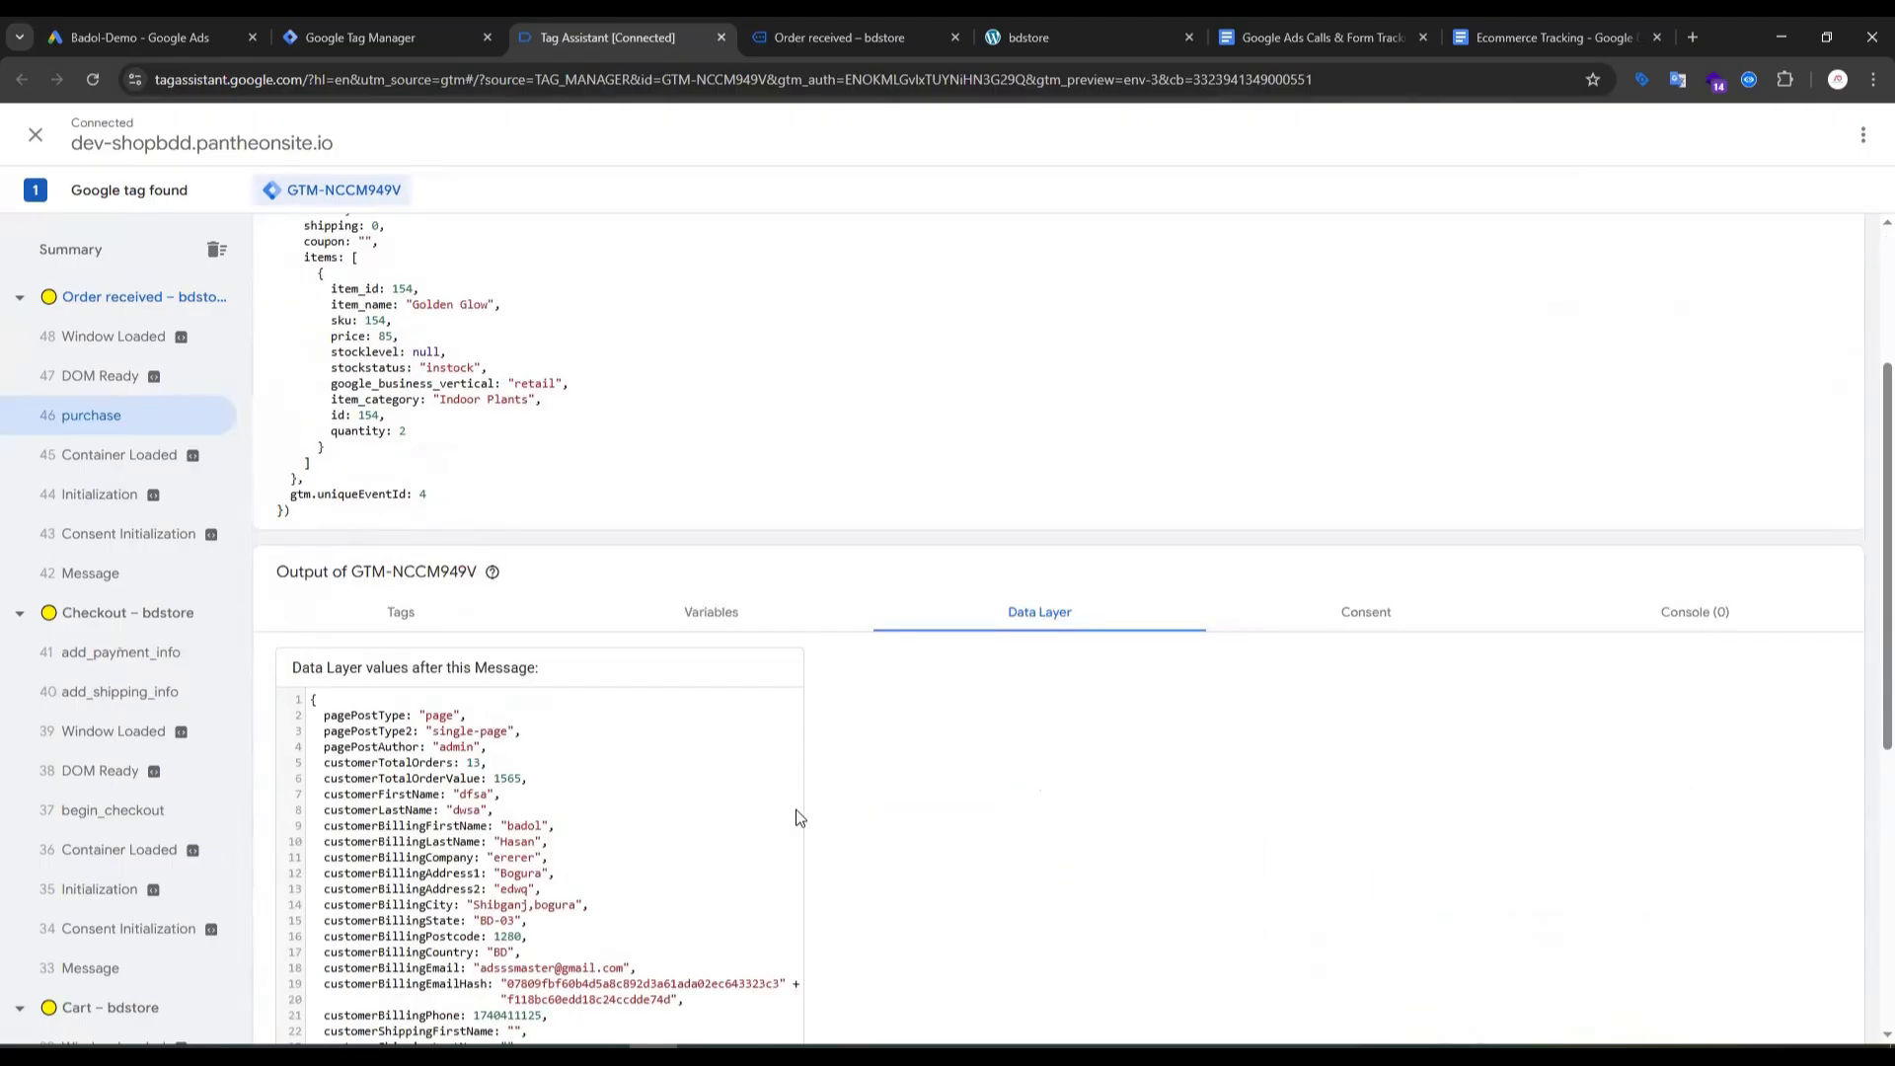
pyautogui.click(323, 36)
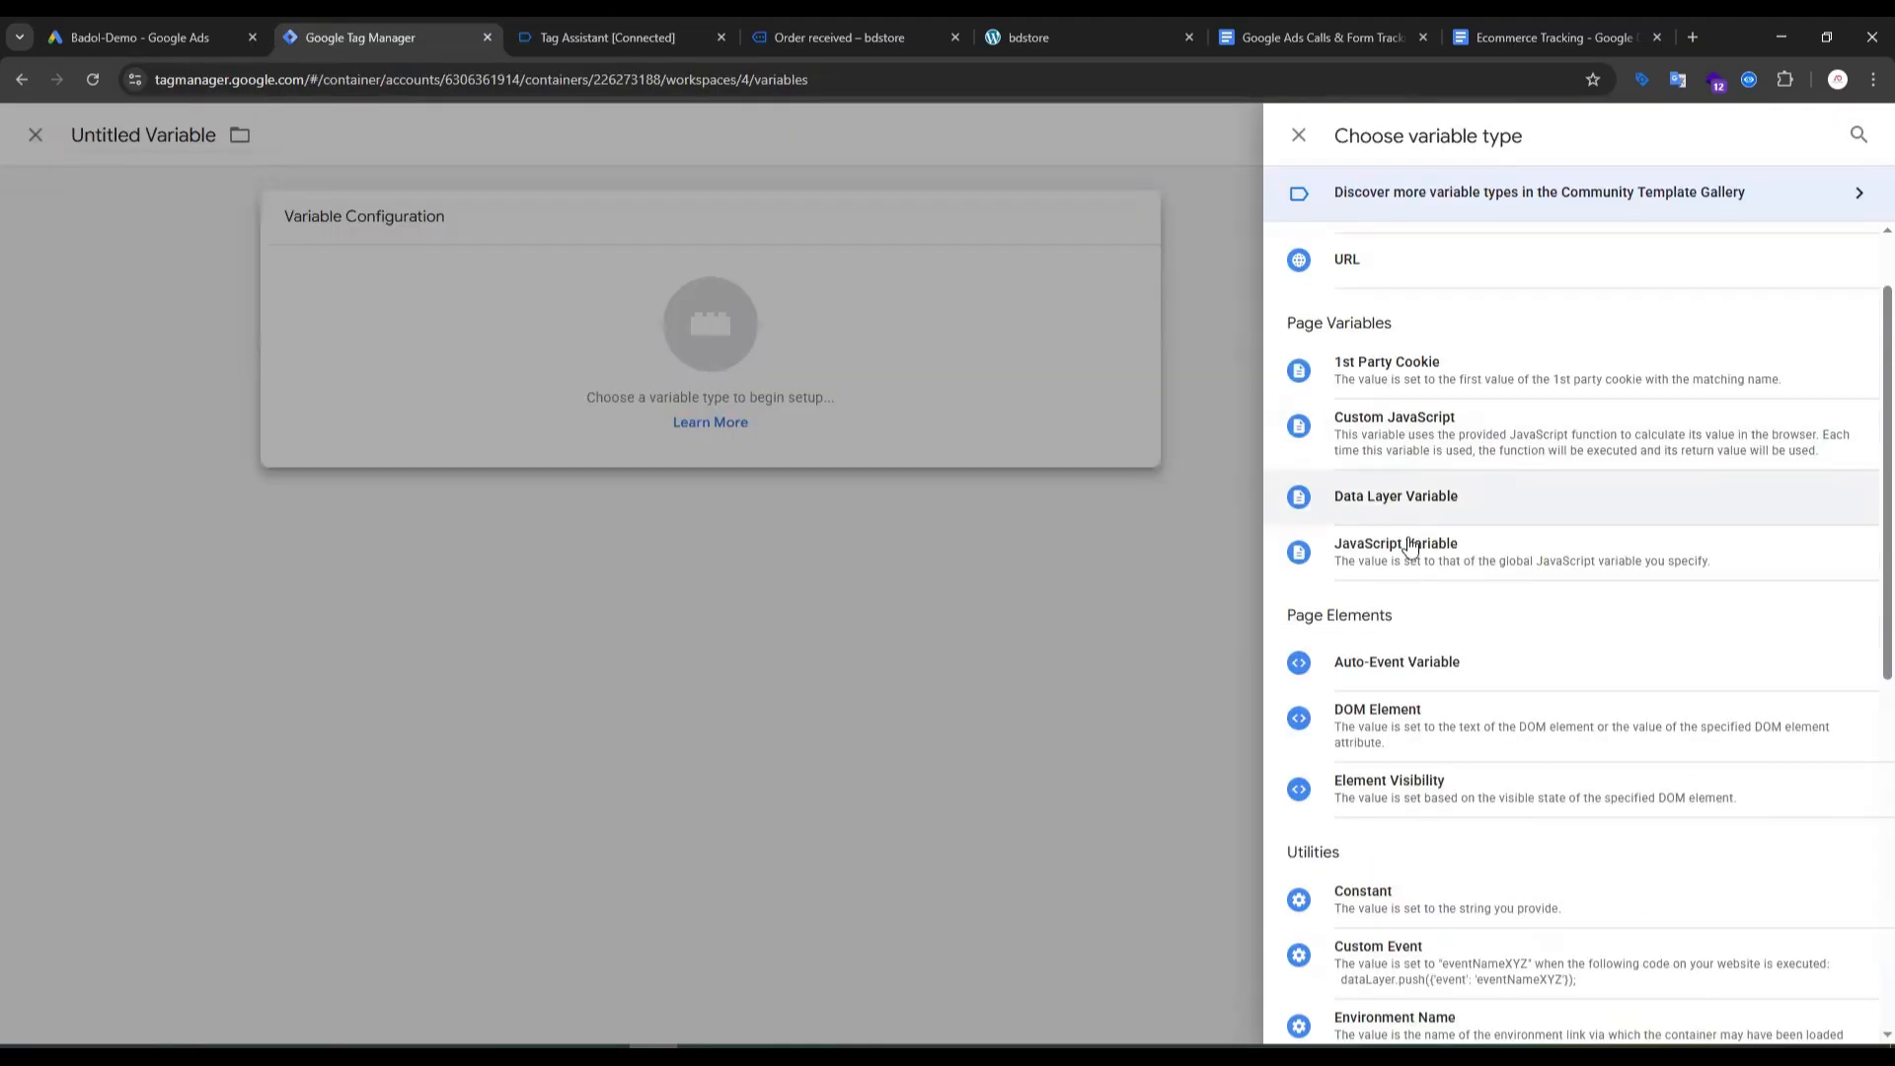
pyautogui.click(1392, 498)
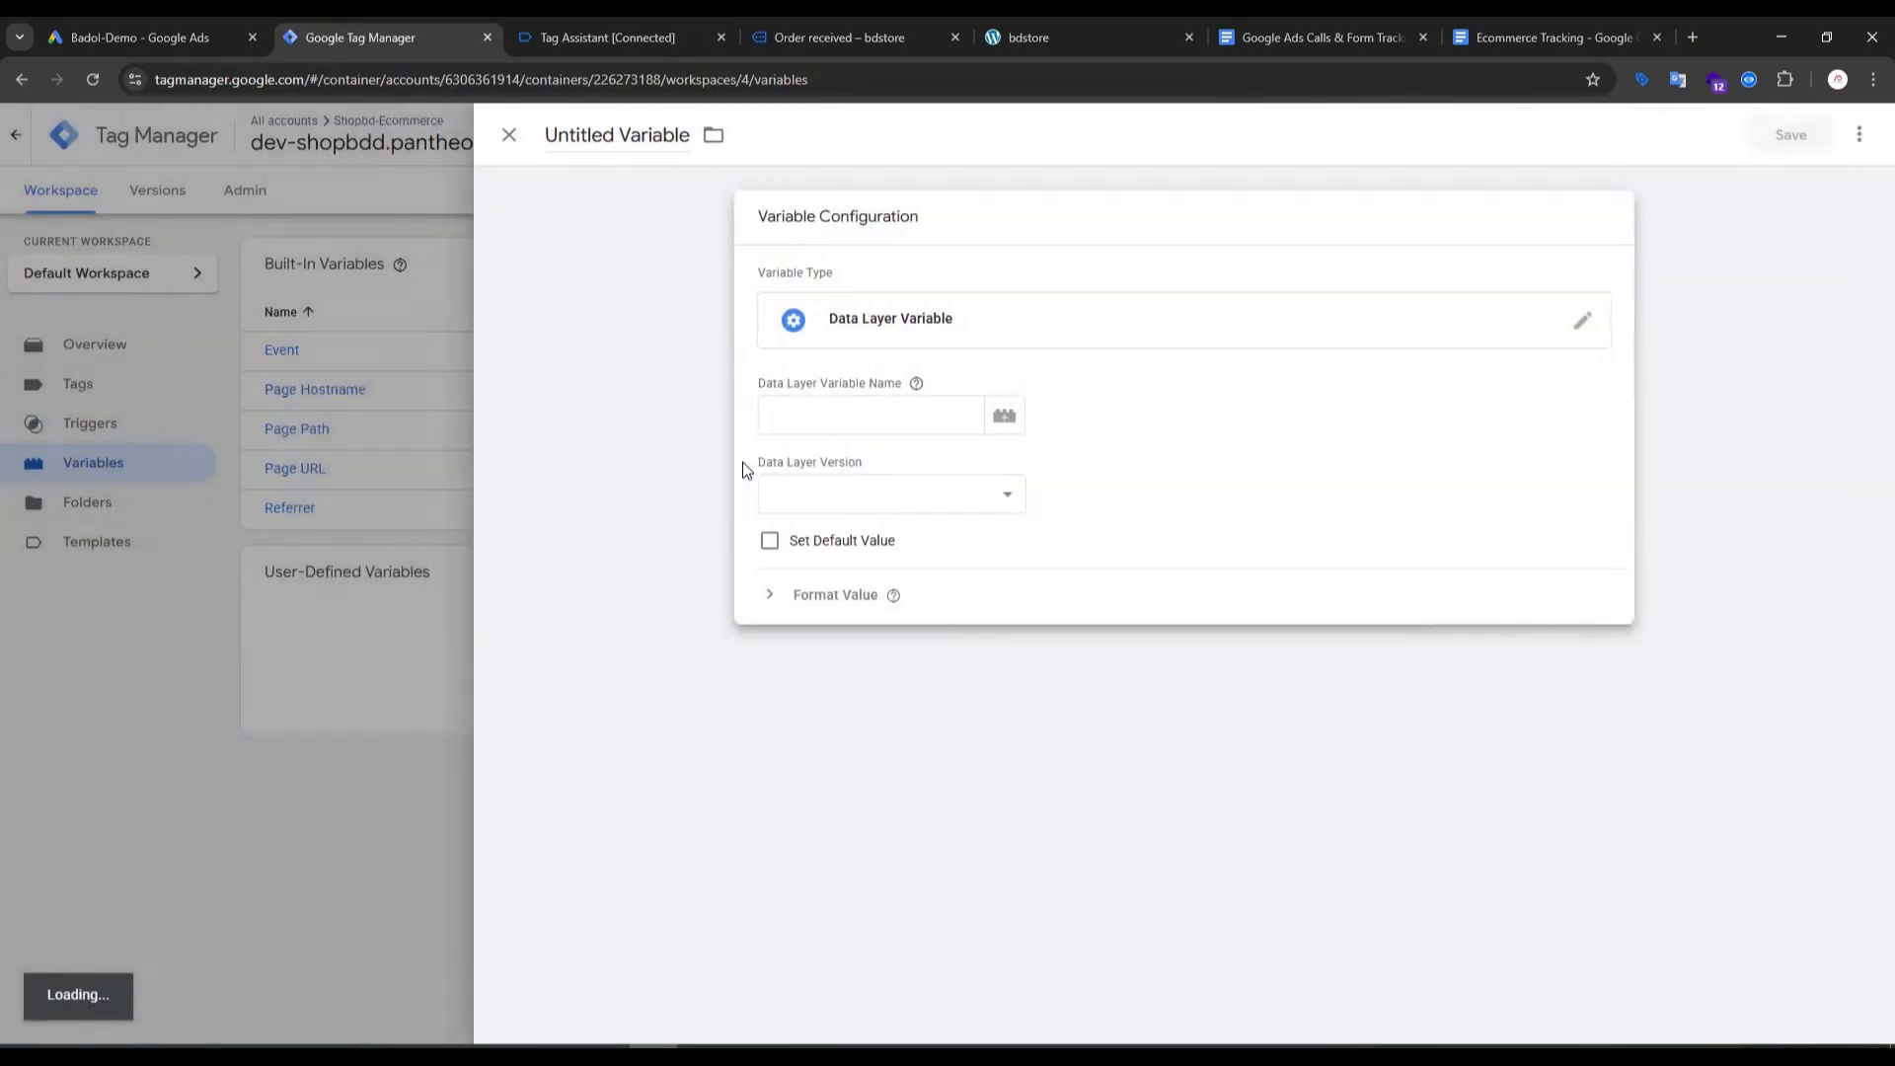
# Step: Set the data layer variable name to ecommerce.currency, taking the currency key from the purchase event in Tag Assistant
pyautogui.click(800, 415)
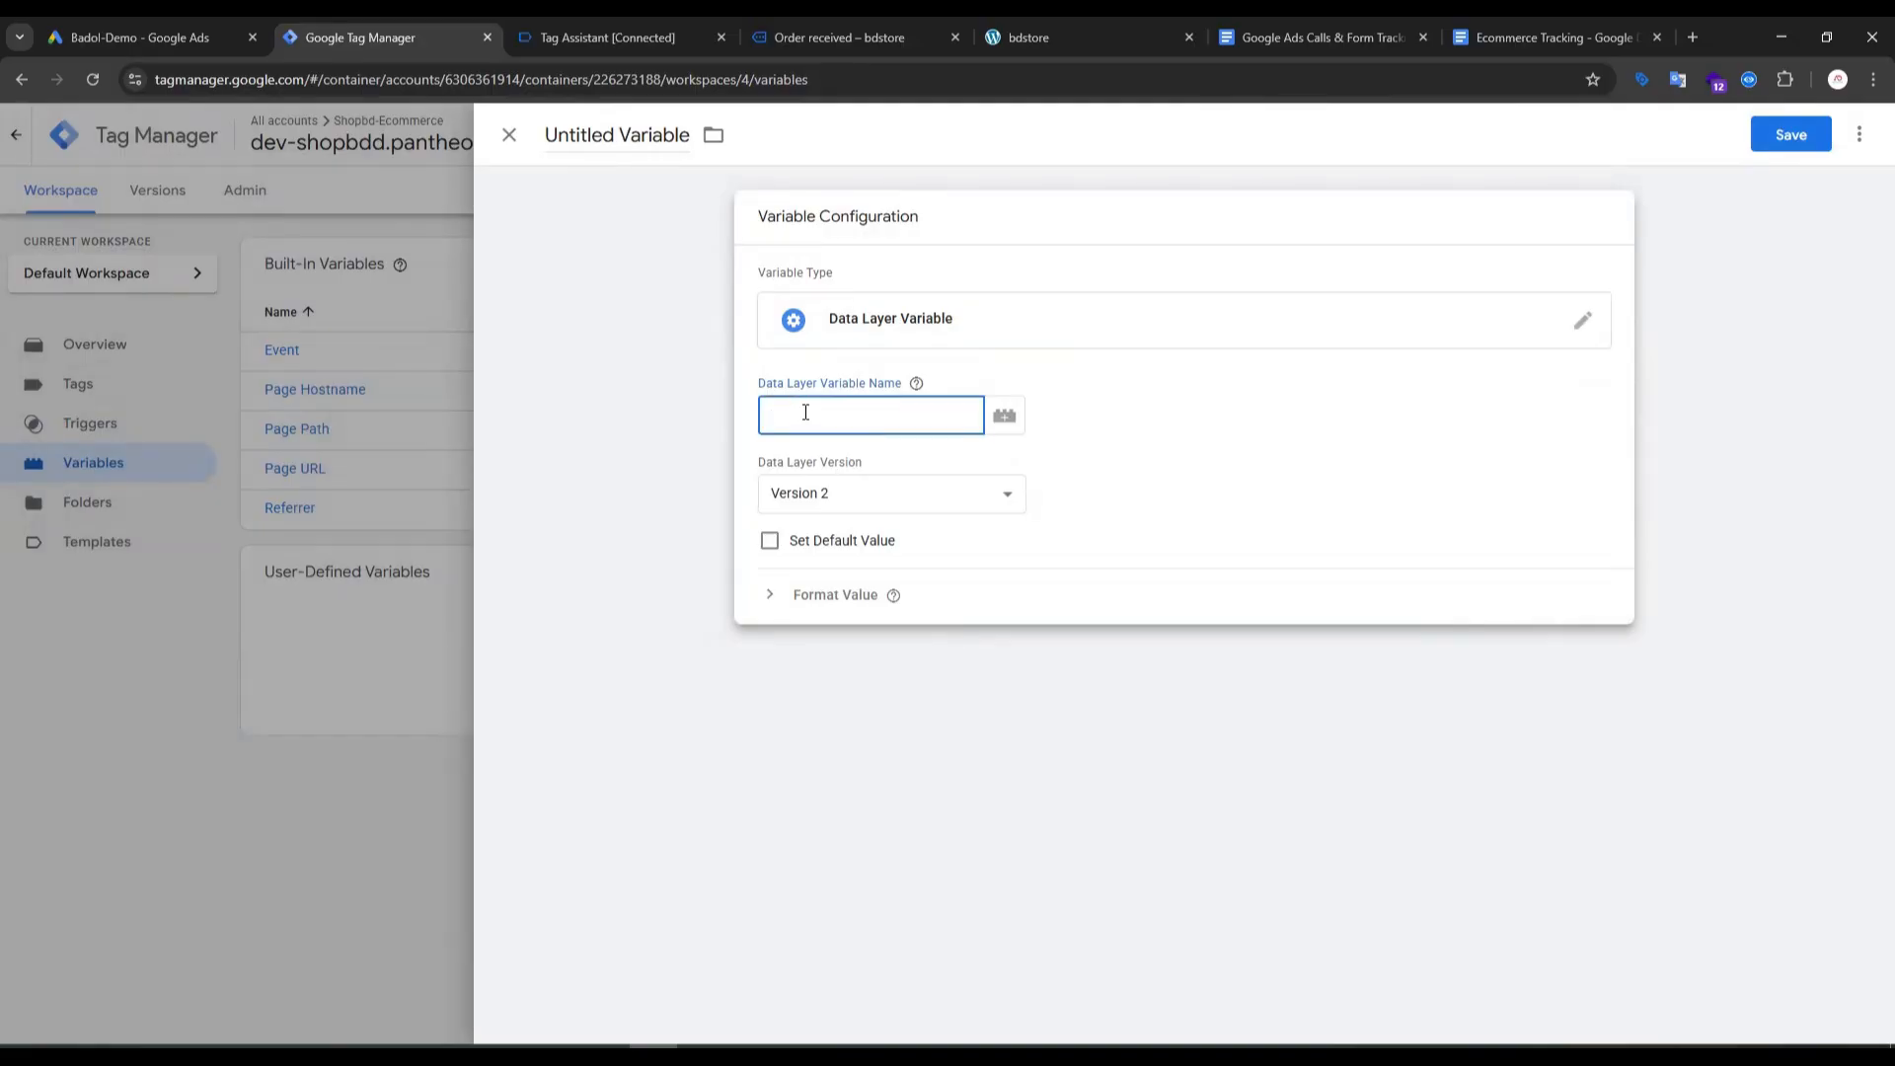
pyautogui.hotkey('ctrl', 'v')
pyautogui.click(553, 36)
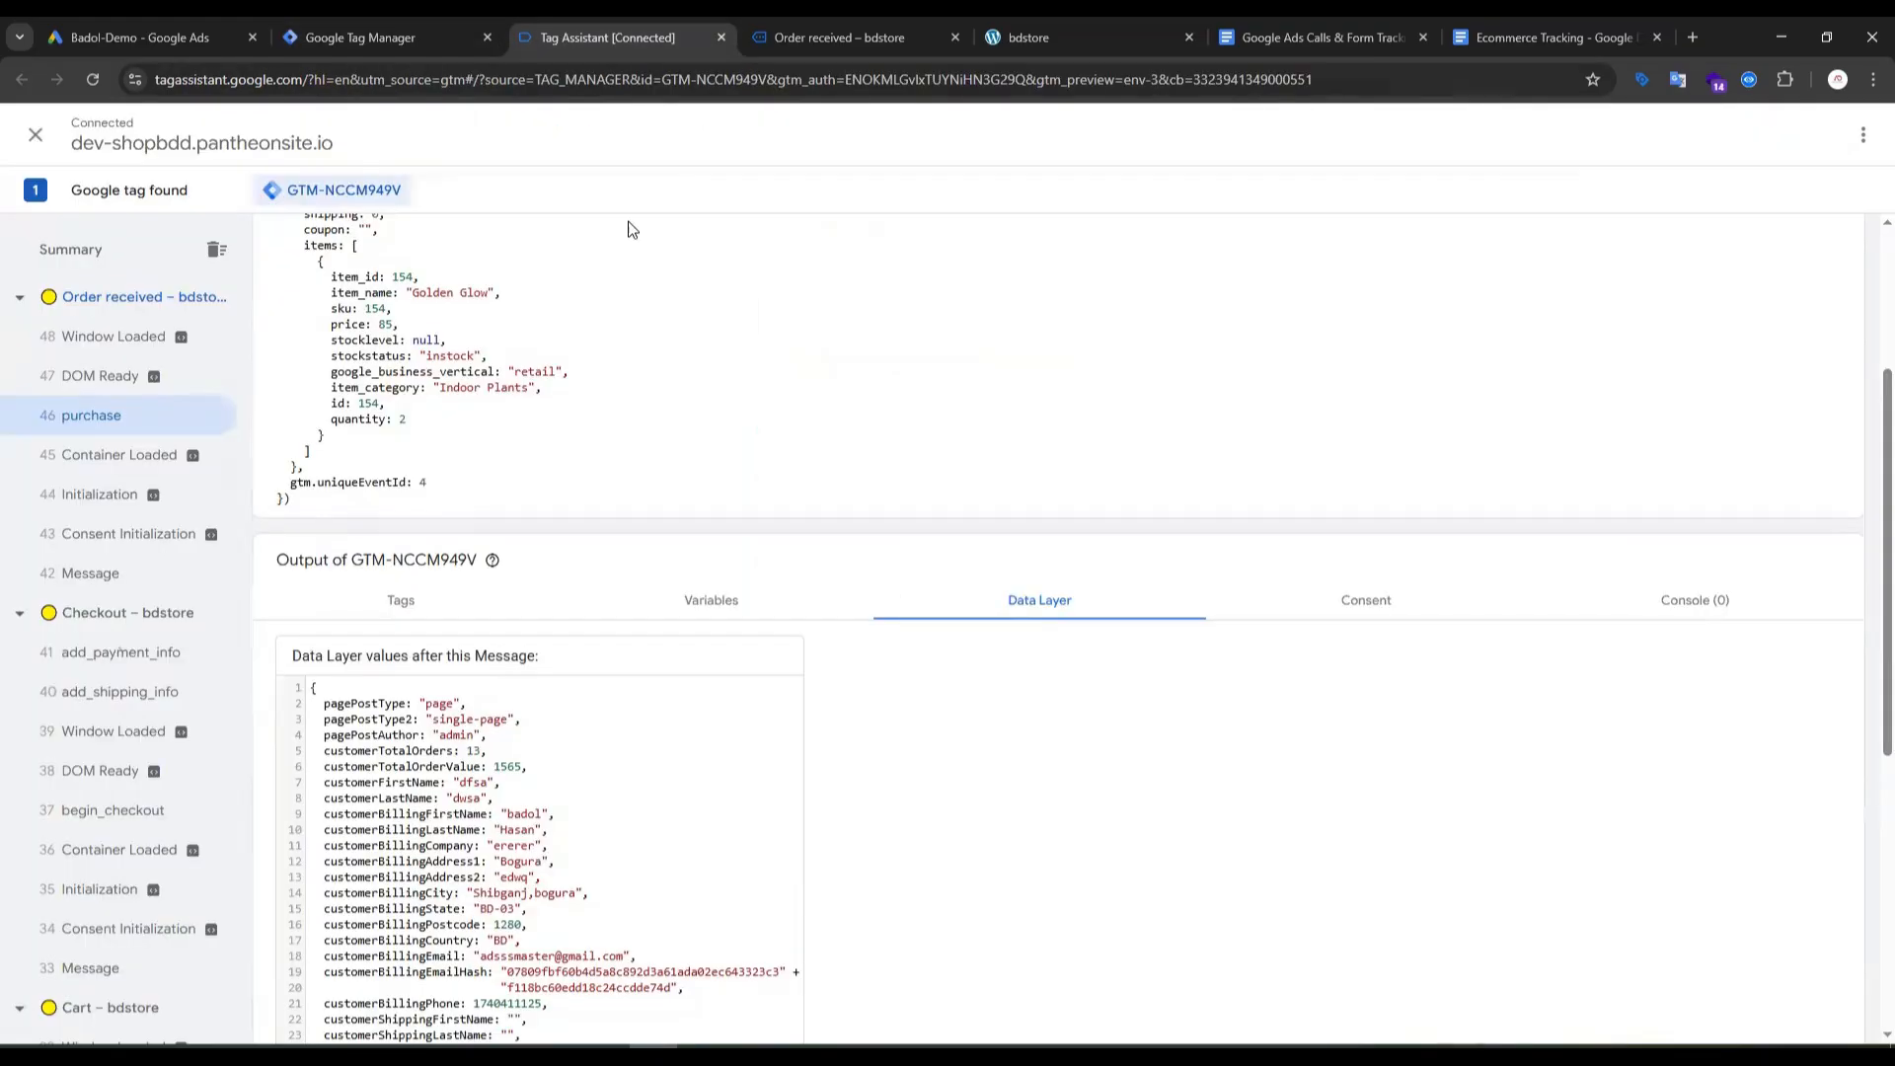
pyautogui.scroll(3, 356, 404)
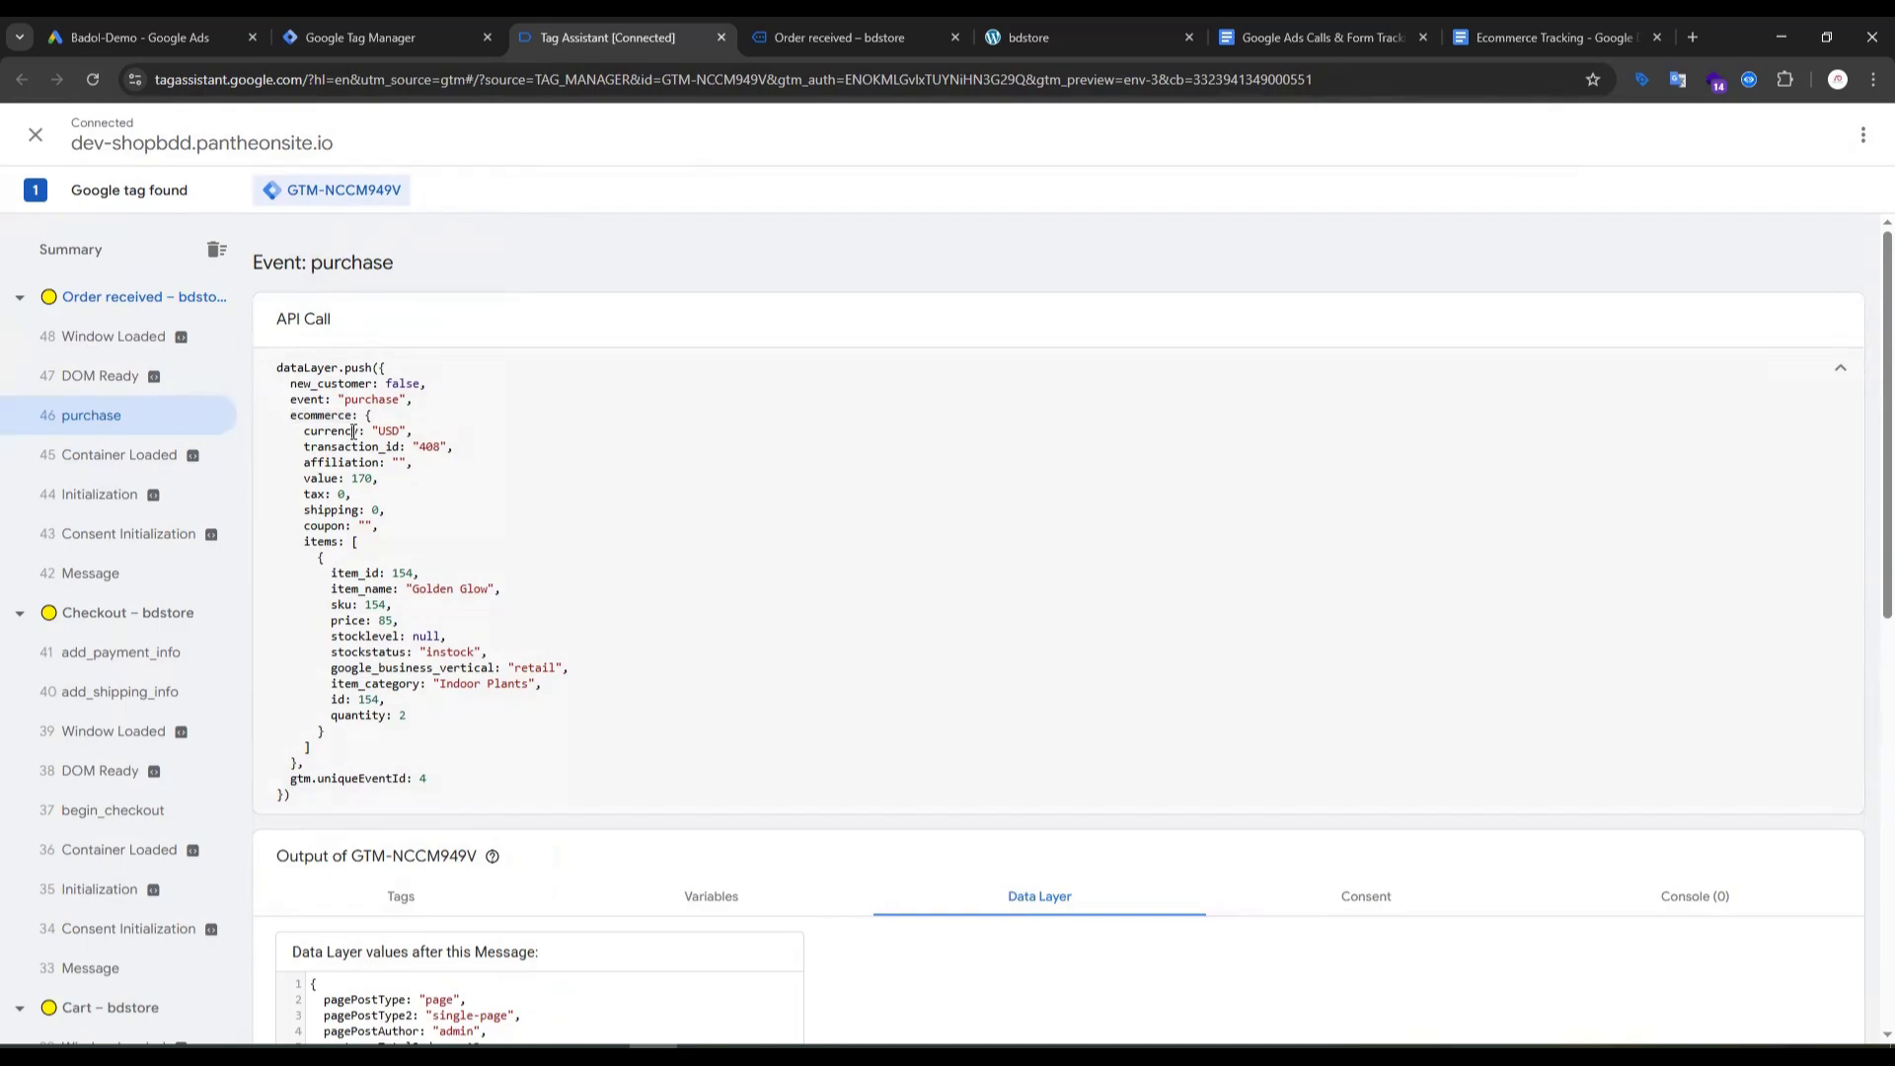
pyautogui.doubleClick(352, 431)
pyautogui.hotkey('ctrl', 'c')
pyautogui.click(365, 23)
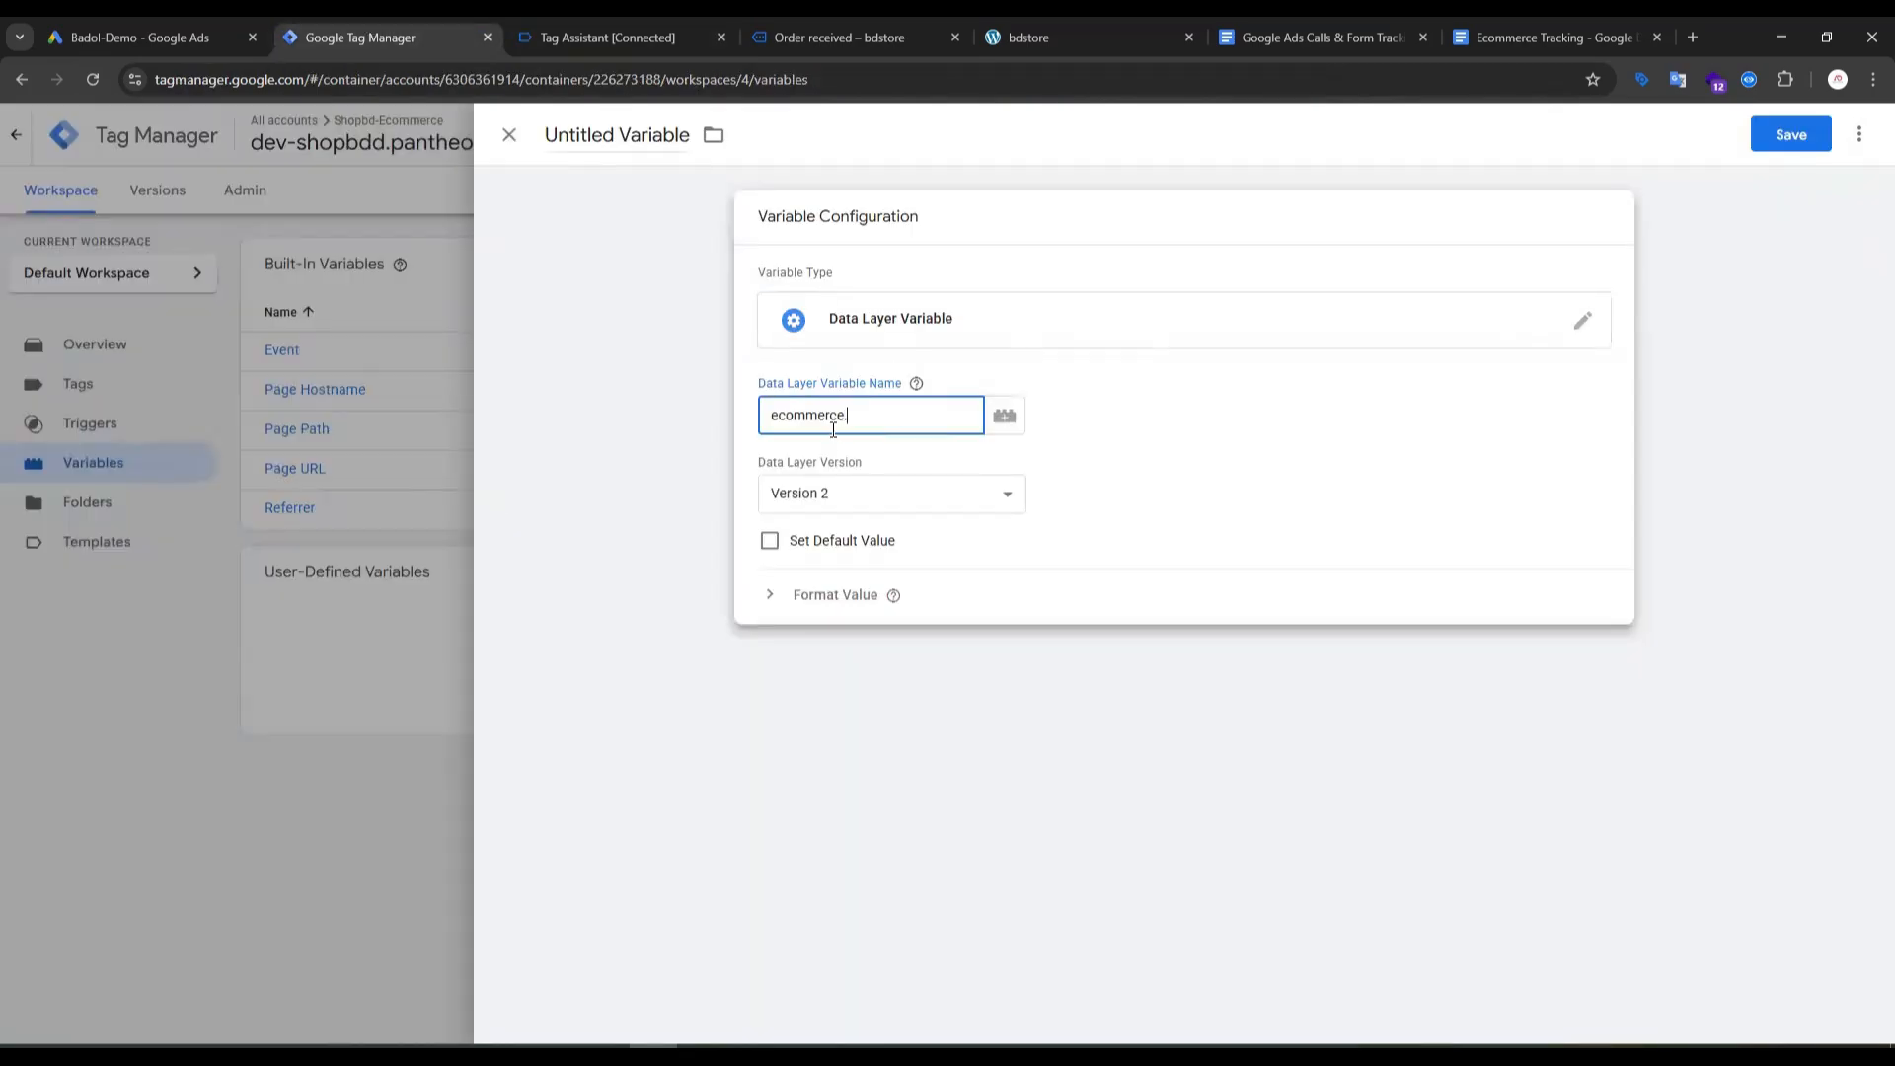
pyautogui.hotkey('ctrl', 'v')
# Step: Save the currency variable under the name dlv-currency
pyautogui.click(1786, 134)
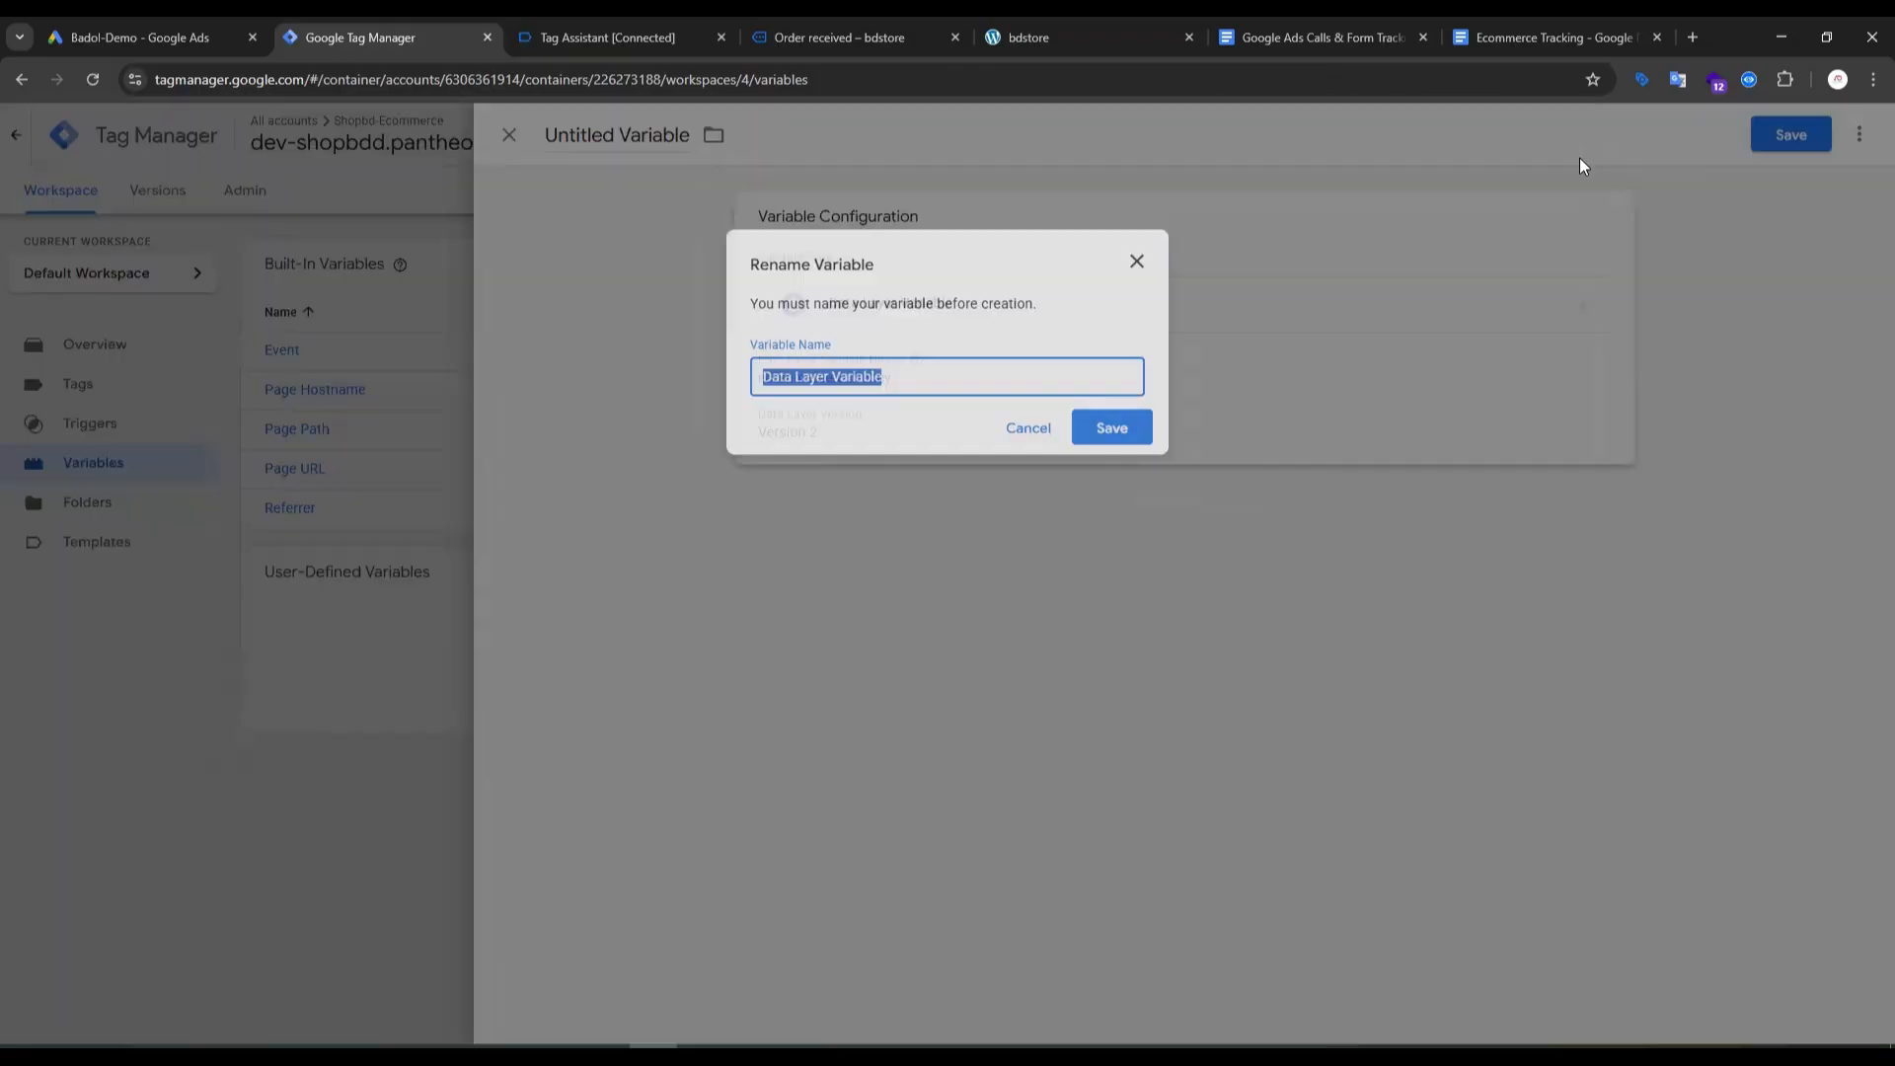
pyautogui.write('d')
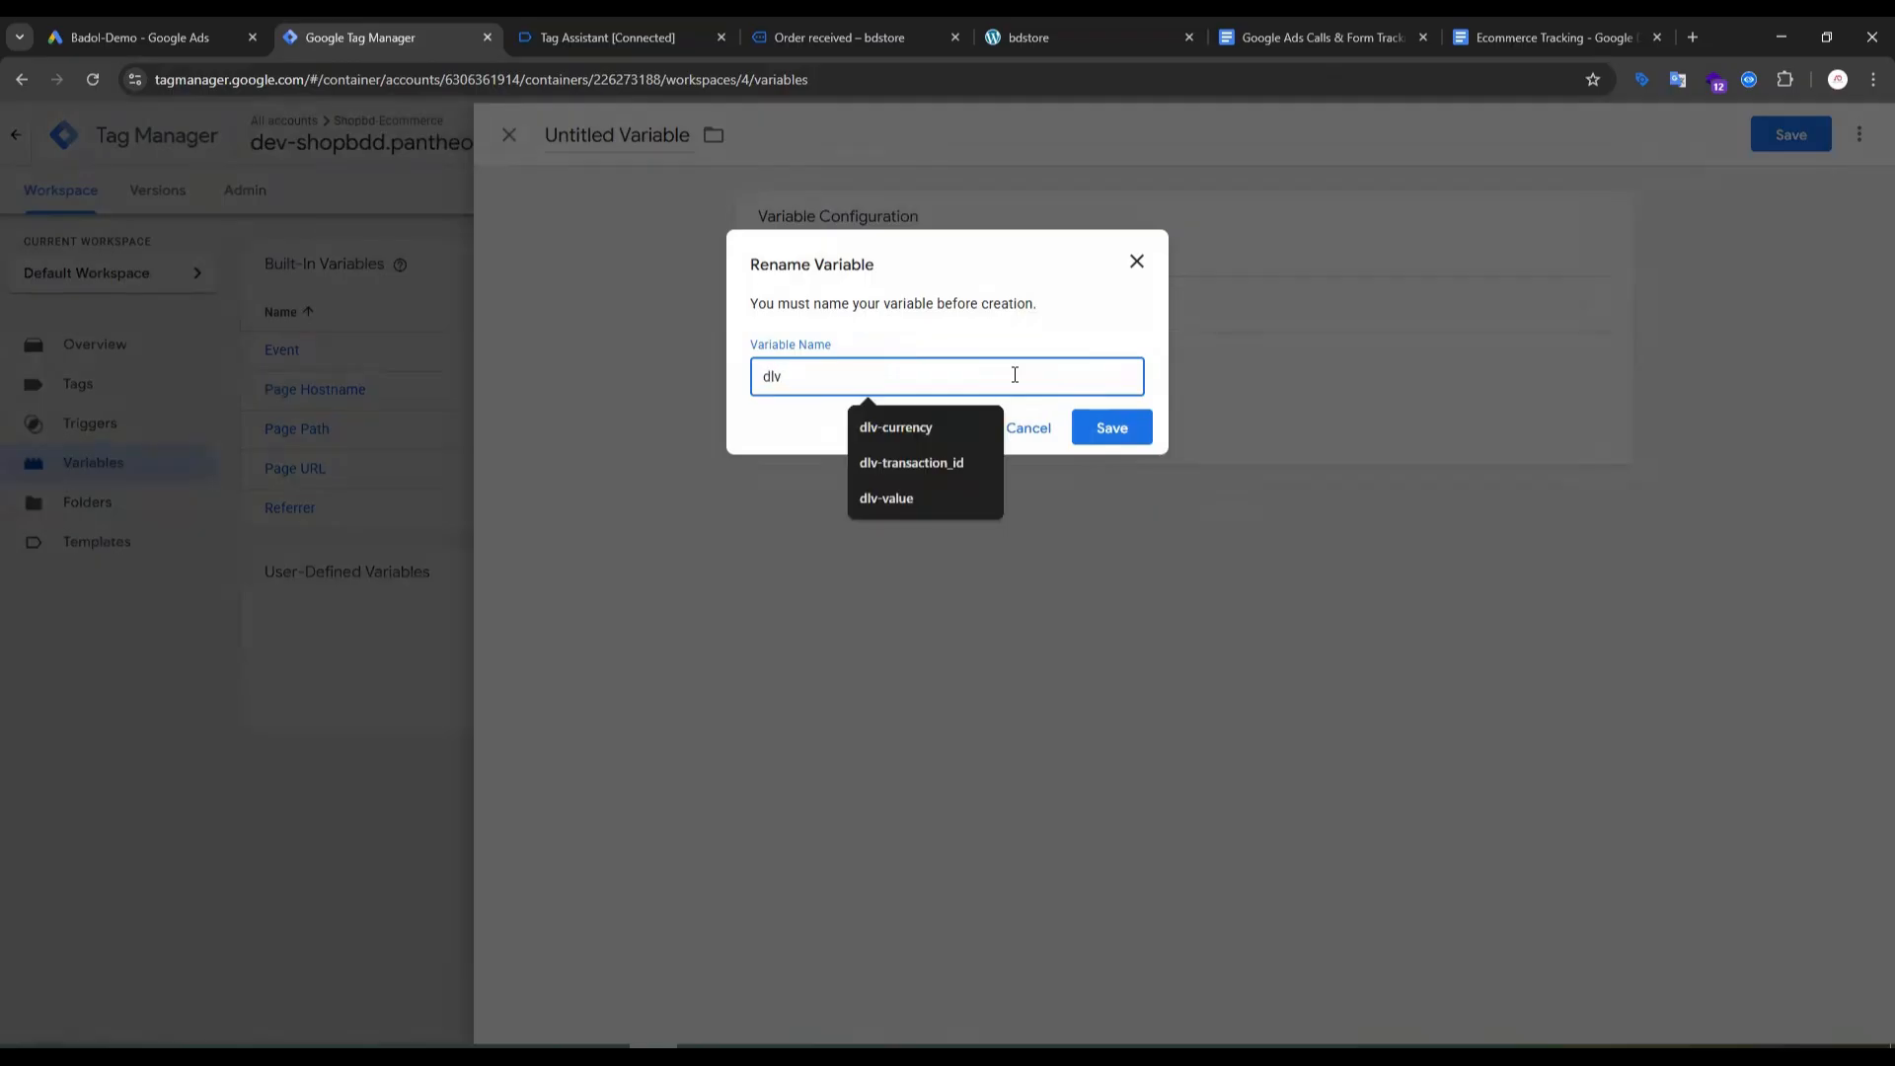
pyautogui.write('lv')
pyautogui.click(940, 425)
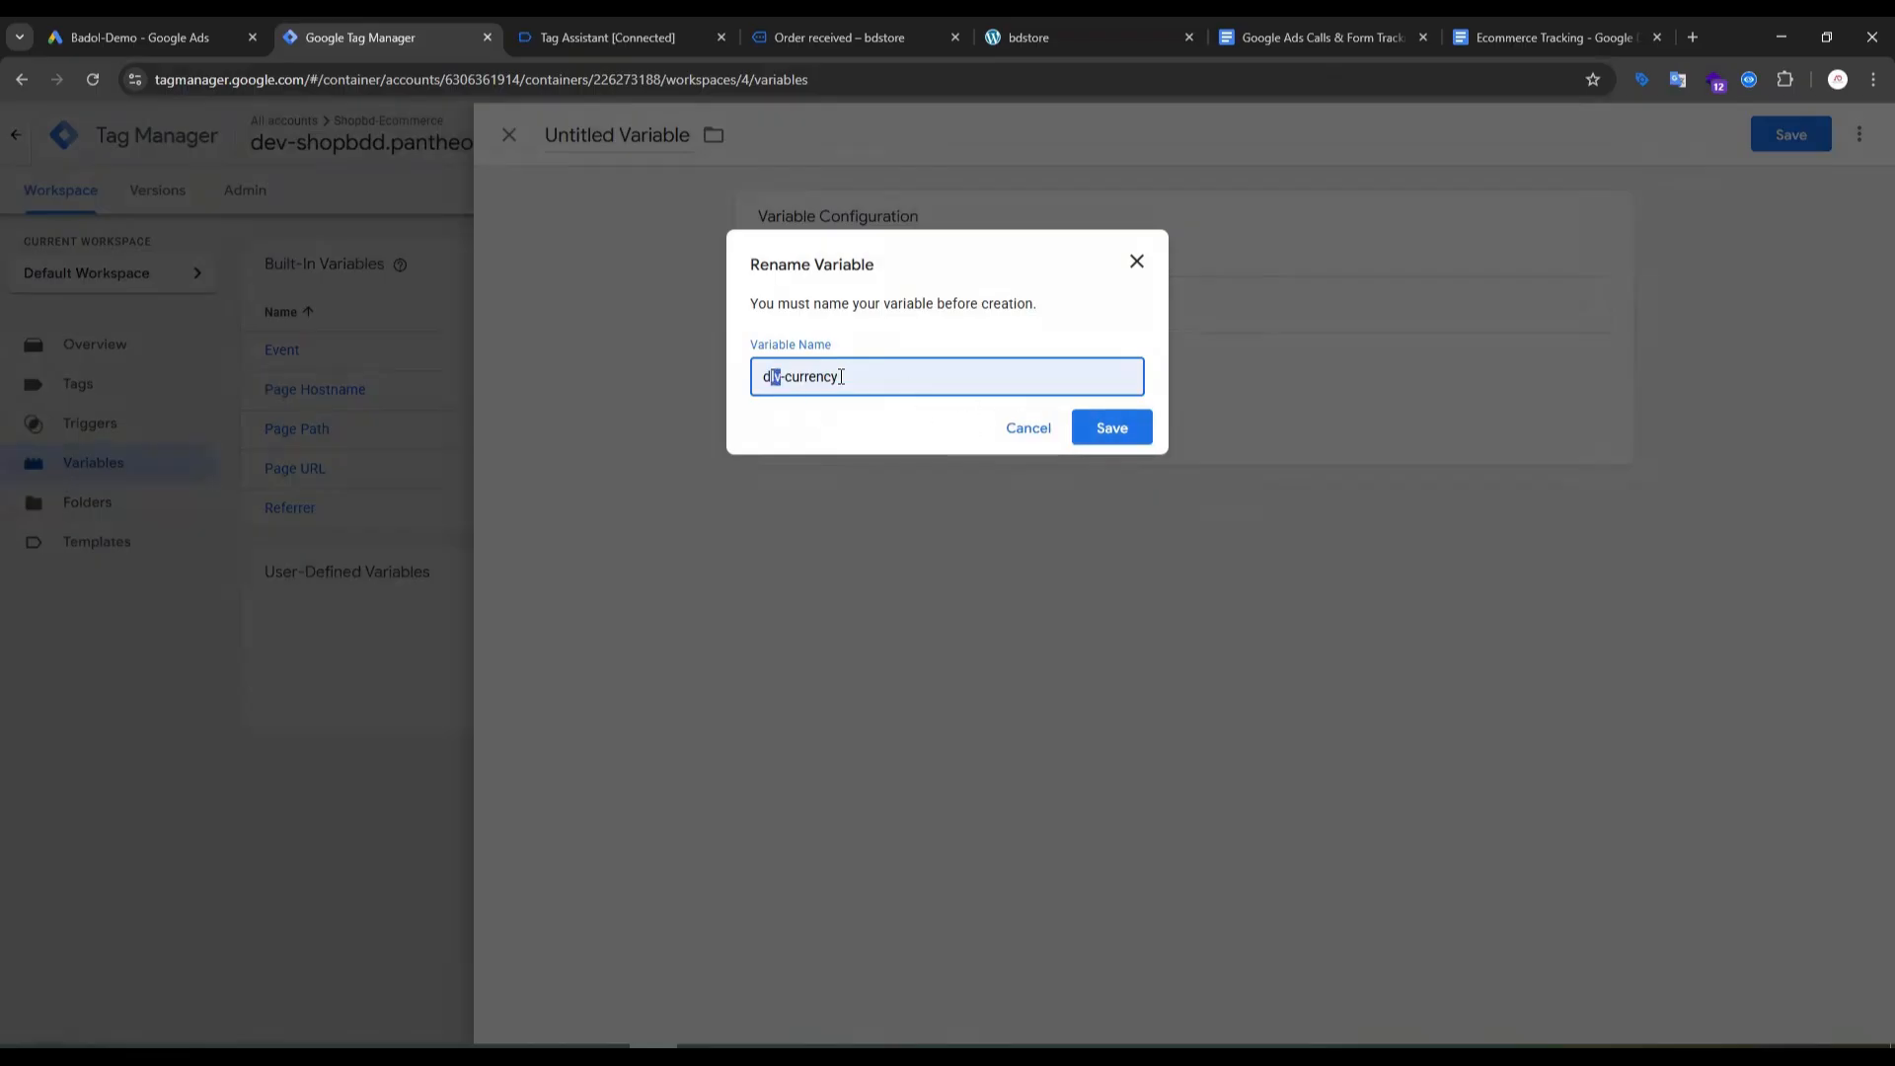
pyautogui.click(1109, 427)
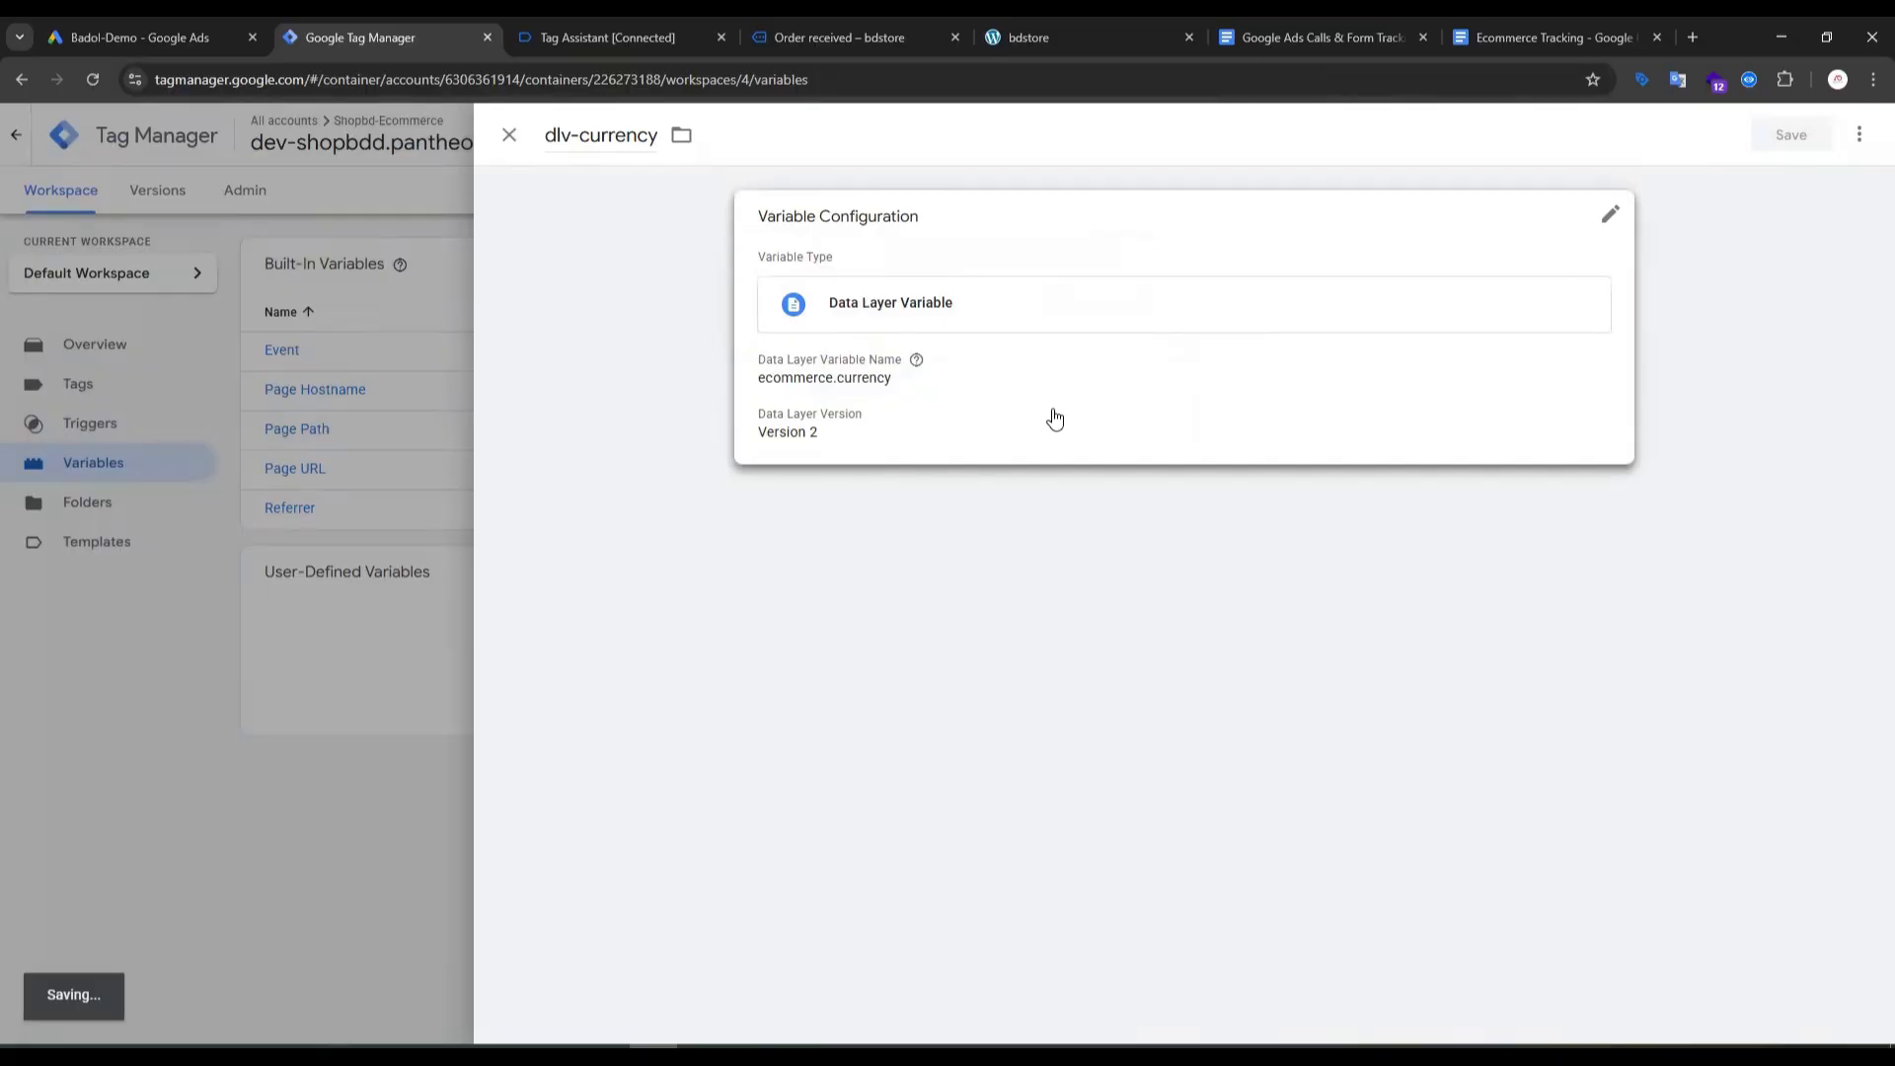
# Step: Copy the ecommerce key from Tag Assistant's purchase event again and start a second Data Layer Variable in Tag Manager
pyautogui.click(1288, 37)
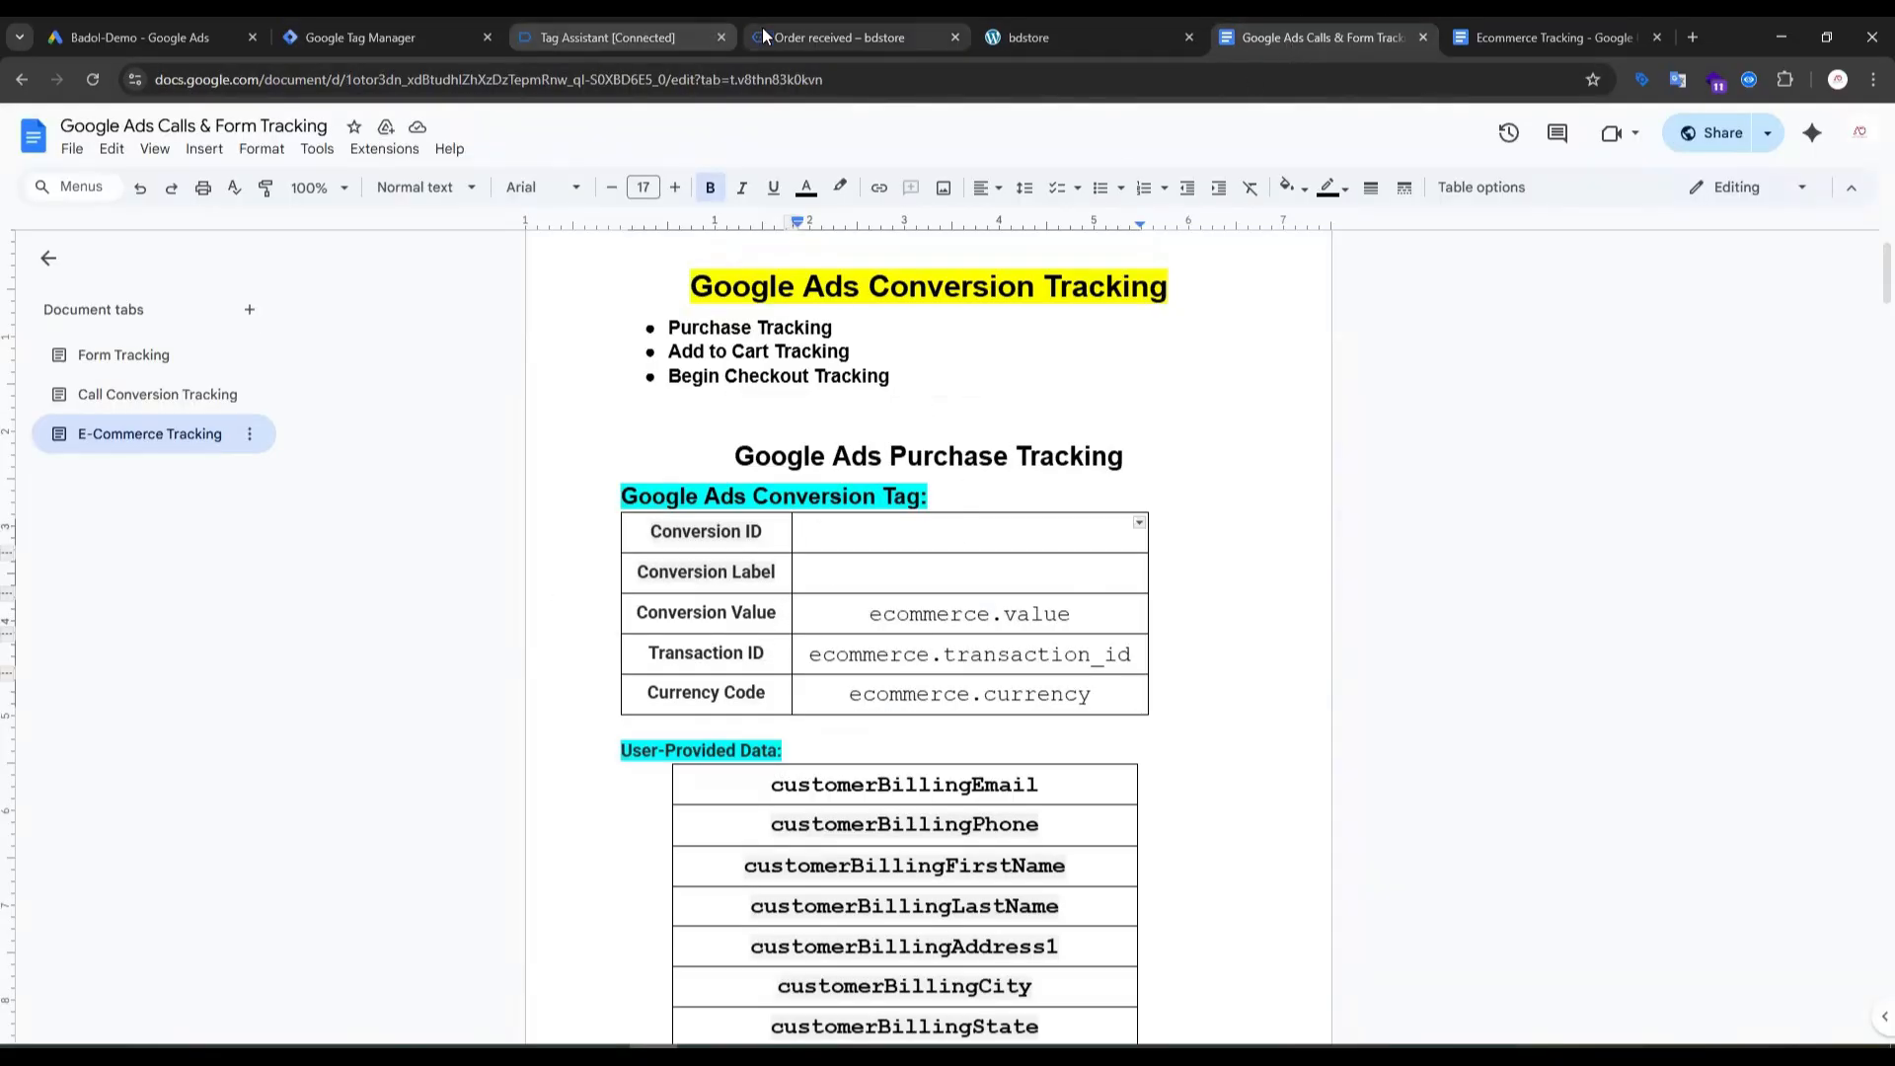
pyautogui.click(606, 36)
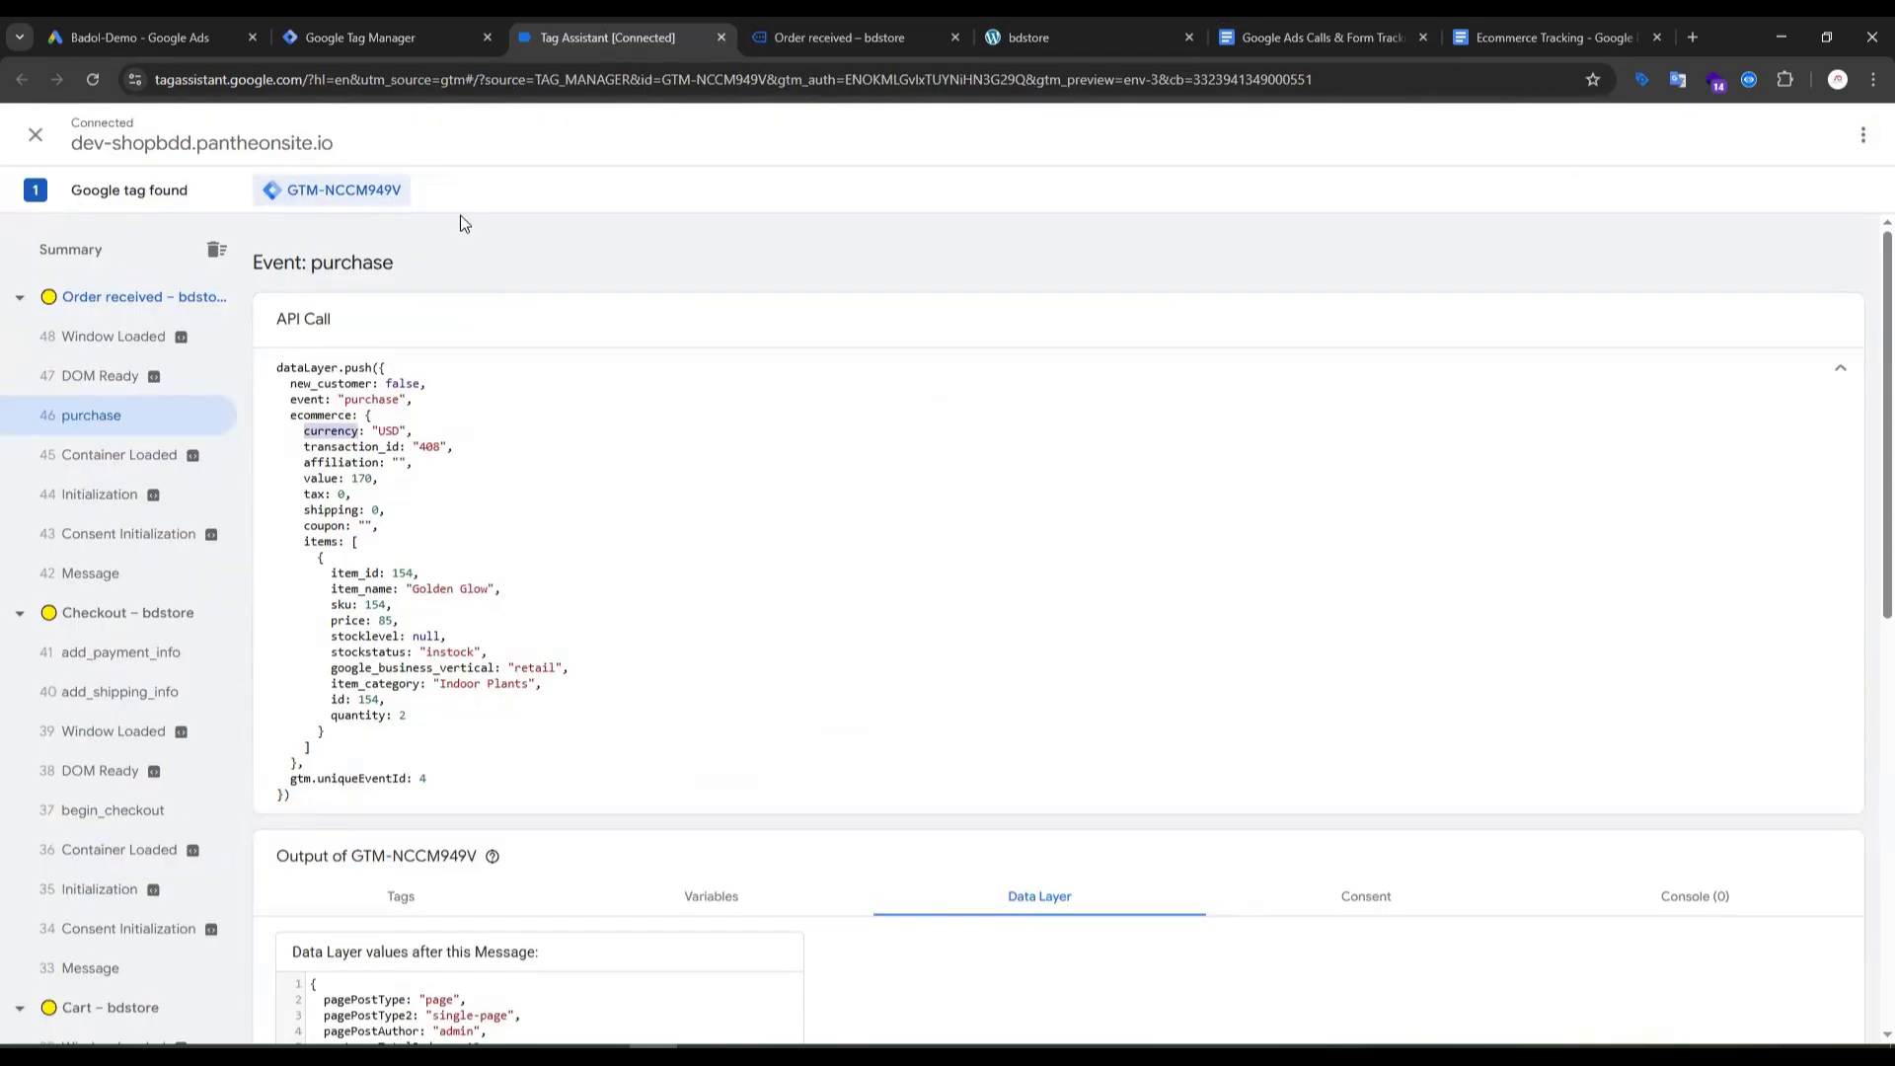
pyautogui.tripleClick(329, 417)
pyautogui.doubleClick(328, 417)
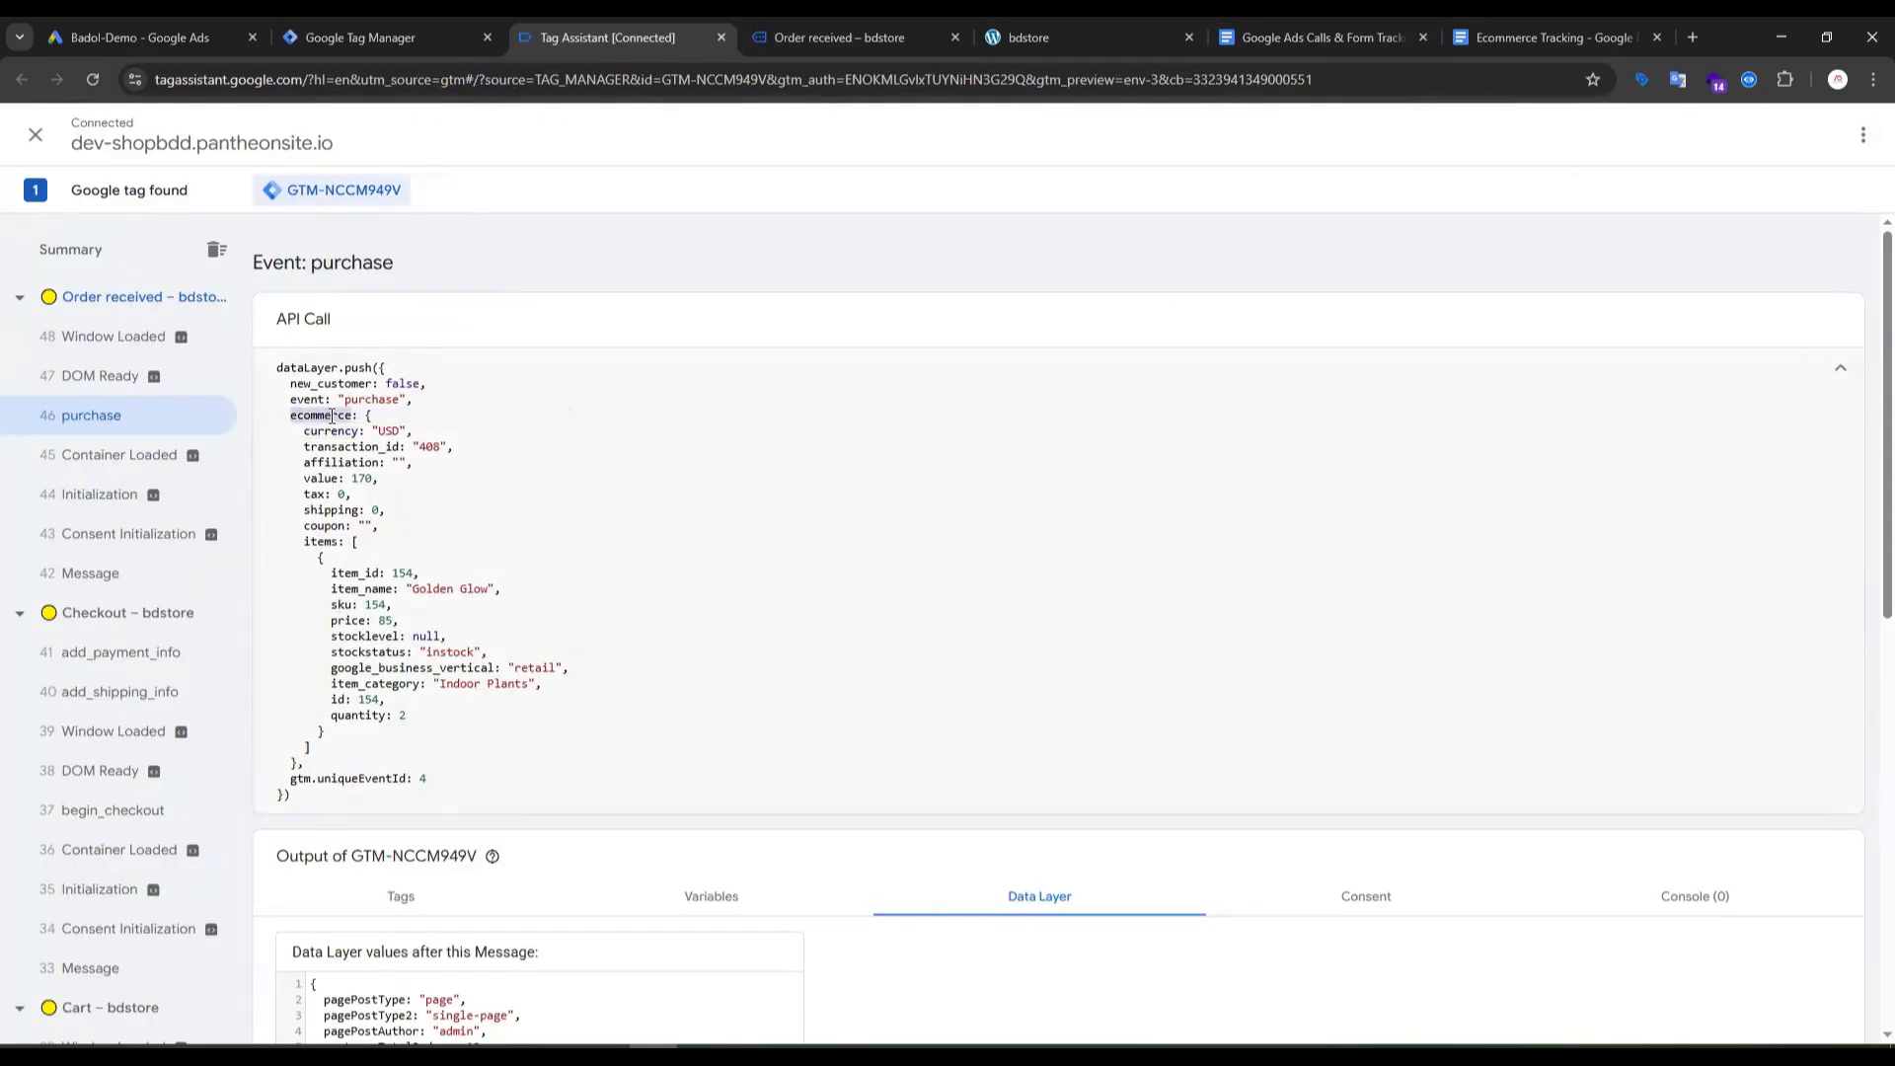
pyautogui.hotkey('ctrl', 'c')
pyautogui.click(367, 37)
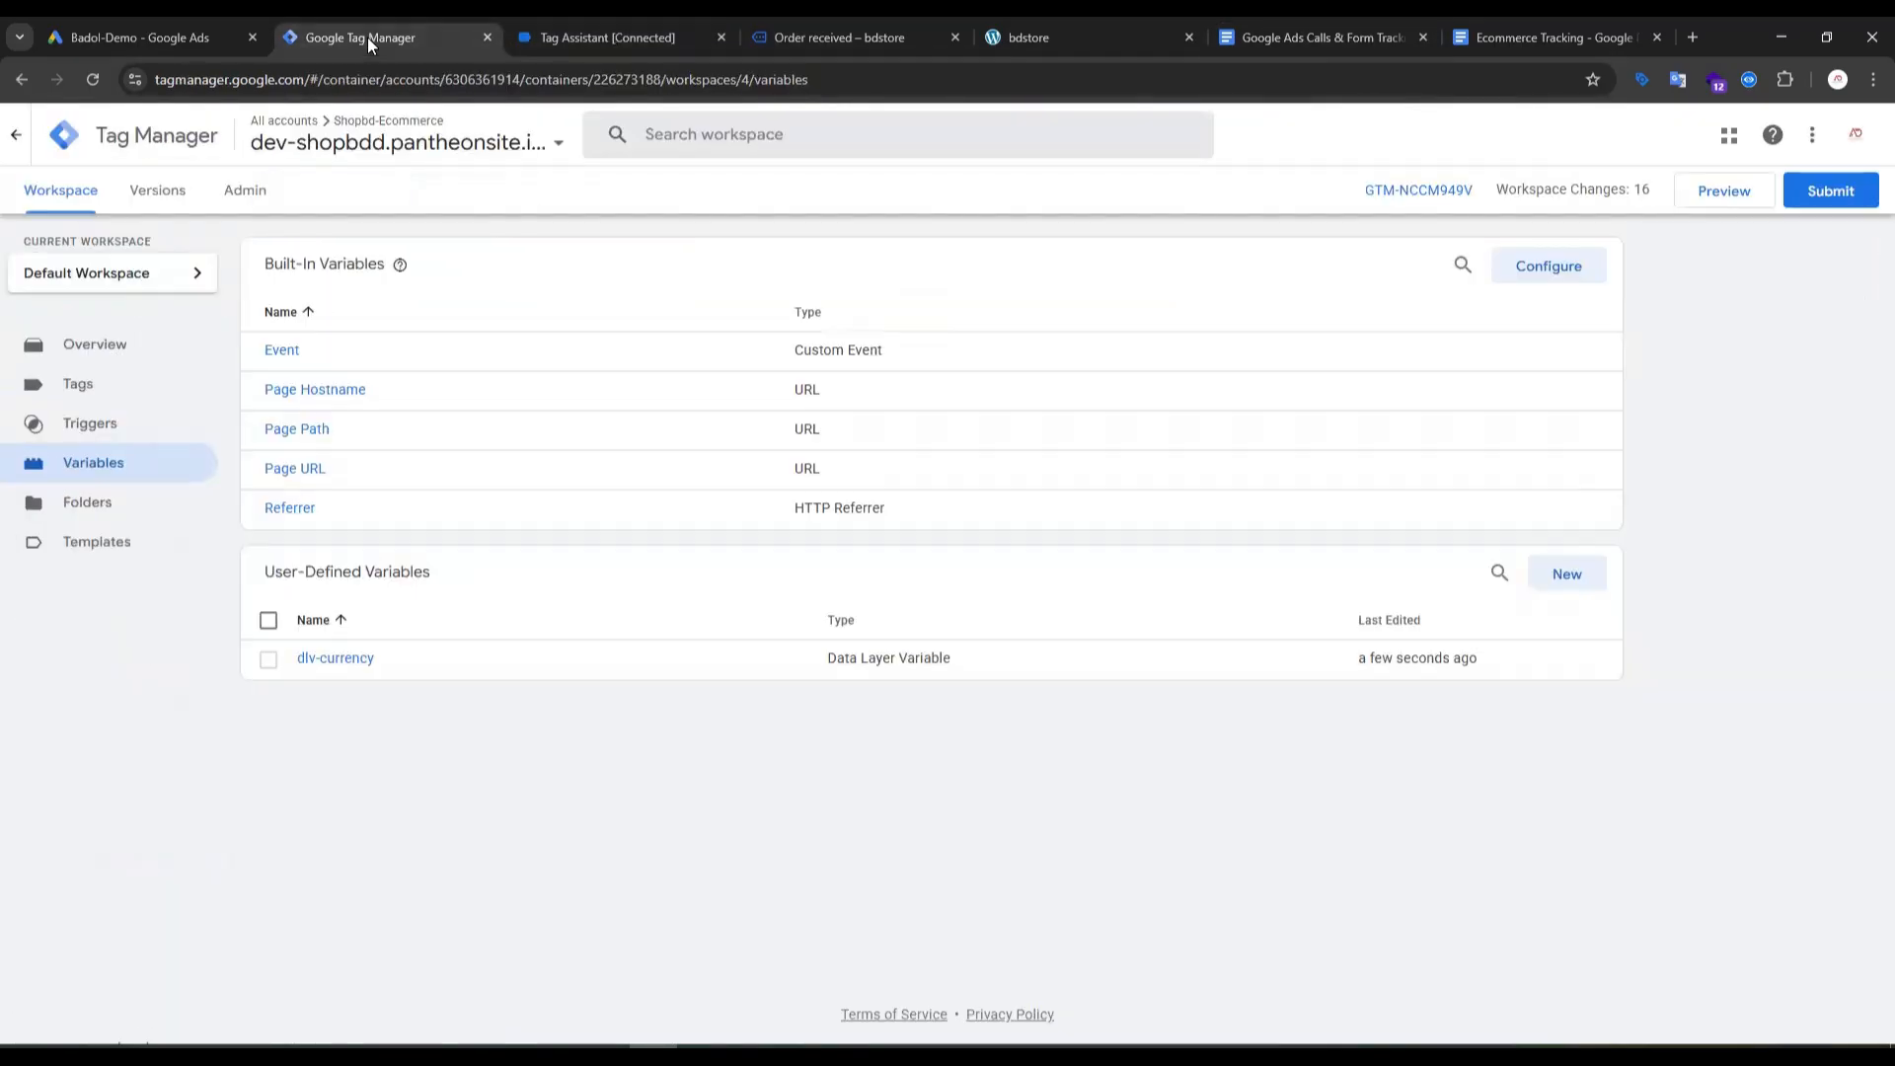
pyautogui.click(1559, 582)
pyautogui.click(1209, 316)
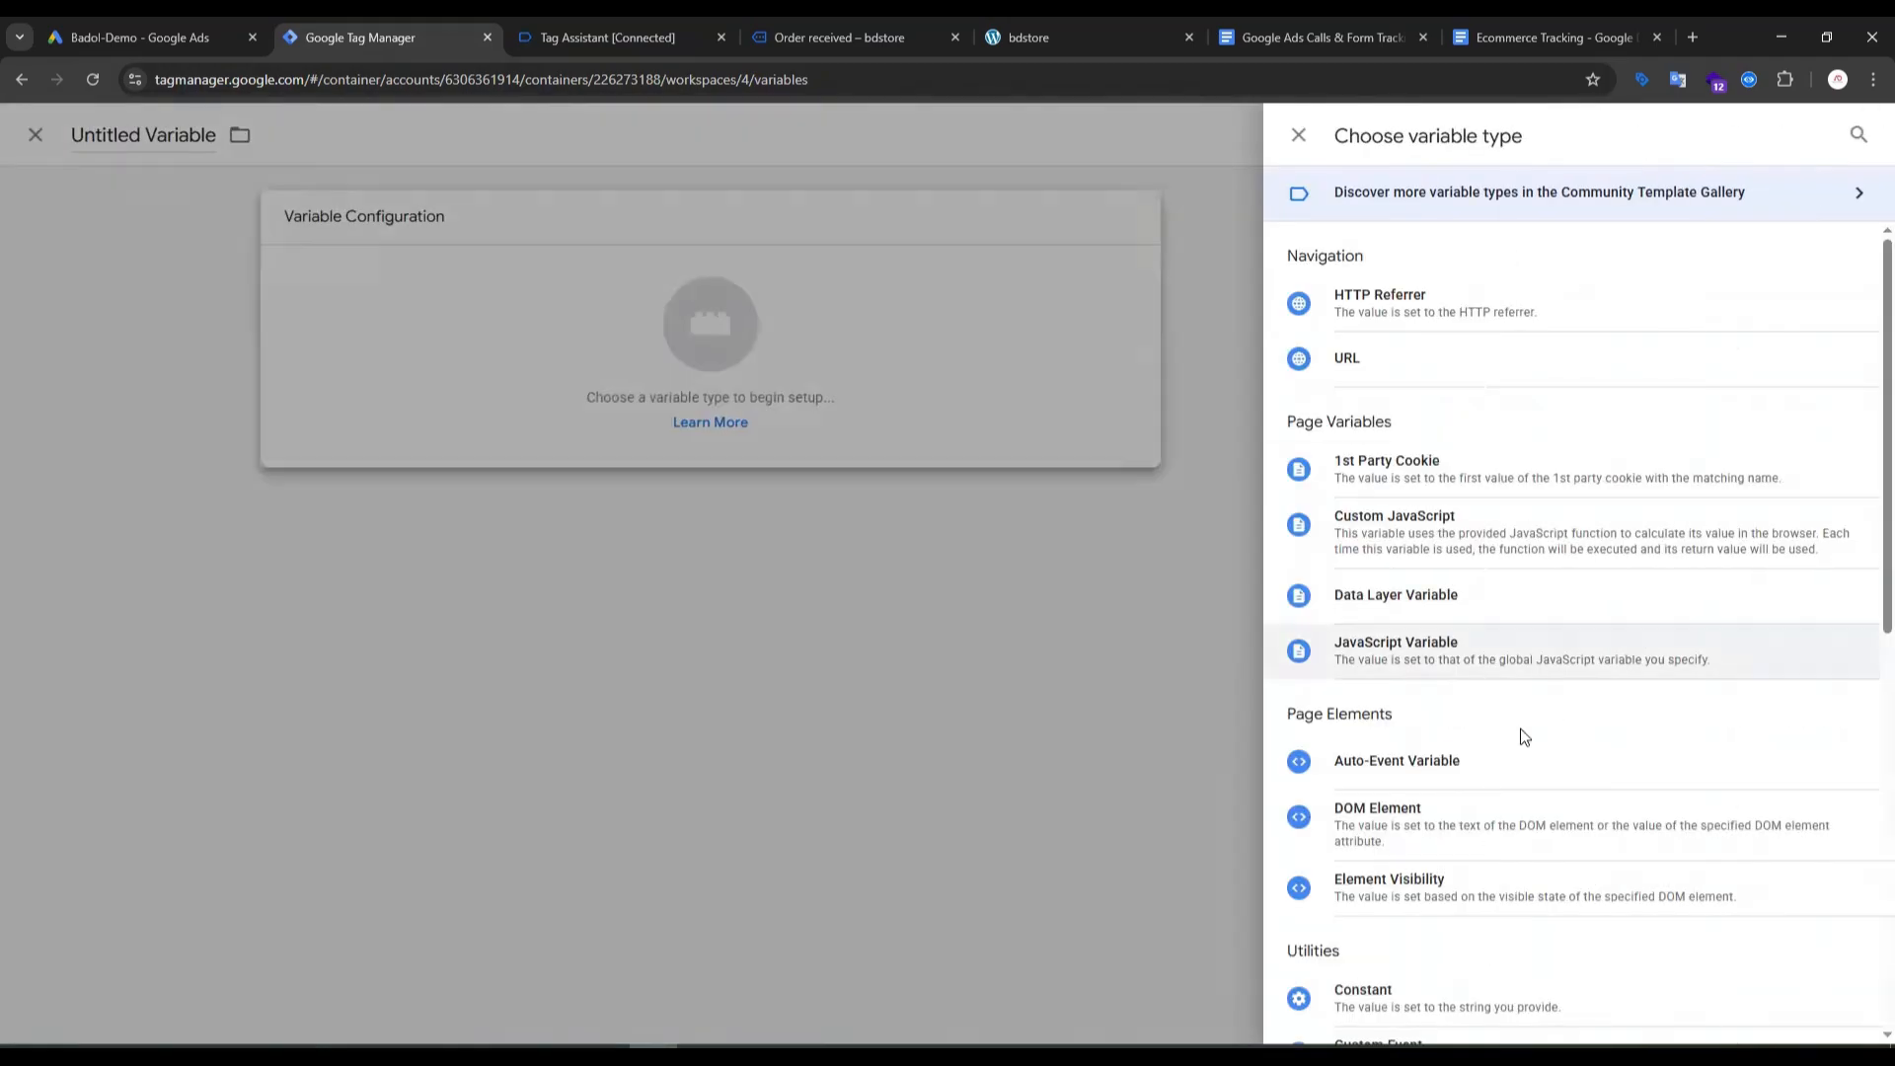
pyautogui.click(1412, 604)
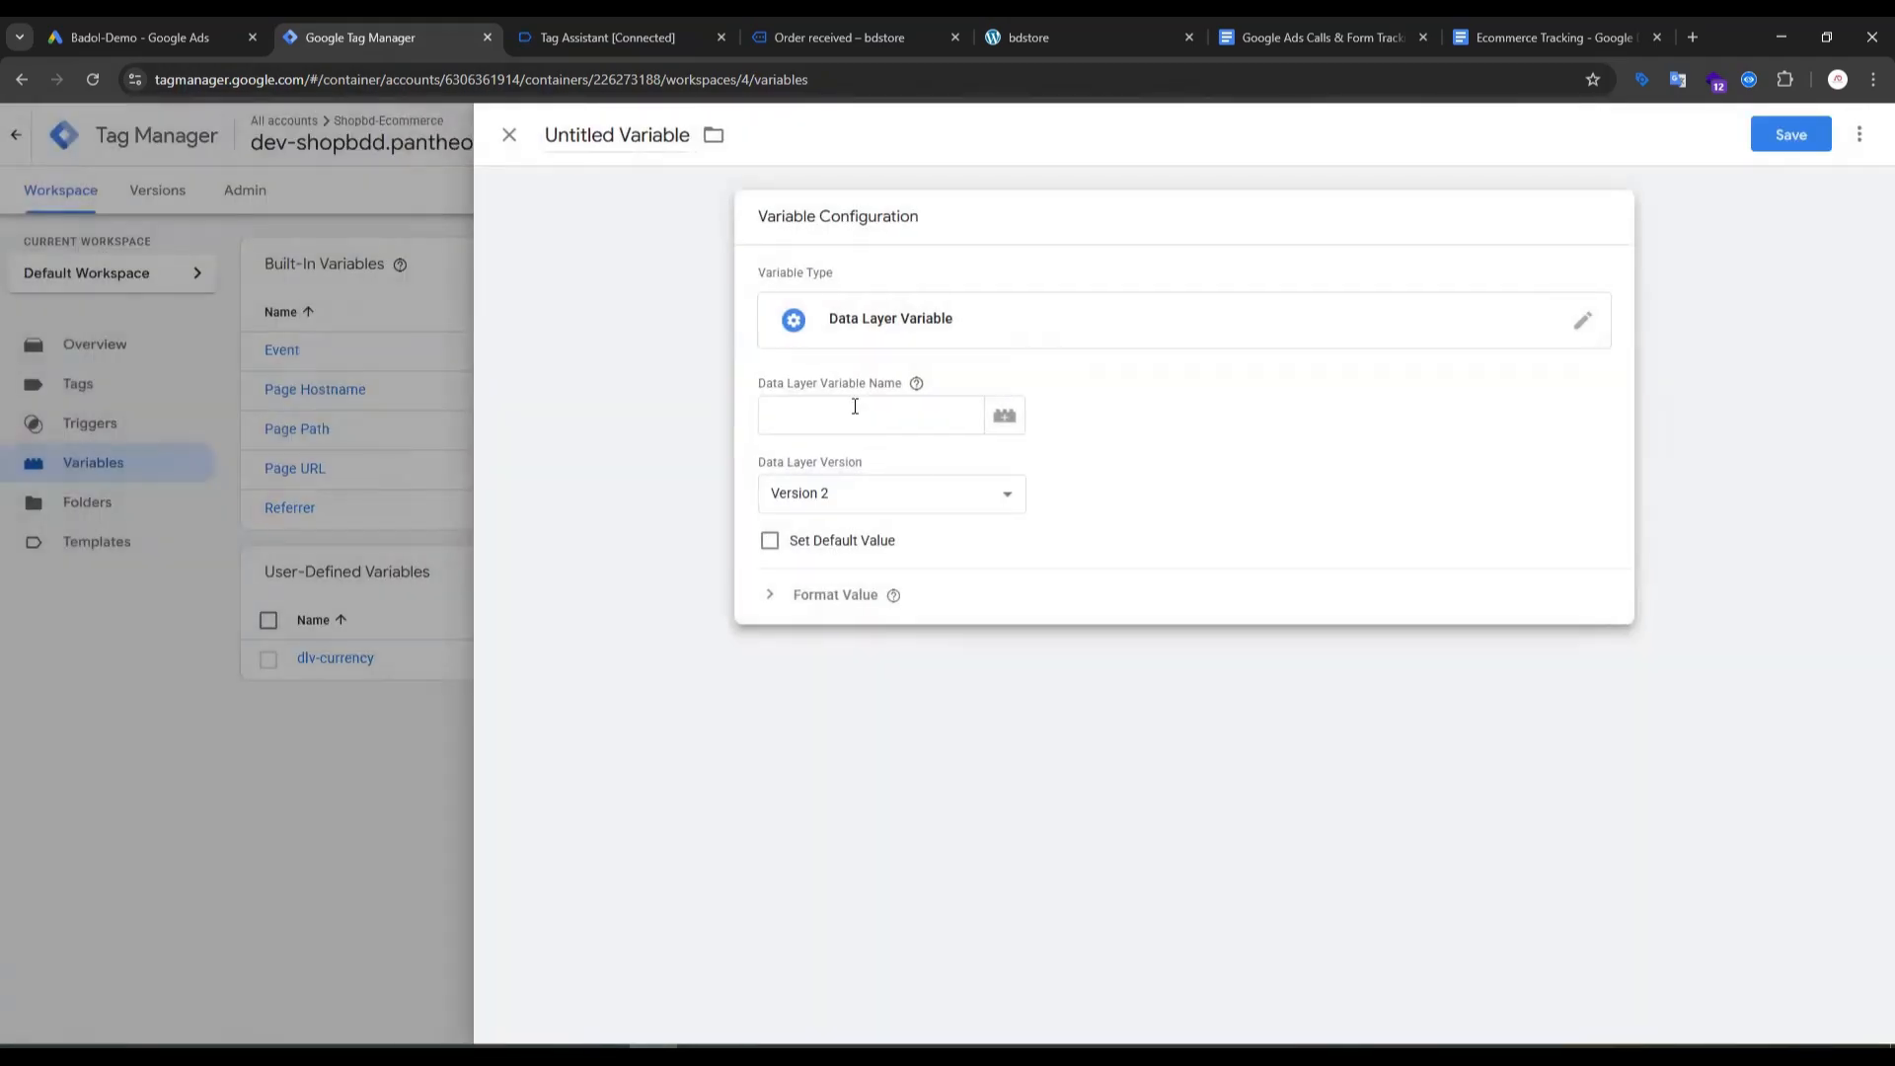
# Step: Set the second variable's data layer variable name to ecommerce.transaction_id, copying the transaction_id key from the purchase event
pyautogui.click(855, 407)
pyautogui.hotkey('ctrl', 'v')
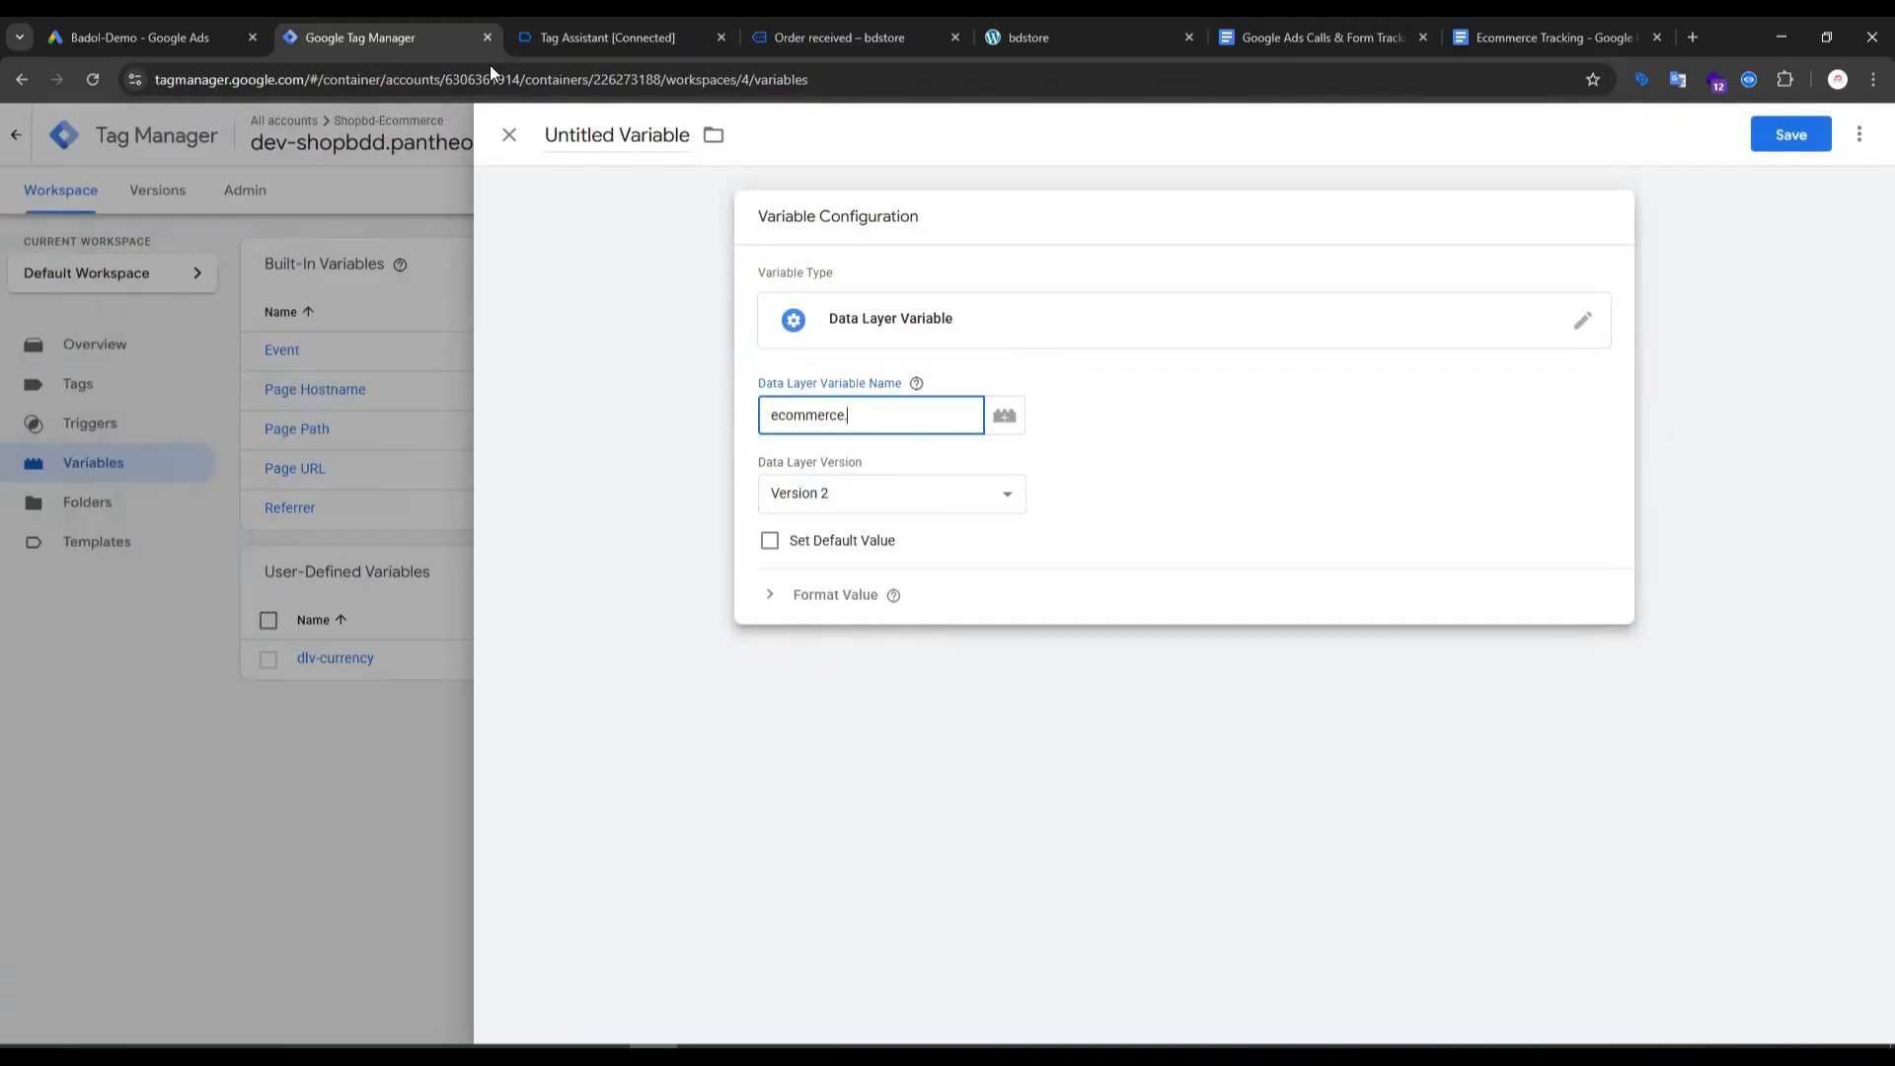
pyautogui.click(597, 37)
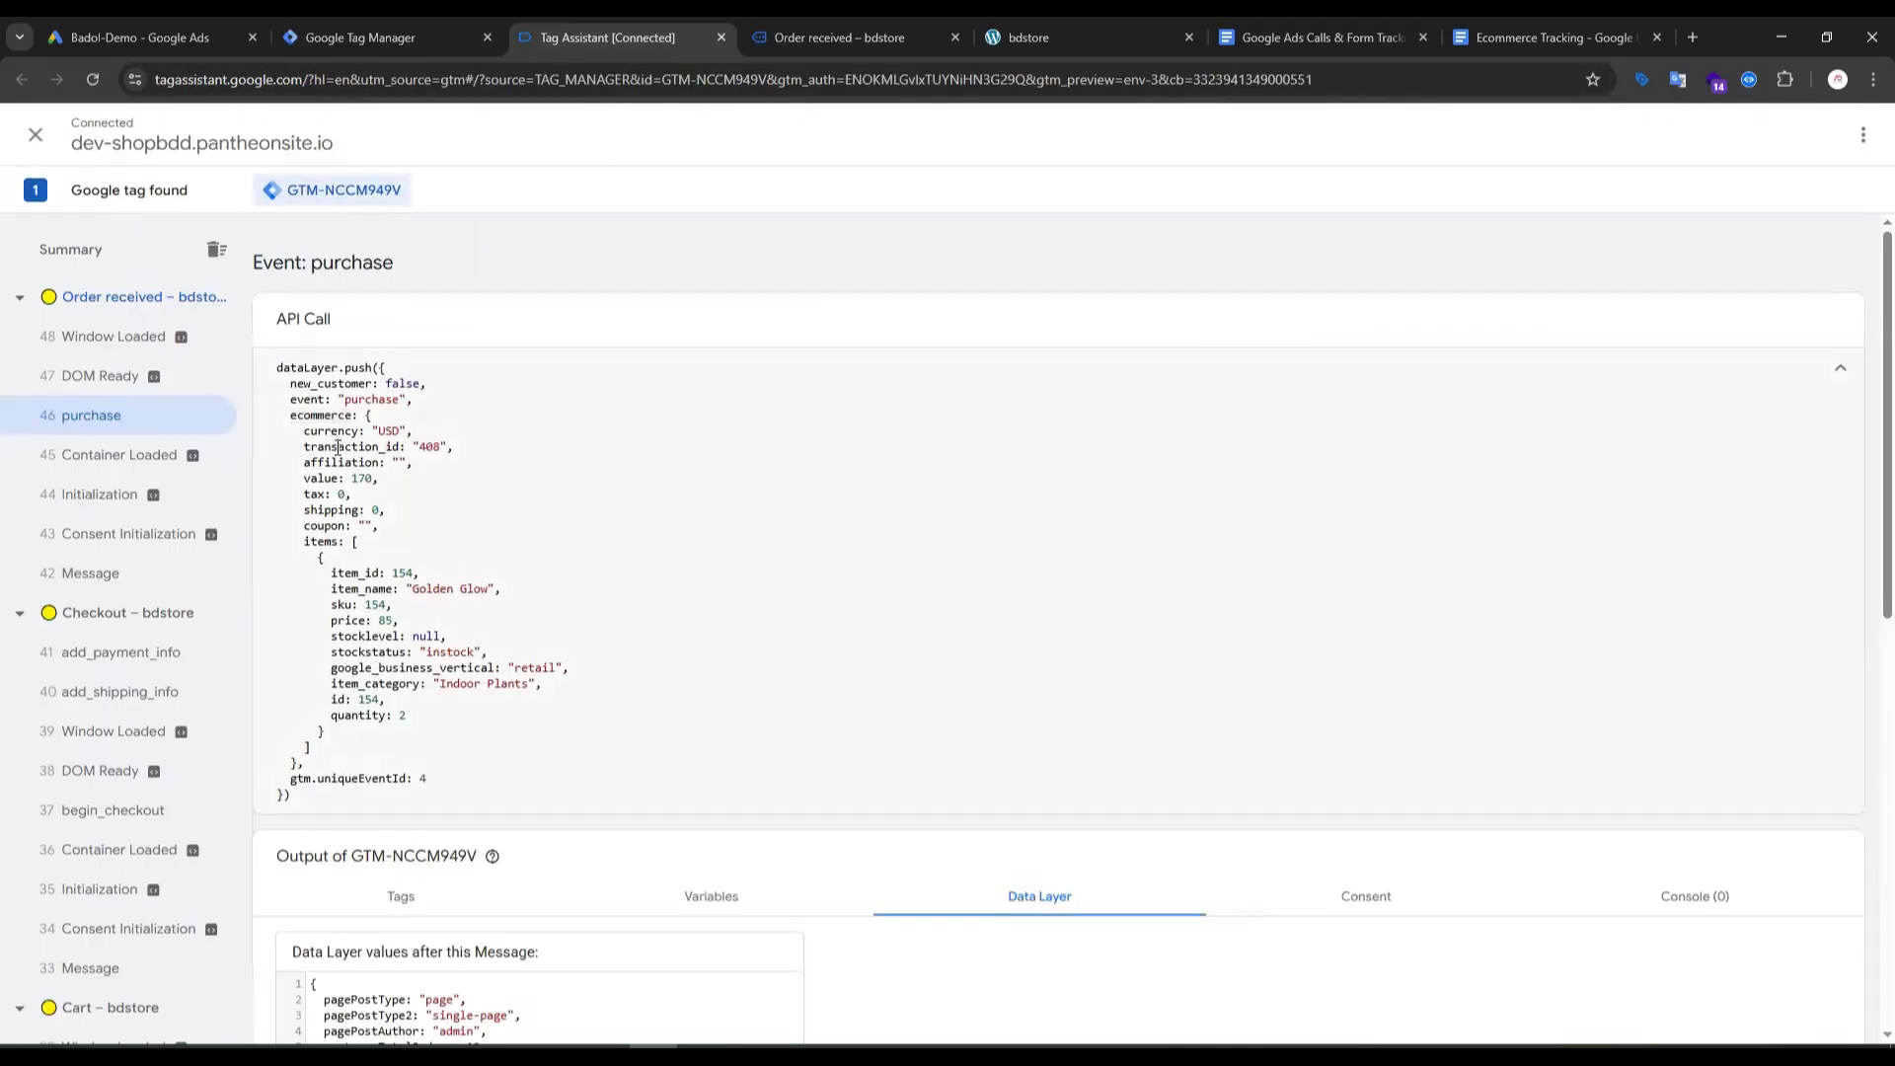
pyautogui.doubleClick(339, 447)
pyautogui.click(328, 37)
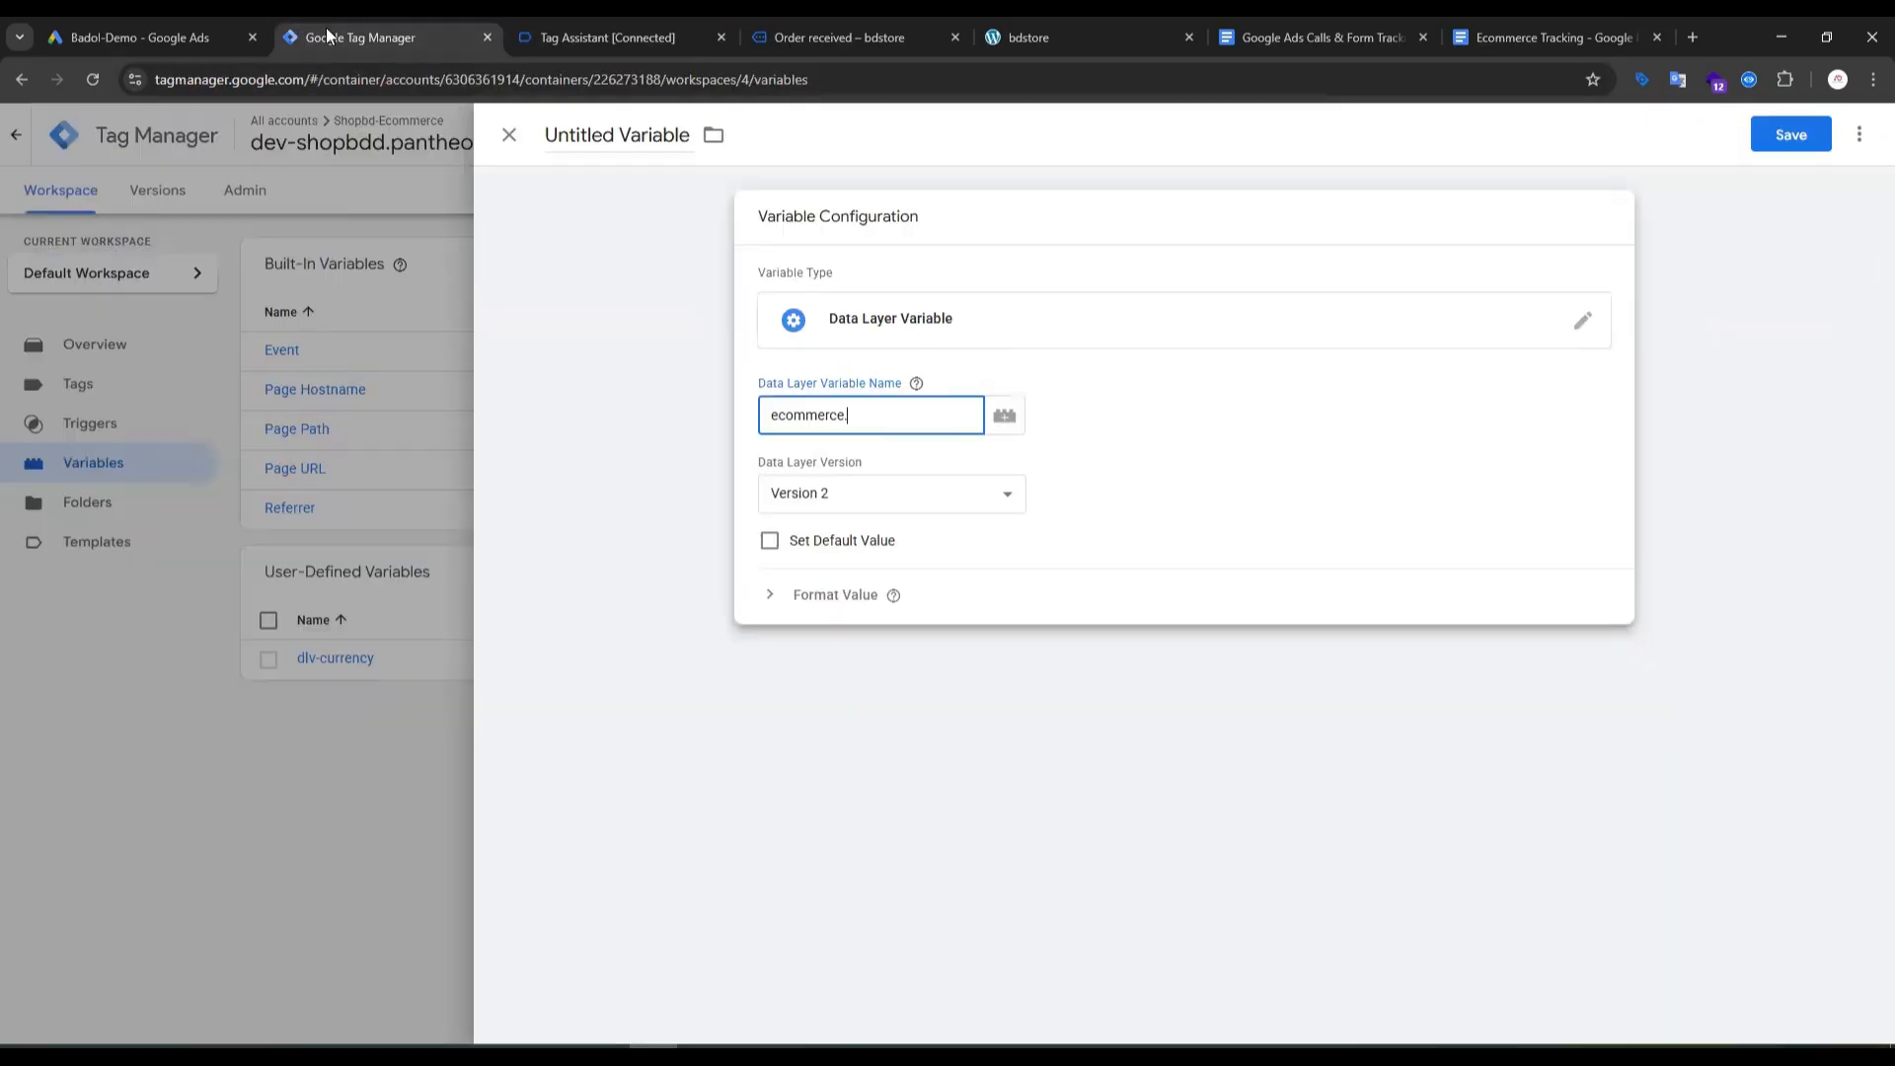
pyautogui.hotkey('ctrl', 'v')
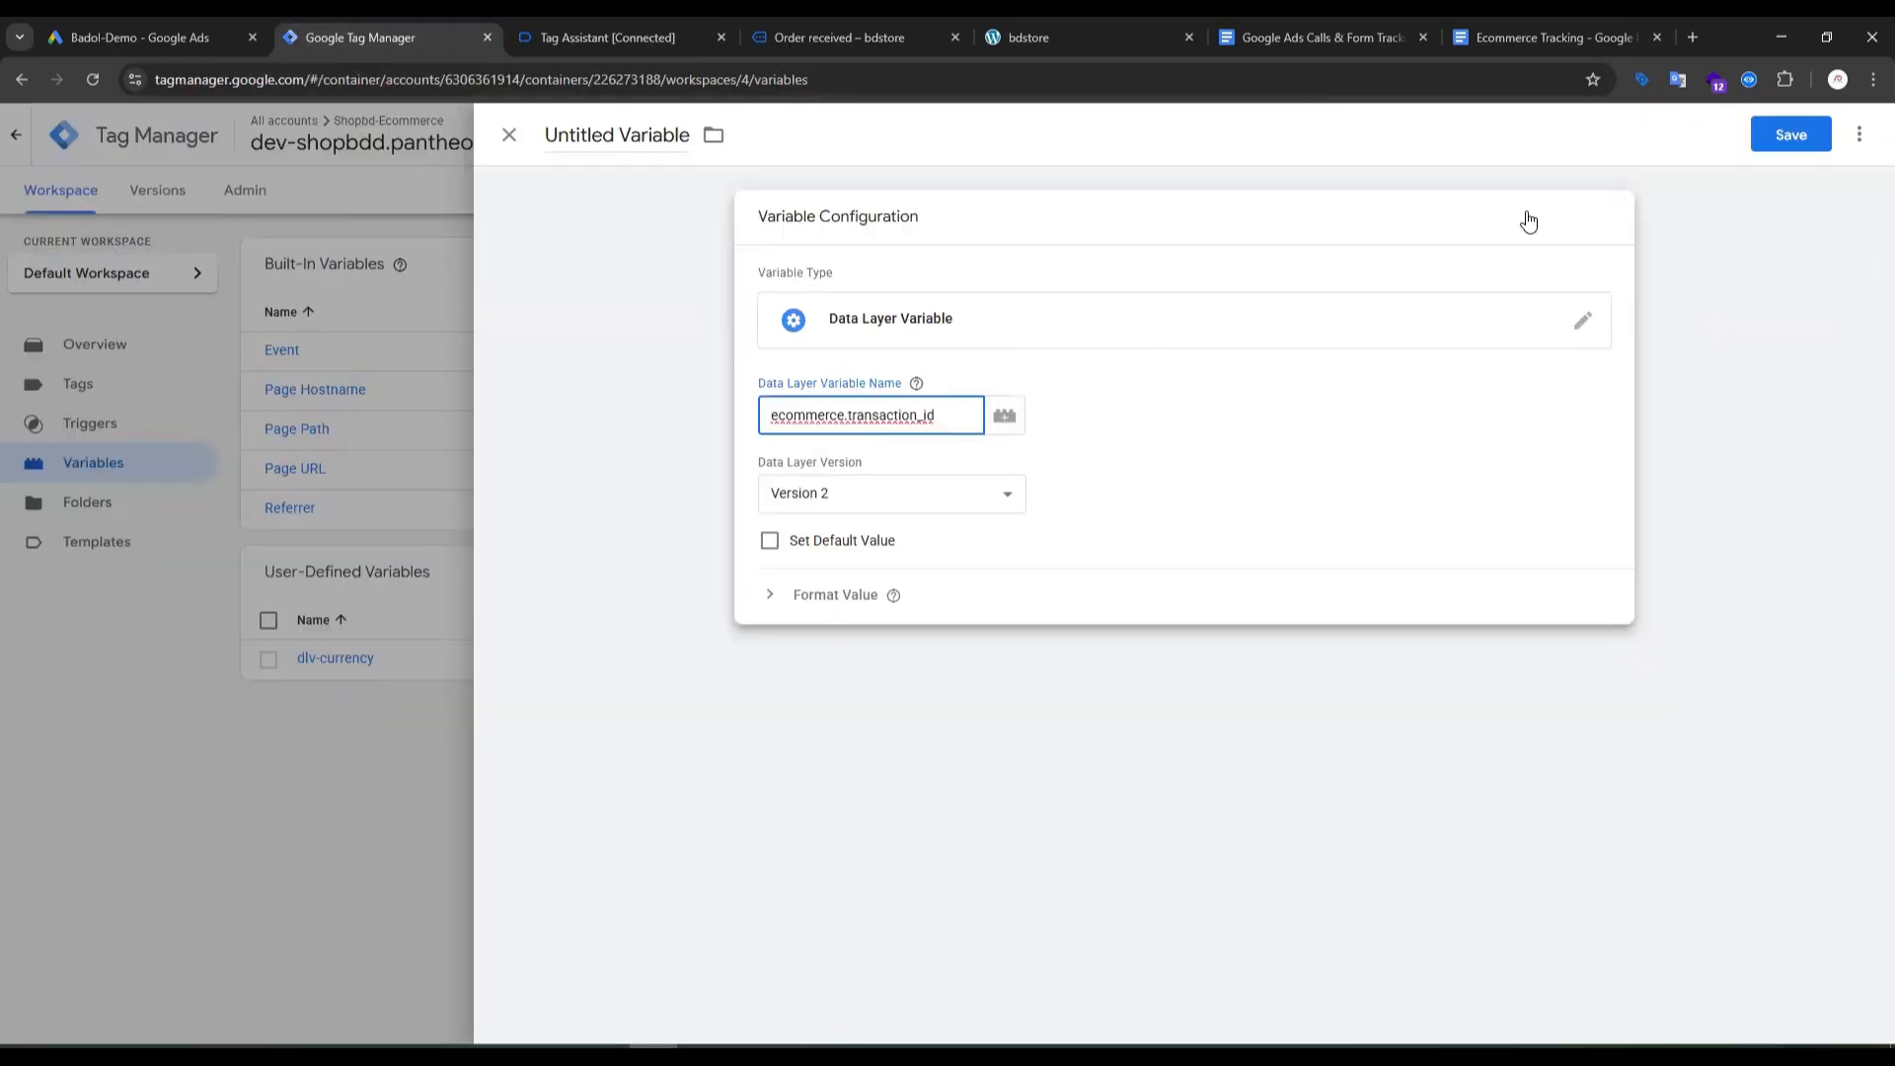
# Step: Save the transaction ID variable under the name dlv-transaction_id
pyautogui.click(1788, 137)
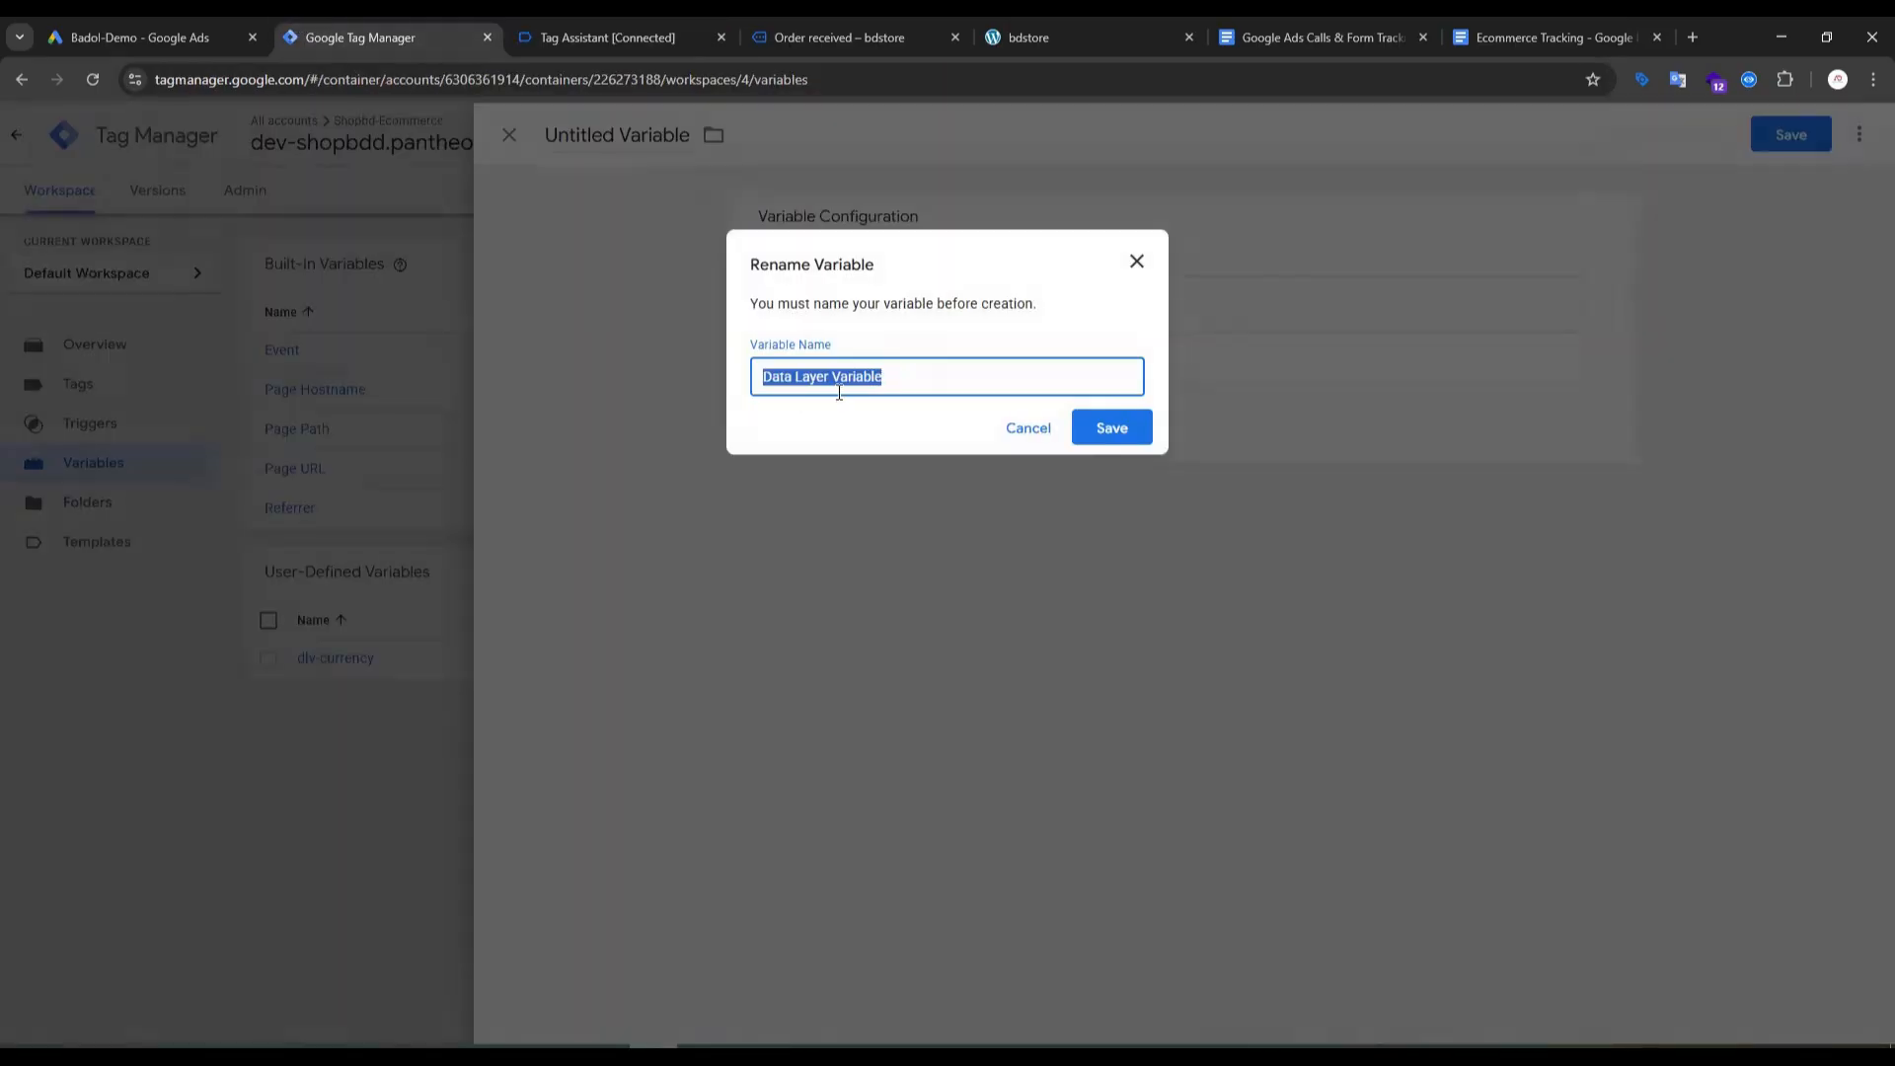
pyautogui.write('dlv-transaction_id')
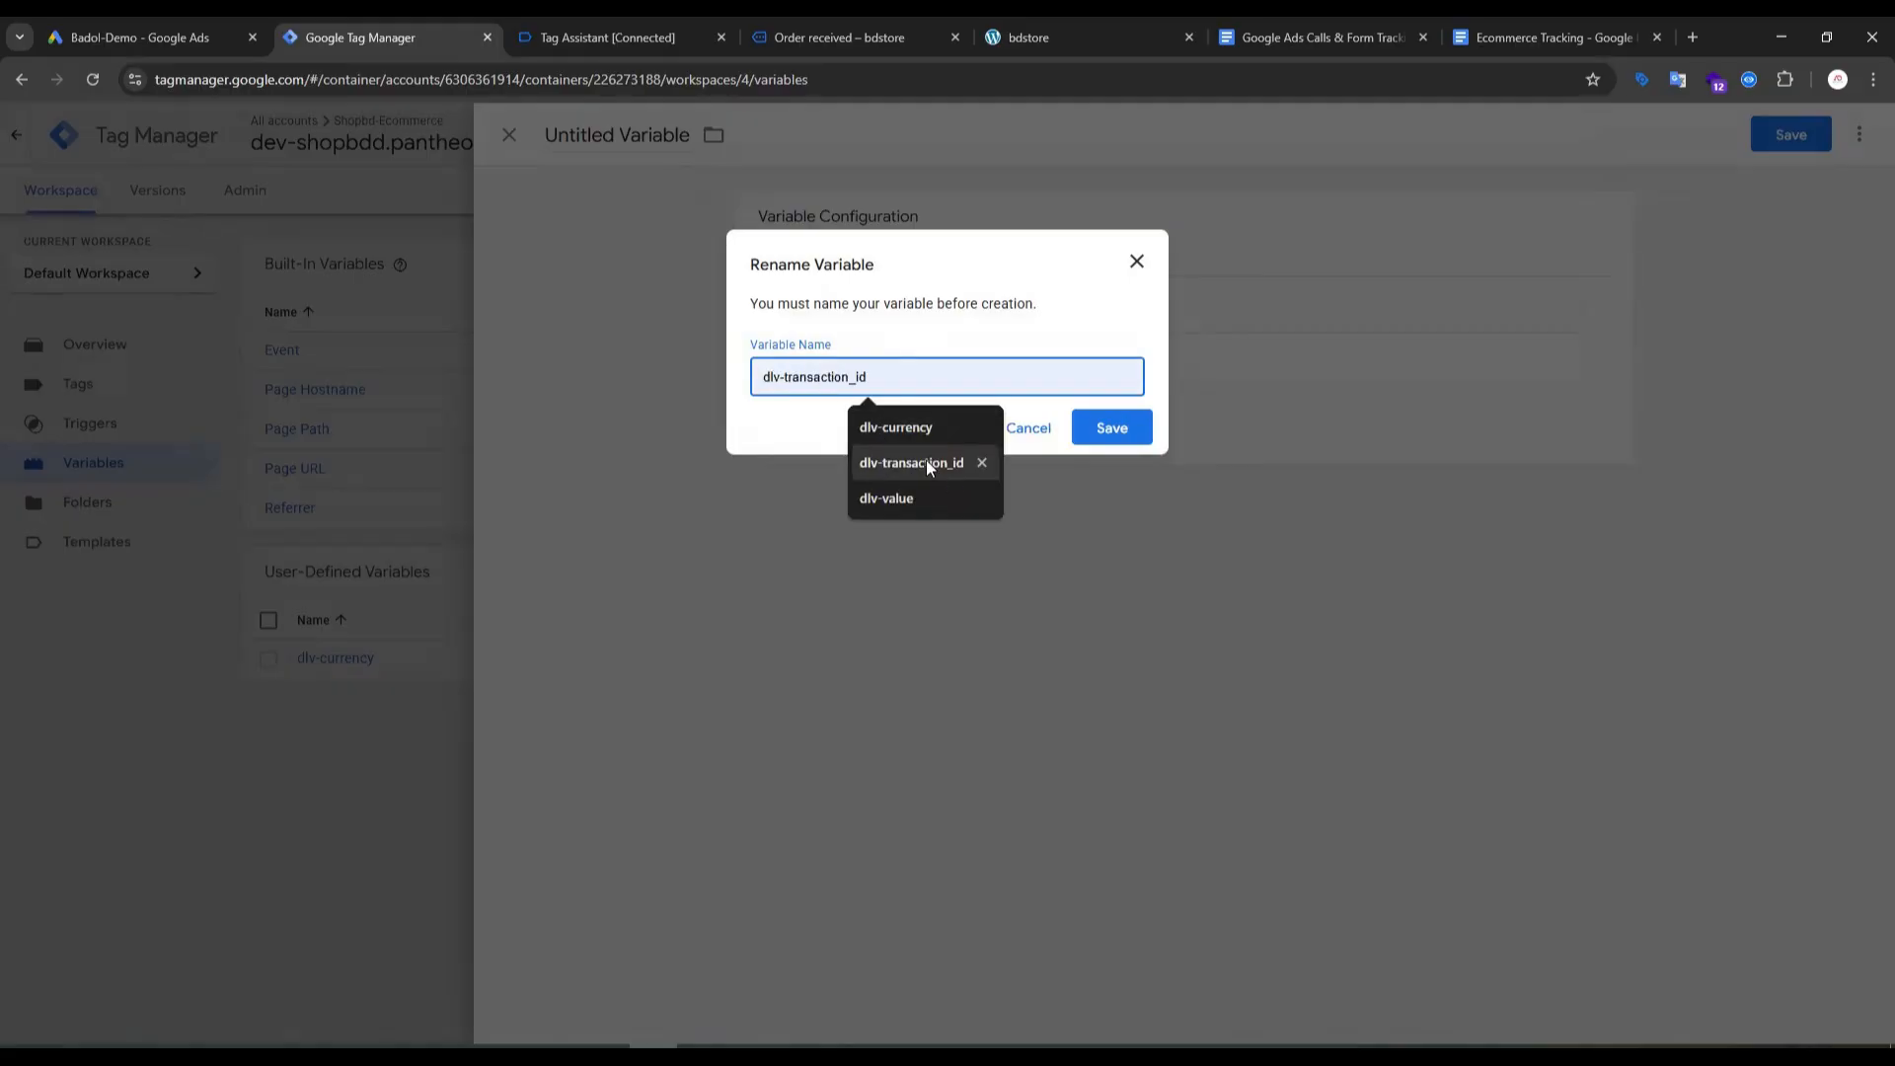
pyautogui.click(928, 462)
pyautogui.click(1112, 429)
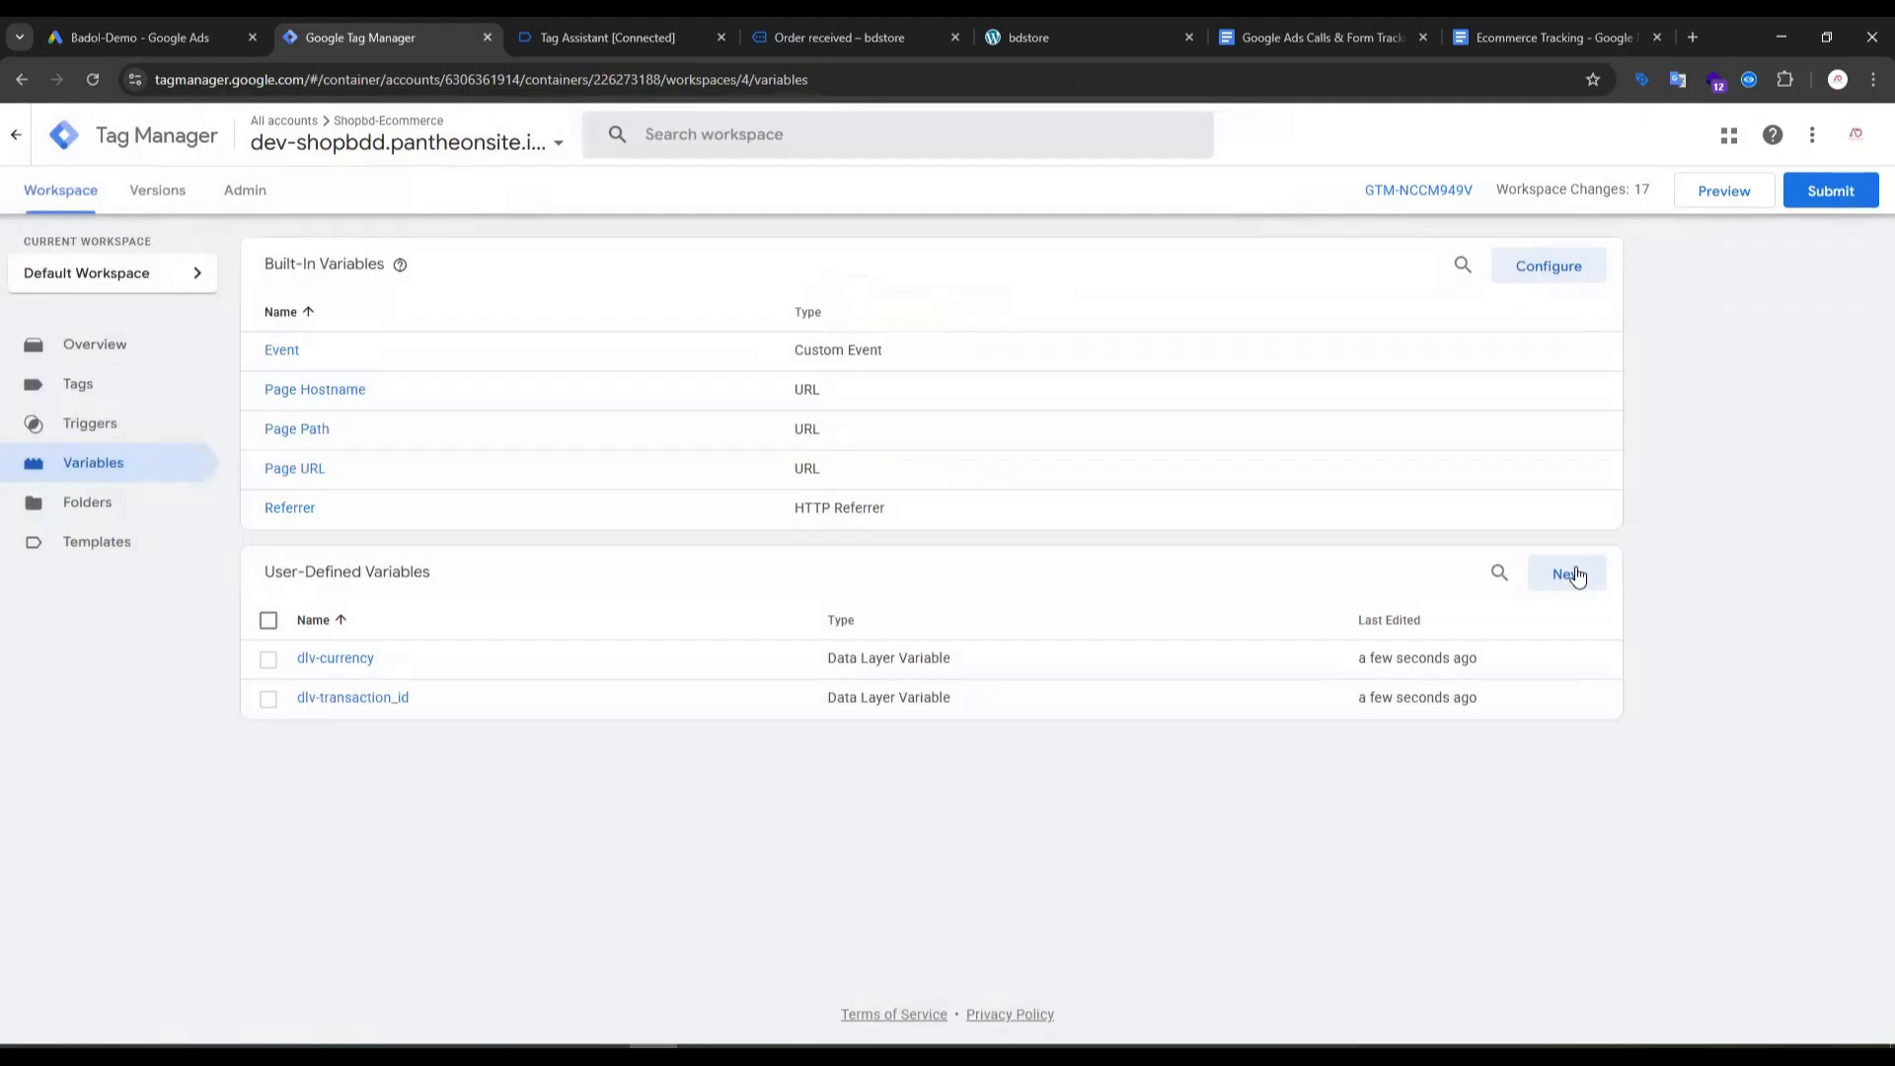
# Step: Start a third user-defined variable of the Data Layer Variable type
pyautogui.click(1567, 572)
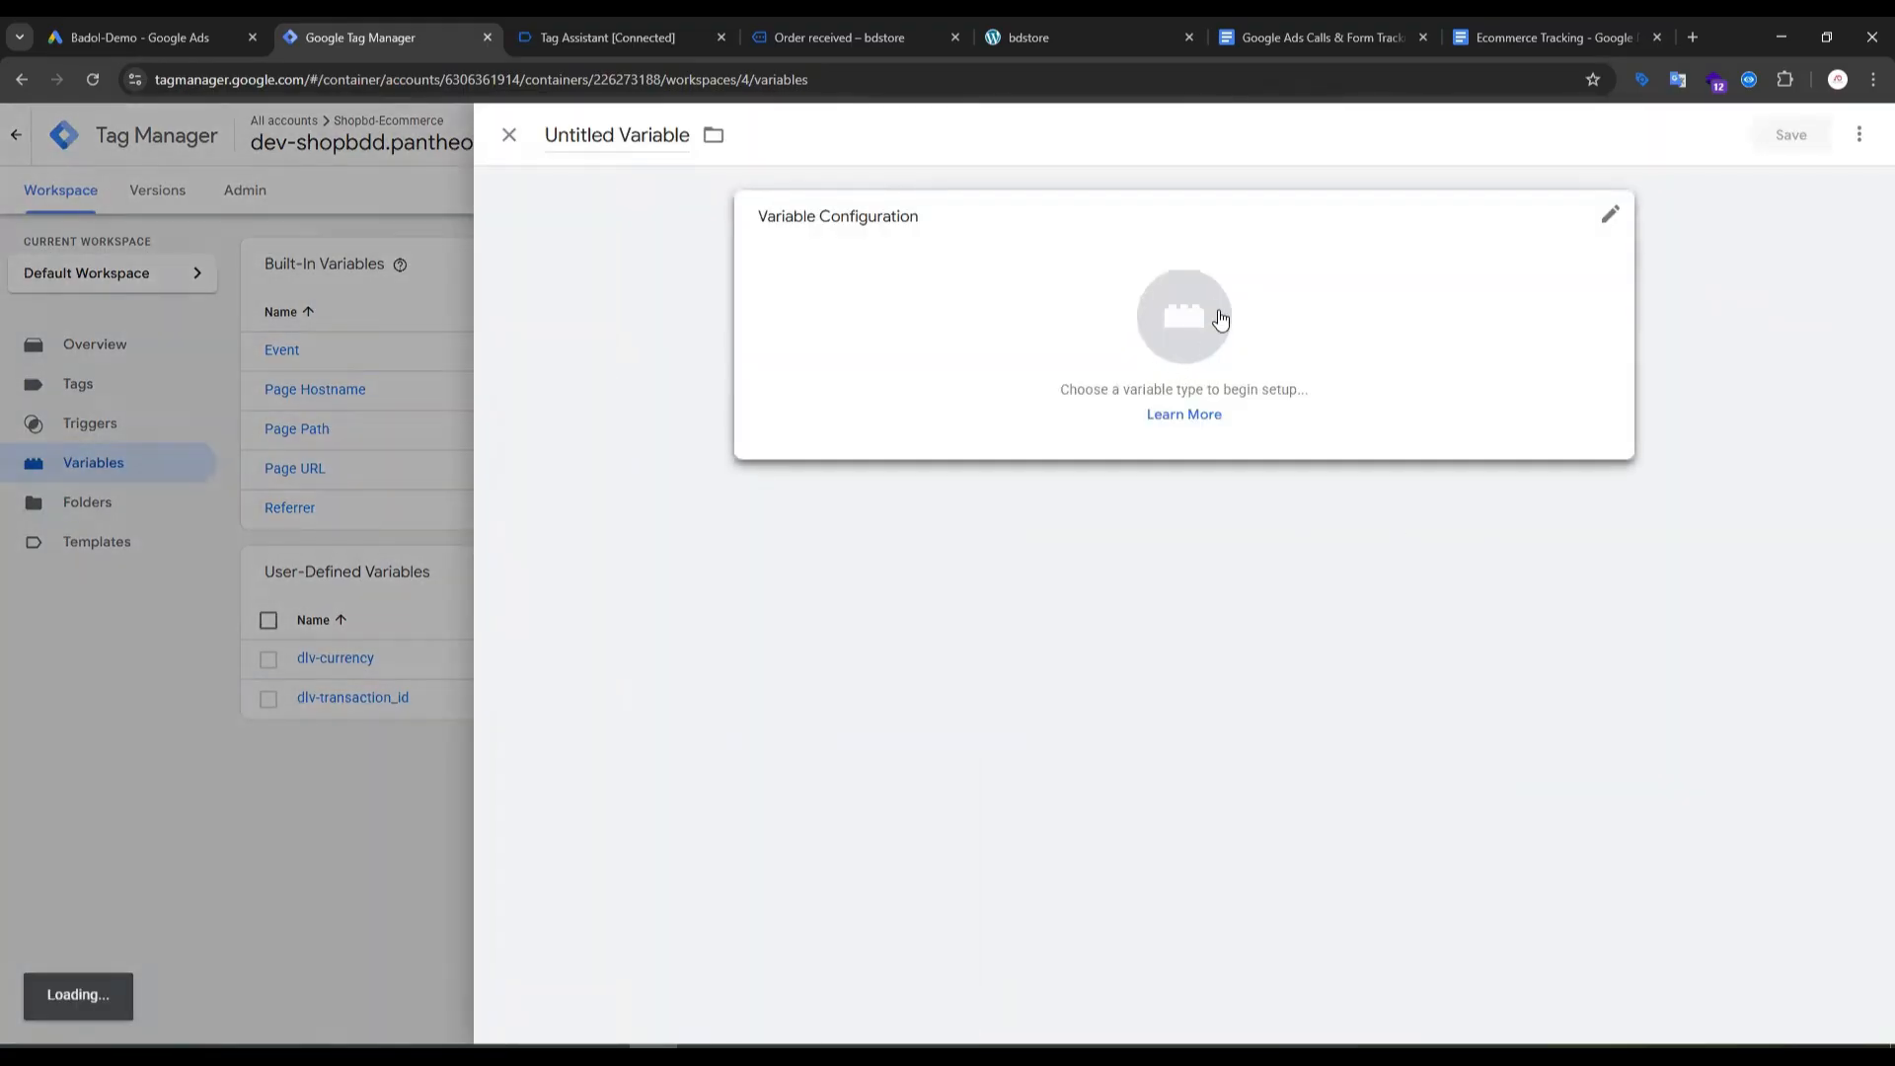
pyautogui.click(1216, 313)
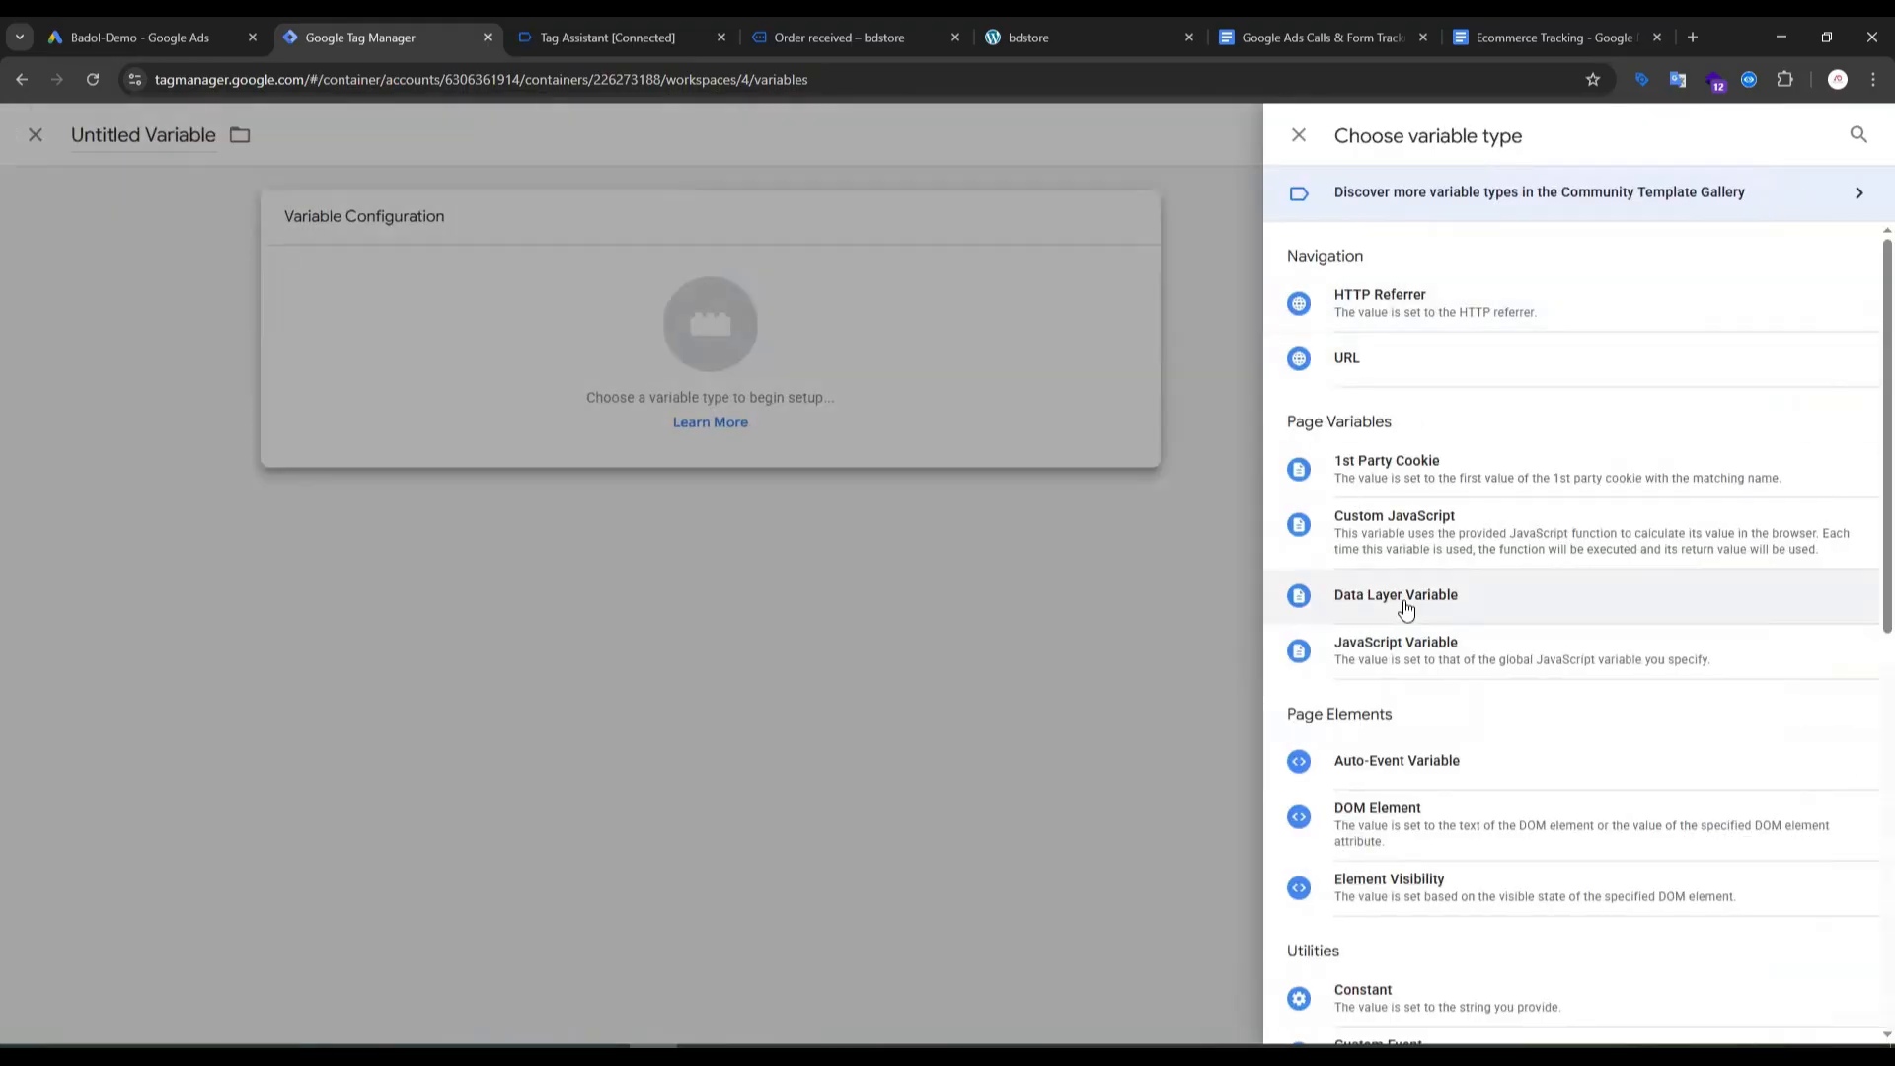
pyautogui.click(1395, 602)
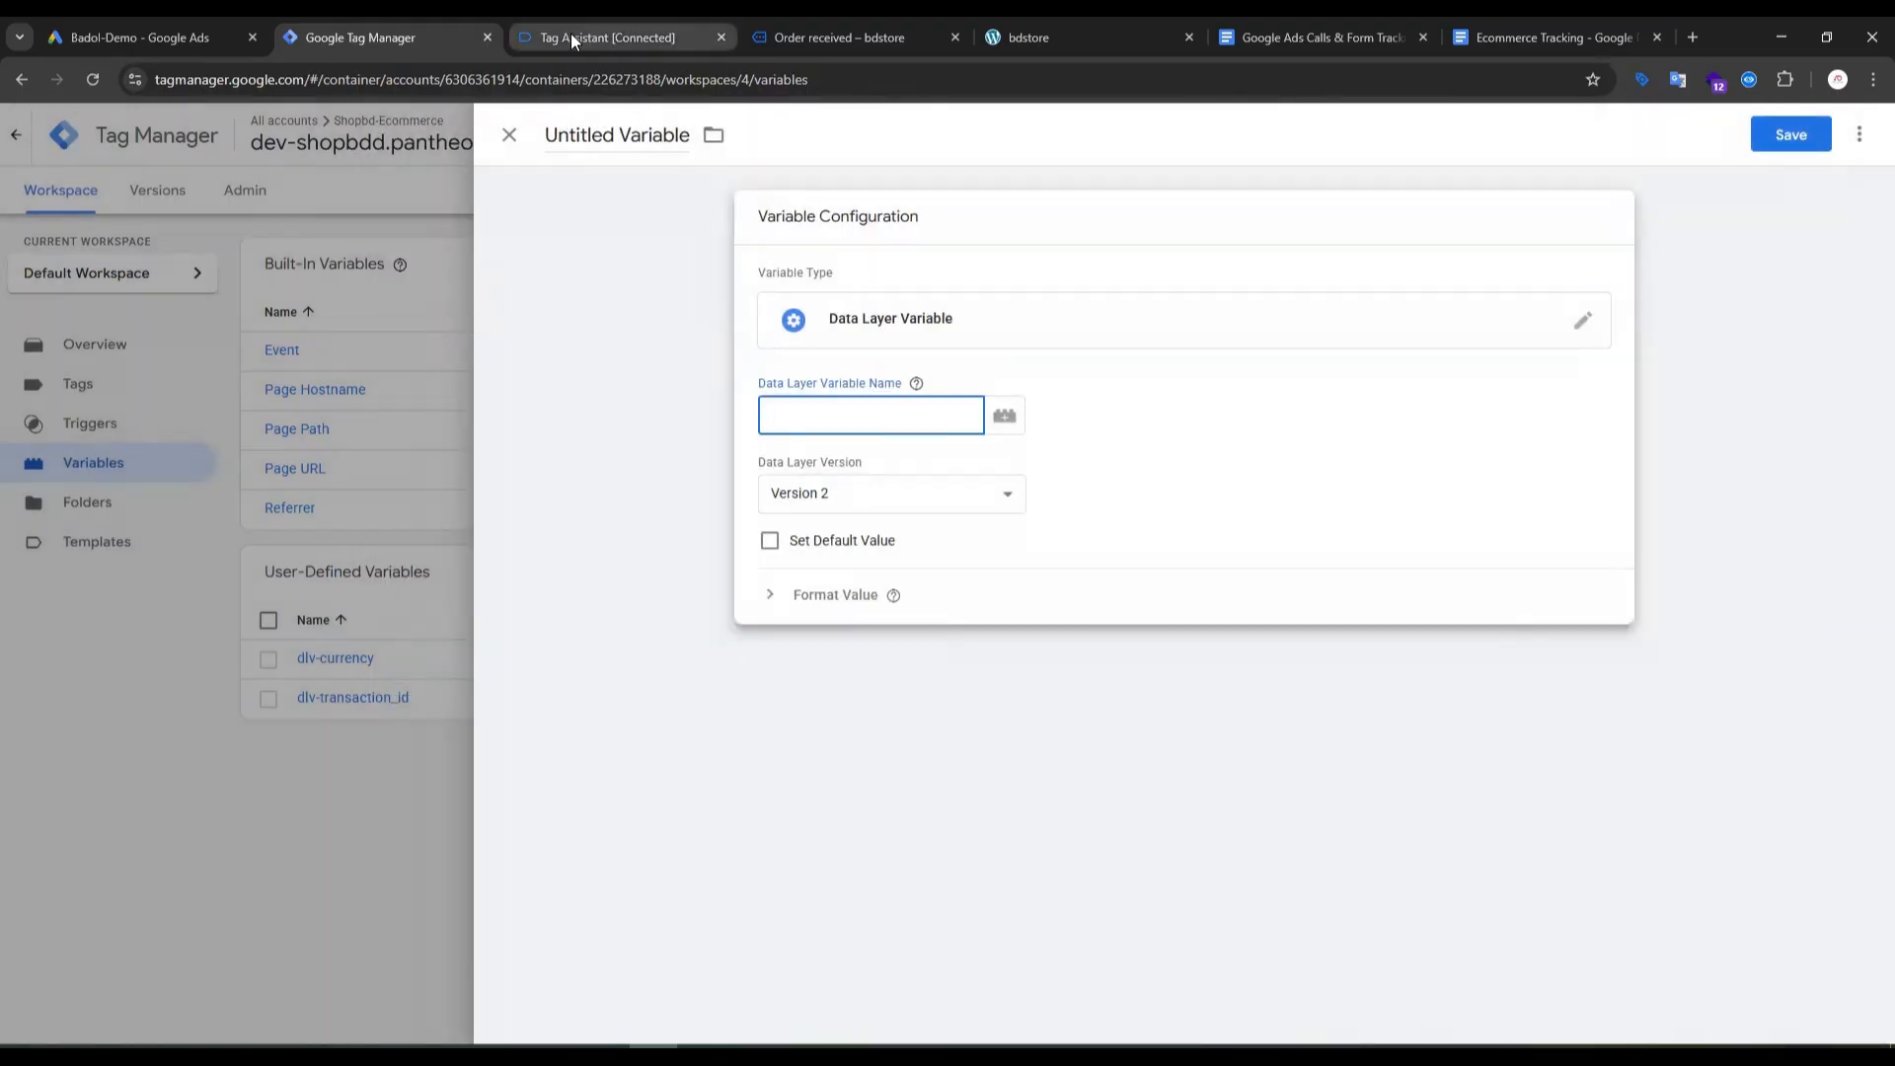
# Step: Try to copy the ecommerce key from Tag Assistant's purchase event into the third variable's data layer variable name in Tag Manager
pyautogui.click(571, 36)
pyautogui.click(339, 431)
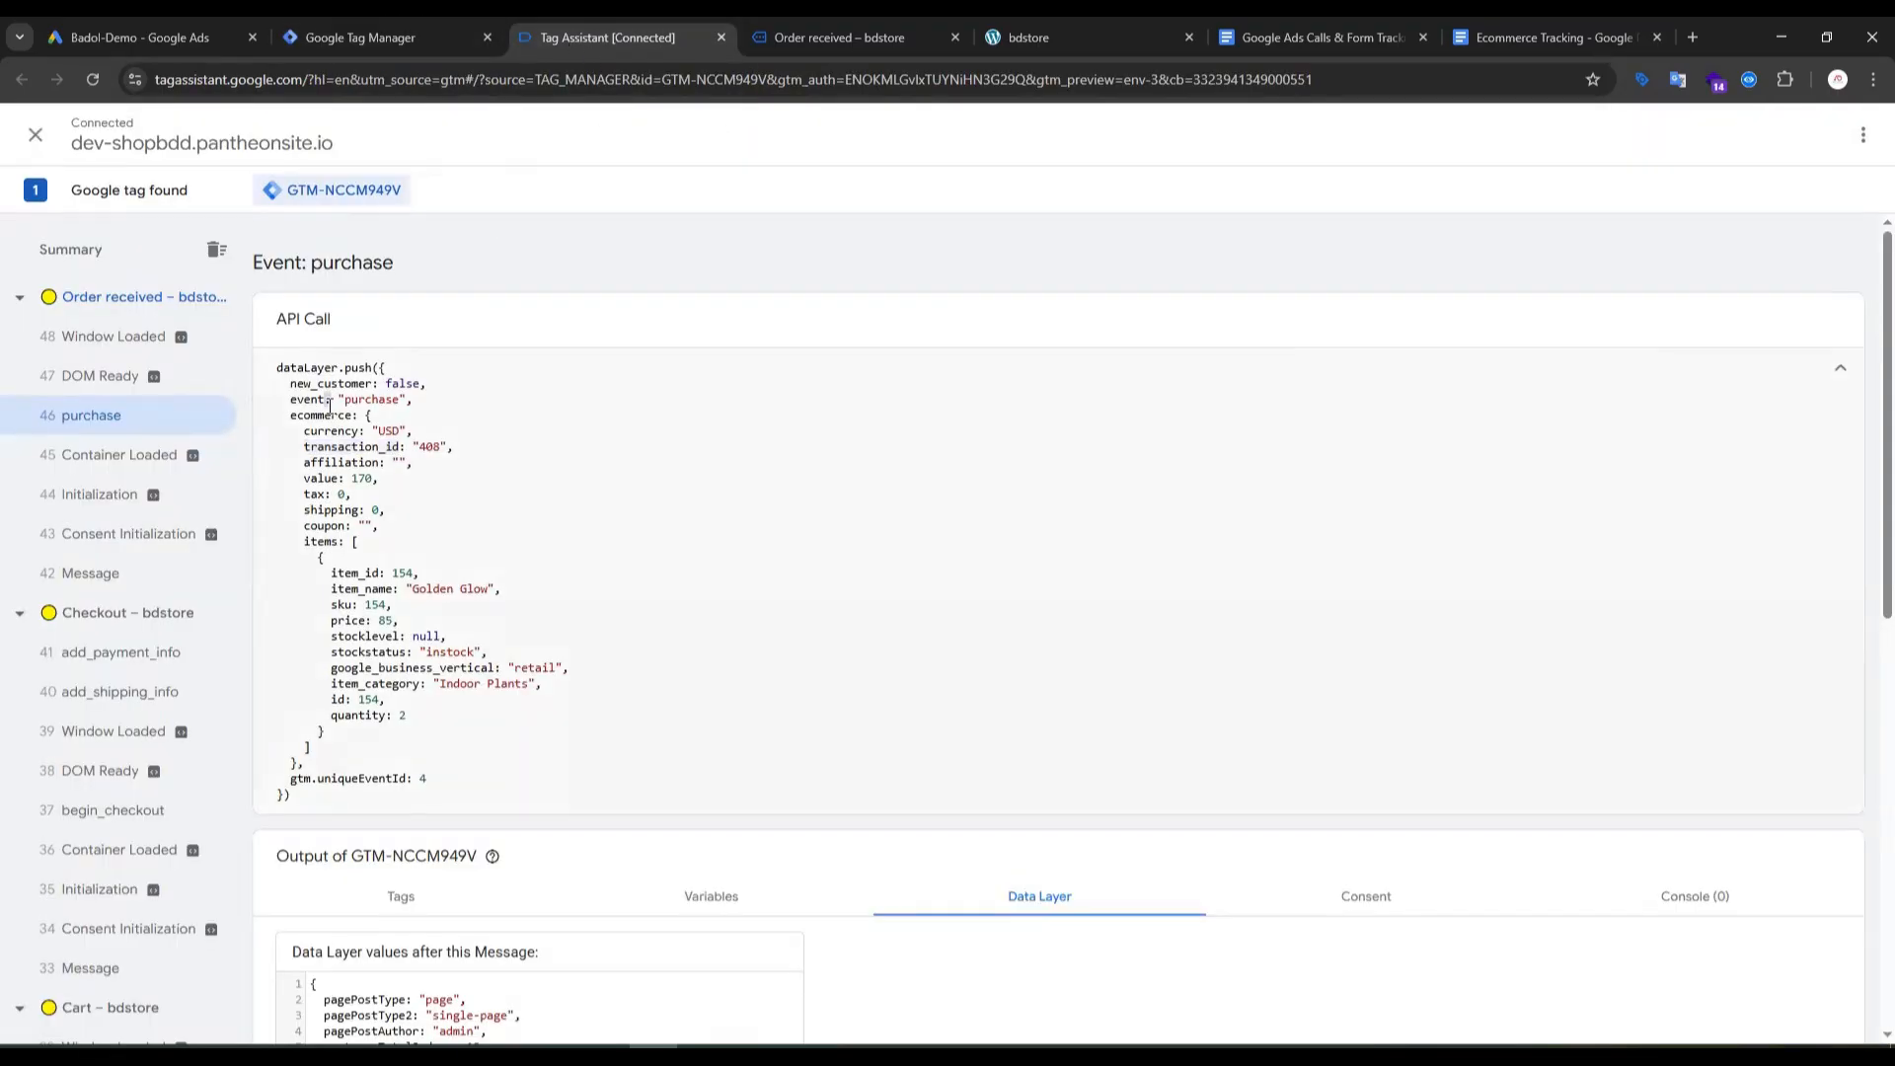
pyautogui.doubleClick(310, 414)
pyautogui.press('super+c')
pyautogui.click(385, 37)
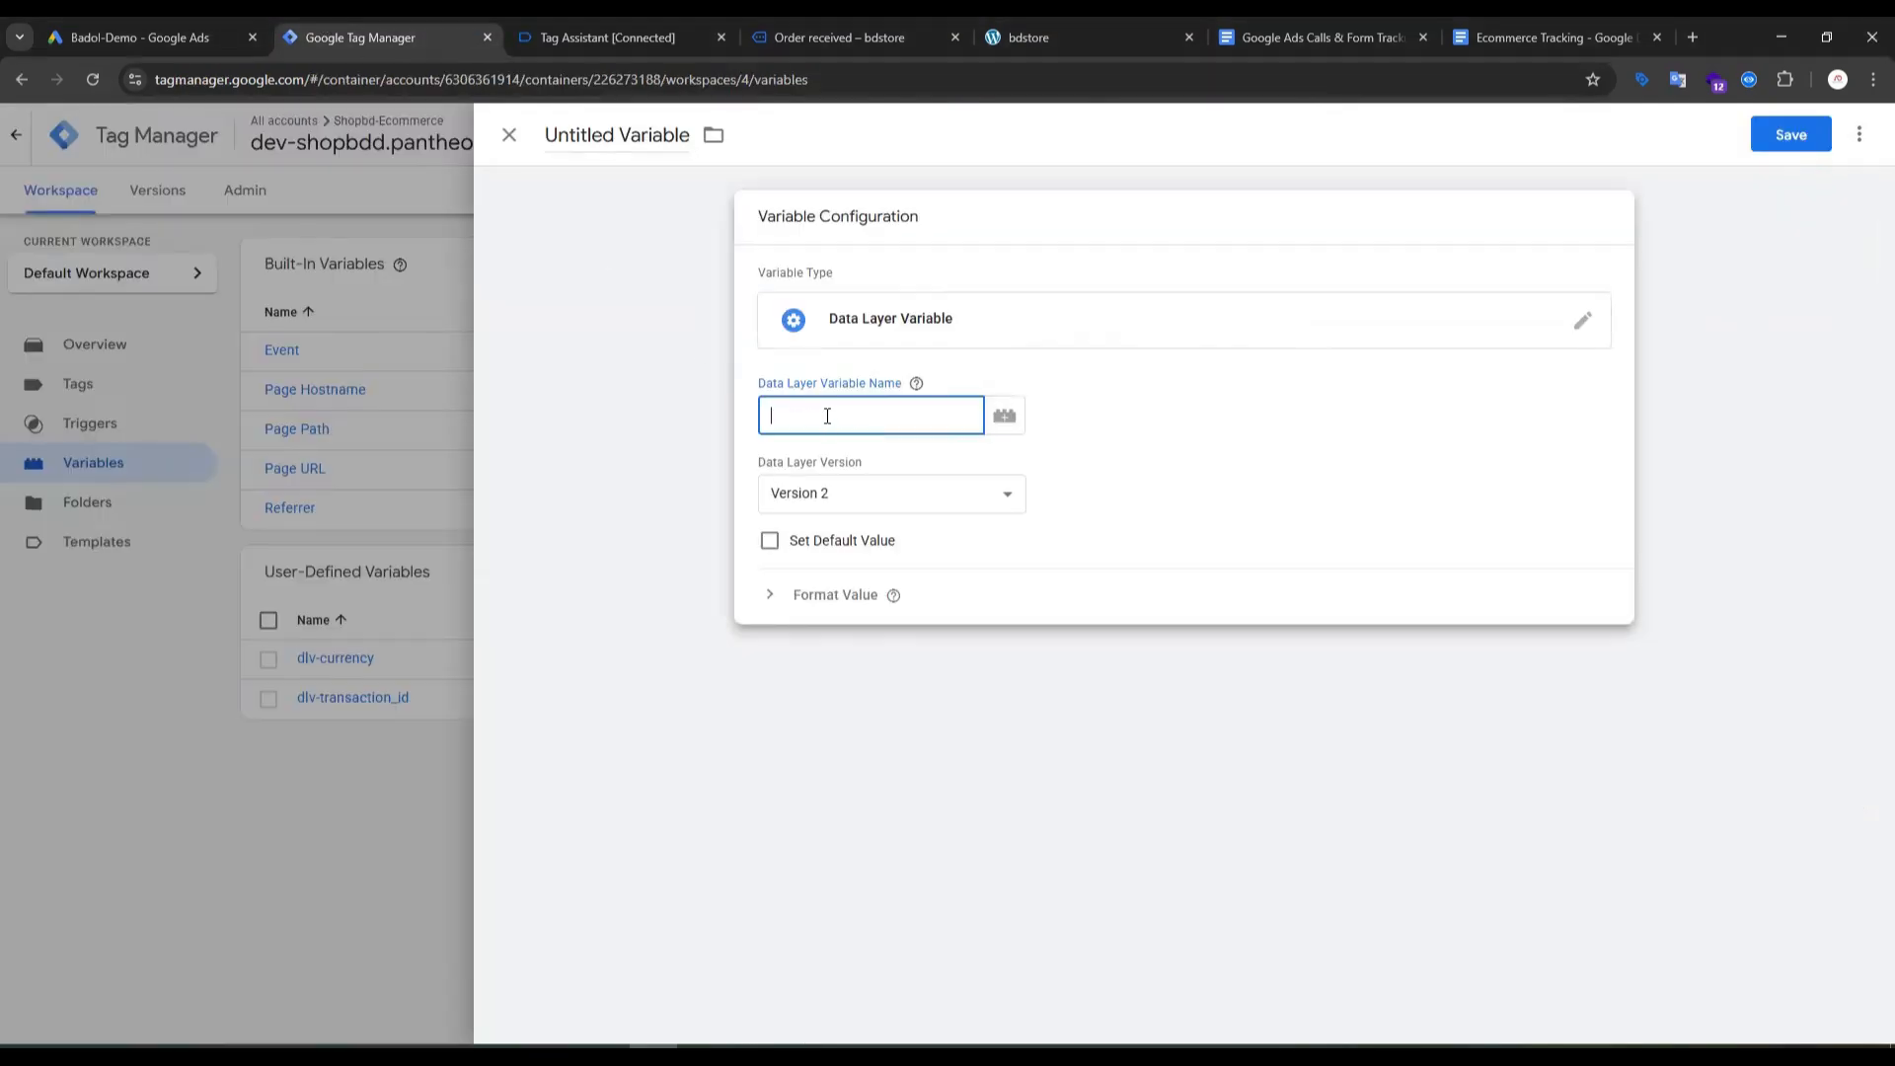
pyautogui.hotkey('ctrl', 'v')
pyautogui.moveTo(857, 416); pyautogui.dragTo(564, 361)
# Step: Copy the ecommerce key from Tag Assistant's purchase event again and set the third variable's data layer variable name to ecommerce
pyautogui.click(553, 39)
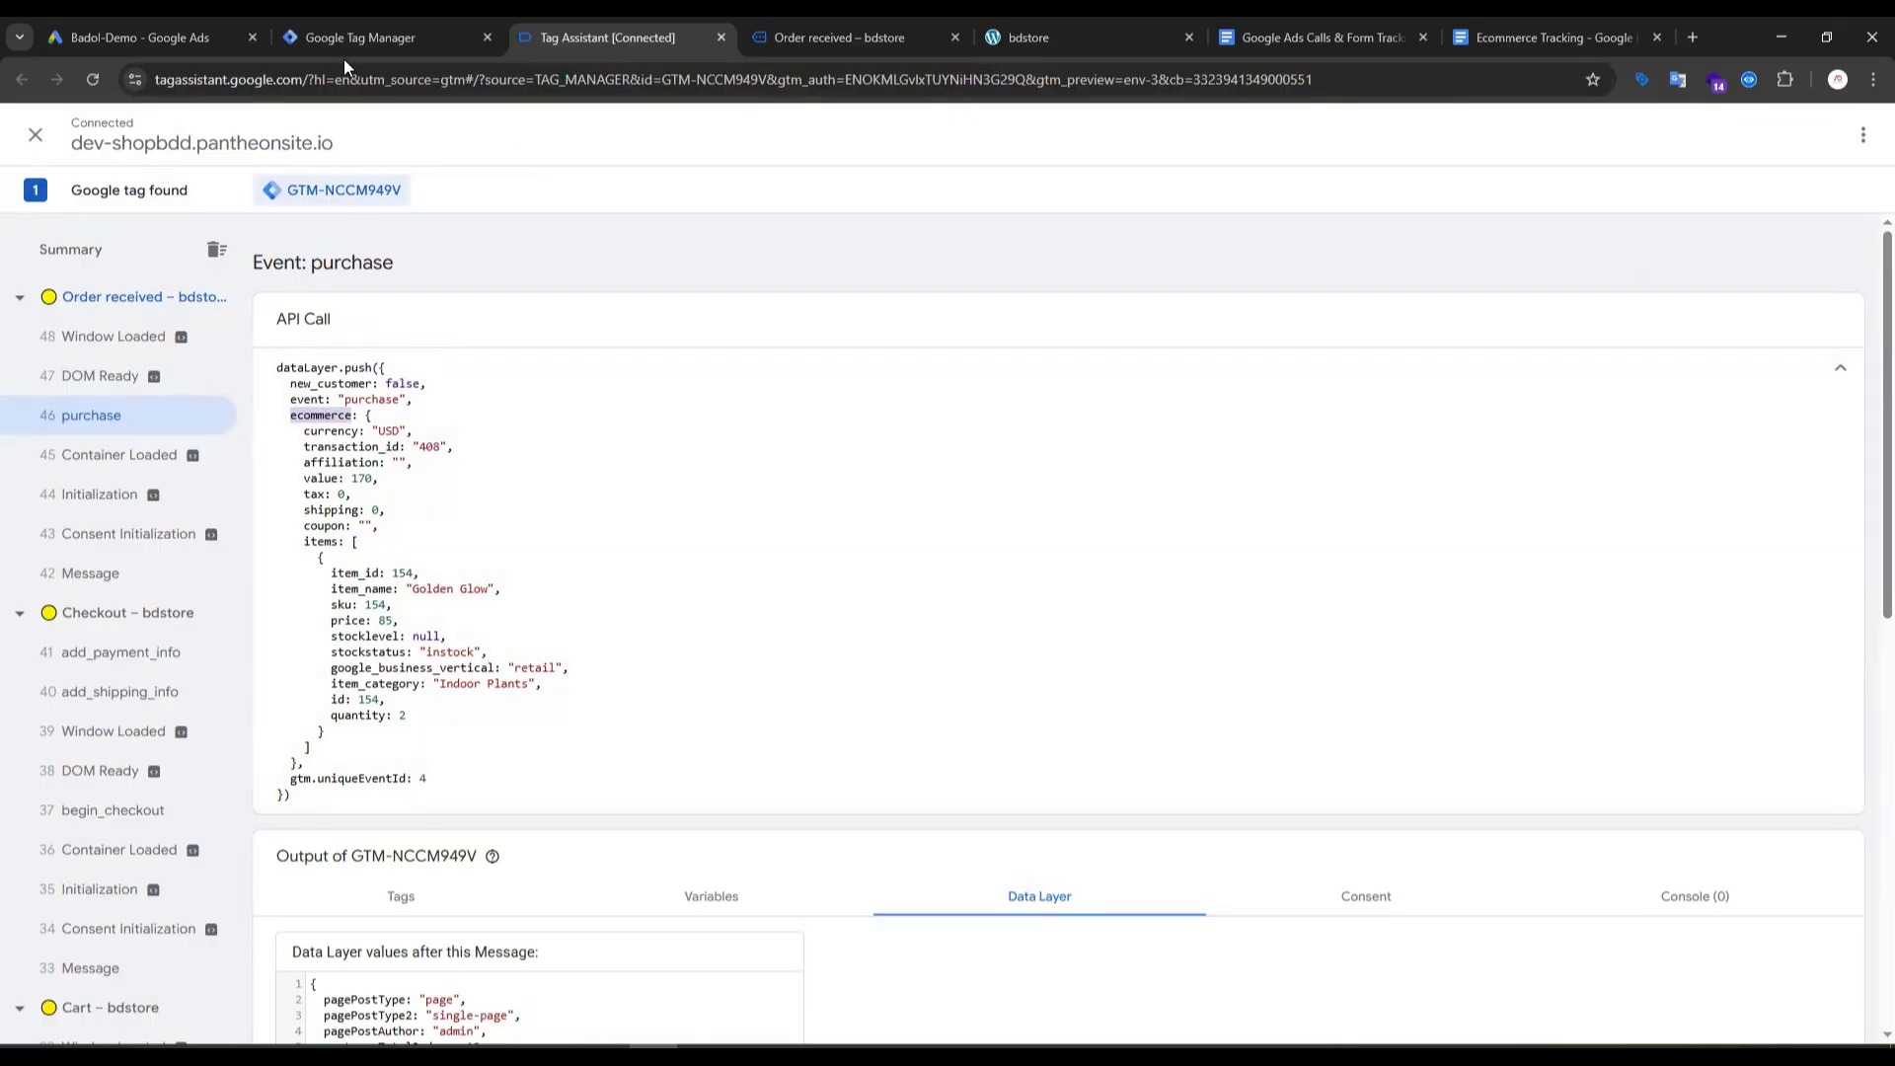
pyautogui.click(360, 37)
pyautogui.moveTo(870, 404); pyautogui.dragTo(636, 406)
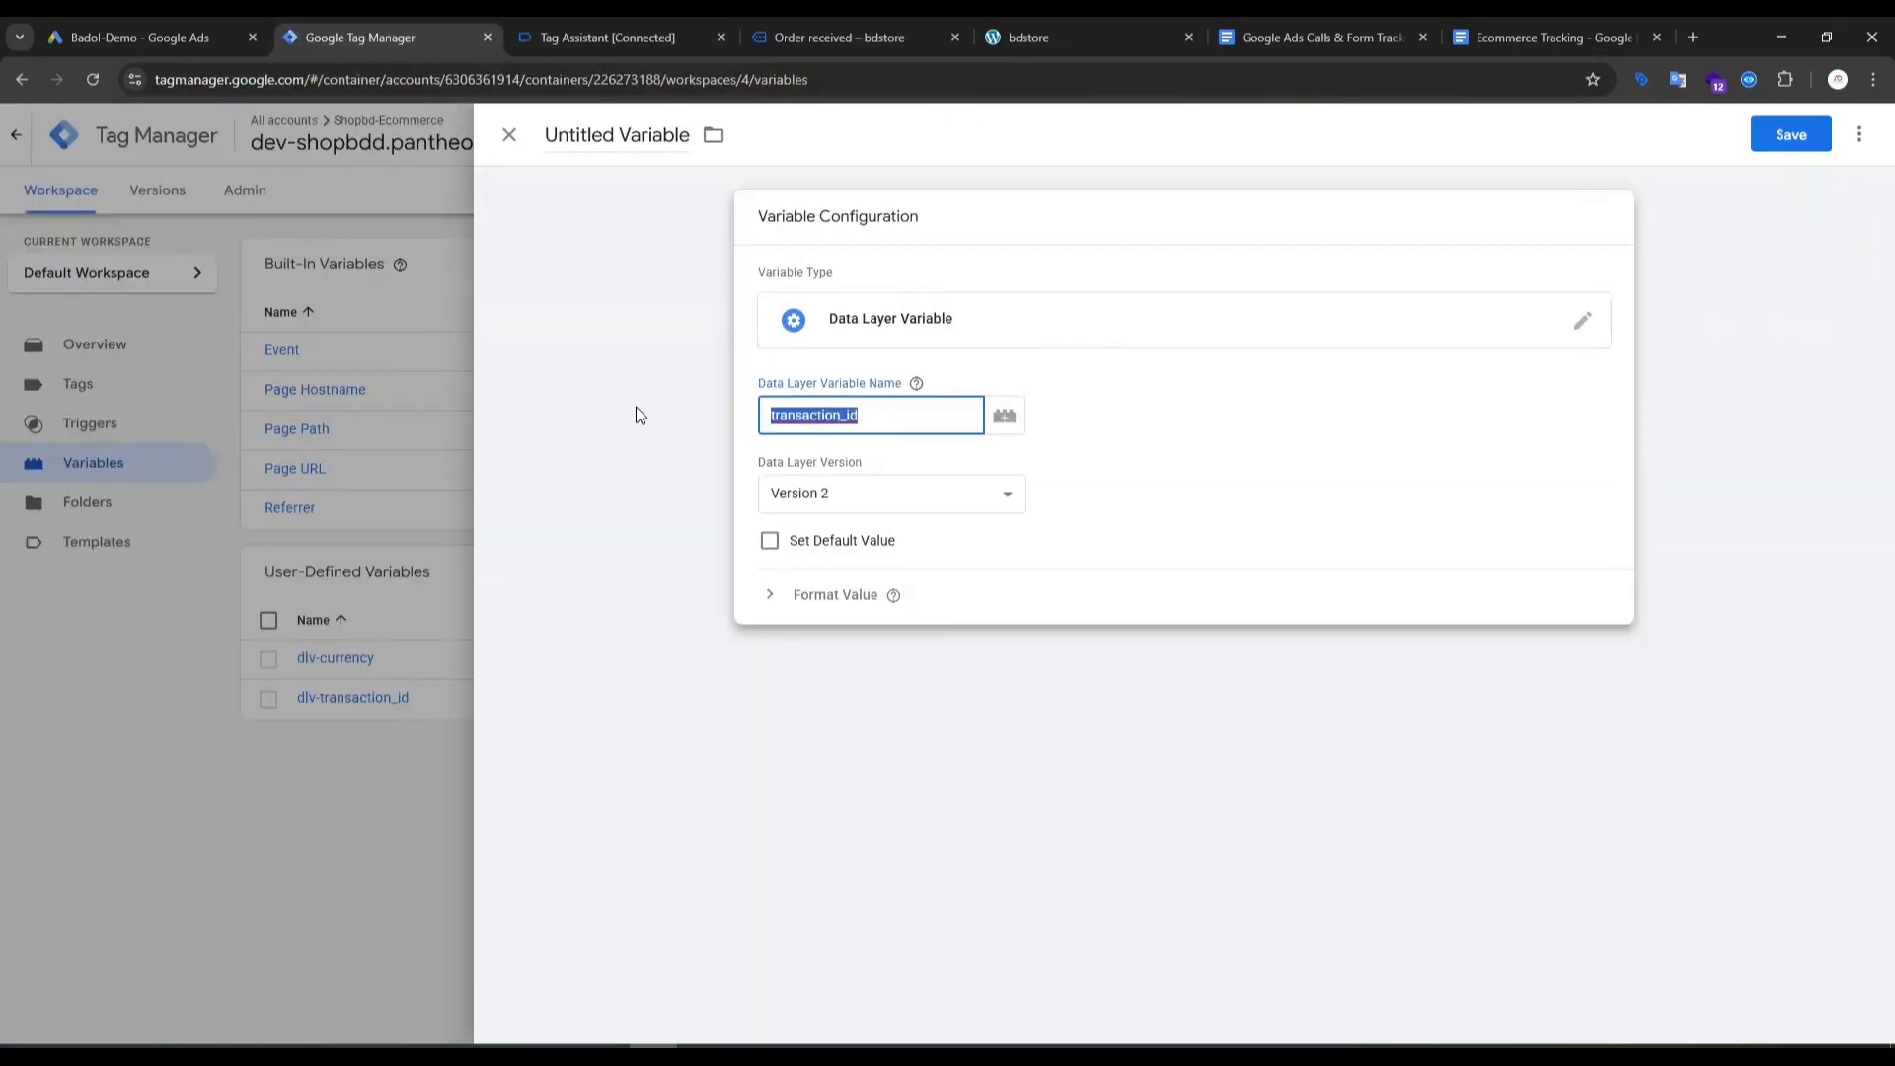
pyautogui.click(886, 405)
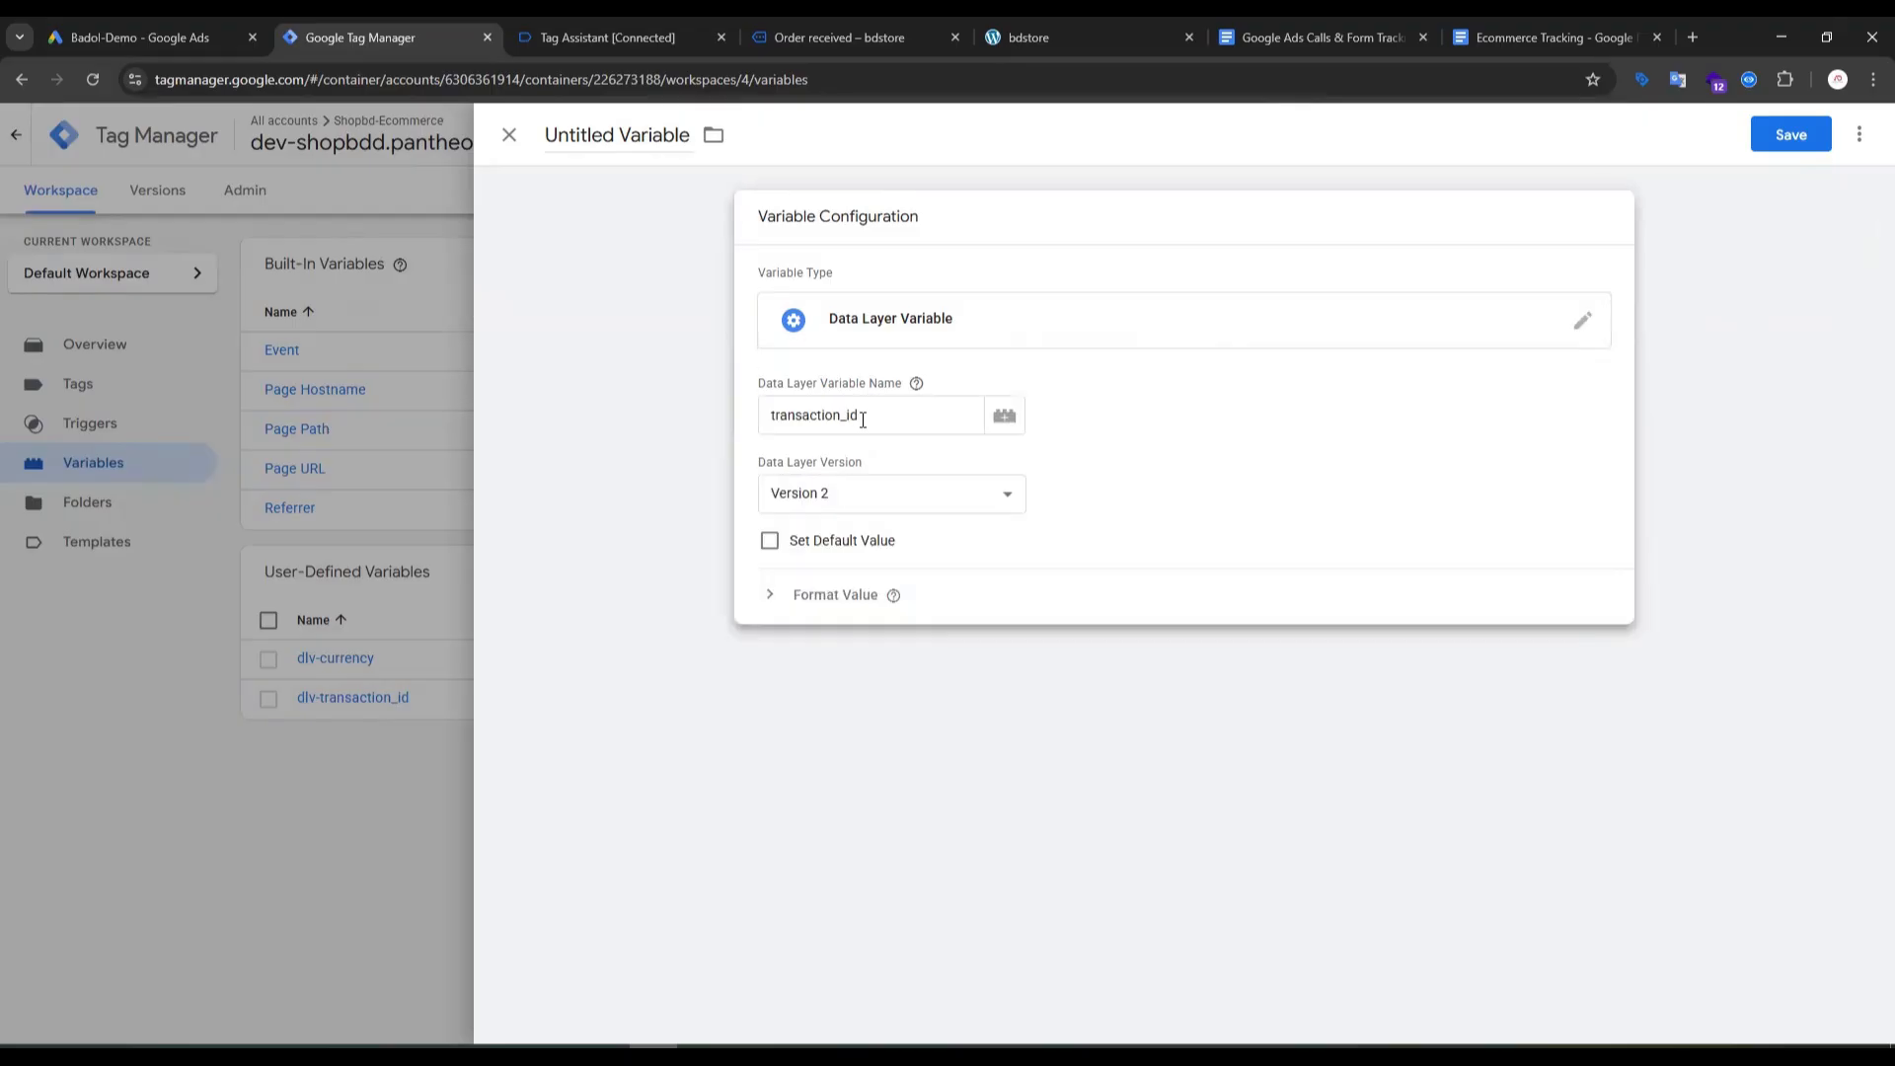
pyautogui.moveTo(886, 407); pyautogui.dragTo(695, 406)
pyautogui.hotkey('ctrl', 'v')
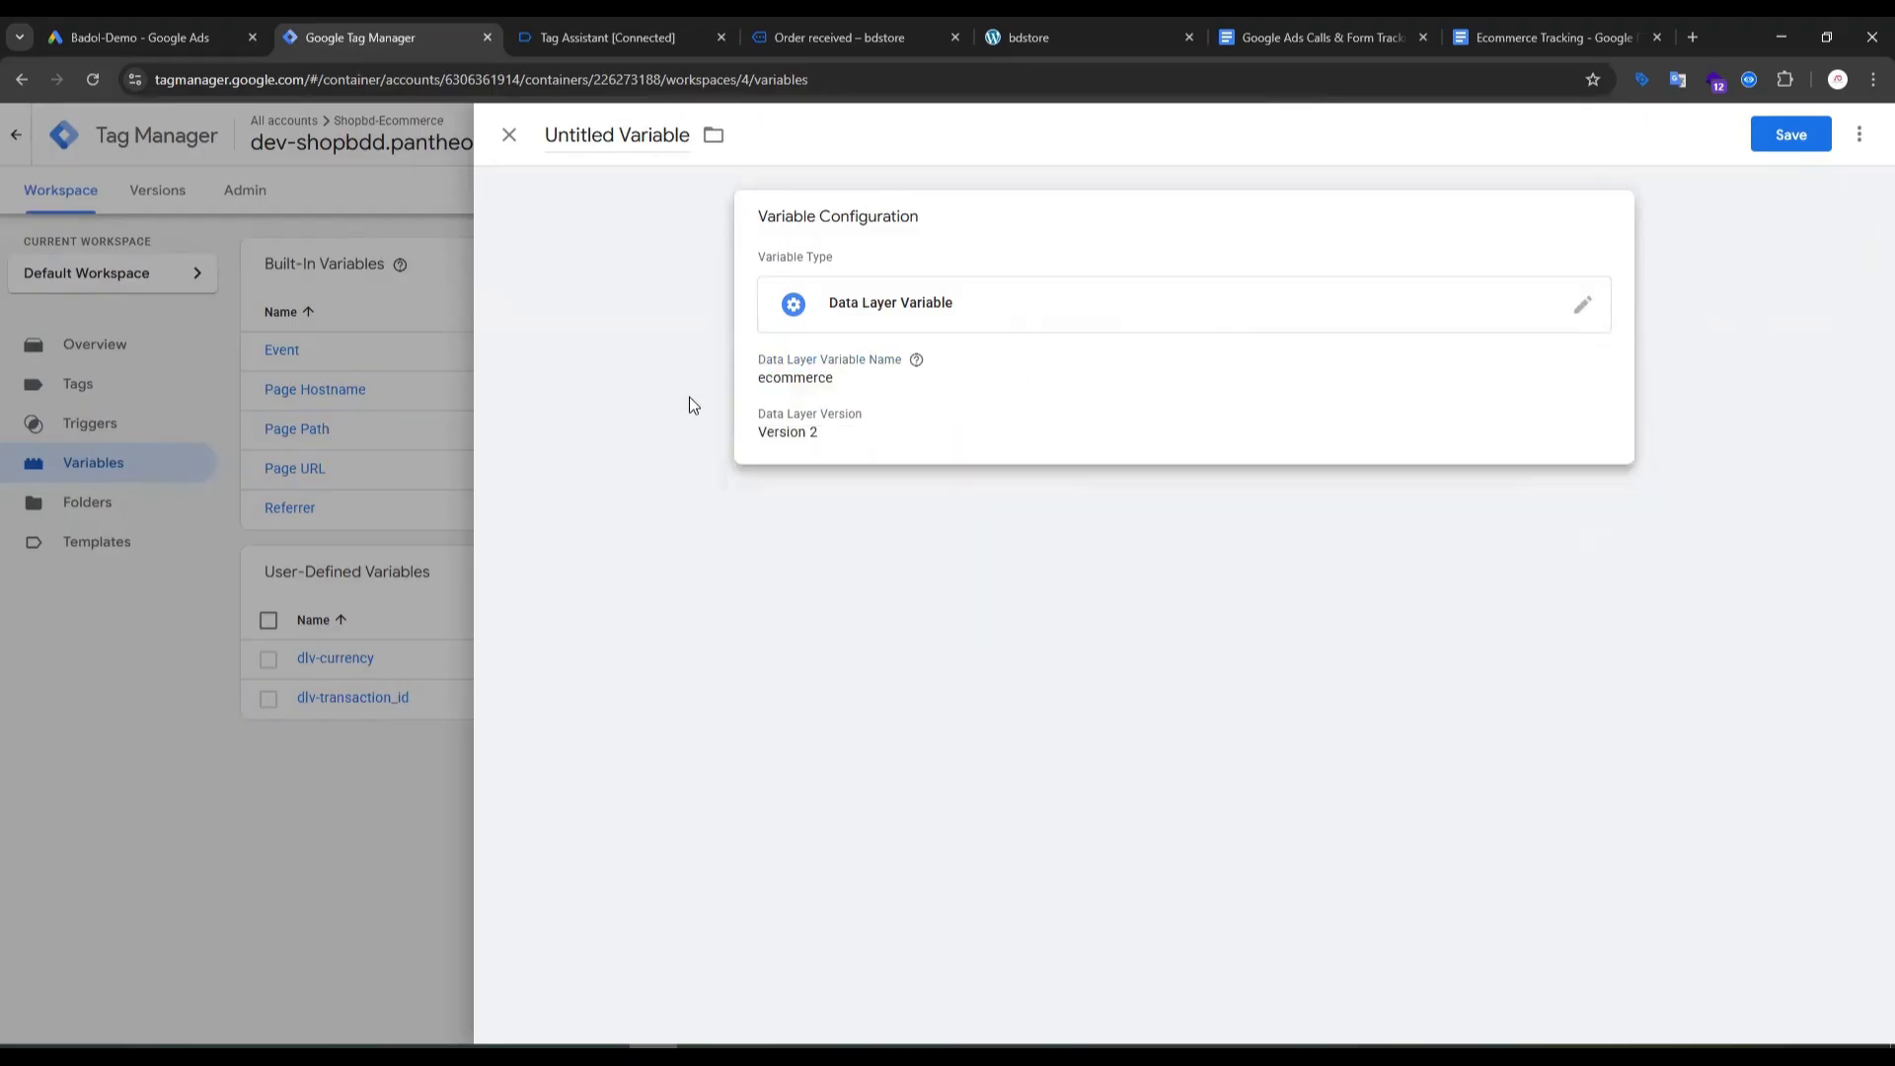
pyautogui.click(839, 398)
pyautogui.click(845, 416)
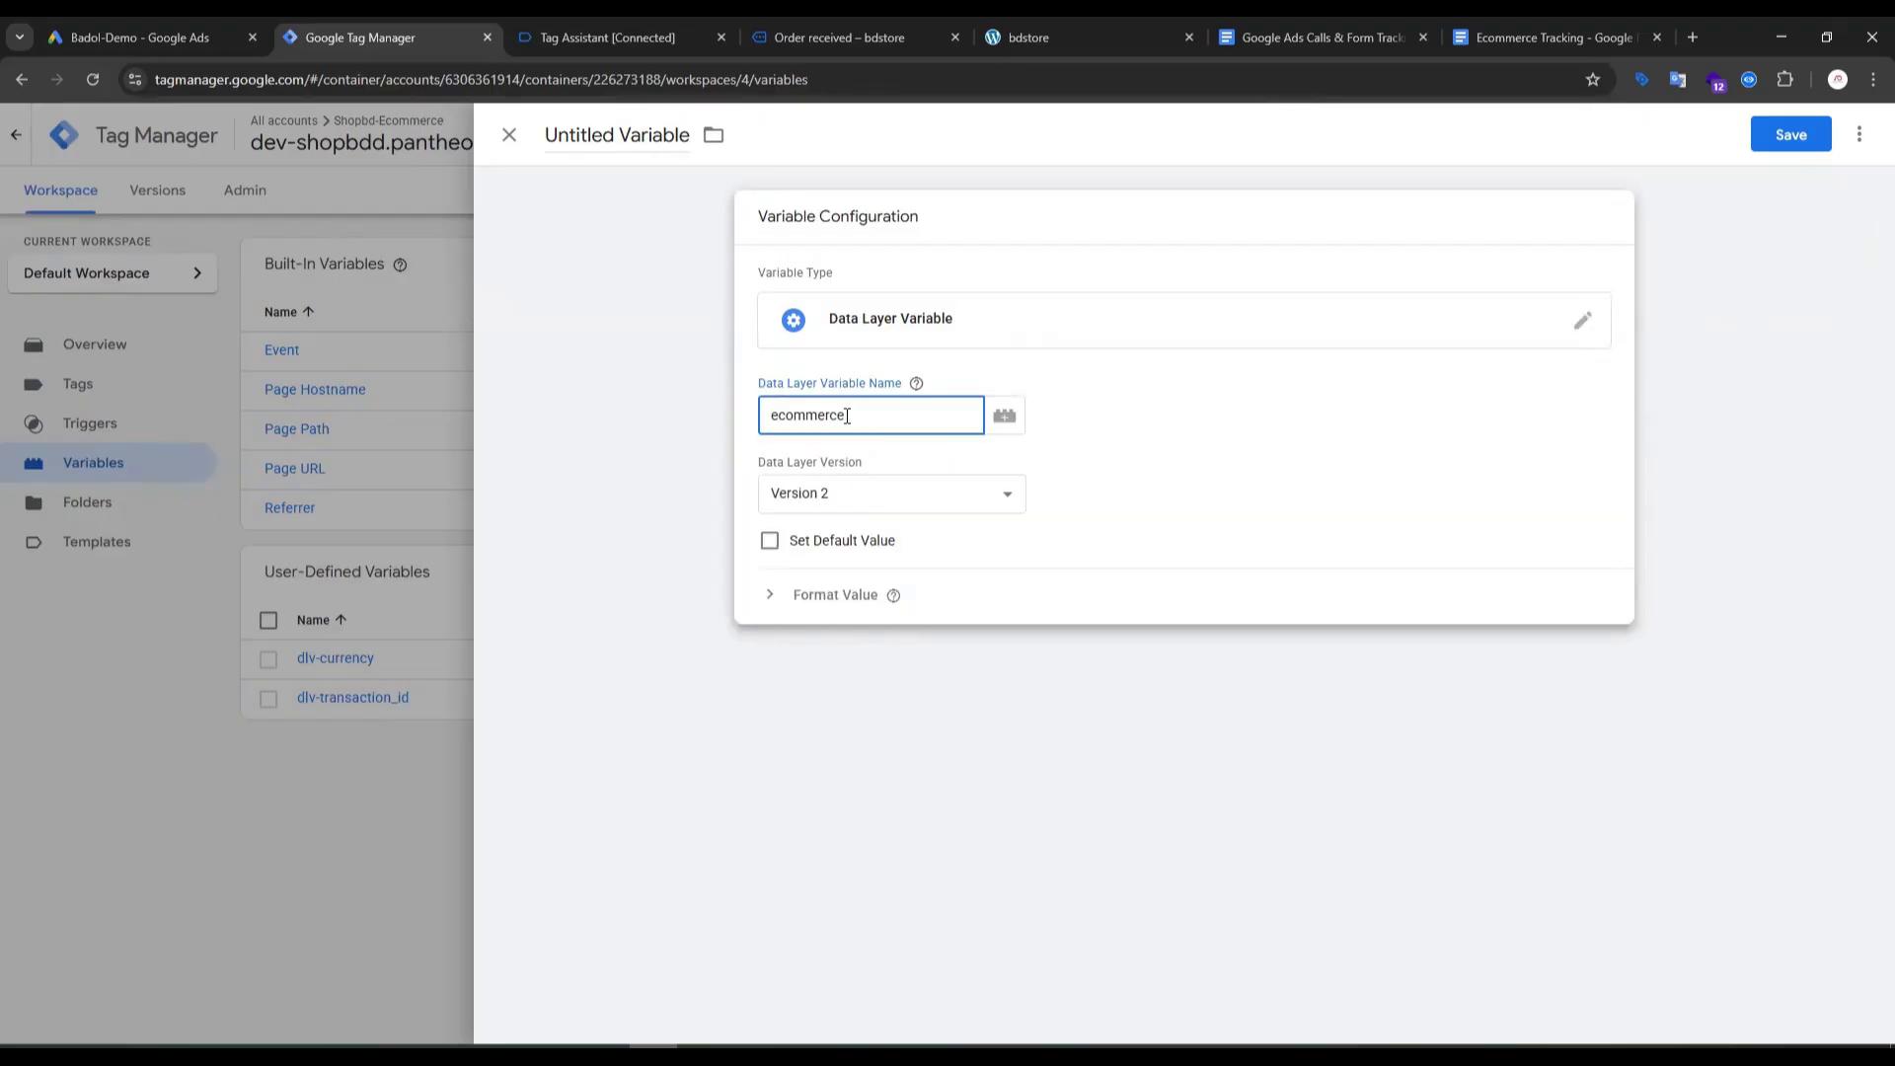
# Step: Complete the name as ecommerce.value using the purchase event's value key, and check it against the conversion tag table in the Google Docs notes
pyautogui.click(607, 38)
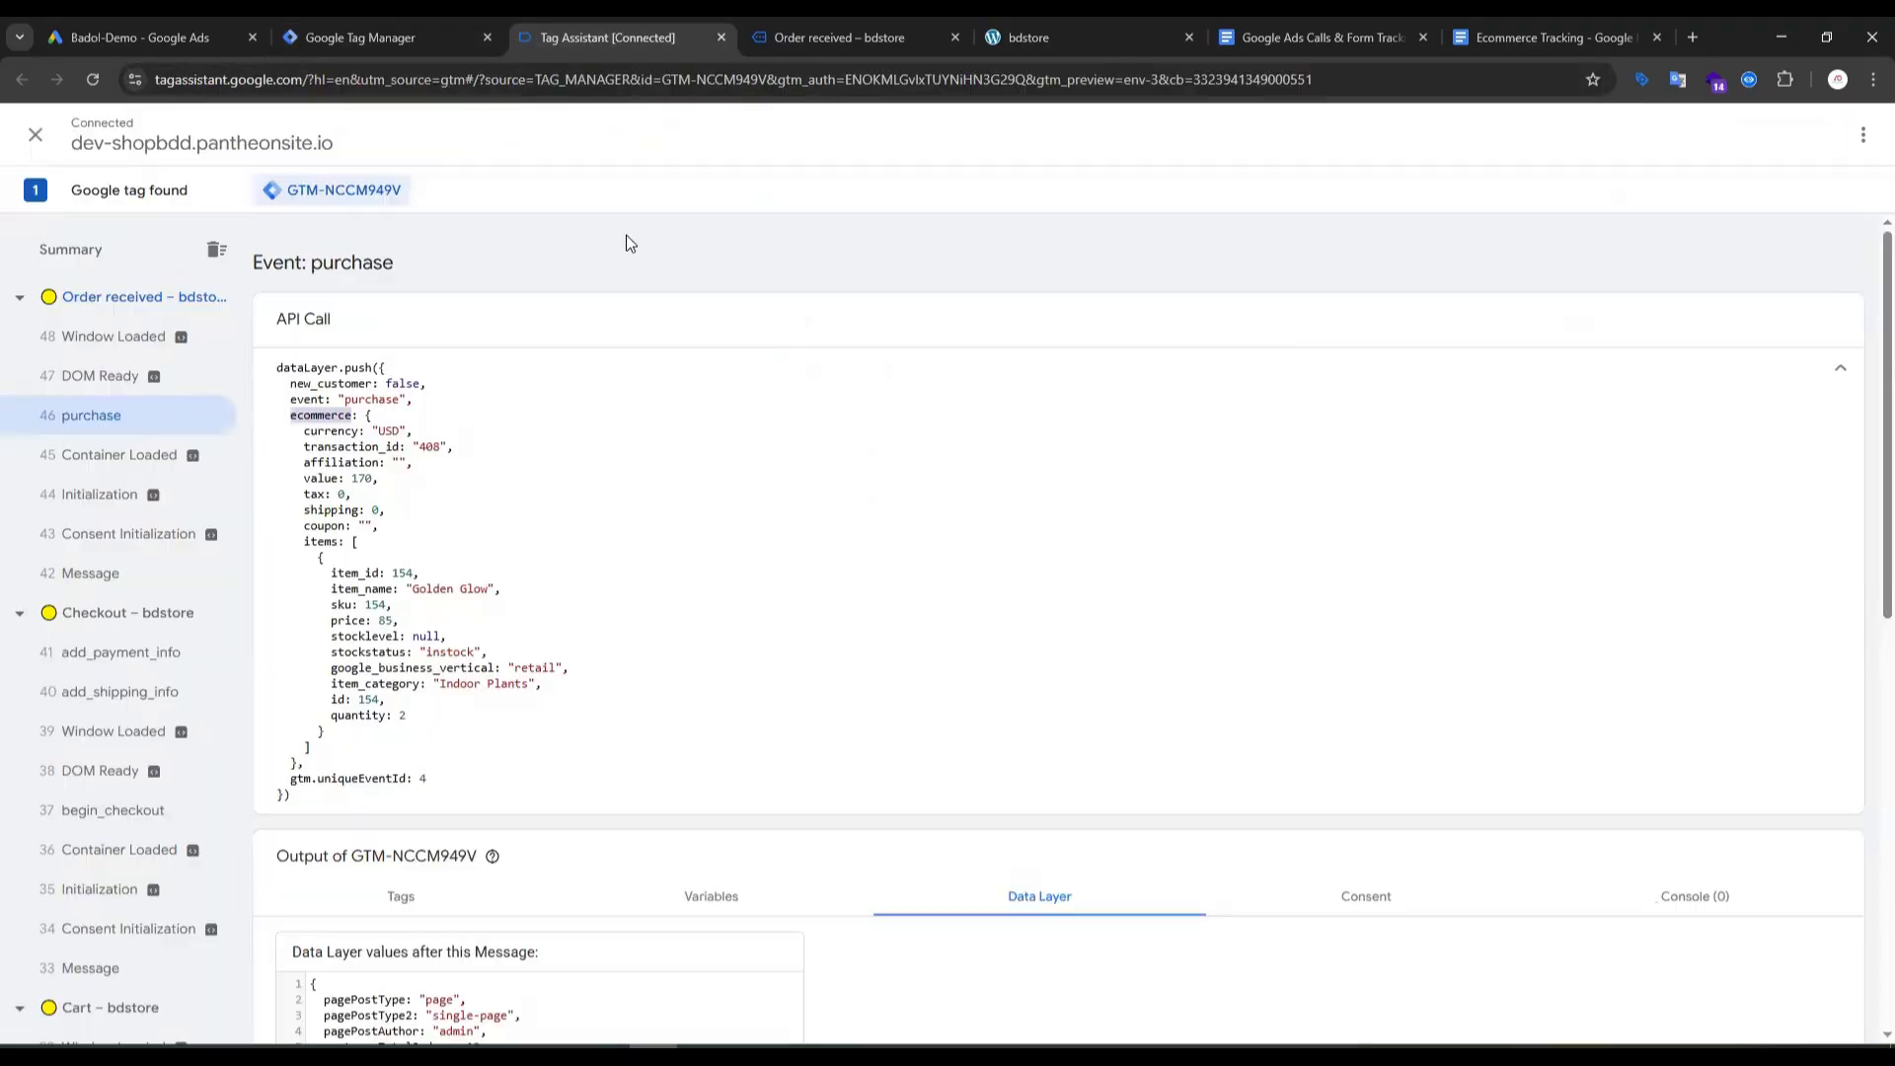
pyautogui.doubleClick(324, 478)
pyautogui.click(332, 36)
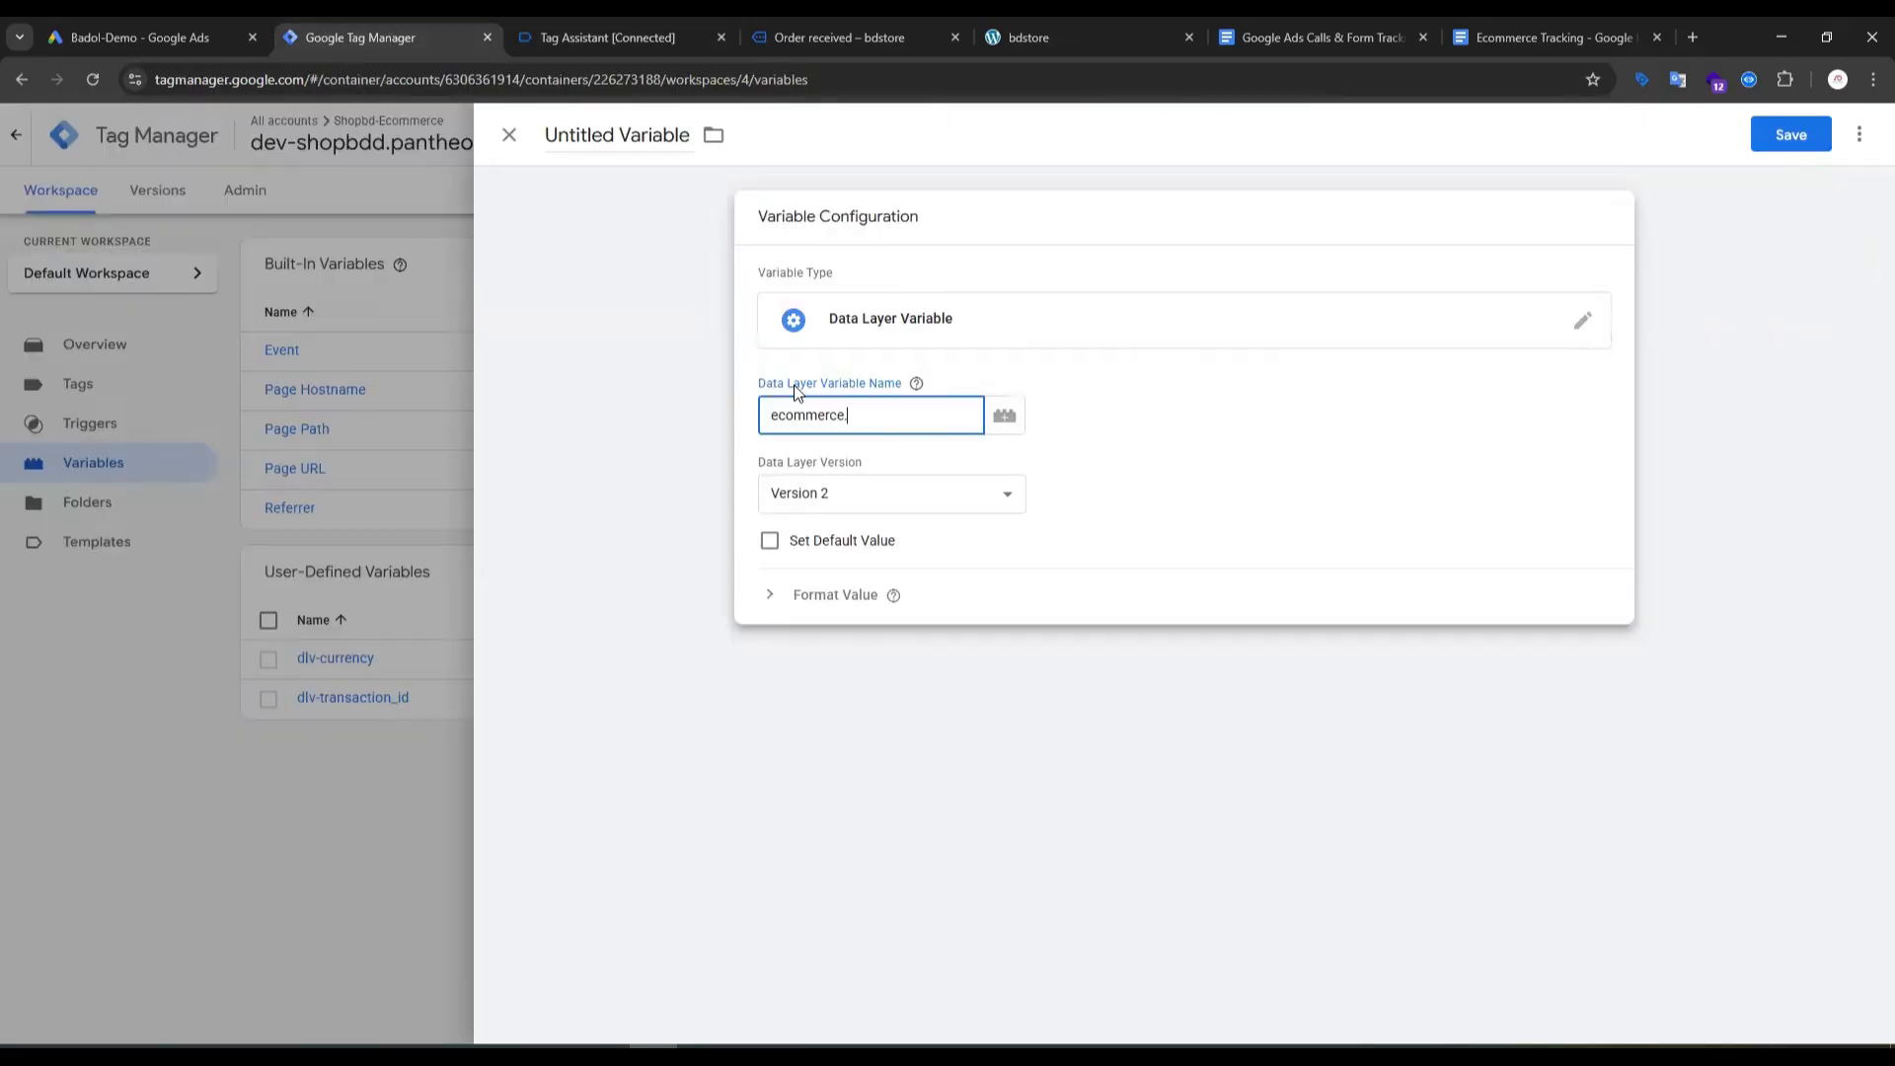
pyautogui.tripleClick(881, 419)
pyautogui.click(1313, 37)
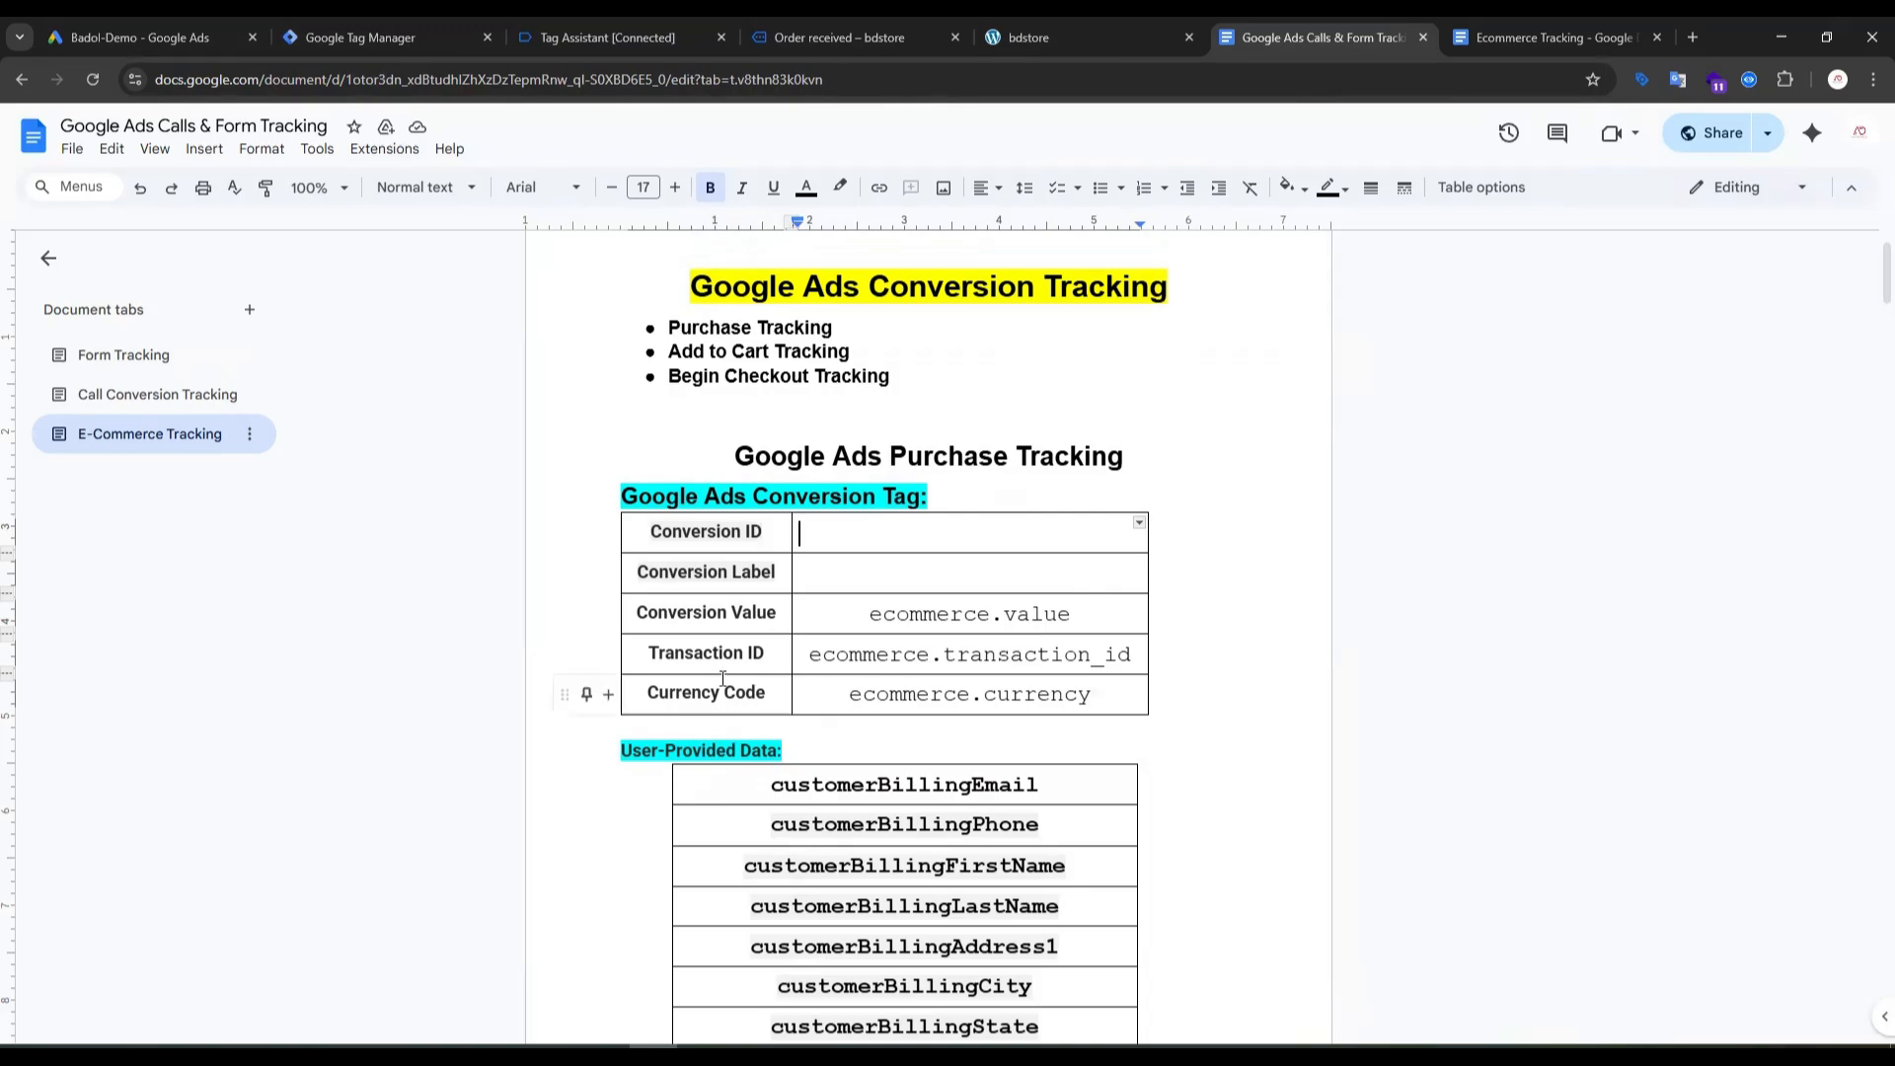
pyautogui.click(393, 34)
# Step: Save the conversion value variable under the name dlv-value
pyautogui.click(1789, 135)
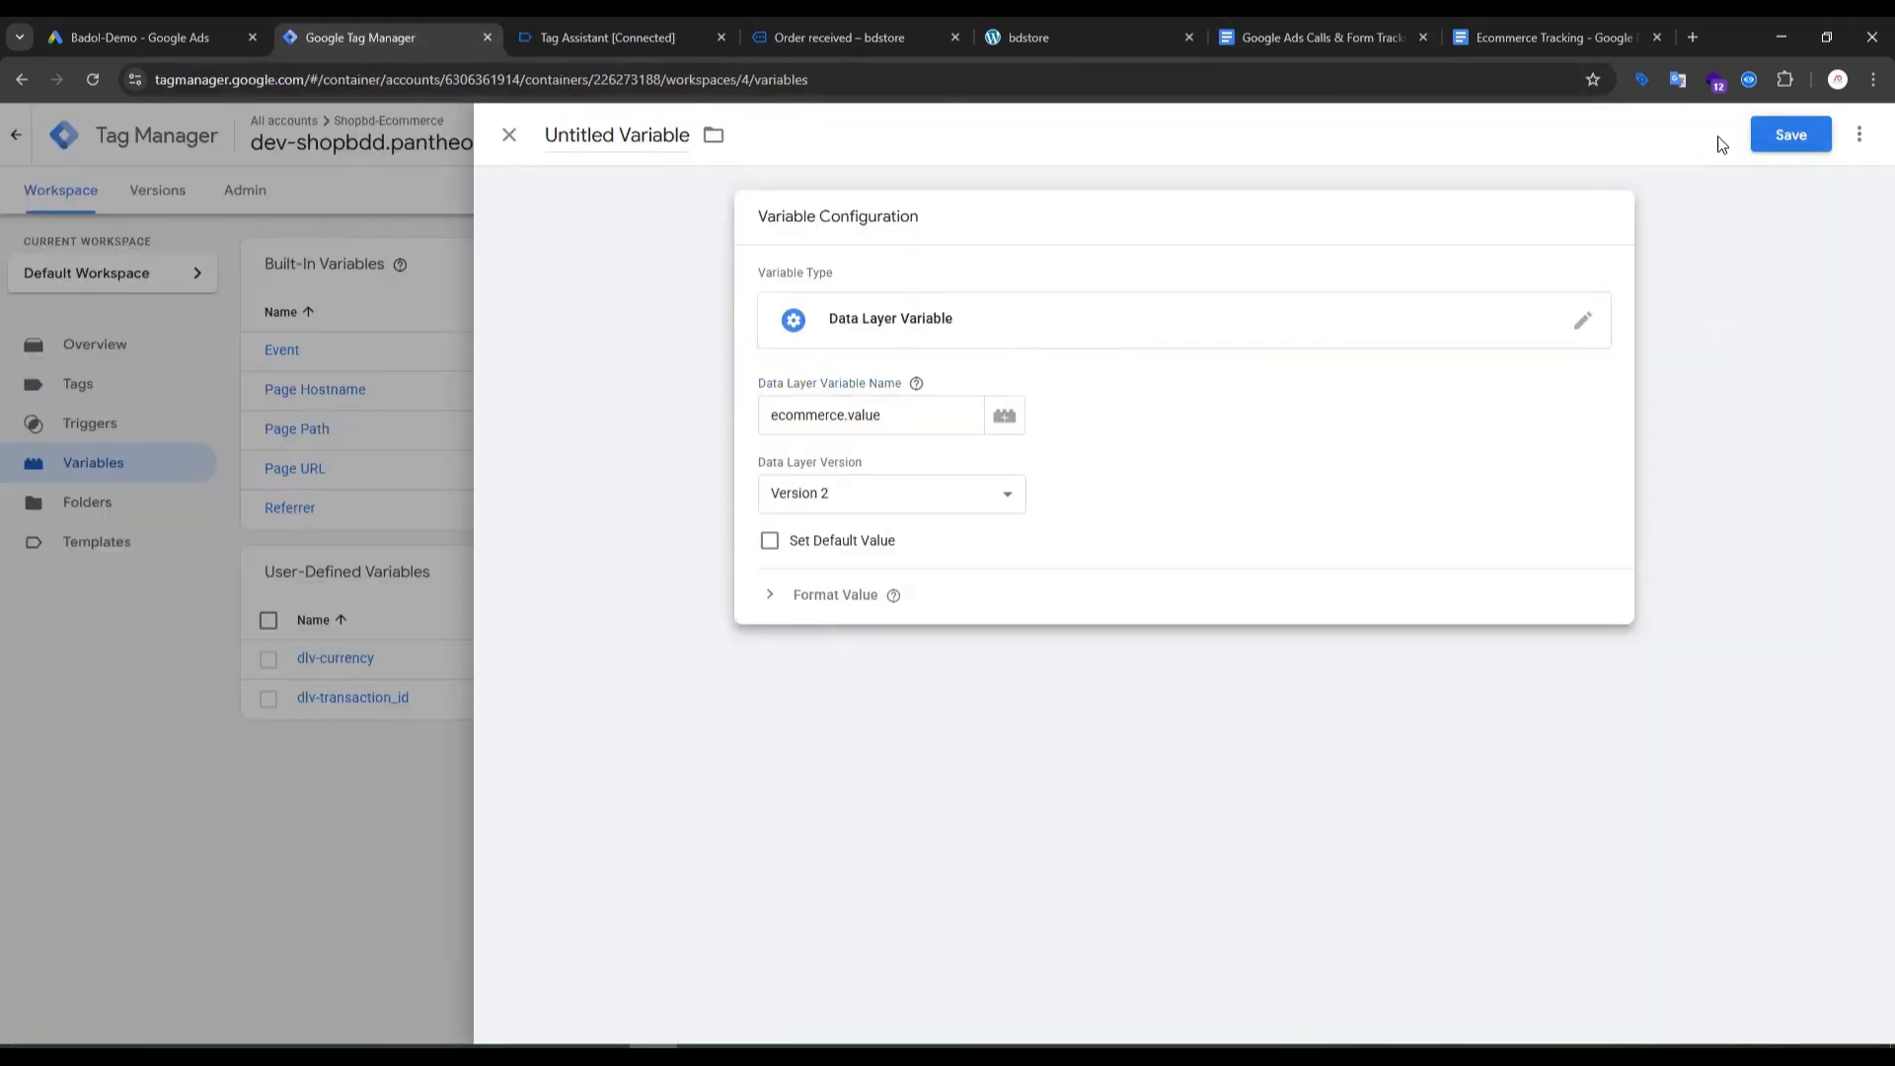
pyautogui.write('dlv-value')
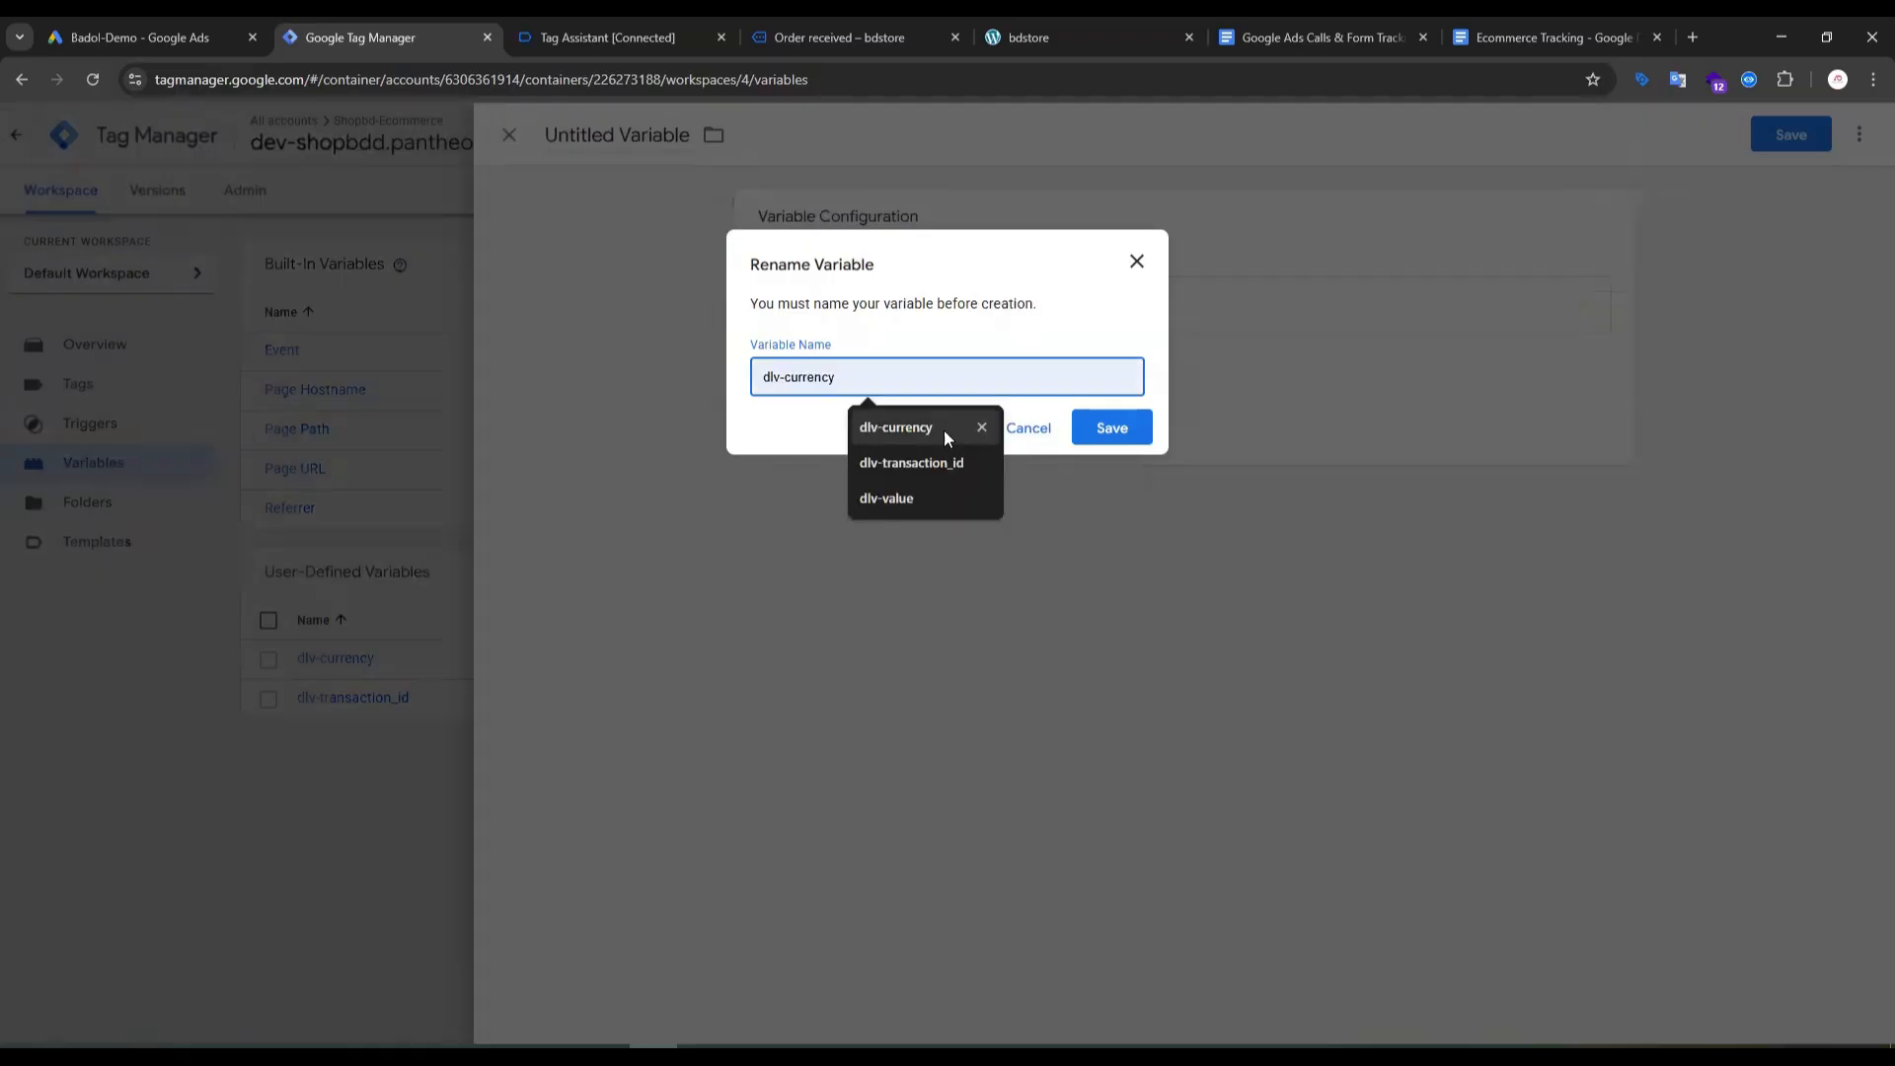
pyautogui.click(902, 496)
pyautogui.click(1112, 428)
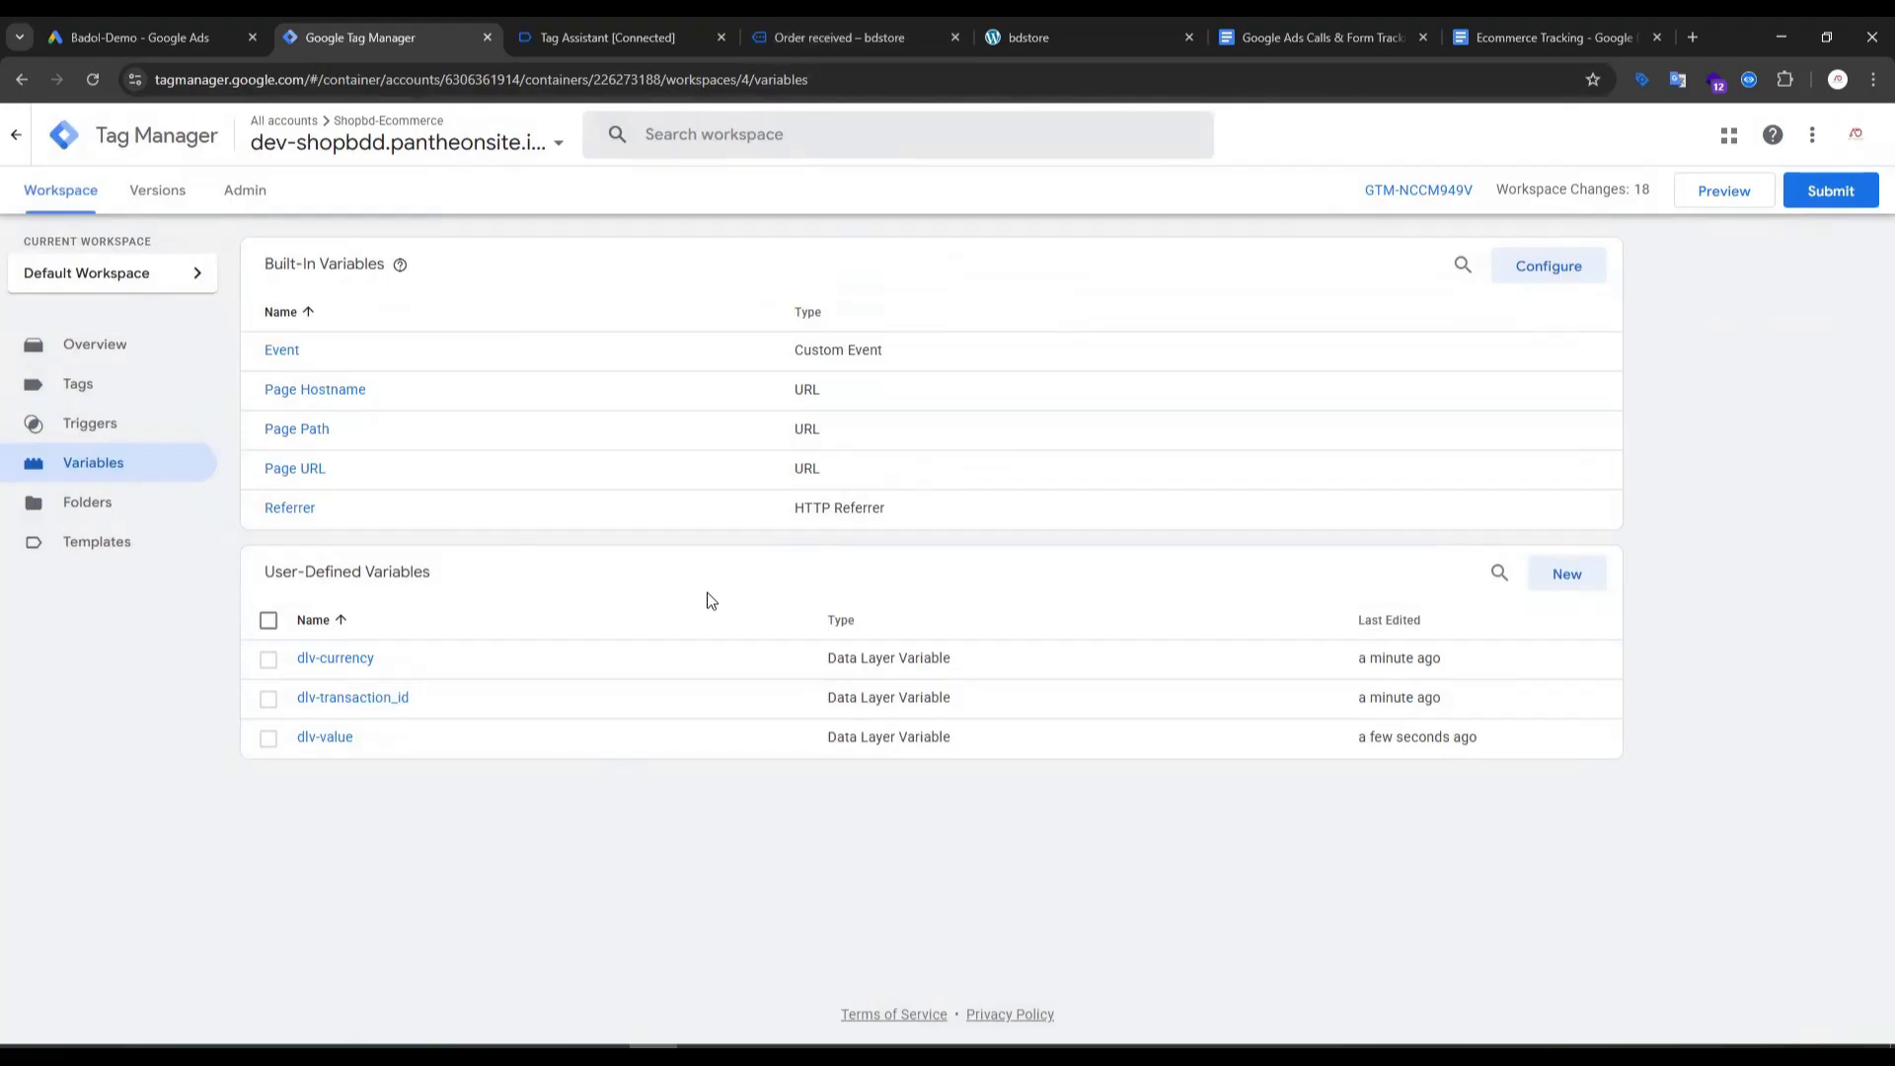
# Step: Review the tracking list and the User-Provided Data fields in the Google Docs notes after glancing at the order page and Tag Assistant
pyautogui.click(827, 32)
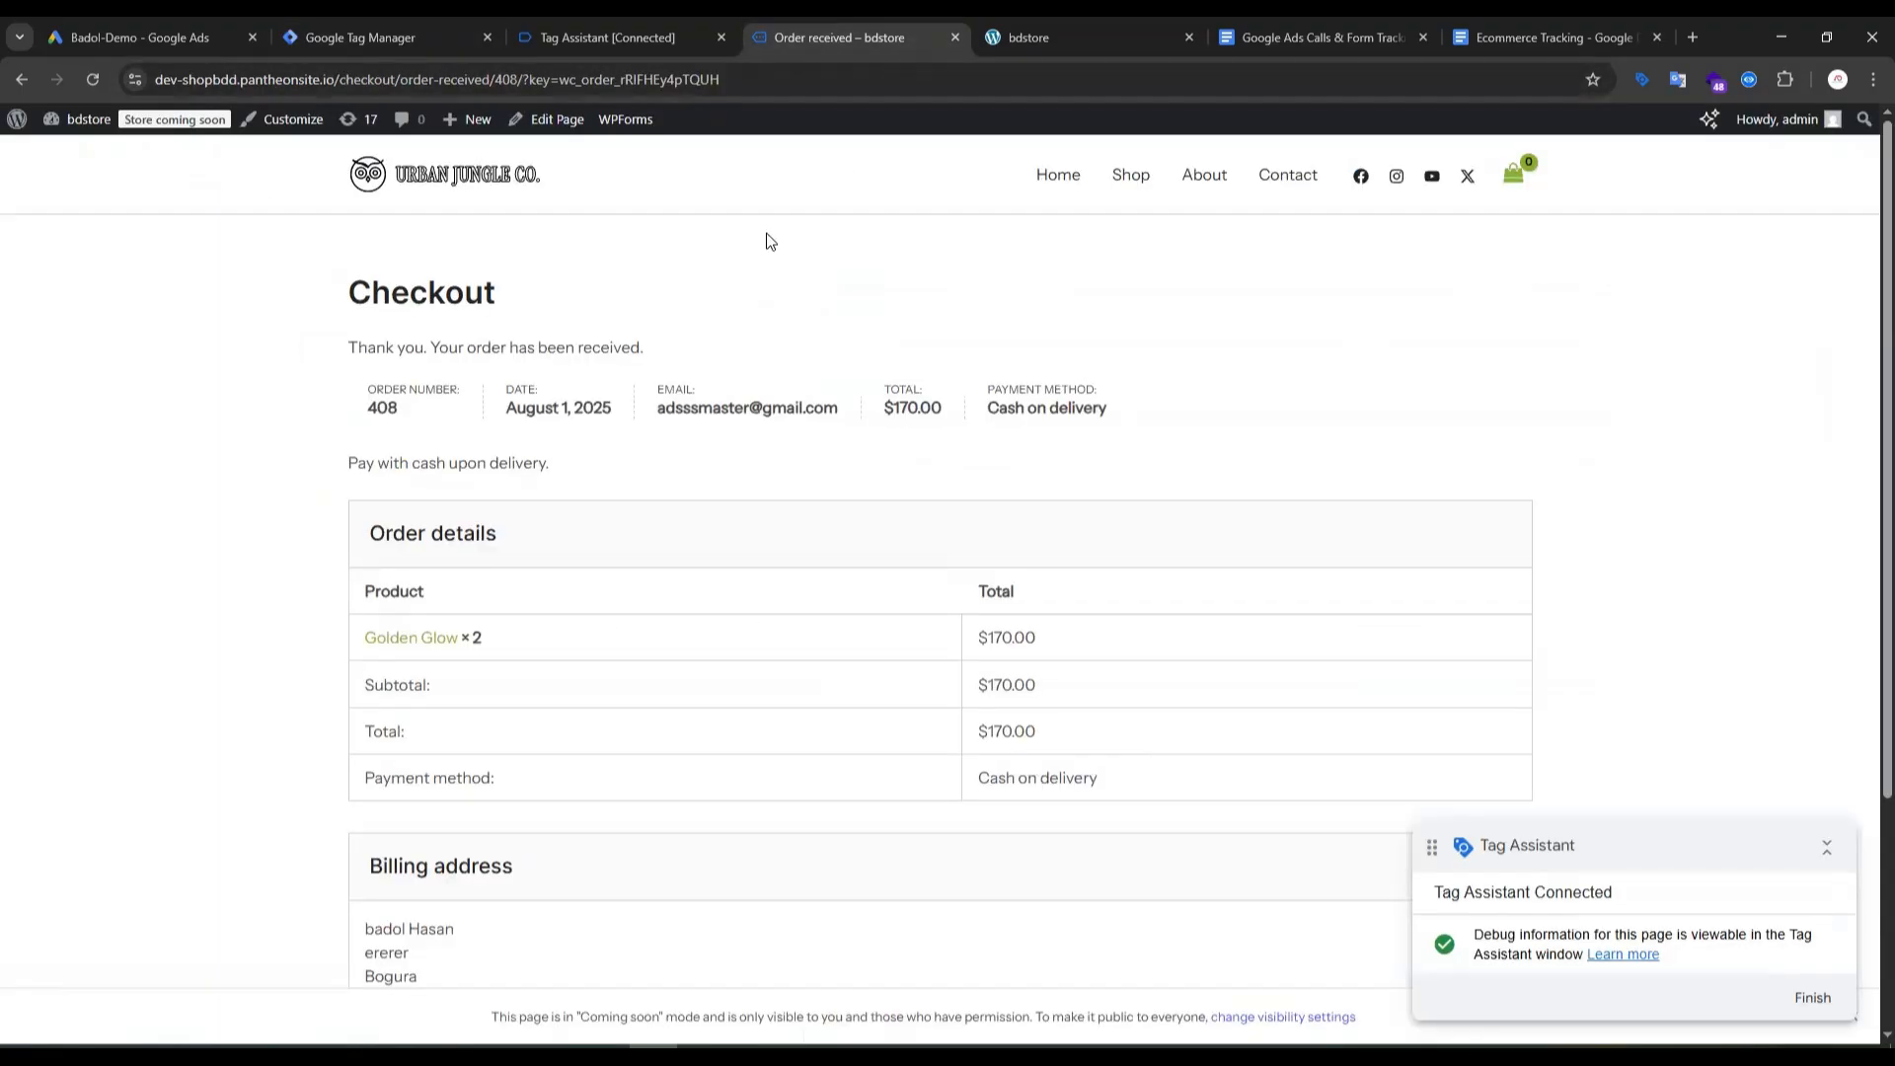
pyautogui.click(642, 30)
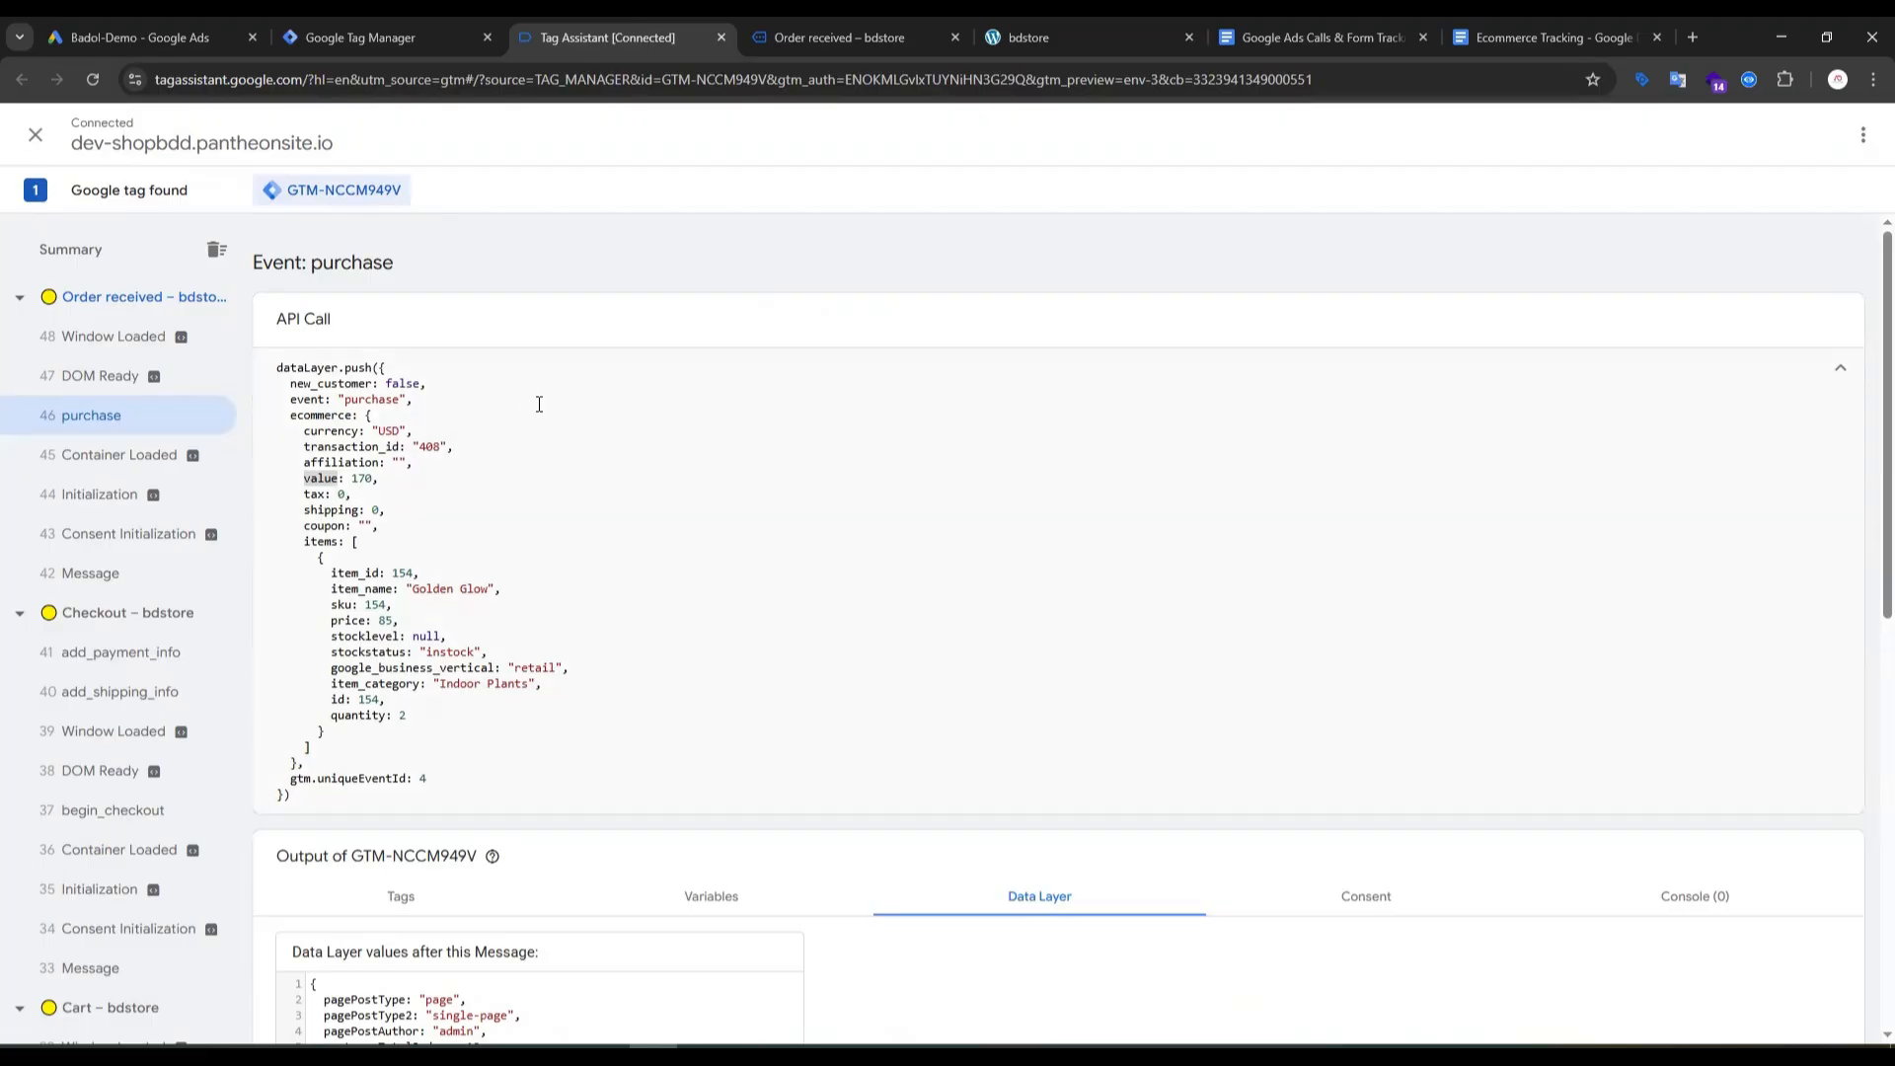
pyautogui.click(1311, 29)
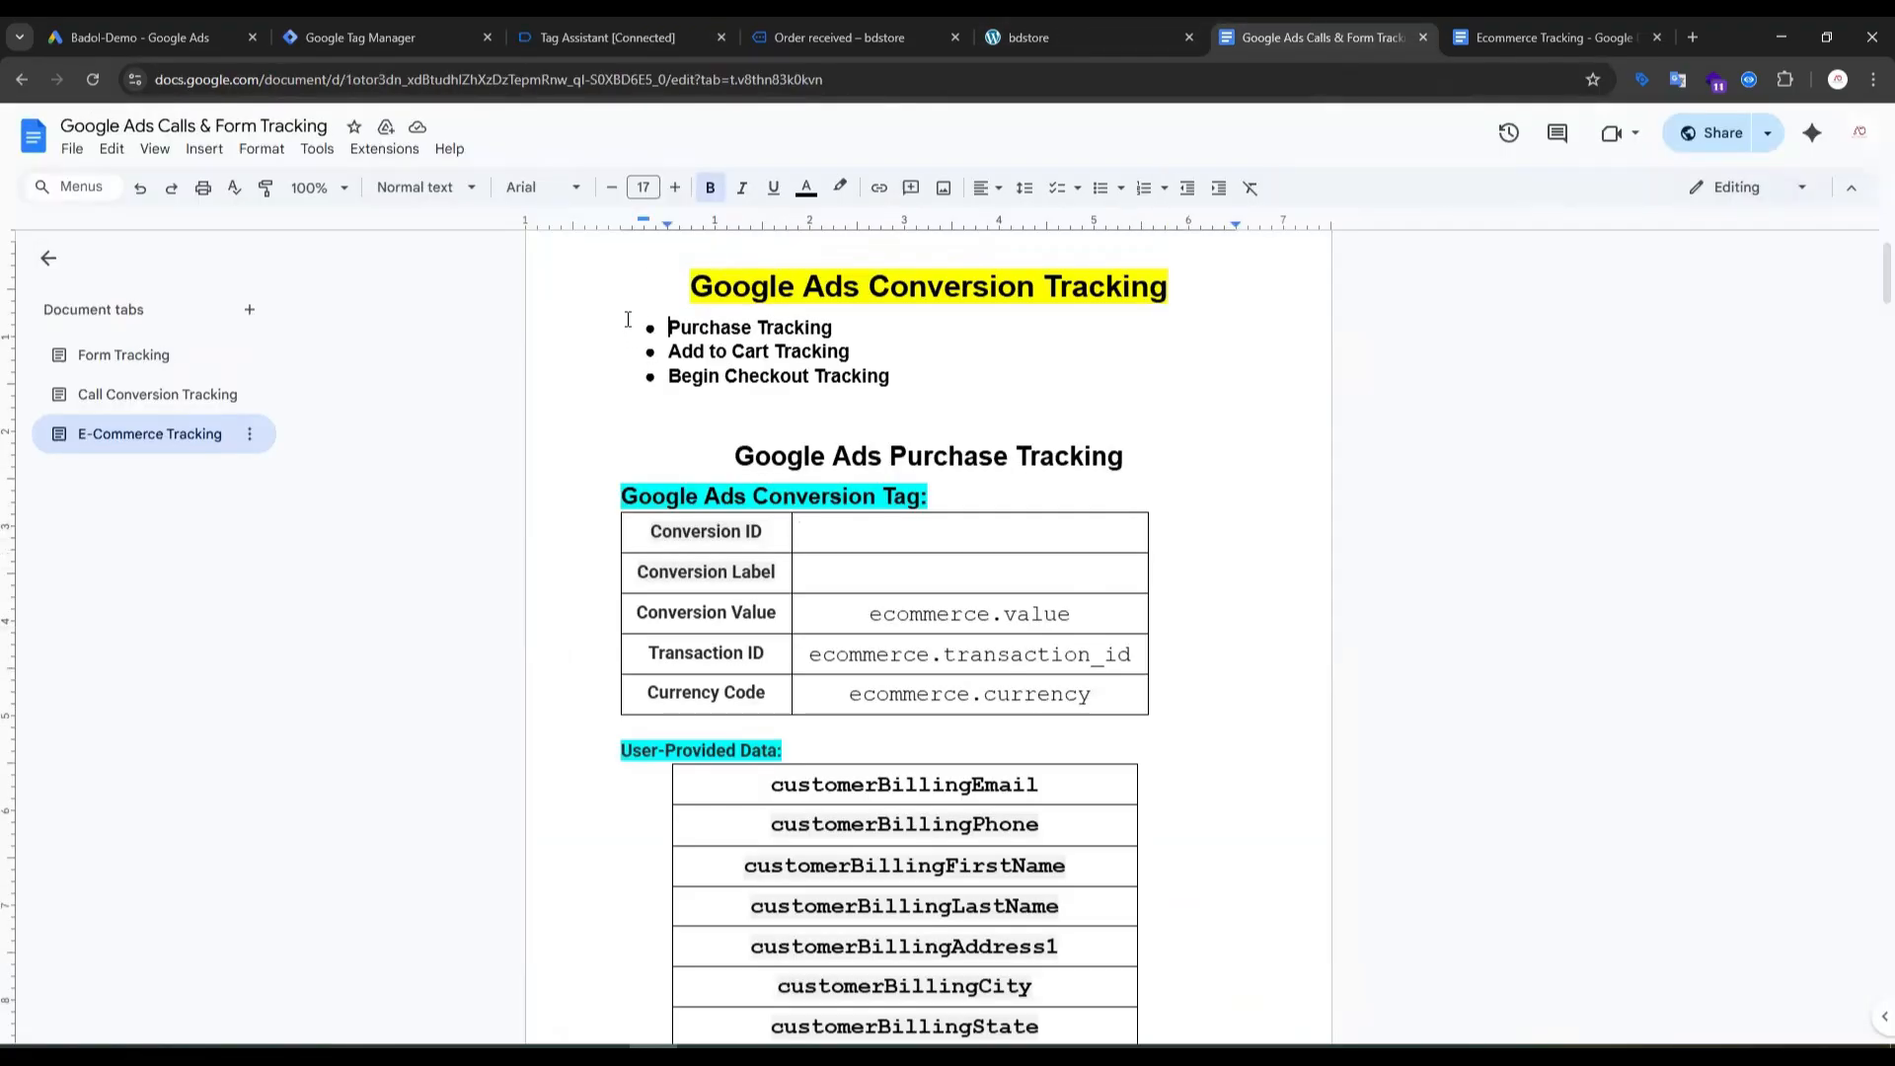
pyautogui.moveTo(632, 331); pyautogui.dragTo(1002, 380)
pyautogui.click(1003, 380)
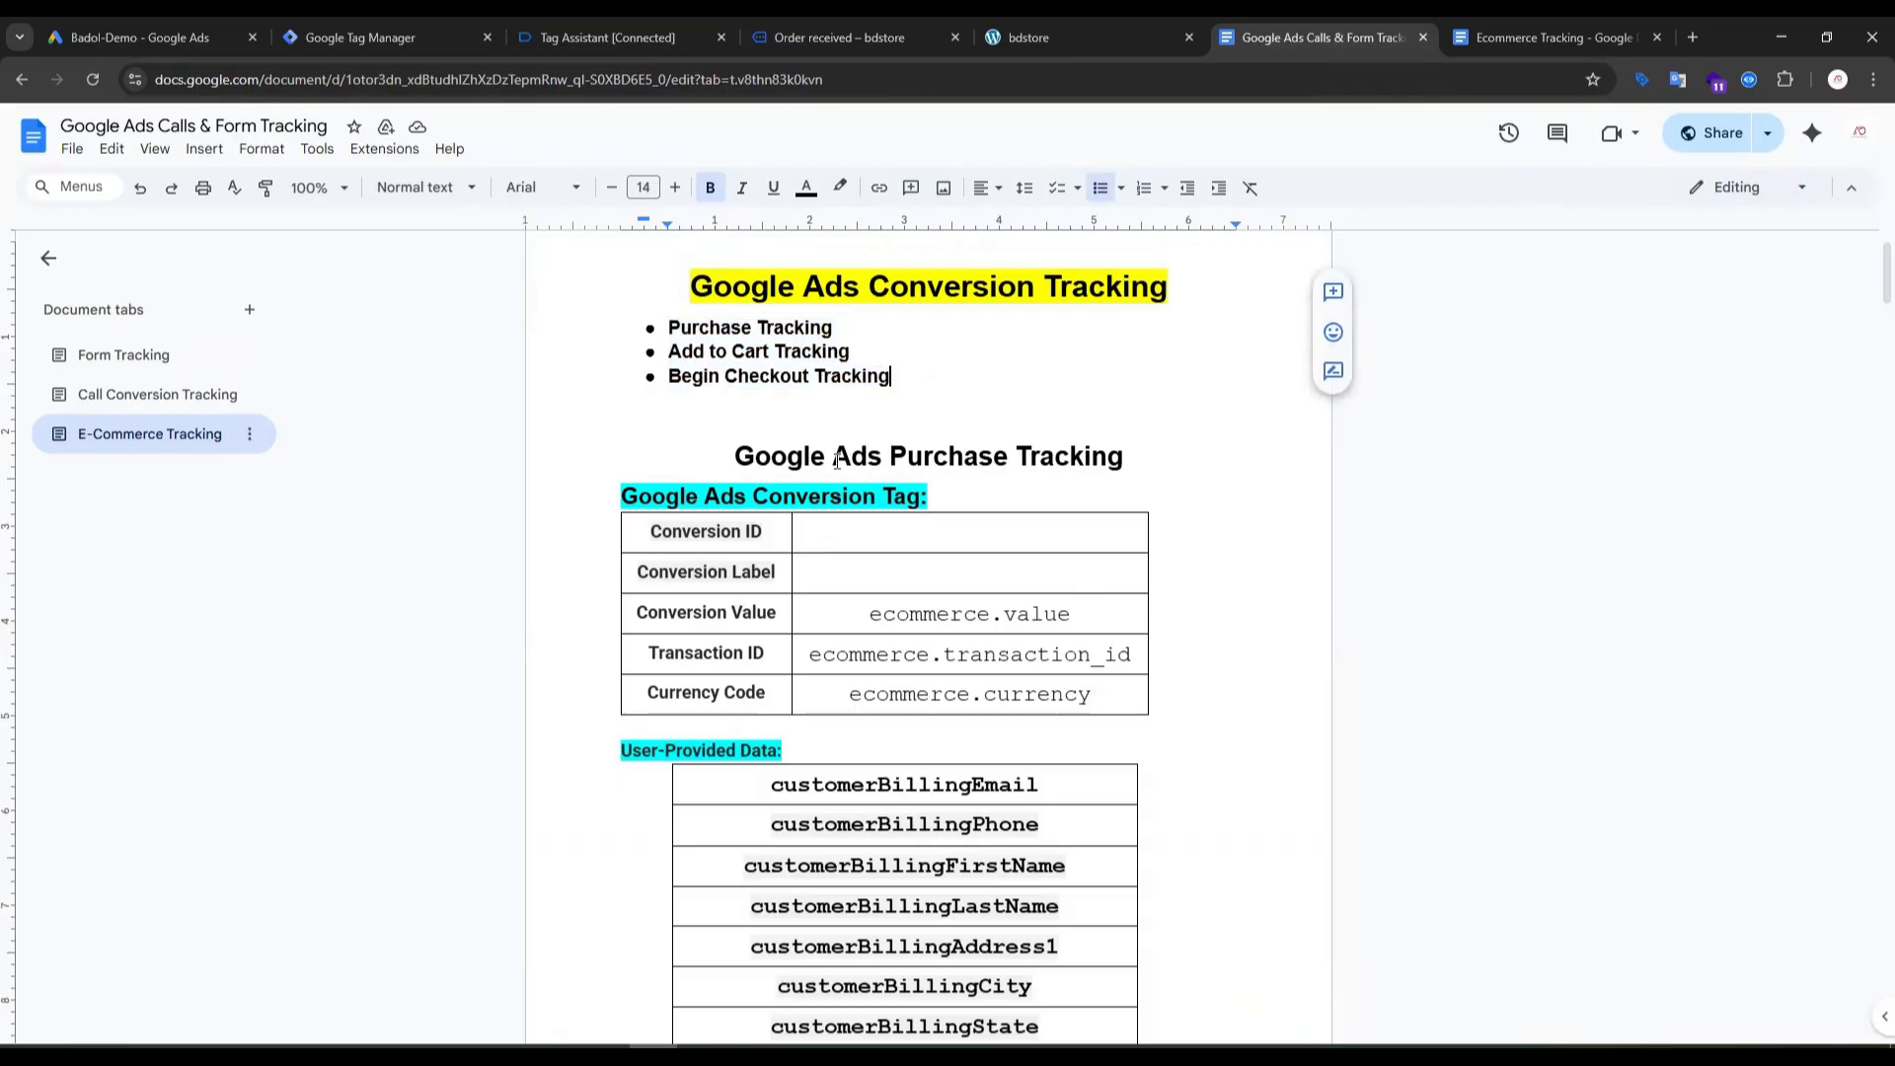
pyautogui.moveTo(602, 752); pyautogui.dragTo(904, 1036)
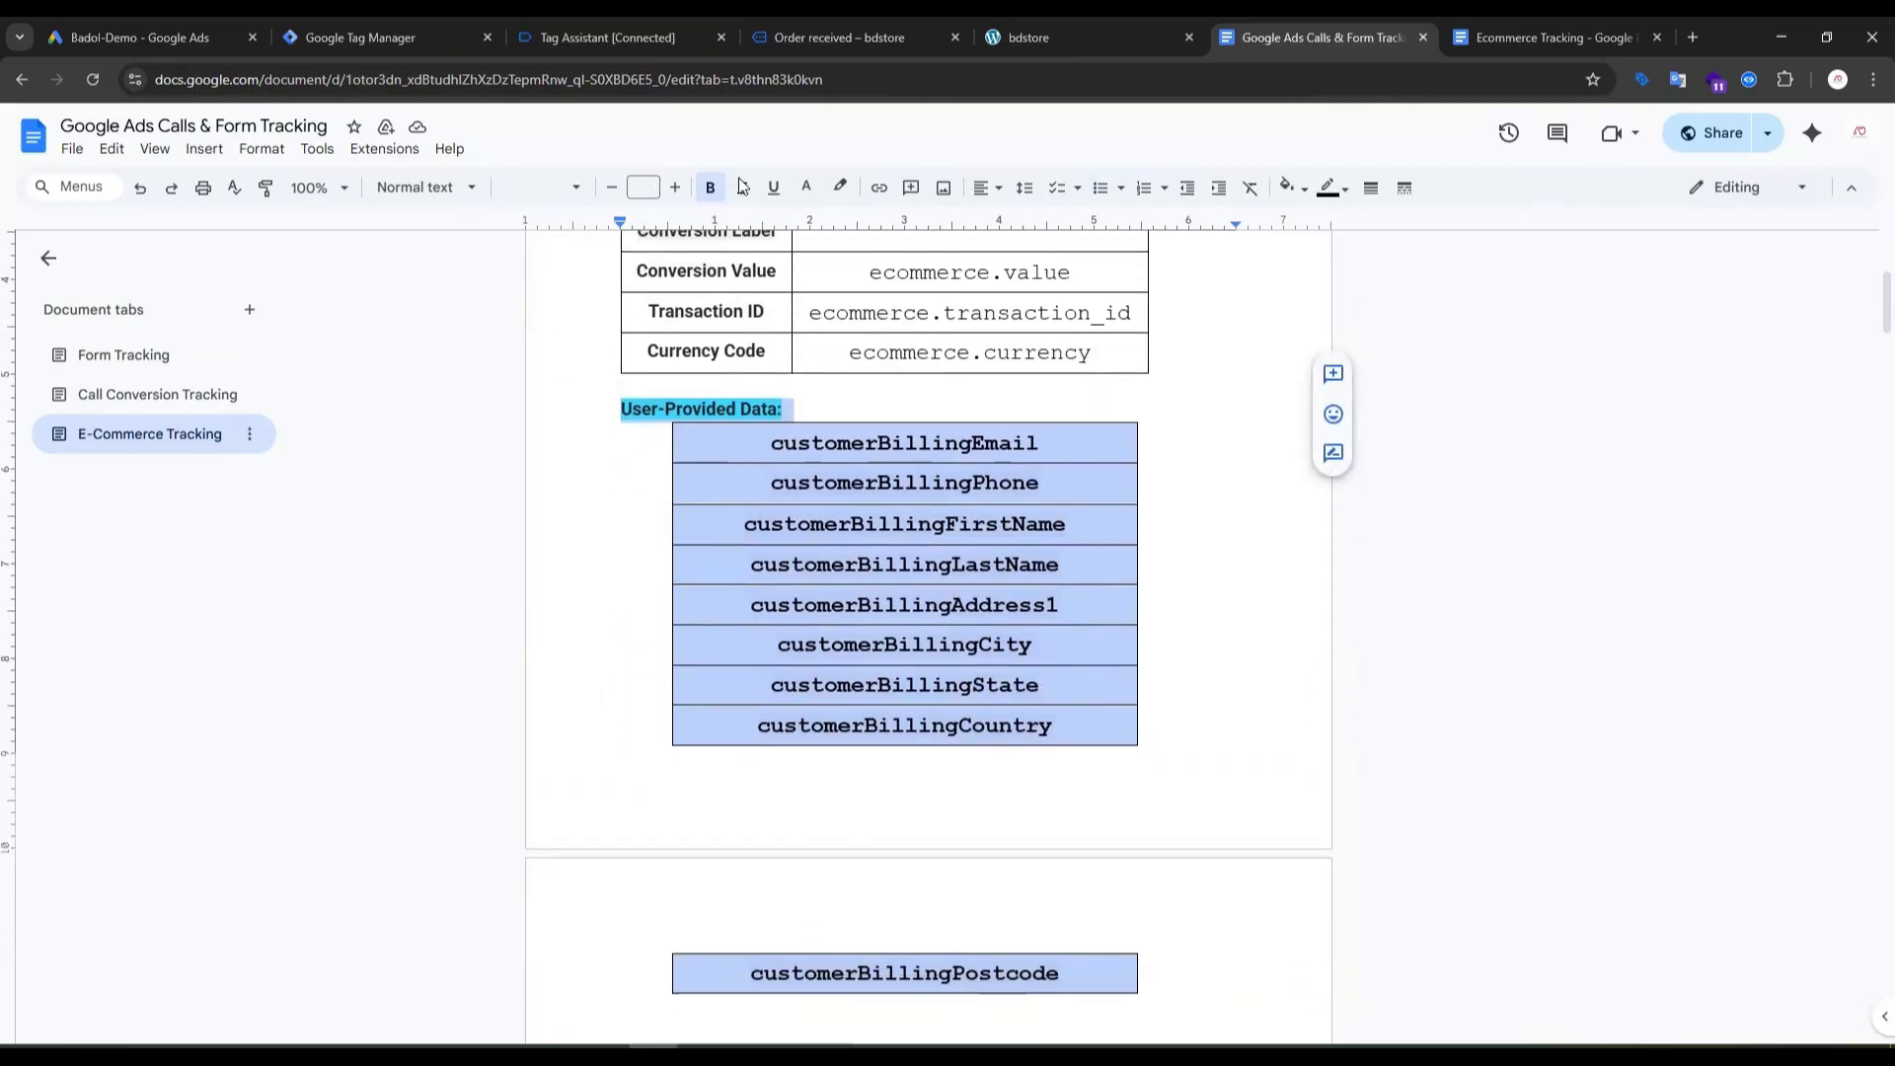
# Step: Examine the customer and billing fields in the purchase event's data layer values in Tag Assistant
pyautogui.click(600, 38)
pyautogui.scroll(-6, 509, 624)
pyautogui.scroll(-2, 510, 624)
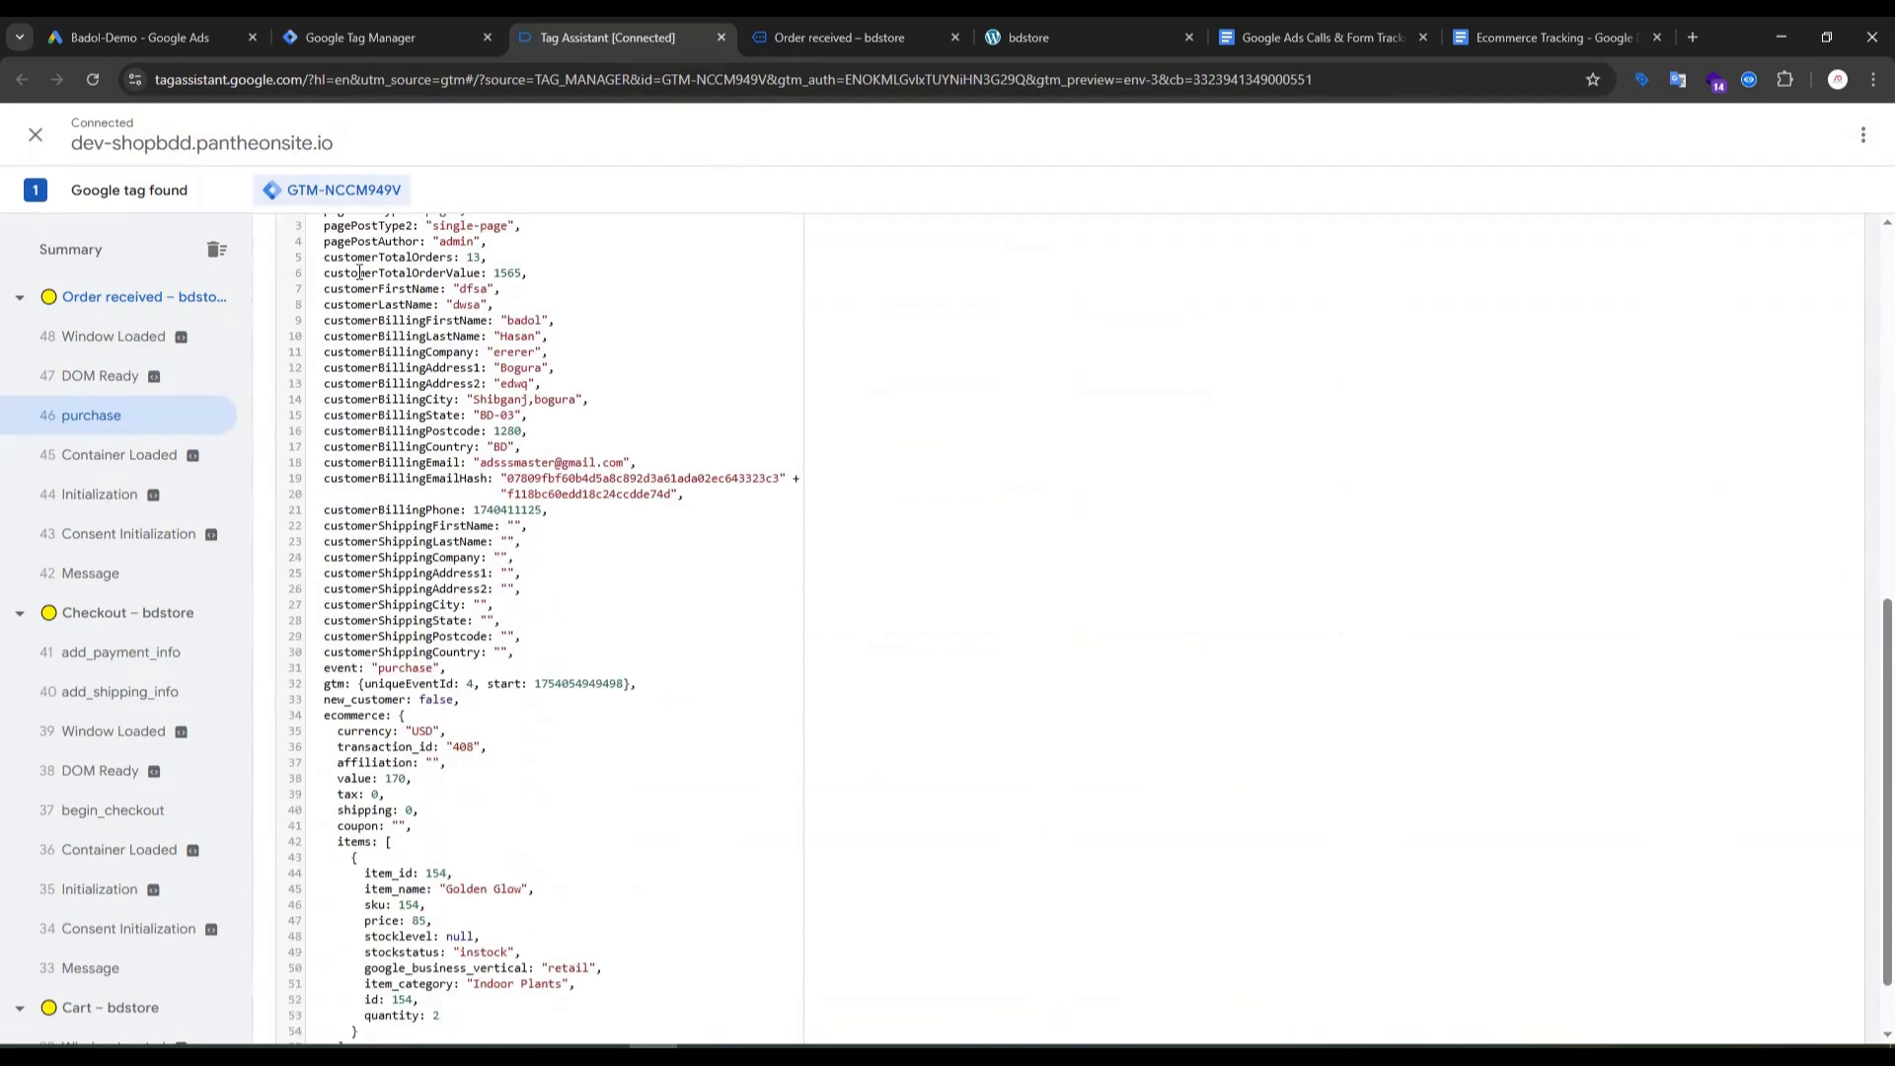
pyautogui.moveTo(310, 258); pyautogui.dragTo(514, 466)
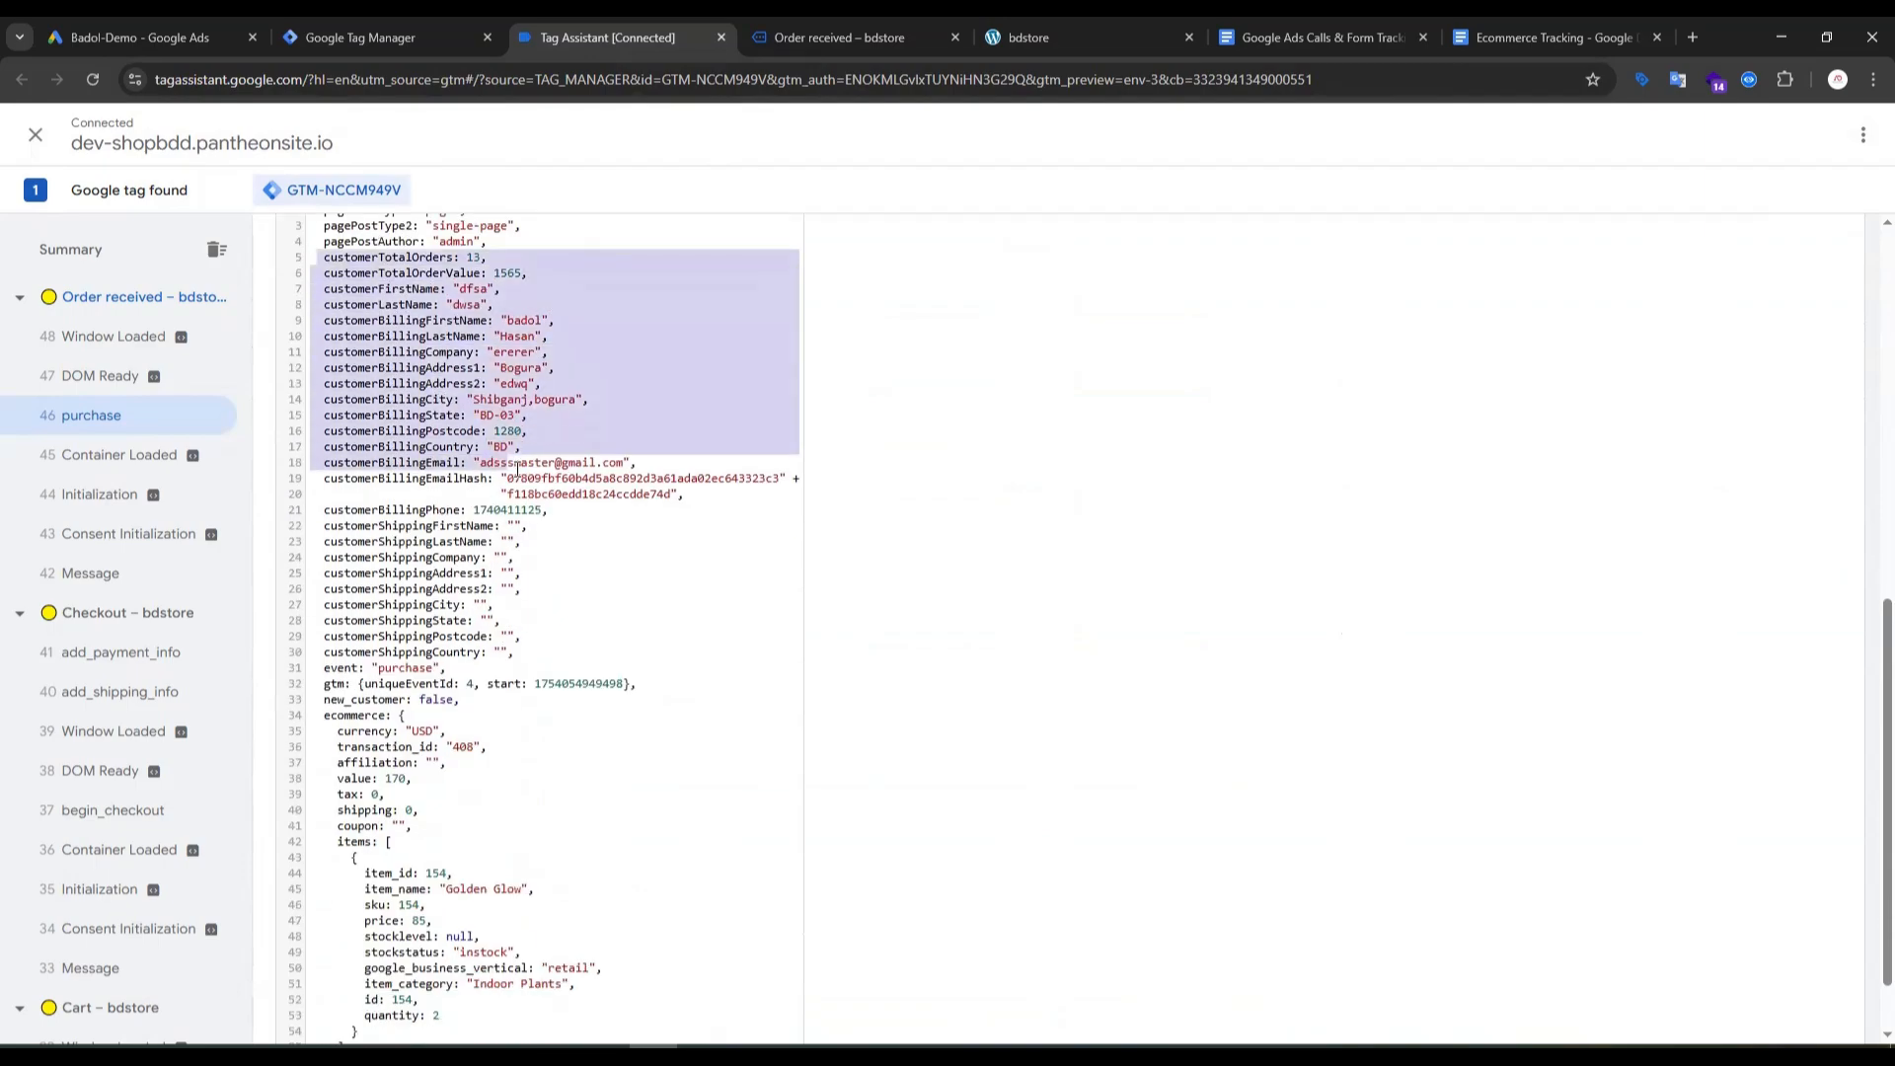
# Step: Review the user-provided data, transaction ID and currency code rows in the Google Ads Calls & Form Tracking document
pyautogui.click(1344, 35)
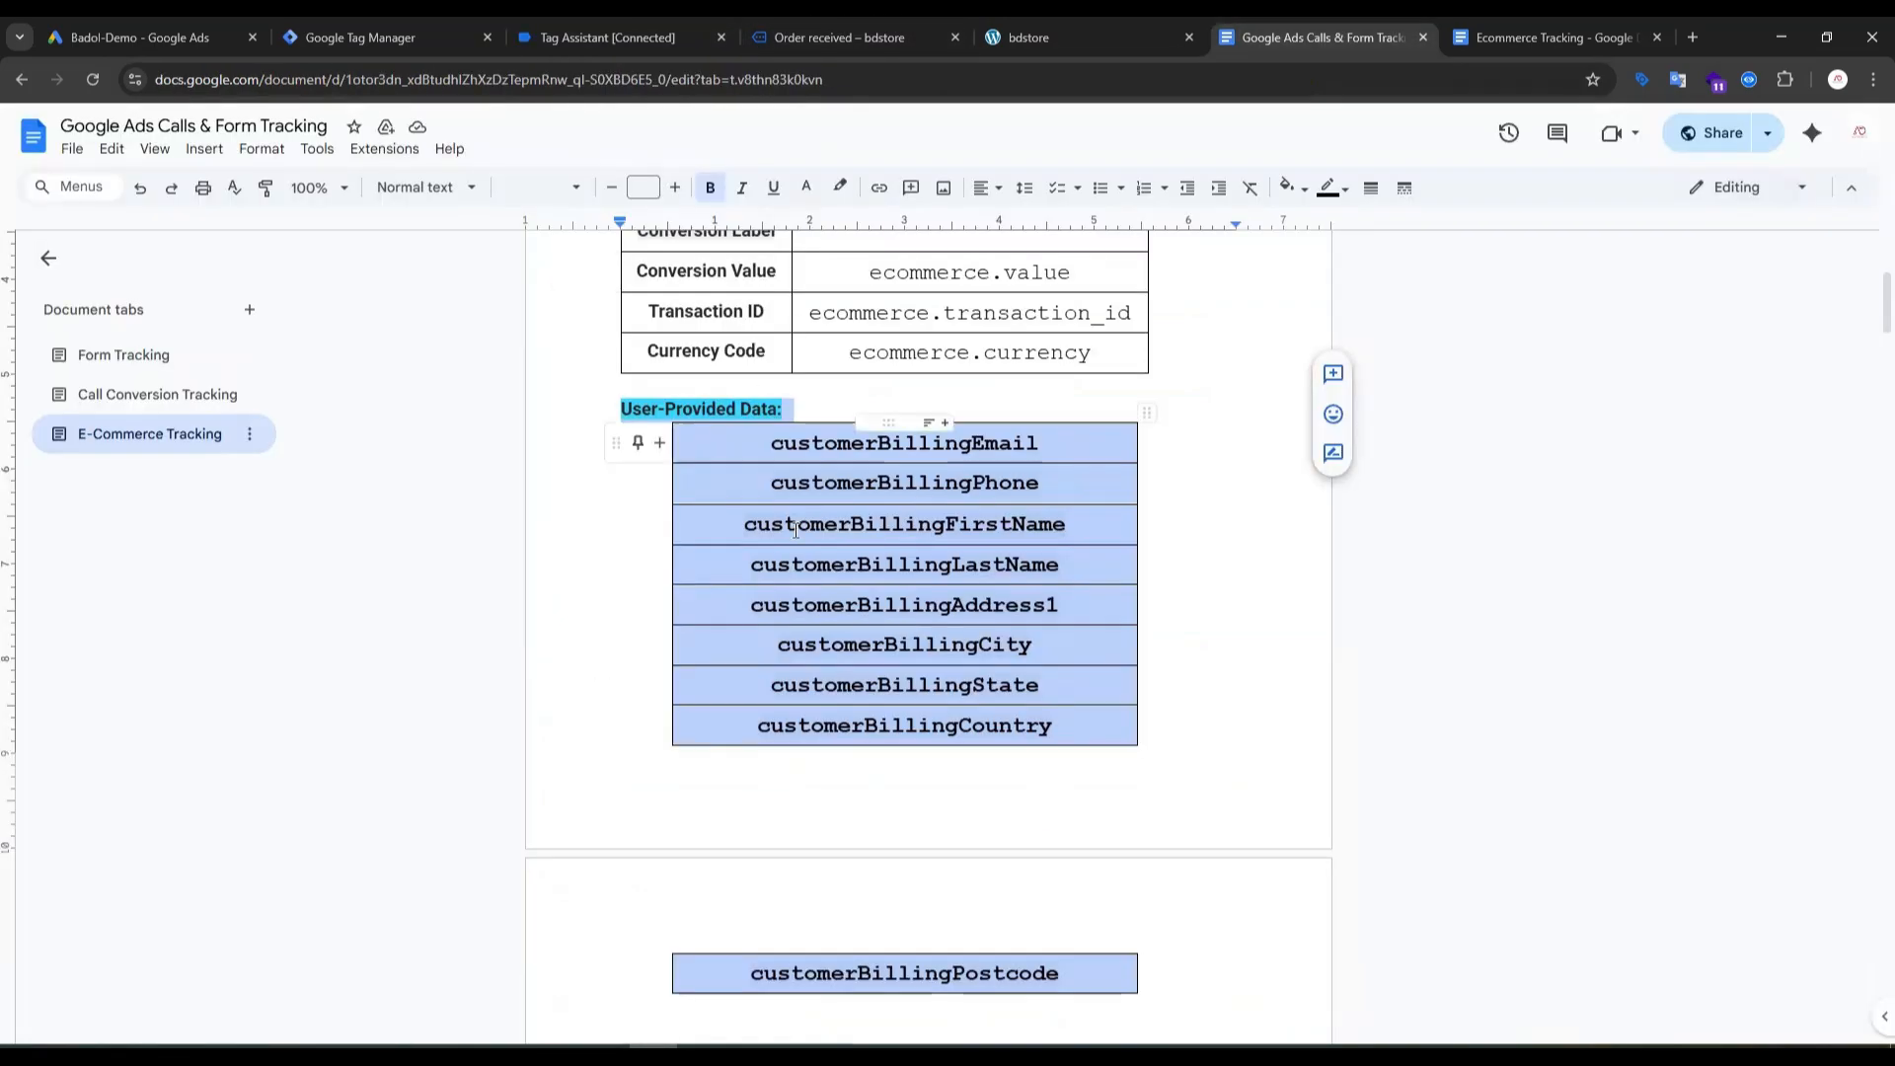
pyautogui.click(615, 421)
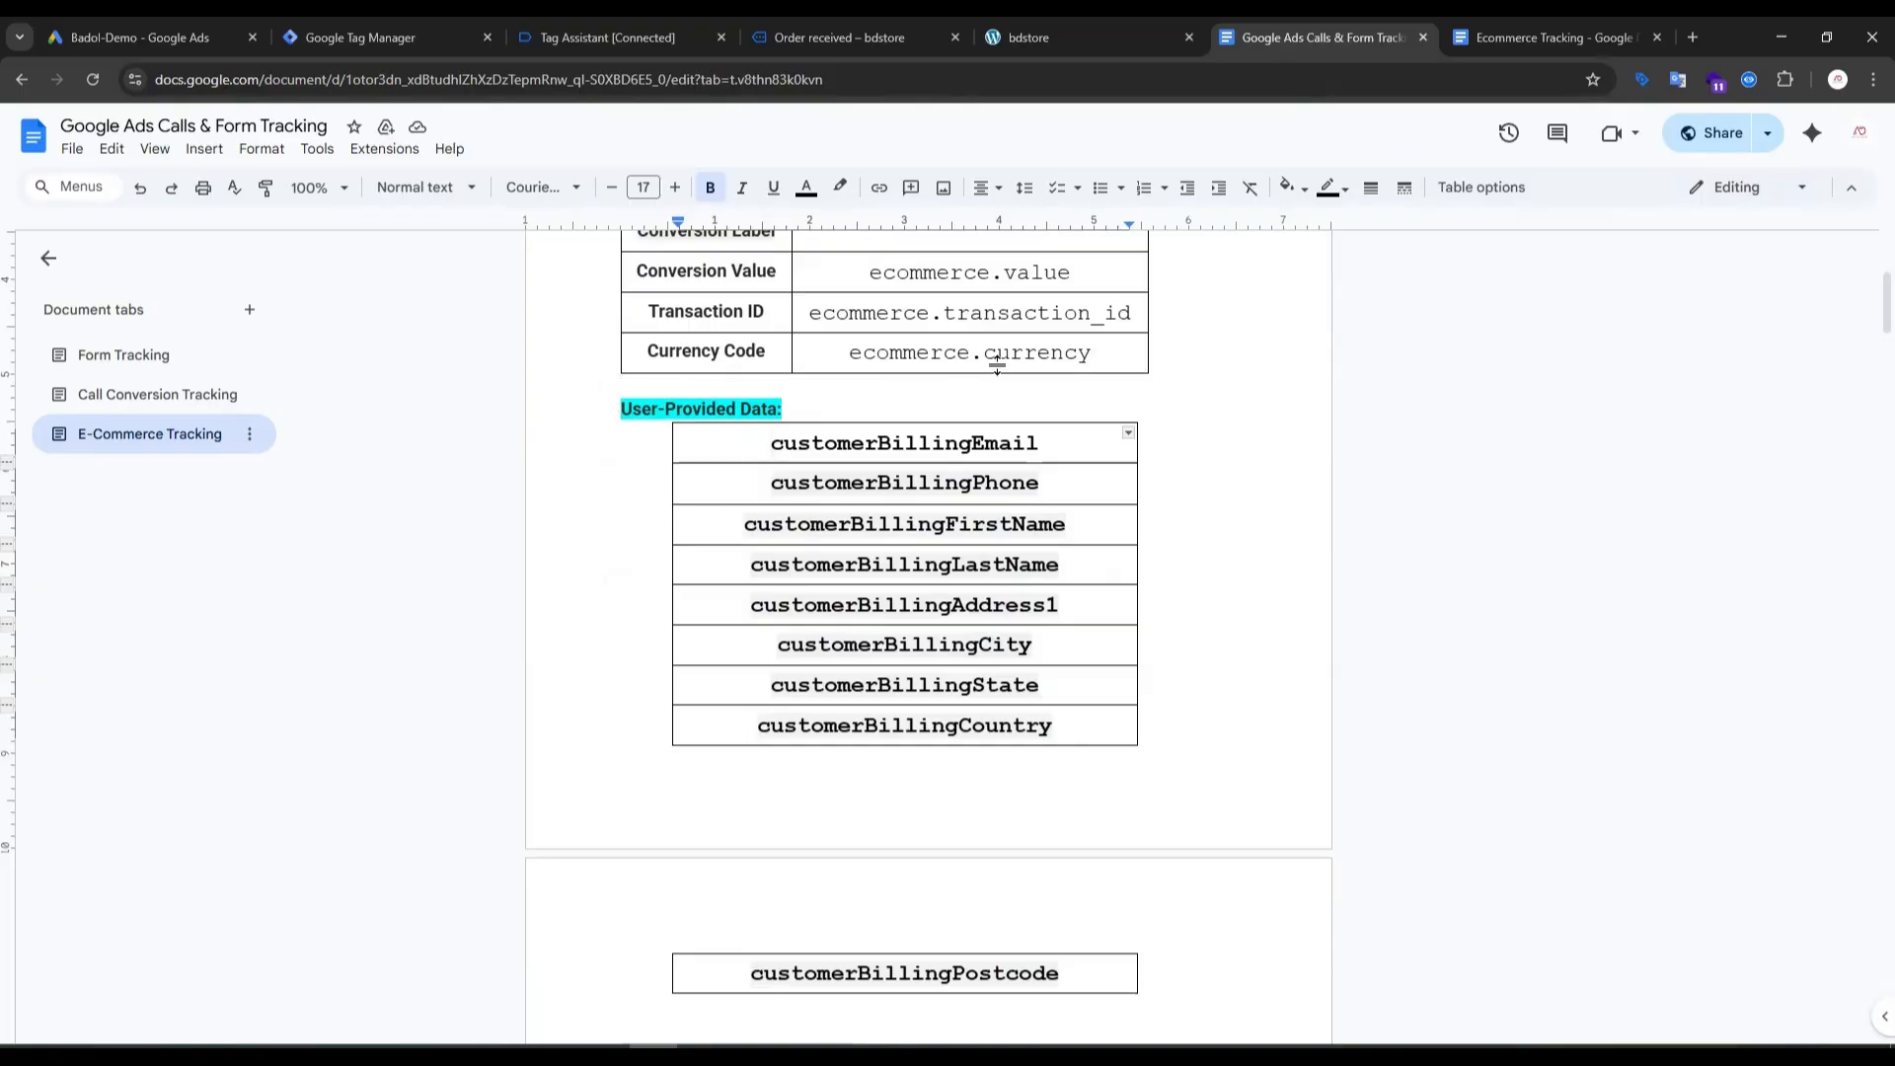
pyautogui.moveTo(998, 362); pyautogui.dragTo(758, 302)
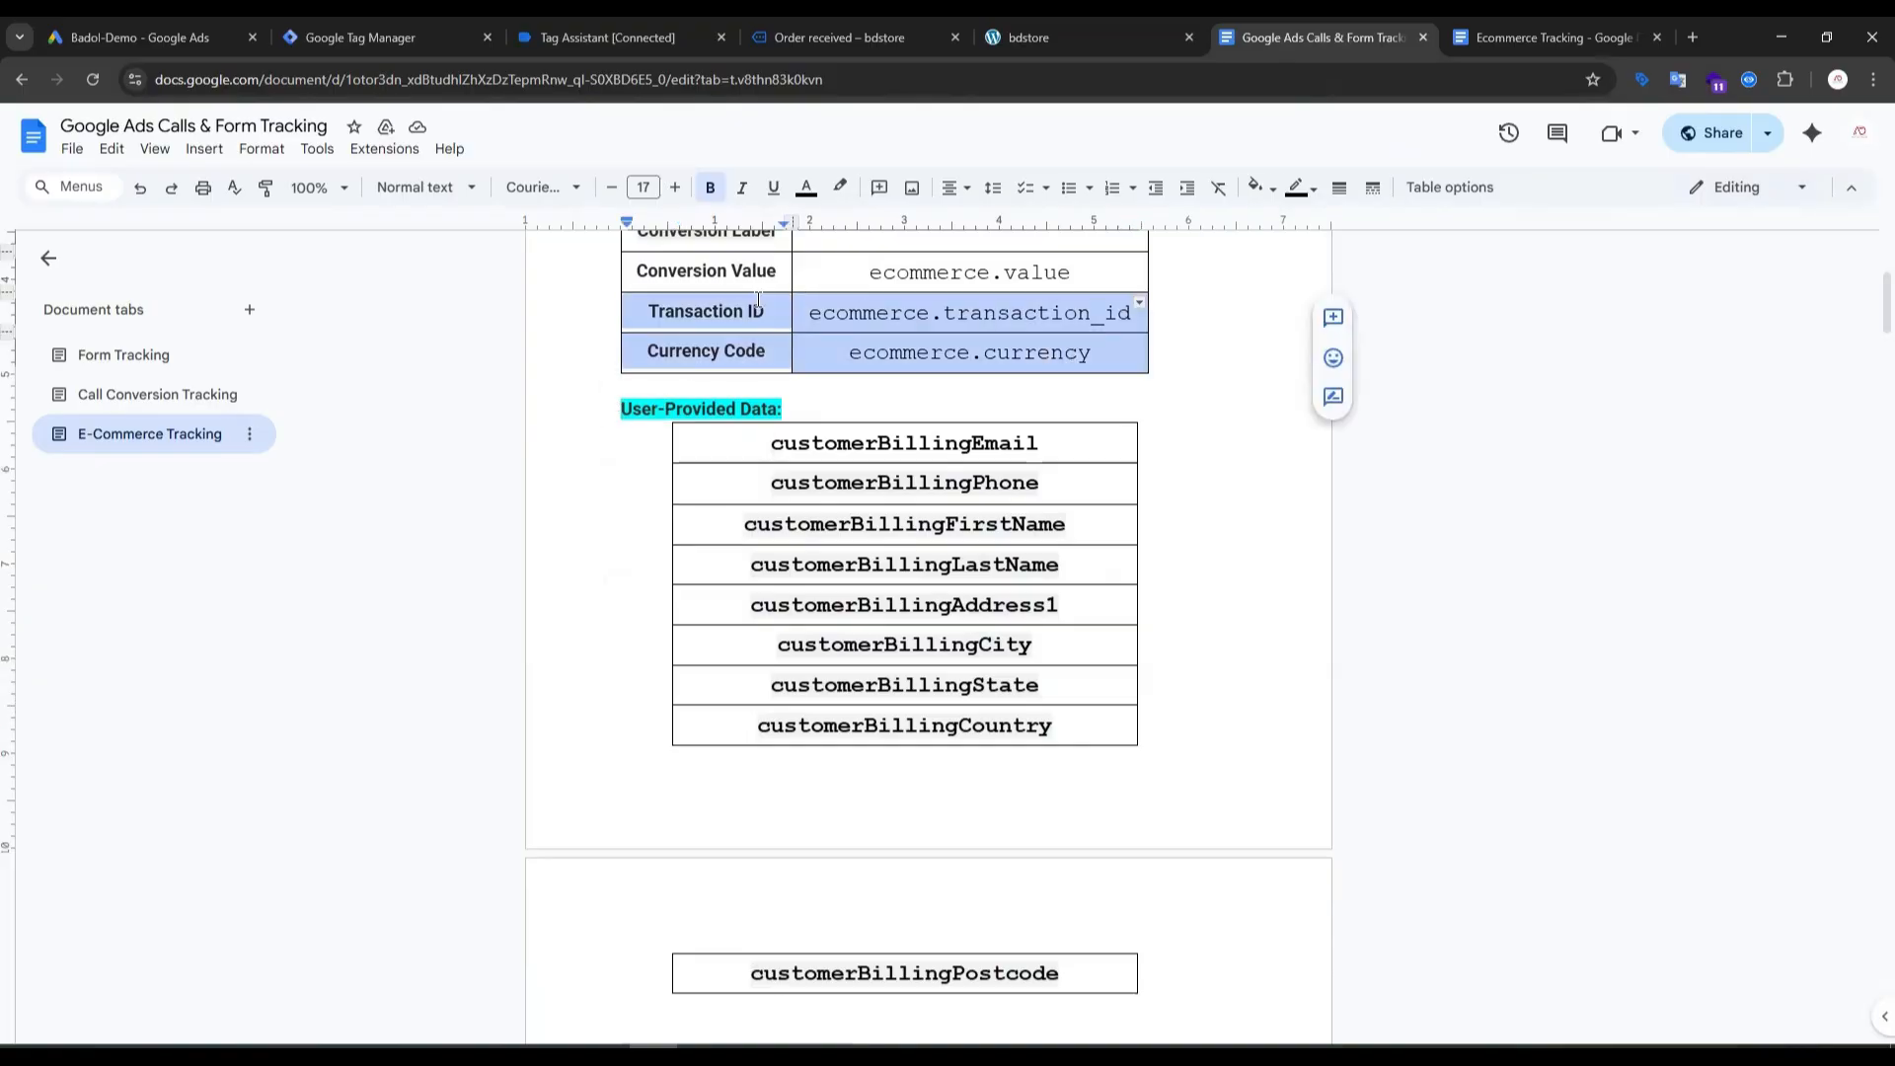
# Step: Switch to Google Tag Manager and create a new tag of the Conversion Linker type
pyautogui.click(436, 33)
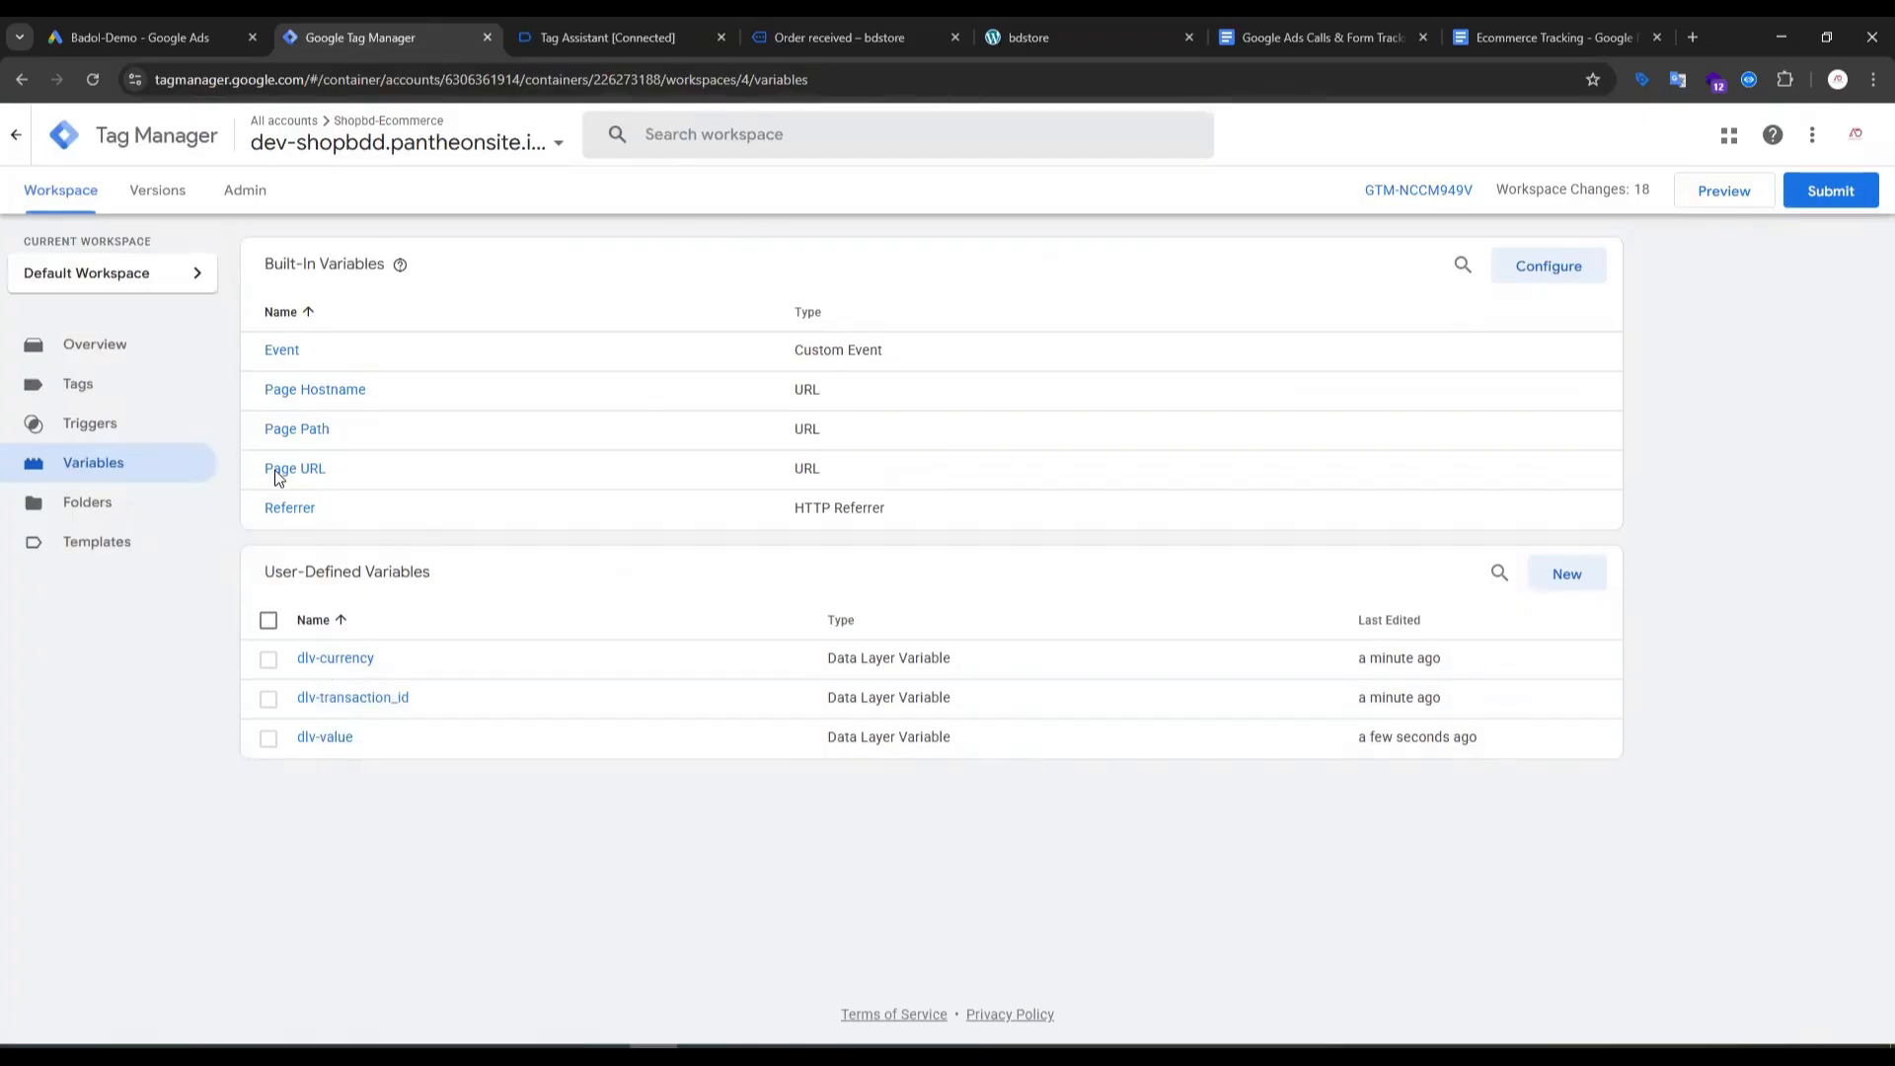
pyautogui.click(116, 395)
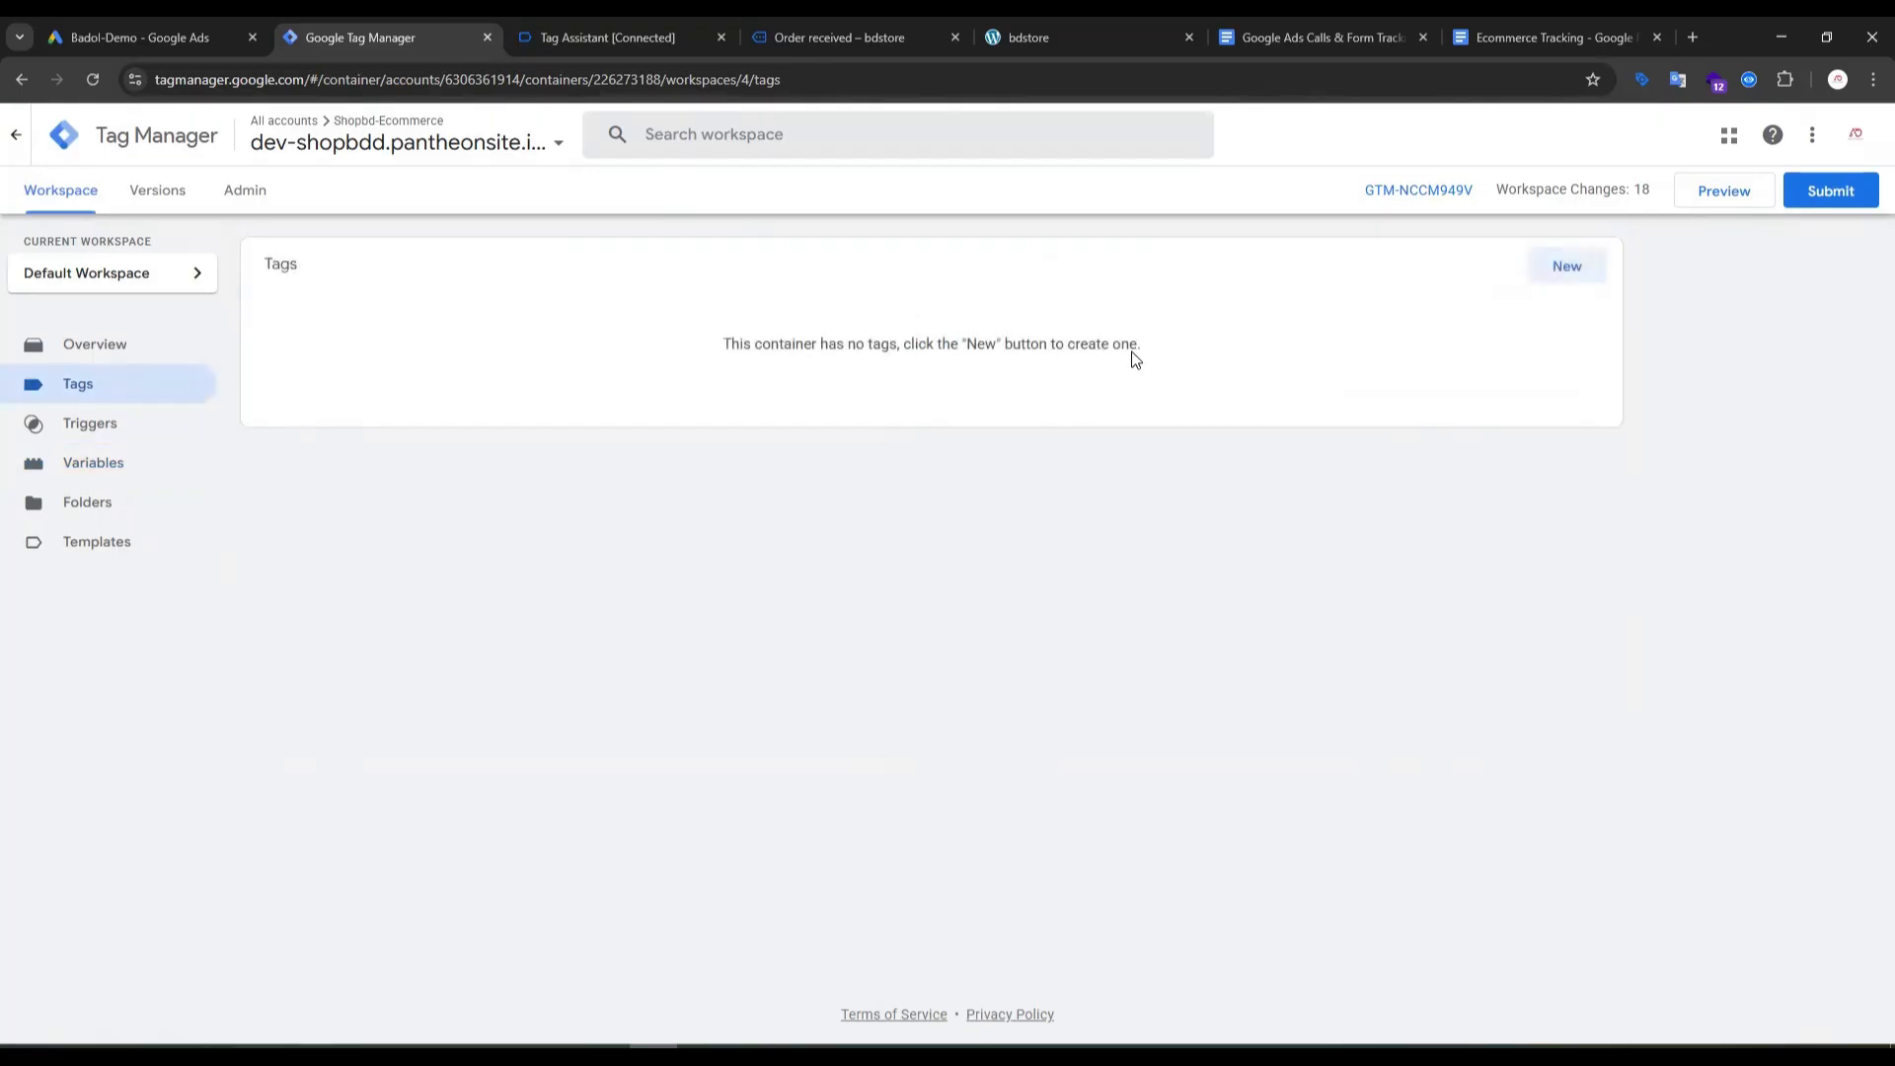
pyautogui.click(1563, 282)
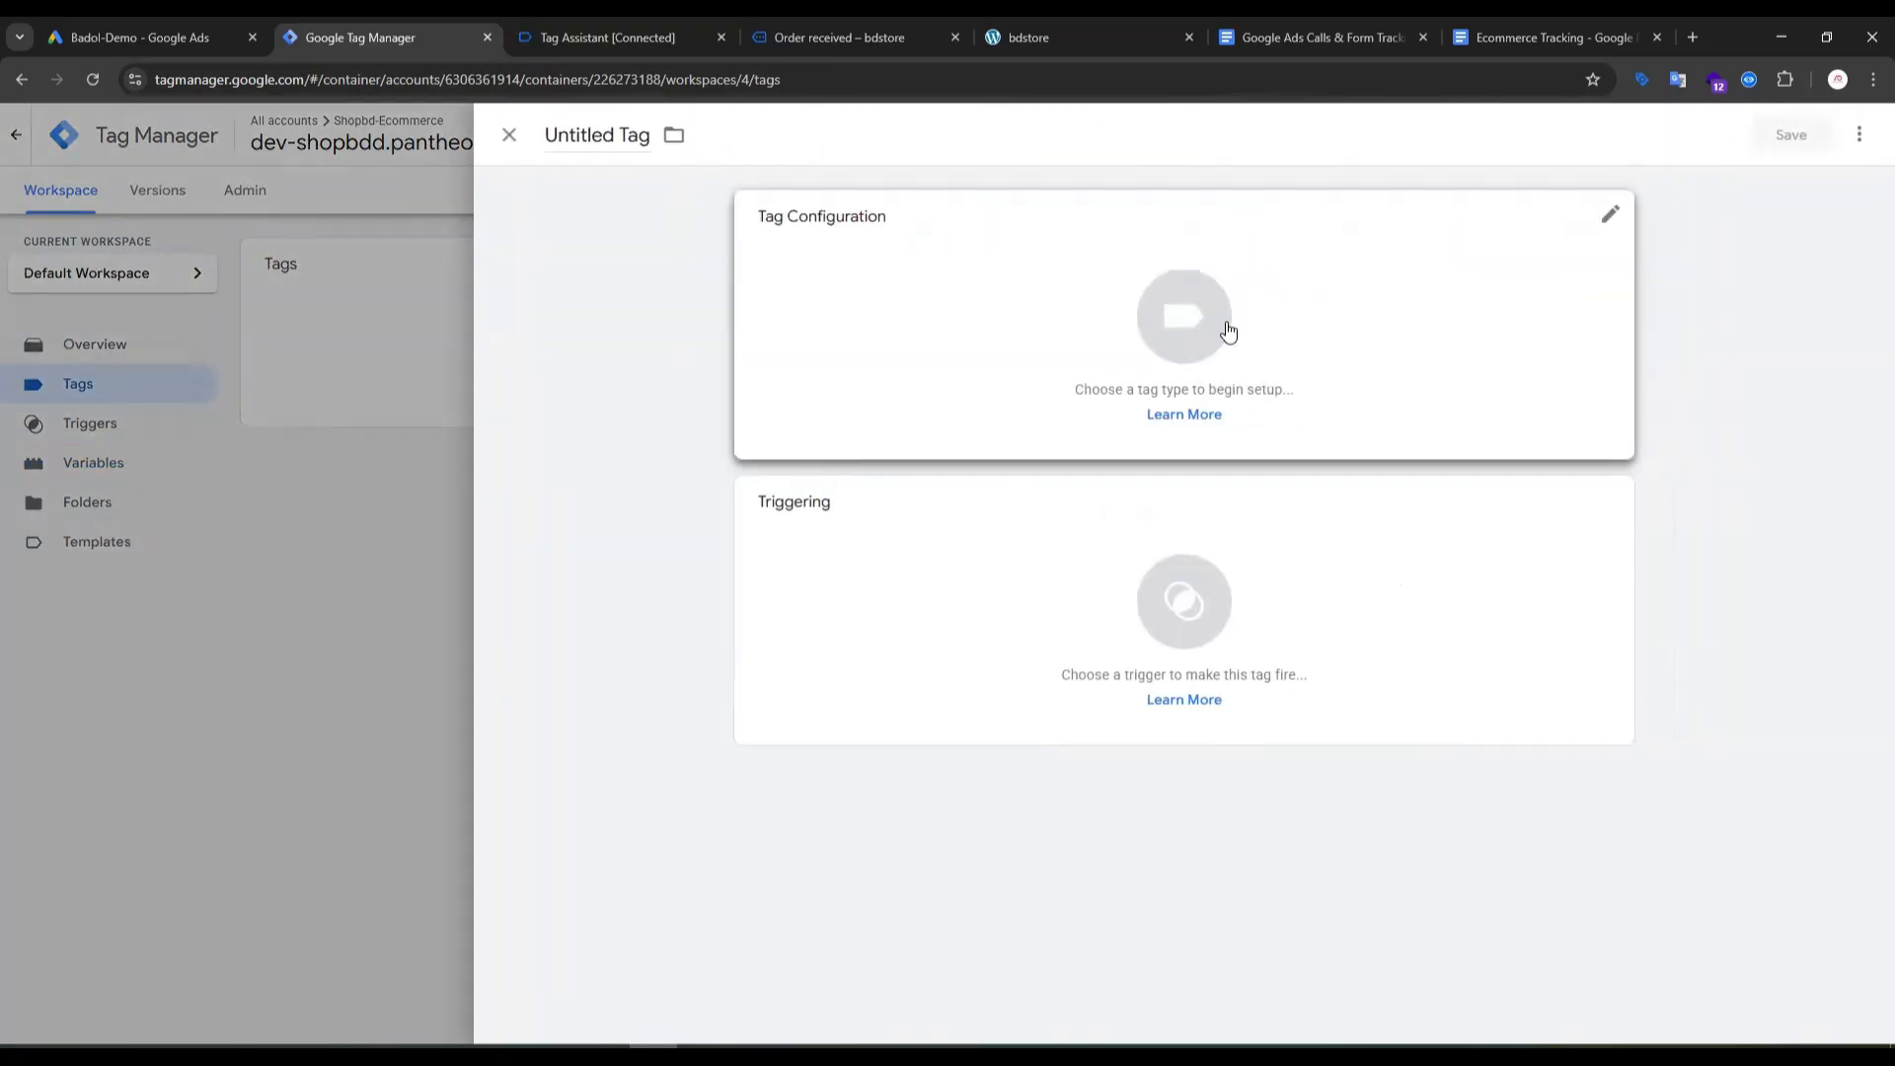
pyautogui.click(1177, 328)
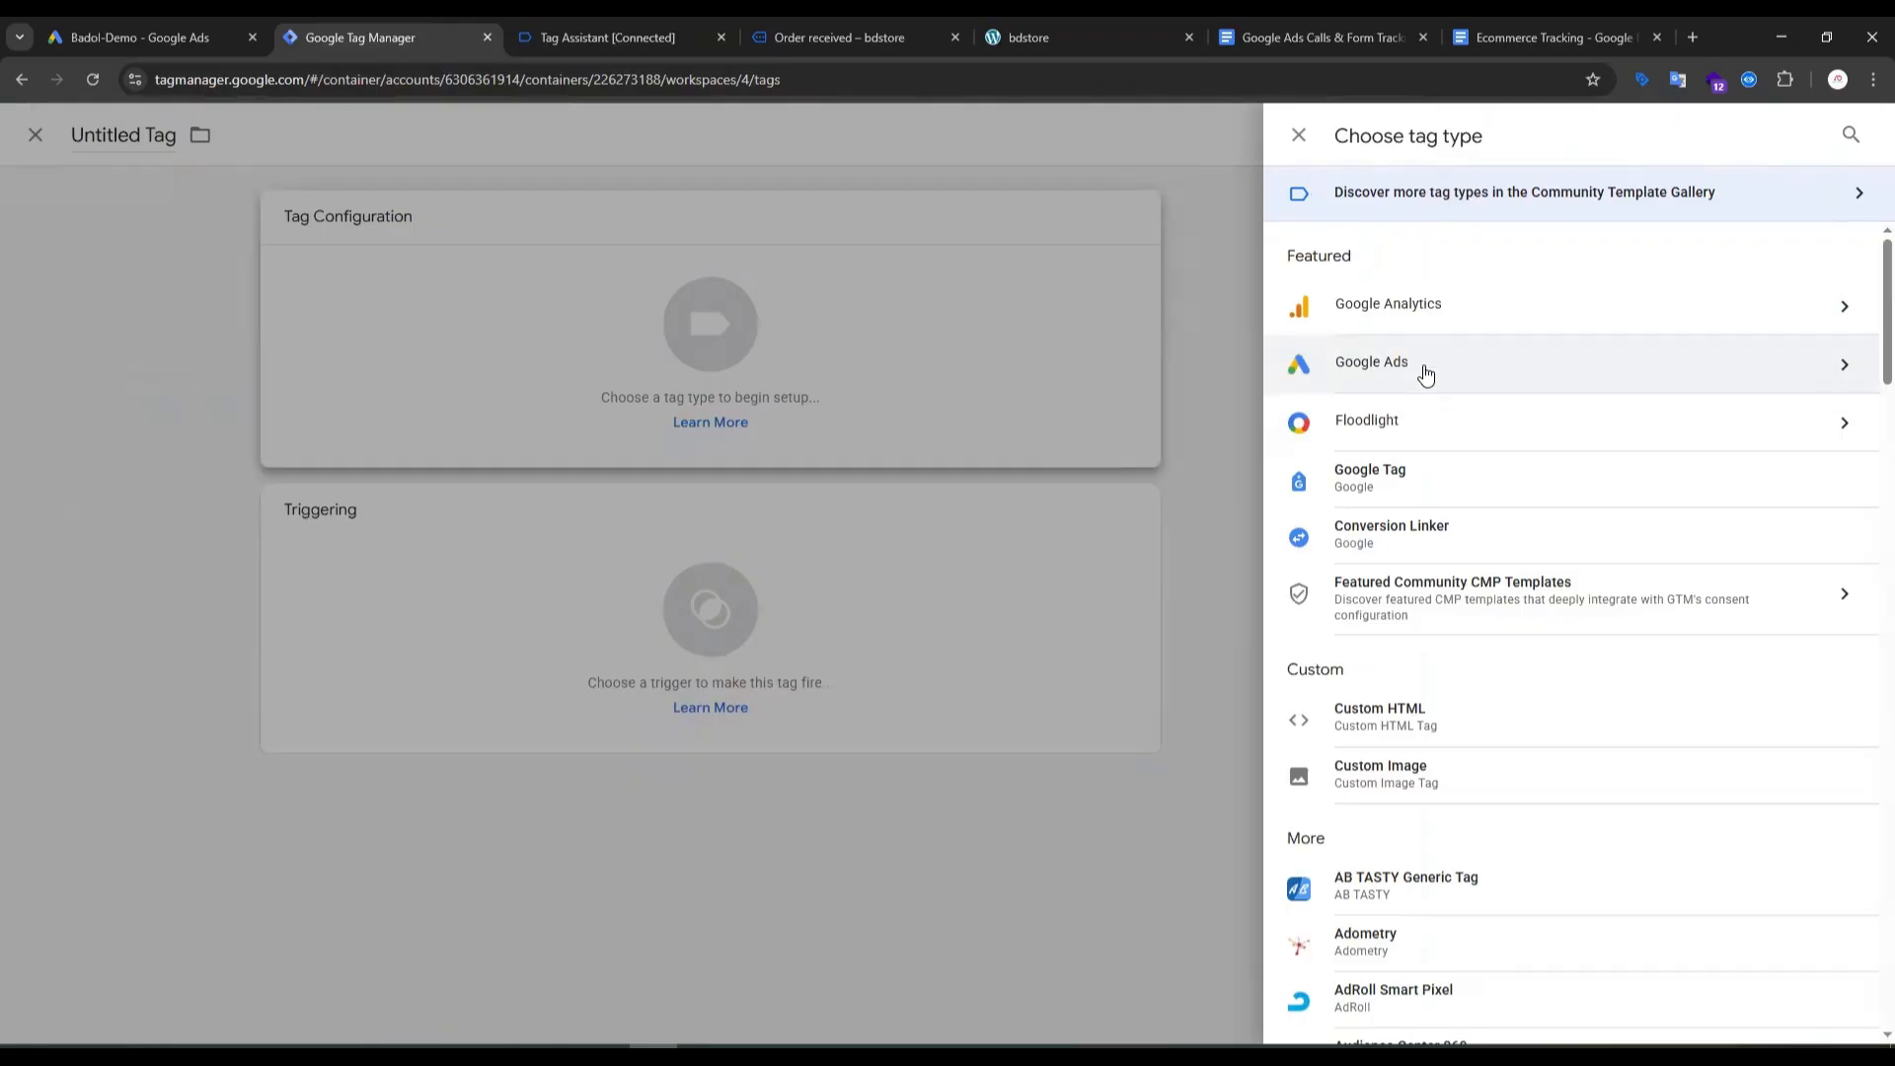
pyautogui.click(1425, 372)
pyautogui.click(1367, 323)
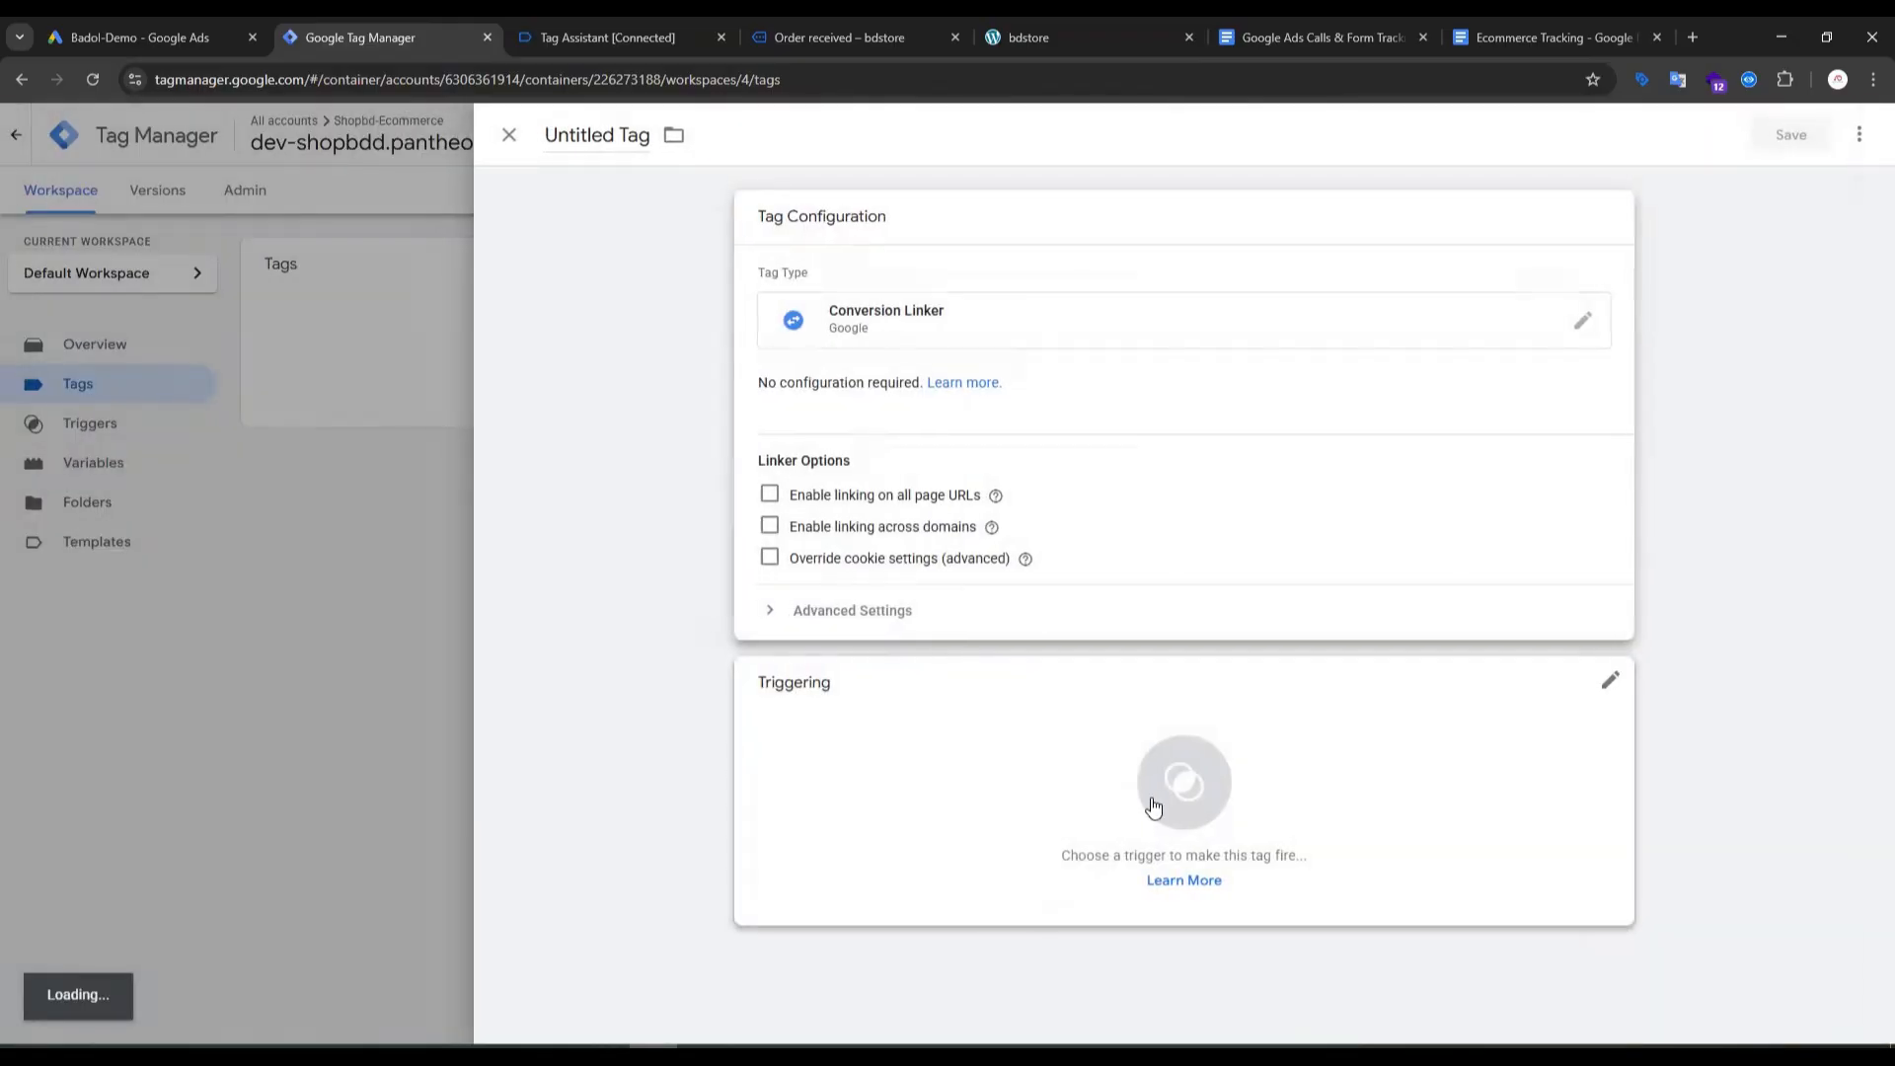
# Step: Set the tag to fire on All Pages and save it under the name Conversion Linker
pyautogui.click(1152, 806)
pyautogui.click(711, 268)
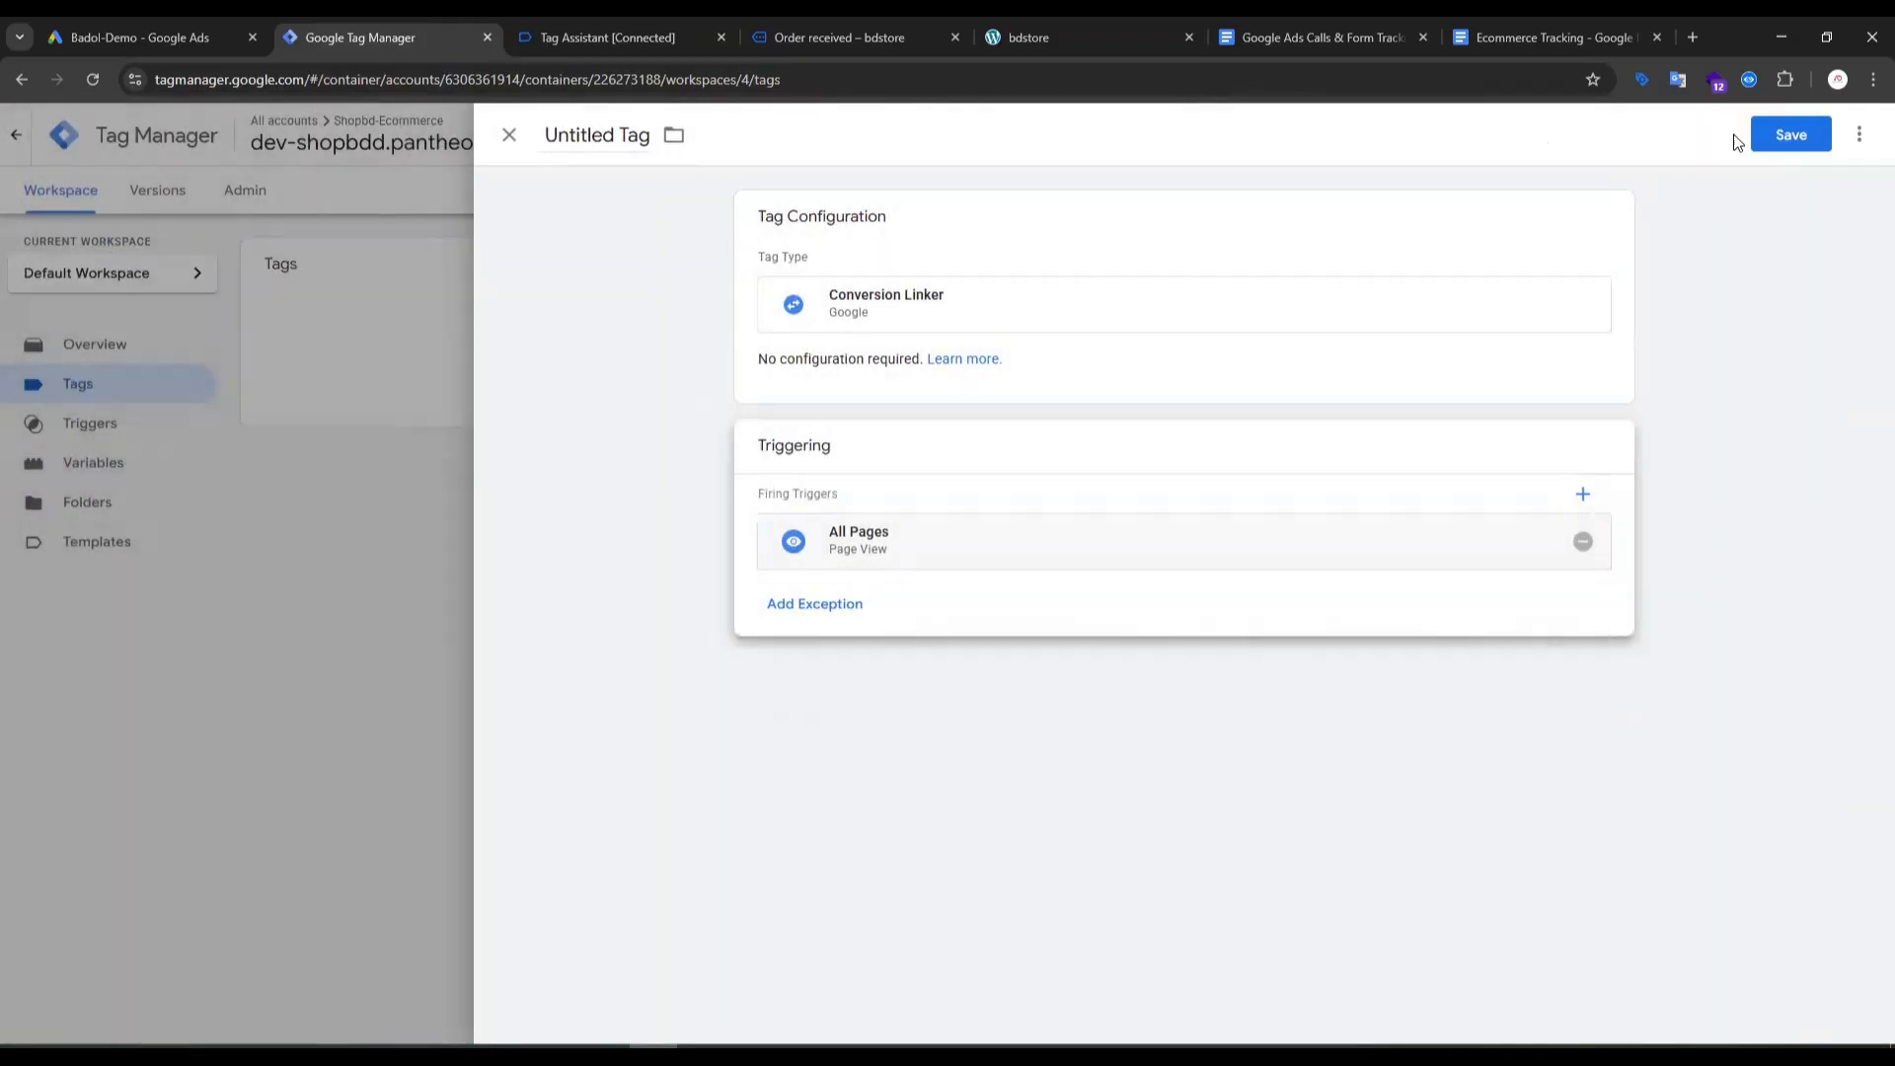
pyautogui.click(1792, 135)
pyautogui.click(1111, 430)
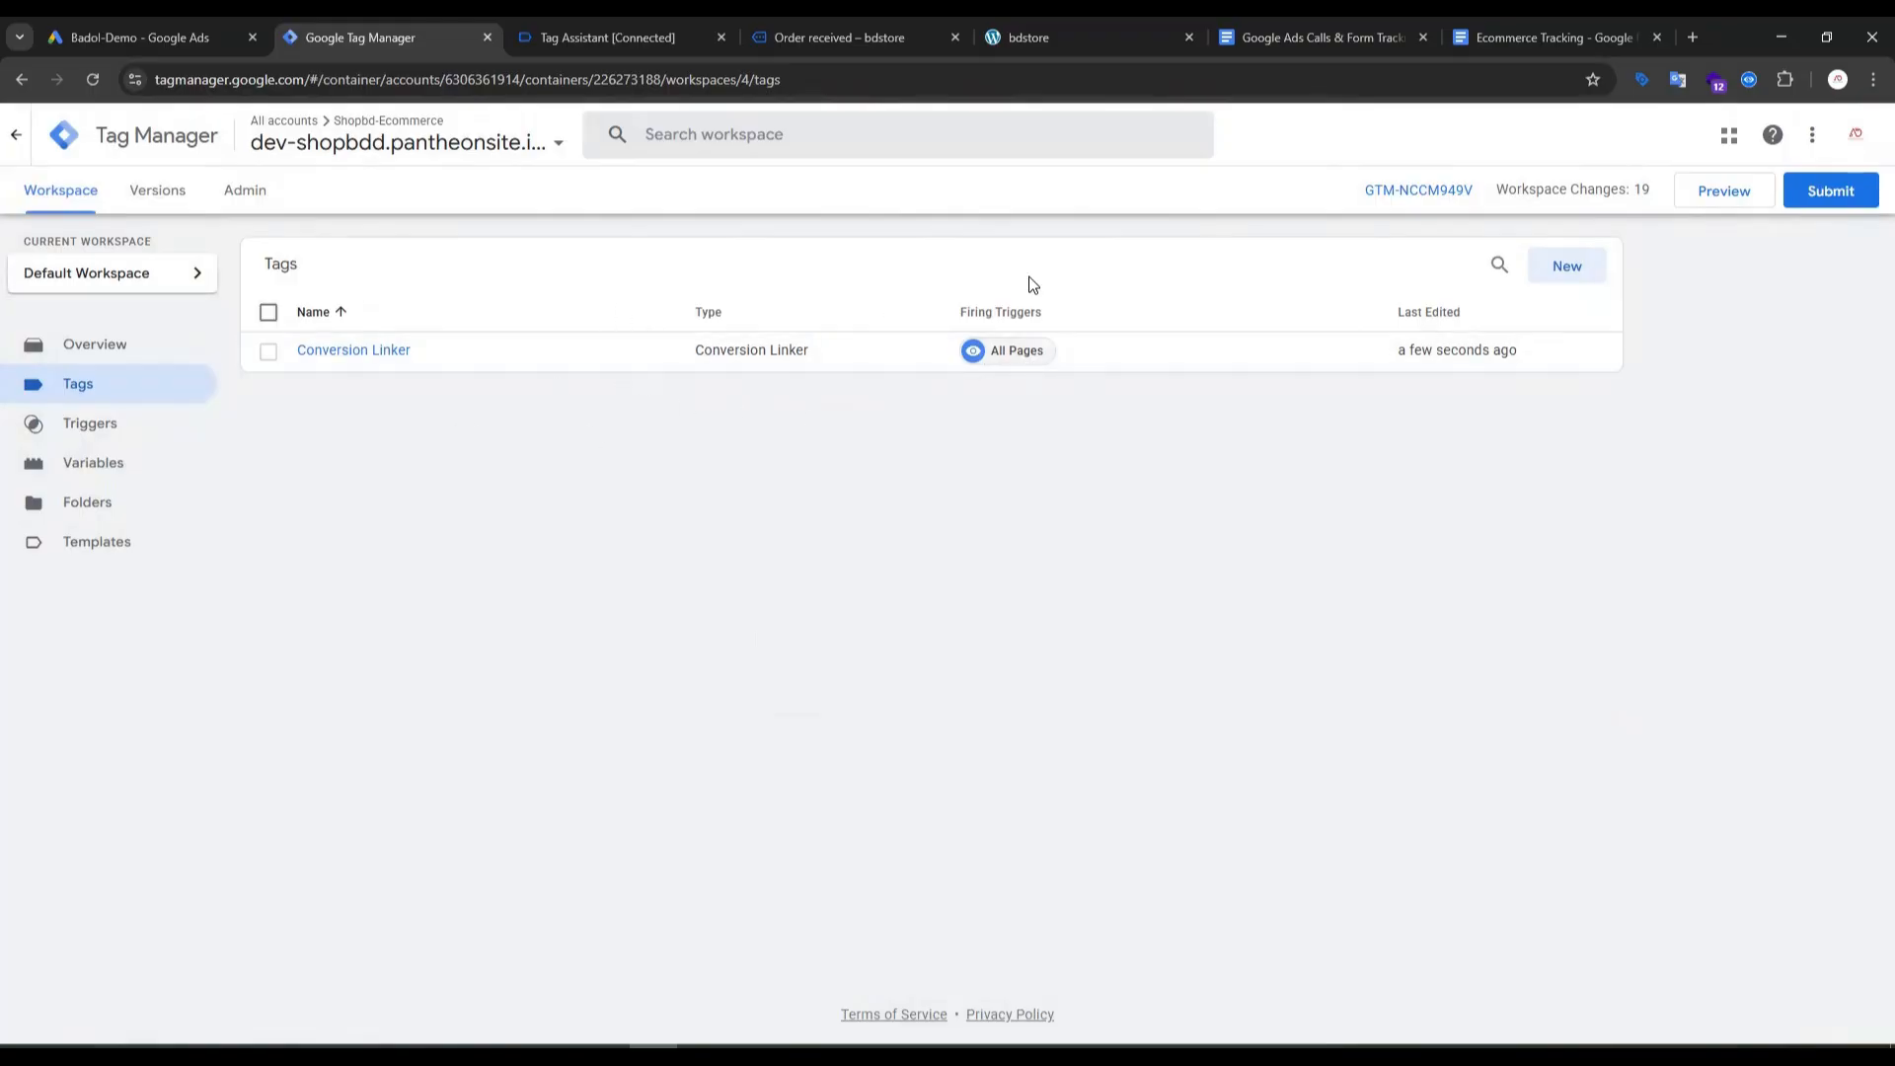
# Step: Switch to Google Ads, set the new conversion action's goal category to Purchase and expand its optimization options
pyautogui.click(171, 40)
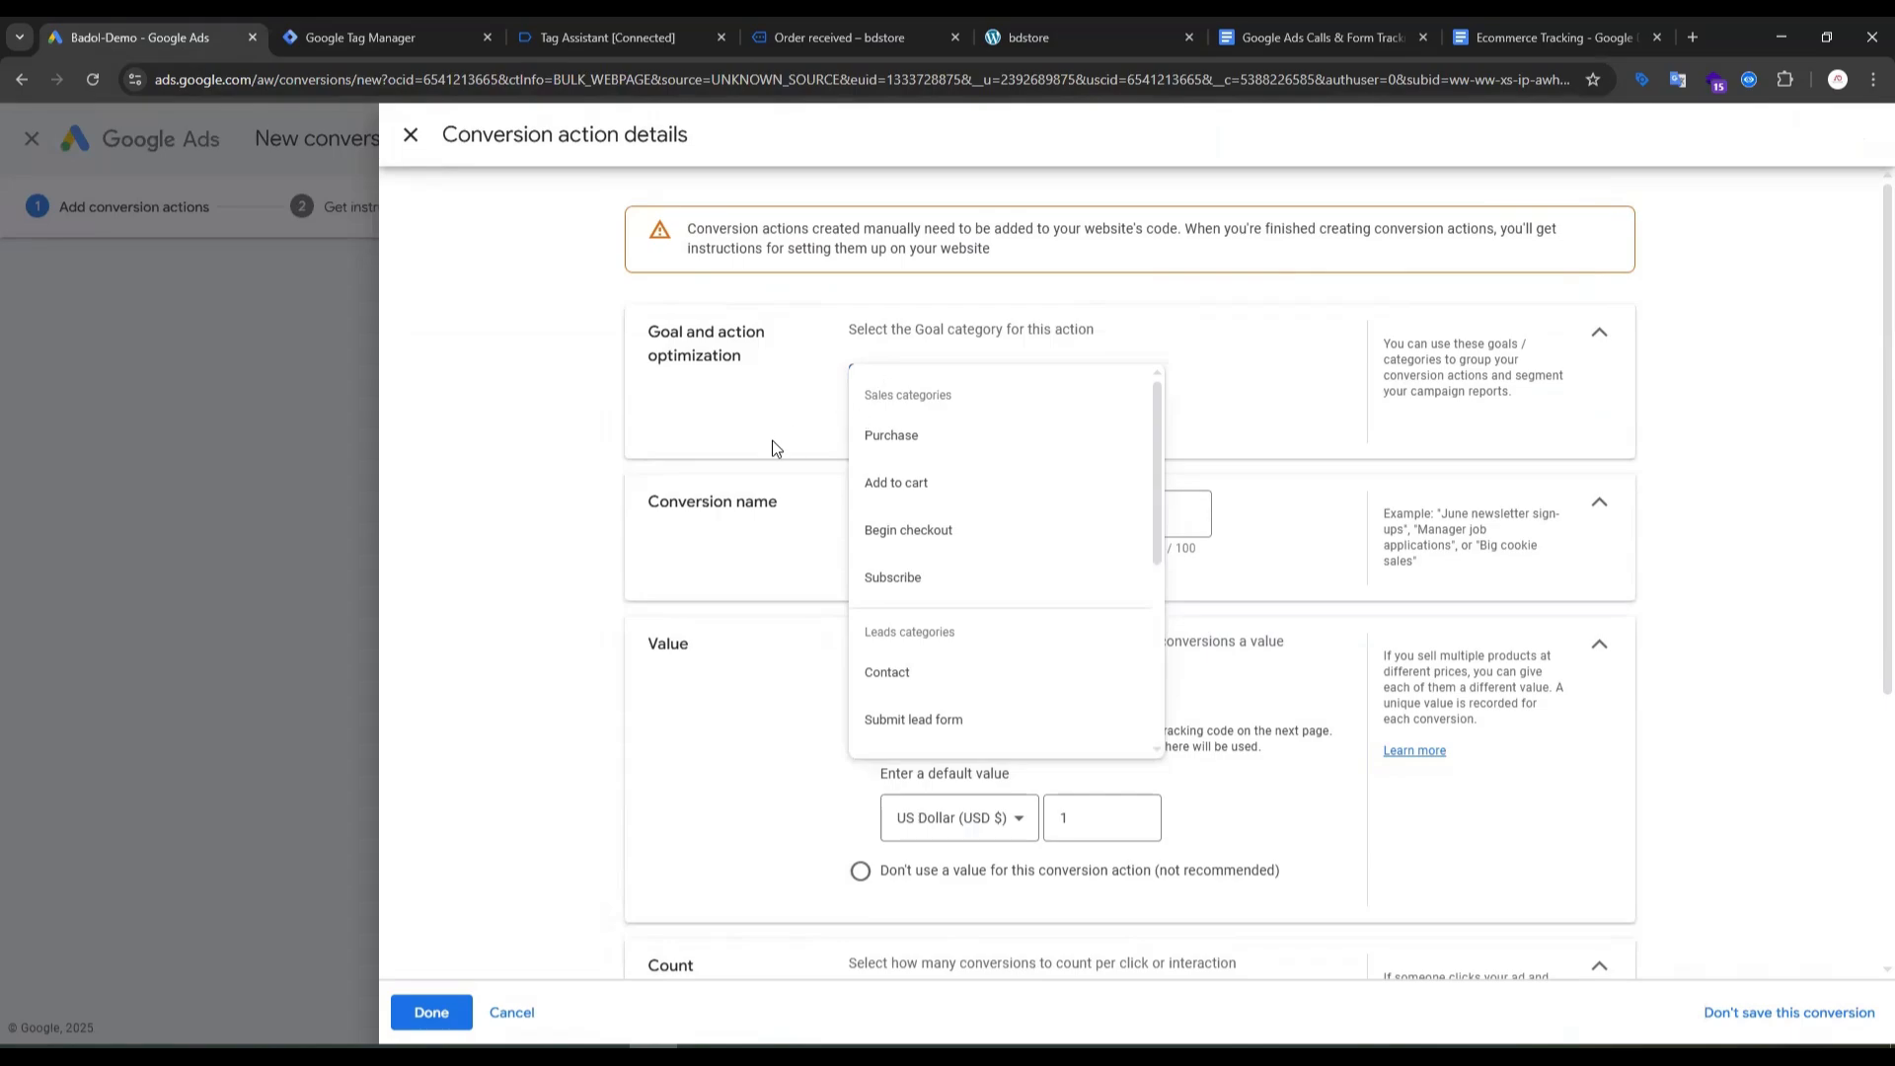
pyautogui.click(898, 435)
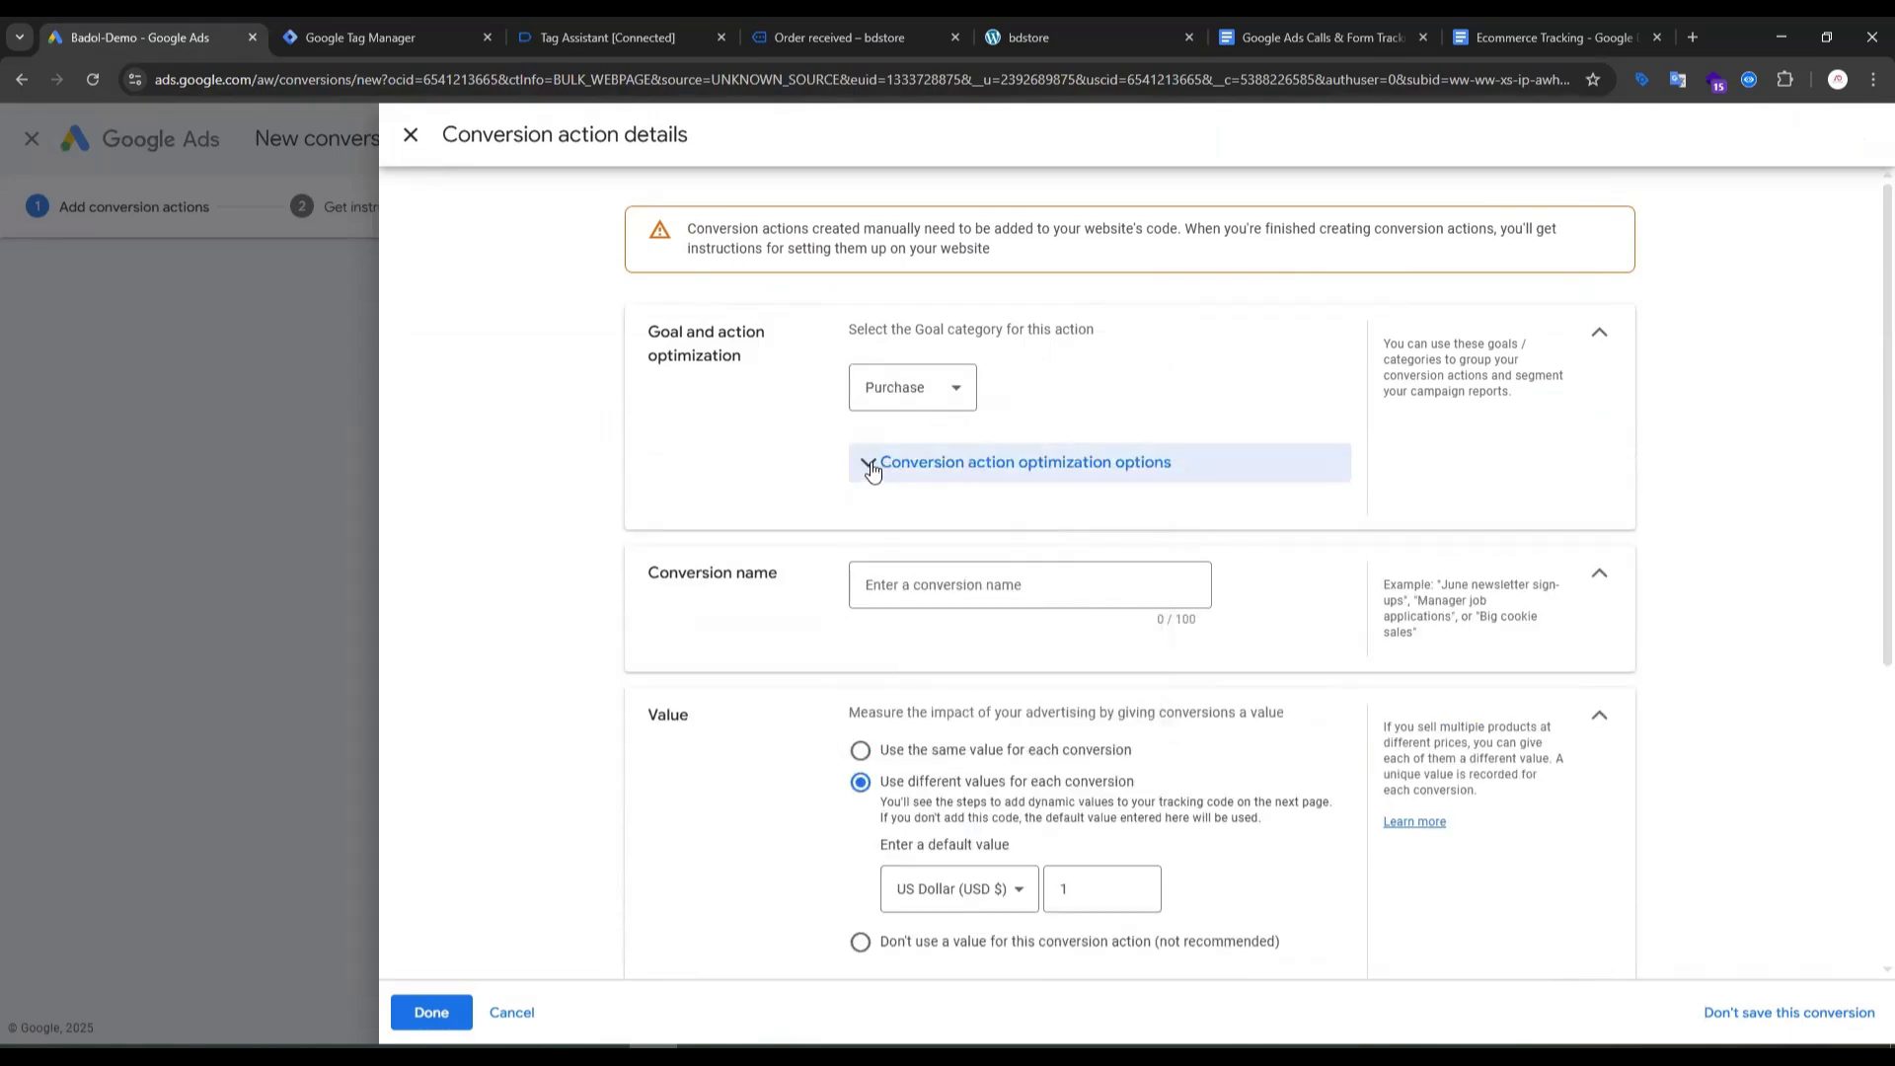
pyautogui.click(878, 462)
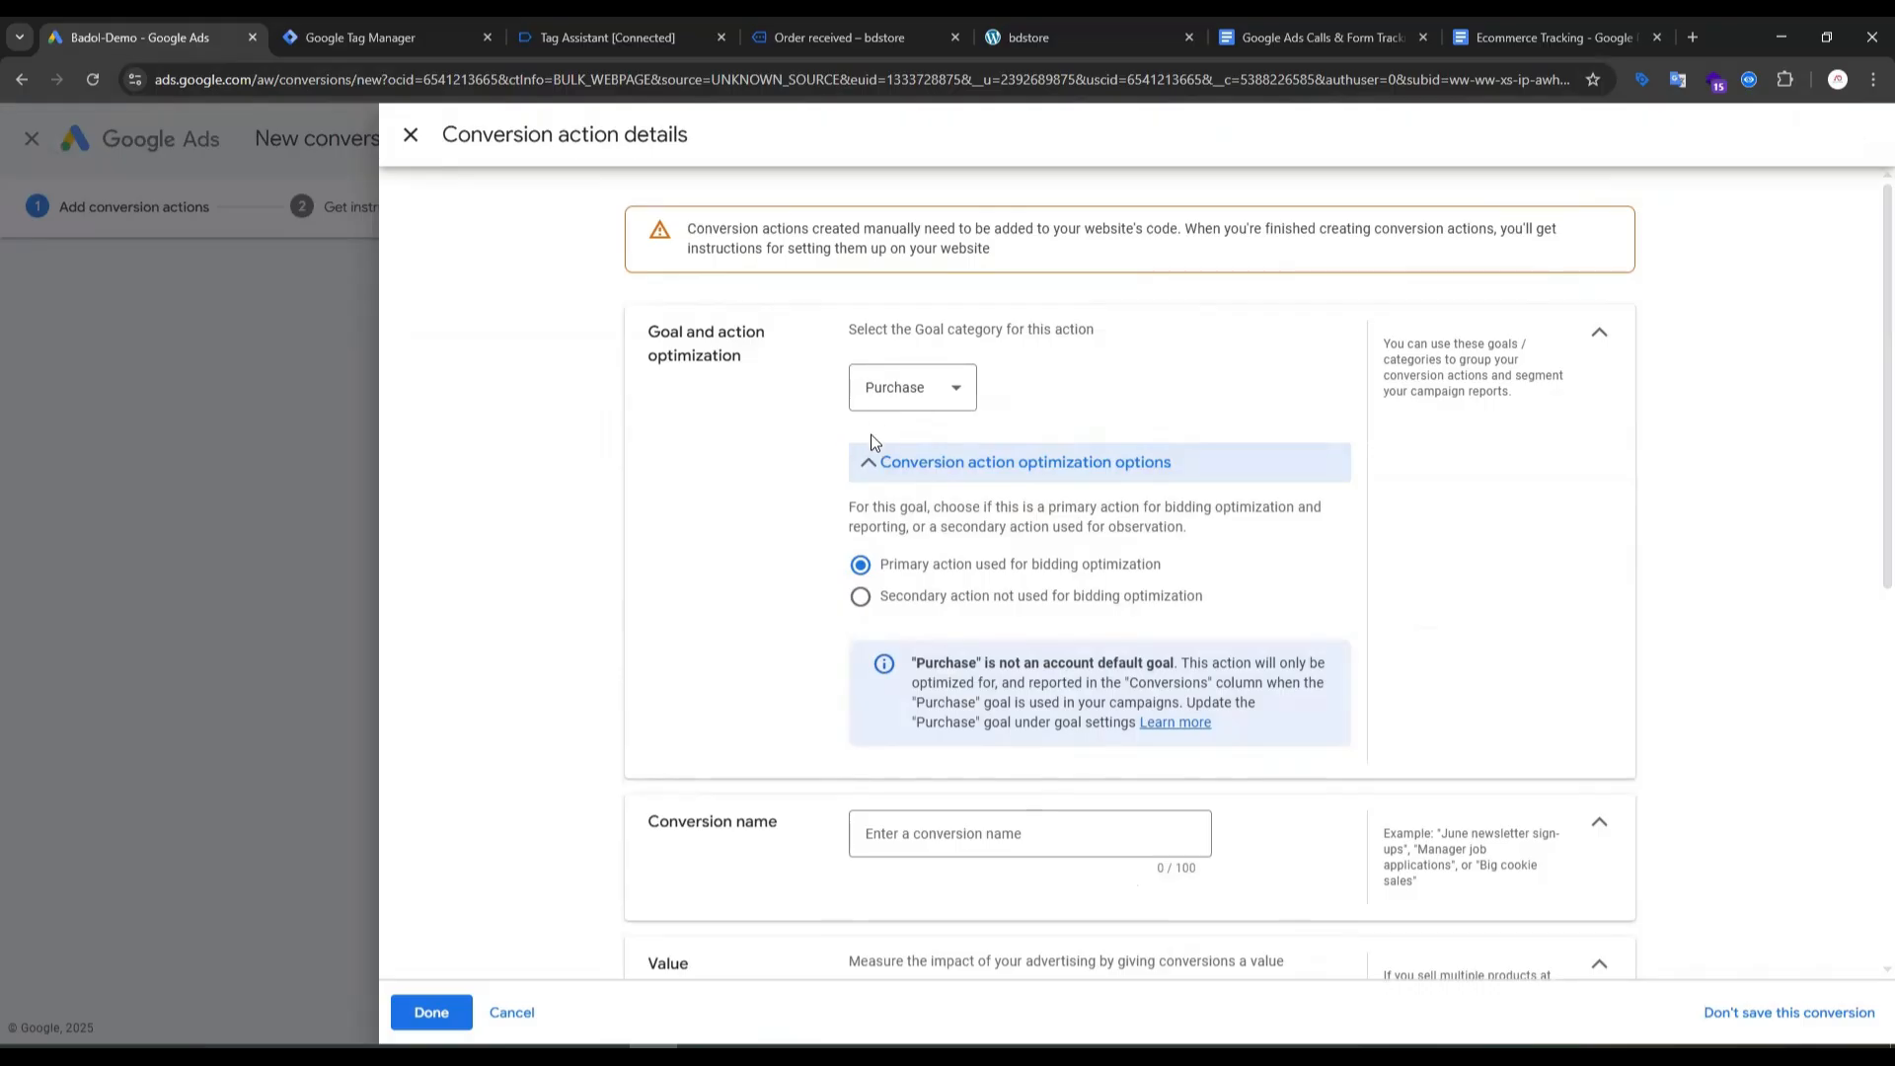
# Step: Compare the conversion action's goal settings with the purchase, add to cart and begin checkout items listed in the tracking document
pyautogui.click(1309, 30)
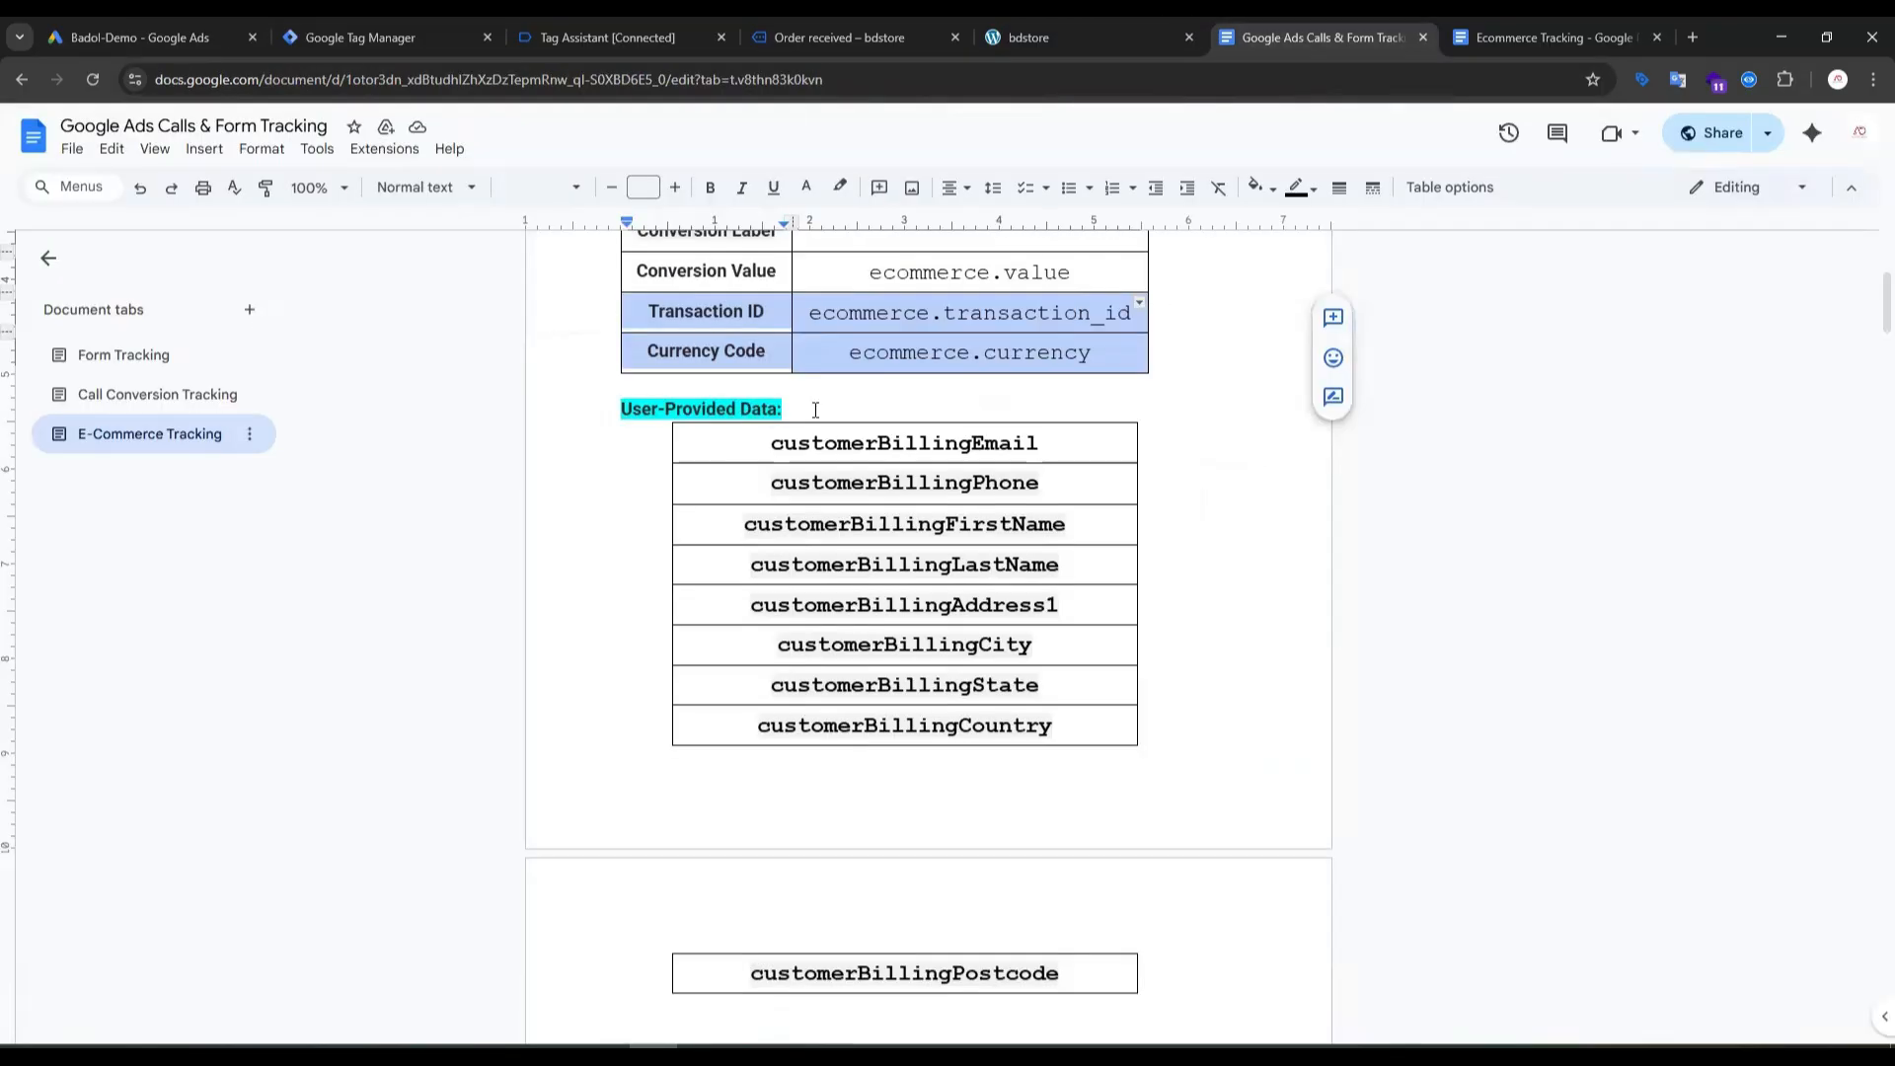
pyautogui.scroll(5, 785, 393)
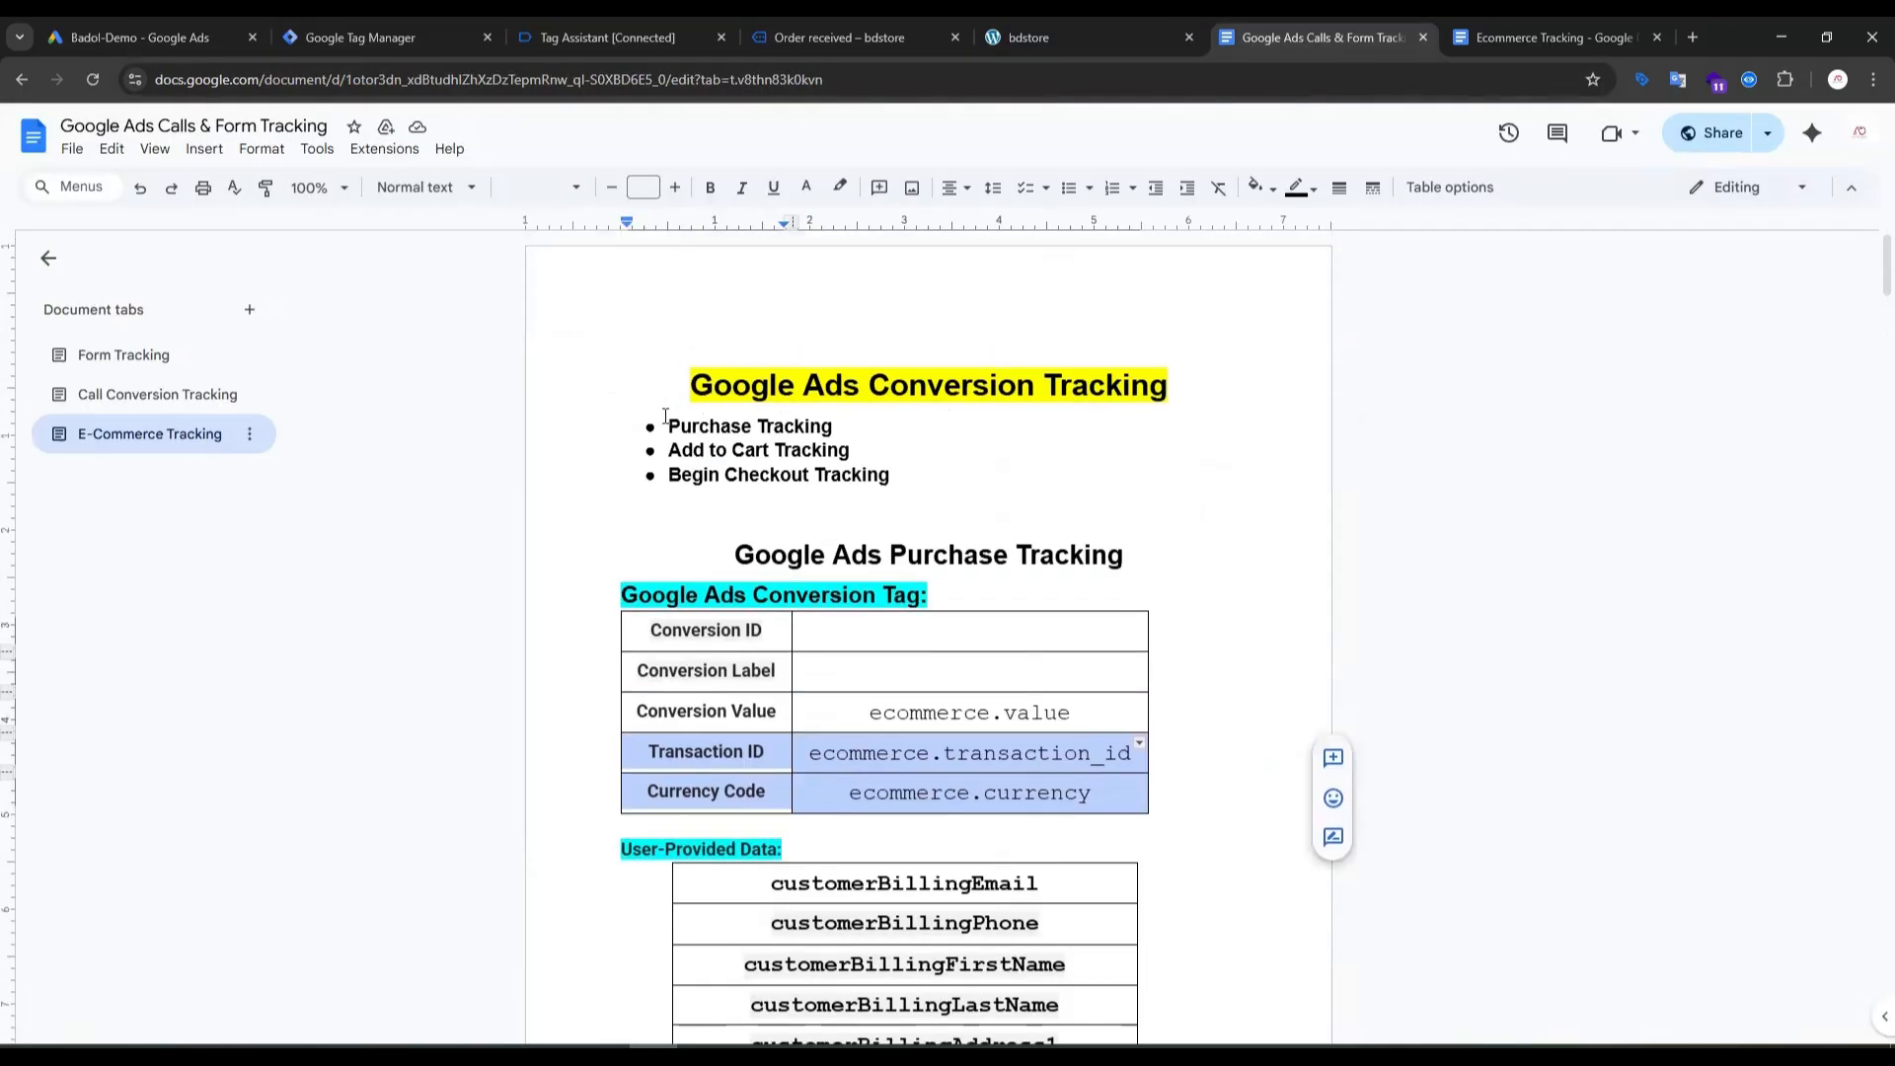
pyautogui.moveTo(667, 422); pyautogui.dragTo(876, 426)
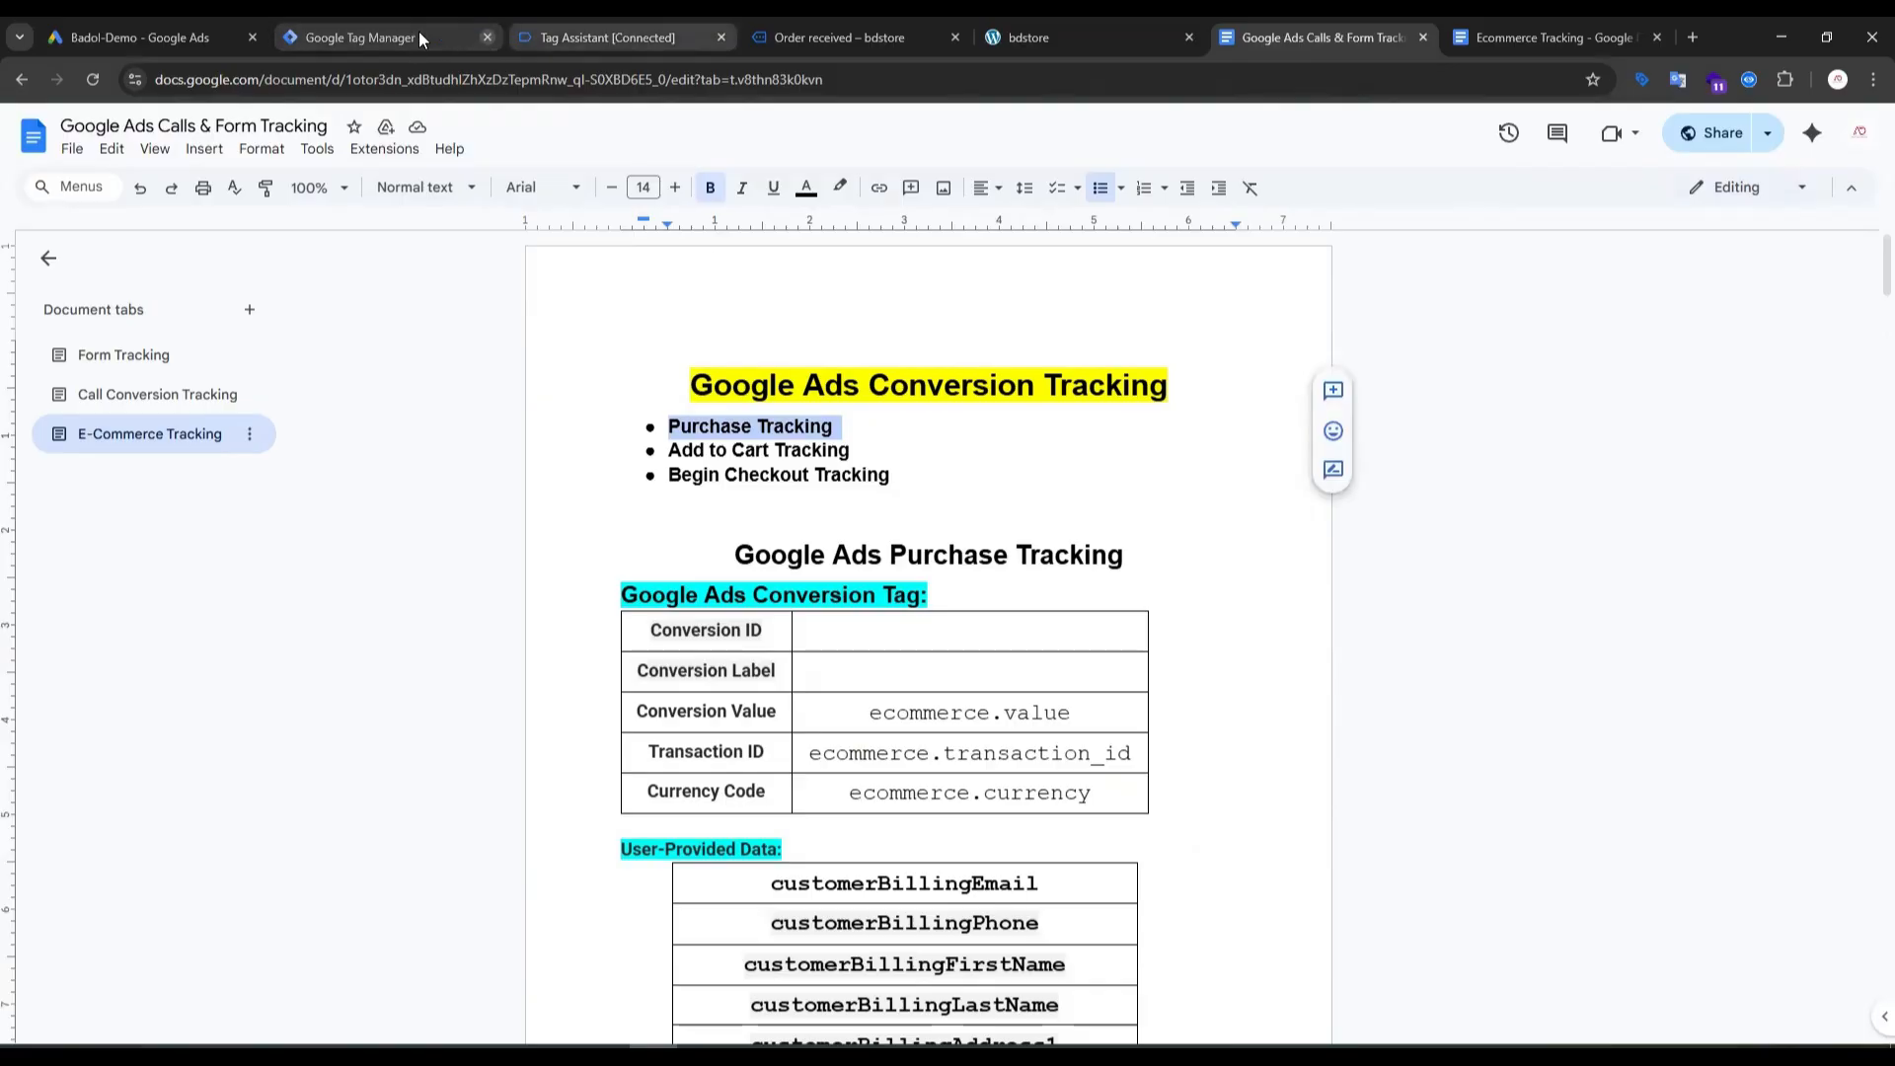
pyautogui.click(119, 37)
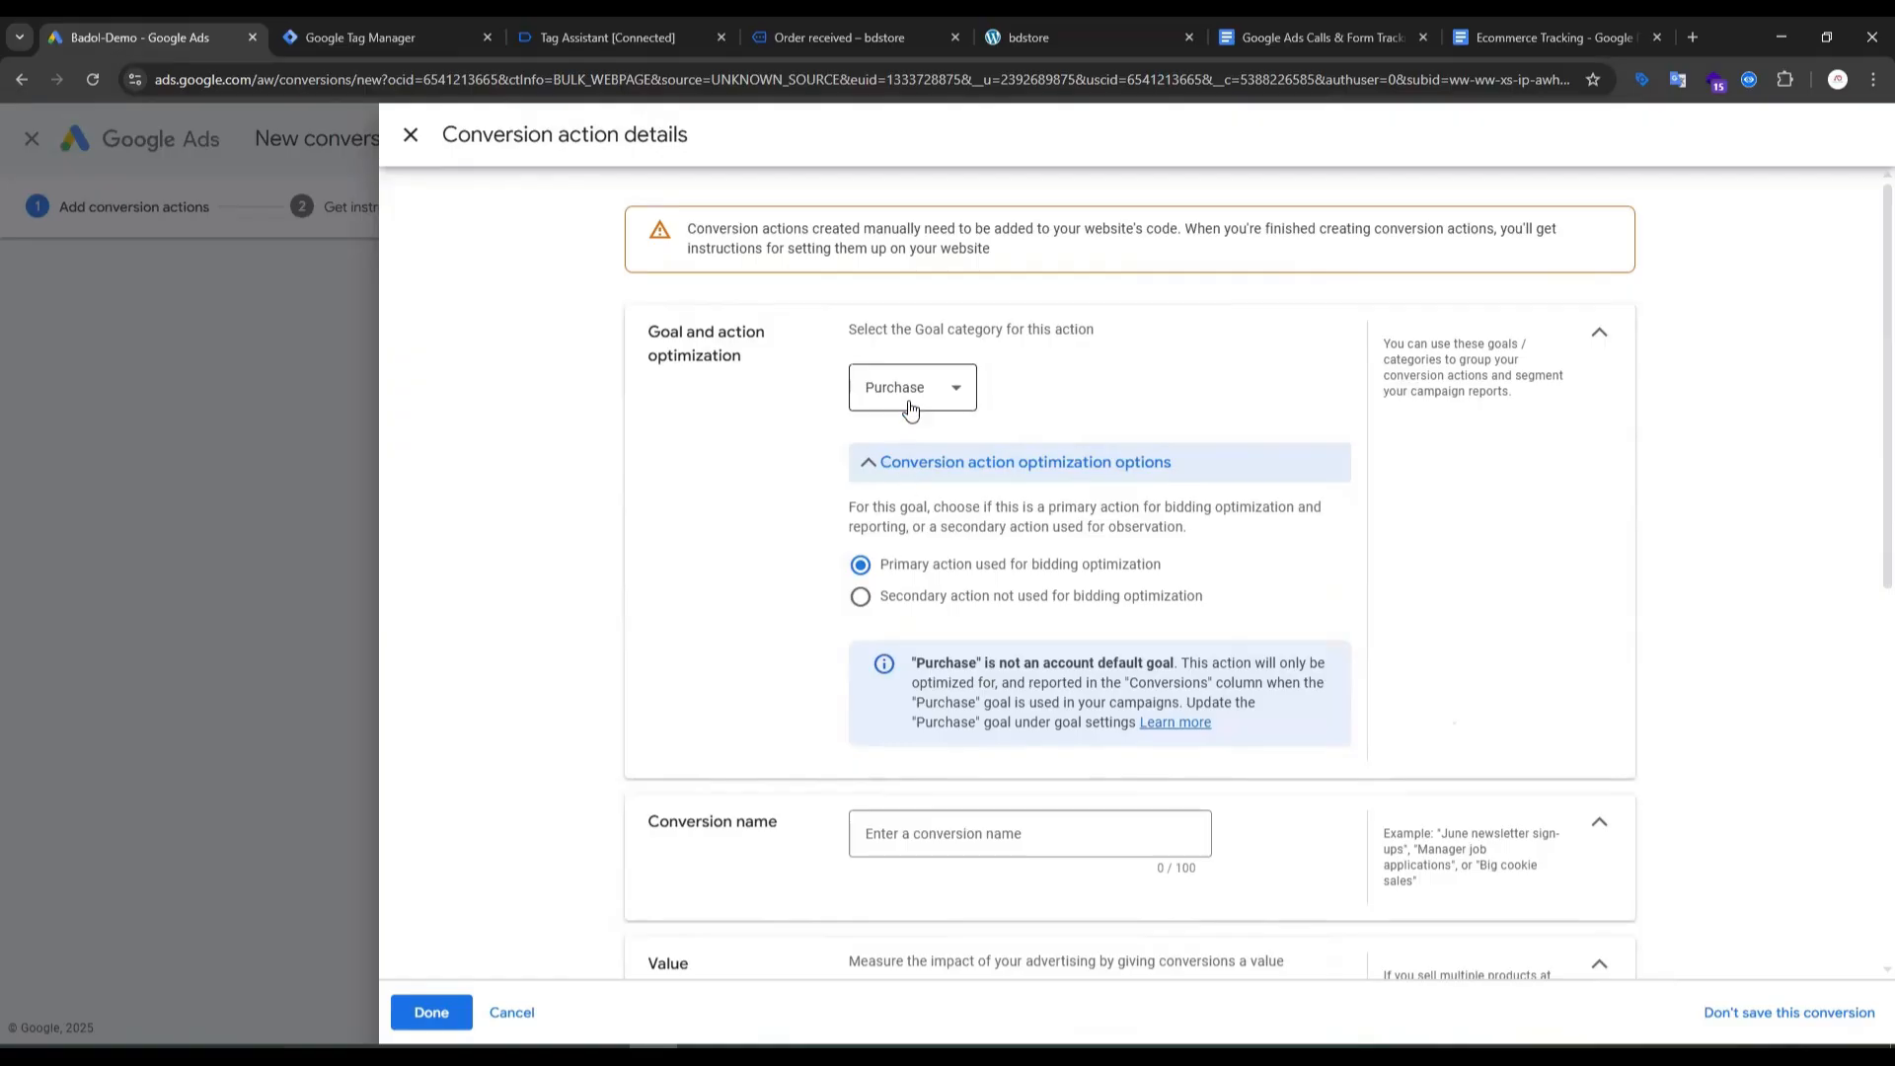
pyautogui.click(1312, 37)
pyautogui.moveTo(671, 452); pyautogui.dragTo(890, 477)
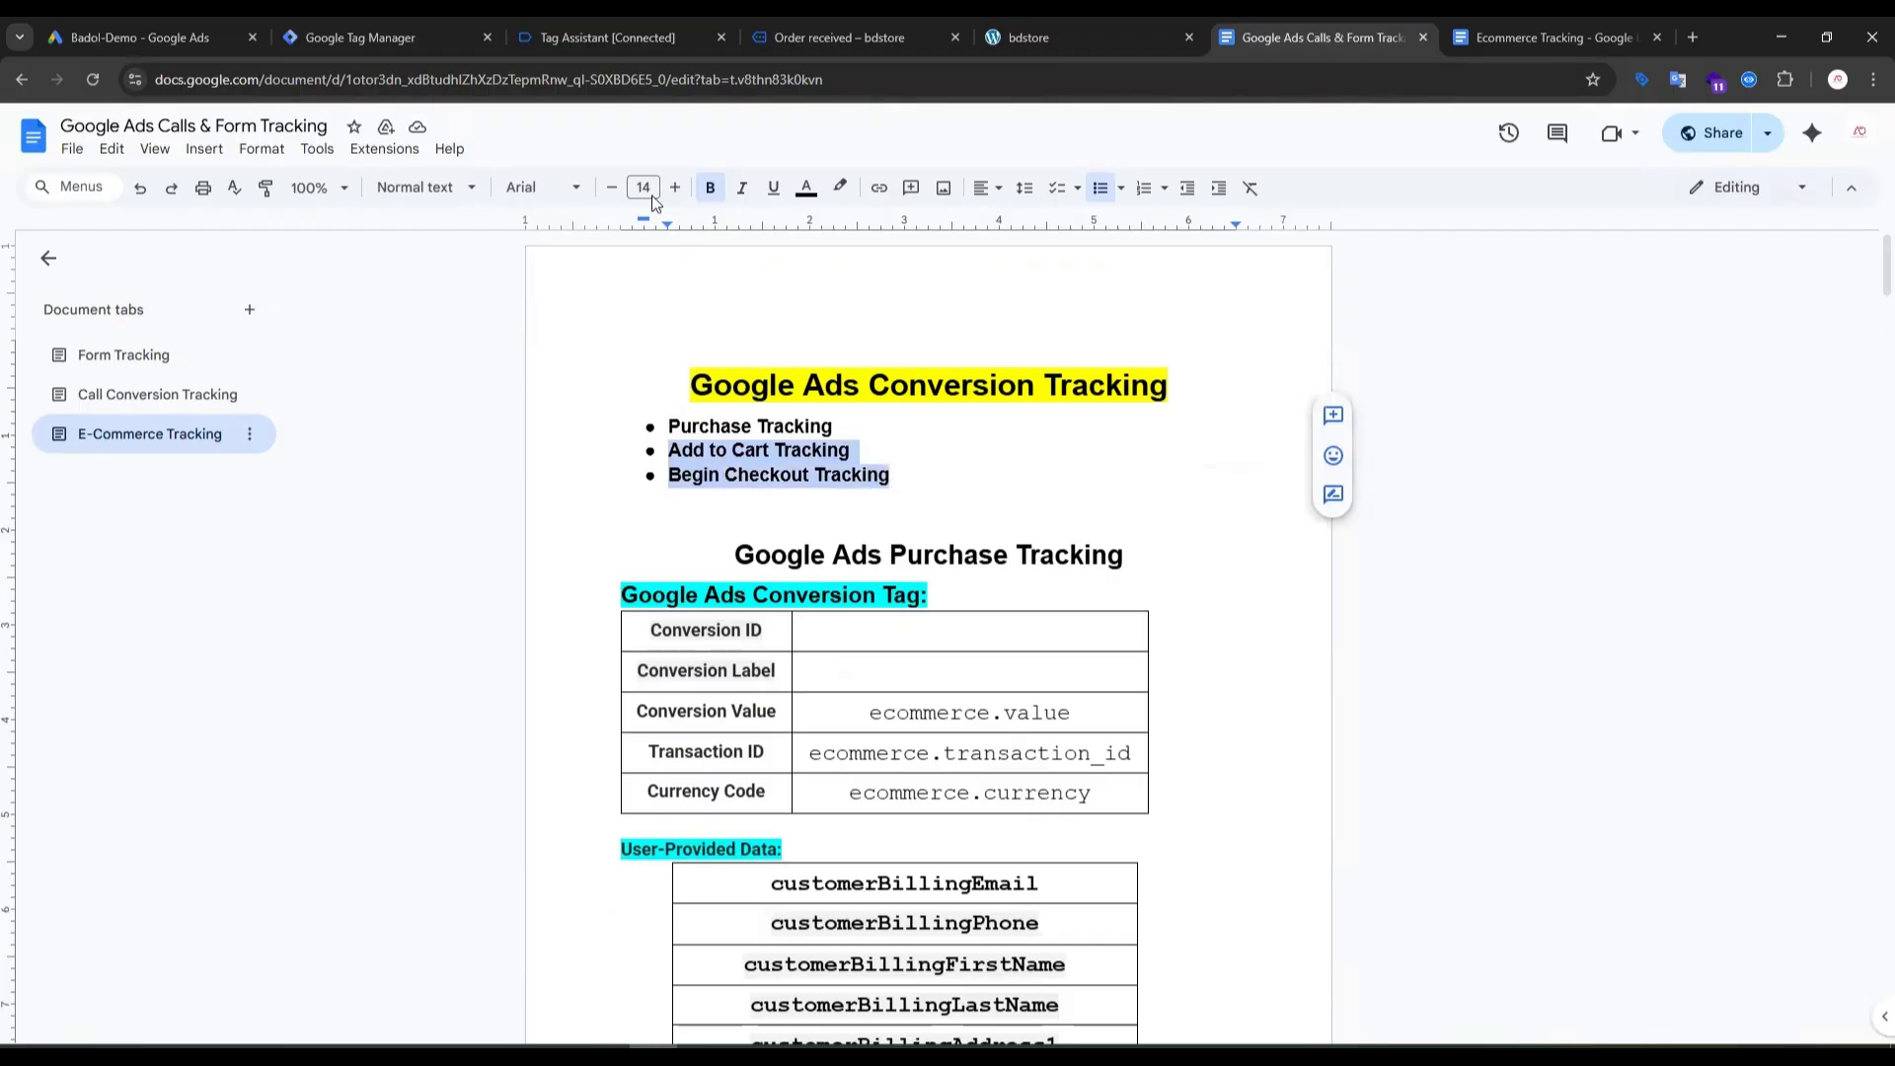
# Step: Back in Google Ads, collapse the optimization options and name the conversion Purchase Tracking
pyautogui.click(170, 42)
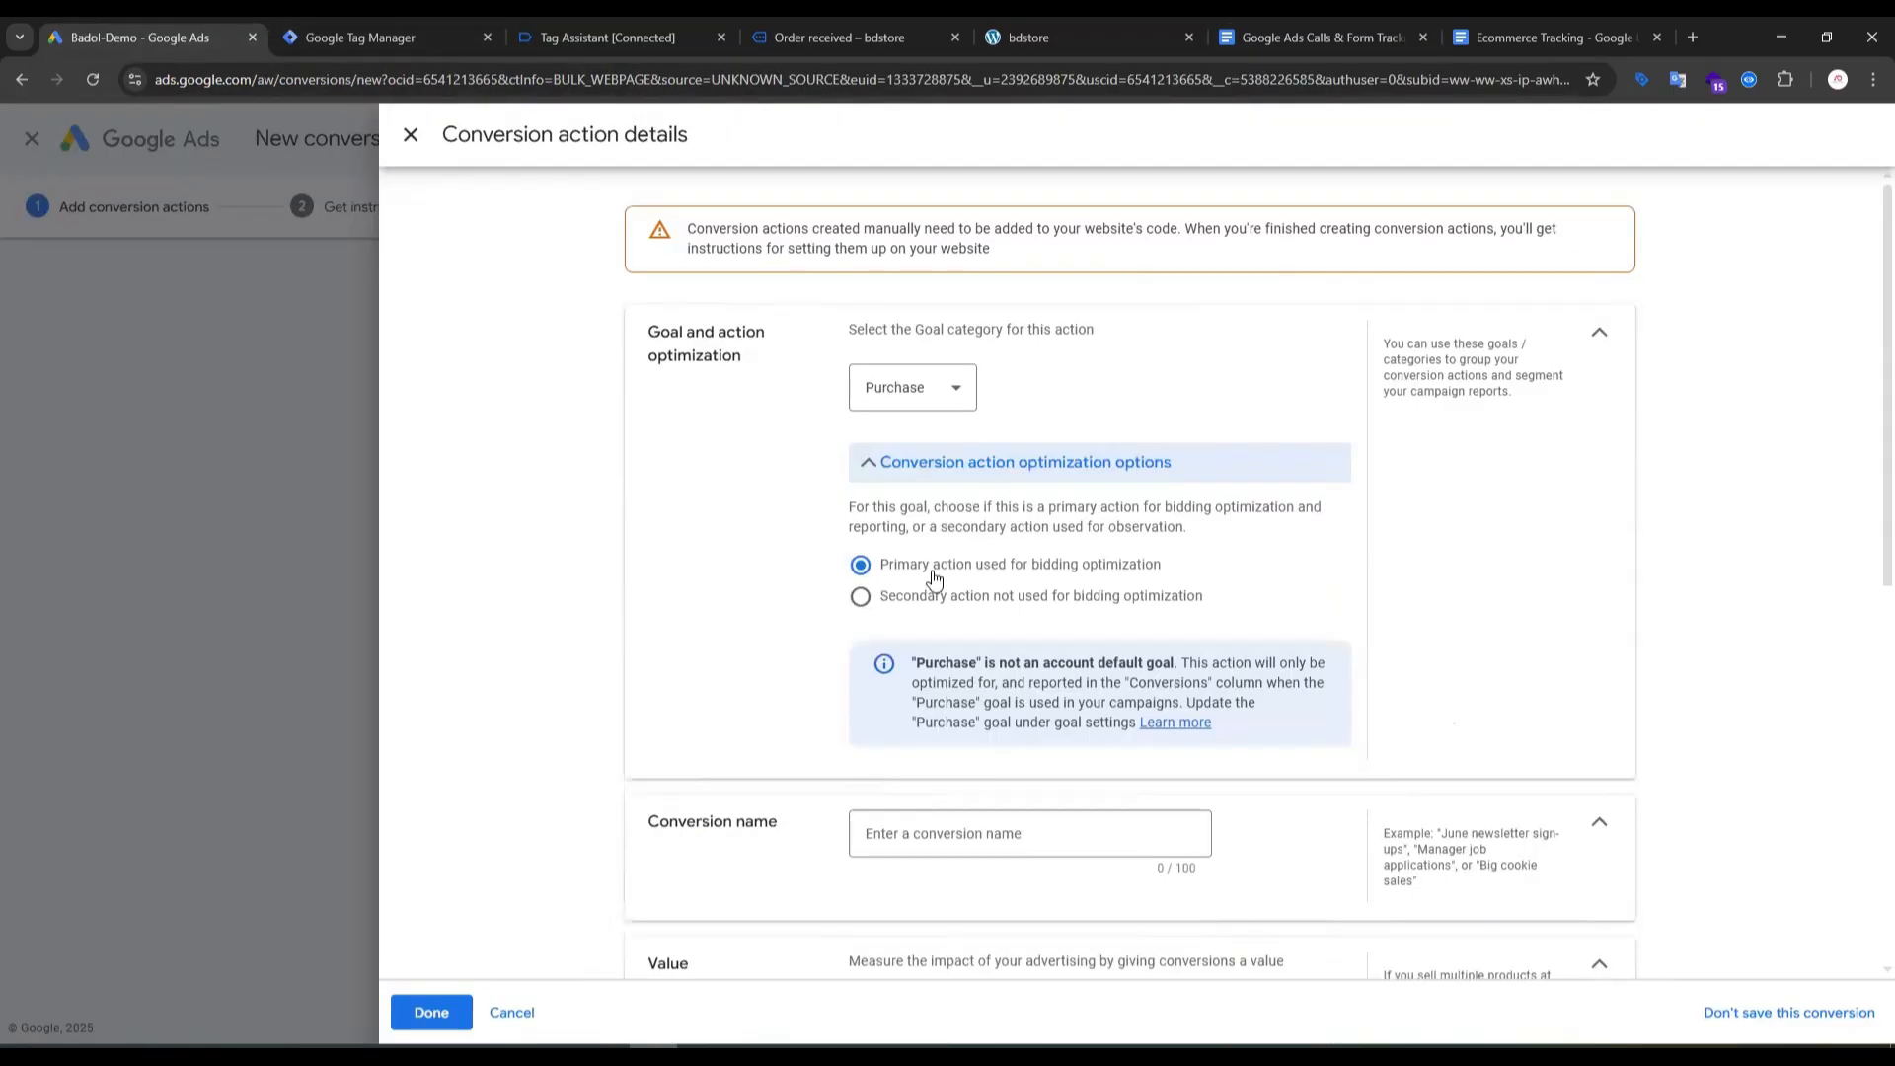
pyautogui.click(876, 476)
pyautogui.scroll(-2, 899, 415)
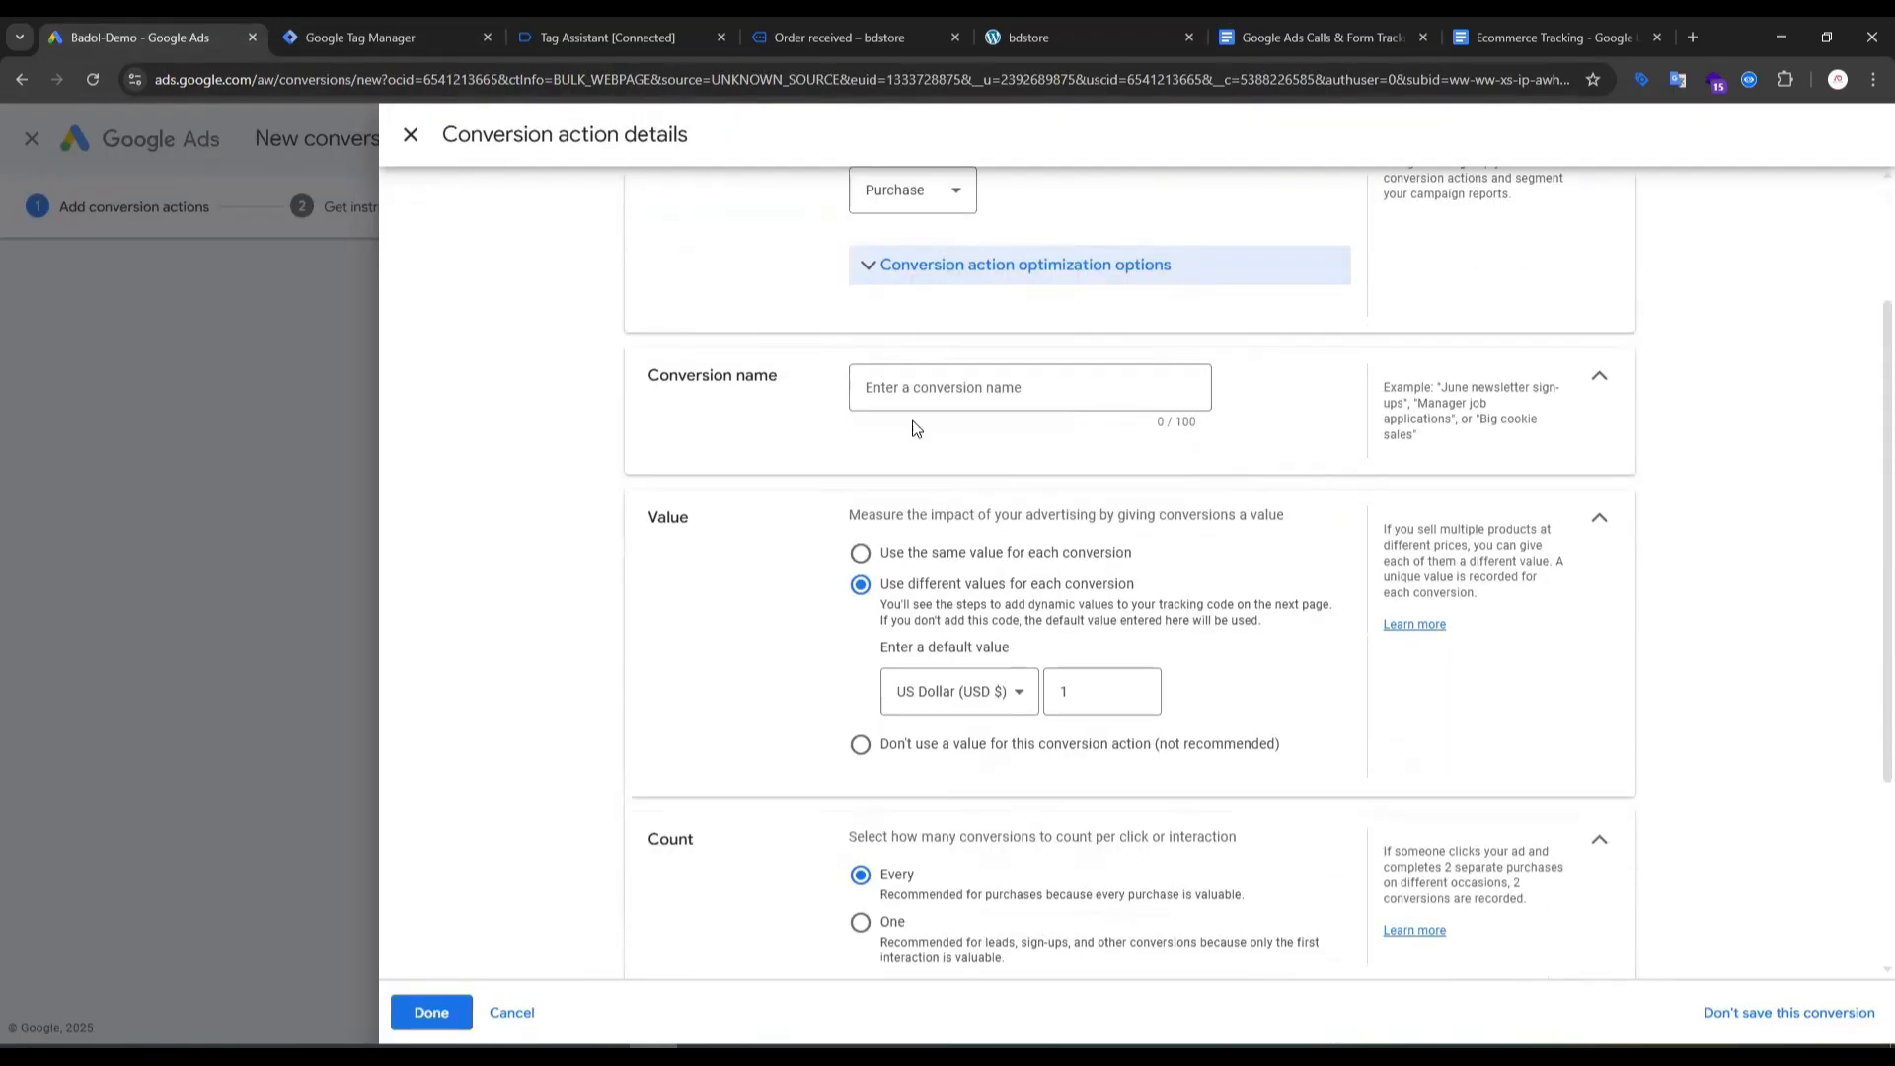
pyautogui.click(899, 388)
pyautogui.write('Purchase Tracking')
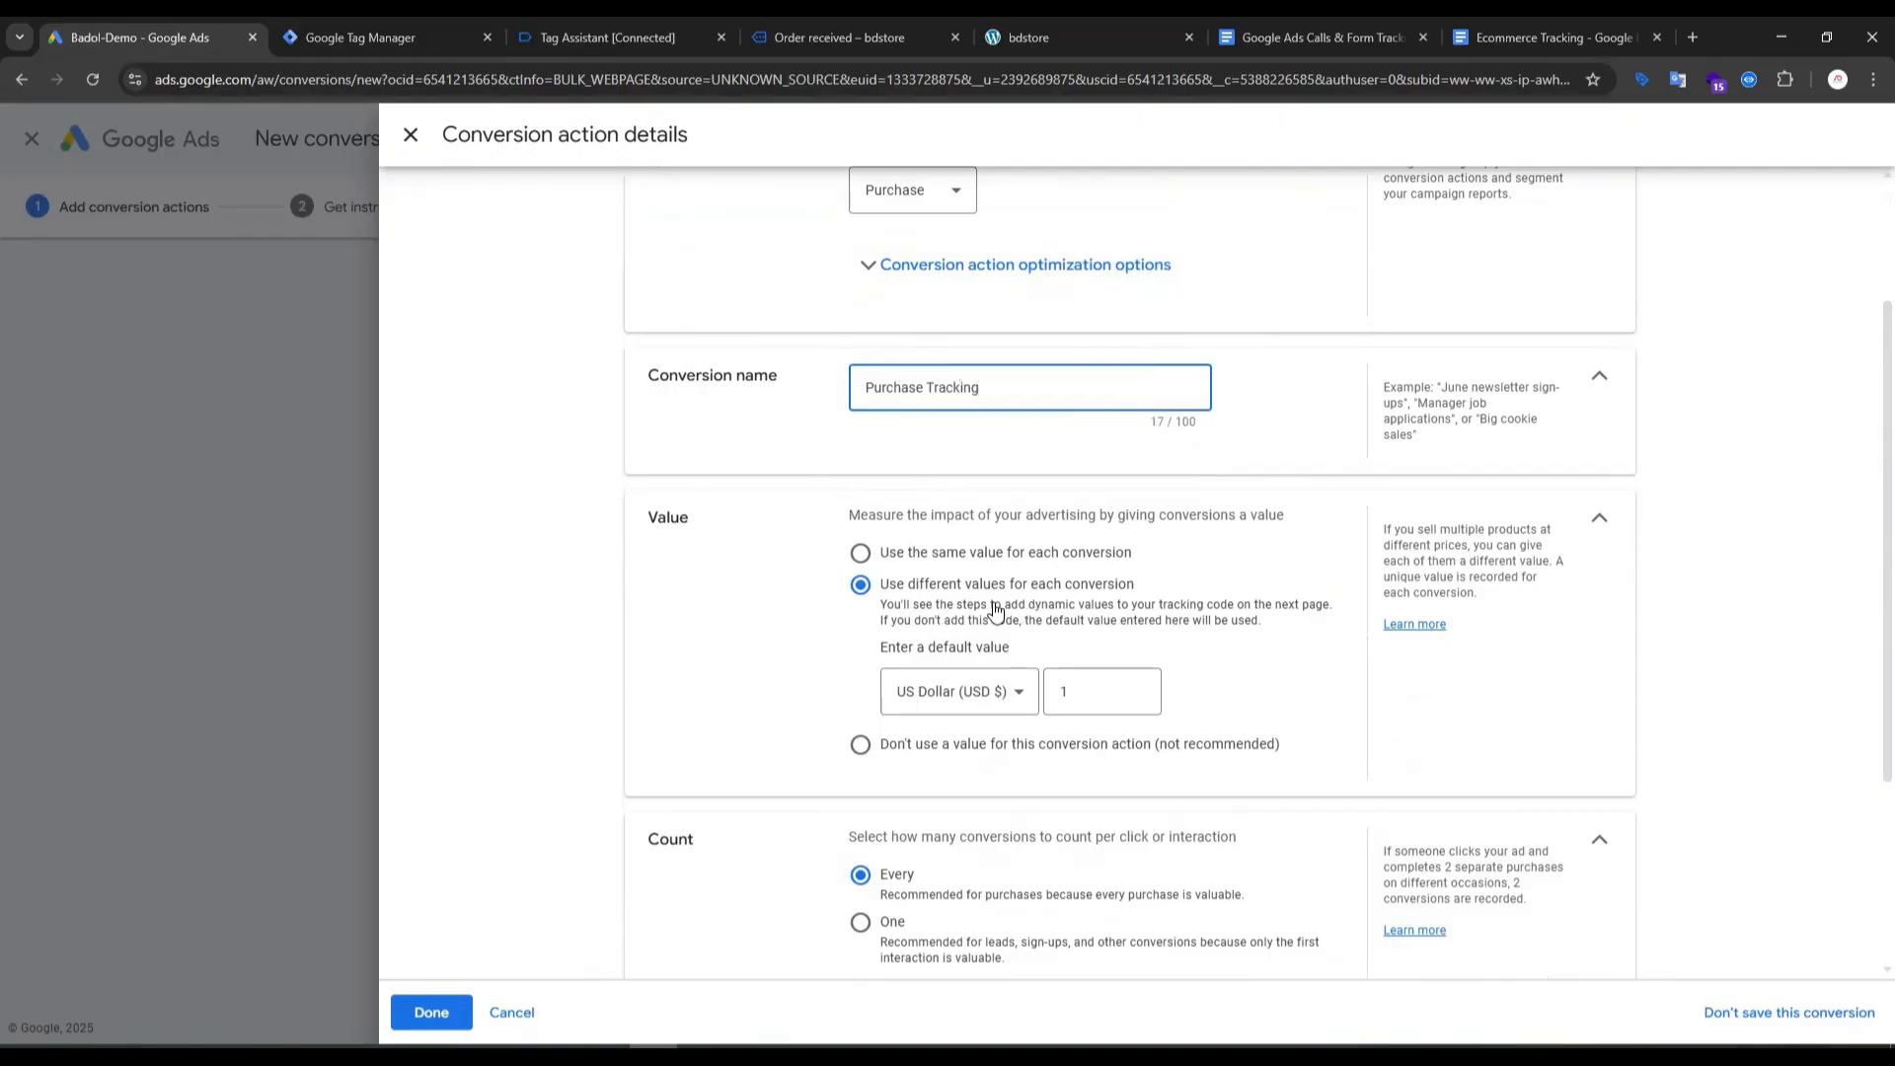
# Step: Check the product prices on the bdstore homepage, and return to Google Ads to review the conversion's value and count settings
pyautogui.click(1012, 38)
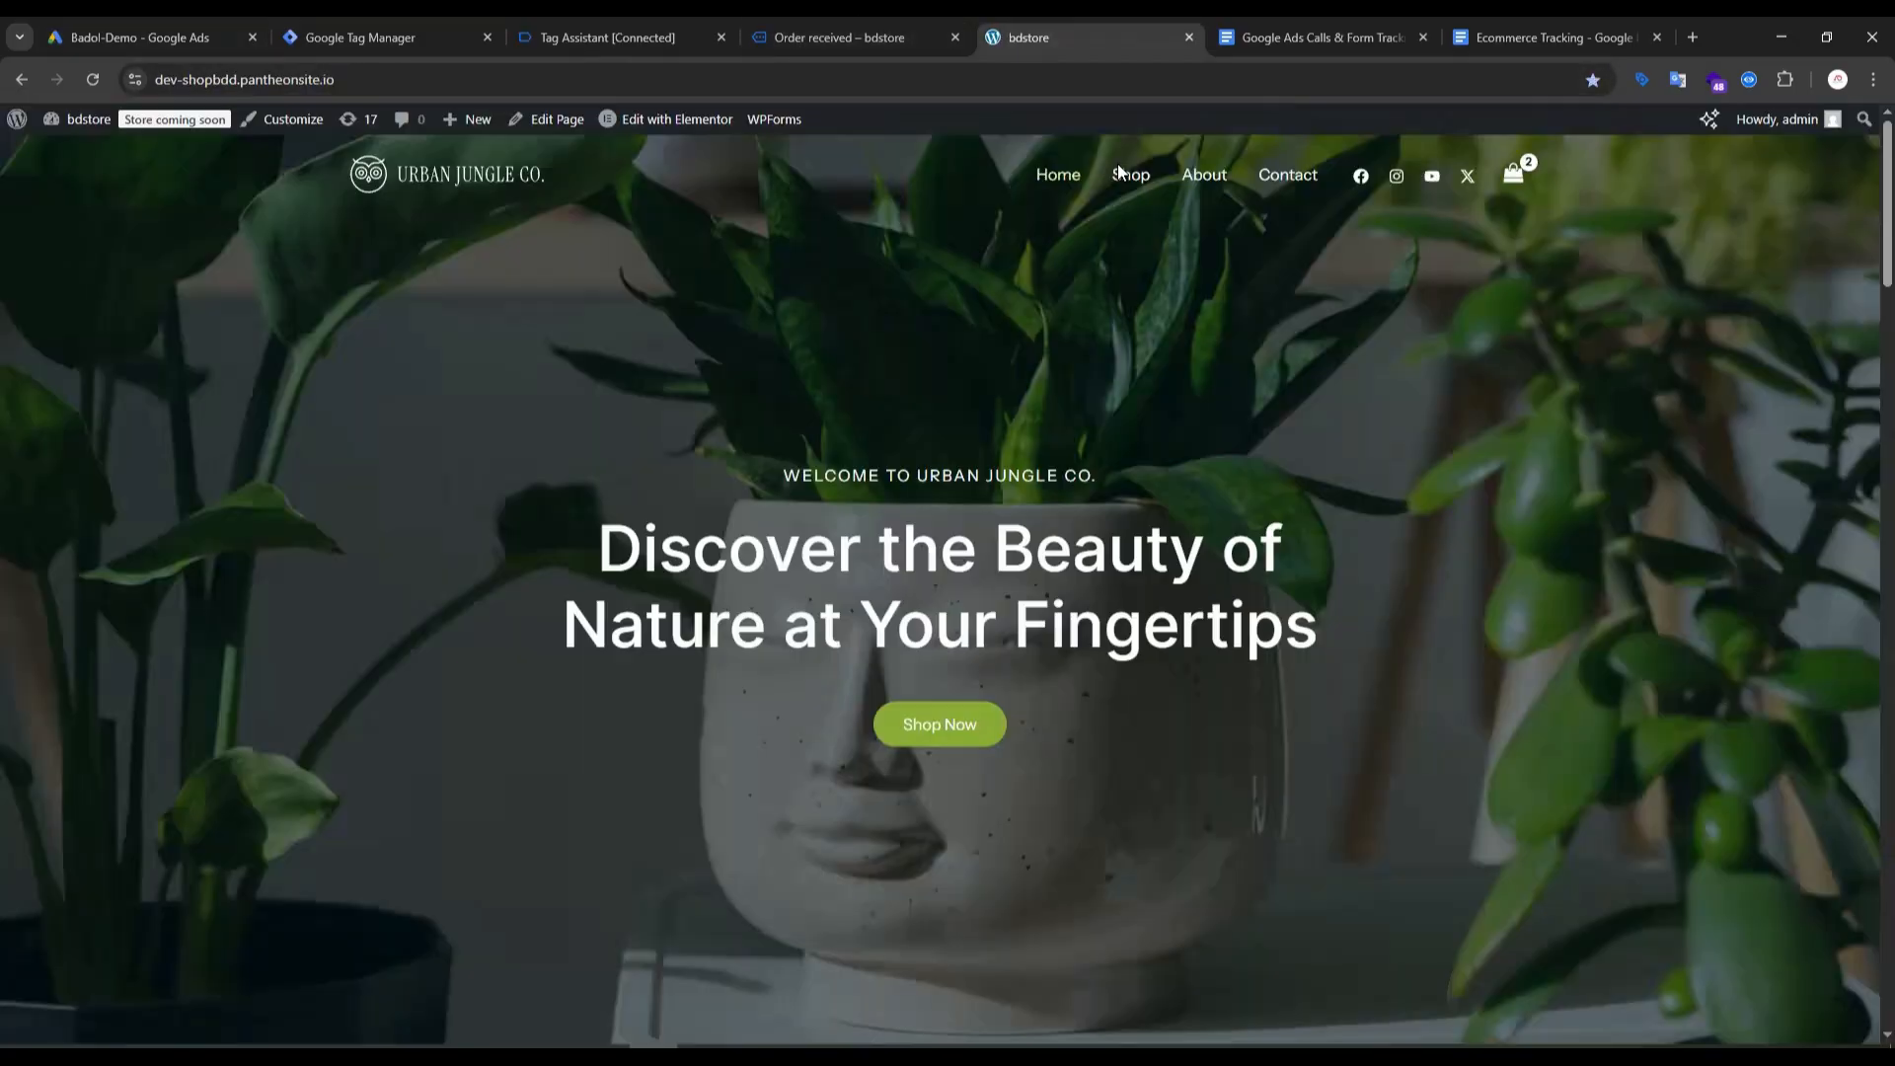
pyautogui.scroll(-5, 904, 381)
pyautogui.scroll(-20, 904, 381)
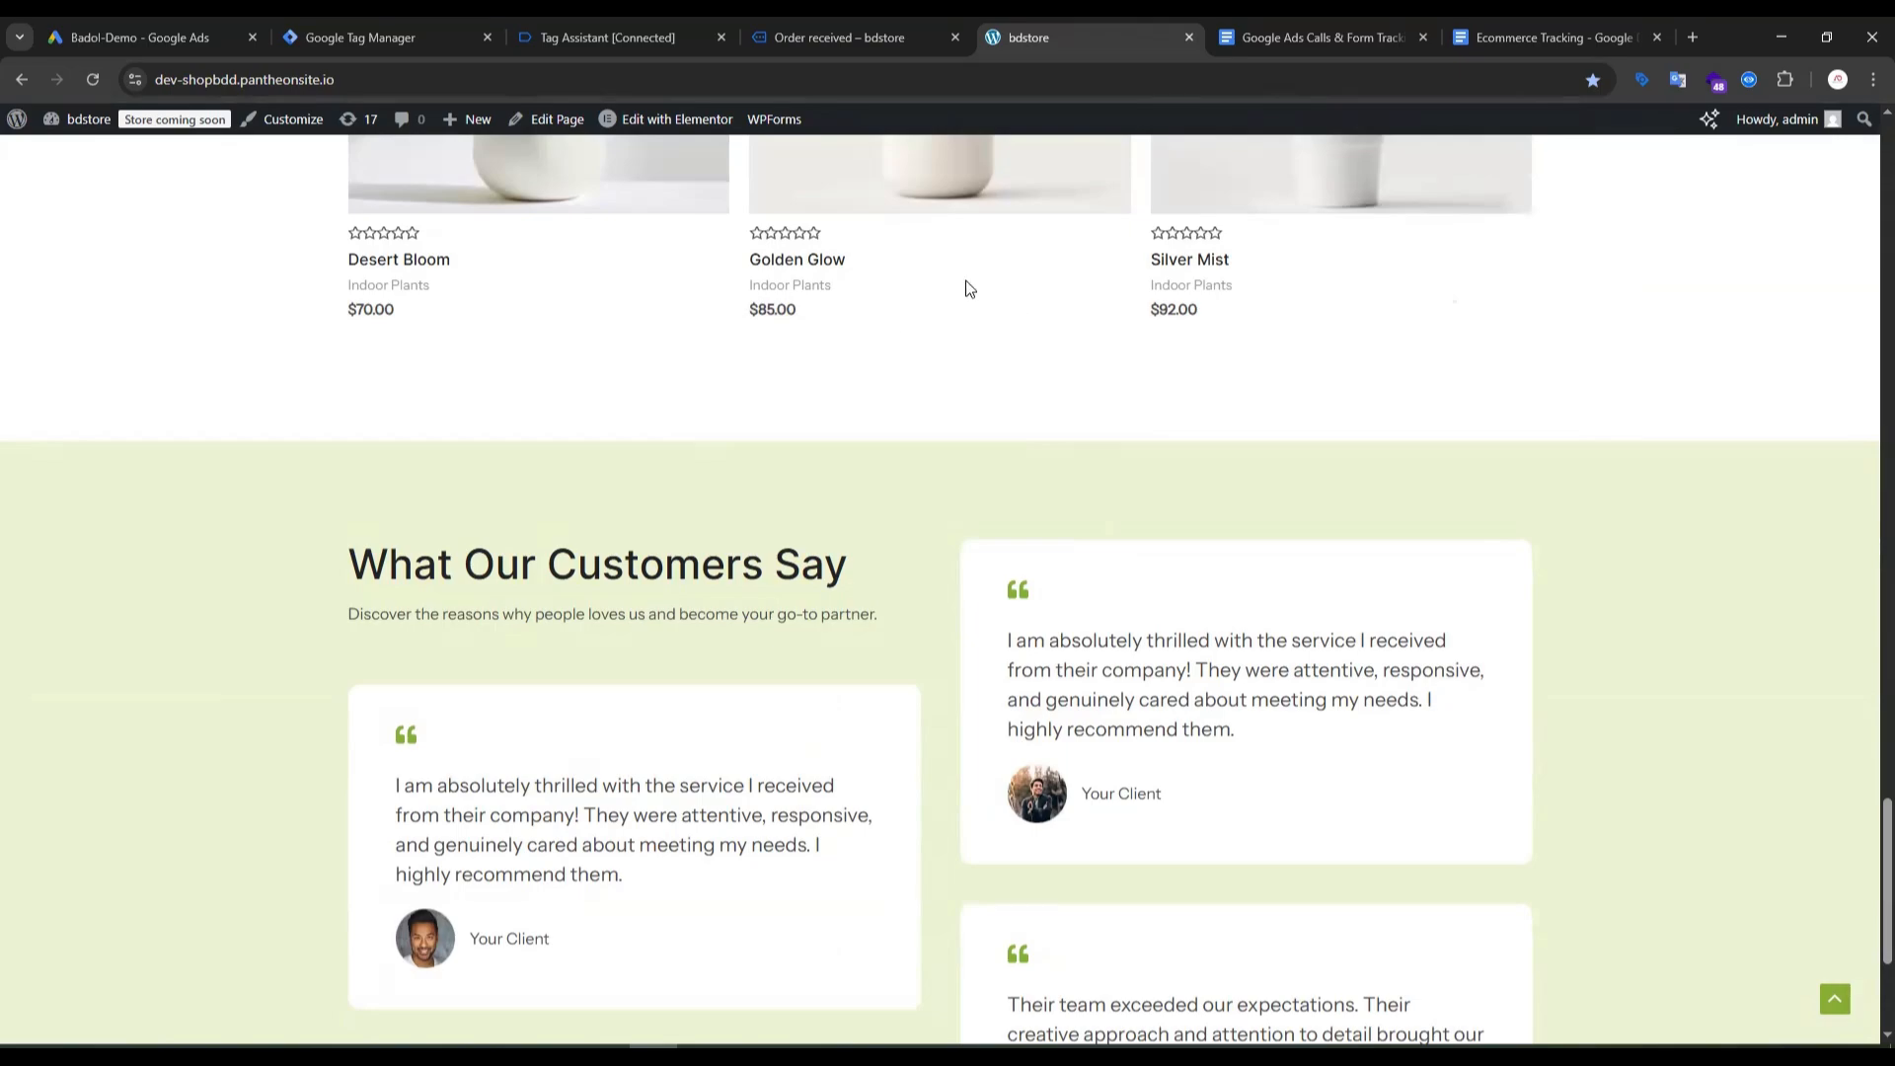
pyautogui.click(150, 38)
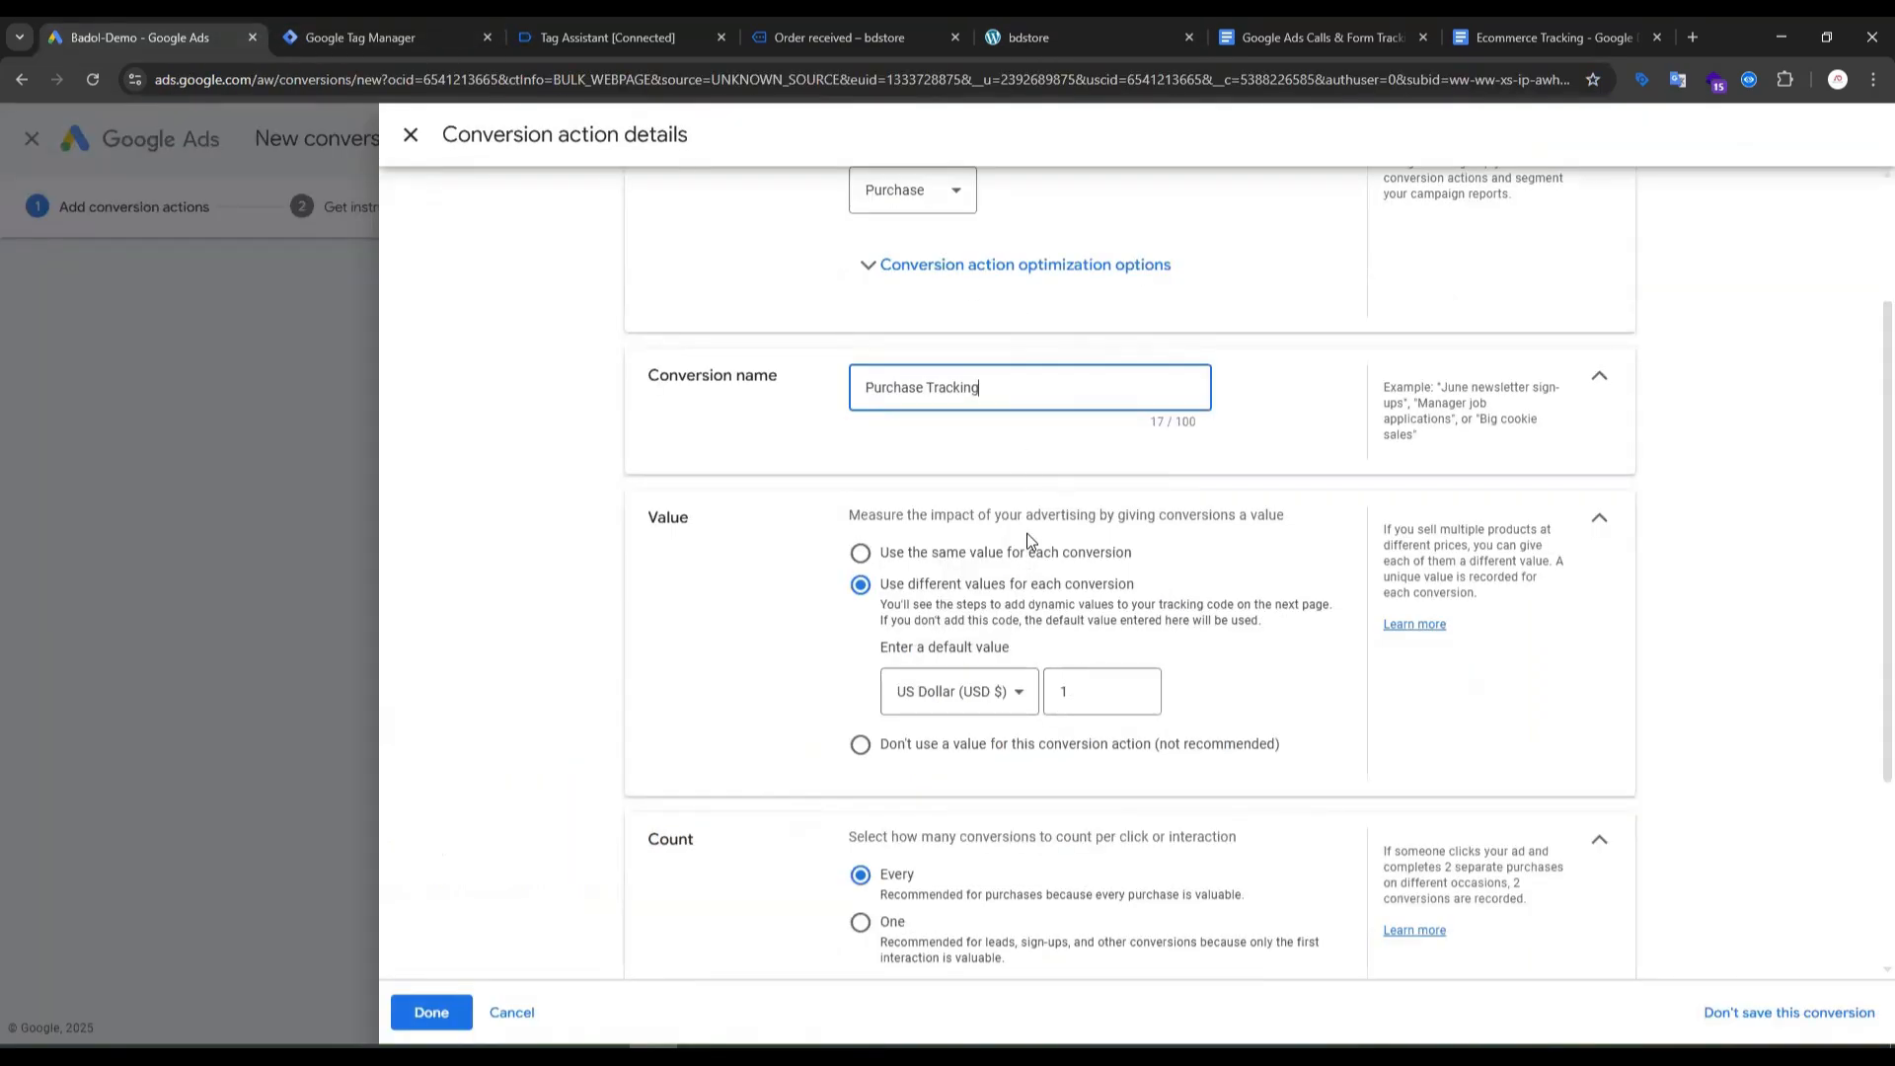
pyautogui.scroll(-3, 1036, 533)
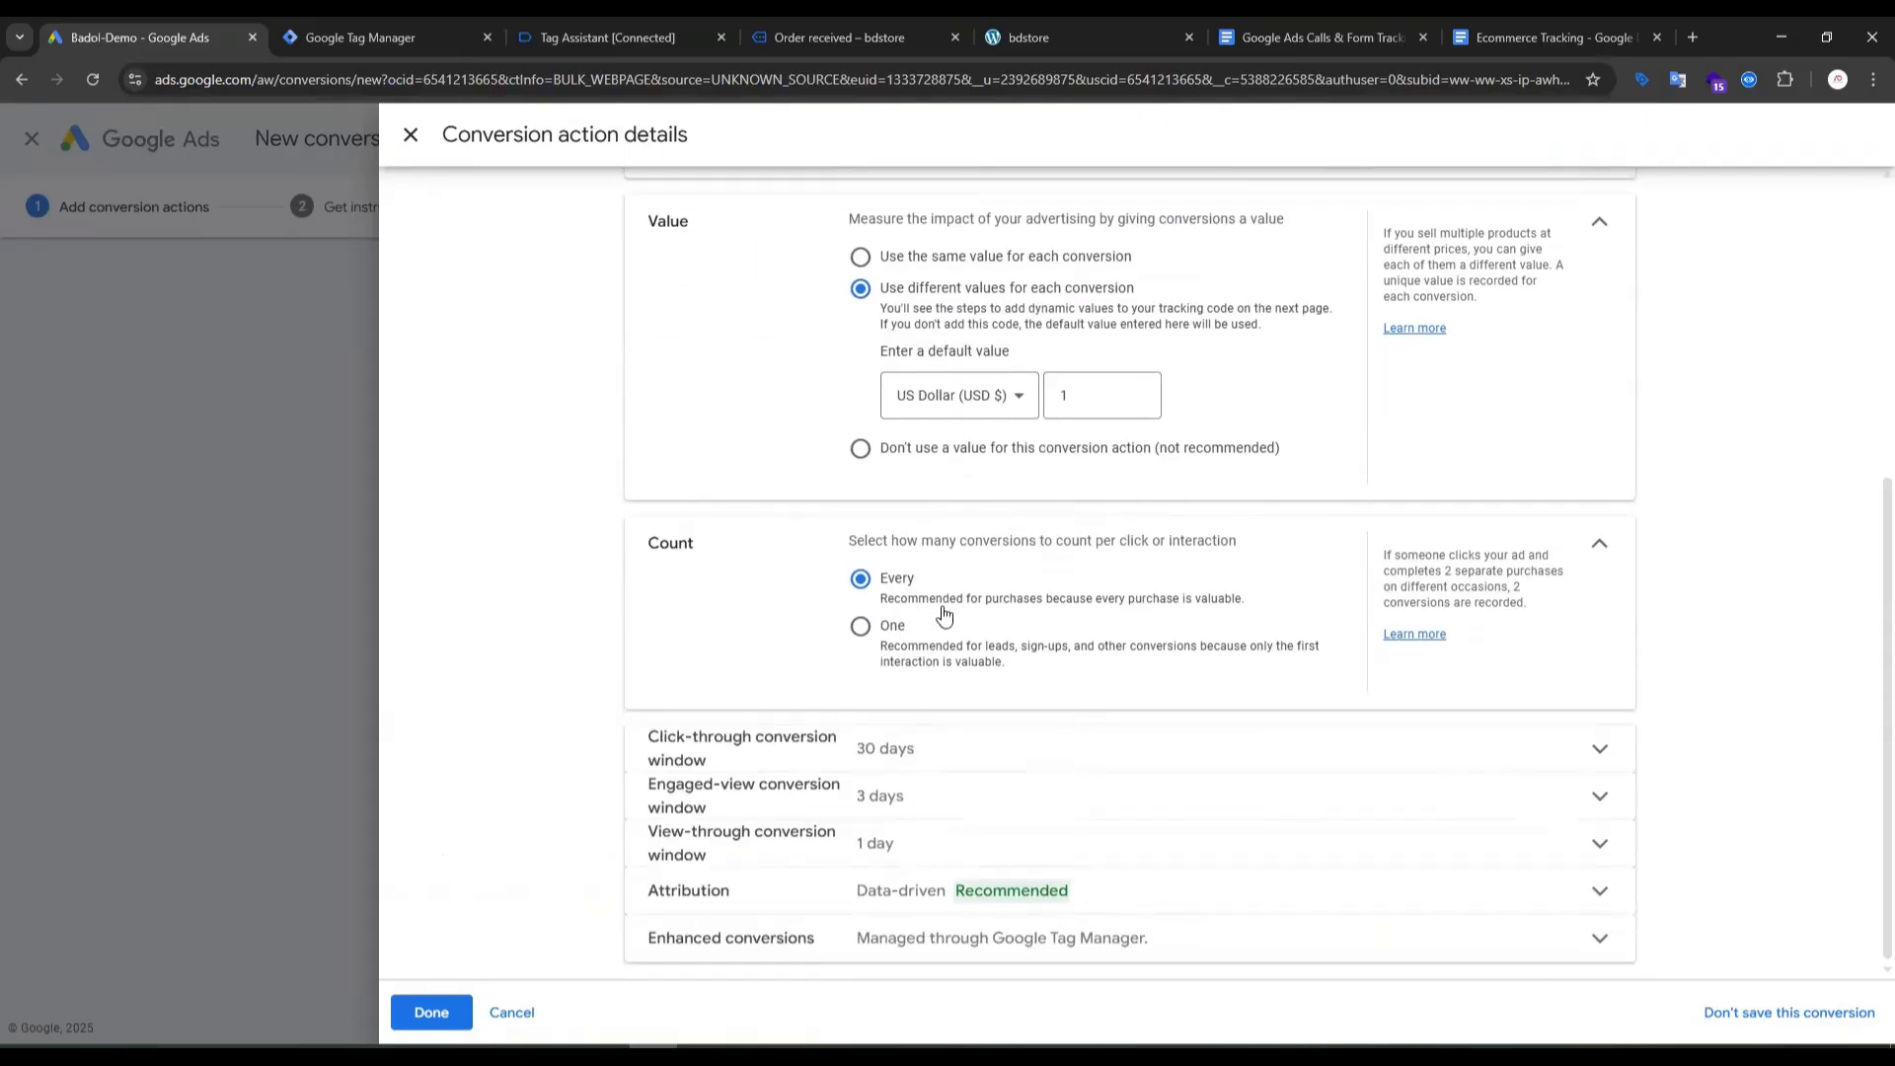
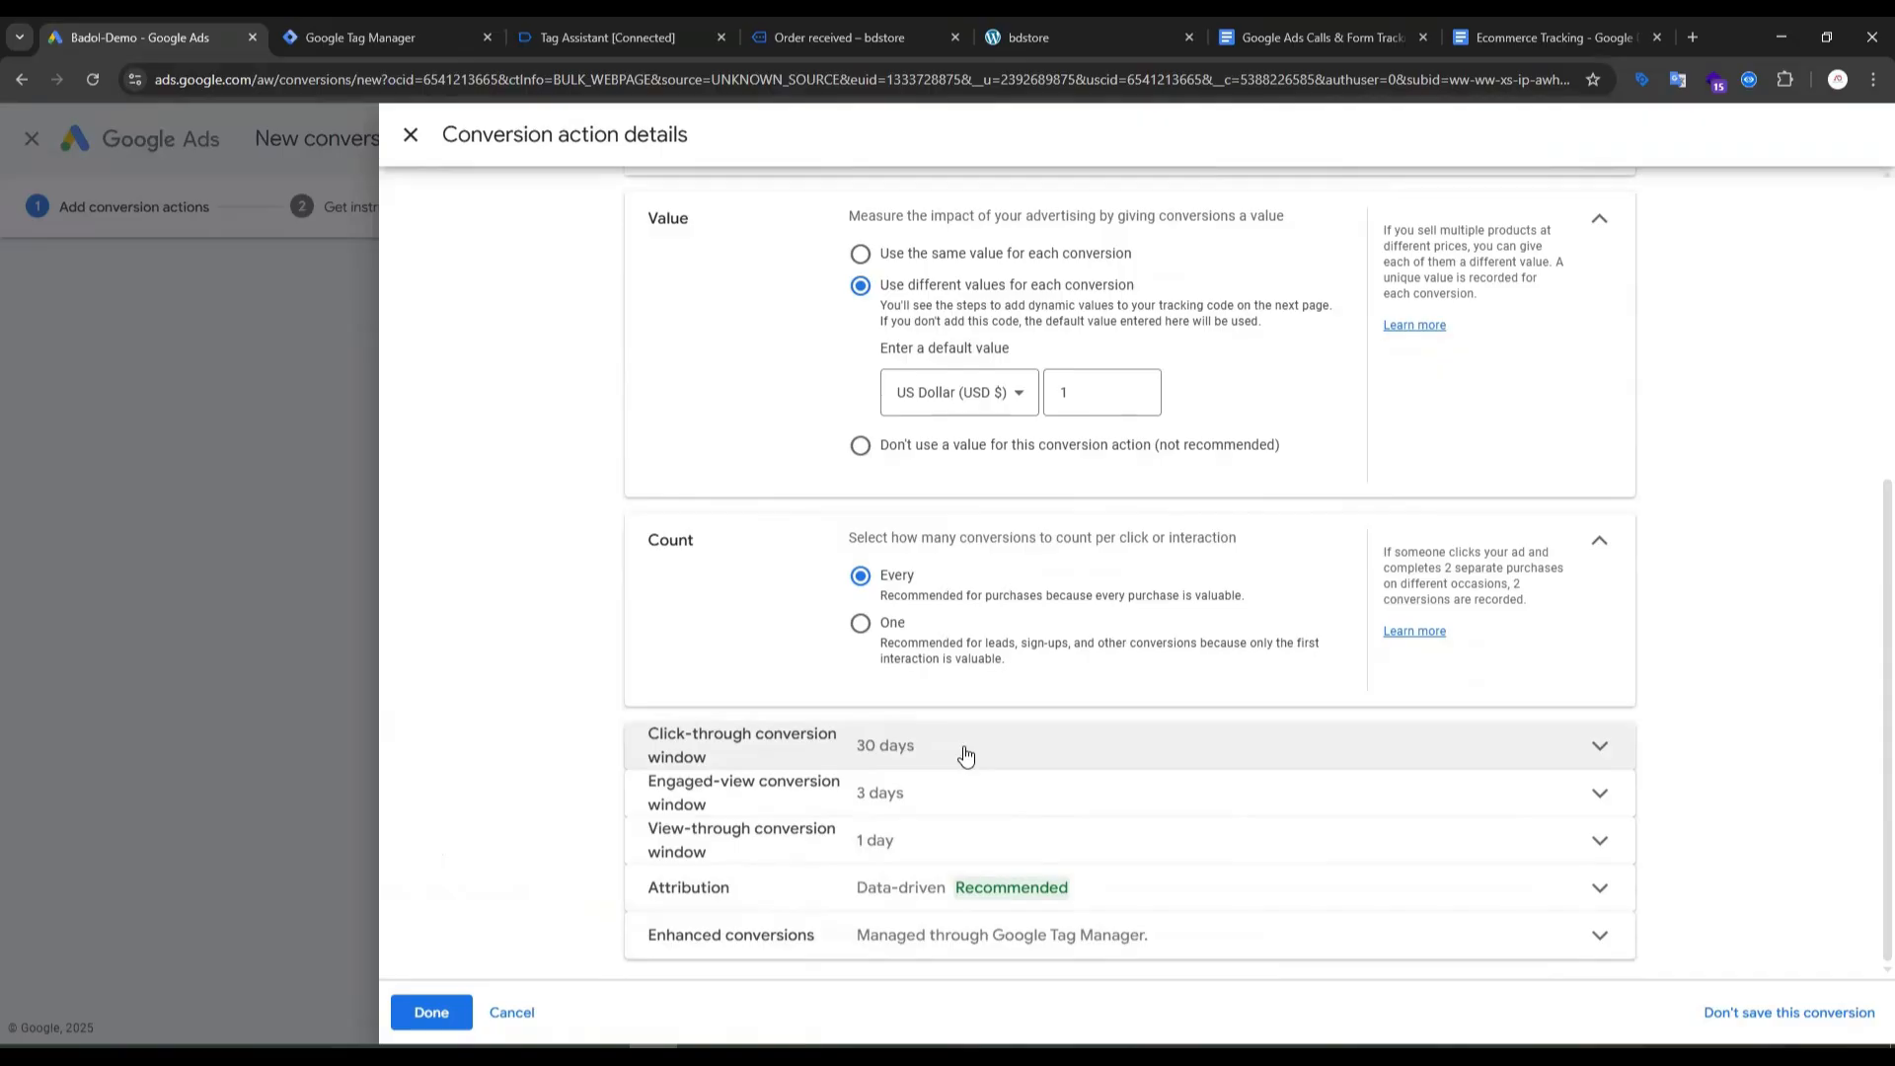
# Step: Expand the click-through conversion window setting, and look at the store's popular products and the purchase event in Tag Assistant
pyautogui.click(966, 755)
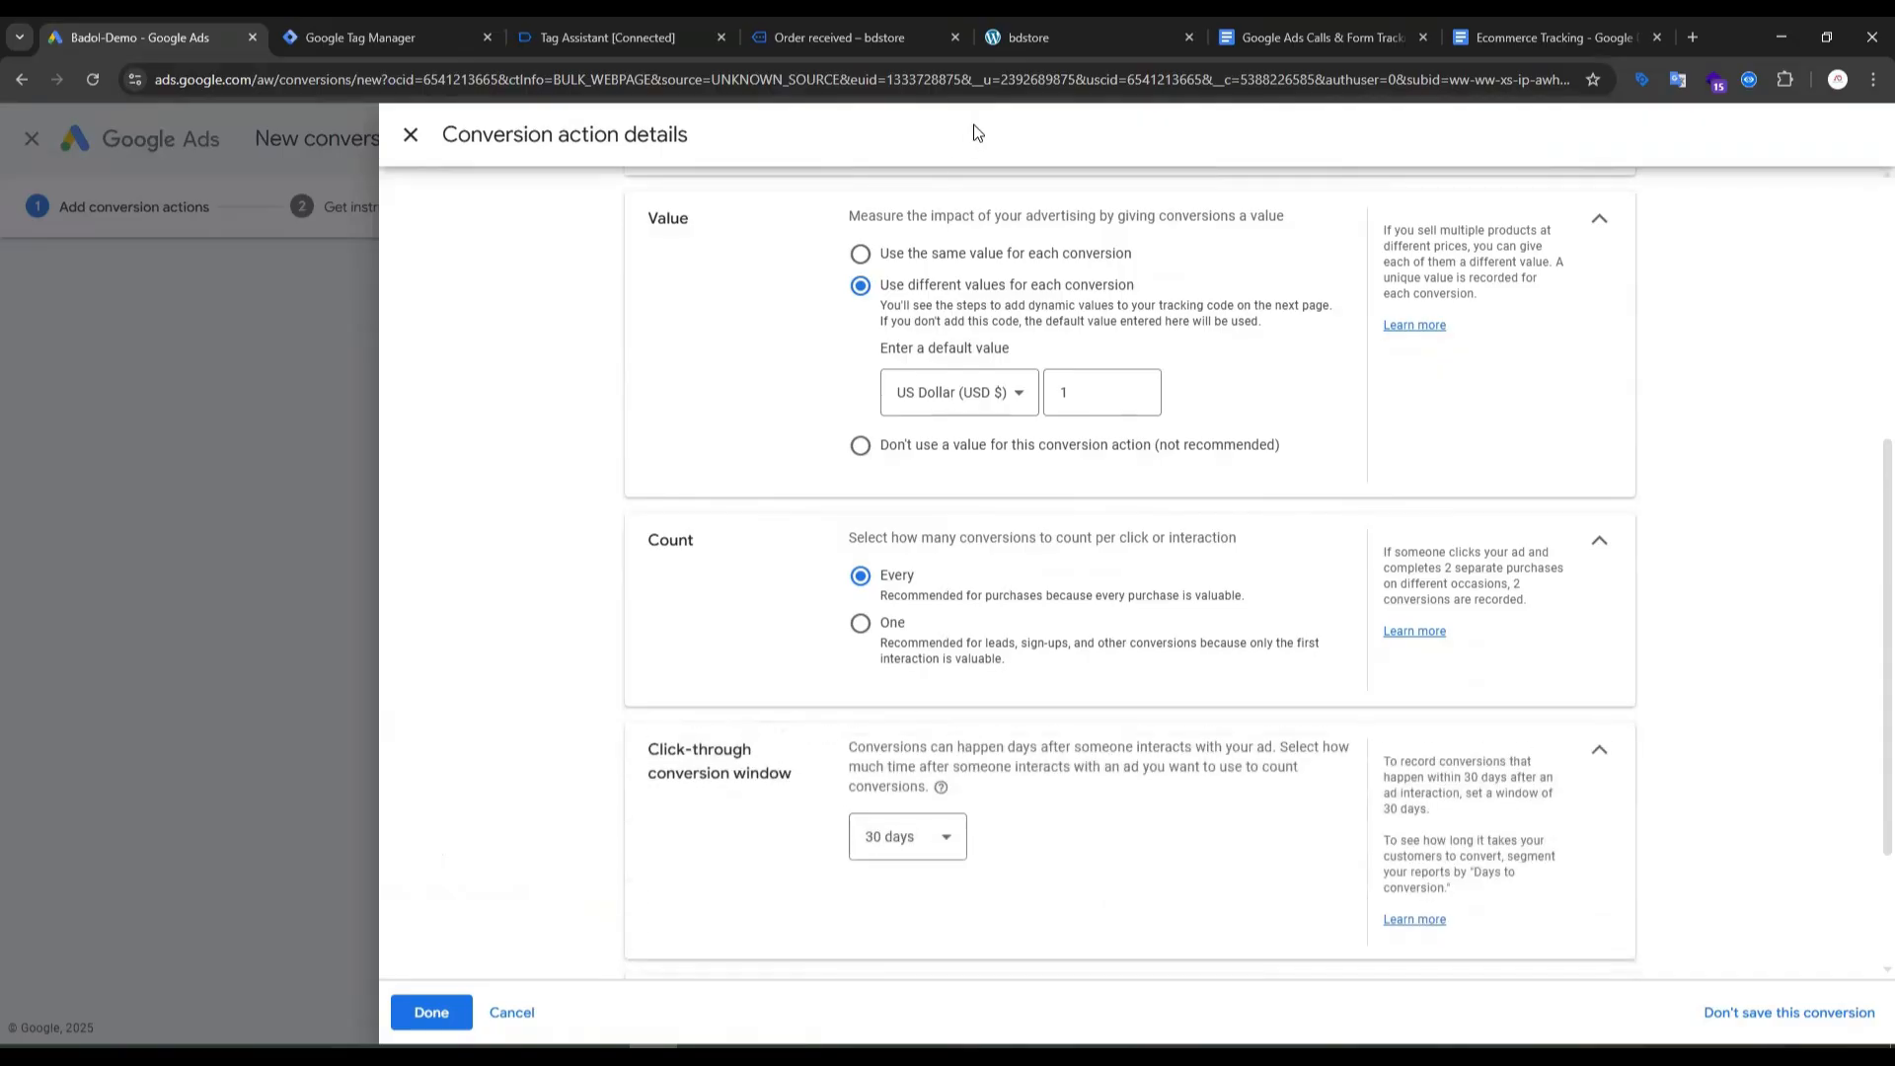
pyautogui.click(1180, 40)
pyautogui.scroll(5, 869, 444)
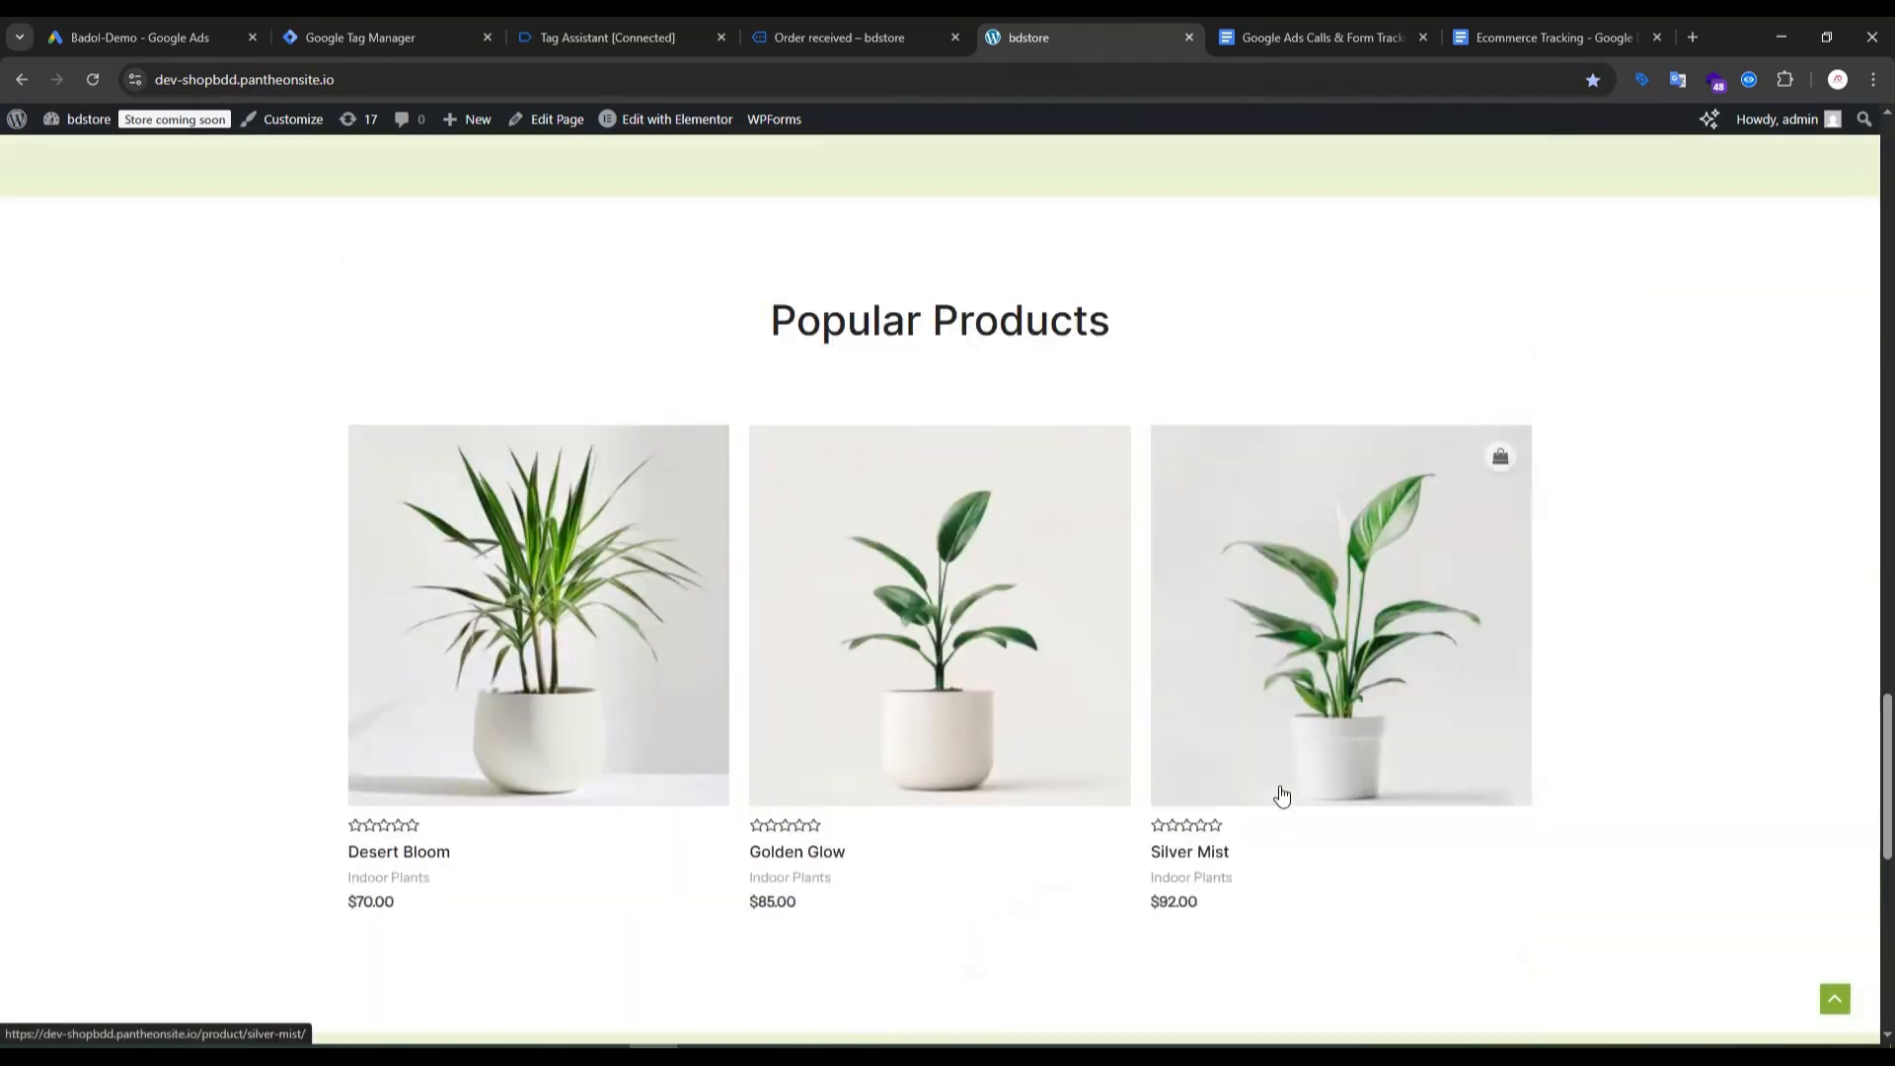
pyautogui.click(663, 35)
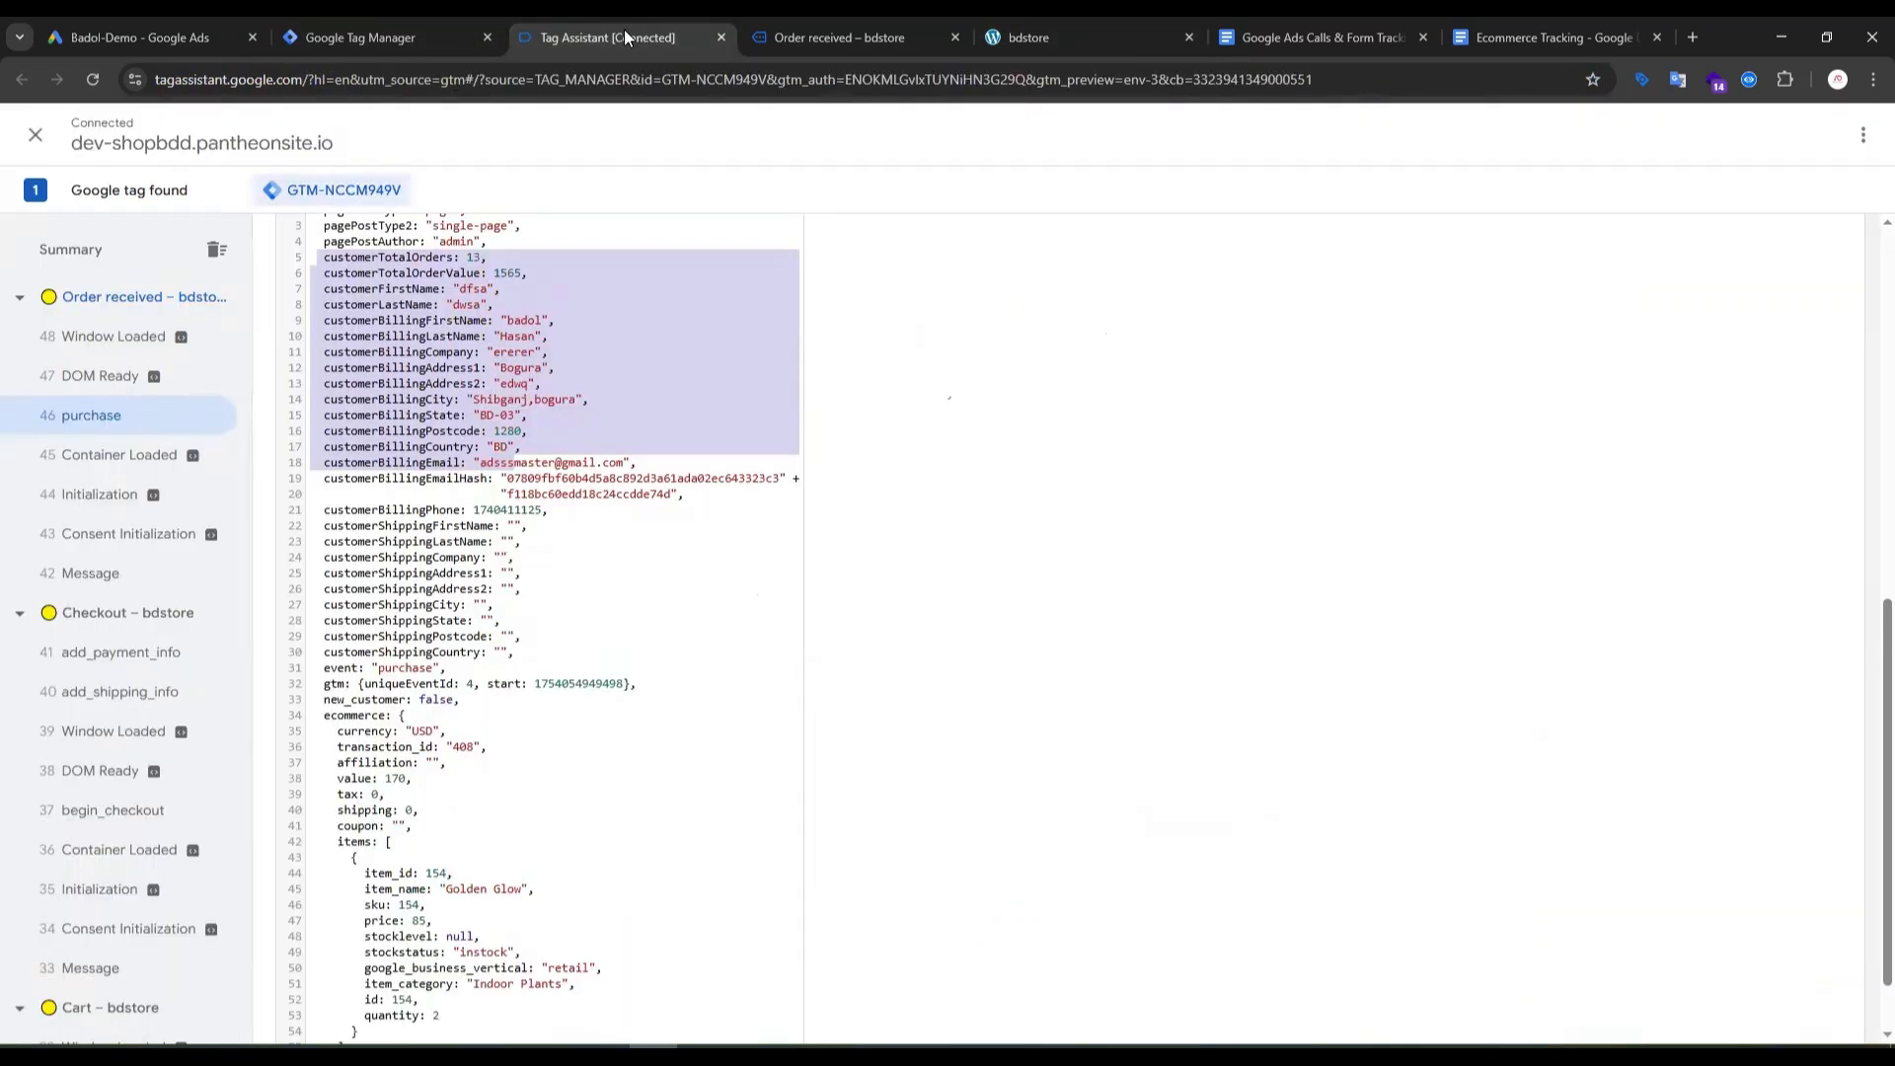
# Step: Return to Google Ads and set the click-through conversion window to 4 weeks
pyautogui.click(176, 43)
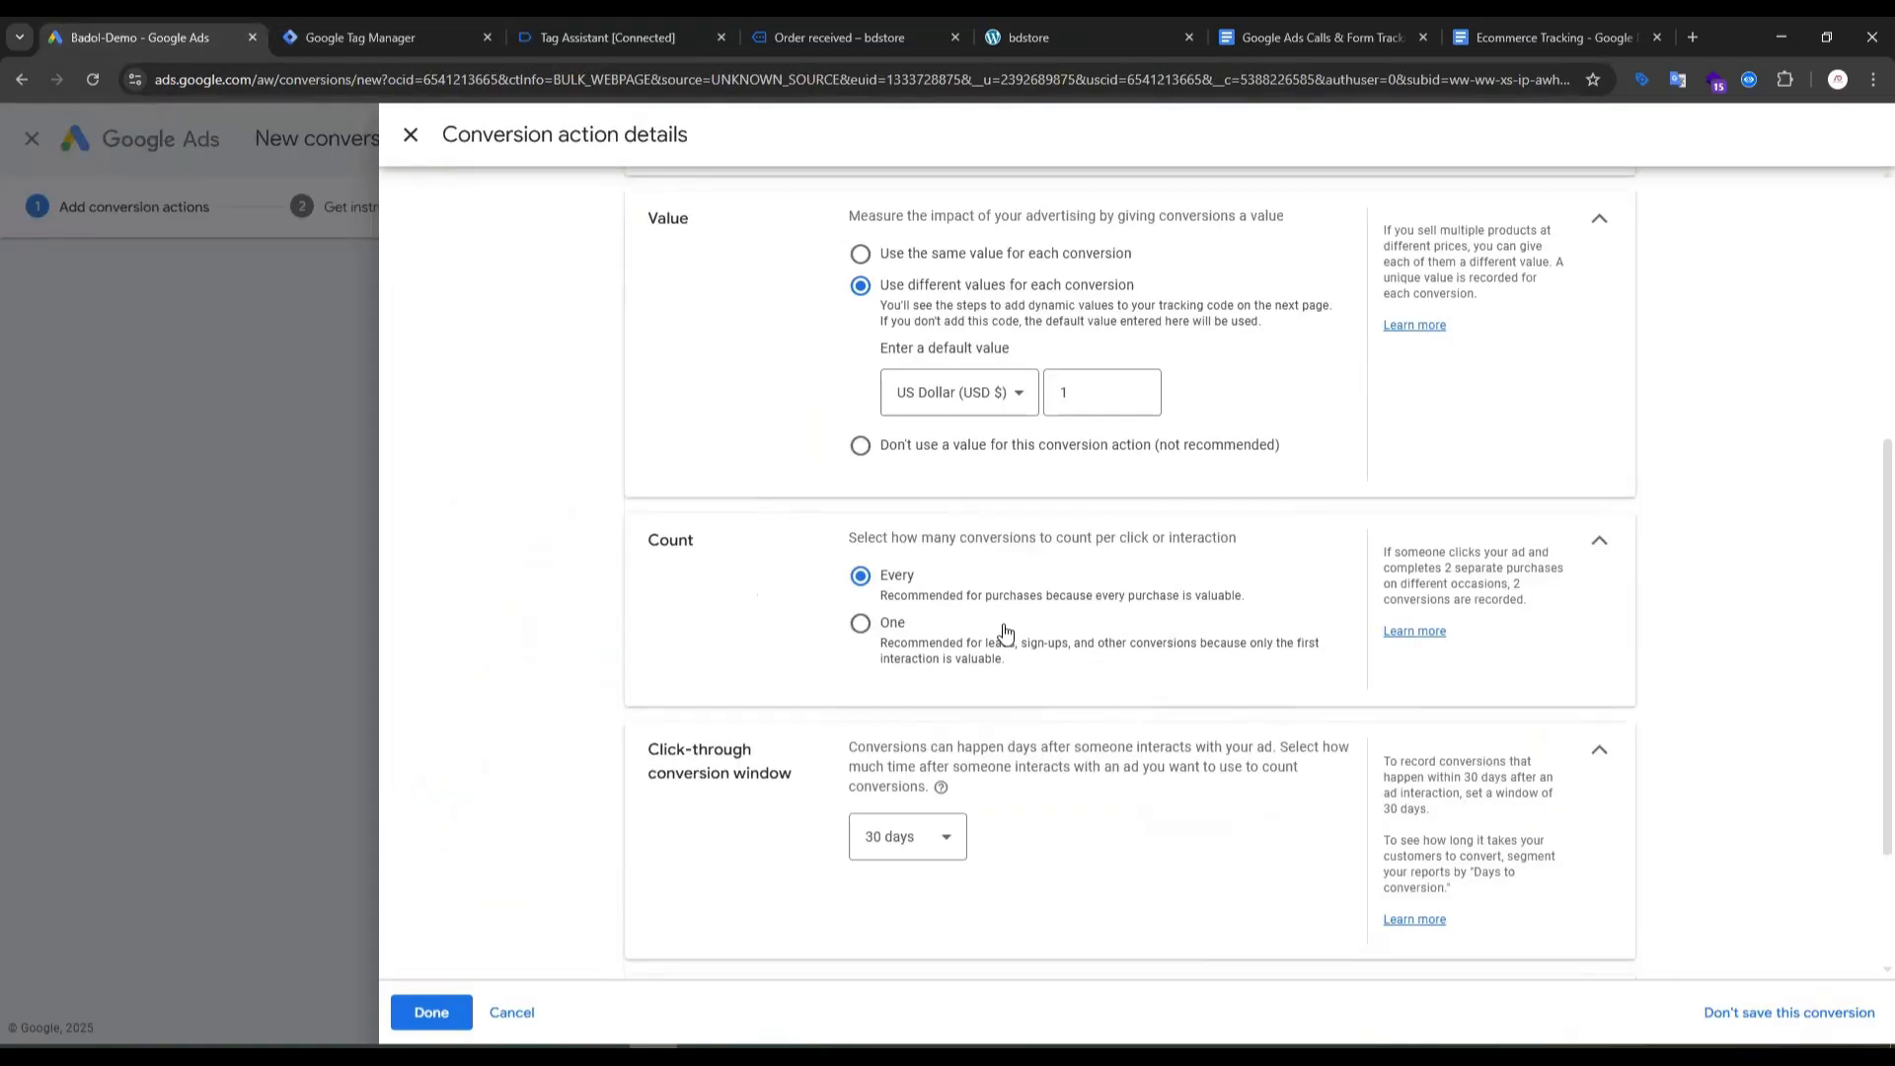
pyautogui.scroll(-2, 943, 689)
pyautogui.scroll(-1, 944, 690)
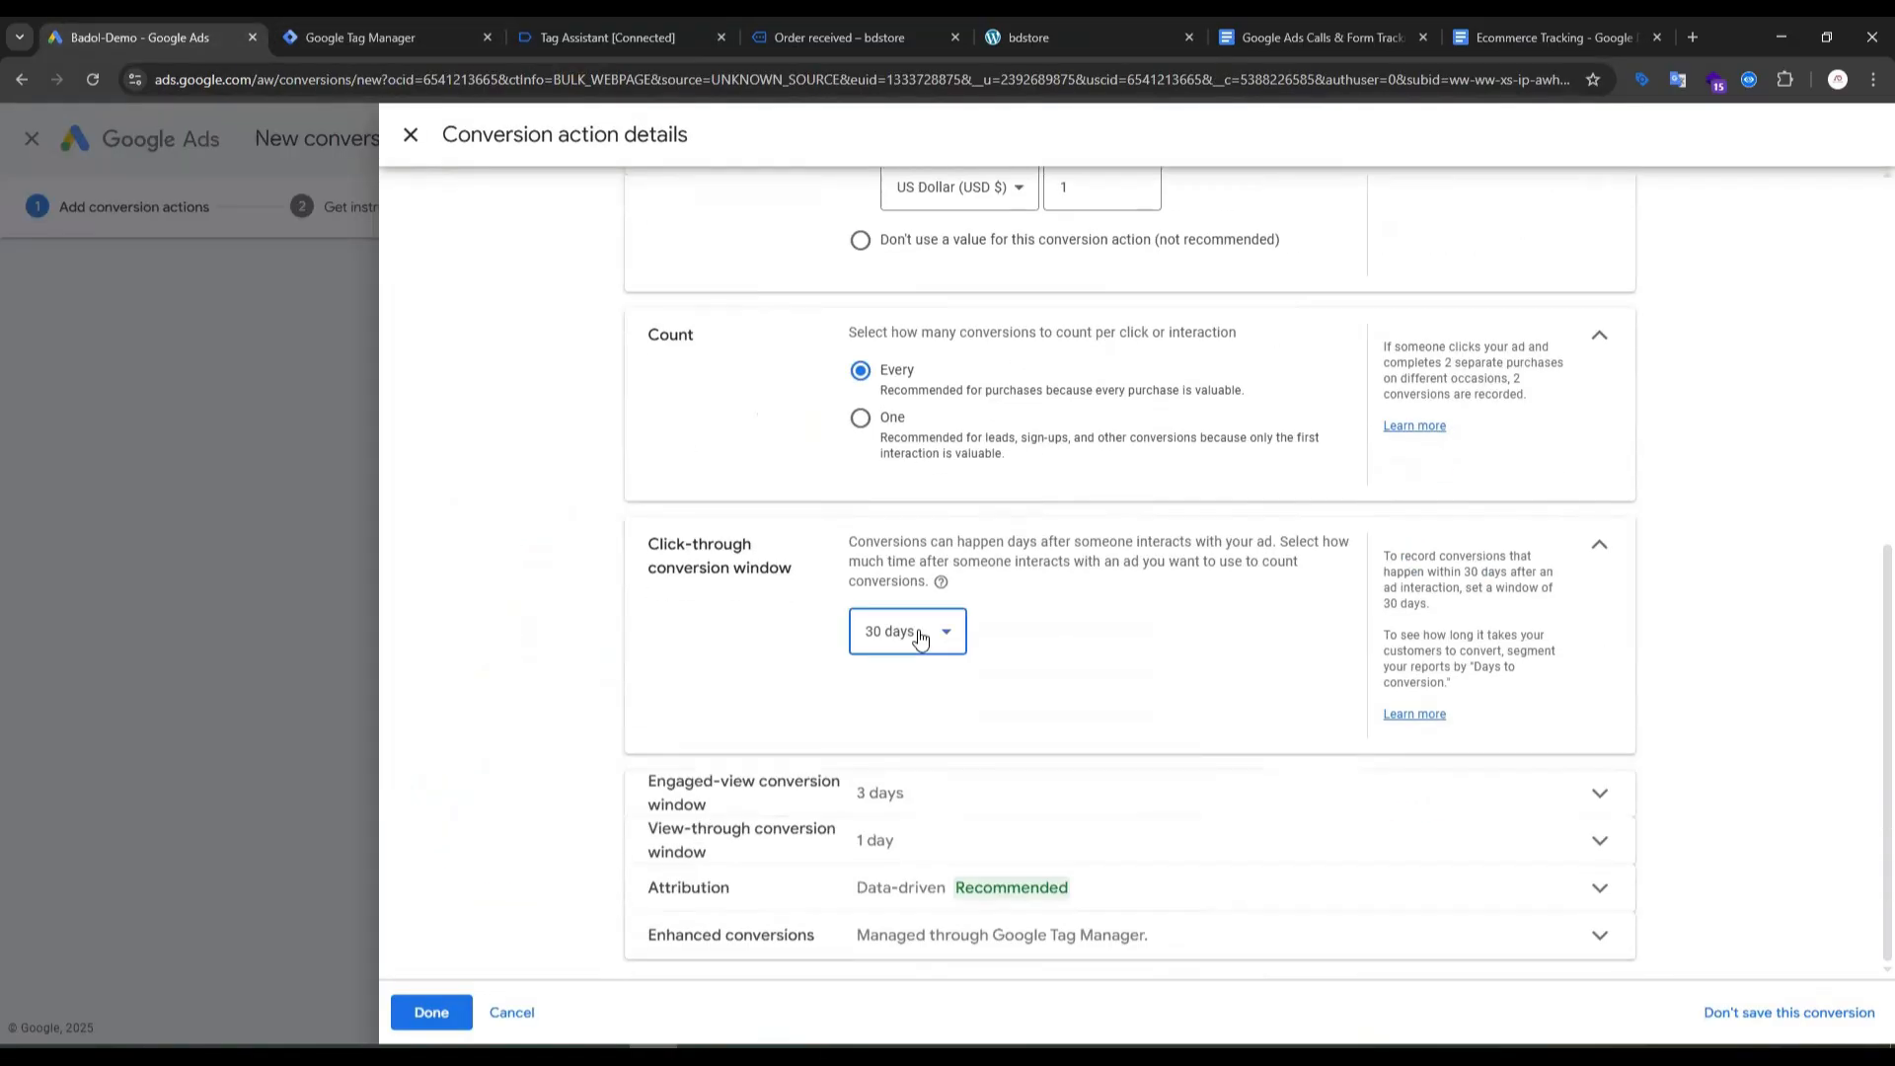
pyautogui.click(938, 631)
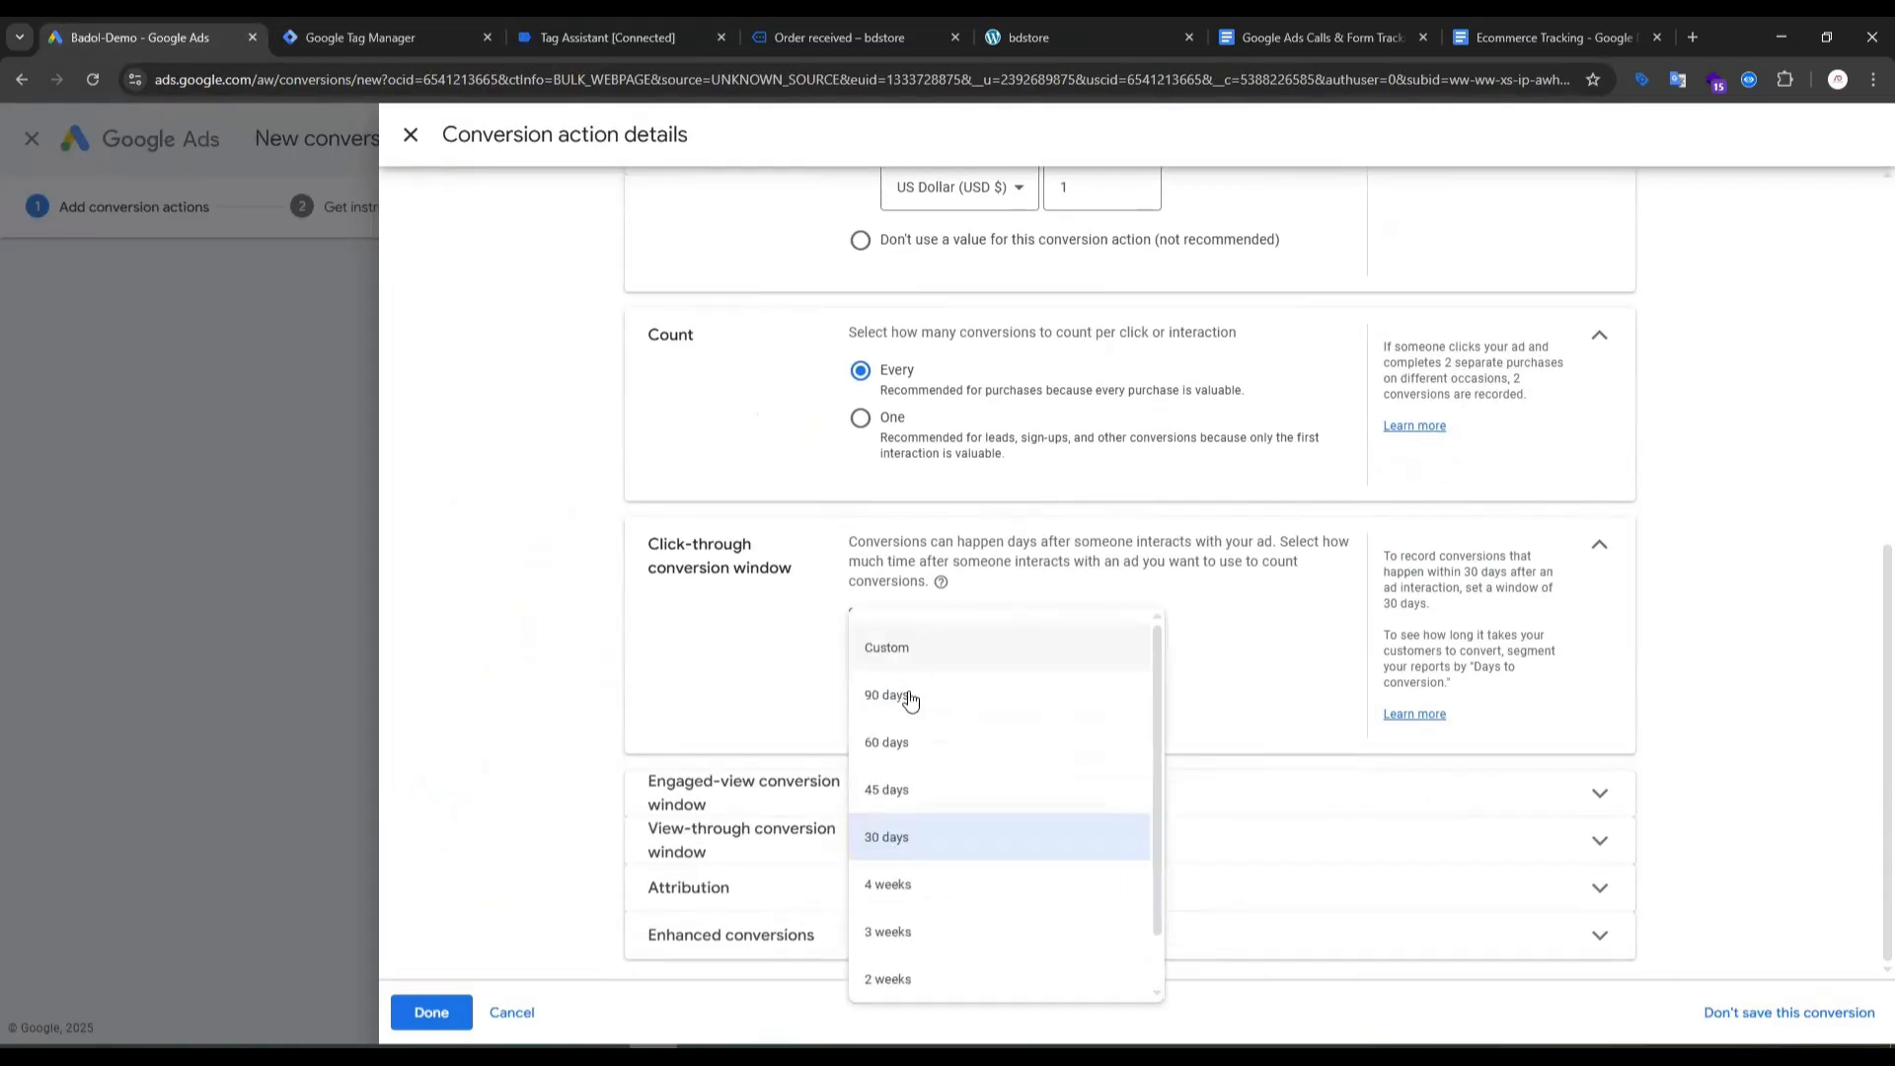
pyautogui.click(900, 888)
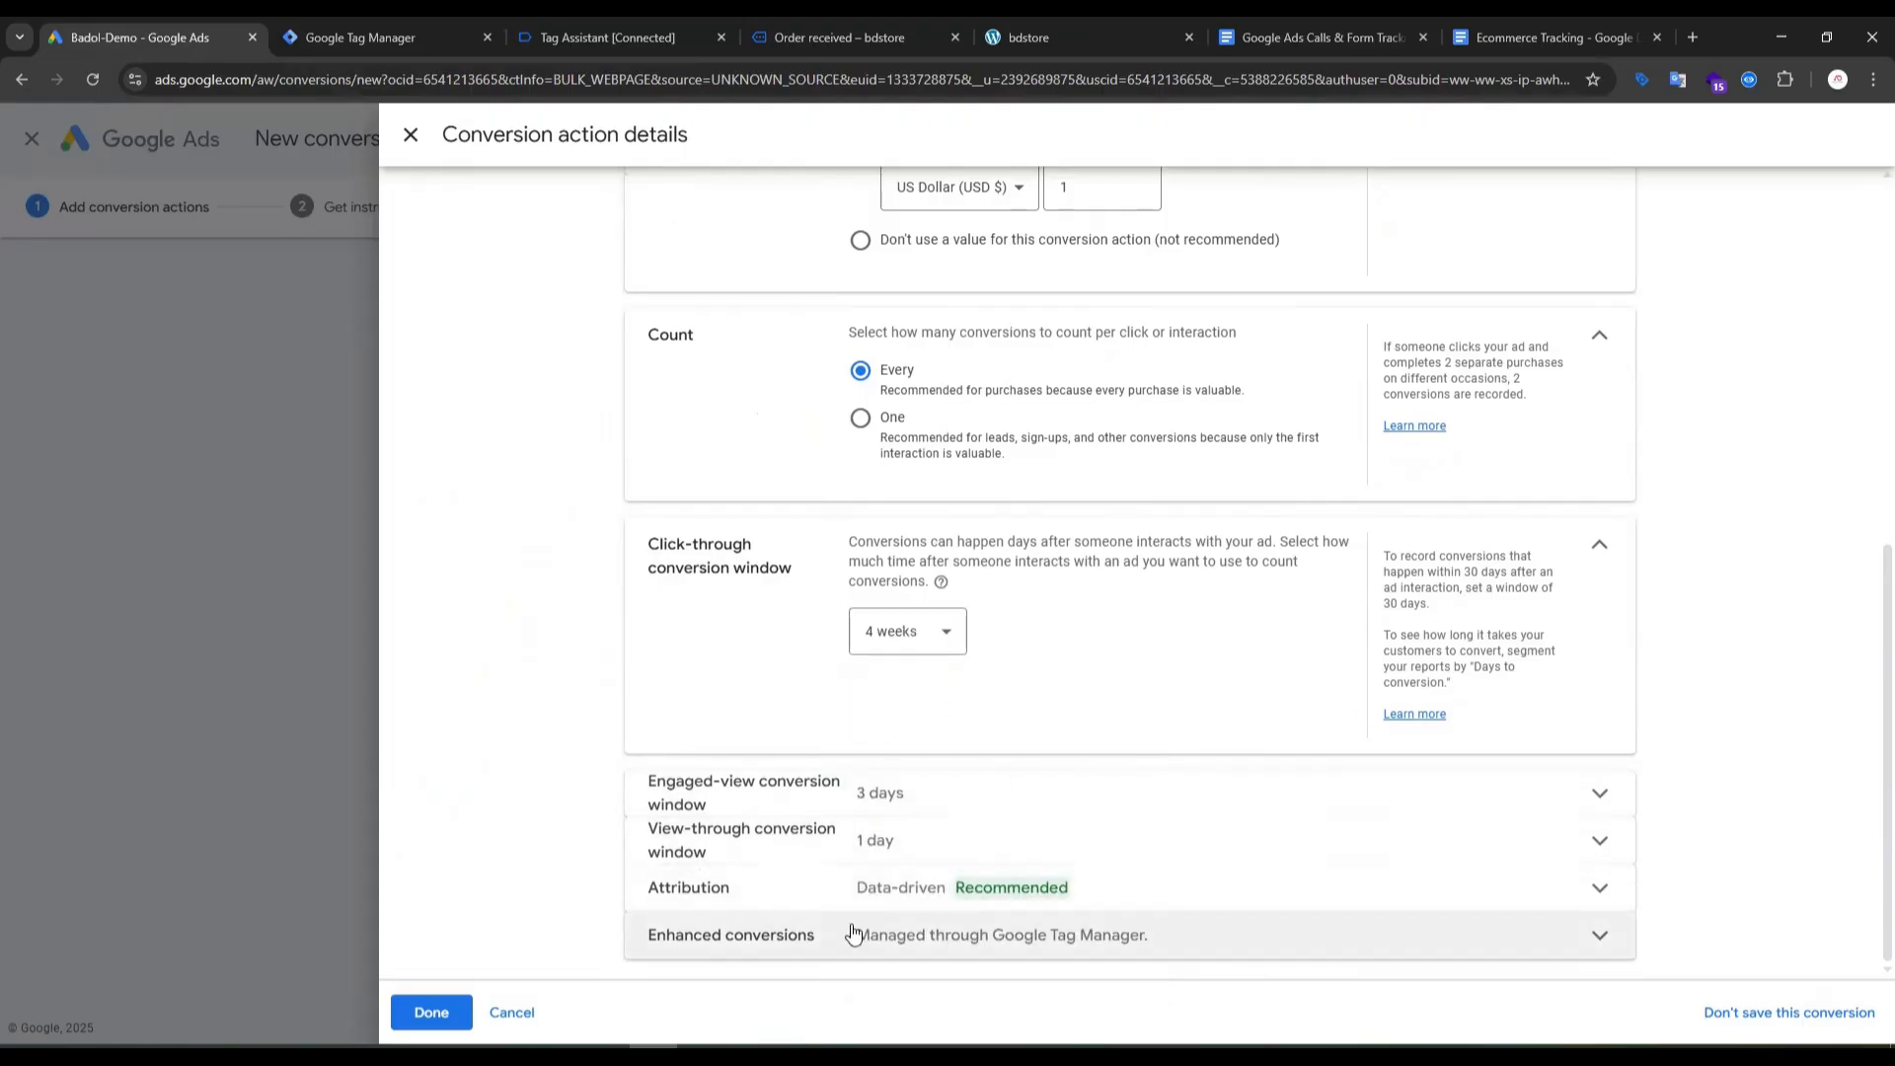
# Step: Check the enhanced conversions setting and finish the Purchase Tracking conversion action's details
pyautogui.click(935, 935)
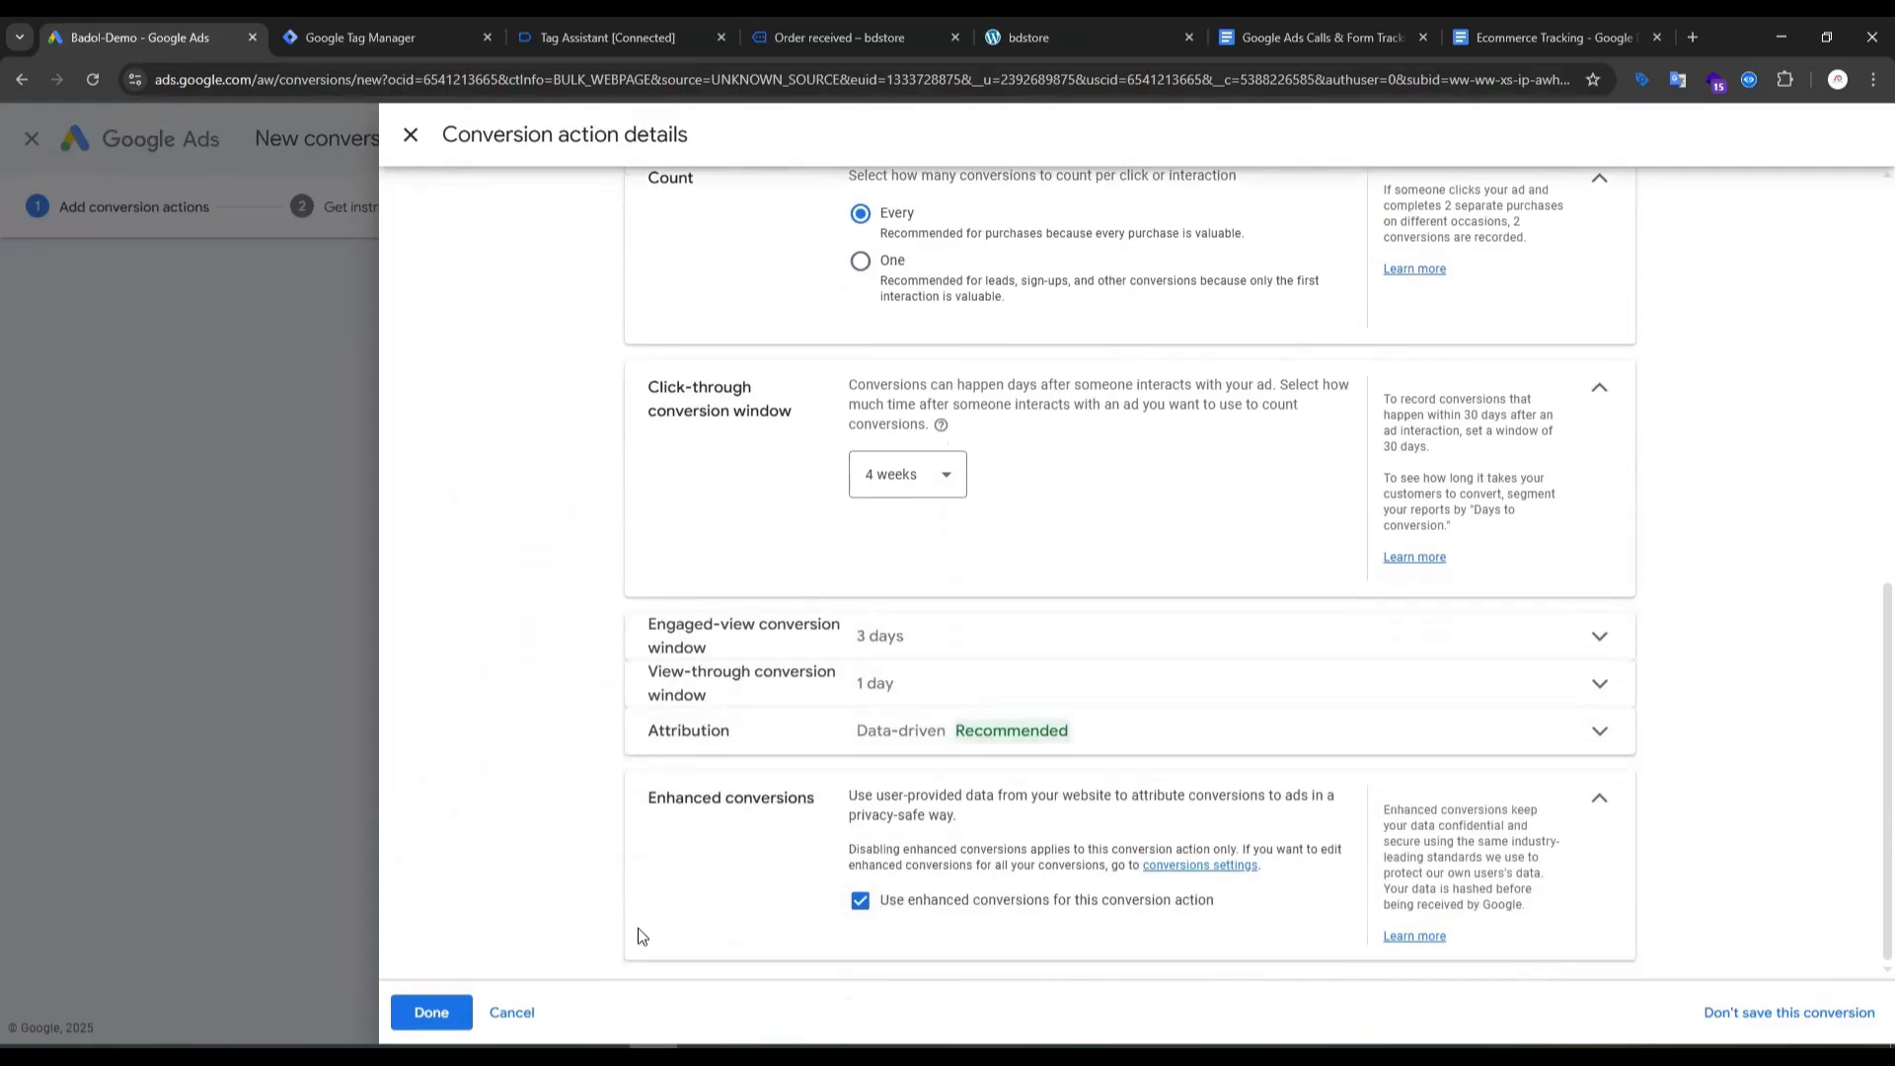
pyautogui.click(431, 1013)
pyautogui.scroll(-2, 642, 750)
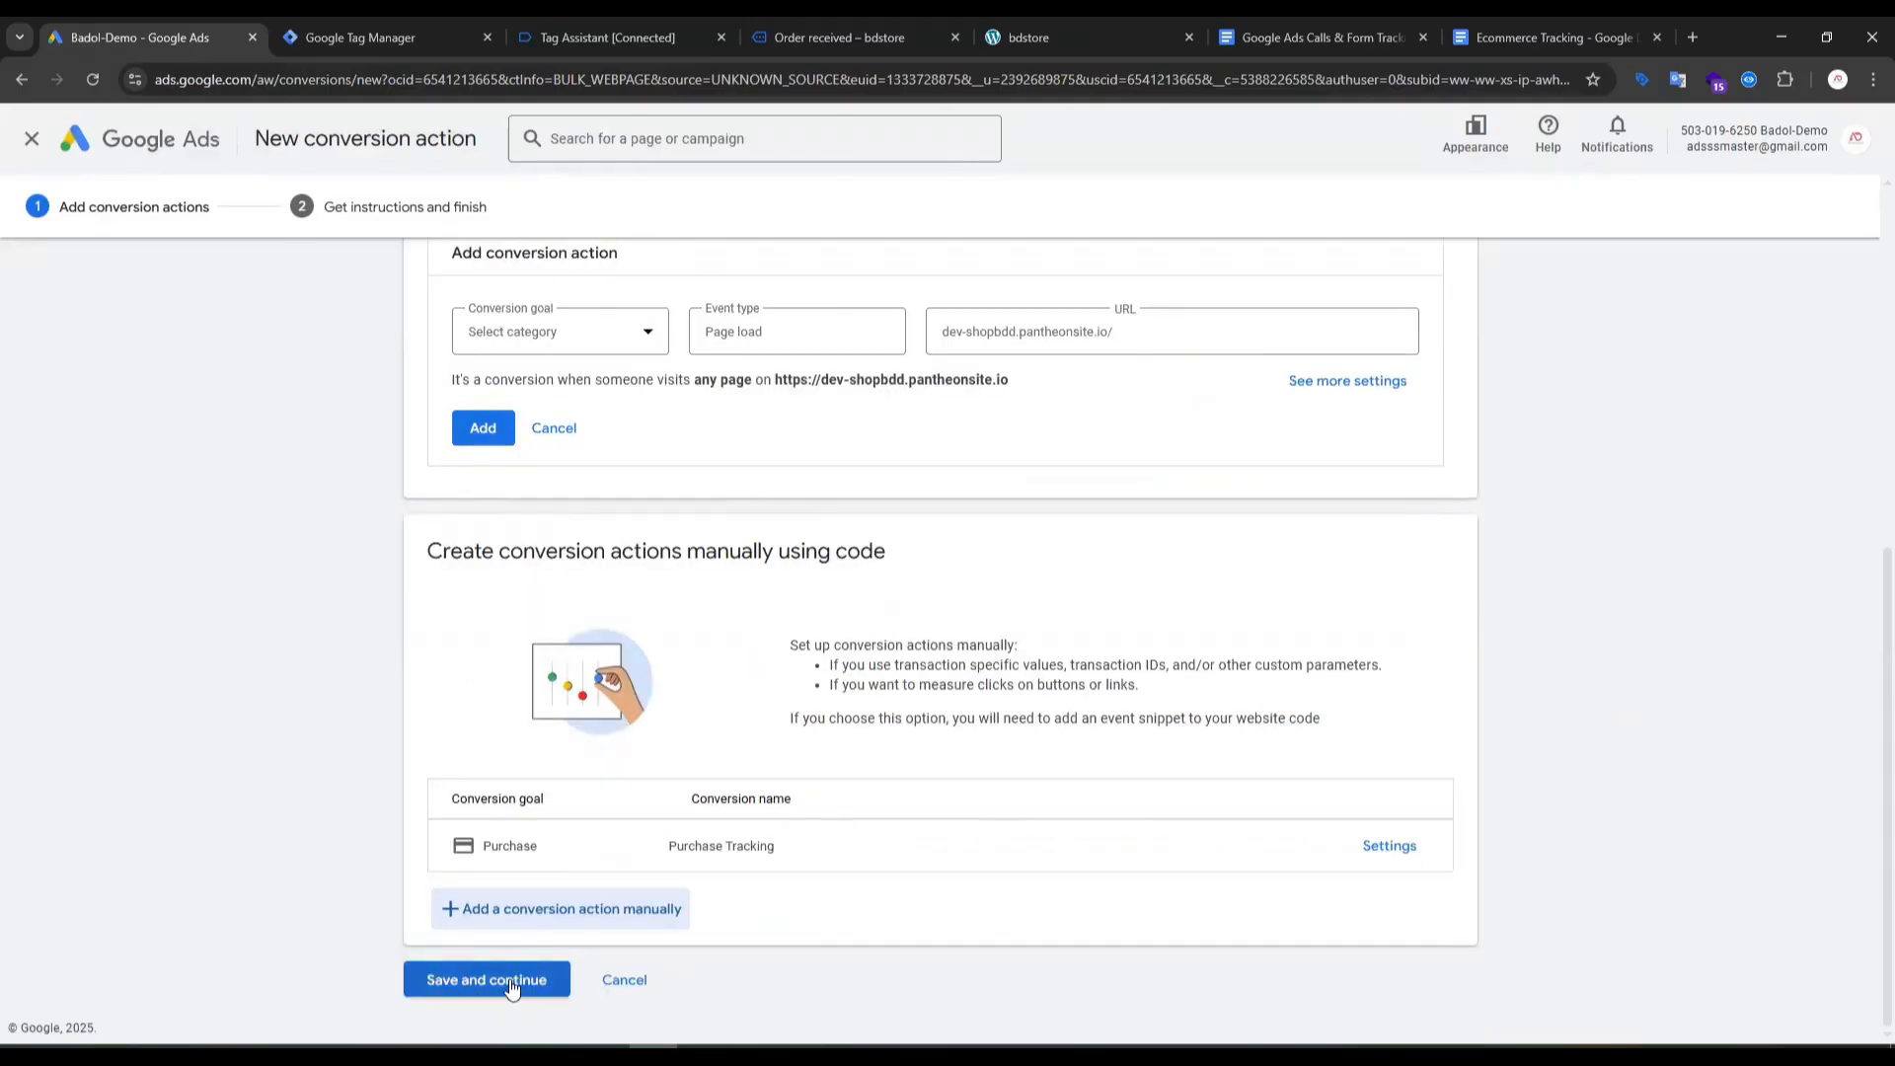
# Step: Save the Purchase Tracking conversion action and copy its conversion ID from the Google Tag Manager setup instructions
pyautogui.click(495, 987)
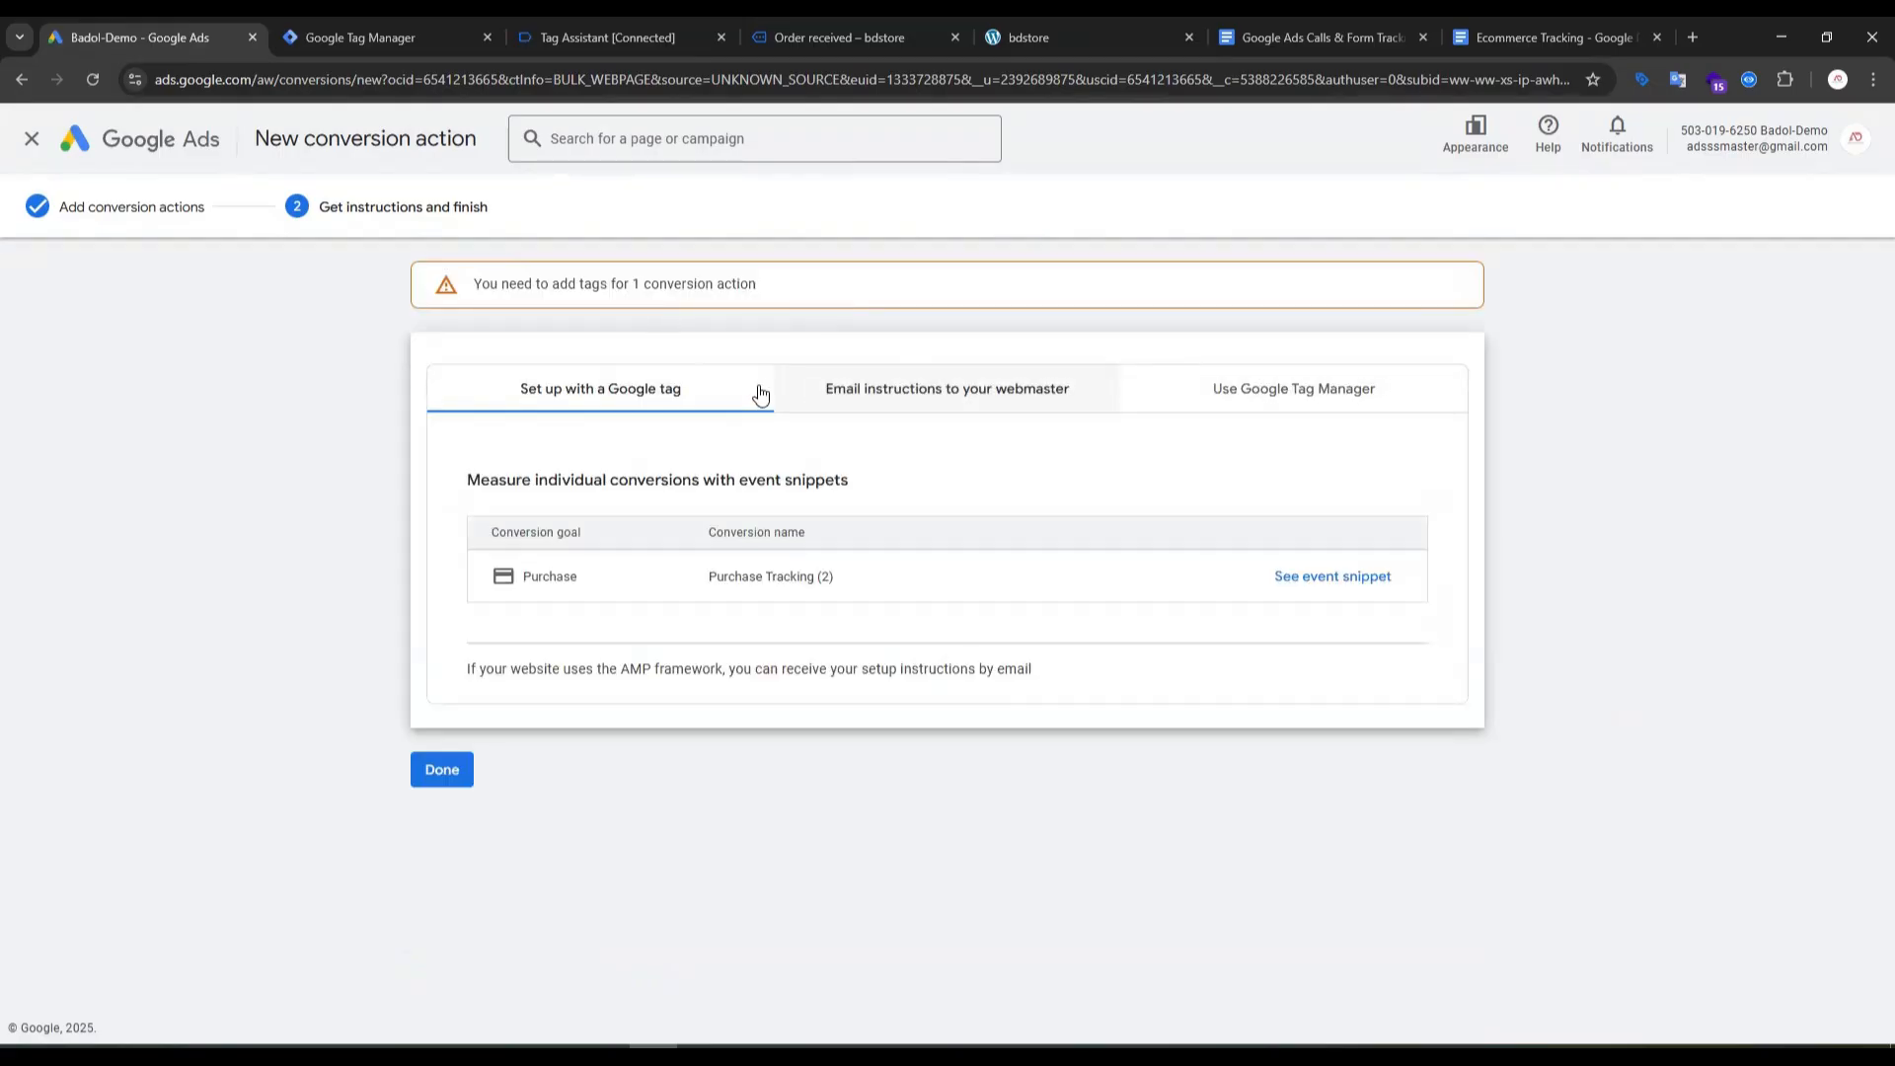
pyautogui.click(1278, 394)
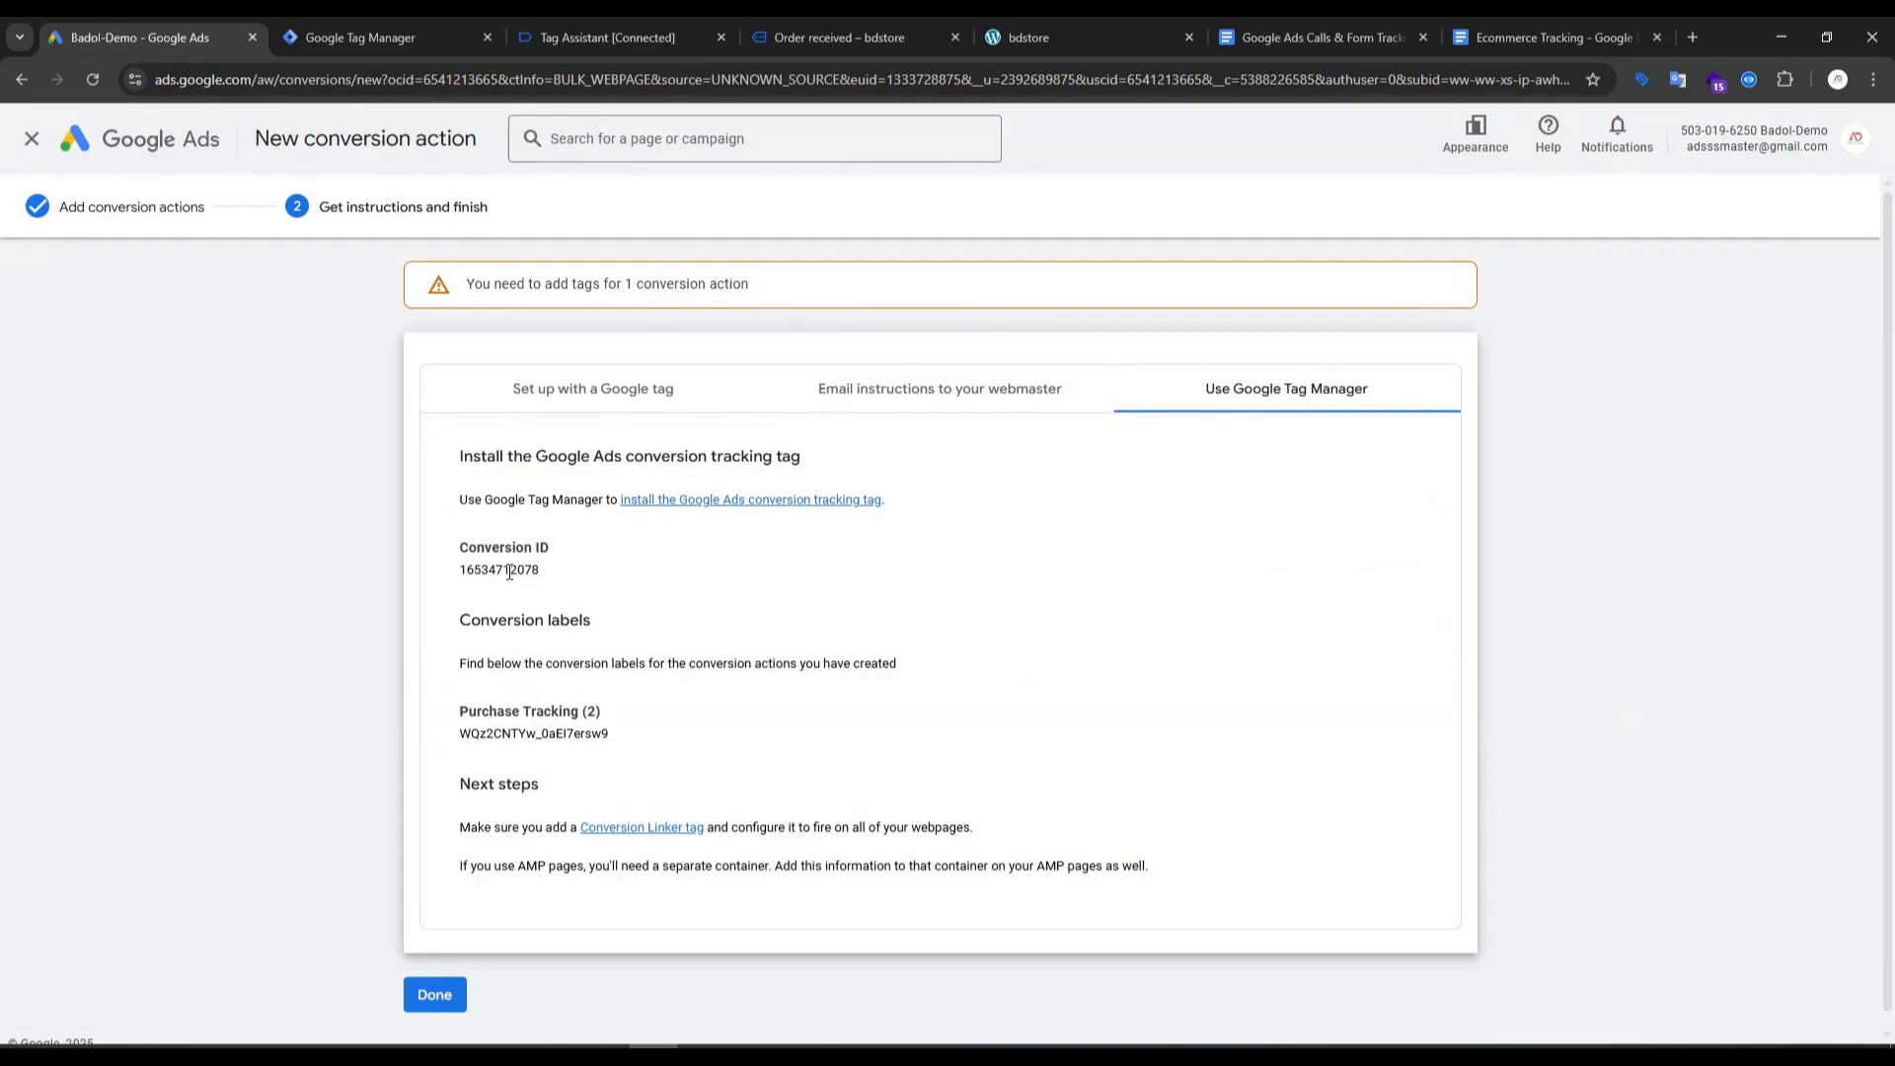
pyautogui.doubleClick(507, 571)
# Step: Switch to Google Tag Manager and create a Constant user-defined variable with the copied conversion ID as its value
pyautogui.click(409, 35)
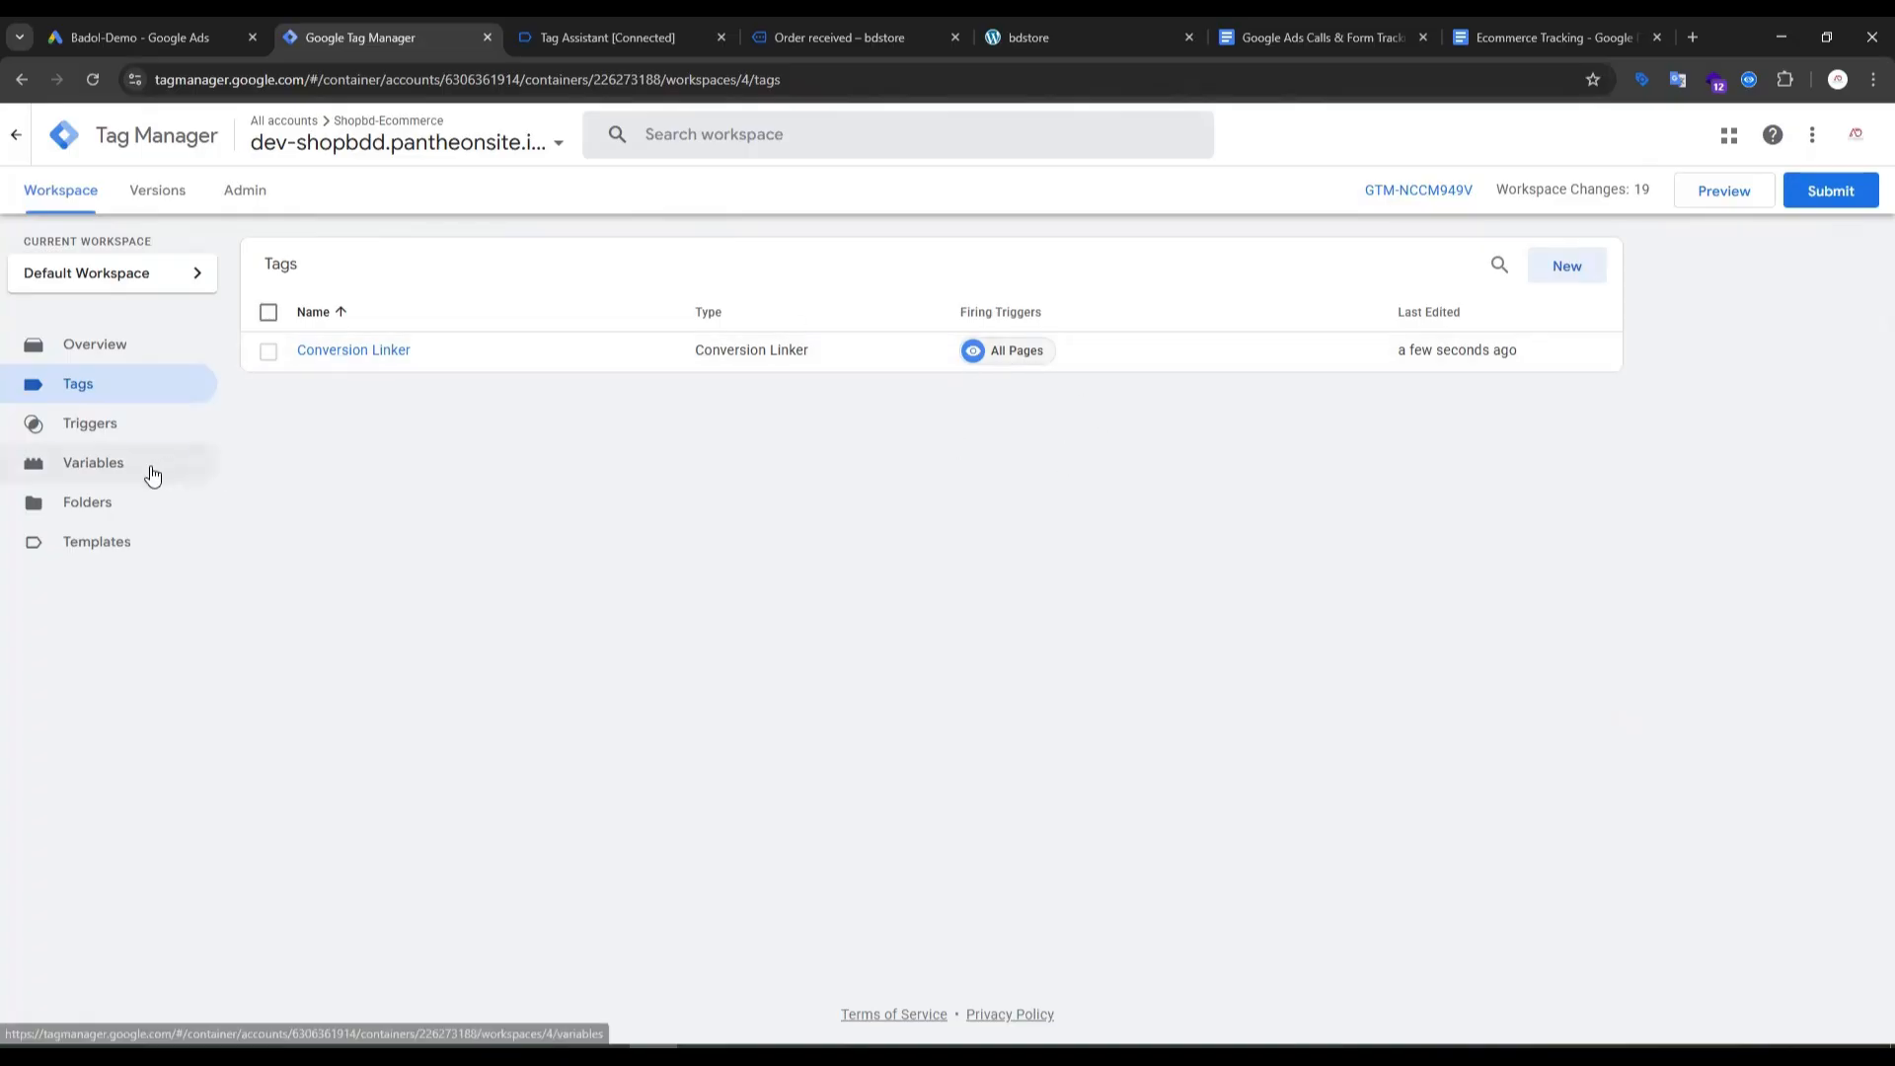
pyautogui.click(92, 463)
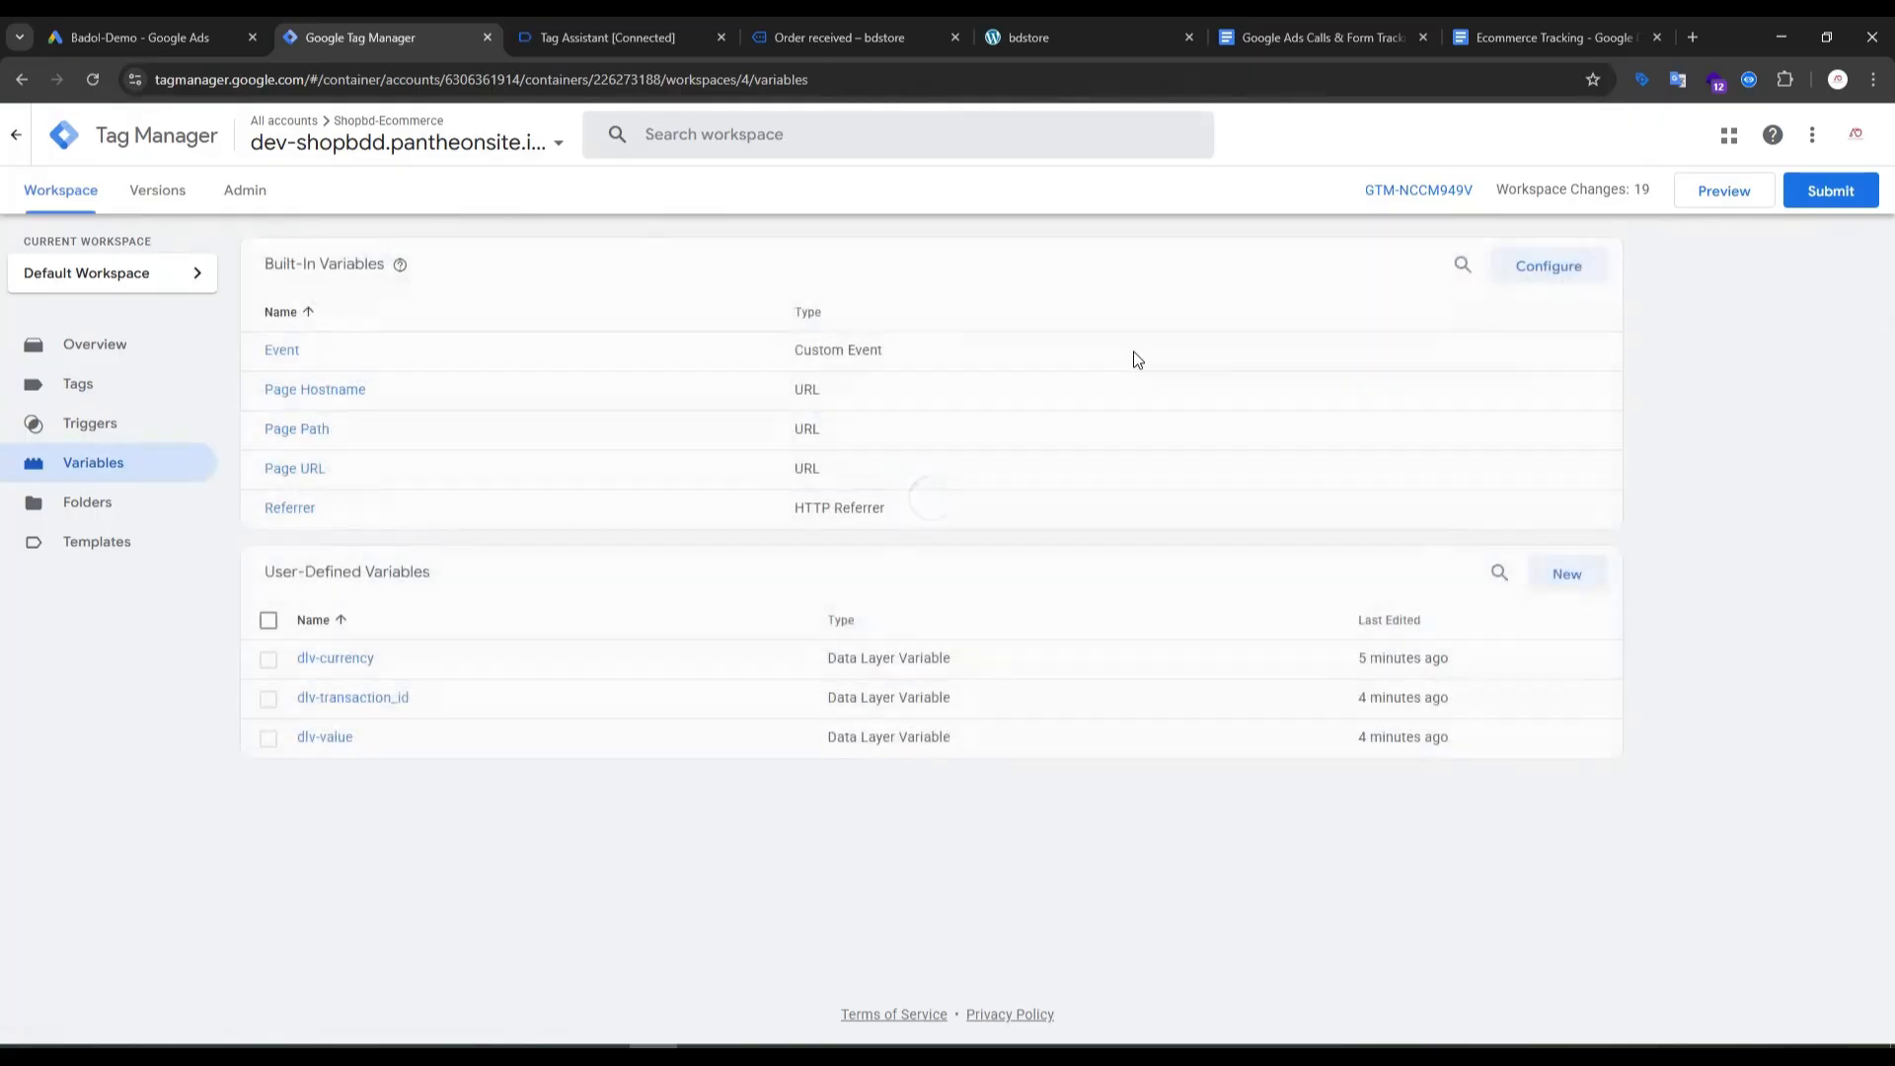
pyautogui.click(1567, 576)
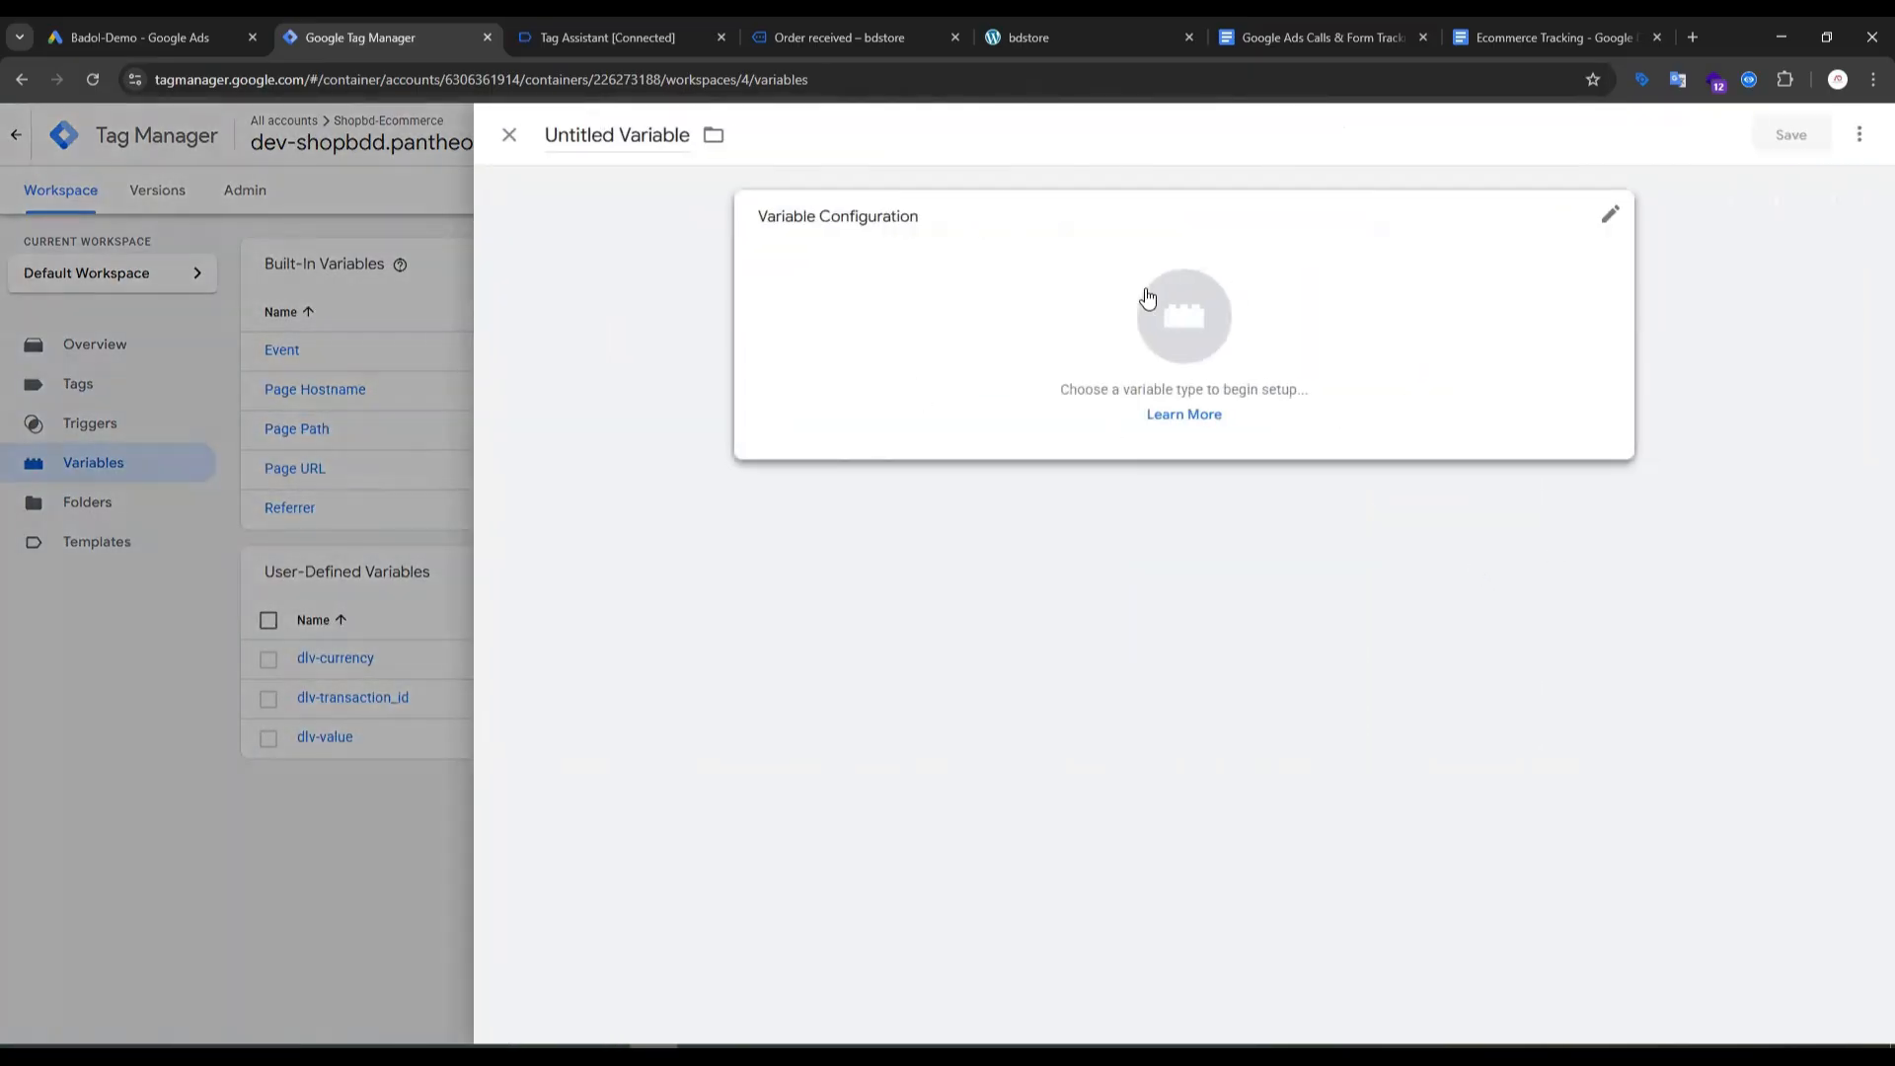
pyautogui.click(1188, 338)
pyautogui.scroll(-8, 1531, 550)
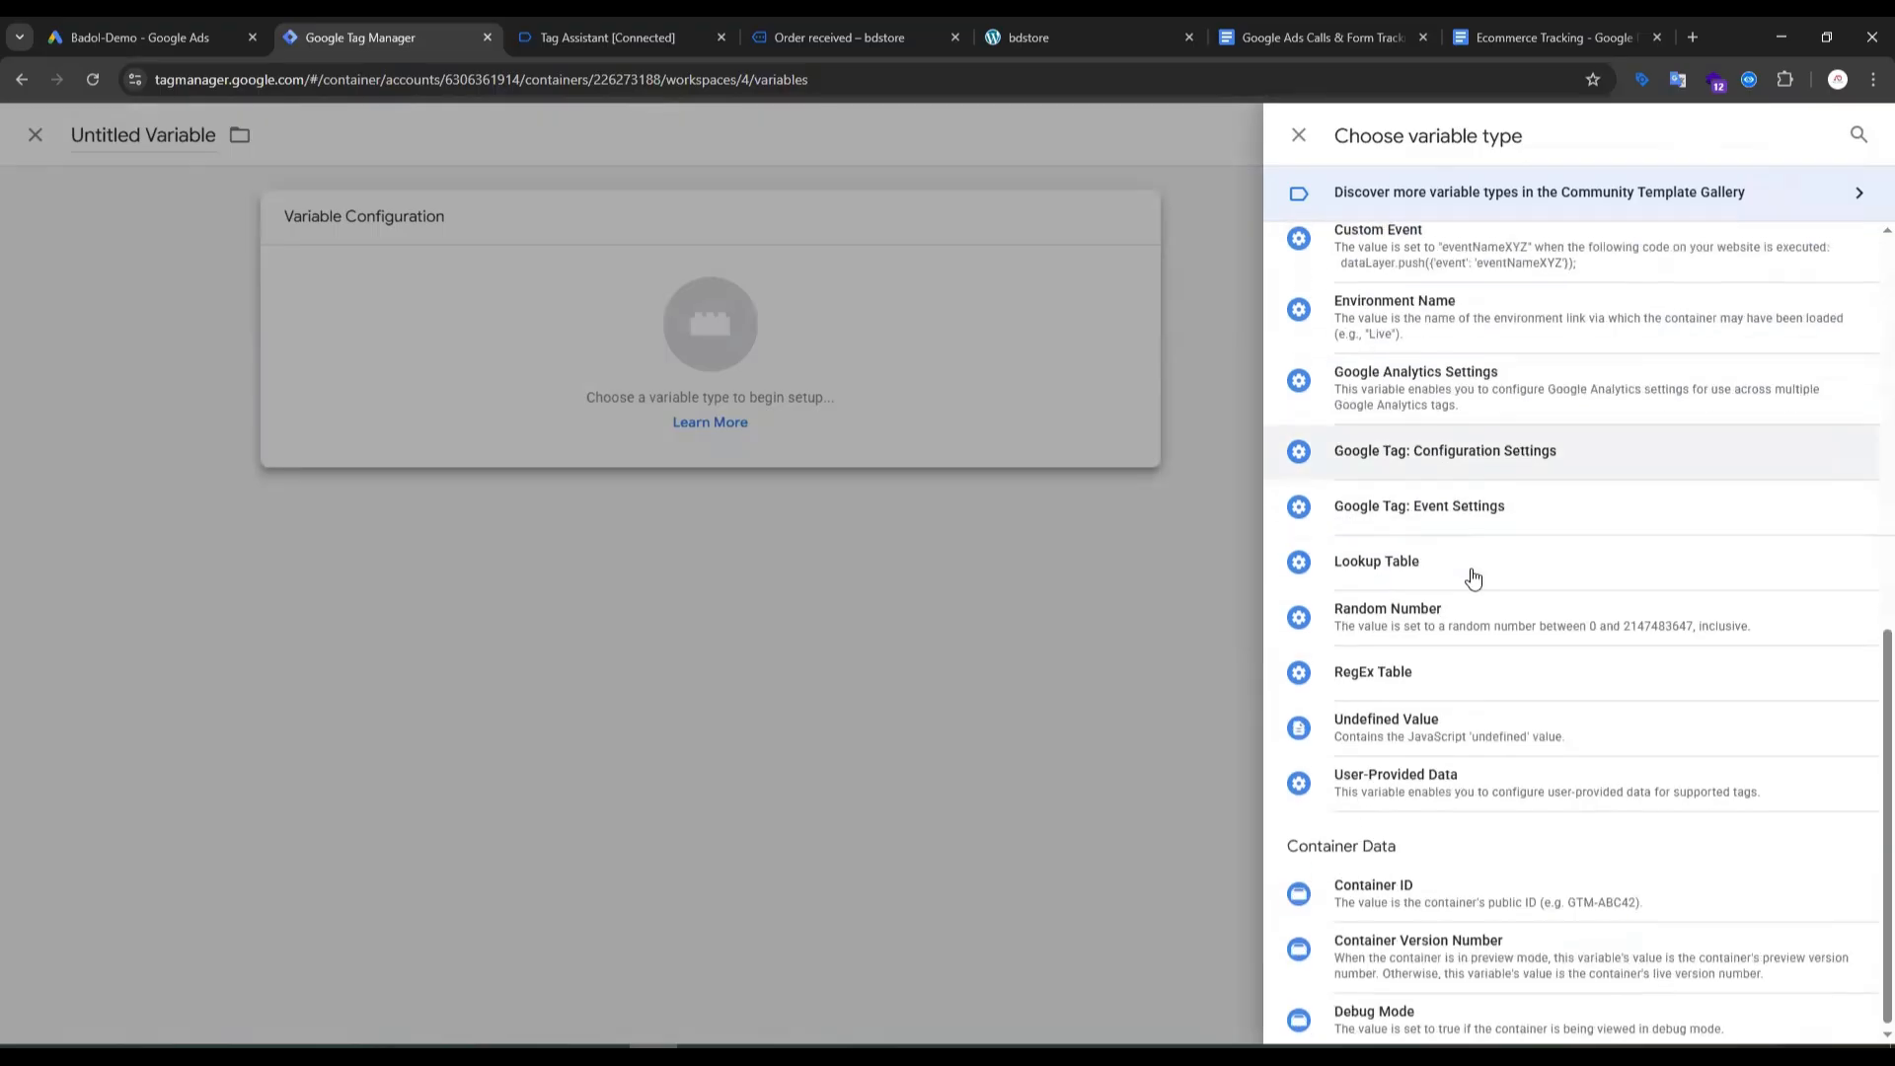
pyautogui.scroll(5, 1472, 580)
pyautogui.scroll(3, 1392, 424)
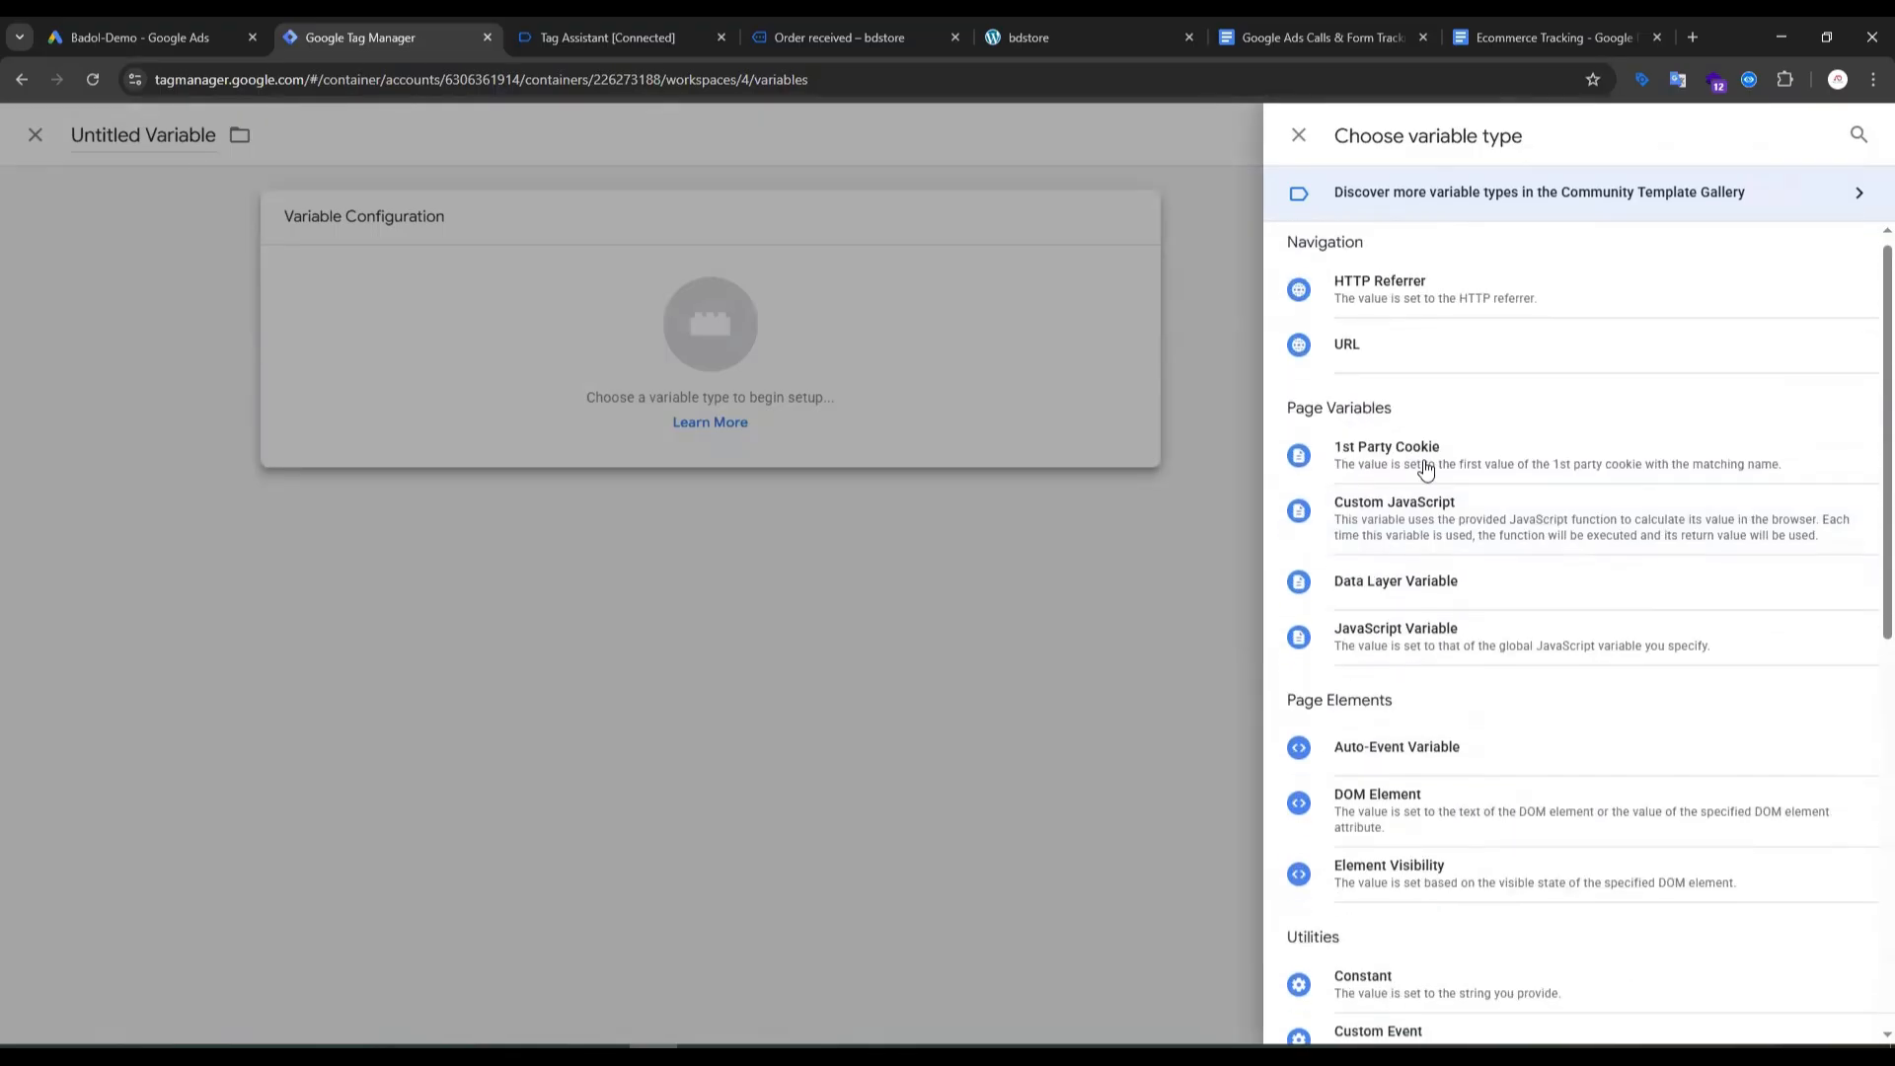
pyautogui.scroll(-3, 1408, 470)
pyautogui.click(1372, 610)
pyautogui.click(816, 414)
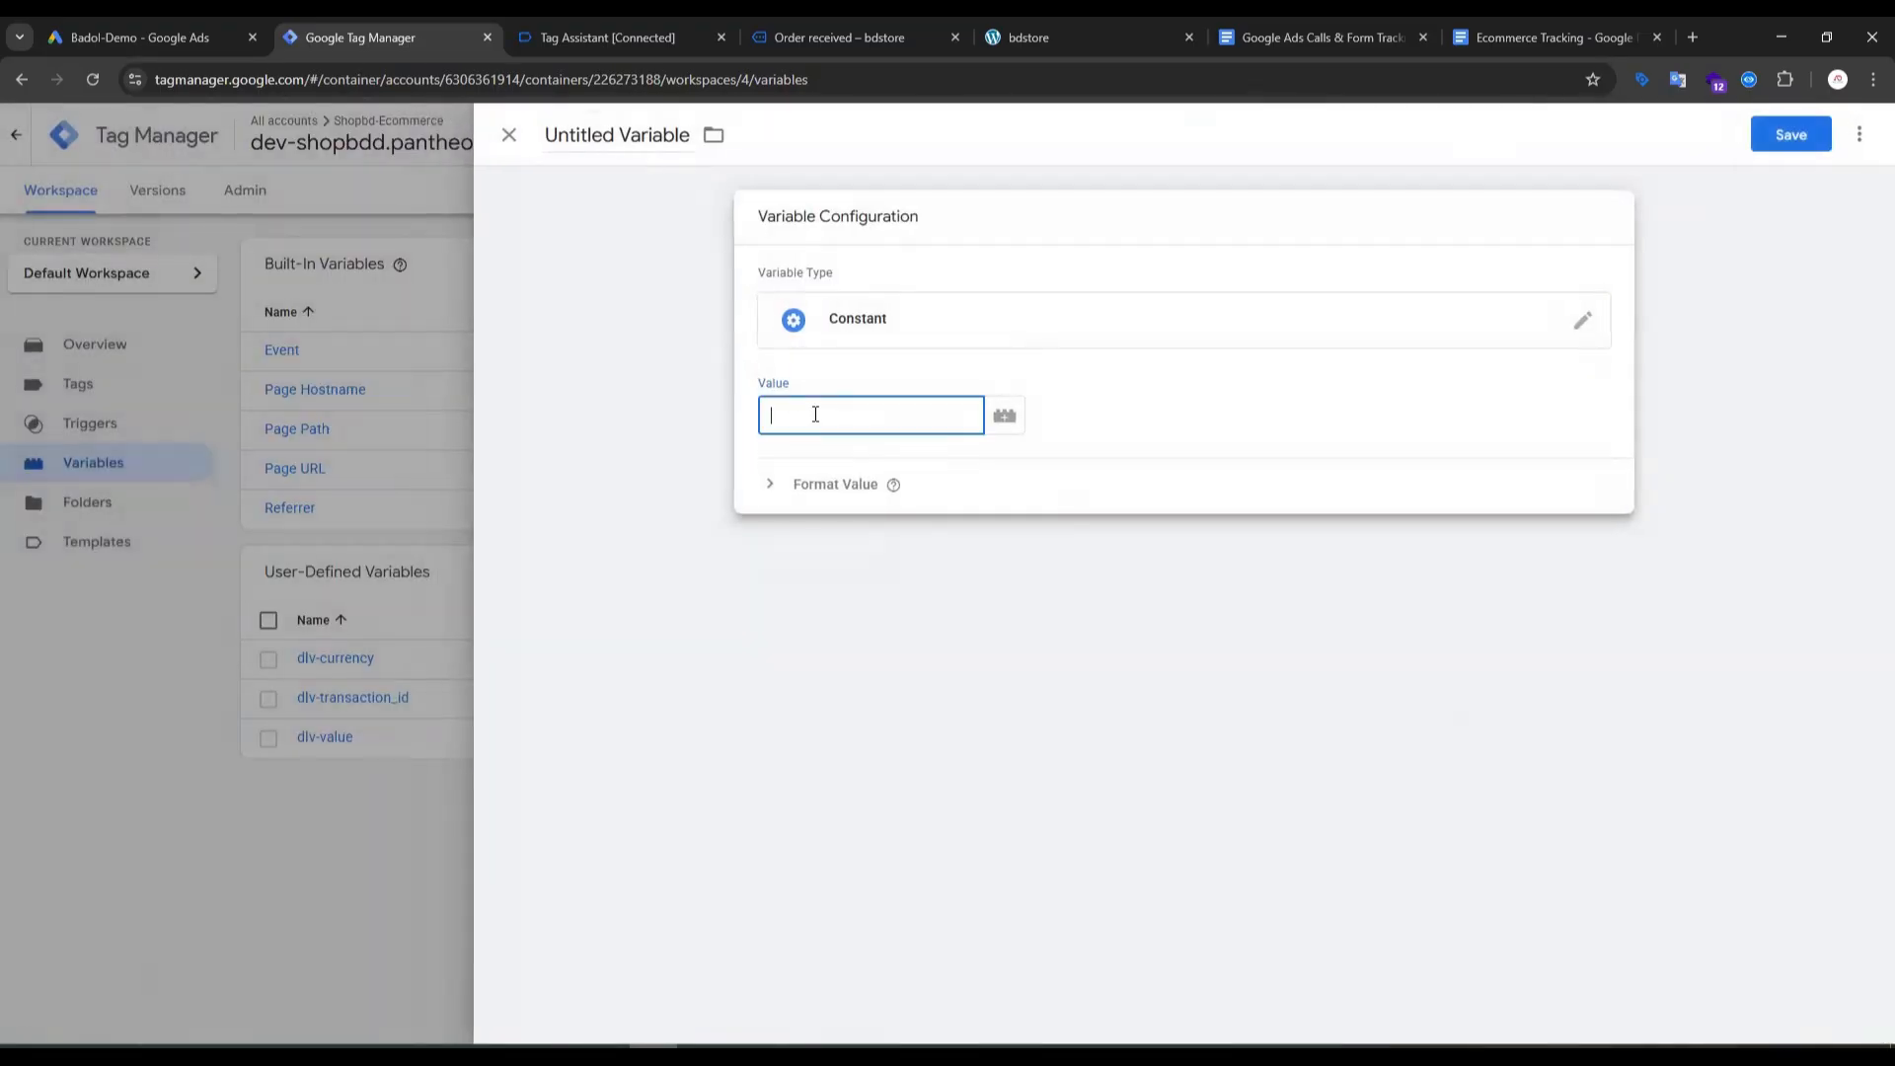
pyautogui.hotkey('ctrl', 'v')
# Step: Save the constant variable under the name Google Ads Conversion ID
pyautogui.click(1790, 135)
pyautogui.write('Go')
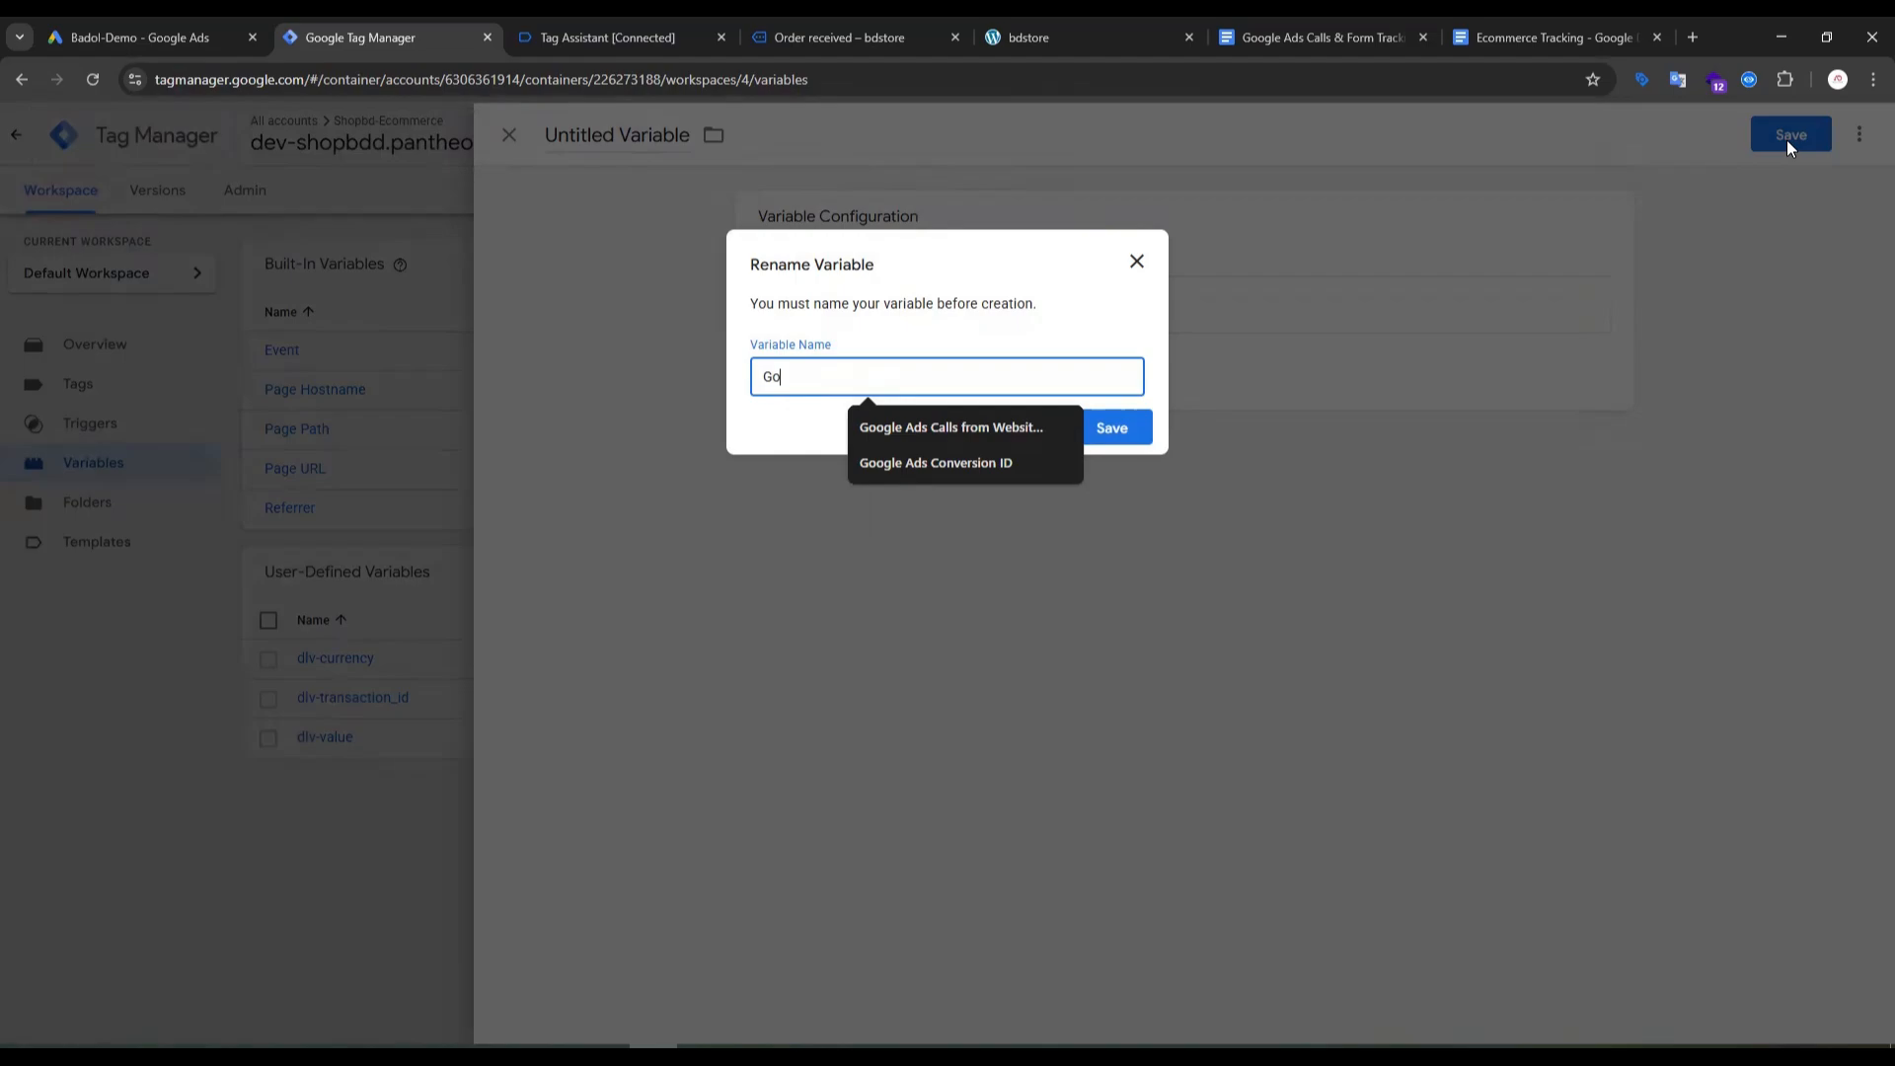
pyautogui.click(1046, 463)
pyautogui.click(1109, 427)
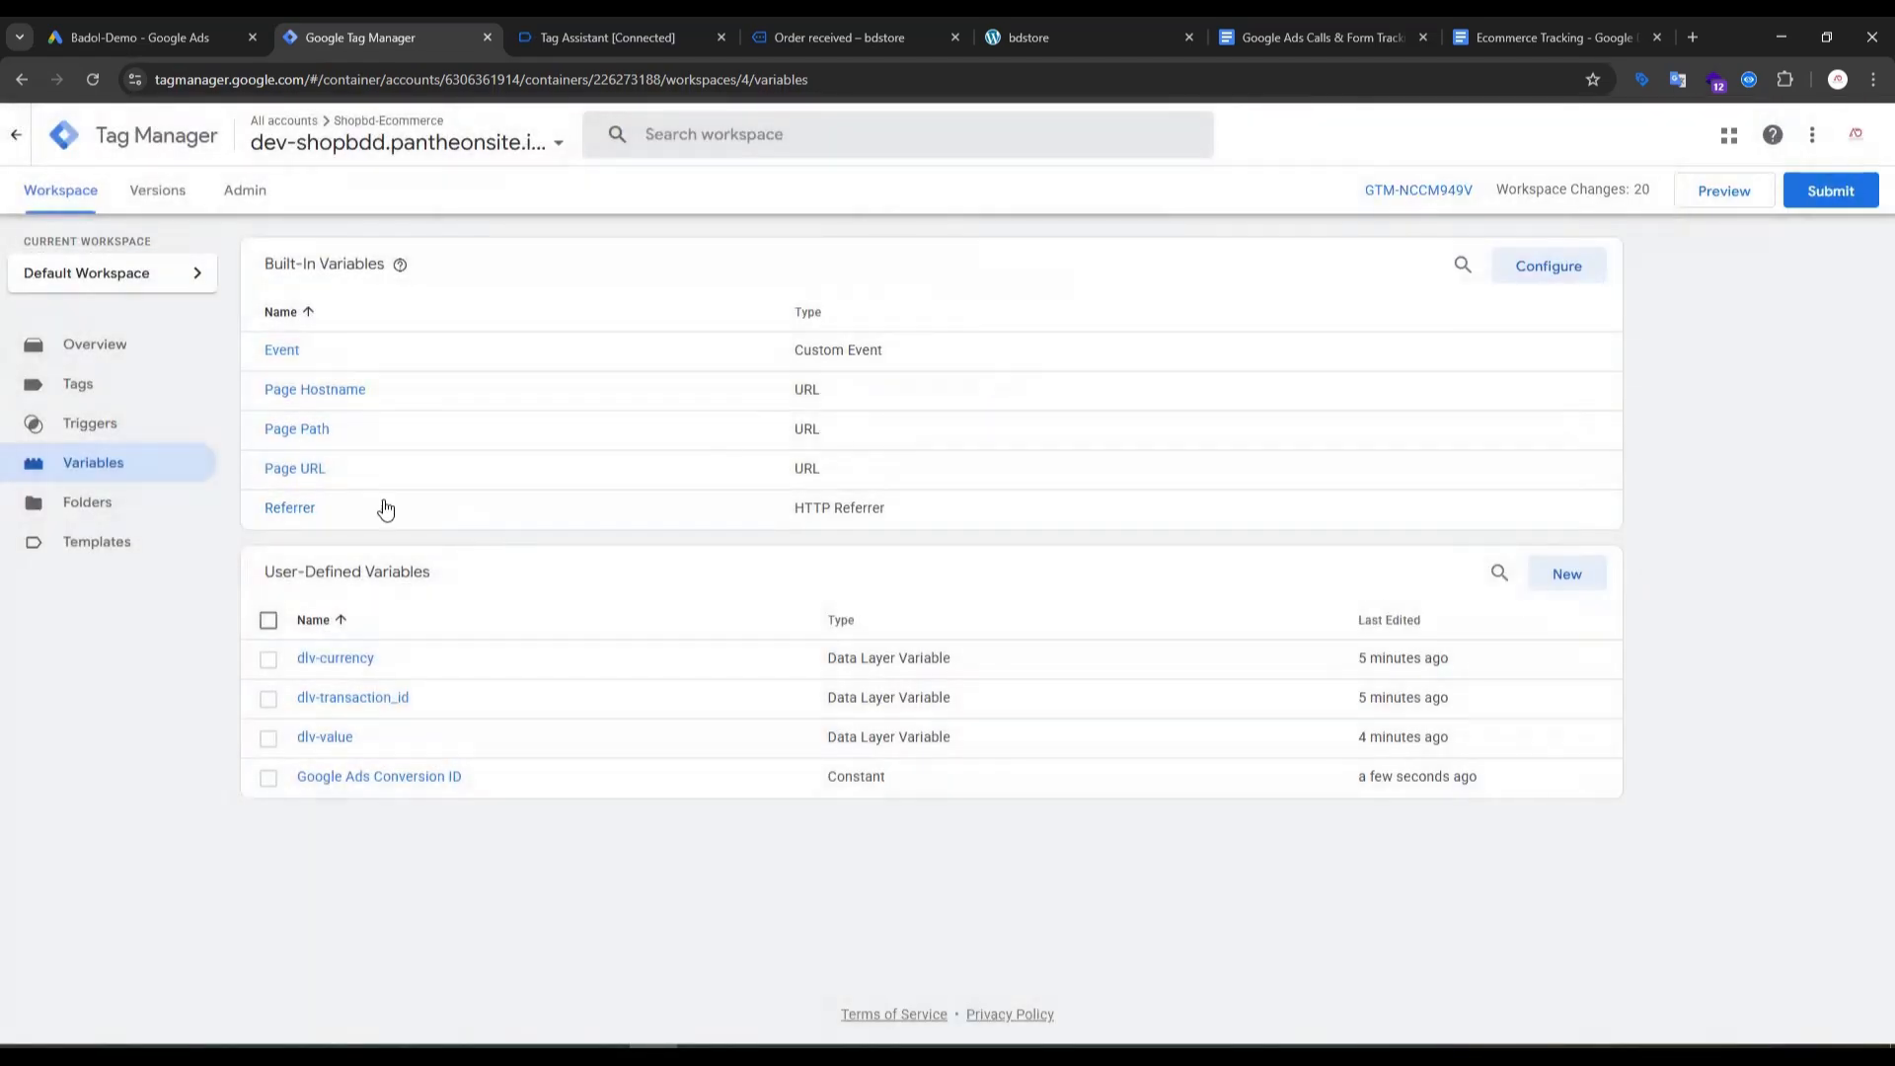
# Step: Create a new tag of type Google Tag and use the Google Ads Conversion ID variable as its Tag ID
pyautogui.click(125, 399)
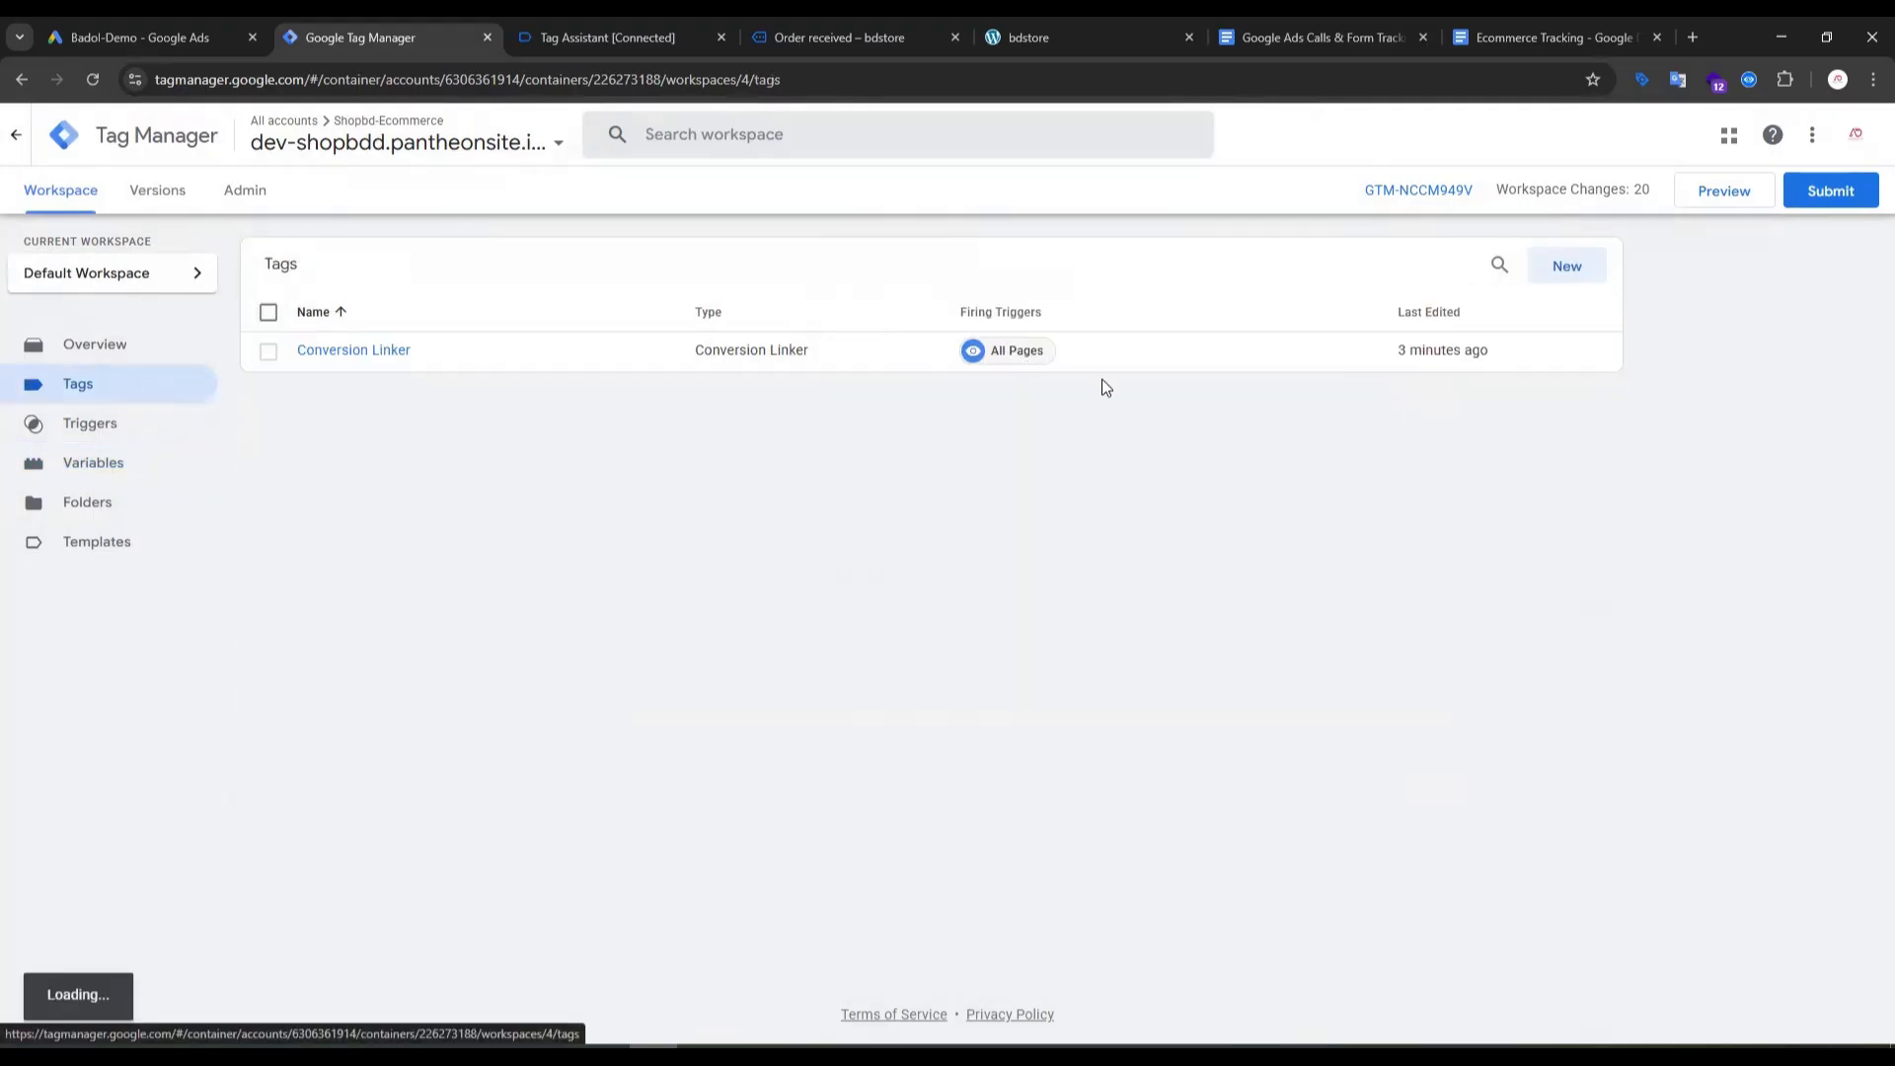
pyautogui.click(1567, 267)
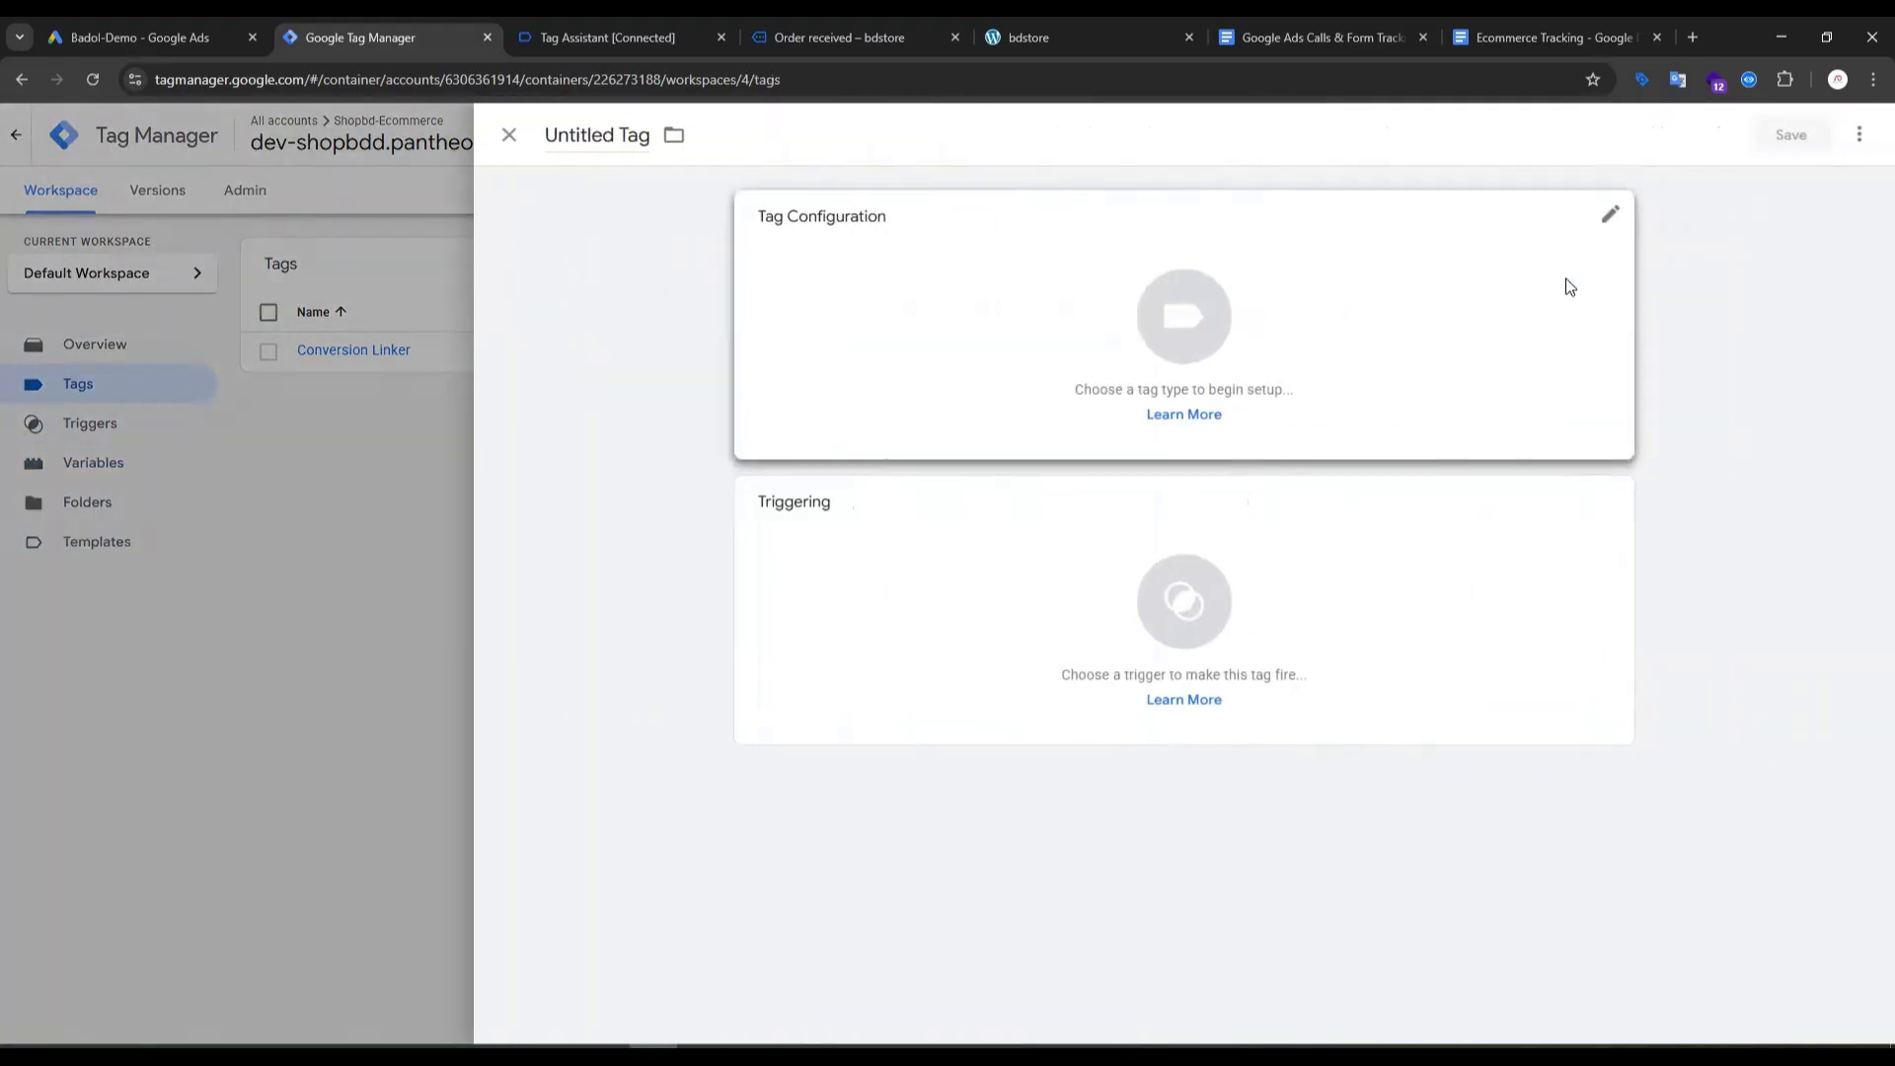
pyautogui.click(1172, 326)
pyautogui.click(1418, 361)
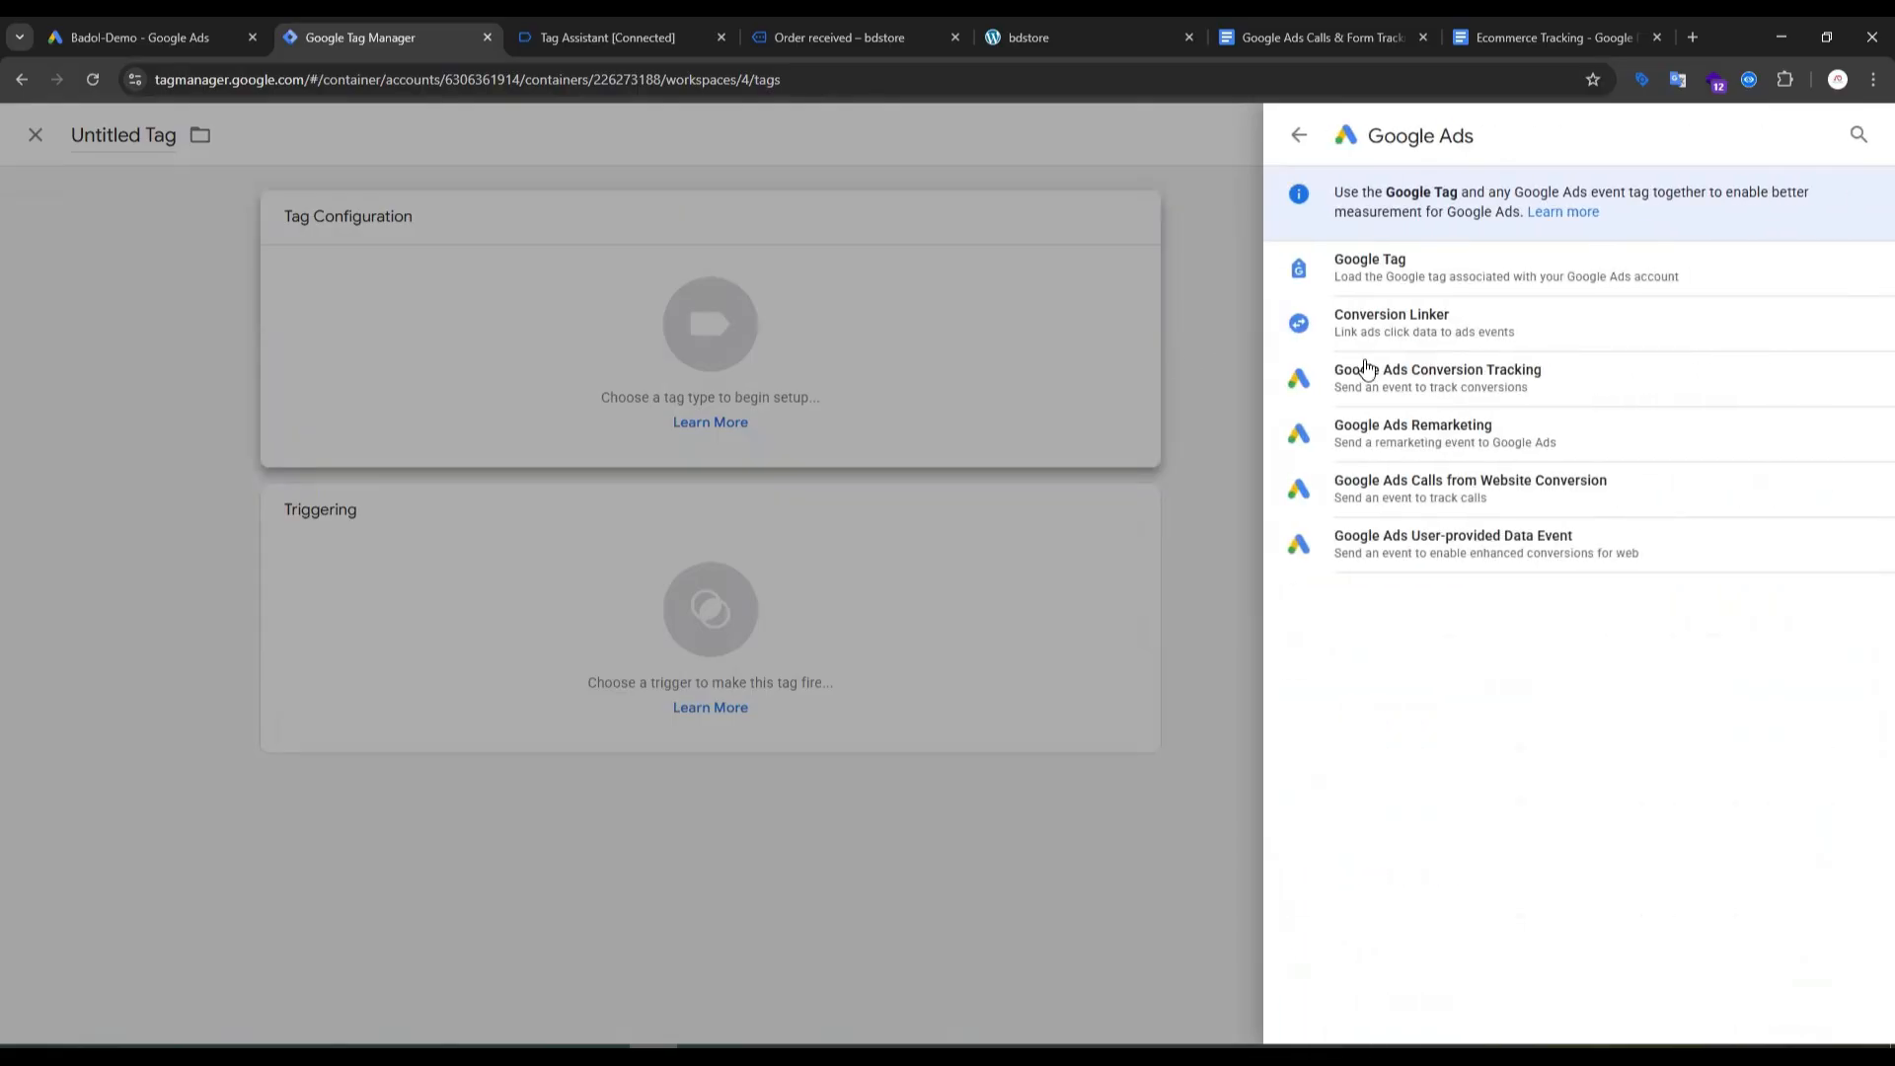
pyautogui.click(1348, 269)
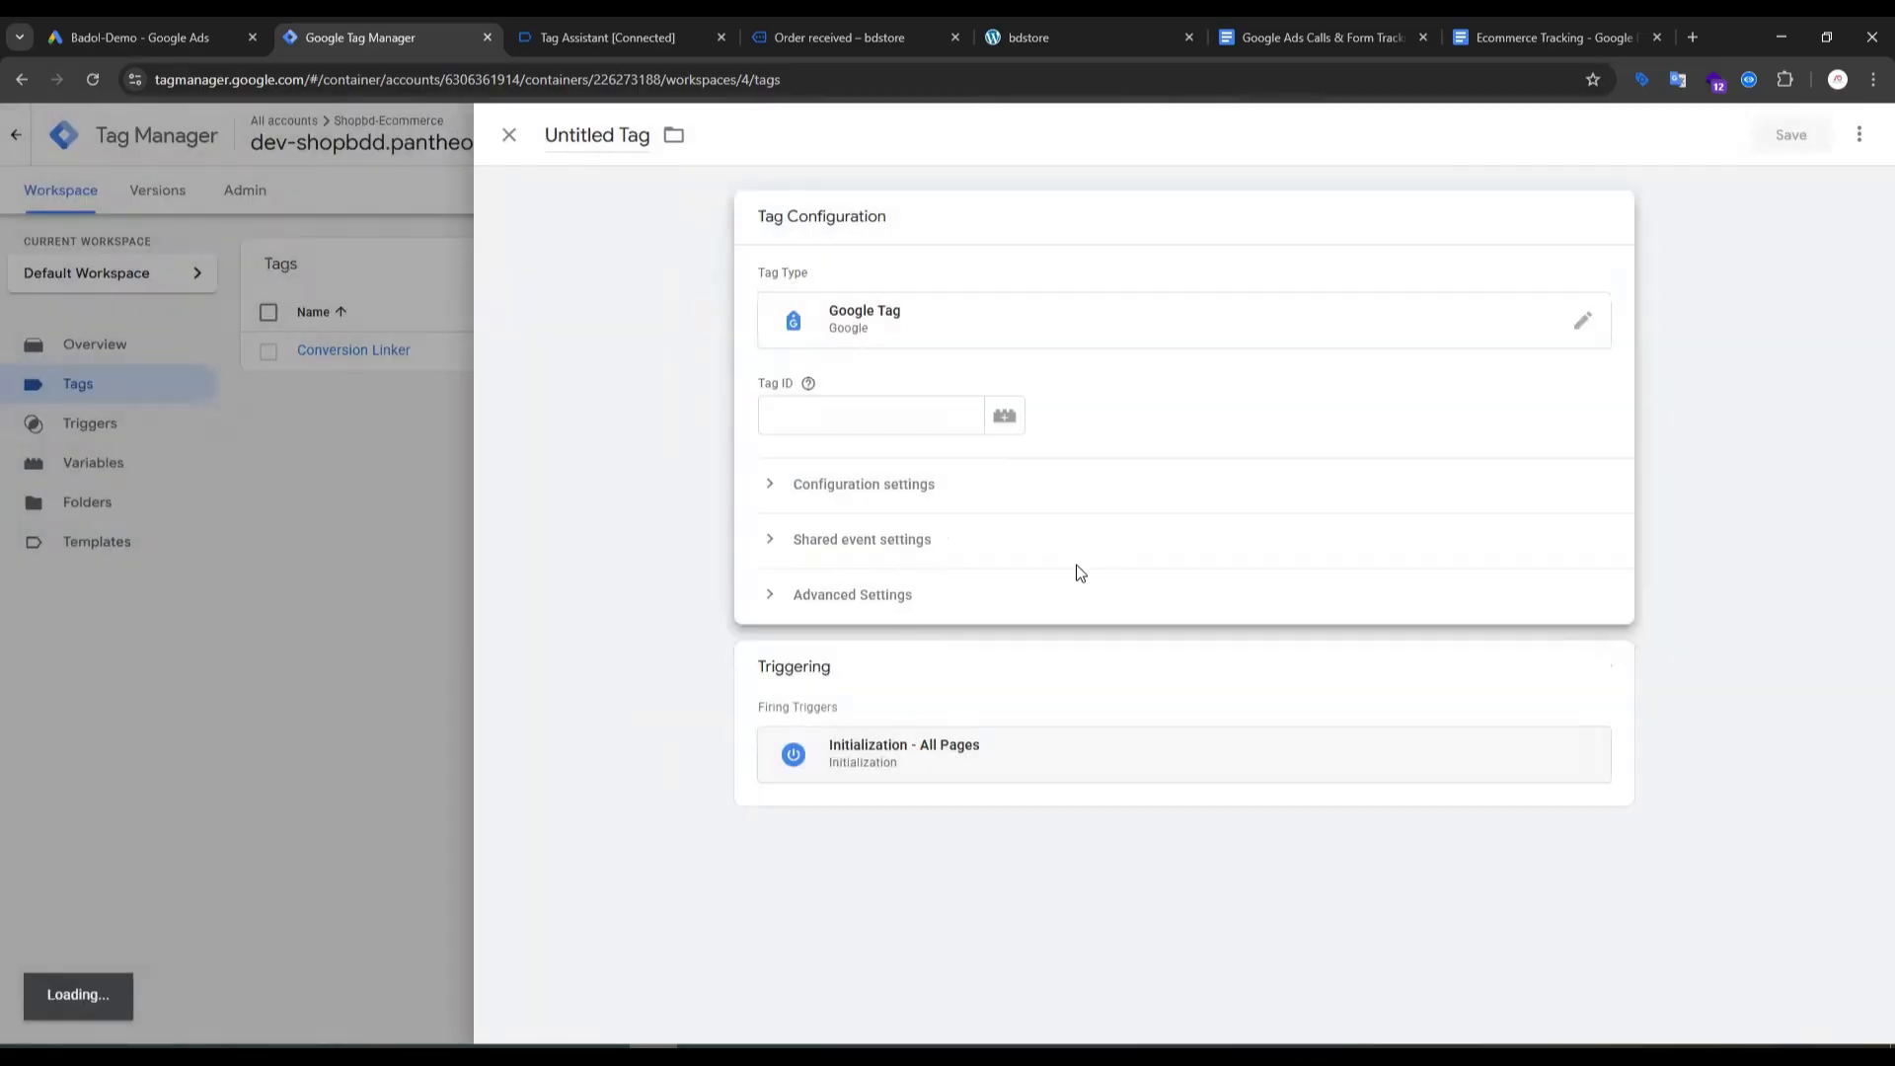
pyautogui.click(870, 411)
pyautogui.click(1003, 420)
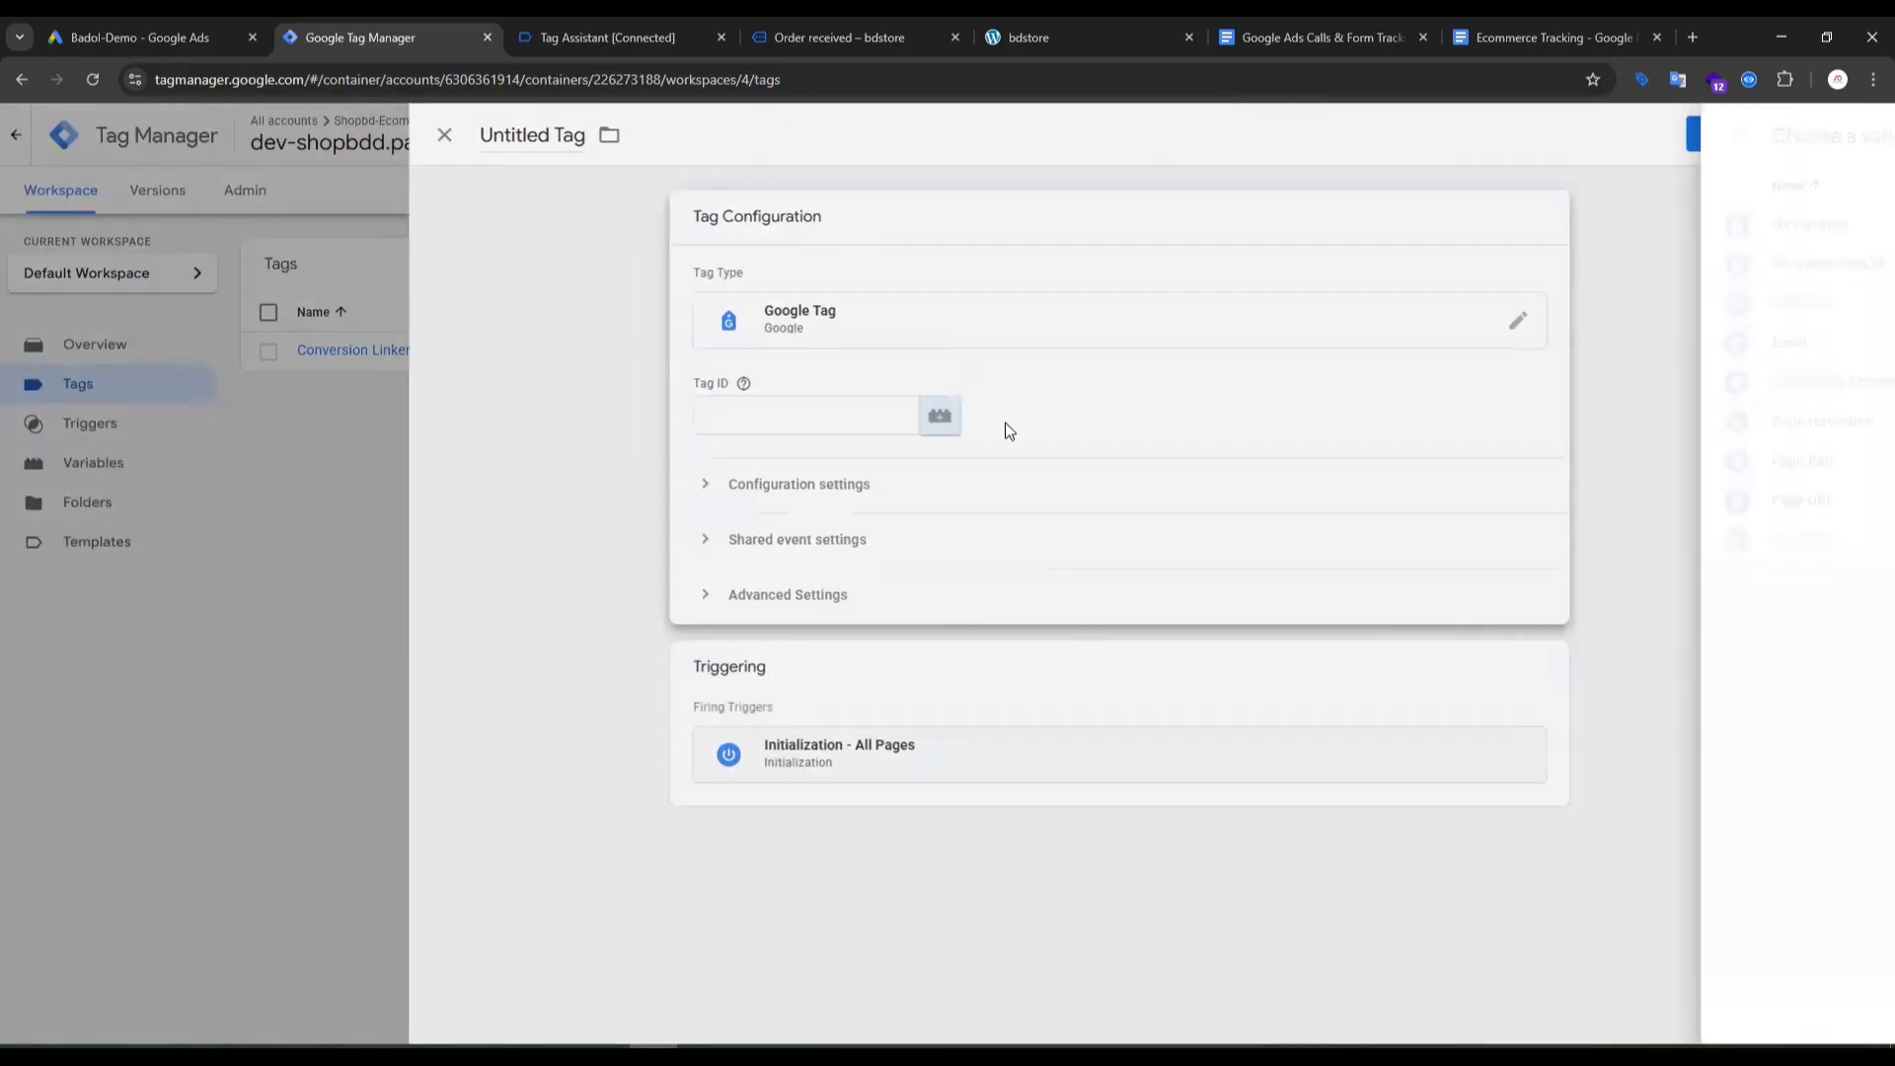
pyautogui.click(674, 385)
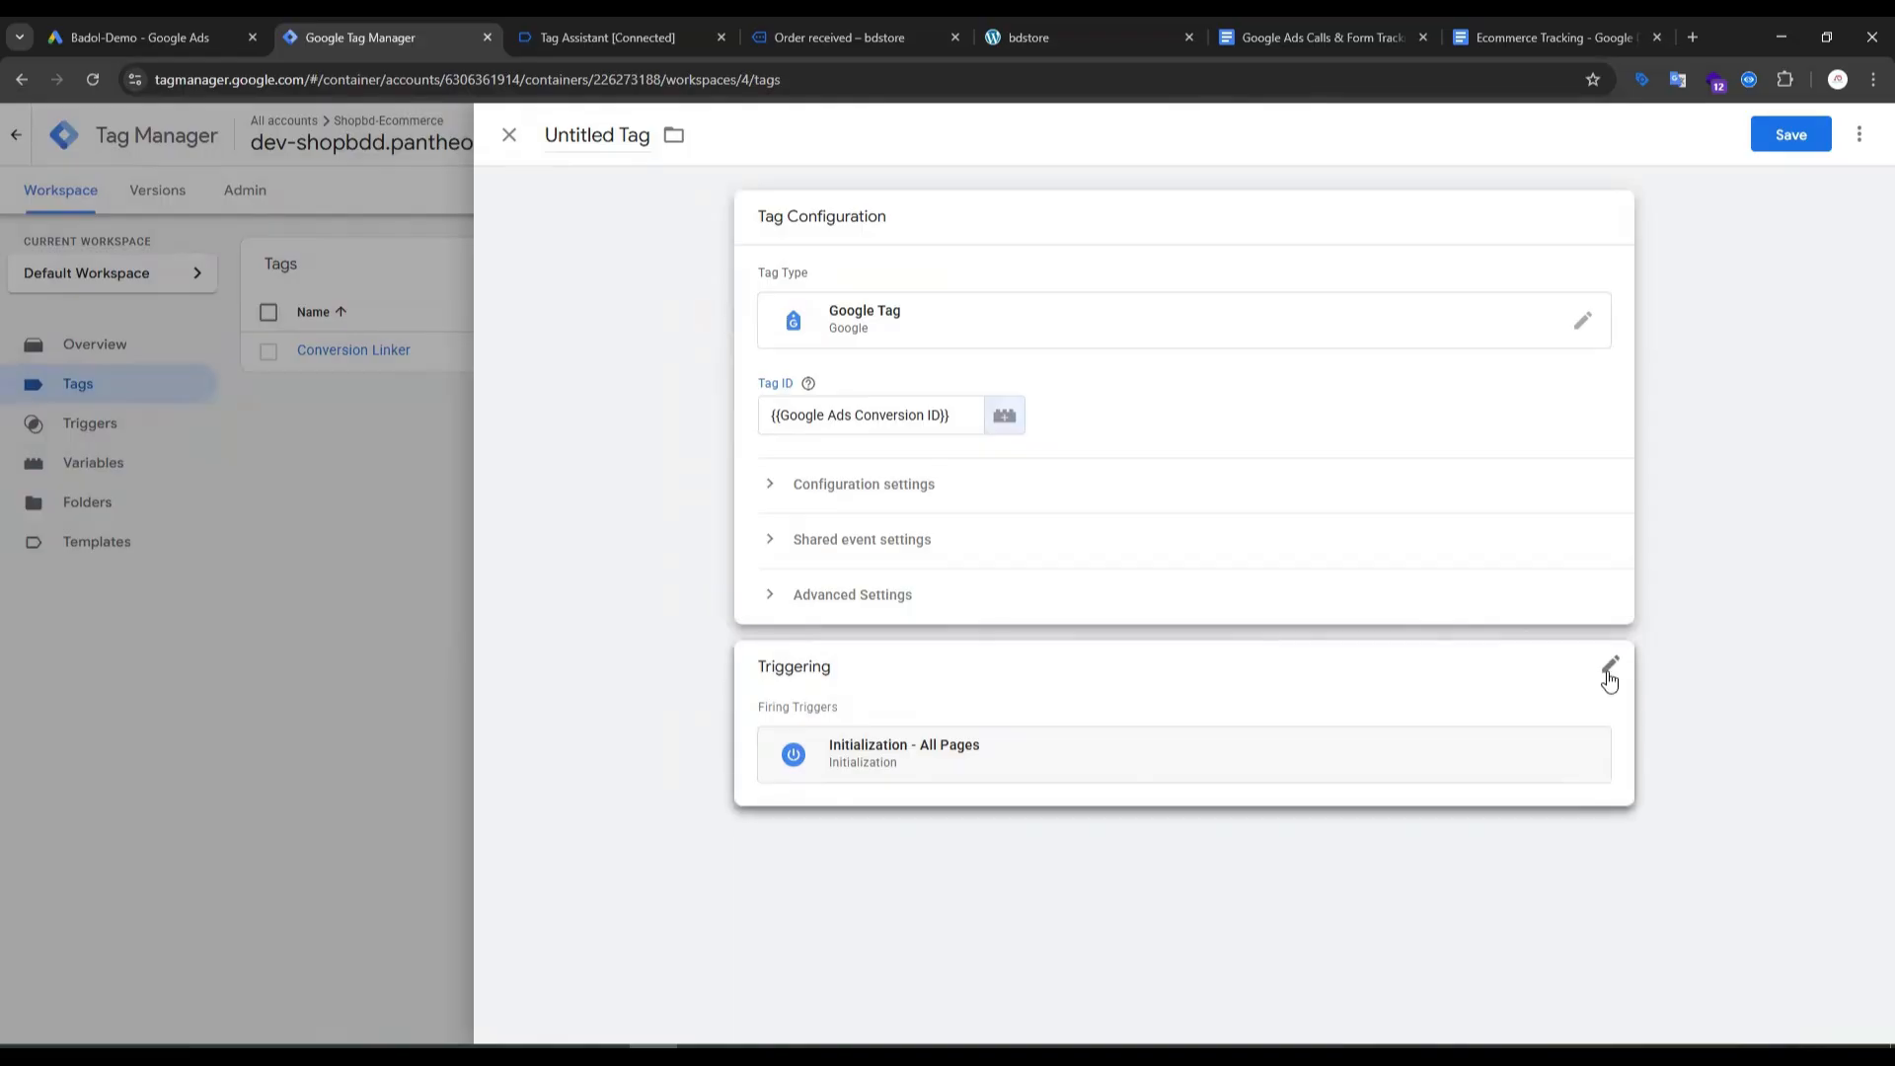
# Step: Replace the new Google Tag's Initialization - All Pages firing trigger with the All Pages page view trigger
pyautogui.click(1607, 676)
pyautogui.click(1582, 549)
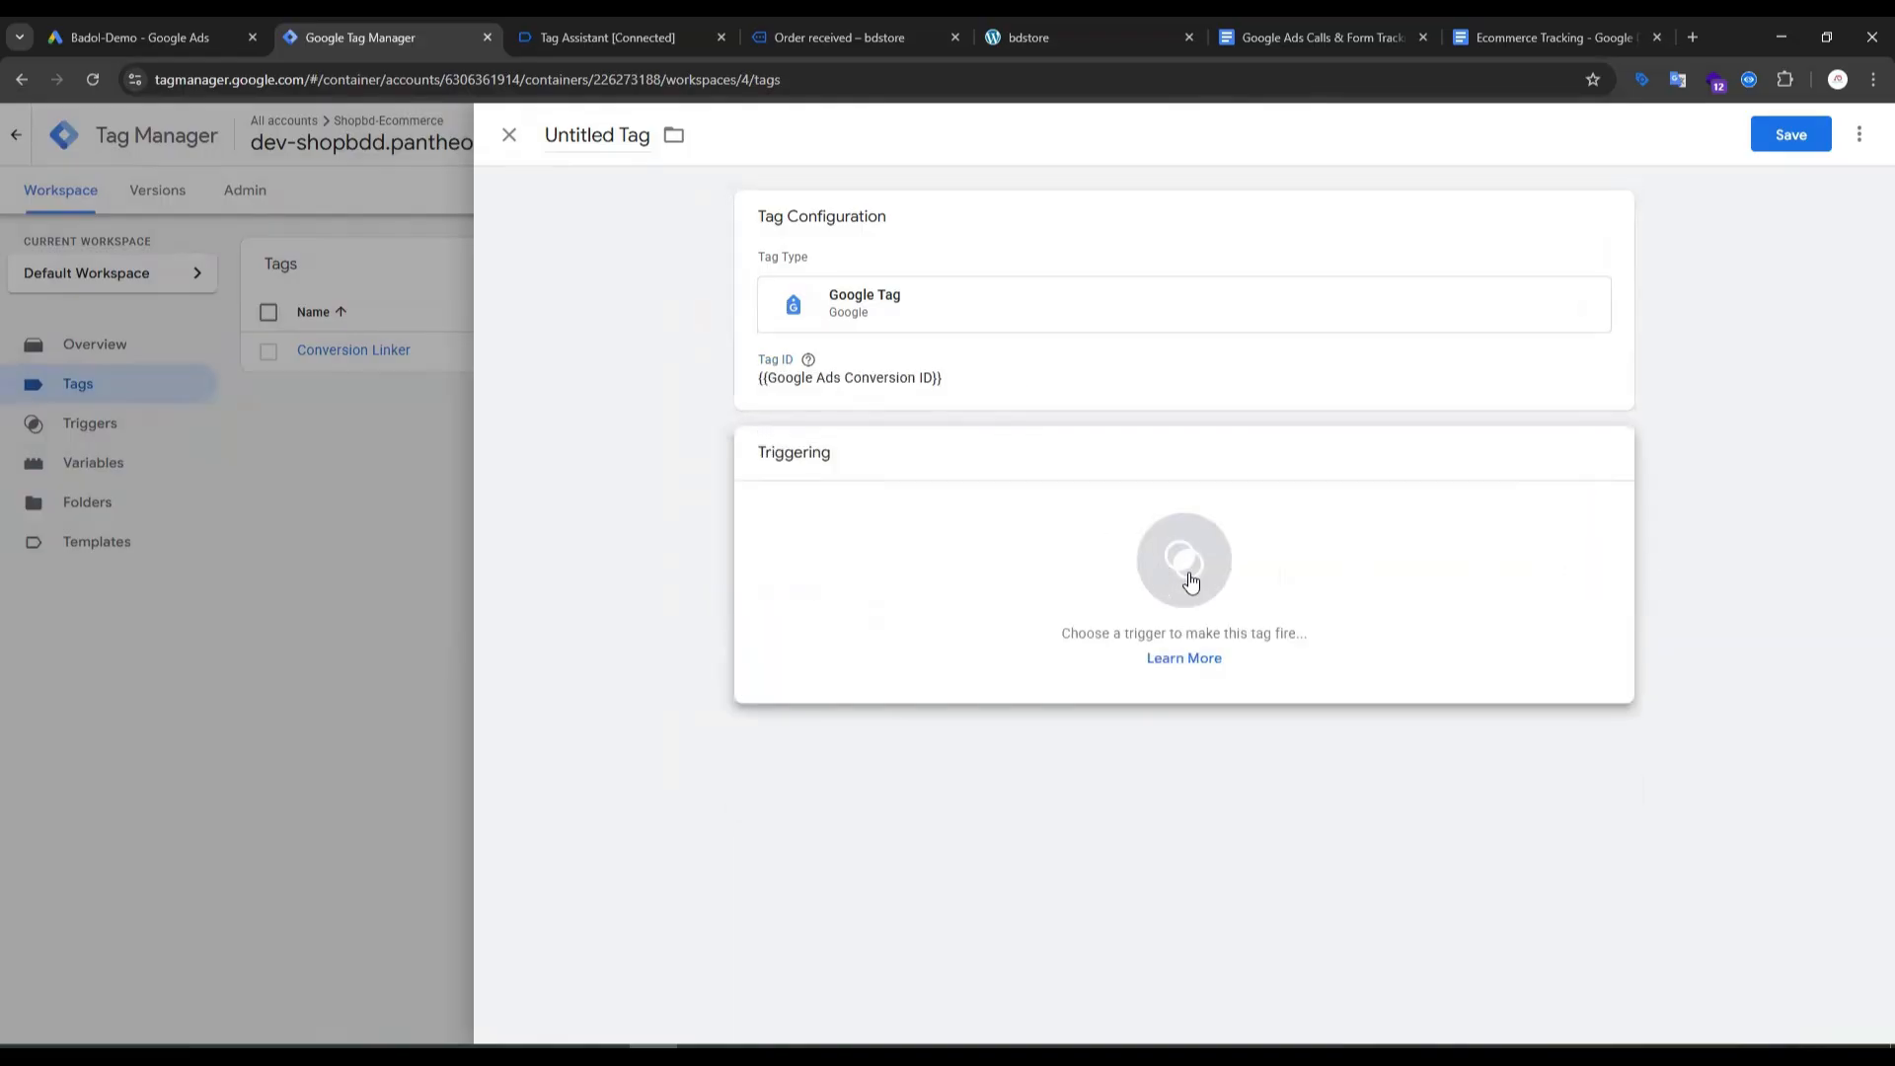
pyautogui.click(1190, 582)
pyautogui.click(685, 265)
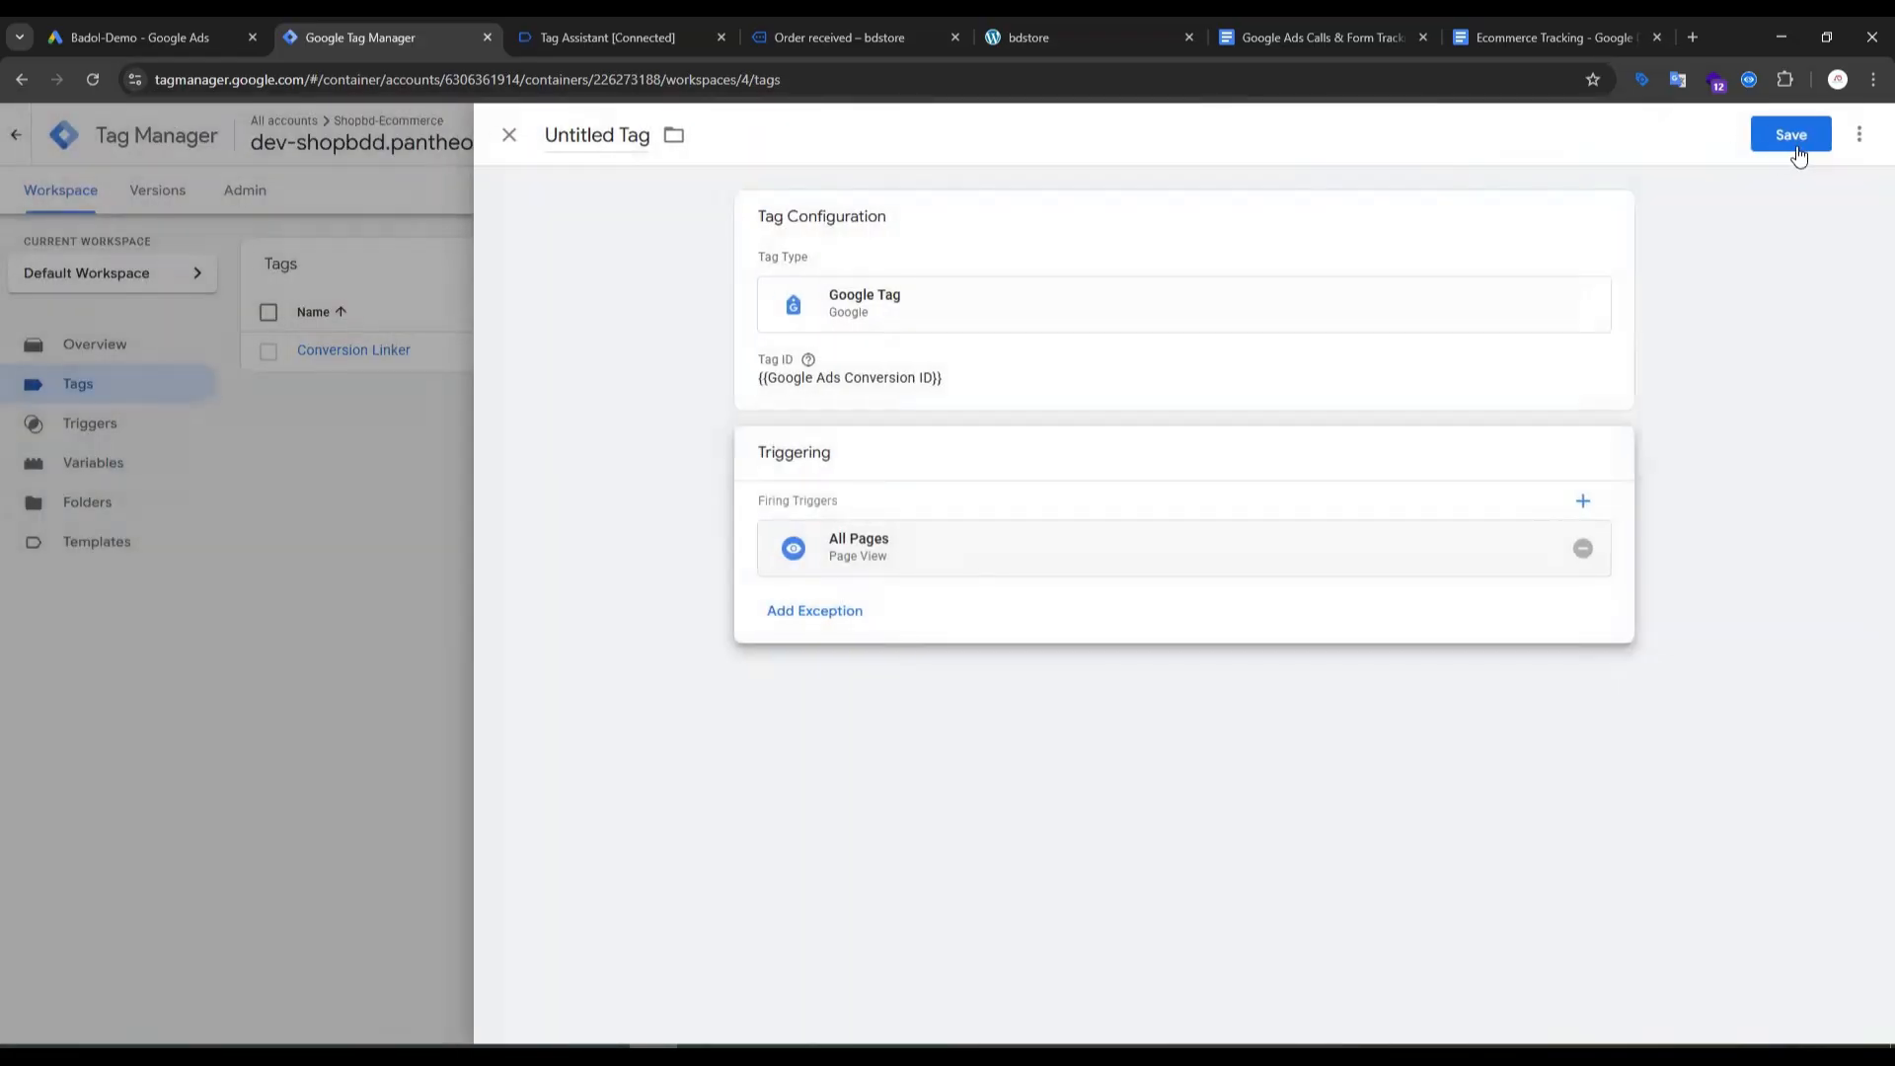
# Step: Save the Google Tag under the name Gads Google Tag
pyautogui.click(1799, 139)
pyautogui.click(764, 376)
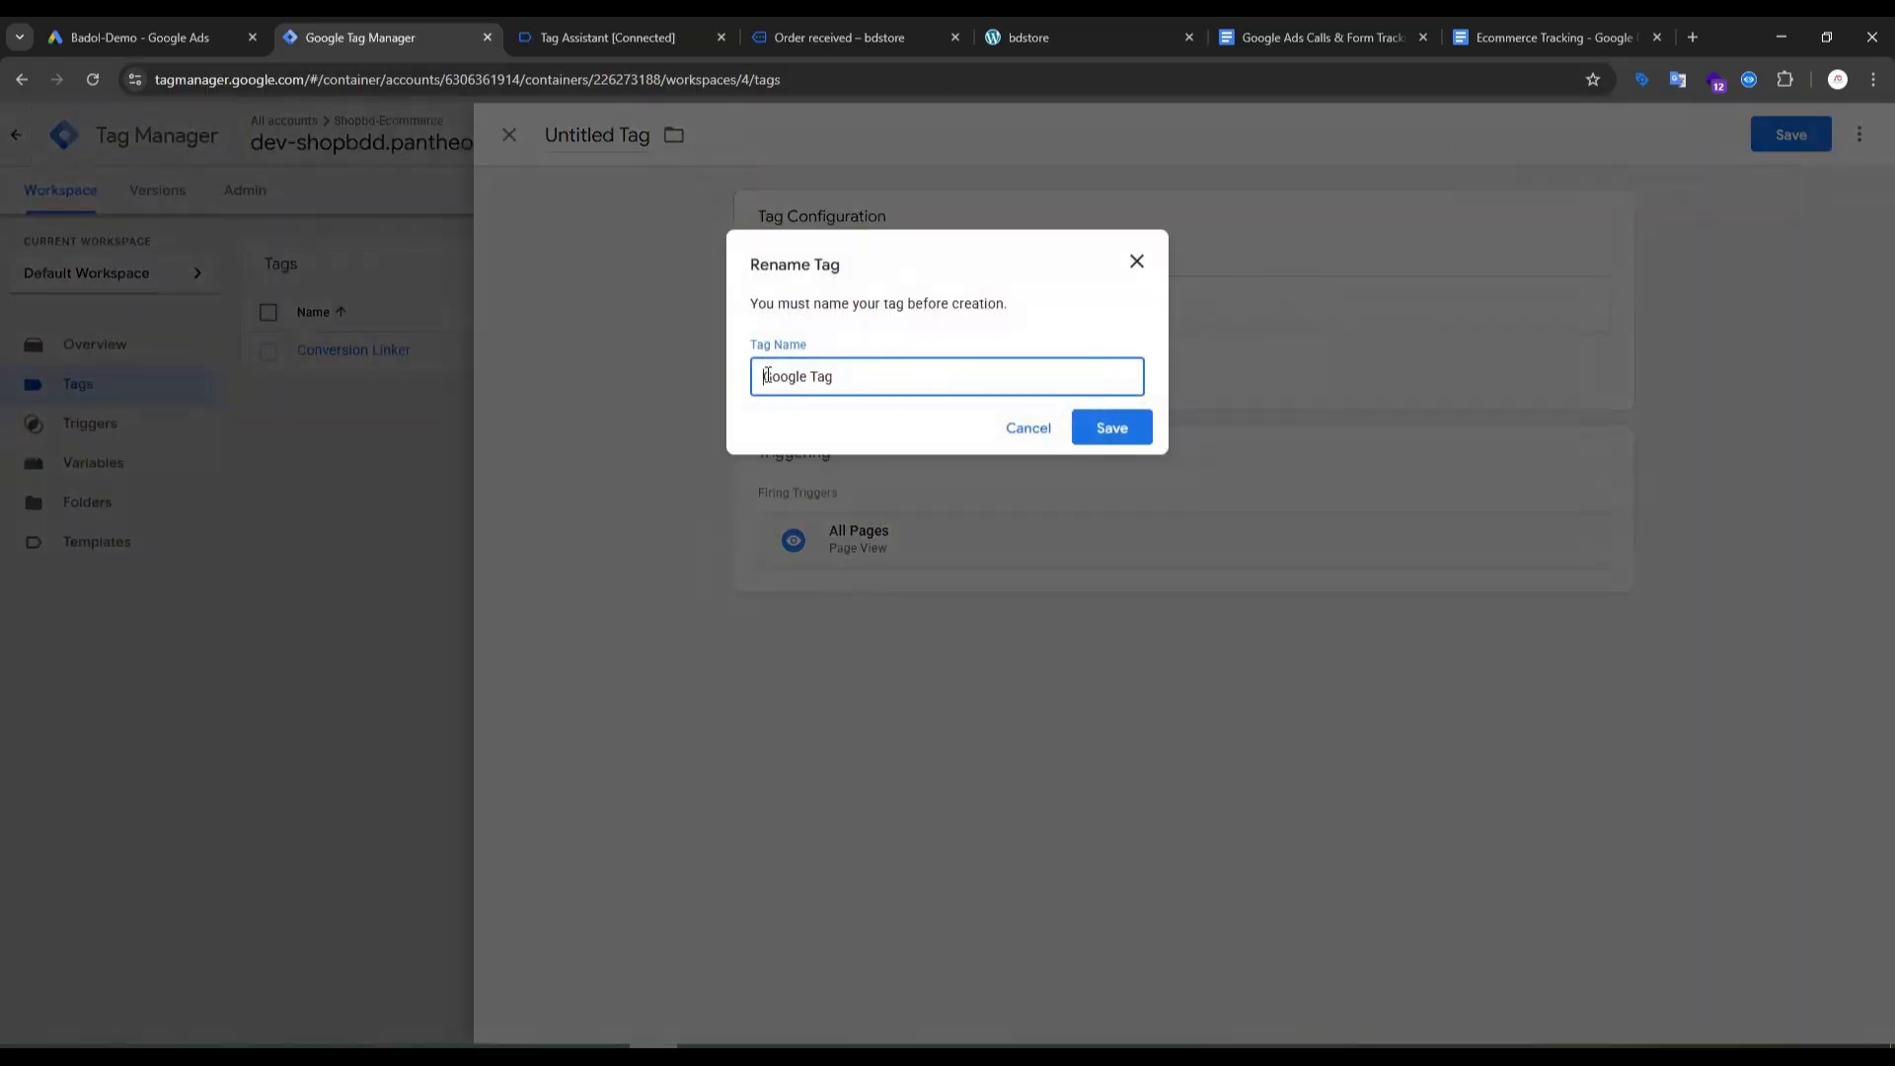
pyautogui.write('Gads')
pyautogui.click(1130, 425)
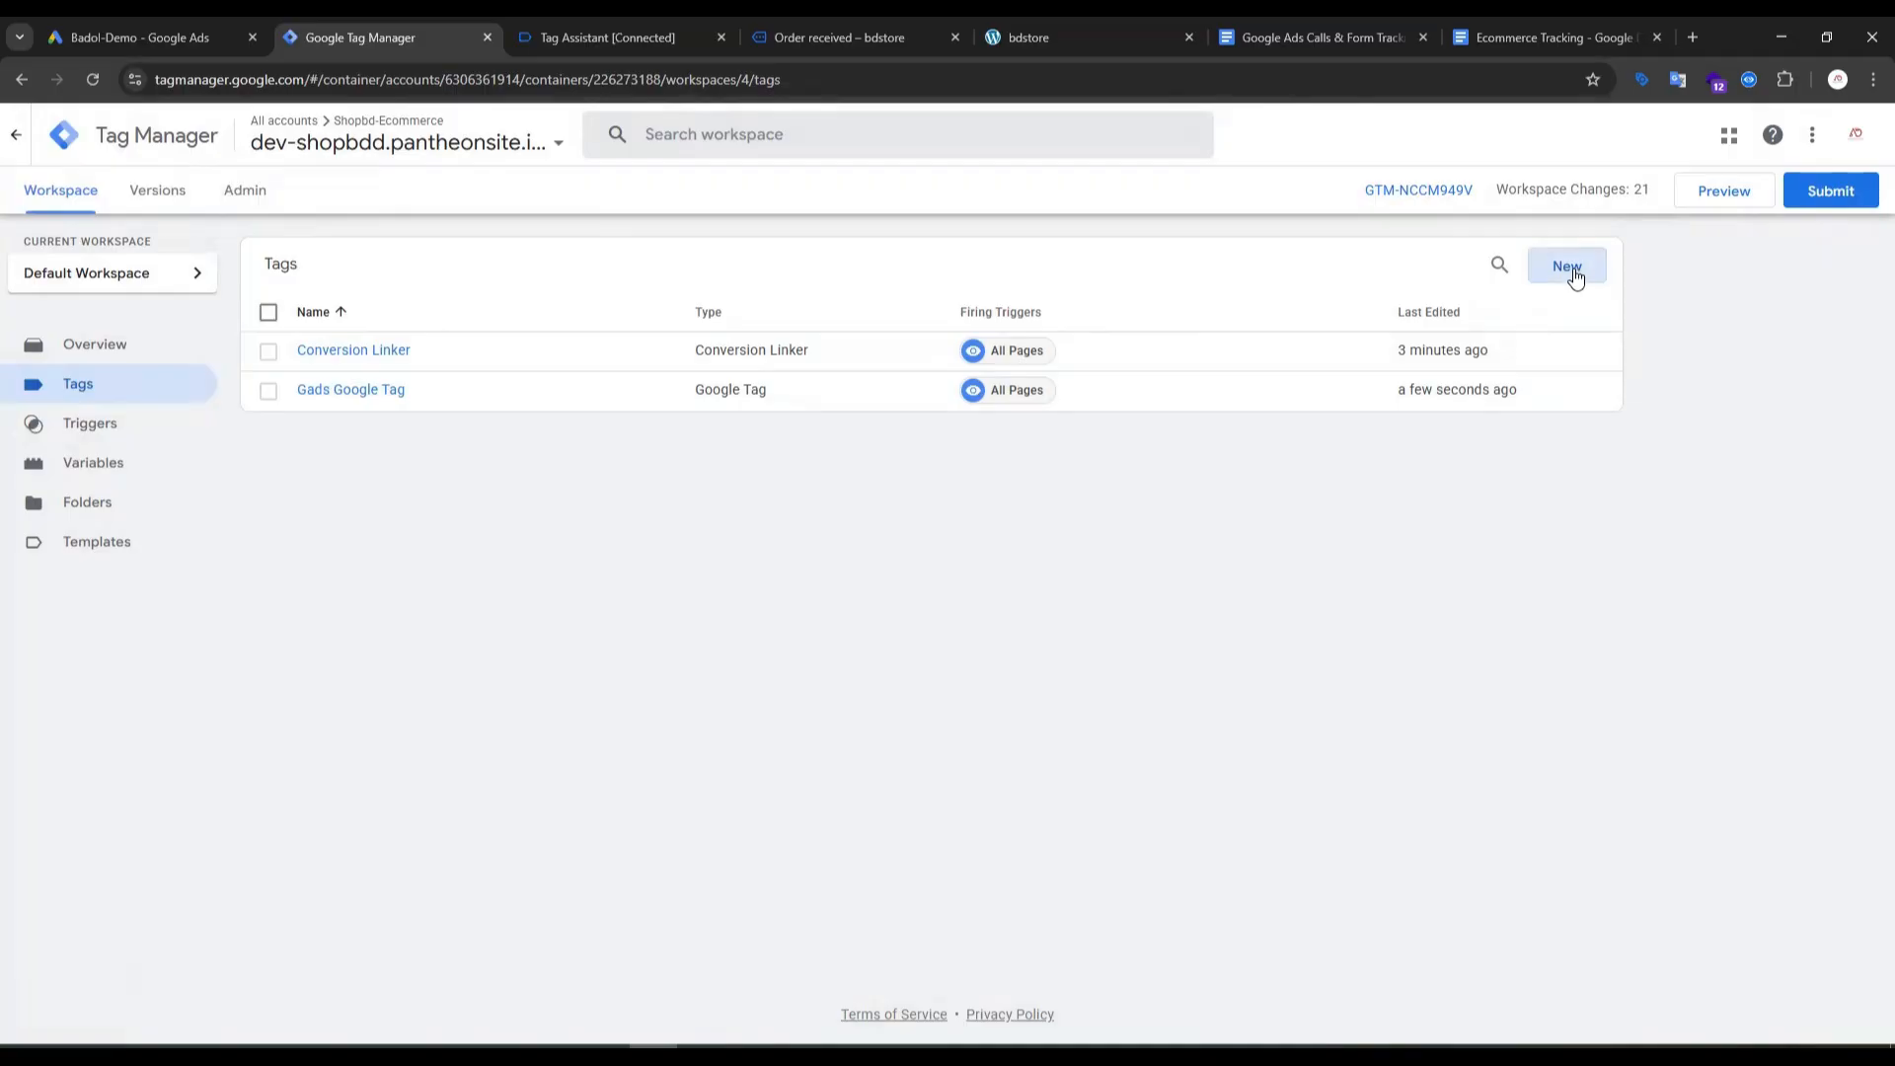
pyautogui.click(1576, 280)
pyautogui.click(1183, 341)
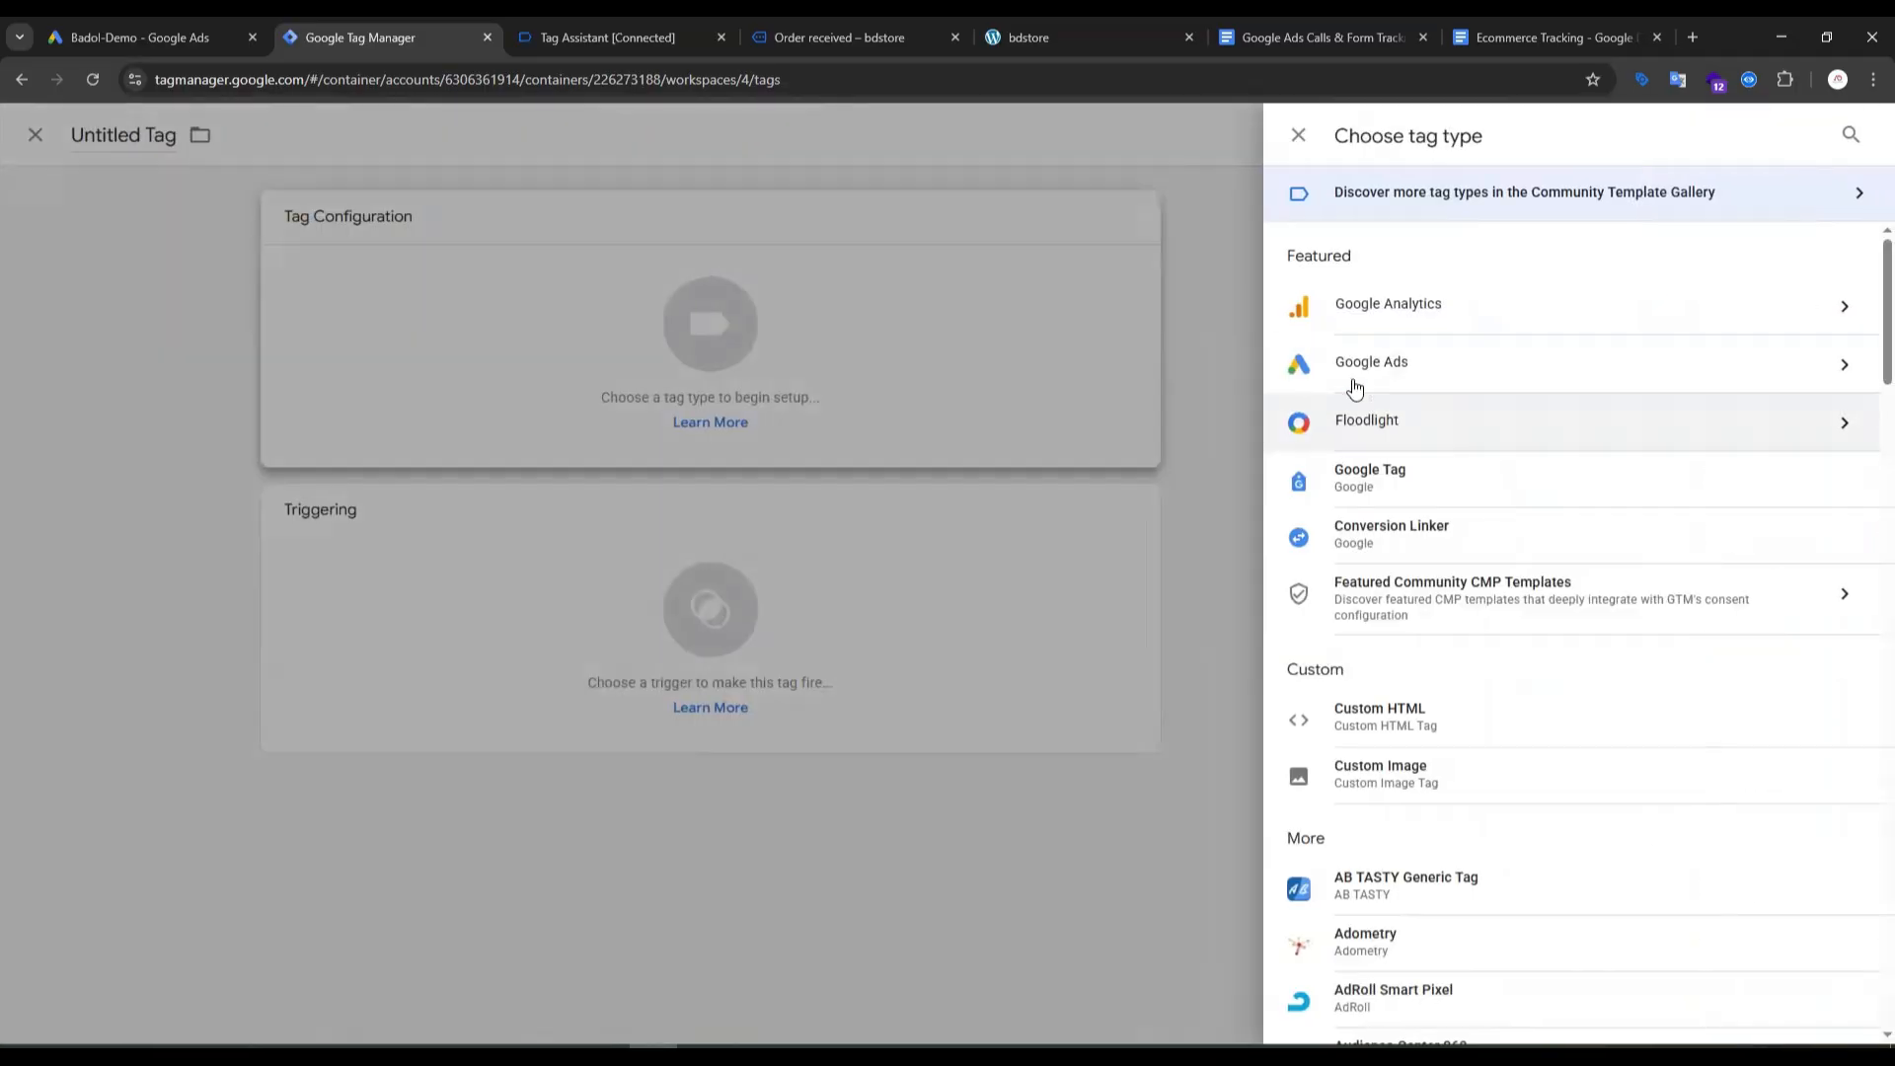
pyautogui.click(1374, 363)
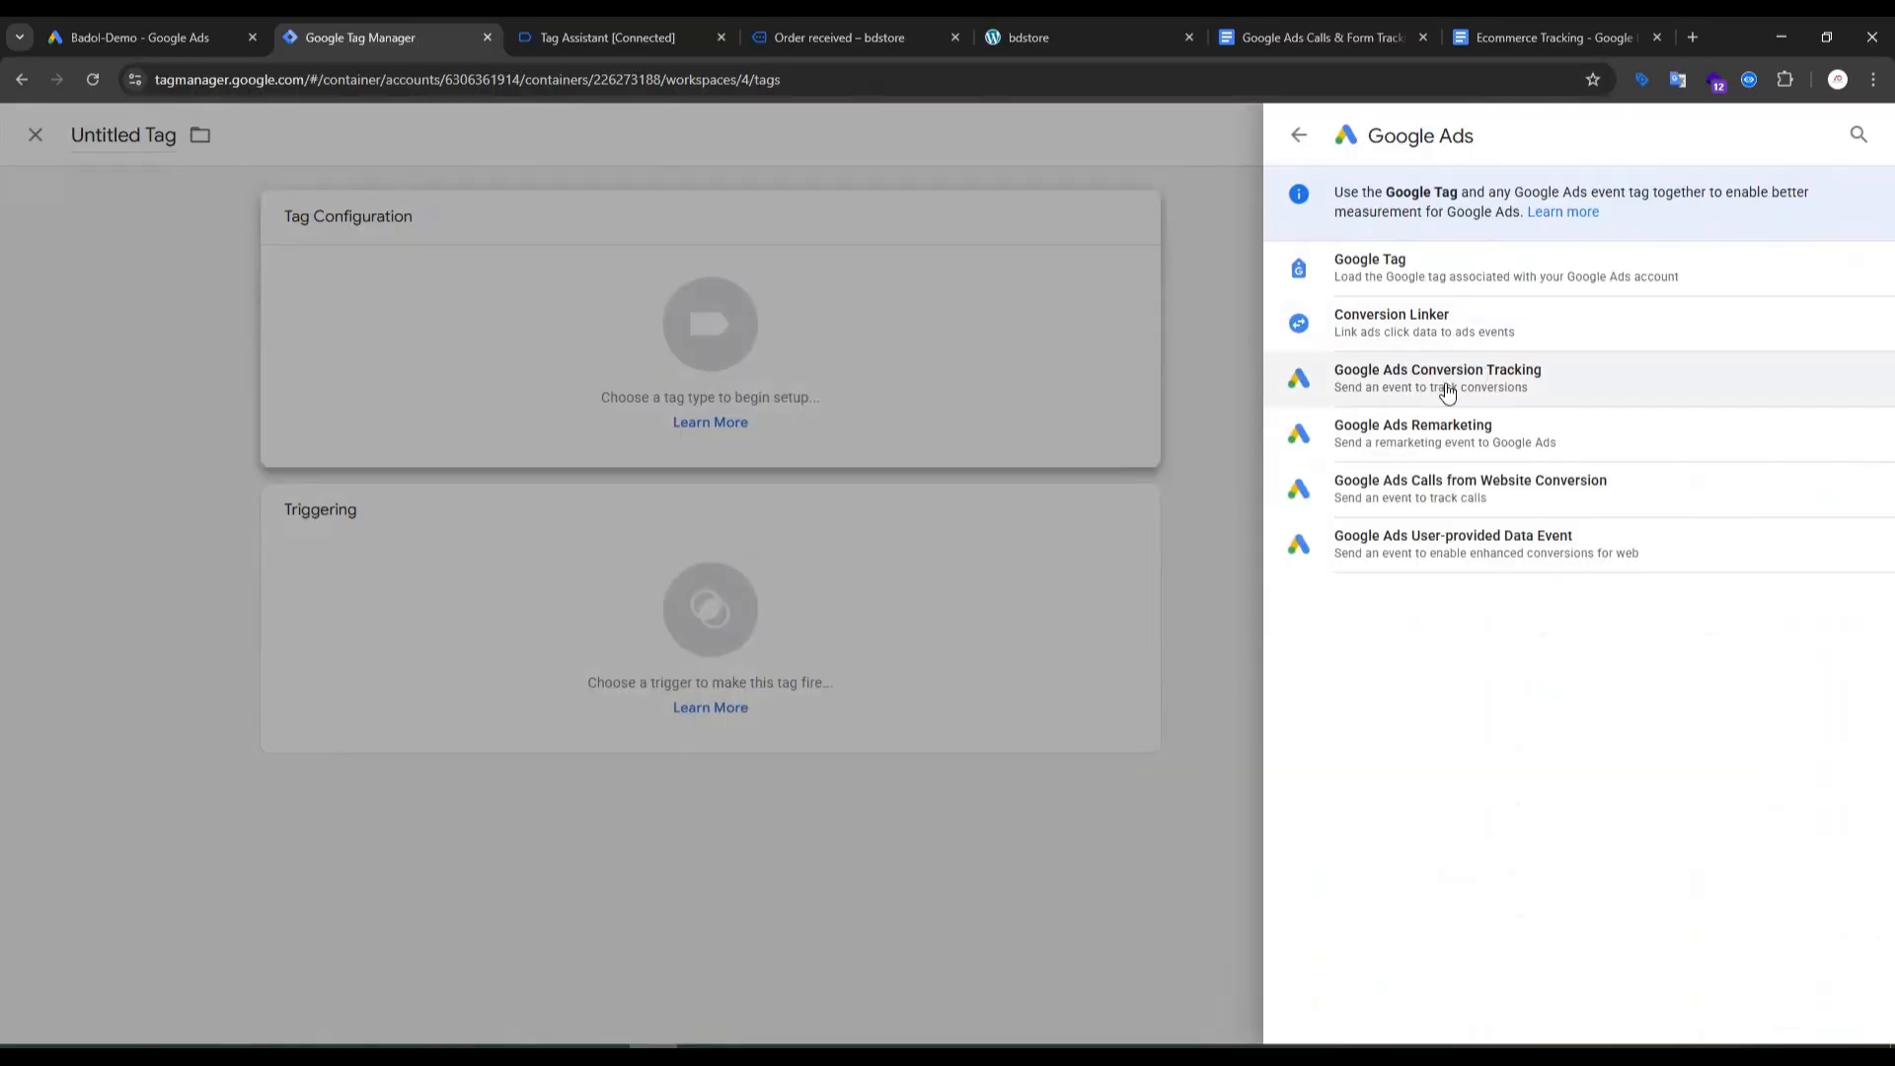
pyautogui.click(1514, 387)
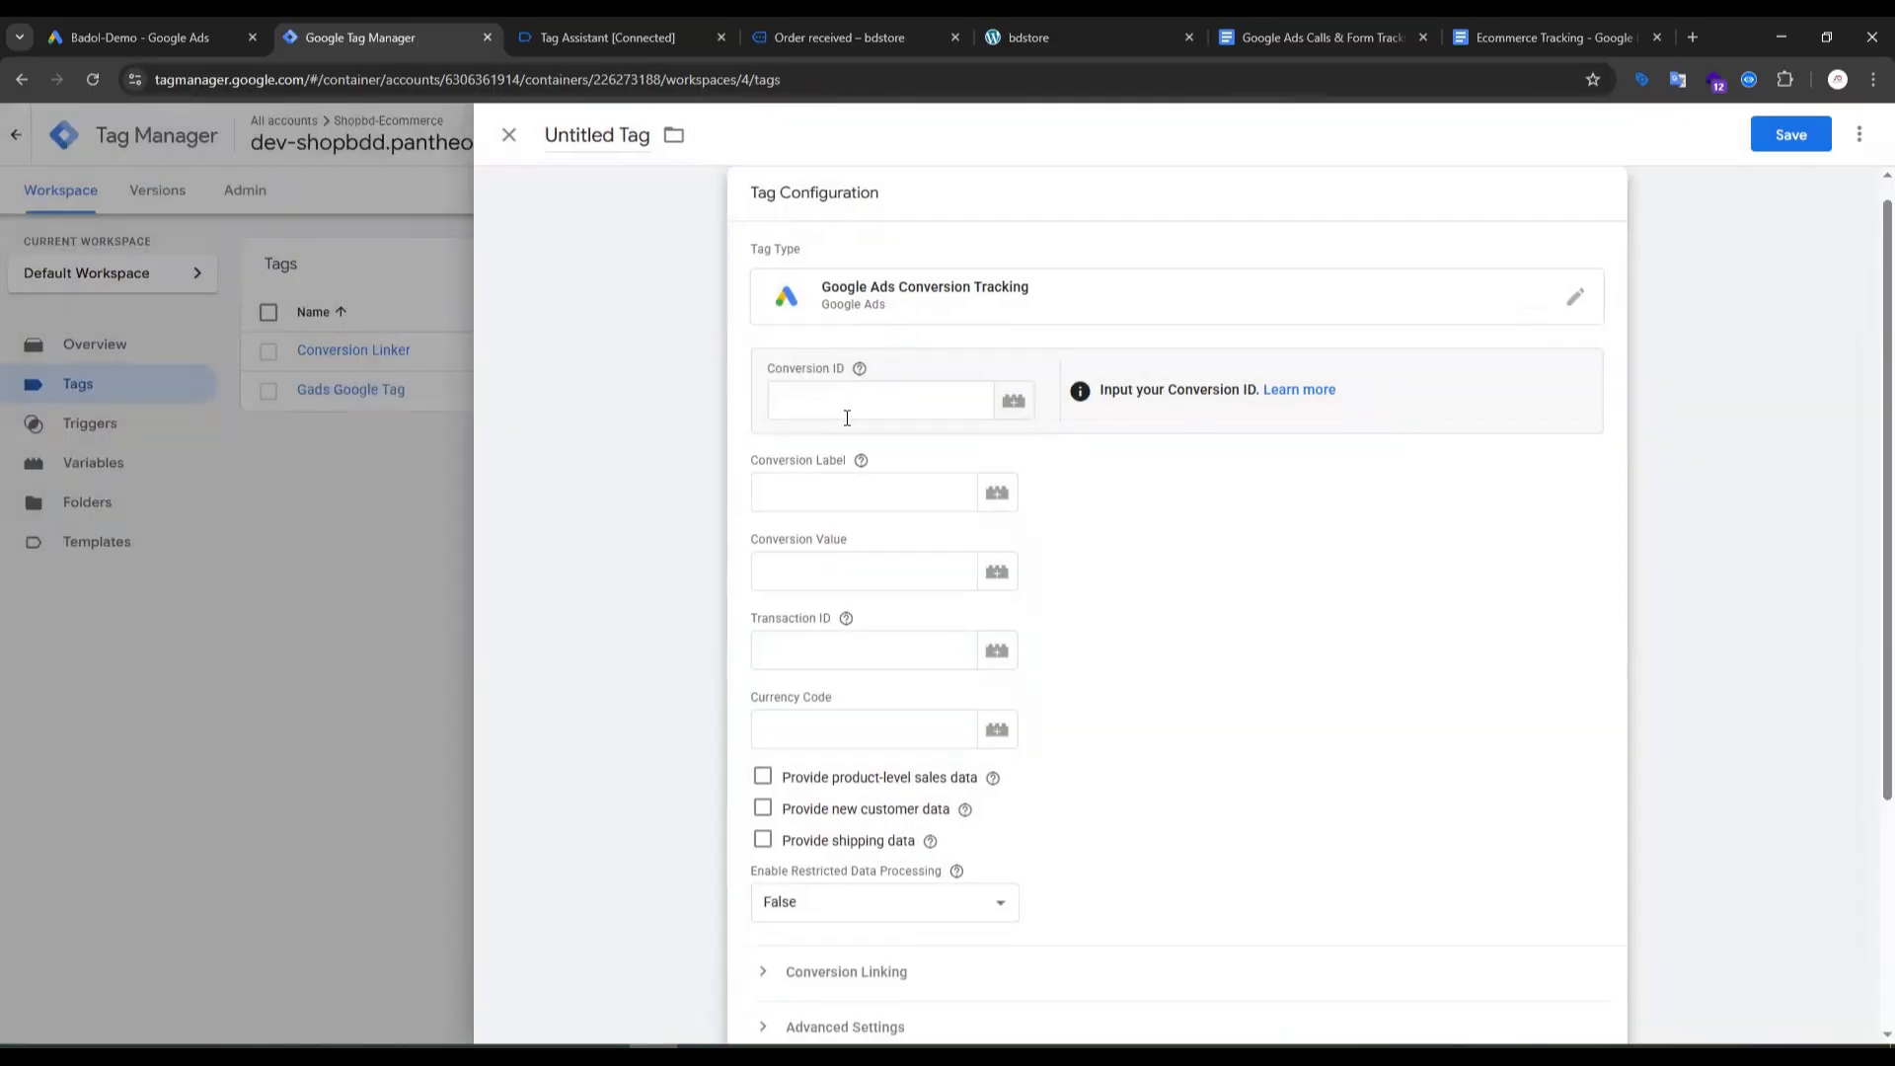
pyautogui.click(851, 390)
pyautogui.click(1013, 403)
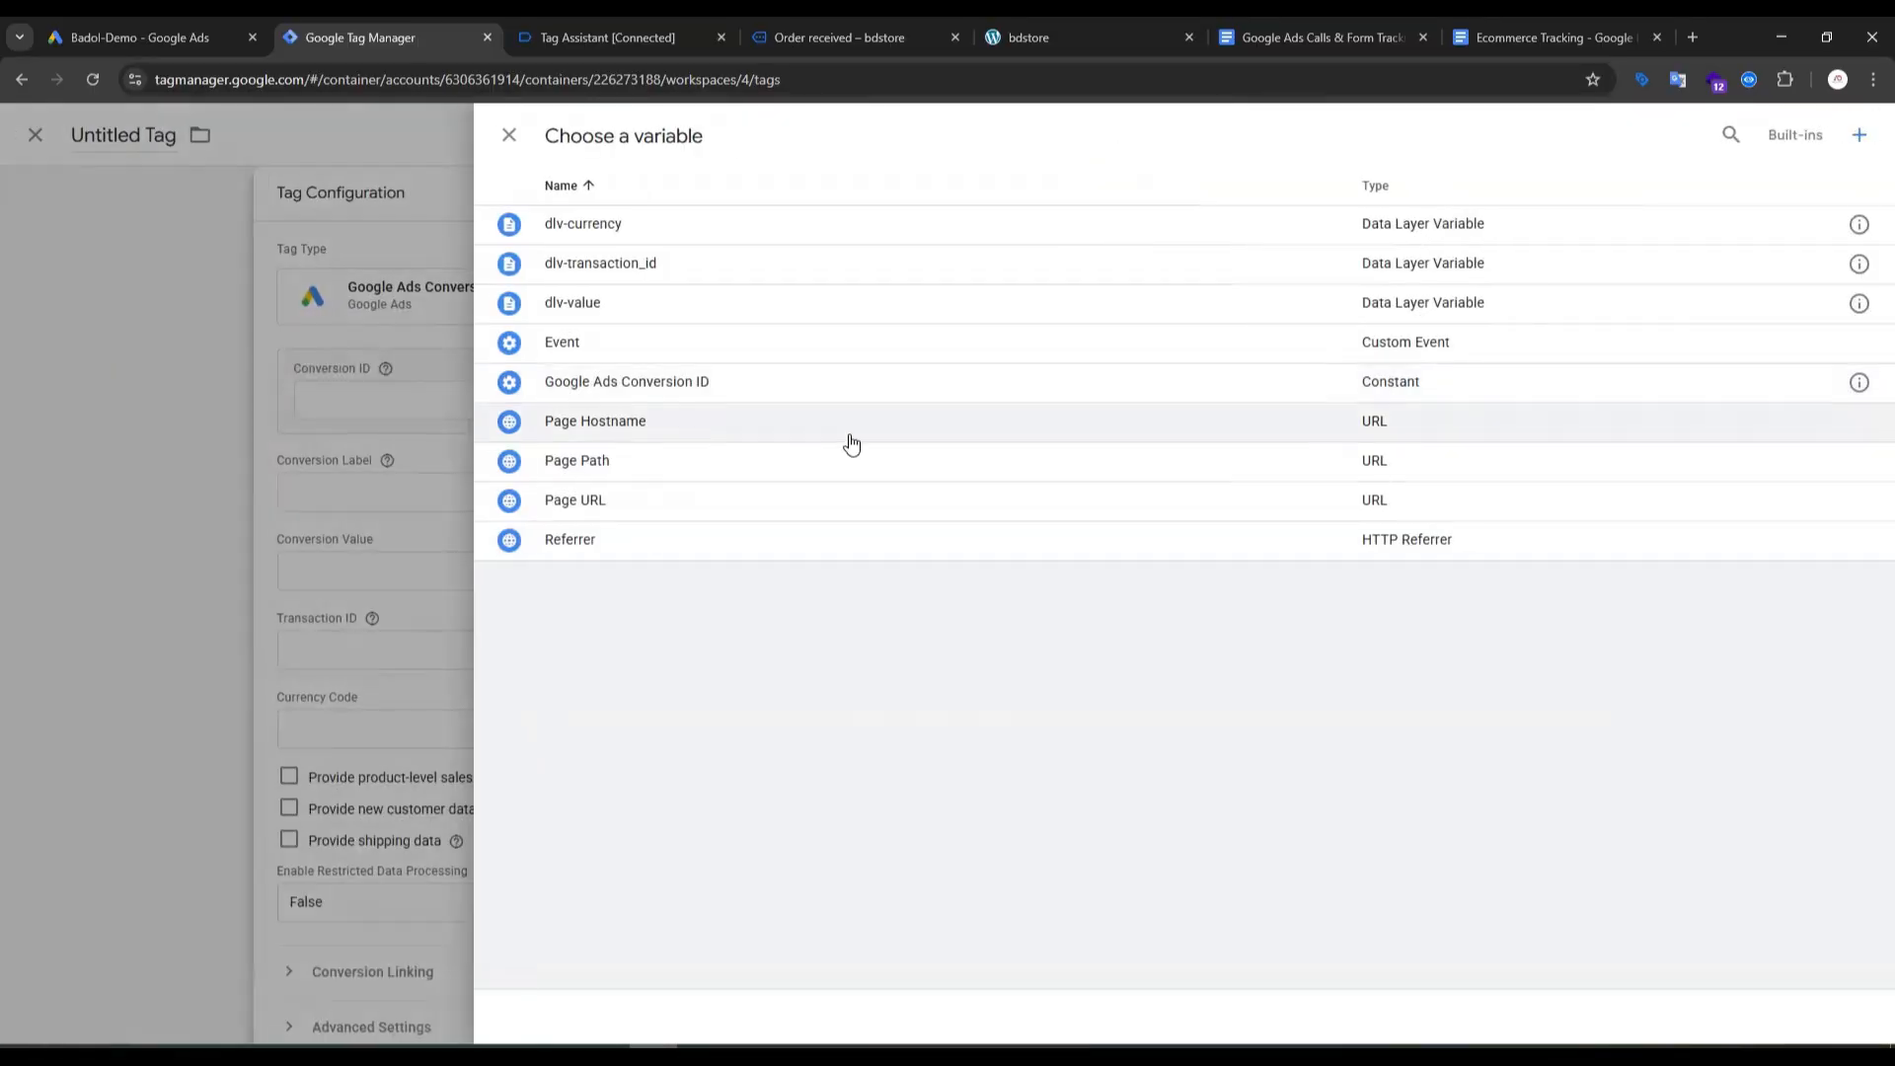
pyautogui.click(731, 385)
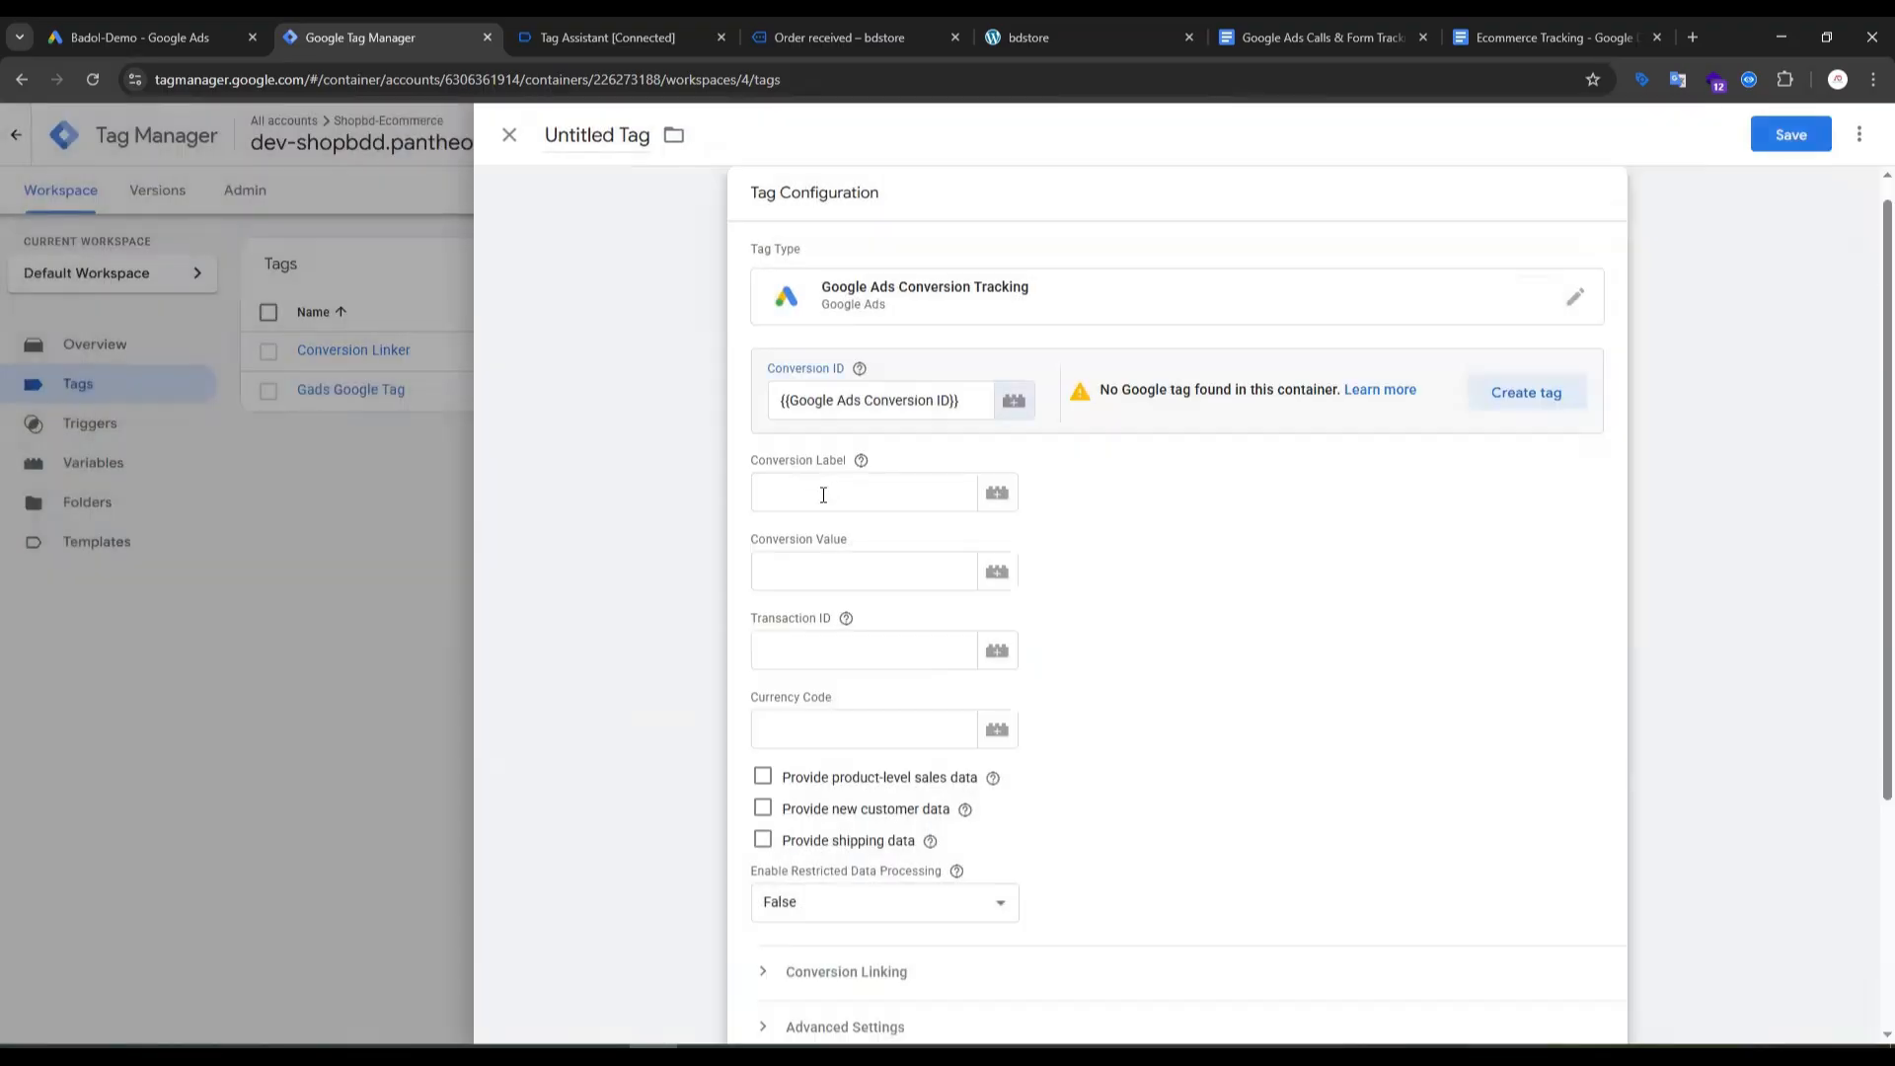
pyautogui.click(814, 490)
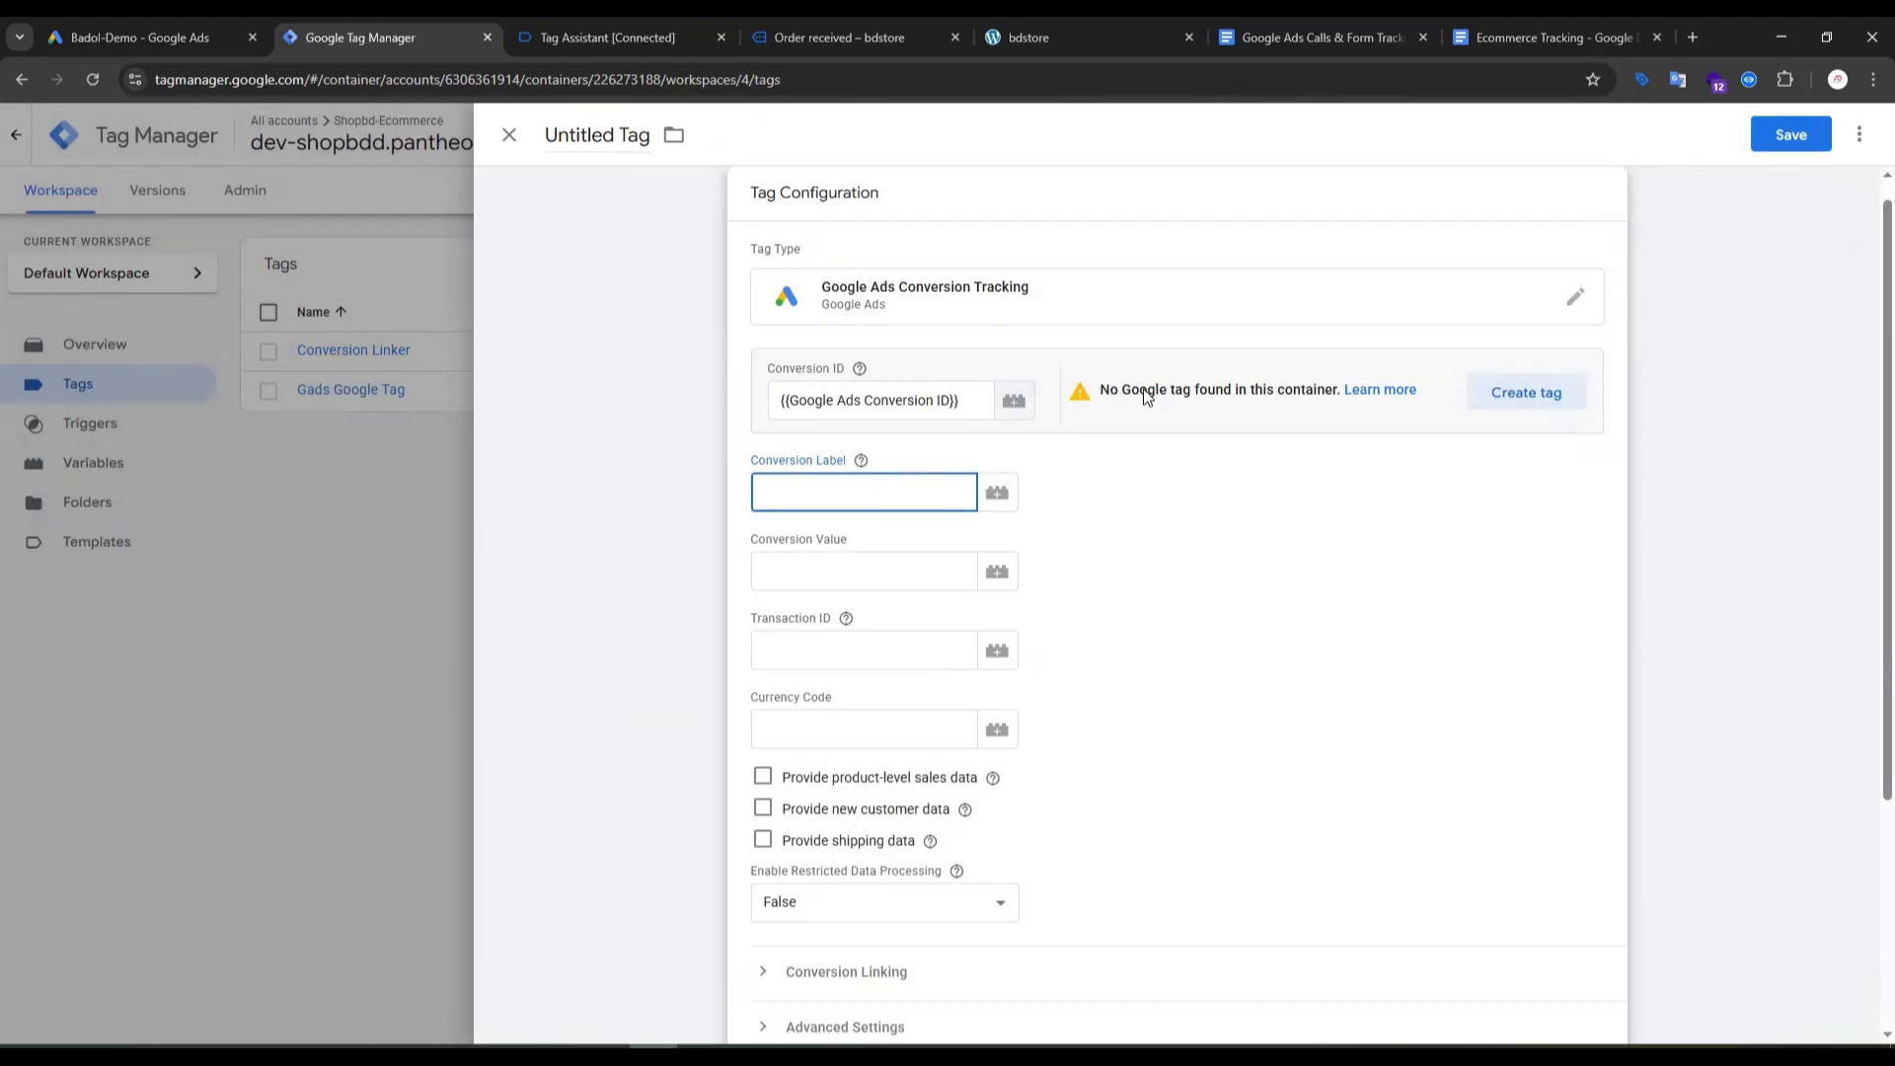
pyautogui.click(510, 135)
pyautogui.click(1096, 370)
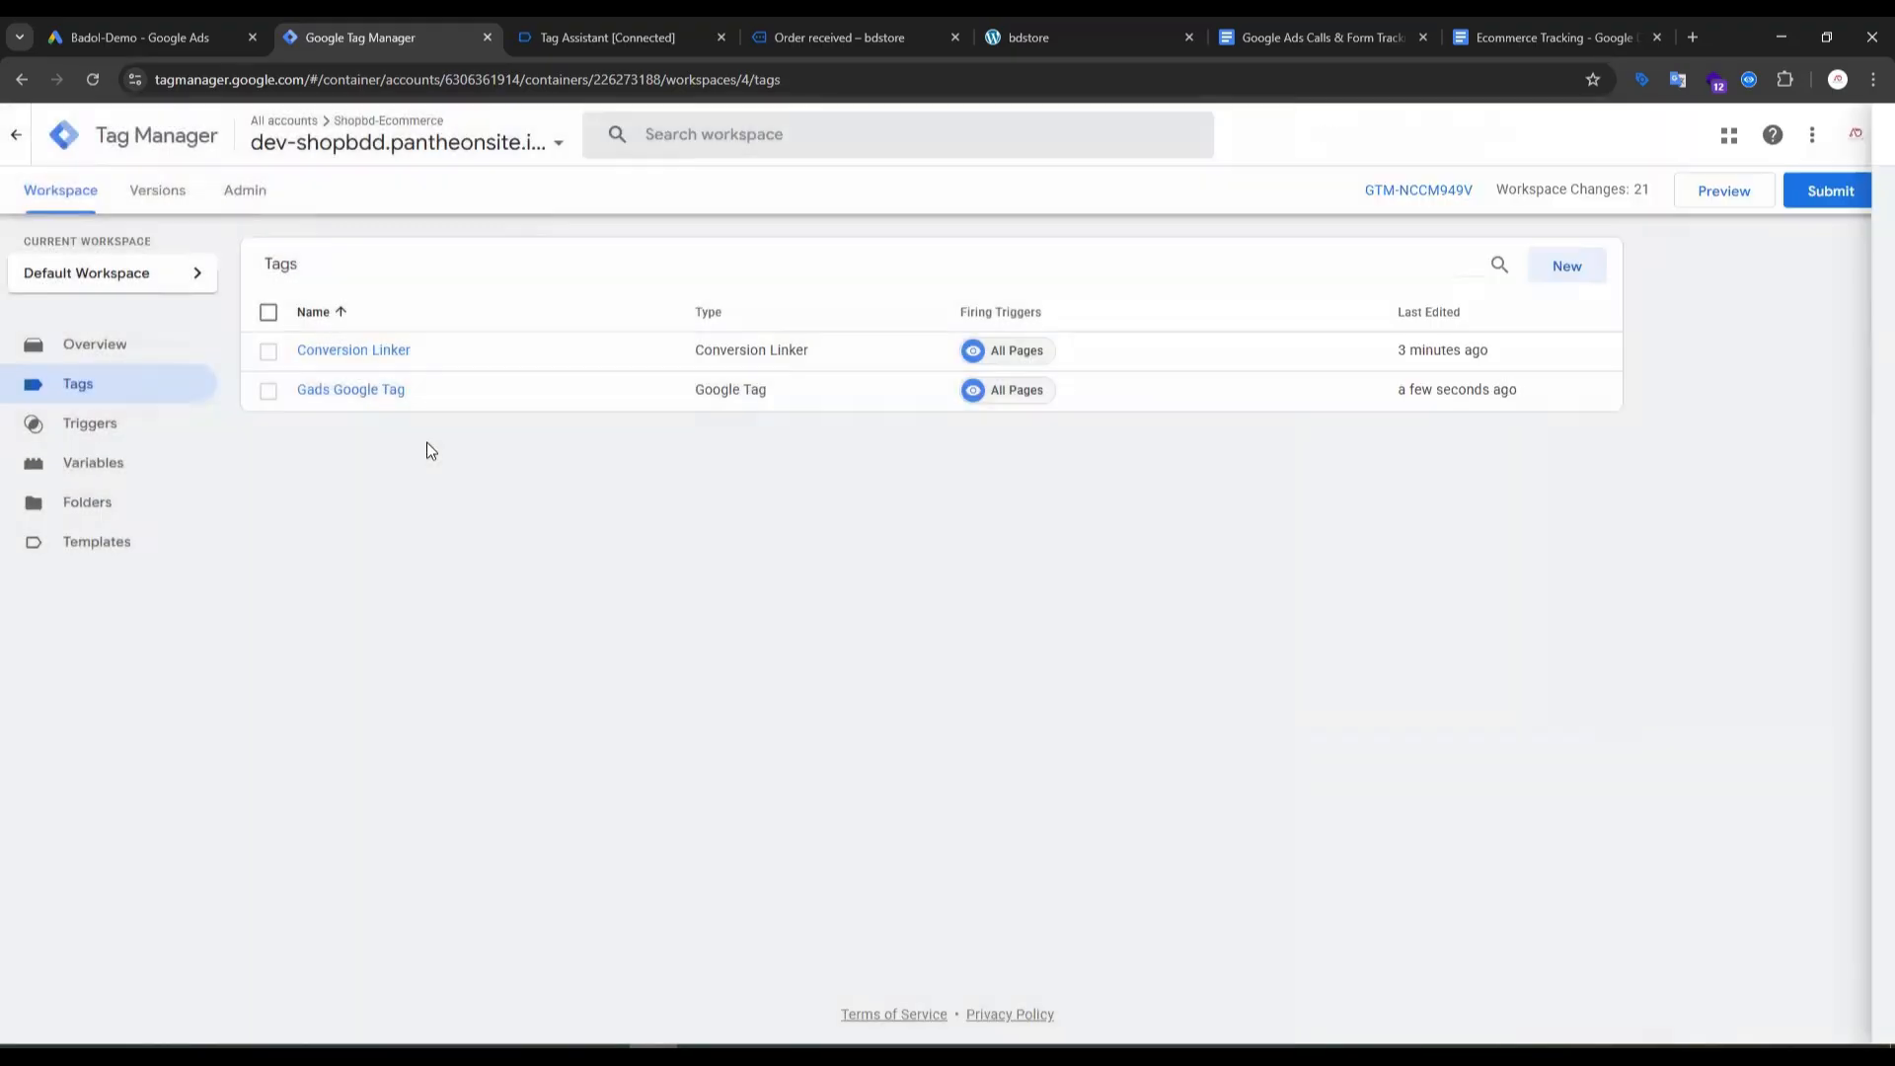
# Step: Check the conversion ID in Google Ads, and return to Tag Manager to review the Gads Google Tag's Tag ID and trigger
pyautogui.click(150, 28)
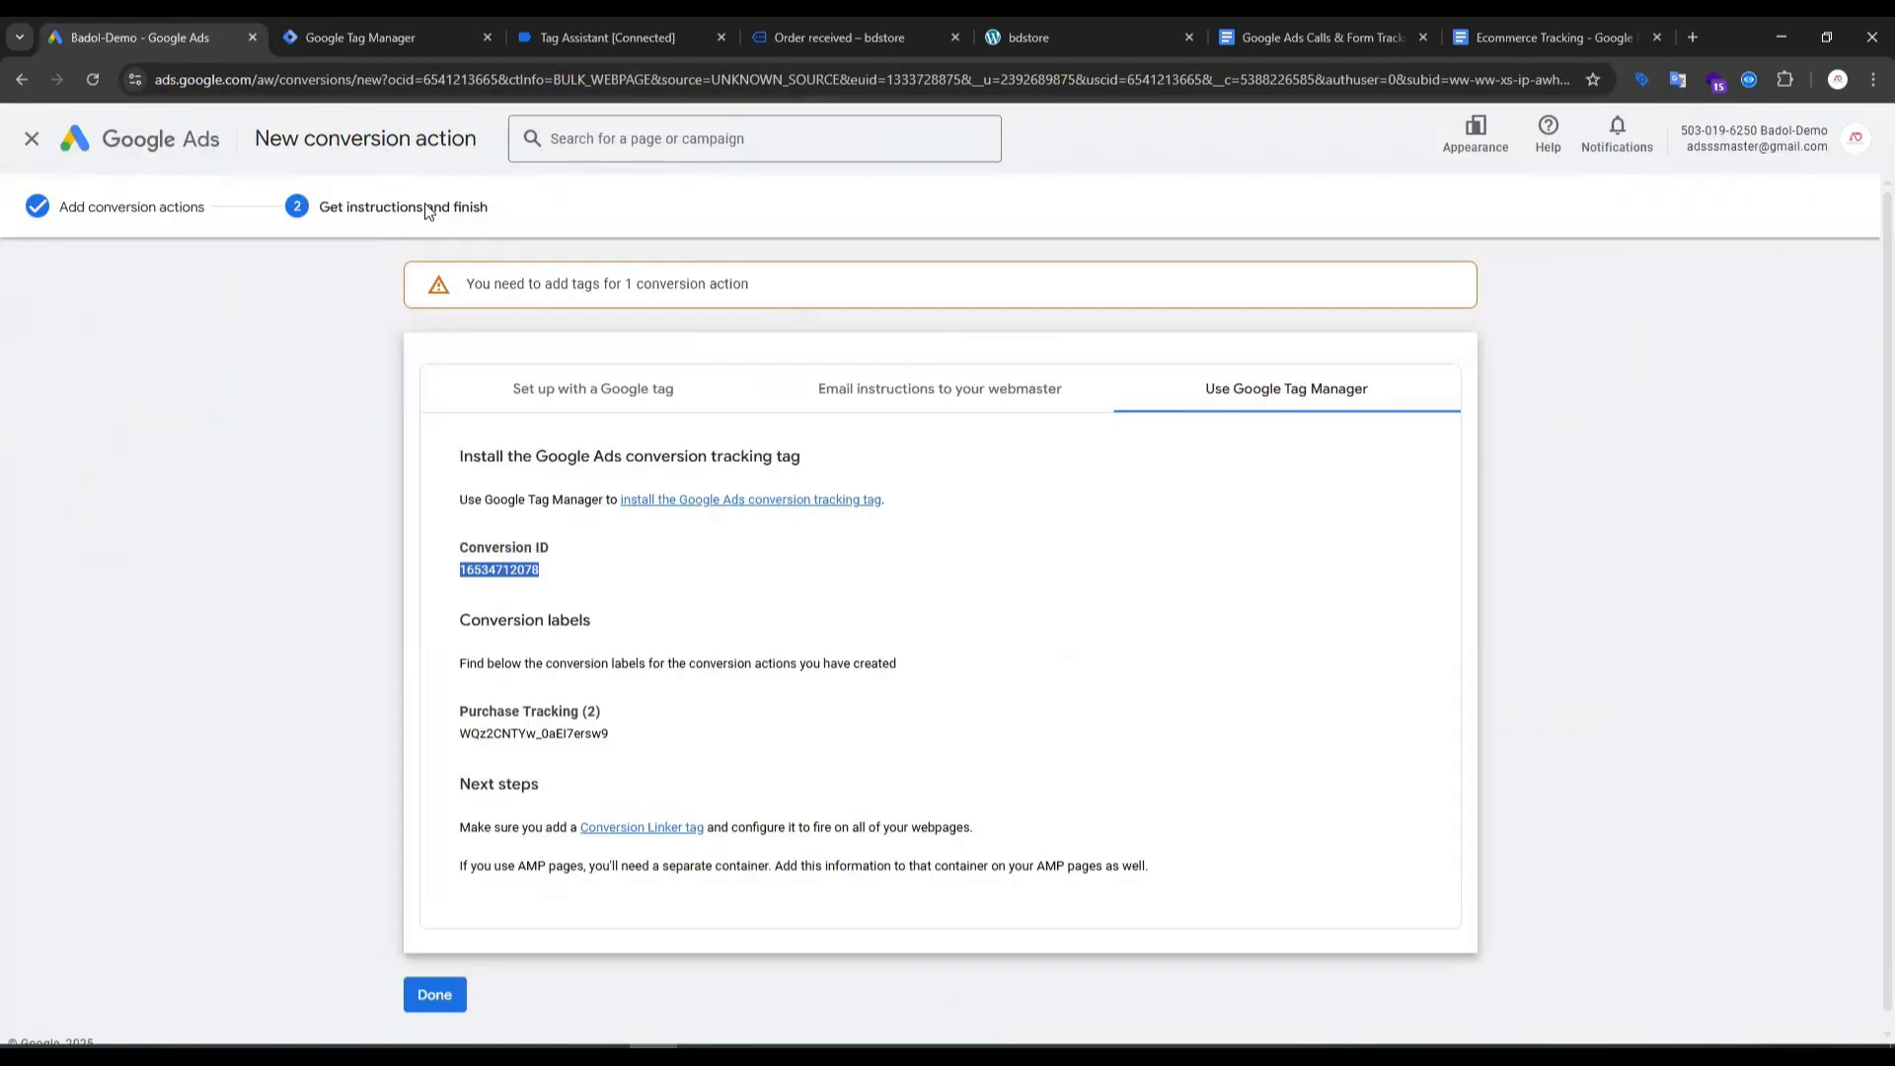
pyautogui.click(376, 46)
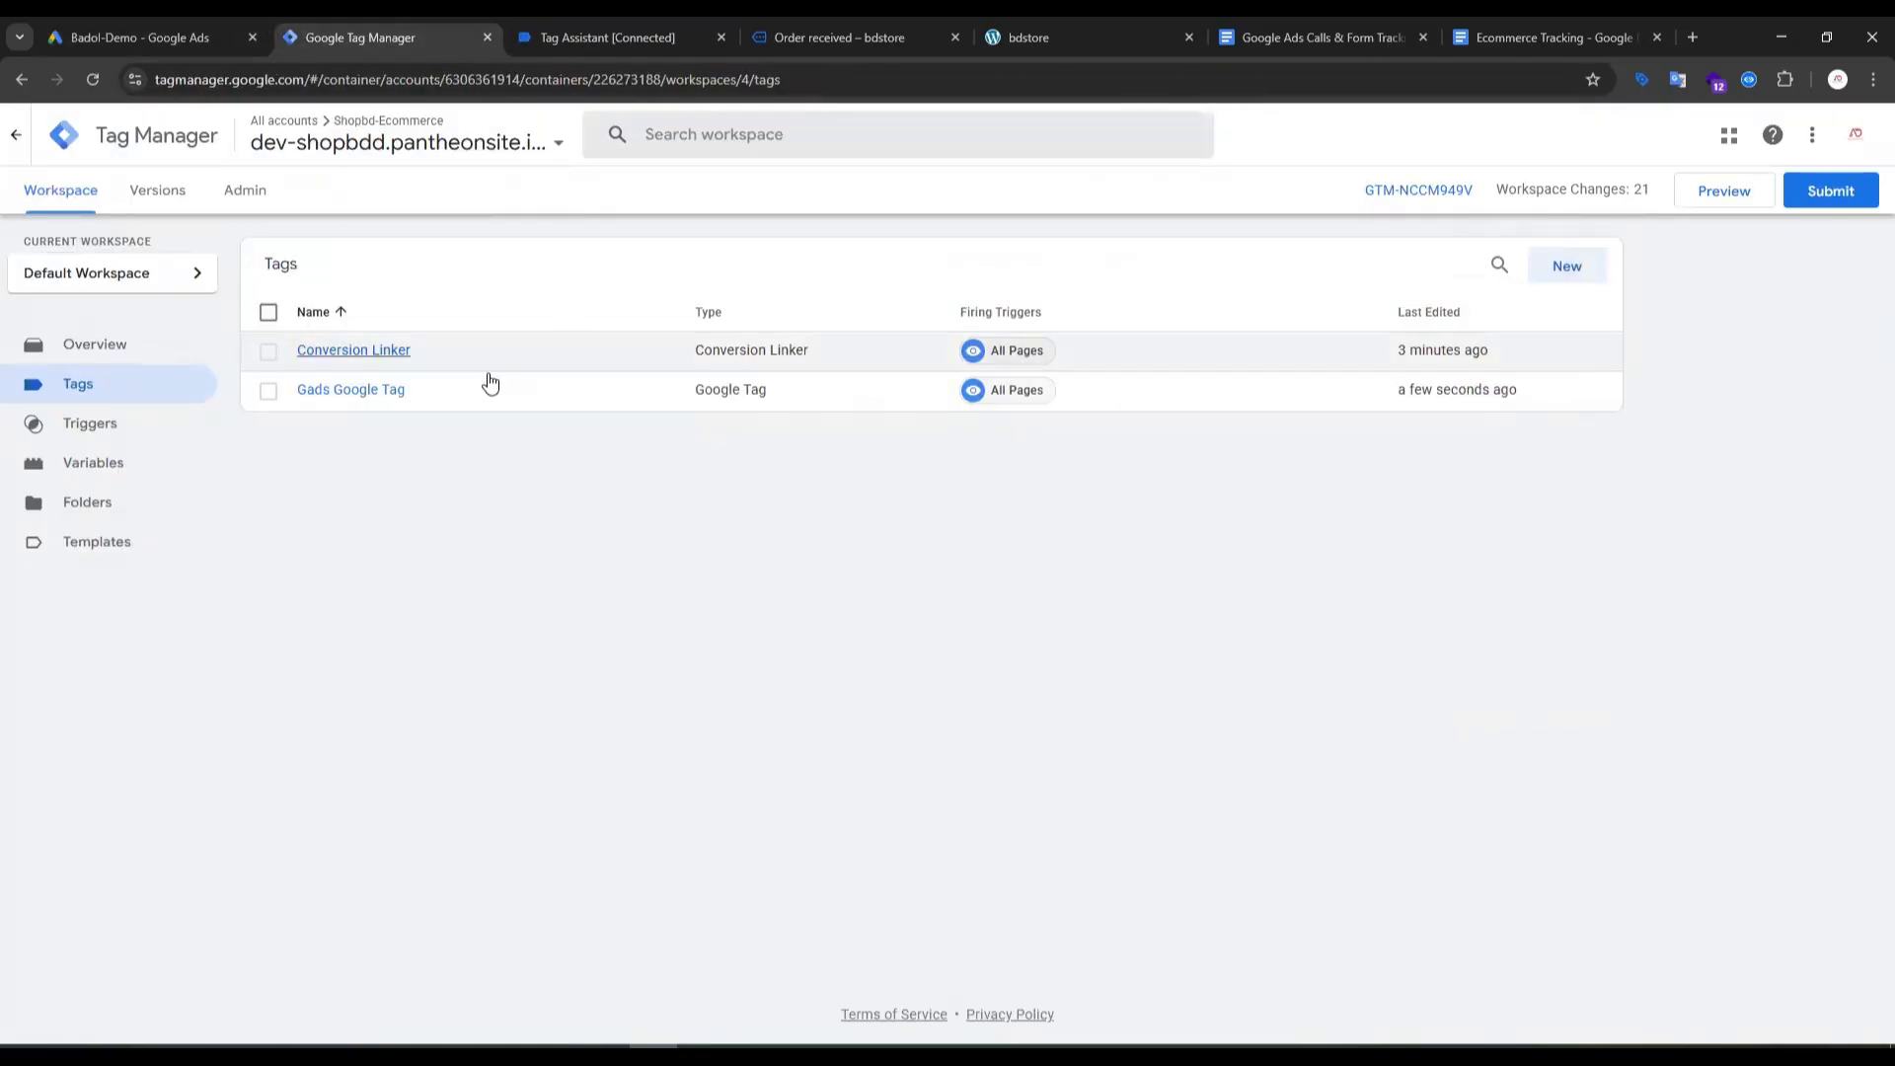
pyautogui.click(385, 393)
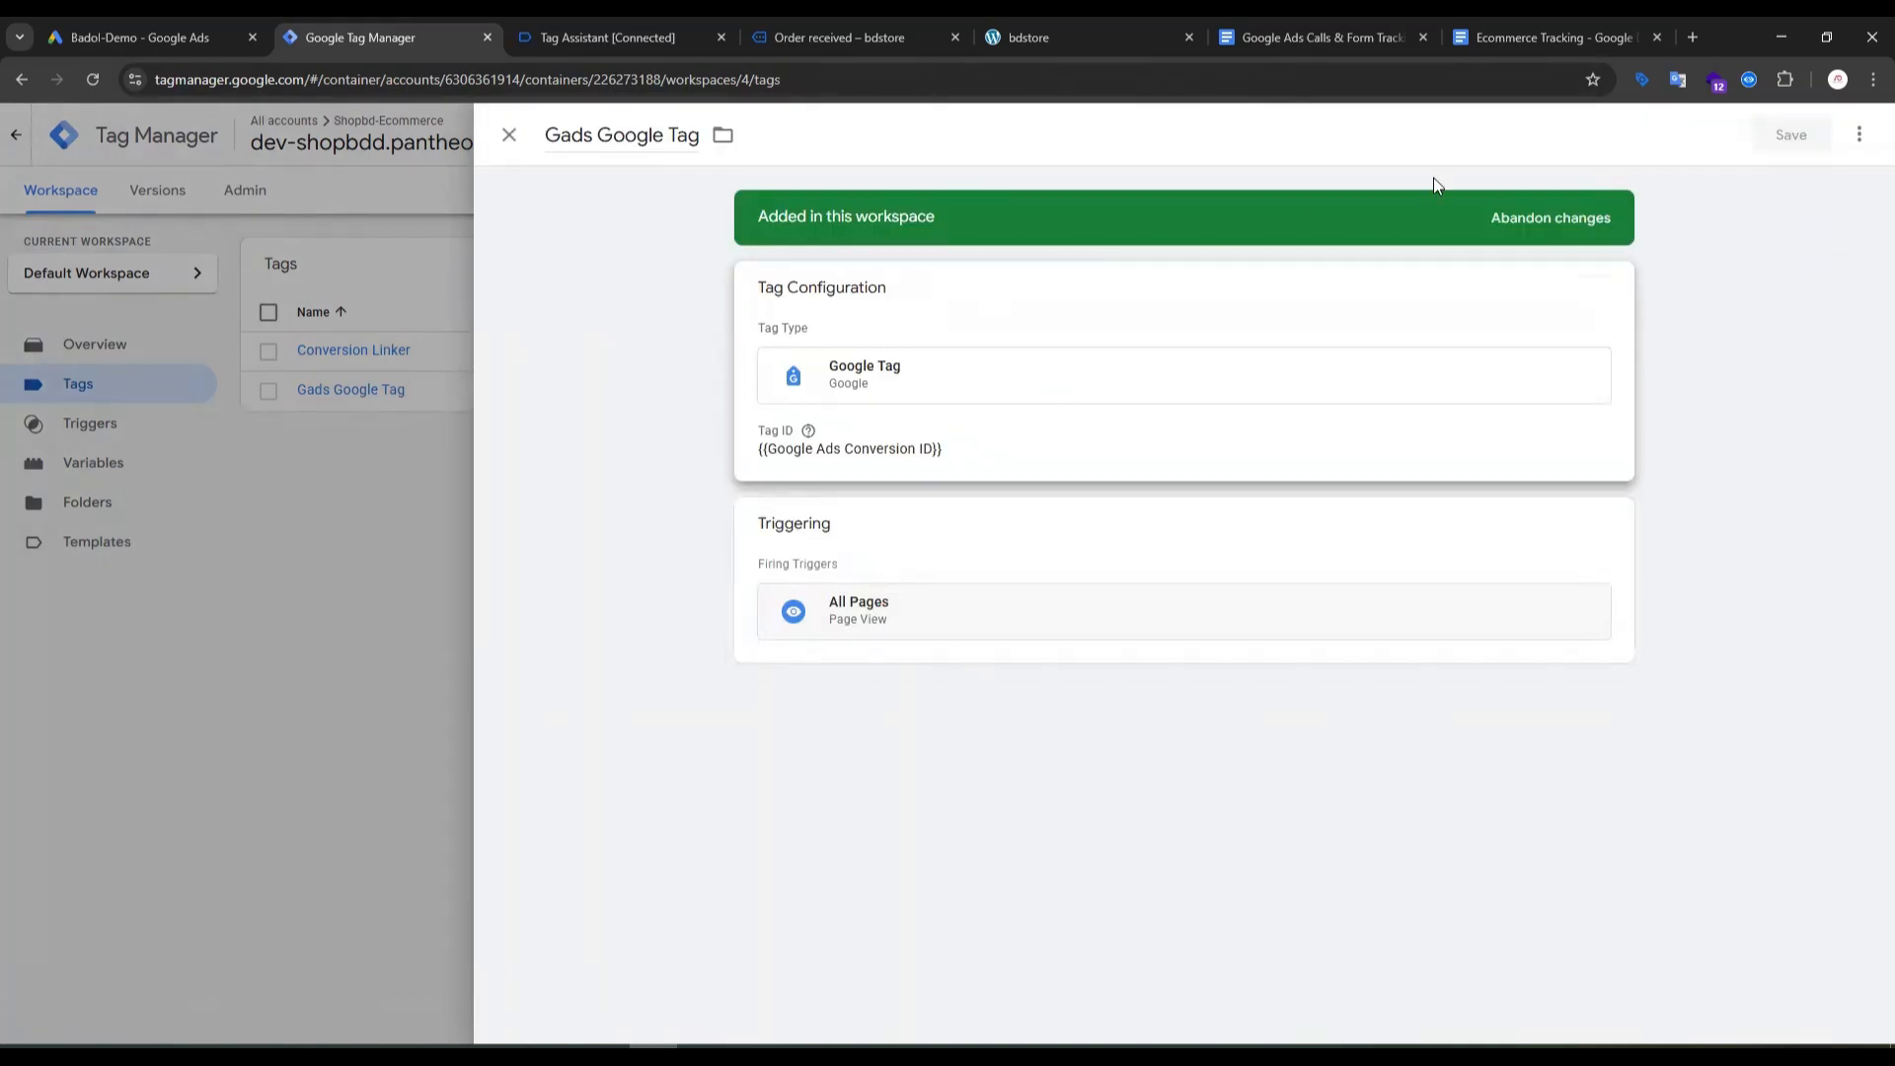
pyautogui.click(509, 134)
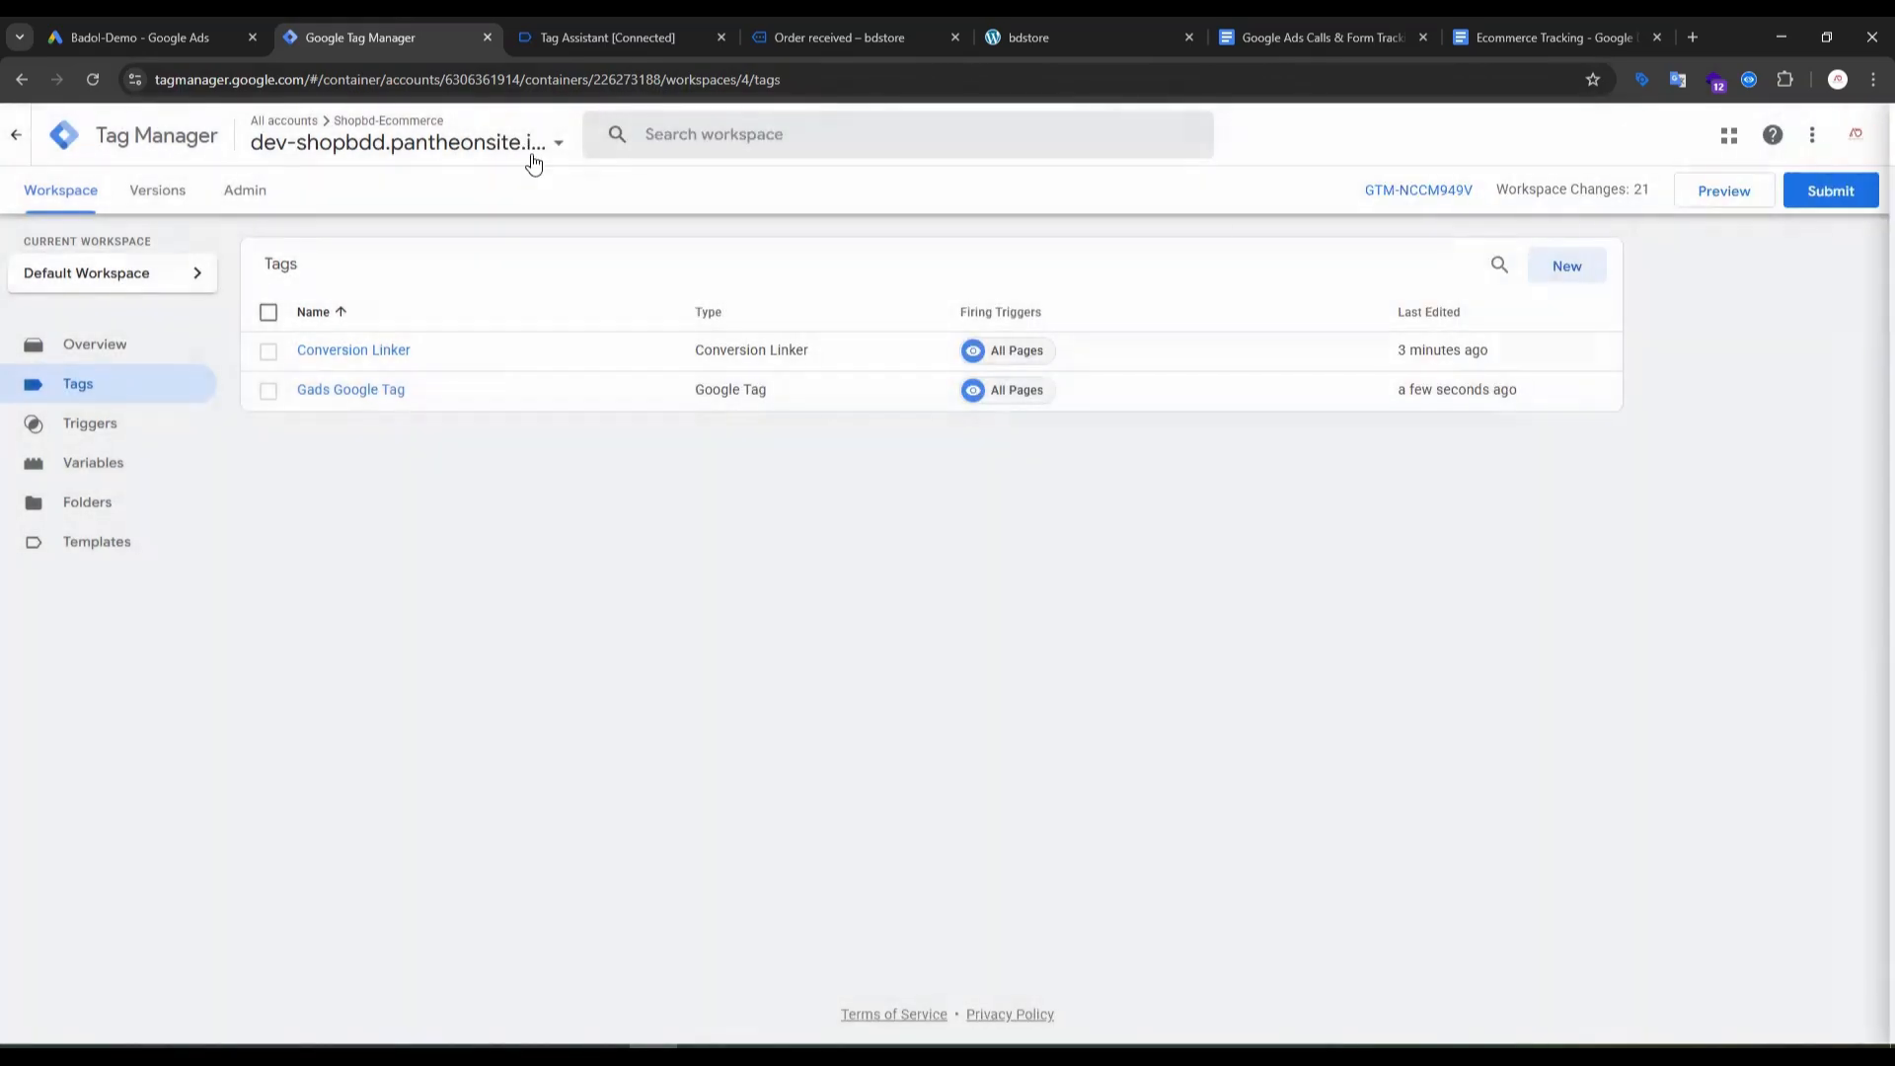
pyautogui.click(128, 425)
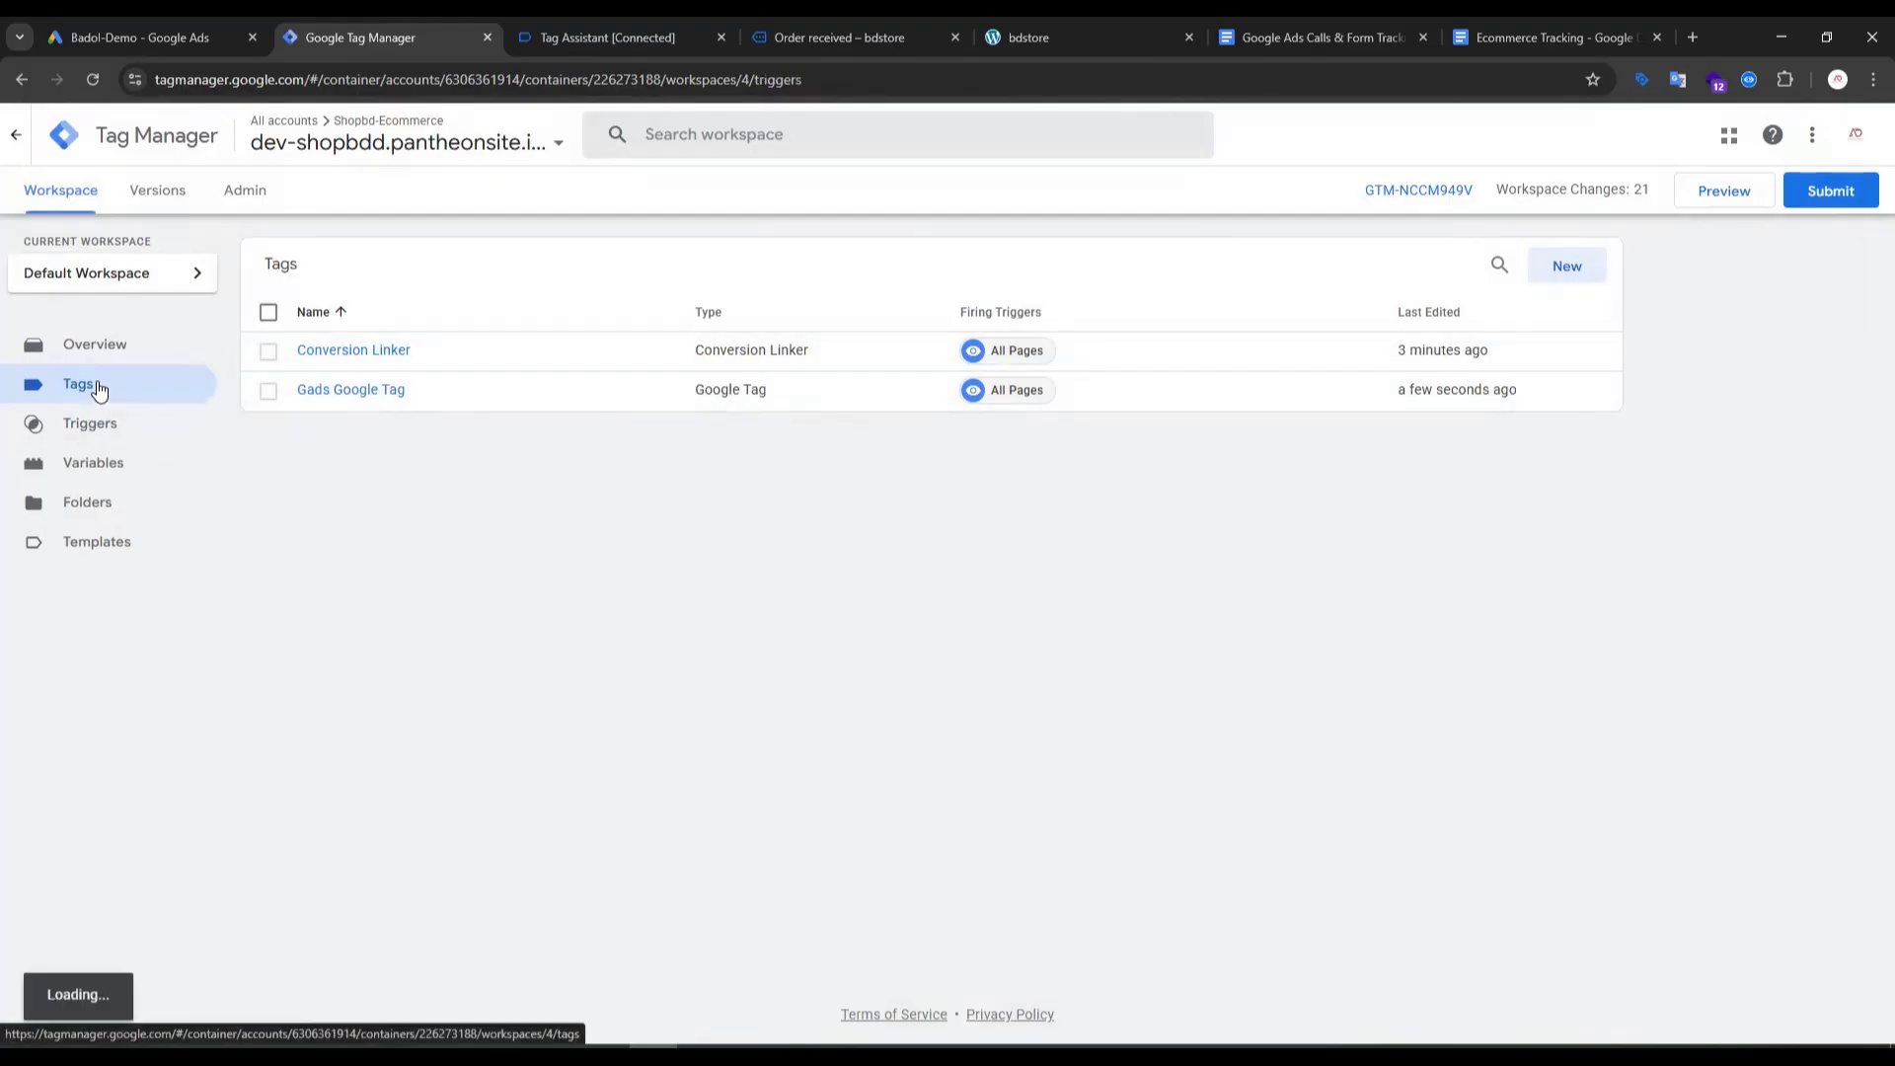
pyautogui.click(1555, 267)
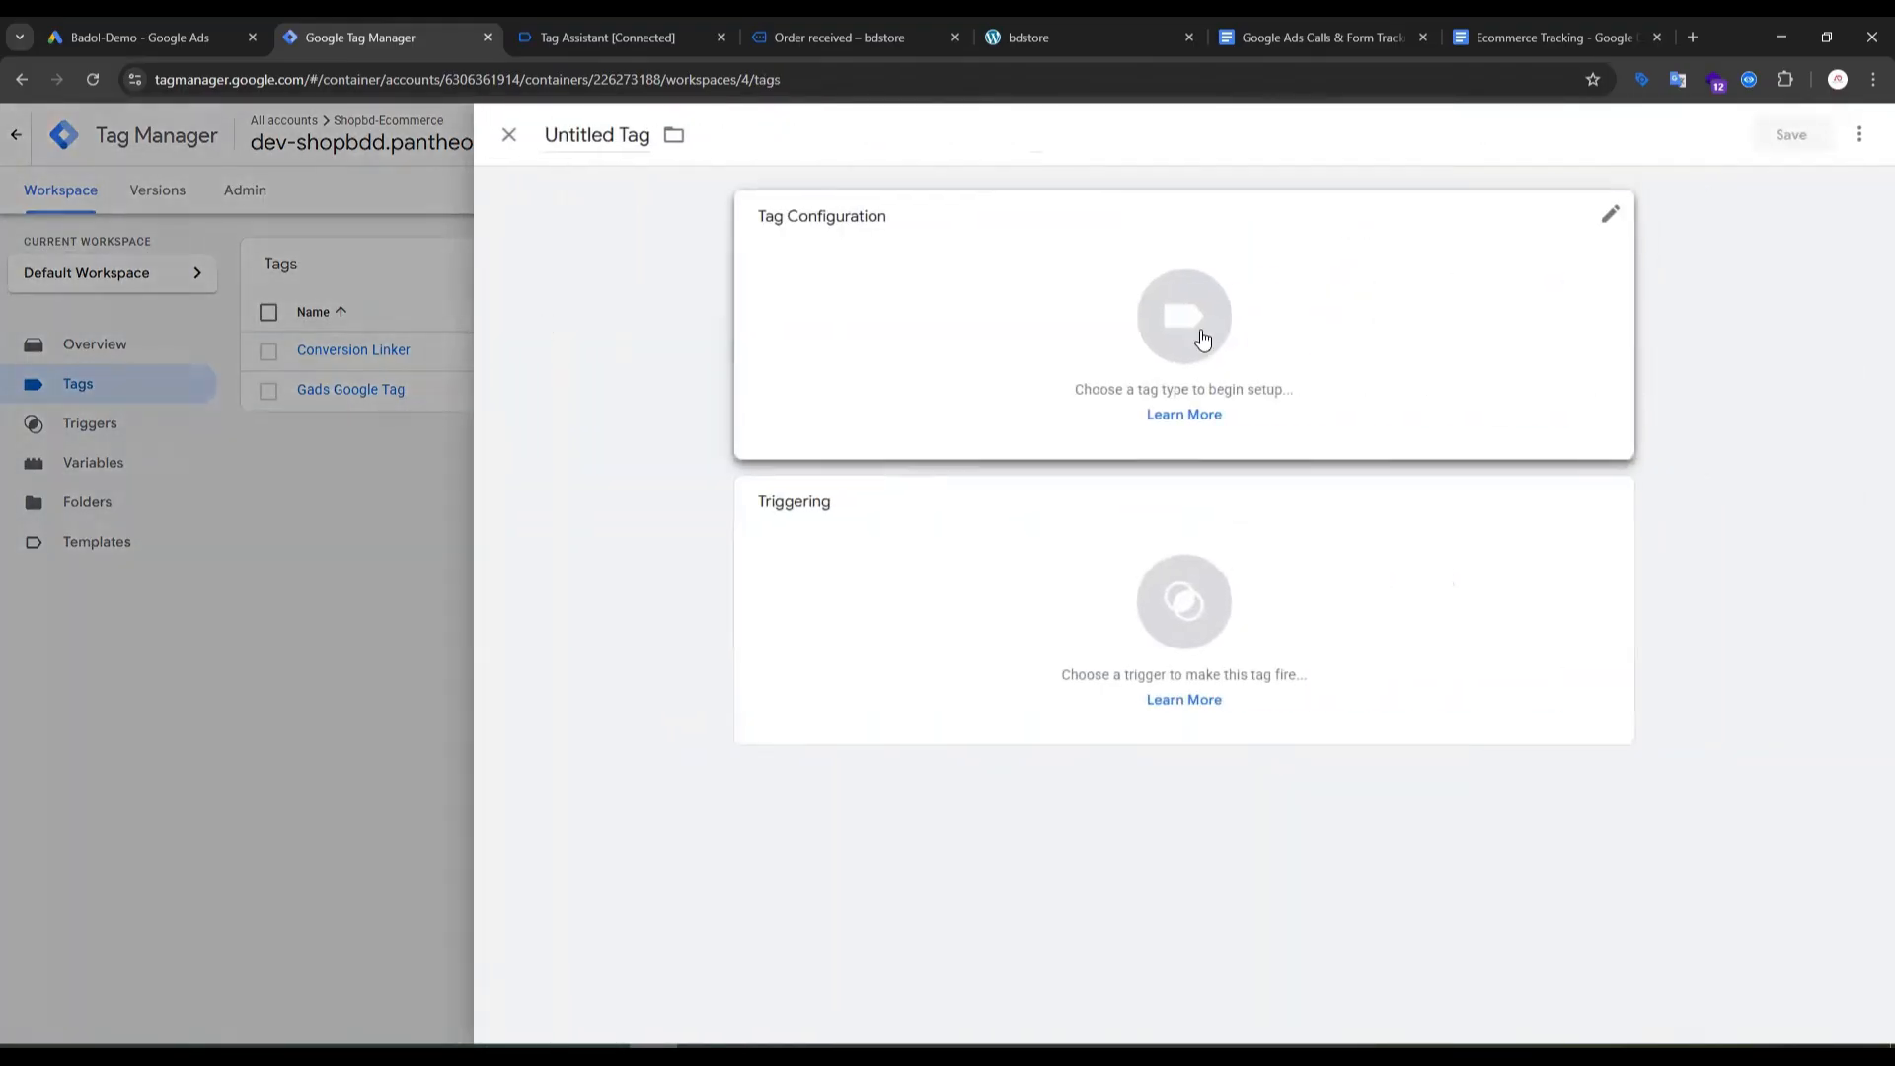
pyautogui.click(199, 489)
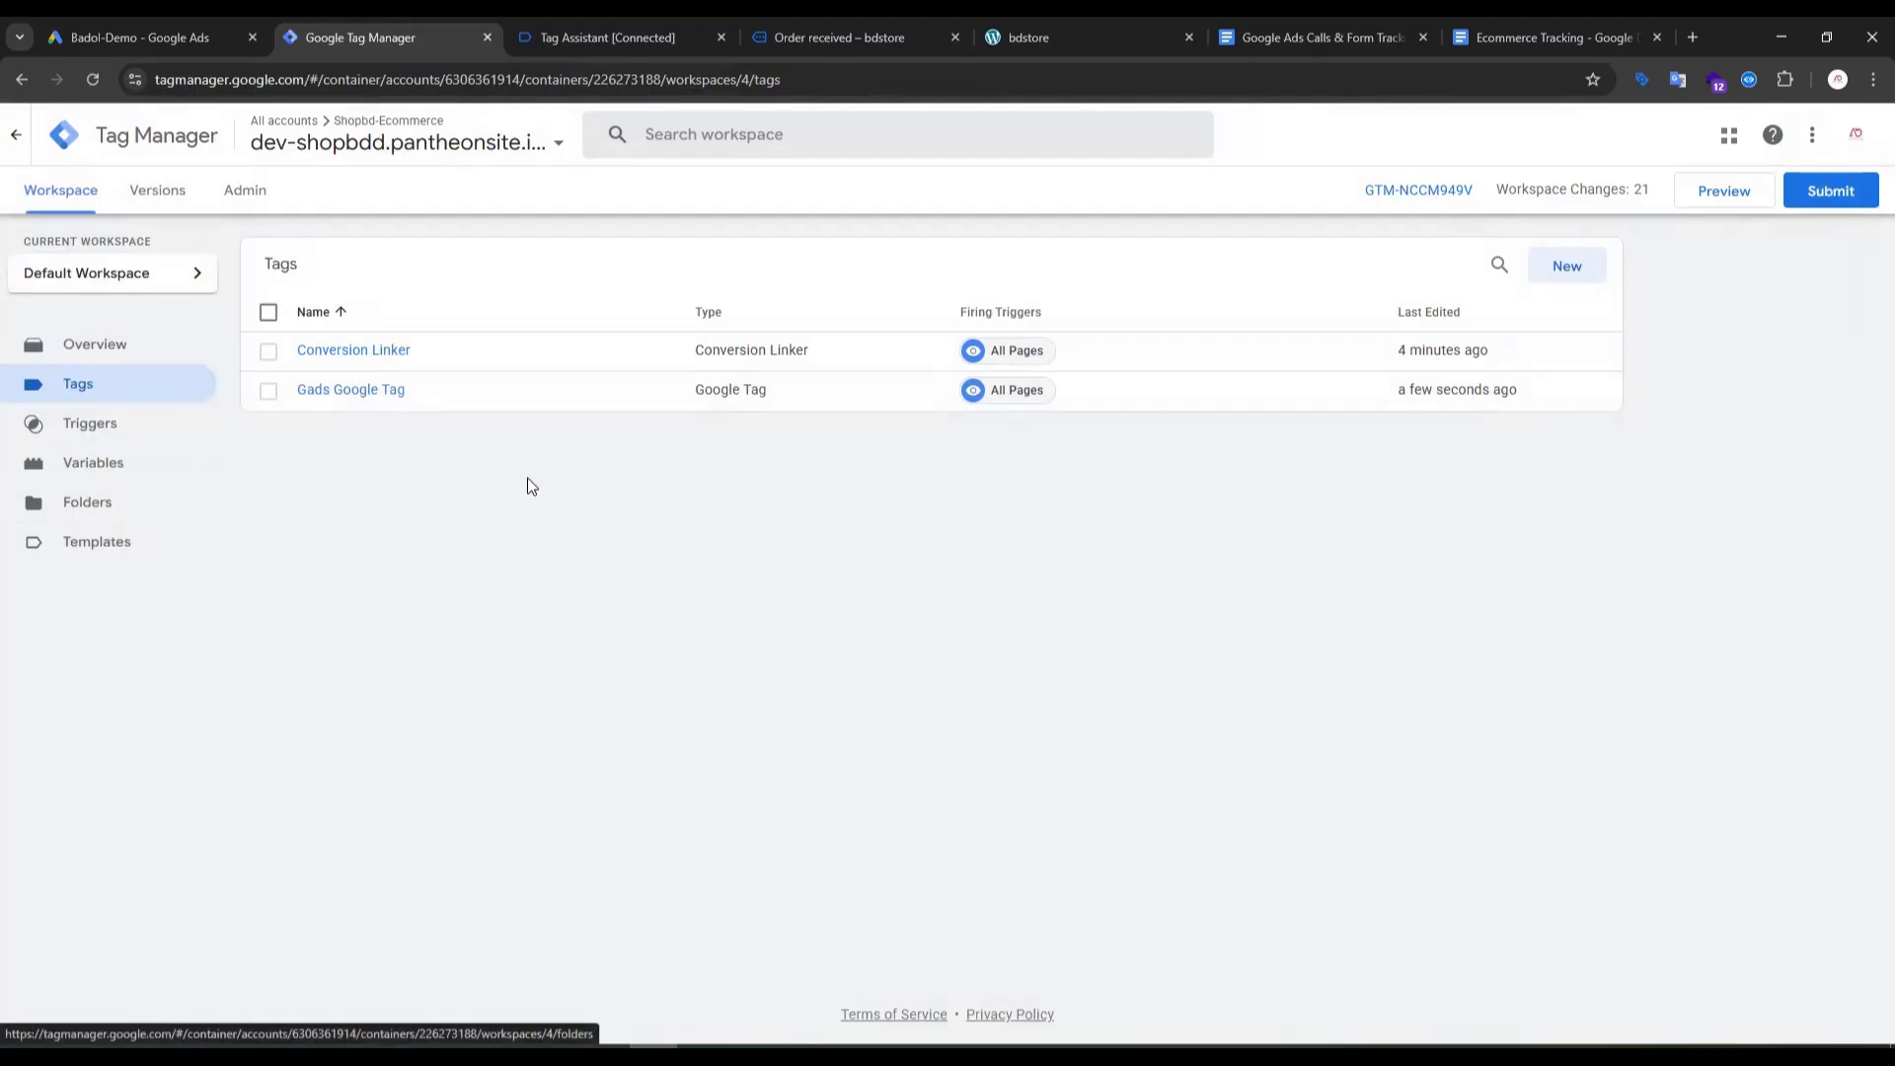
# Step: Open the Google Ads Conversion ID variable and compare its constant value with the conversion ID shown in Google Ads
pyautogui.click(107, 484)
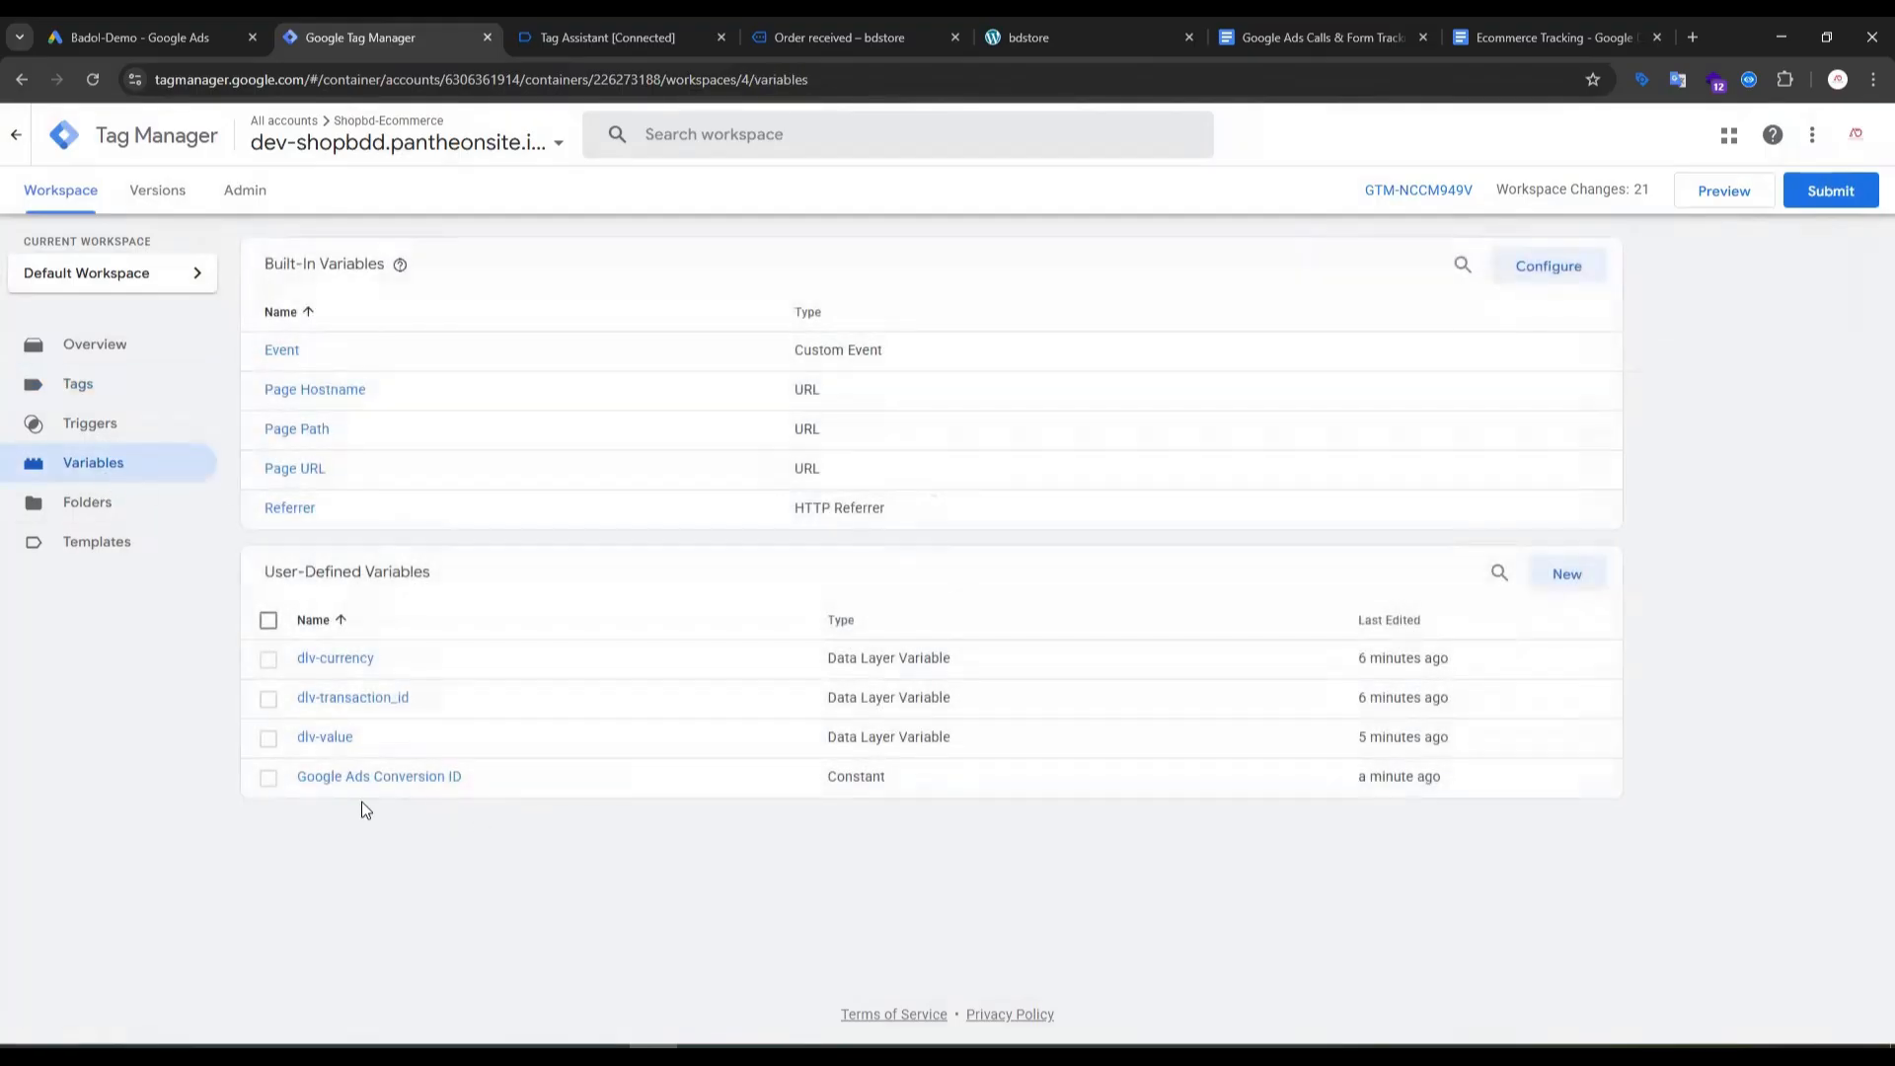
pyautogui.click(356, 780)
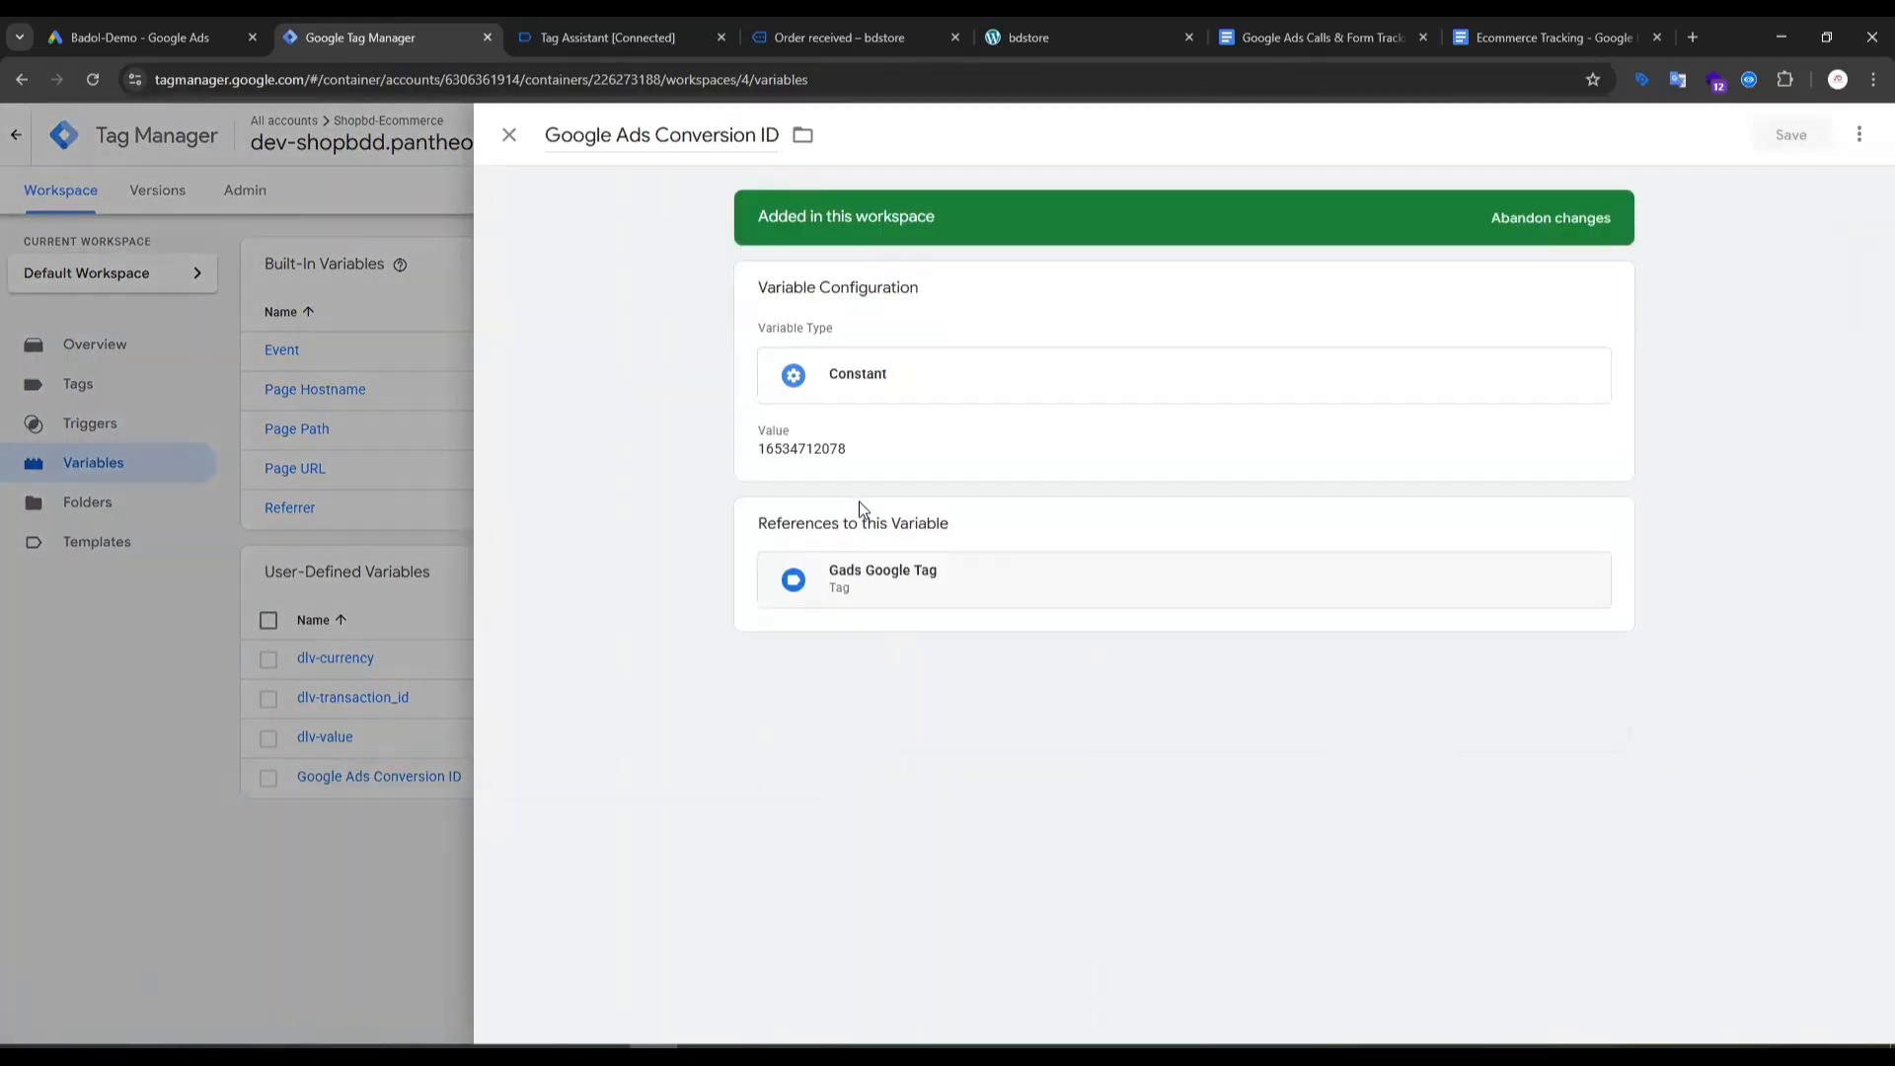
pyautogui.click(884, 457)
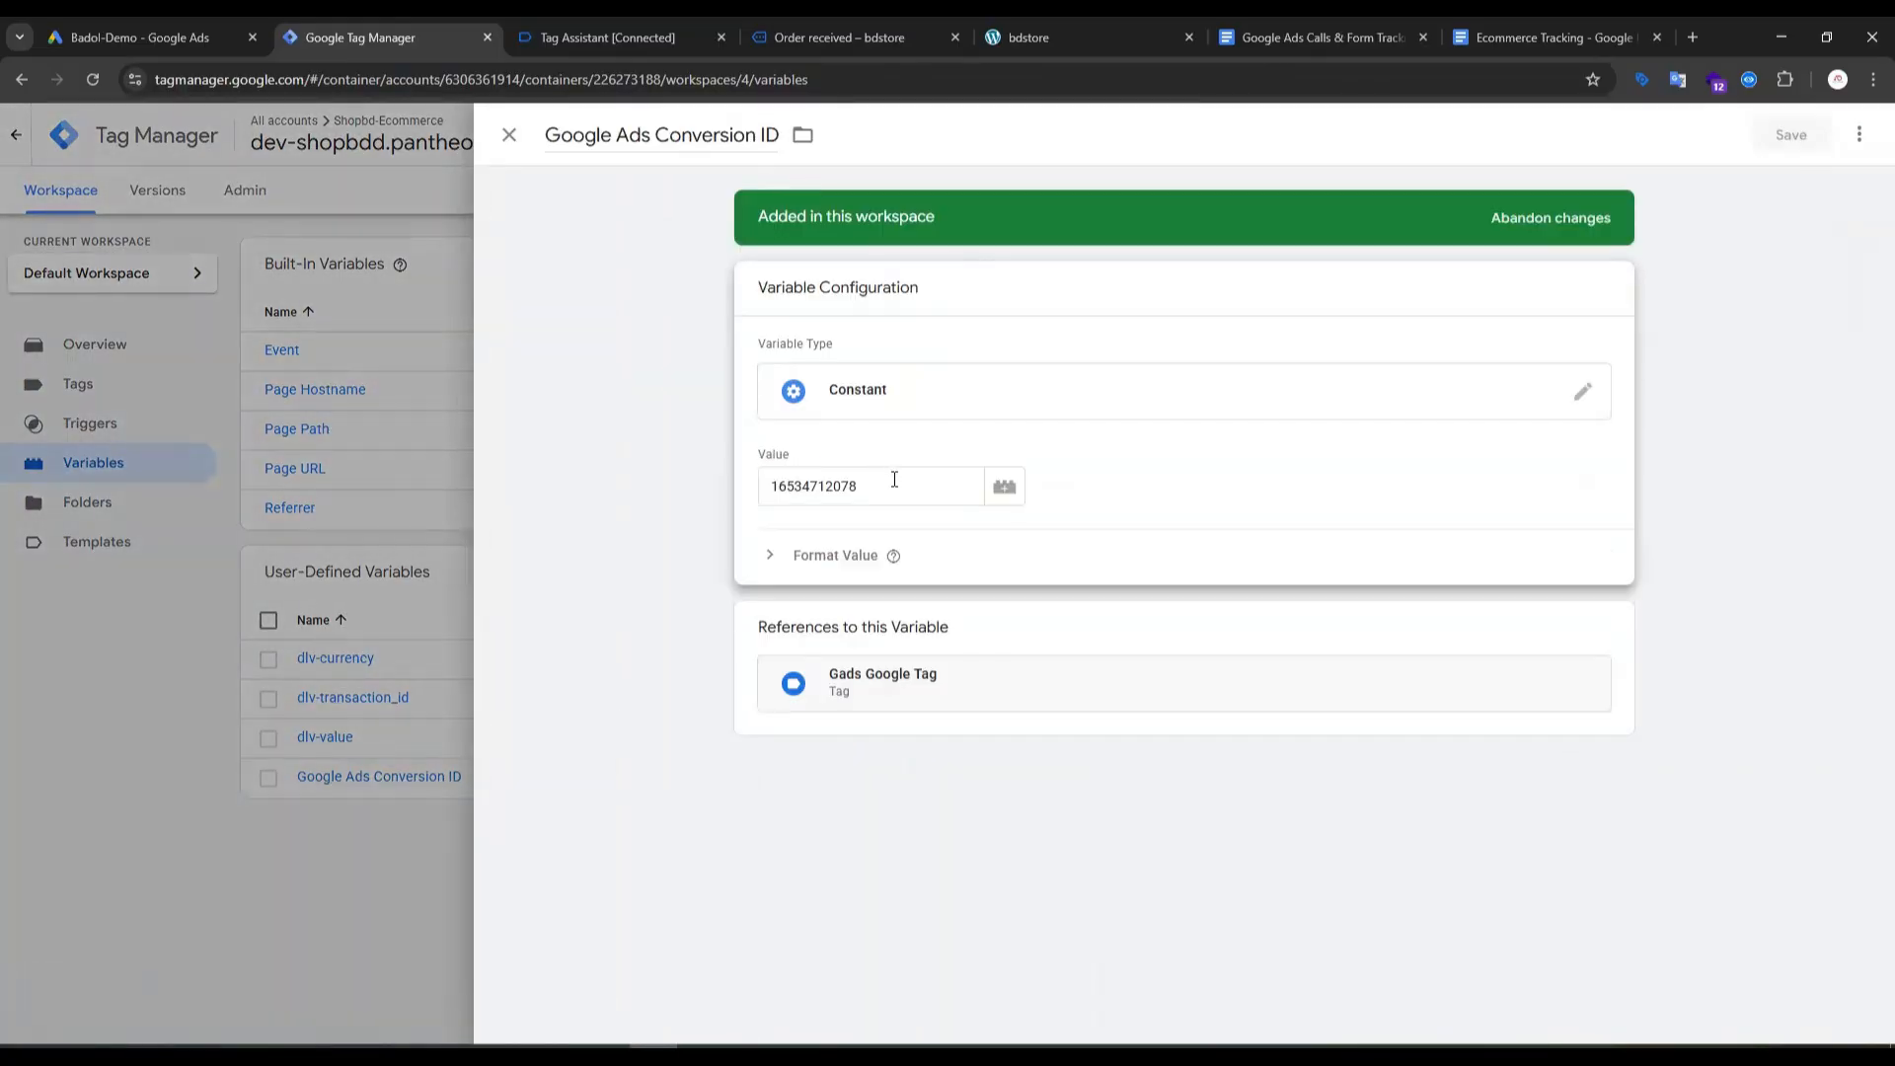
pyautogui.moveTo(895, 479); pyautogui.dragTo(545, 479)
pyautogui.click(539, 480)
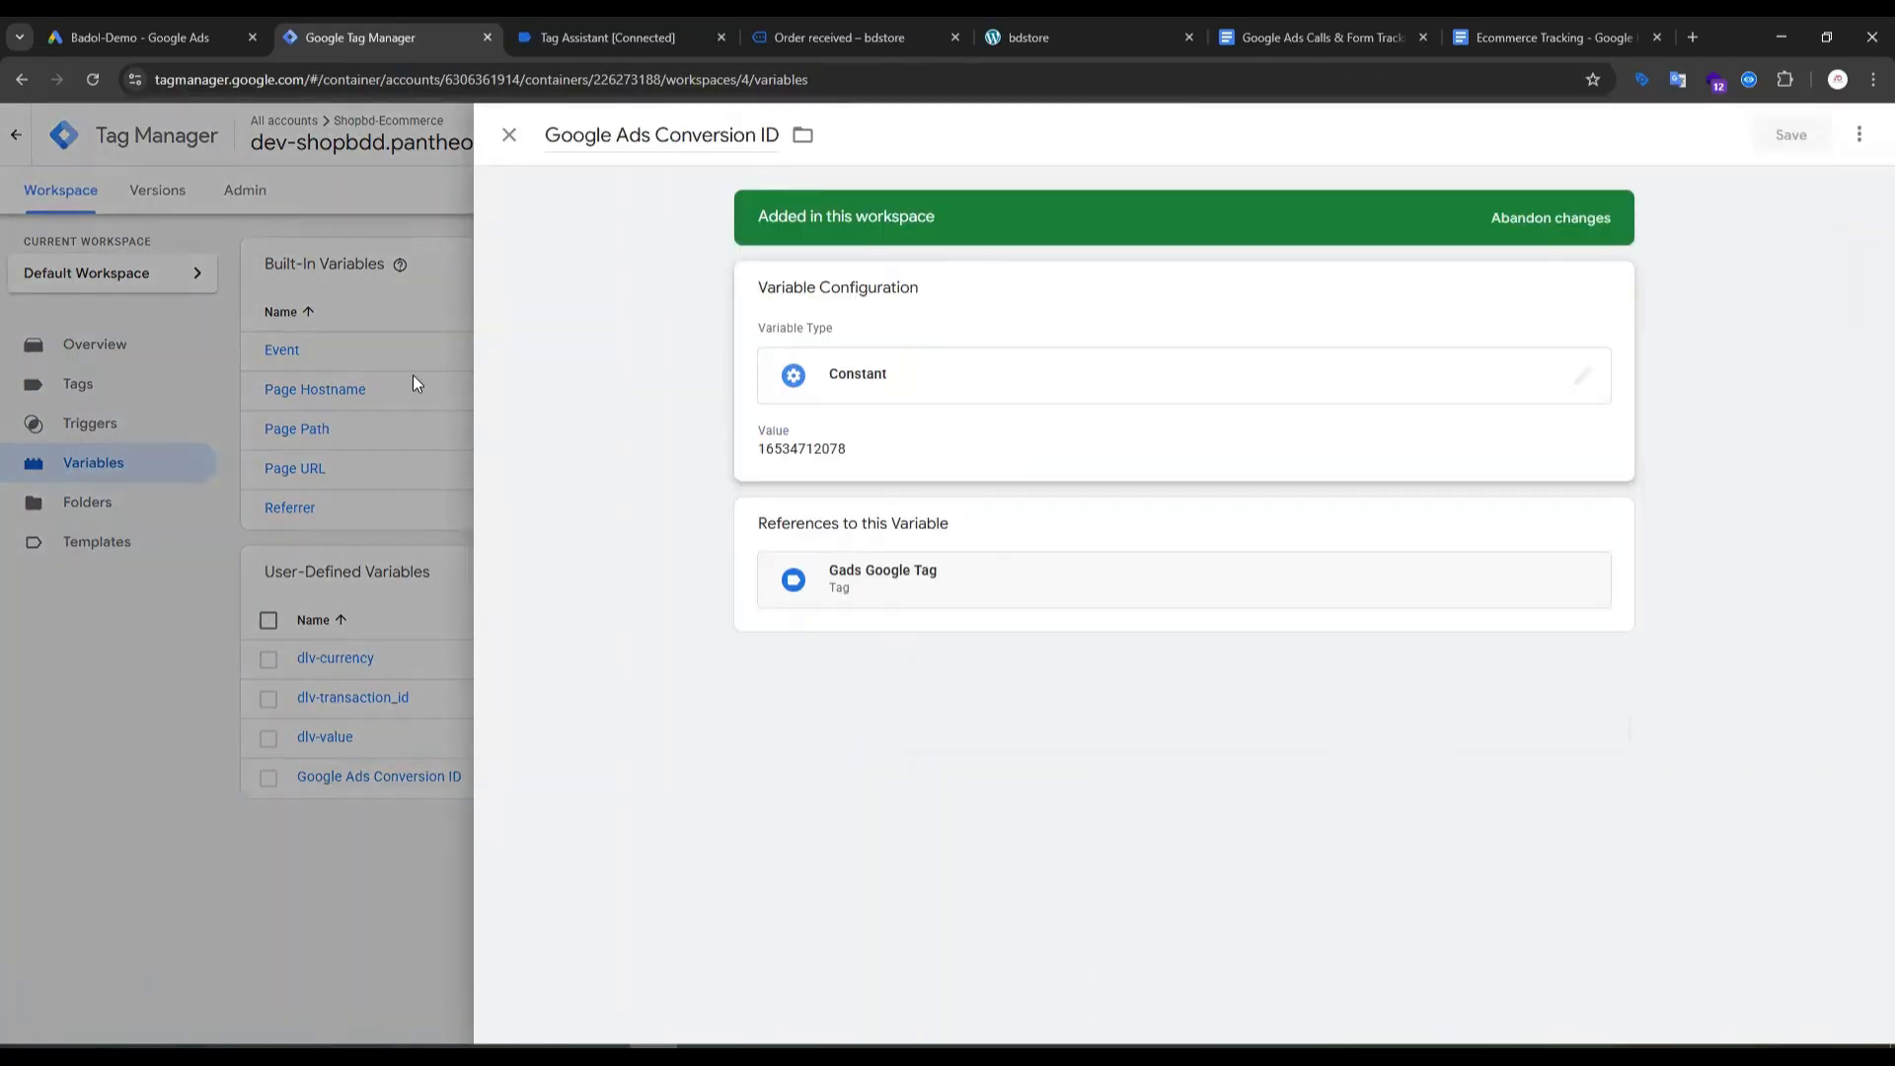
pyautogui.click(152, 51)
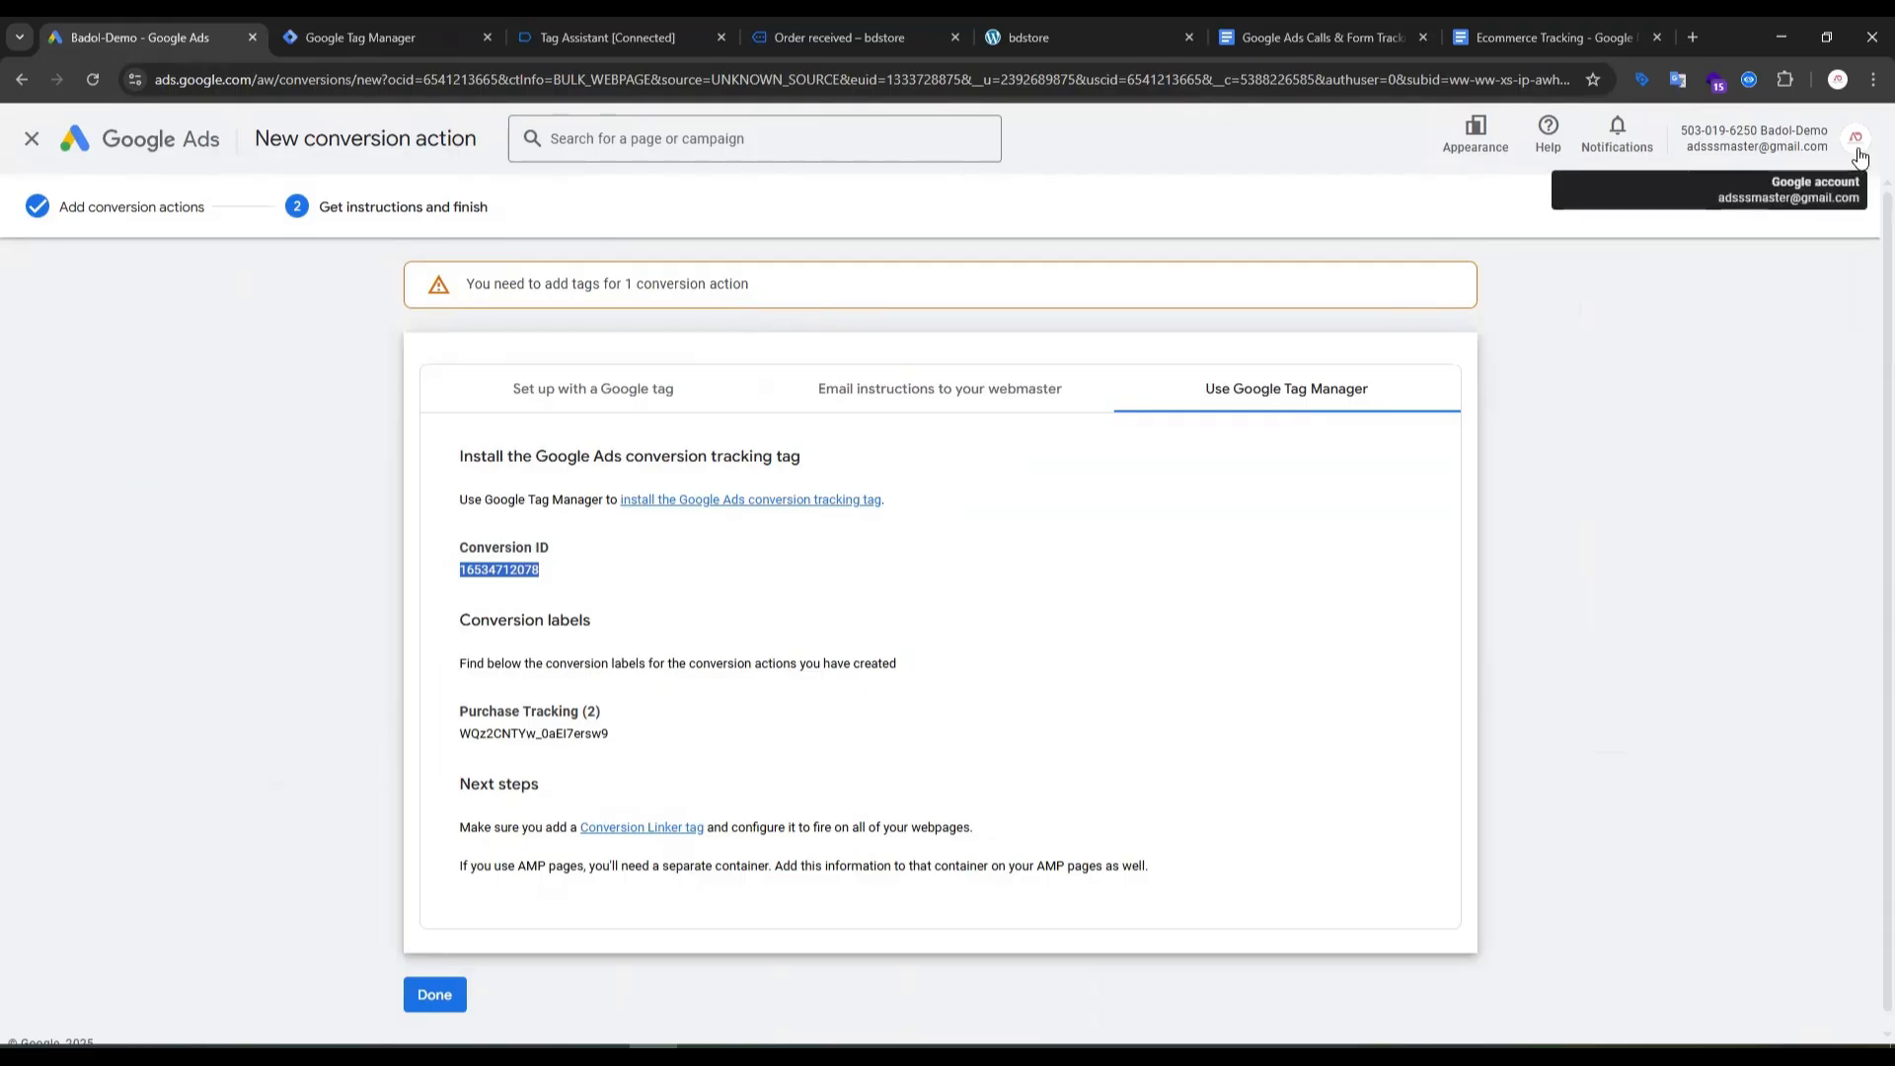
pyautogui.click(405, 36)
# Step: Copy the conversion ID from the Google Ads Conversion ID variable's value and close the variable without changes
pyautogui.click(828, 459)
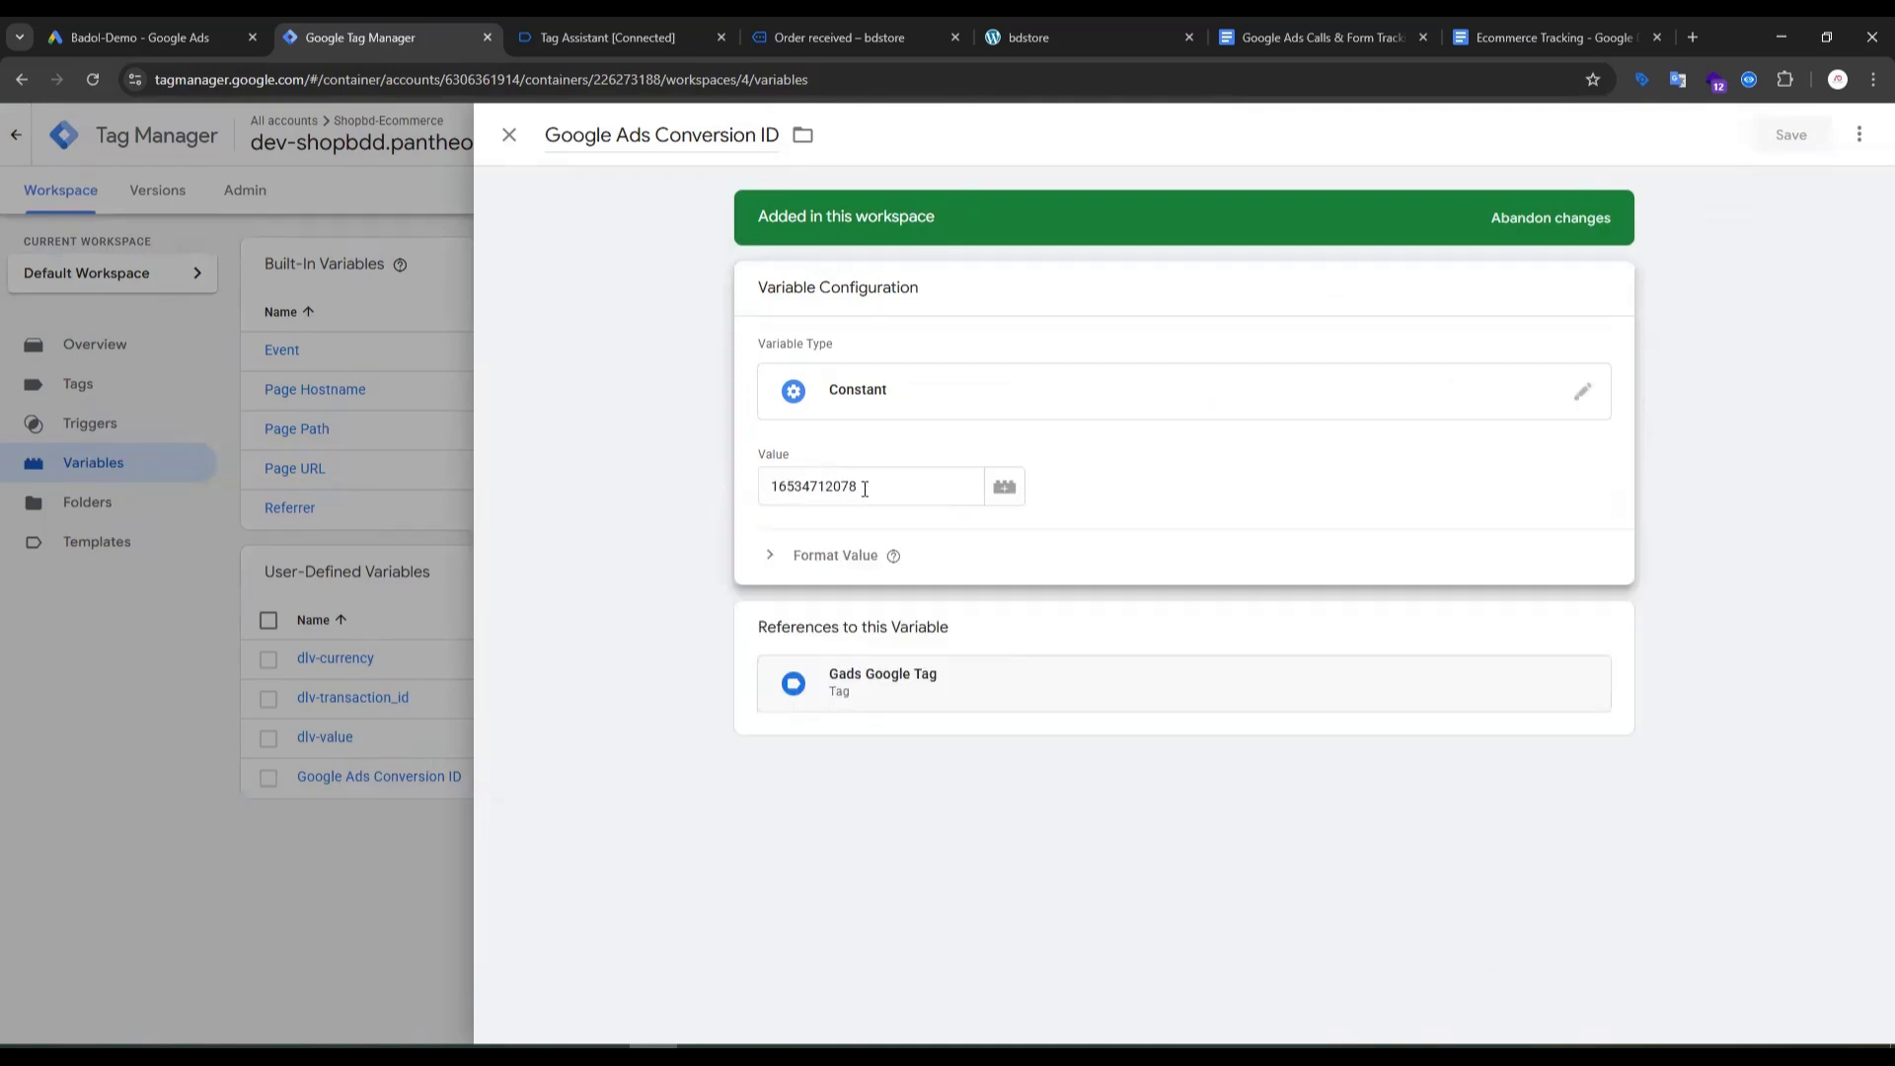
pyautogui.moveTo(869, 483); pyautogui.dragTo(660, 490)
pyautogui.hotkey('ctrl', 'c')
pyautogui.click(855, 470)
pyautogui.moveTo(880, 482); pyautogui.dragTo(768, 515)
pyautogui.hotkey('ctrl', 'v')
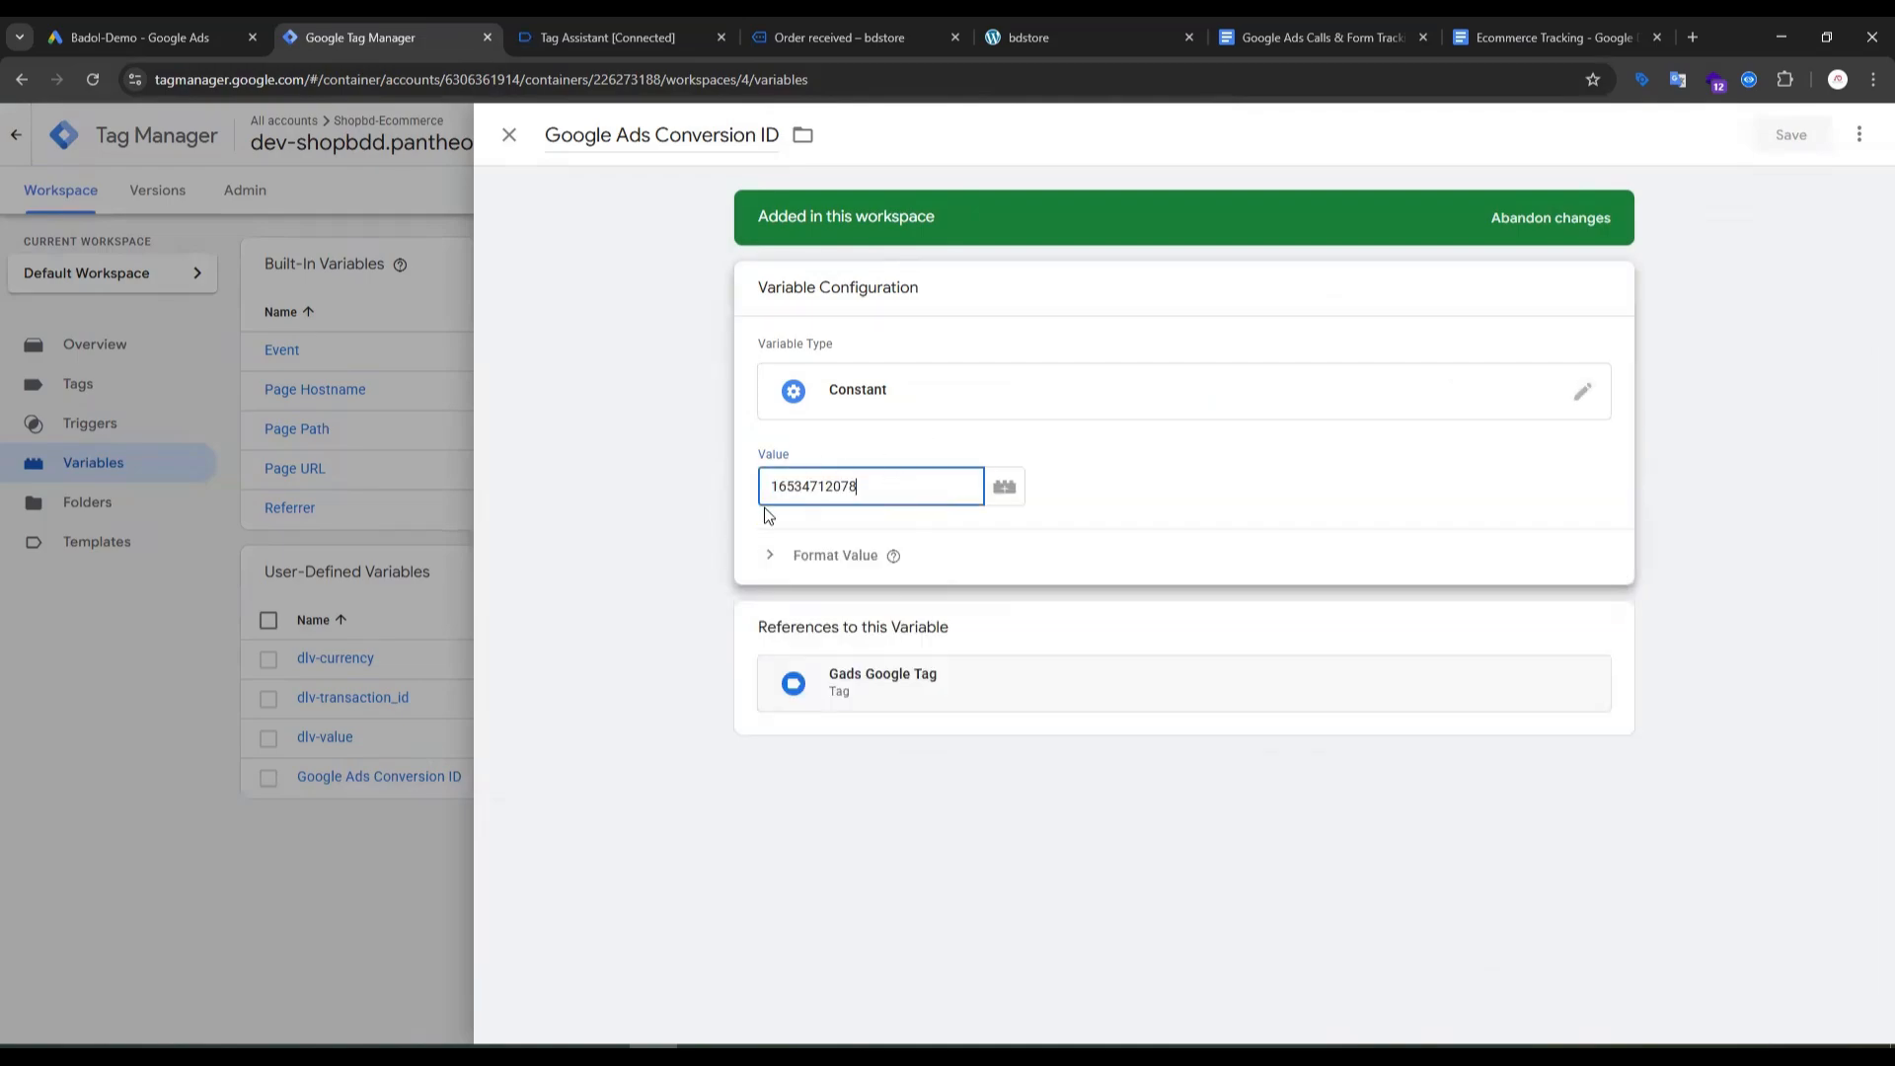
pyautogui.click(1098, 434)
pyautogui.click(509, 134)
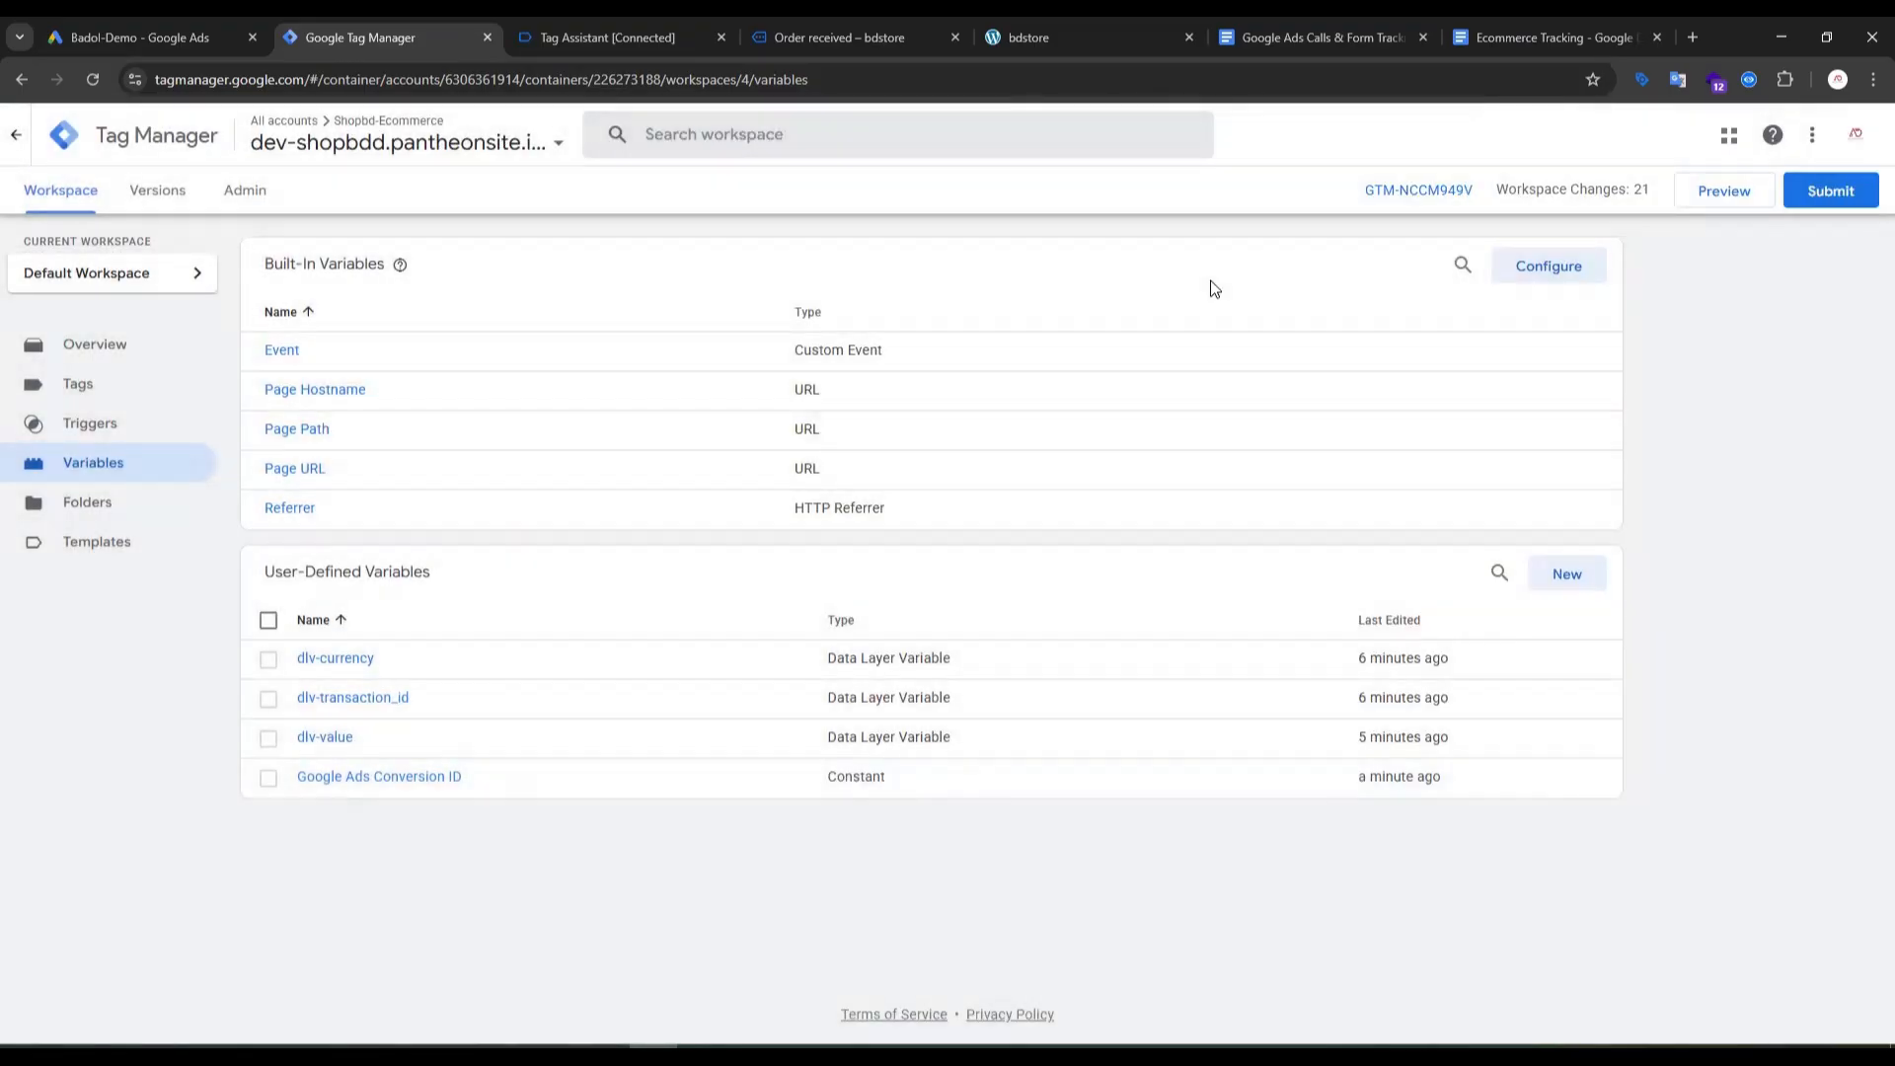
# Step: Create a new tag of type Google Tag with the prefix AW- followed by the copied conversion ID as its Tag ID
pyautogui.click(89, 387)
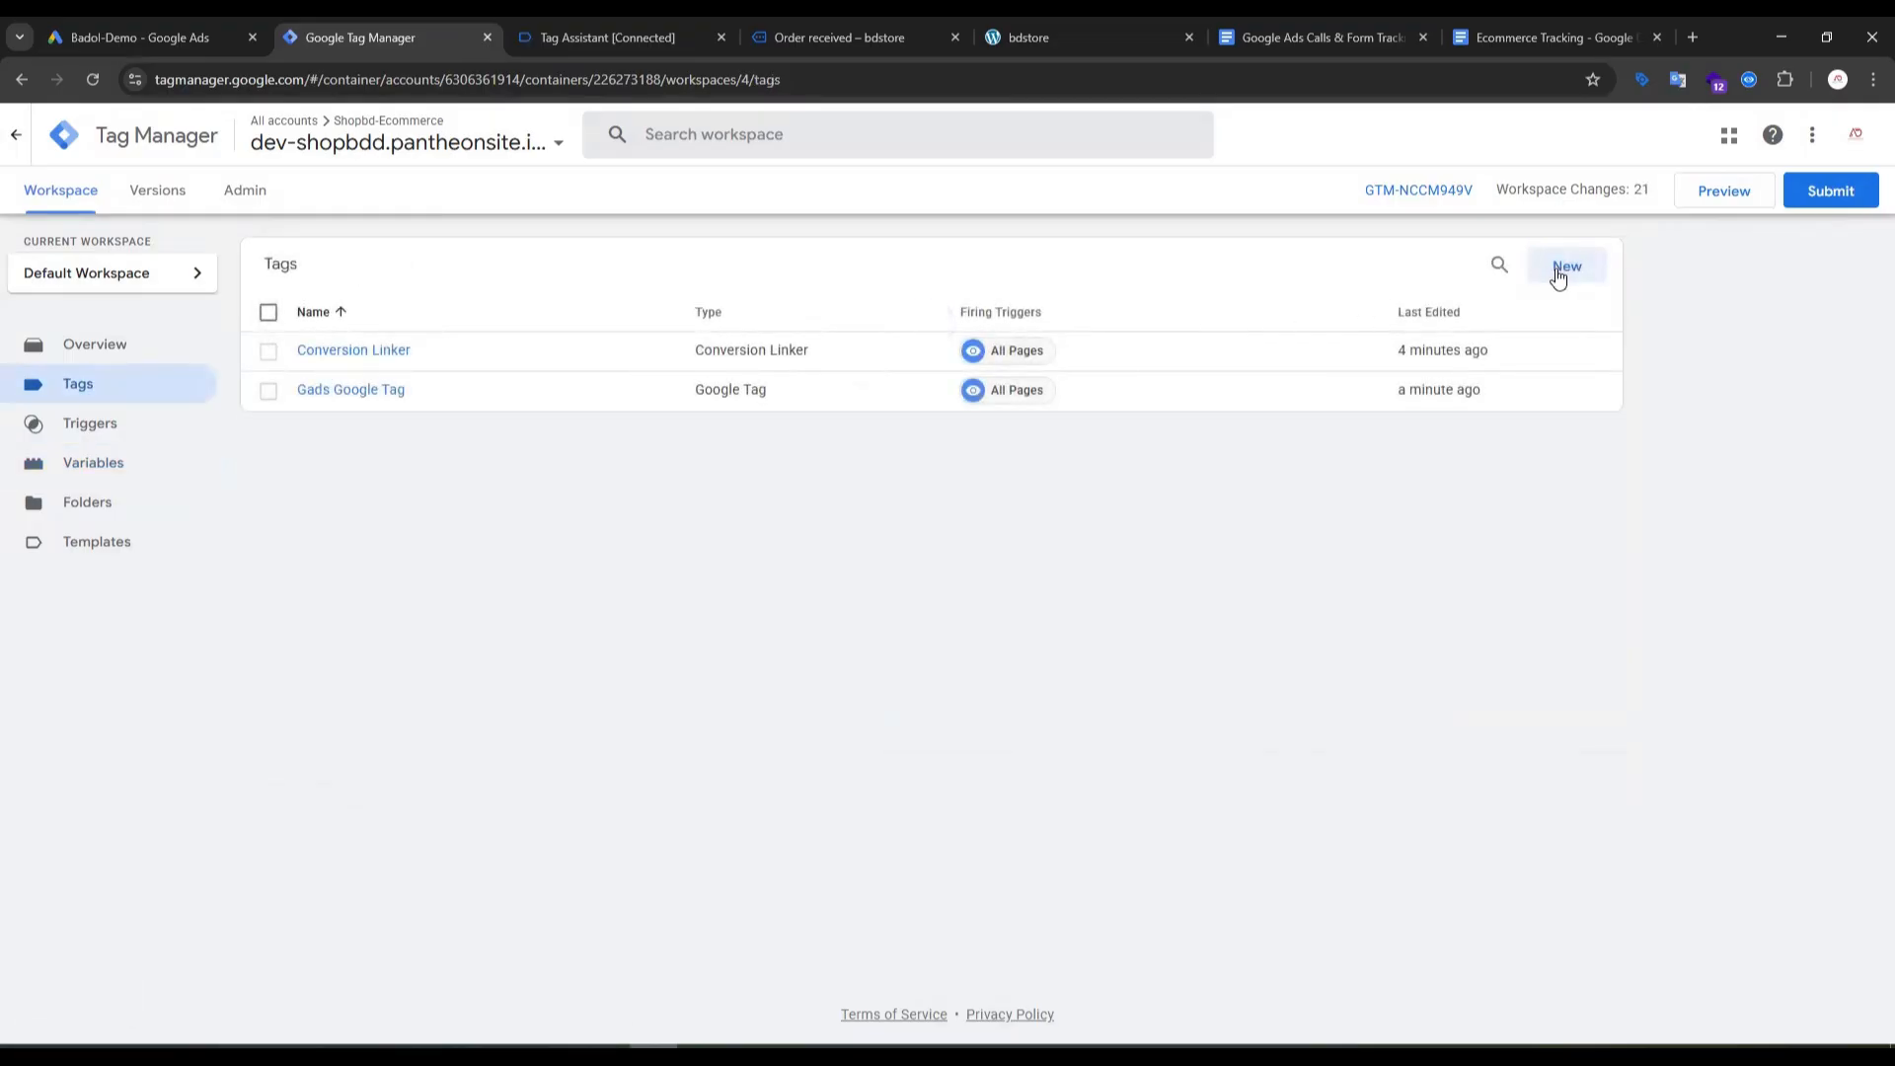
pyautogui.click(1563, 267)
pyautogui.click(1184, 321)
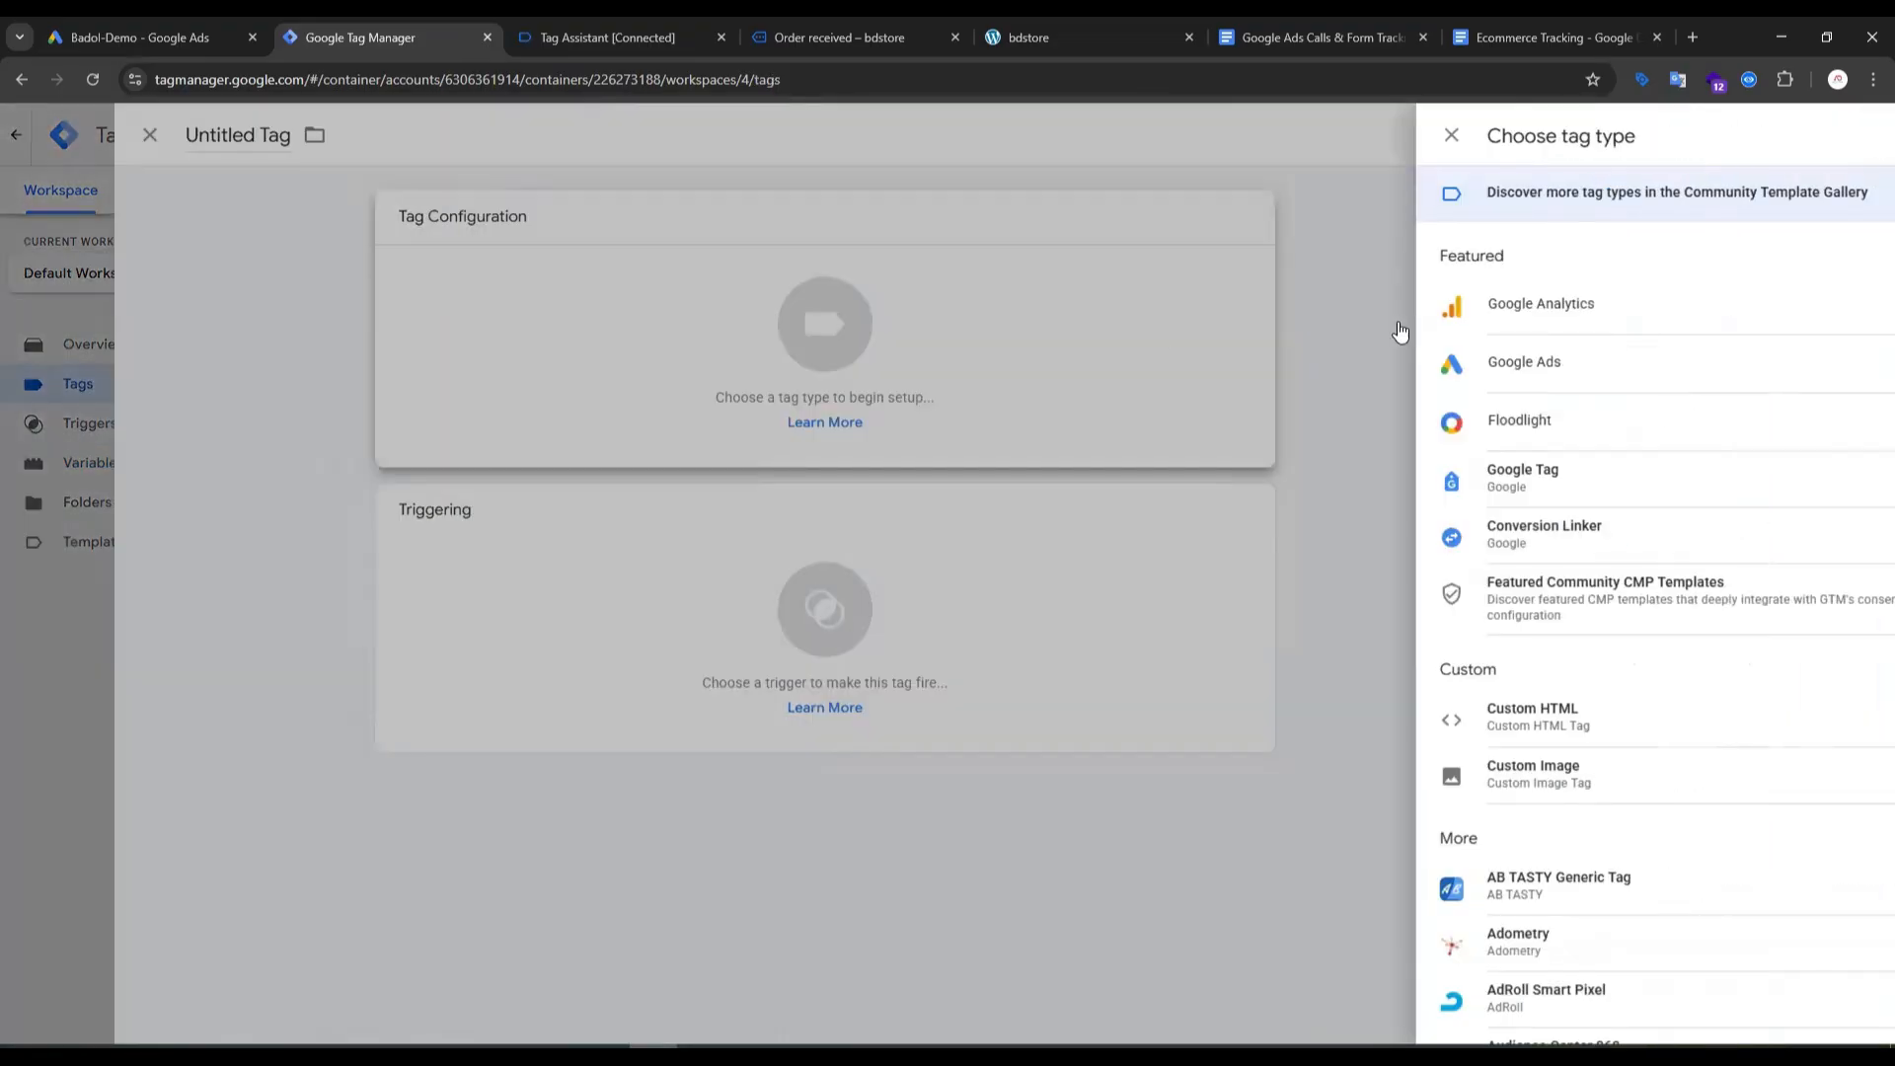
pyautogui.click(1386, 371)
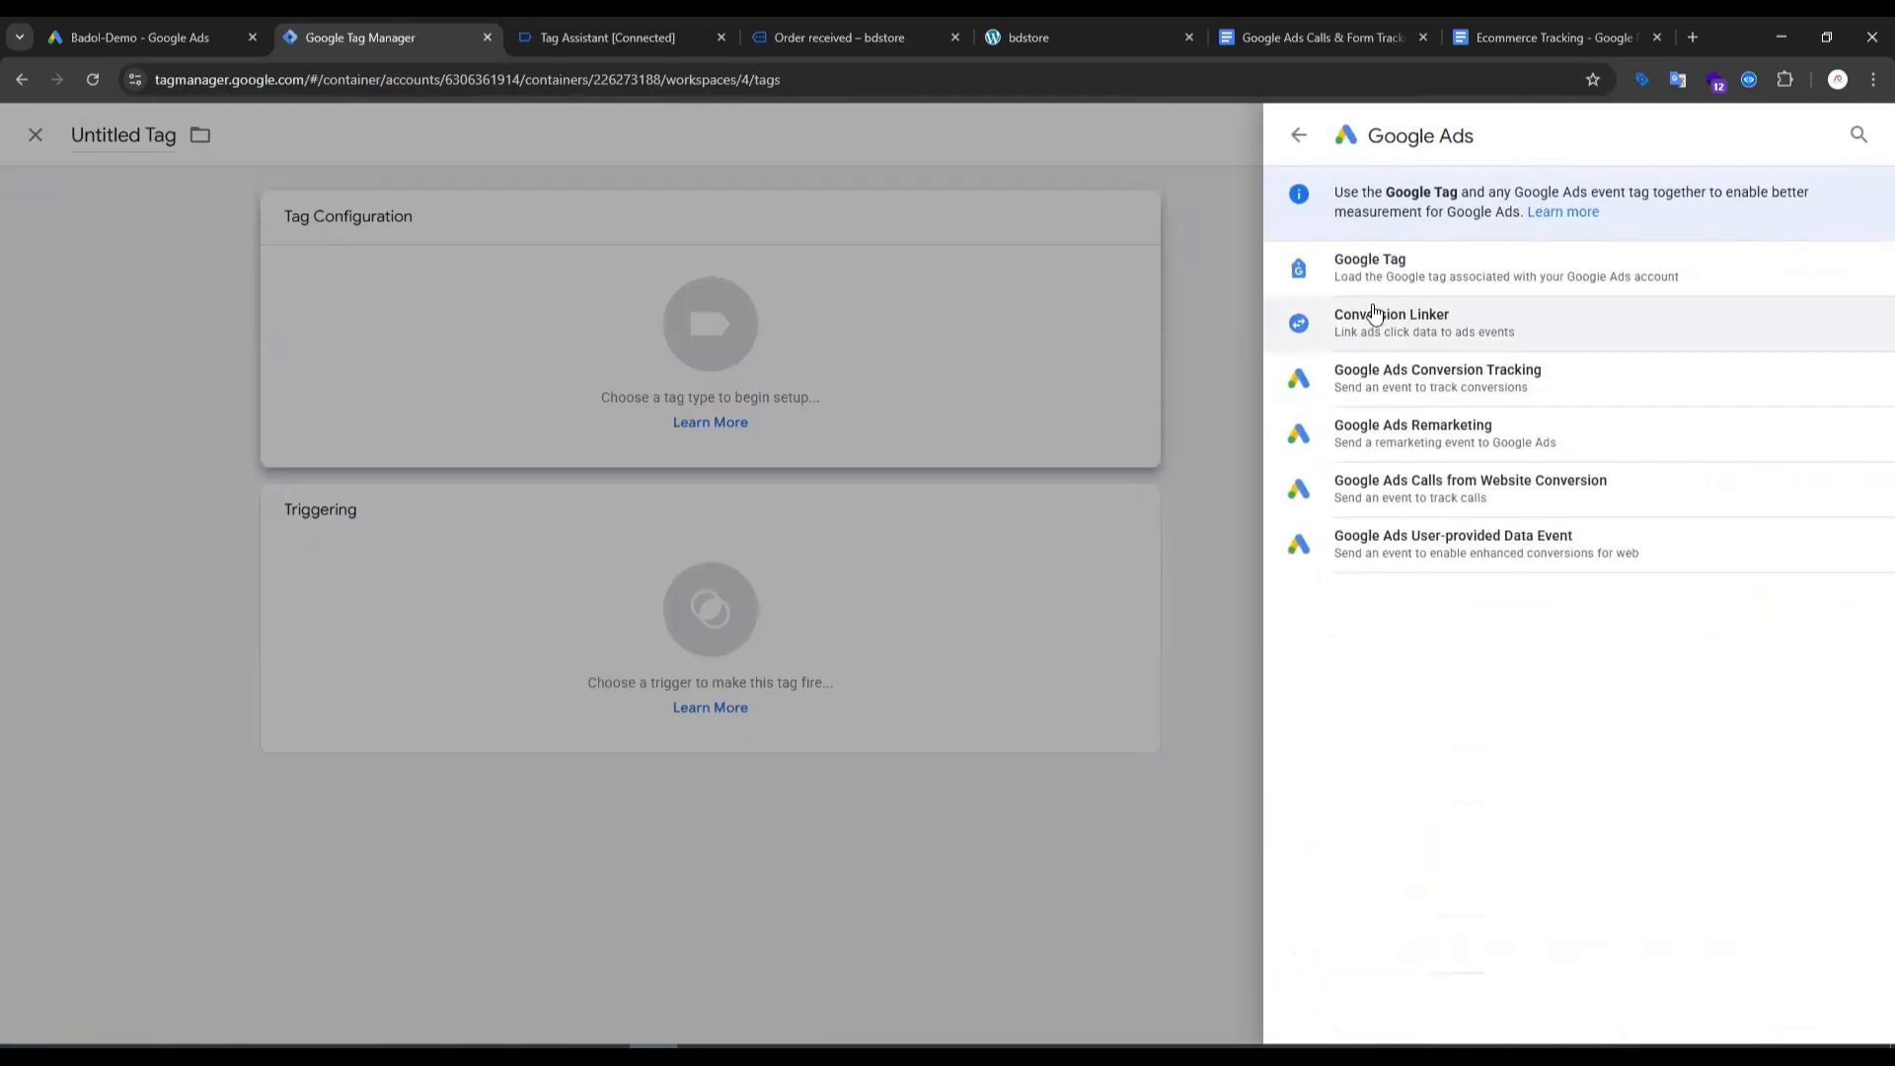
pyautogui.click(1382, 274)
pyautogui.click(818, 415)
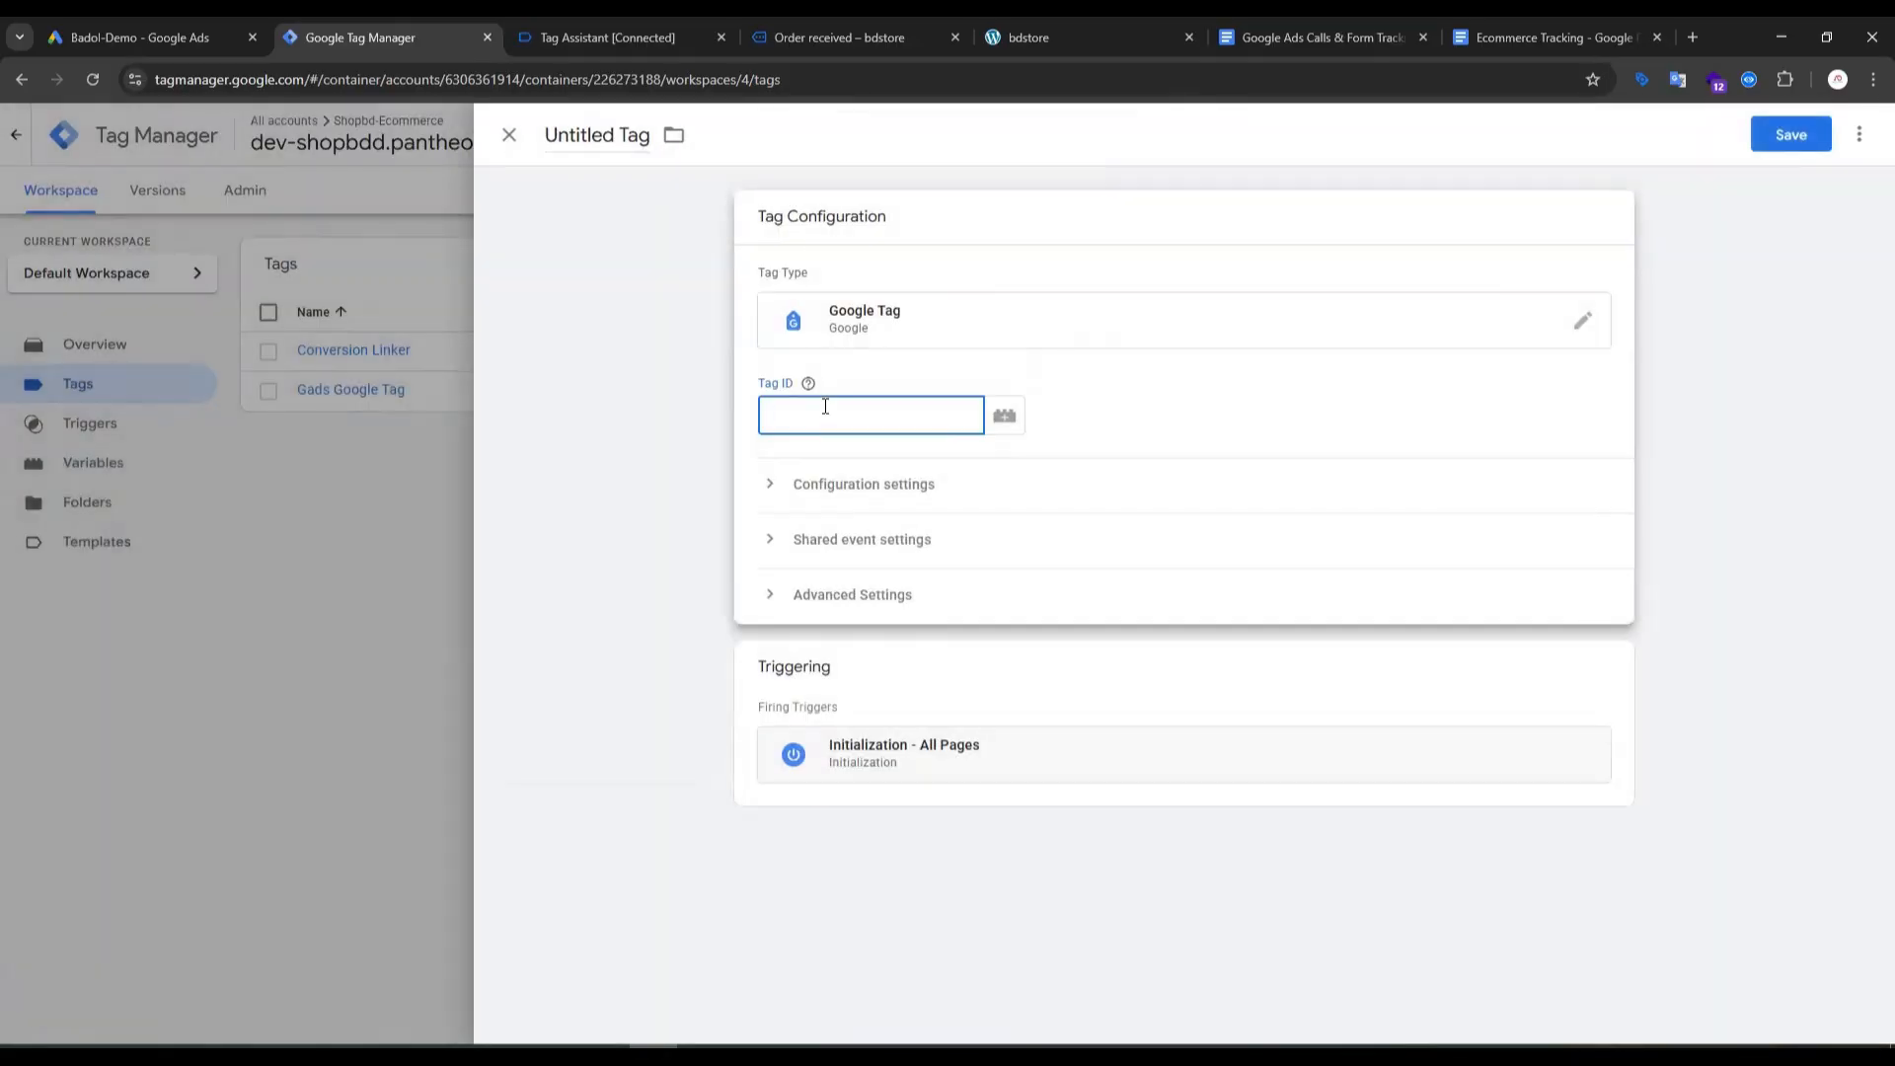
pyautogui.write('AW')
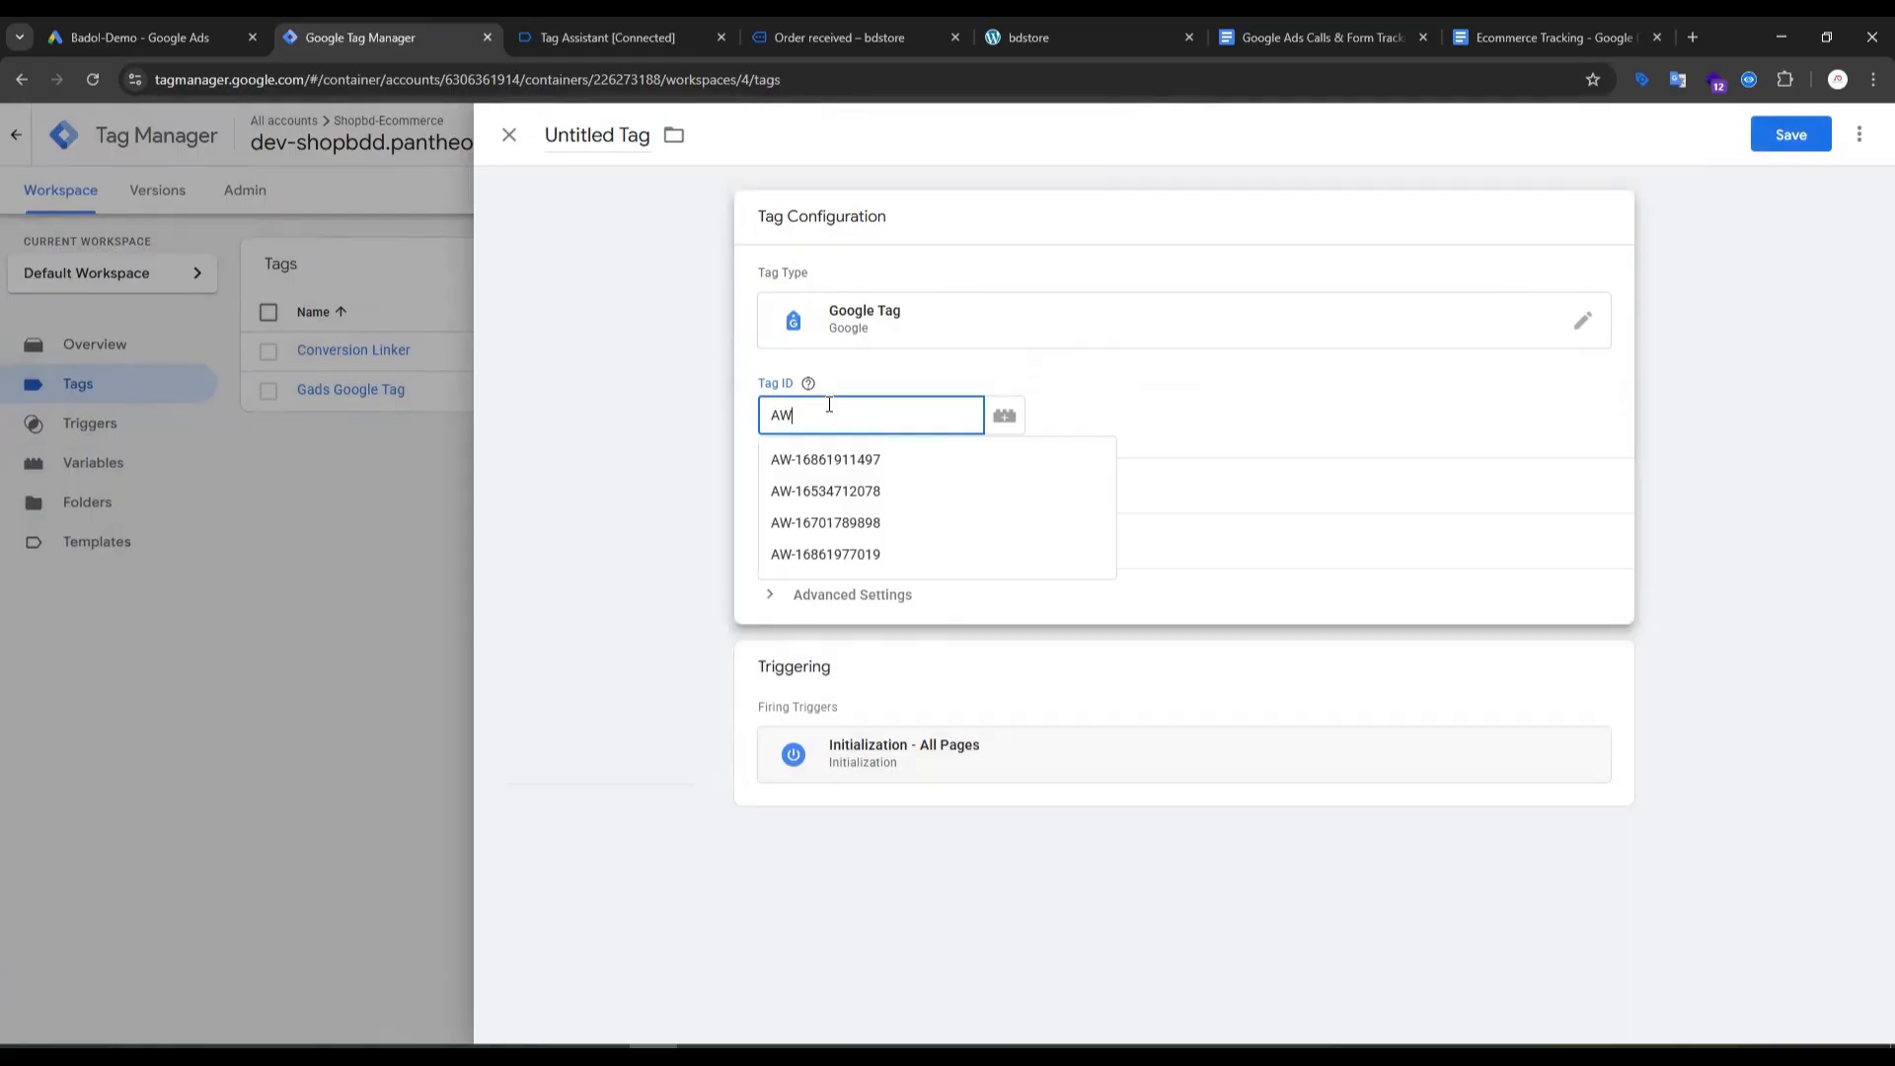
pyautogui.write('-')
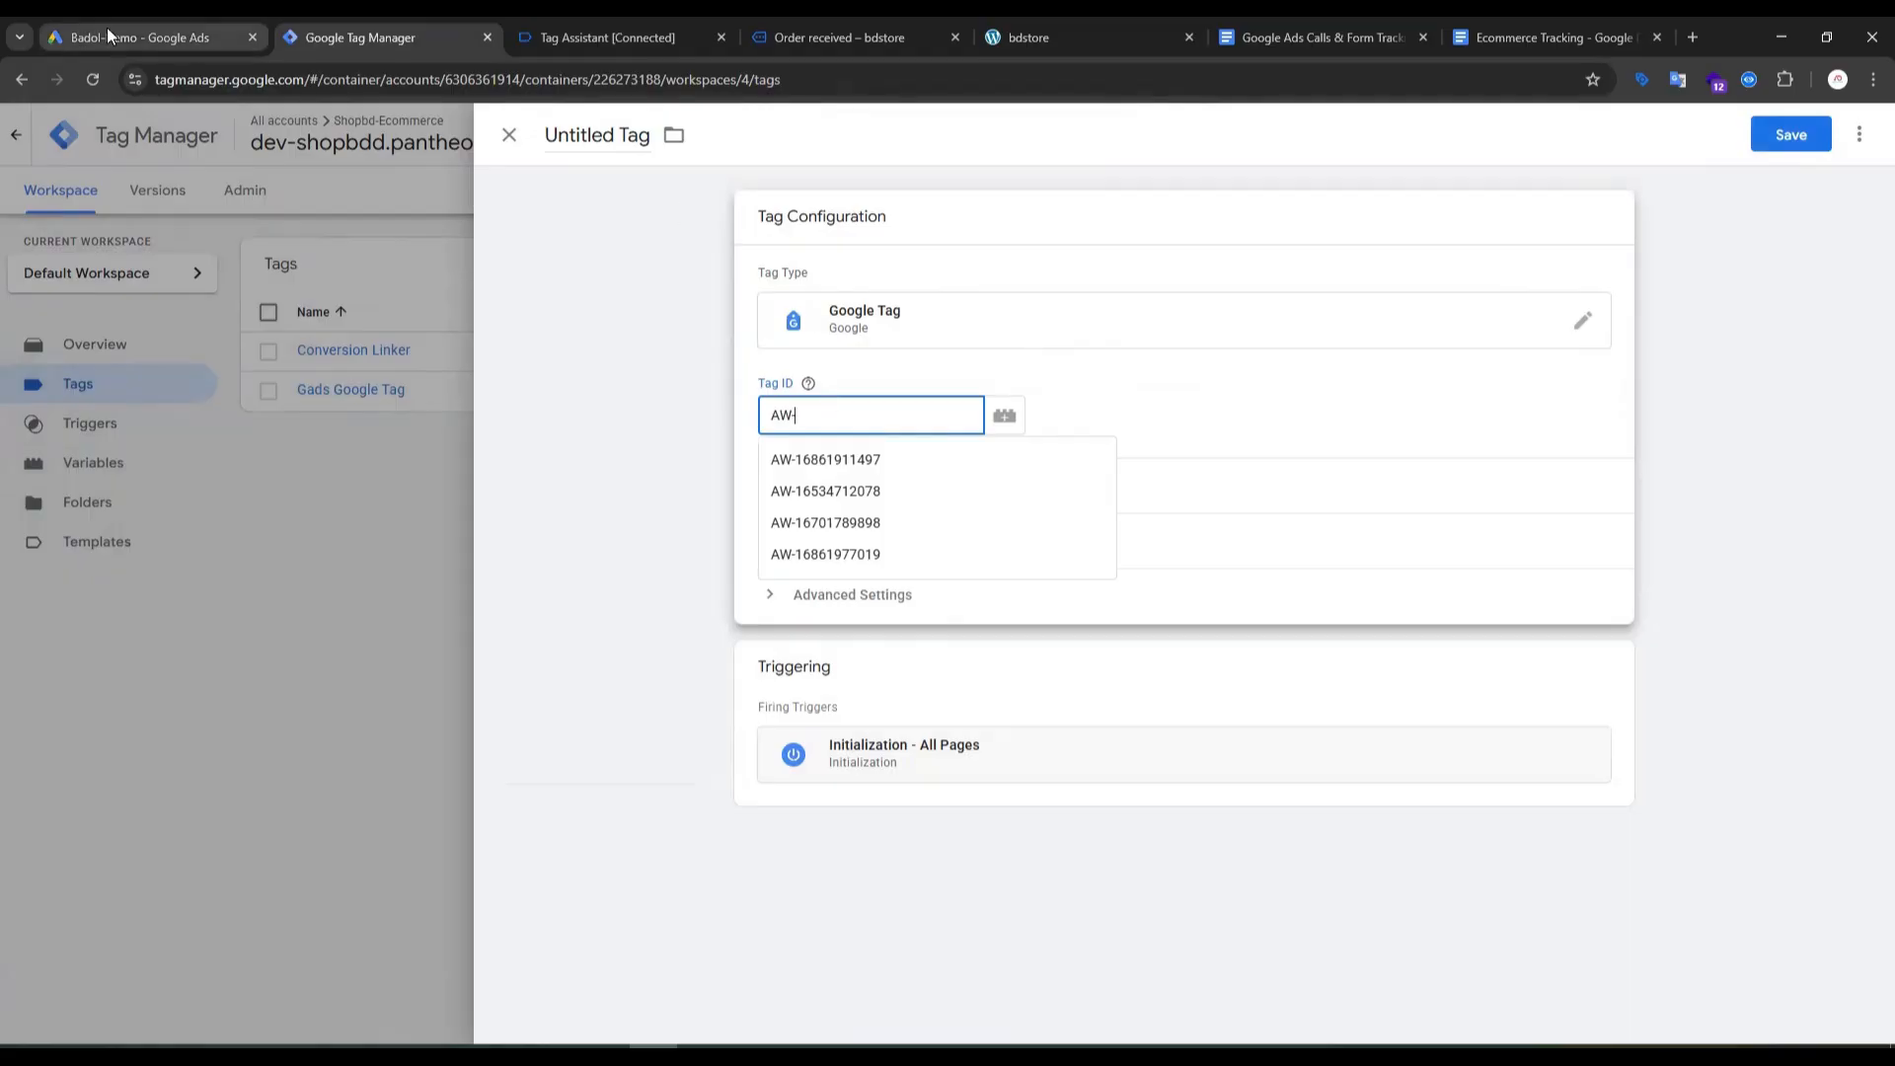
pyautogui.click(106, 28)
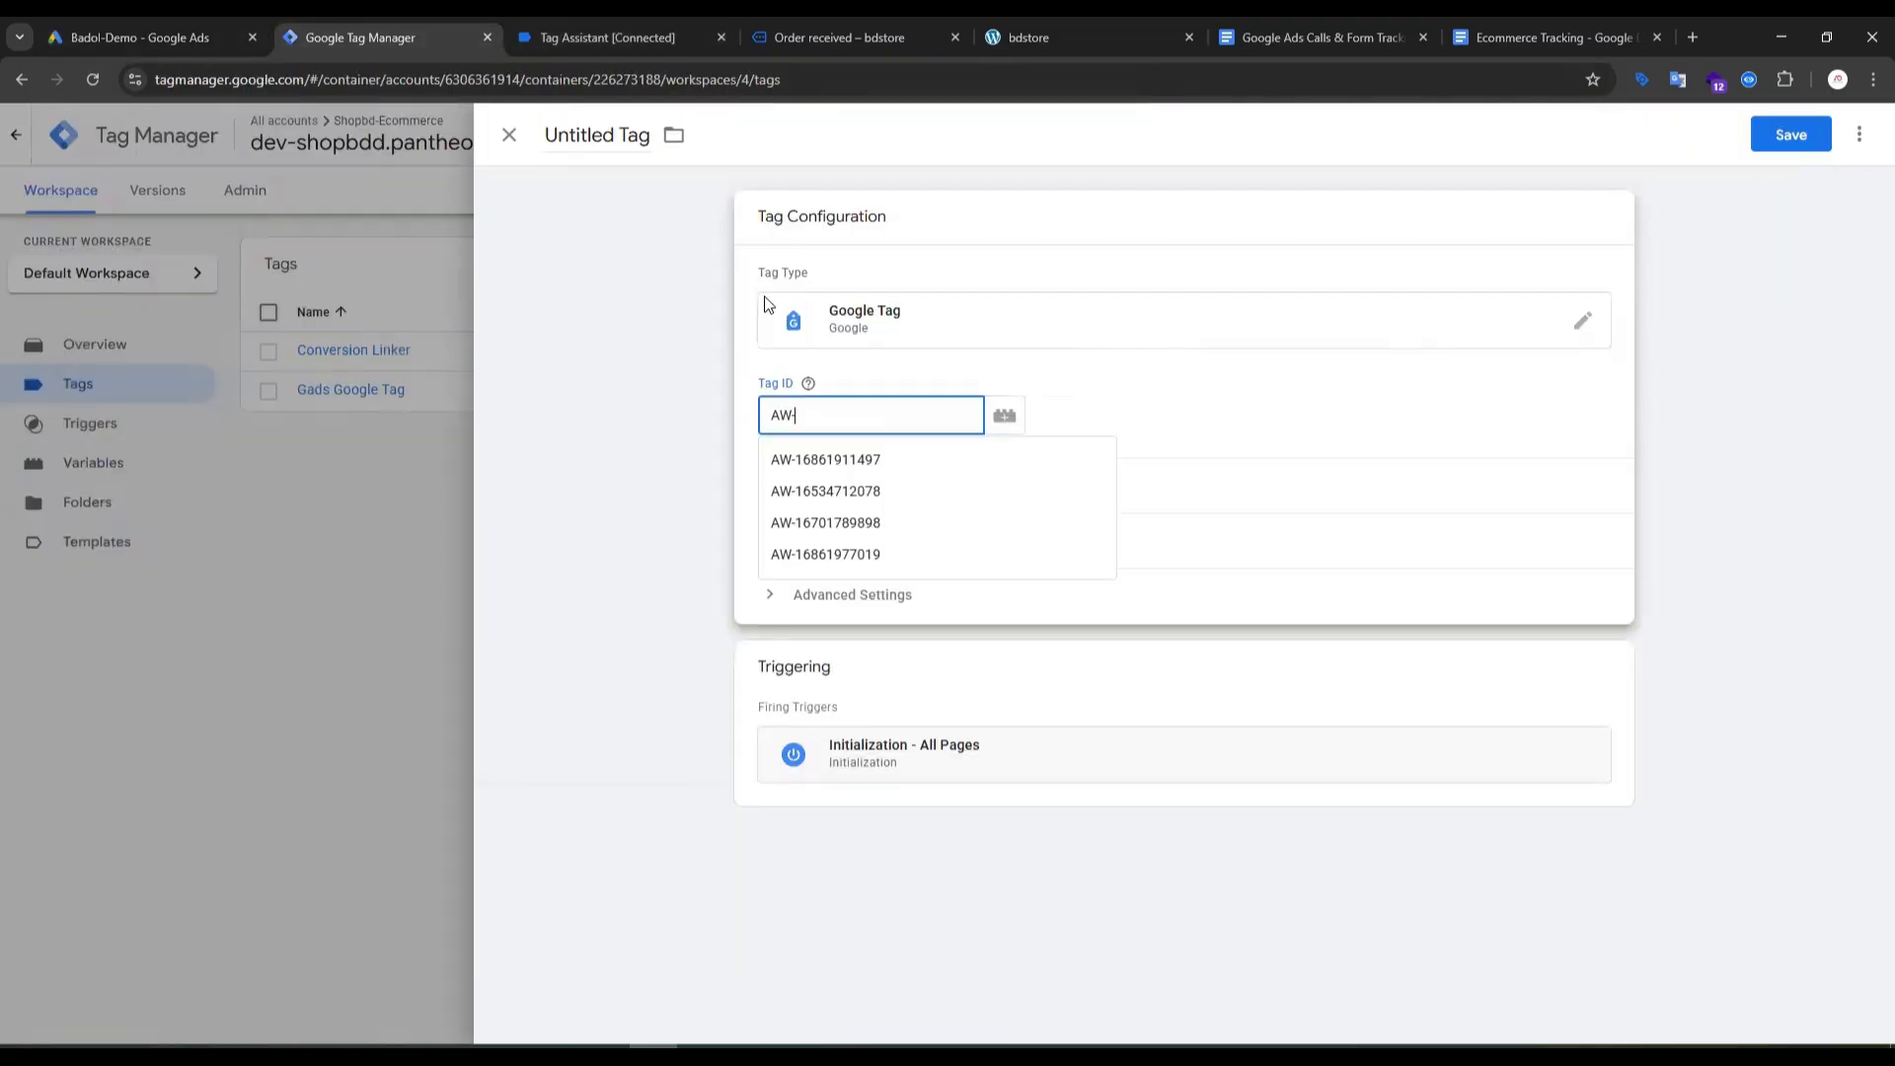
pyautogui.click(375, 37)
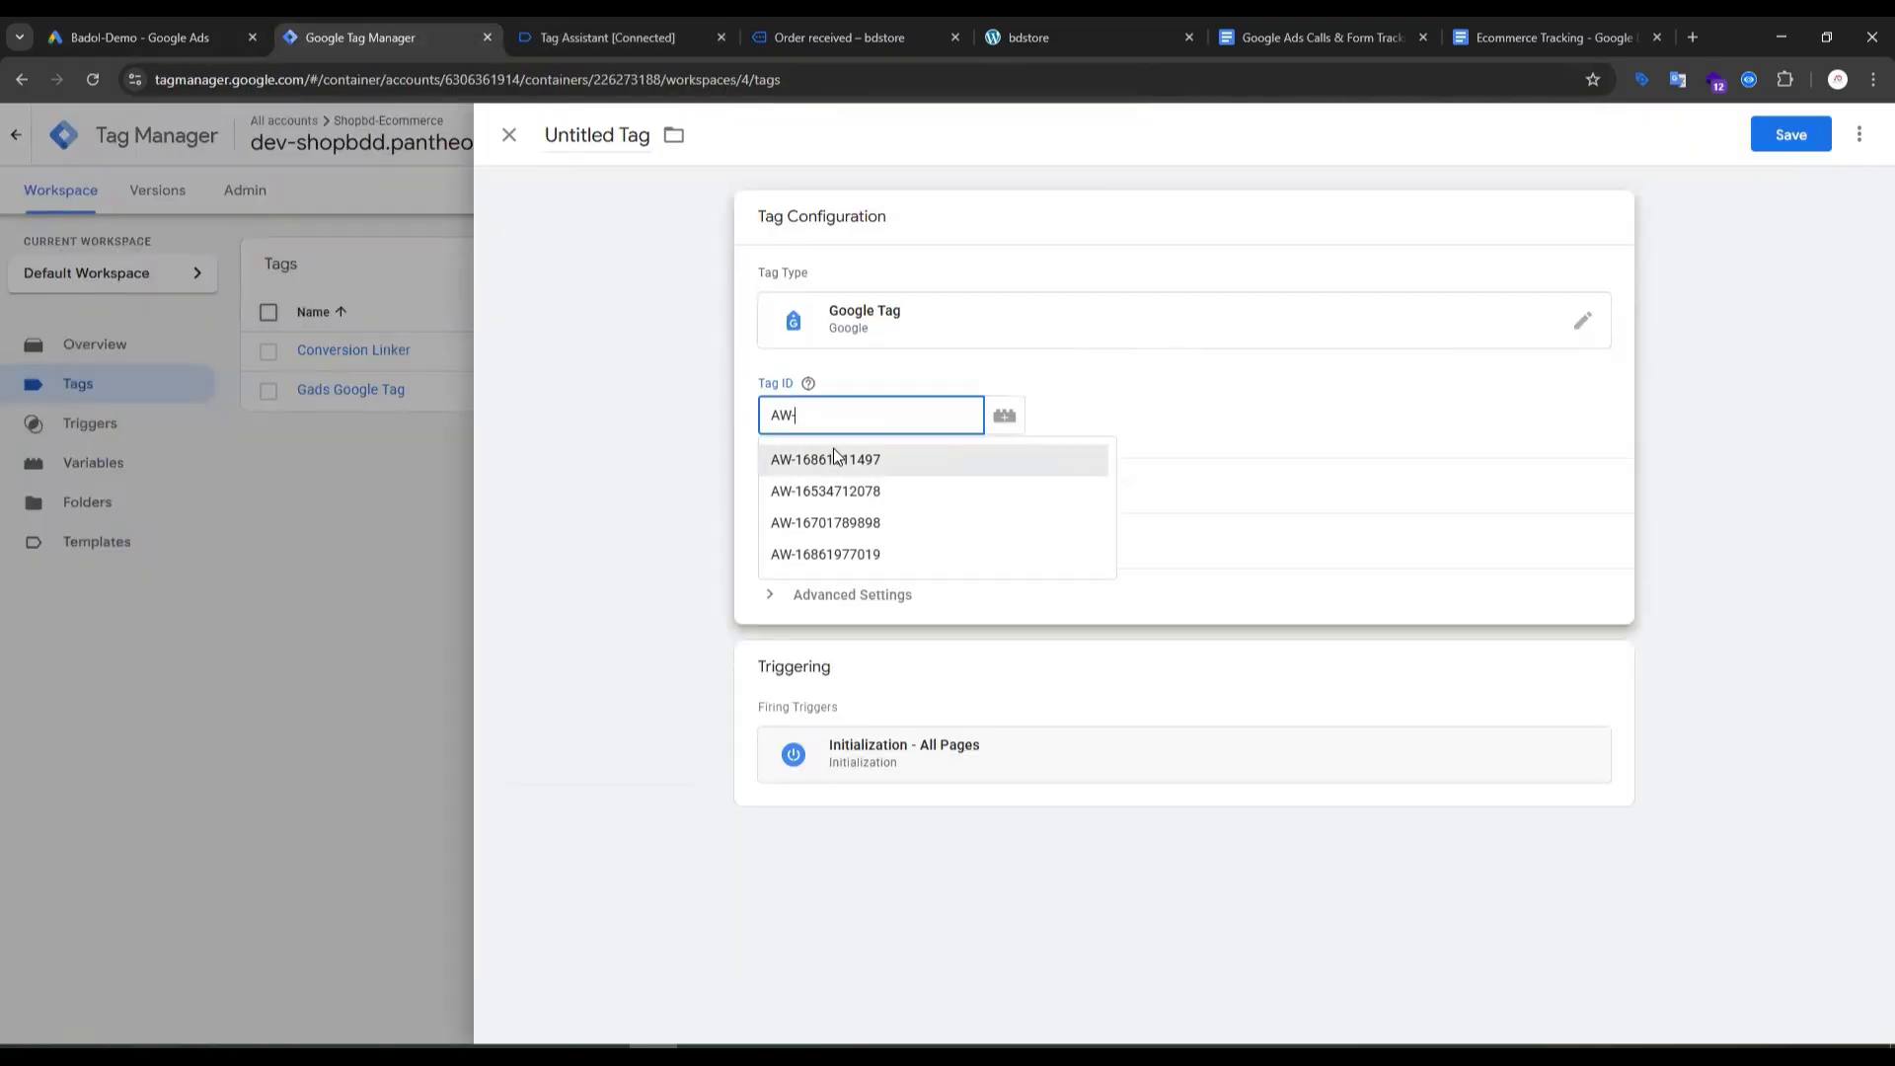
pyautogui.hotkey('ctrl', 'v')
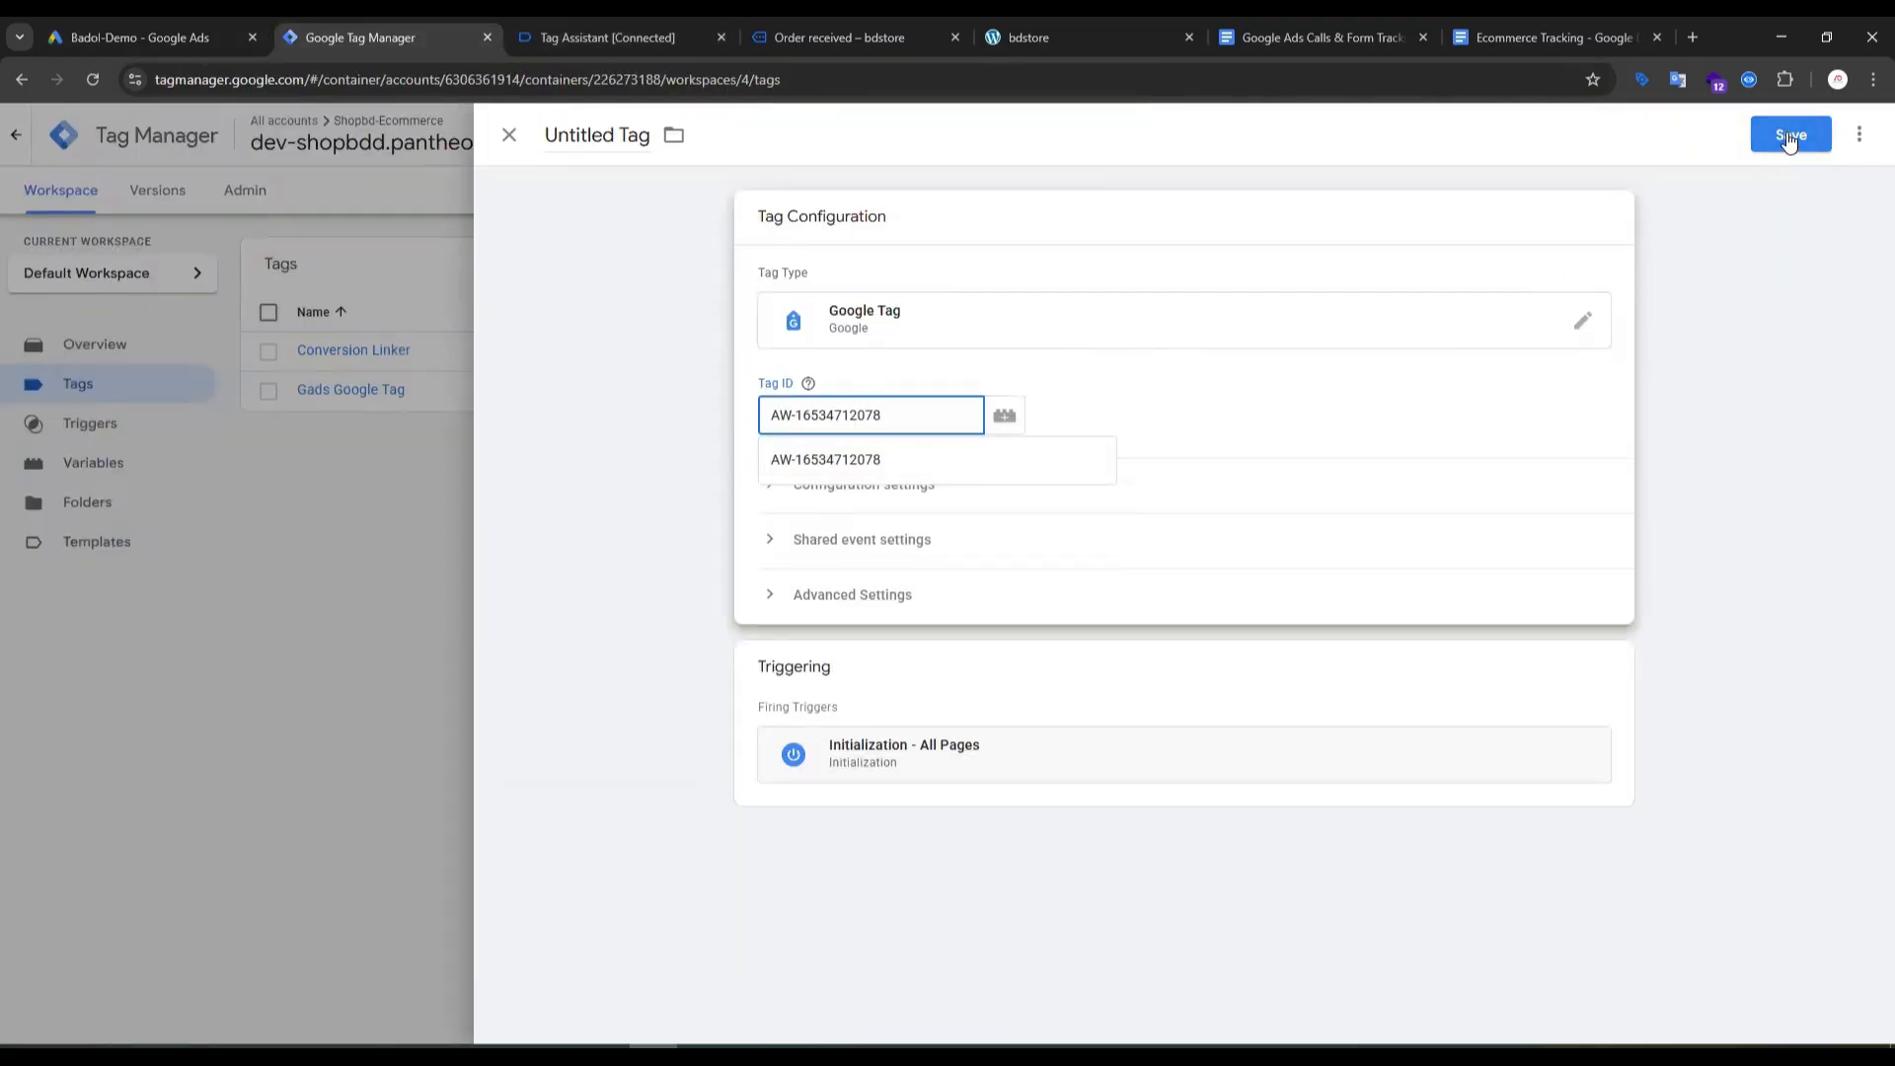
# Step: Try to save the new tag under the name Gads Google Tag
pyautogui.click(1790, 138)
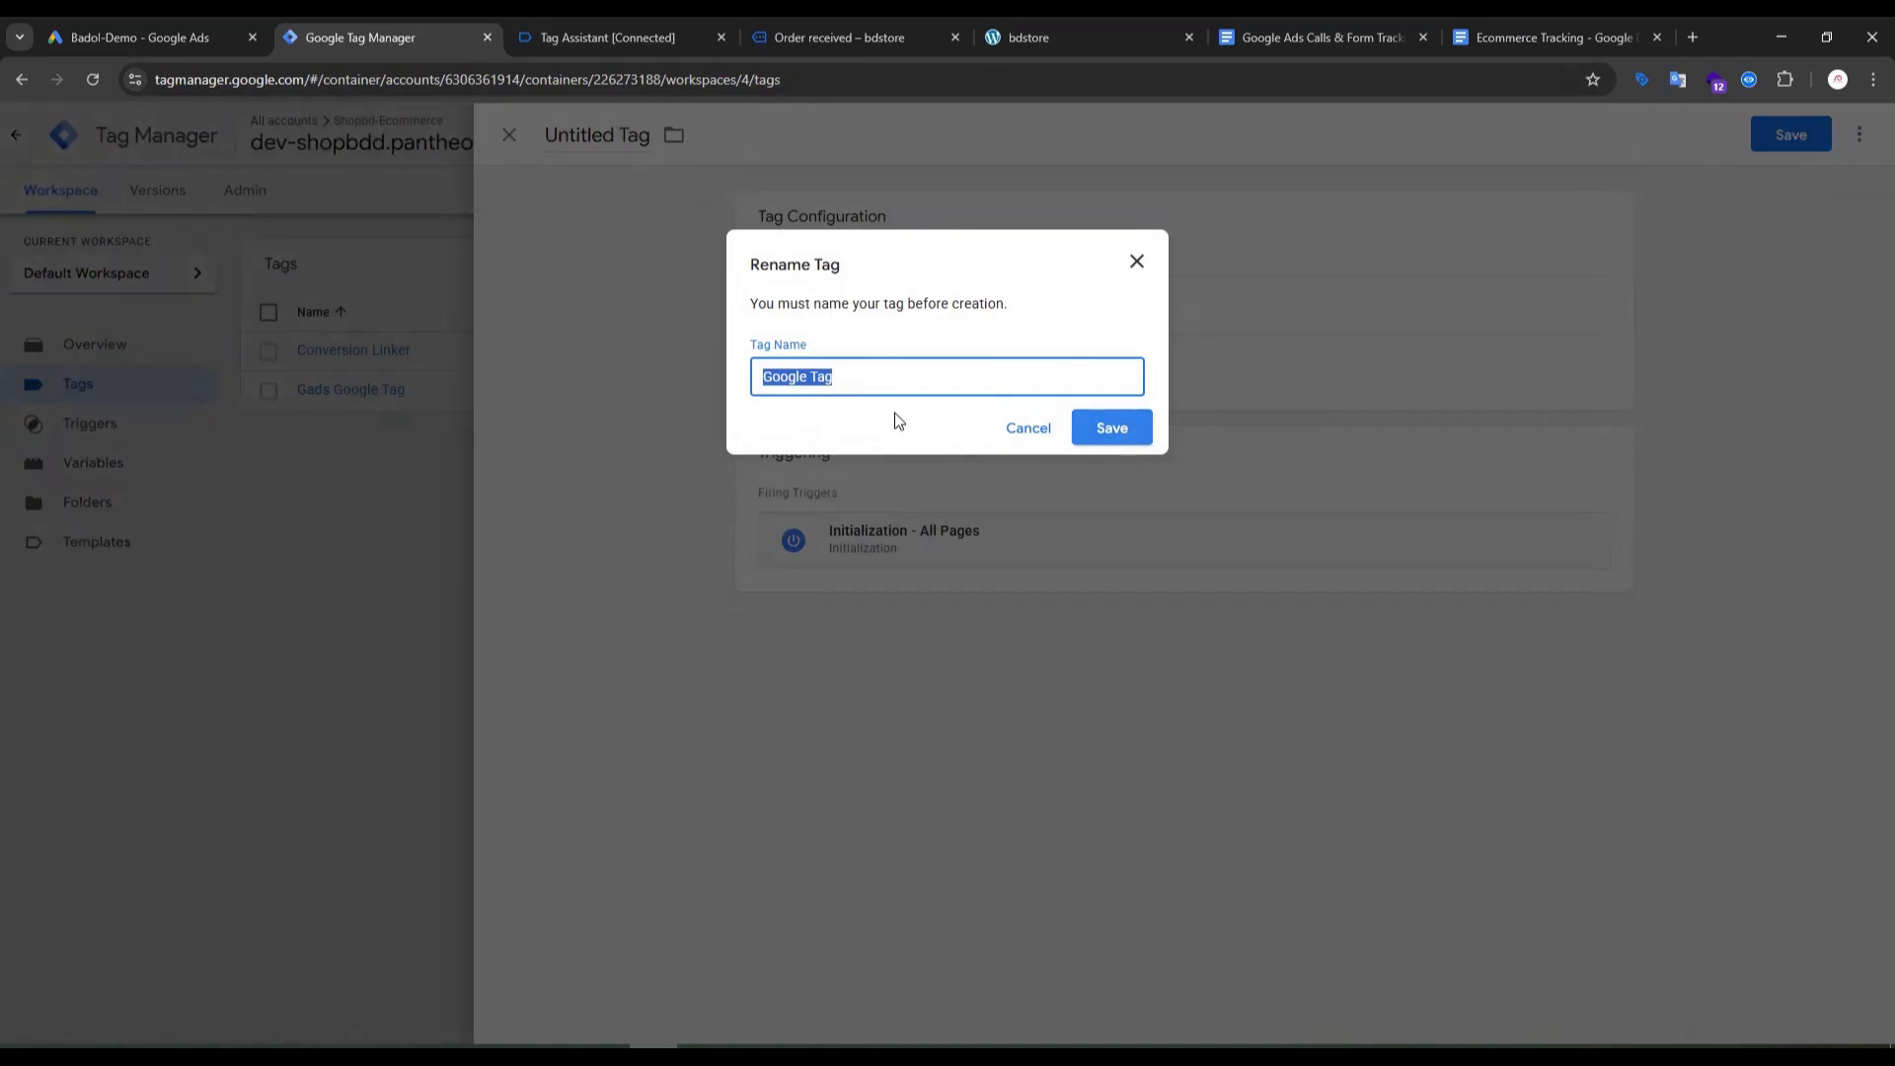
pyautogui.click(768, 375)
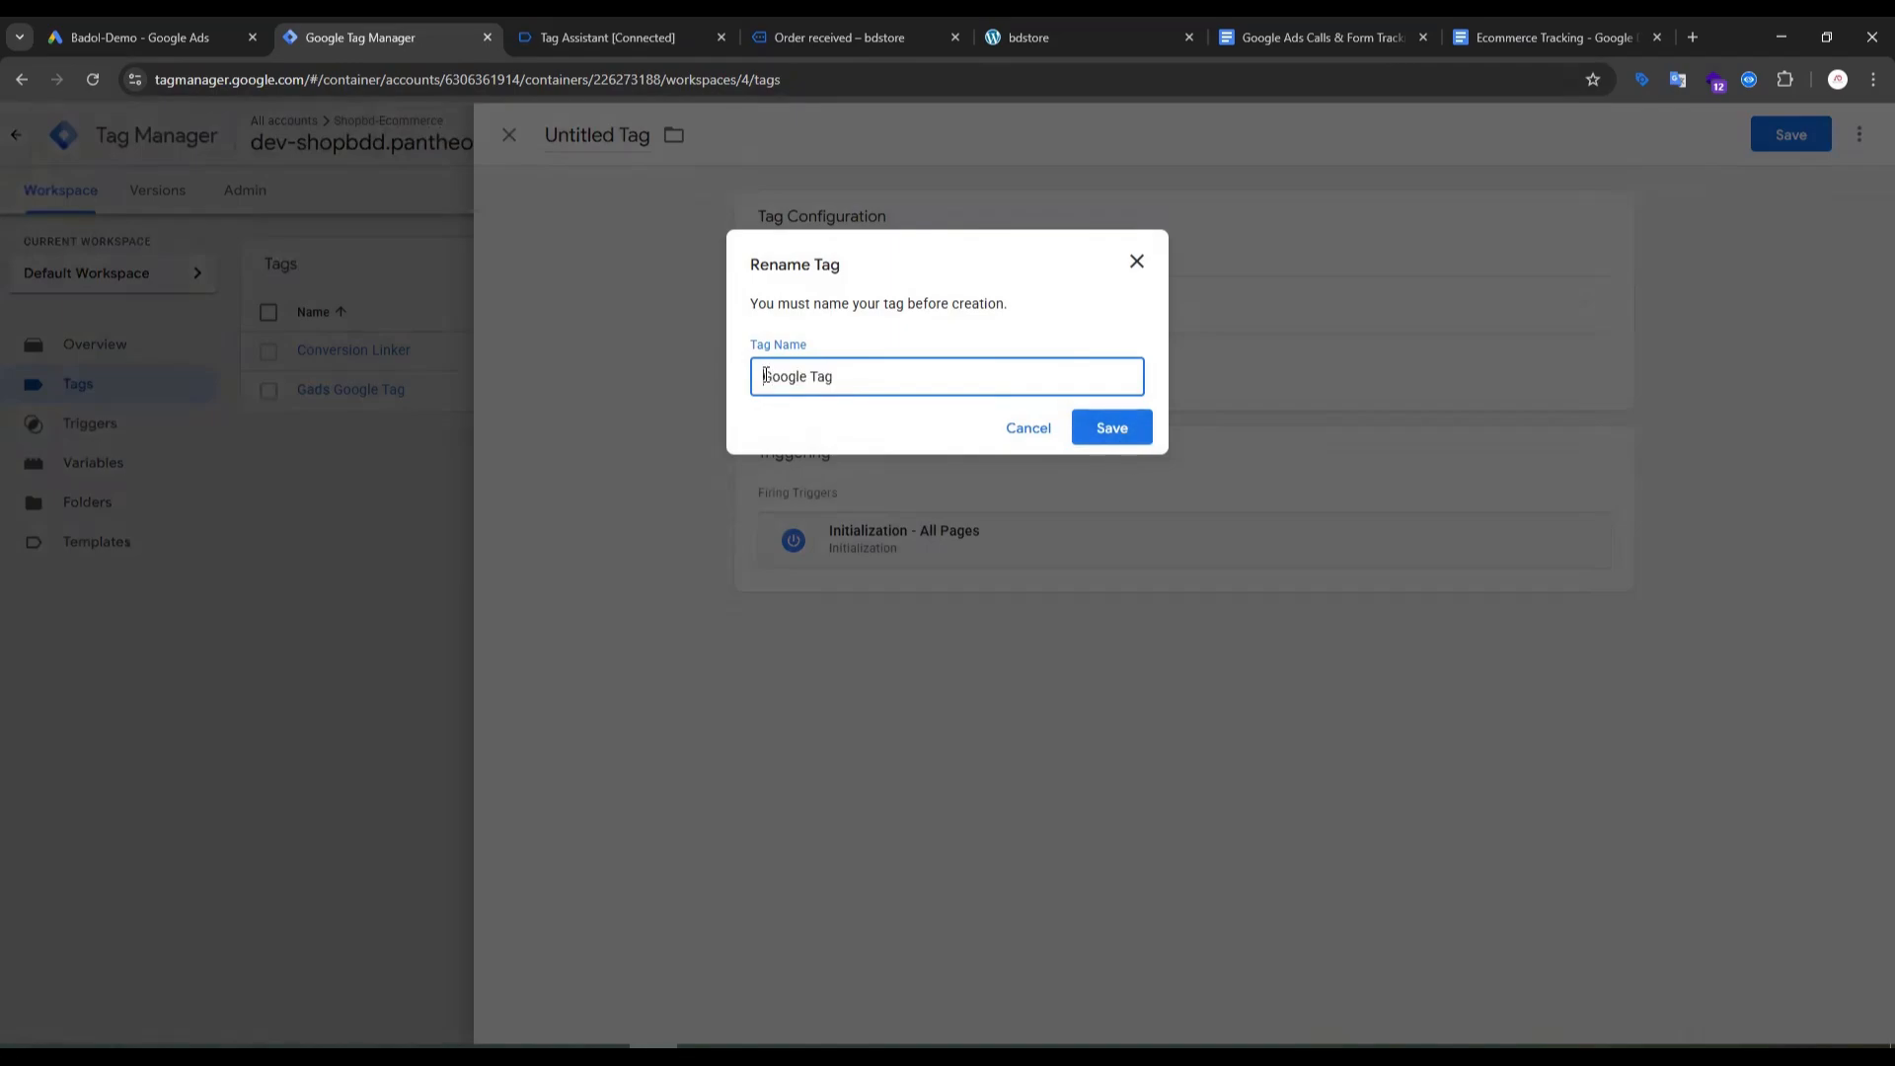
pyautogui.write('Gads')
pyautogui.click(1112, 428)
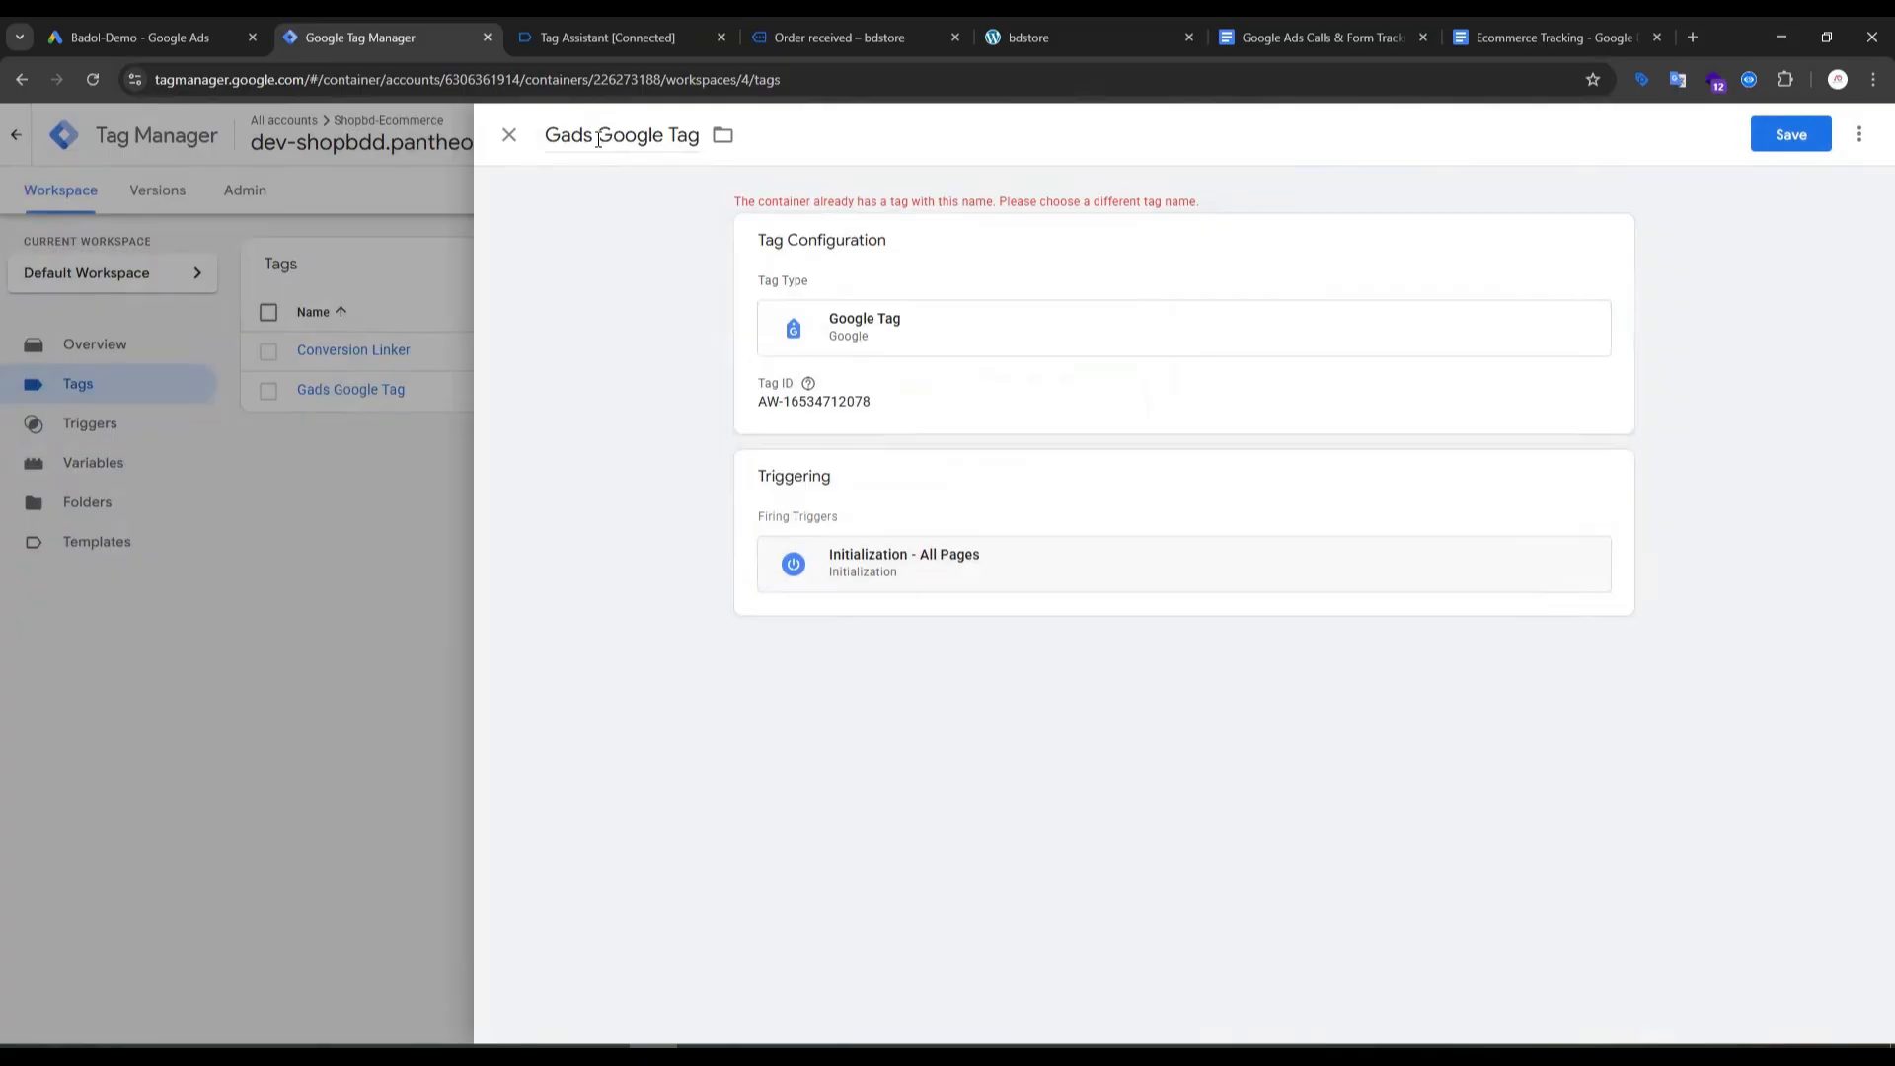
# Step: Remove the Gads prefix from the tag's name and save it as Google Tag
pyautogui.doubleClick(598, 134)
pyautogui.moveTo(598, 135); pyautogui.dragTo(699, 136)
pyautogui.click(625, 135)
pyautogui.doubleClick(562, 139)
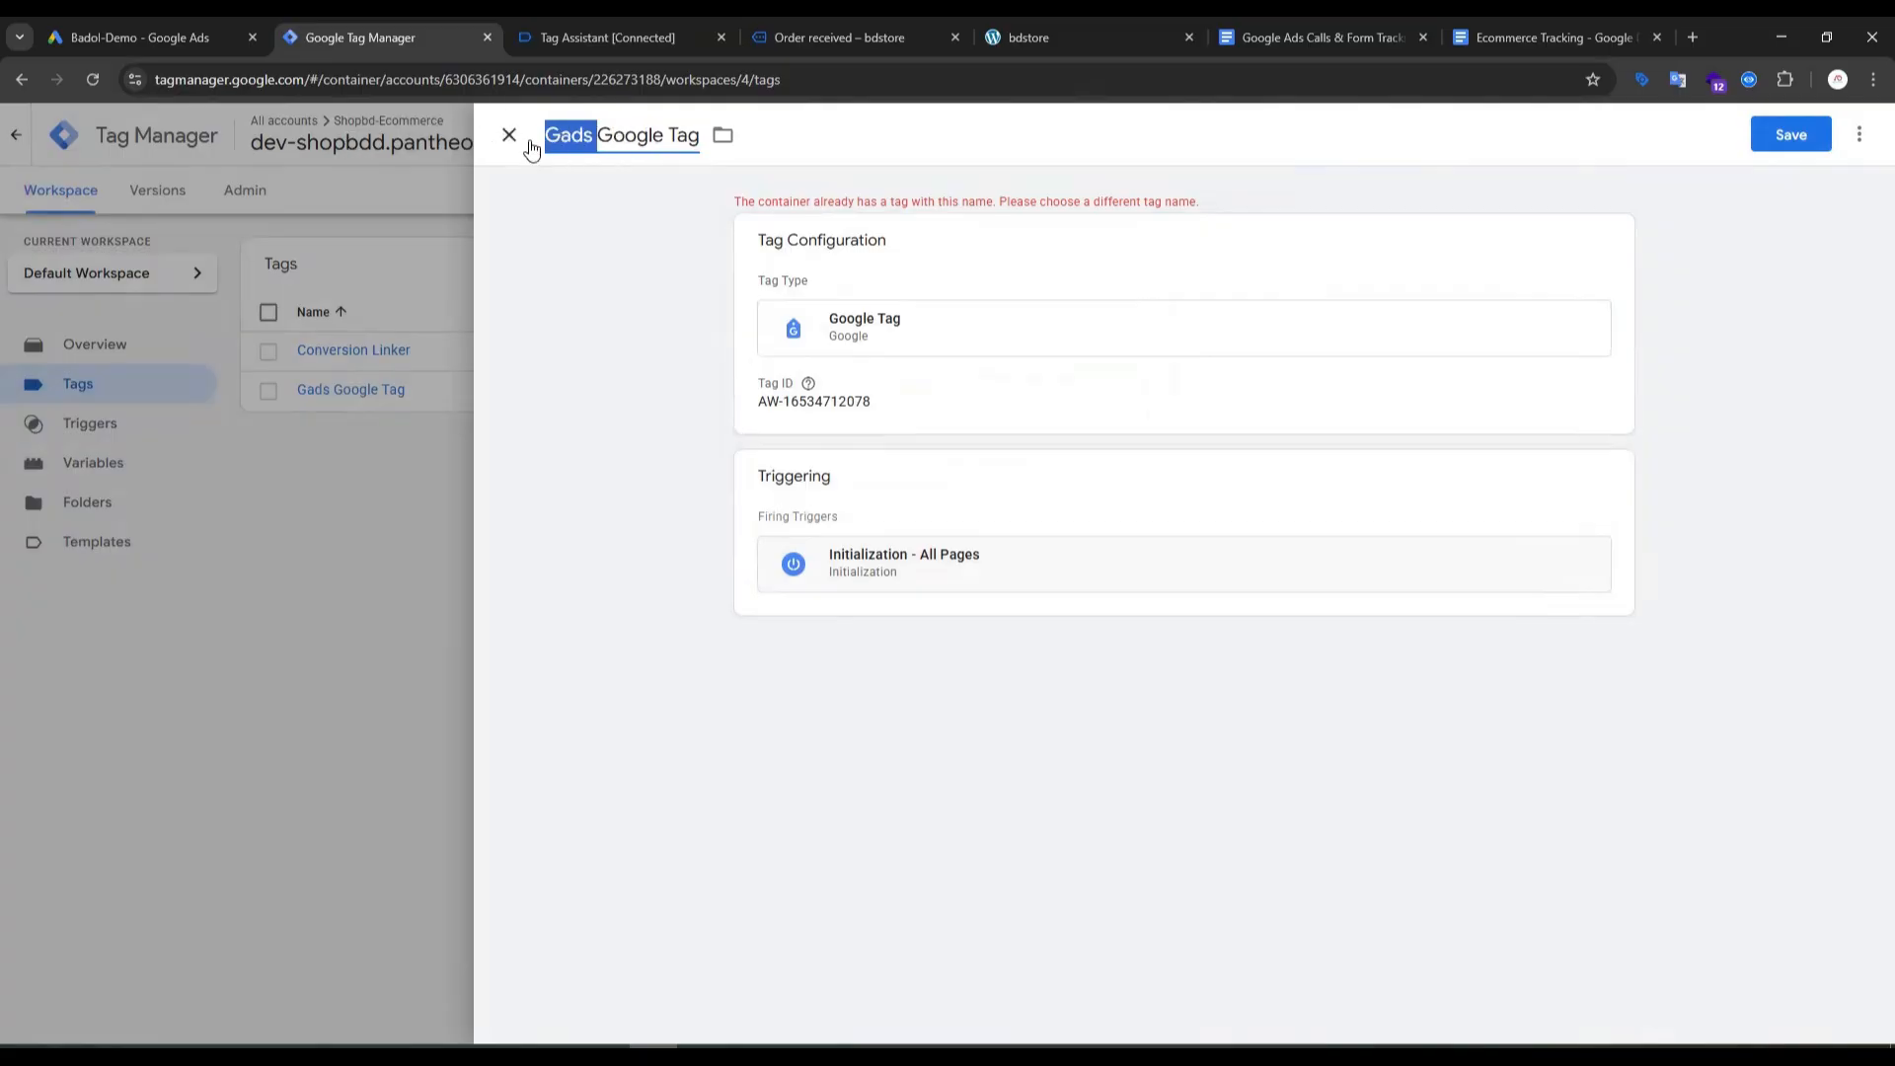
pyautogui.press('BackSpace')
pyautogui.click(1795, 136)
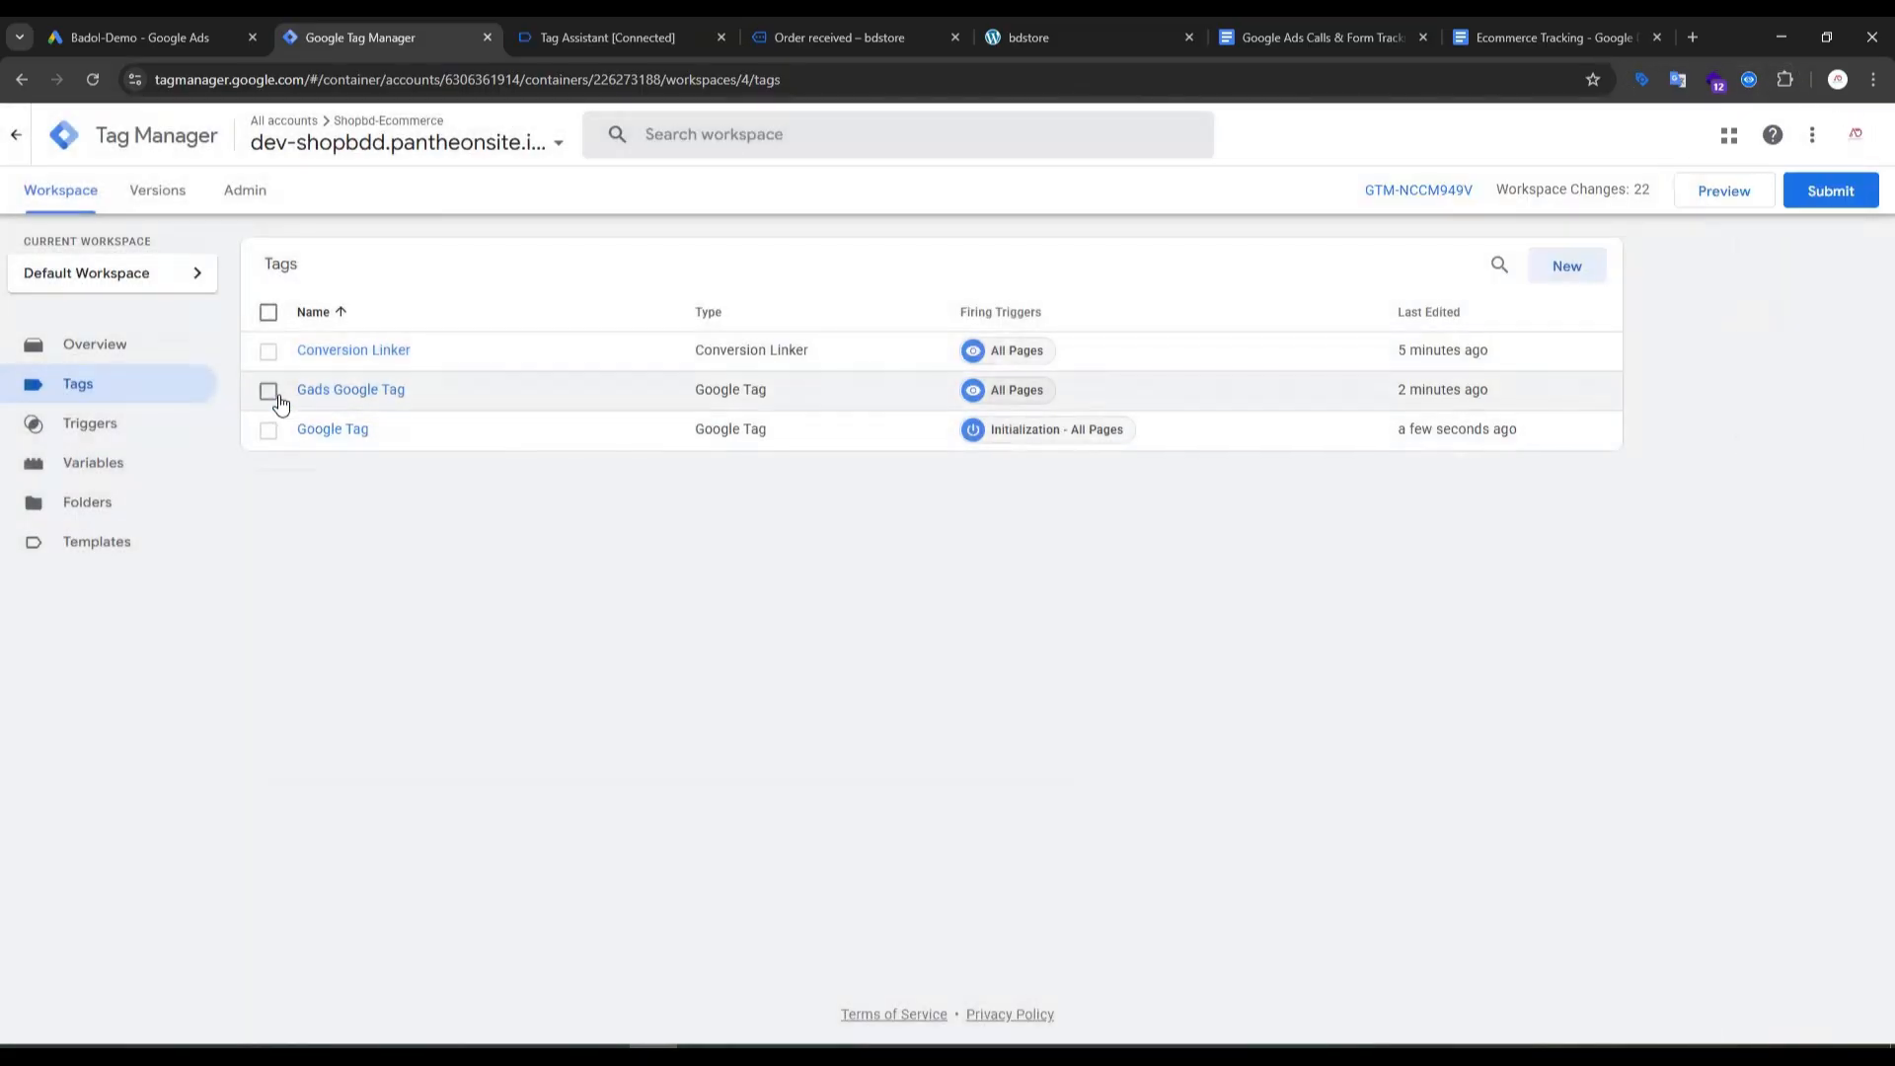
# Step: Delete the Gads Google Tag from the workspace's tags
pyautogui.click(270, 393)
pyautogui.click(1546, 264)
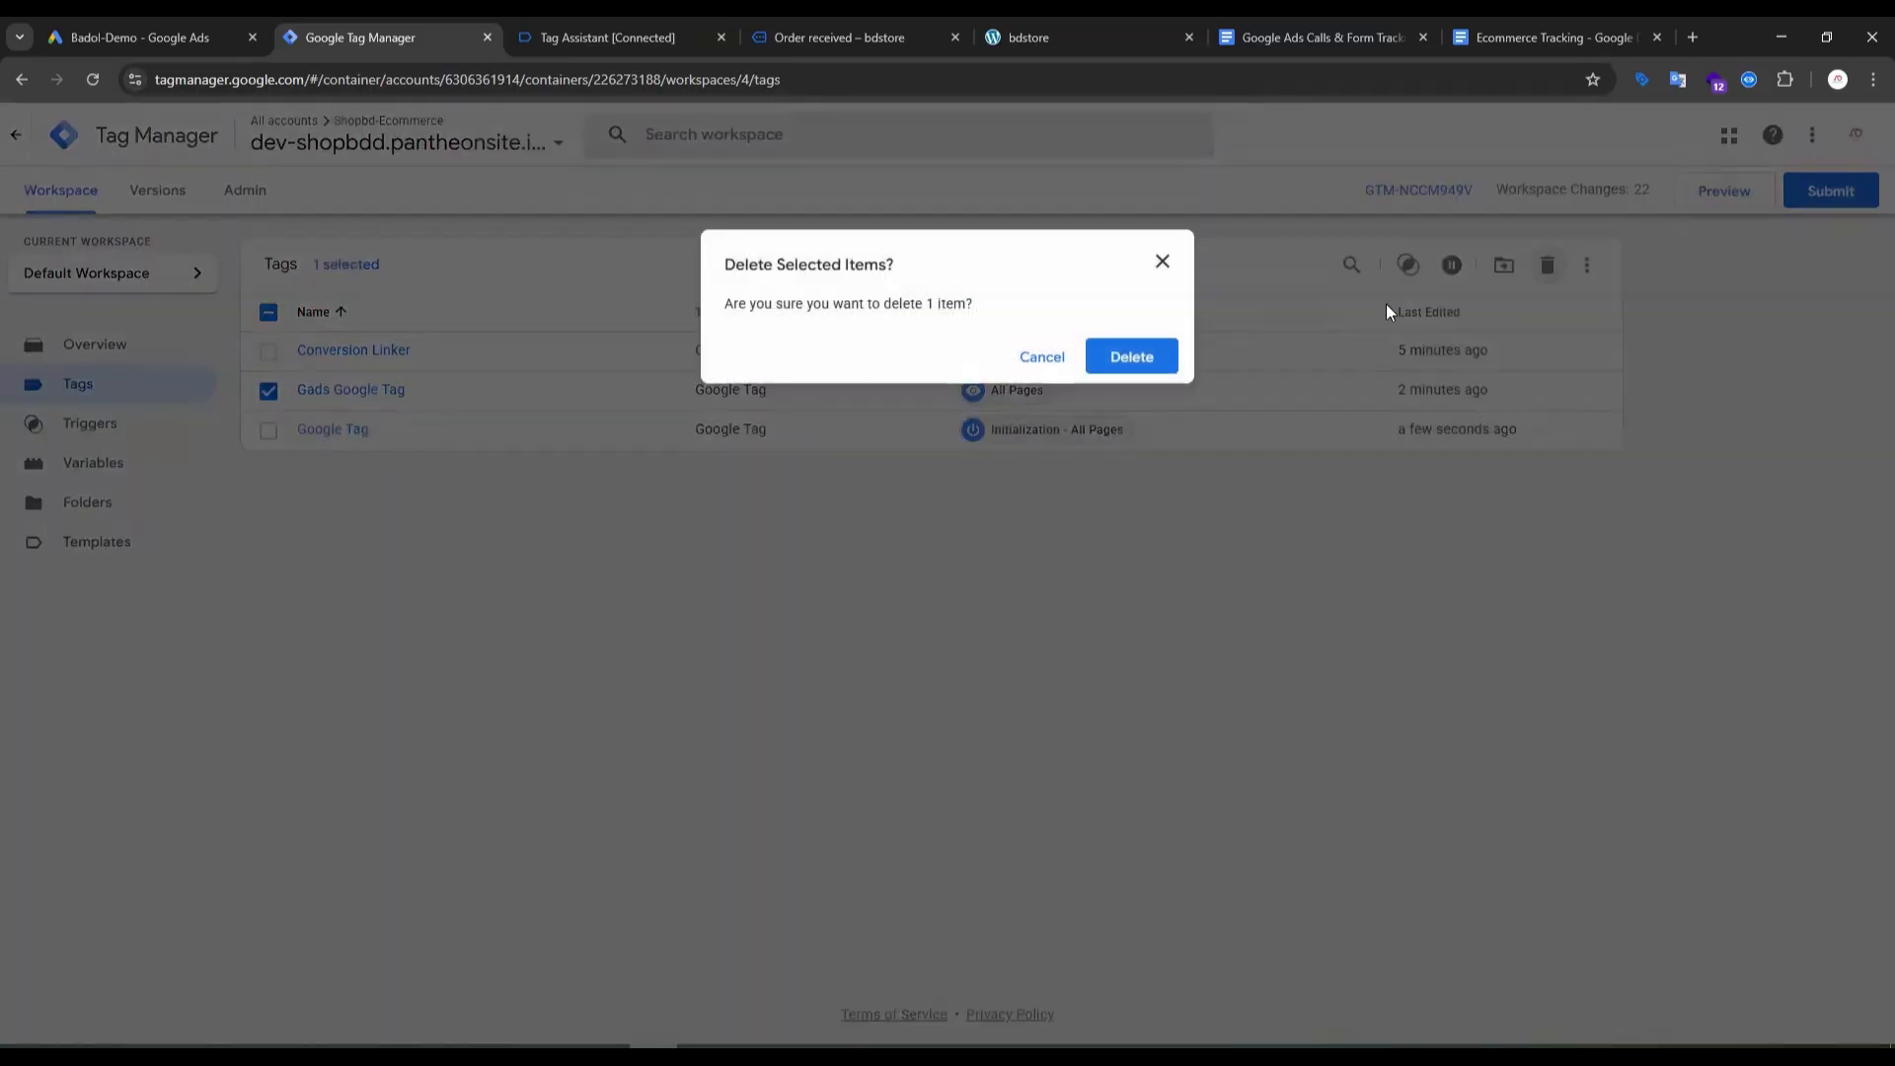
pyautogui.click(1132, 358)
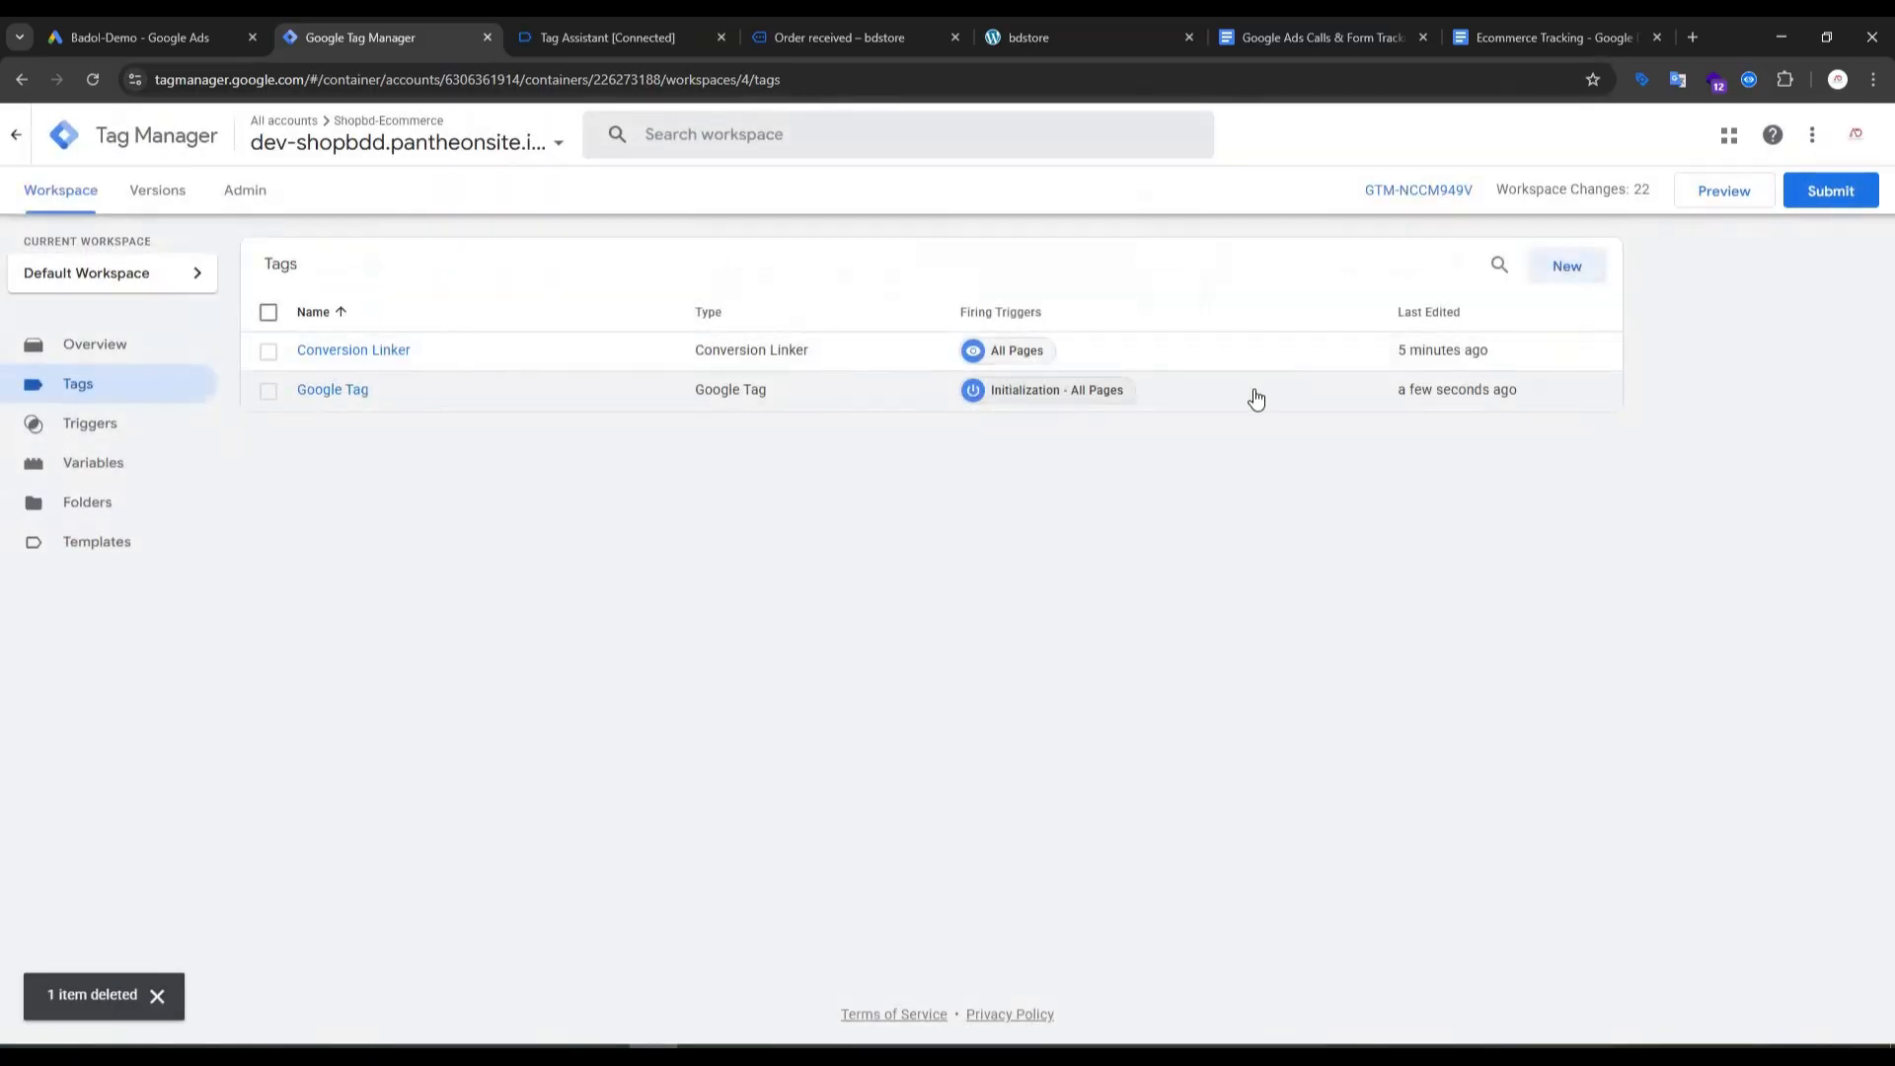
# Step: Create a new Google Ads Conversion Tracking tag and use the Google Ads Conversion ID variable as its Conversion ID
pyautogui.click(1564, 267)
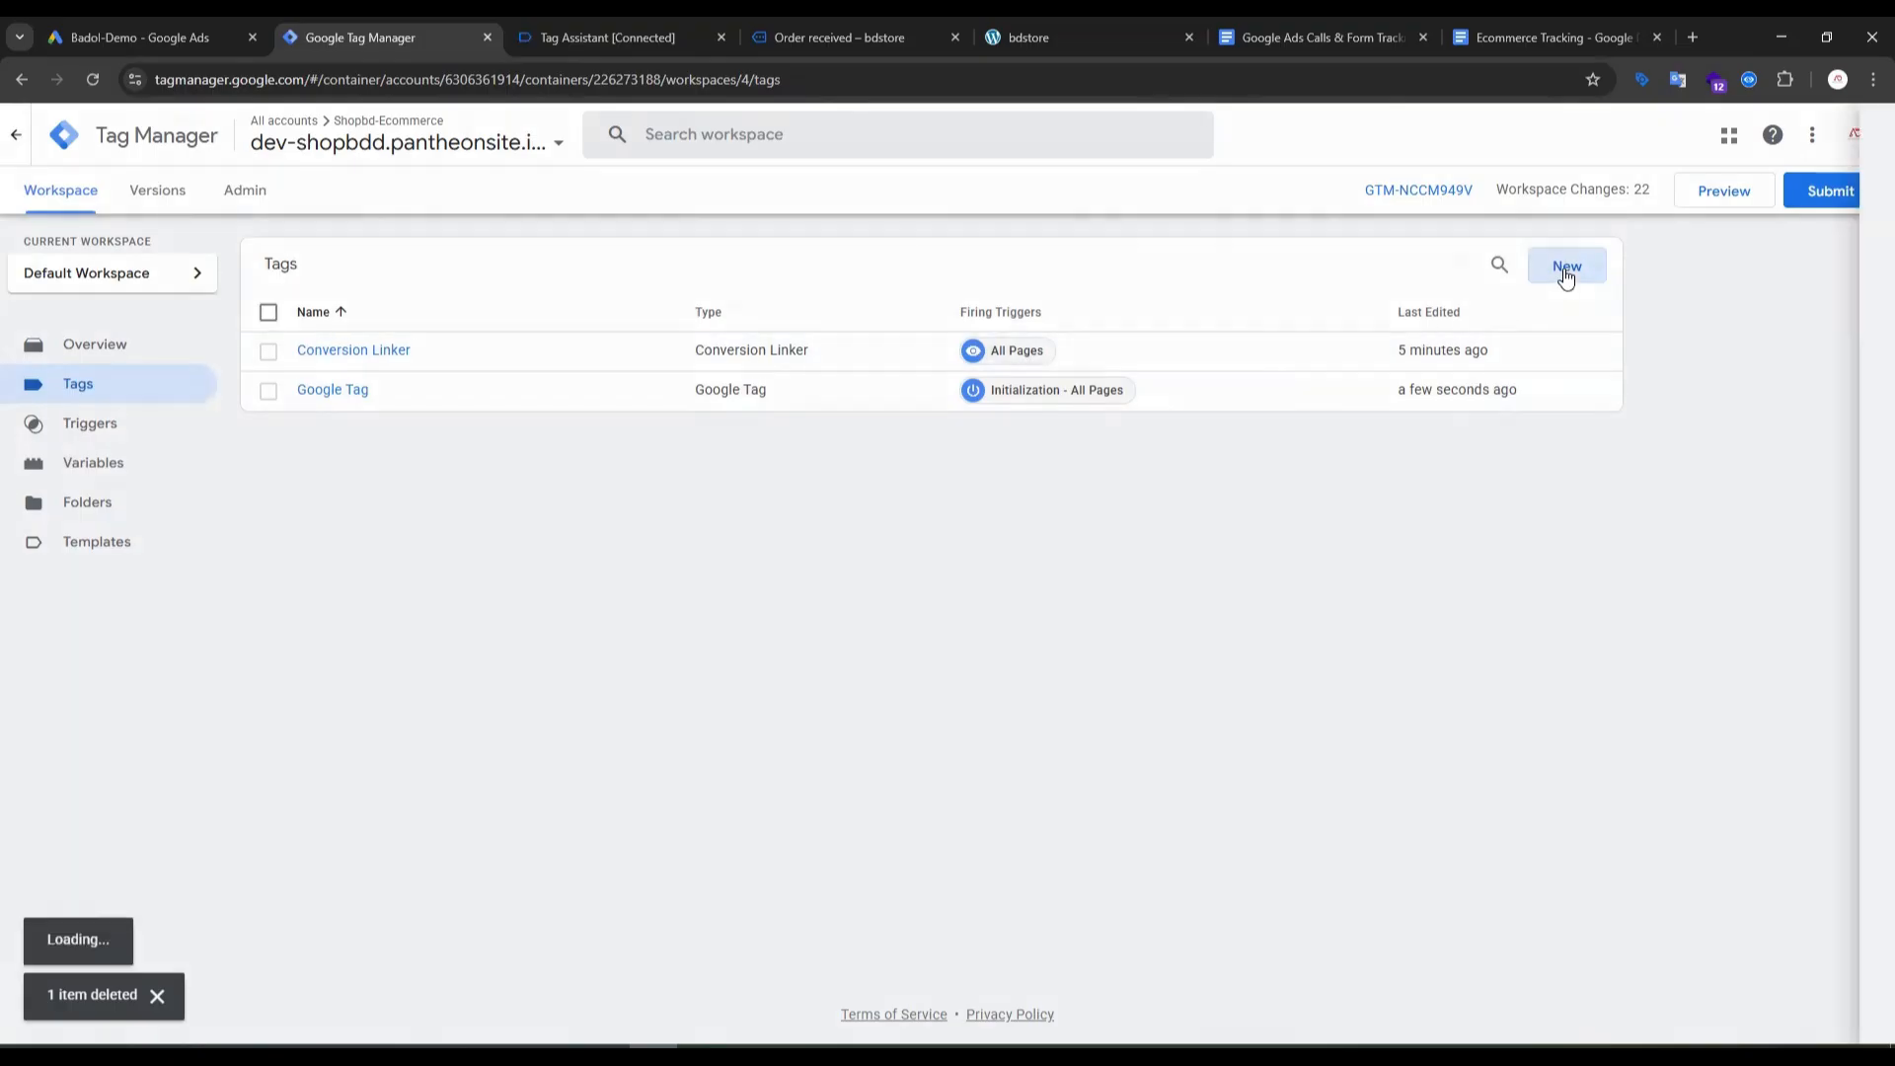
pyautogui.click(1181, 331)
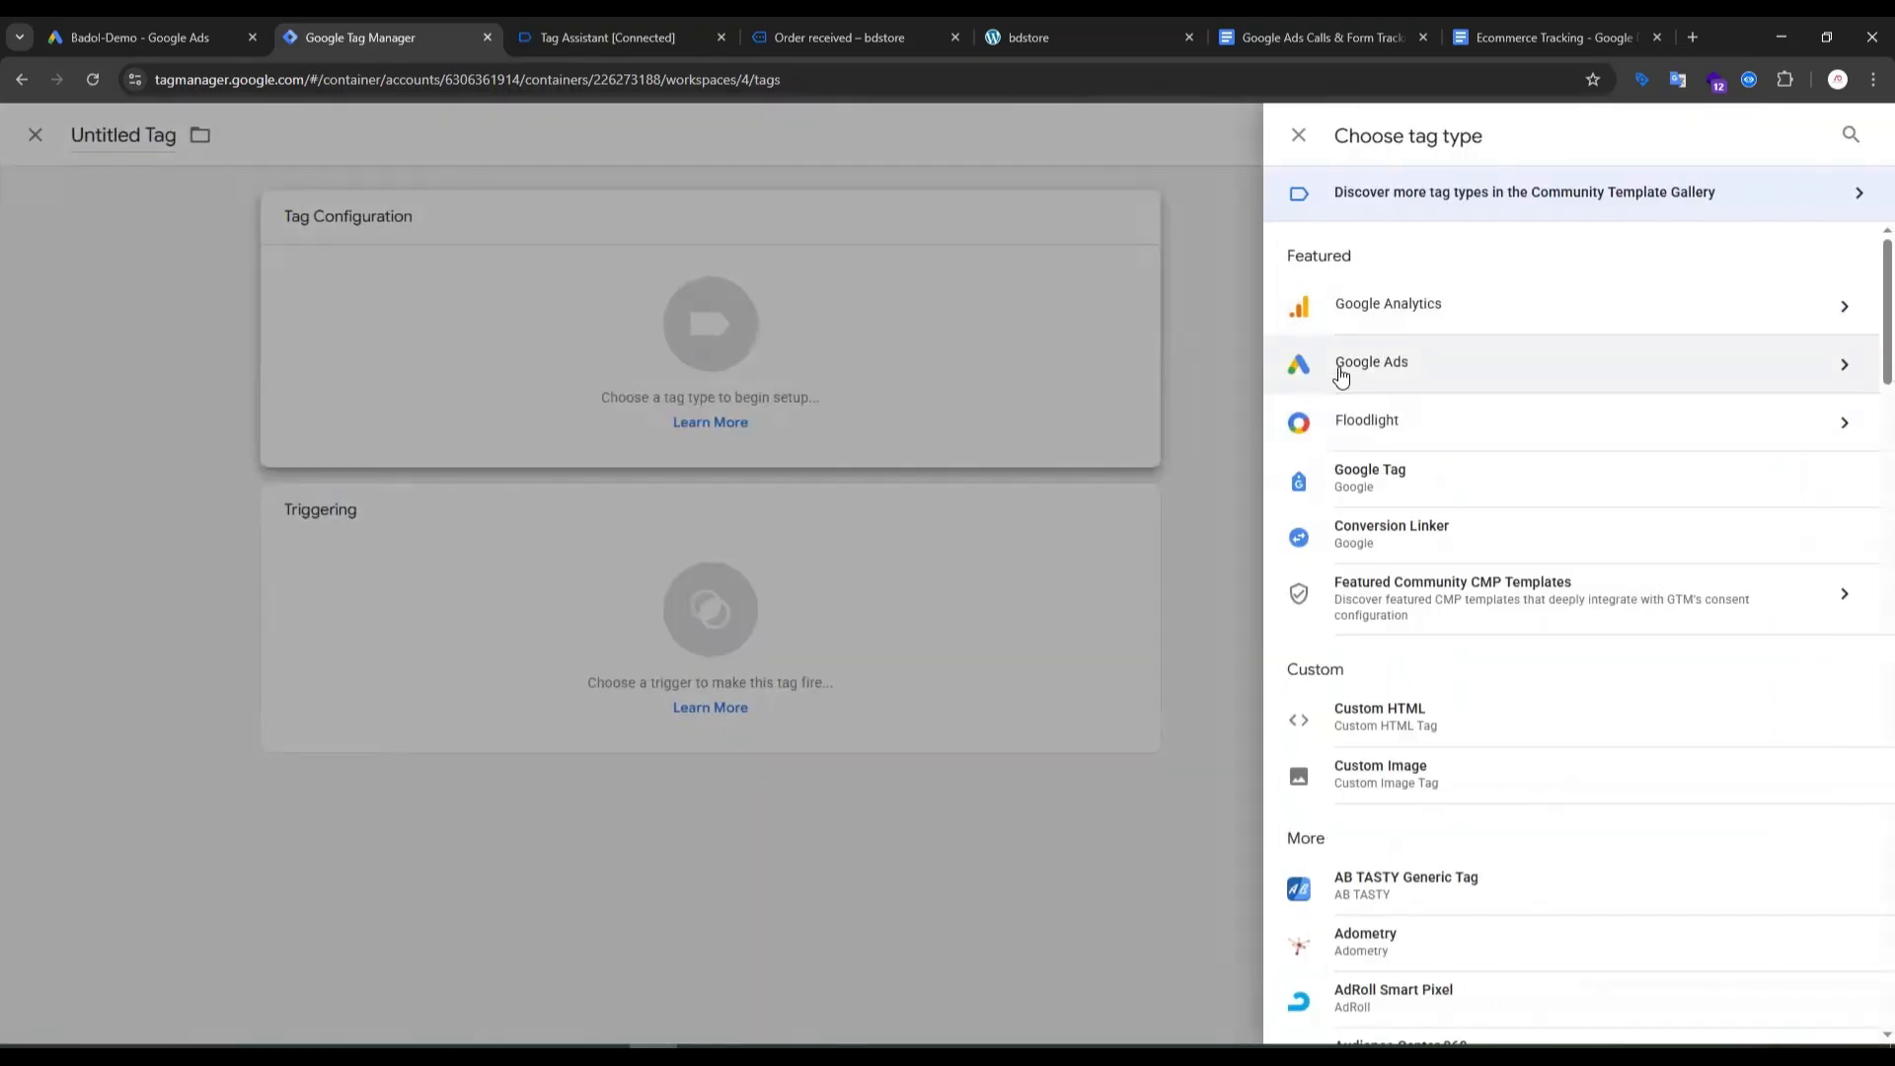
pyautogui.click(1348, 367)
pyautogui.click(1372, 376)
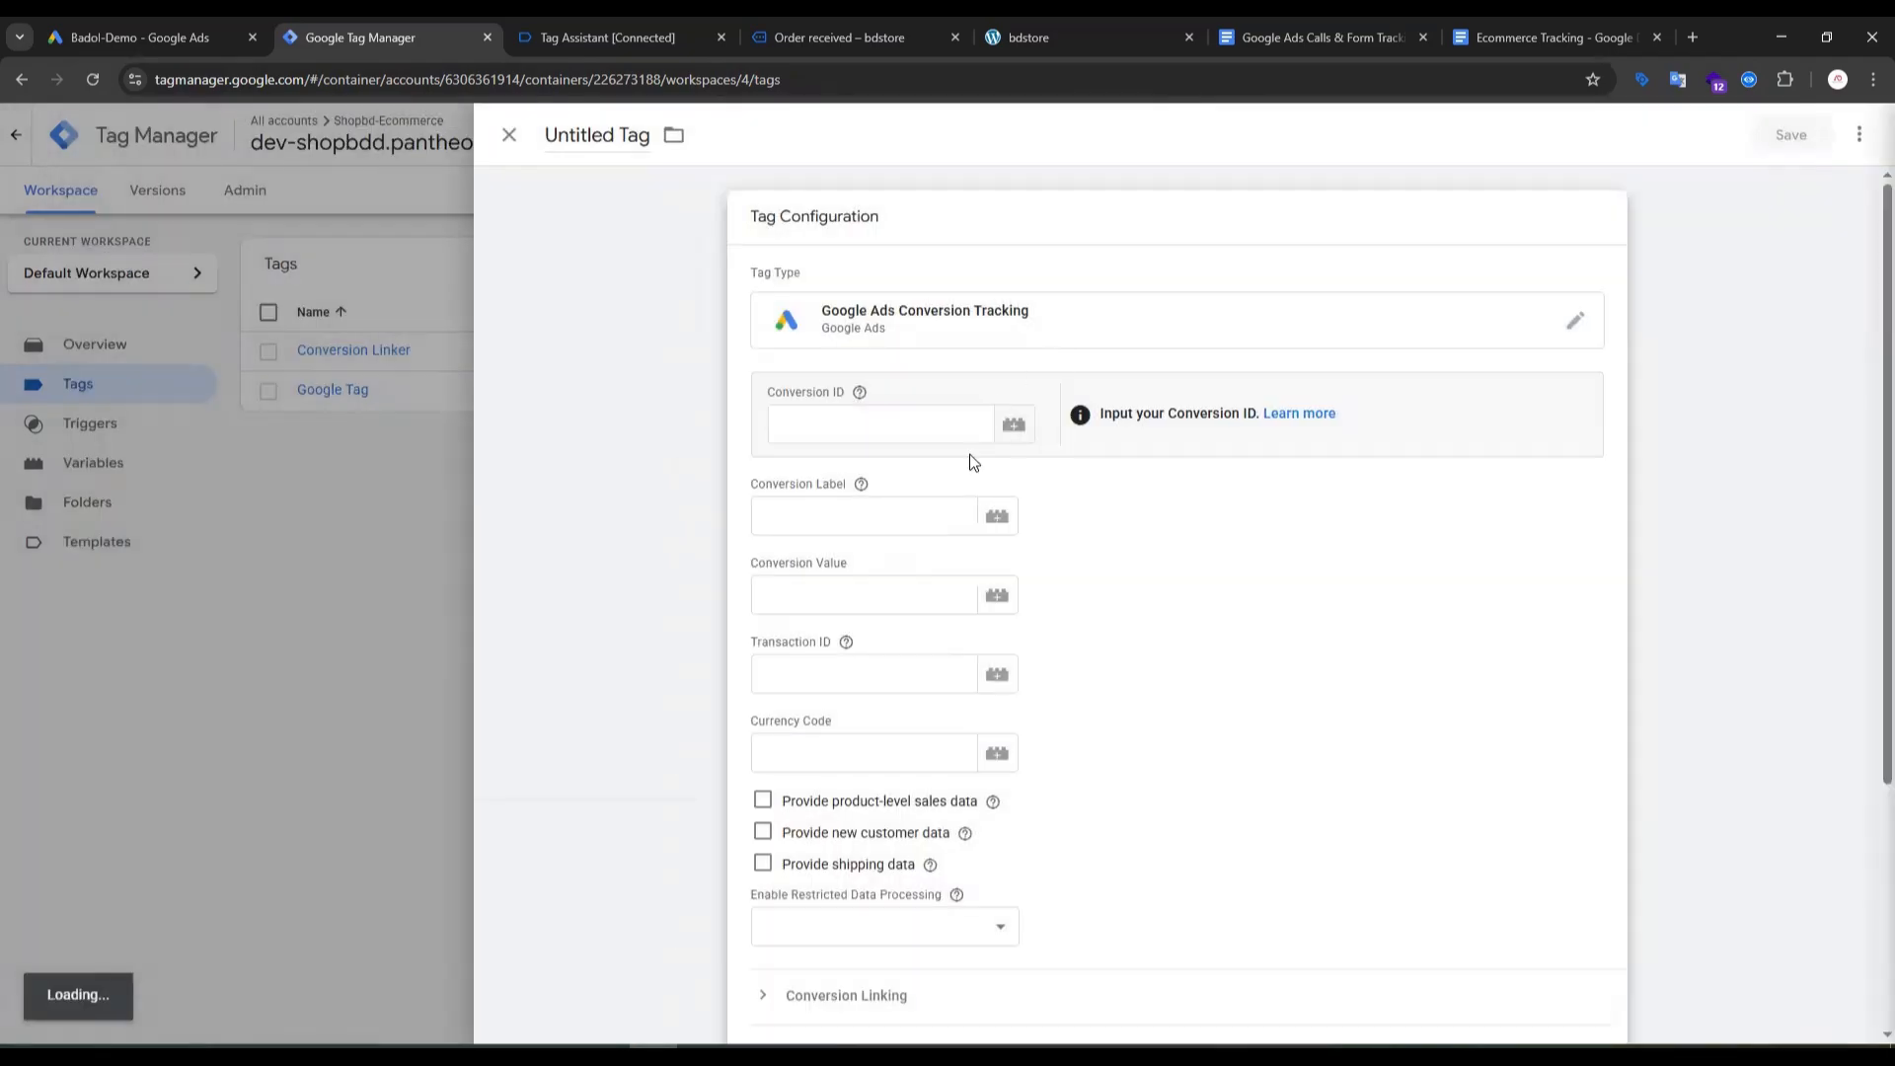
pyautogui.click(882, 394)
pyautogui.click(1008, 401)
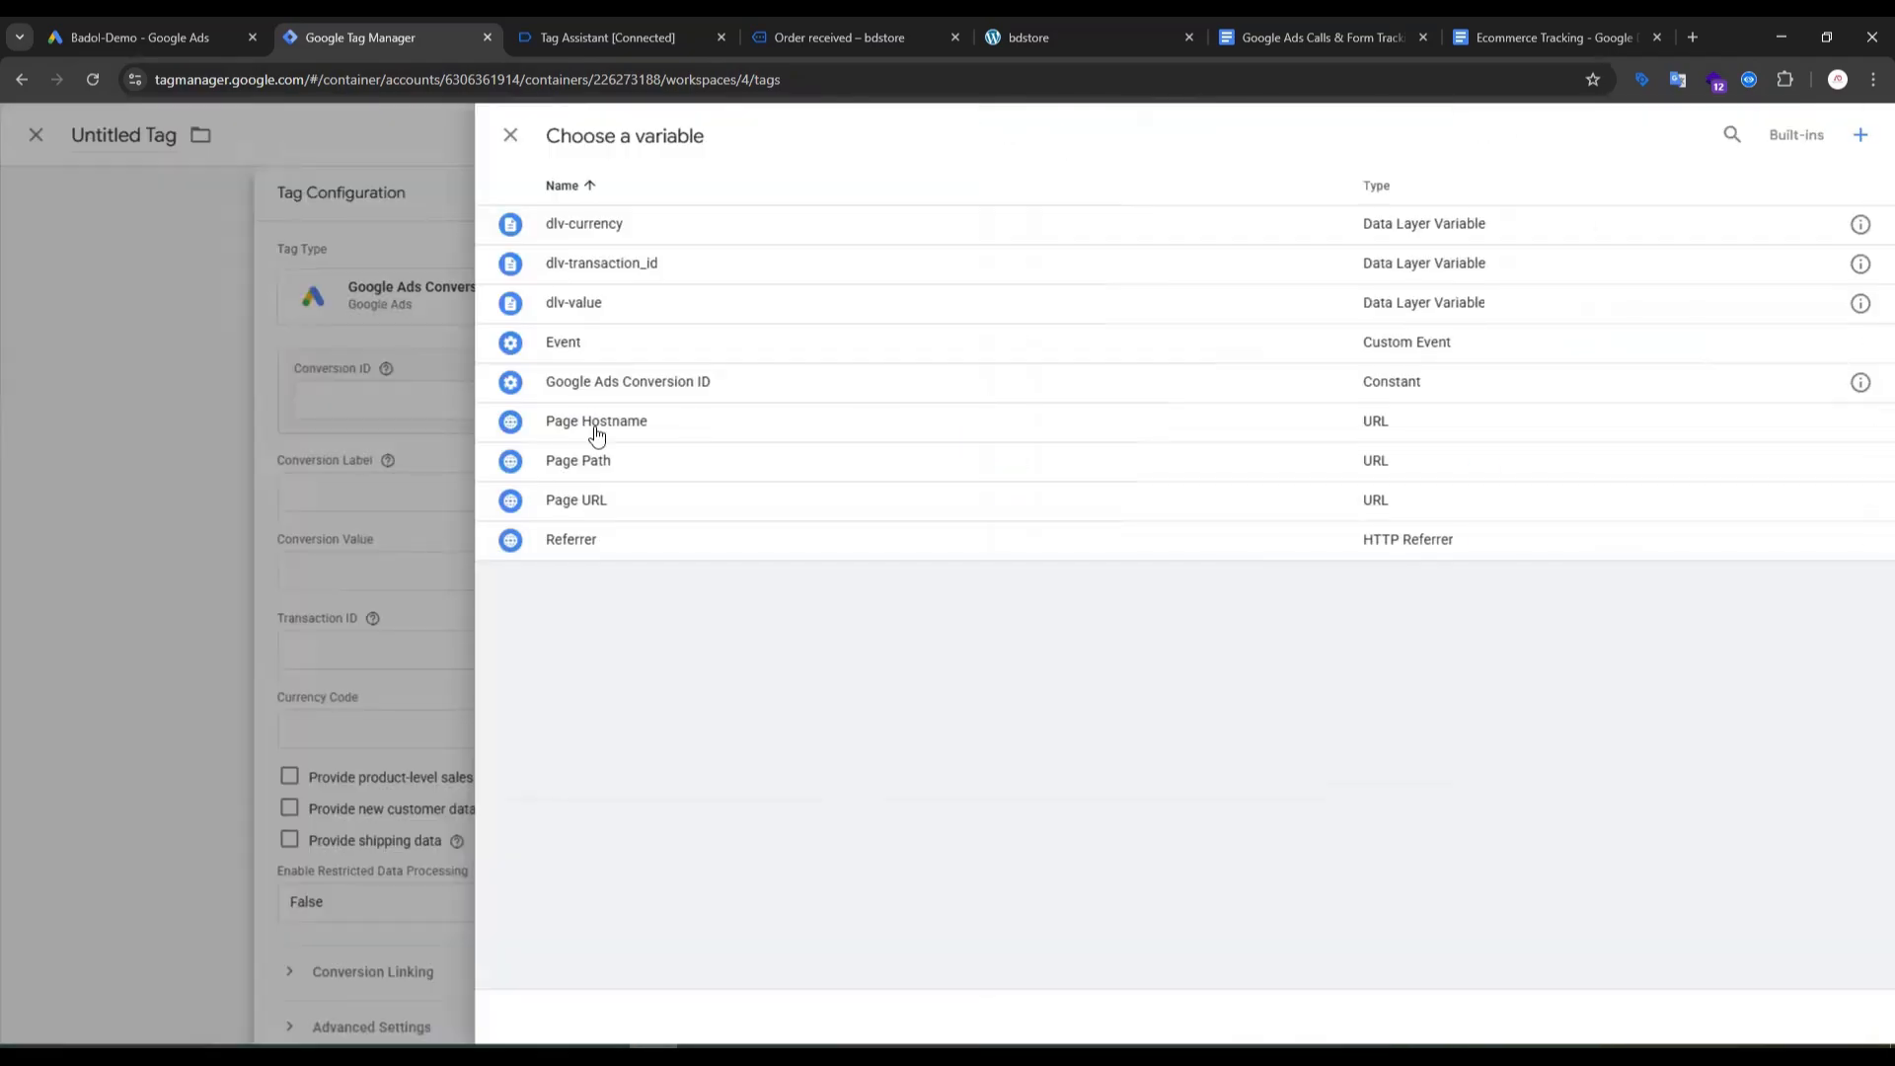
pyautogui.click(660, 385)
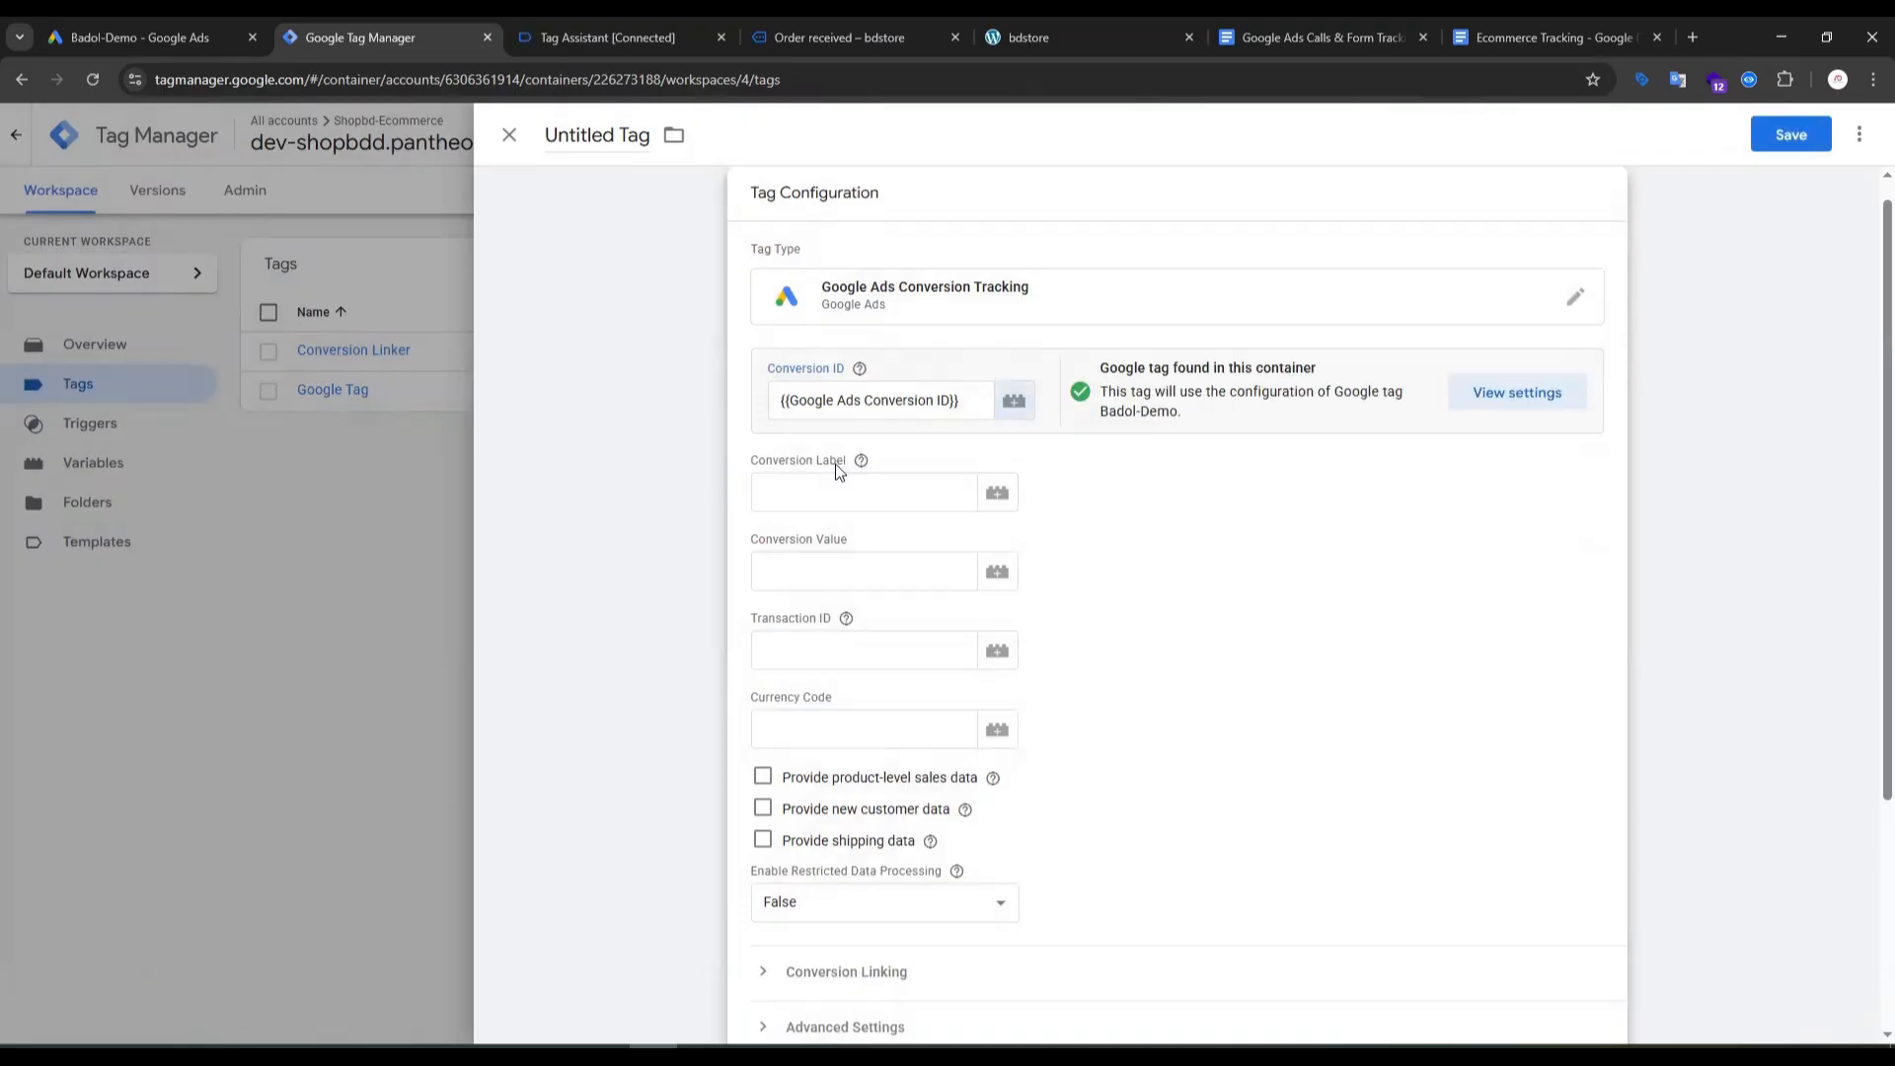
# Step: Copy the Purchase Tracking (2) conversion label from Google Ads into the conversion tag's Conversion Label
pyautogui.click(807, 495)
pyautogui.click(209, 37)
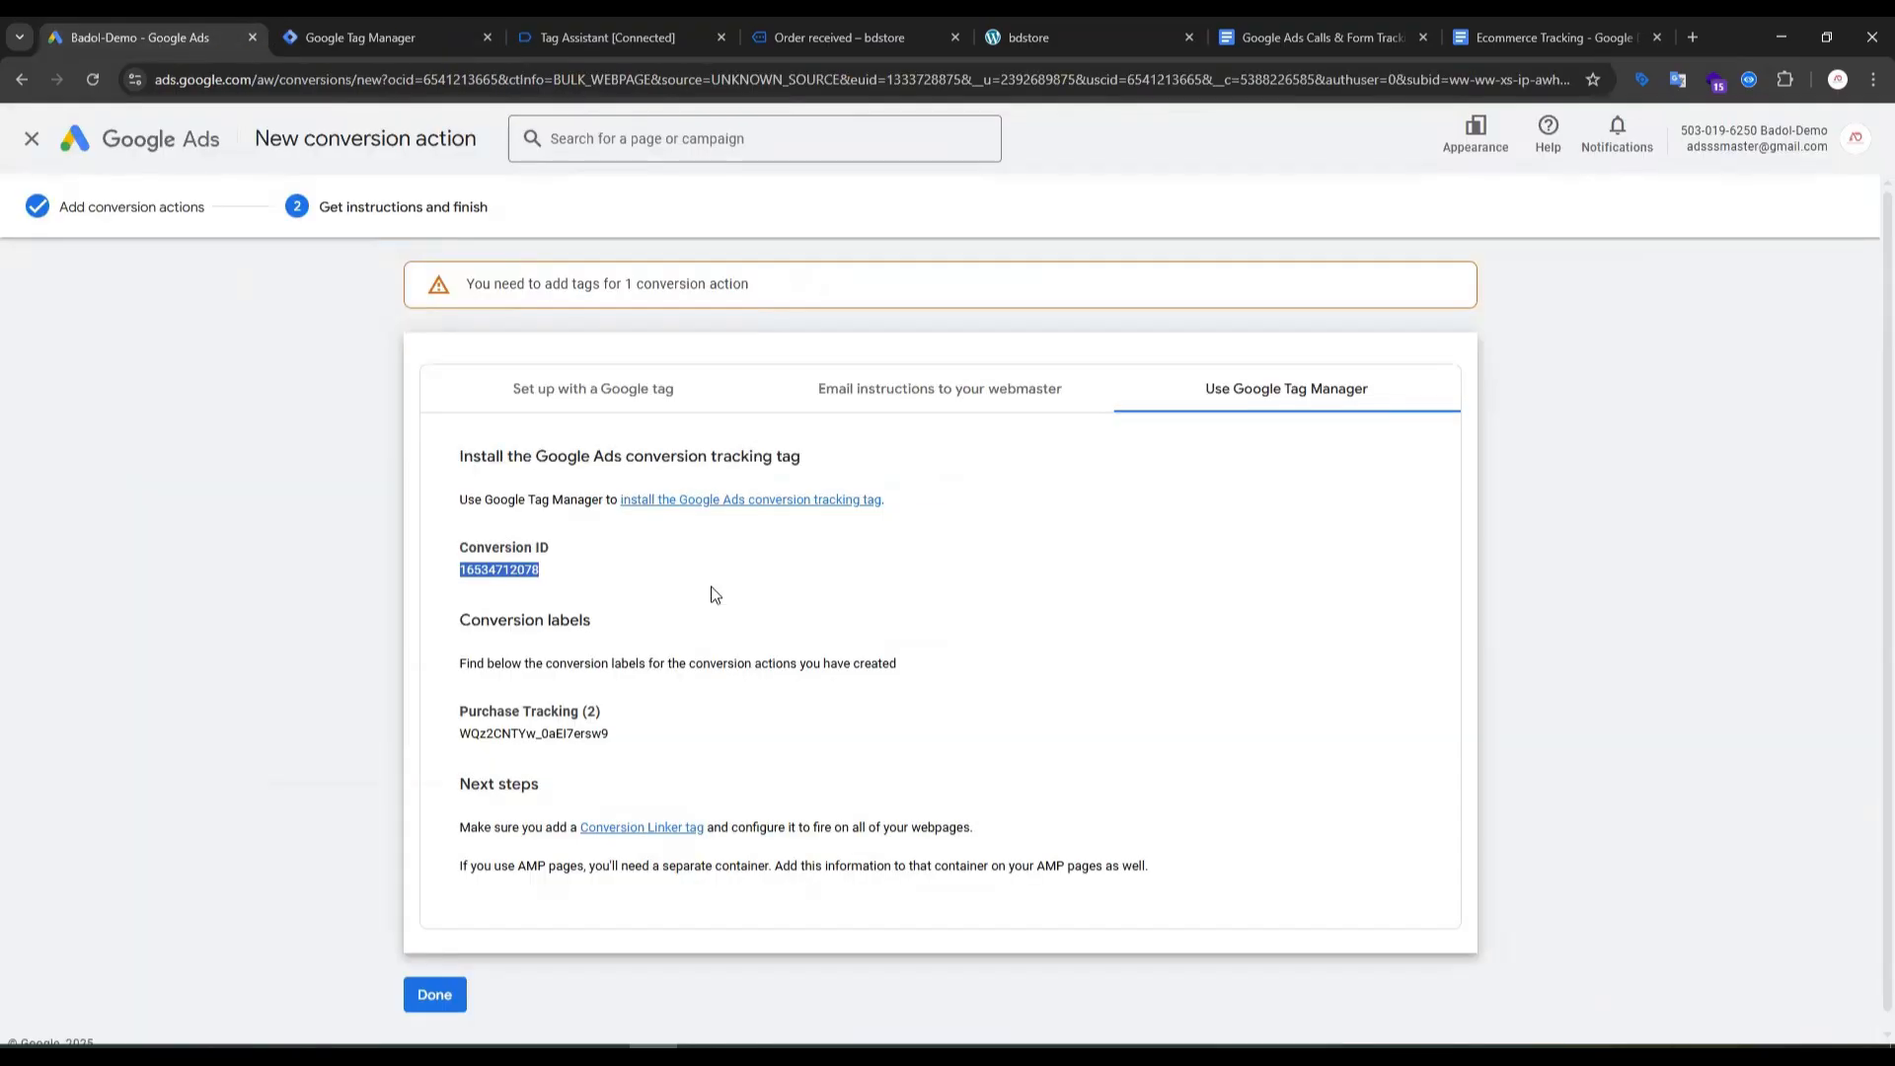
pyautogui.doubleClick(566, 732)
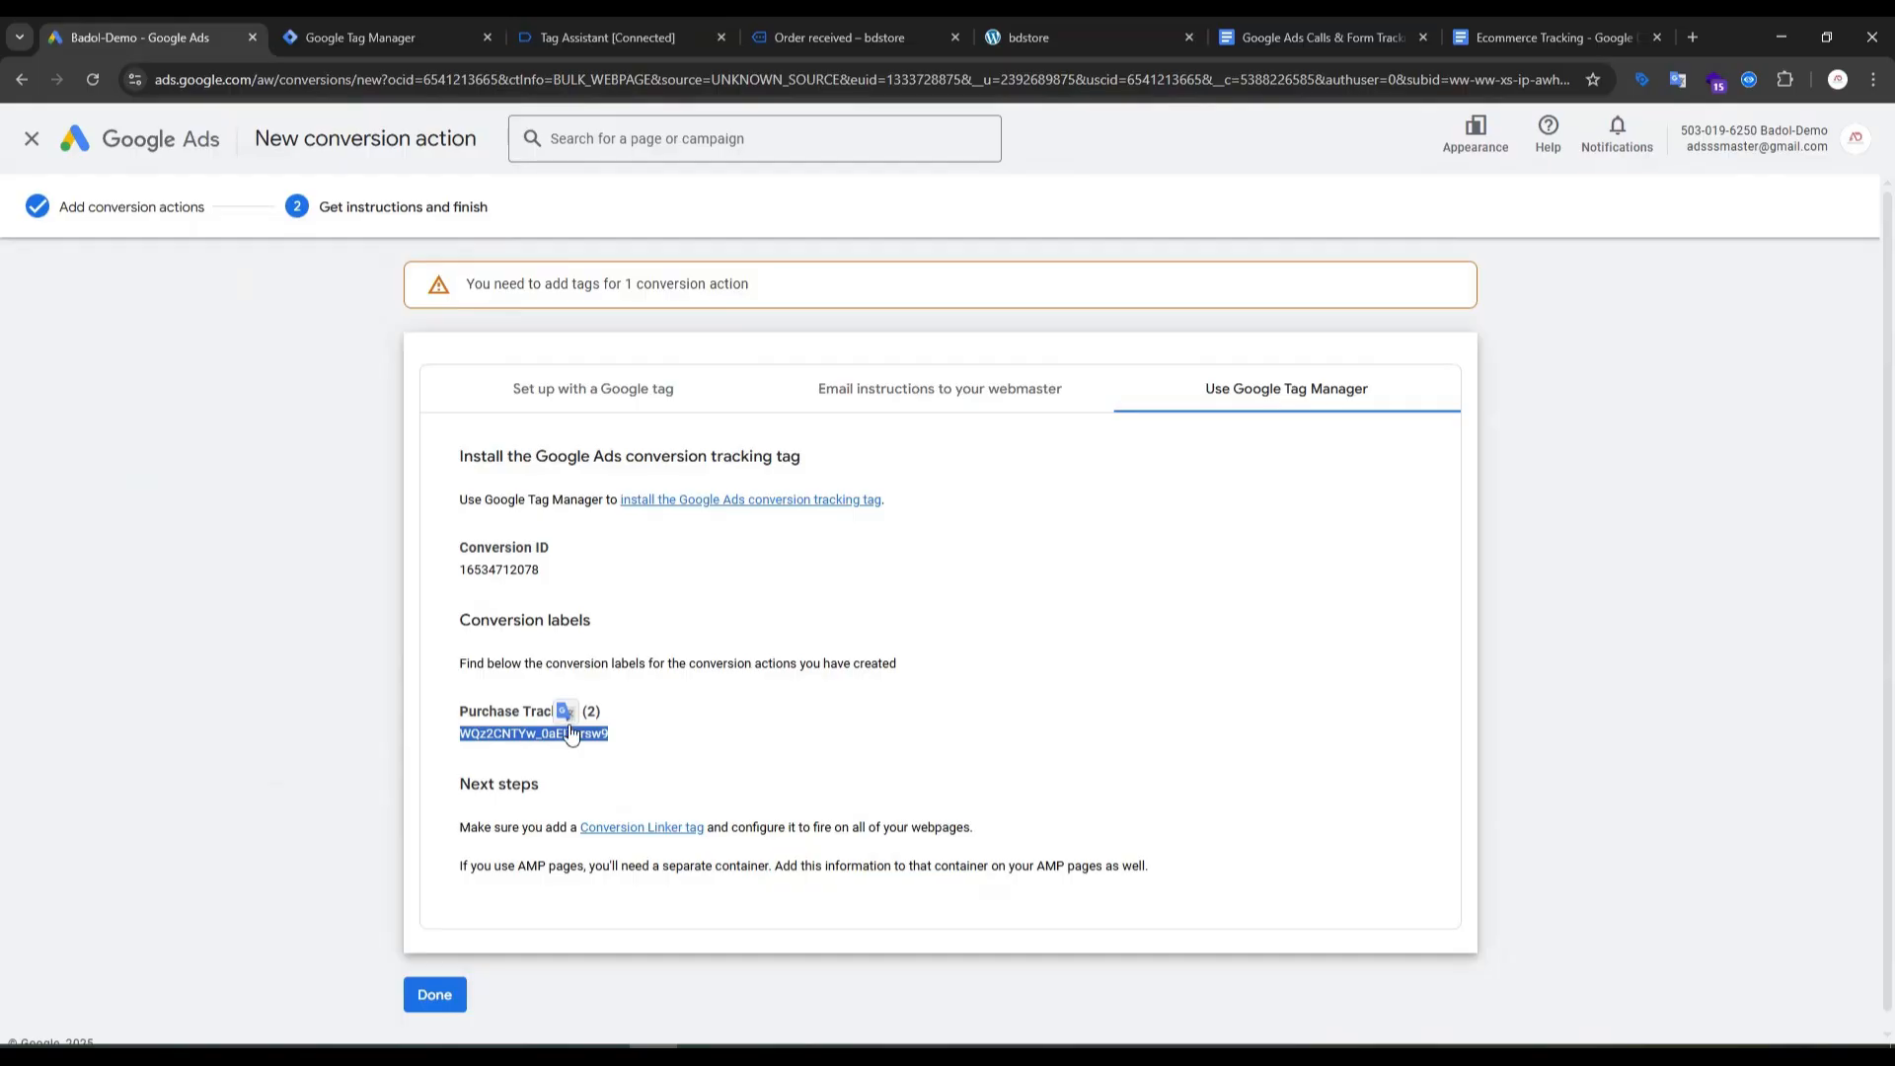
pyautogui.click(416, 30)
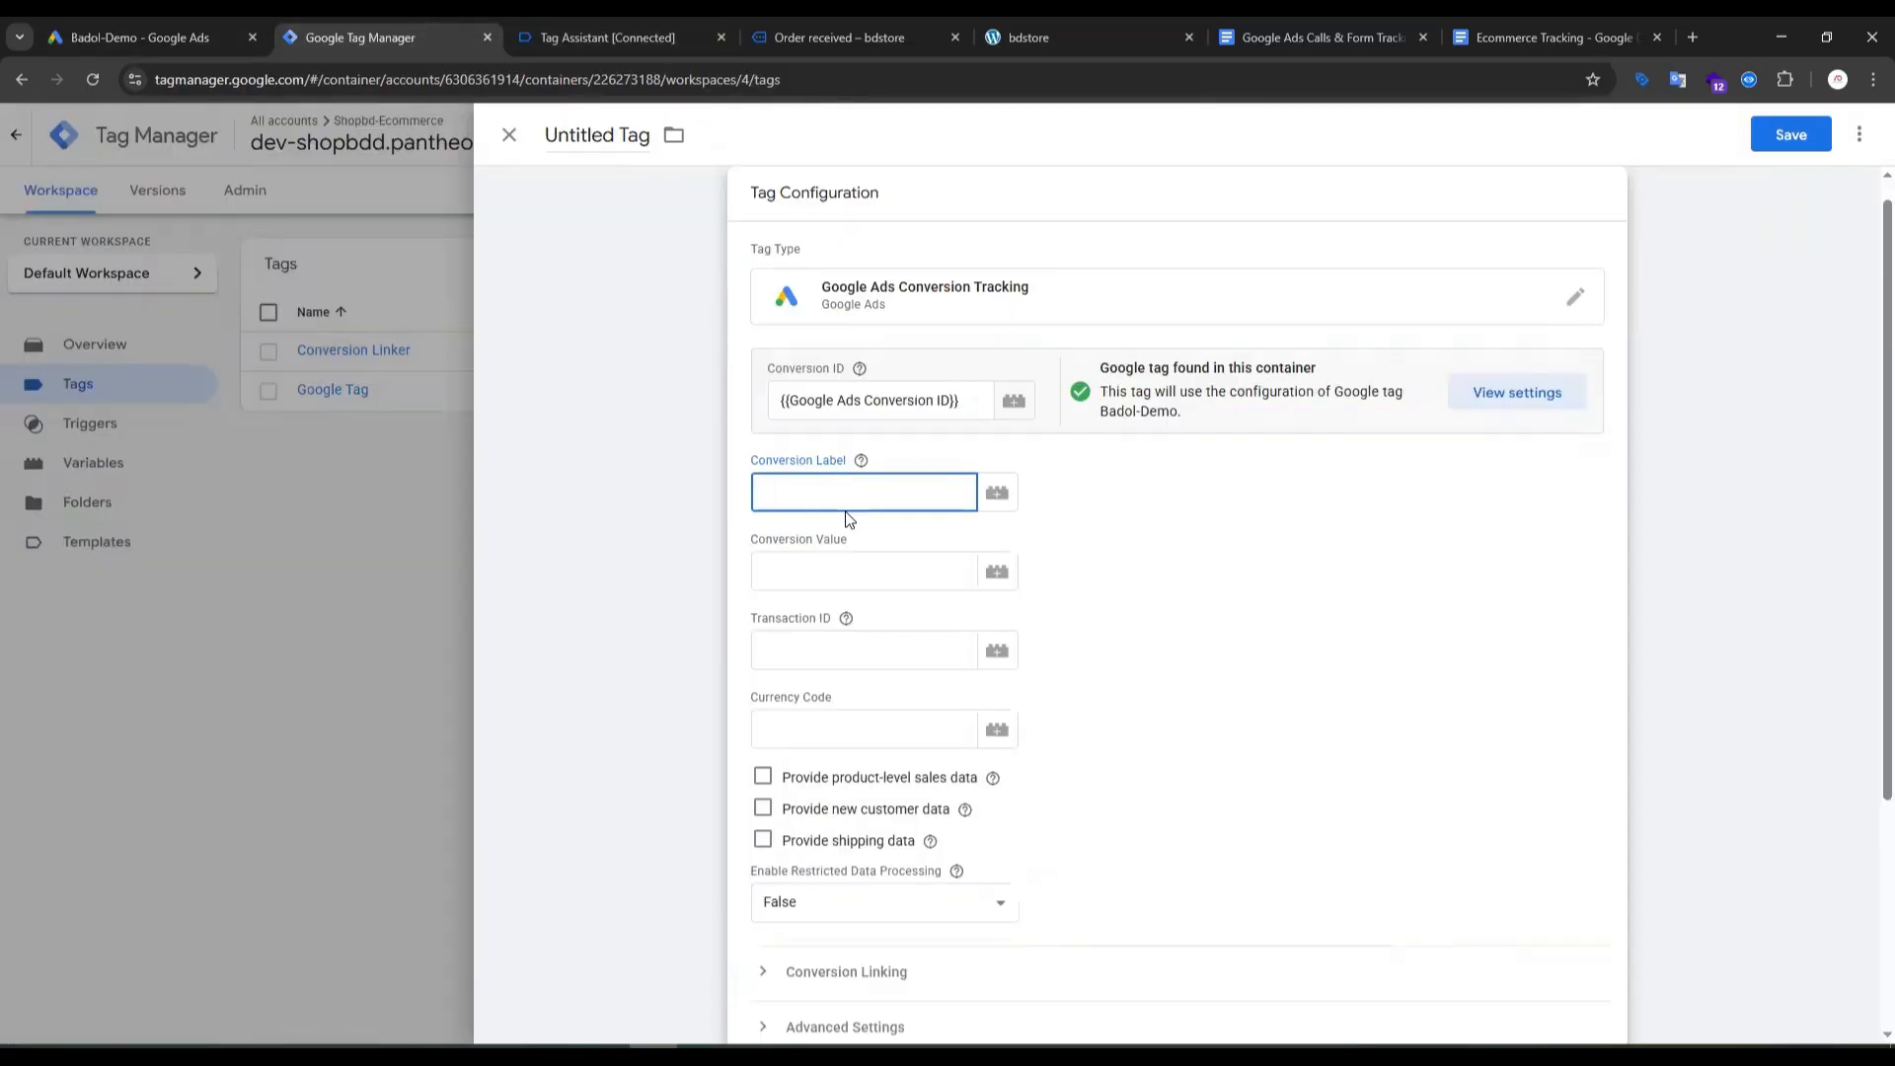
pyautogui.write('WQz2CNTYw_0aEI7ersw9')
# Step: Assign dlv-value to the tag's Conversion Value, dlv-transaction_id to its Transaction ID and dlv-currency to its Currency Code
pyautogui.click(996, 573)
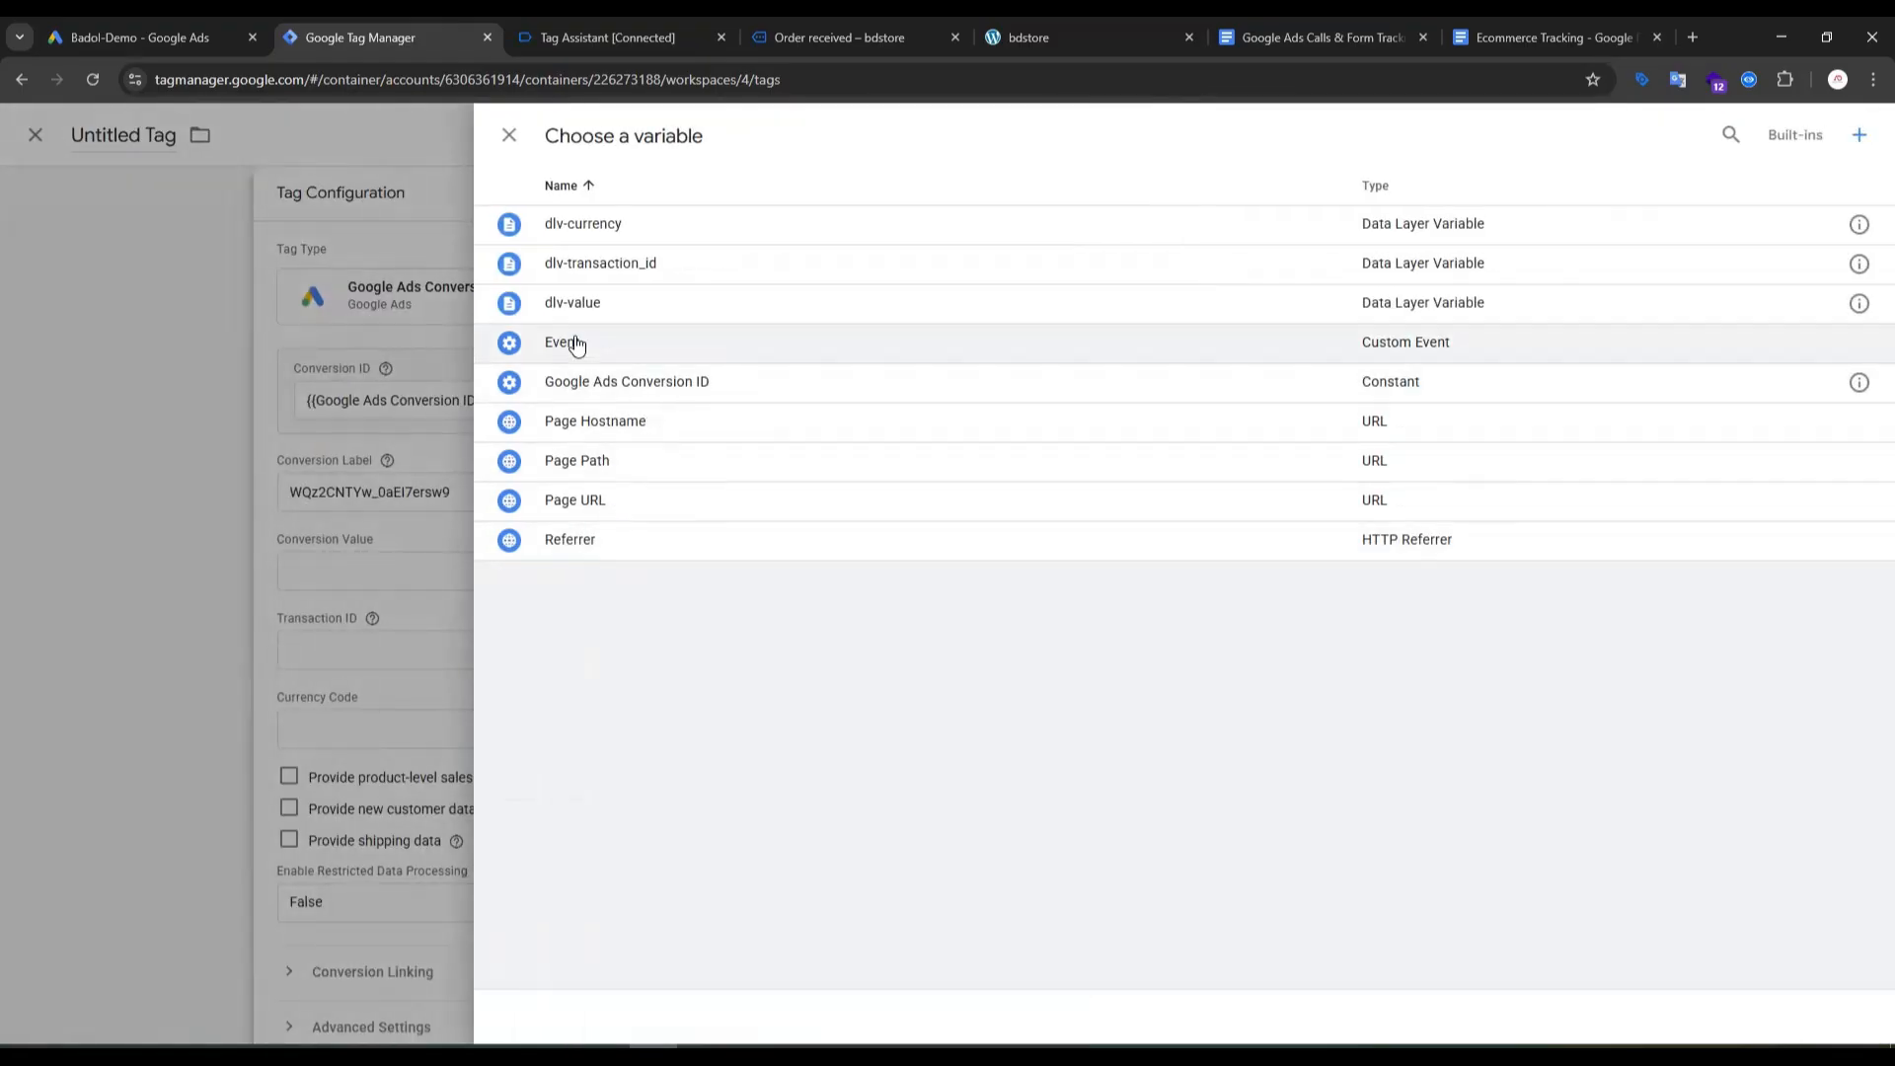
pyautogui.click(584, 302)
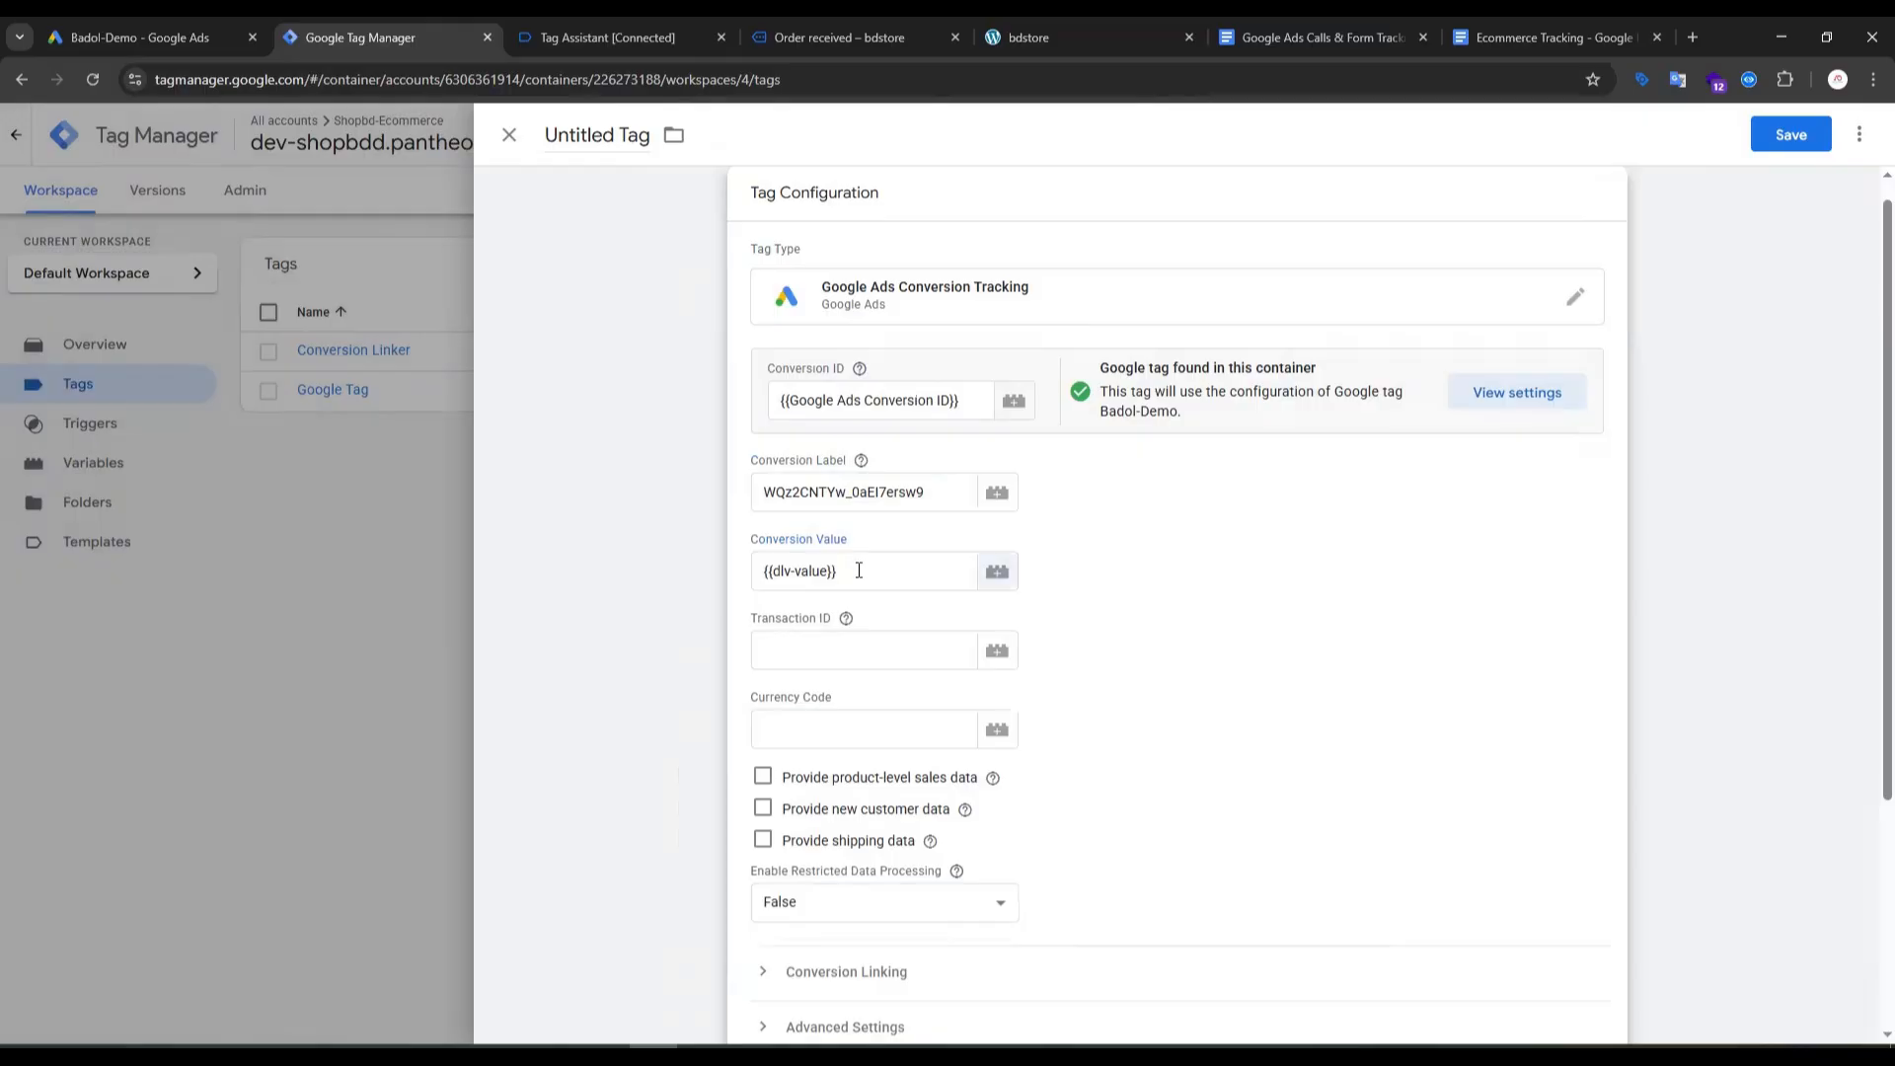
pyautogui.click(997, 650)
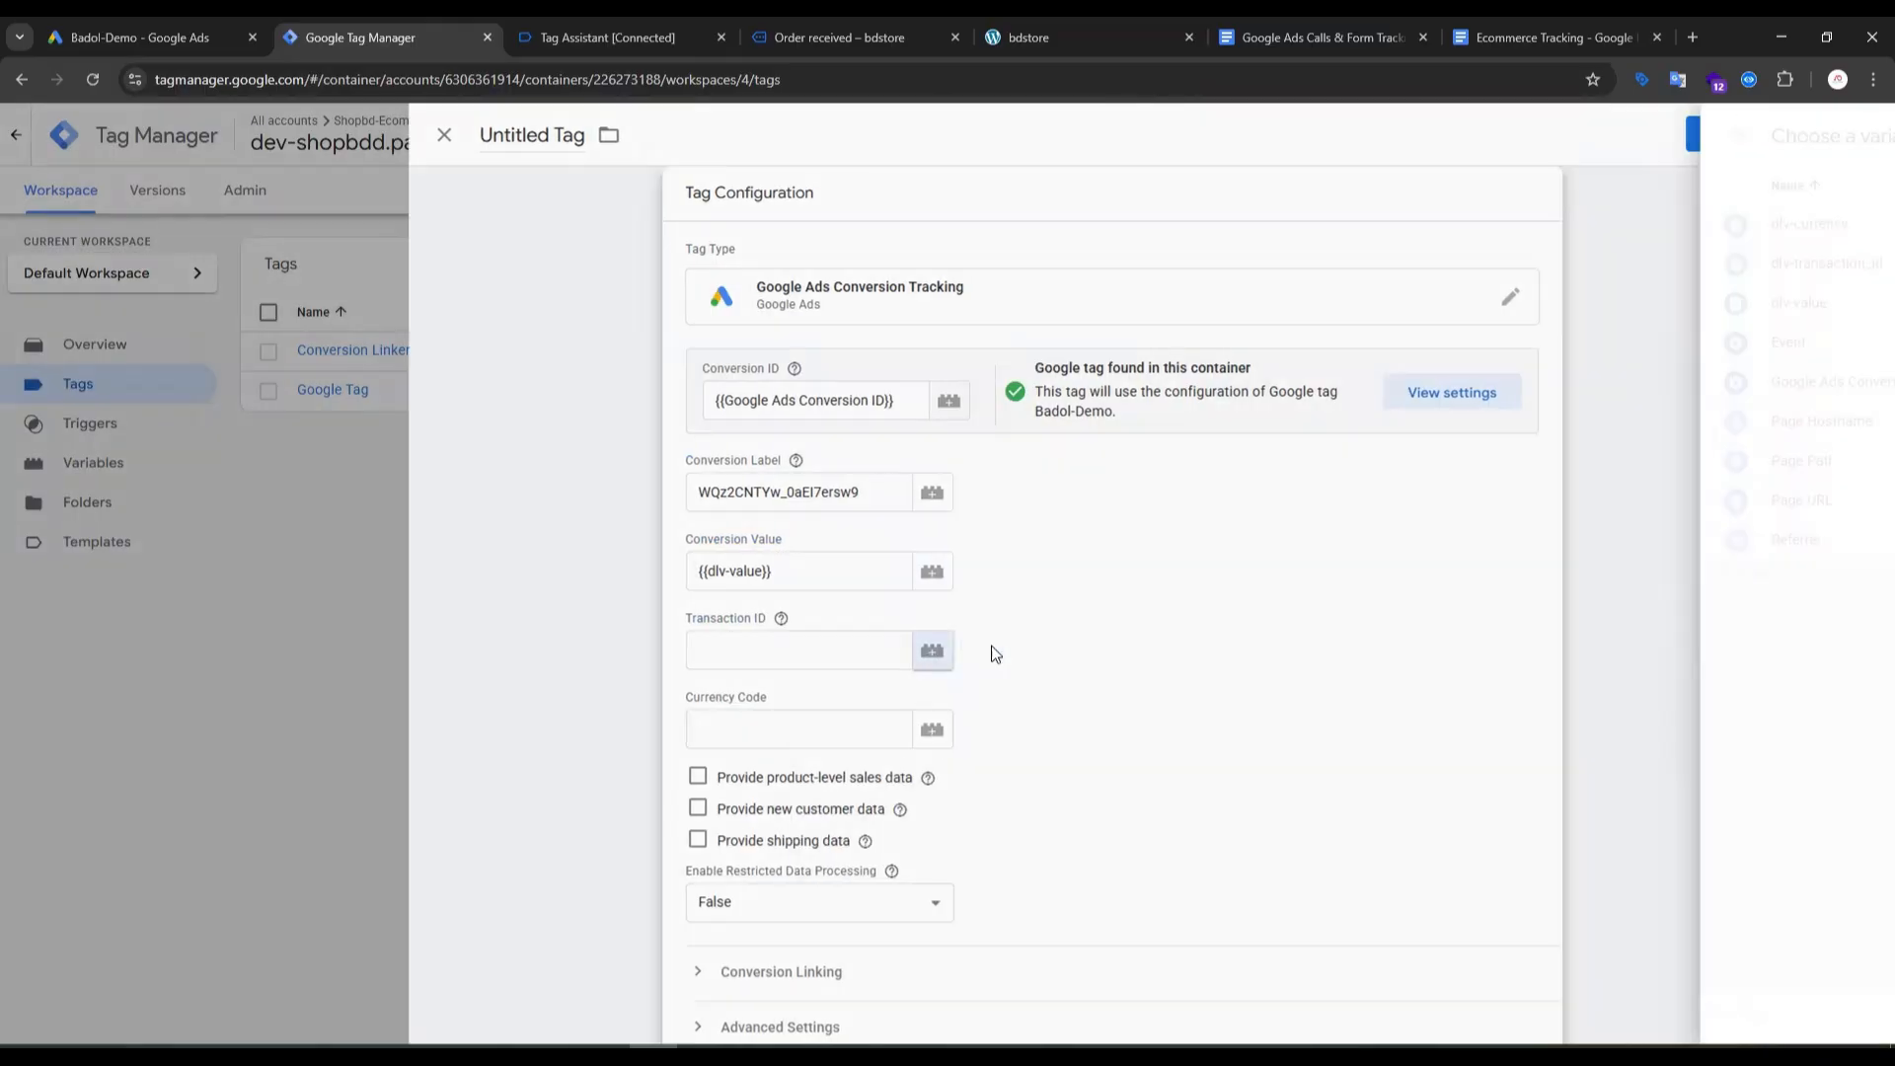
pyautogui.click(590, 263)
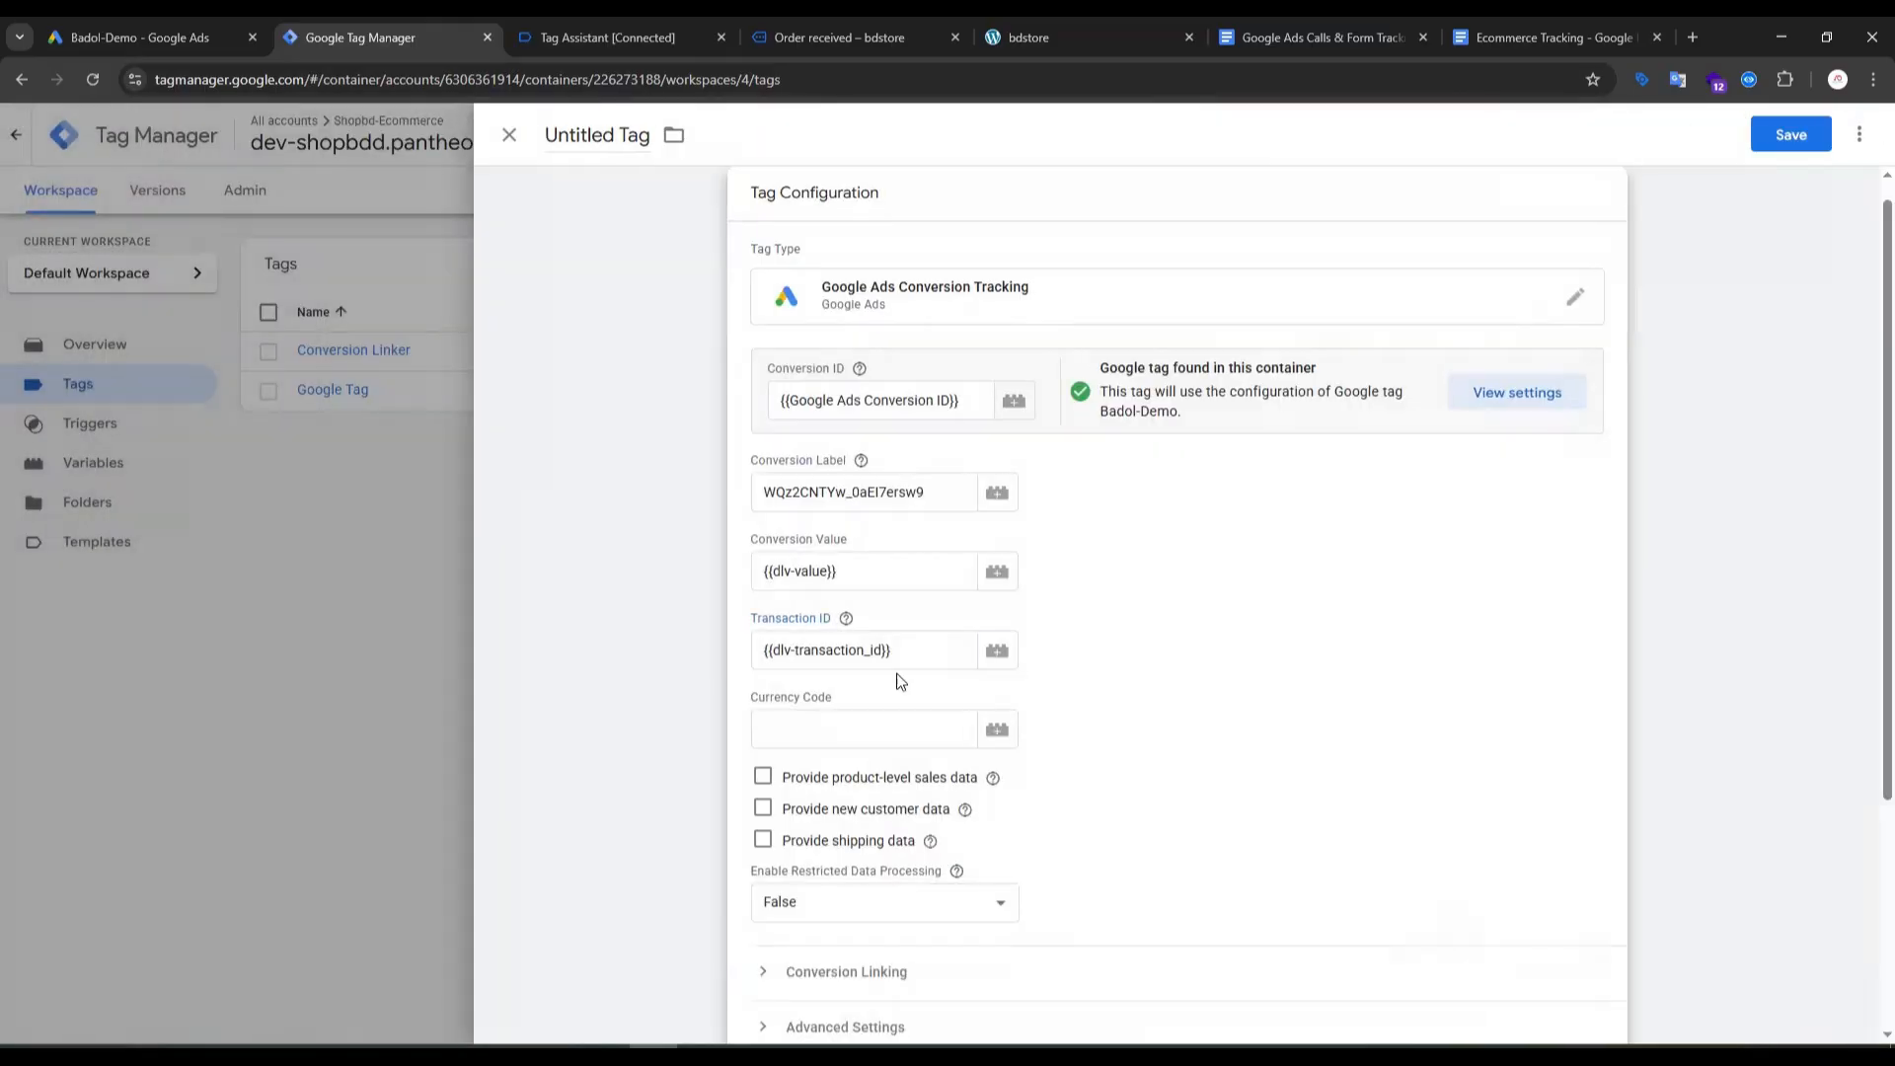
pyautogui.click(994, 736)
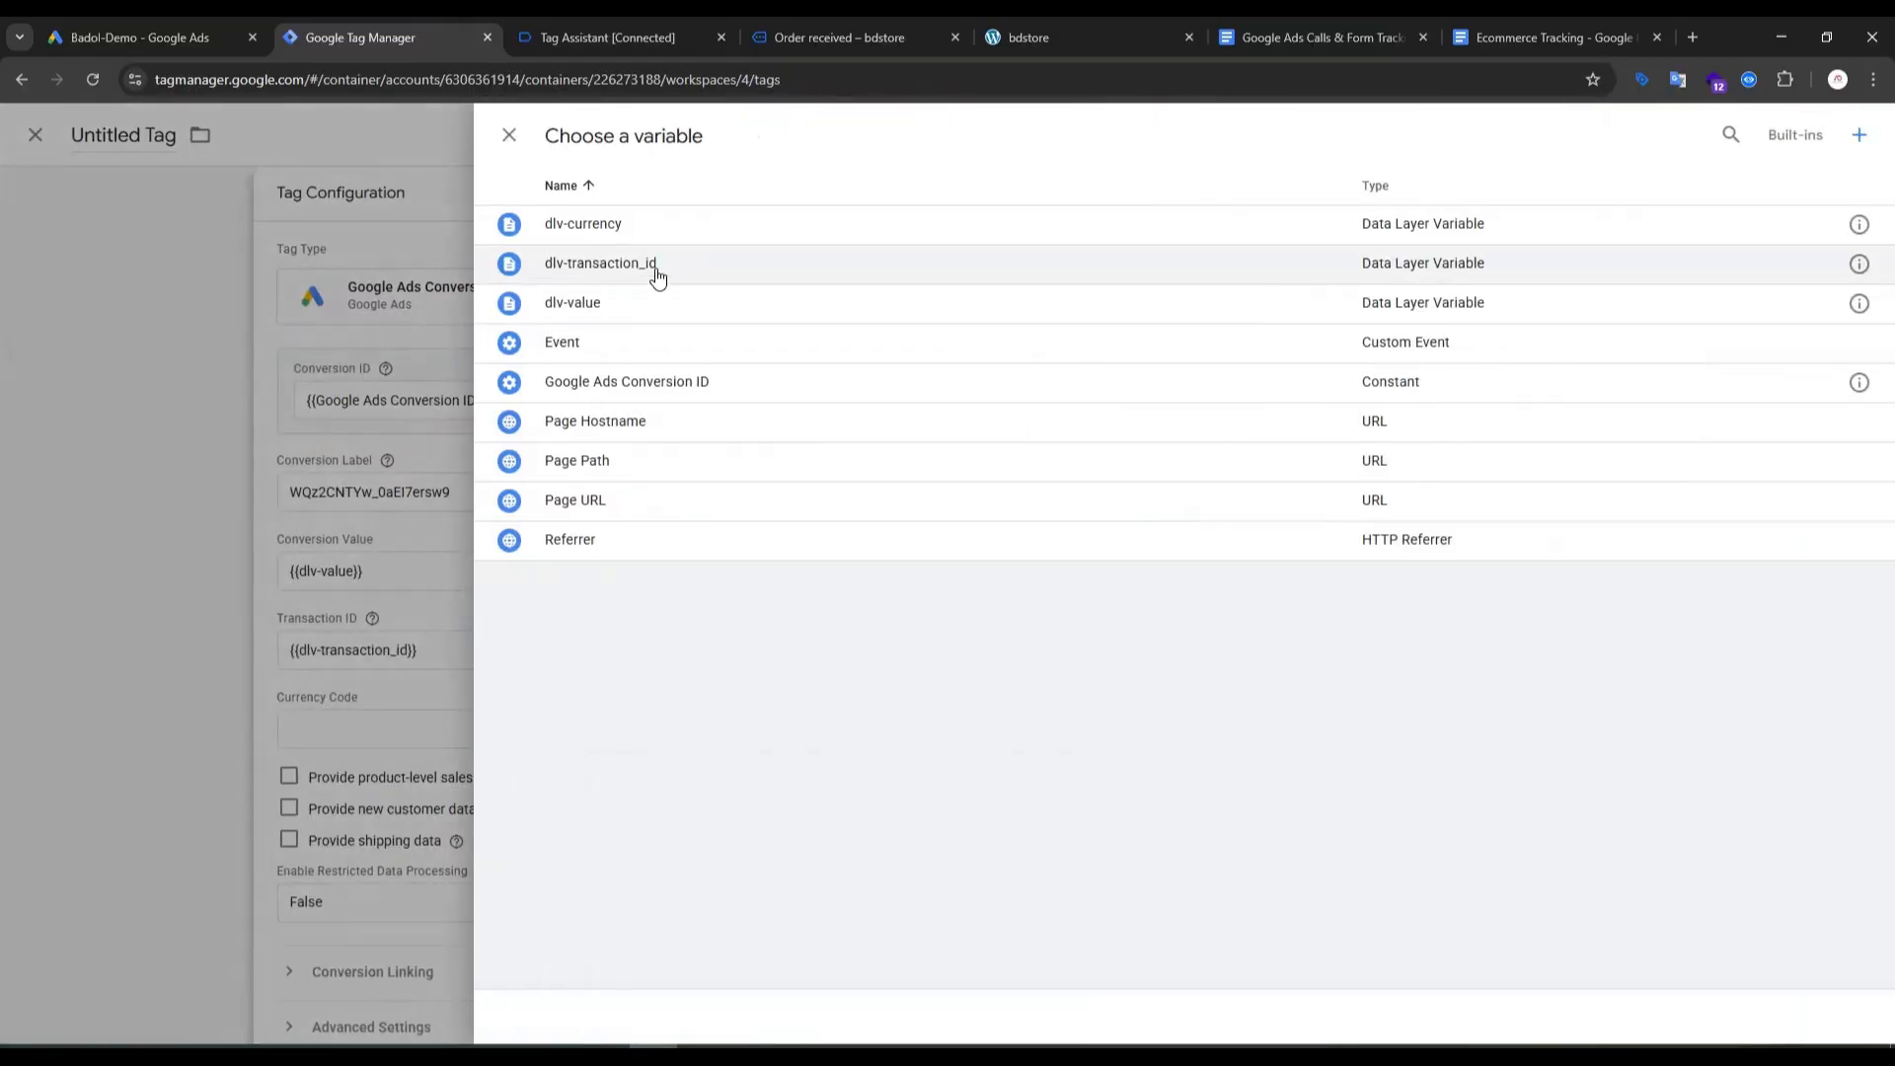
pyautogui.click(590, 224)
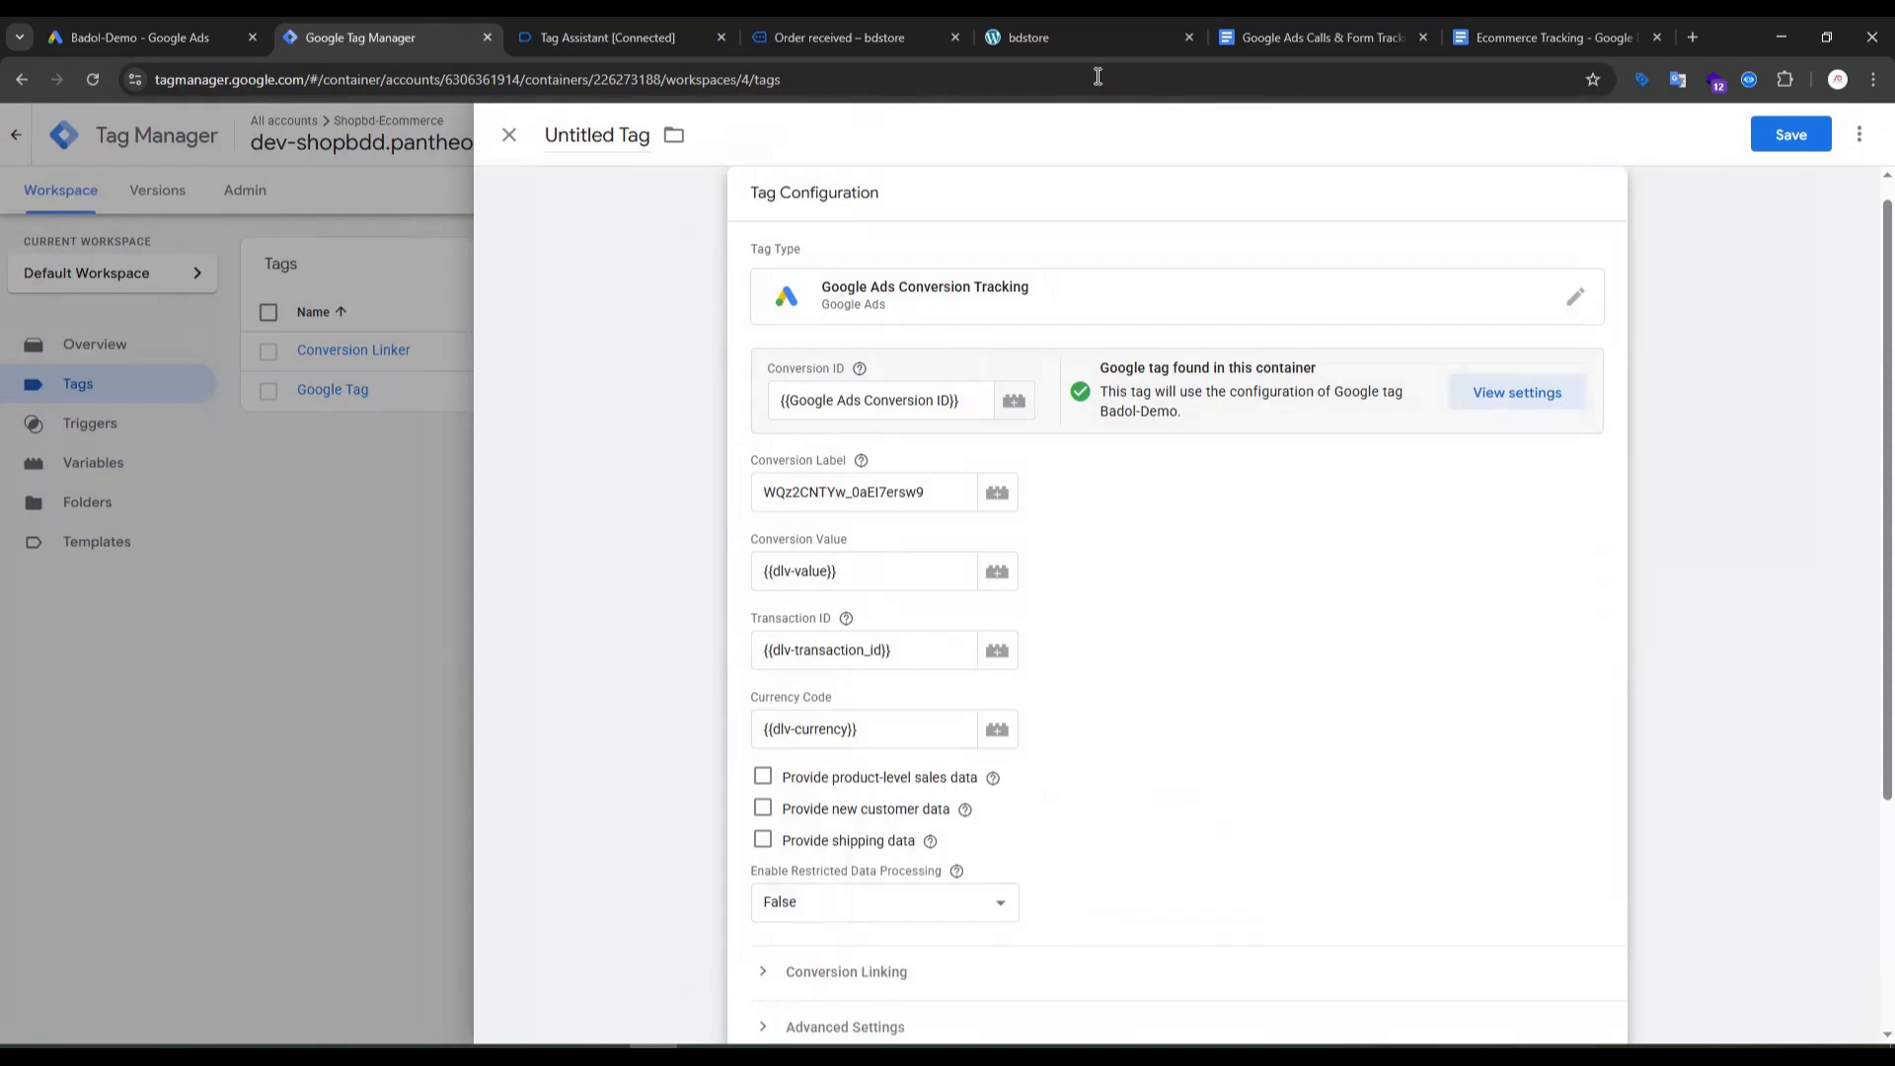
# Step: Add the purchase custom event as the firing trigger of the conversion tag
pyautogui.click(1339, 39)
pyautogui.scroll(-5, 740, 293)
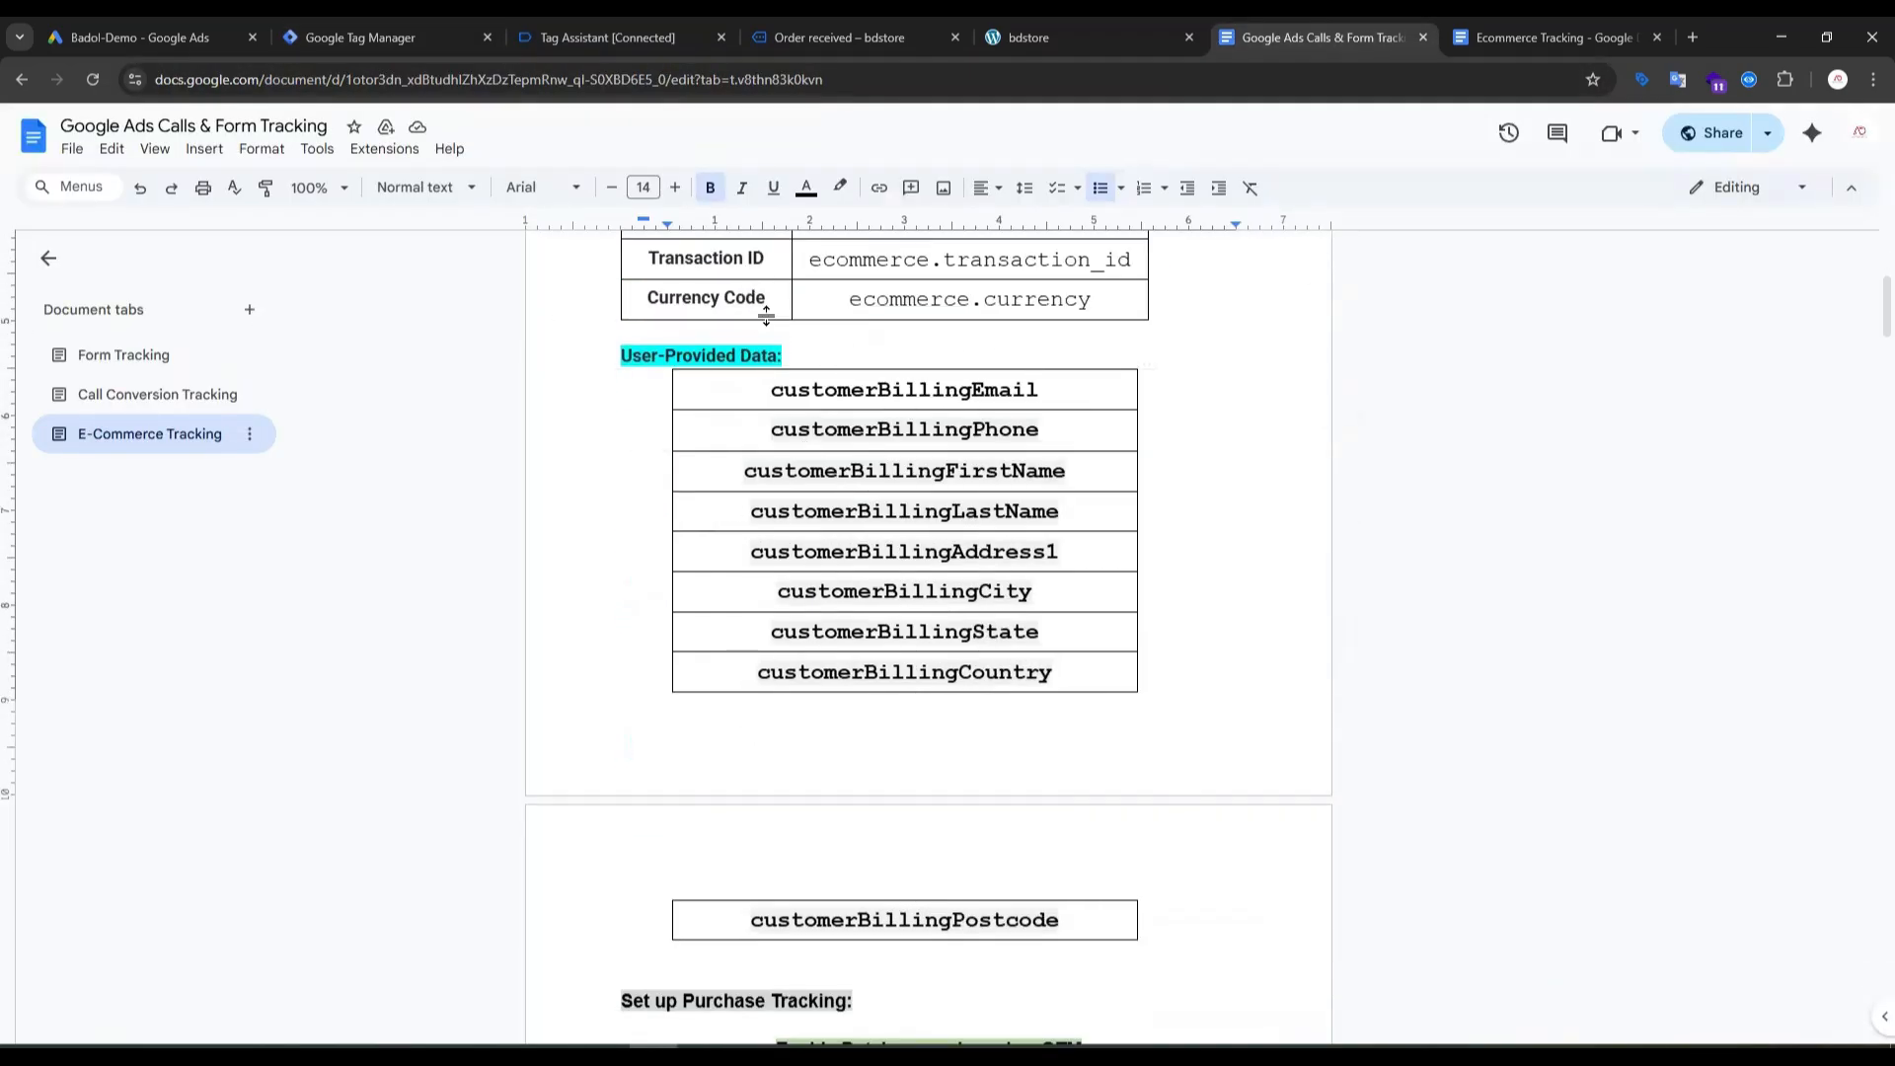
pyautogui.click(290, 24)
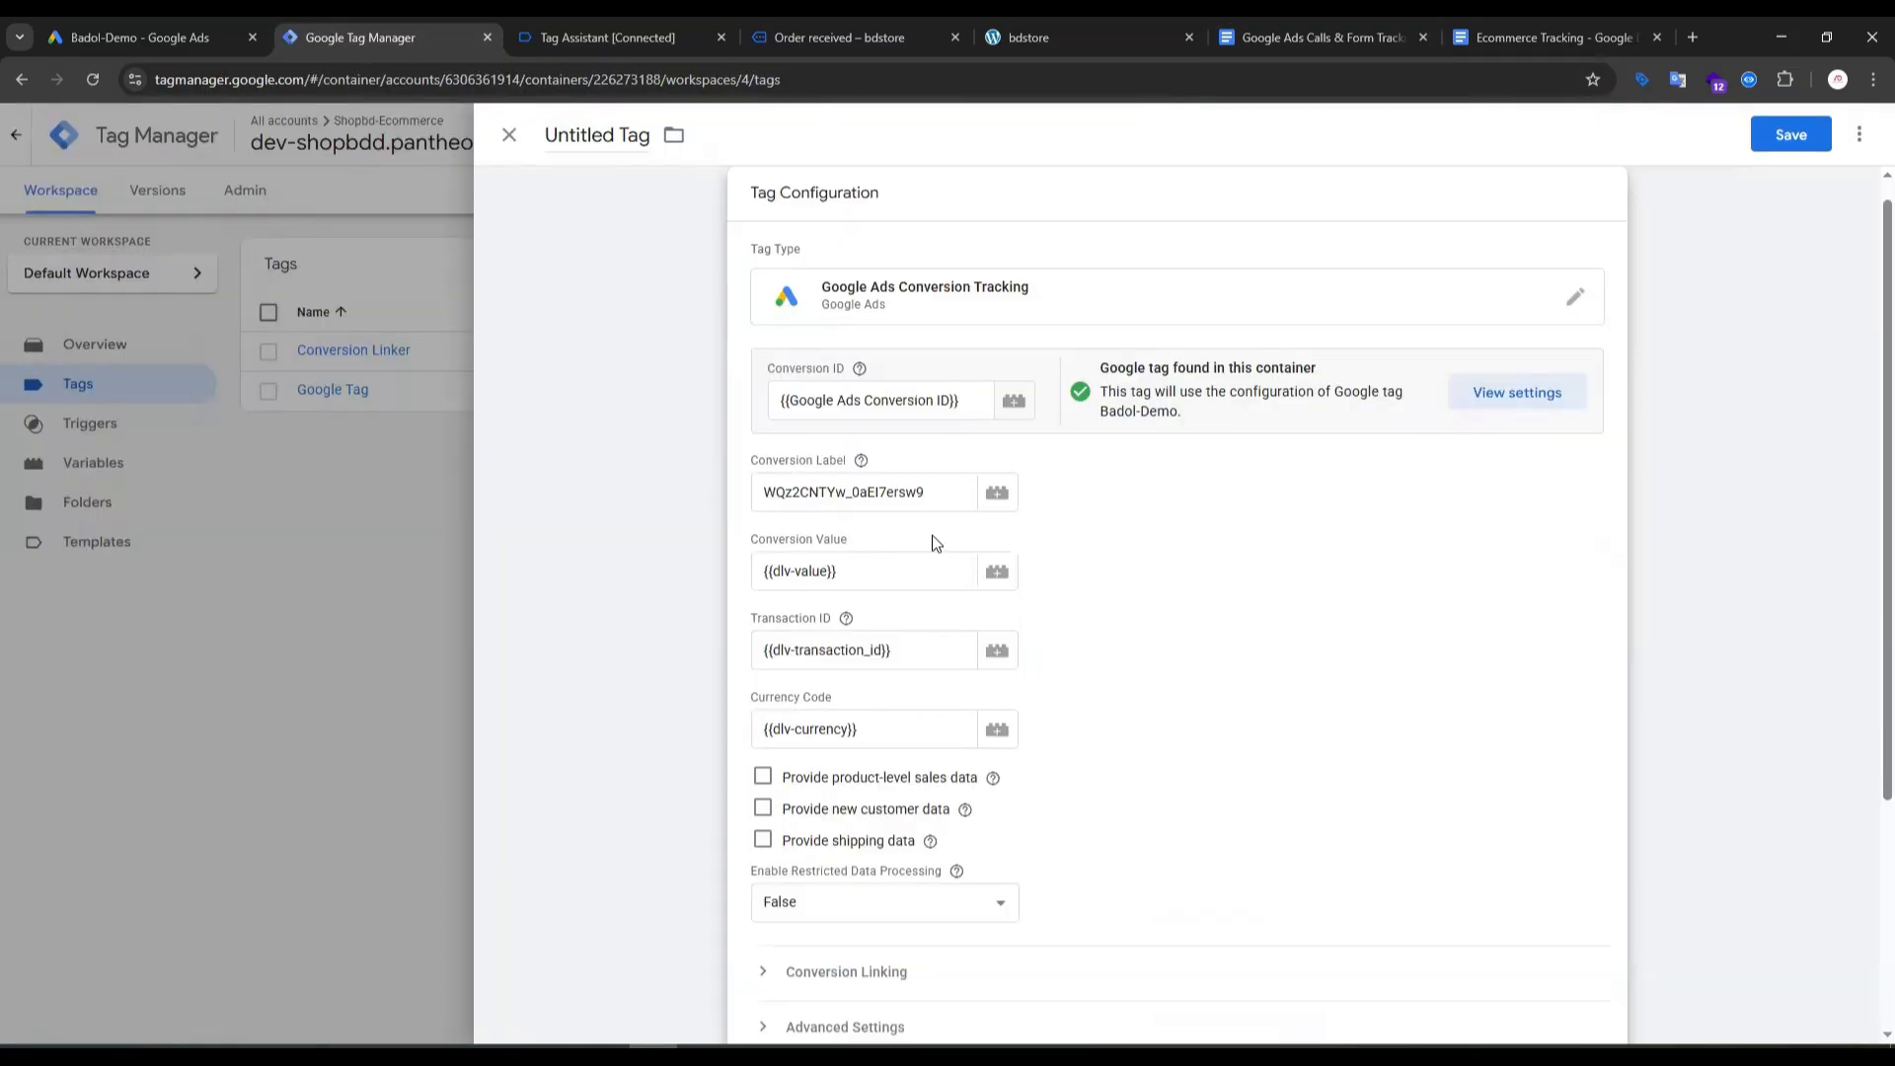
pyautogui.scroll(-5, 932, 535)
pyautogui.click(1184, 864)
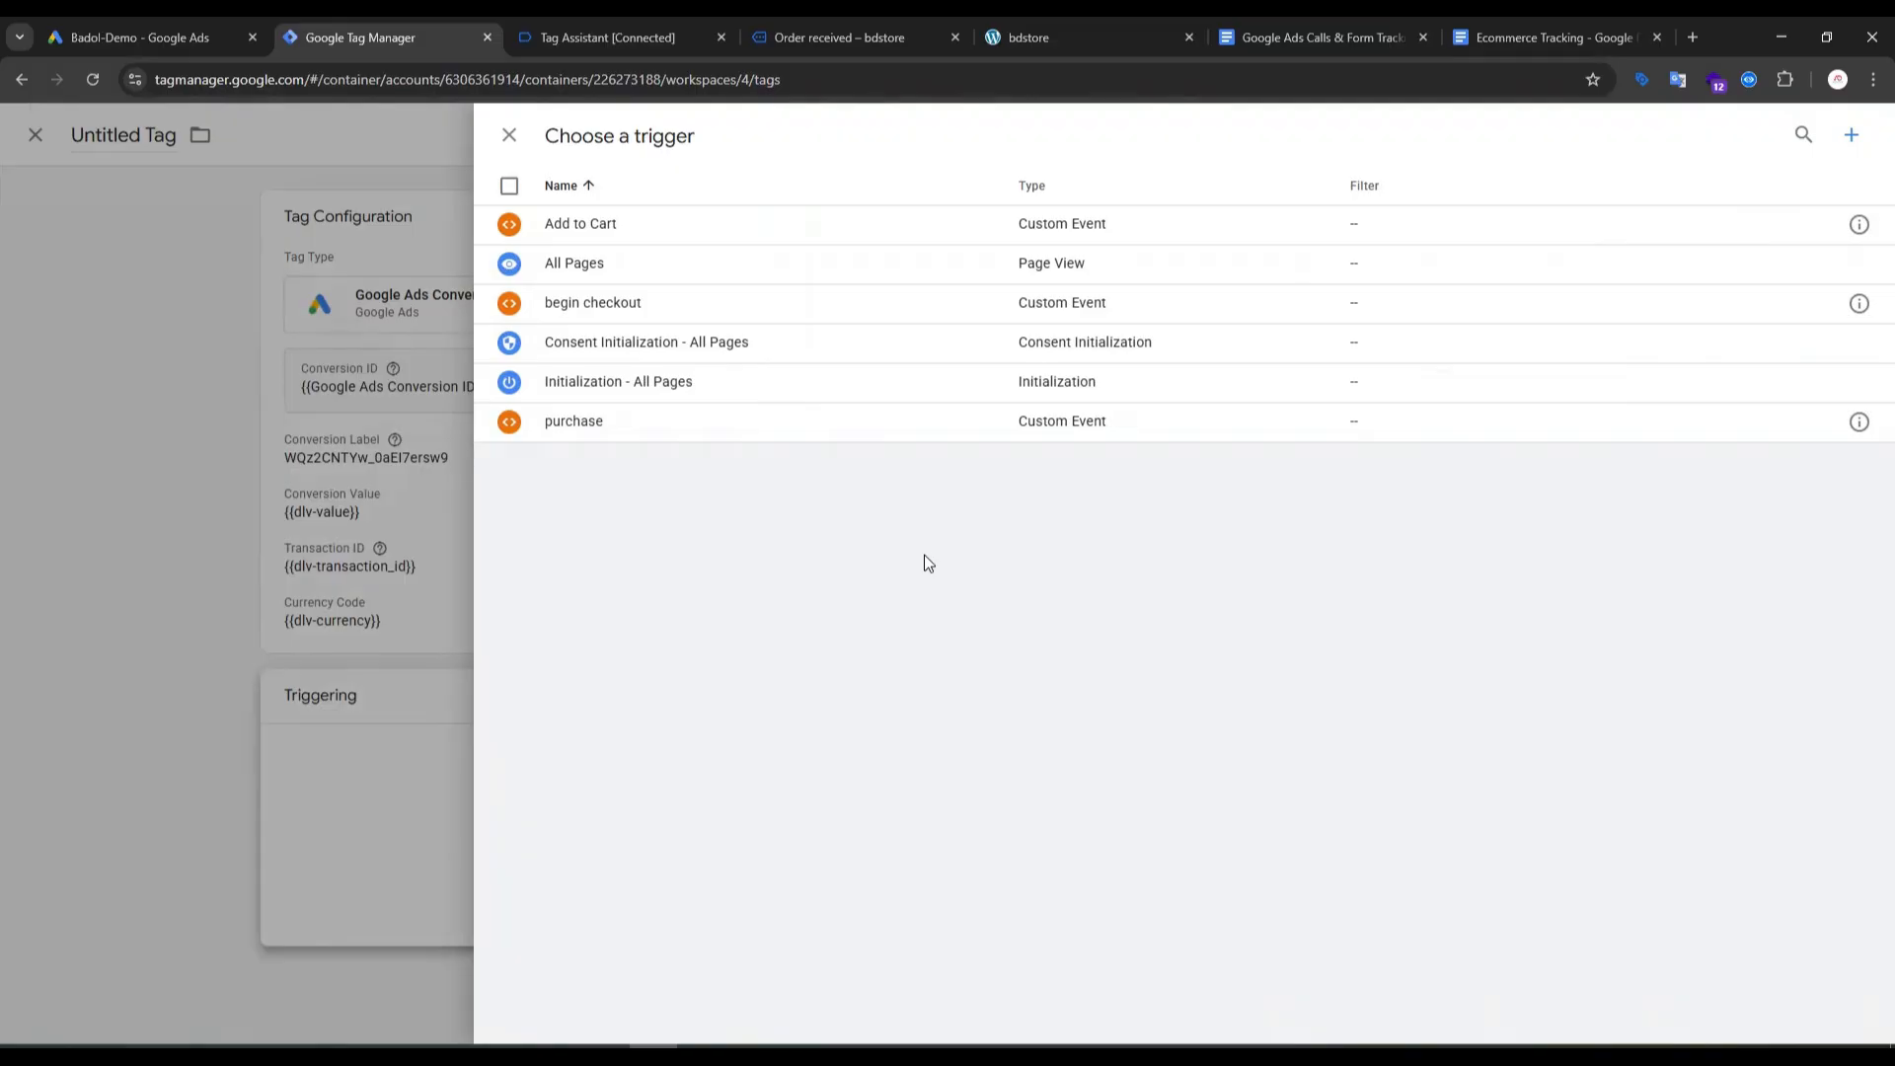
pyautogui.click(596, 434)
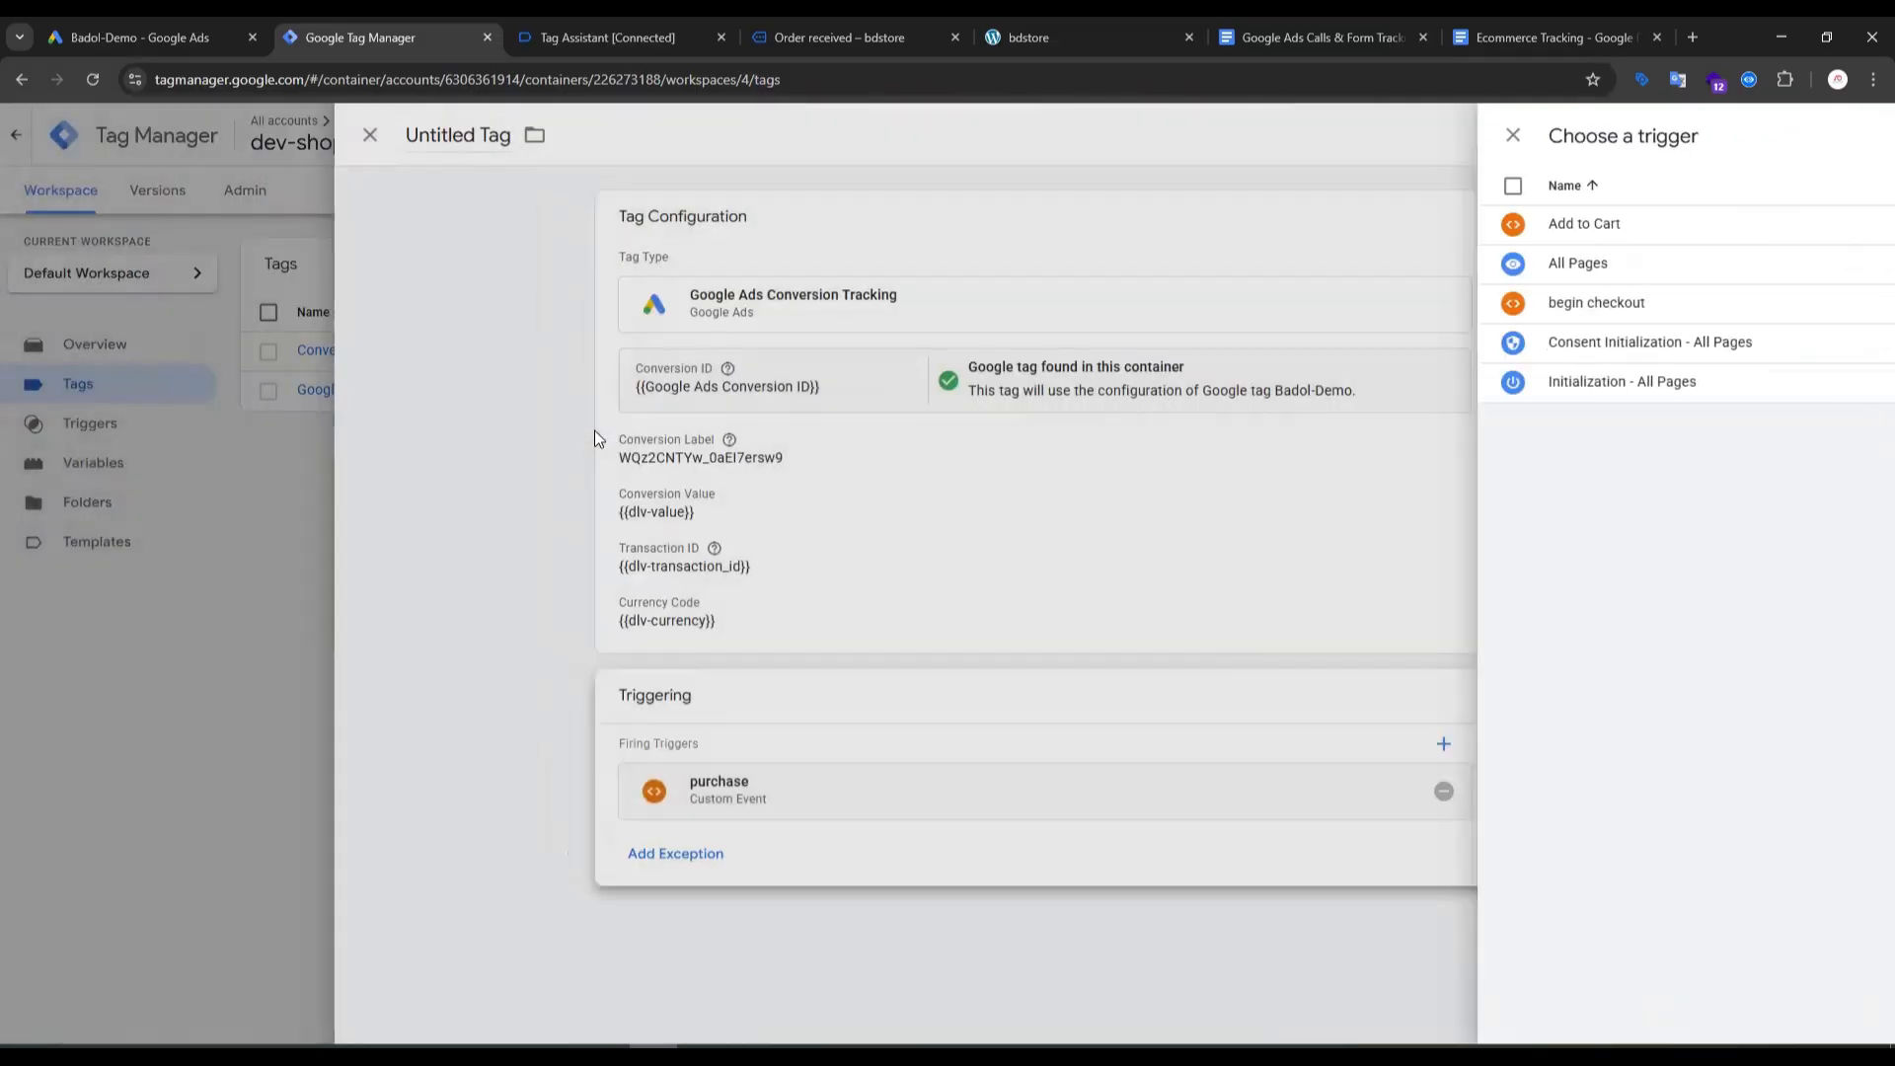
# Step: Save the conversion tag under the name Gads Purchase Tracking
pyautogui.click(1790, 134)
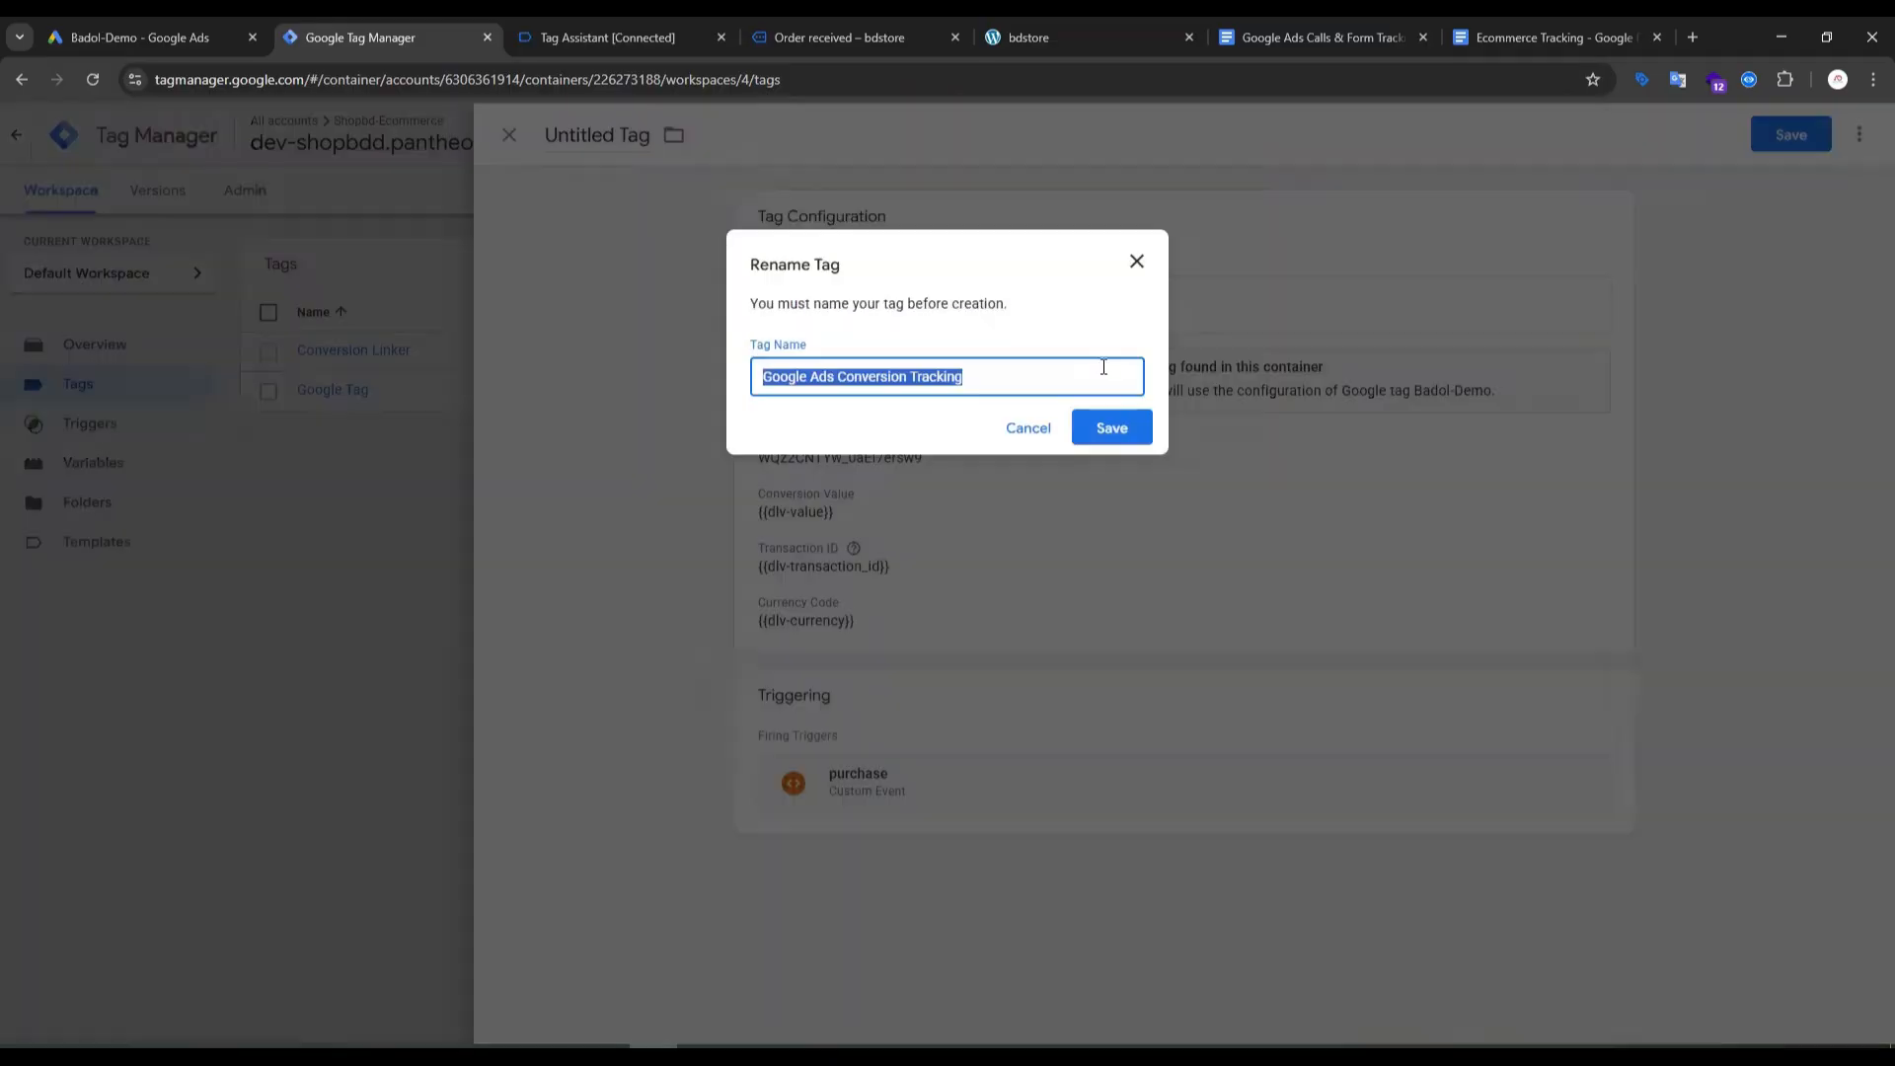
pyautogui.click(945, 376)
pyautogui.moveTo(965, 376); pyautogui.dragTo(756, 376)
pyautogui.write('Gas')
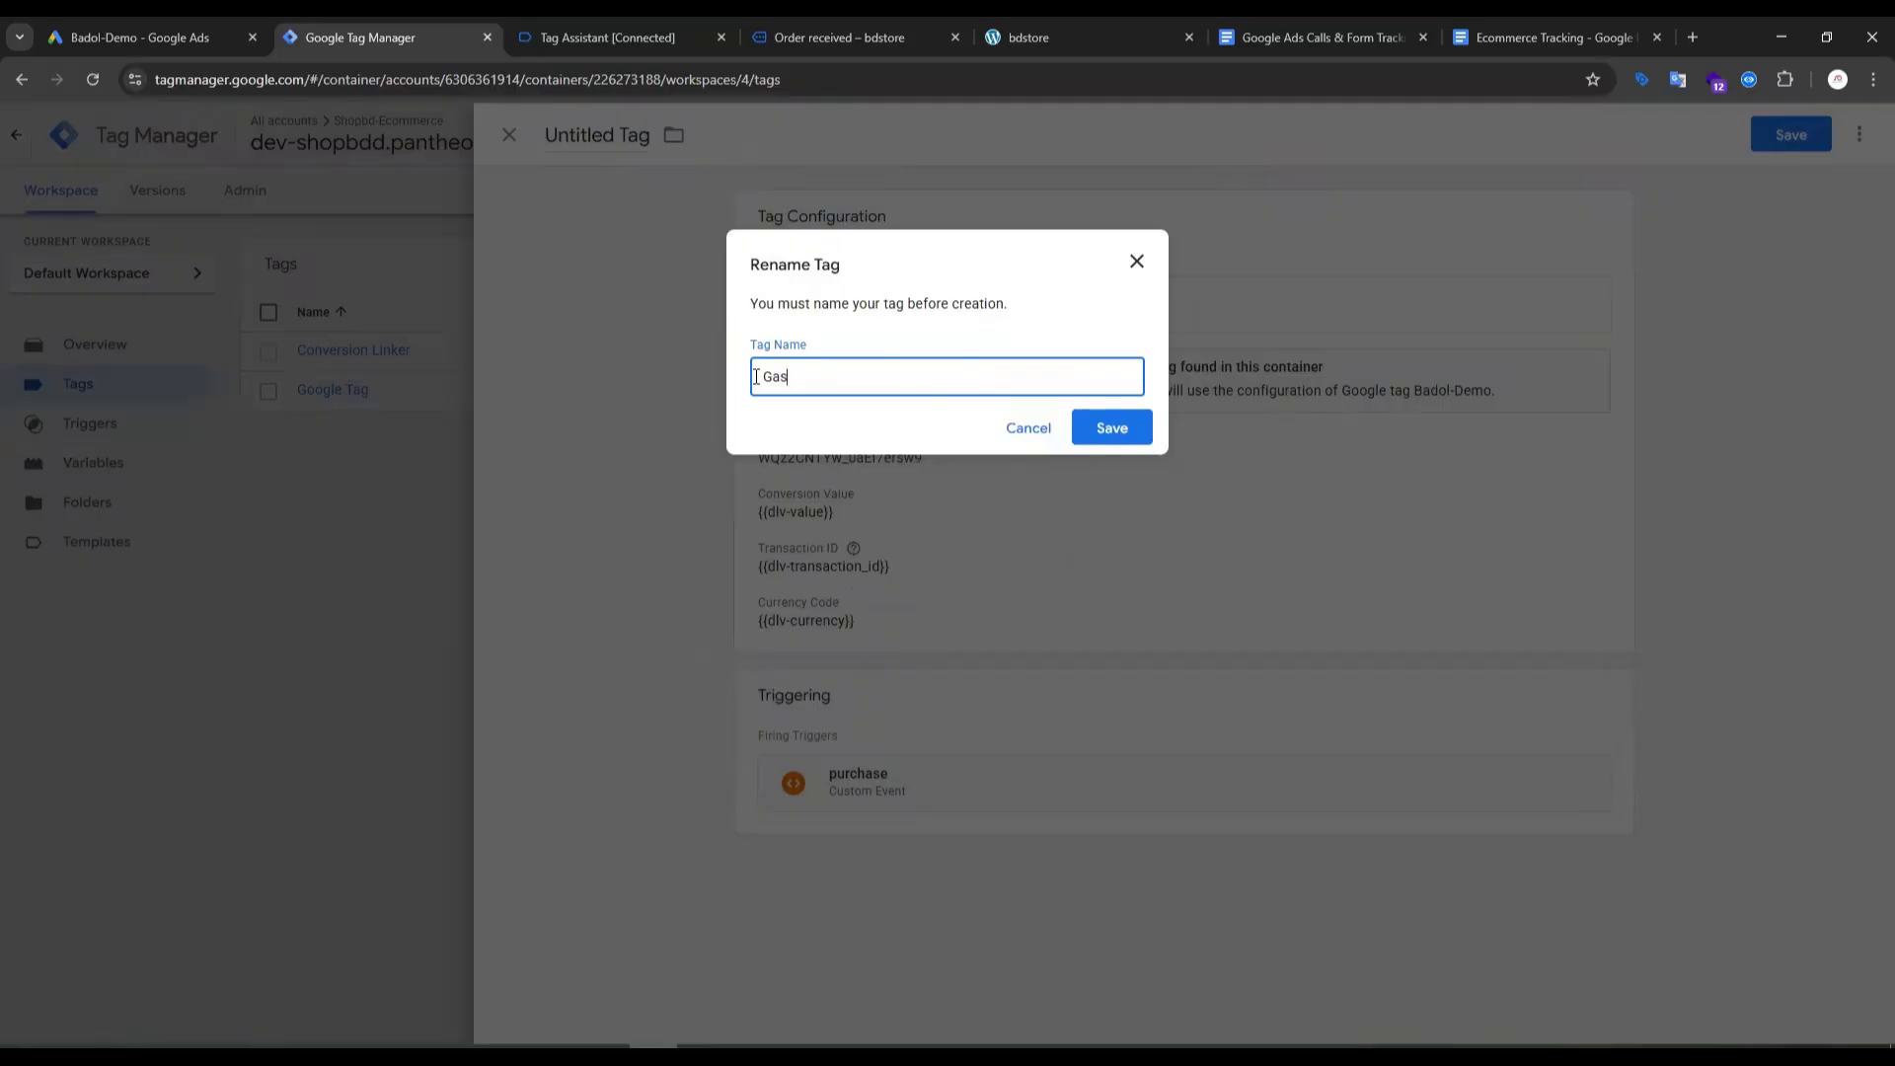
pyautogui.press('BackSpace')
pyautogui.write('ds')
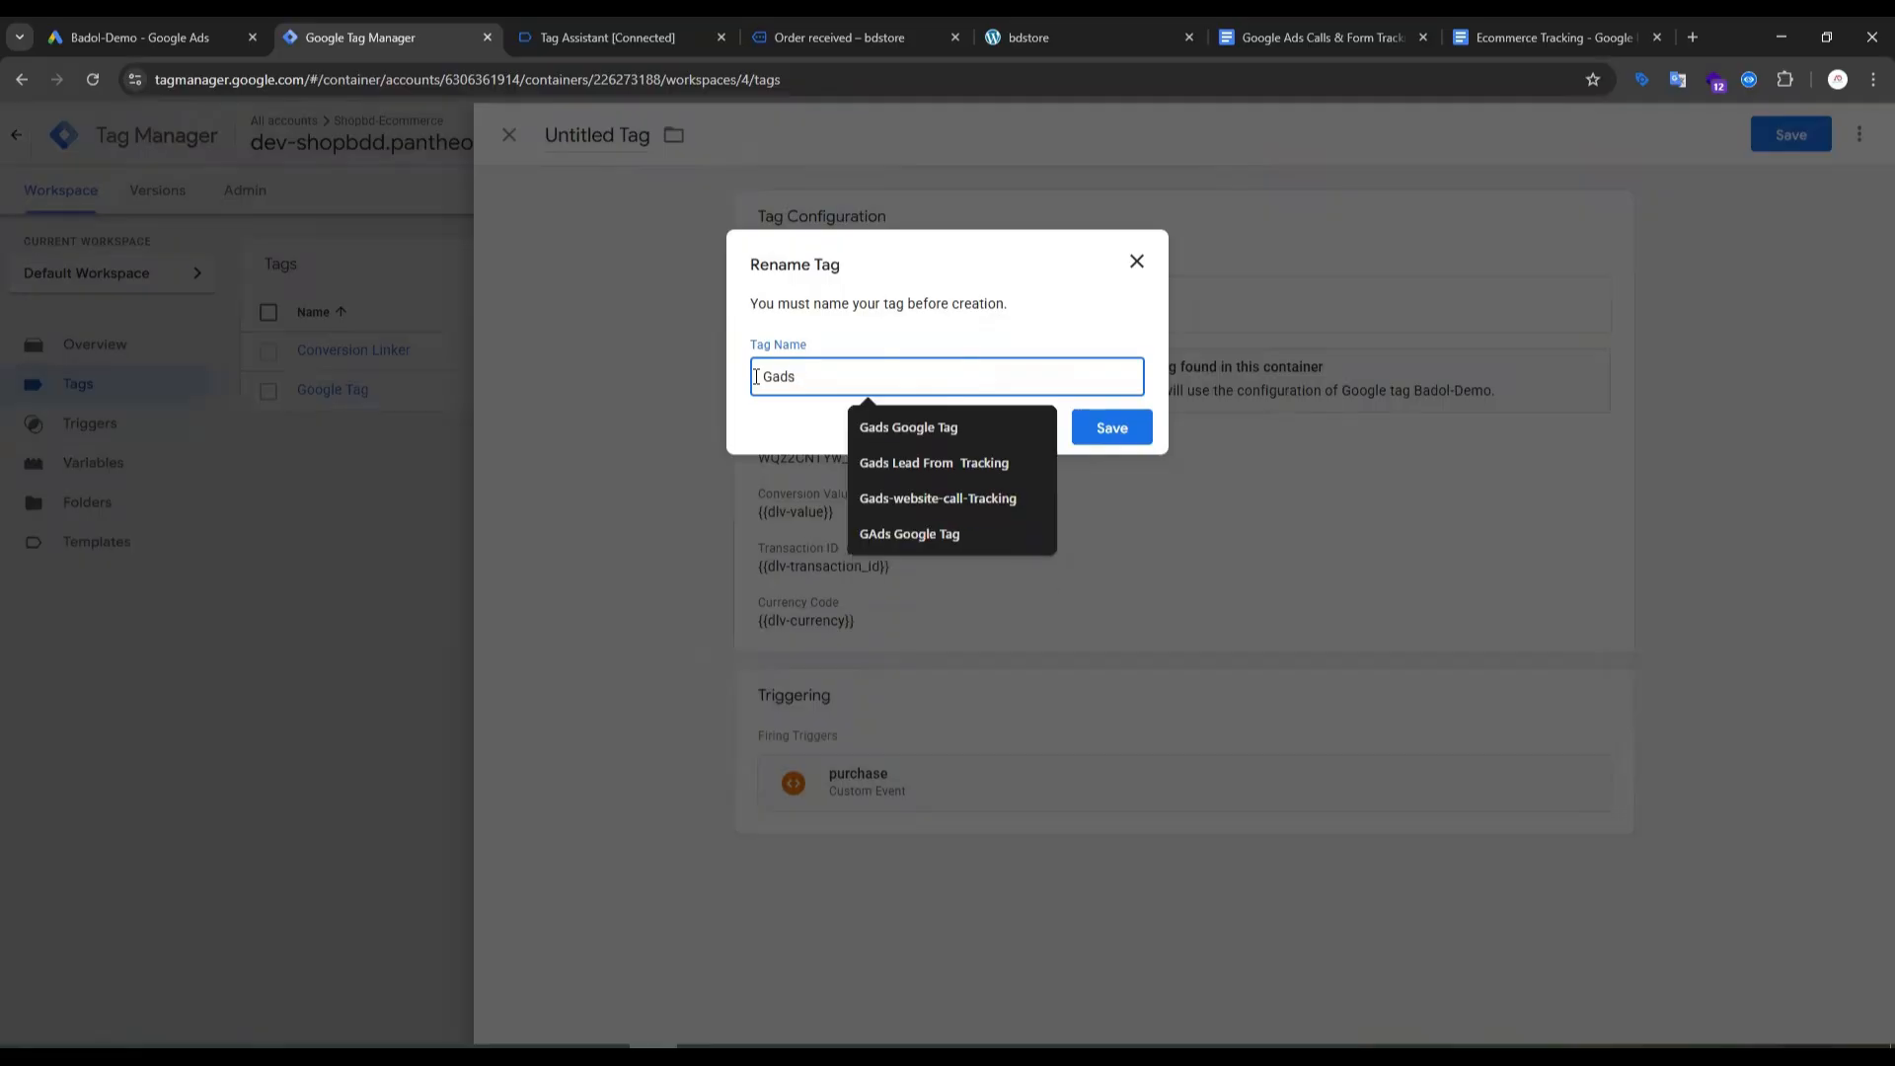
pyautogui.write('x')
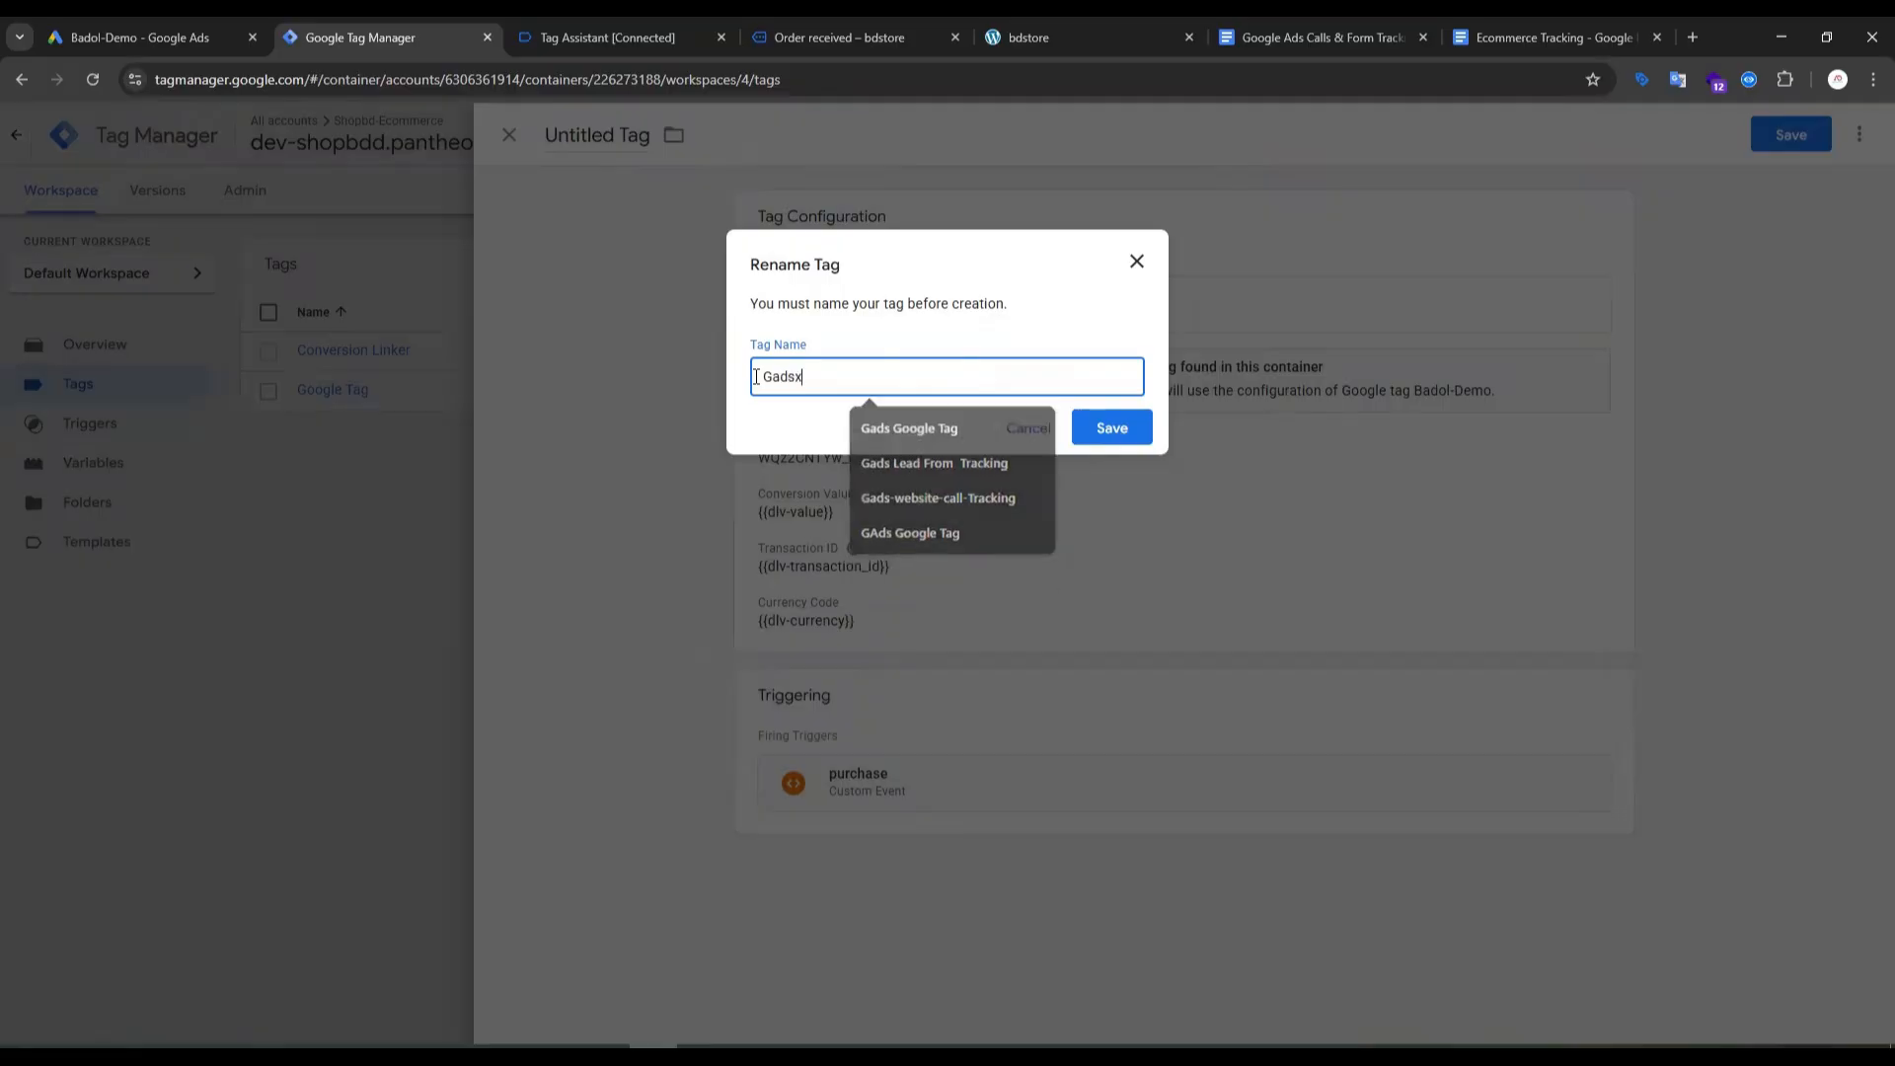
pyautogui.press('BackSpace')
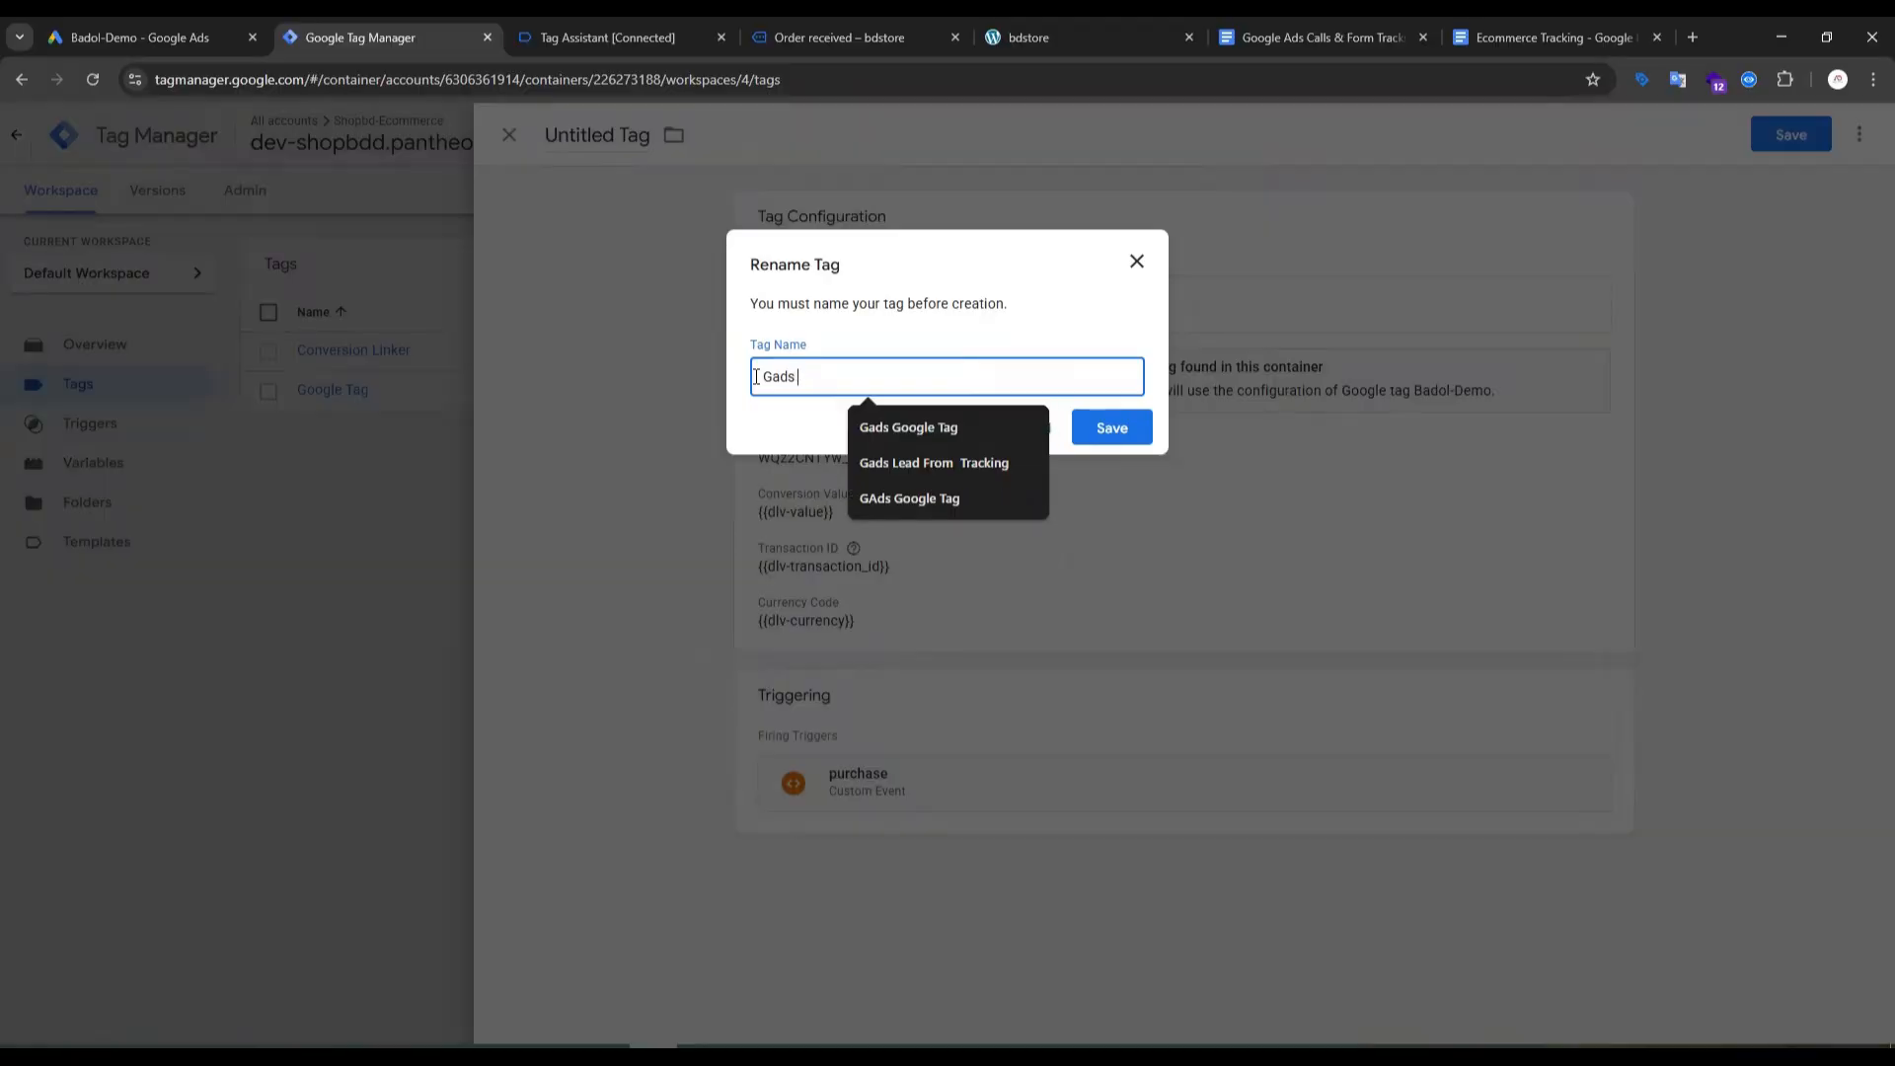
pyautogui.write('Purchase Traking')
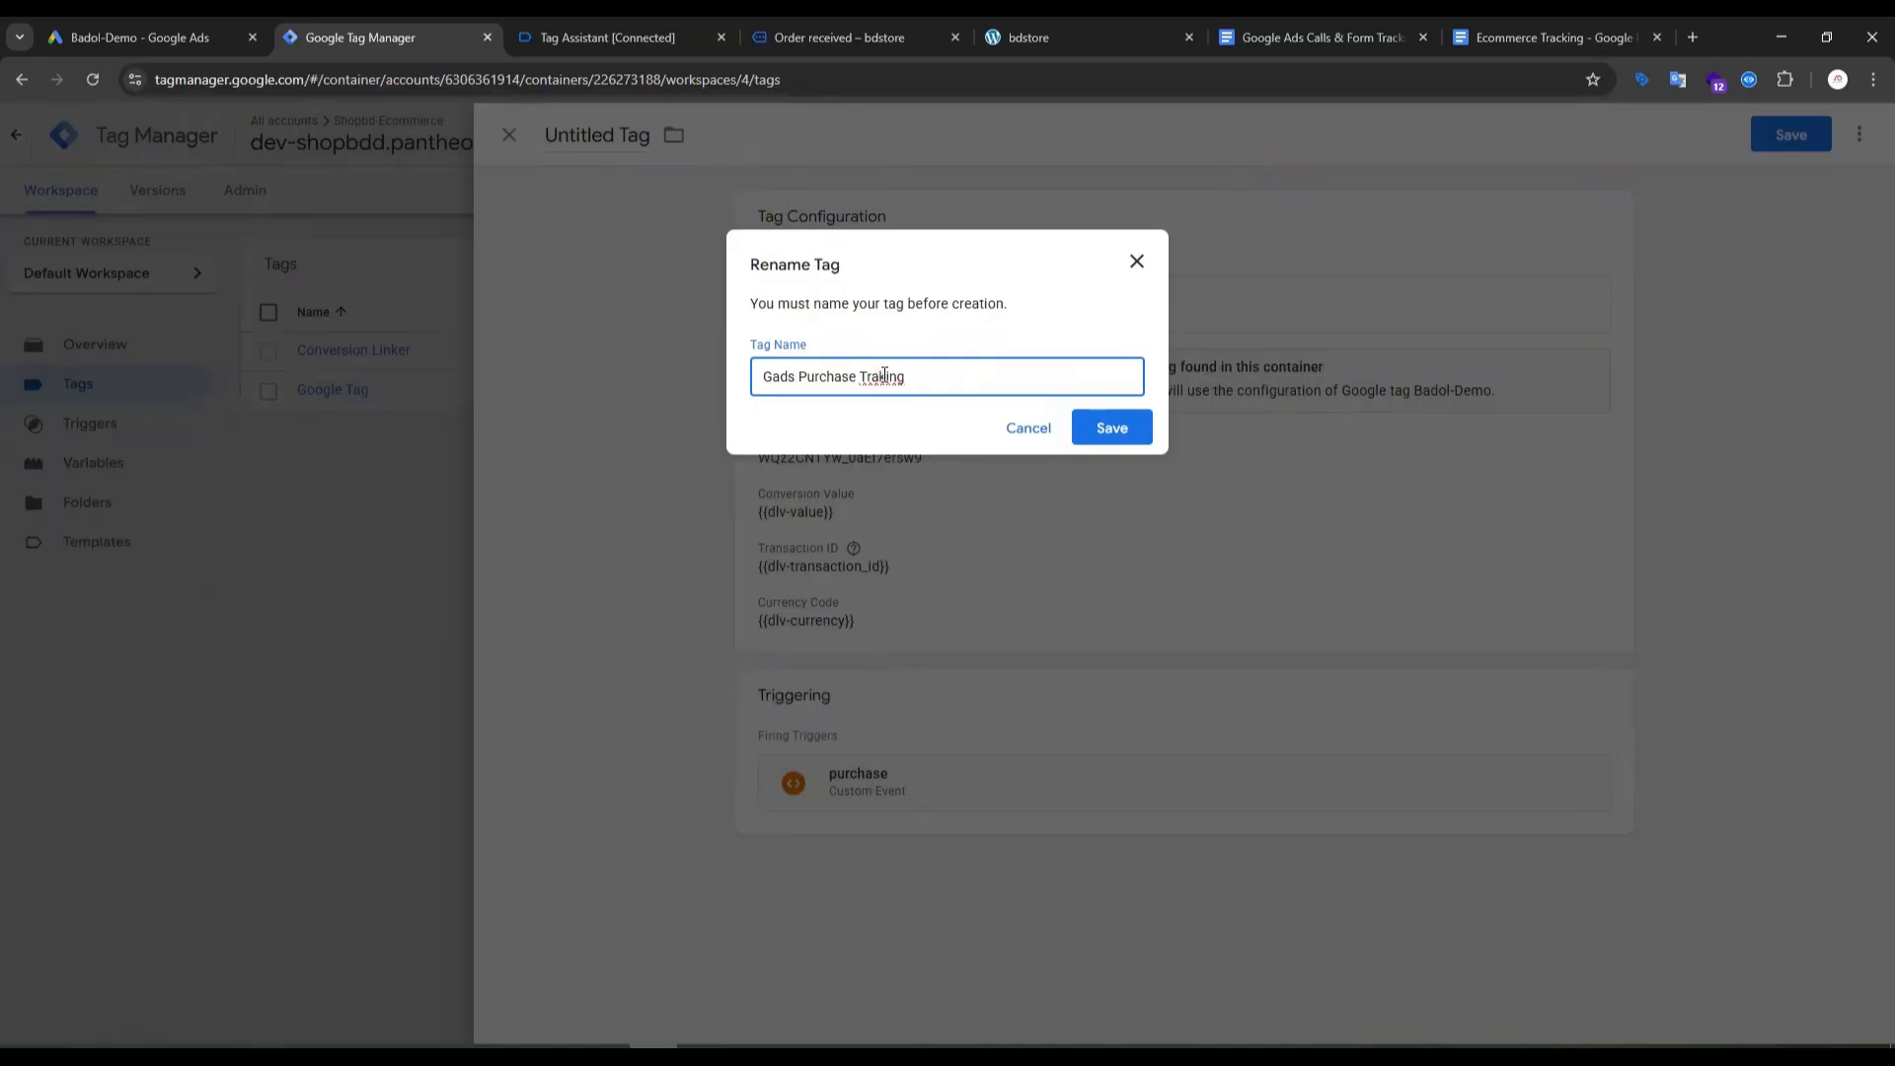
pyautogui.click(879, 376)
pyautogui.write('ck')
pyautogui.click(1110, 427)
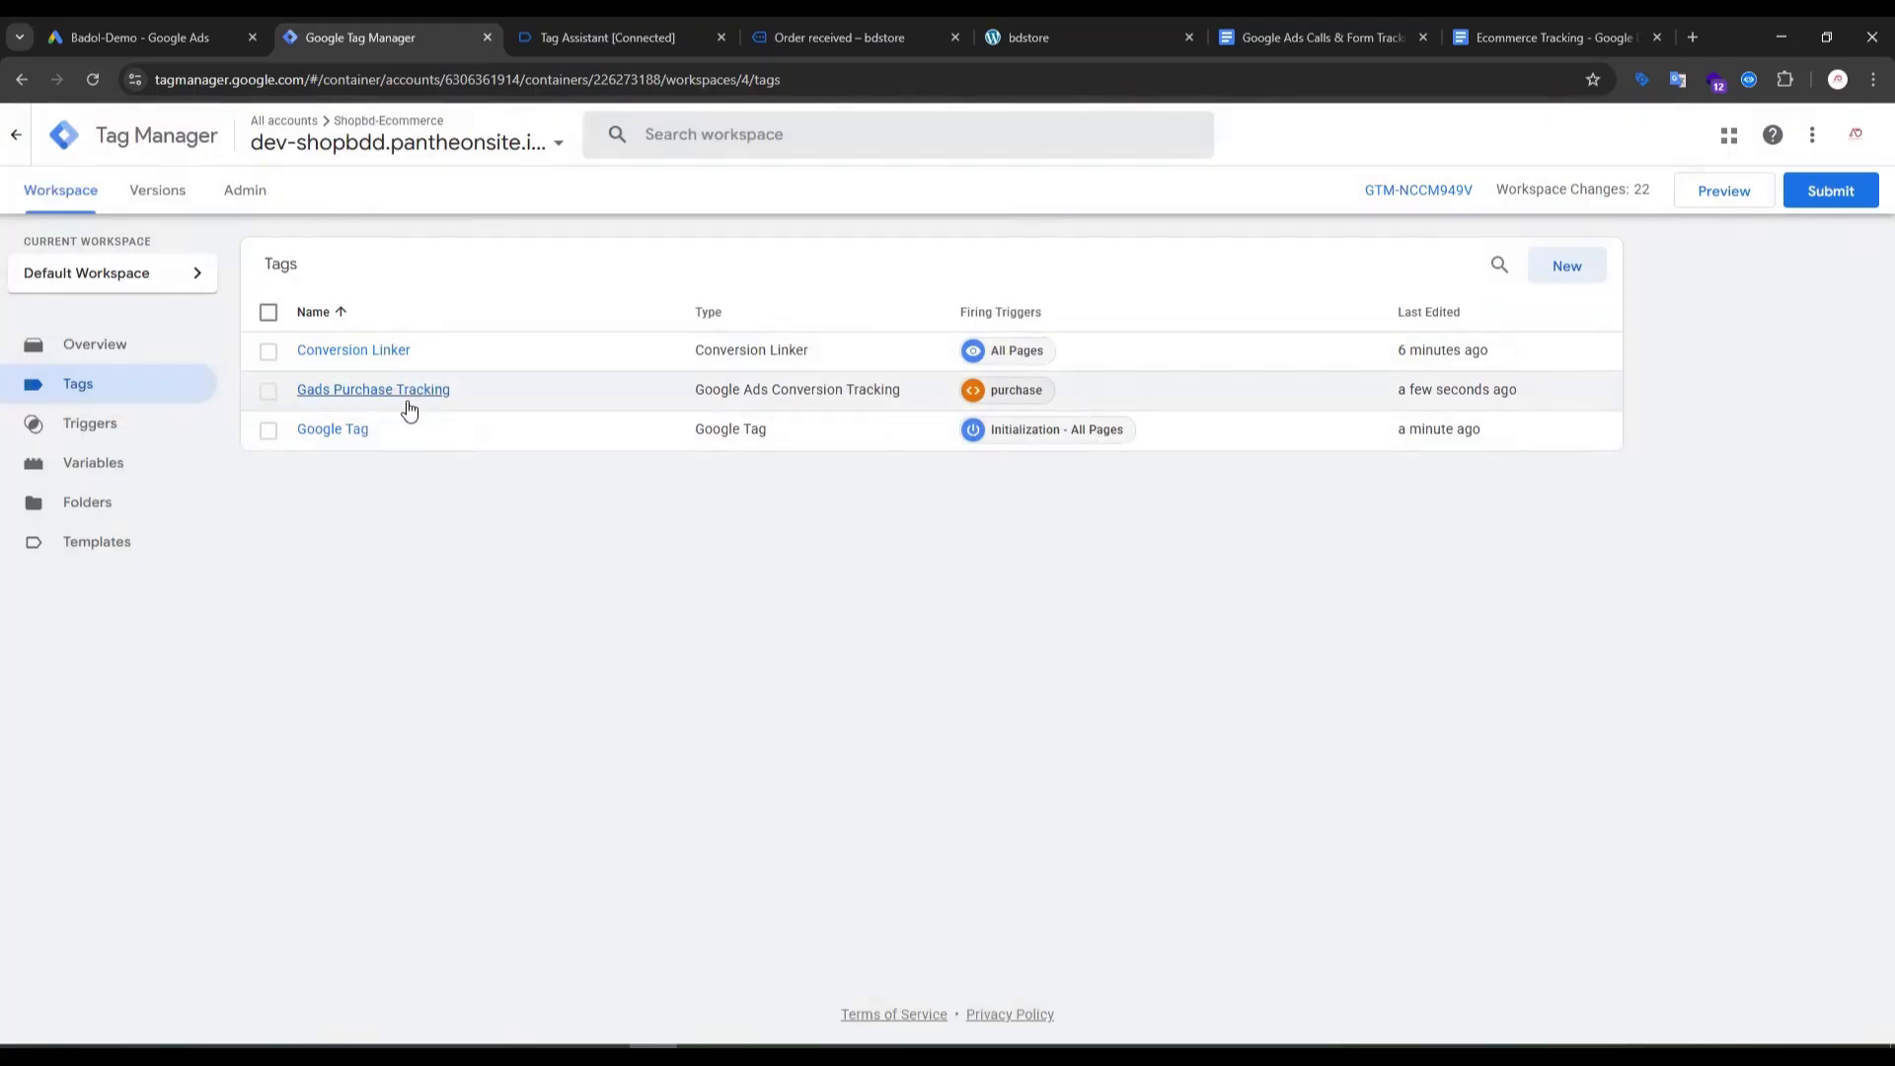
# Step: Switch to Google Ads and finish the setup of the Purchase Tracking (2) conversion action
pyautogui.click(122, 30)
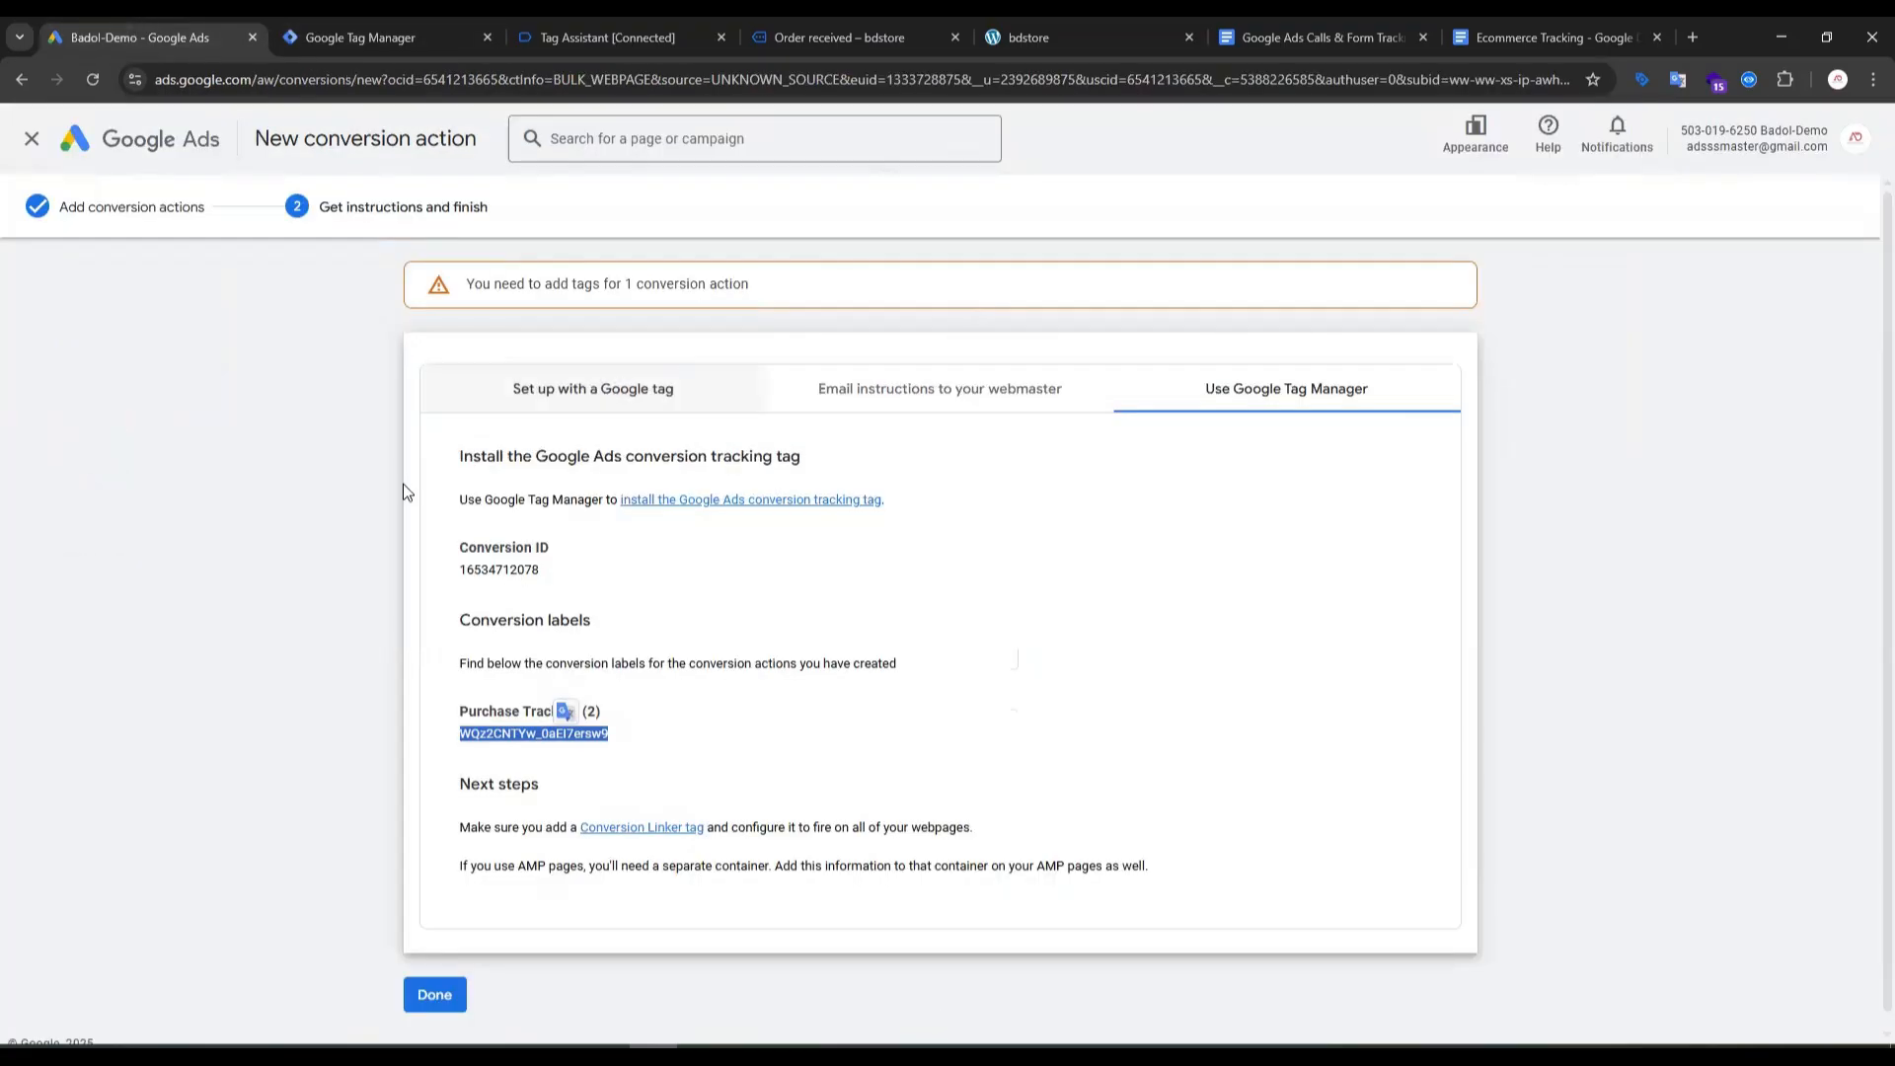
pyautogui.scroll(-1, 606, 742)
pyautogui.click(452, 977)
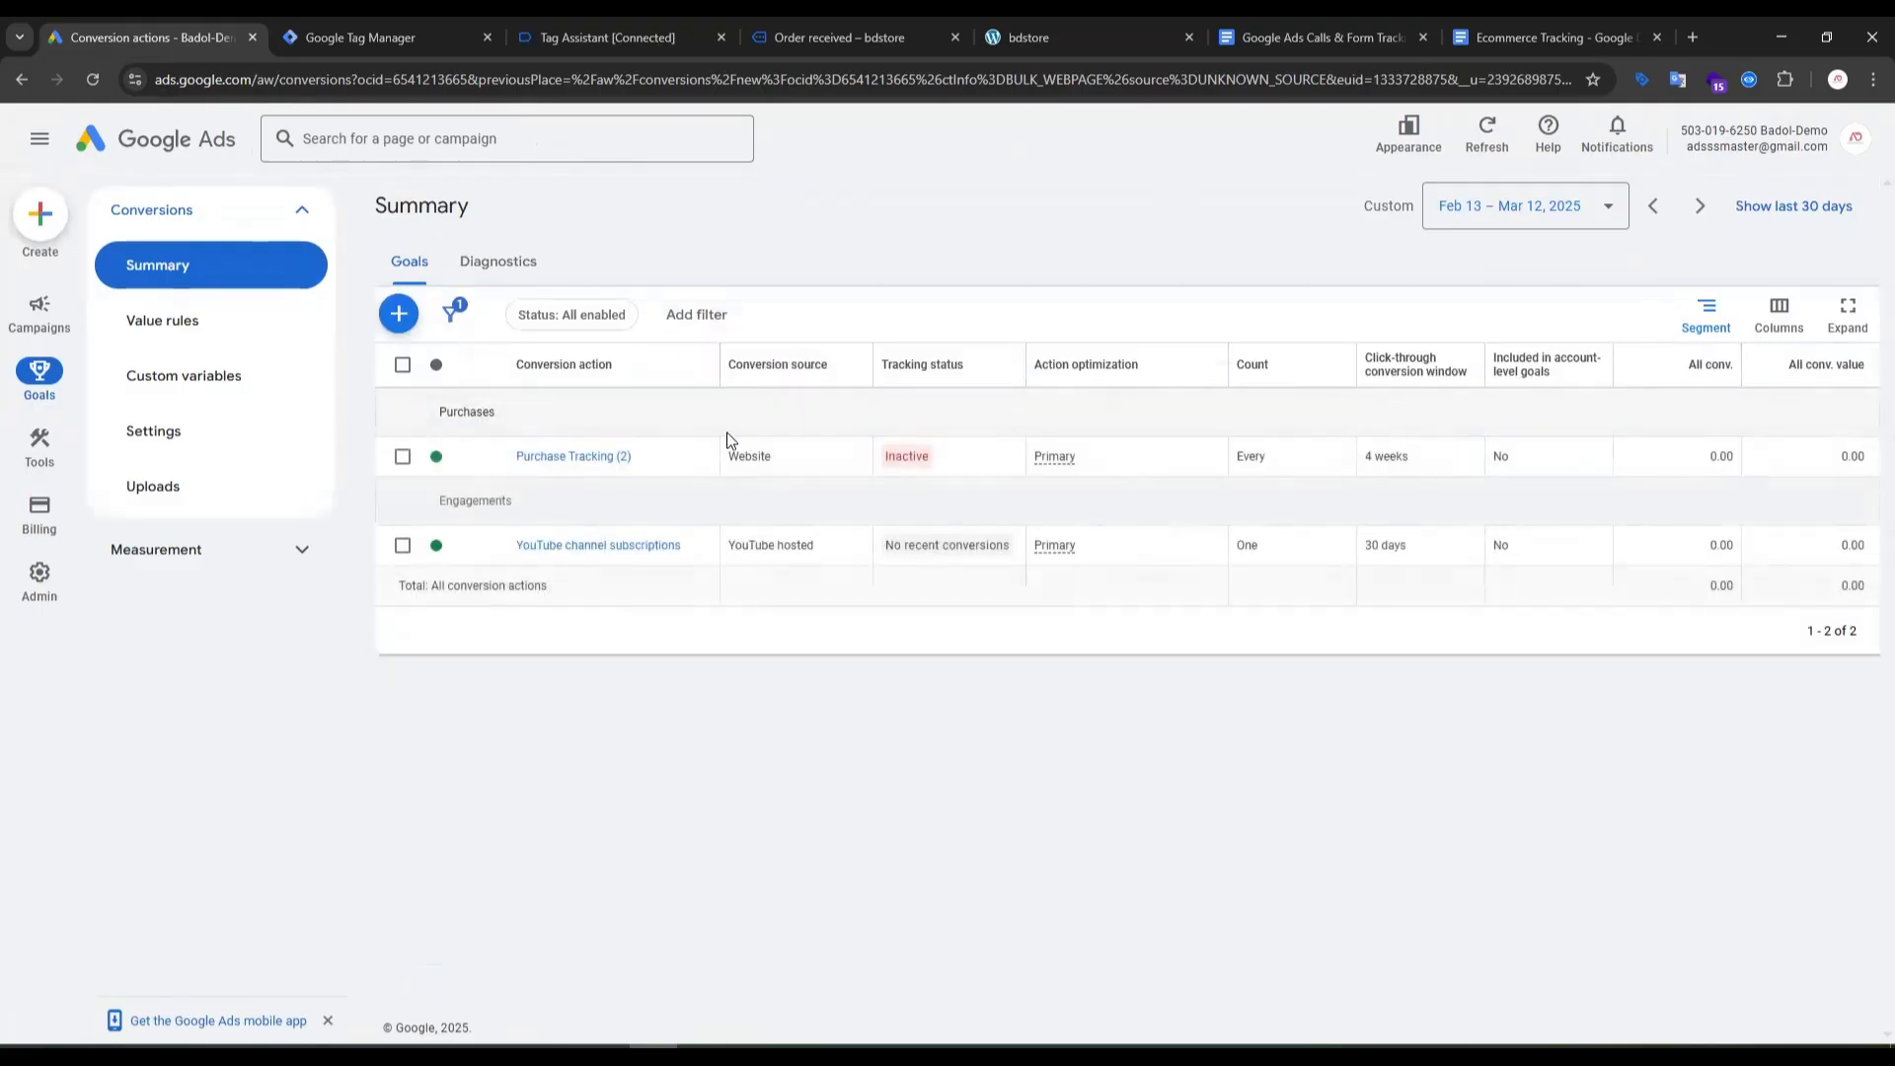
pyautogui.click(399, 314)
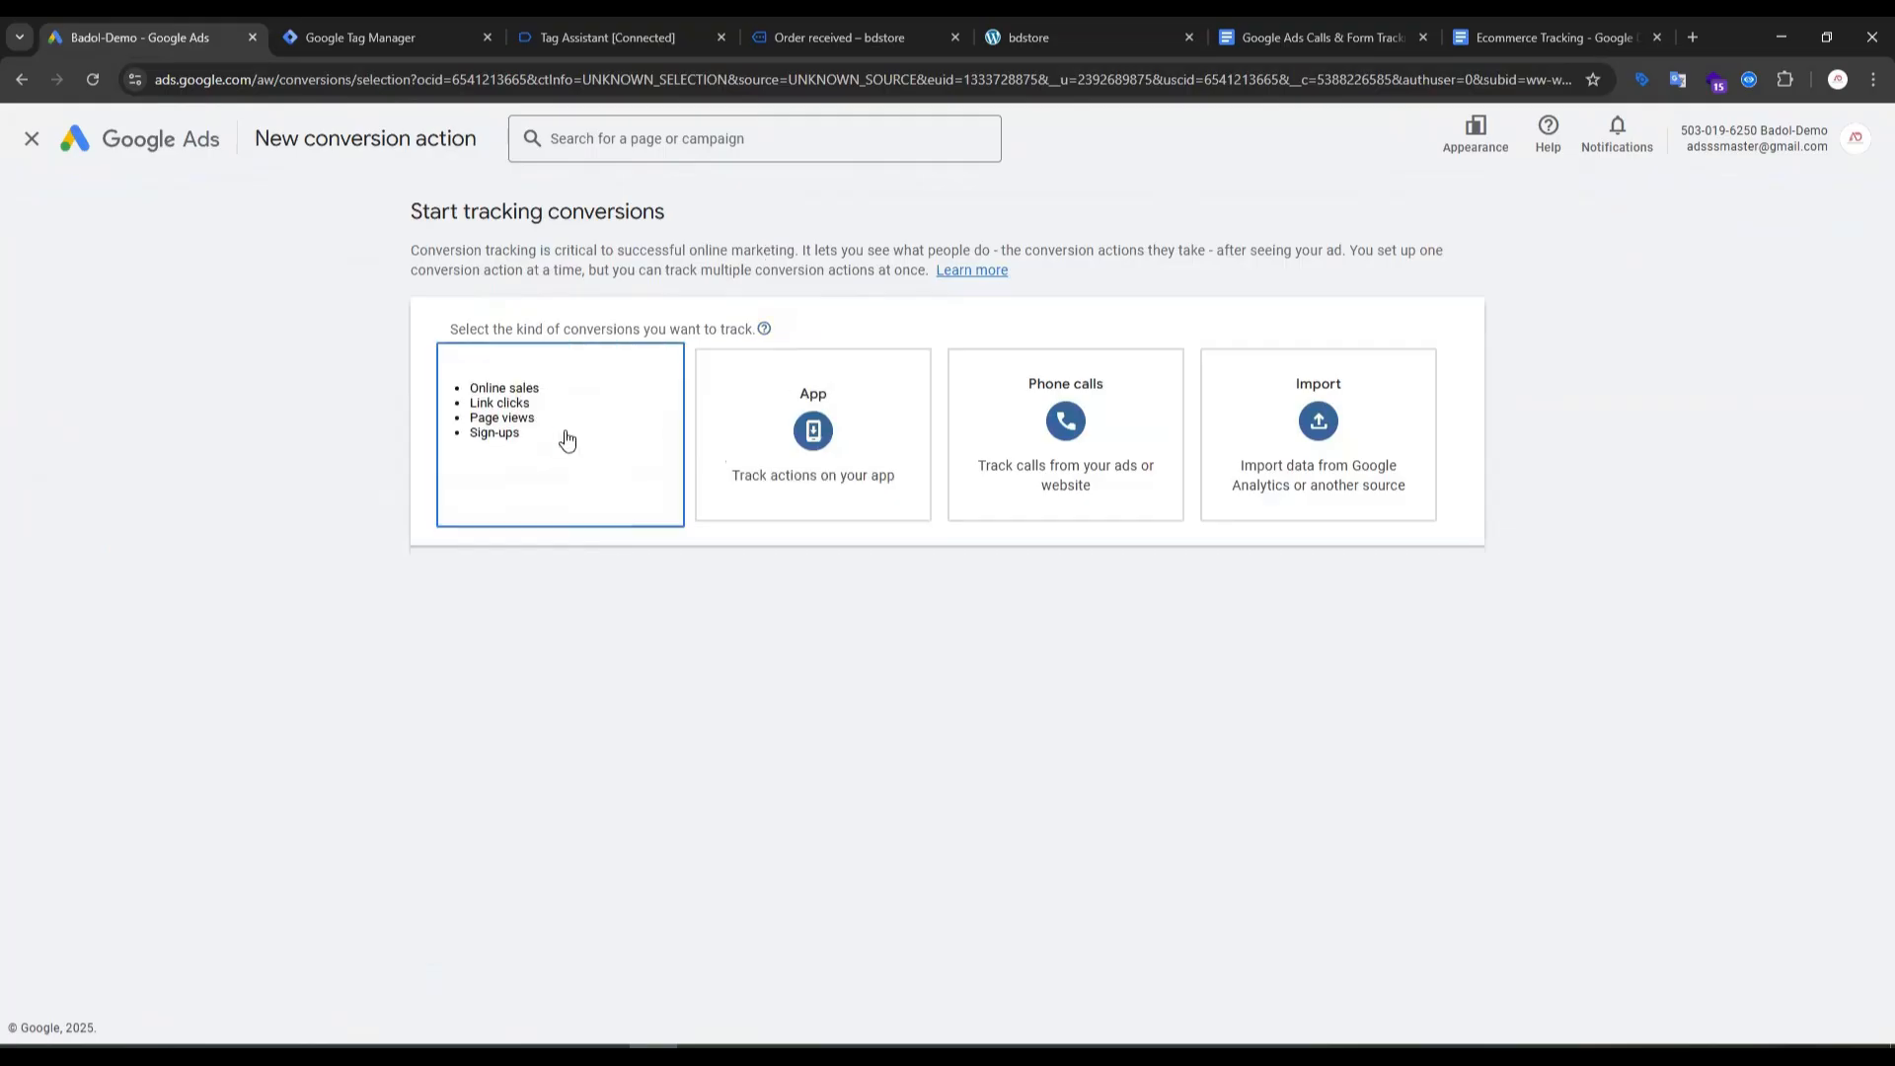
pyautogui.click(562, 436)
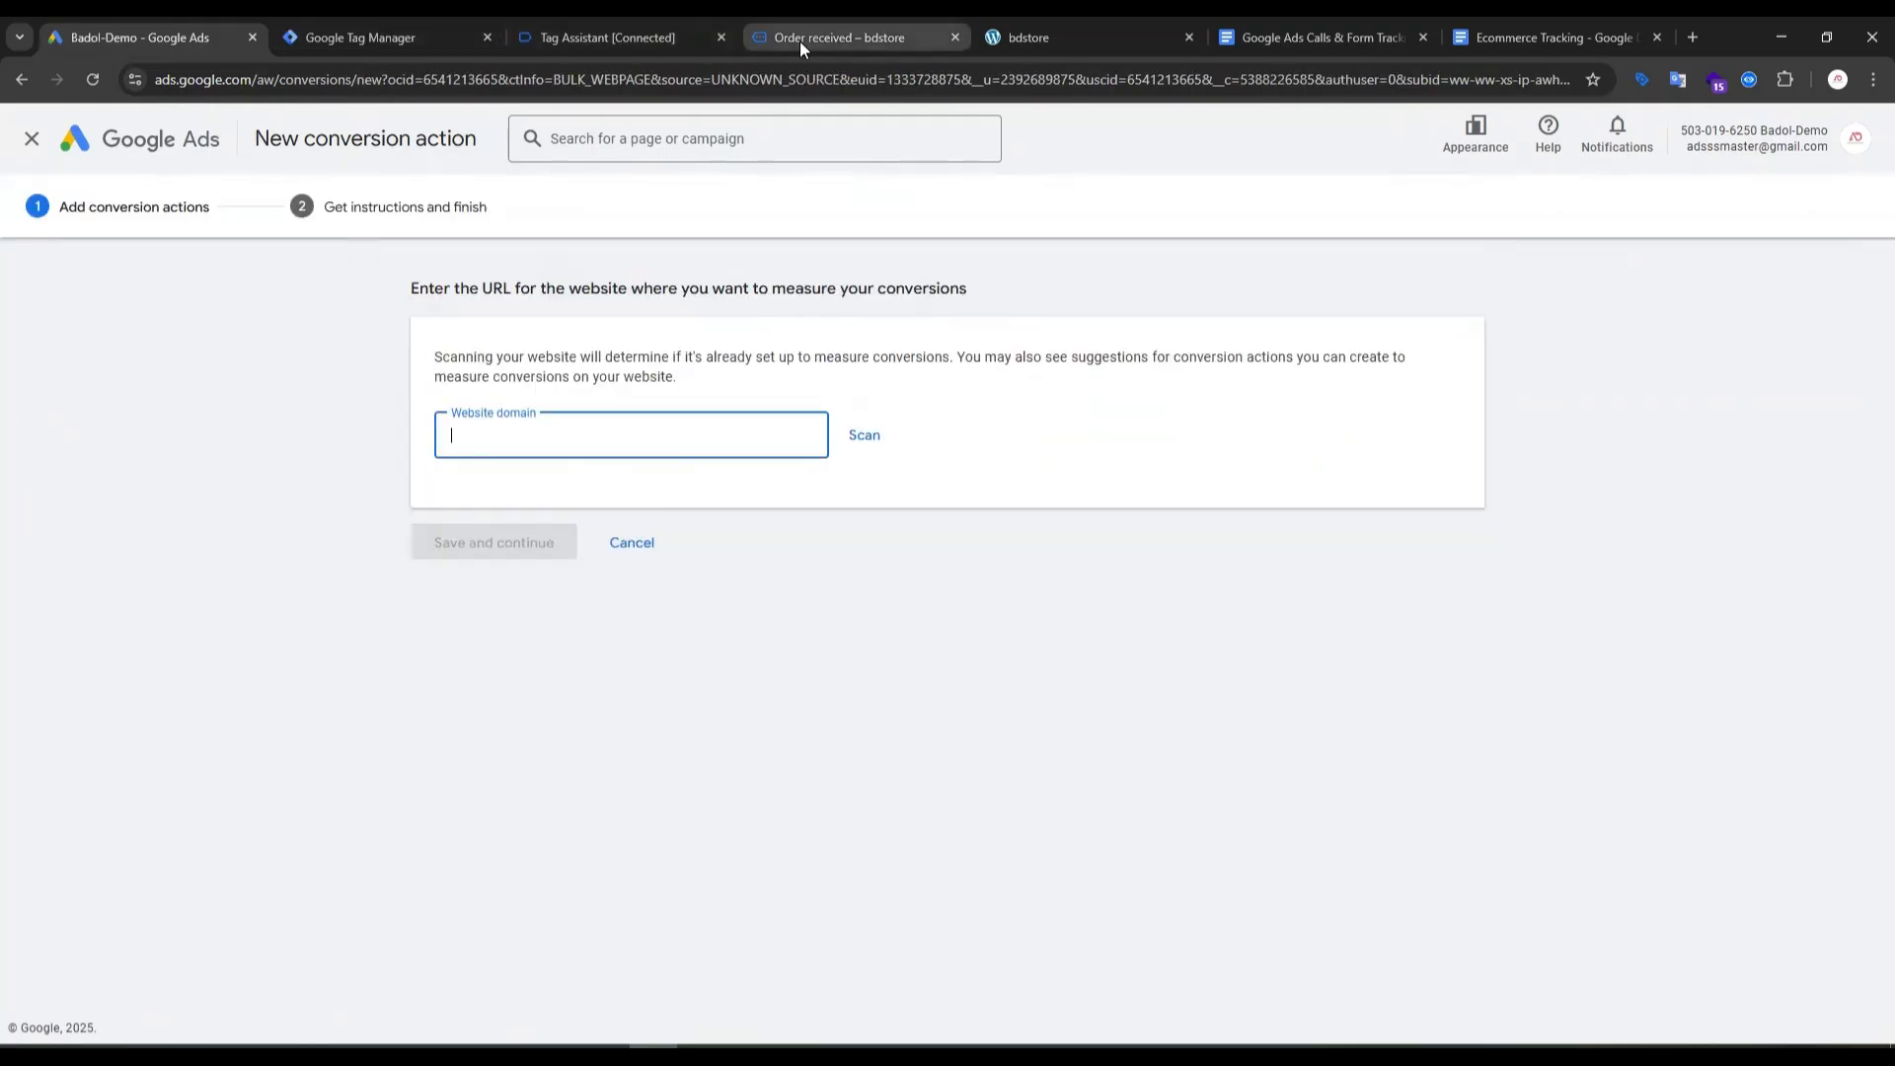
pyautogui.click(1076, 29)
pyautogui.click(320, 79)
pyautogui.hotkey('ctrl', 'c')
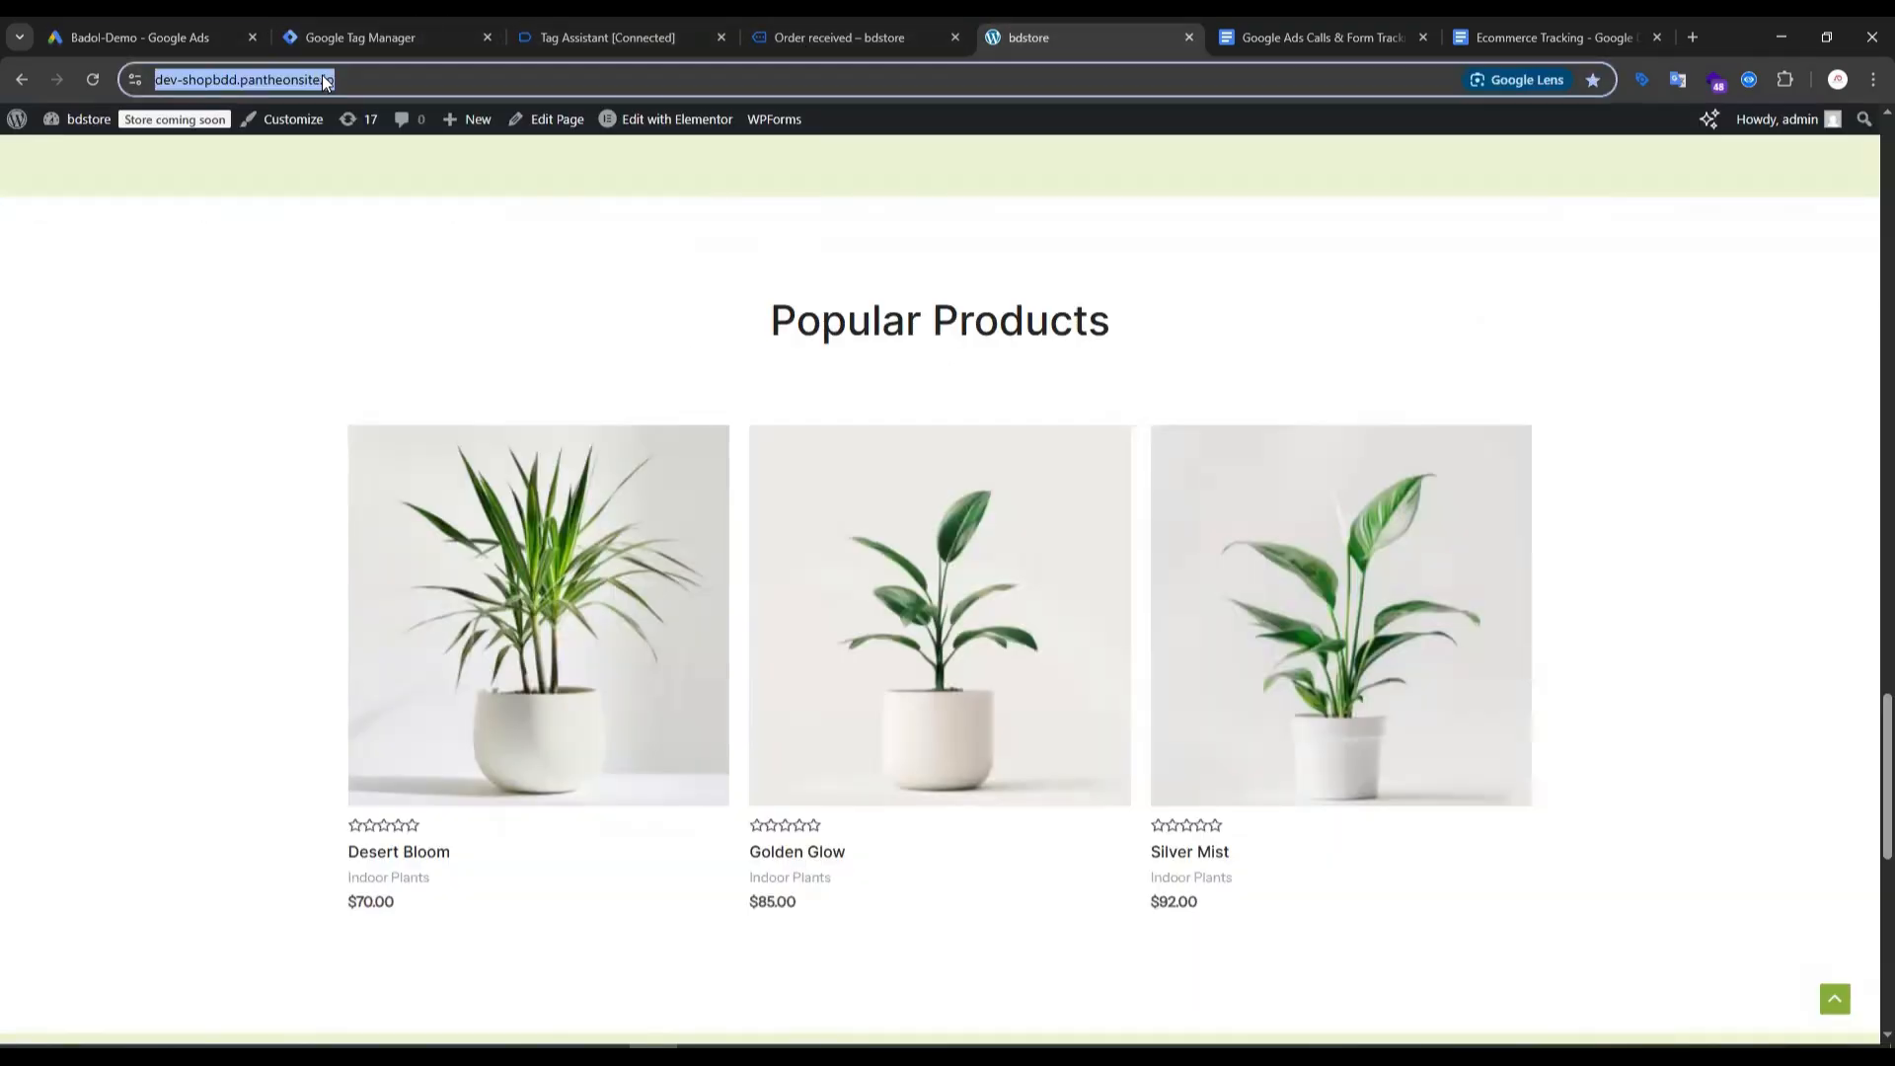
pyautogui.click(182, 28)
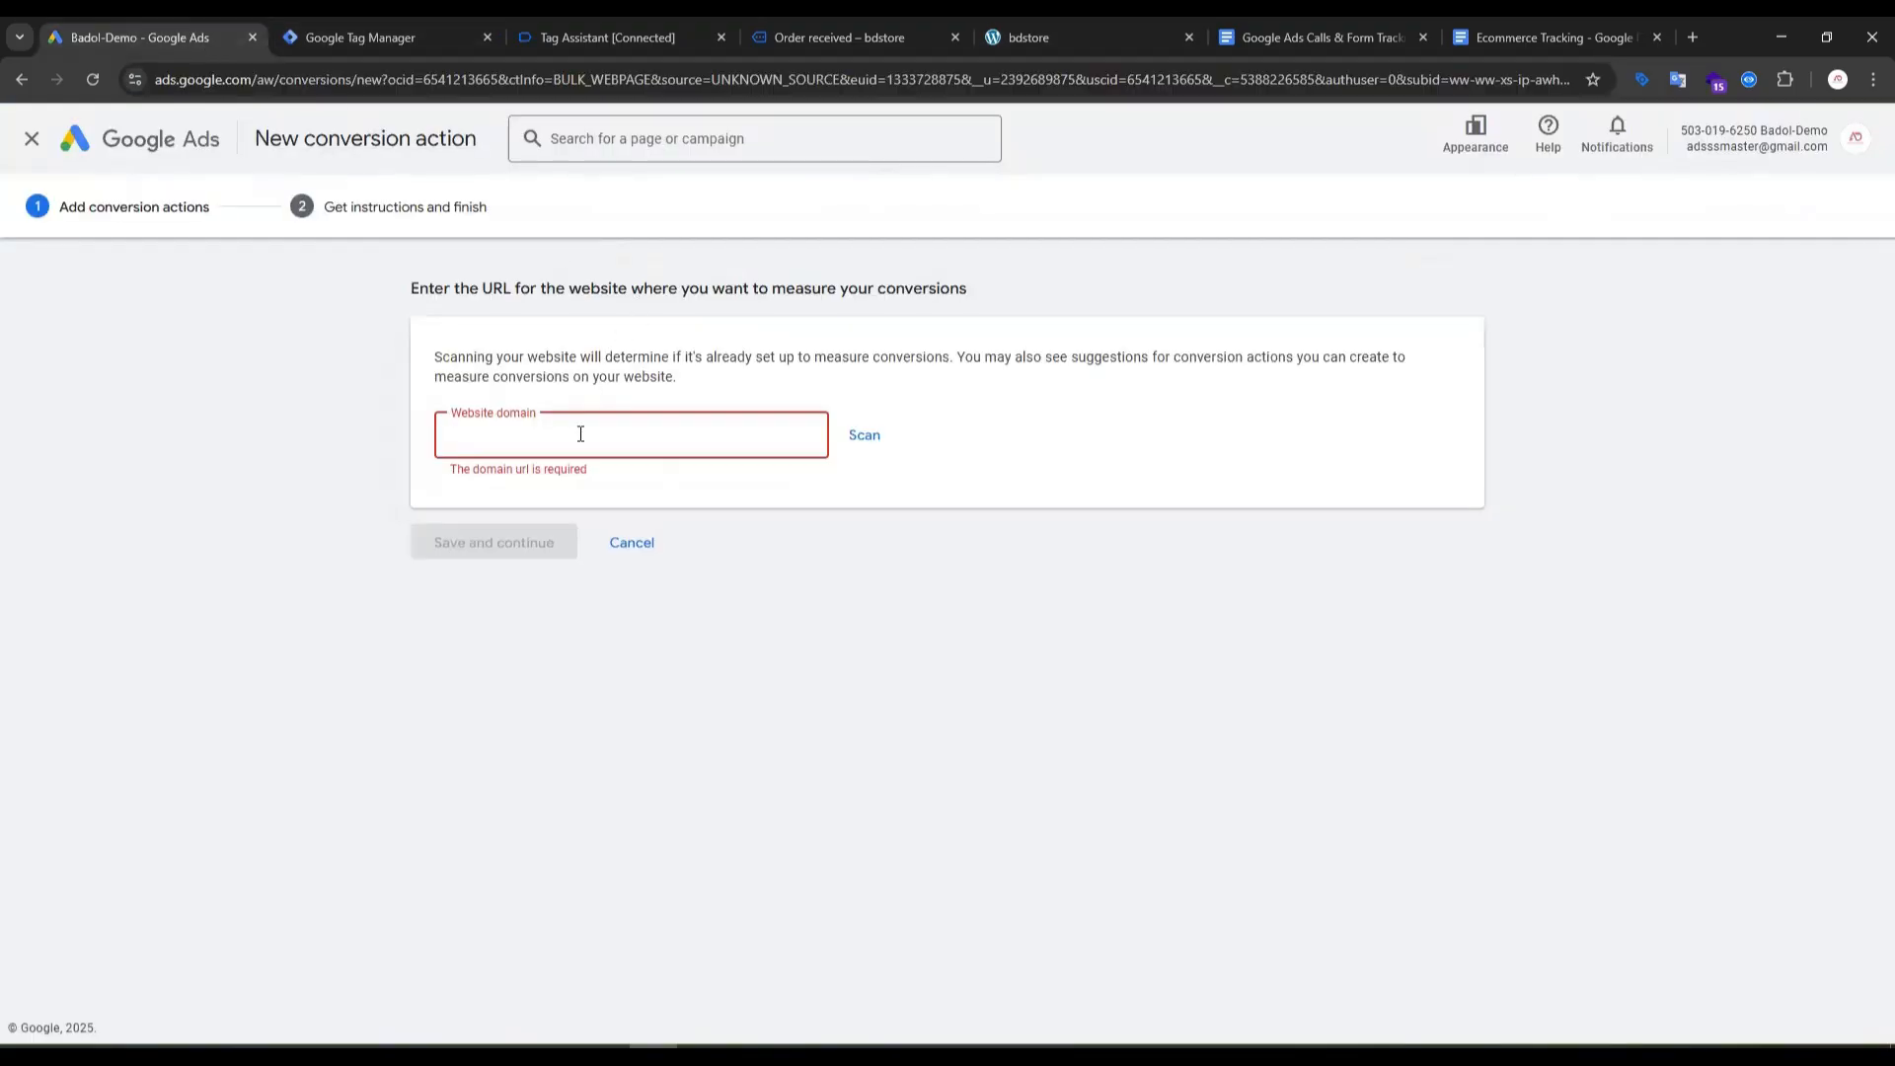
pyautogui.click(581, 435)
pyautogui.hotkey('ctrl', 'v')
pyautogui.click(863, 435)
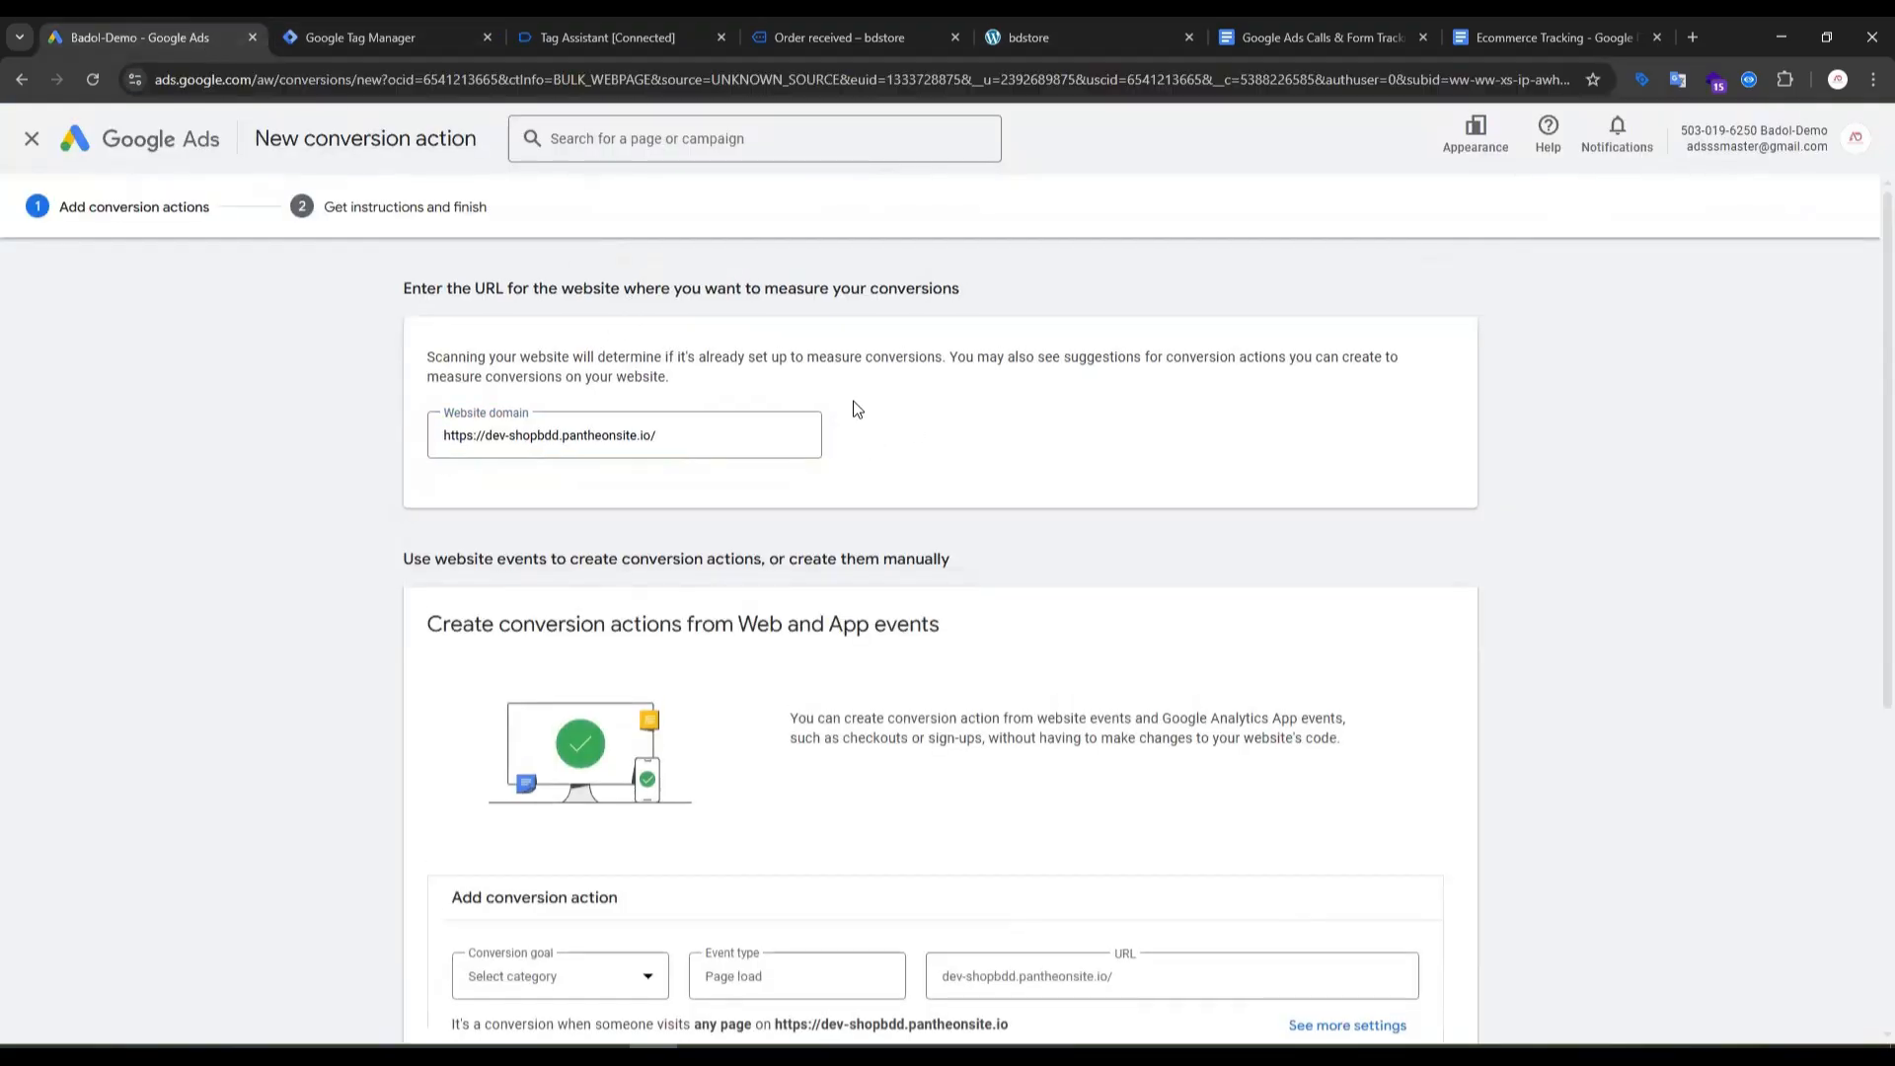
# Step: Add a conversion action manually and set its goal category to Add to cart
pyautogui.scroll(-5, 856, 408)
pyautogui.click(479, 906)
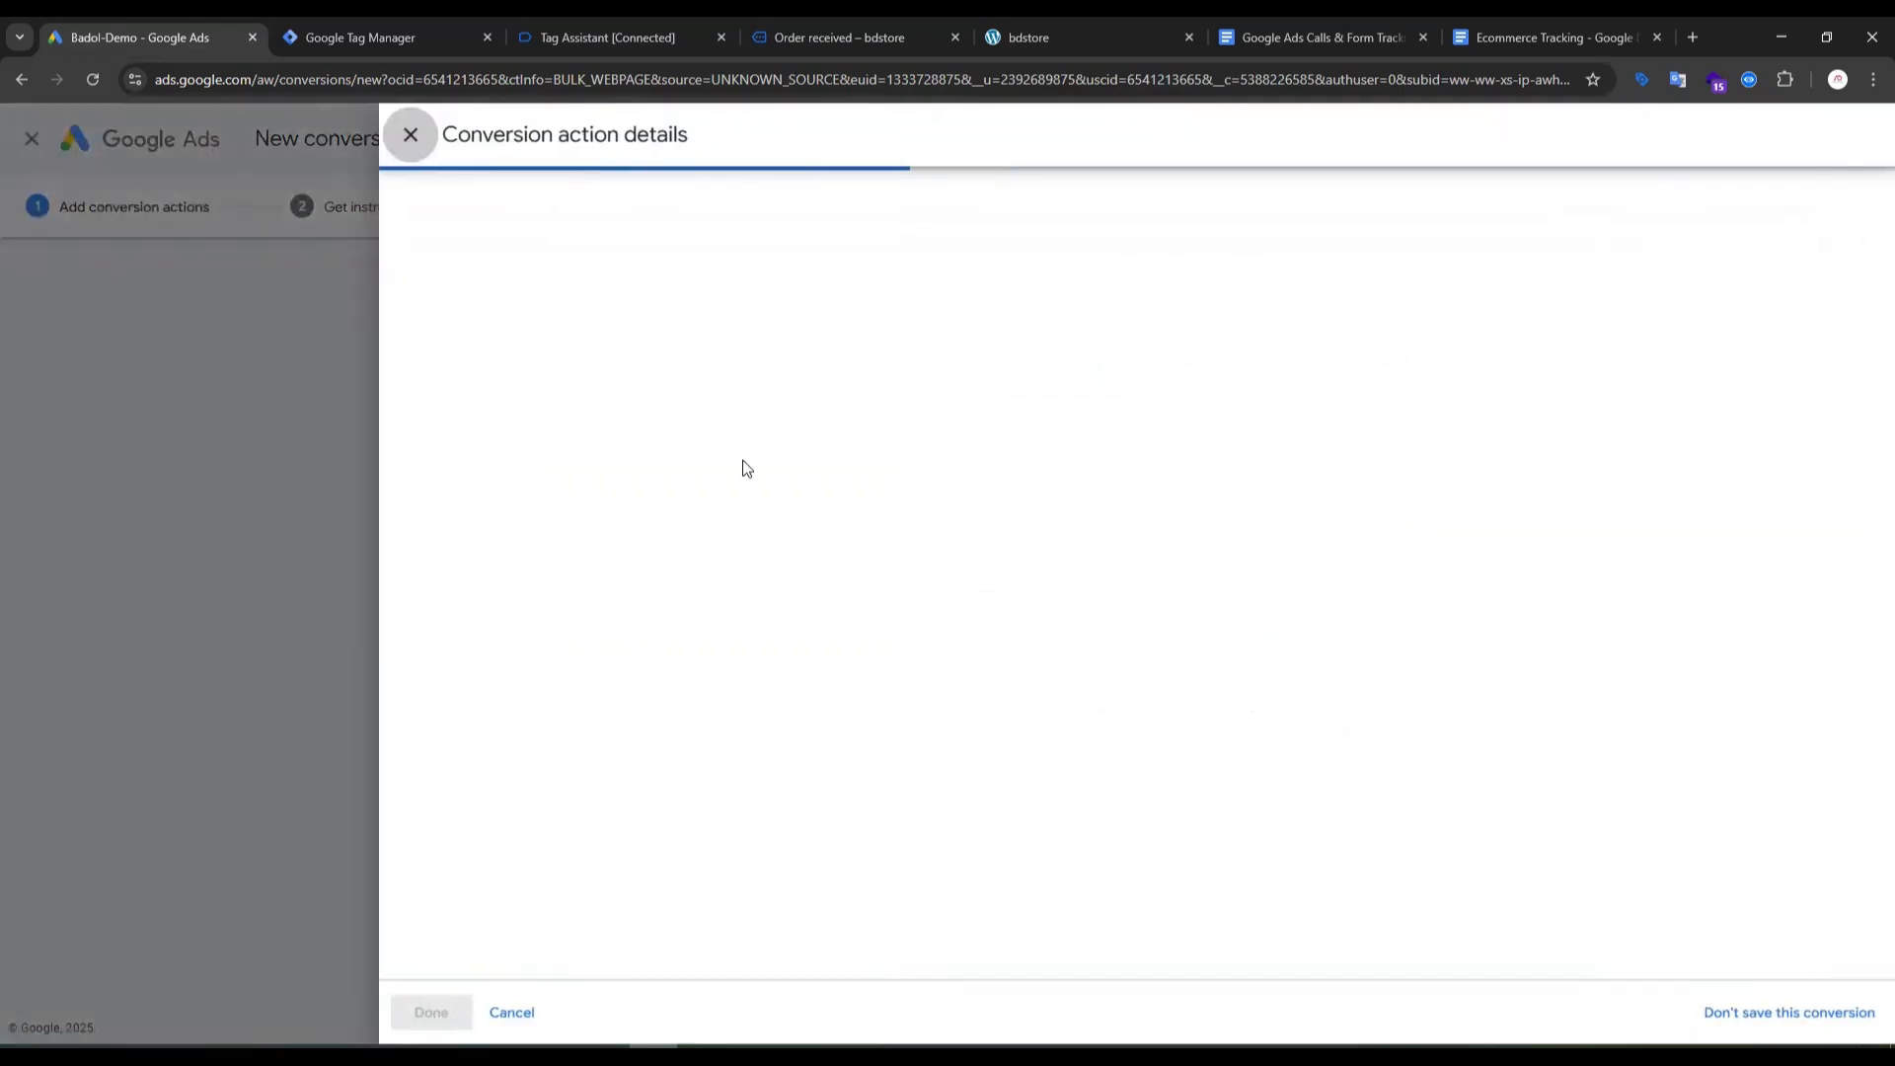
pyautogui.click(922, 387)
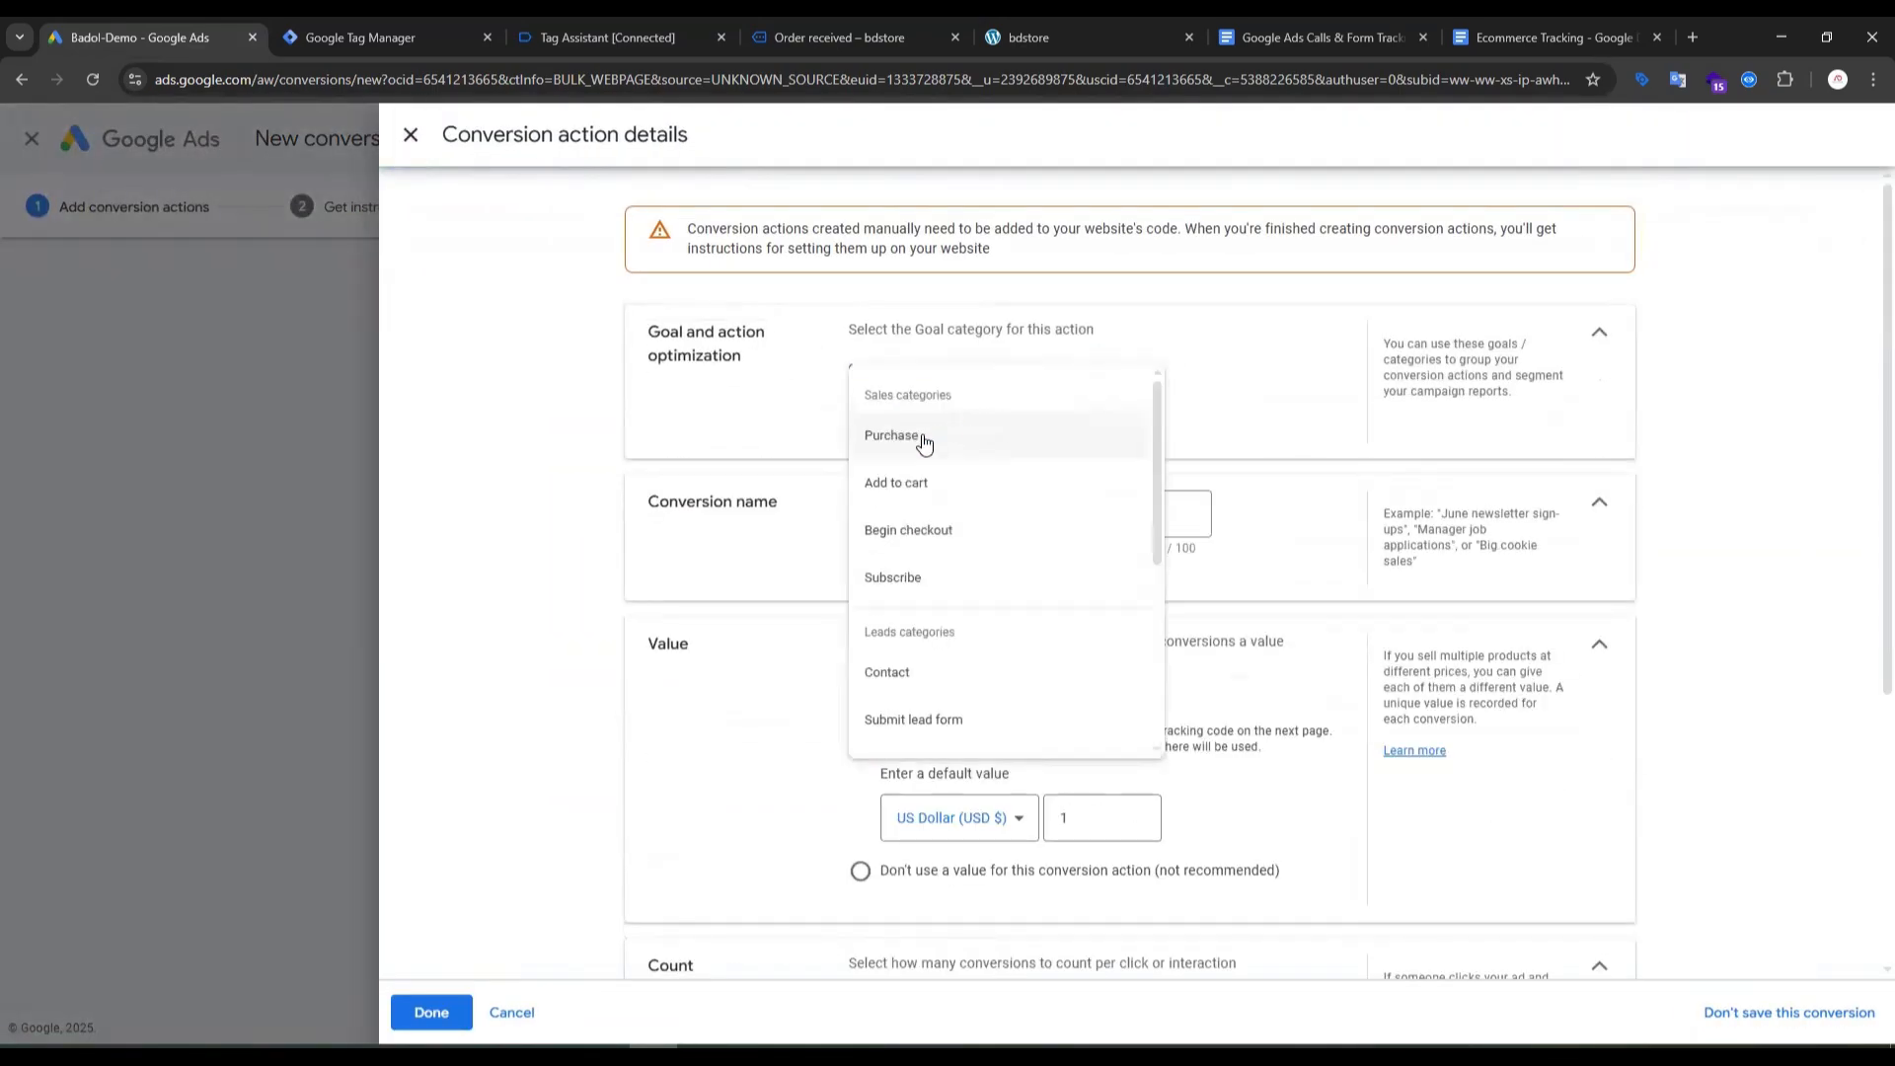
pyautogui.click(953, 486)
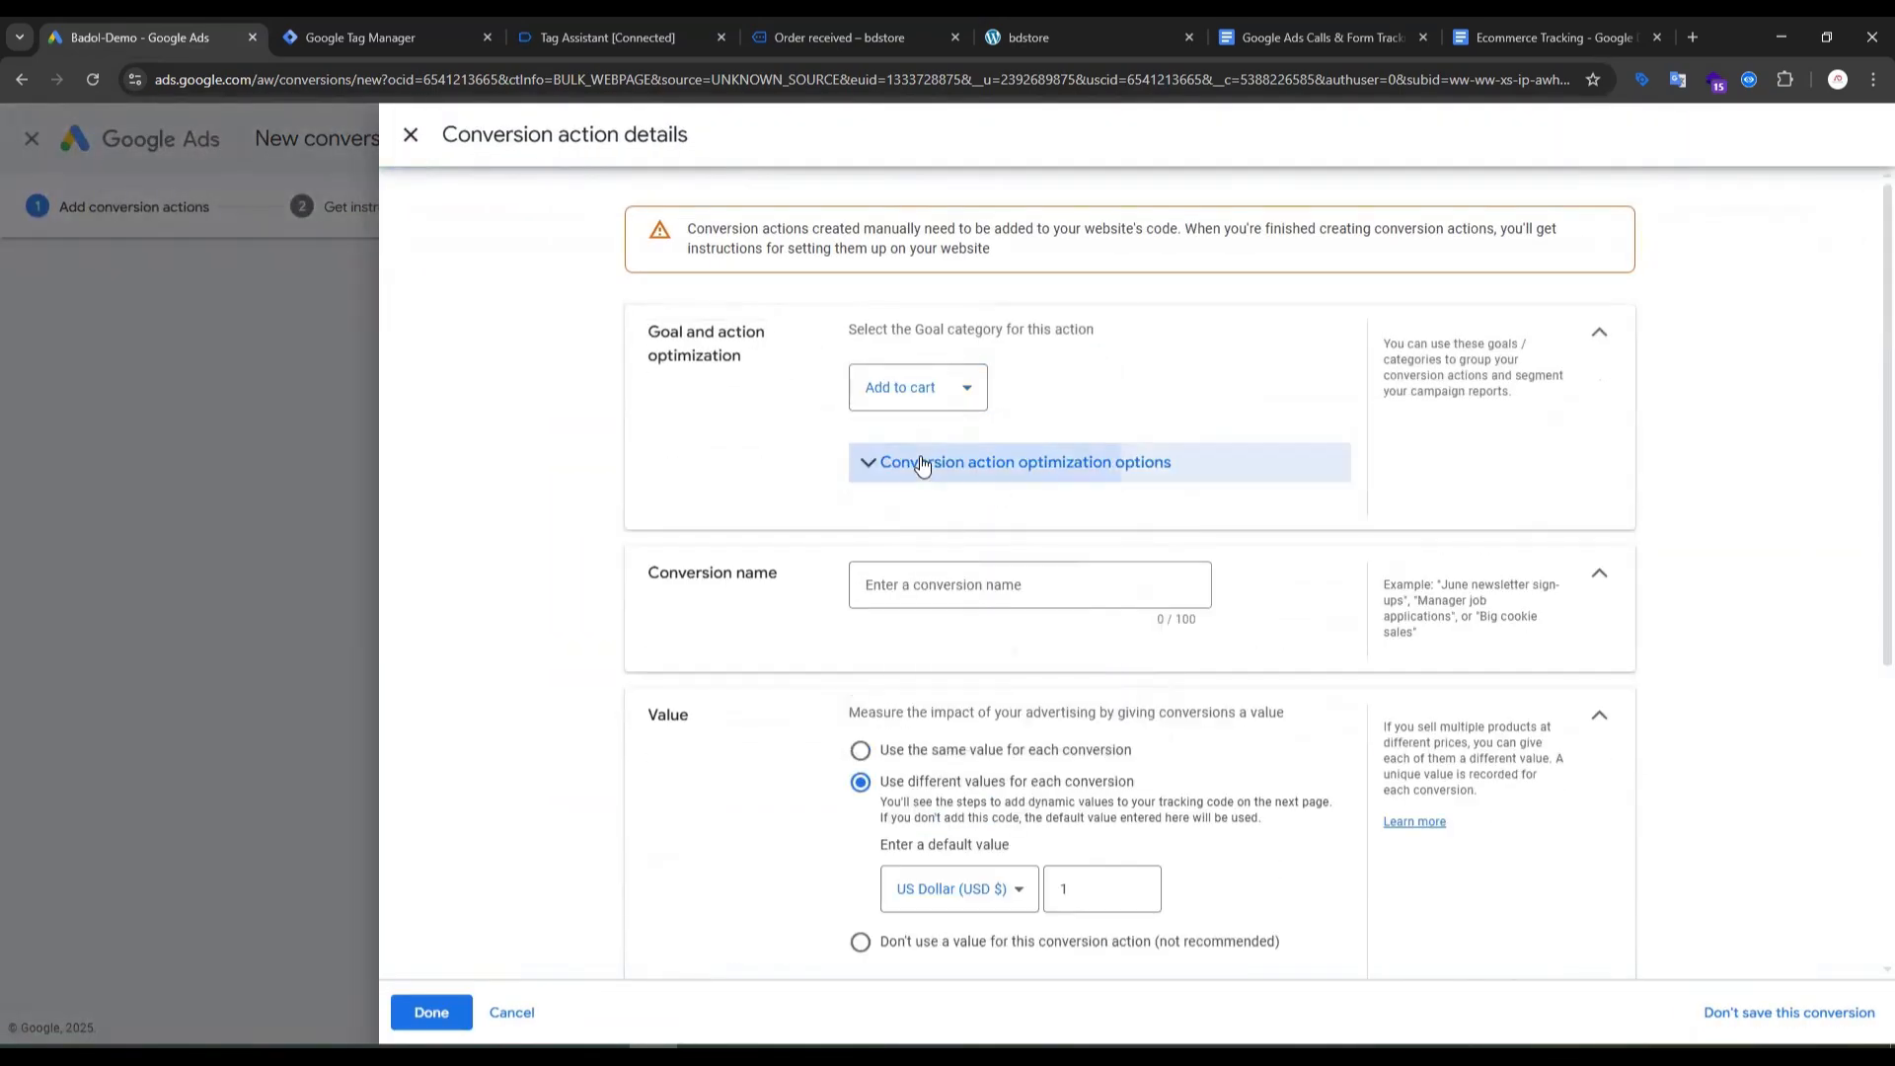
pyautogui.click(922, 463)
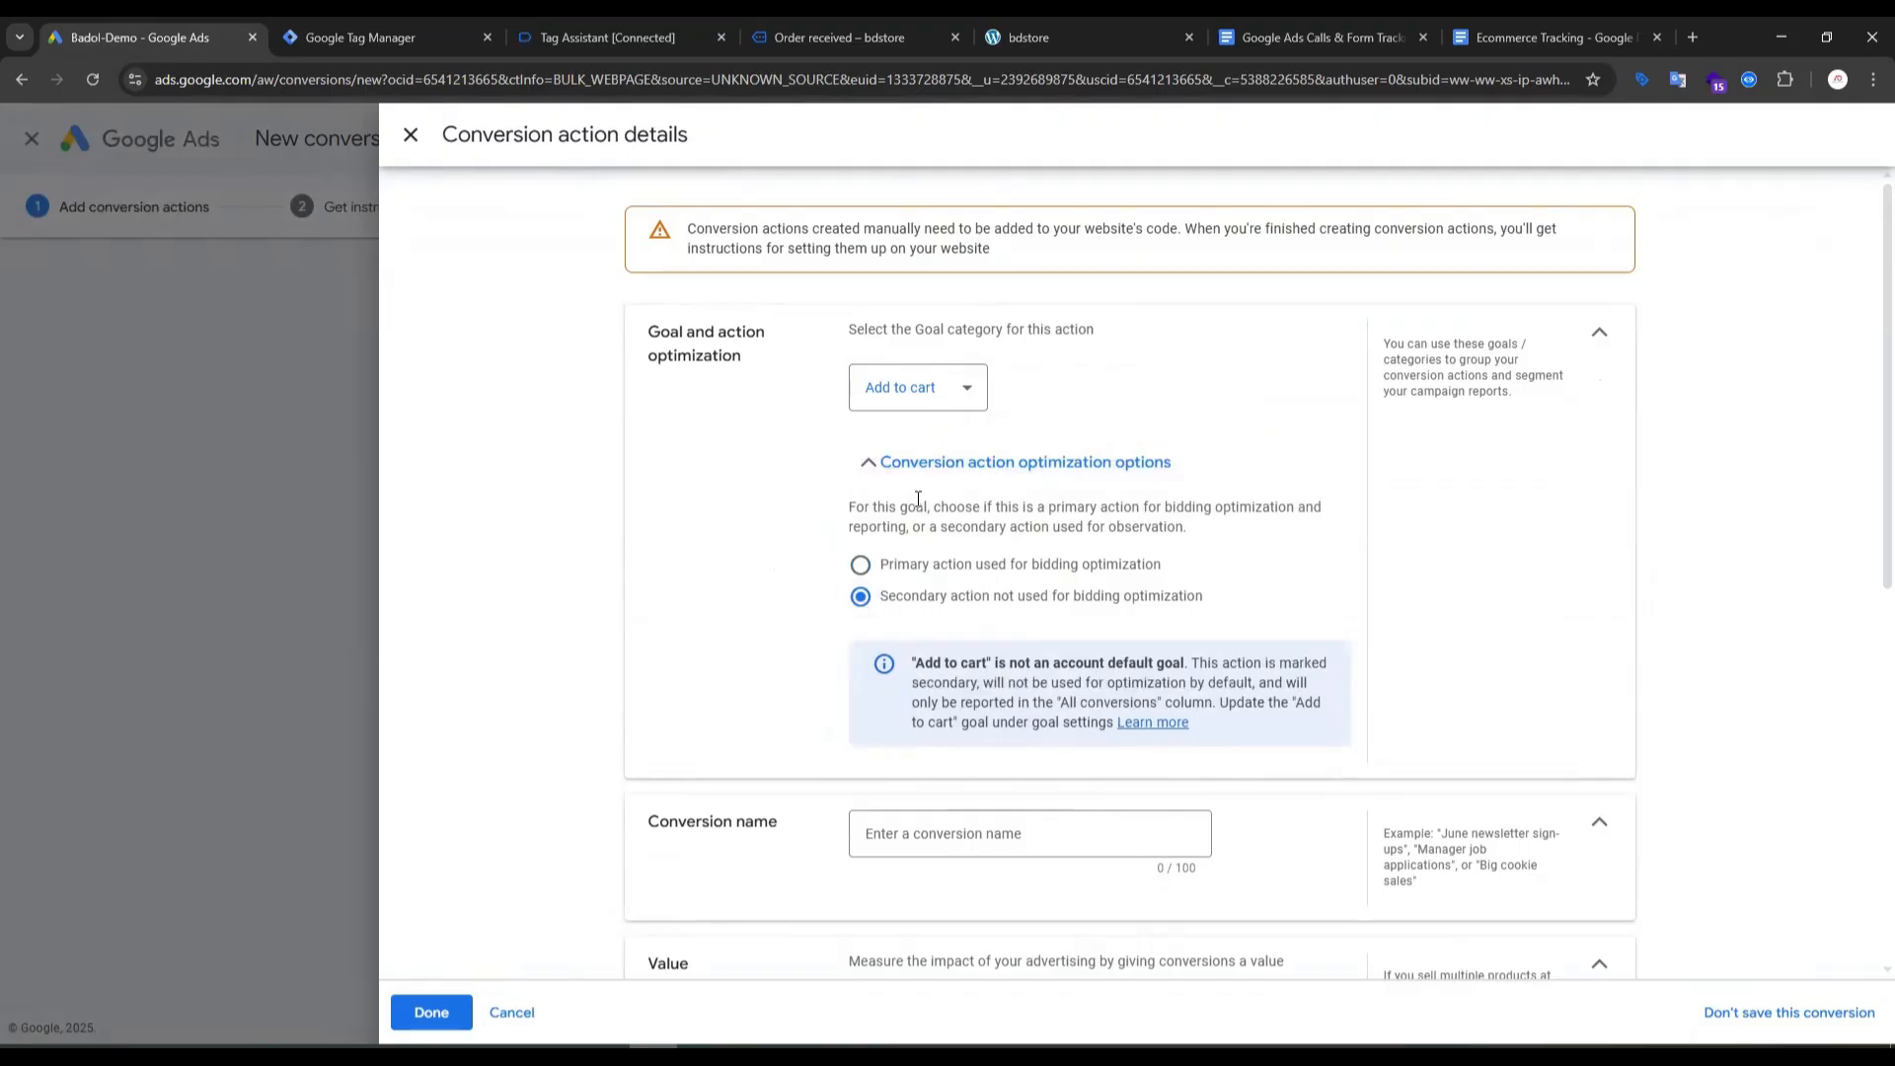
pyautogui.click(929, 462)
# Step: Name the conversion action Add to Cart Trackiong, complete its details and save it to reach the setup instructions
pyautogui.click(906, 583)
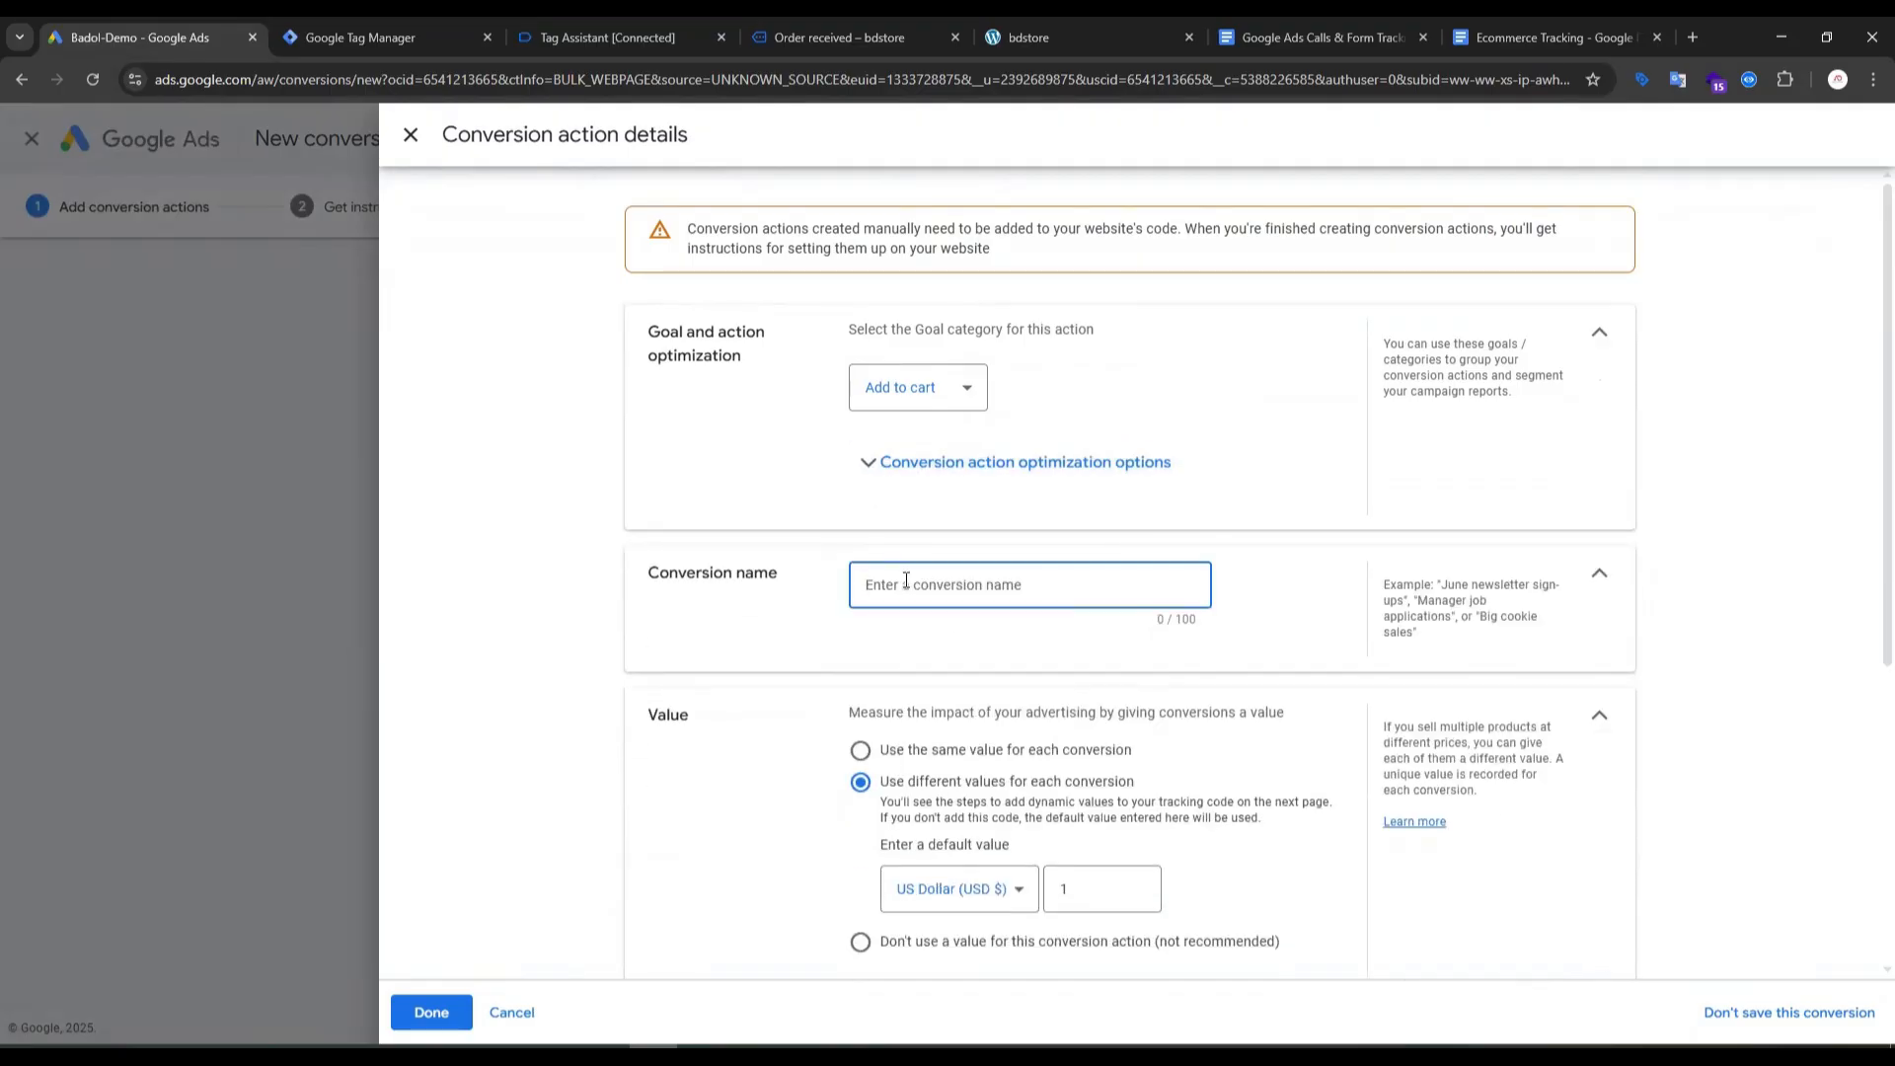
pyautogui.write('Add to Cart Trackiong')
pyautogui.scroll(-4, 906, 592)
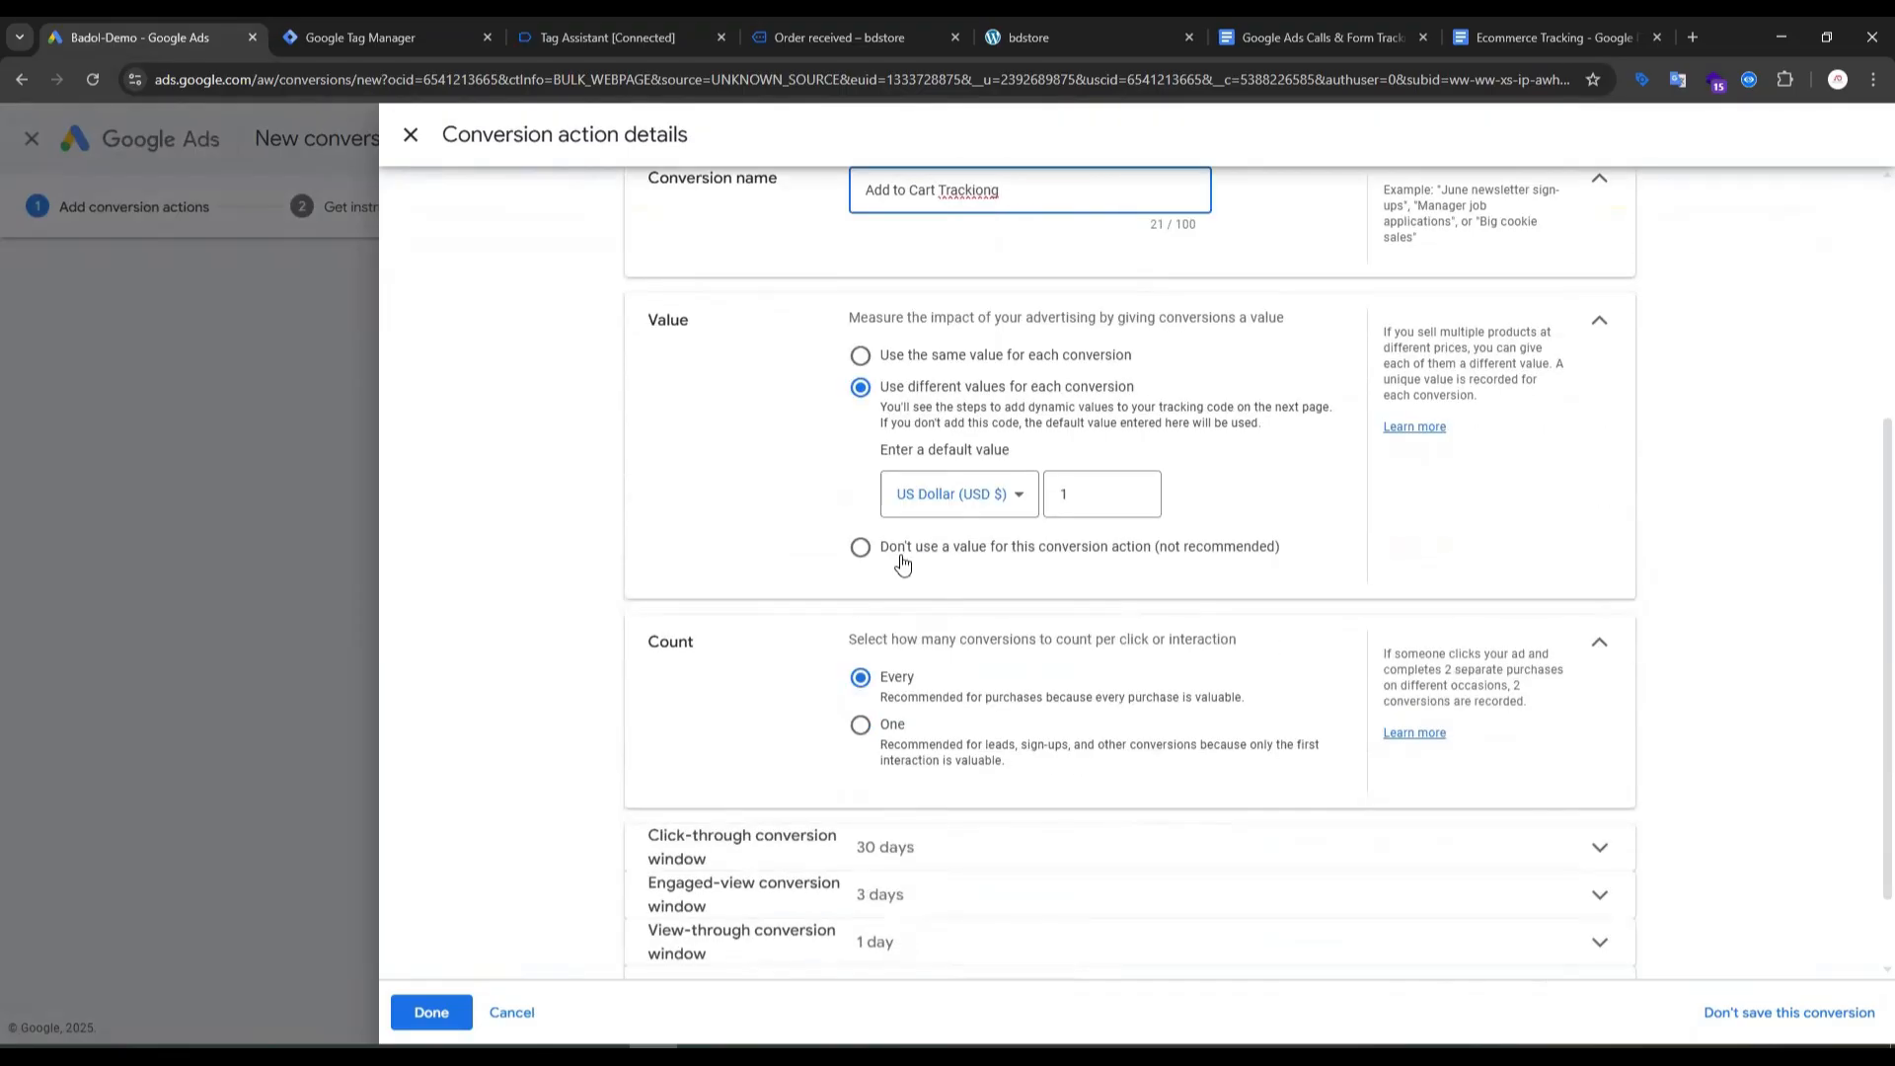
pyautogui.scroll(-1, 864, 662)
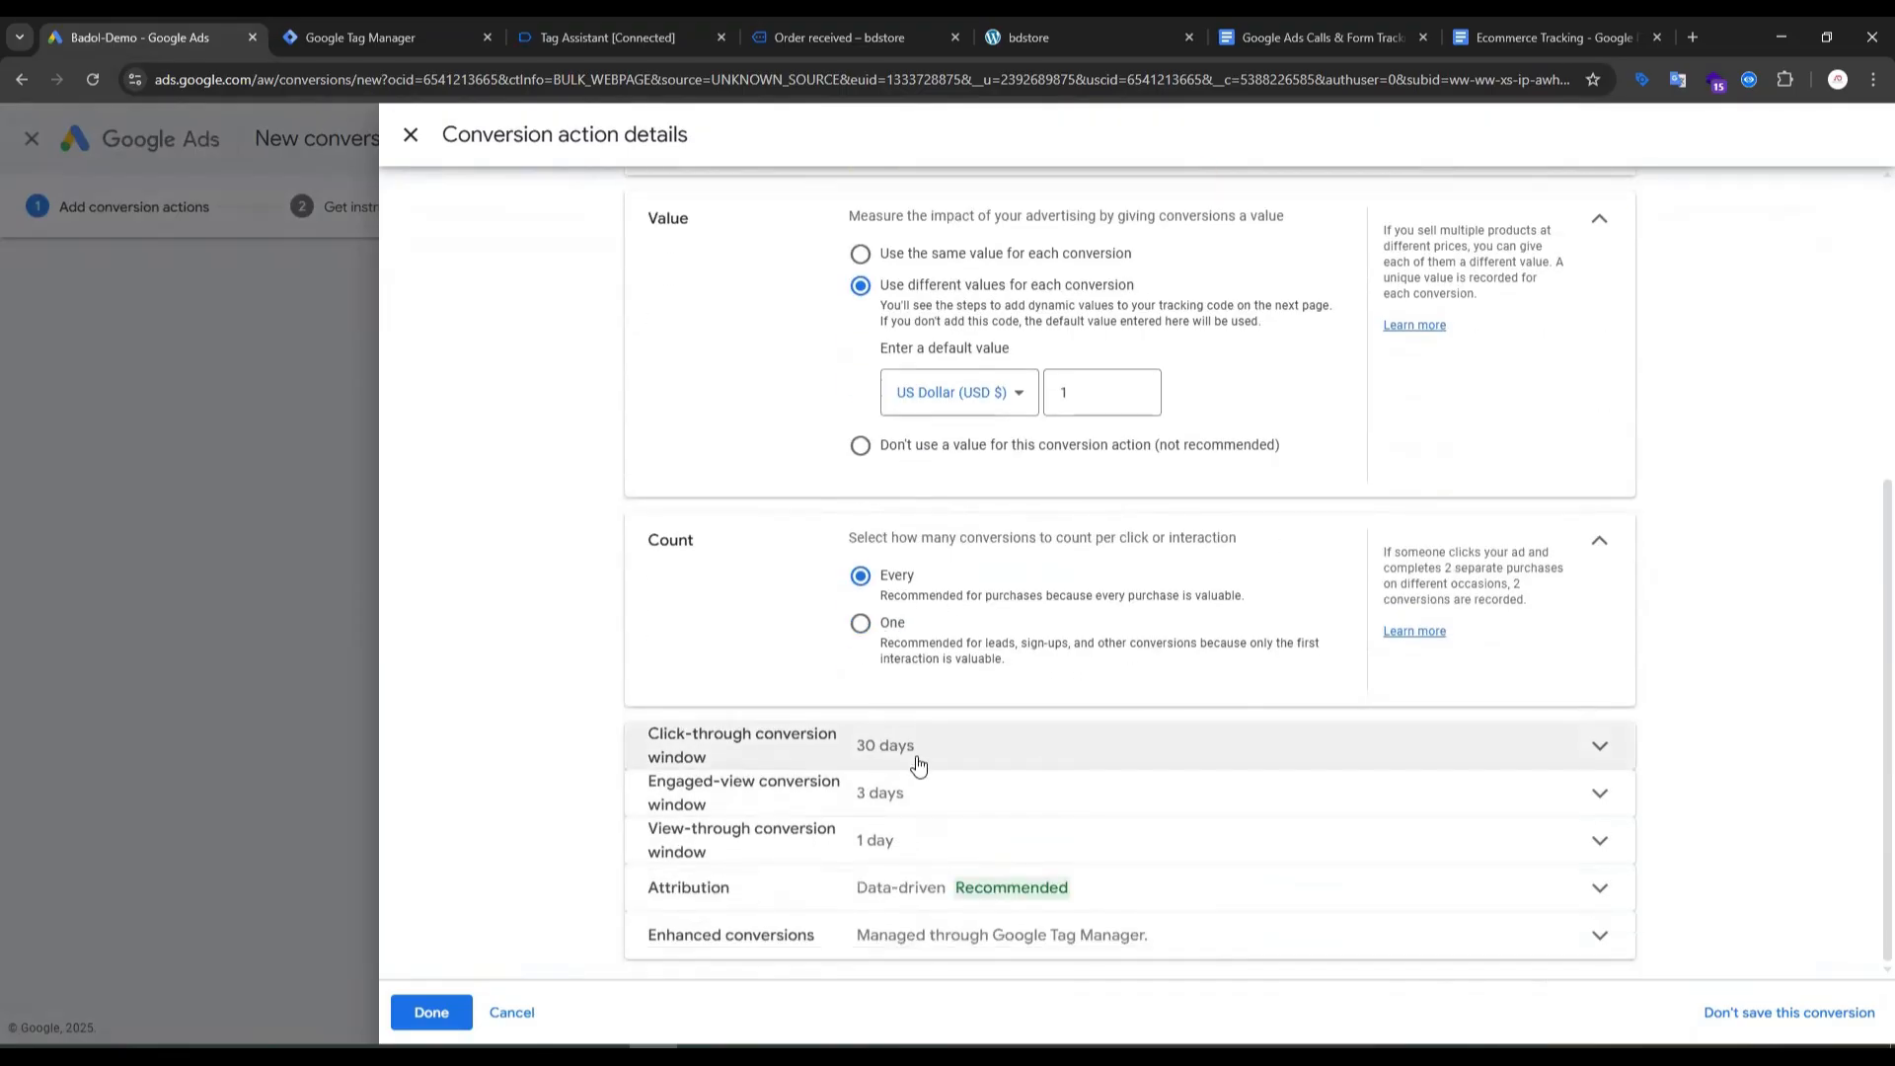
pyautogui.click(433, 1013)
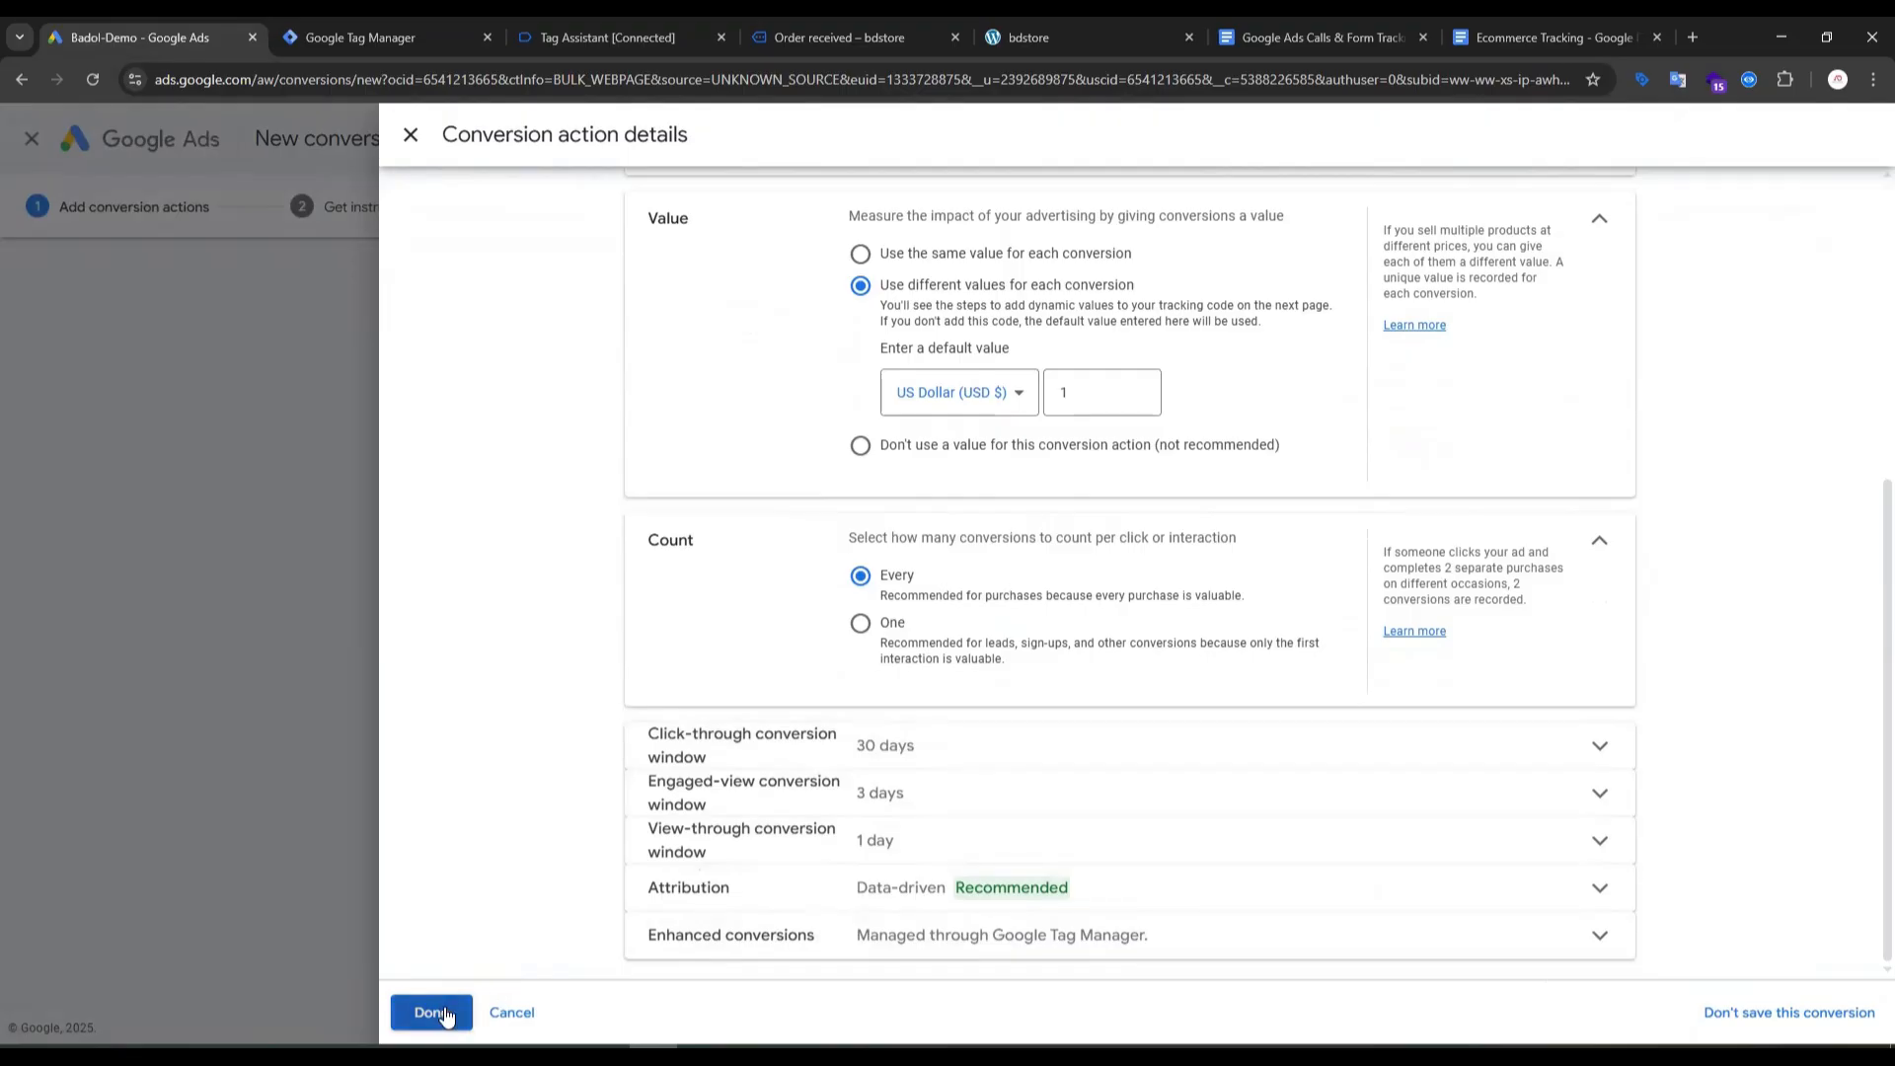
pyautogui.click(494, 979)
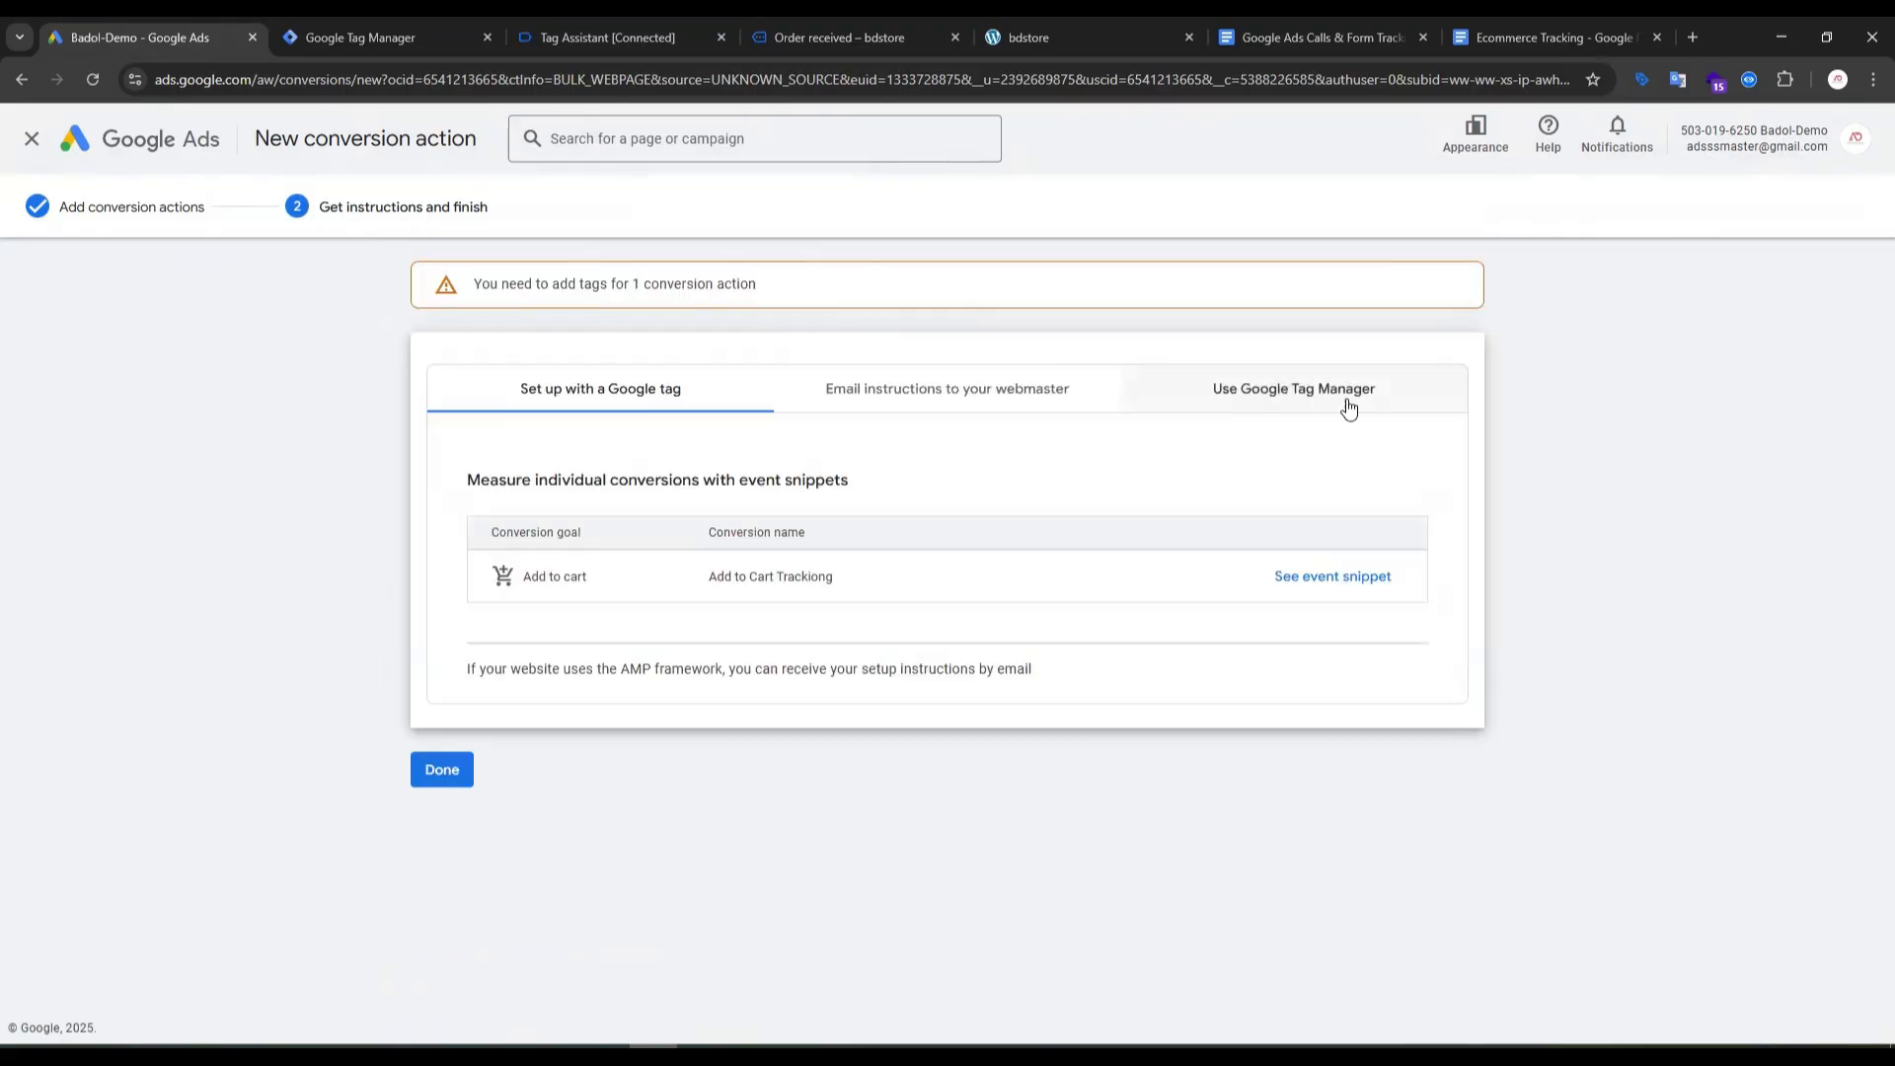
# Step: View the Tag Manager instructions, then create a Google Ads Conversion Tracking tag in Tag Manager using the Google Ads Conversion ID variable
pyautogui.click(1286, 389)
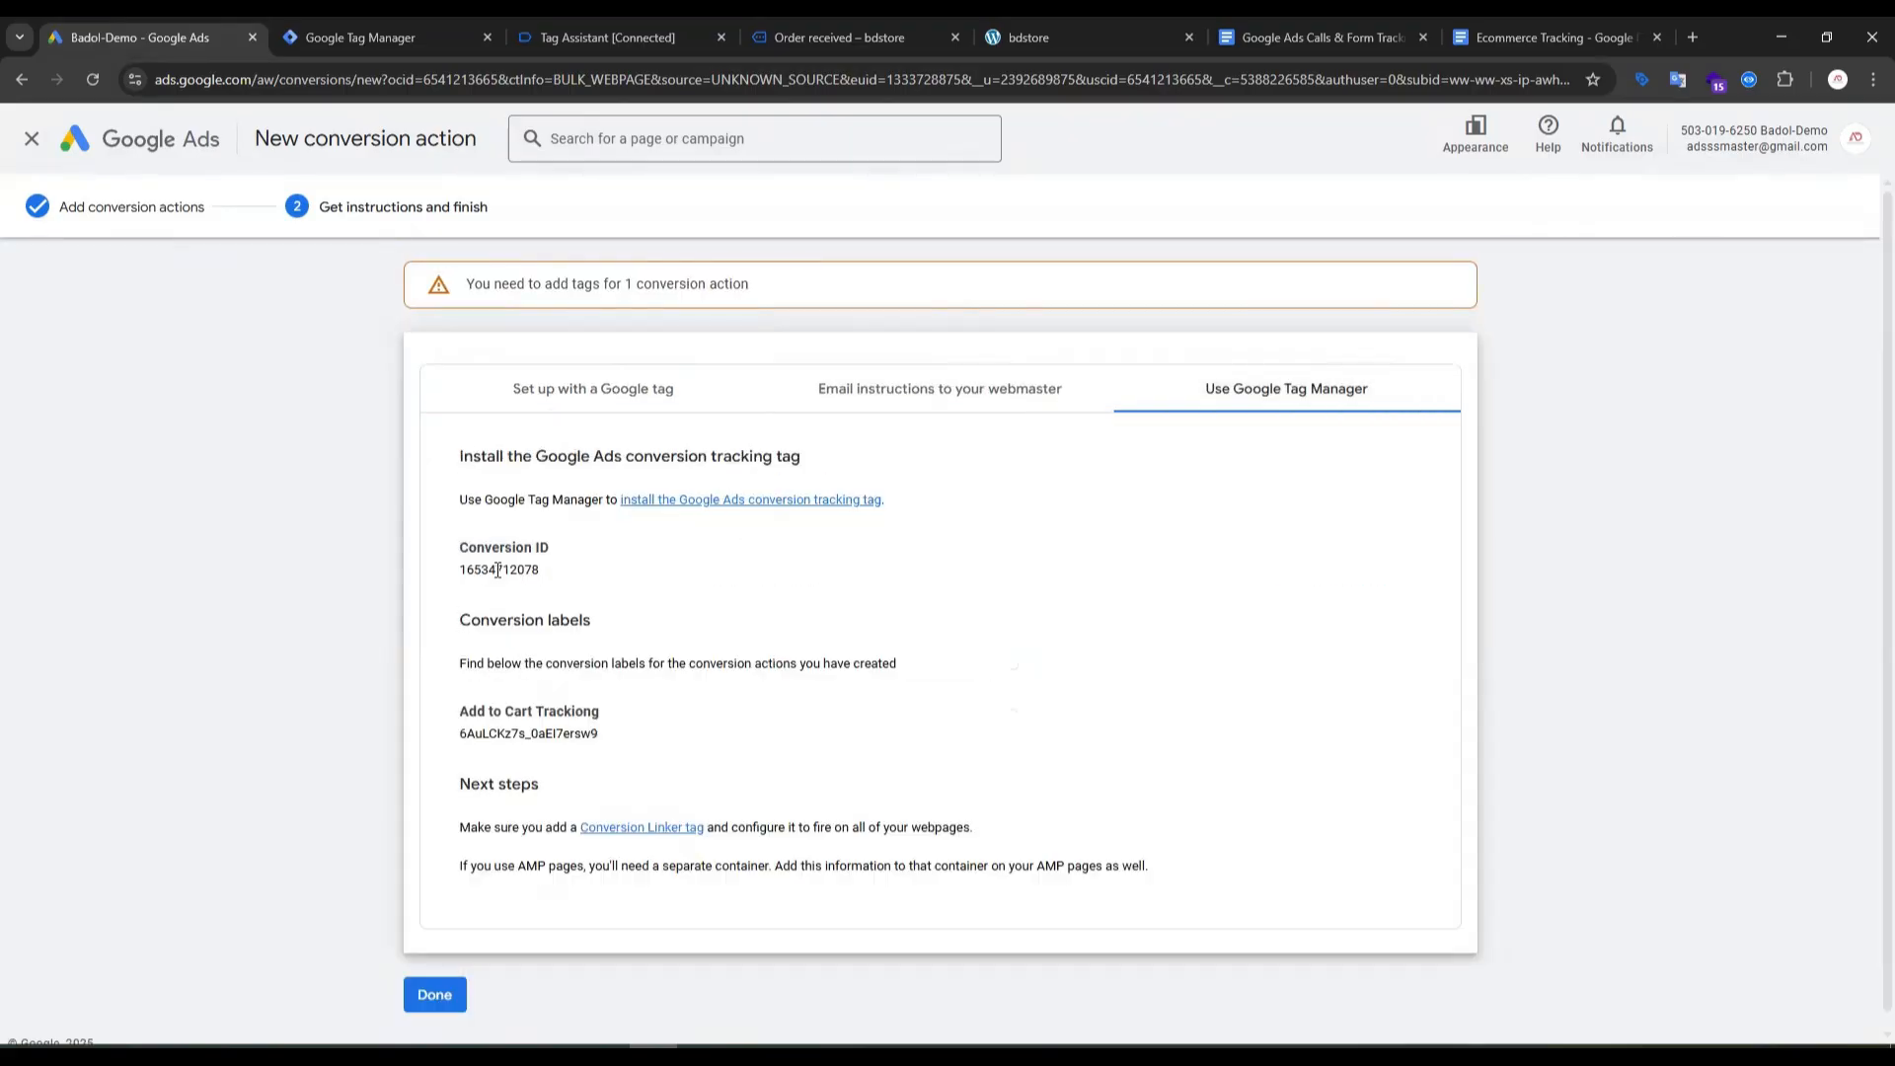
pyautogui.doubleClick(497, 570)
pyautogui.click(342, 32)
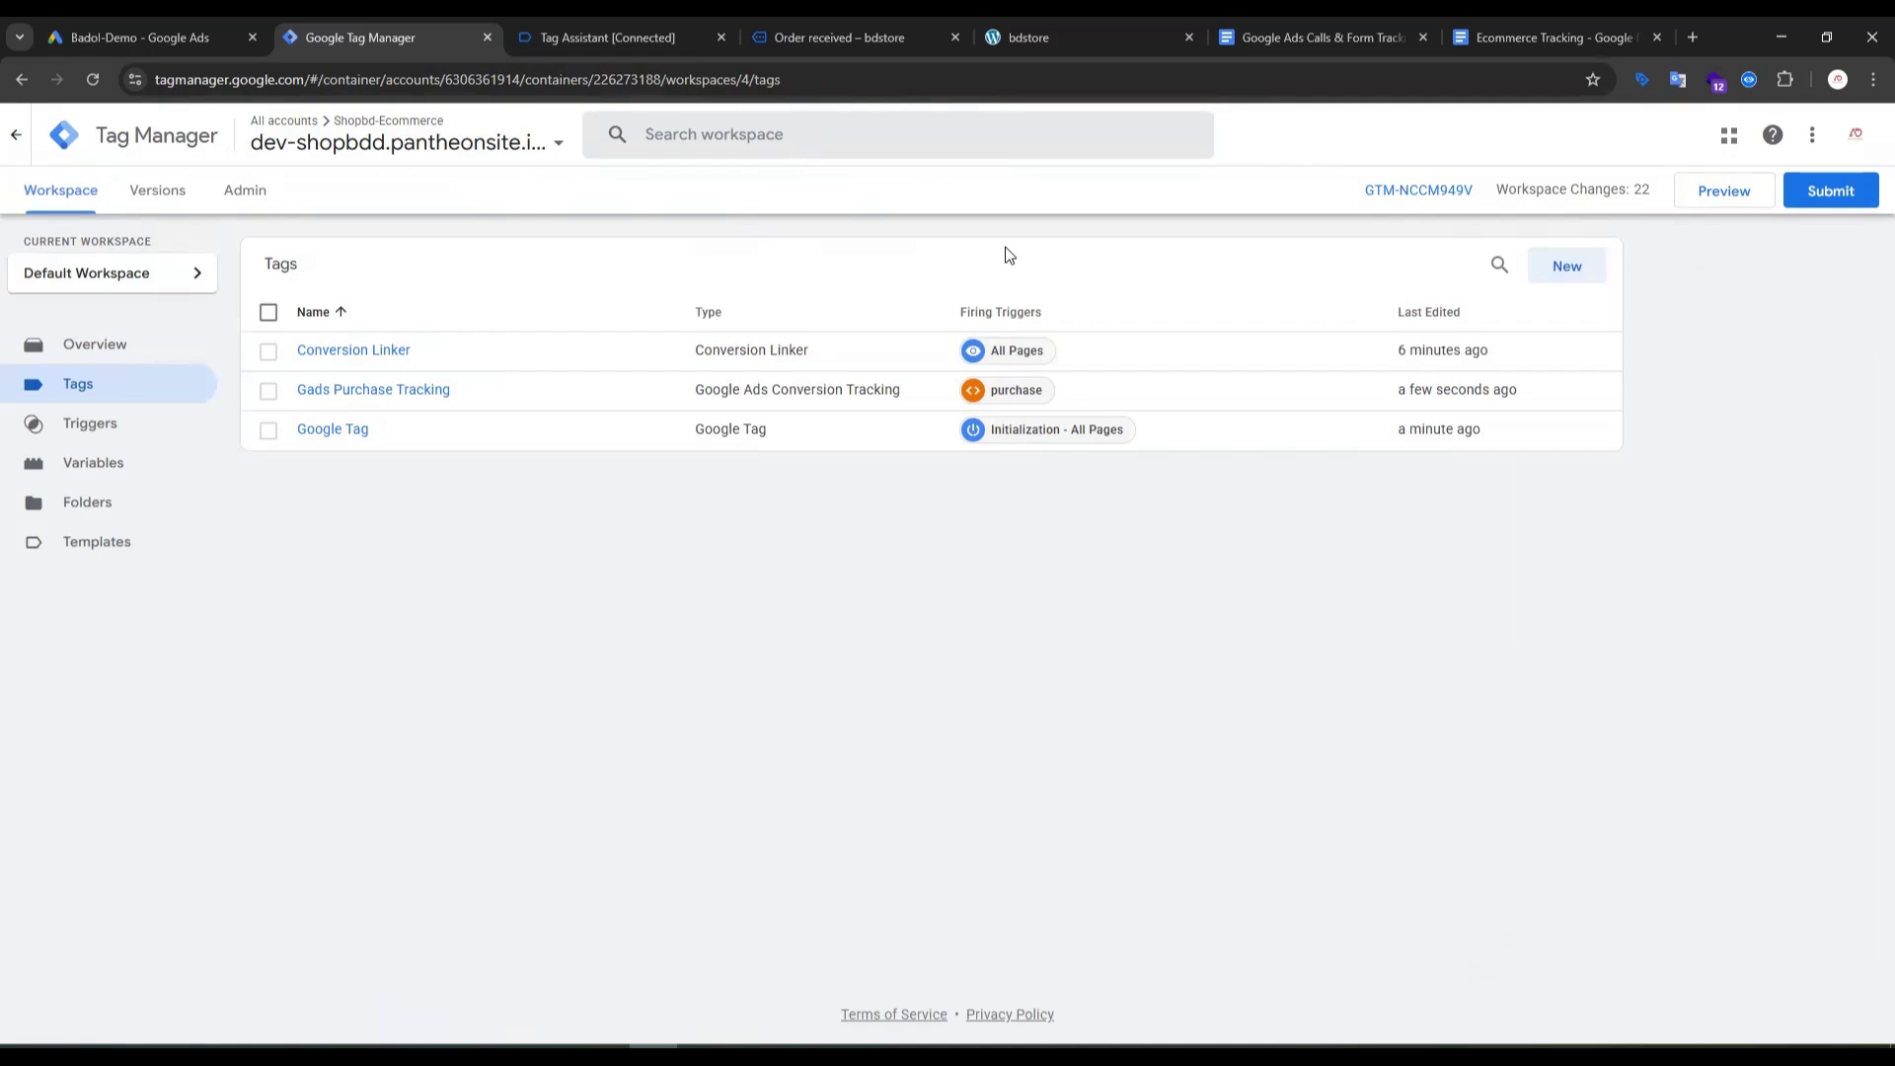
pyautogui.click(1556, 284)
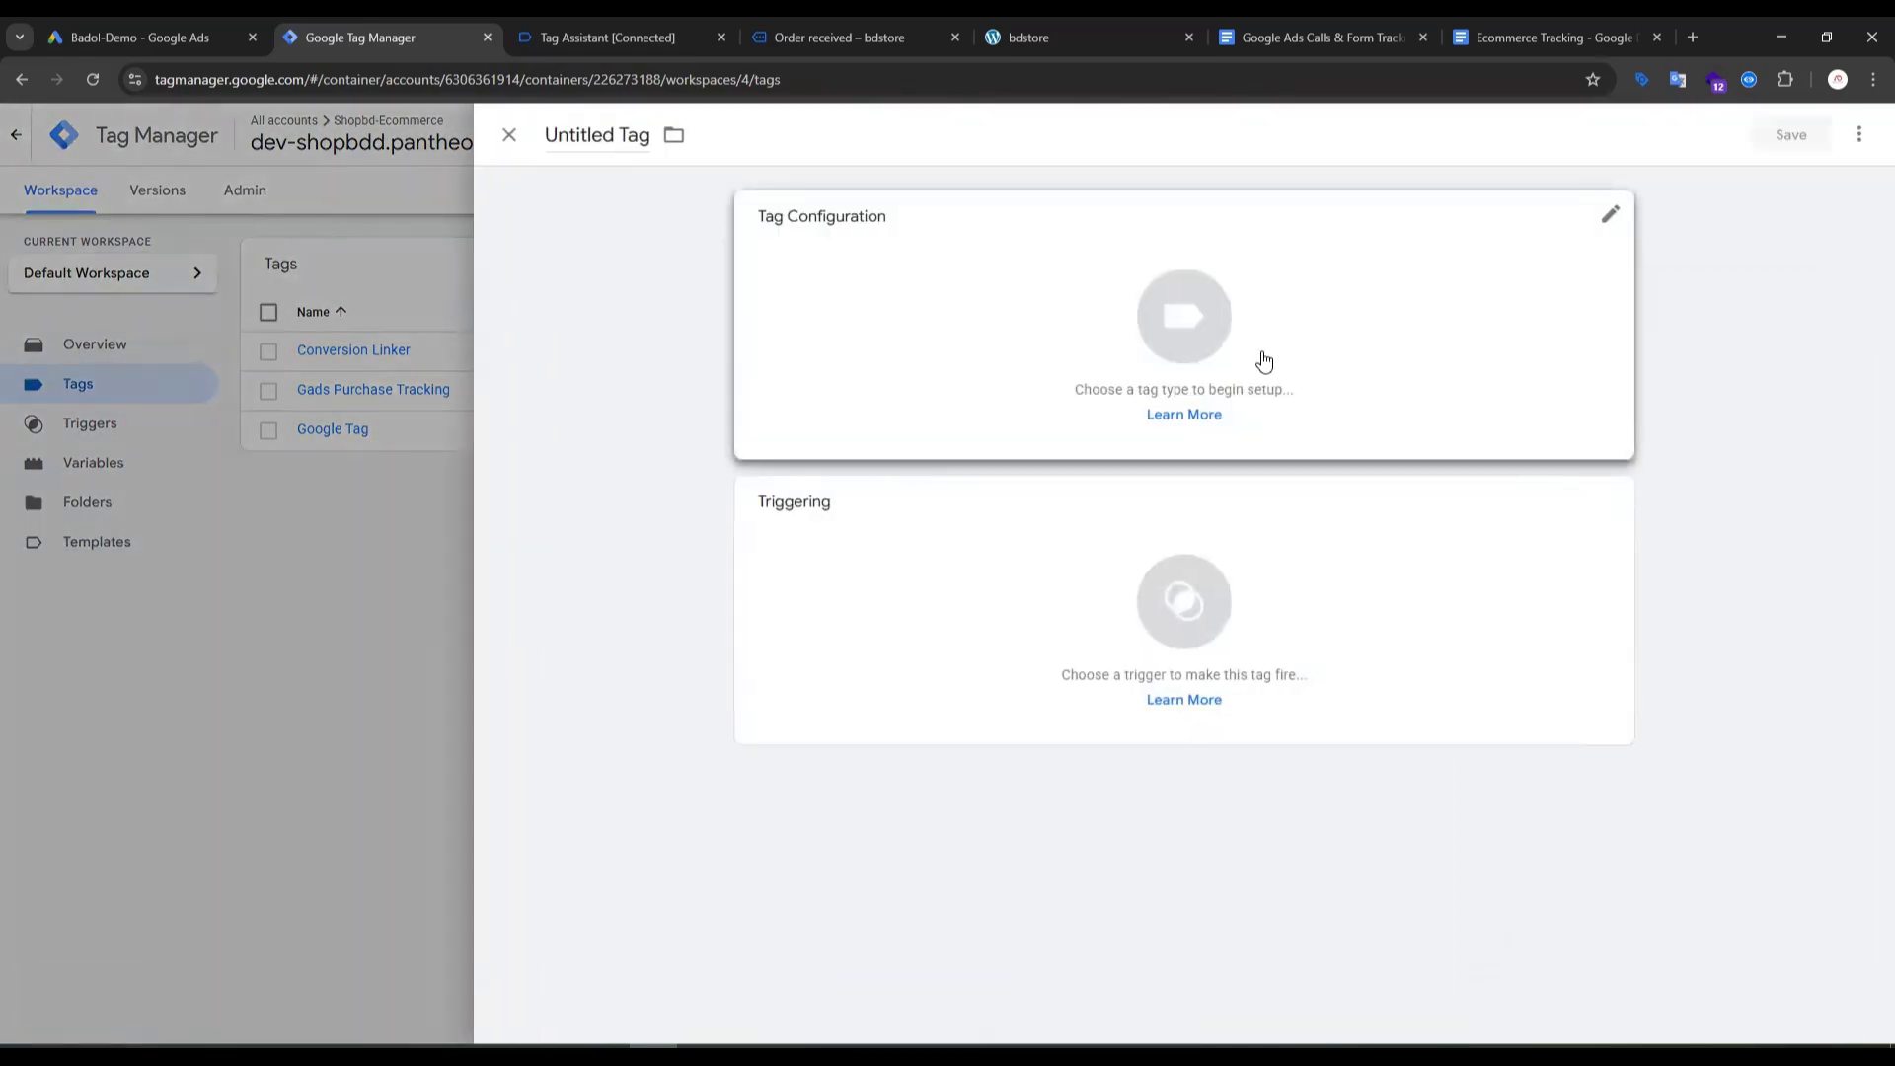
pyautogui.click(1210, 326)
pyautogui.click(1419, 363)
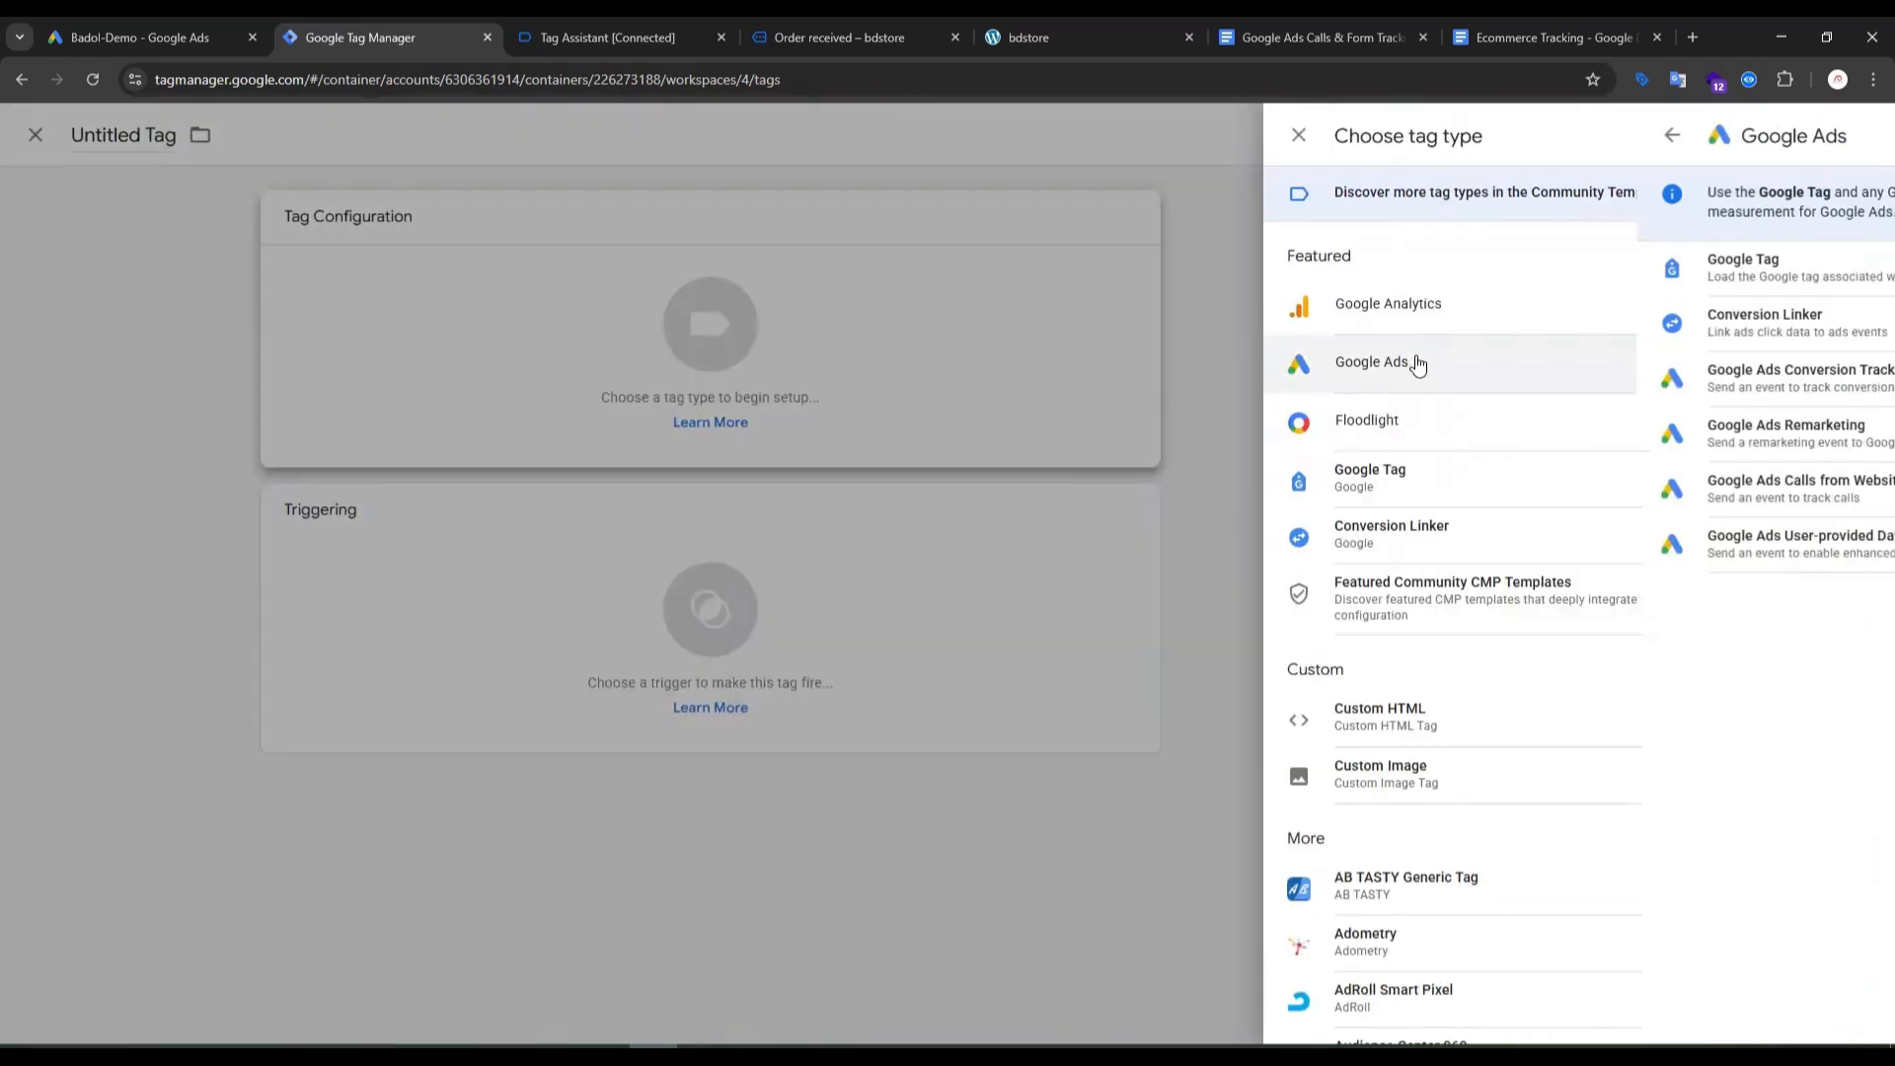
pyautogui.click(1450, 385)
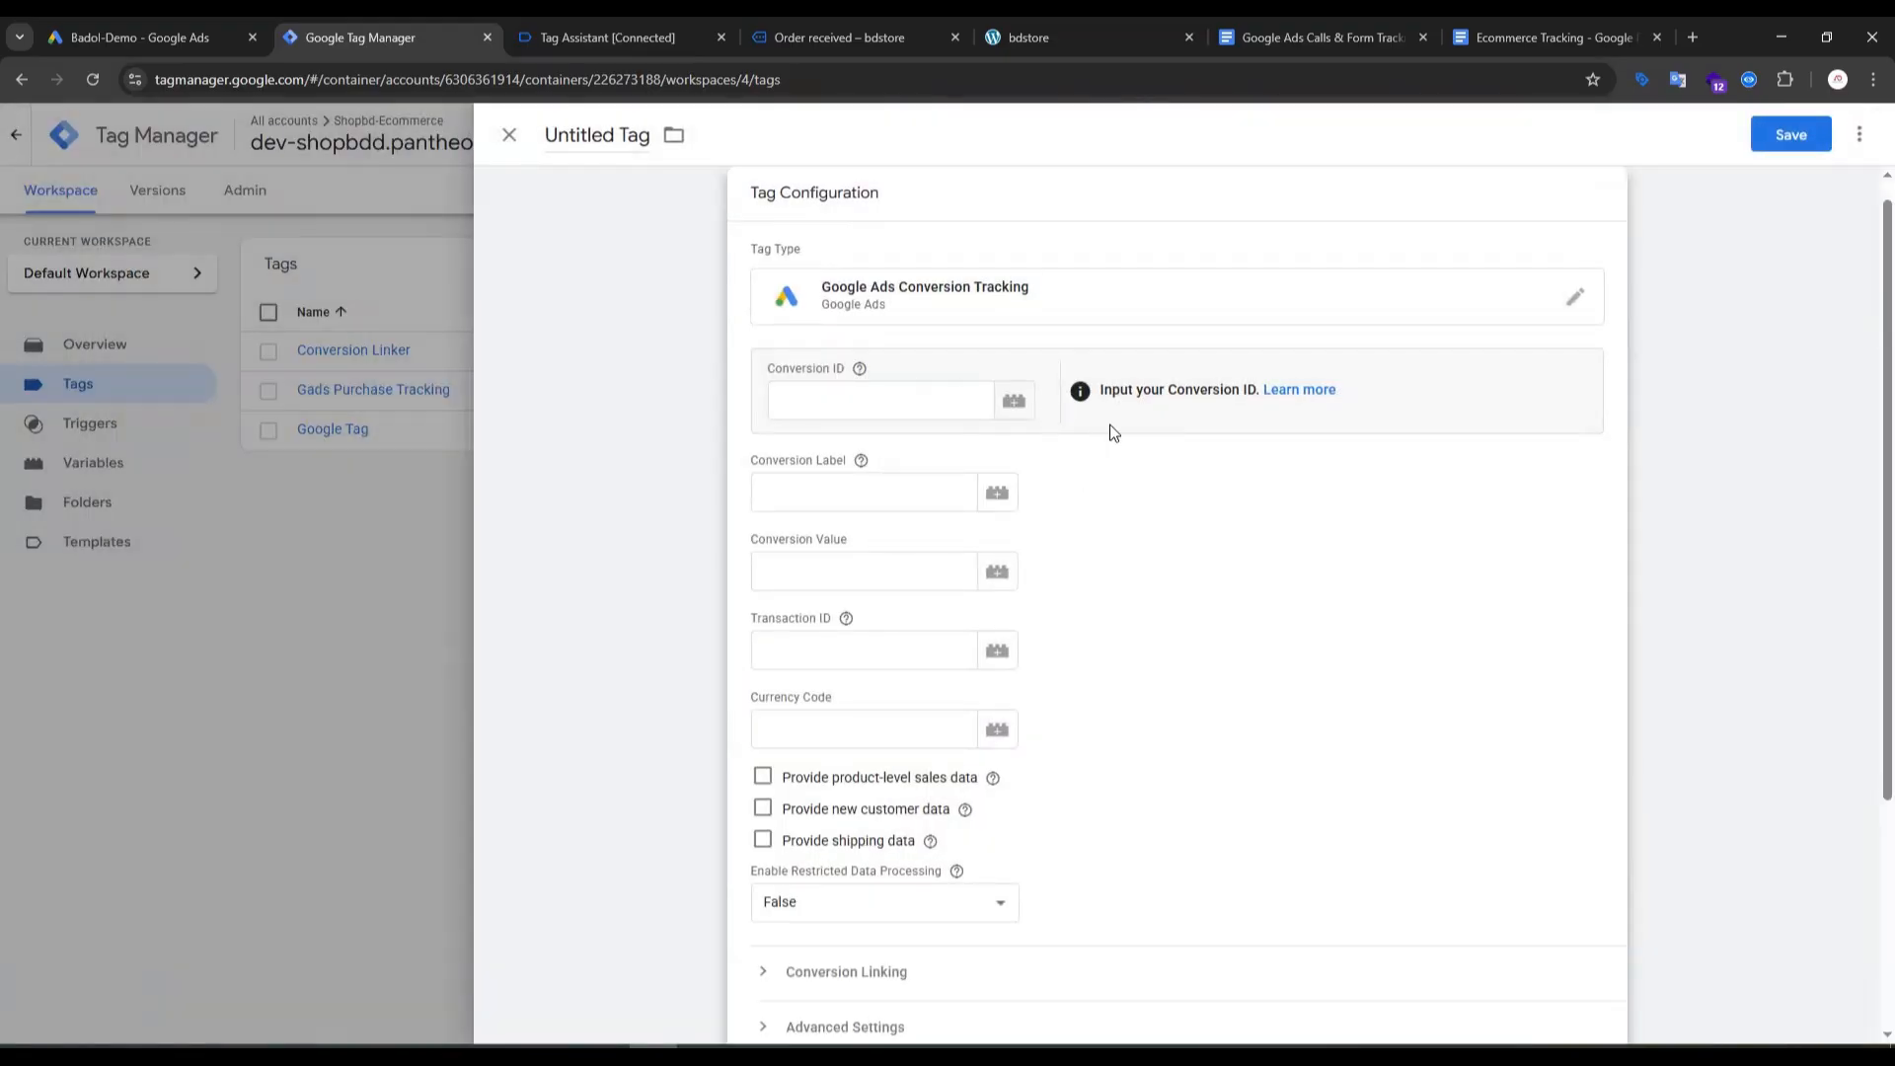
pyautogui.click(1016, 402)
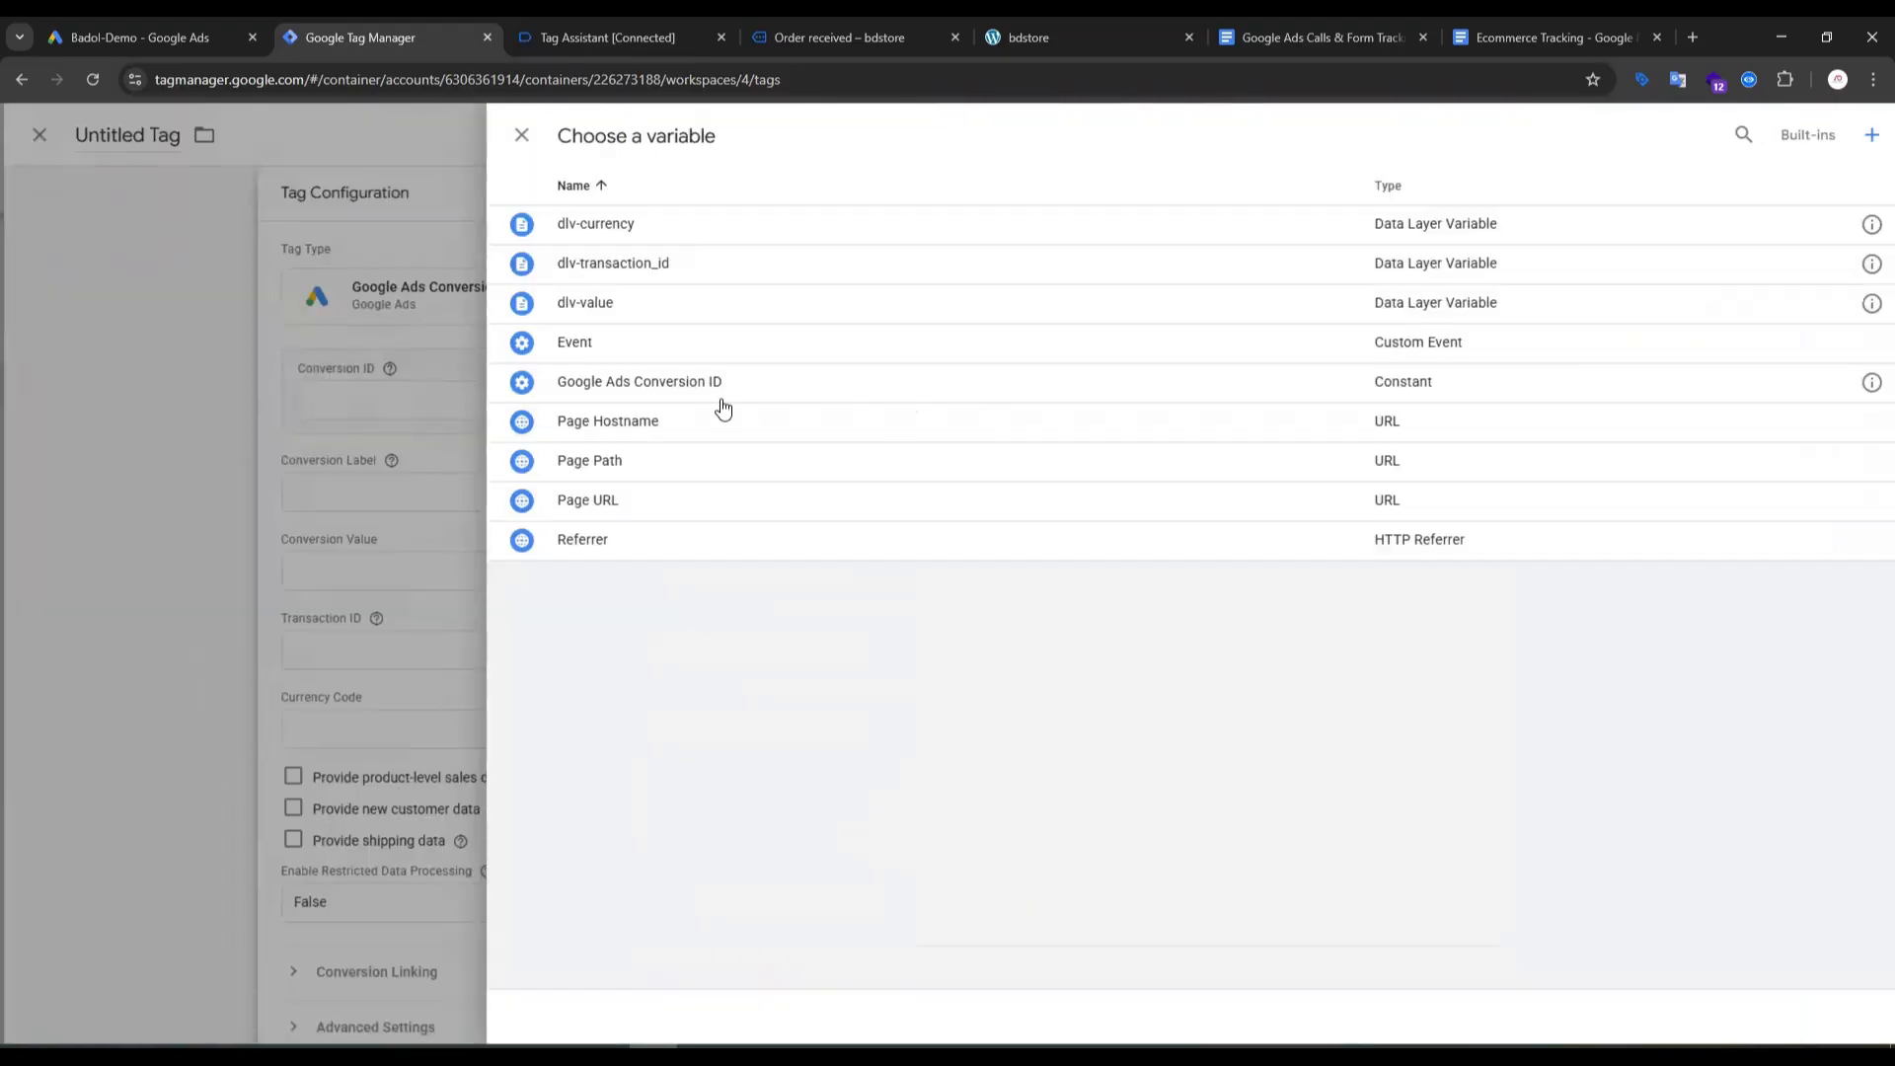
pyautogui.click(636, 381)
# Step: Copy the Add to Cart Trackiong conversion label from Google Ads into the new tag's conversion label in Tag Manager
pyautogui.click(888, 494)
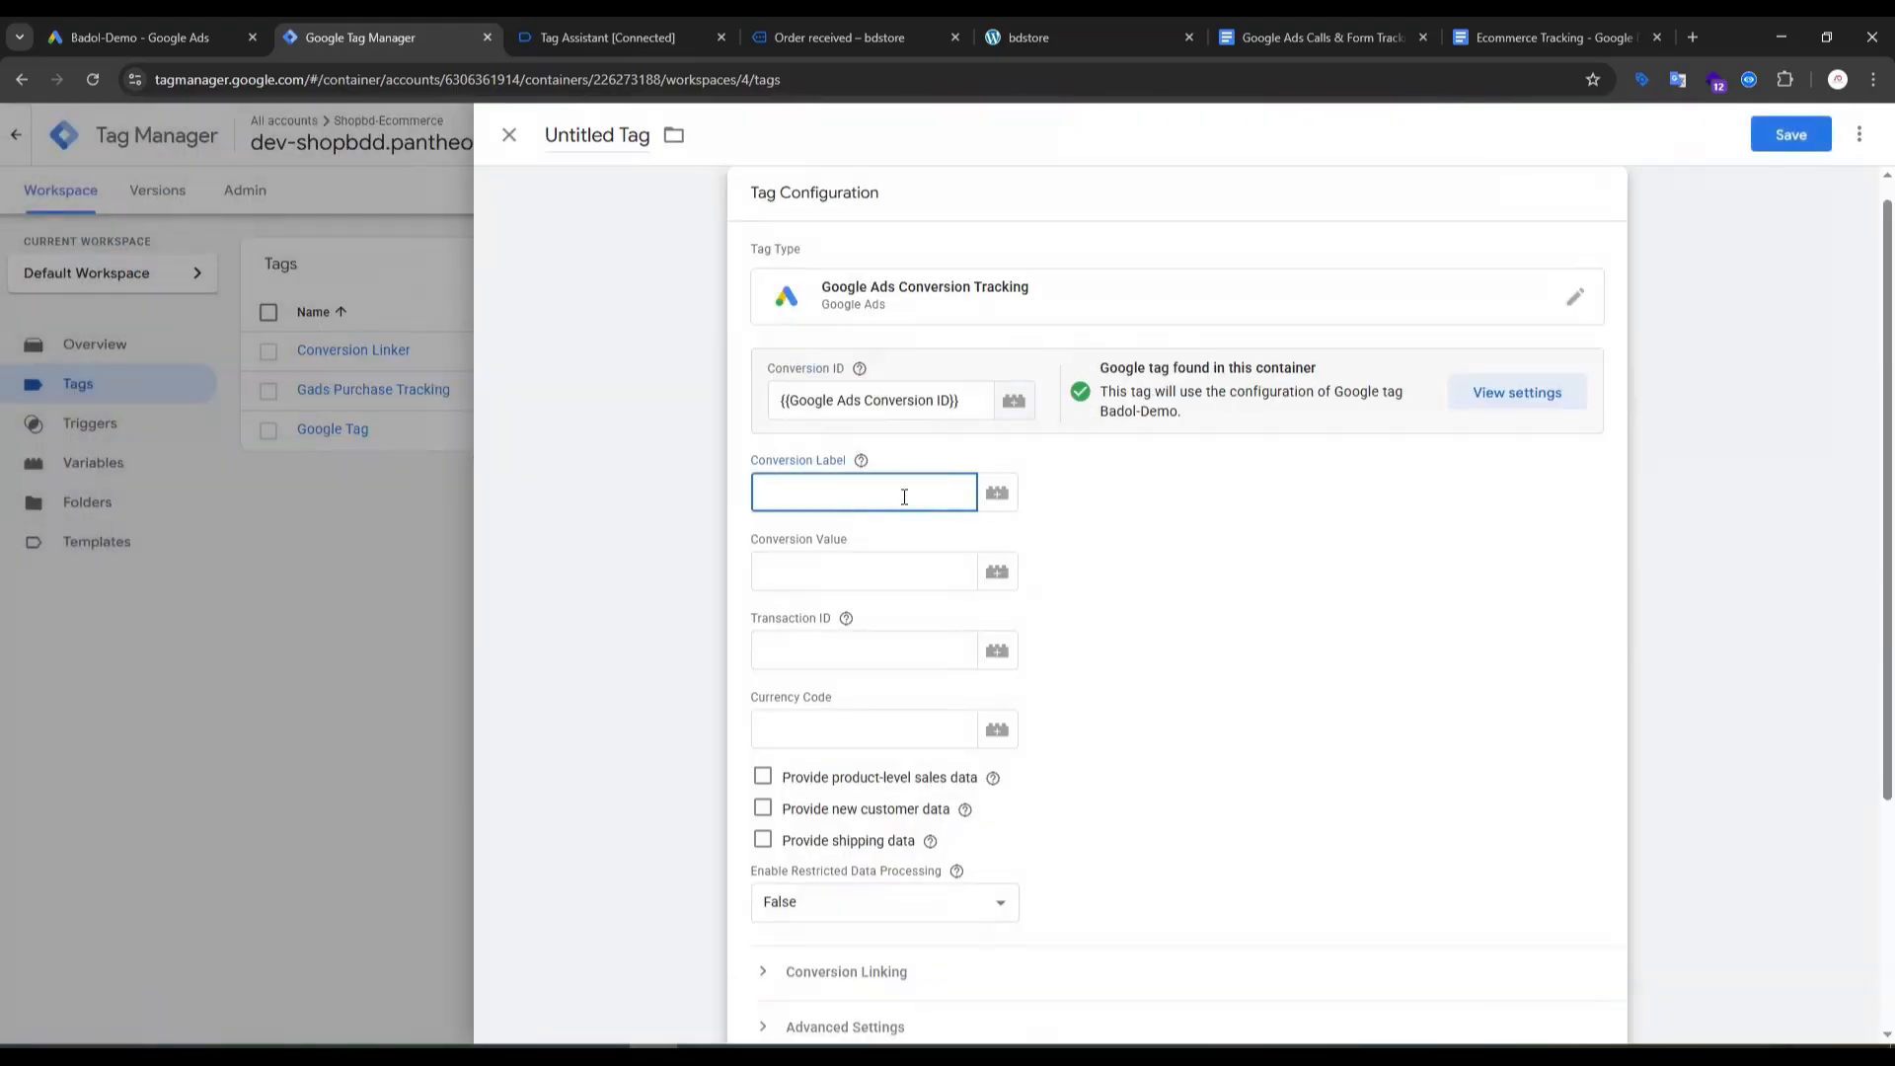
pyautogui.click(105, 29)
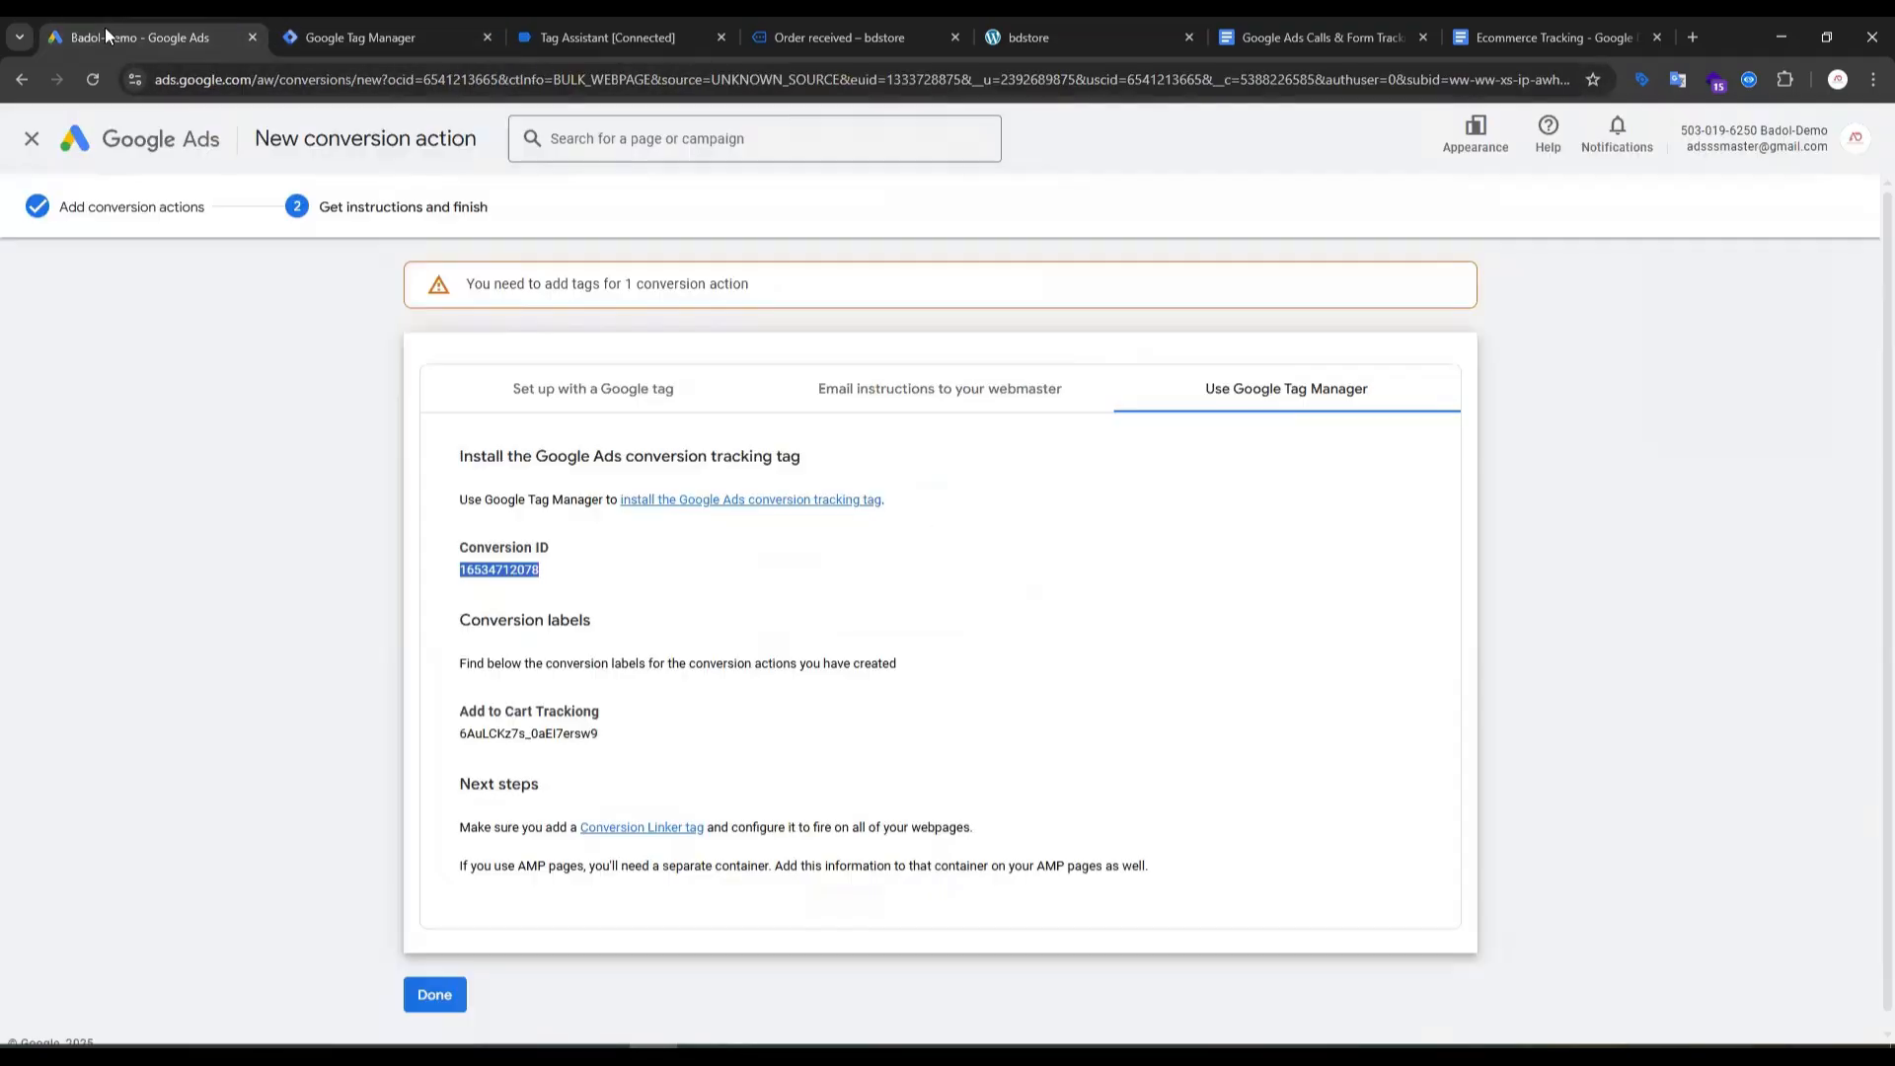
pyautogui.doubleClick(546, 734)
pyautogui.hotkey('ctrl', 'c')
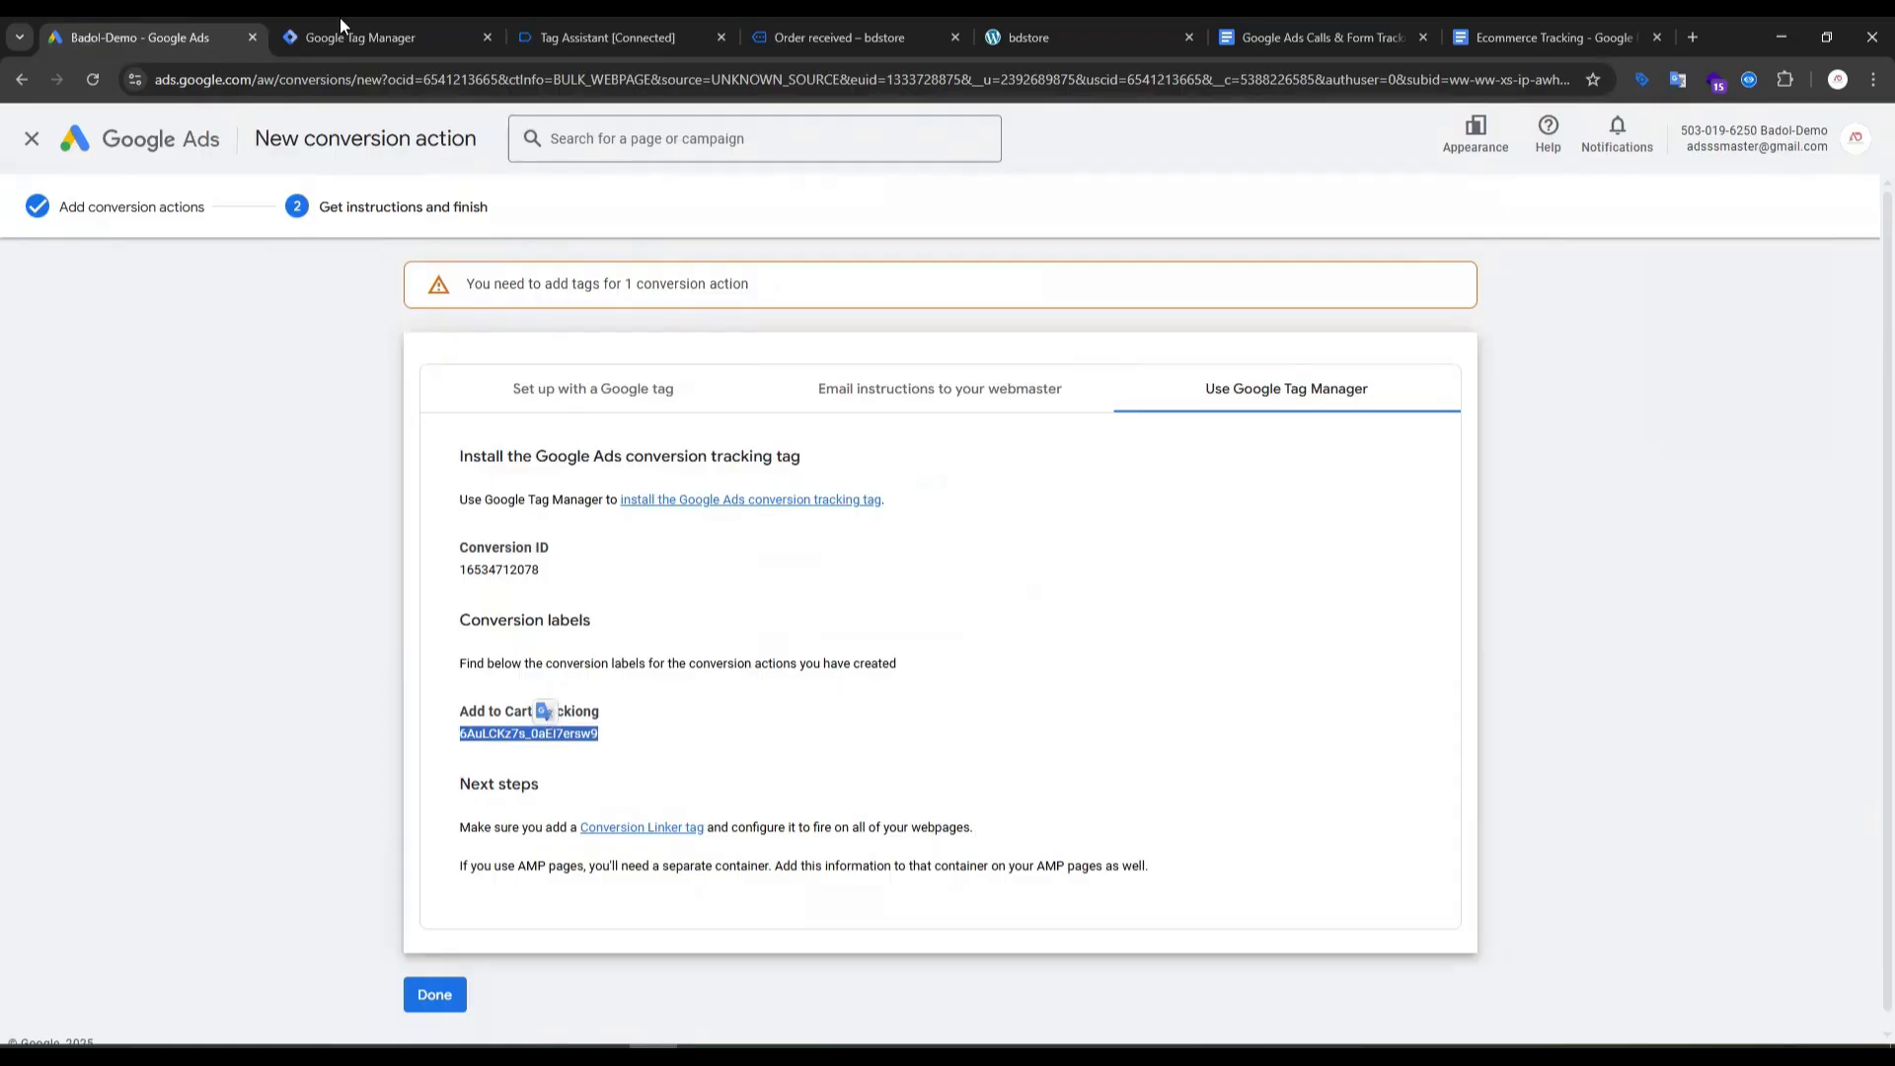
pyautogui.click(342, 24)
pyautogui.hotkey('ctrl', 'v')
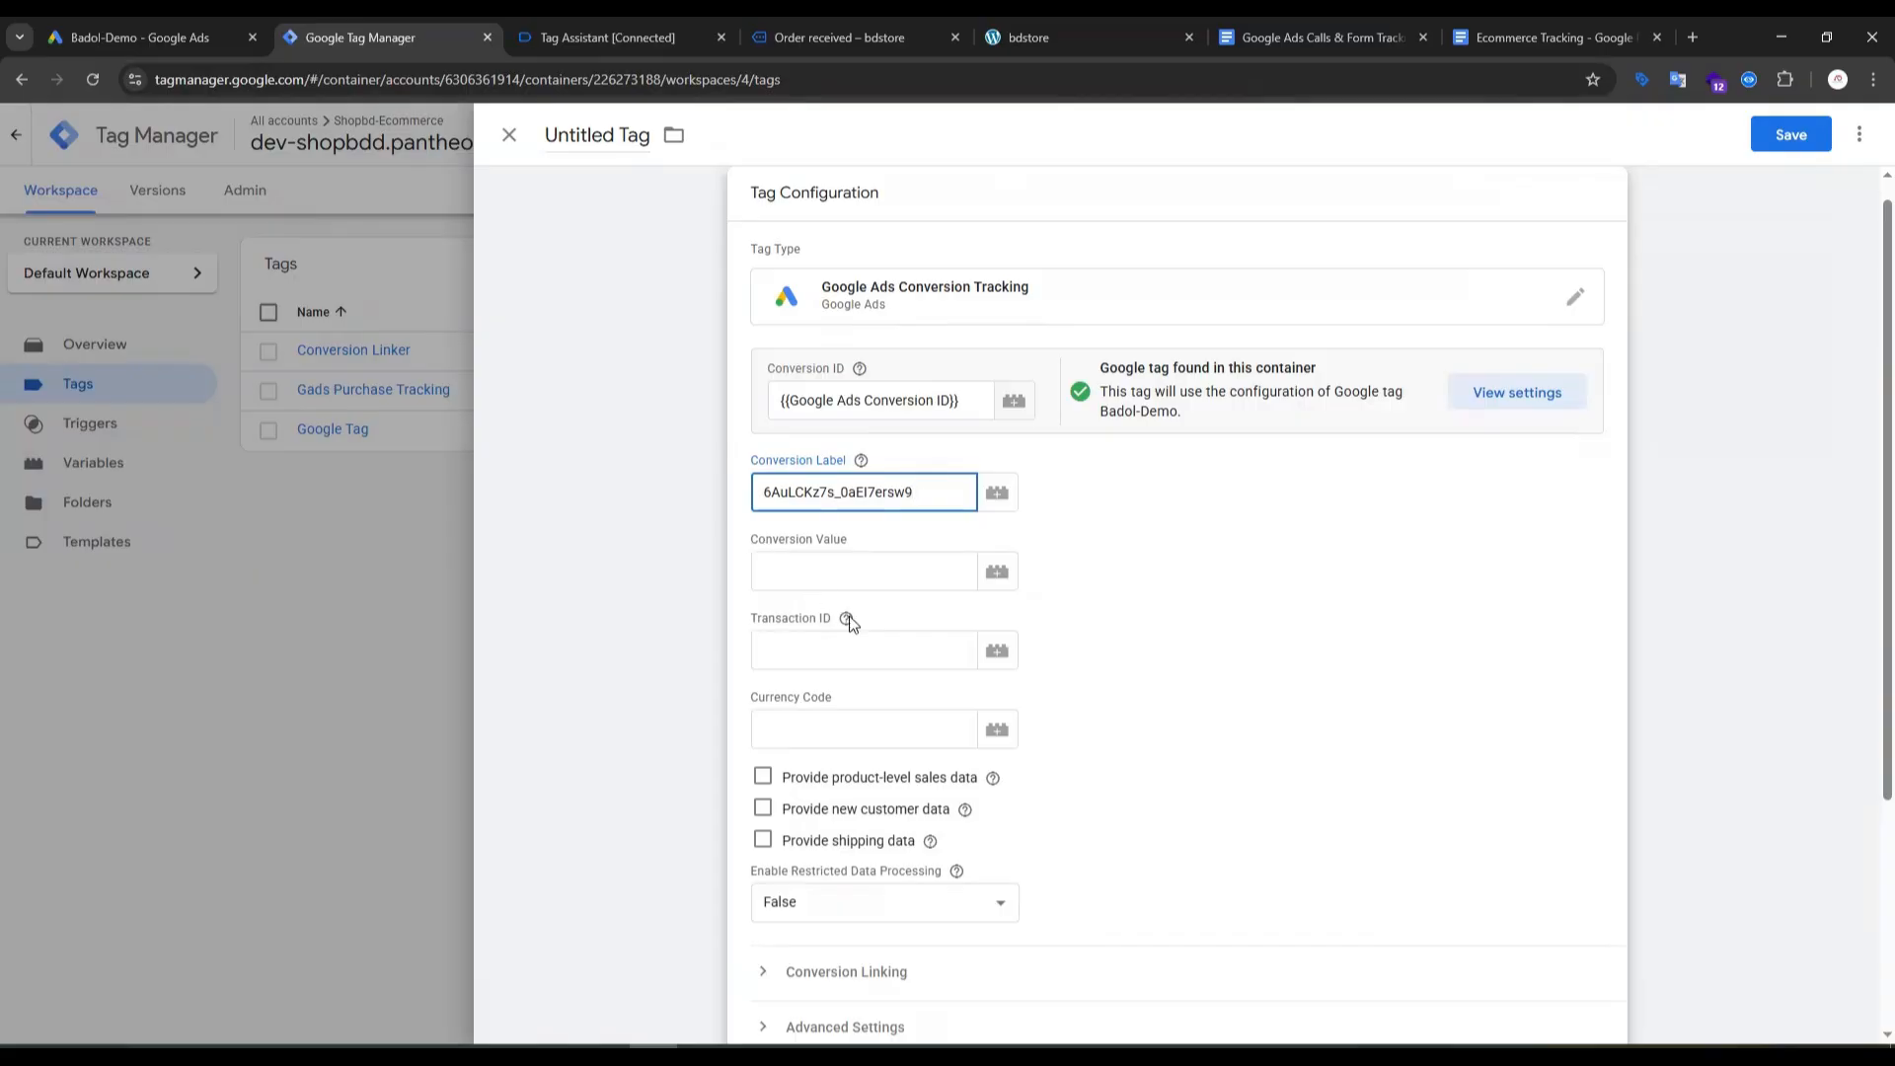
pyautogui.click(746, 711)
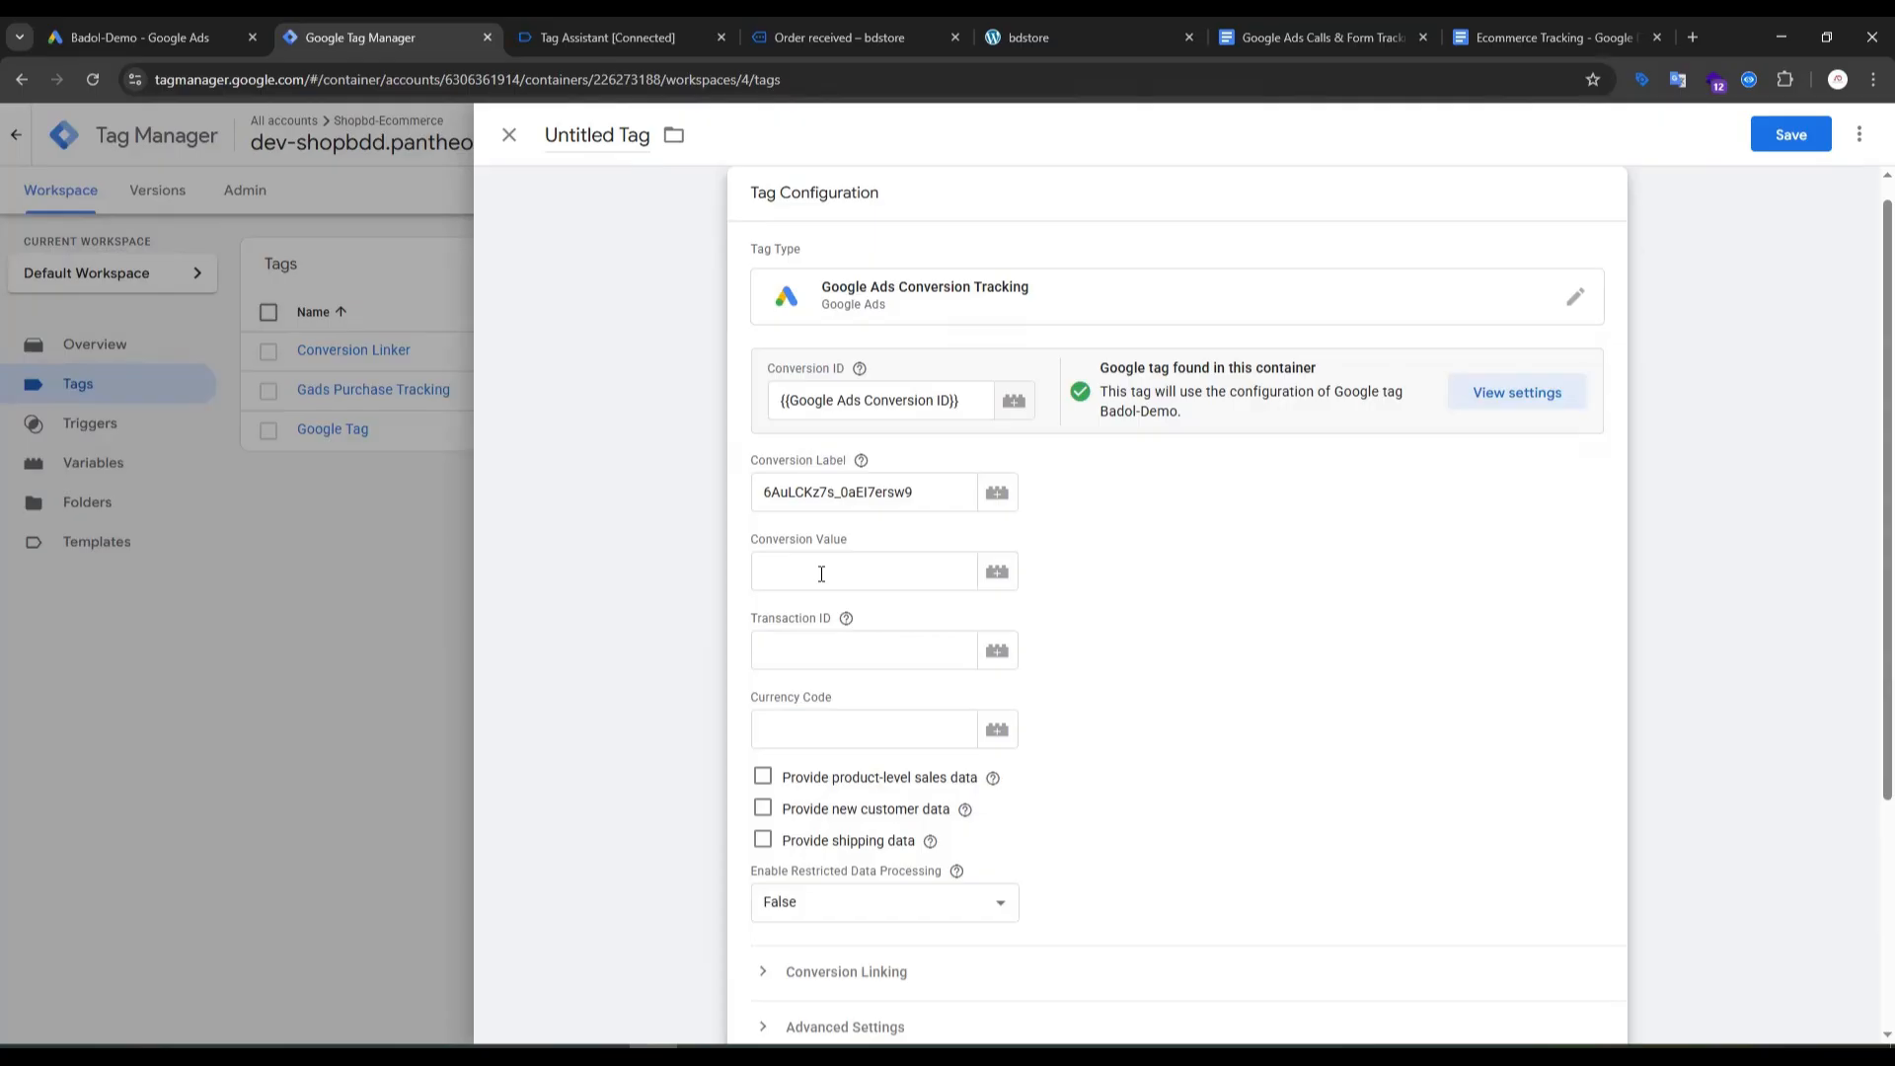
pyautogui.click(604, 40)
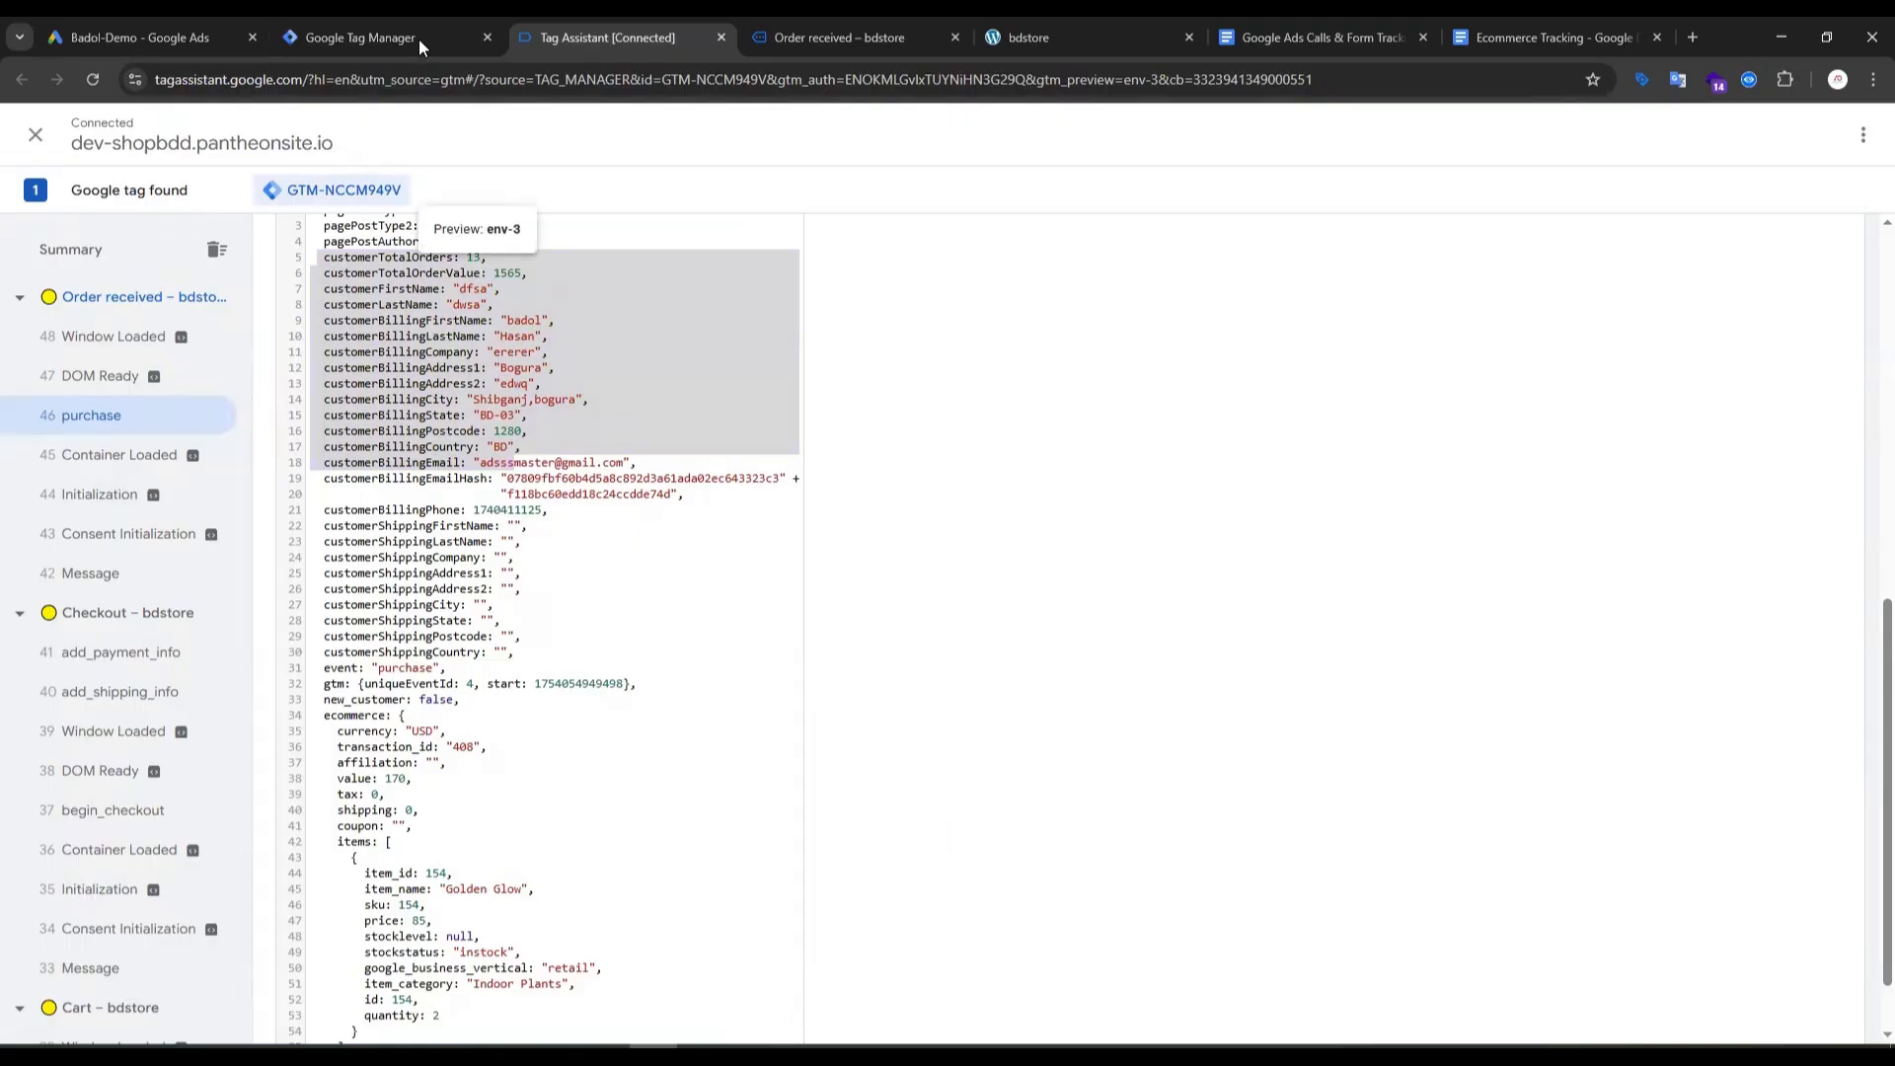
pyautogui.click(308, 30)
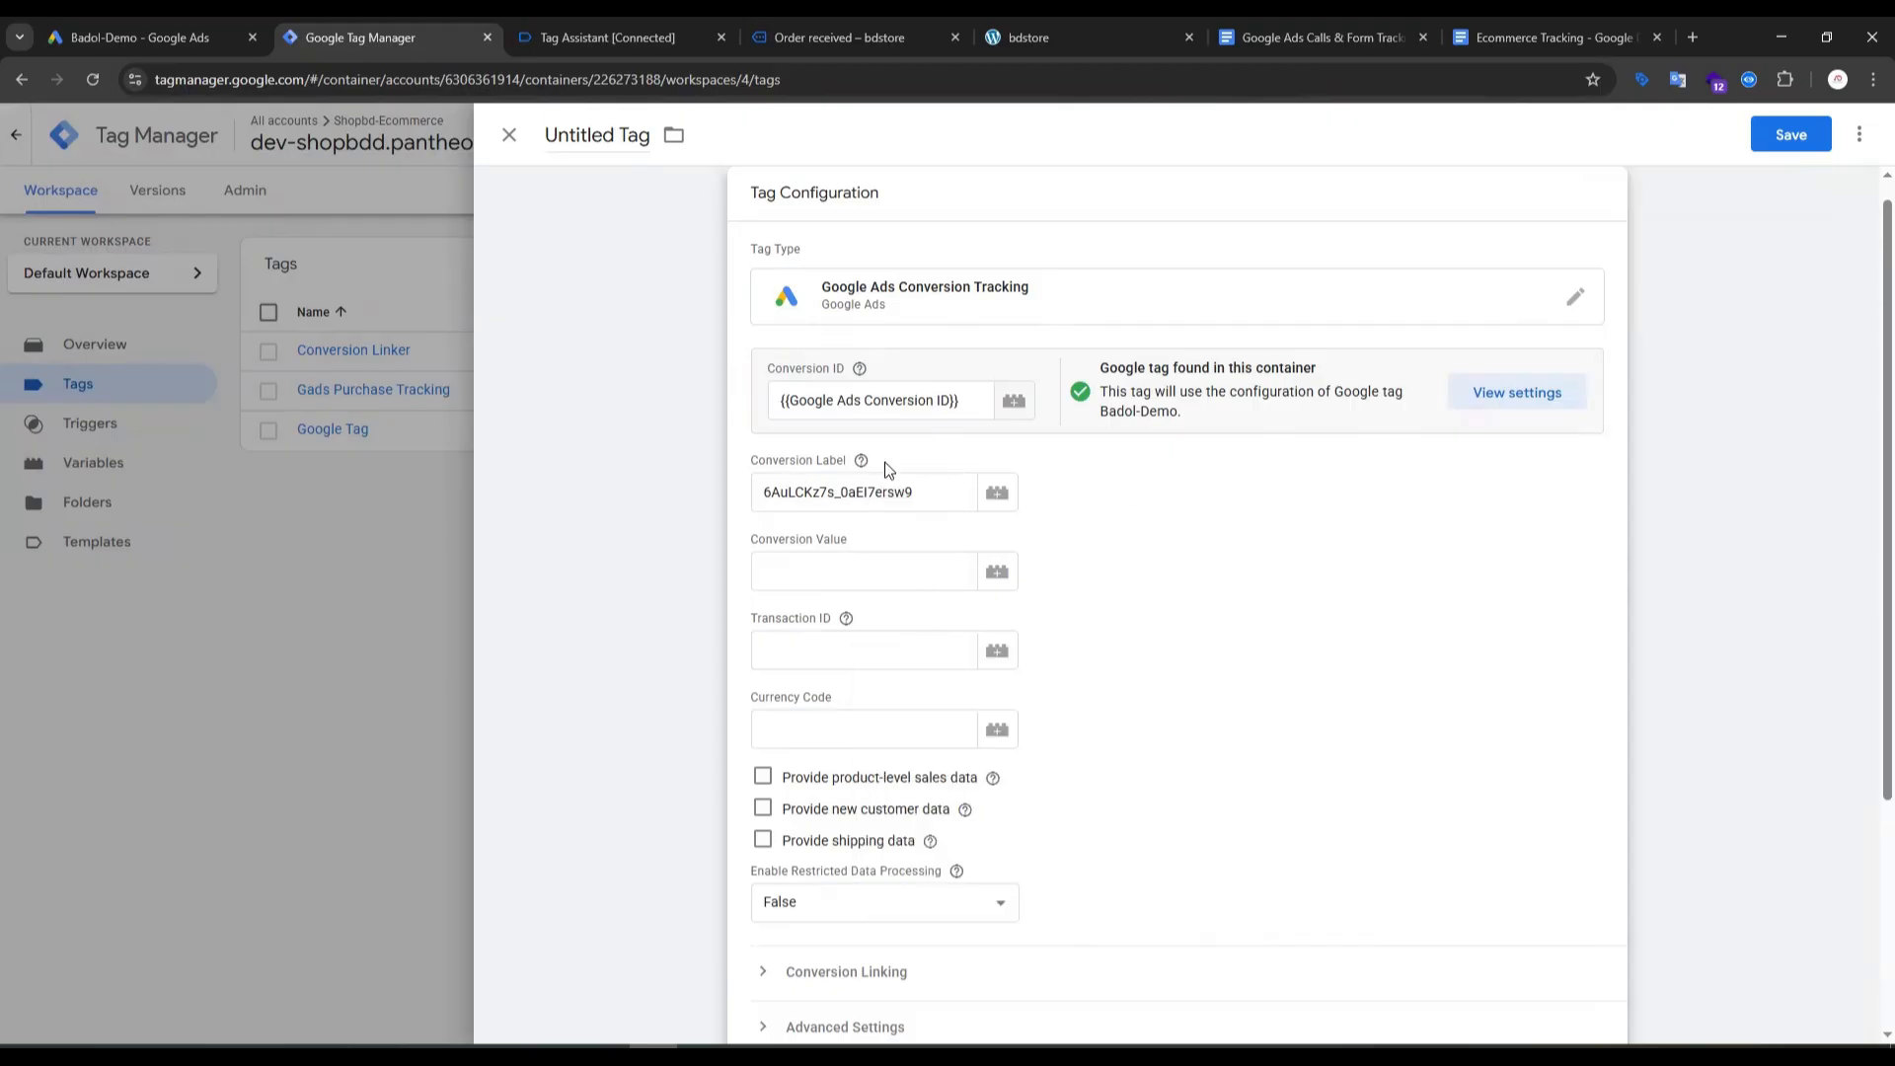
# Step: Set Add to Cart as the tag's firing trigger and save the tag as Gads Add to Cart Tracking
pyautogui.scroll(-3, 973, 511)
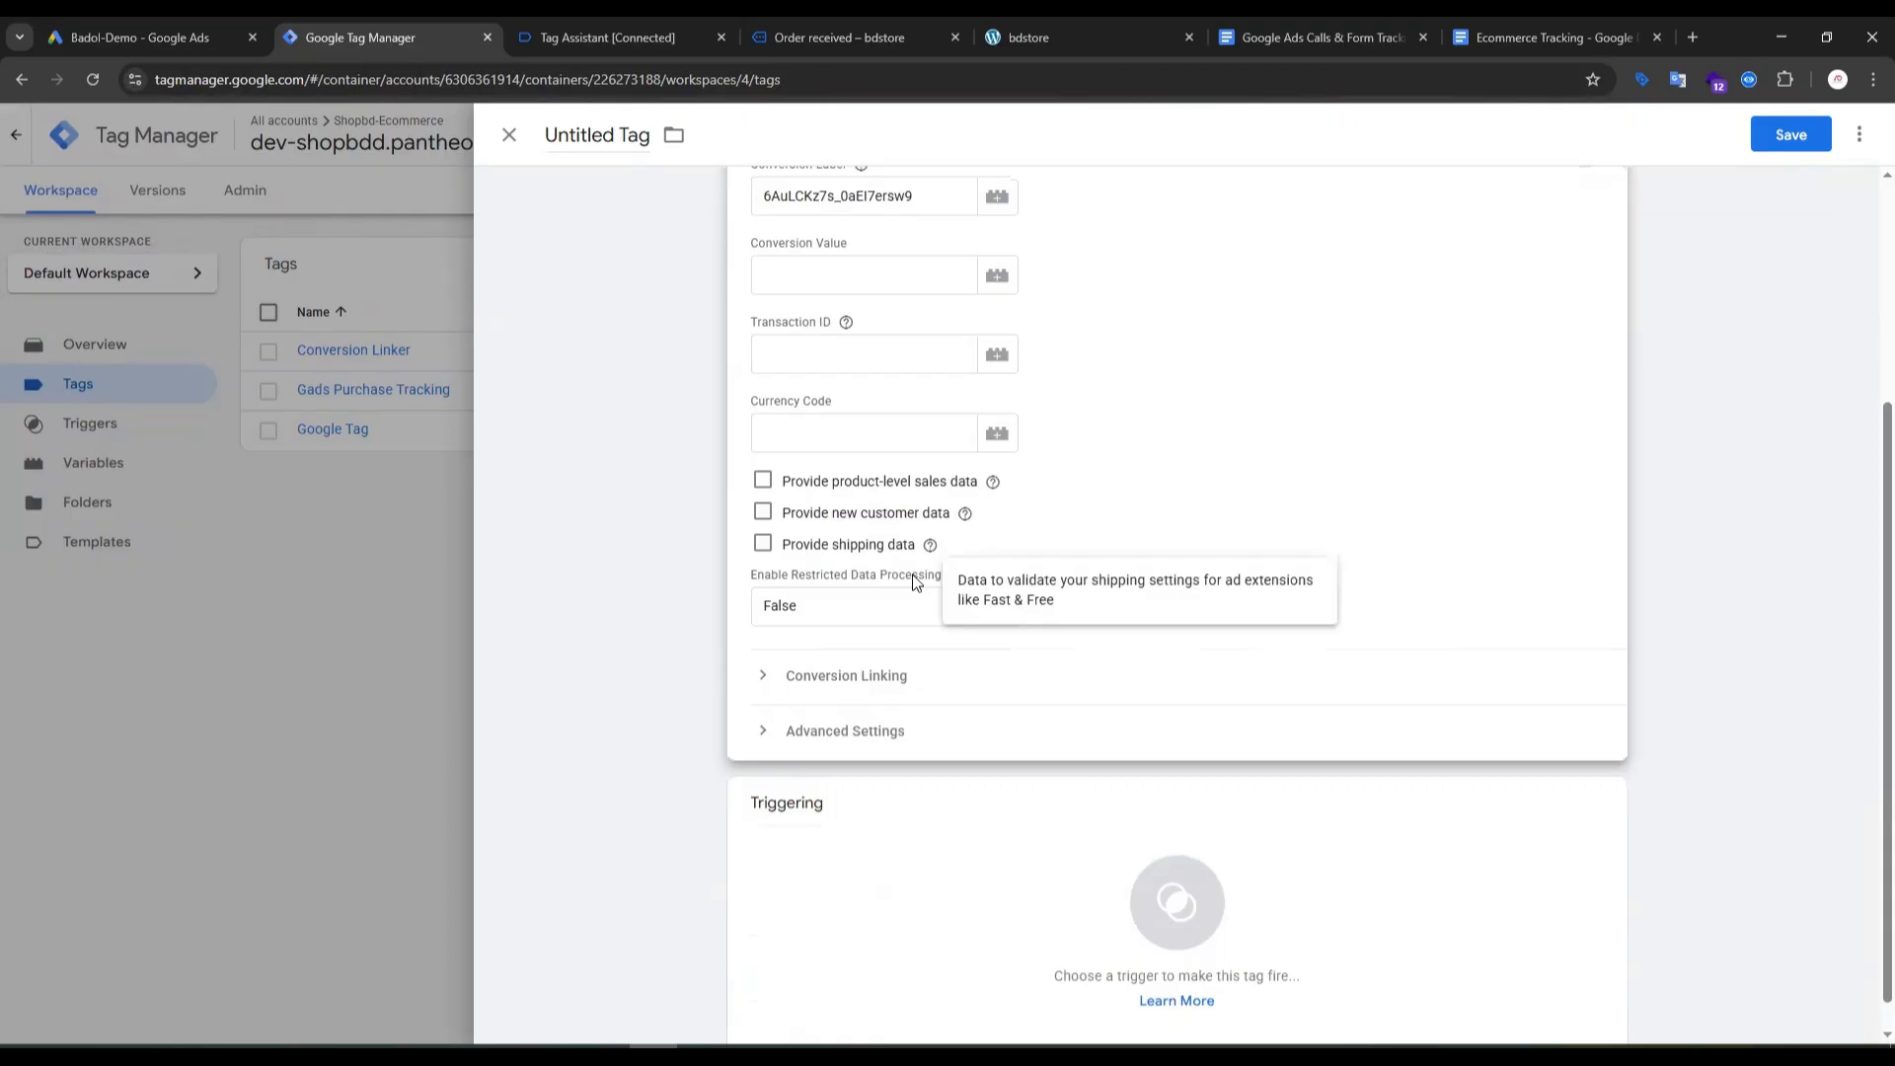
pyautogui.click(1160, 882)
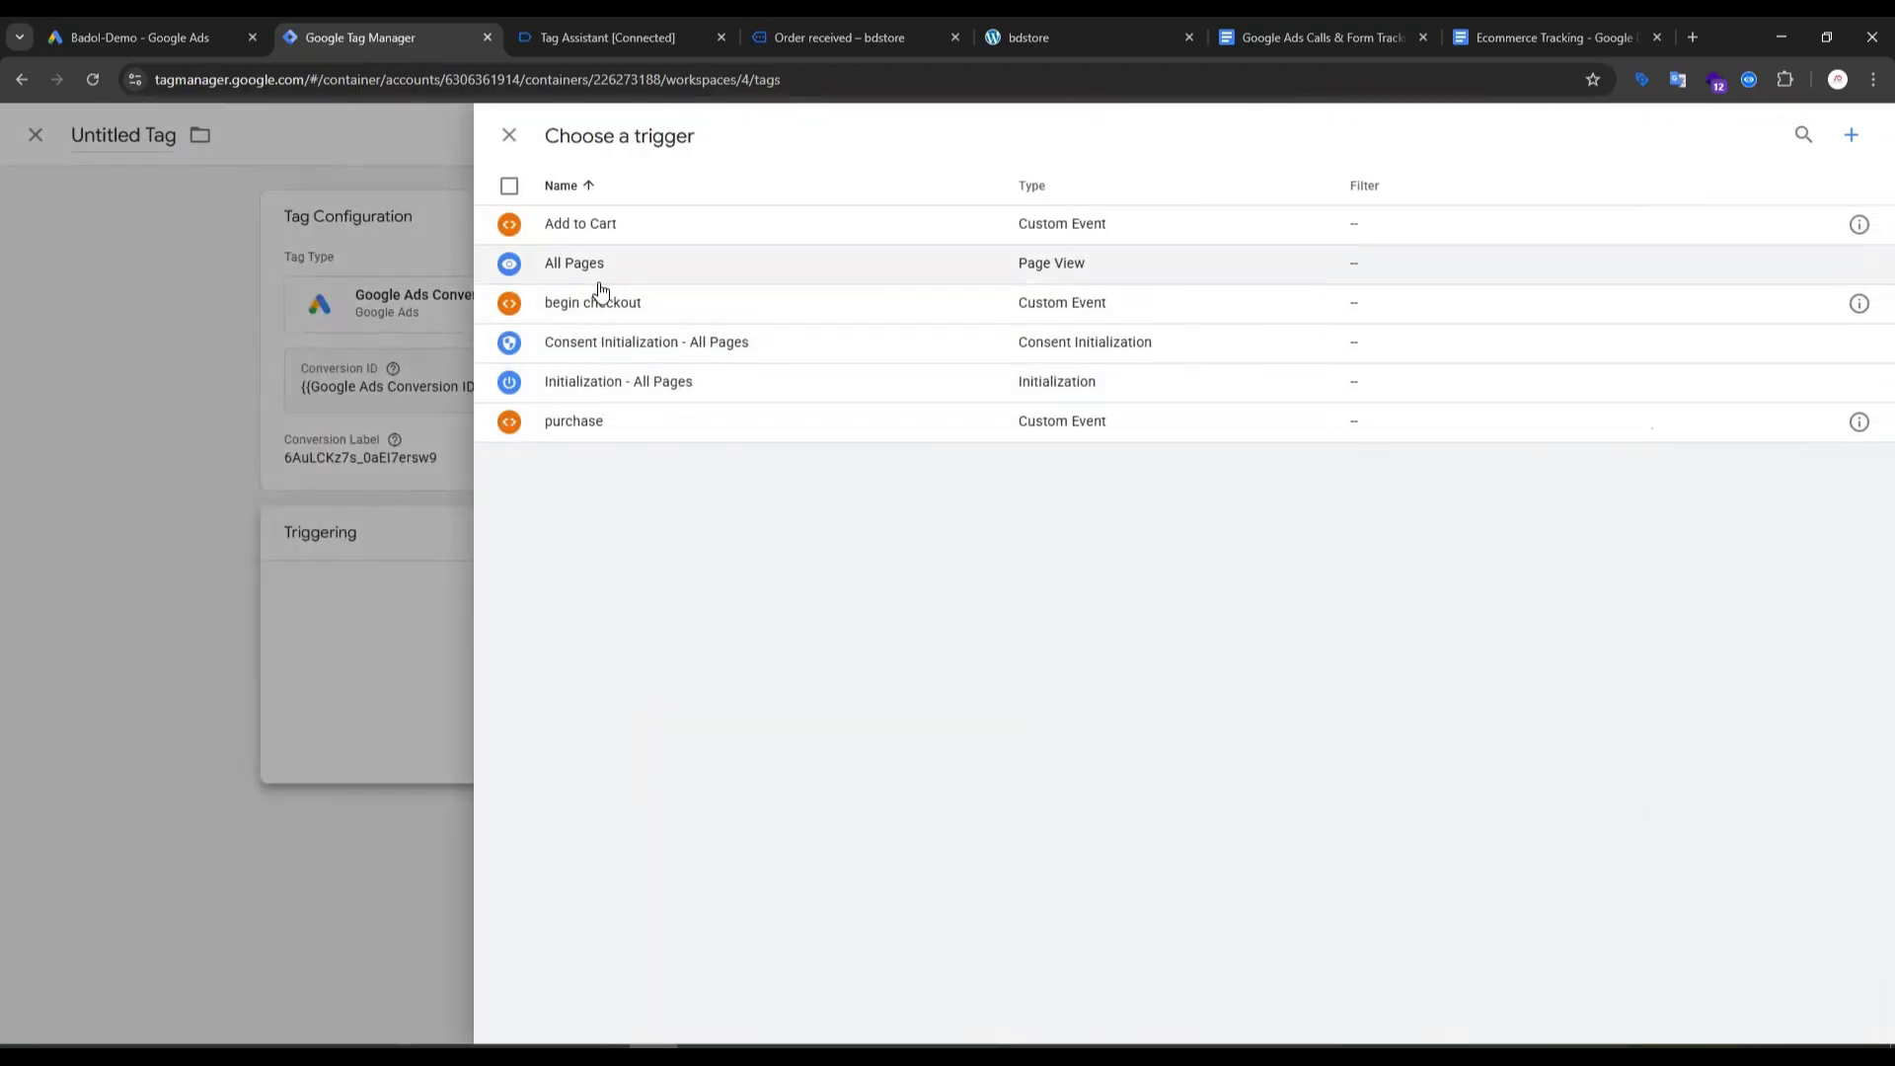
pyautogui.click(613, 229)
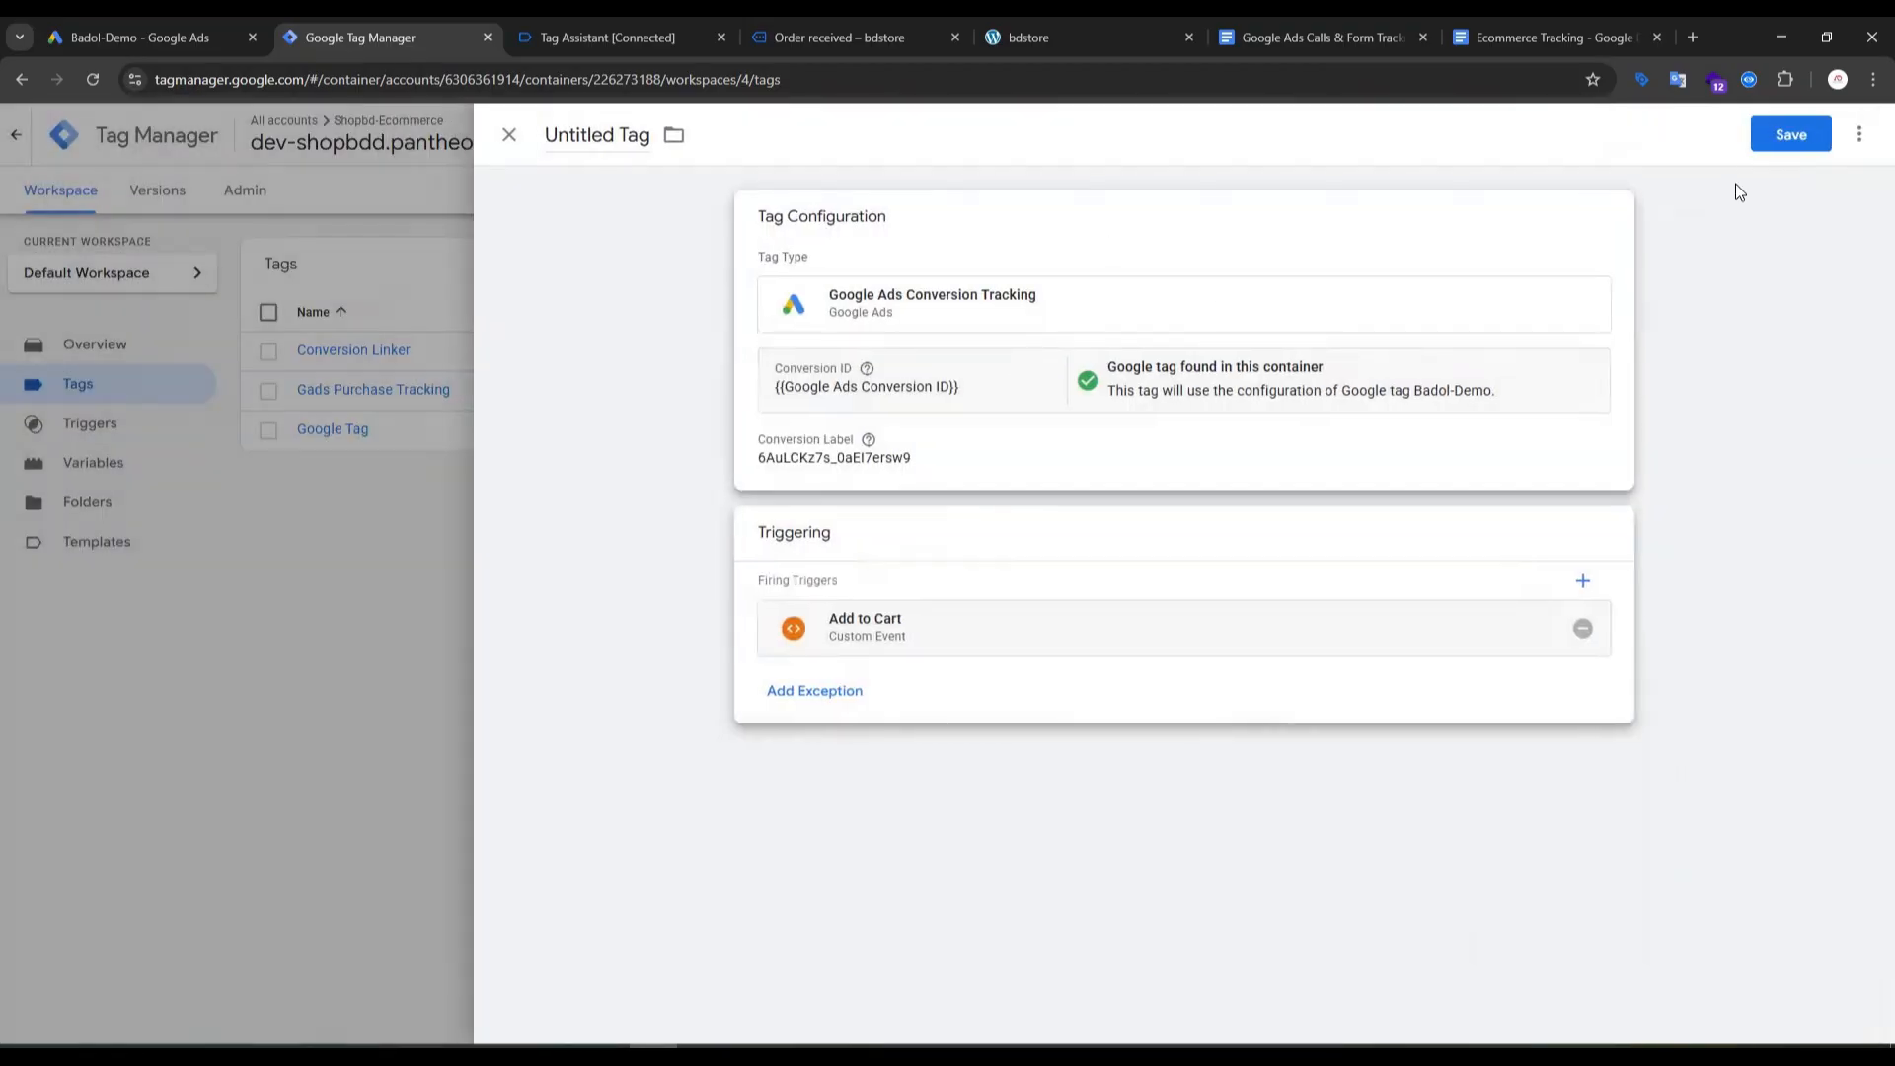
pyautogui.click(1790, 134)
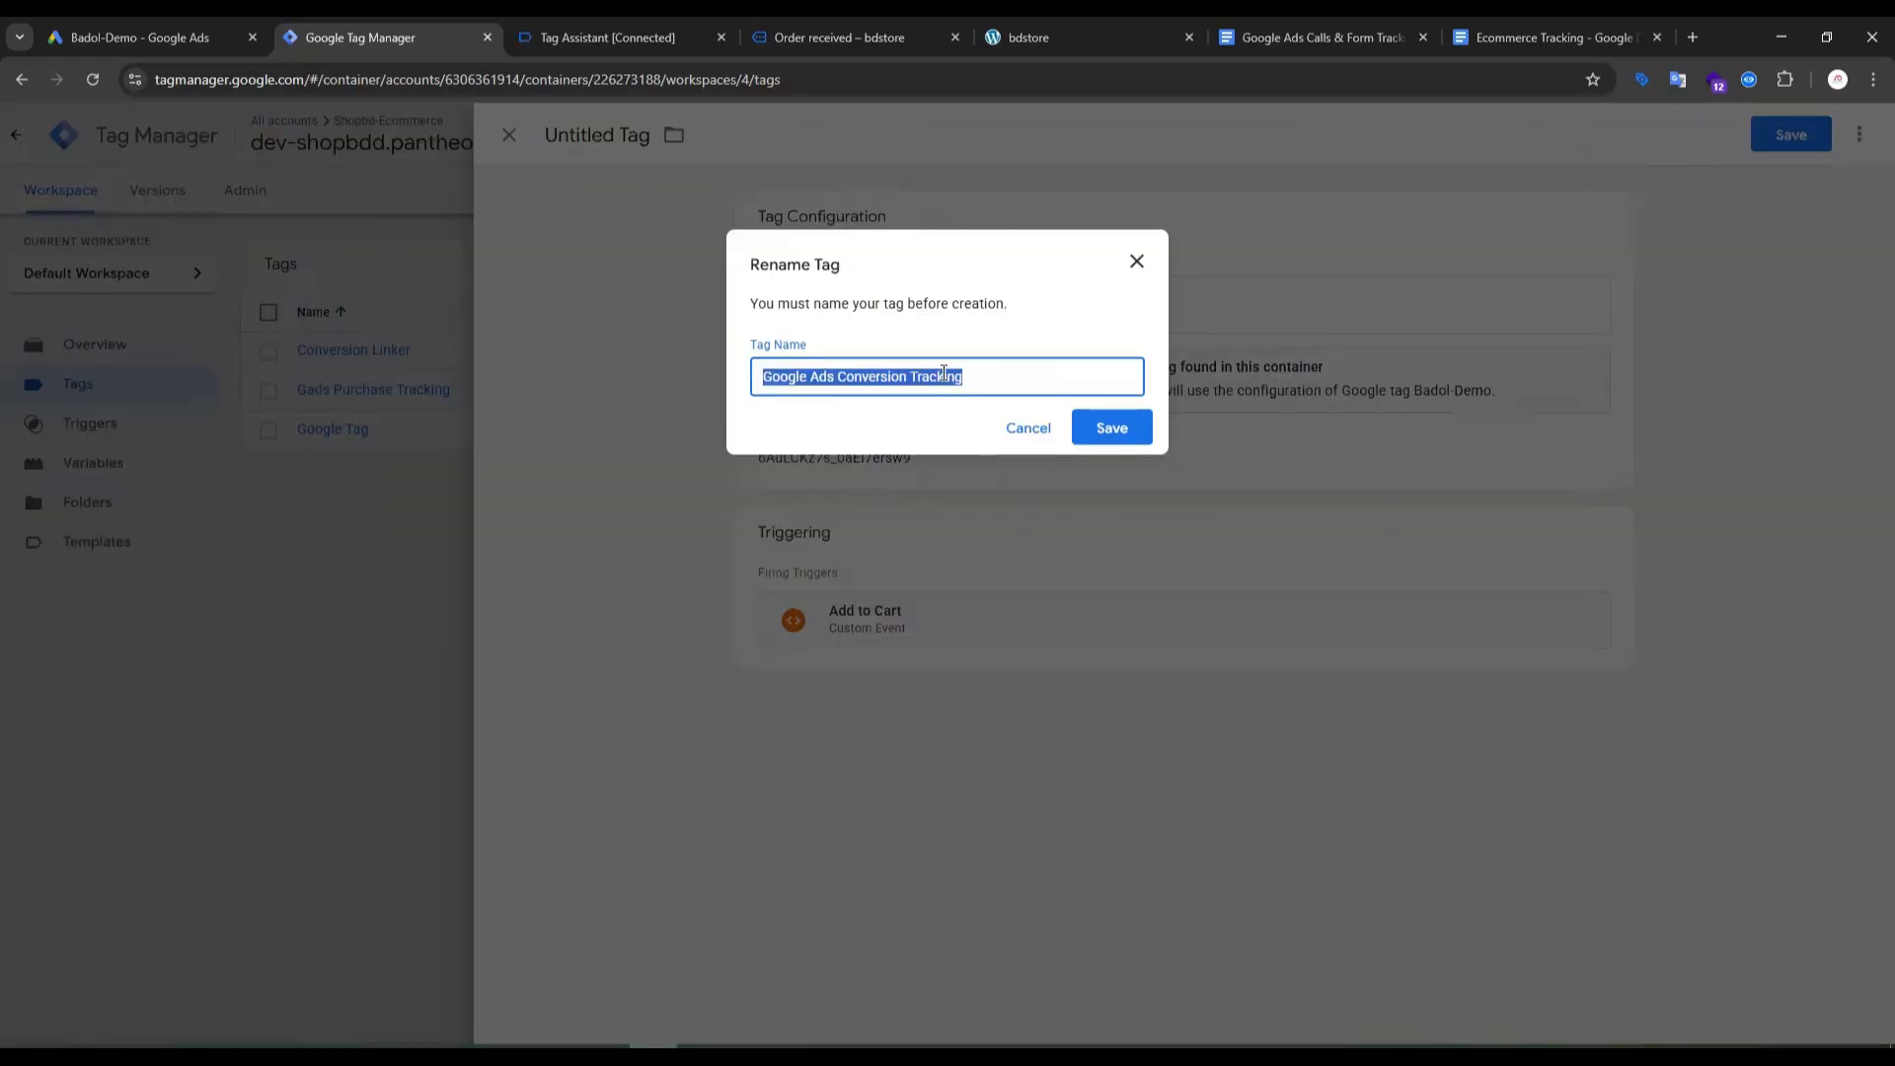
pyautogui.write('Gads')
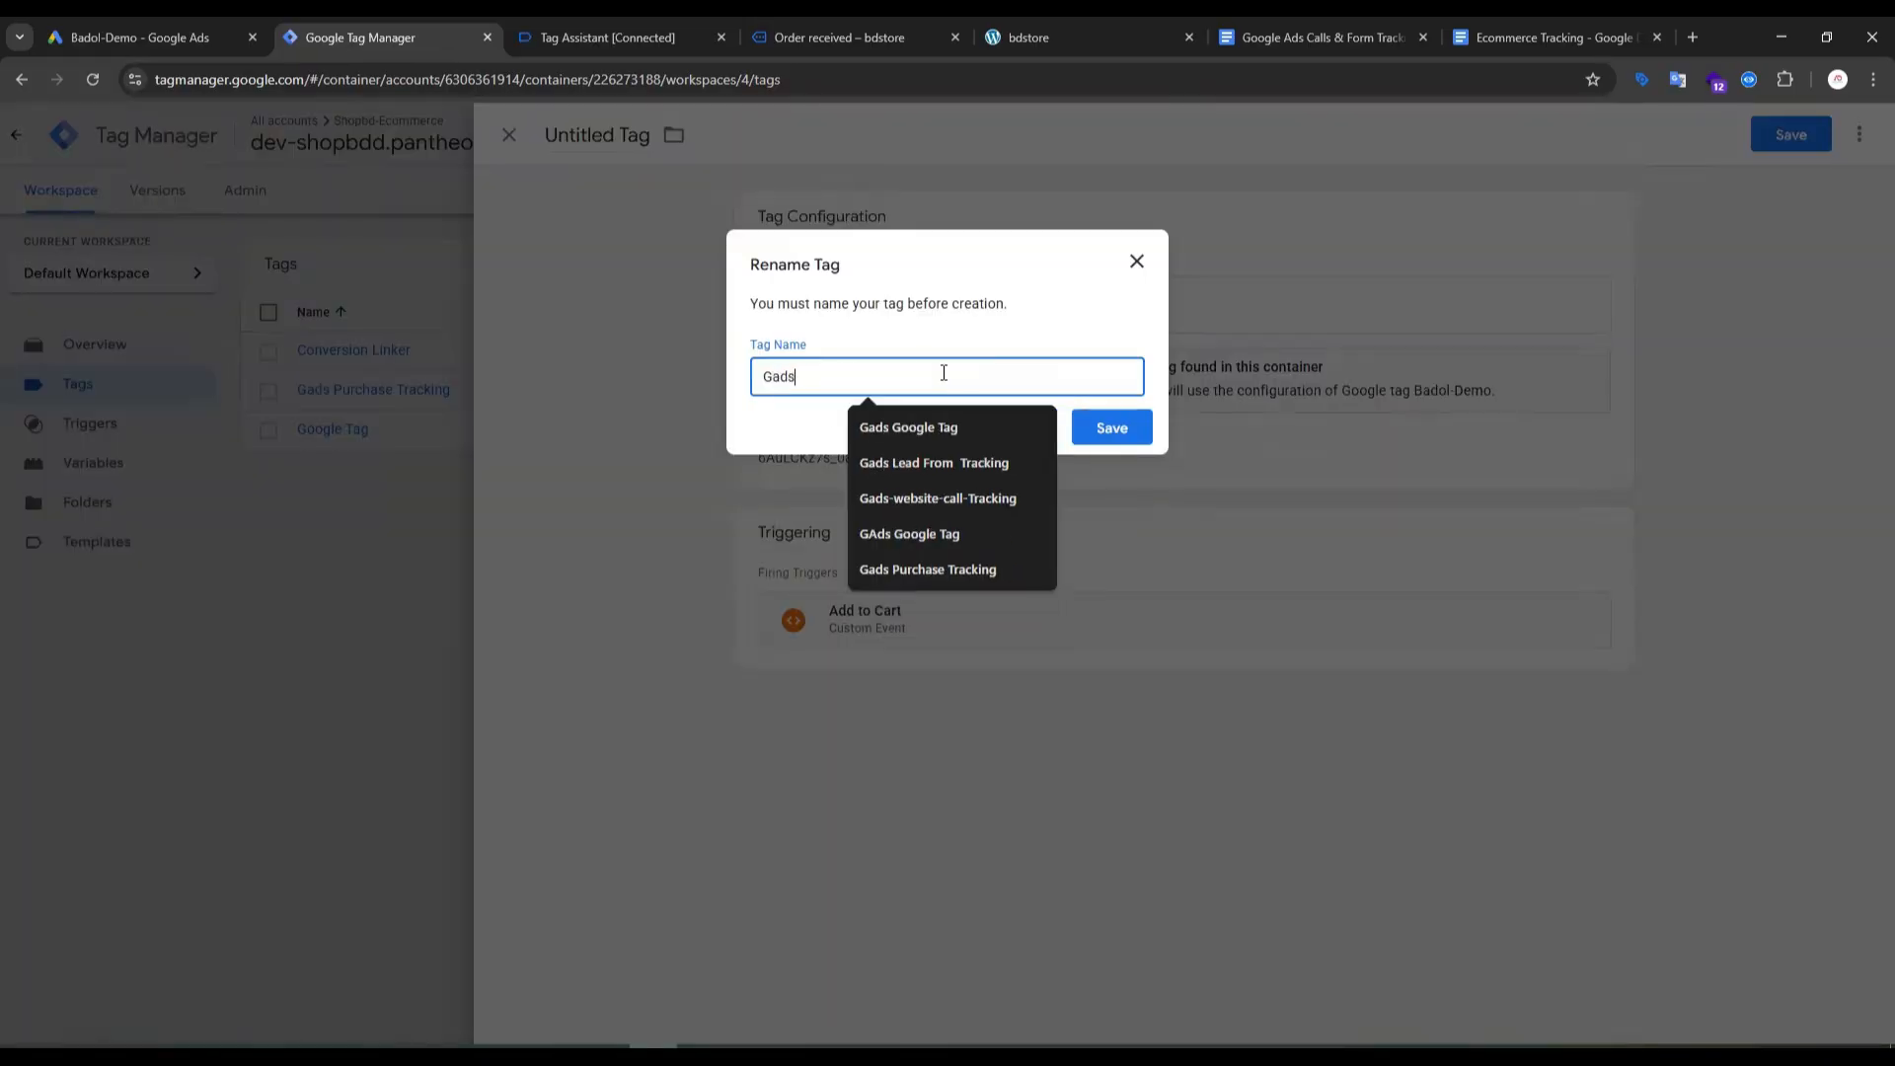
pyautogui.write(' Add to Cart Tracking')
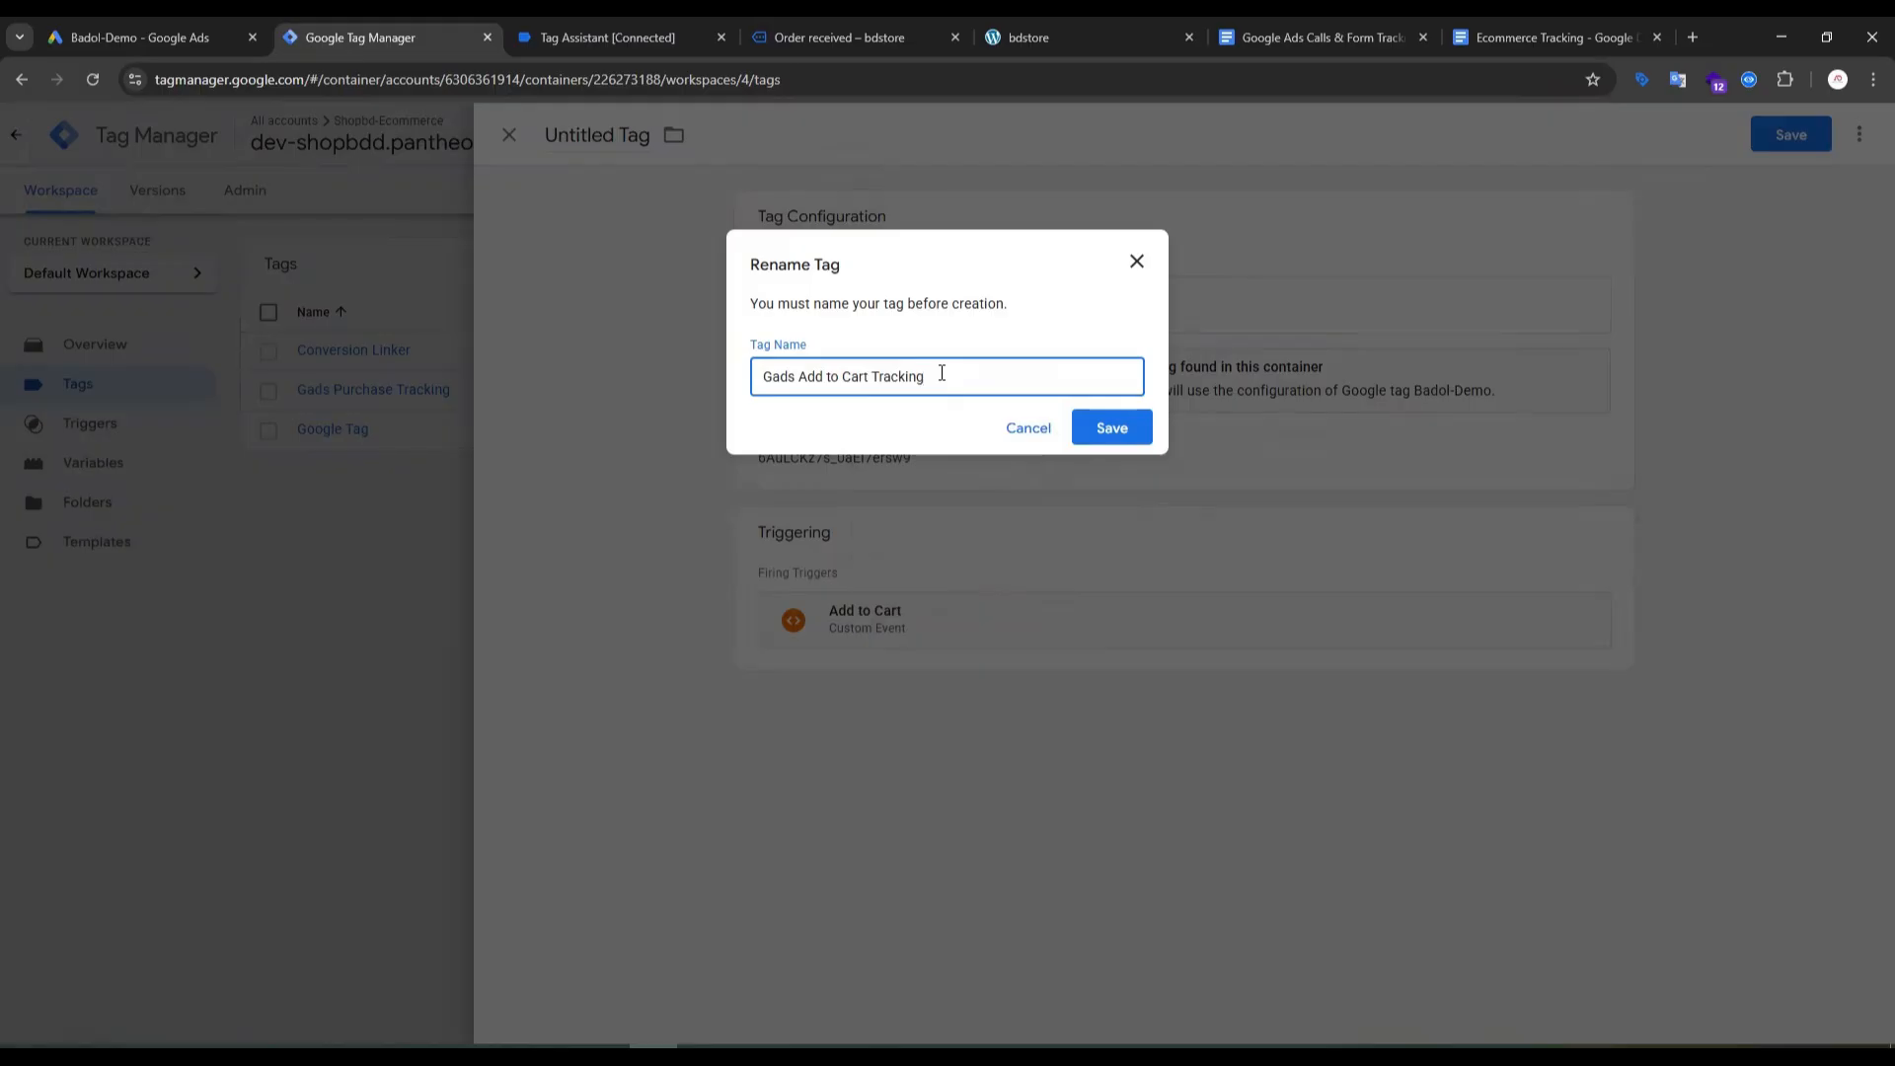
pyautogui.click(1126, 429)
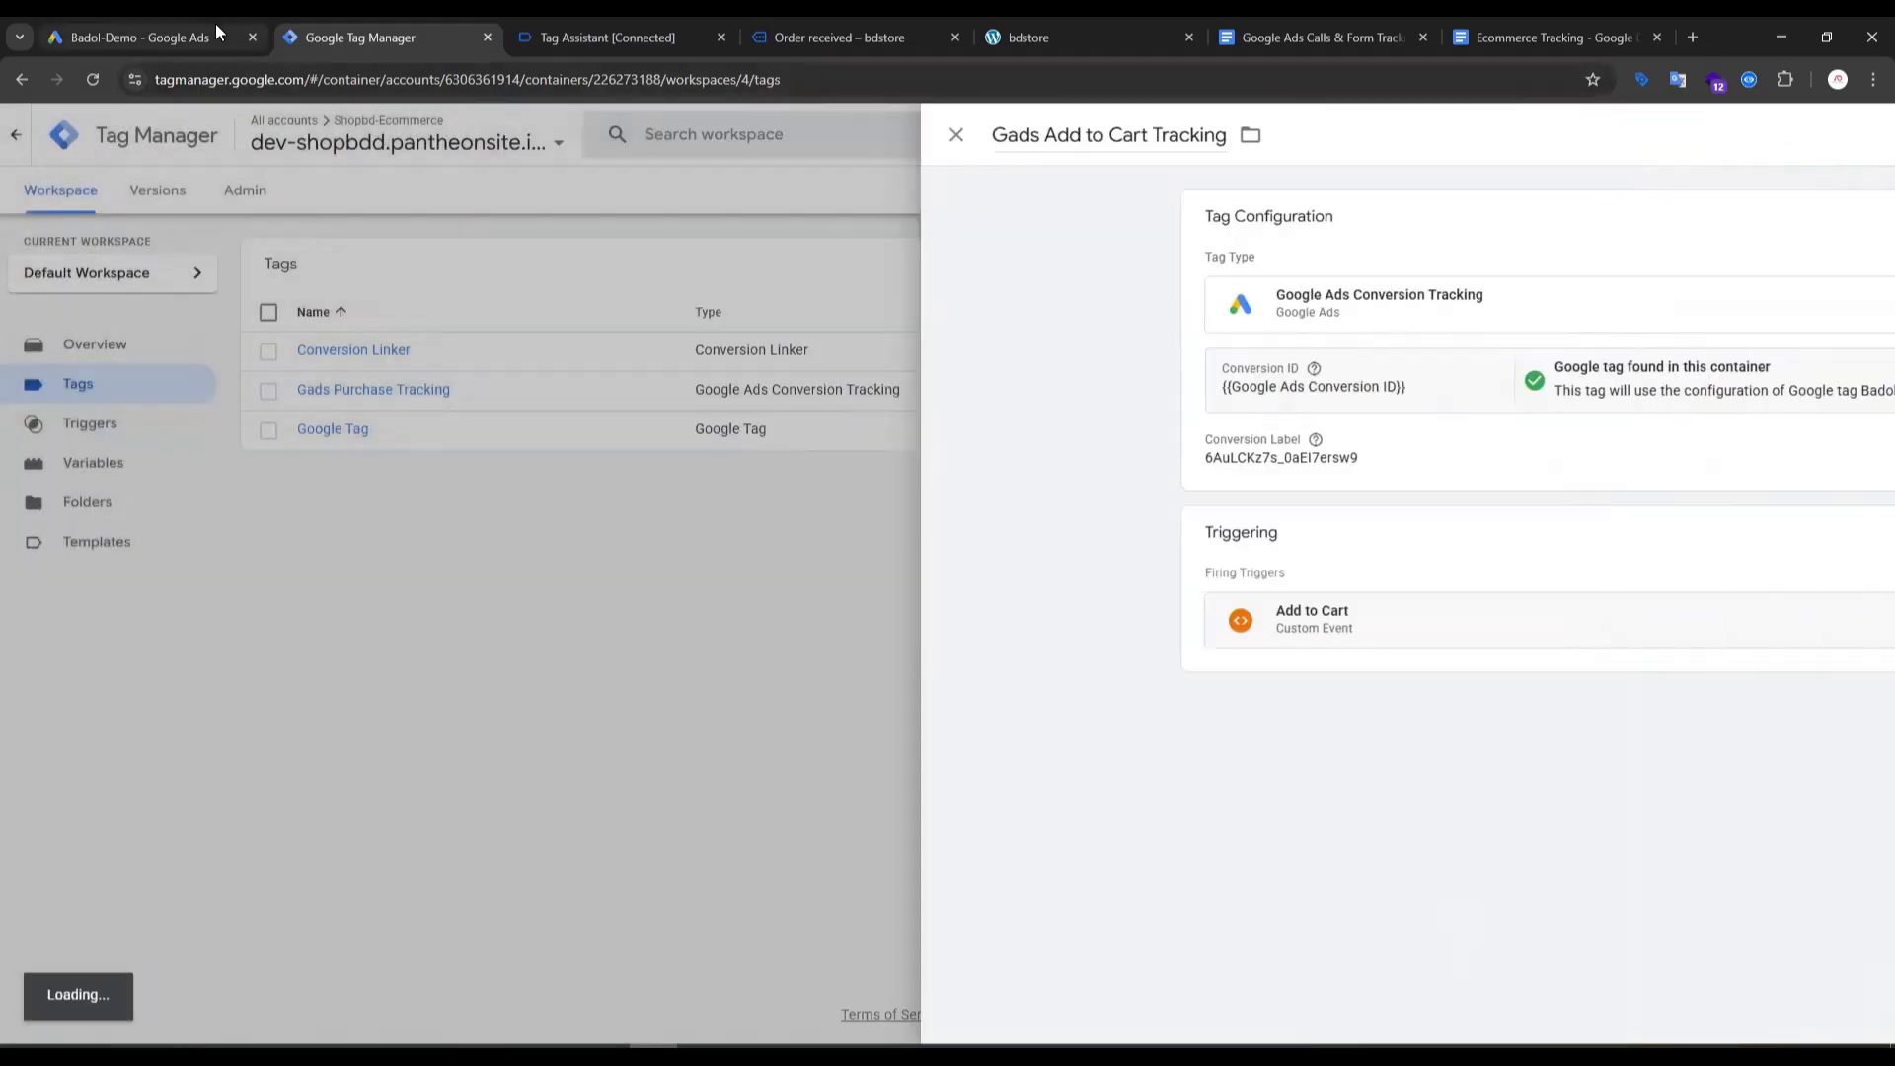
pyautogui.click(216, 28)
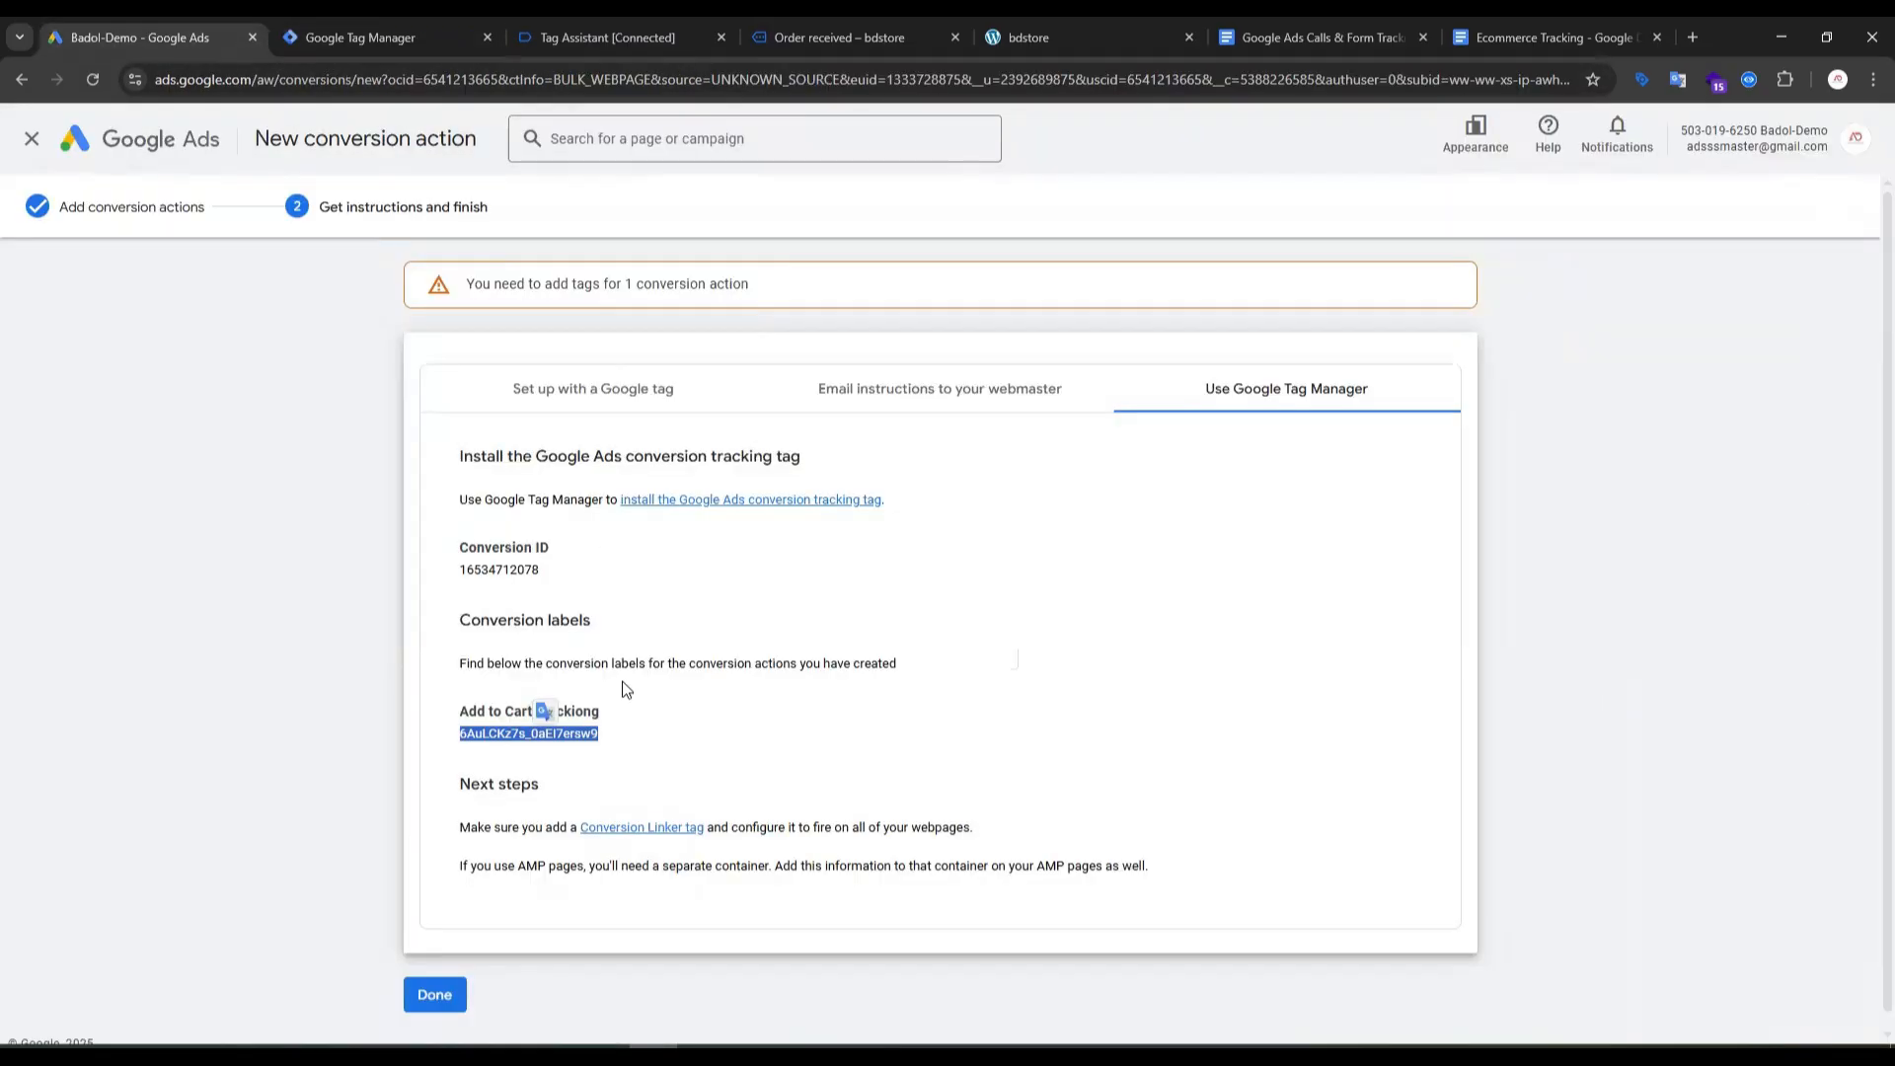
pyautogui.click(440, 996)
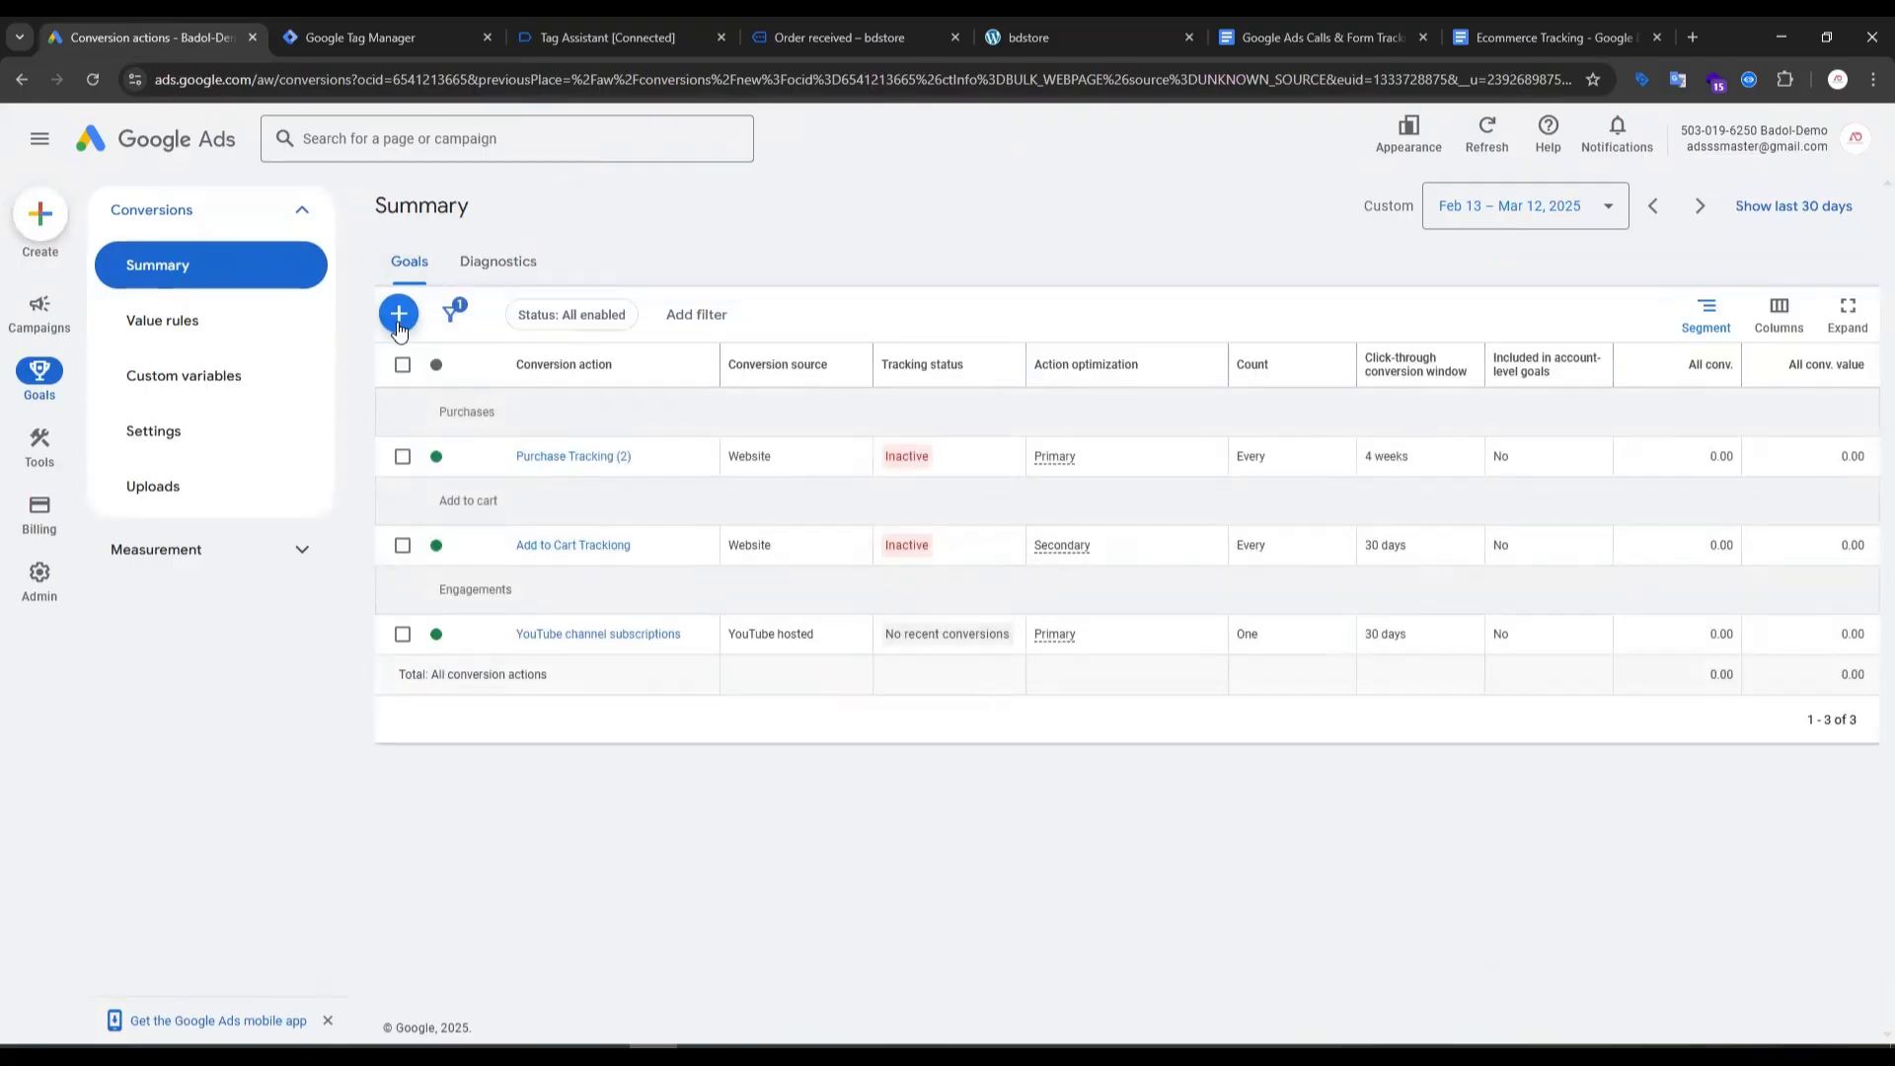
pyautogui.click(399, 314)
pyautogui.click(425, 38)
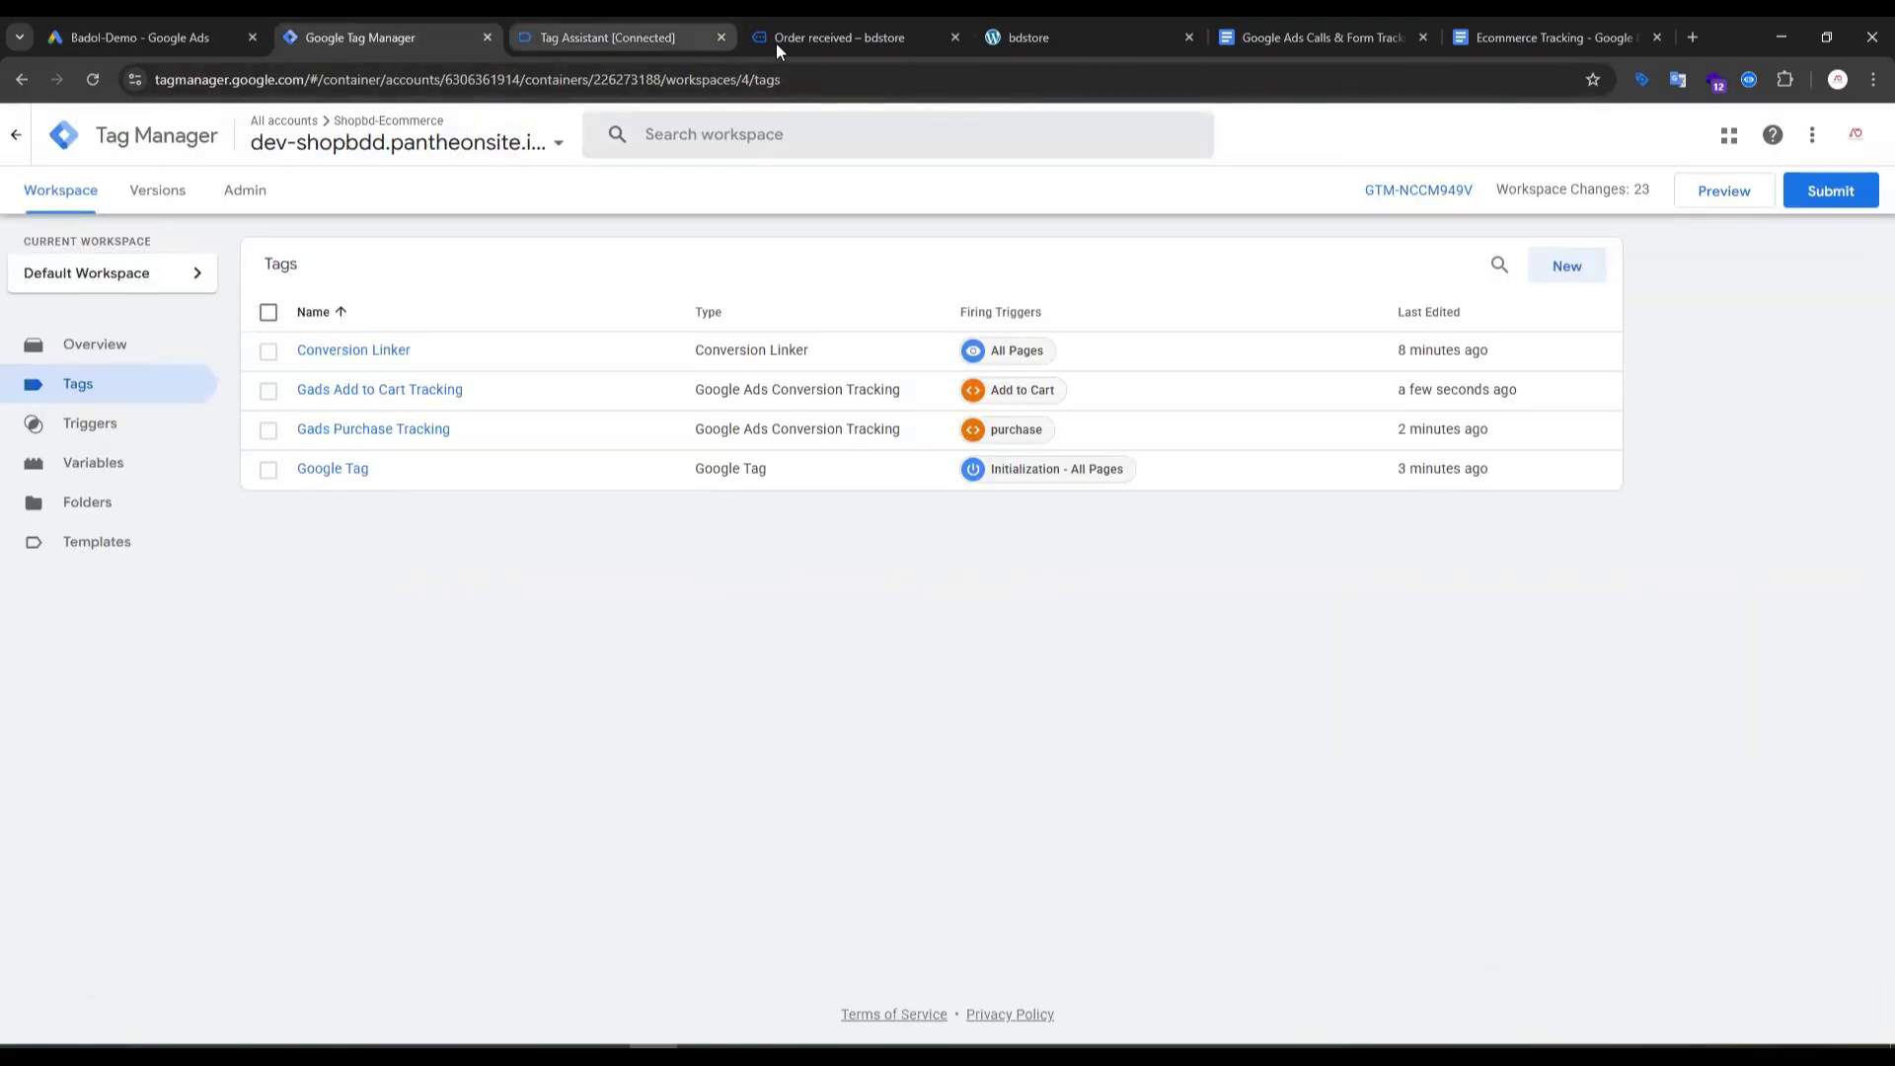
pyautogui.click(1050, 38)
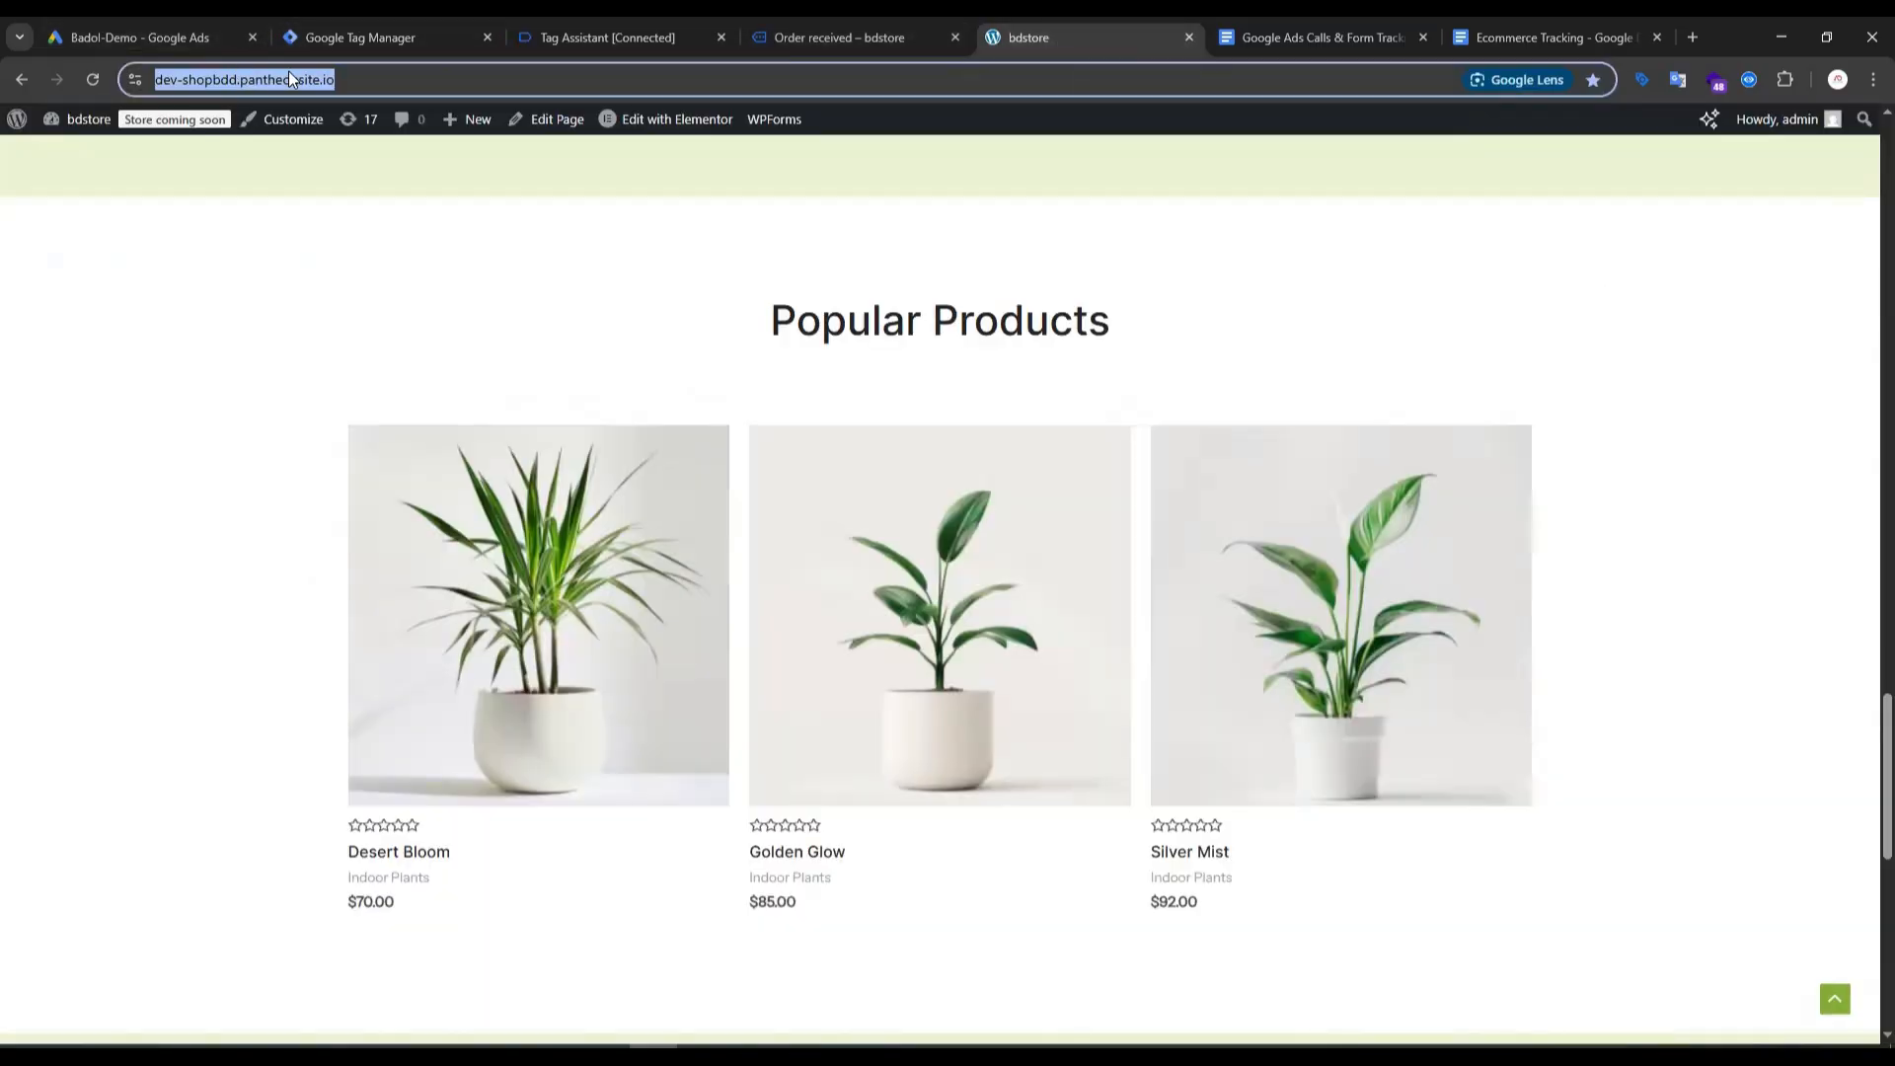
pyautogui.click(113, 37)
pyautogui.click(646, 439)
pyautogui.click(666, 417)
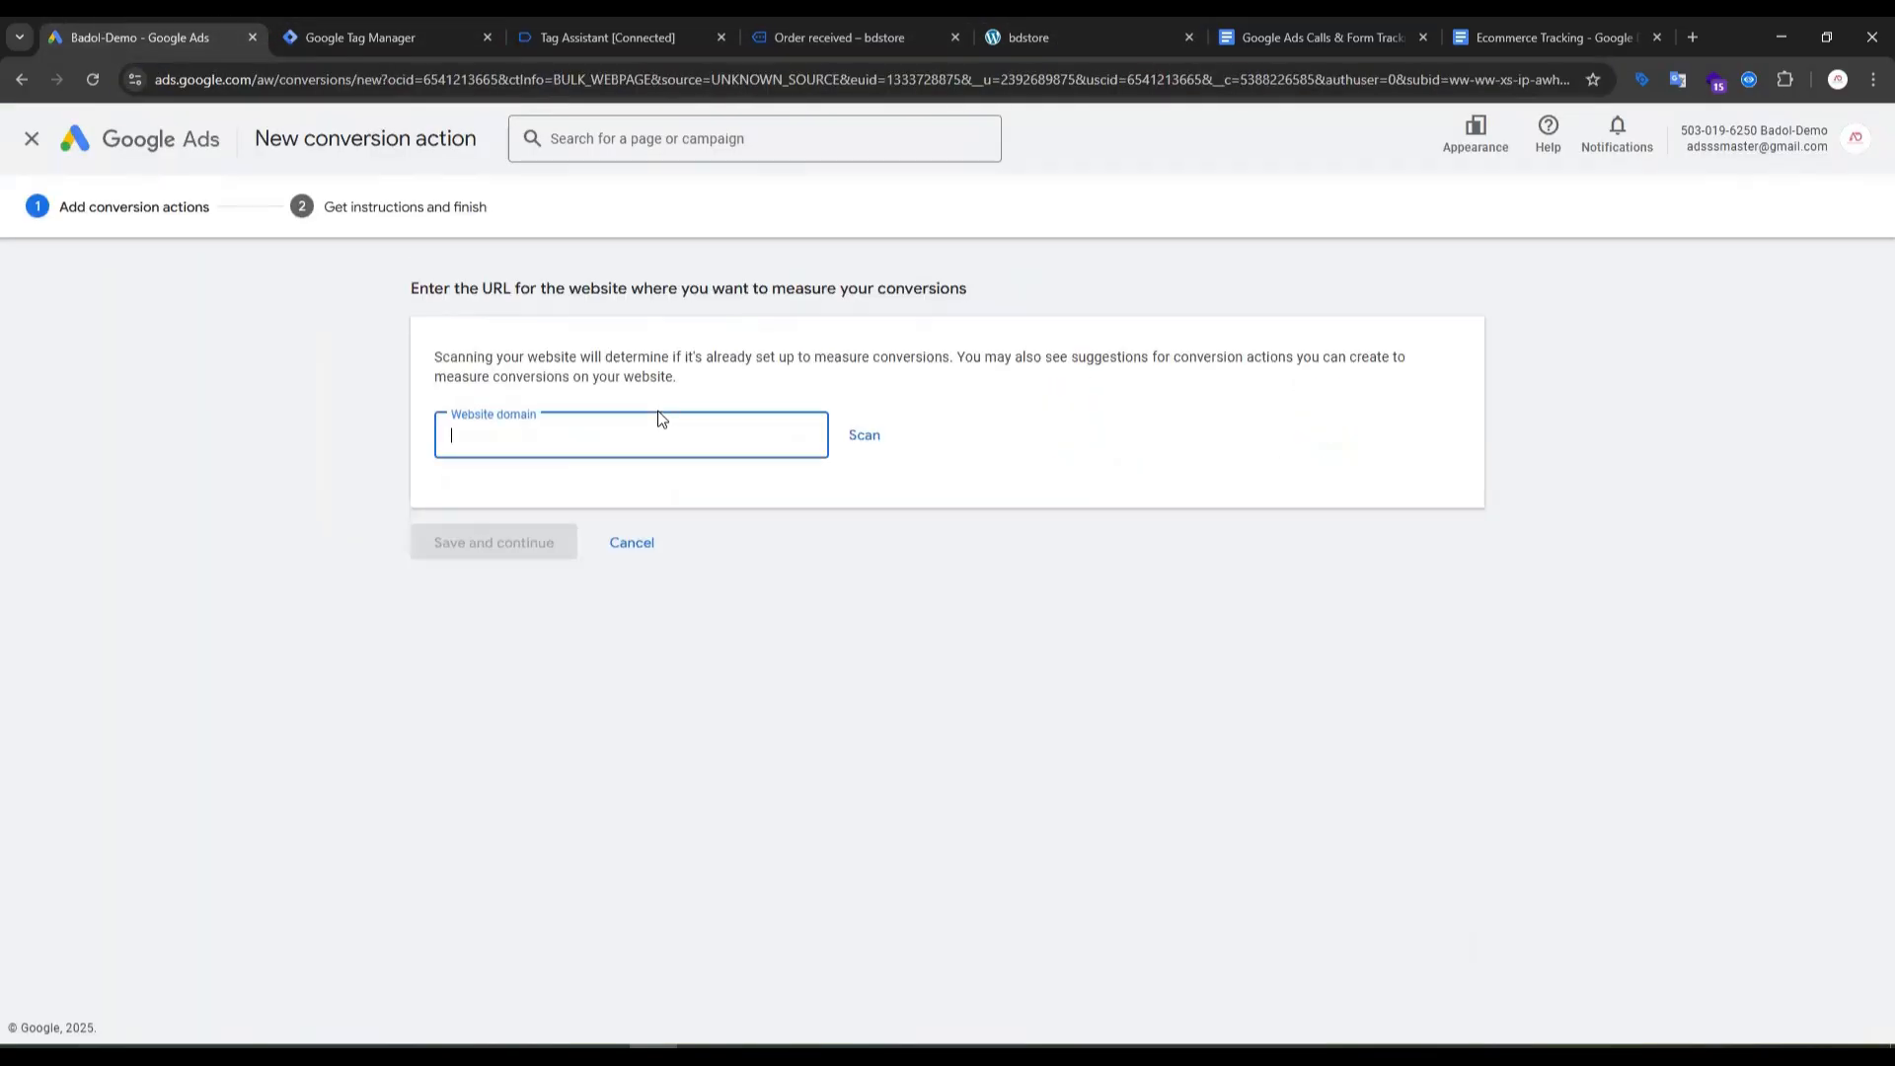
pyautogui.write('https://dev-shopbdd.pantheonsite.io/')
pyautogui.click(863, 435)
# Step: Add a conversion action manually and set its goal category to Begin checkout
pyautogui.scroll(-5, 617, 709)
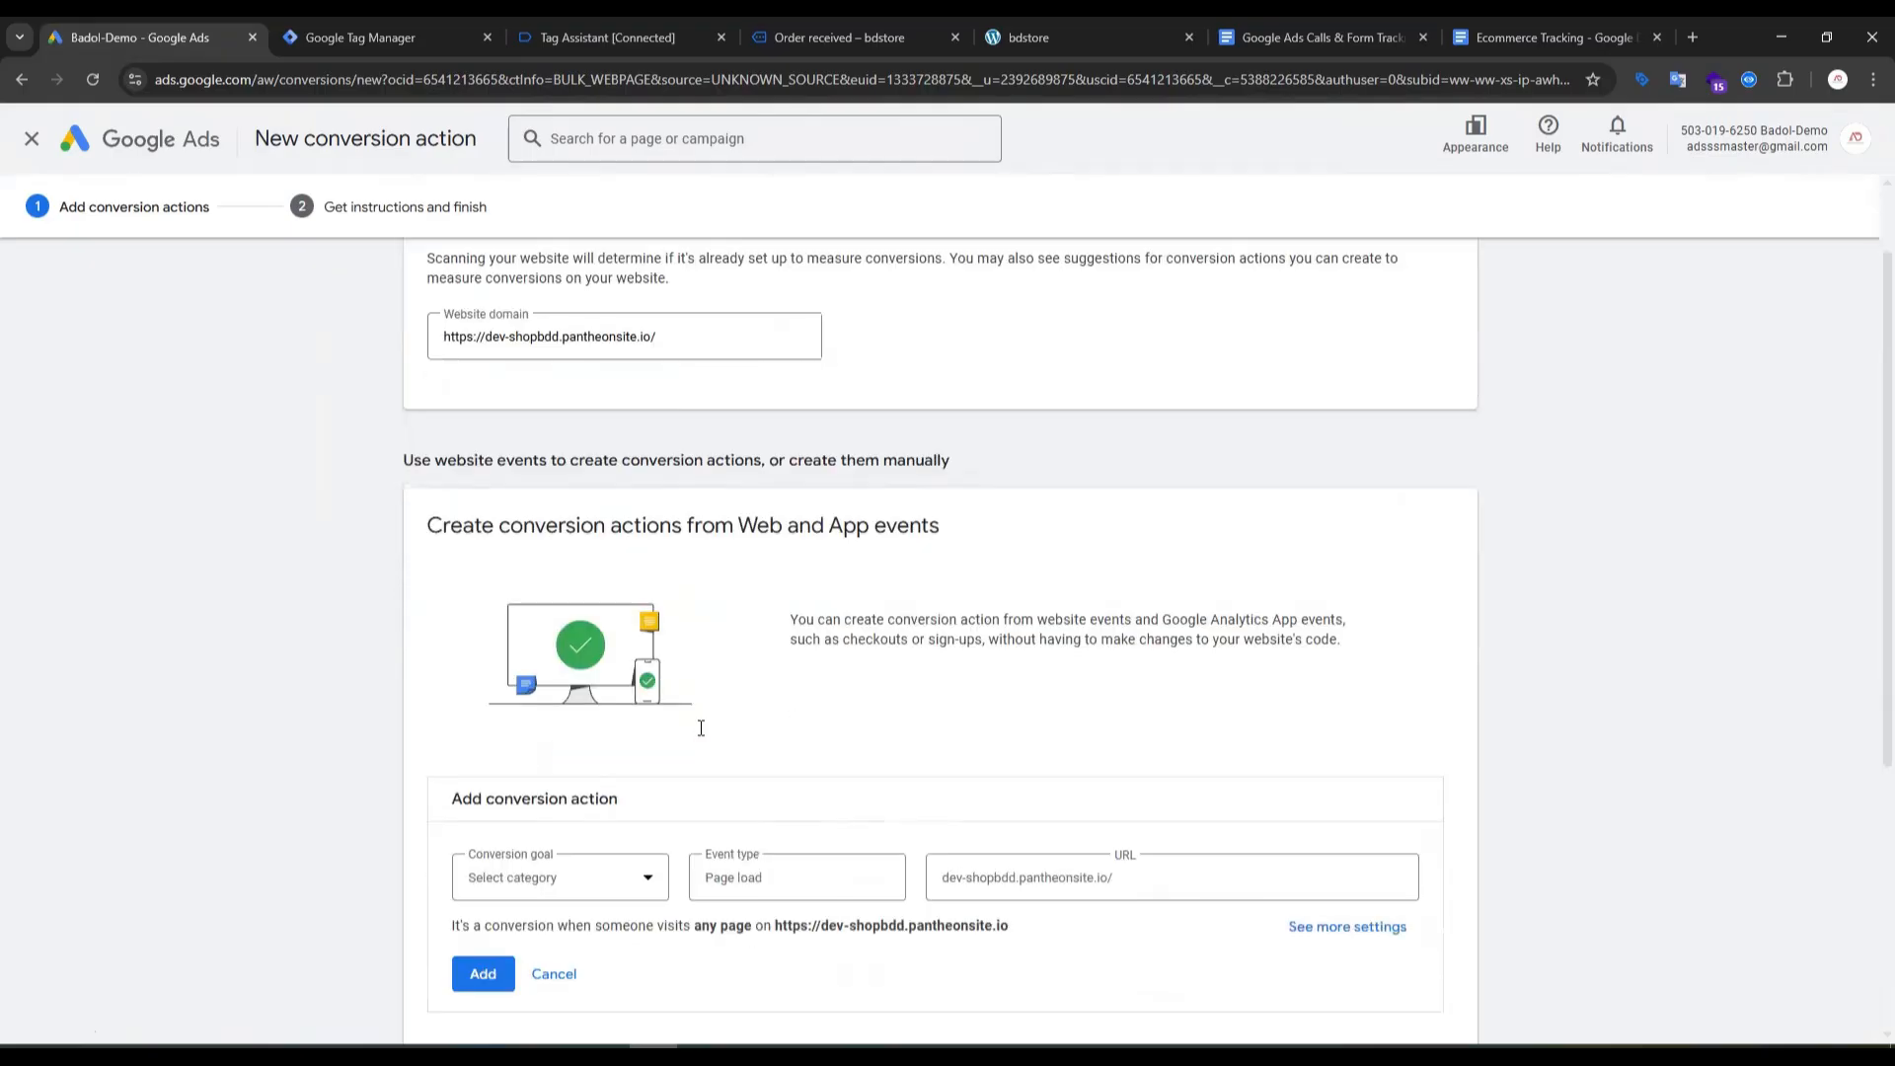
pyautogui.click(537, 910)
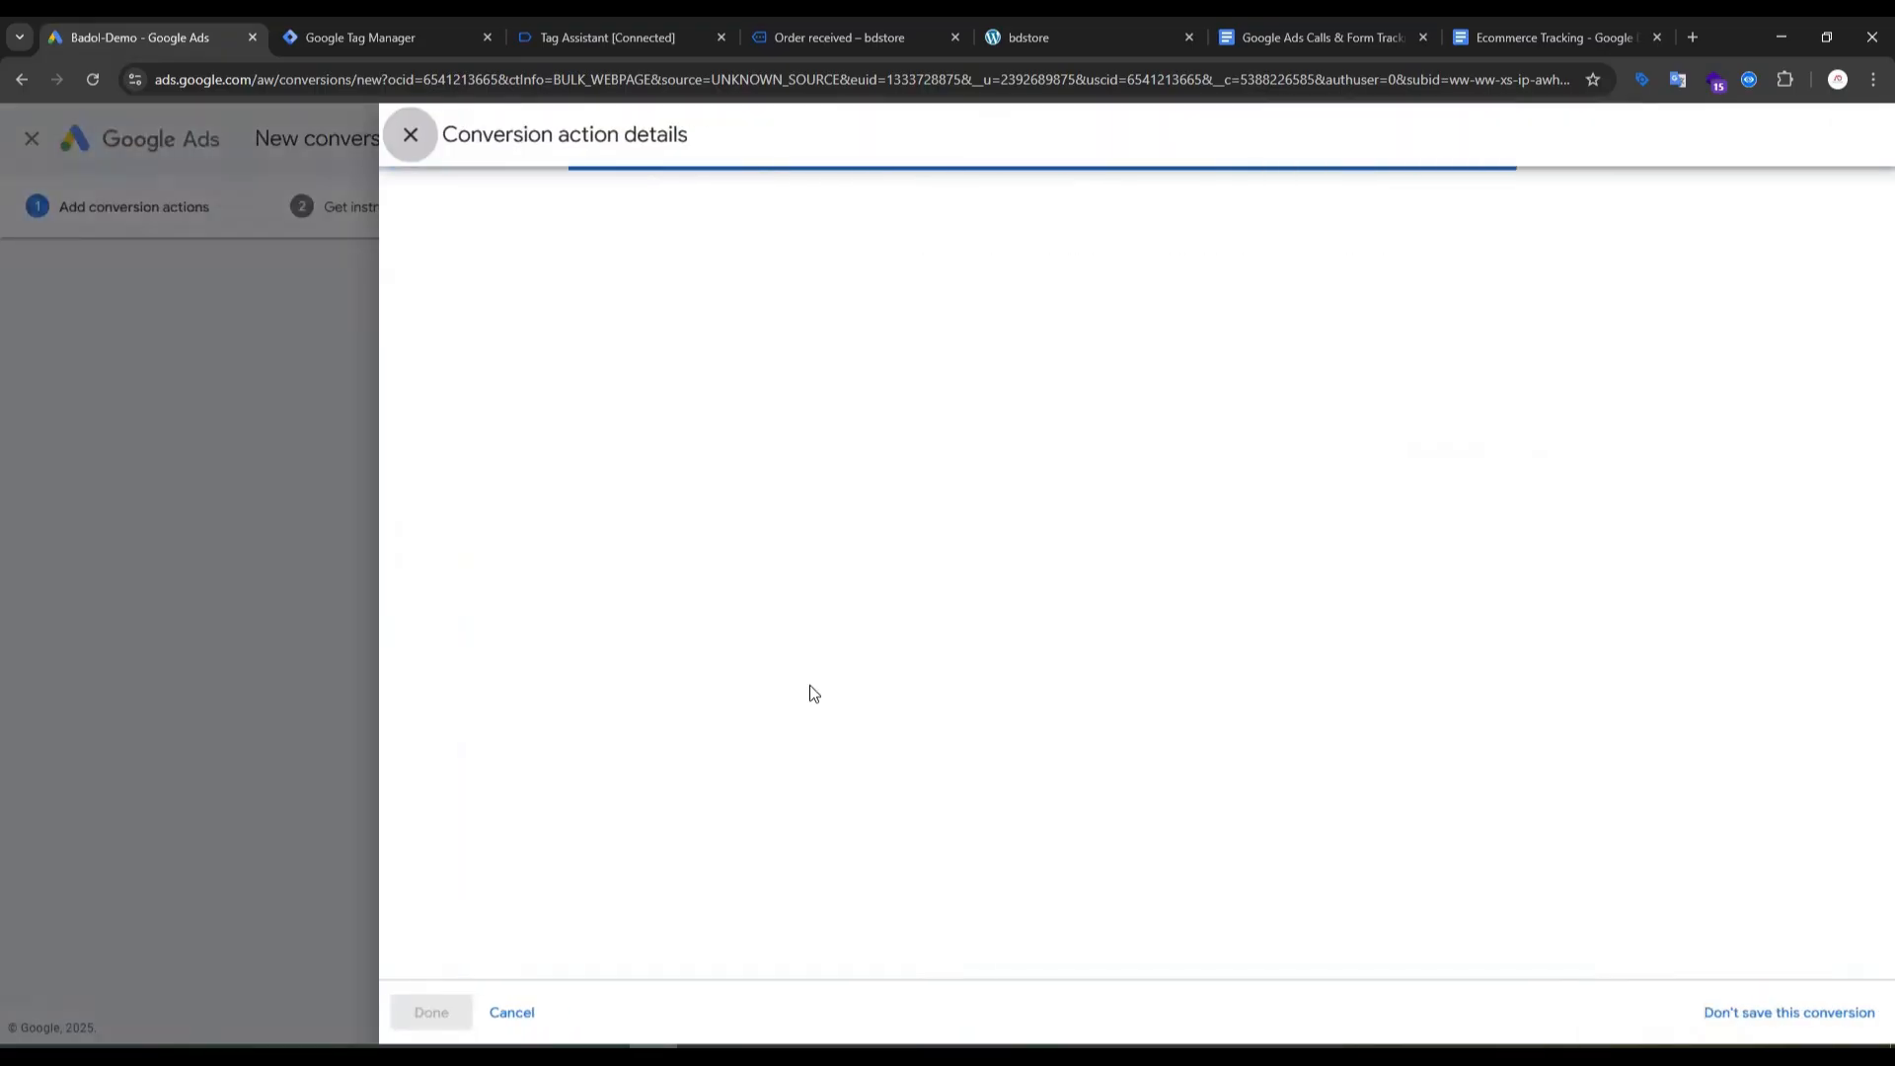
pyautogui.click(921, 395)
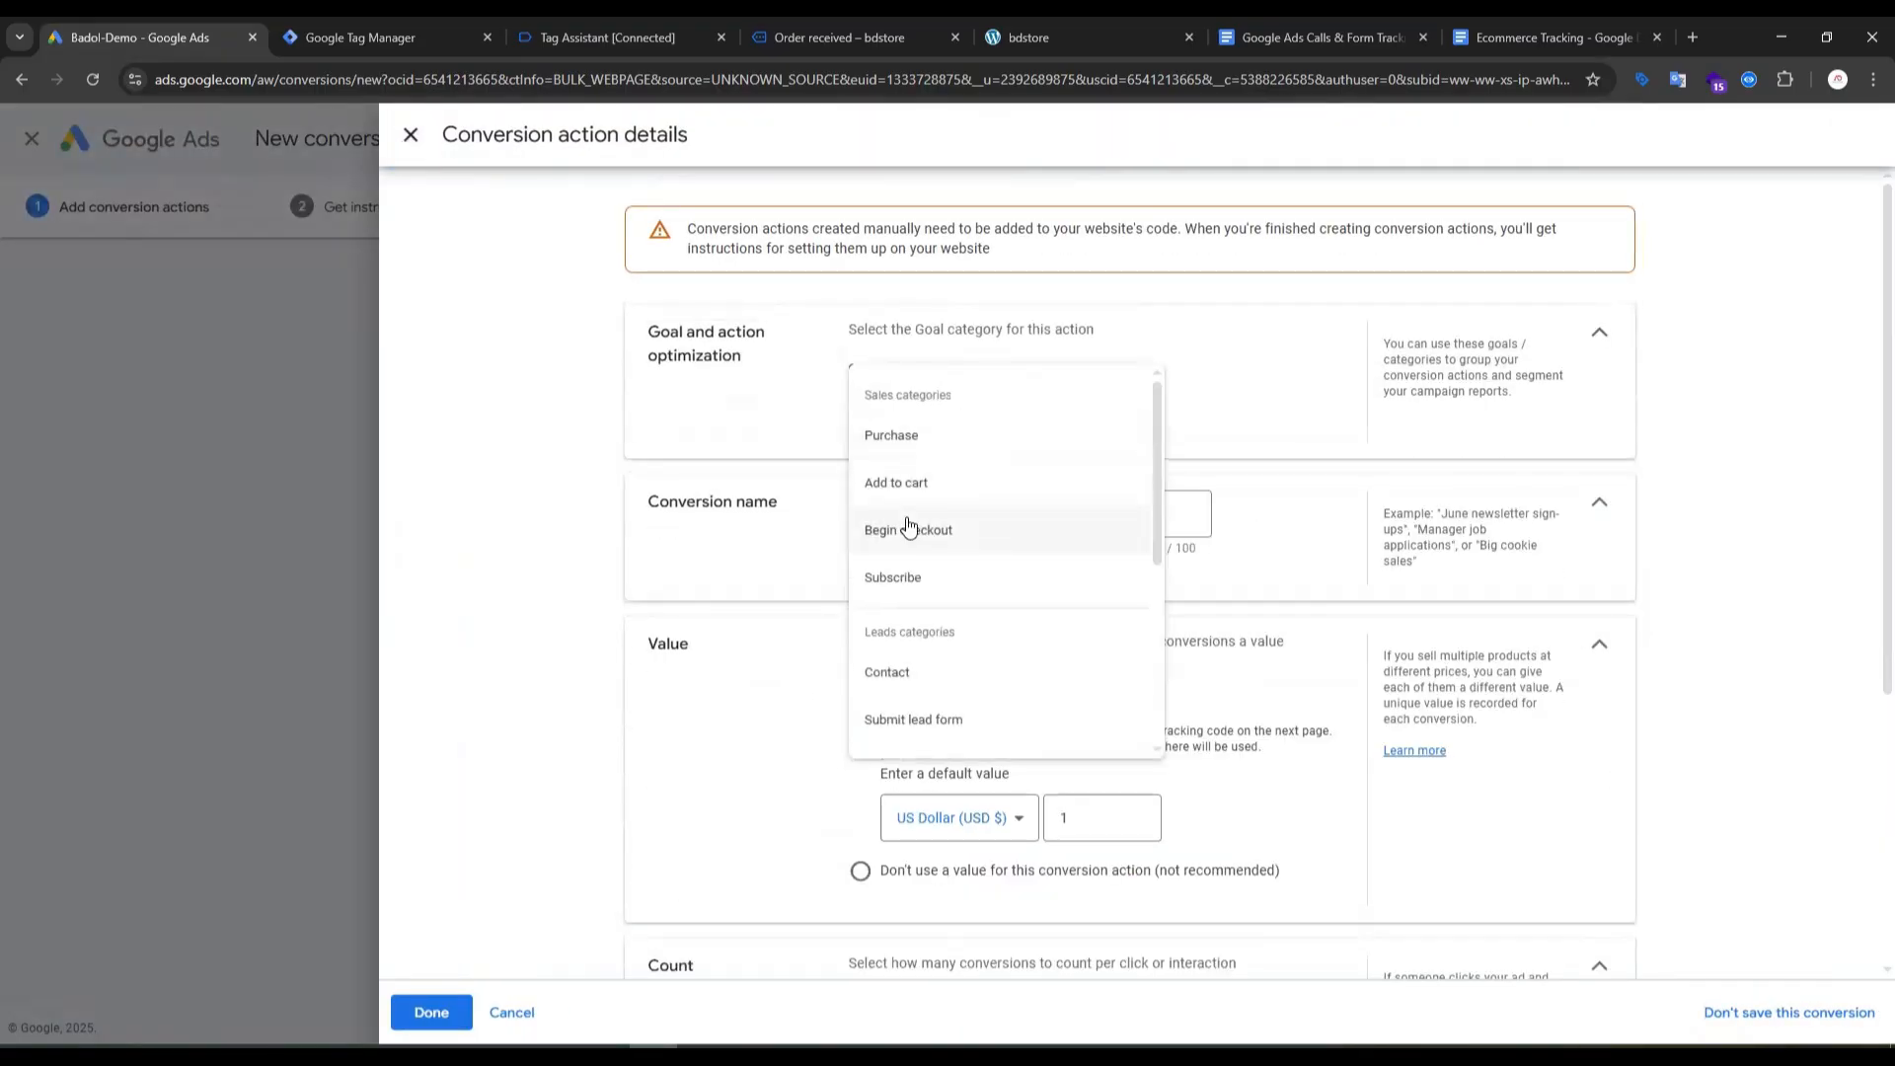
pyautogui.click(918, 529)
# Step: Name the conversion action Begin Checkout Tracking and save it to reach the setup instructions
pyautogui.click(922, 577)
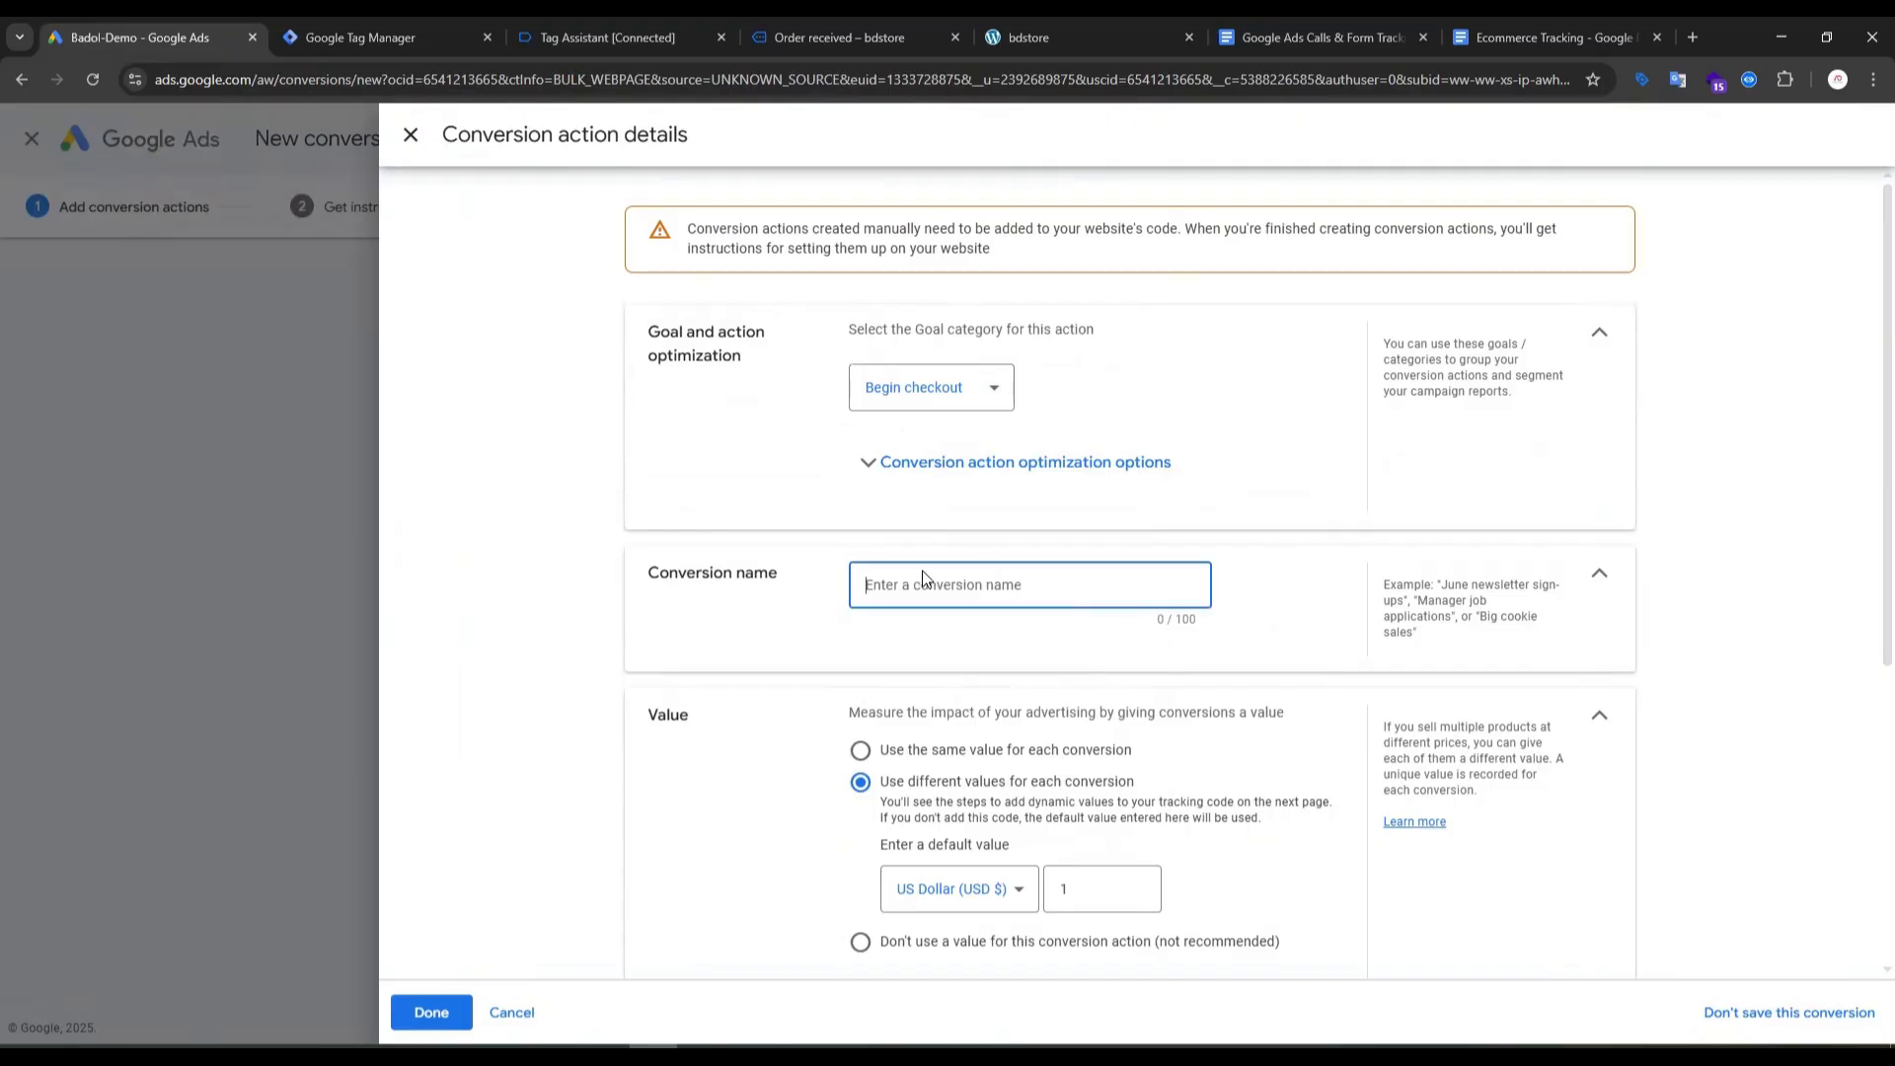
pyautogui.write('Be')
pyautogui.write('Trackjm')
pyautogui.press('BackSpace')
pyautogui.press('BackSpace')
pyautogui.write('ing')
pyautogui.scroll(-5, 793, 715)
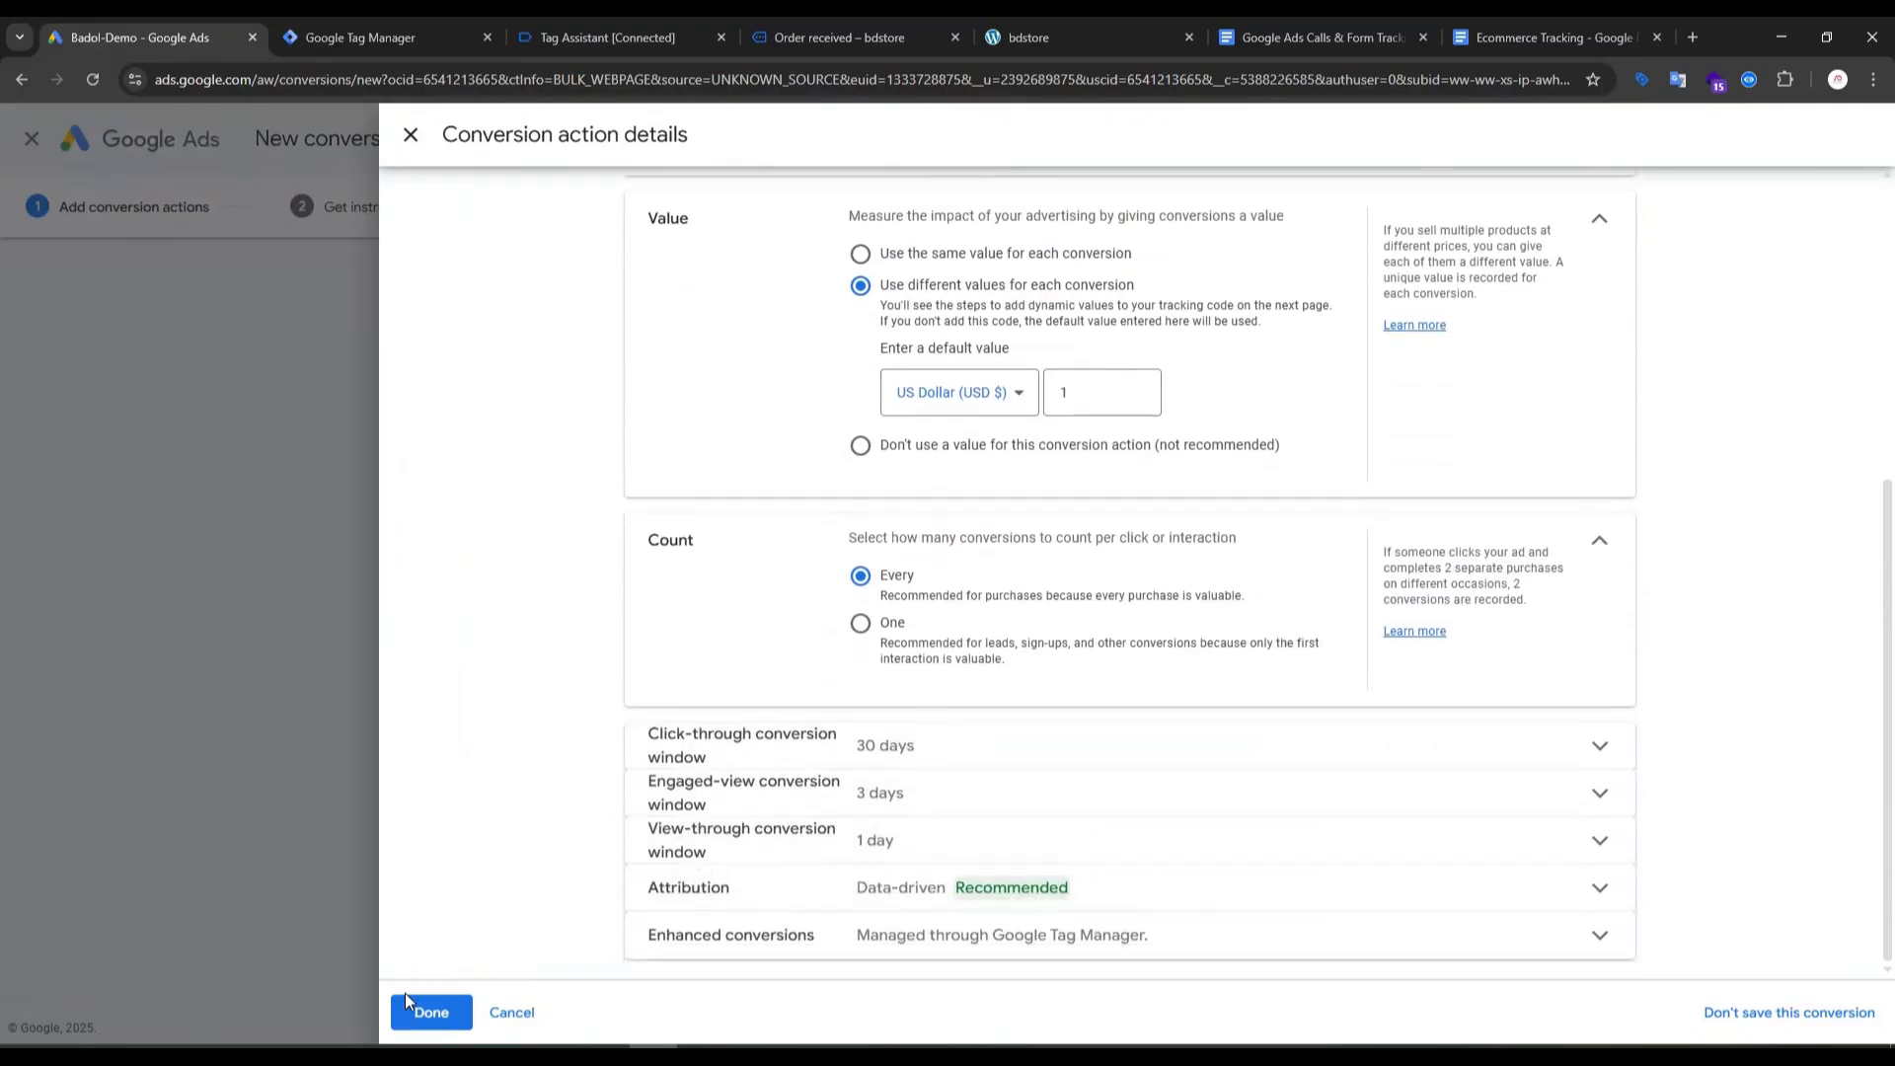
pyautogui.click(427, 1014)
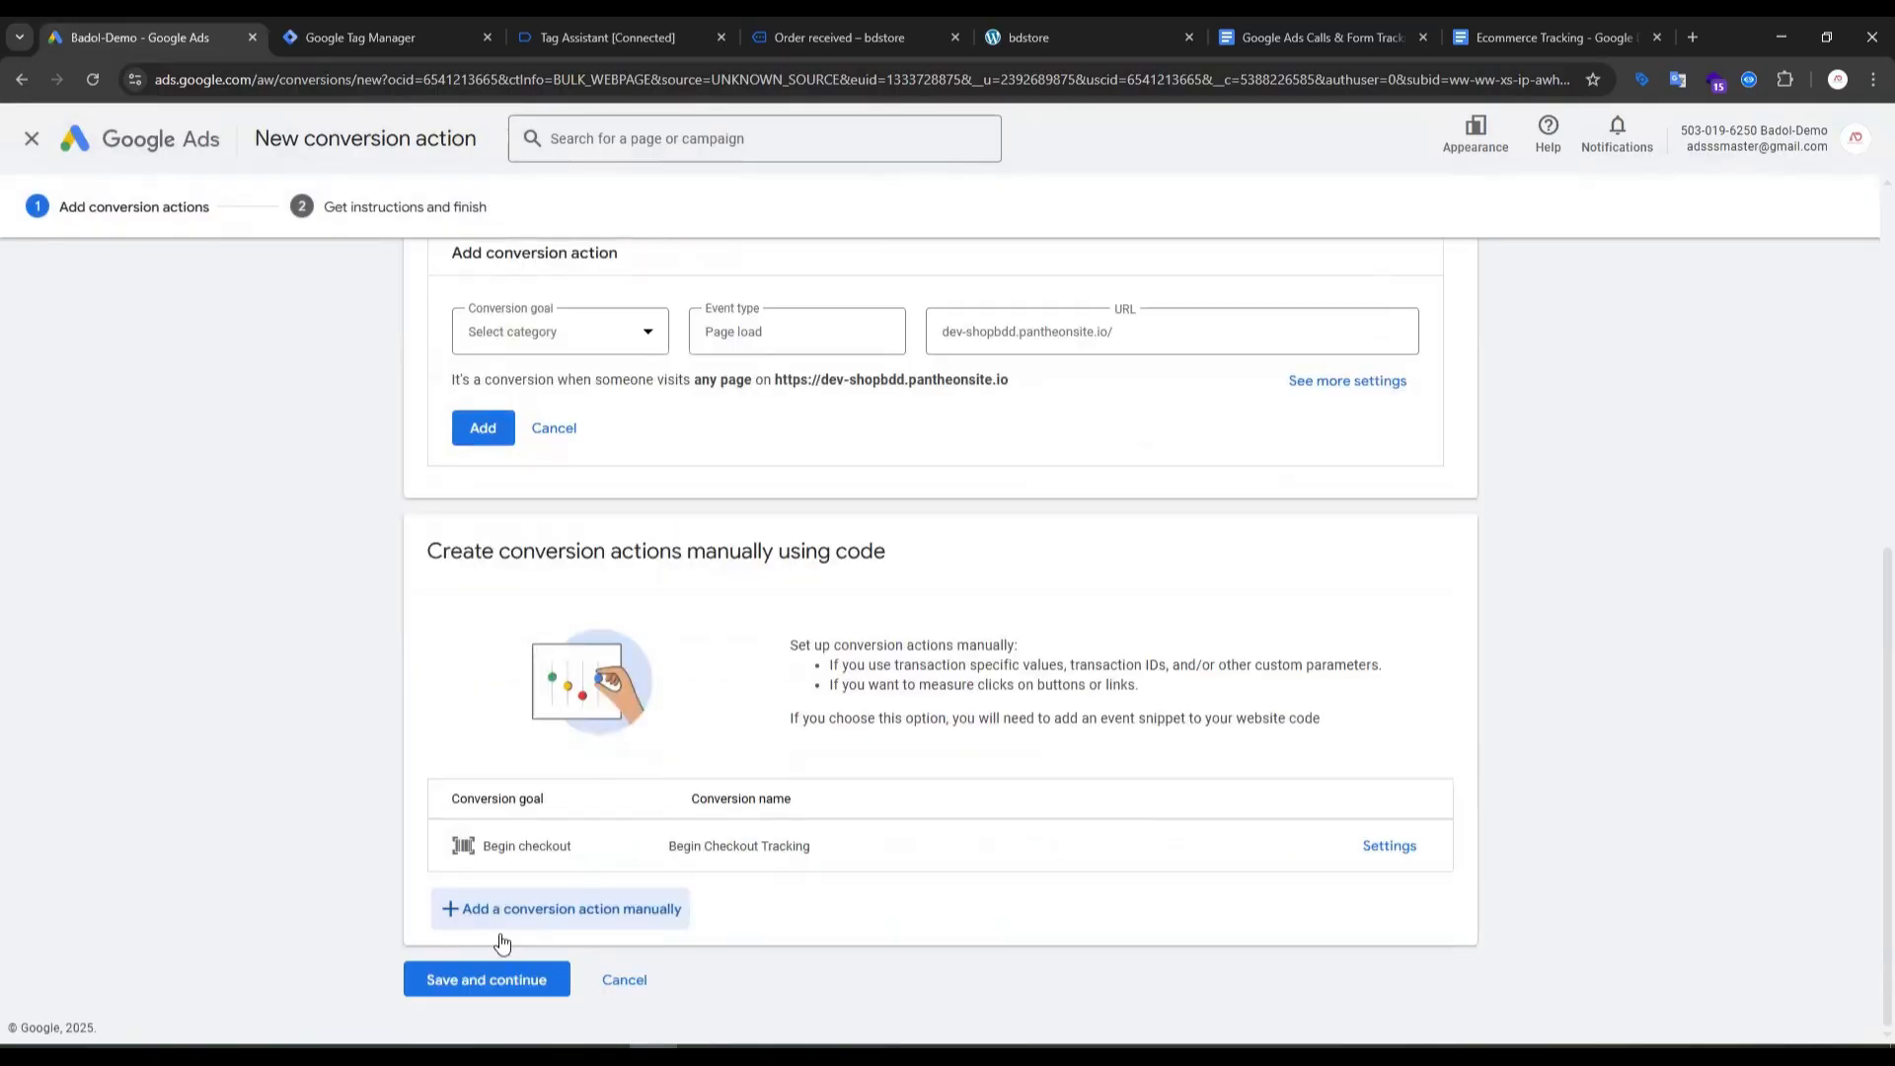
pyautogui.click(475, 977)
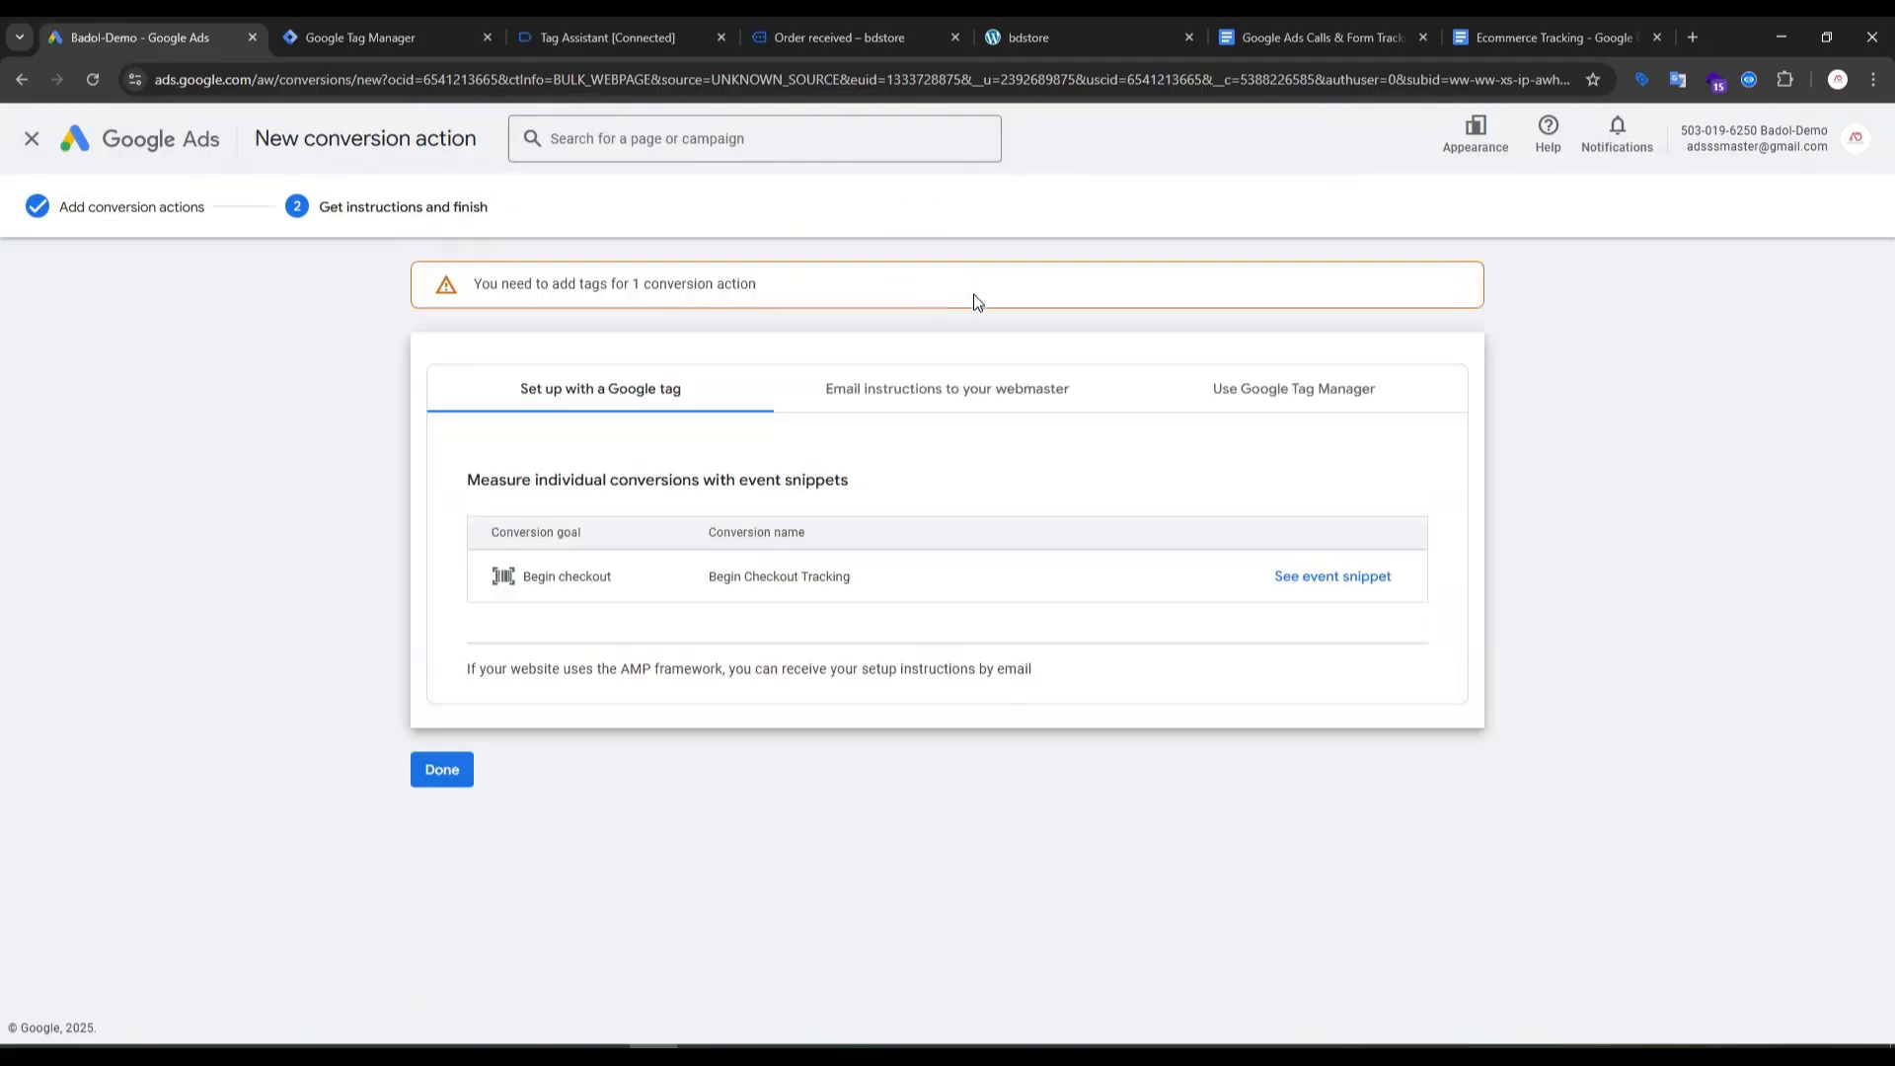
# Step: Show the Tag Manager instructions in Google Ads, then create a Google Ads Conversion Tracking tag in Tag Manager using the Google Ads Conversion ID variable
pyautogui.click(1278, 400)
pyautogui.click(375, 20)
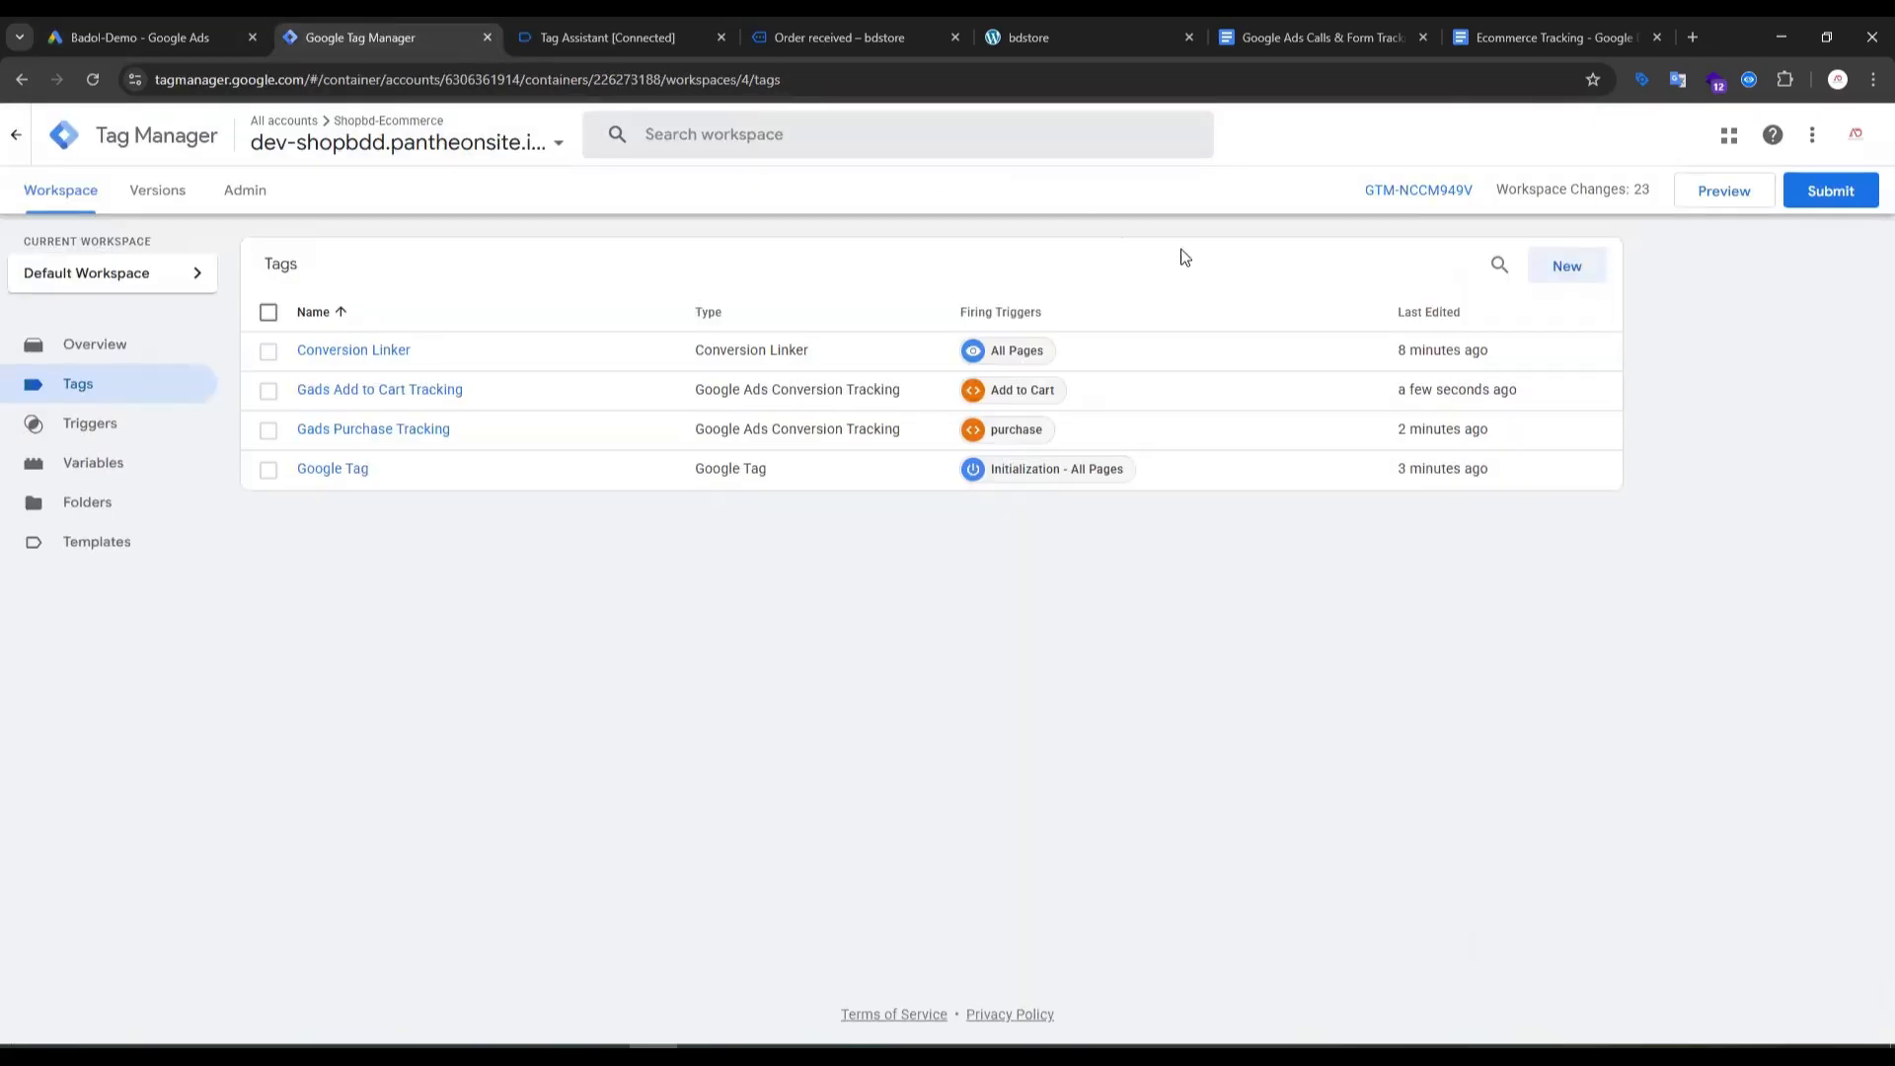
pyautogui.click(1579, 269)
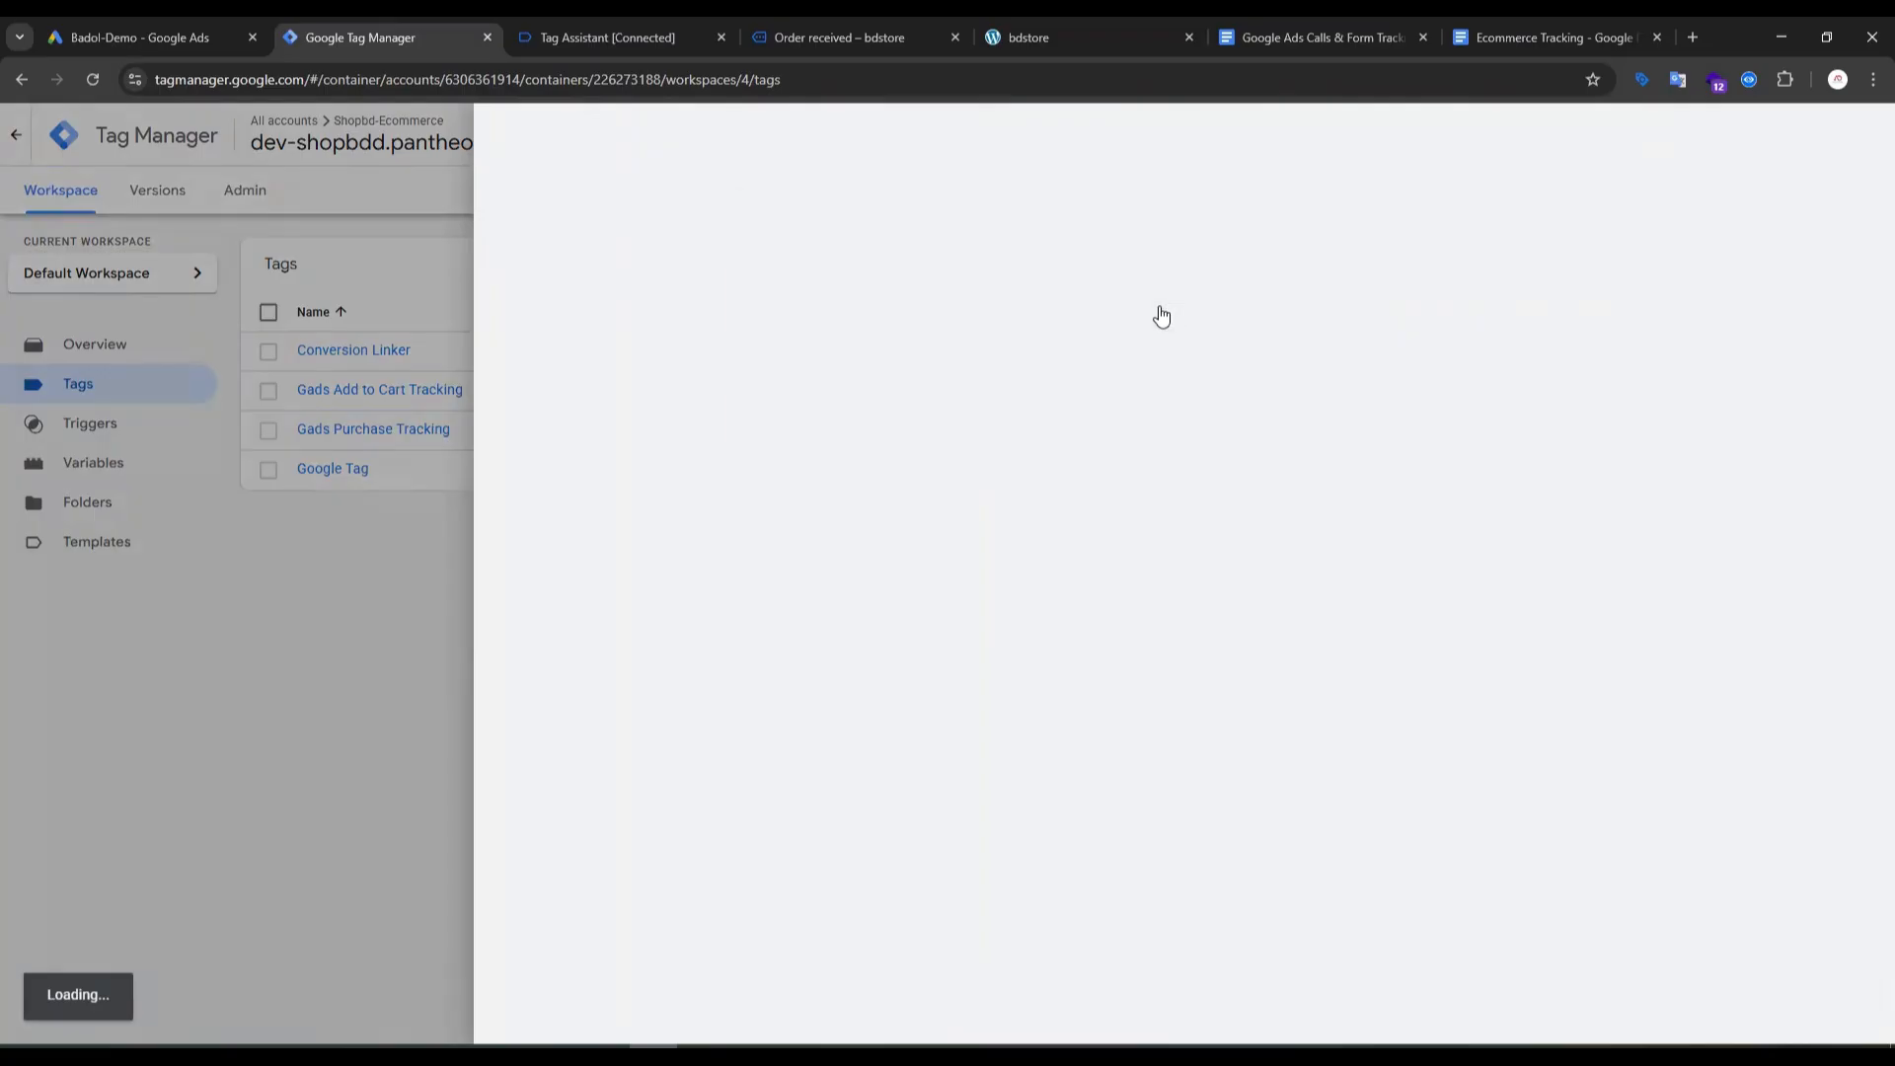
pyautogui.click(1222, 308)
pyautogui.click(1402, 380)
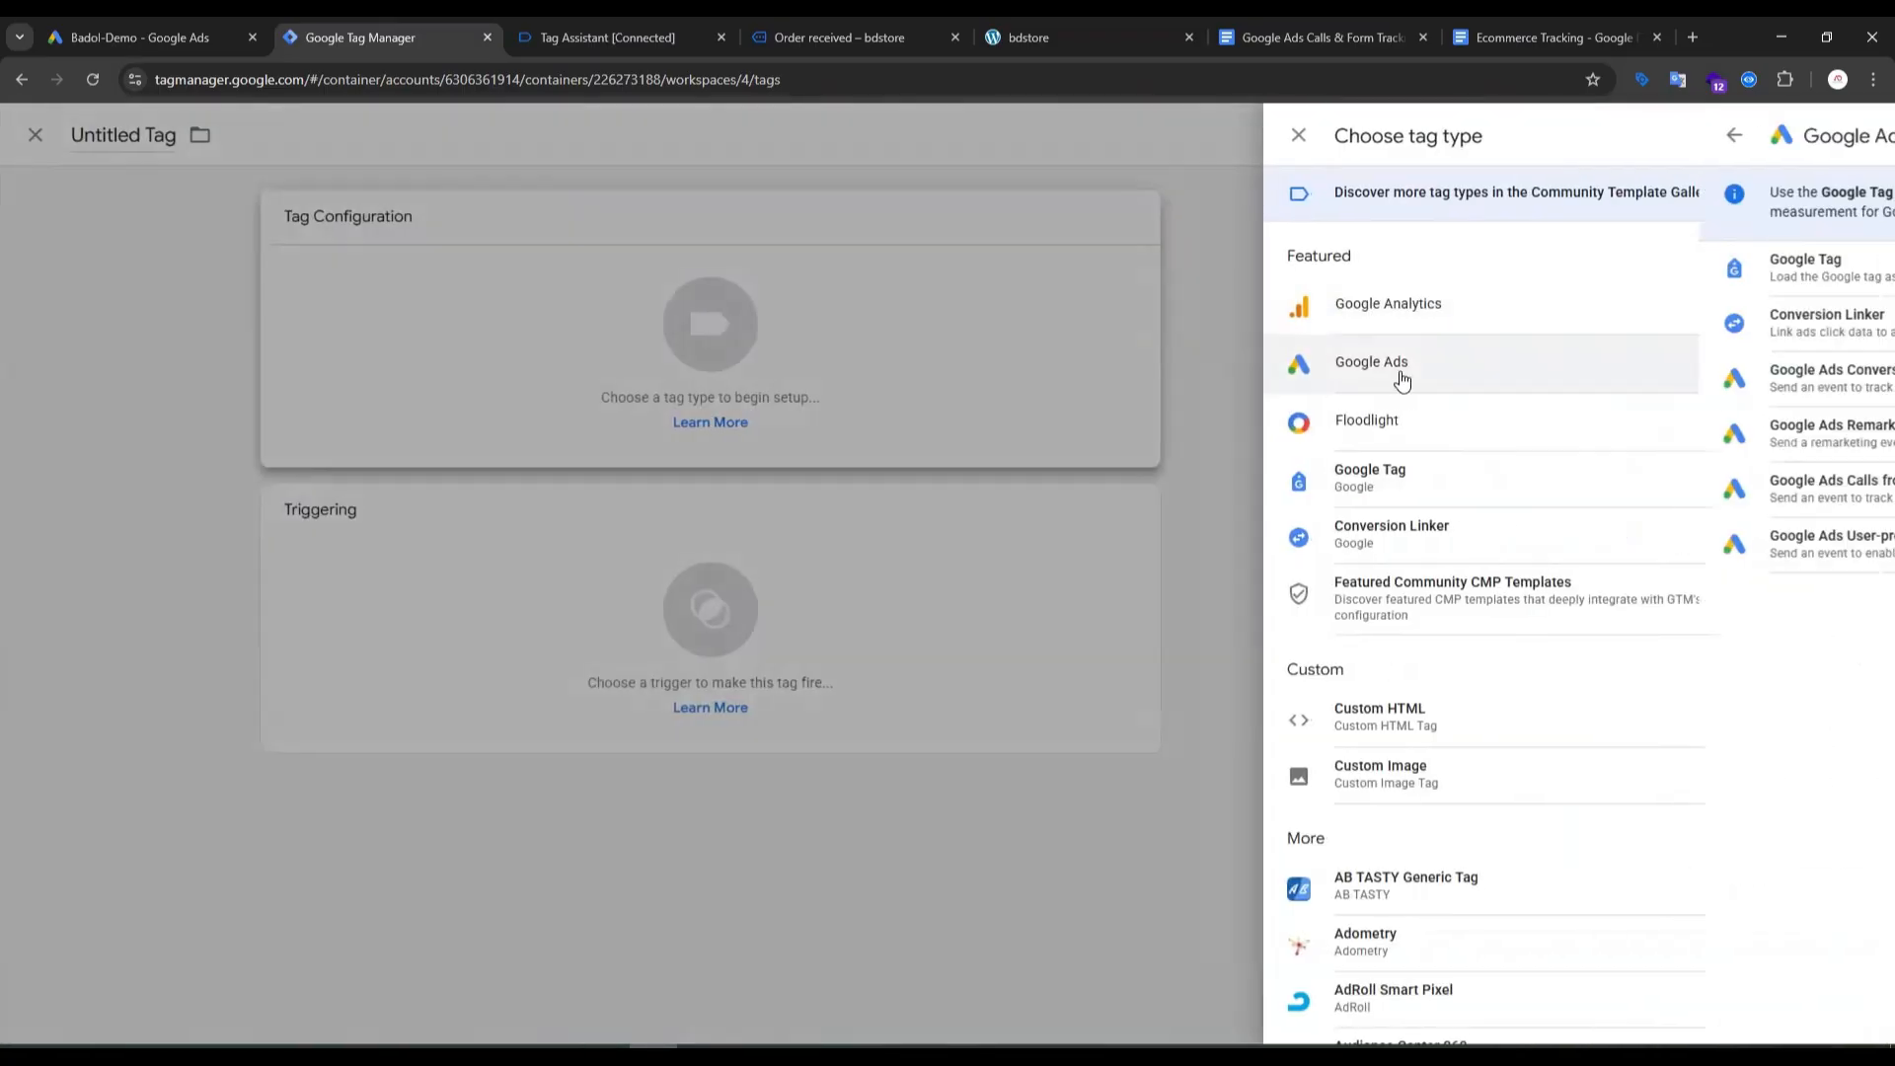
pyautogui.click(1433, 373)
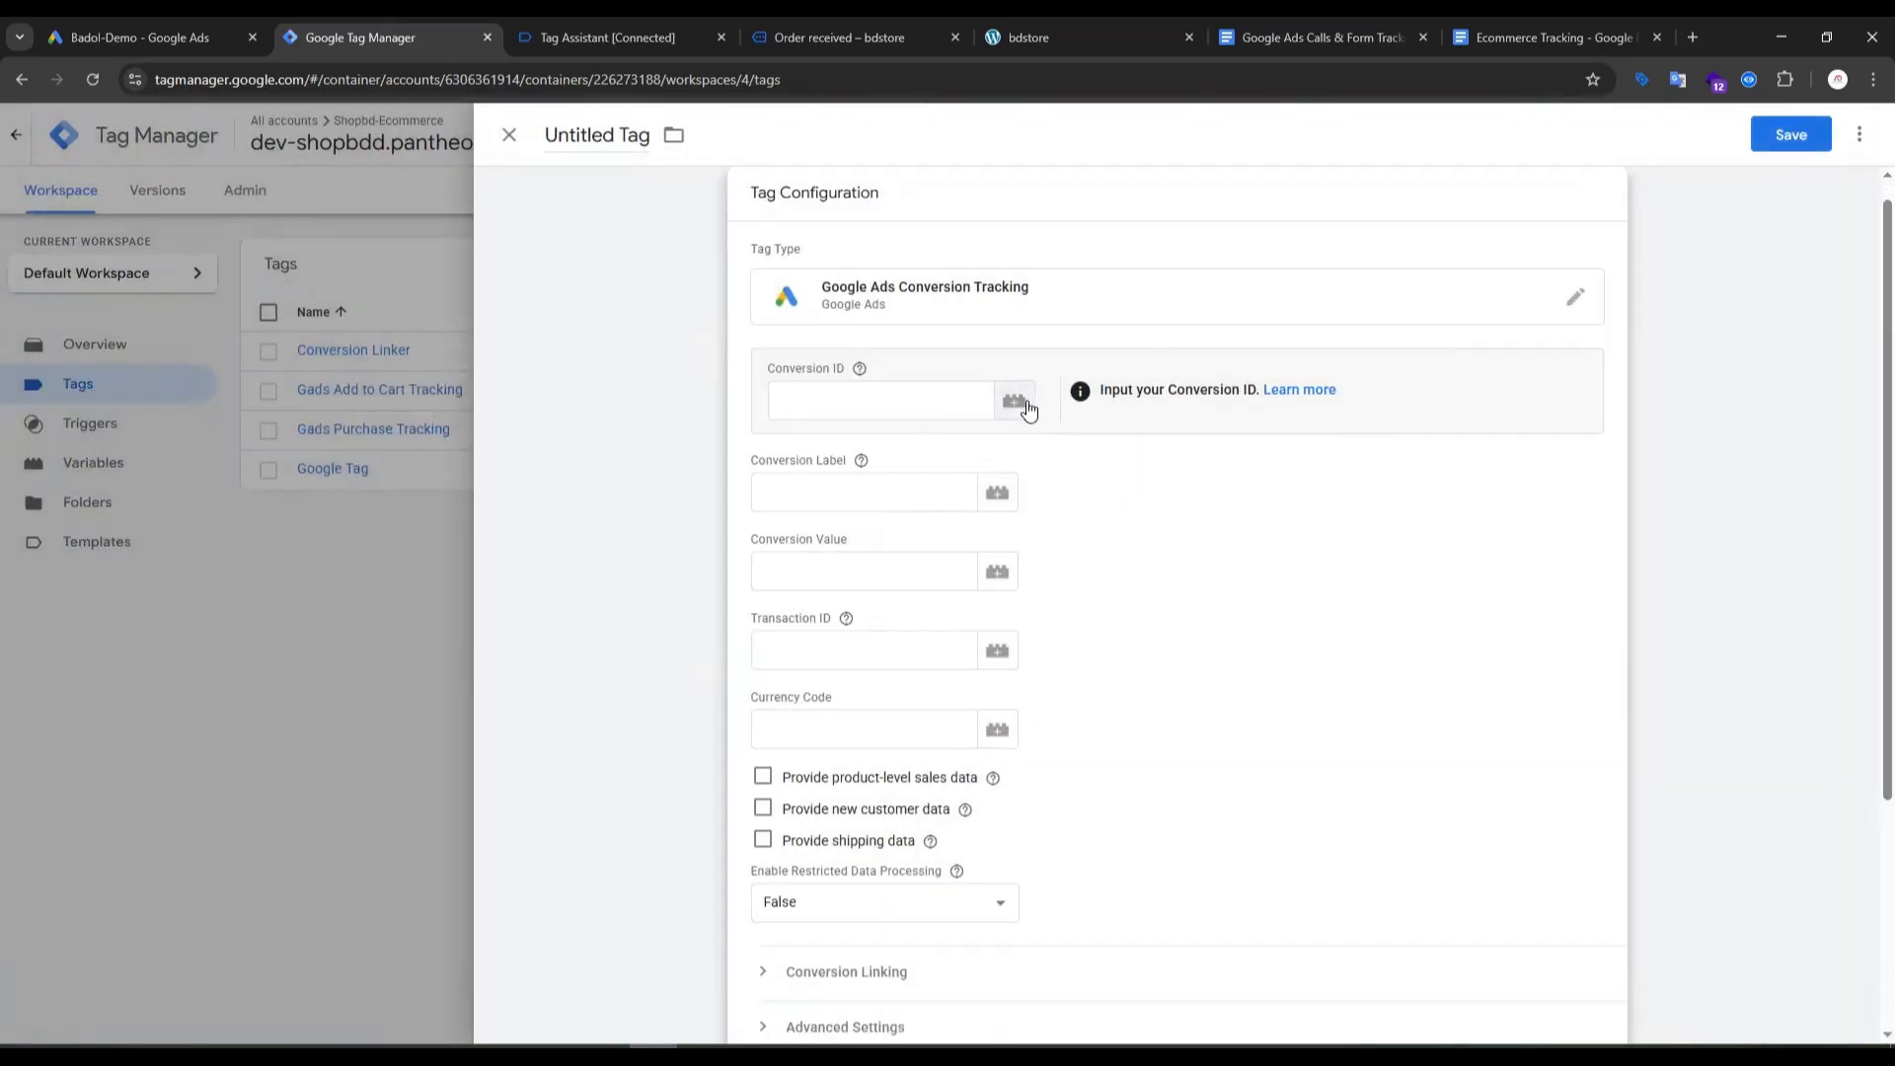
pyautogui.click(1015, 401)
pyautogui.click(697, 384)
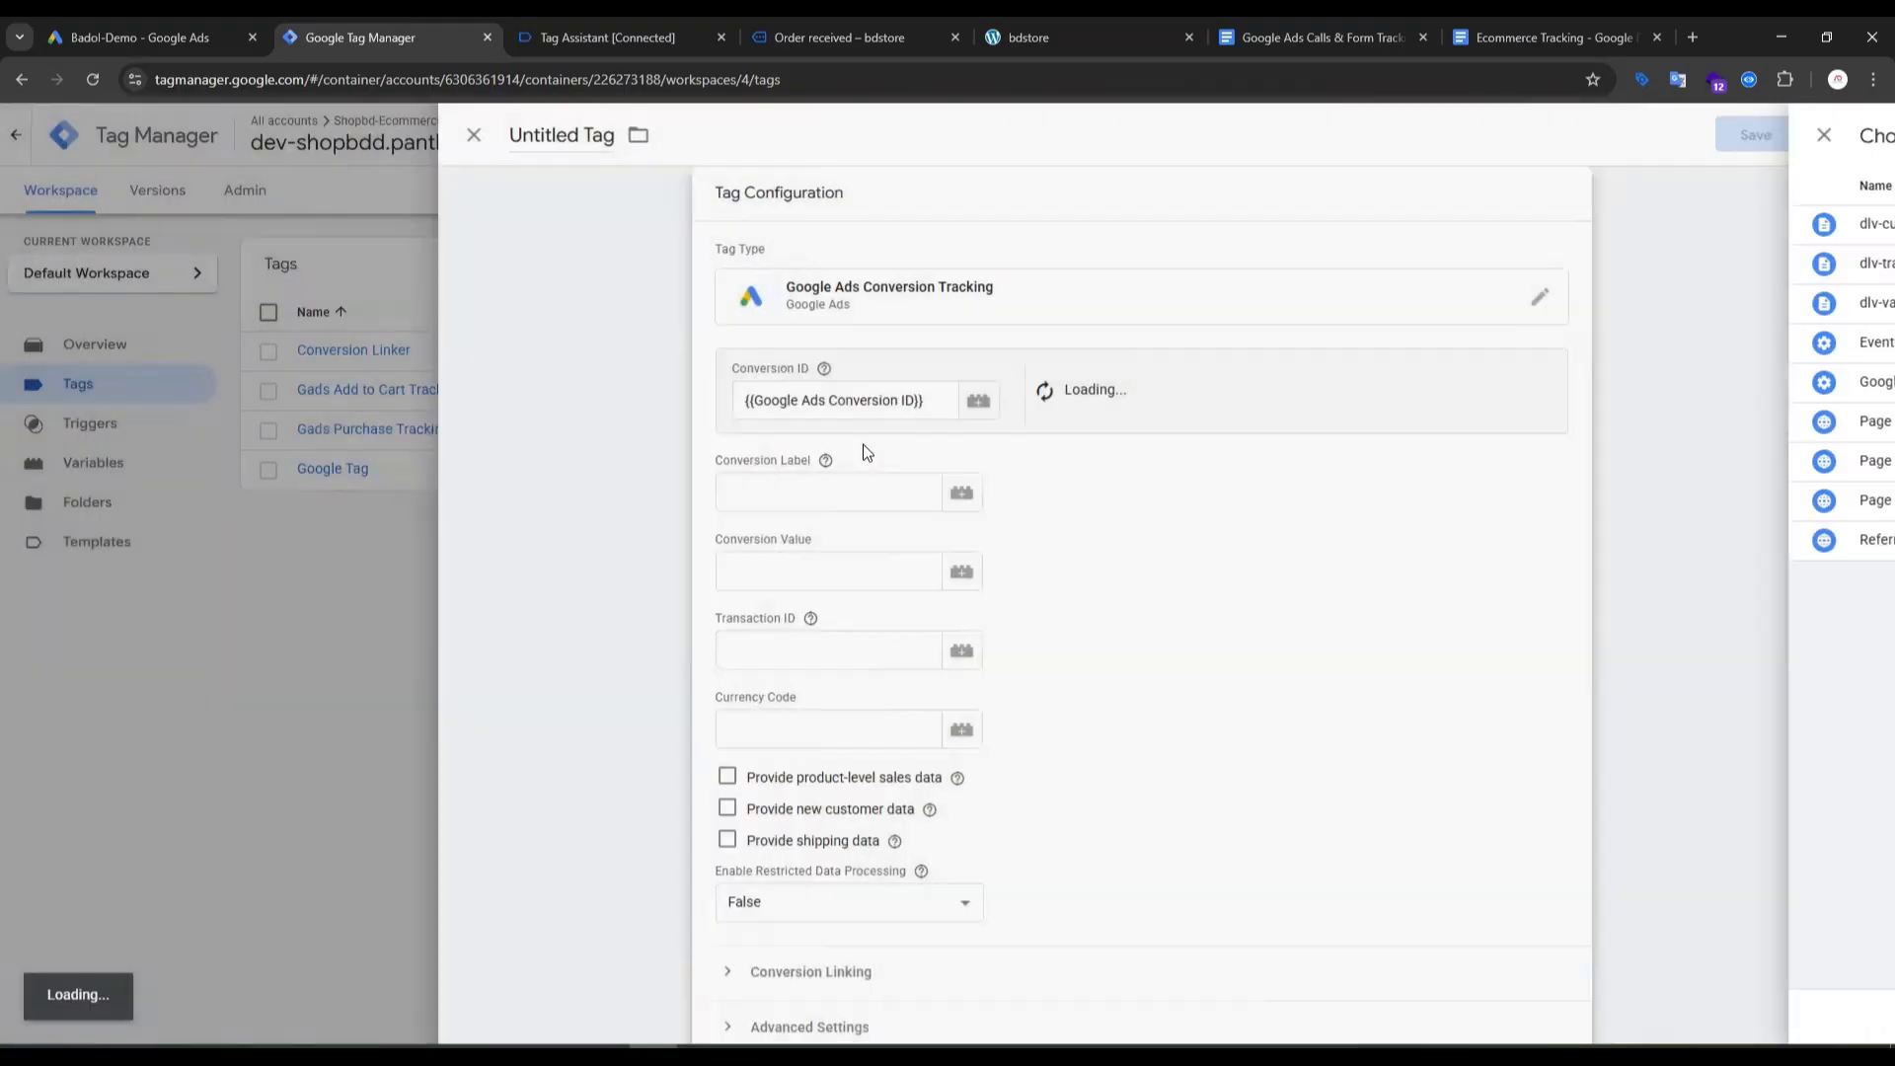
# Step: Copy the Begin Checkout Tracking conversion label from Google Ads into the new tag's Conversion Label in Tag Manager
pyautogui.click(803, 494)
pyautogui.hotkey('ctrl', 'shift', 'Tab')
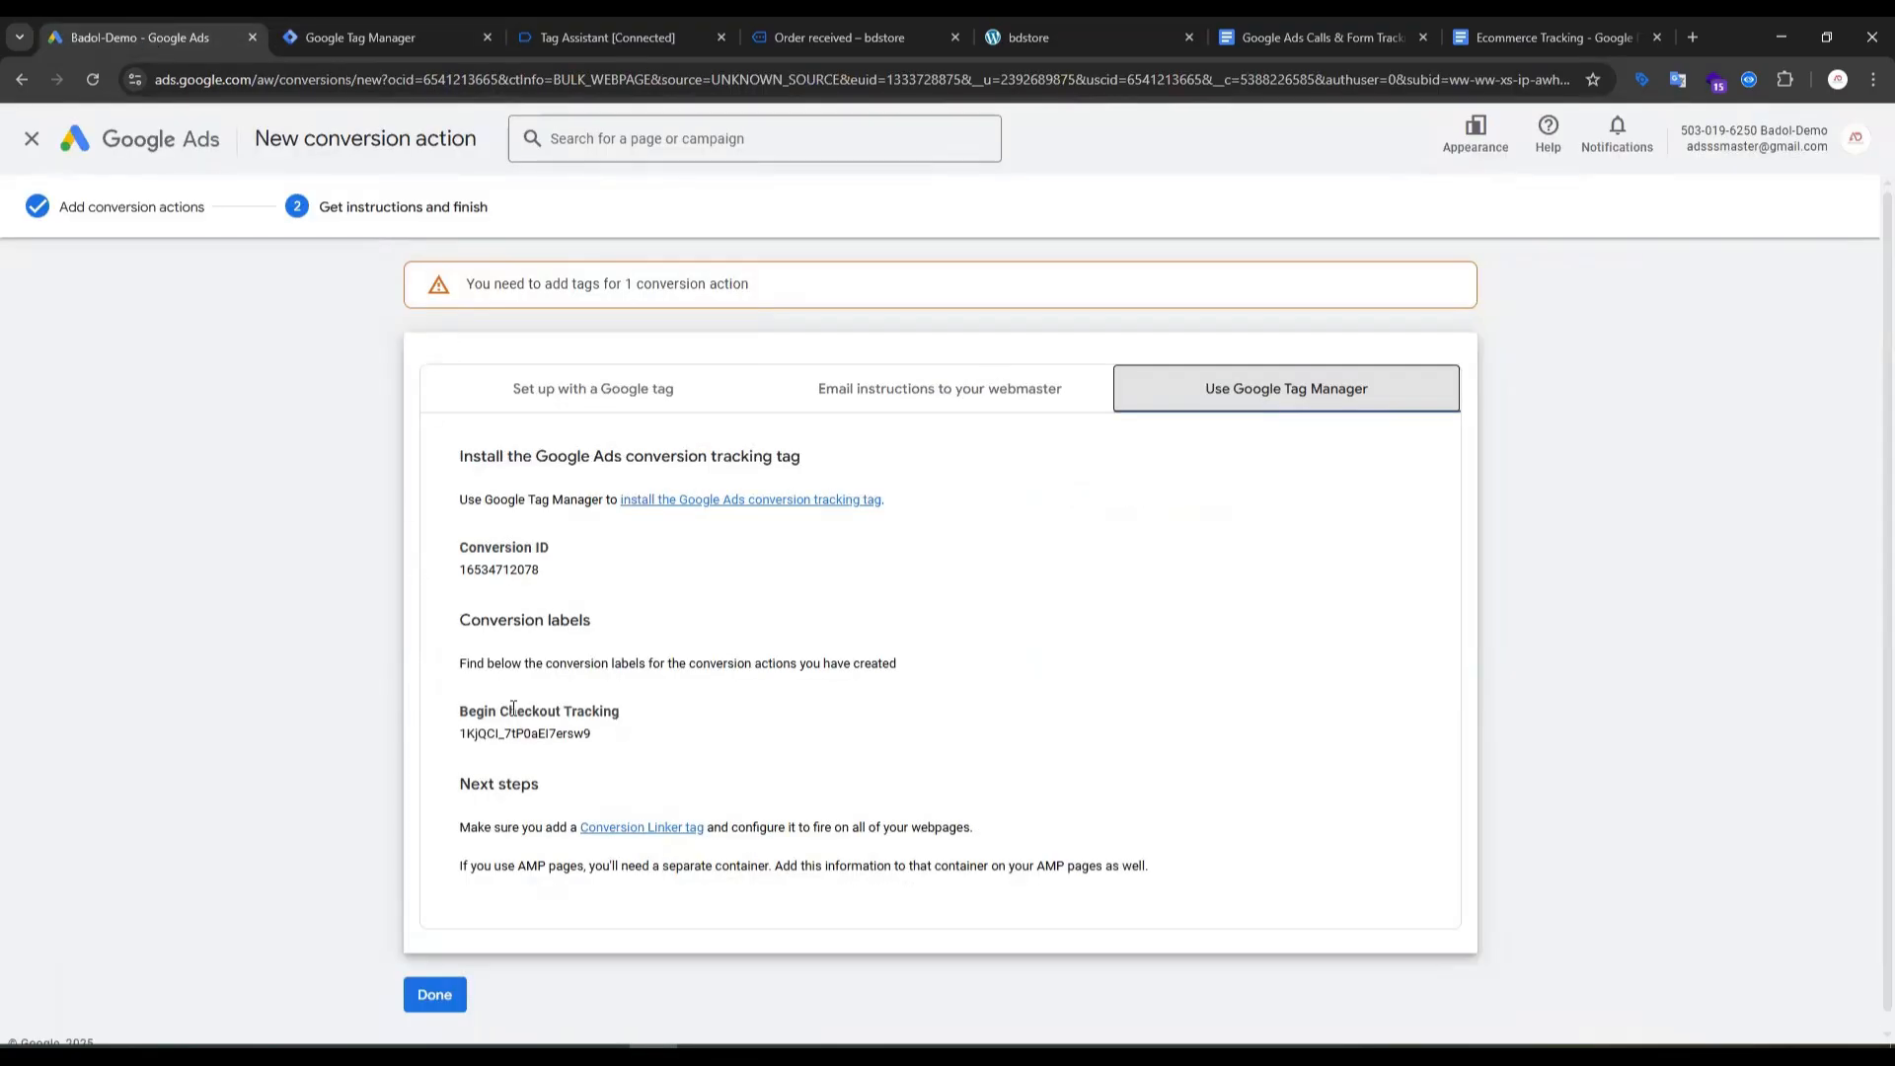
pyautogui.doubleClick(525, 733)
pyautogui.hotkey('ctrl', 'c')
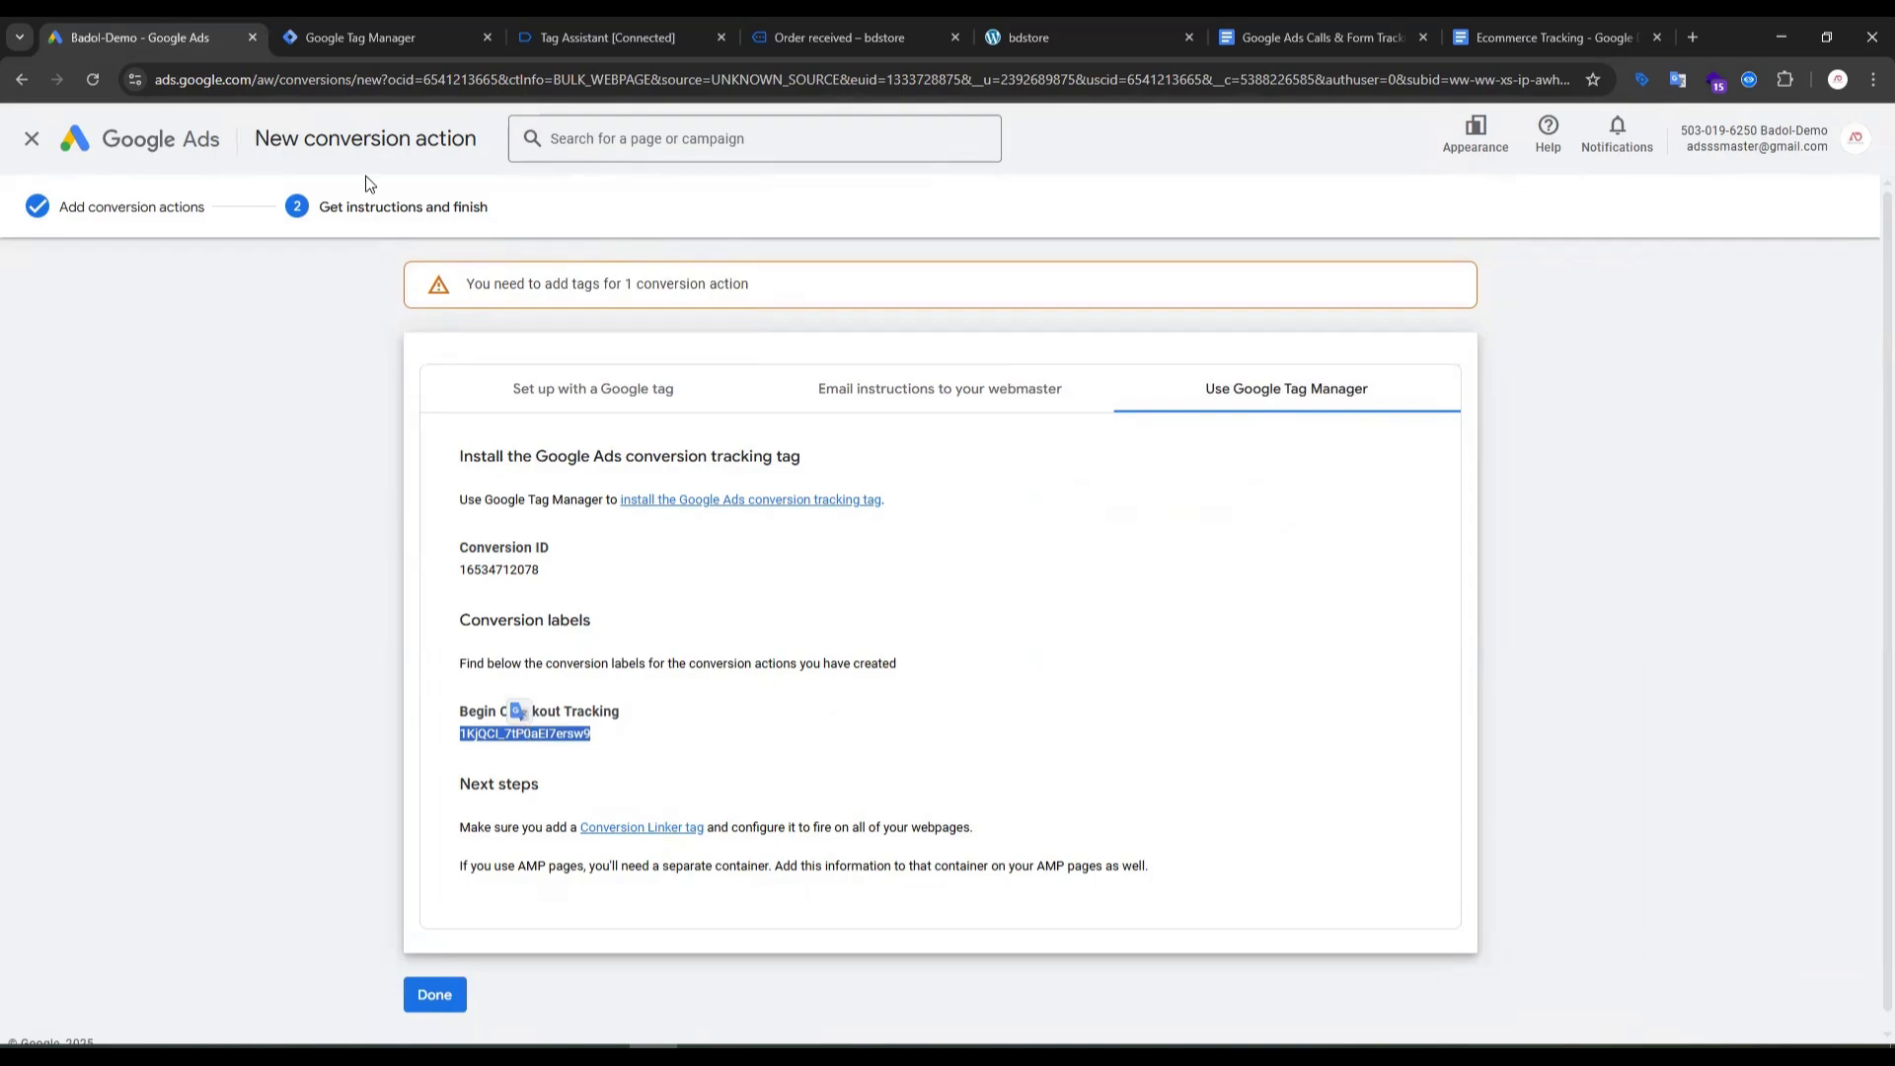
pyautogui.hotkey('ctrl', 'Tab')
pyautogui.hotkey('ctrl', 'v')
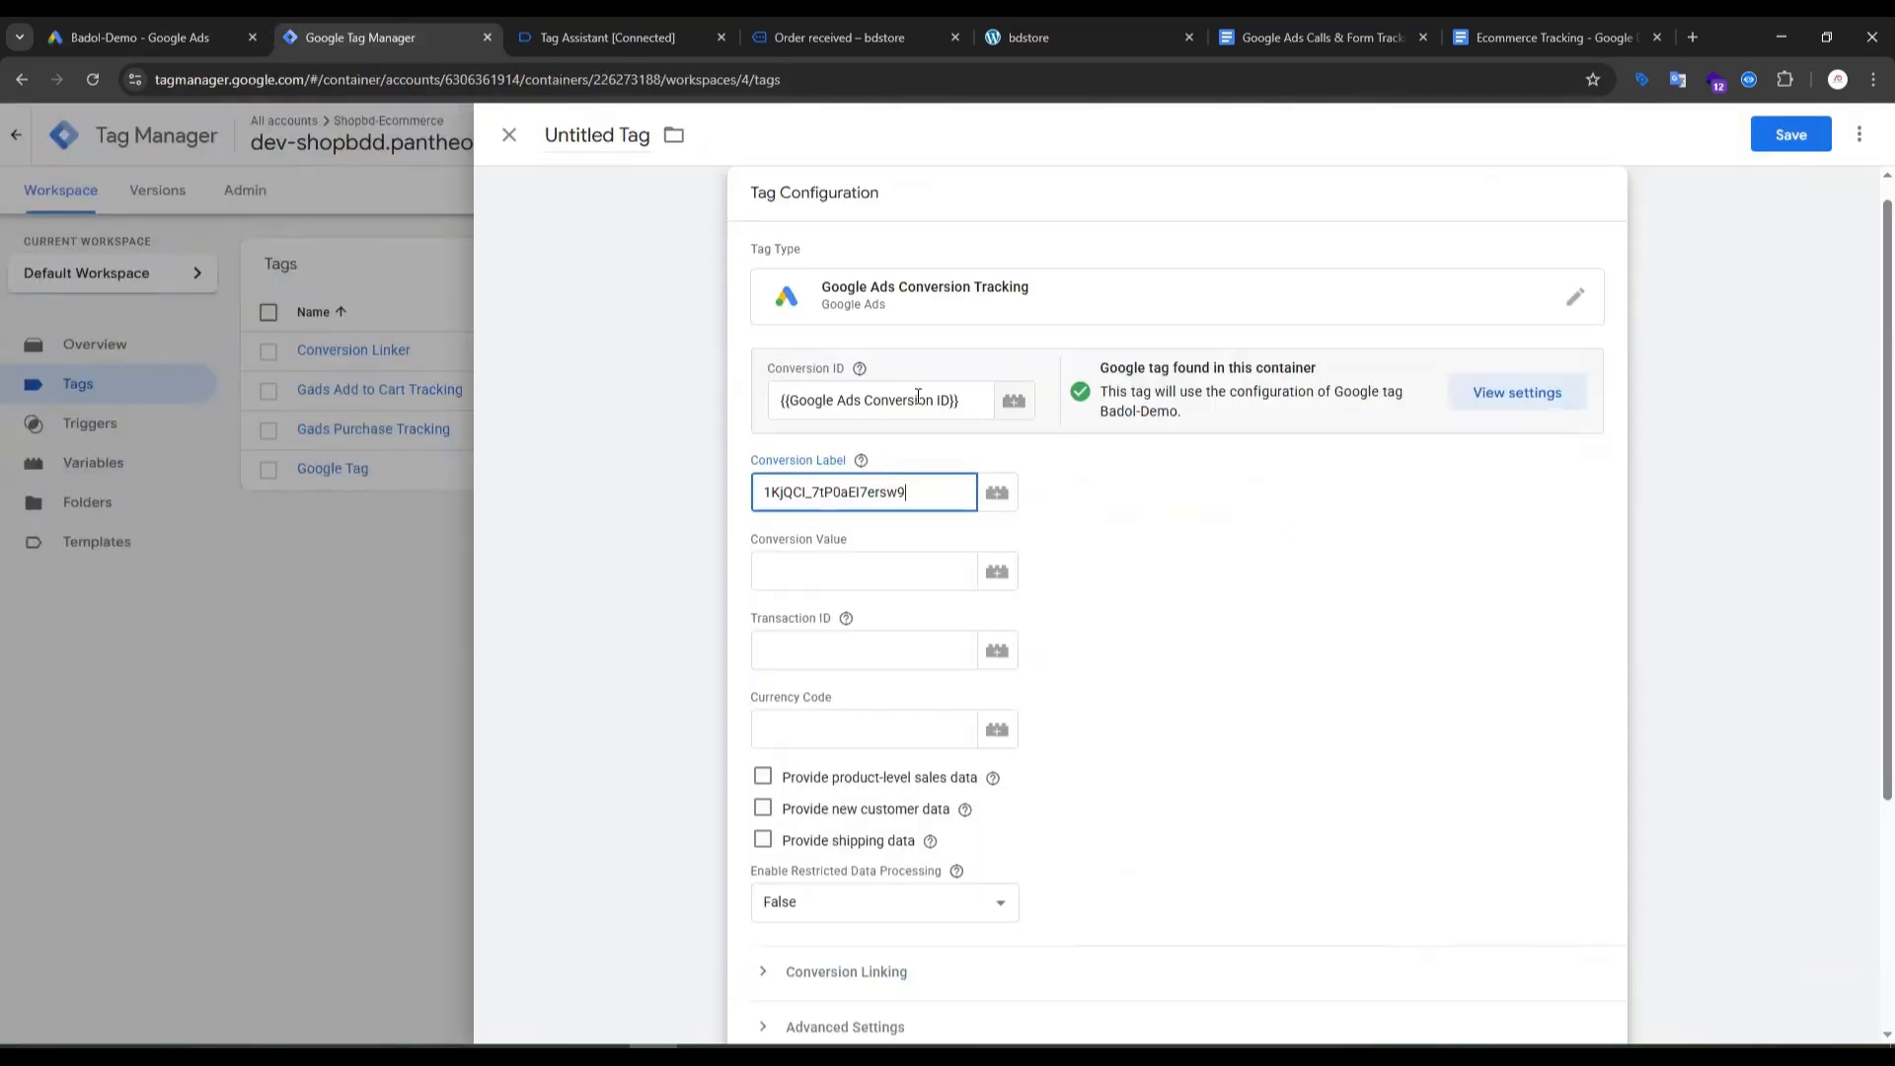
# Step: Set begin checkout as the tag's firing trigger and save the tag as Gads Begin Checkout Tracking
pyautogui.click(845, 617)
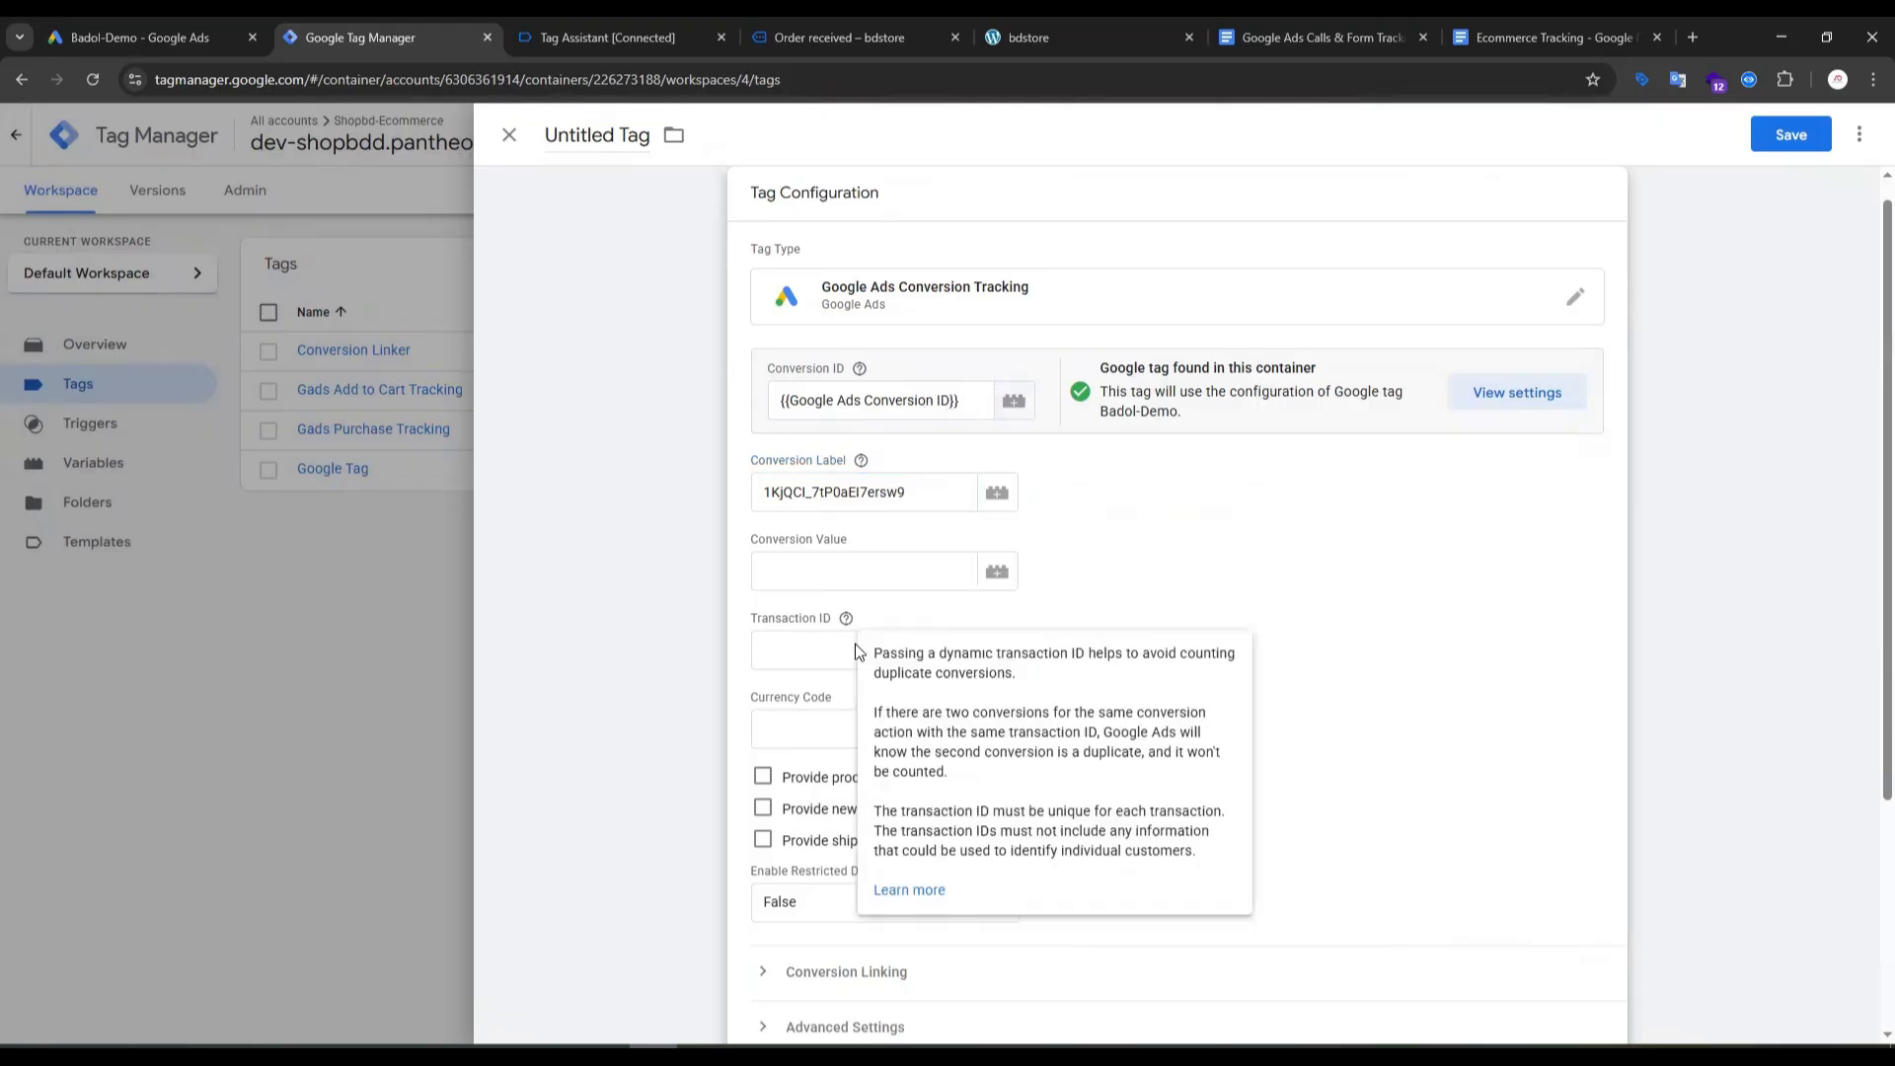
pyautogui.click(779, 573)
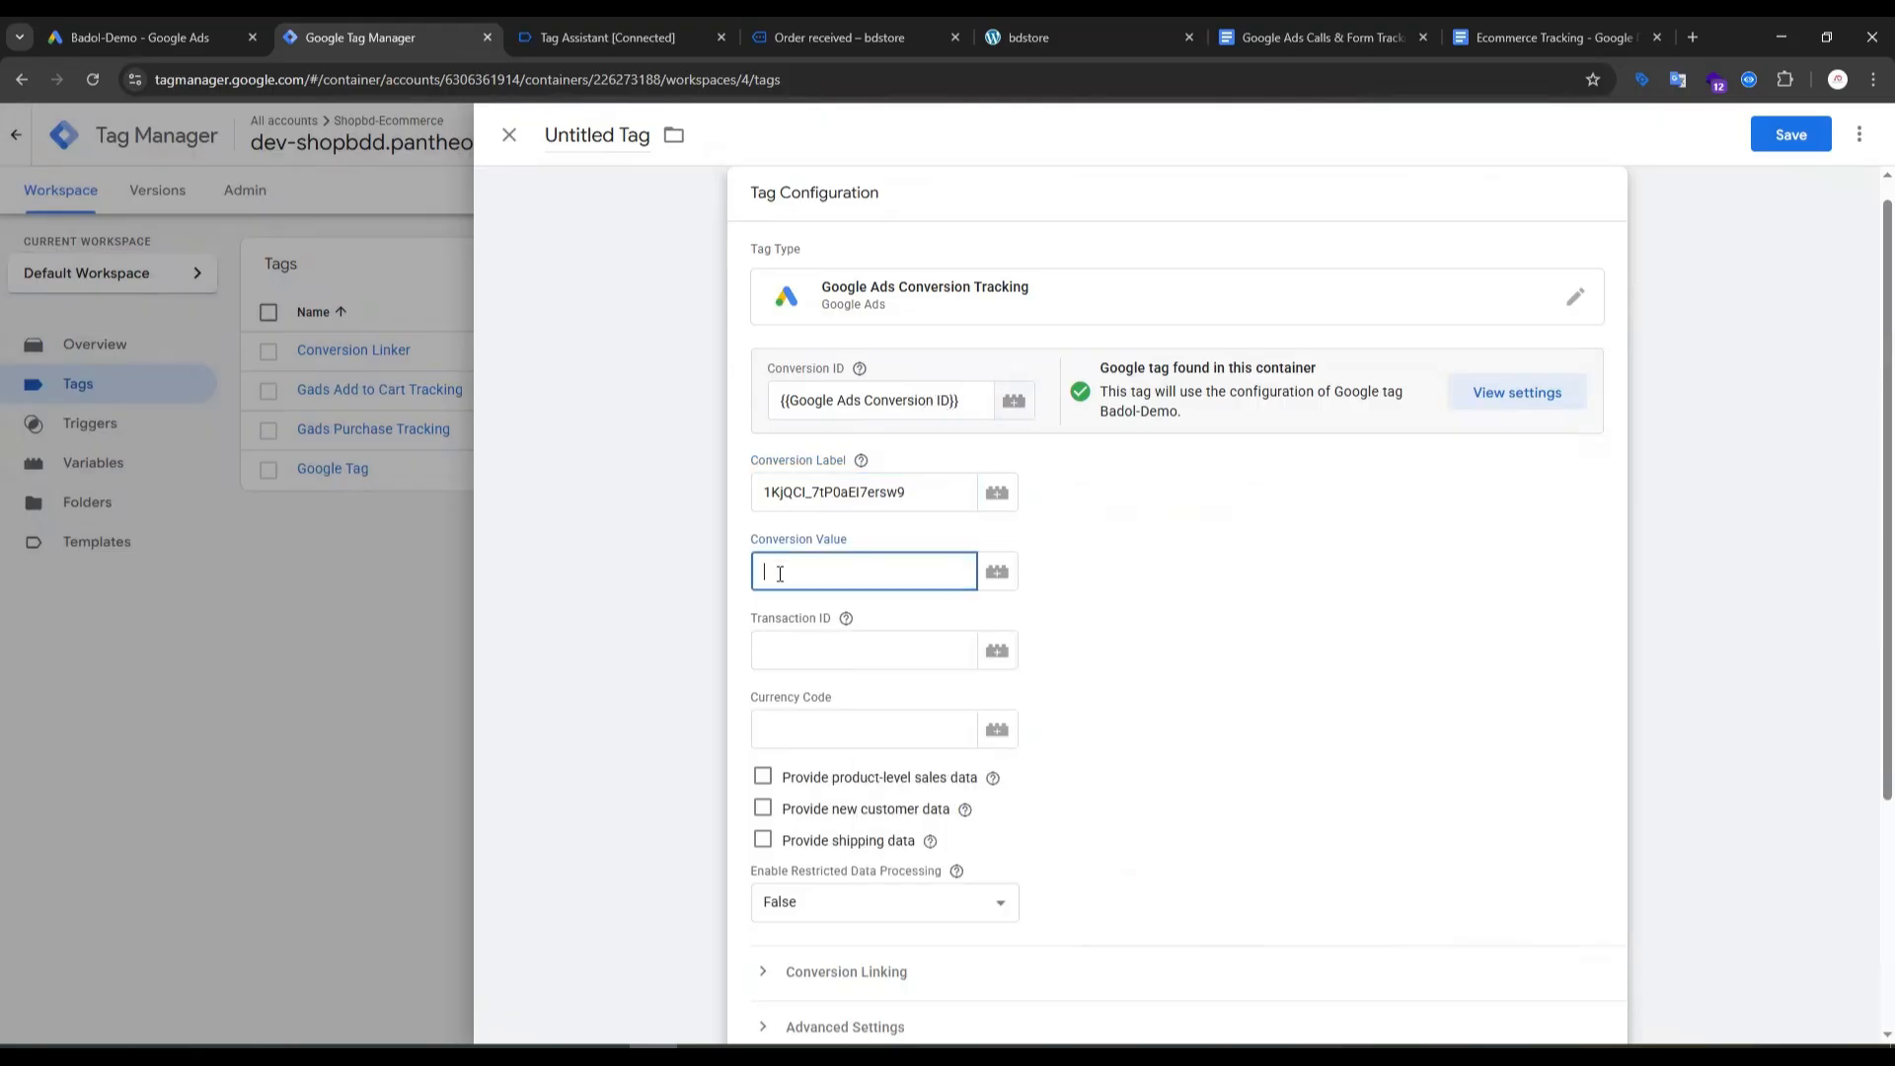
pyautogui.scroll(-3, 1040, 546)
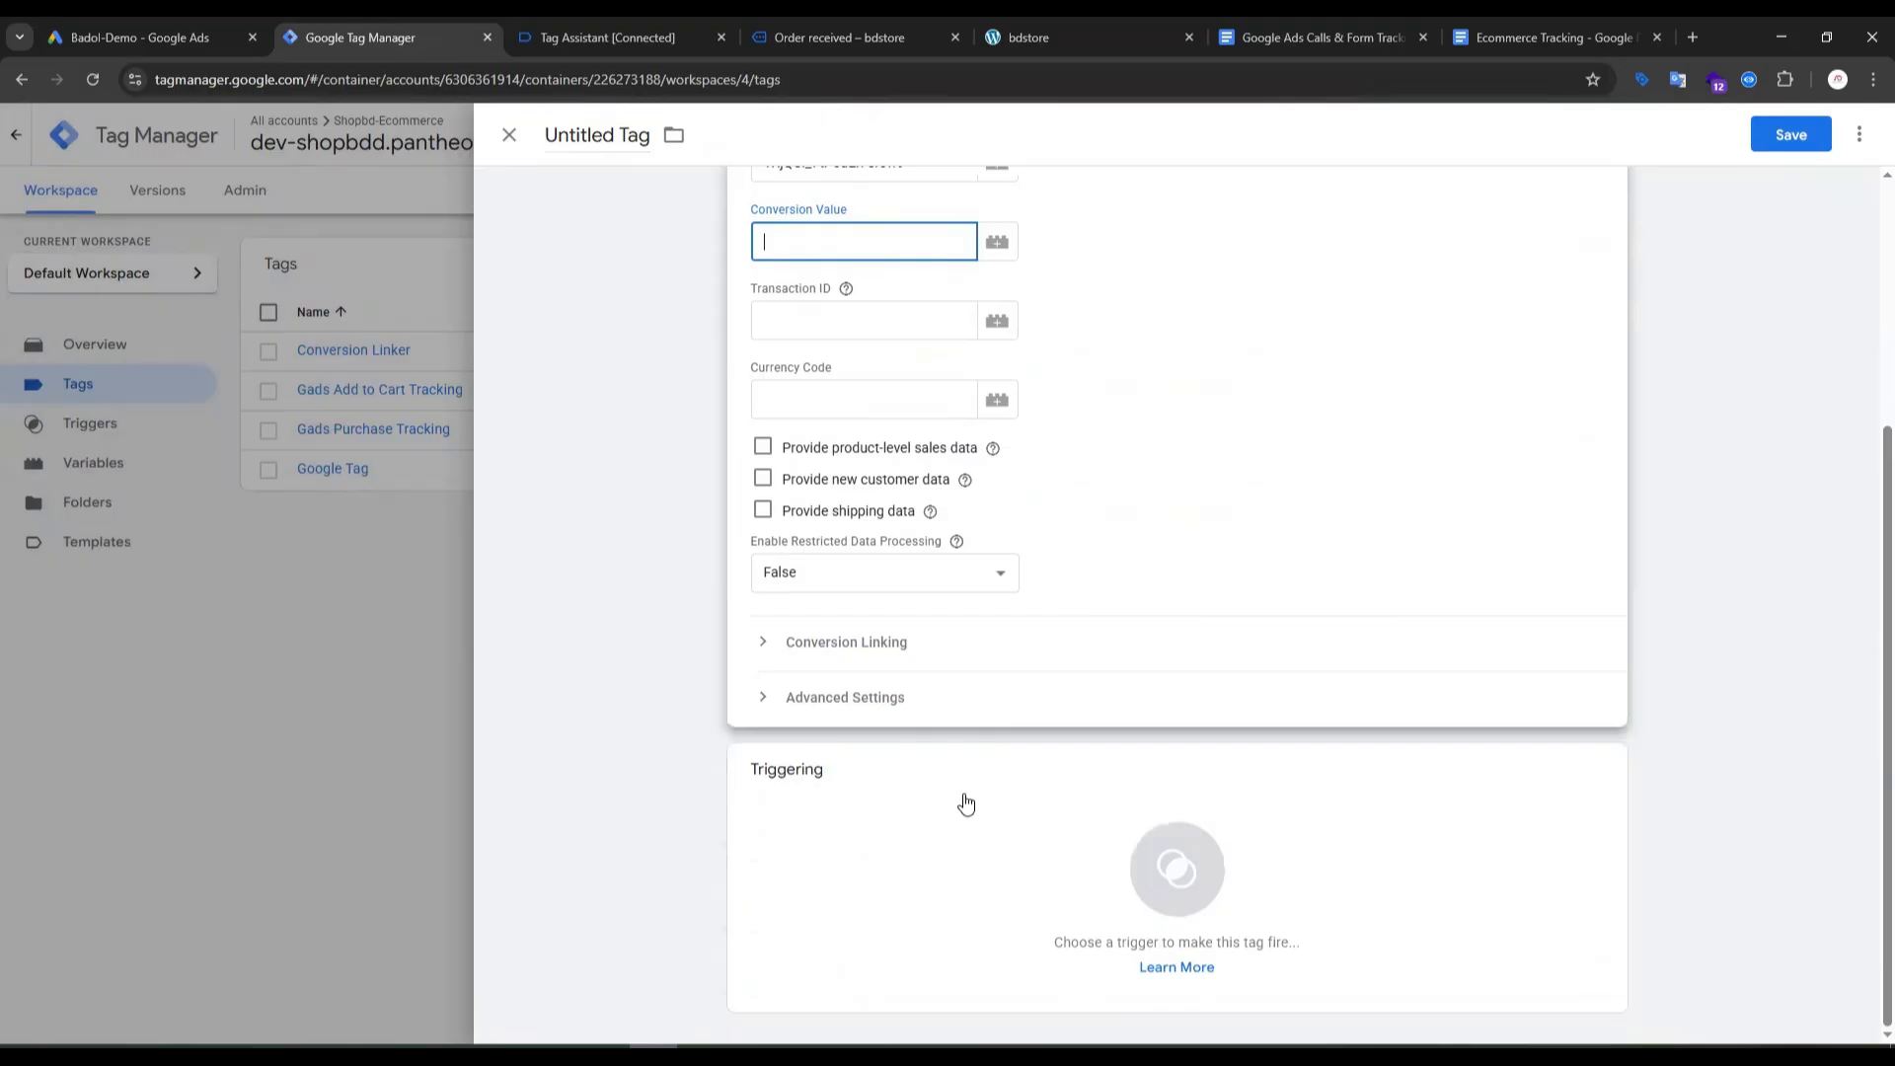
pyautogui.click(1178, 864)
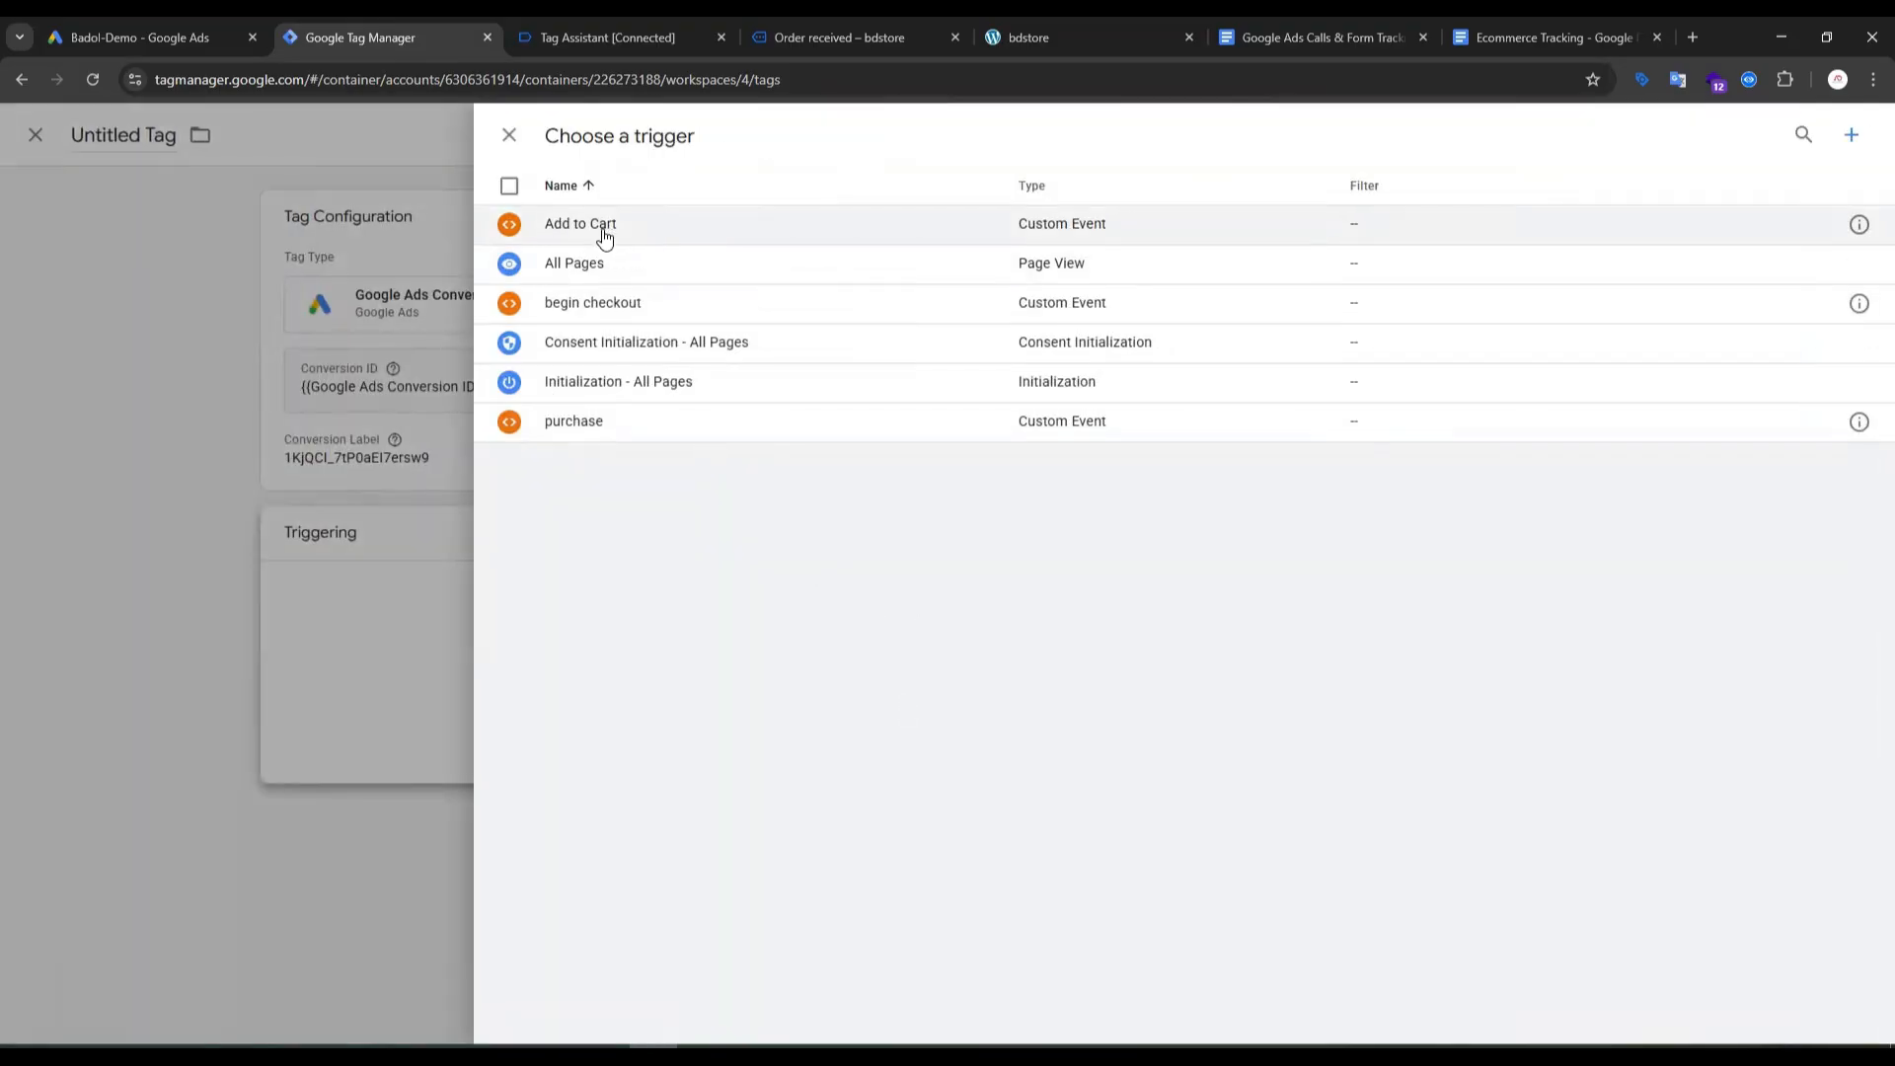
pyautogui.click(612, 303)
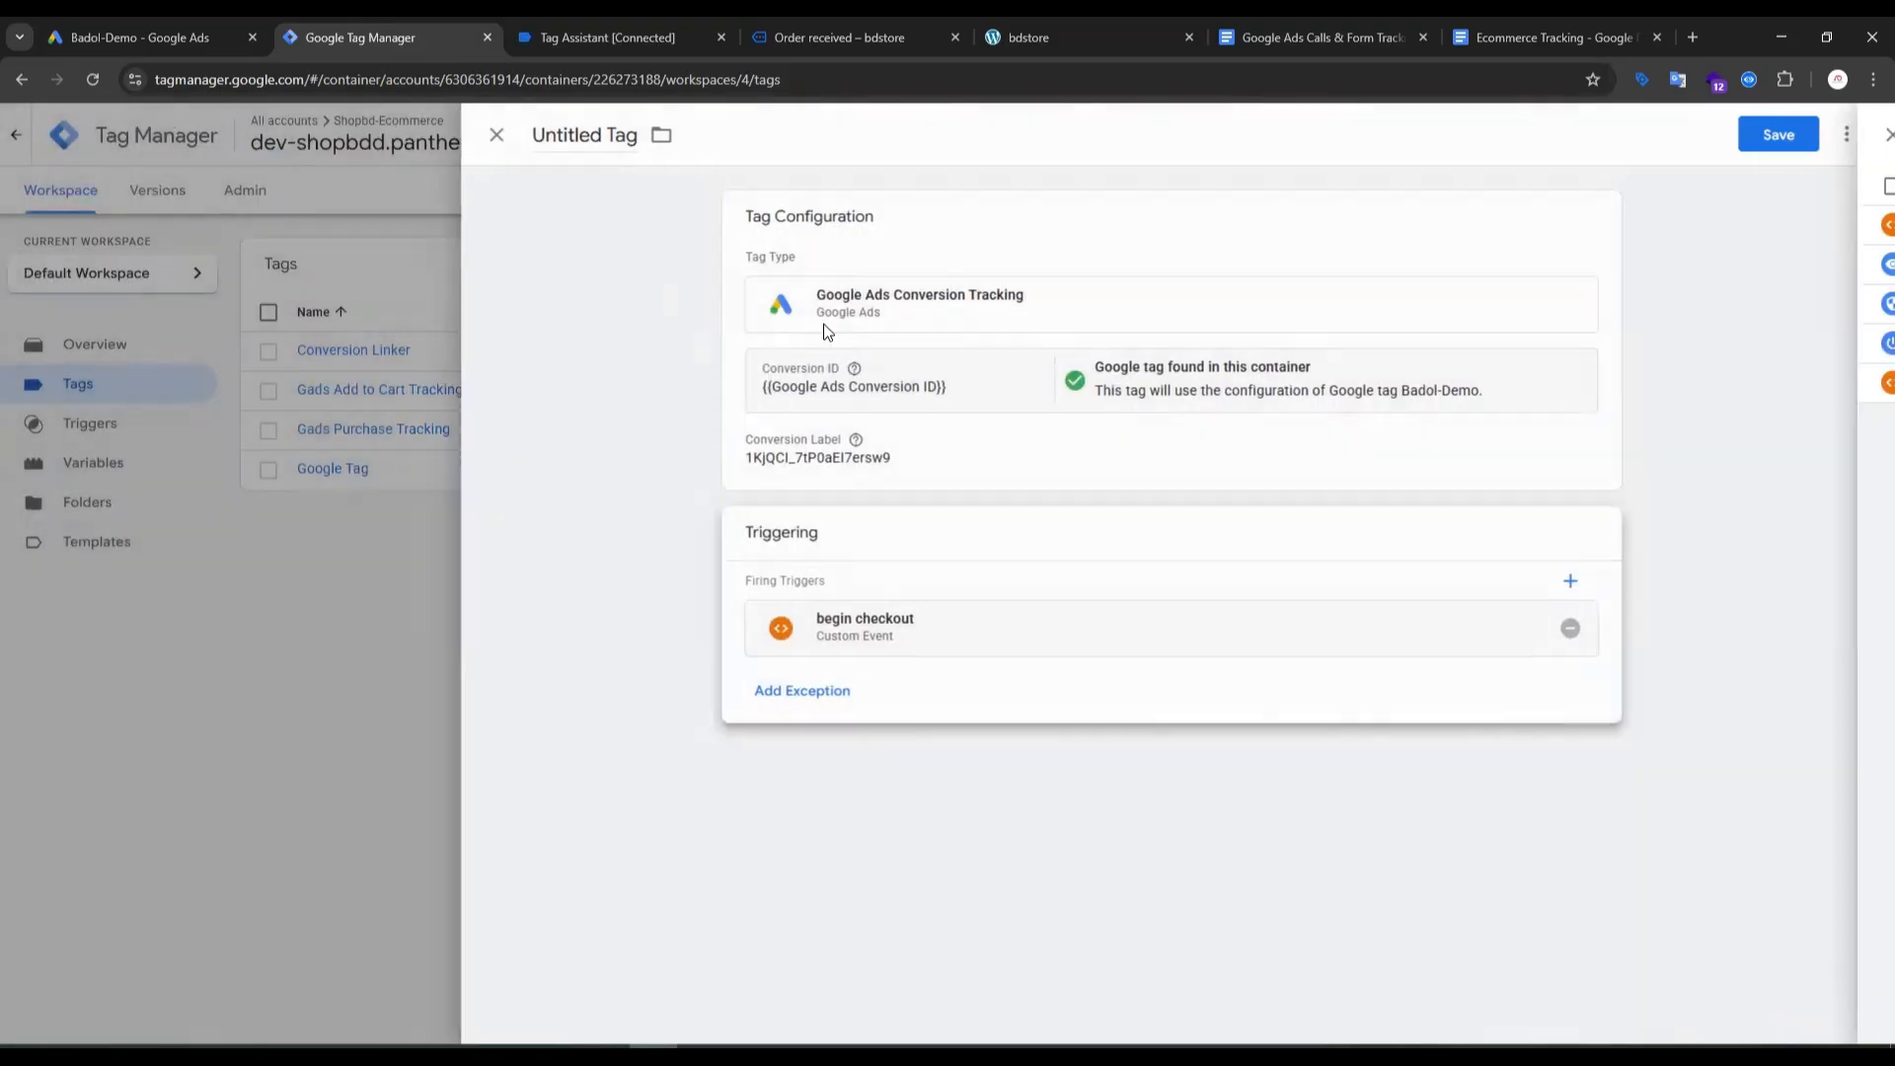
pyautogui.click(1790, 135)
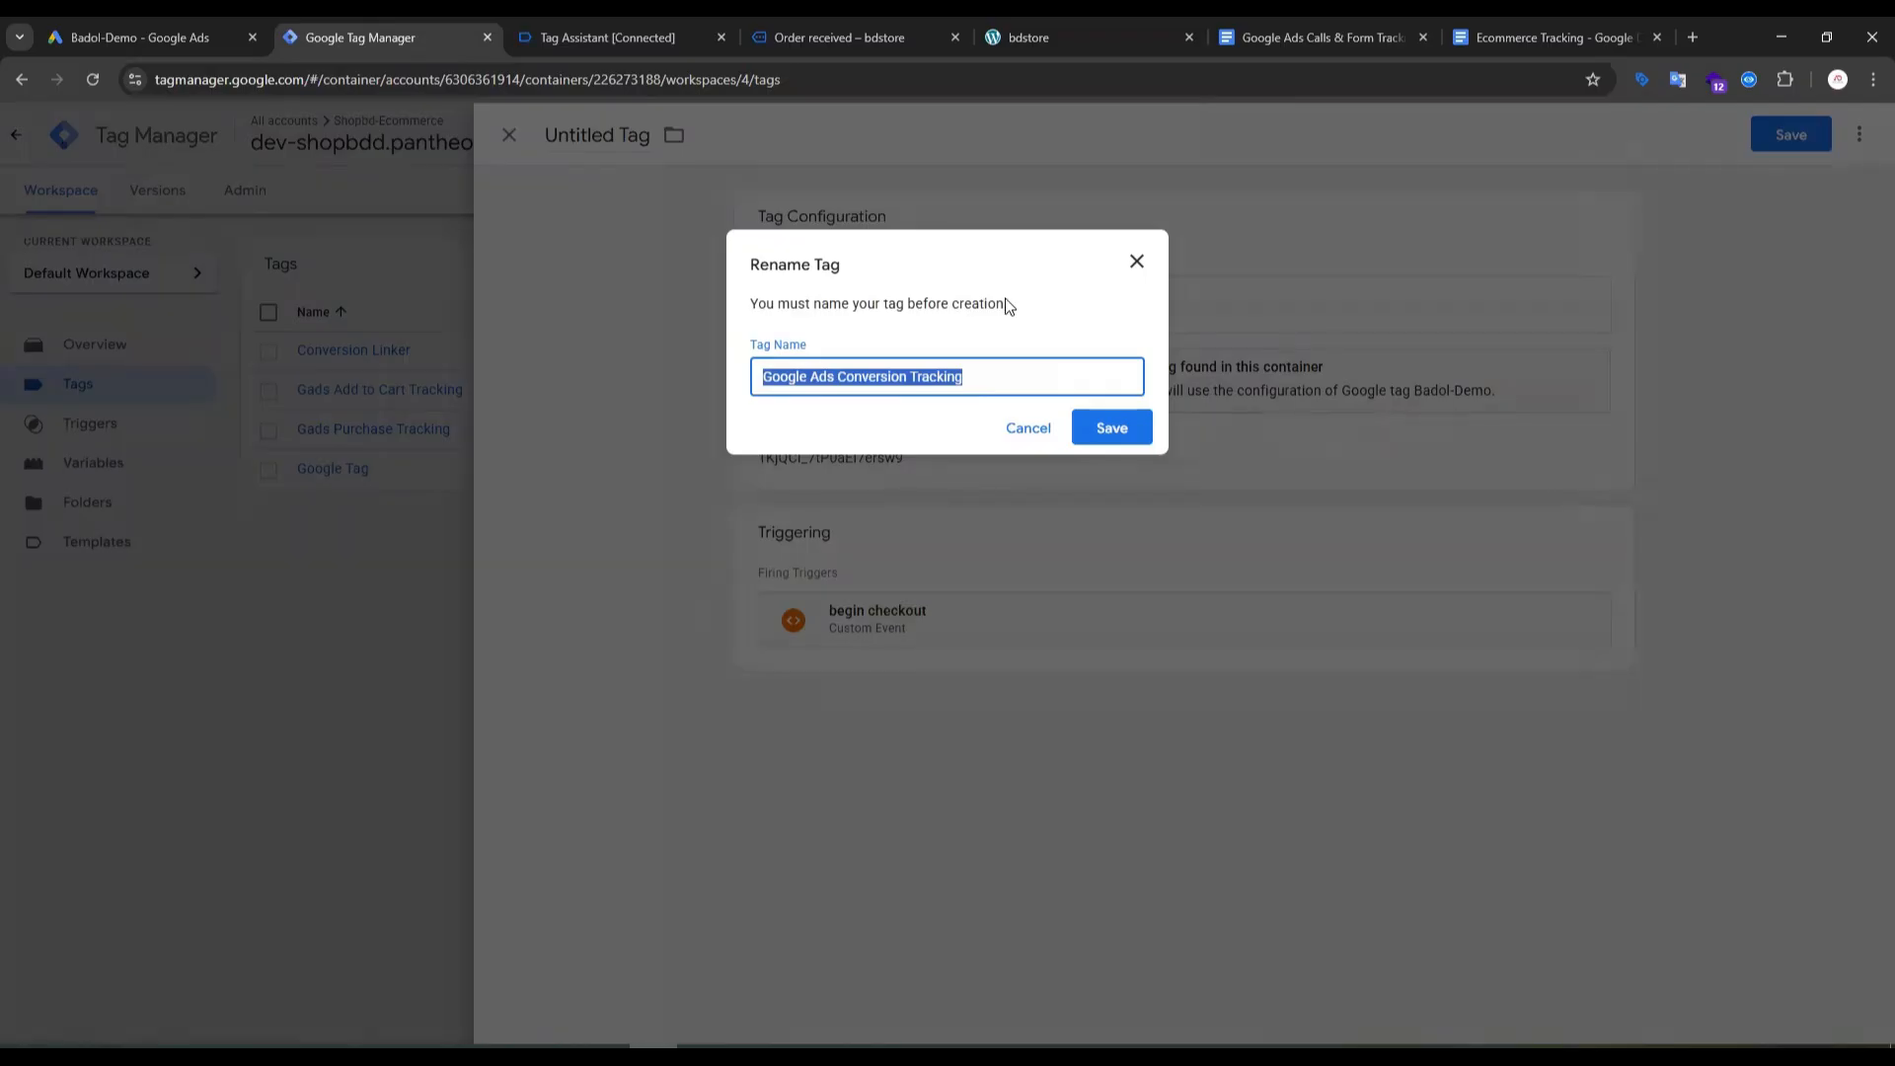
pyautogui.write('Gads ')
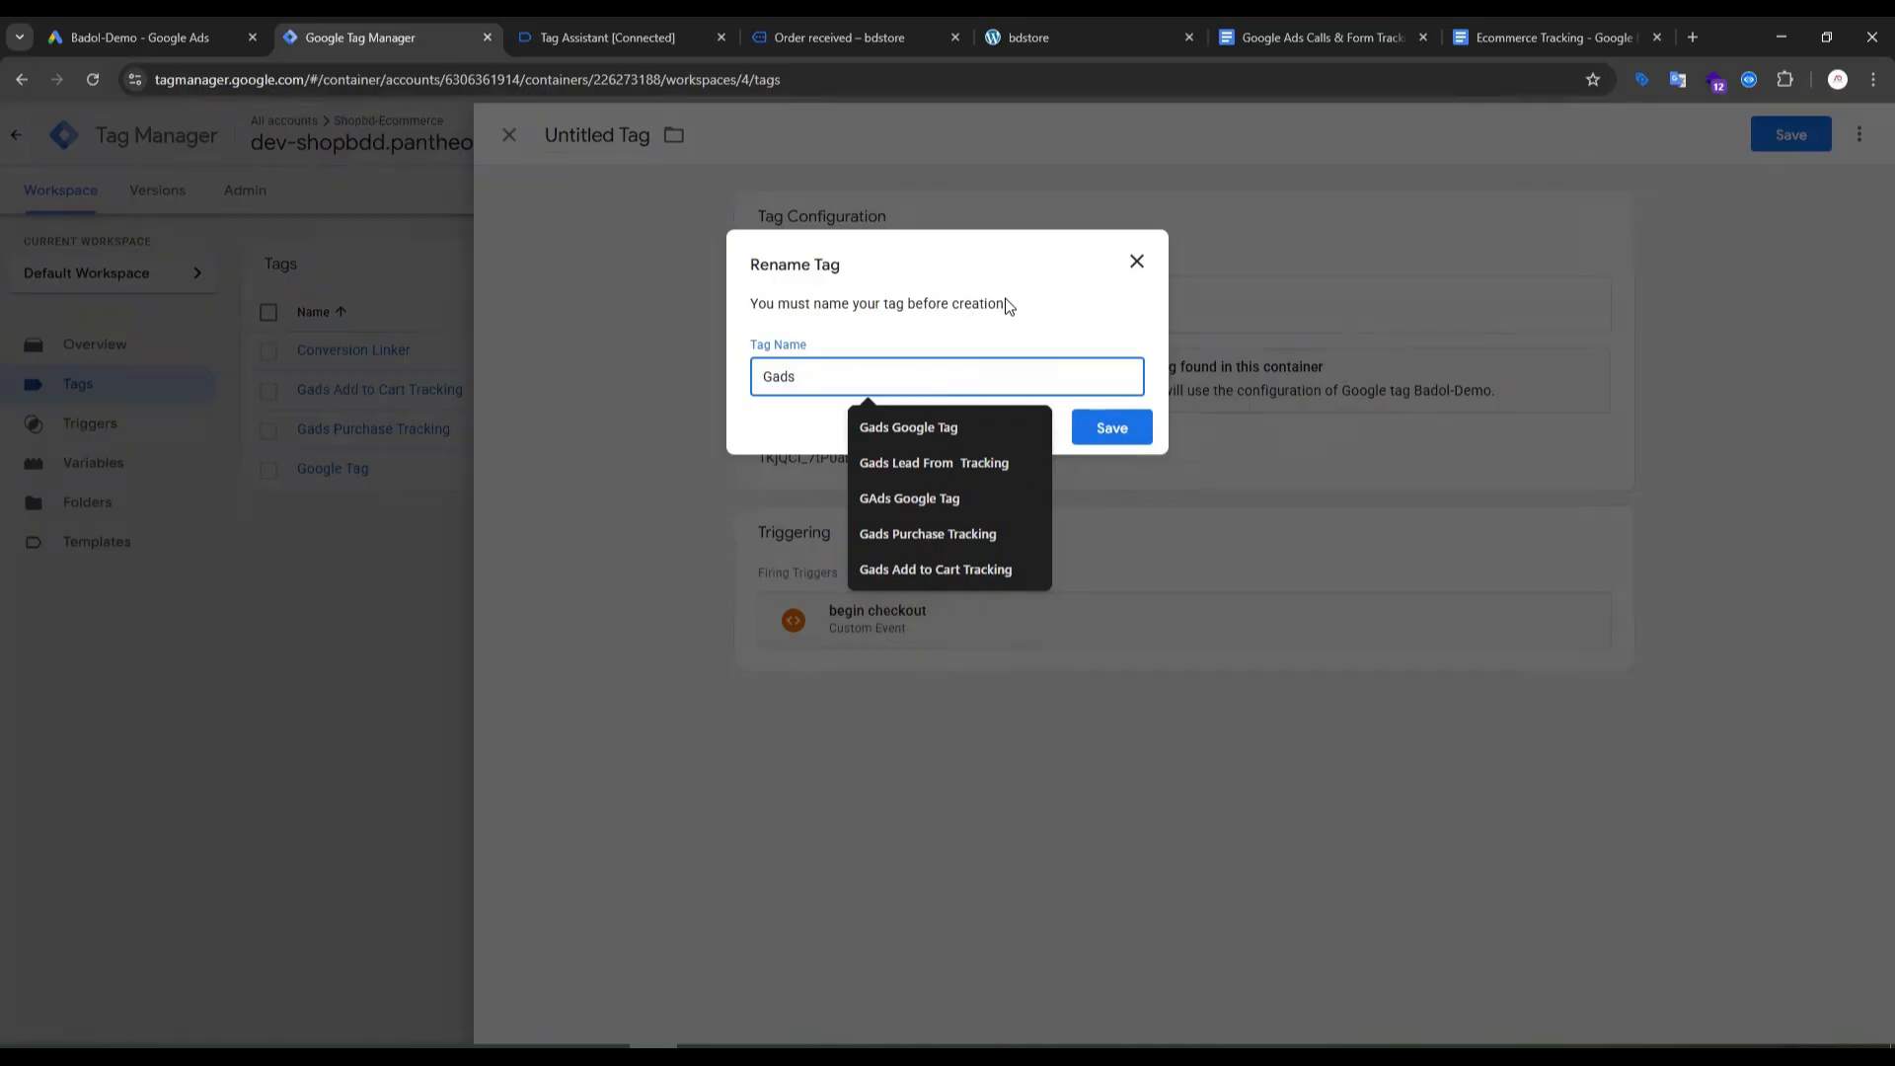
pyautogui.write('Begin Checkout Tracking')
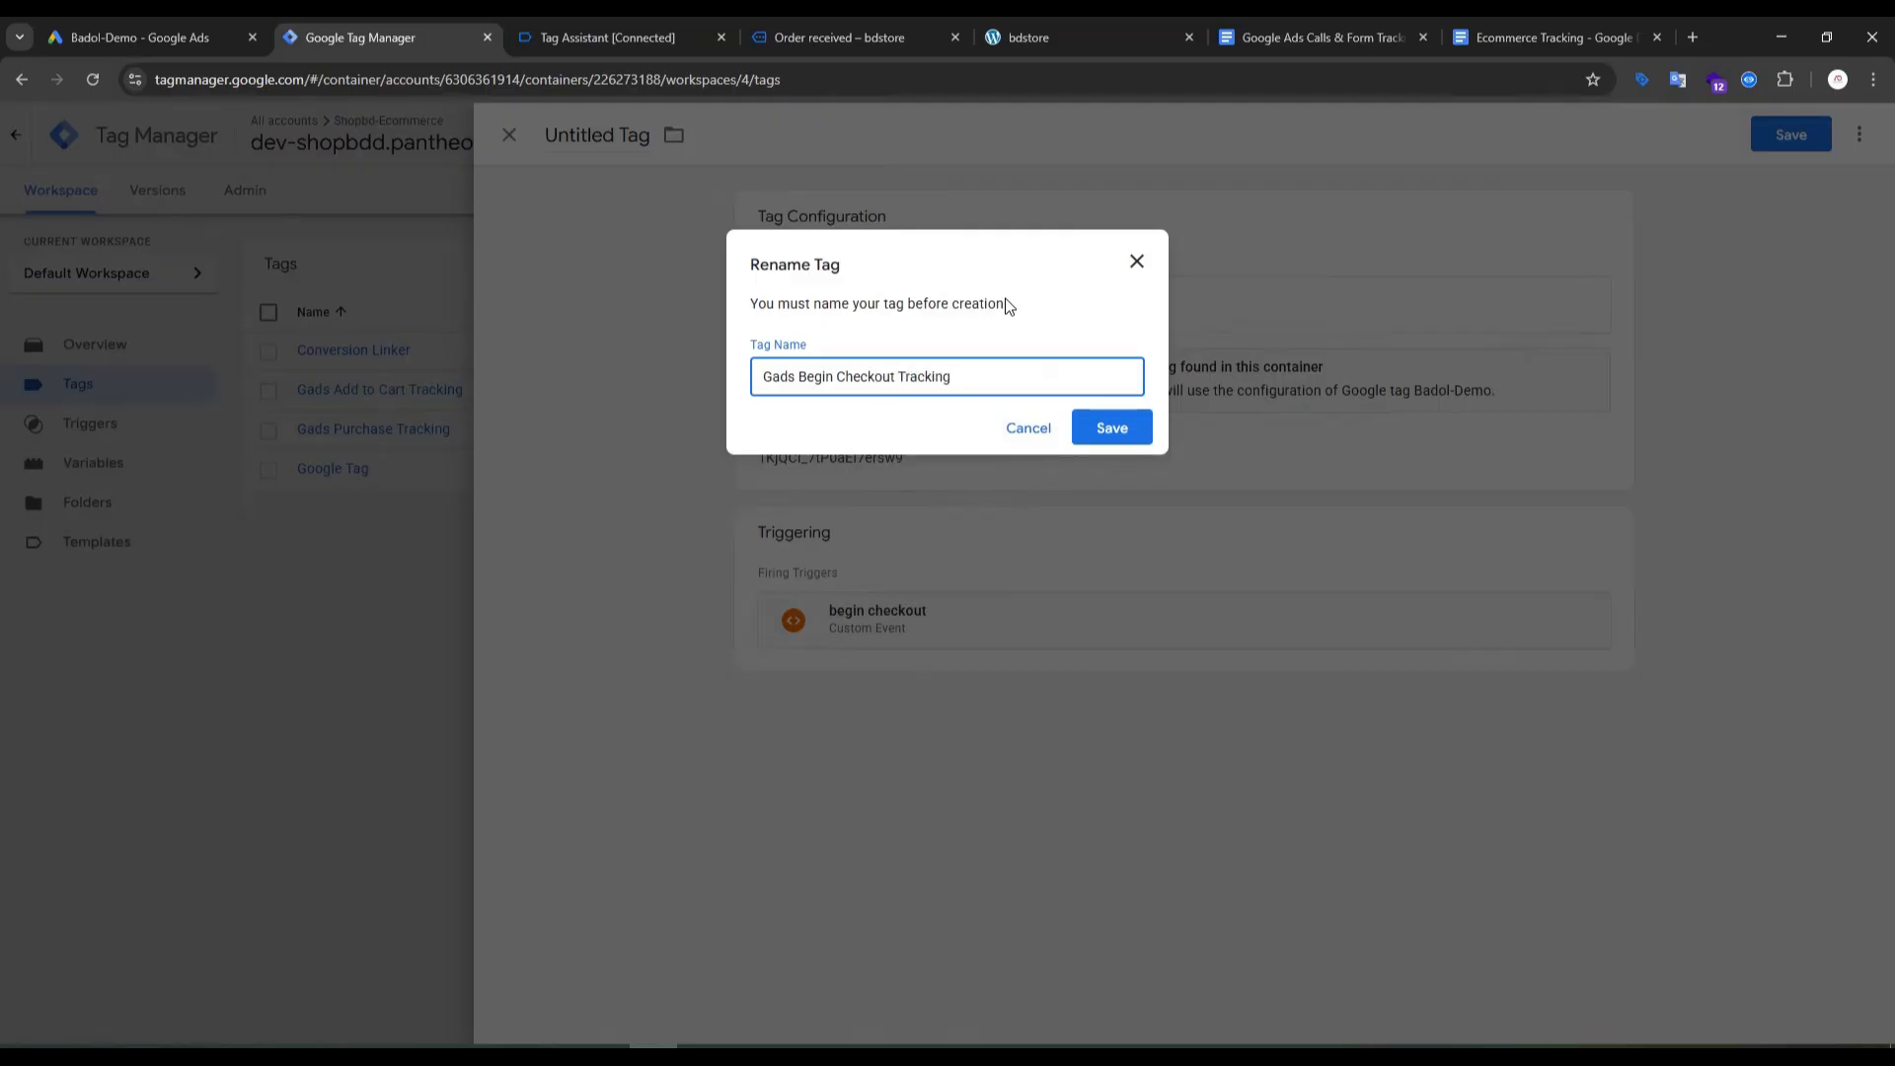
pyautogui.click(1113, 428)
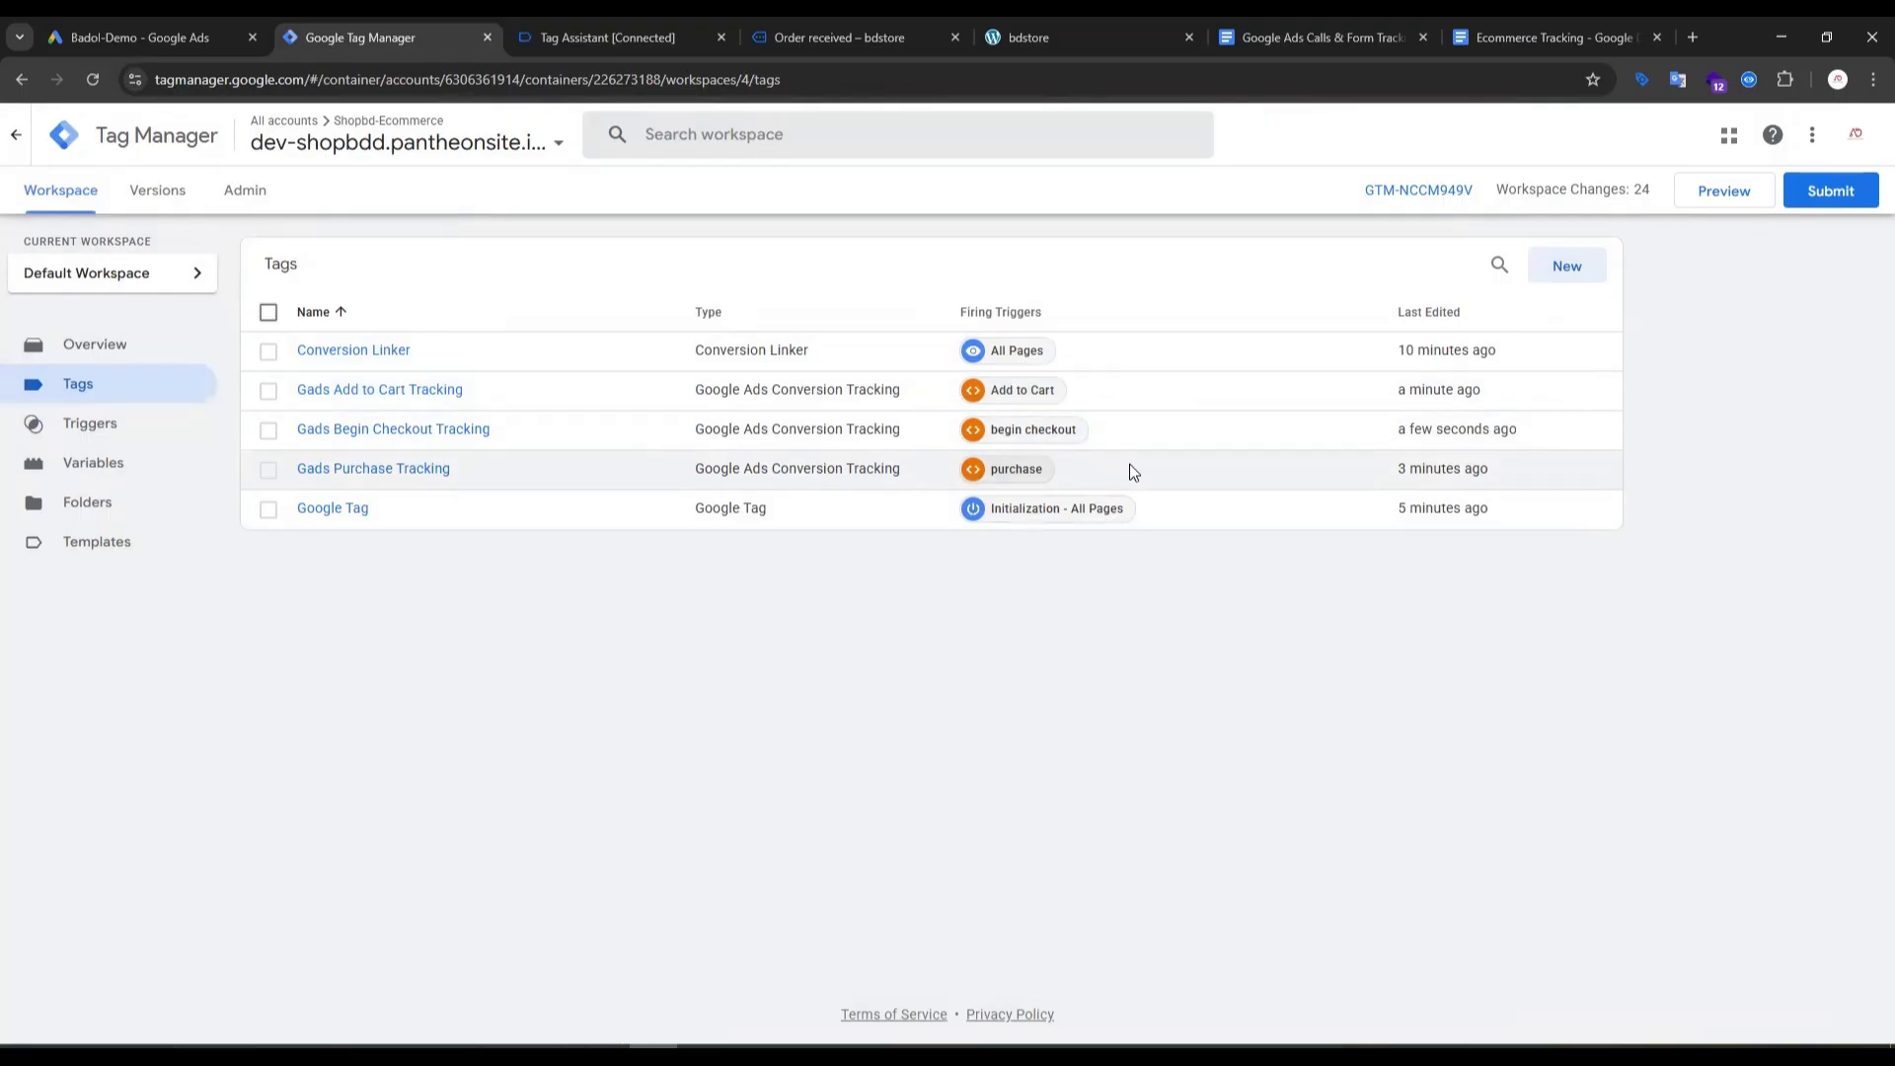
# Step: Start a preview of the container in Tag Assistant and finish the begin-checkout conversion setup in Google Ads
pyautogui.click(1723, 193)
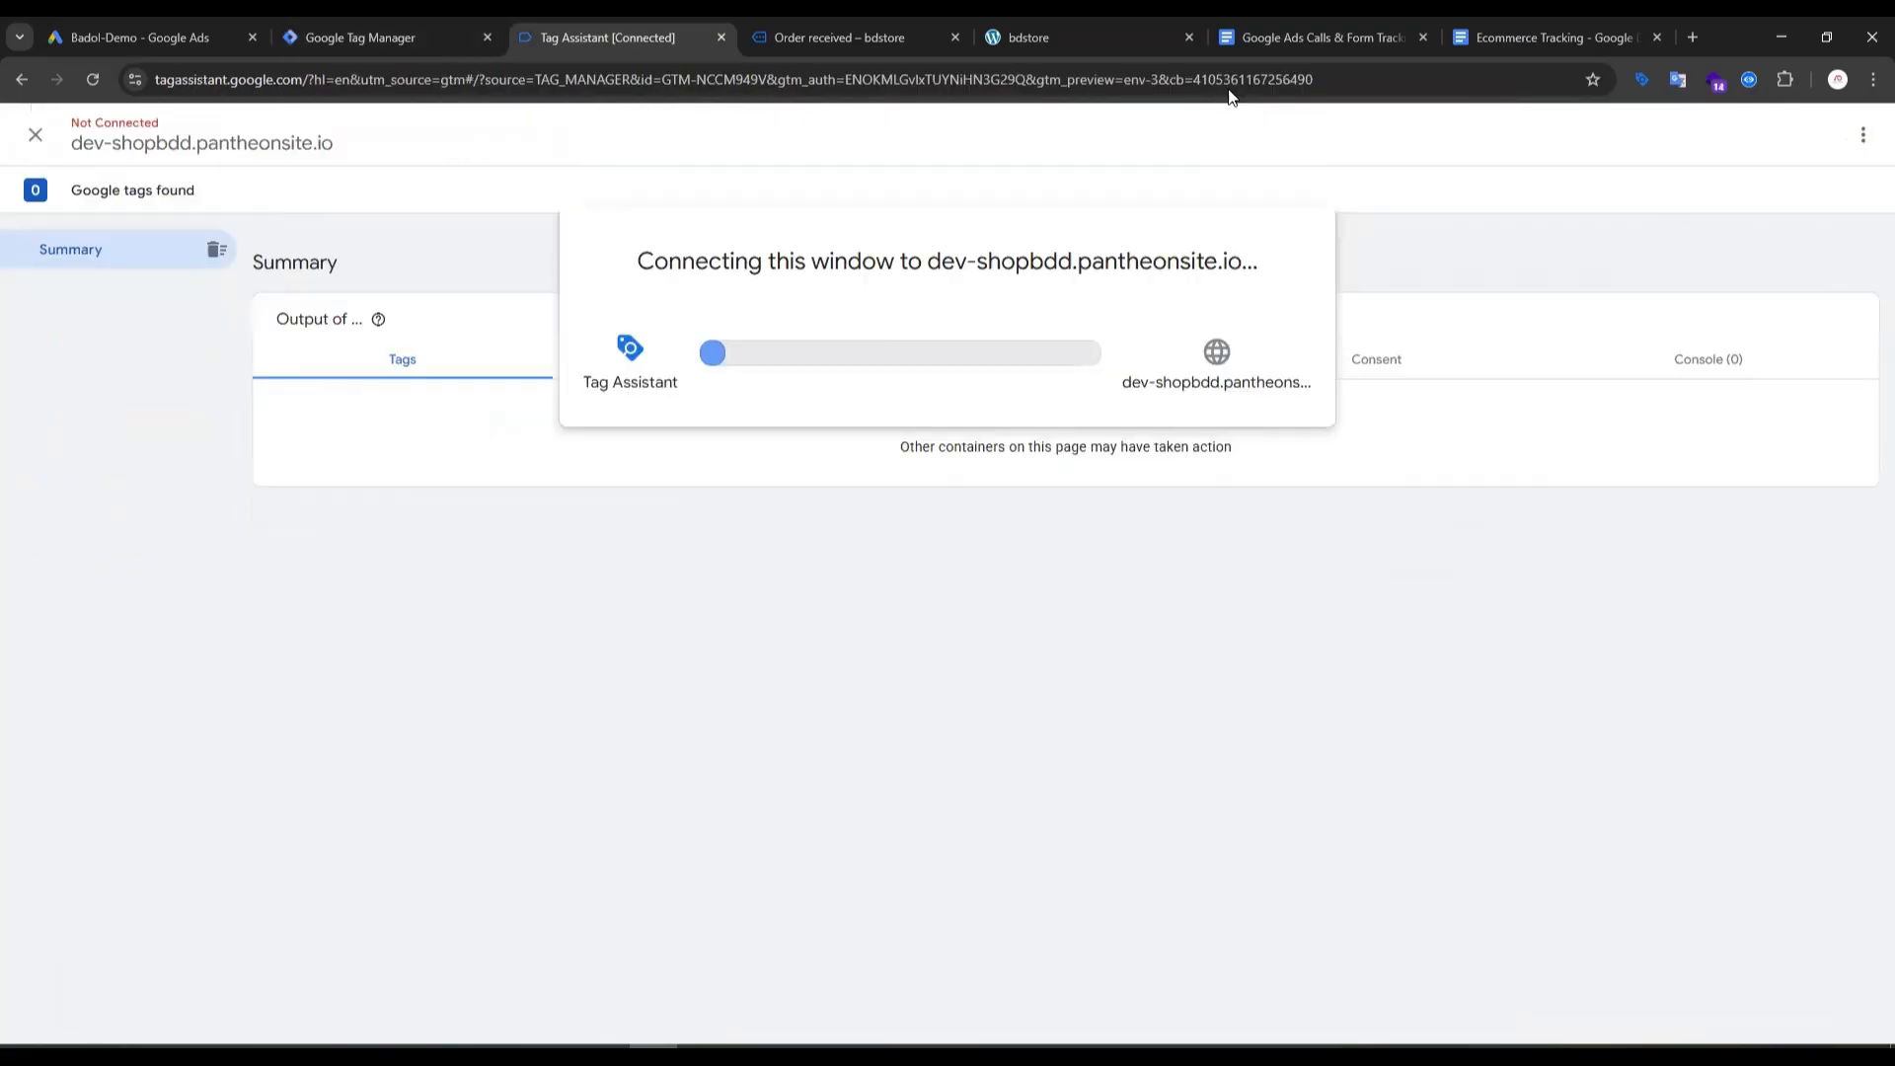
pyautogui.click(237, 38)
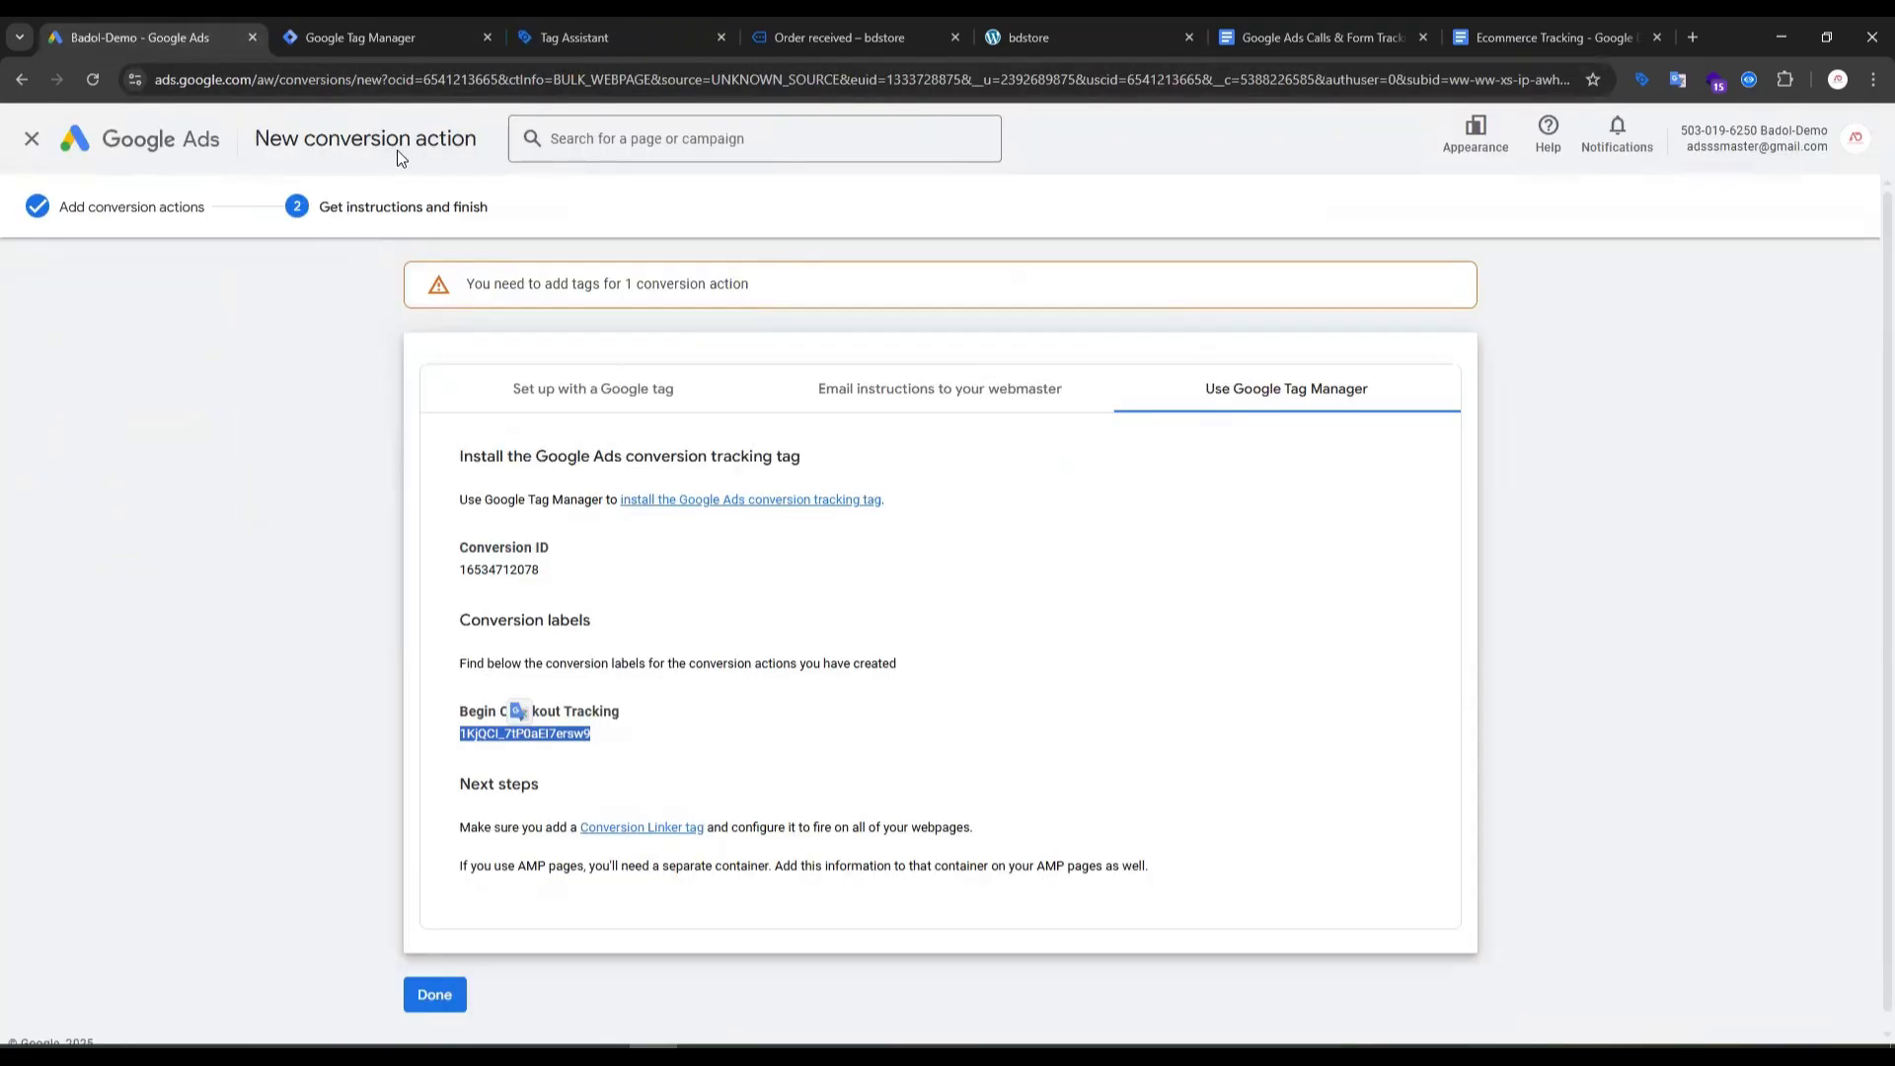
pyautogui.click(435, 994)
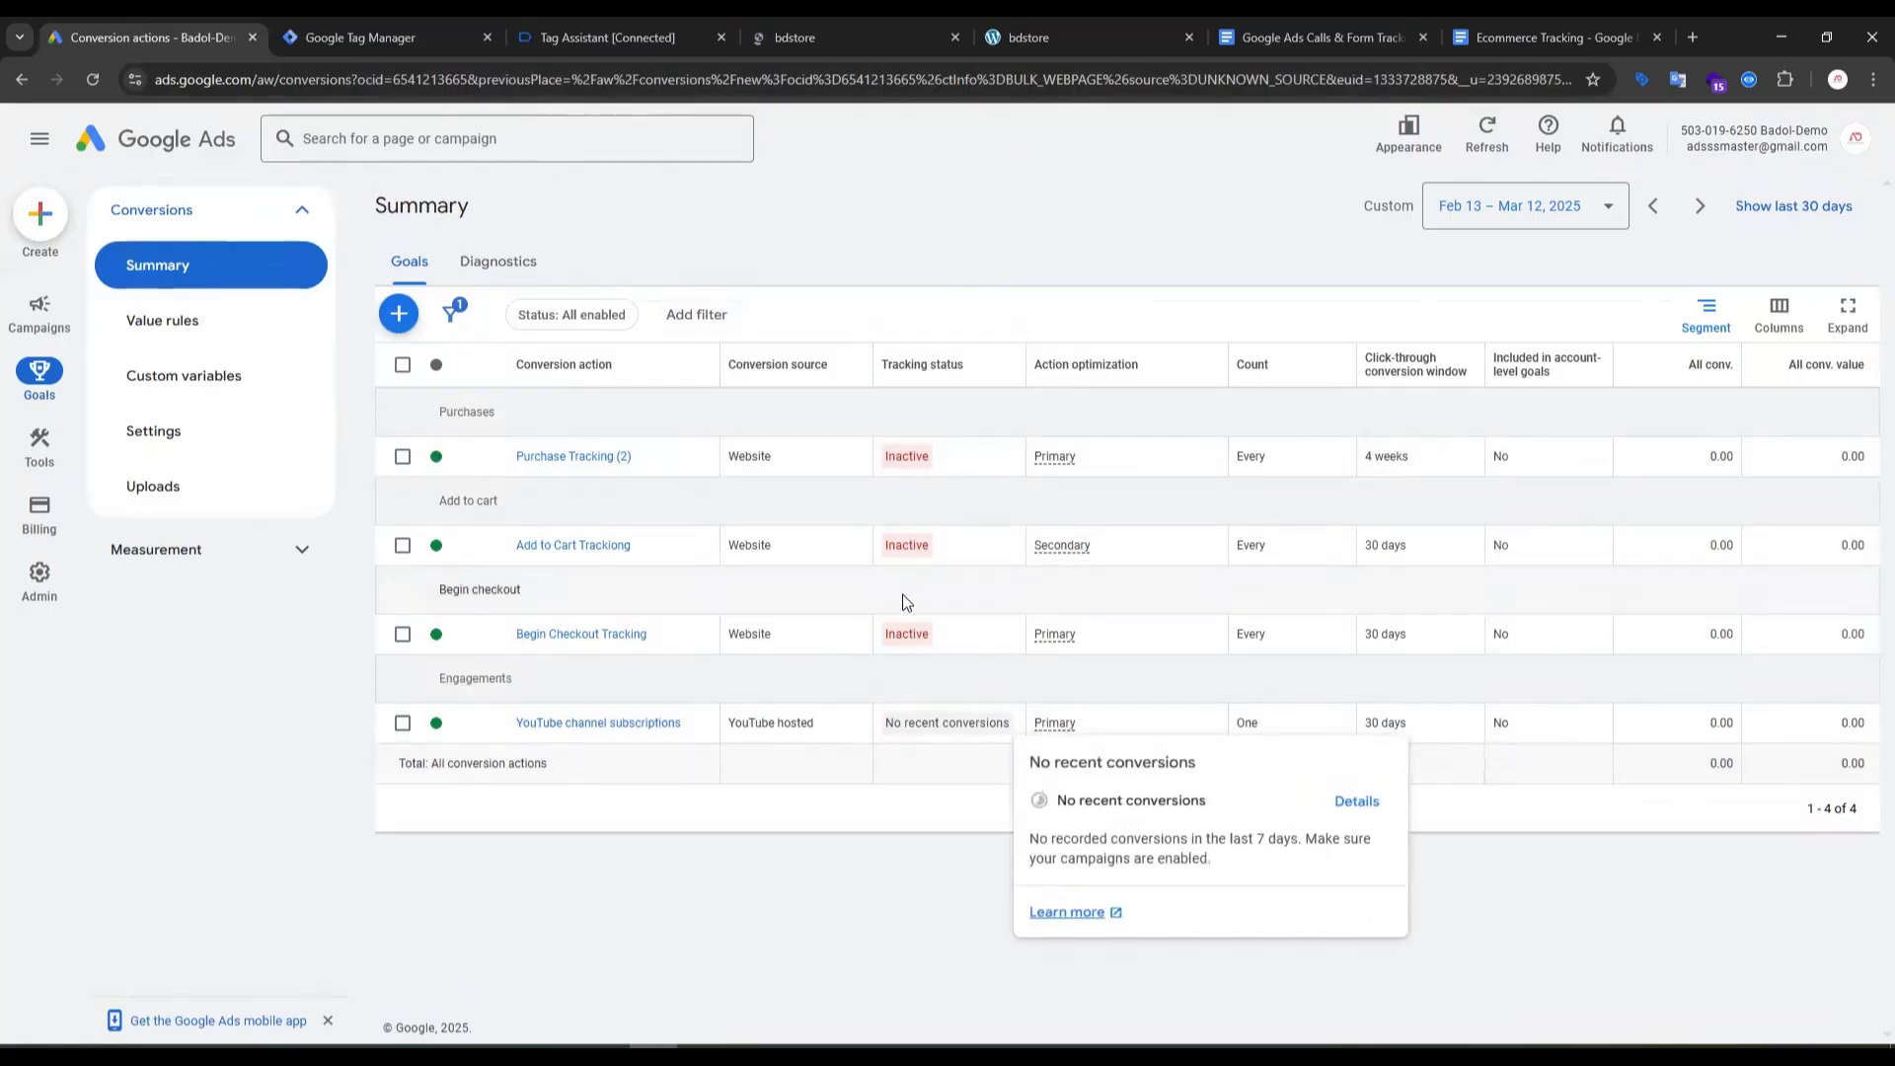
# Step: Continue into the connected Tag Assistant session, collapse the debug badge on the bdstore home page, and check the tag output summary
pyautogui.click(583, 36)
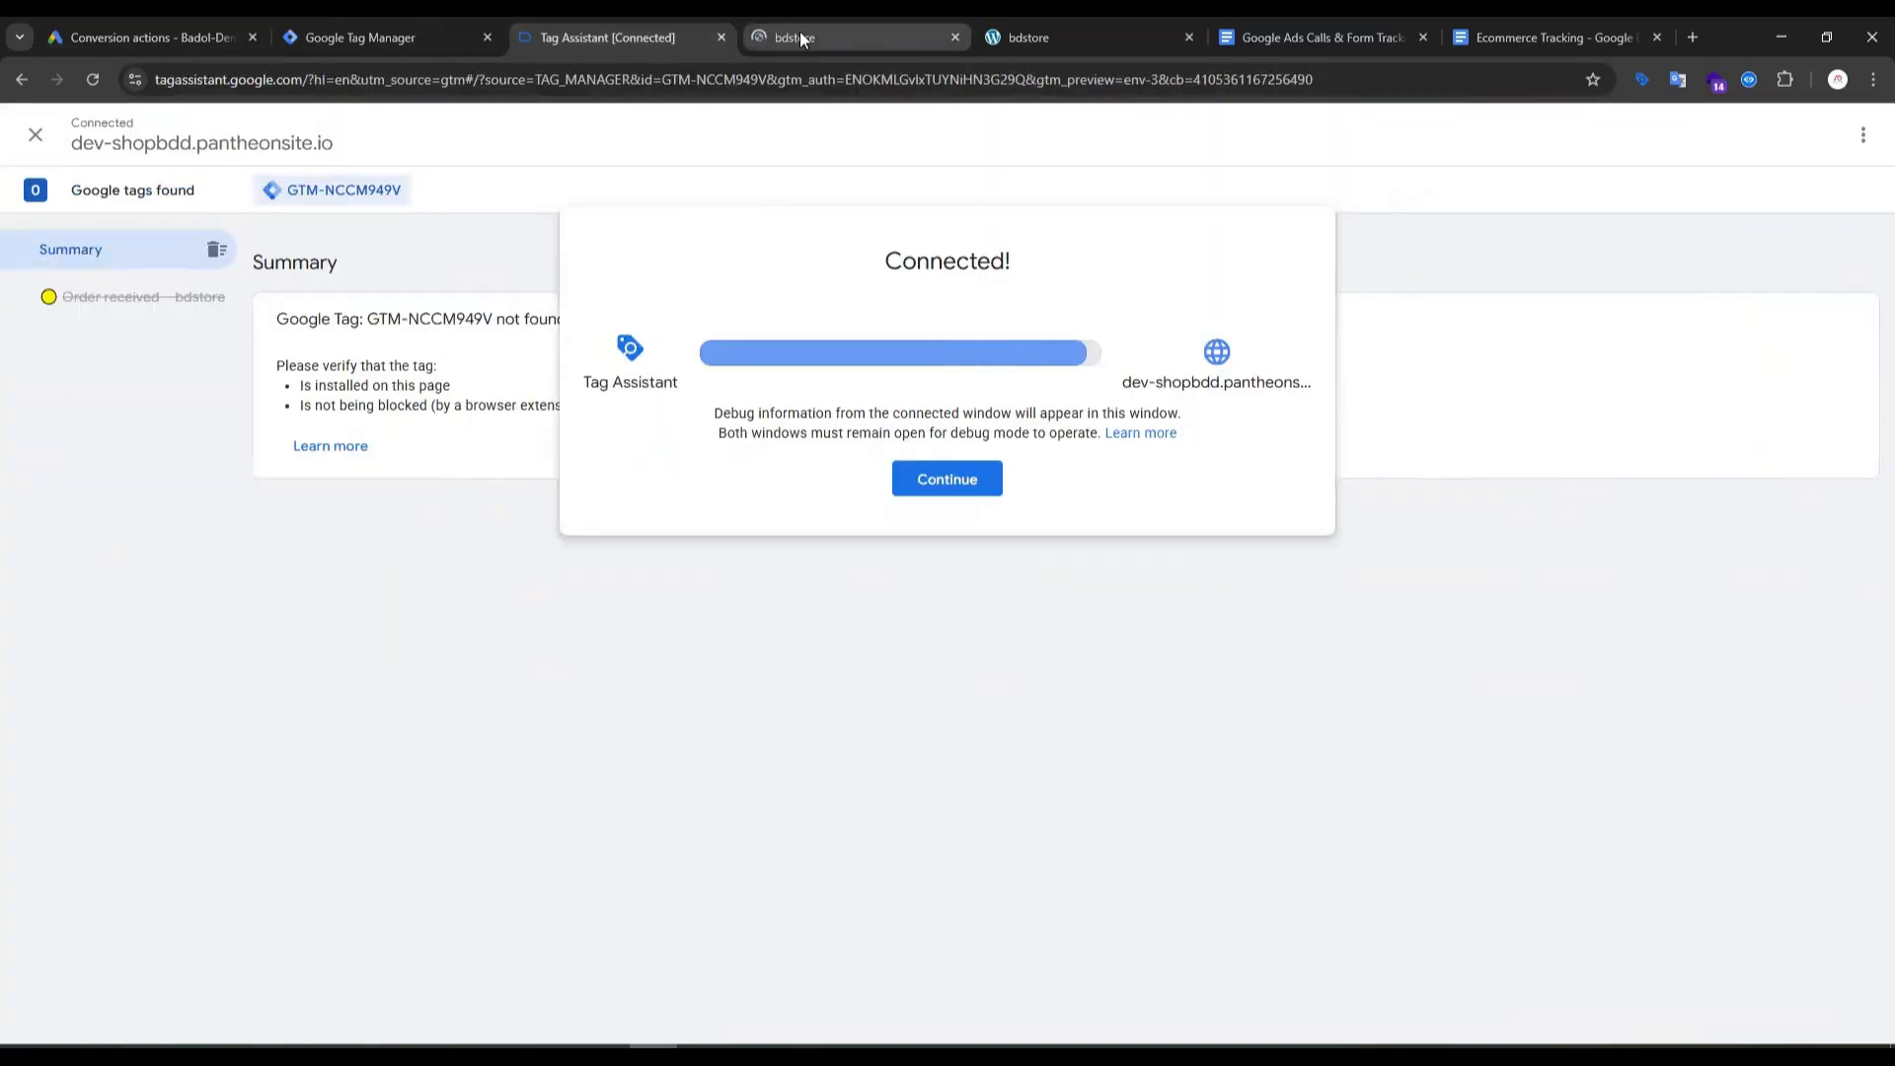
pyautogui.click(975, 487)
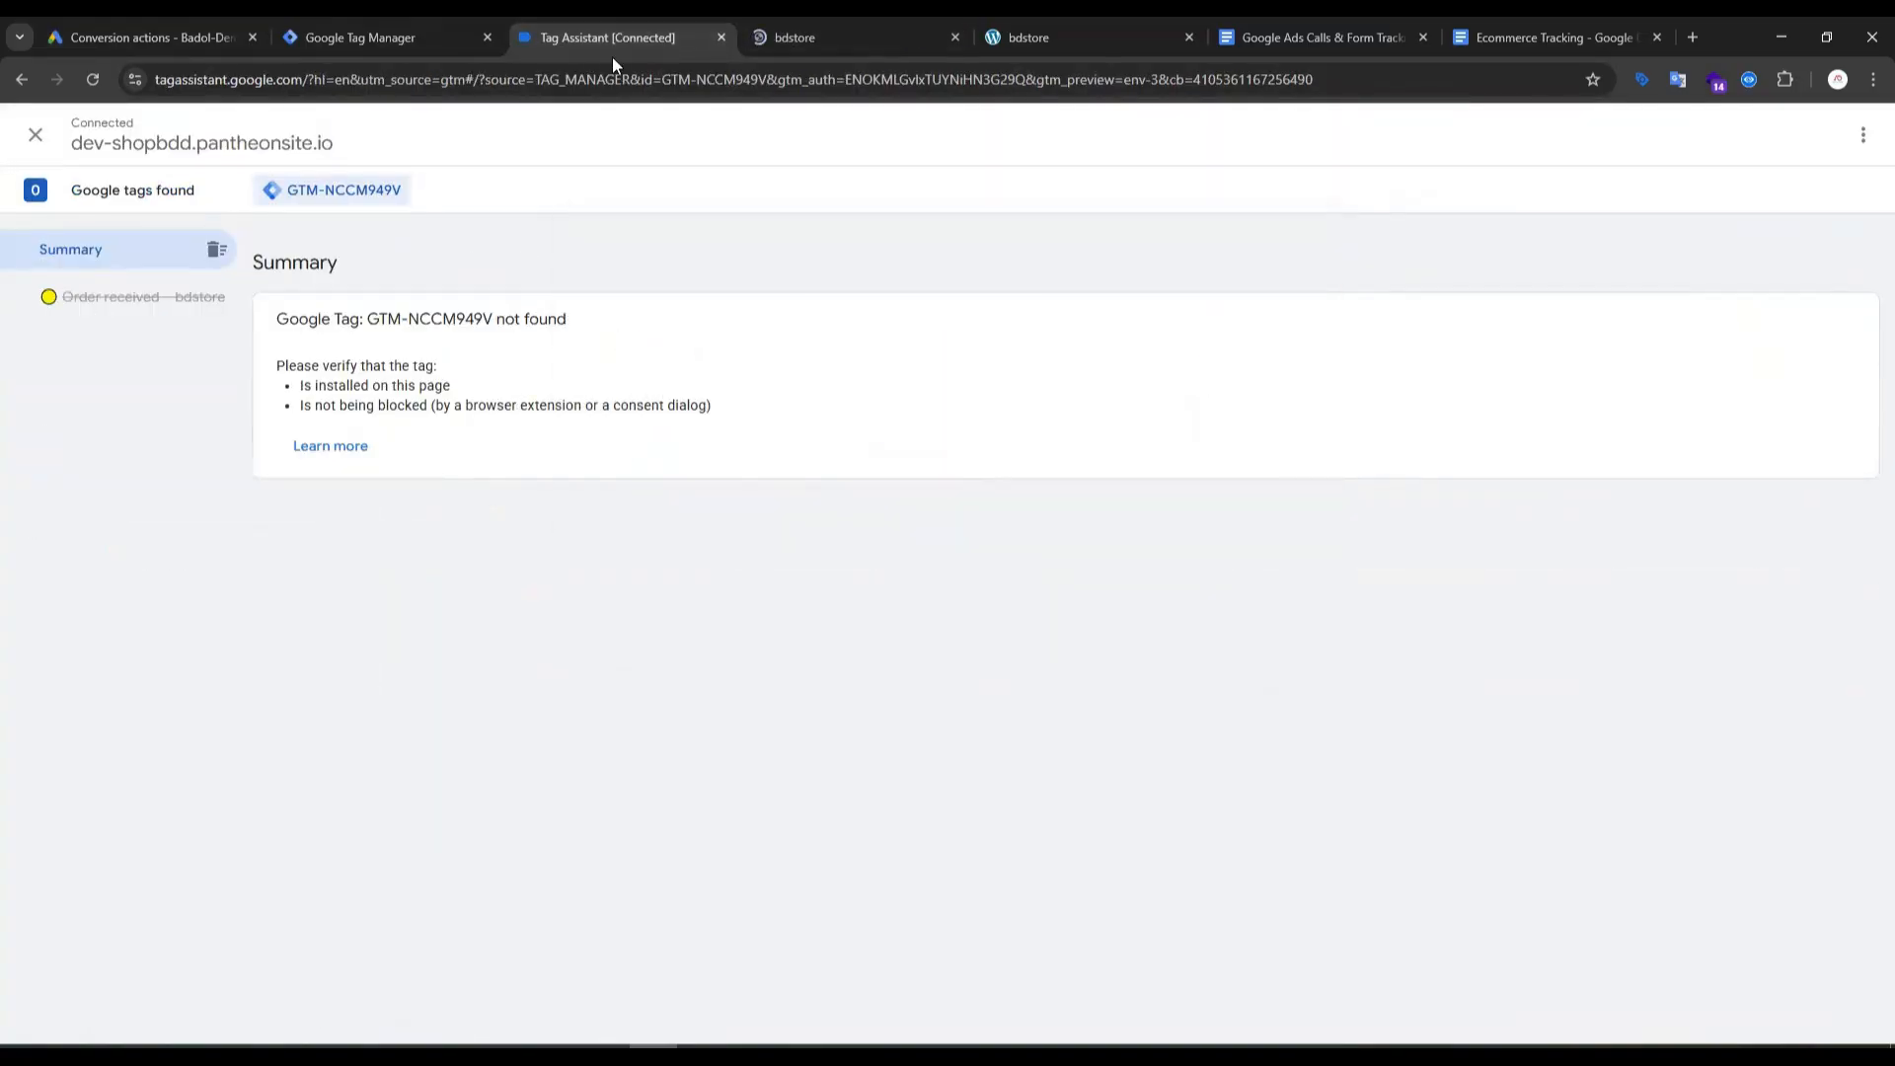
pyautogui.click(782, 34)
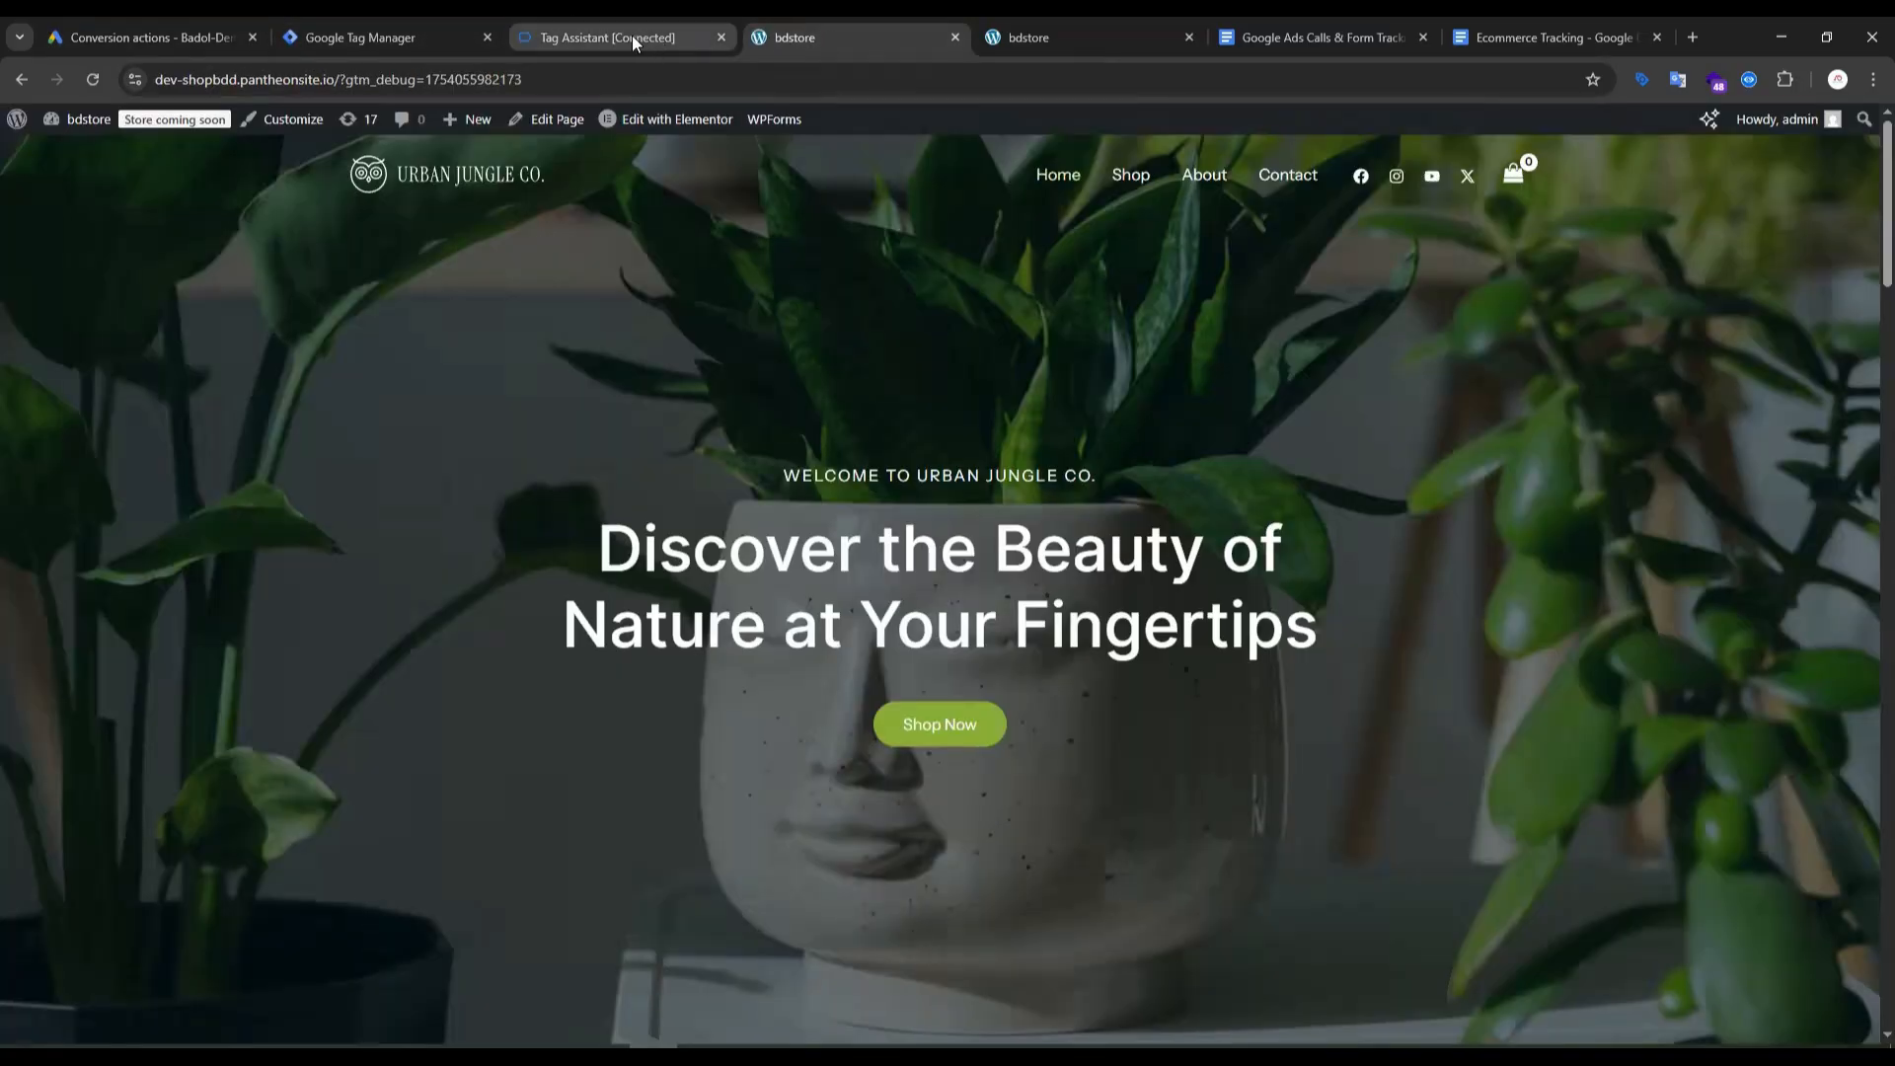
pyautogui.scroll(-3, 1165, 293)
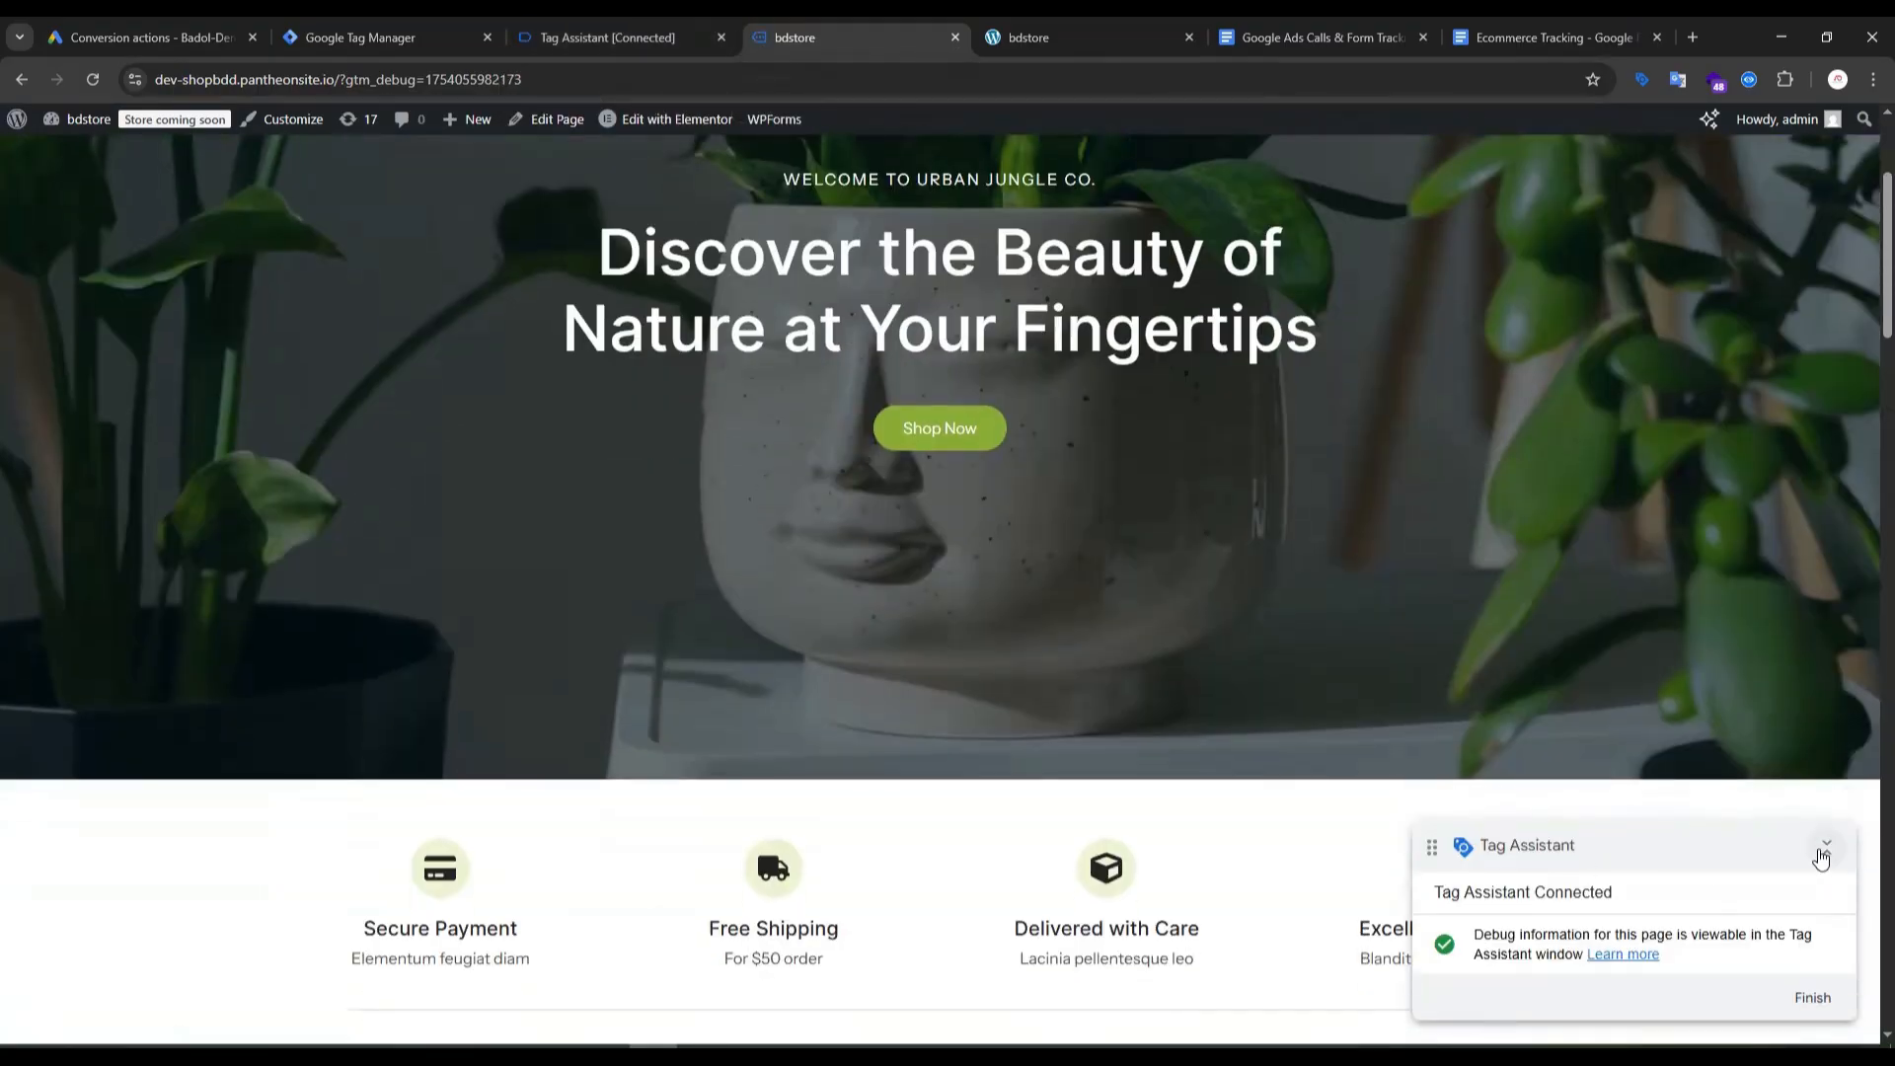
pyautogui.click(1825, 846)
pyautogui.click(667, 40)
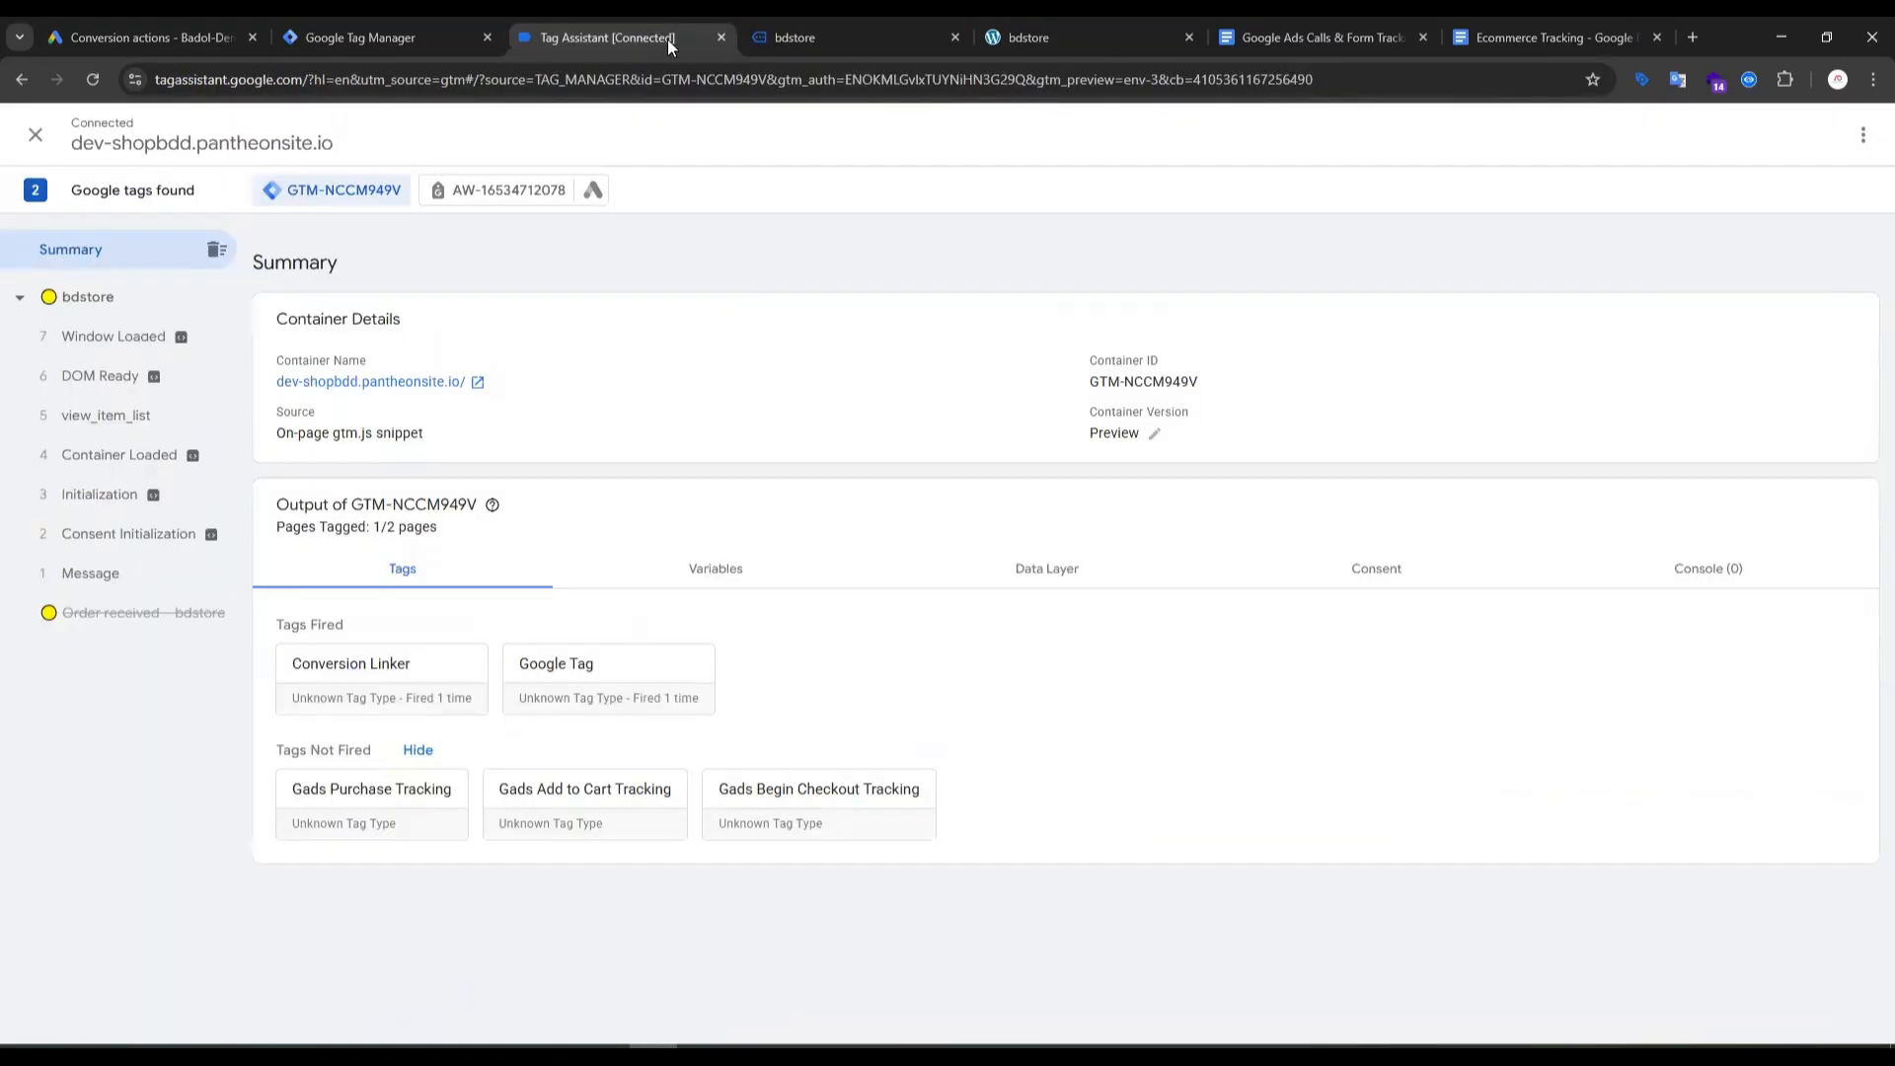
# Step: Open the Golden Glow product page from the store's home page and check its events and tags in Tag Assistant
pyautogui.click(875, 29)
pyautogui.scroll(-5, 1081, 359)
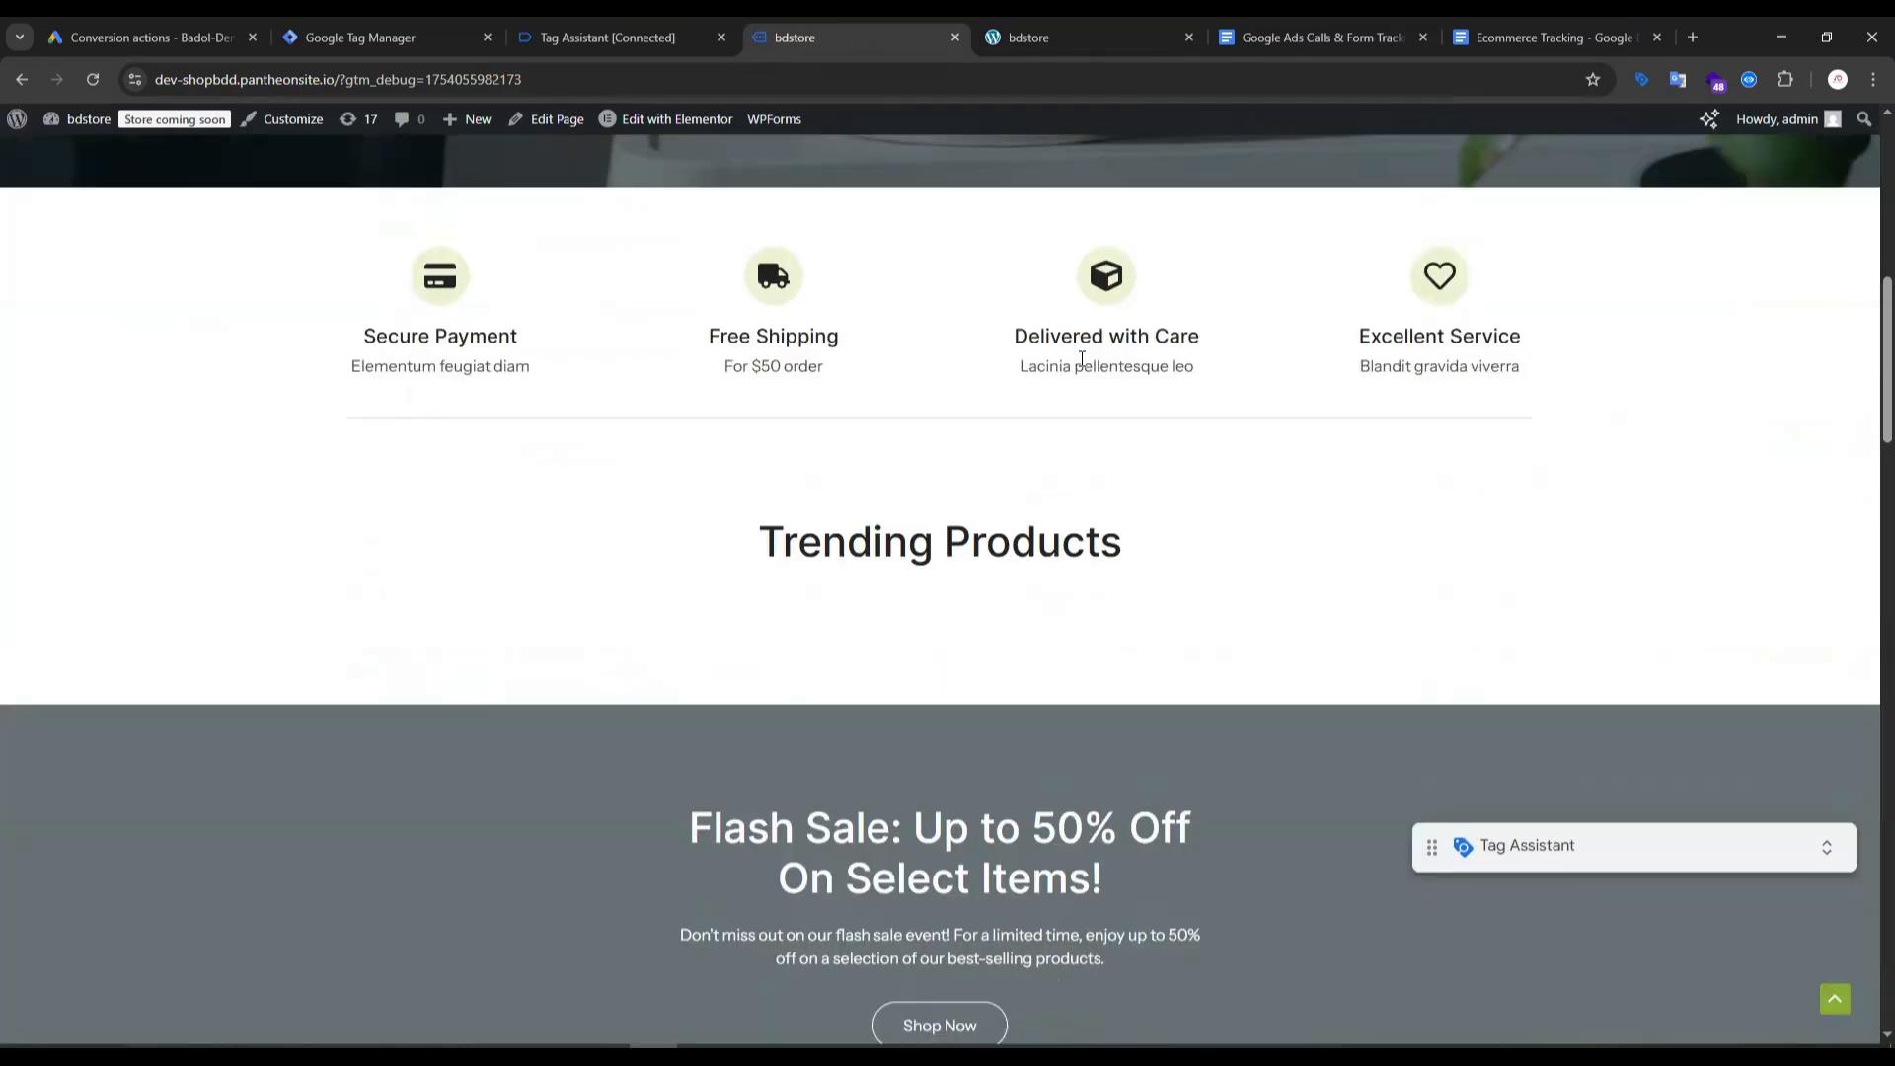
pyautogui.scroll(-20, 1082, 359)
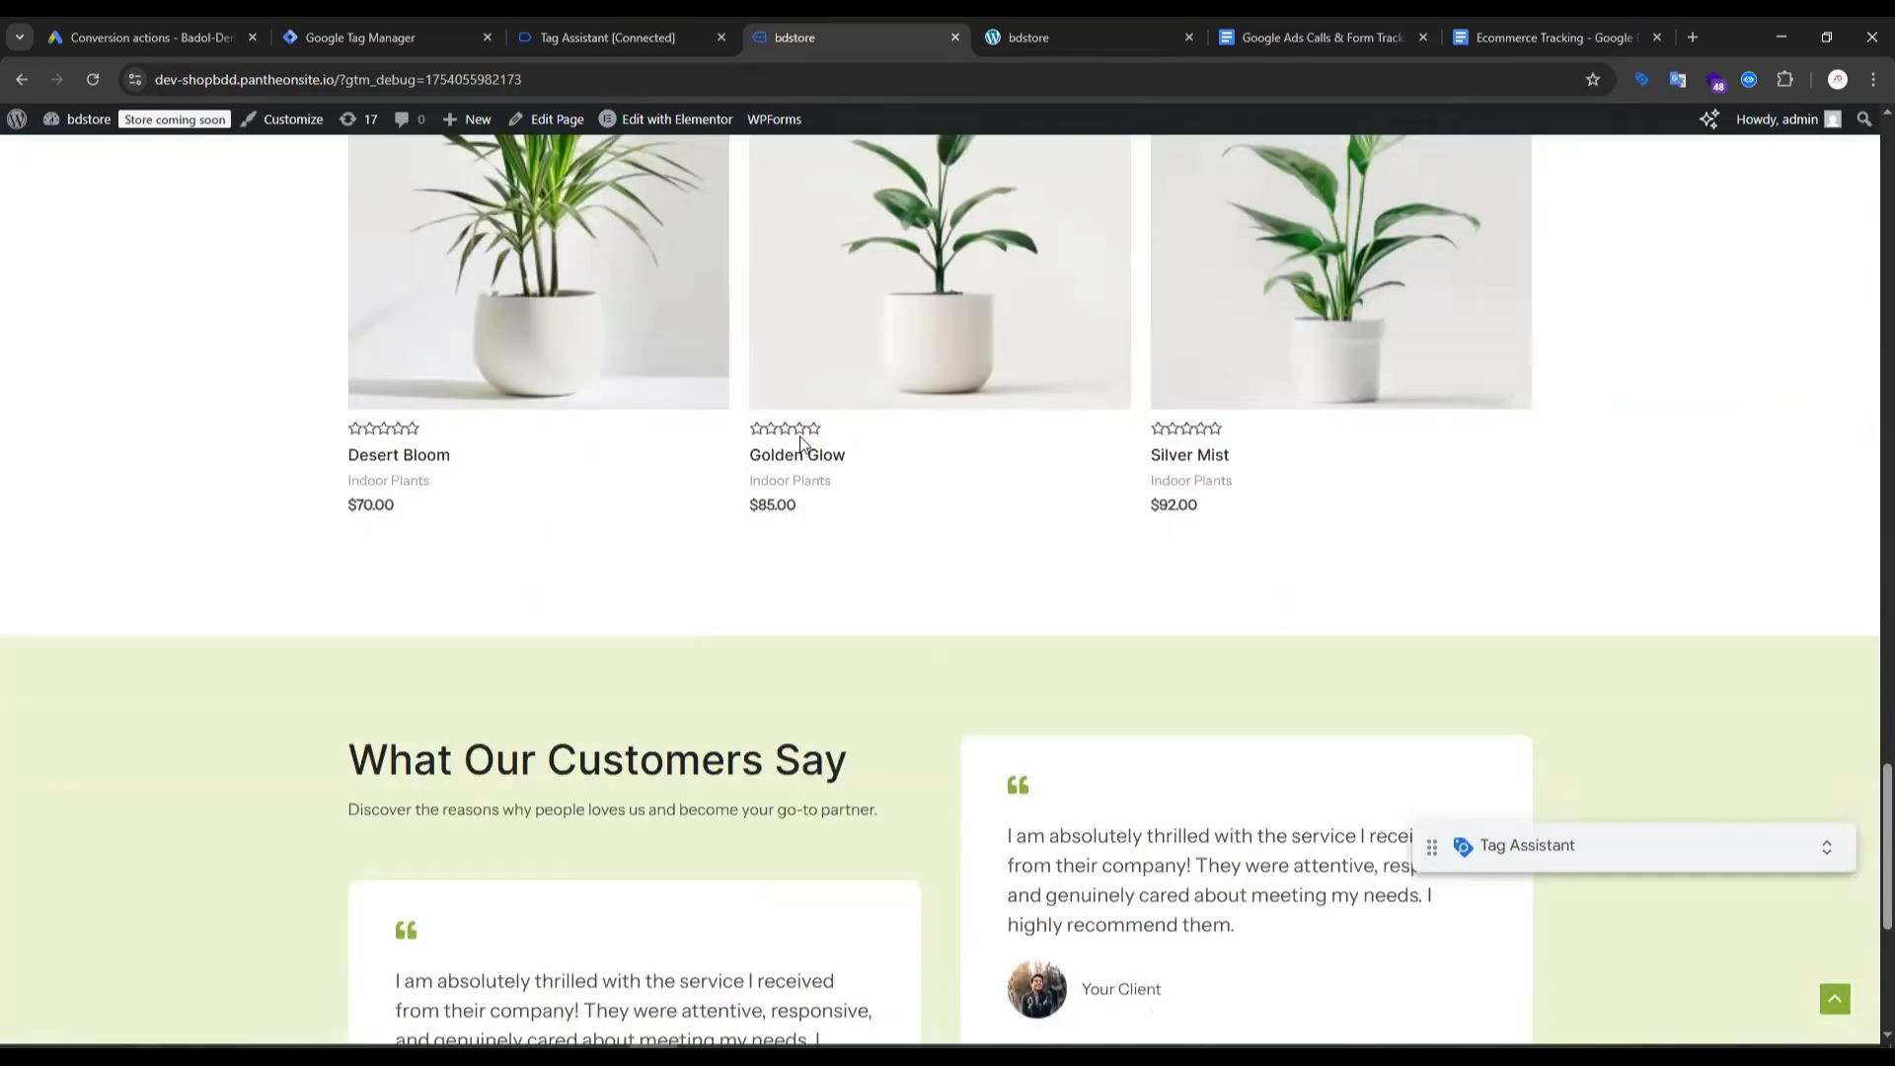
pyautogui.scroll(-1, 801, 444)
pyautogui.click(799, 359)
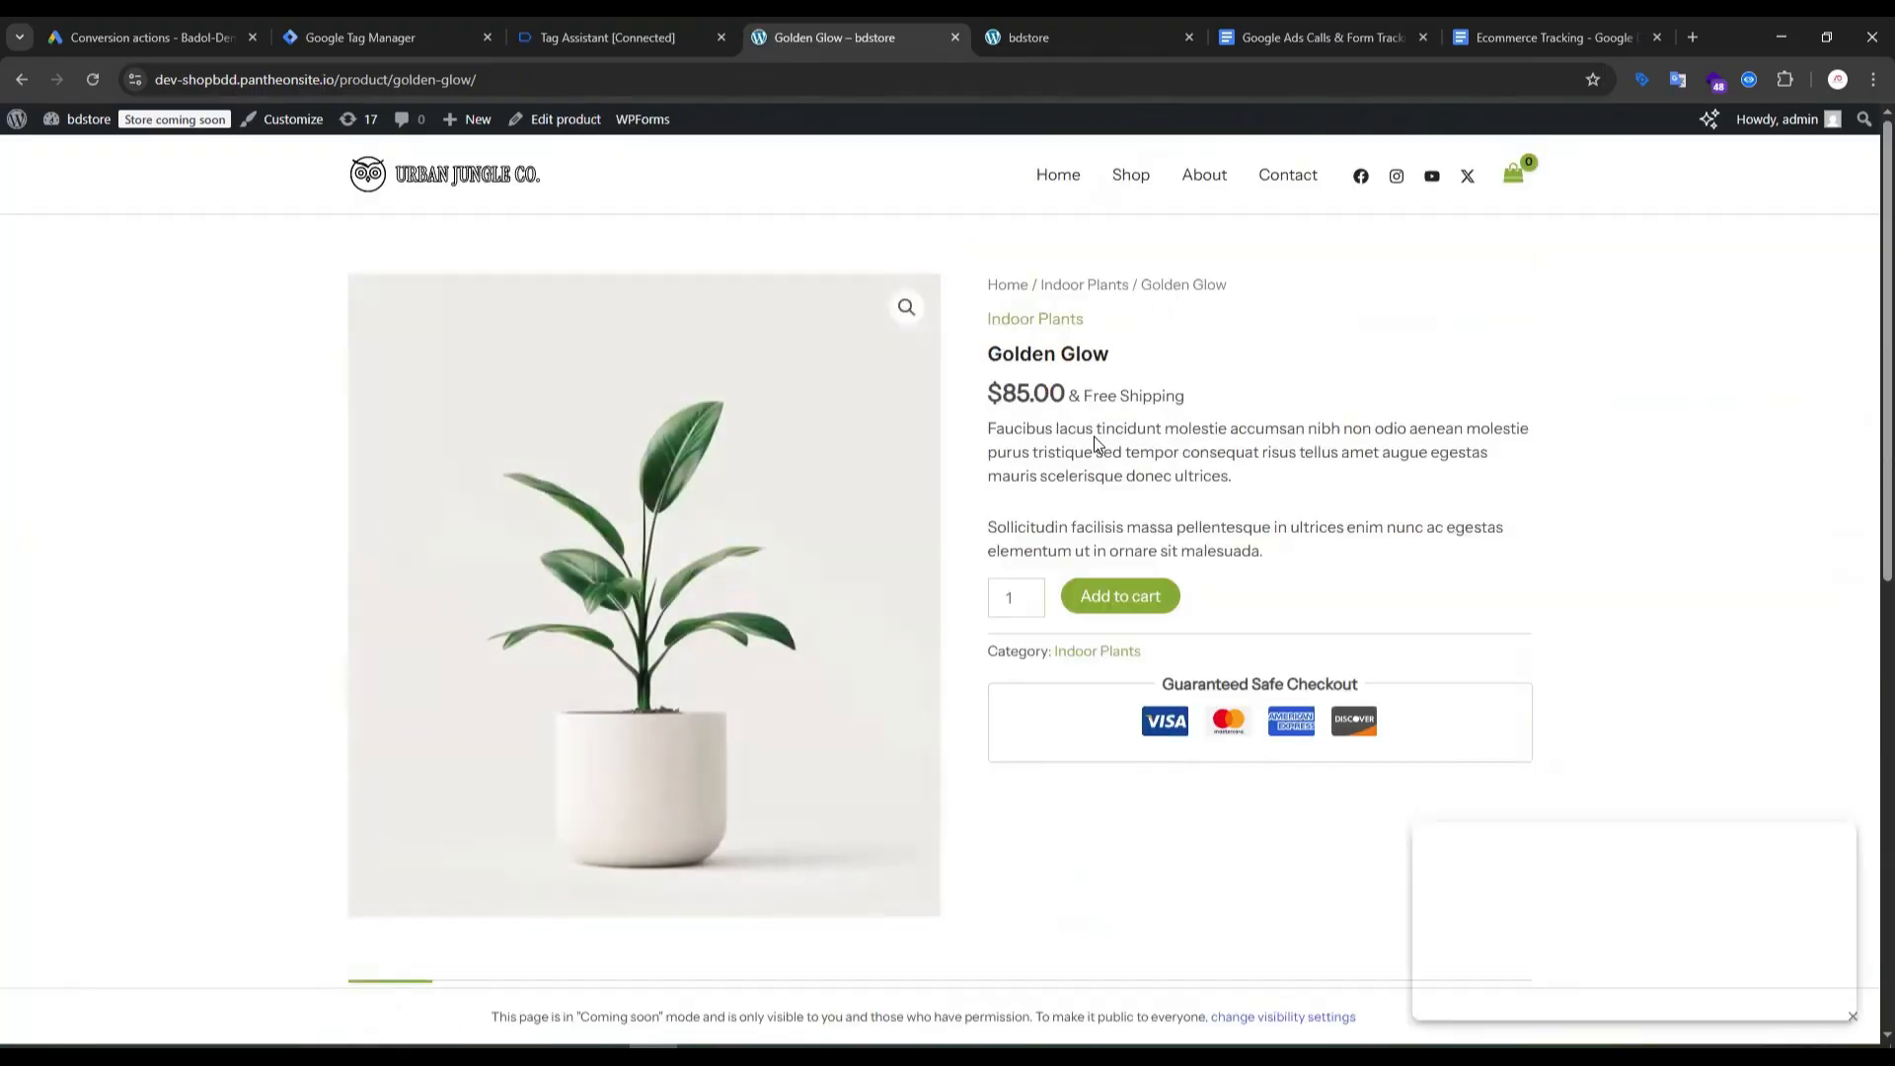
pyautogui.click(596, 33)
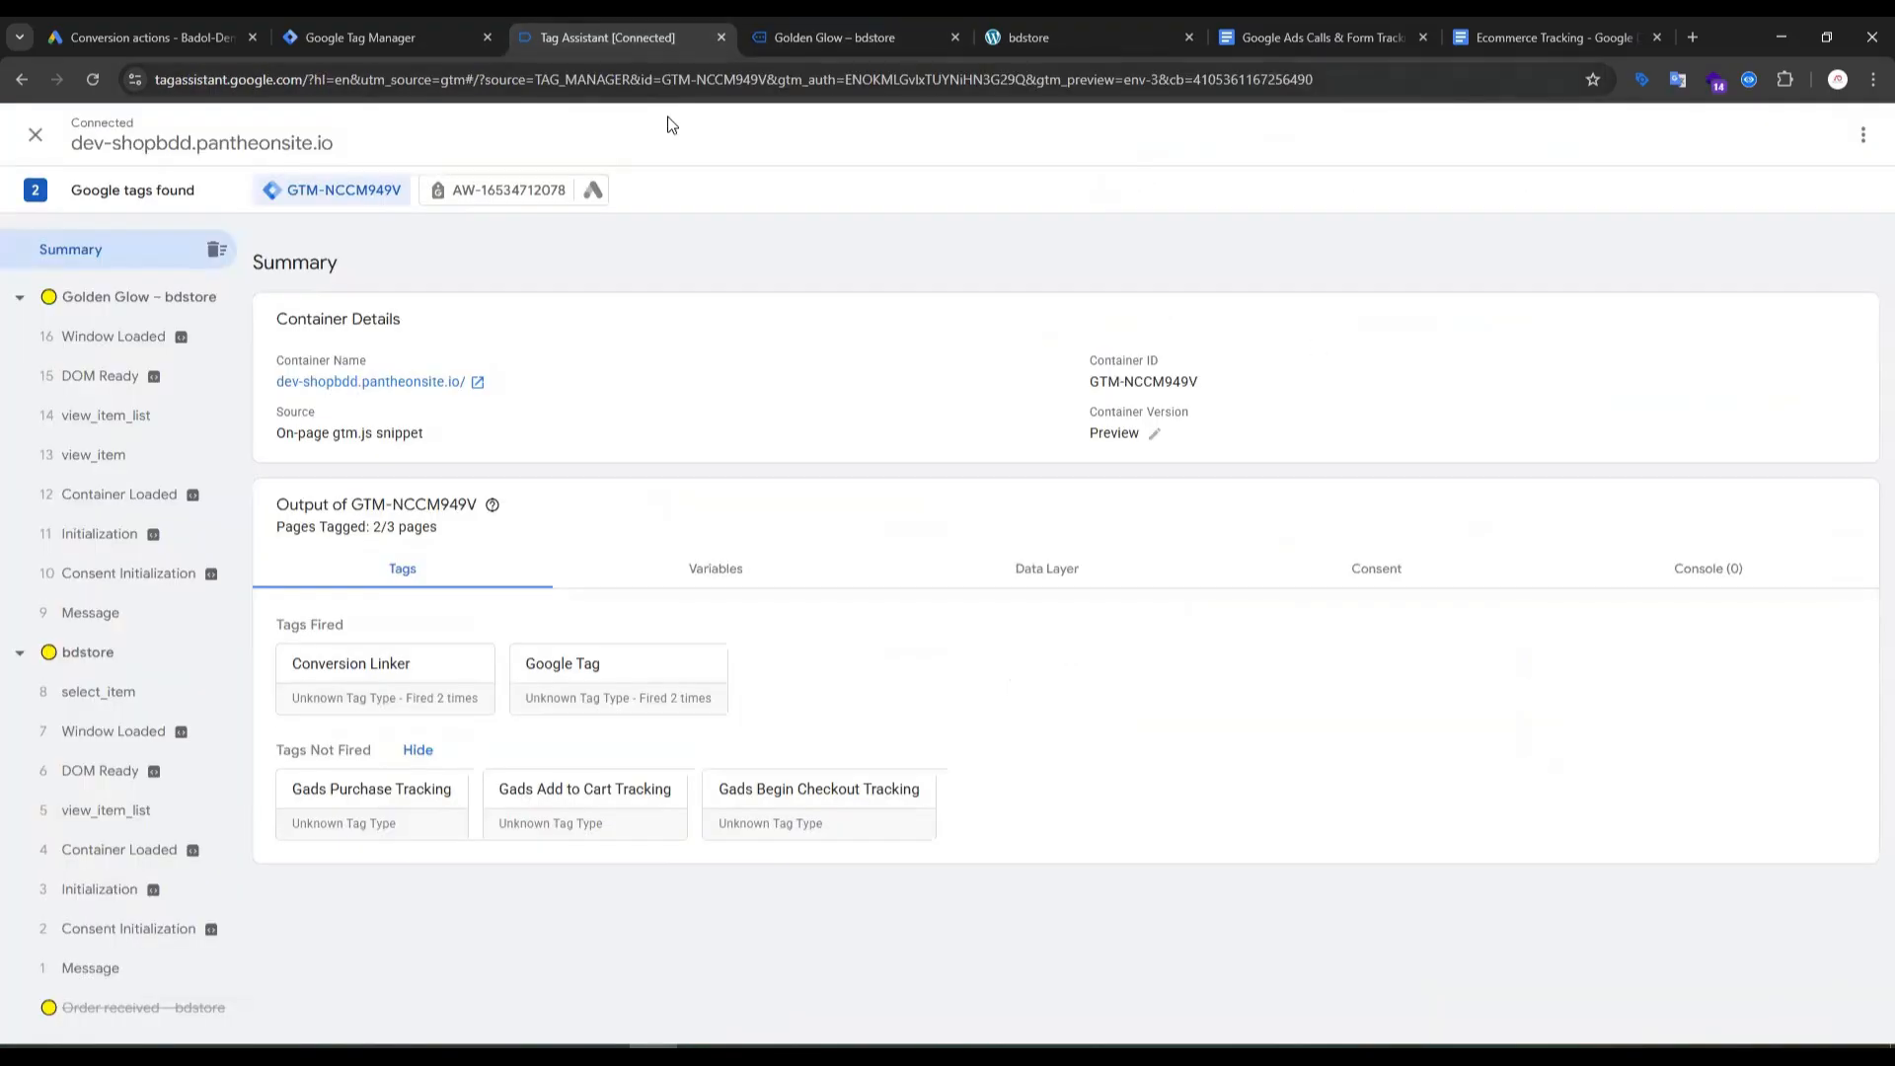
pyautogui.click(829, 37)
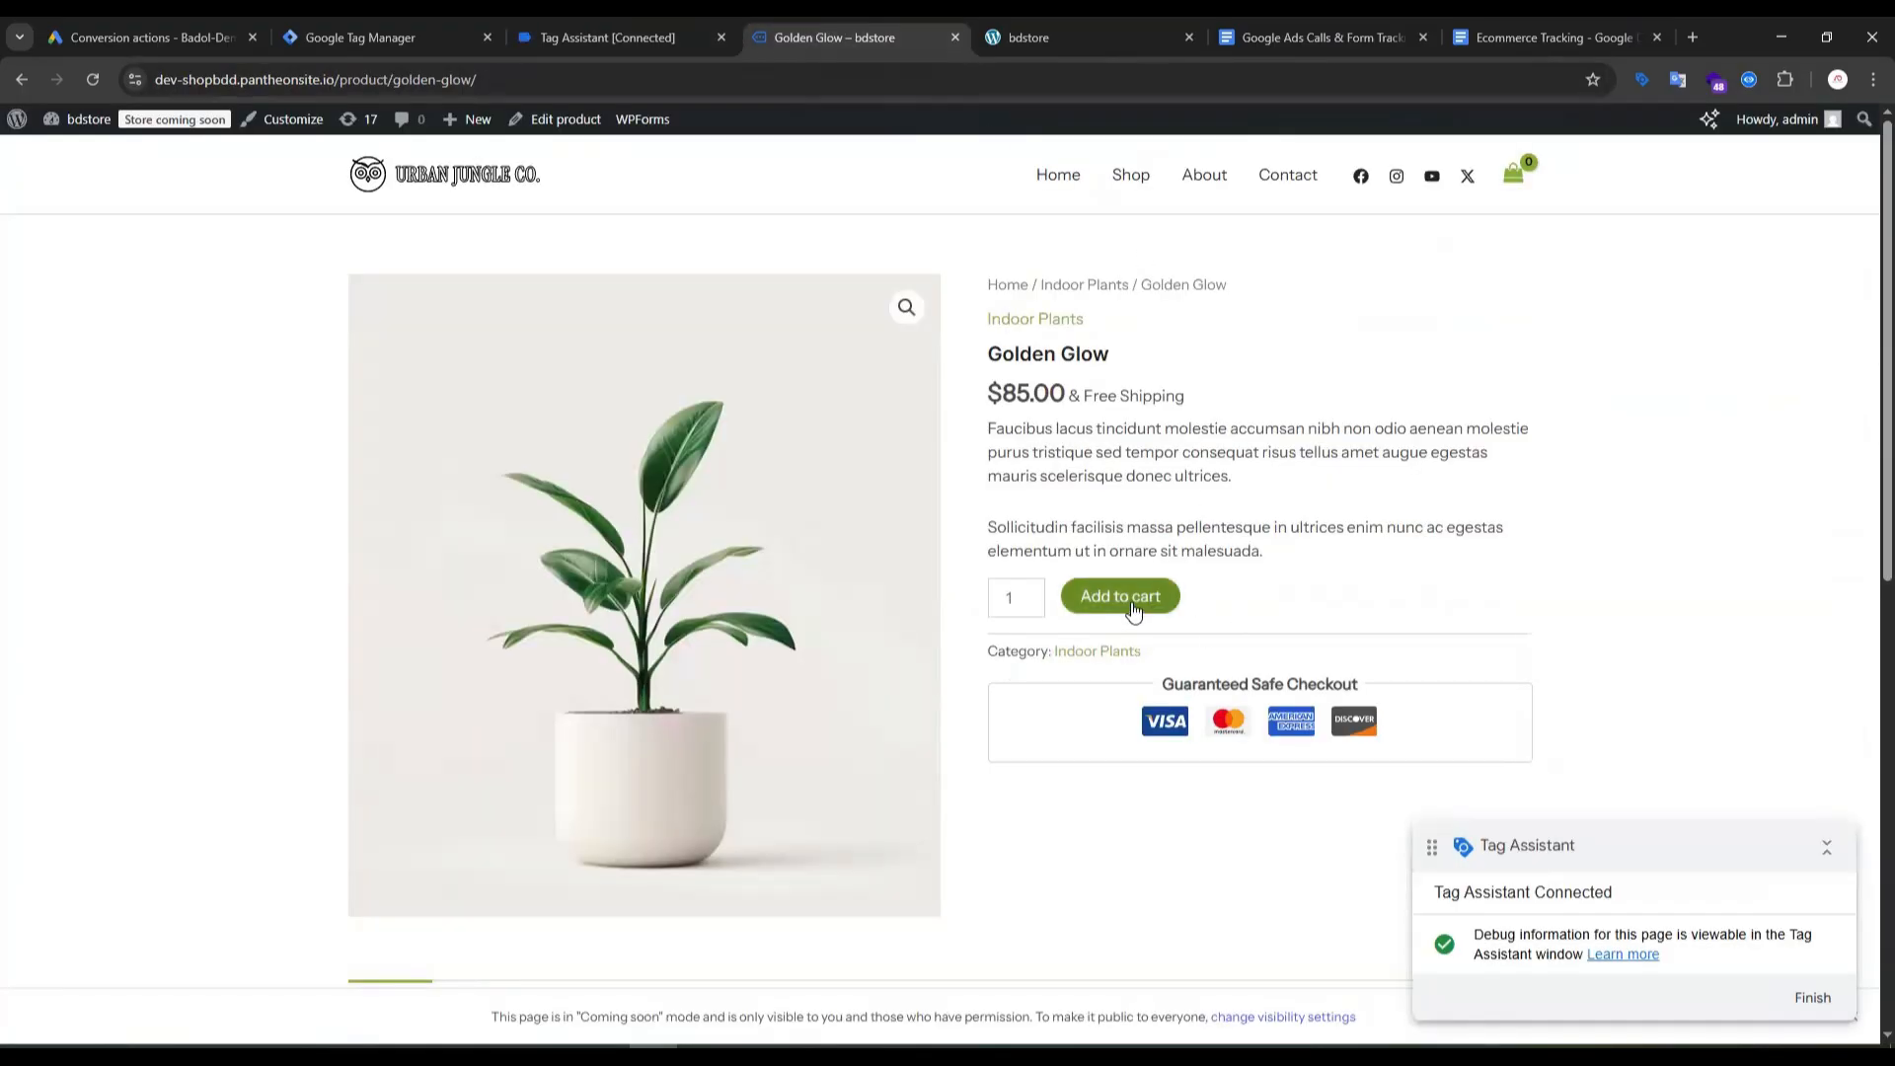
pyautogui.click(614, 36)
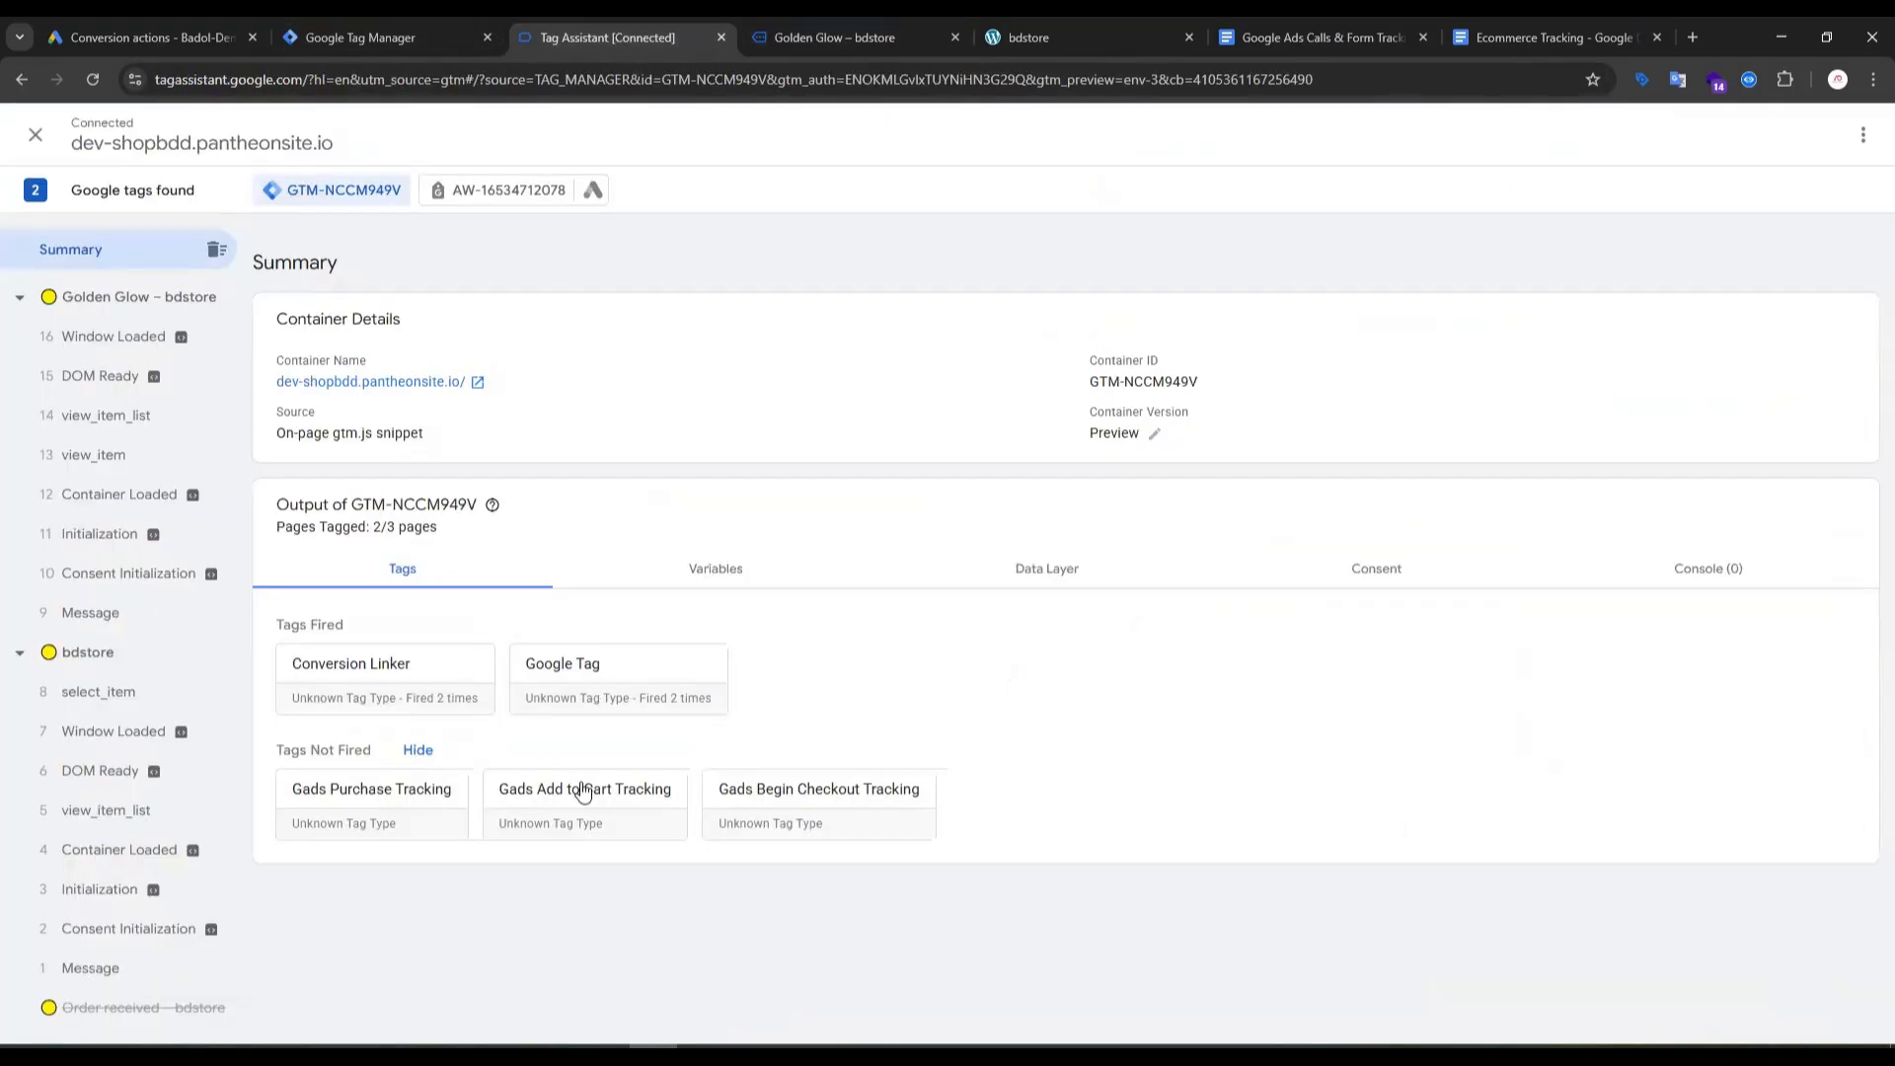
# Step: Add the Golden Glow product to the cart and check the Gads Add to Cart Tracking tag in Tag Assistant
pyautogui.click(826, 30)
pyautogui.click(1105, 597)
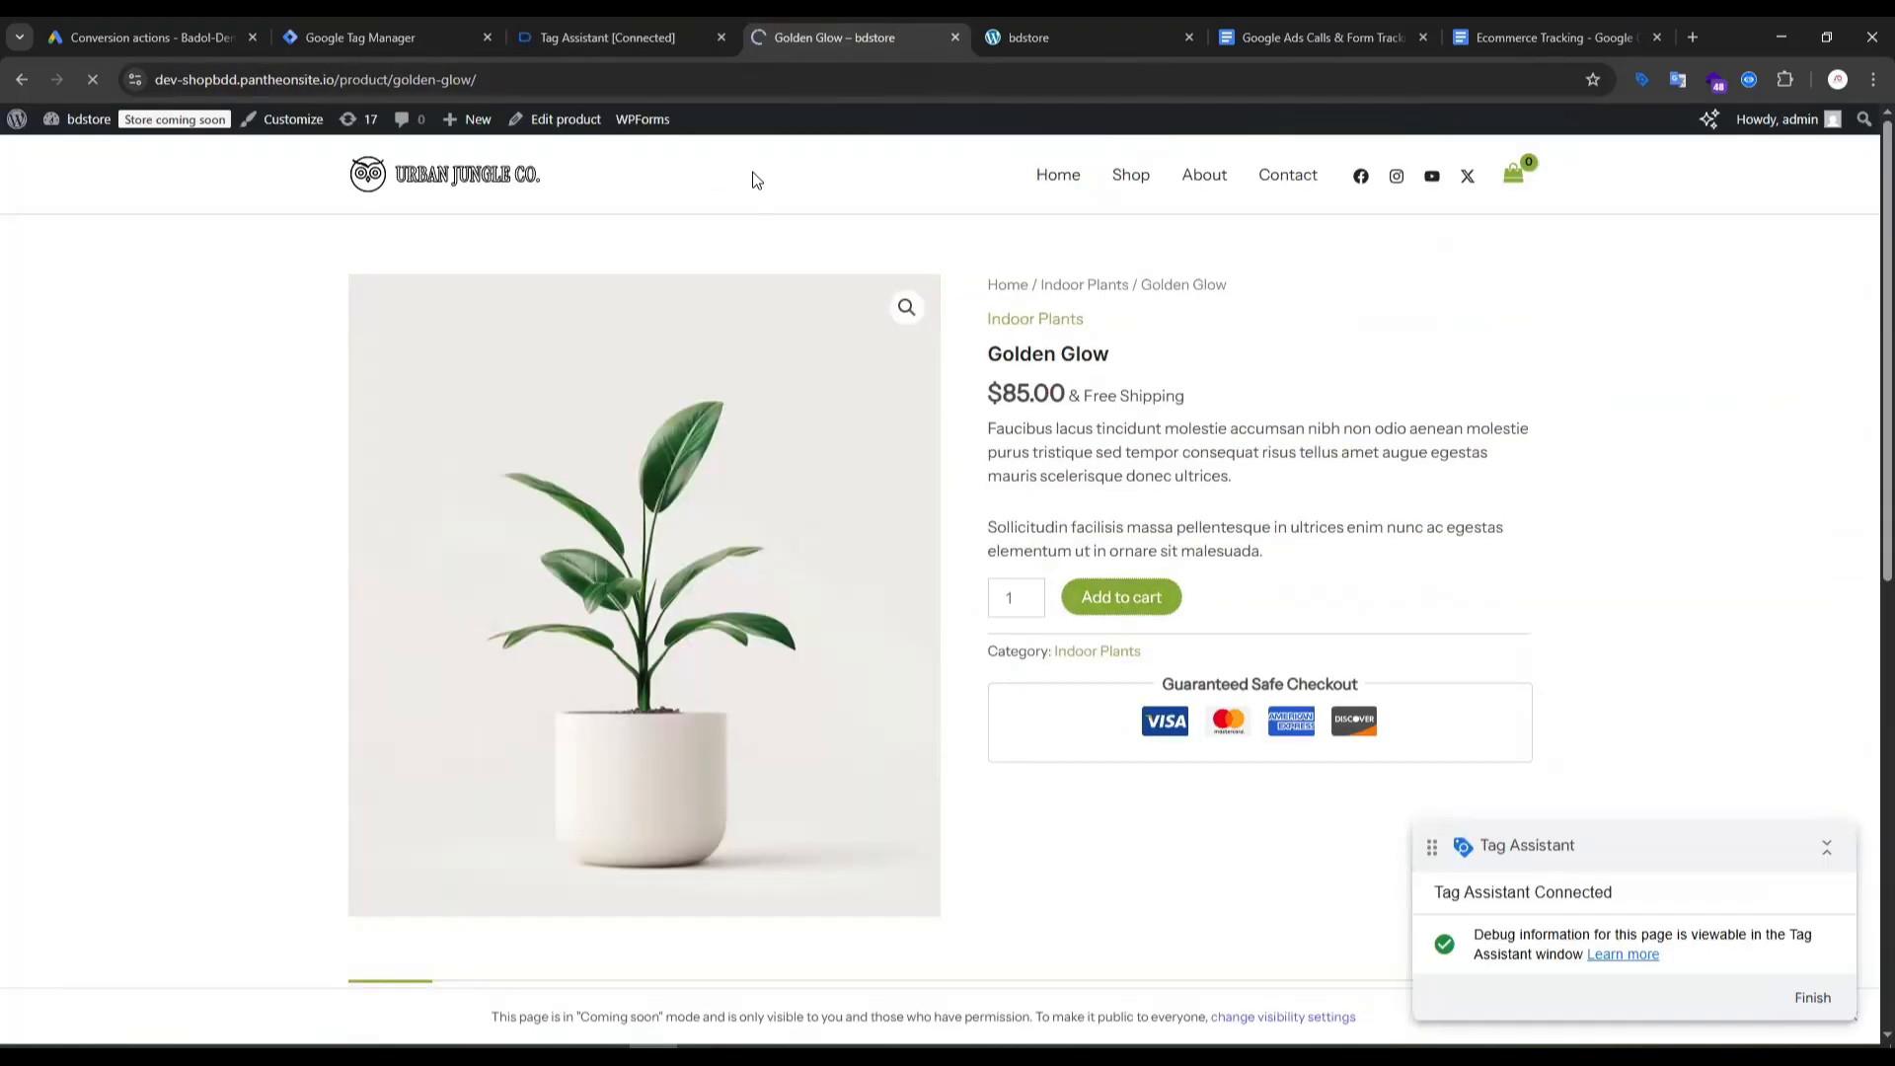
pyautogui.click(600, 30)
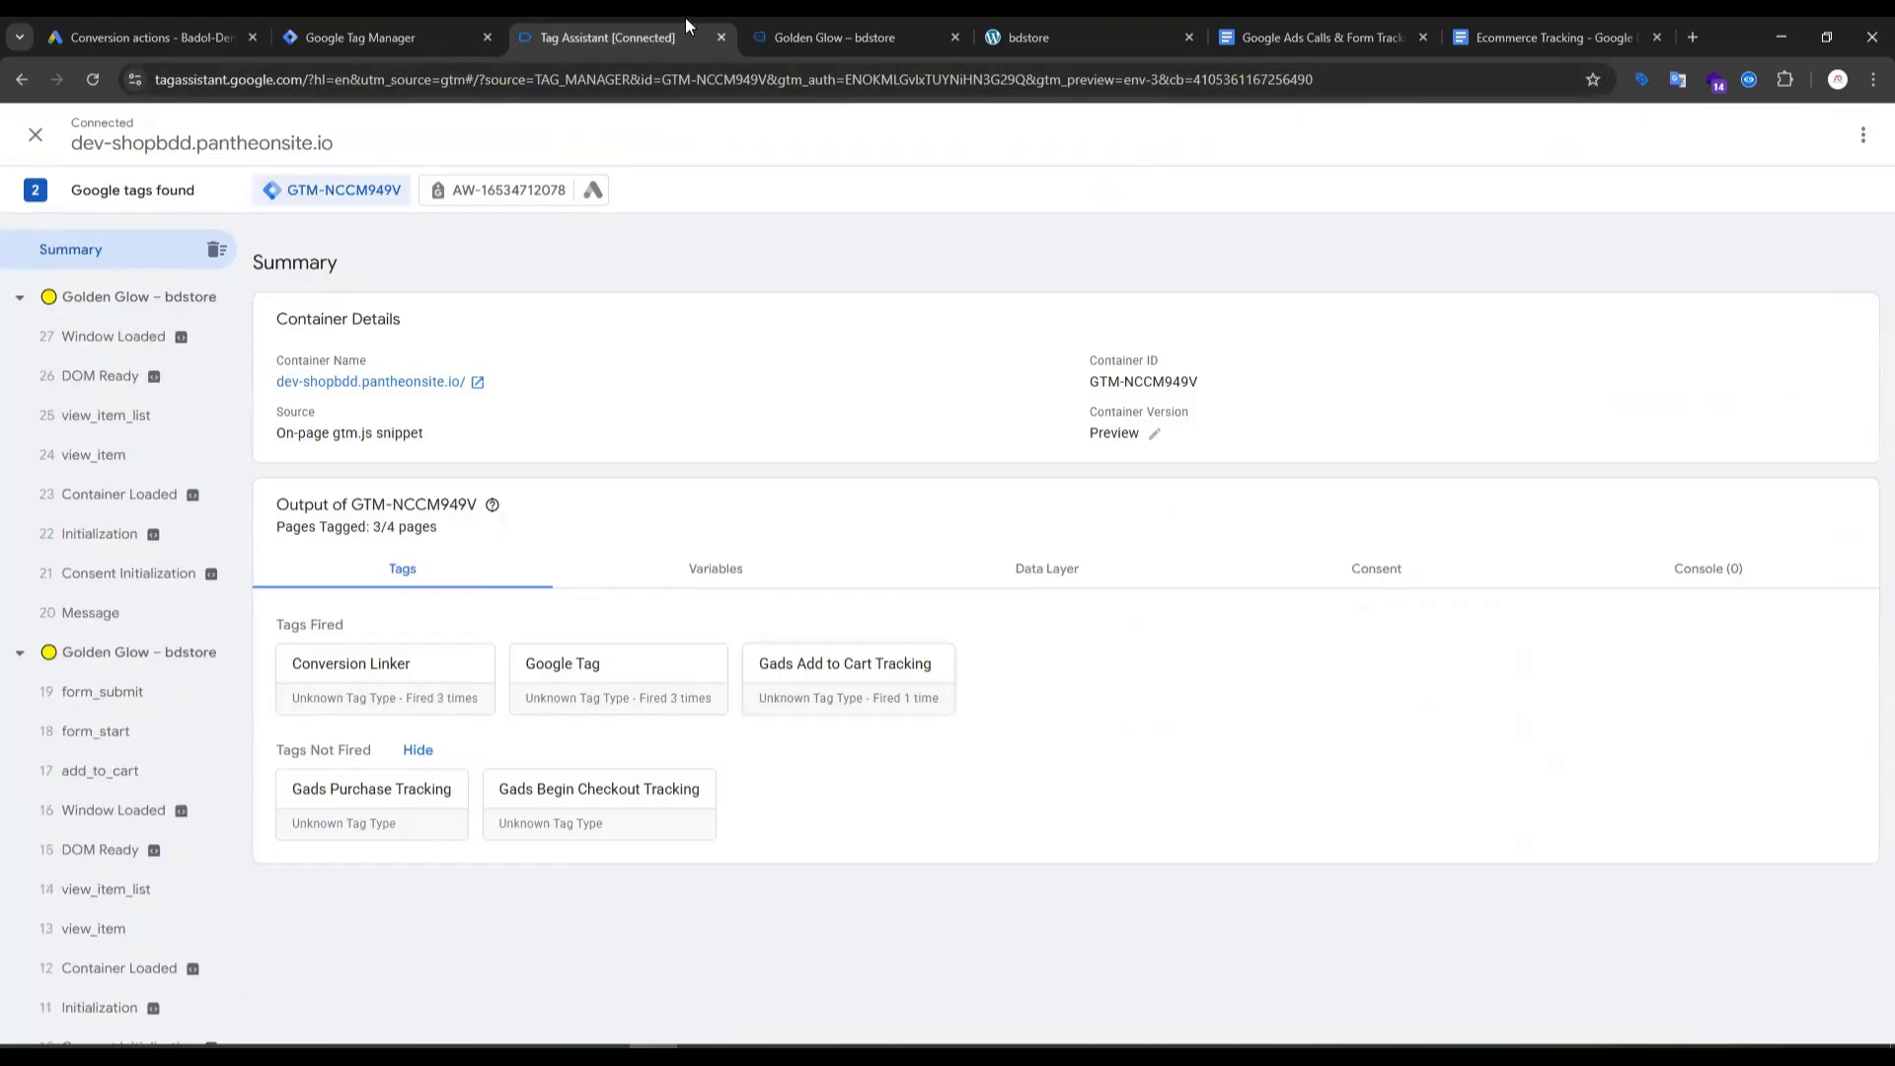
# Step: Proceed from the Golden Glow product page through the cart to checkout and check the Gads Begin Checkout Tracking tag in Tag Assistant
pyautogui.click(798, 40)
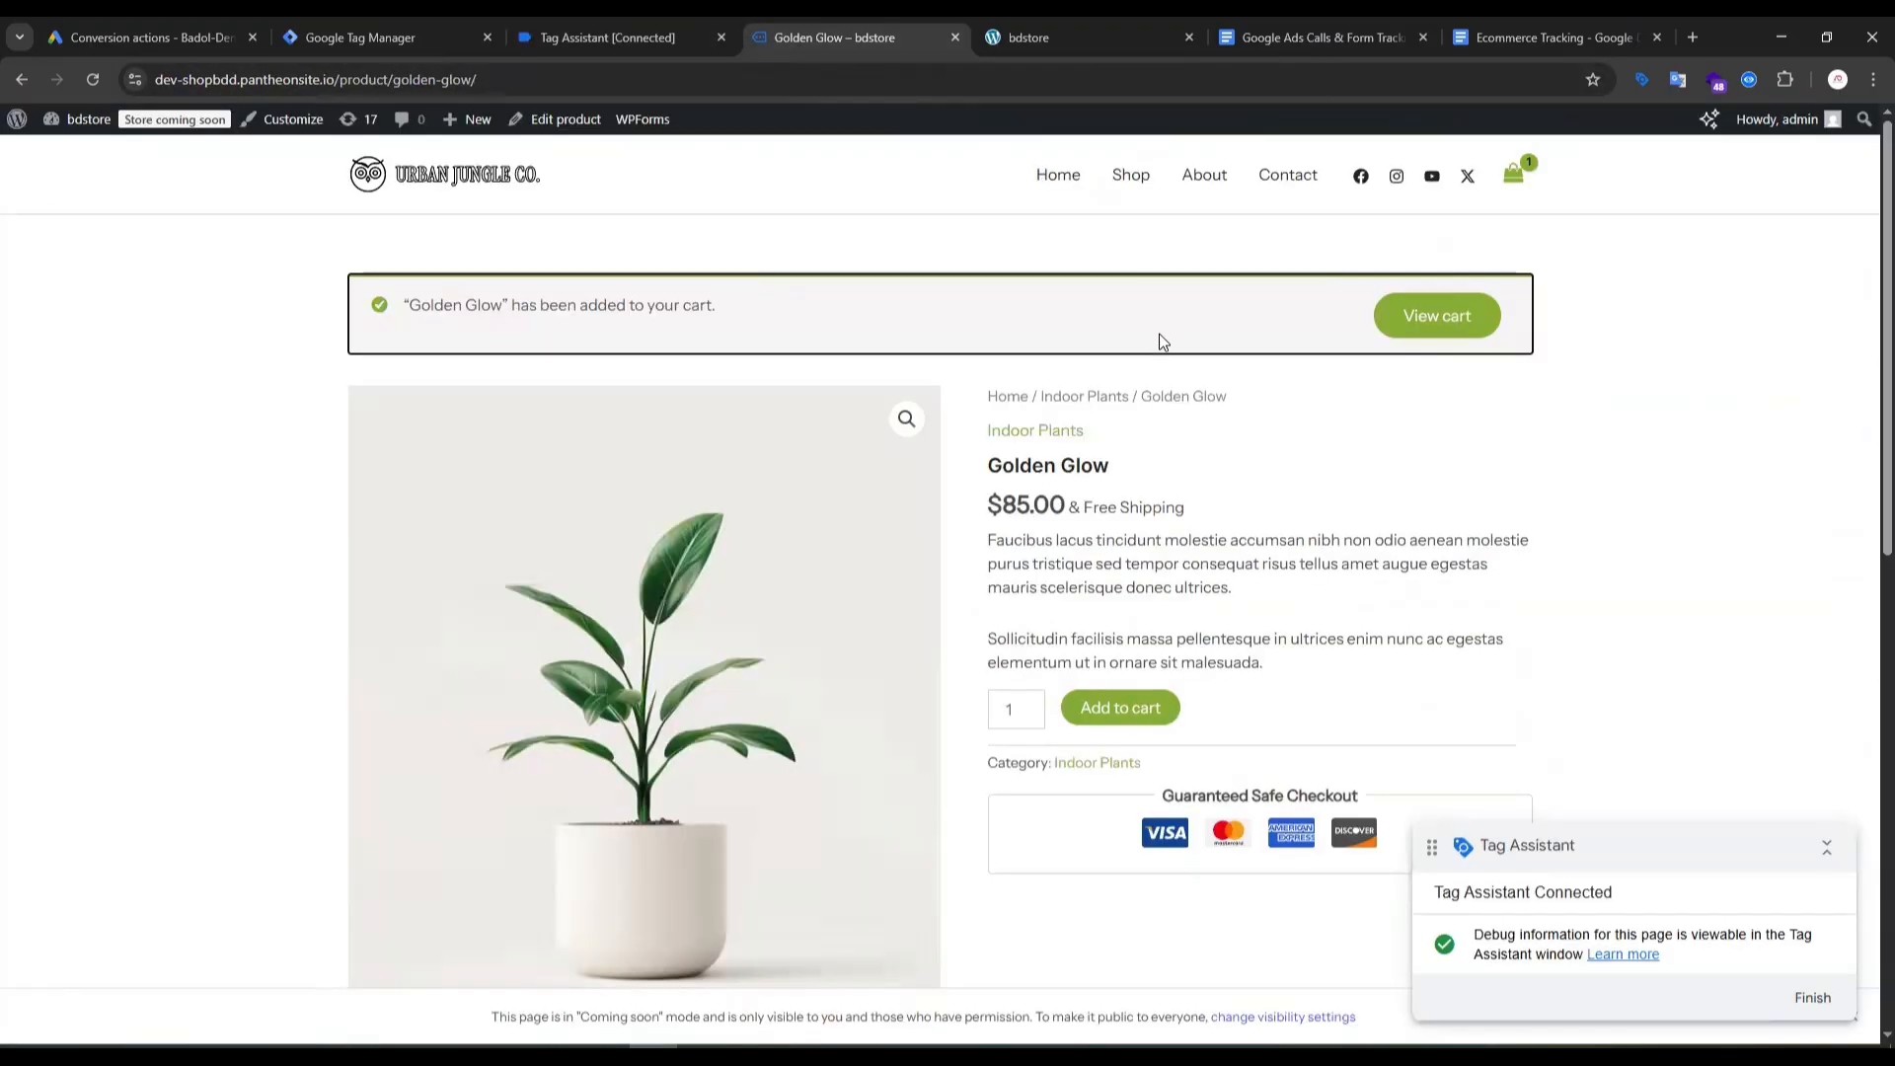
pyautogui.click(1460, 331)
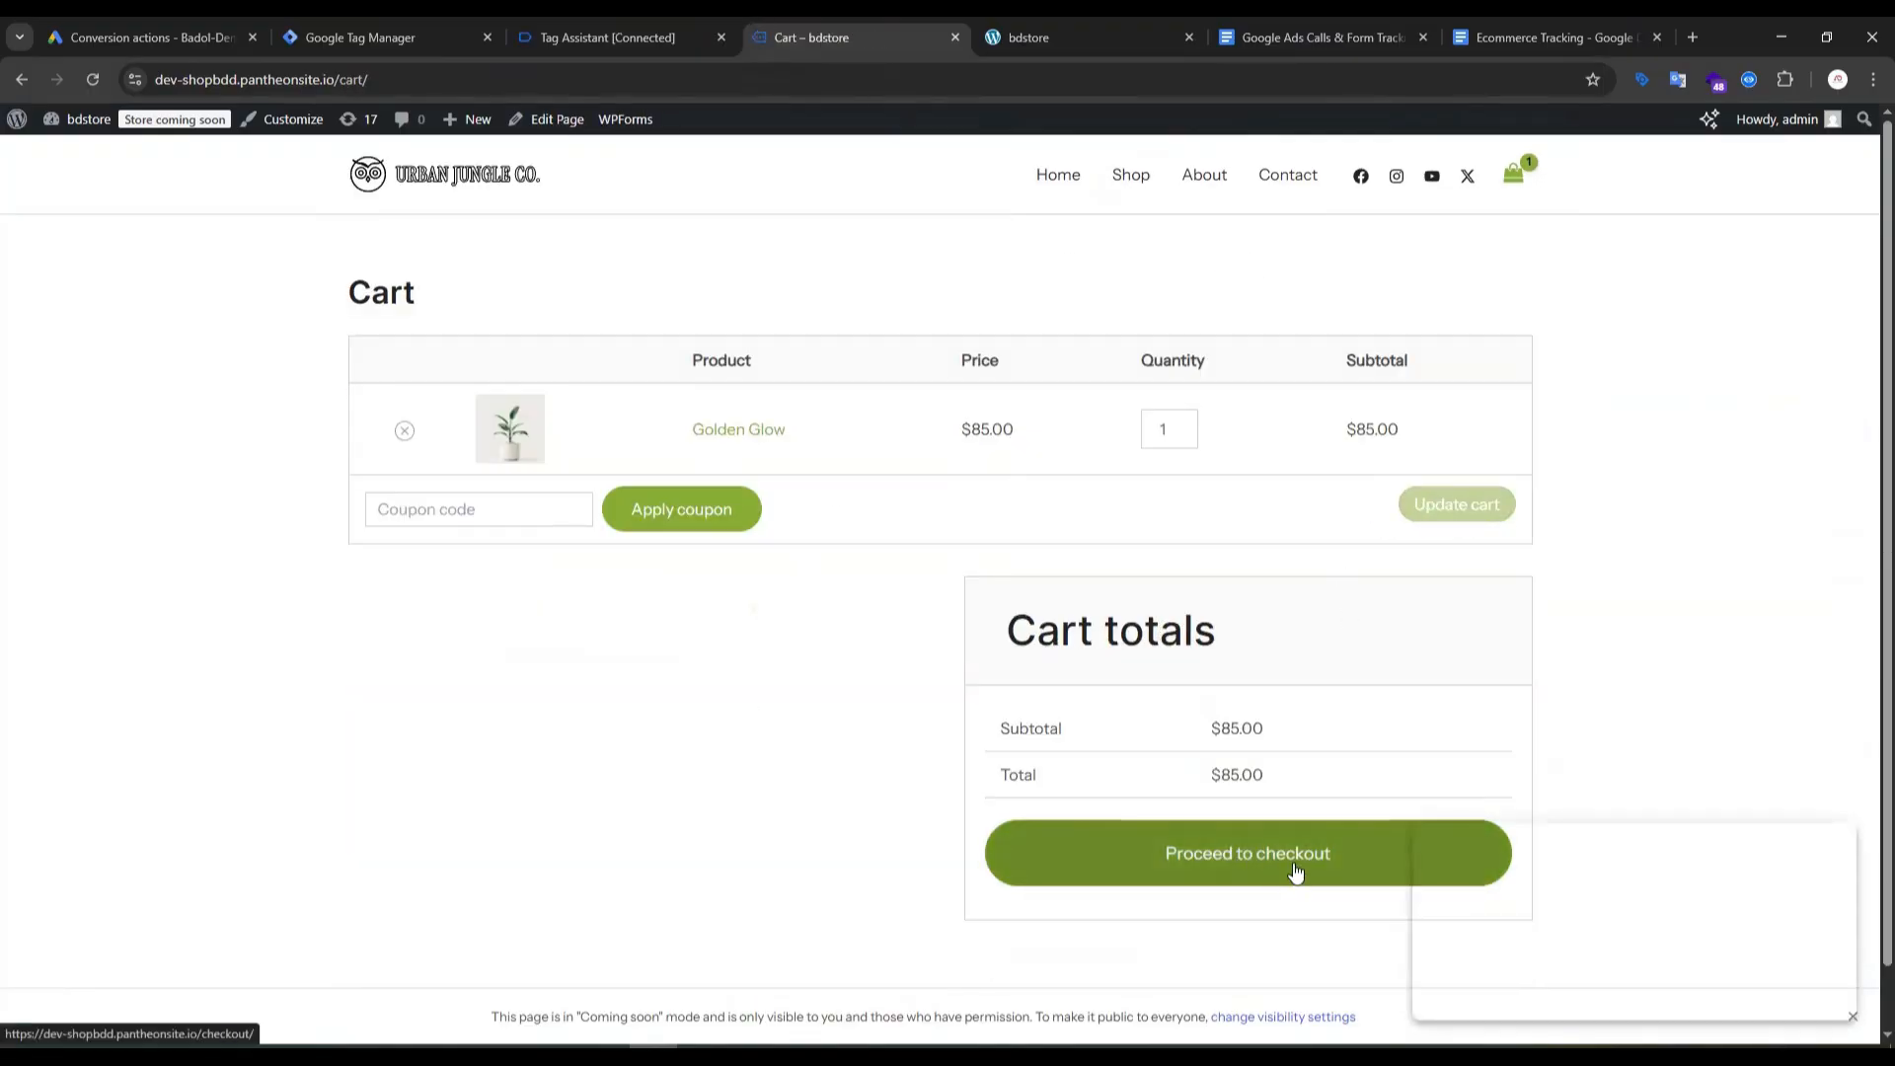
pyautogui.click(553, 27)
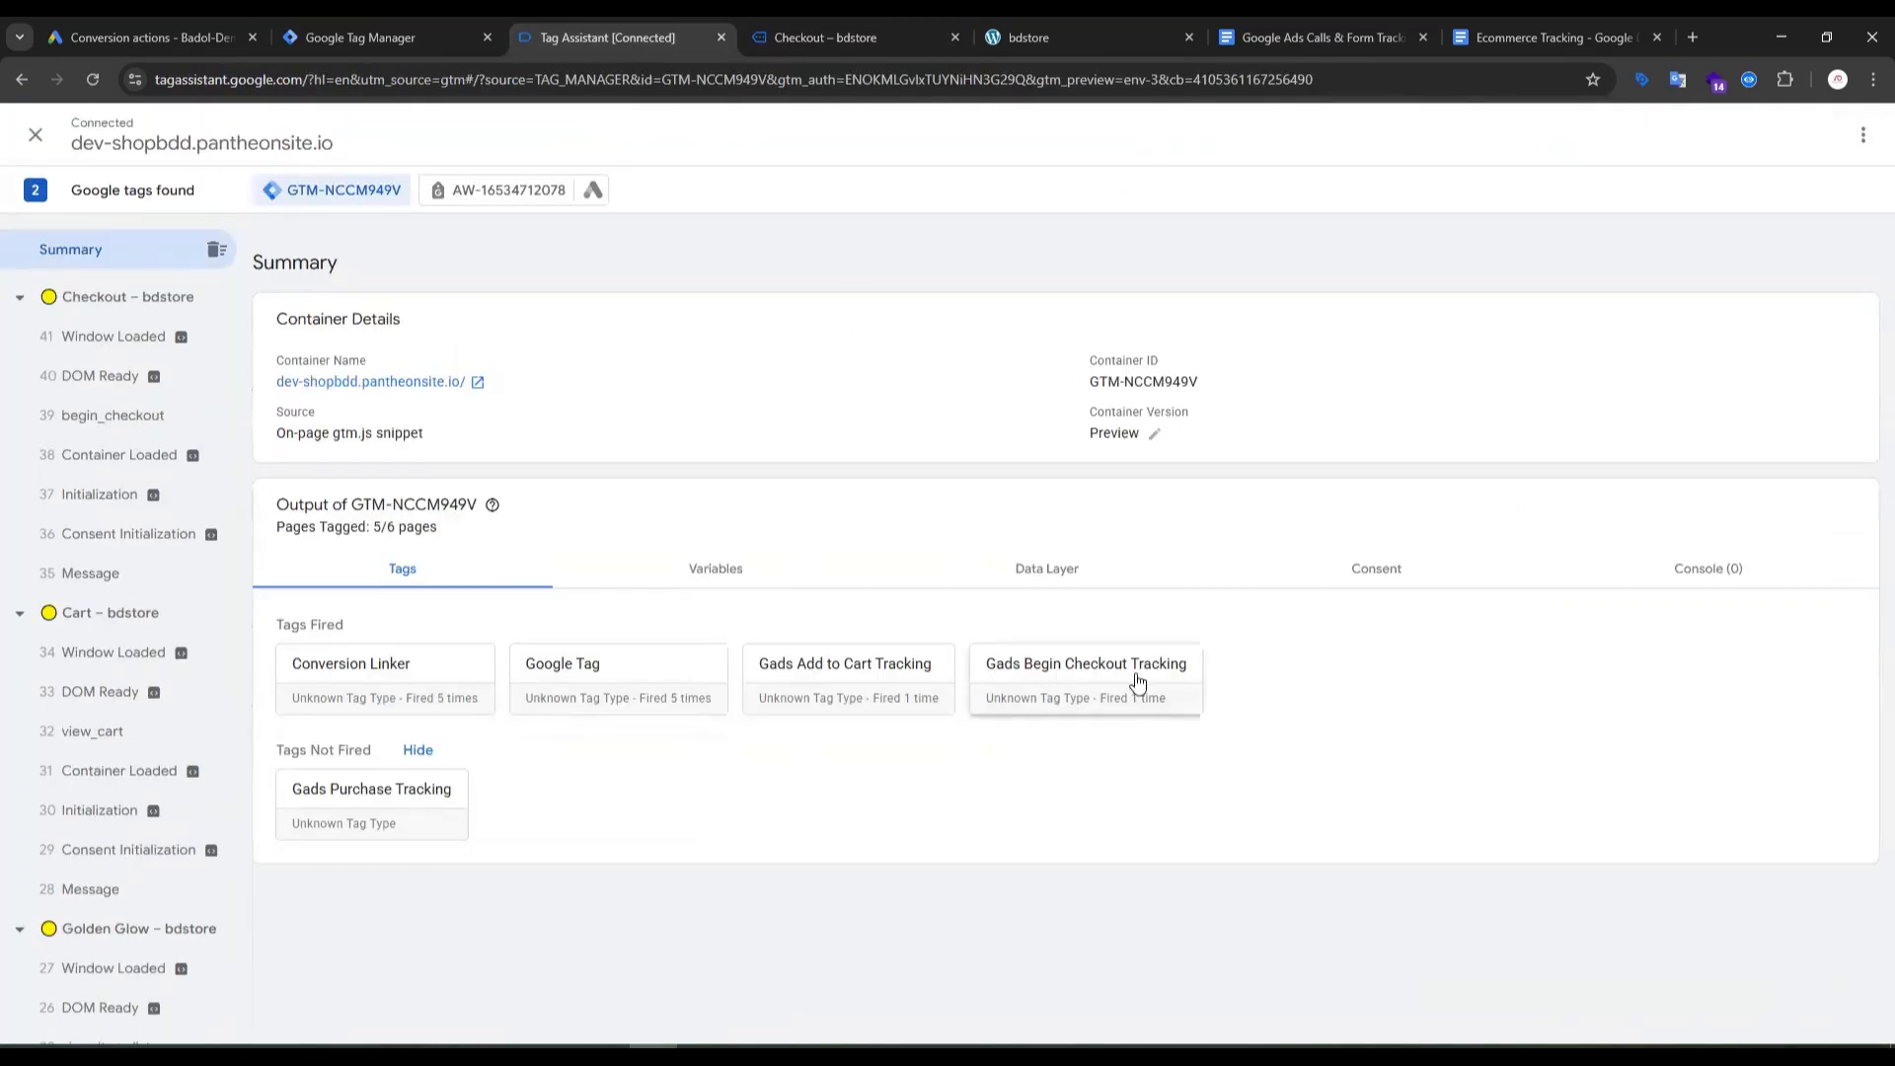
# Step: Place the cash-on-delivery order on the store's checkout page and review the order confirmation
pyautogui.click(839, 36)
pyautogui.scroll(-6, 513, 217)
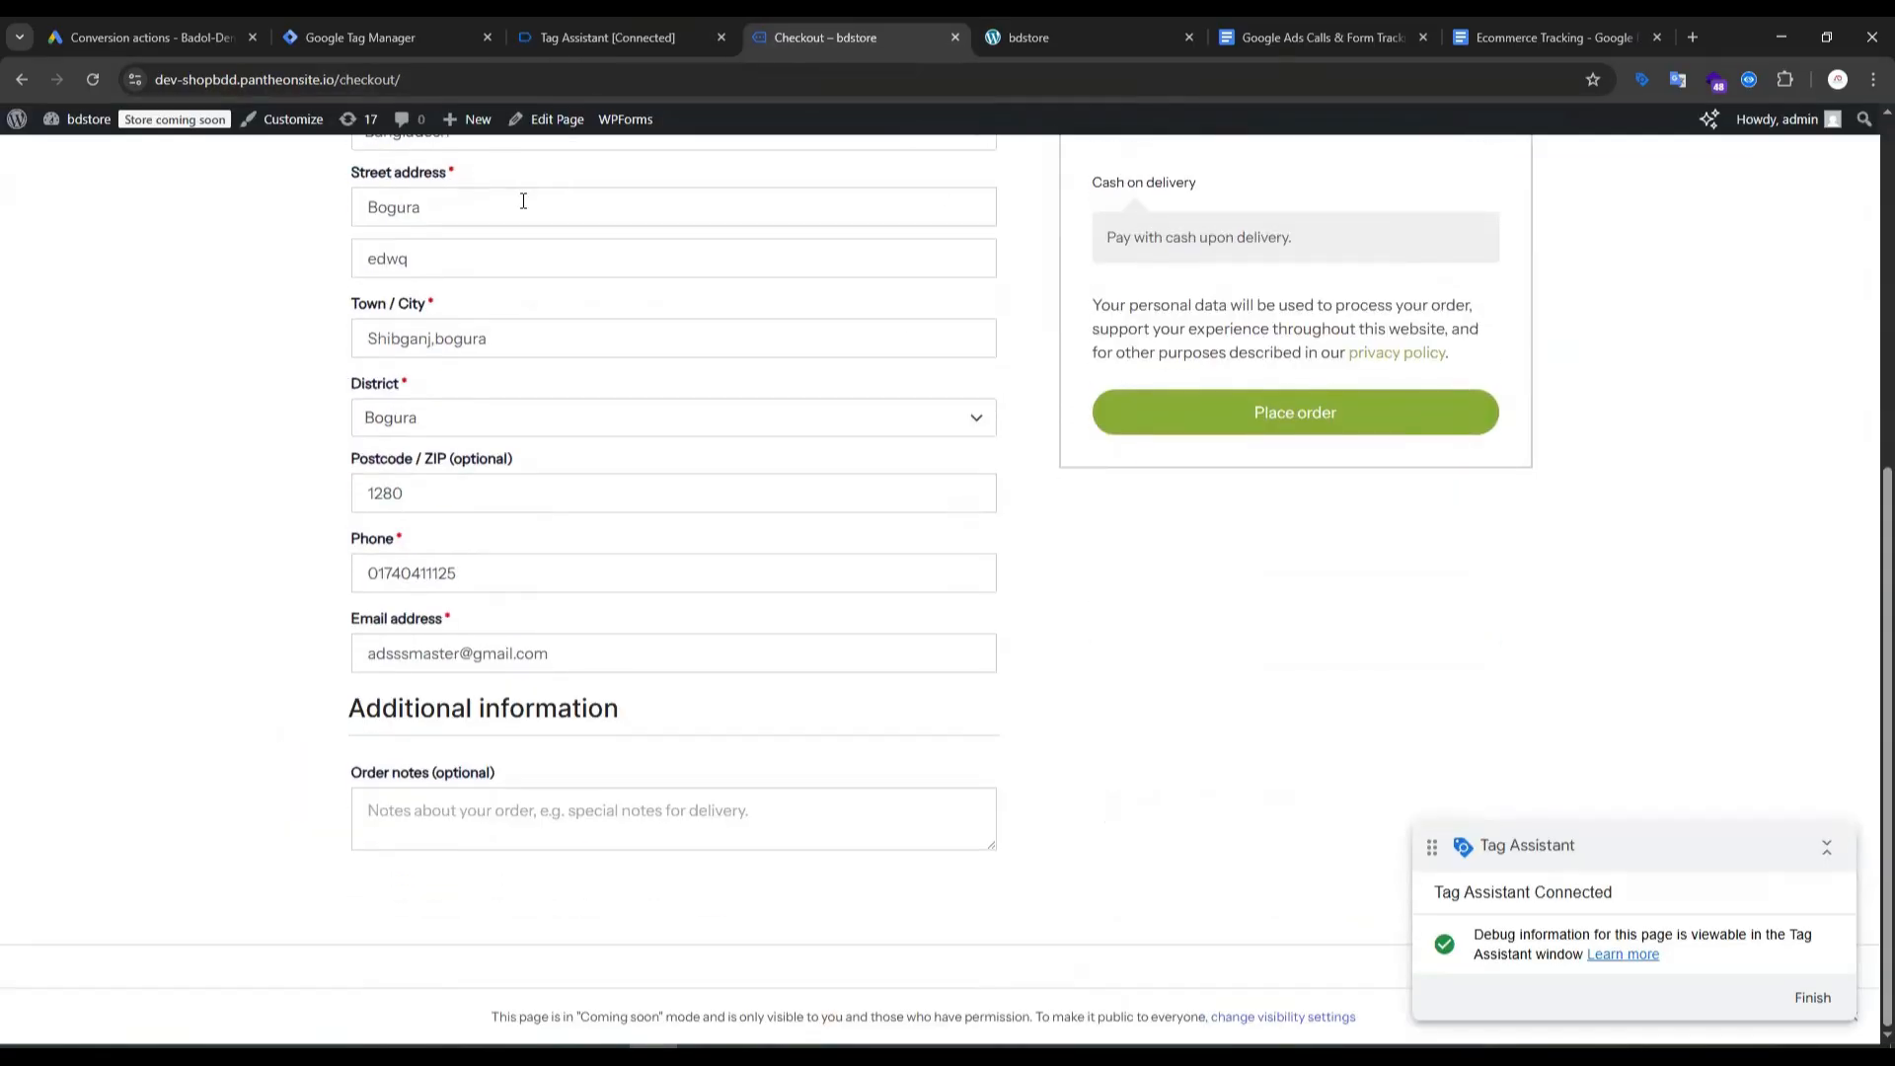
pyautogui.click(1334, 422)
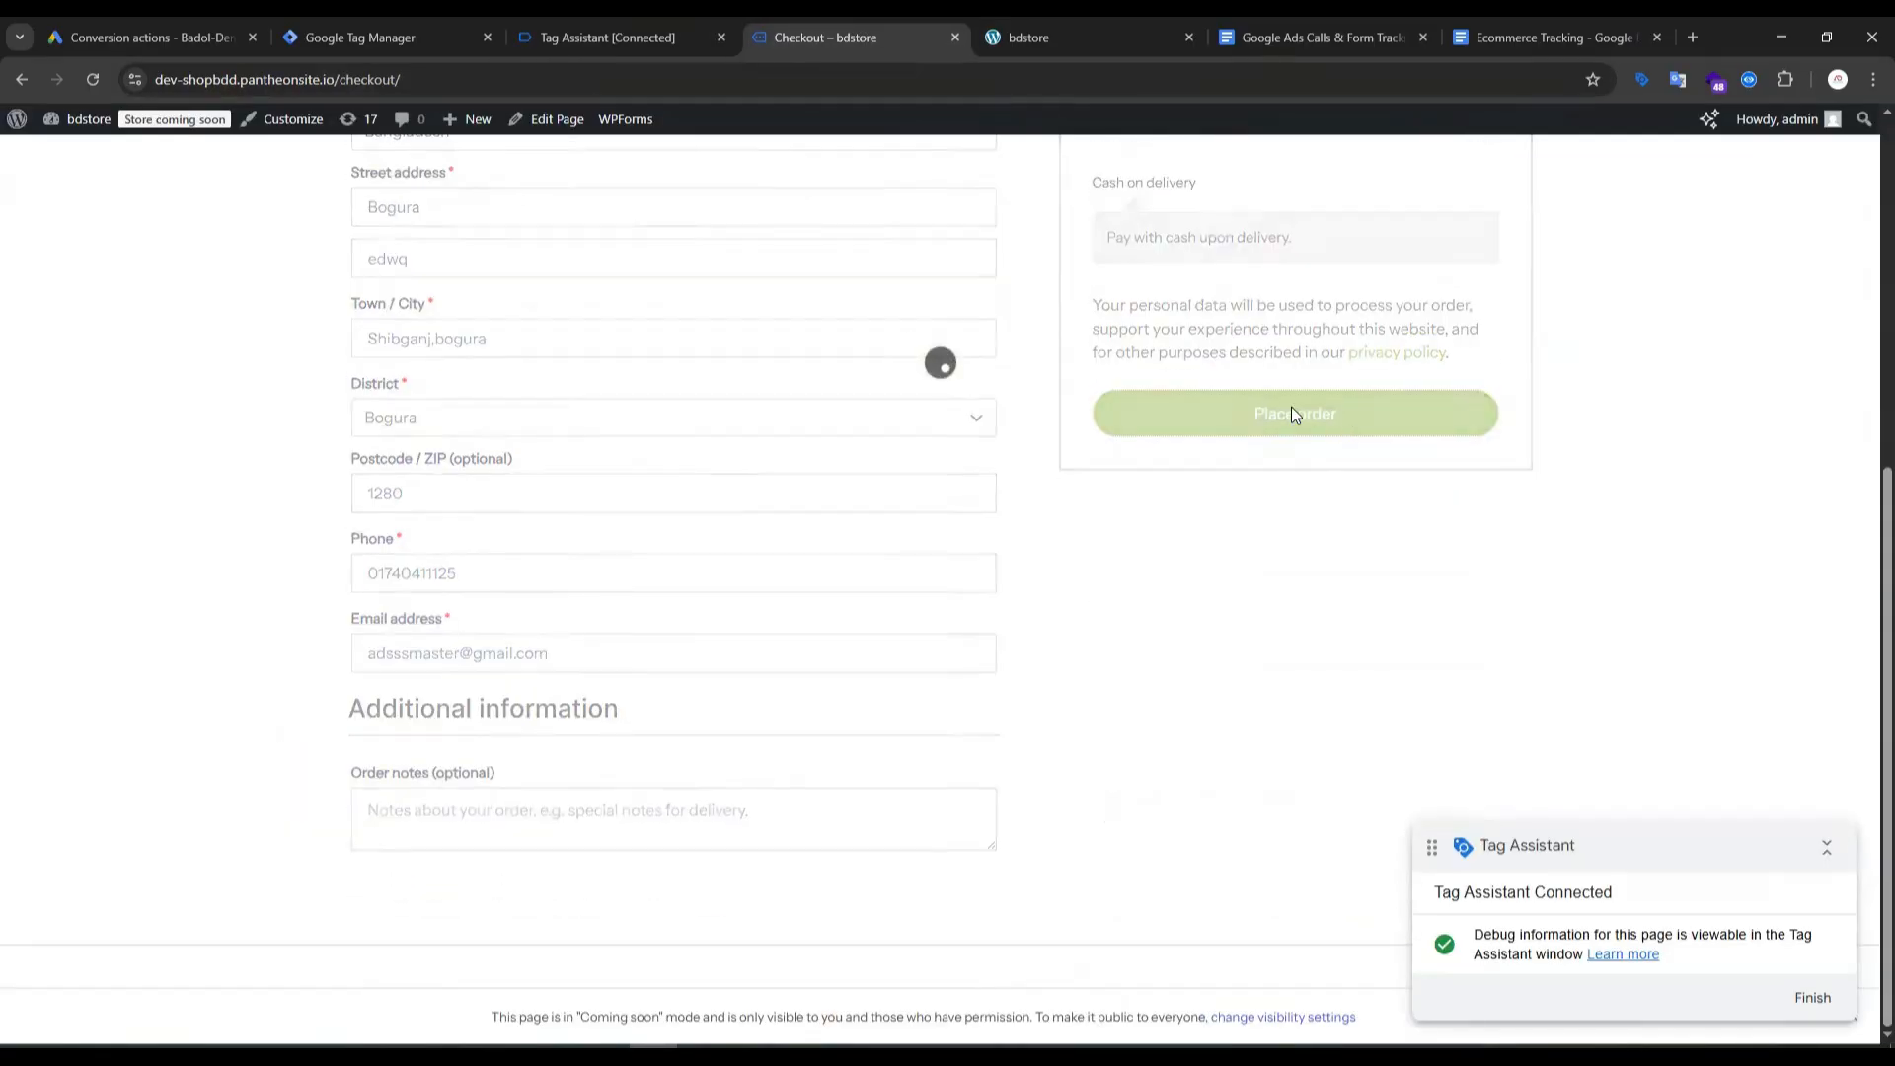
pyautogui.click(636, 37)
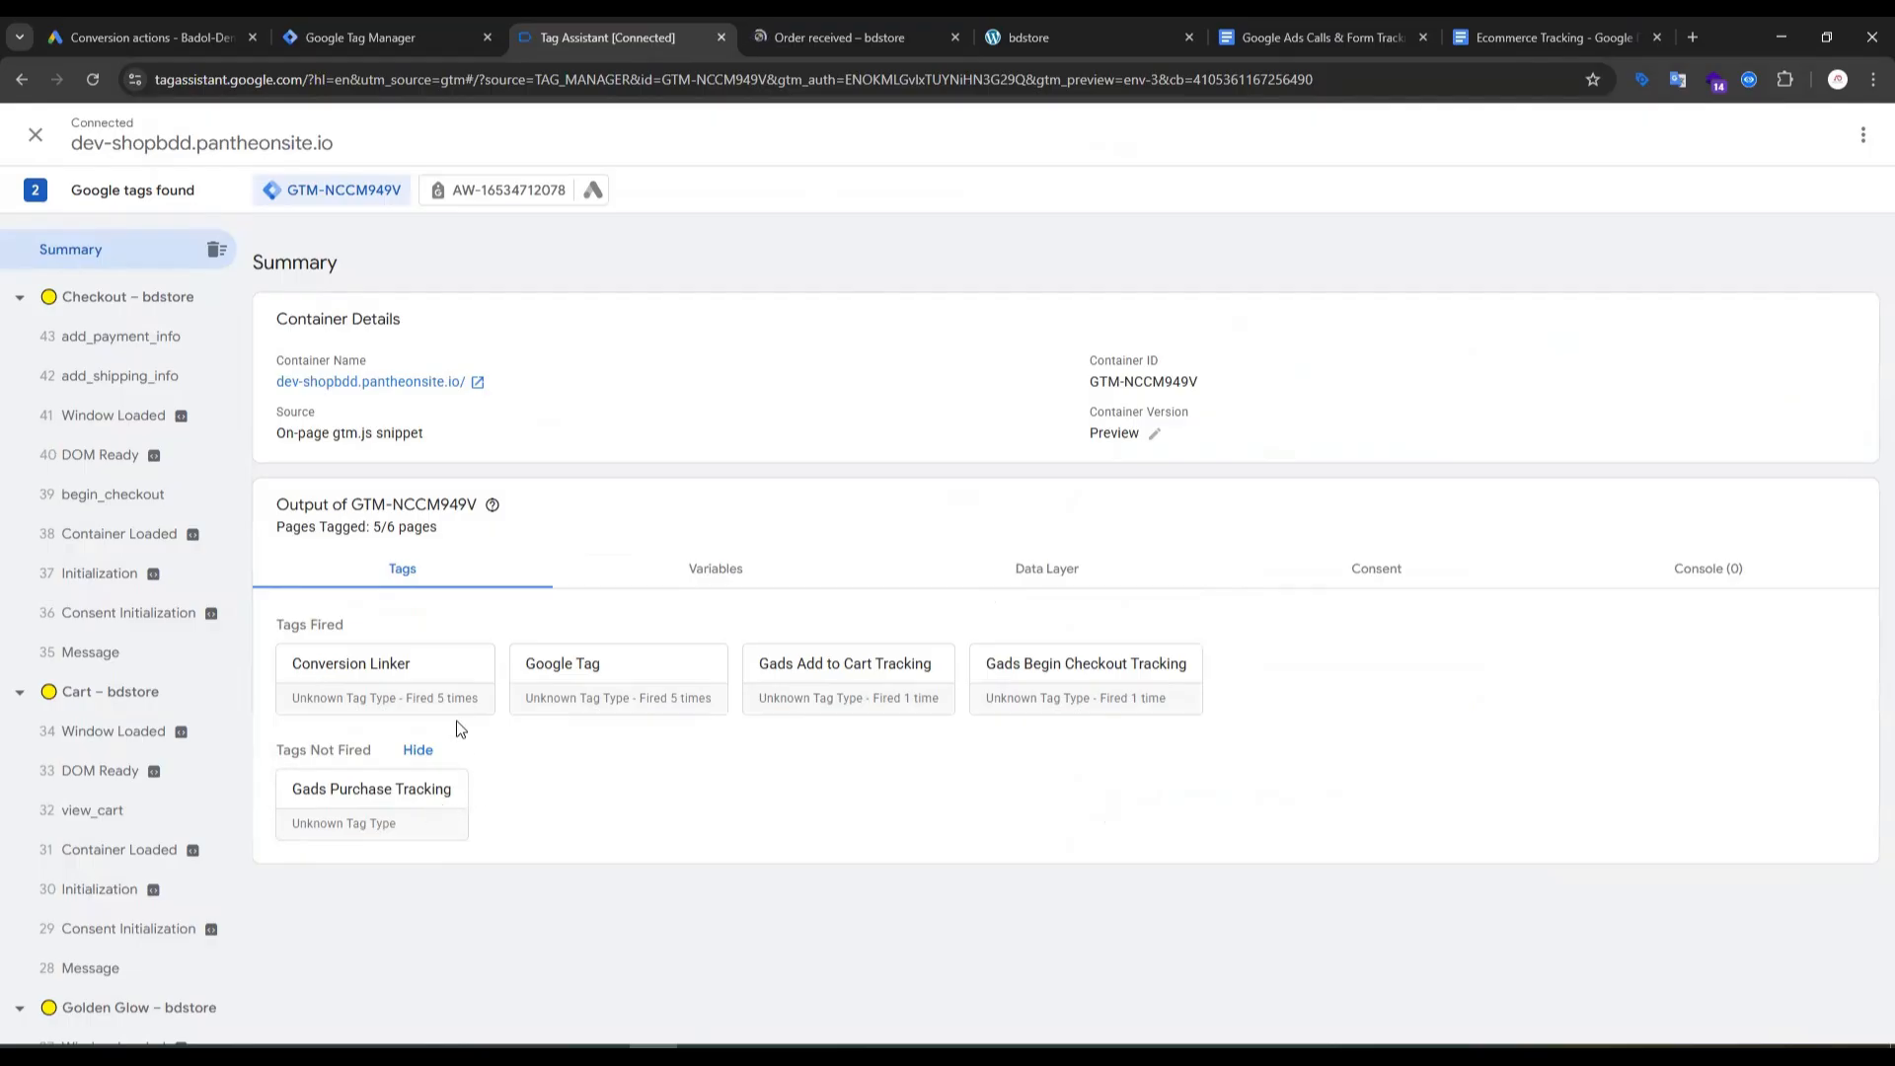
pyautogui.click(790, 37)
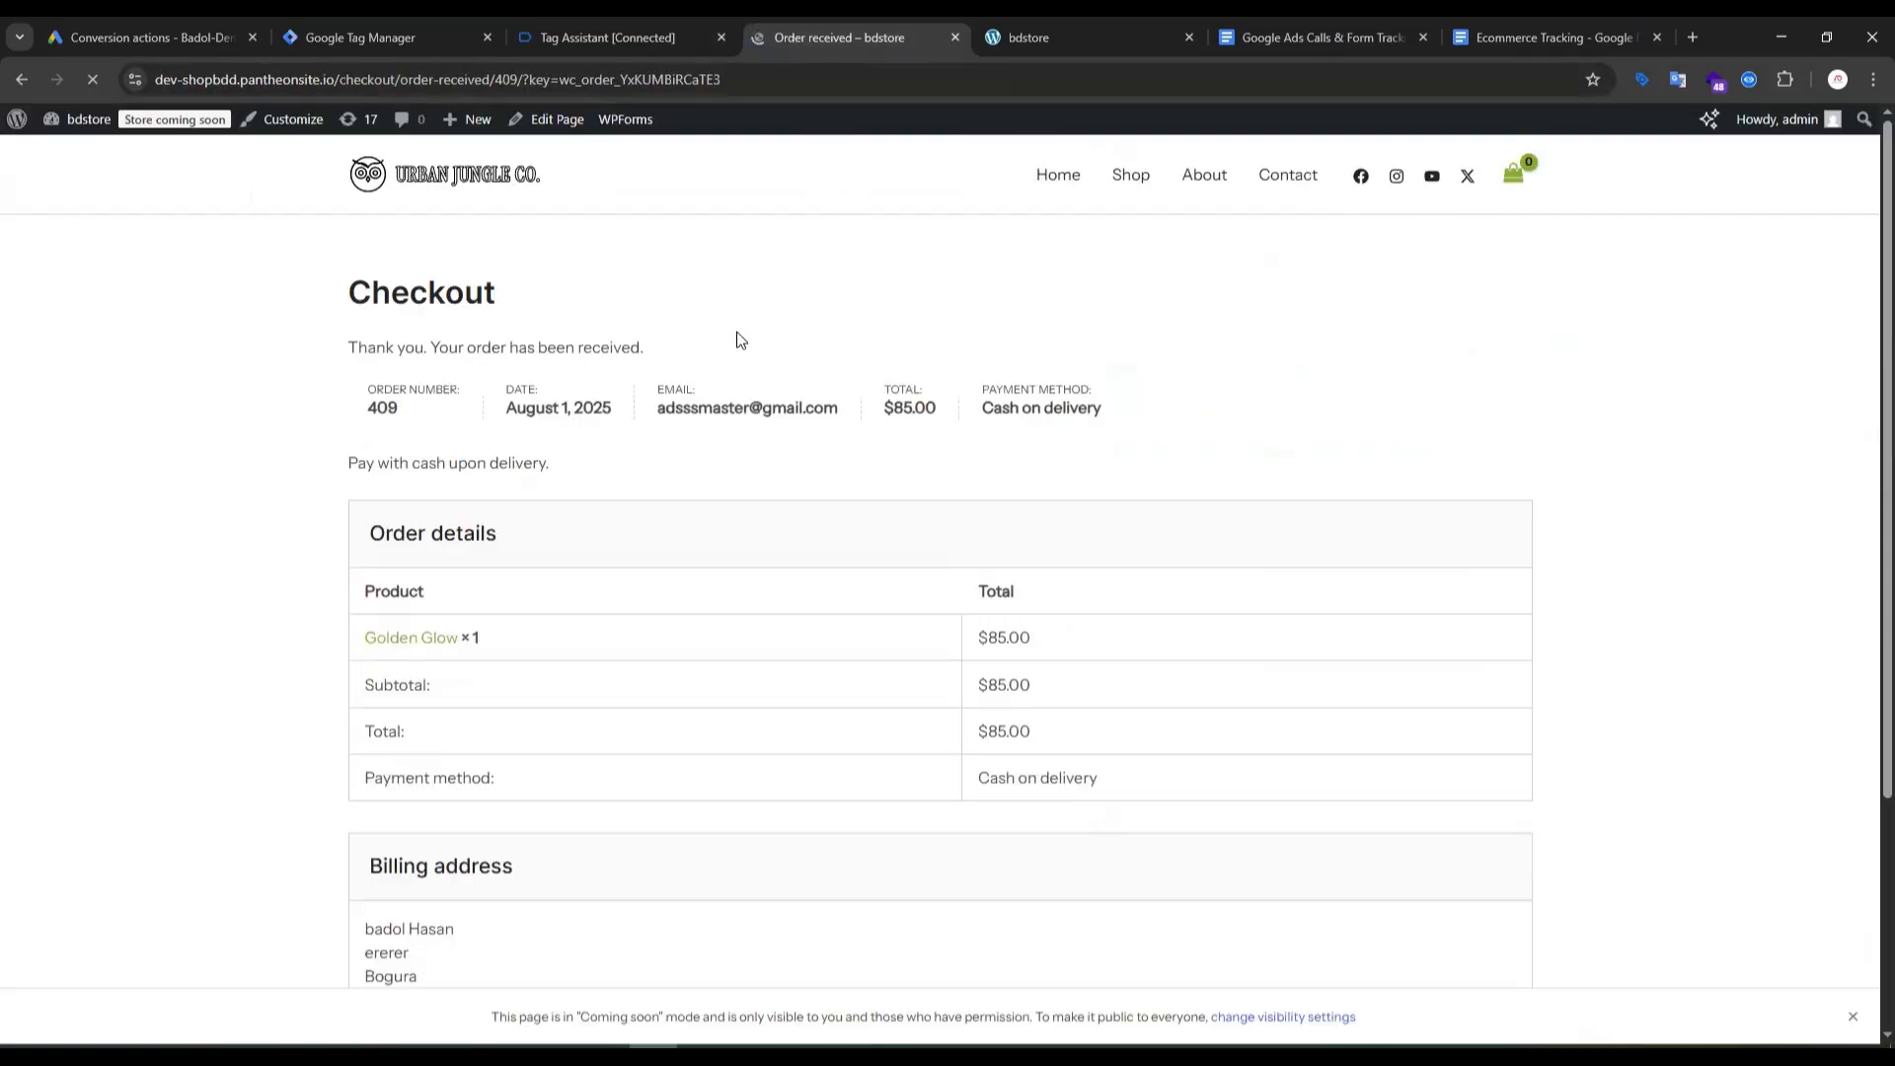
pyautogui.scroll(-3, 750, 365)
pyautogui.scroll(3, 592, 315)
# Step: Inspect the purchase event in Tag Assistant, checking its fired tags and the currency and transaction ID variable values
pyautogui.click(653, 35)
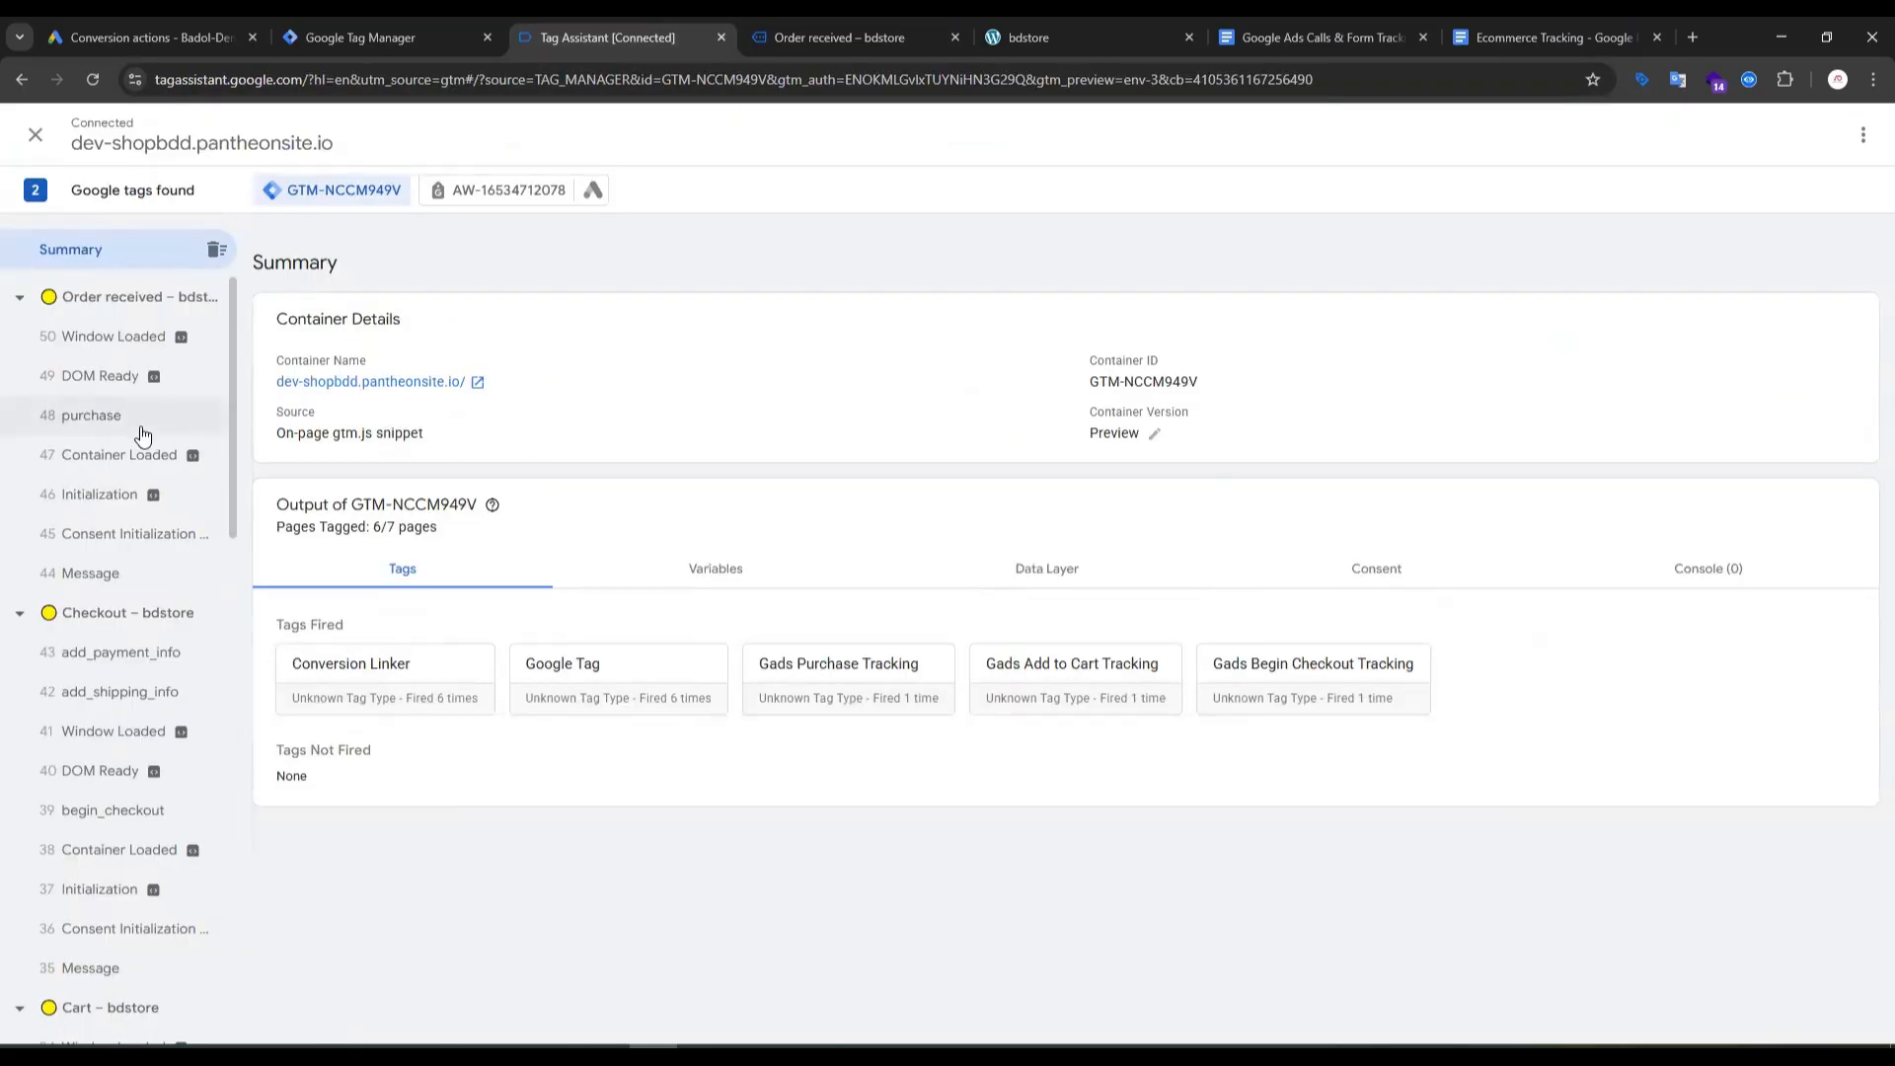
pyautogui.click(138, 424)
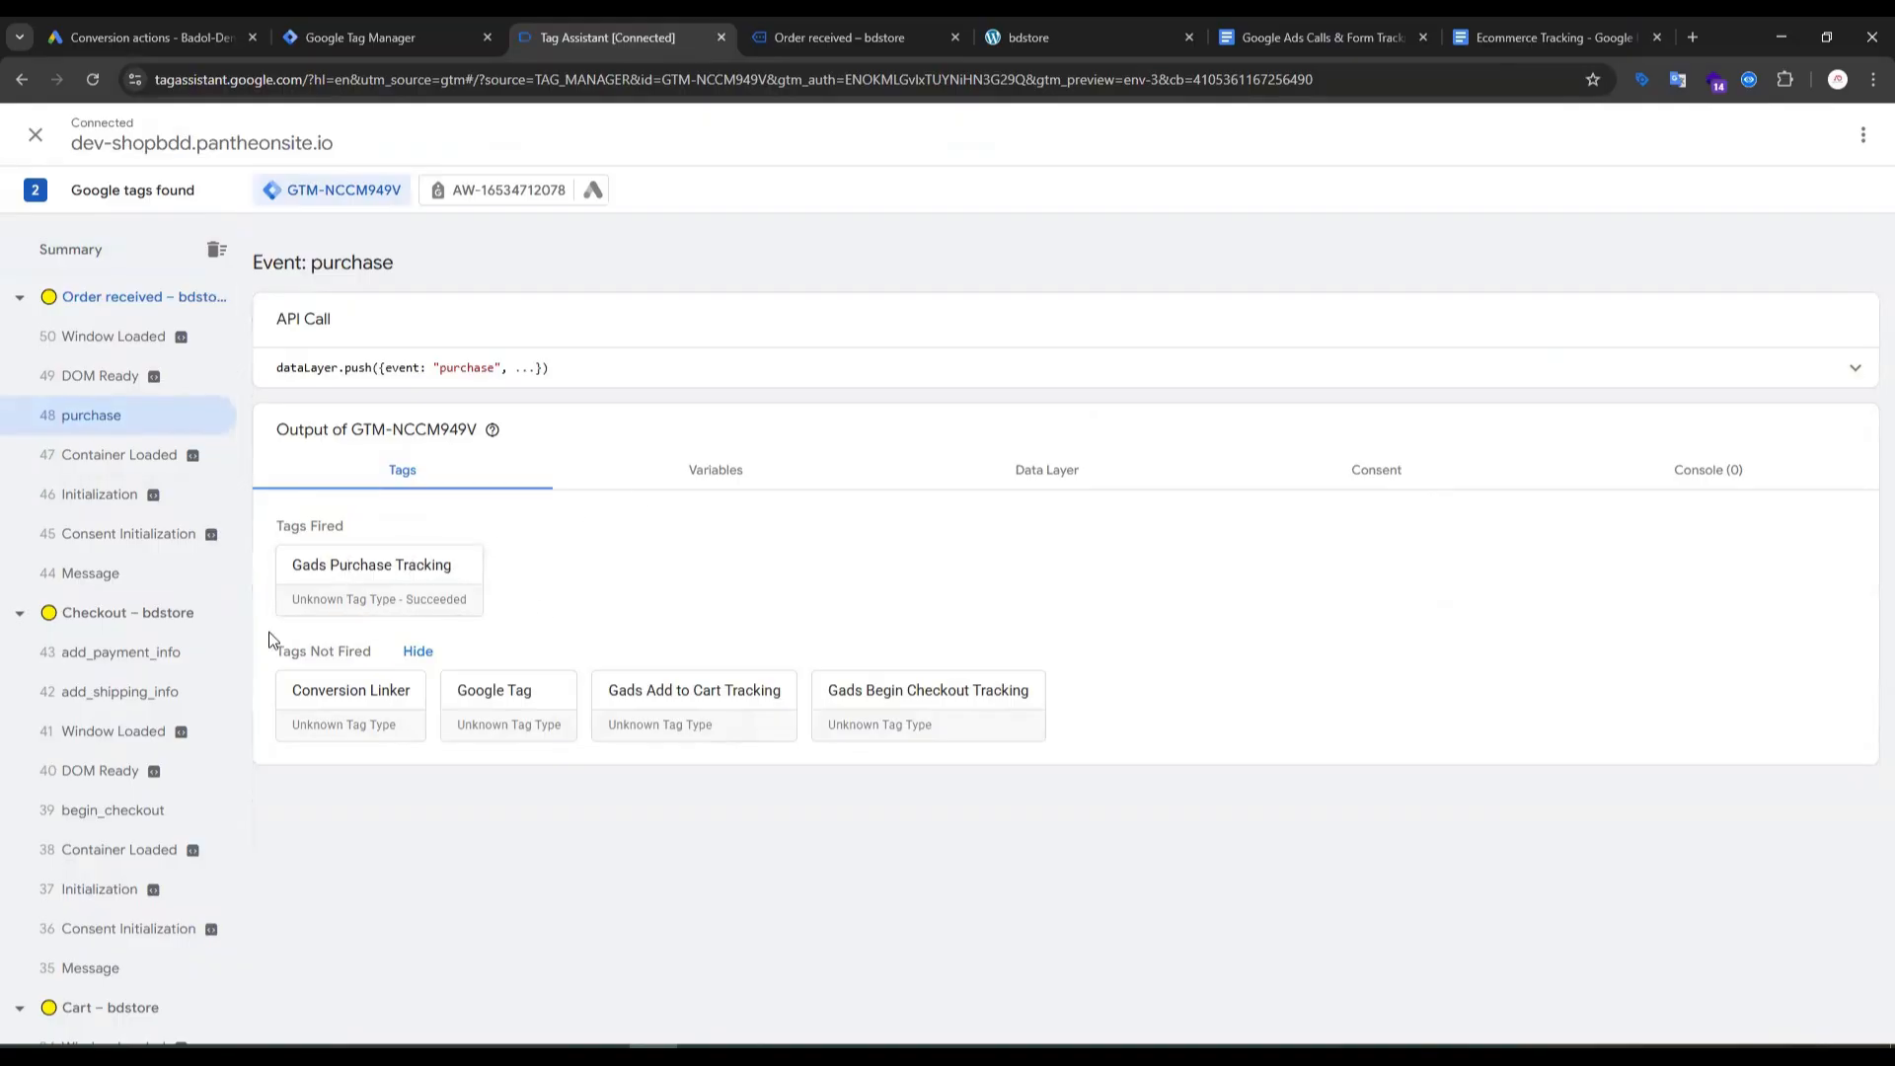
pyautogui.click(708, 477)
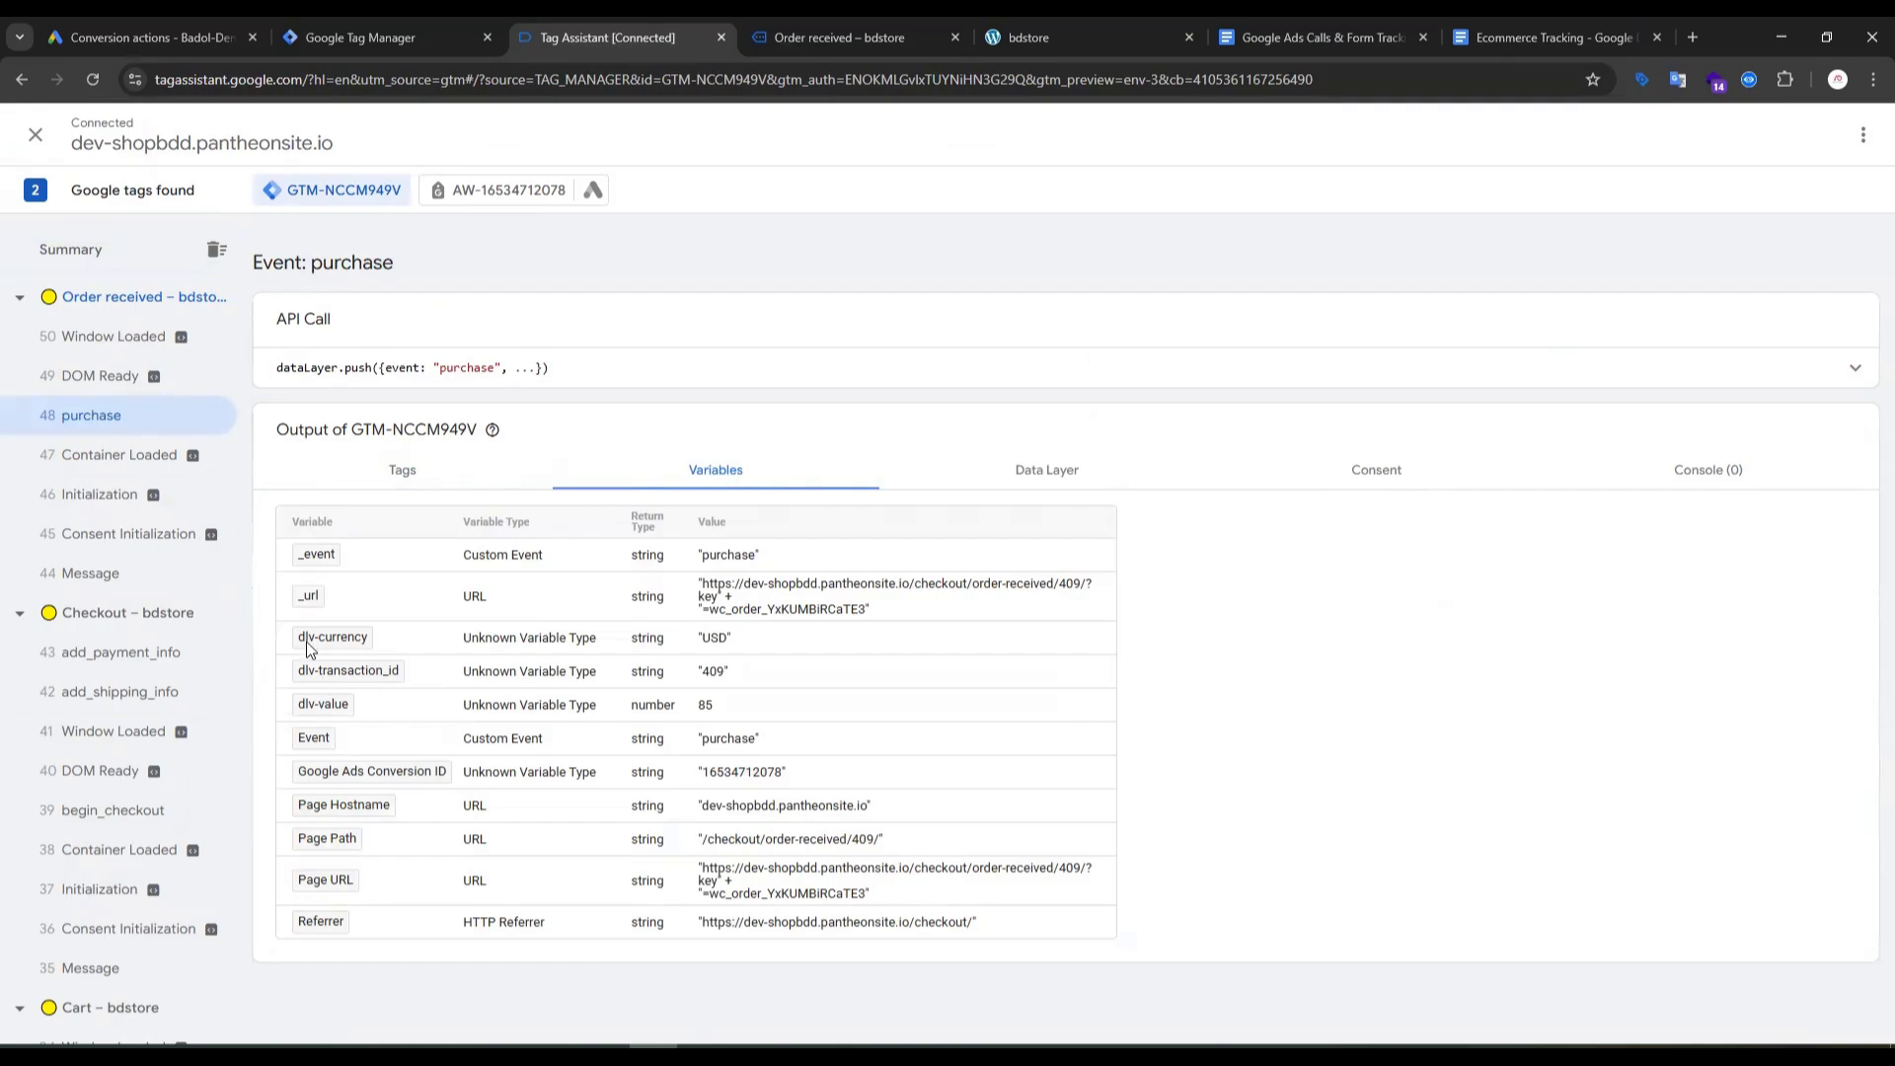
pyautogui.moveTo(695, 640); pyautogui.dragTo(822, 643)
pyautogui.click(740, 675)
# Step: Submit and publish the Google Tag Manager workspace changes to Live without a version name or description
pyautogui.click(362, 35)
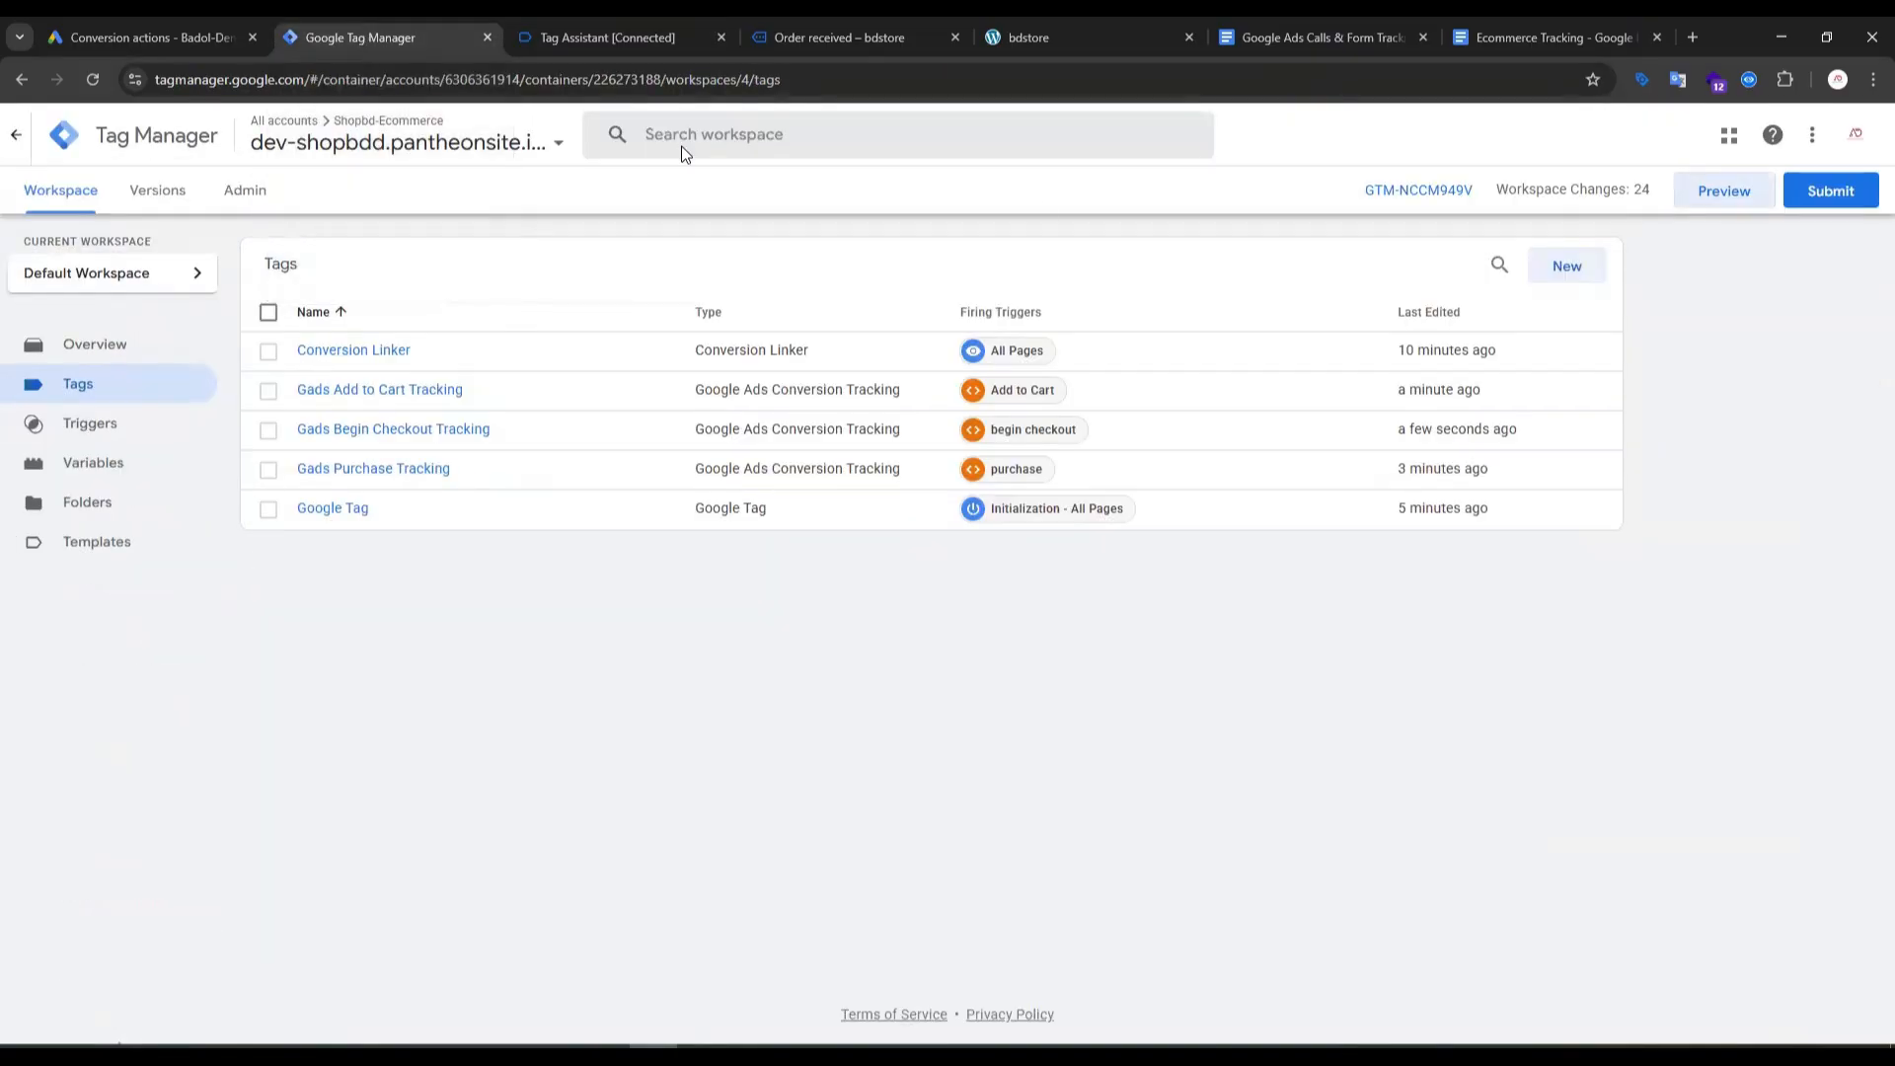
pyautogui.click(1827, 199)
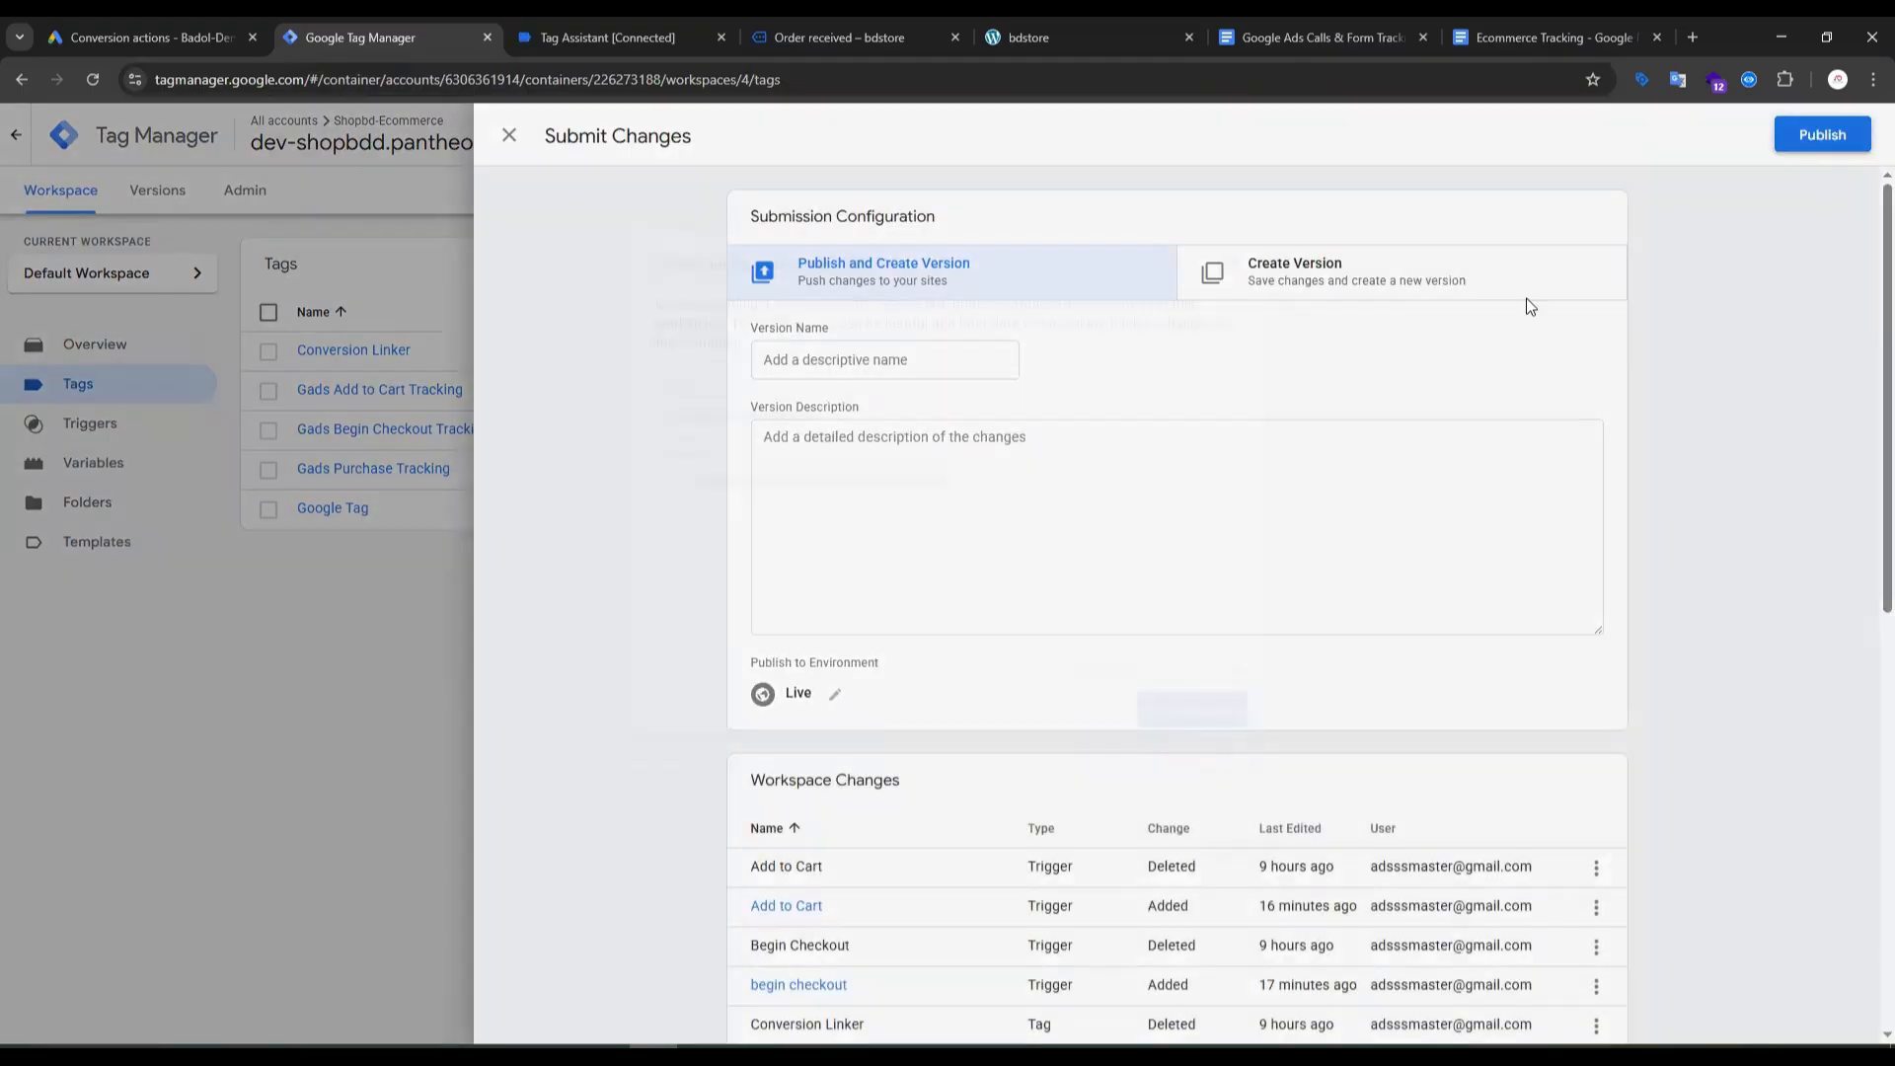
pyautogui.click(1822, 134)
pyautogui.click(1196, 712)
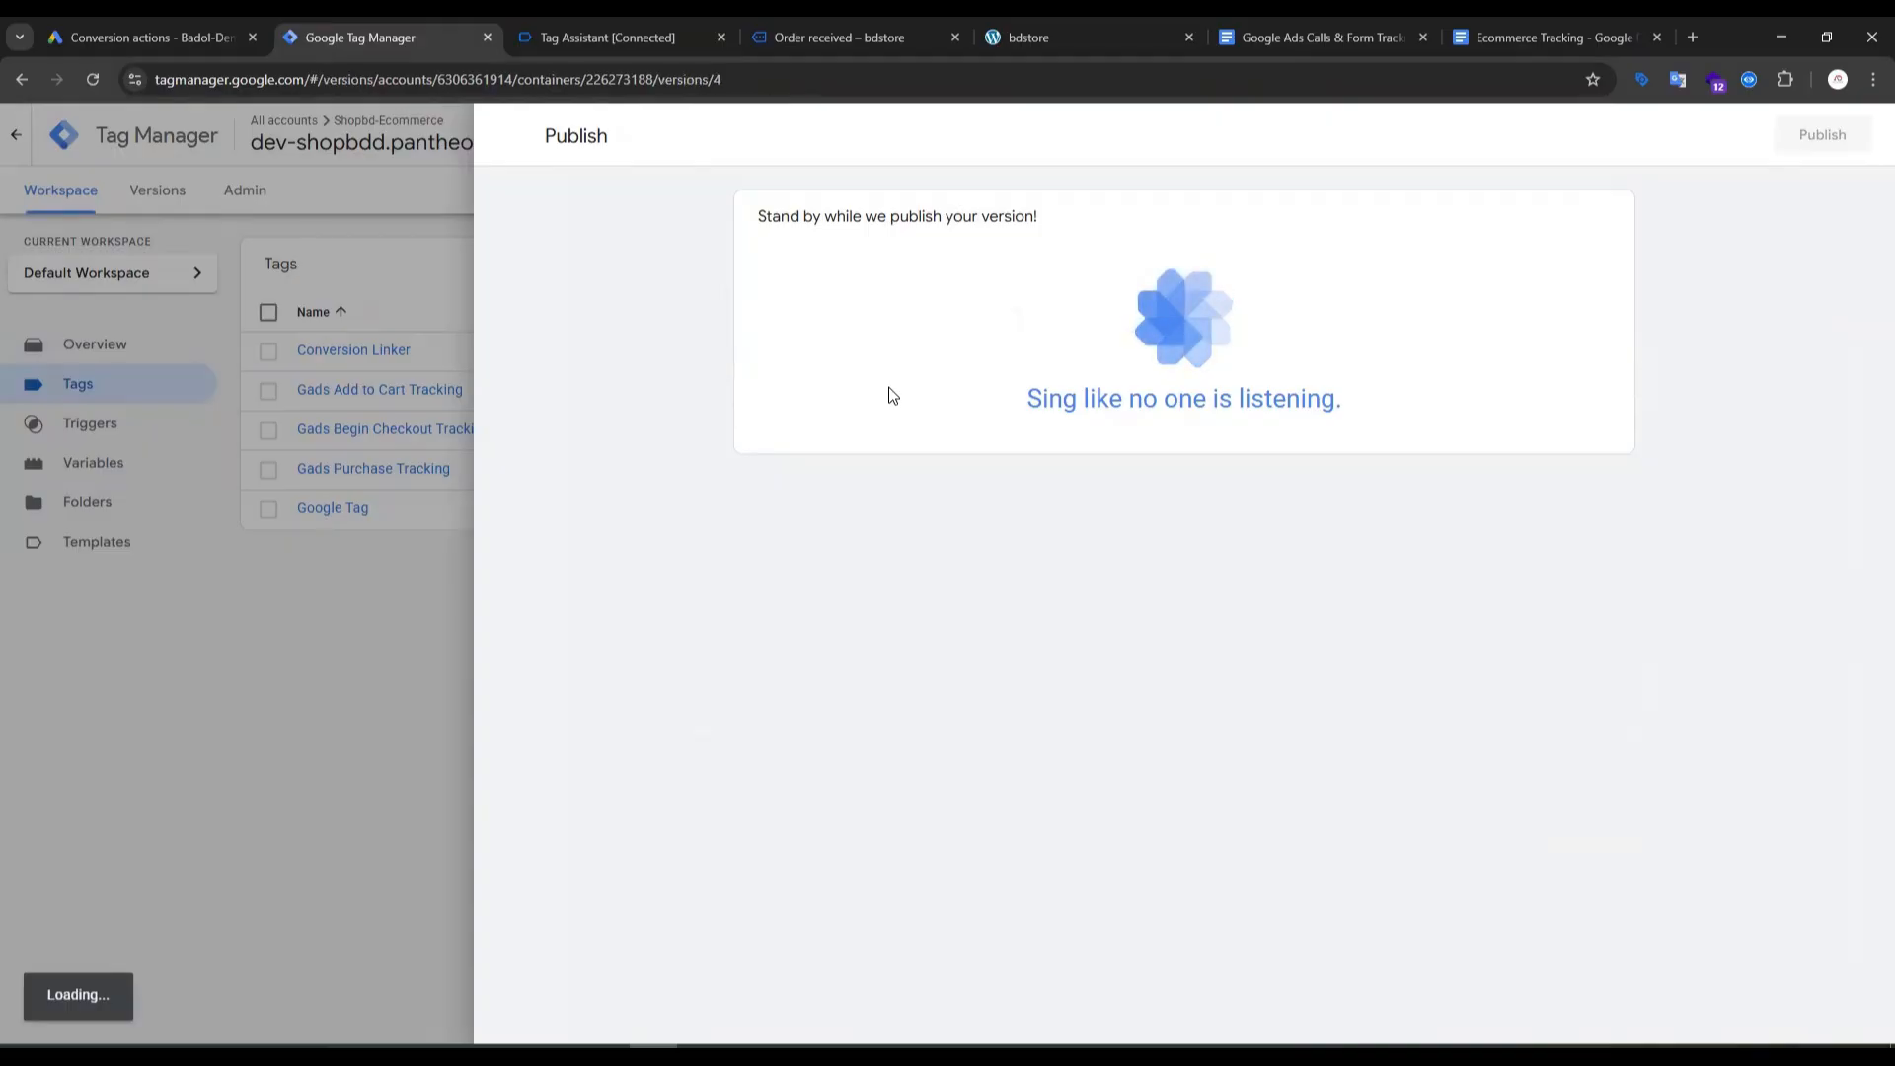
# Step: Reload the Google Ads conversion summary, check the status of the Purchase, Add to cart and Begin checkout actions, and return to Tag Assistant
pyautogui.click(138, 36)
pyautogui.click(93, 79)
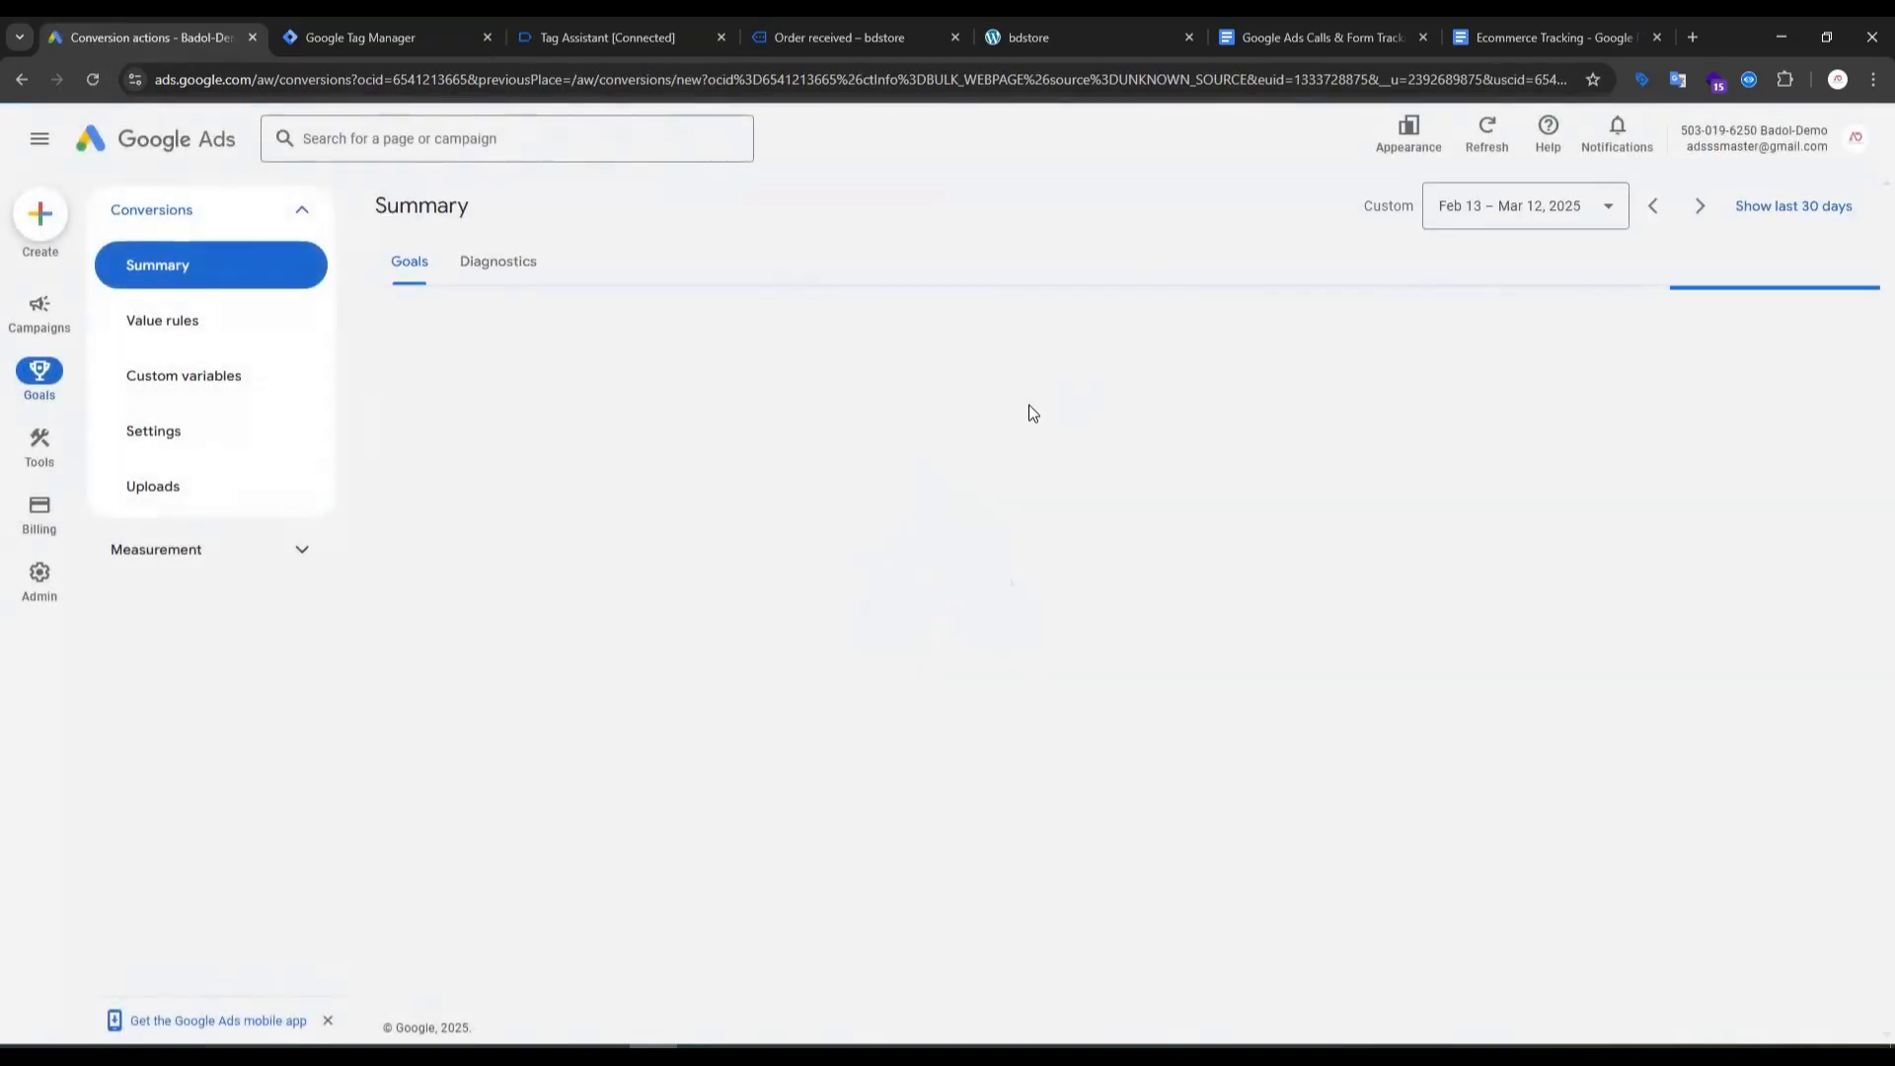
pyautogui.scroll(-3, 1116, 486)
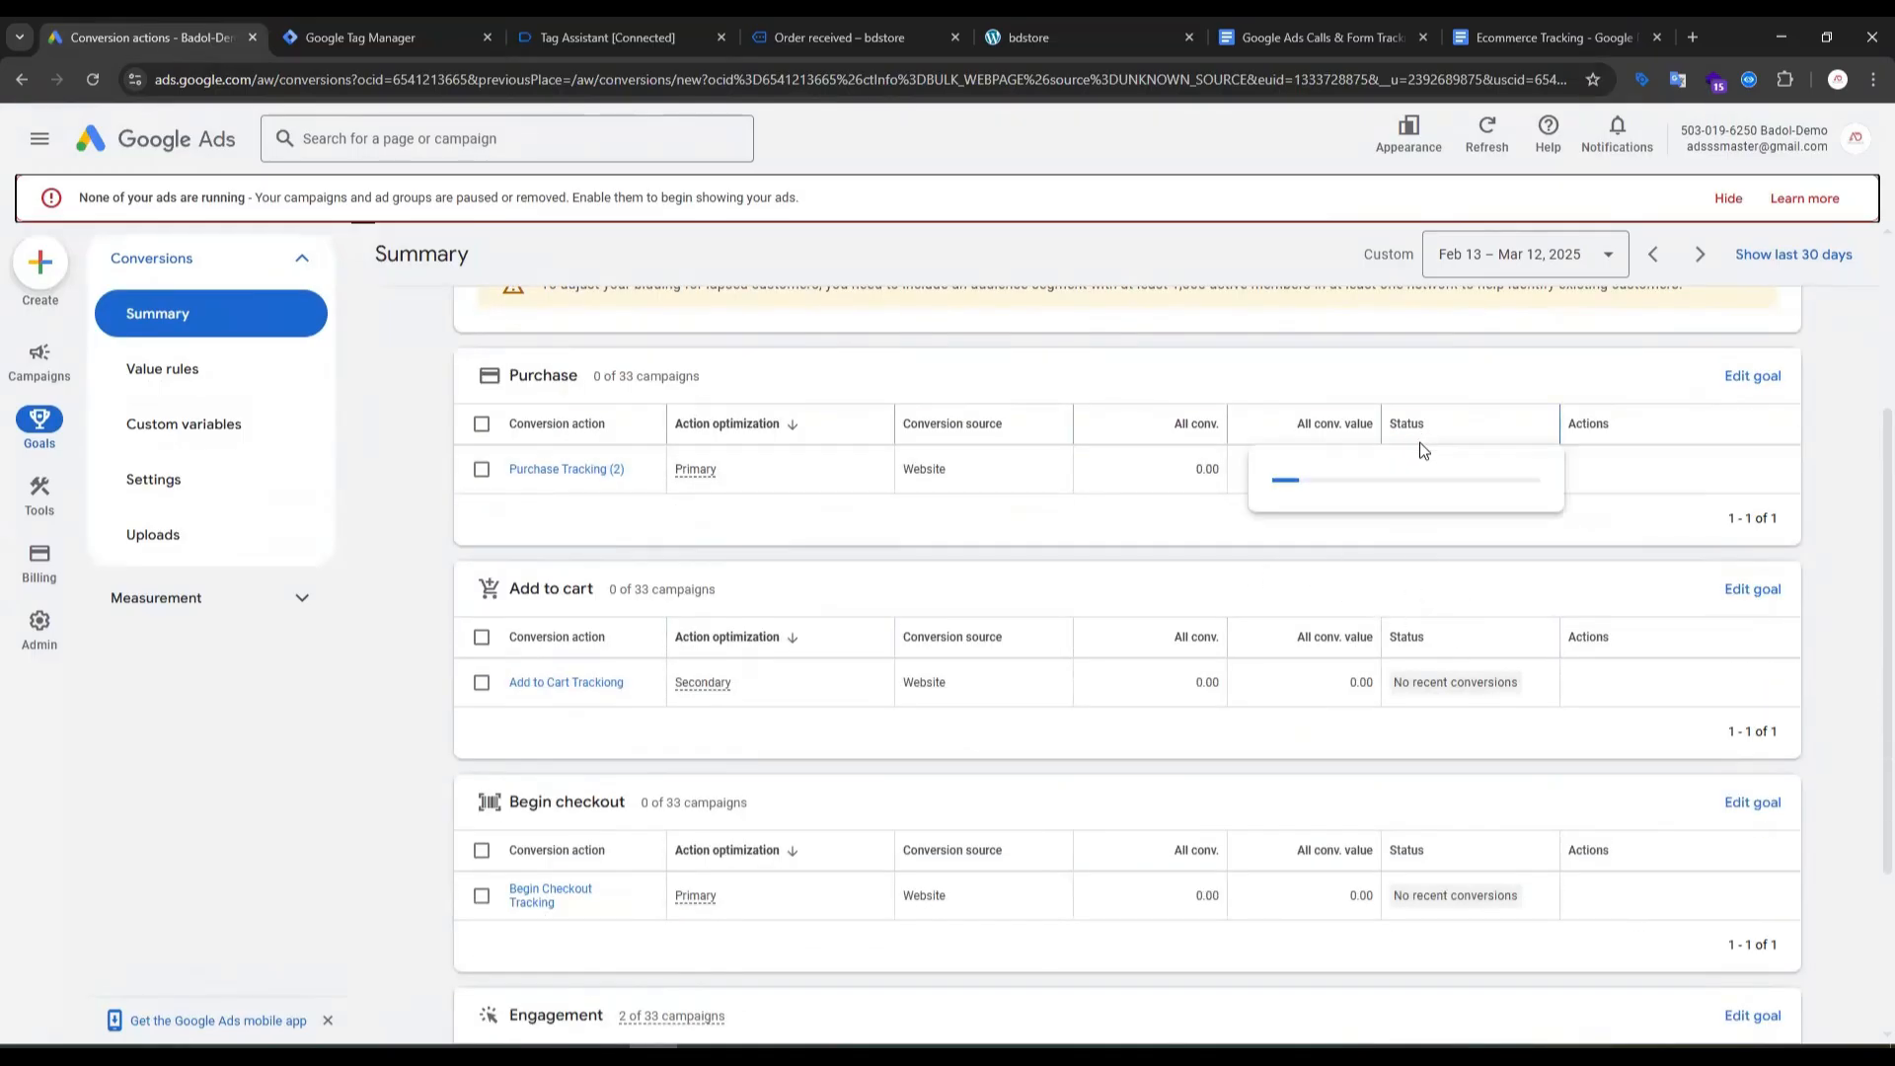
pyautogui.click(598, 37)
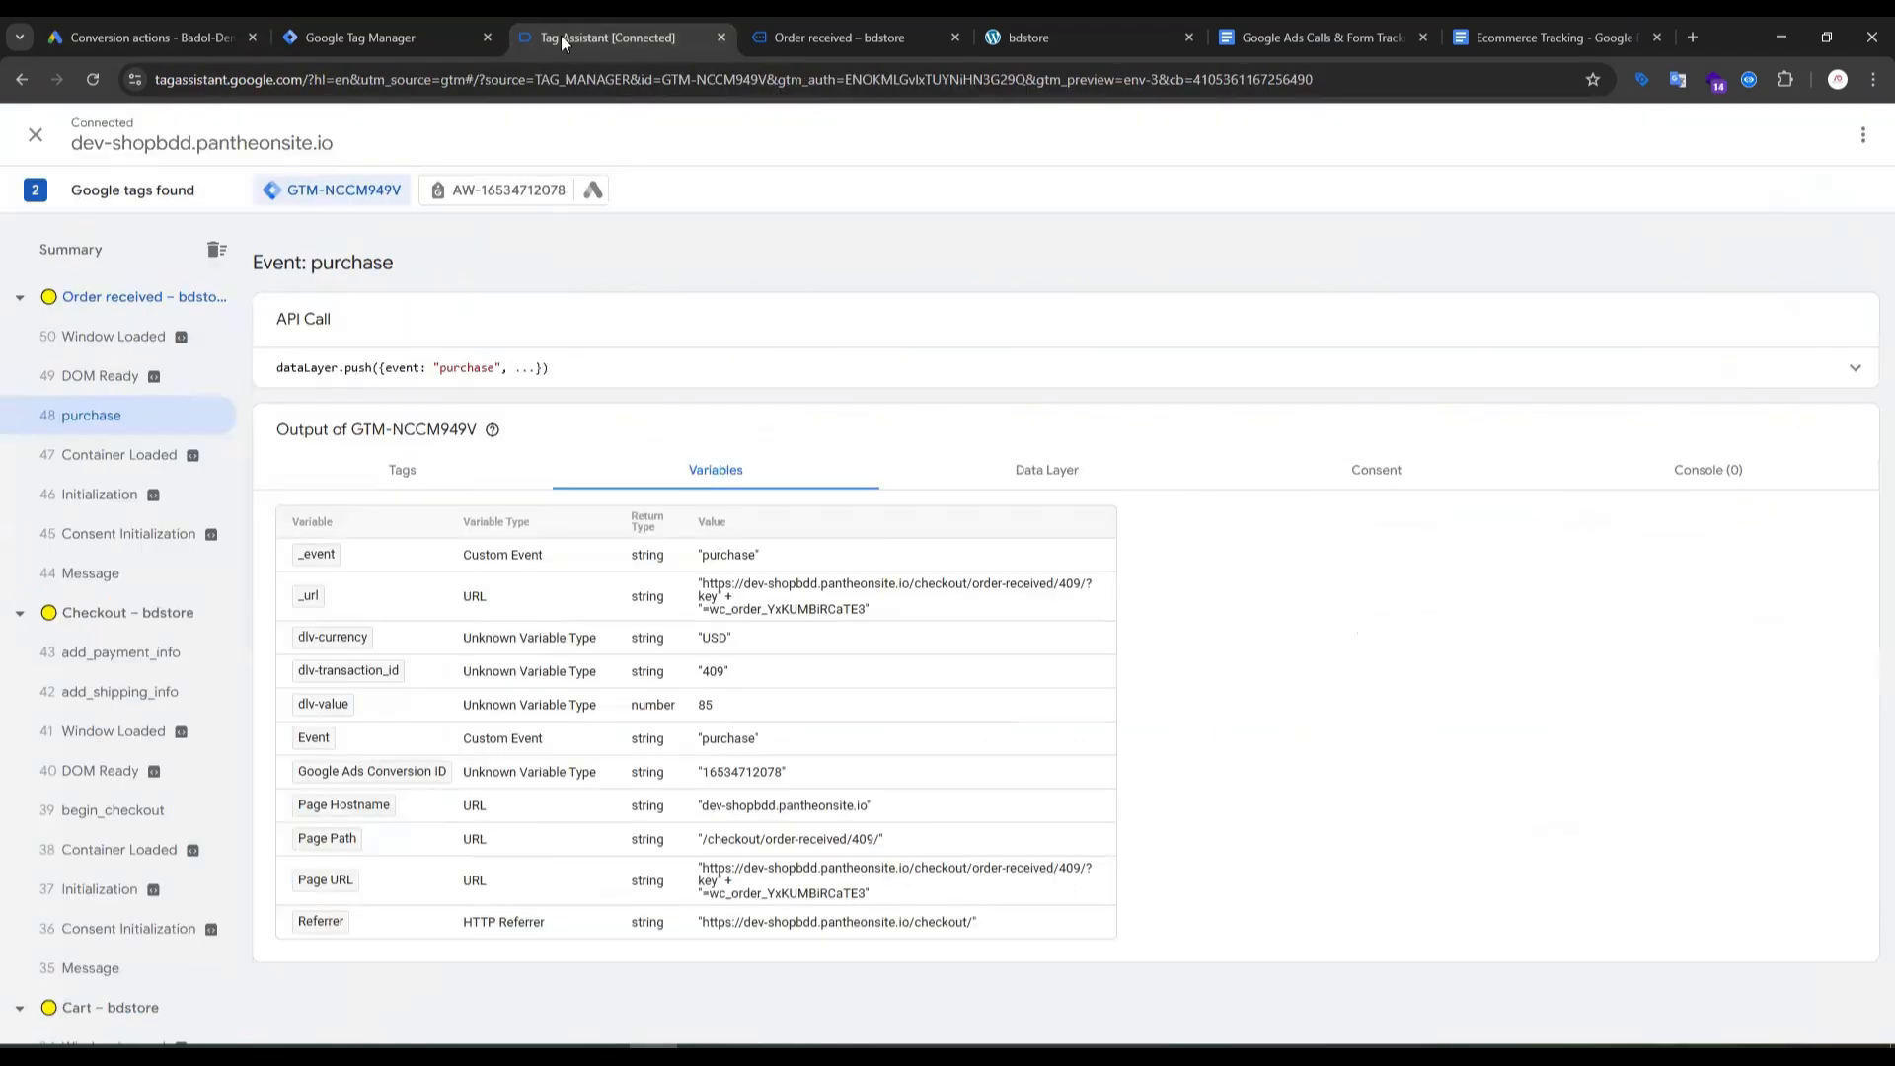
# Step: Review the E-Commerce Tracking notes in the Google Ads Calls & Form Tracking document, covering the conversion list, purchase tag values and user-provided data
pyautogui.click(1325, 36)
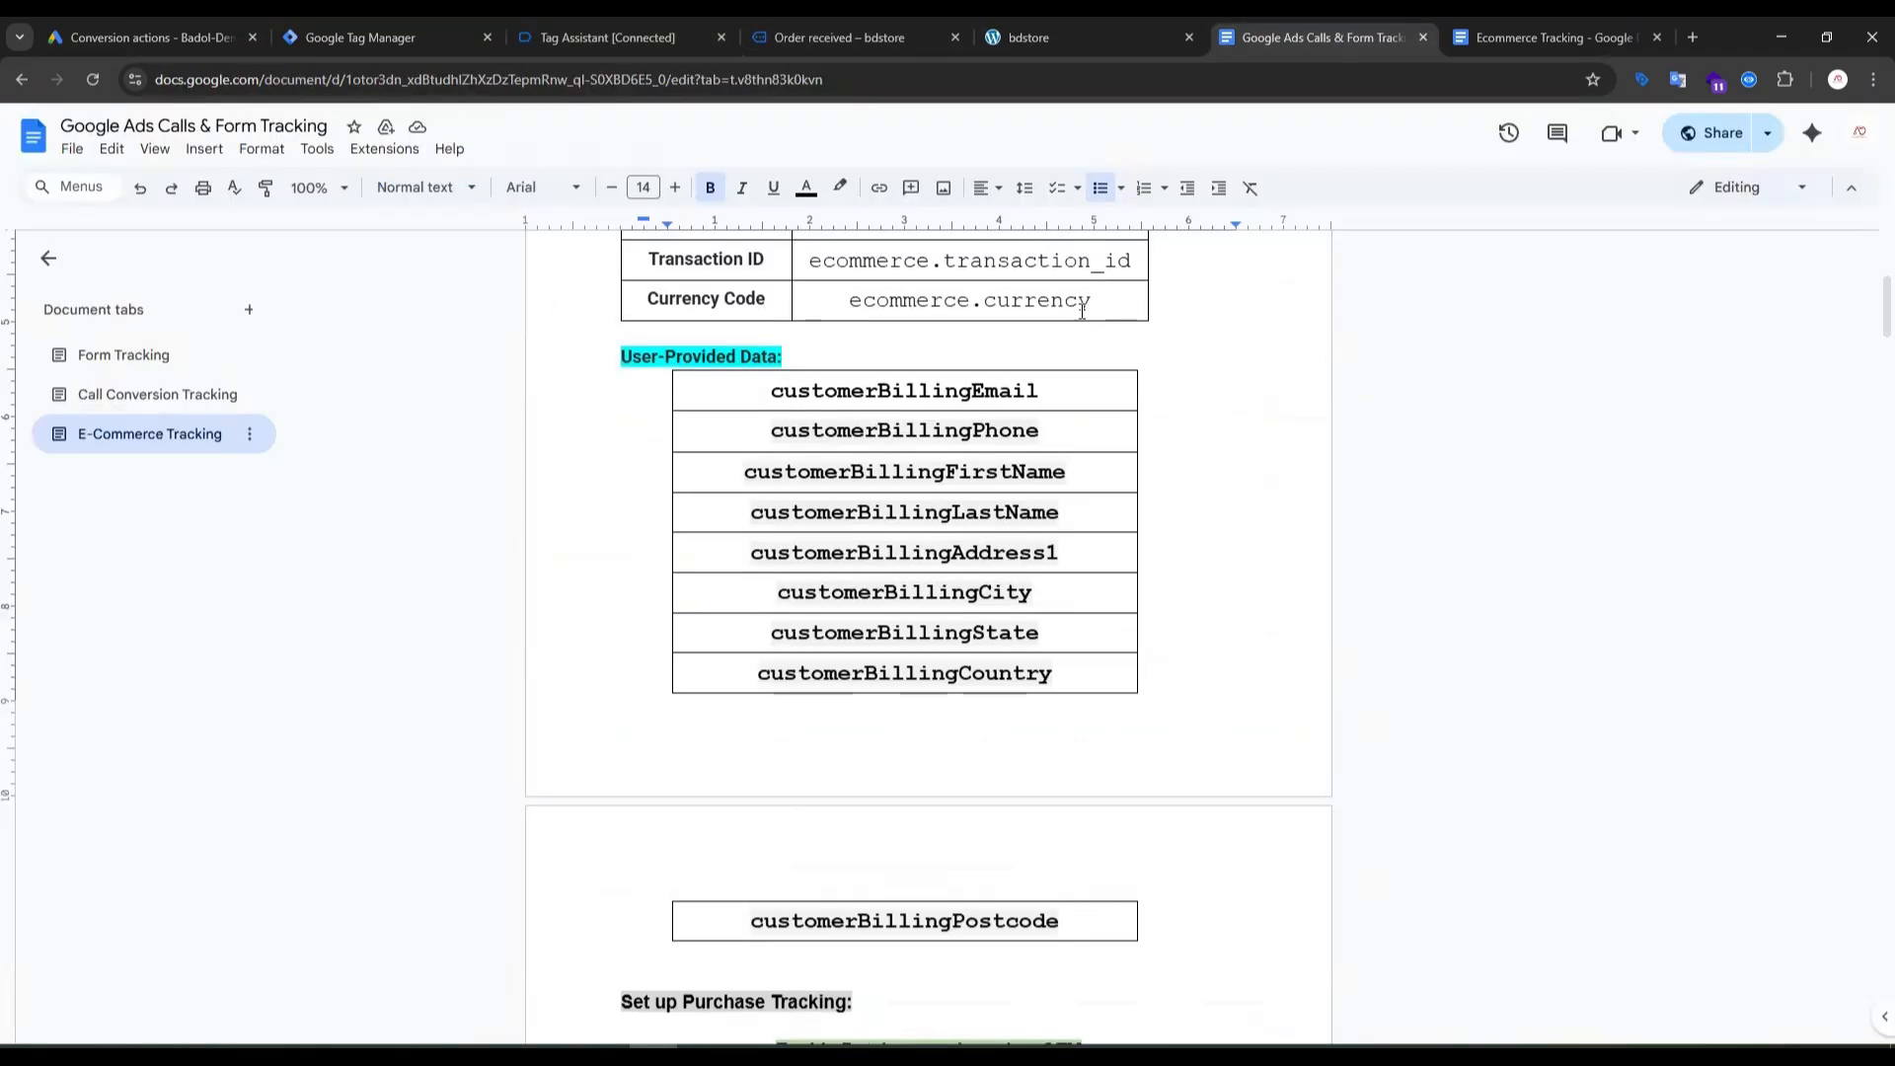
pyautogui.scroll(5, 871, 524)
pyautogui.moveTo(661, 439); pyautogui.dragTo(713, 475)
pyautogui.moveTo(946, 470); pyautogui.dragTo(728, 457)
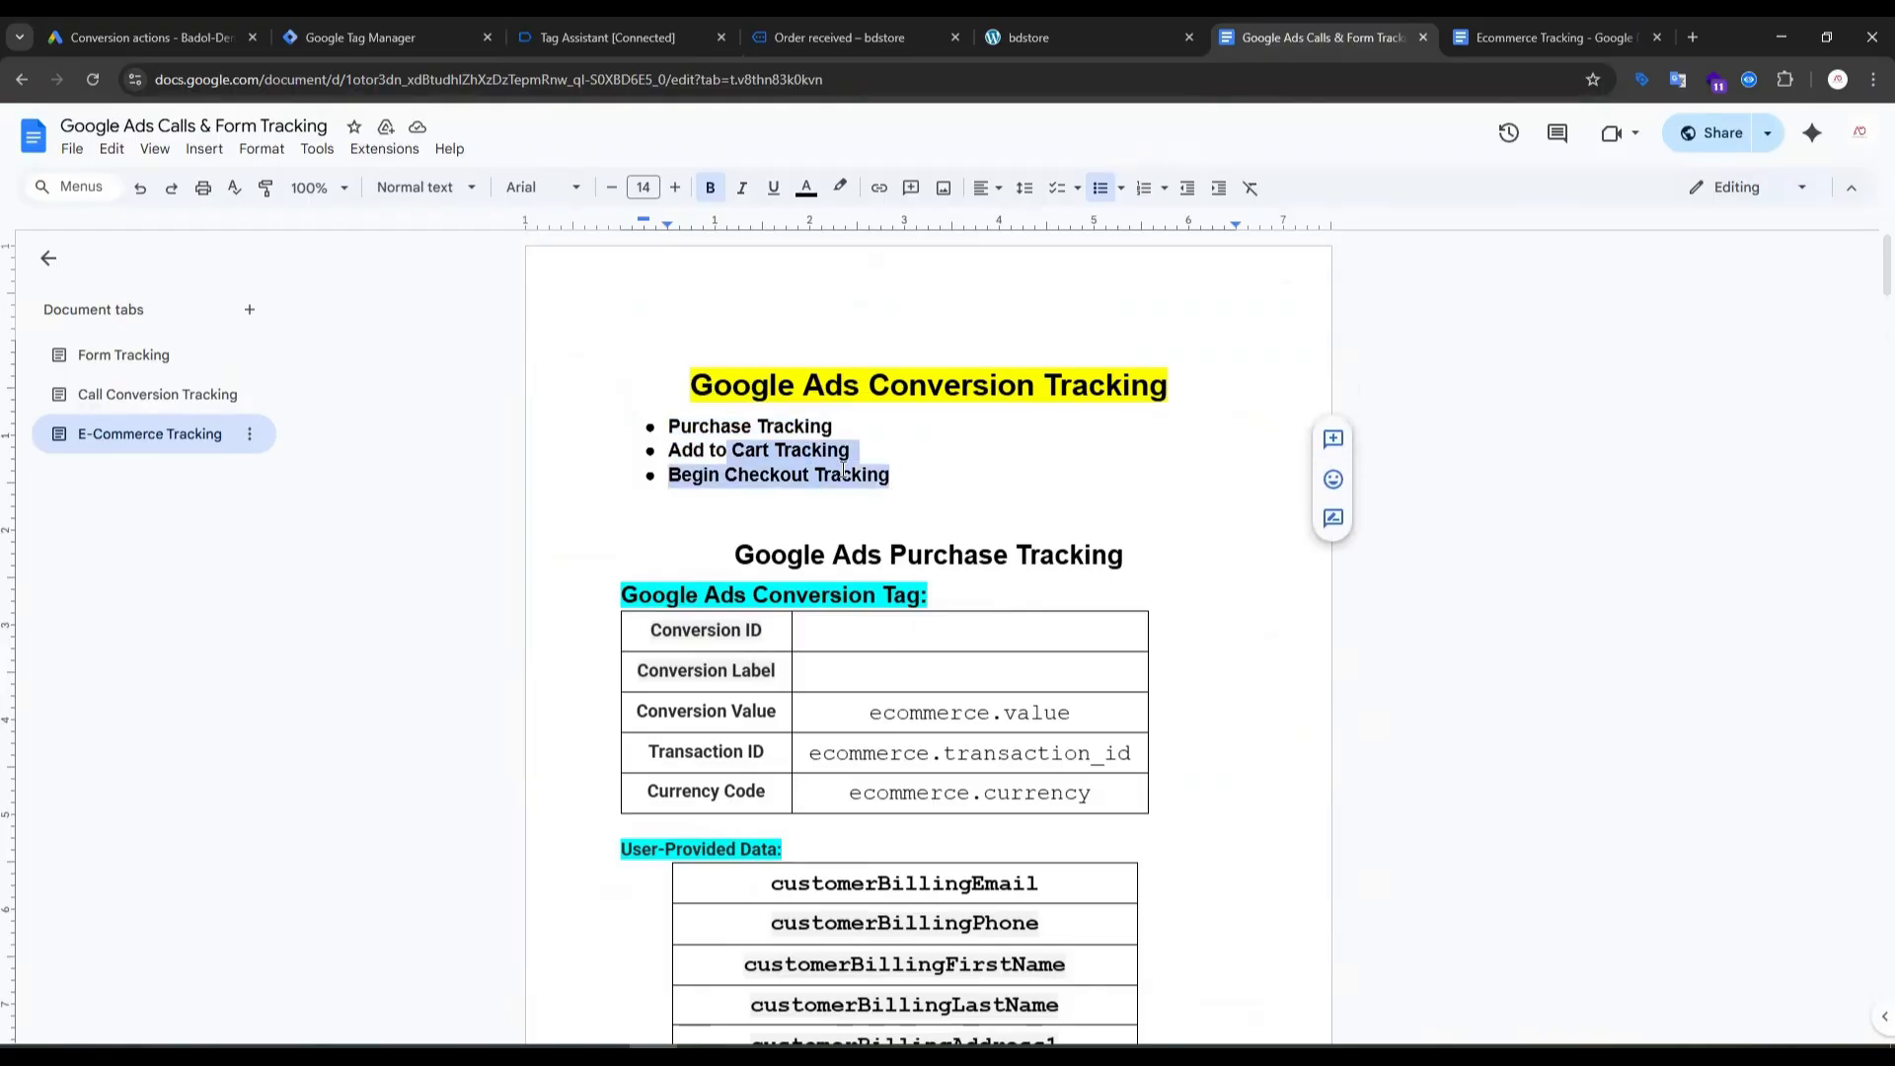
pyautogui.click(935, 467)
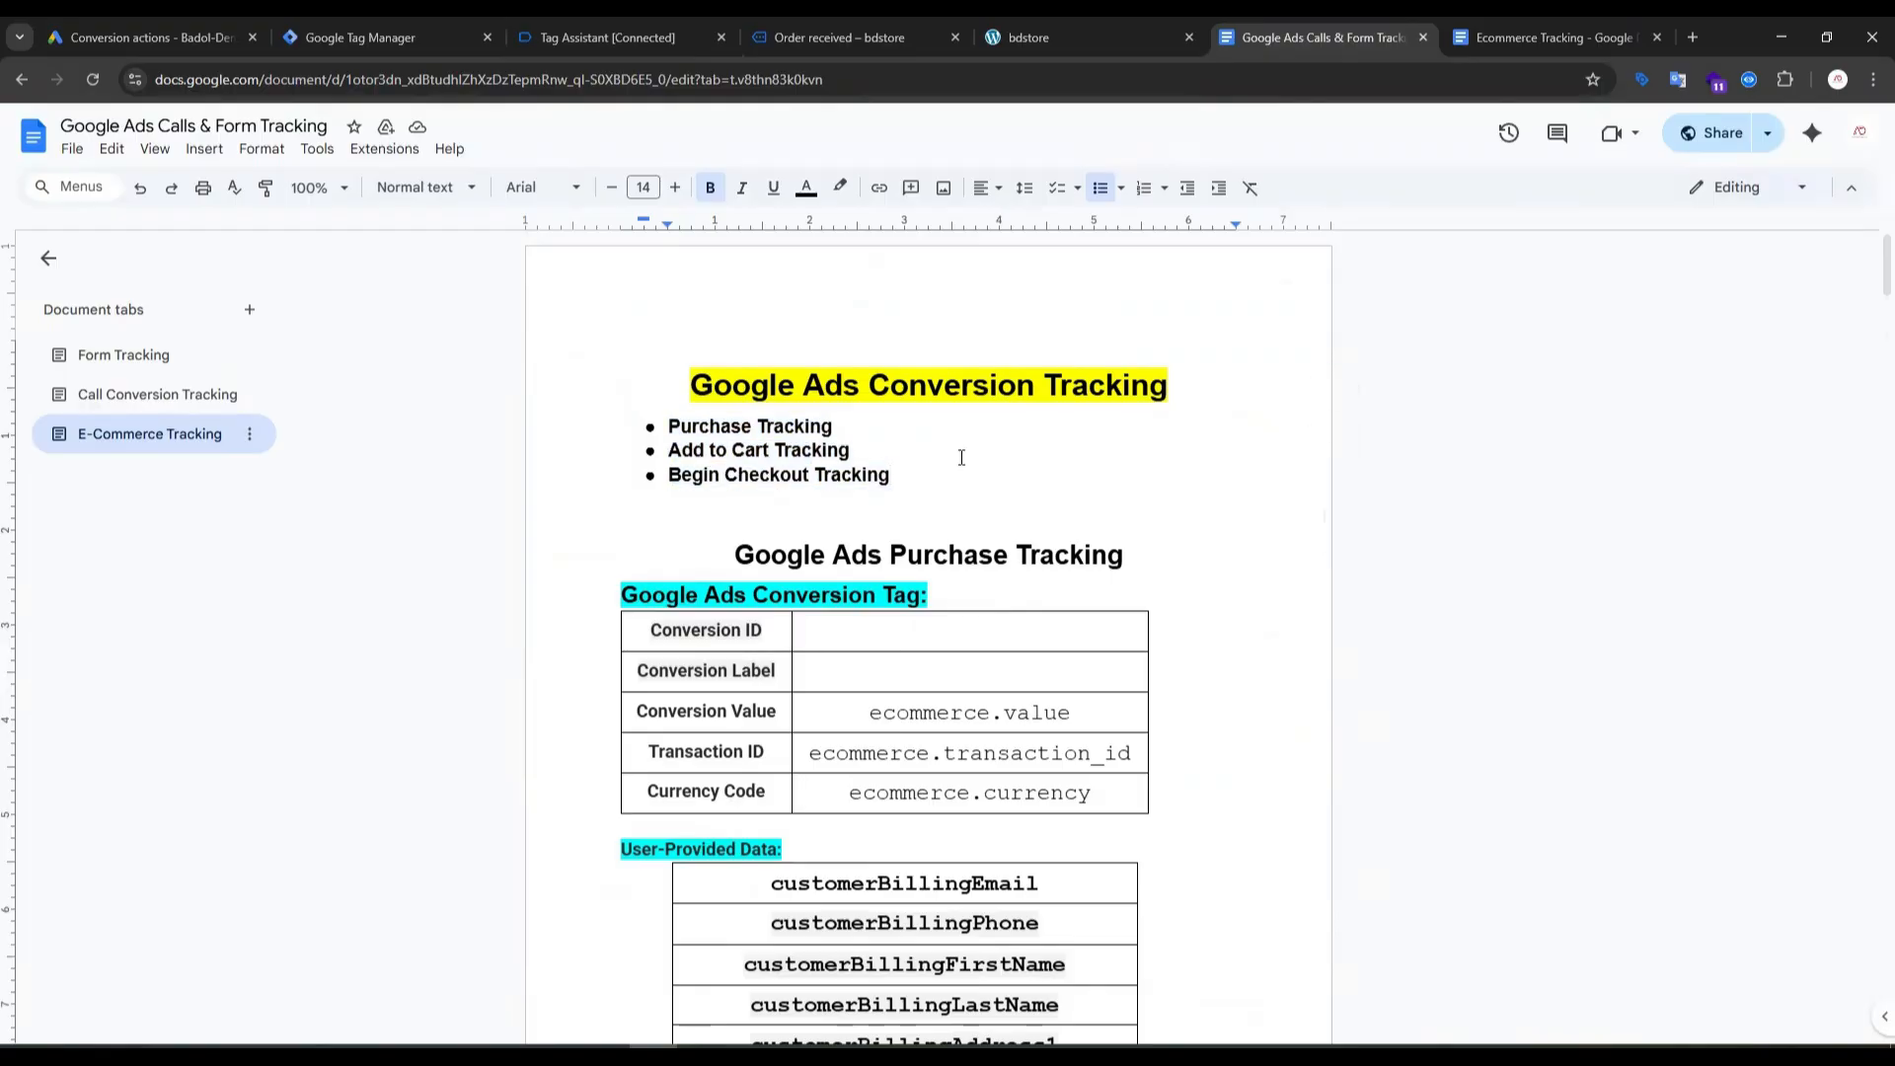
pyautogui.moveTo(1171, 550); pyautogui.dragTo(935, 553)
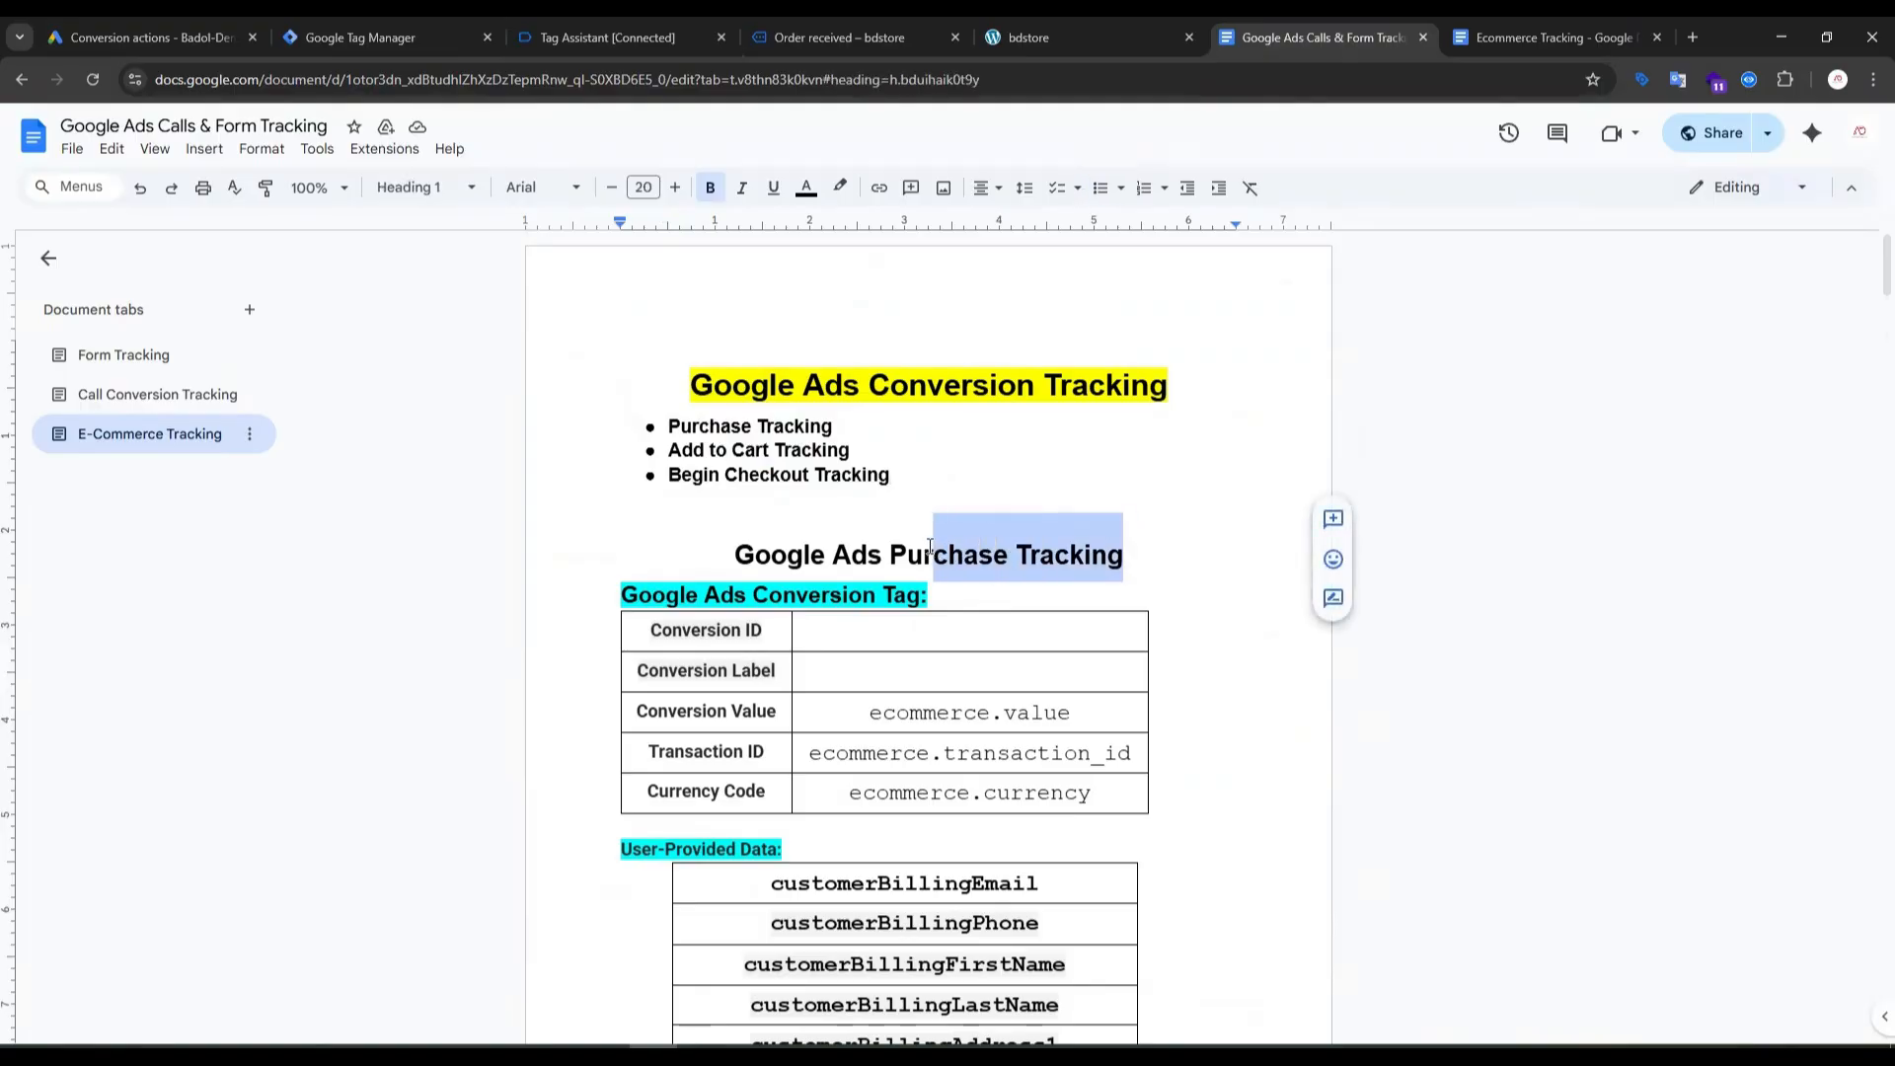
pyautogui.scroll(-2, 646, 647)
pyautogui.moveTo(602, 655); pyautogui.dragTo(831, 823)
pyautogui.scroll(-2, 833, 825)
pyautogui.click(1140, 705)
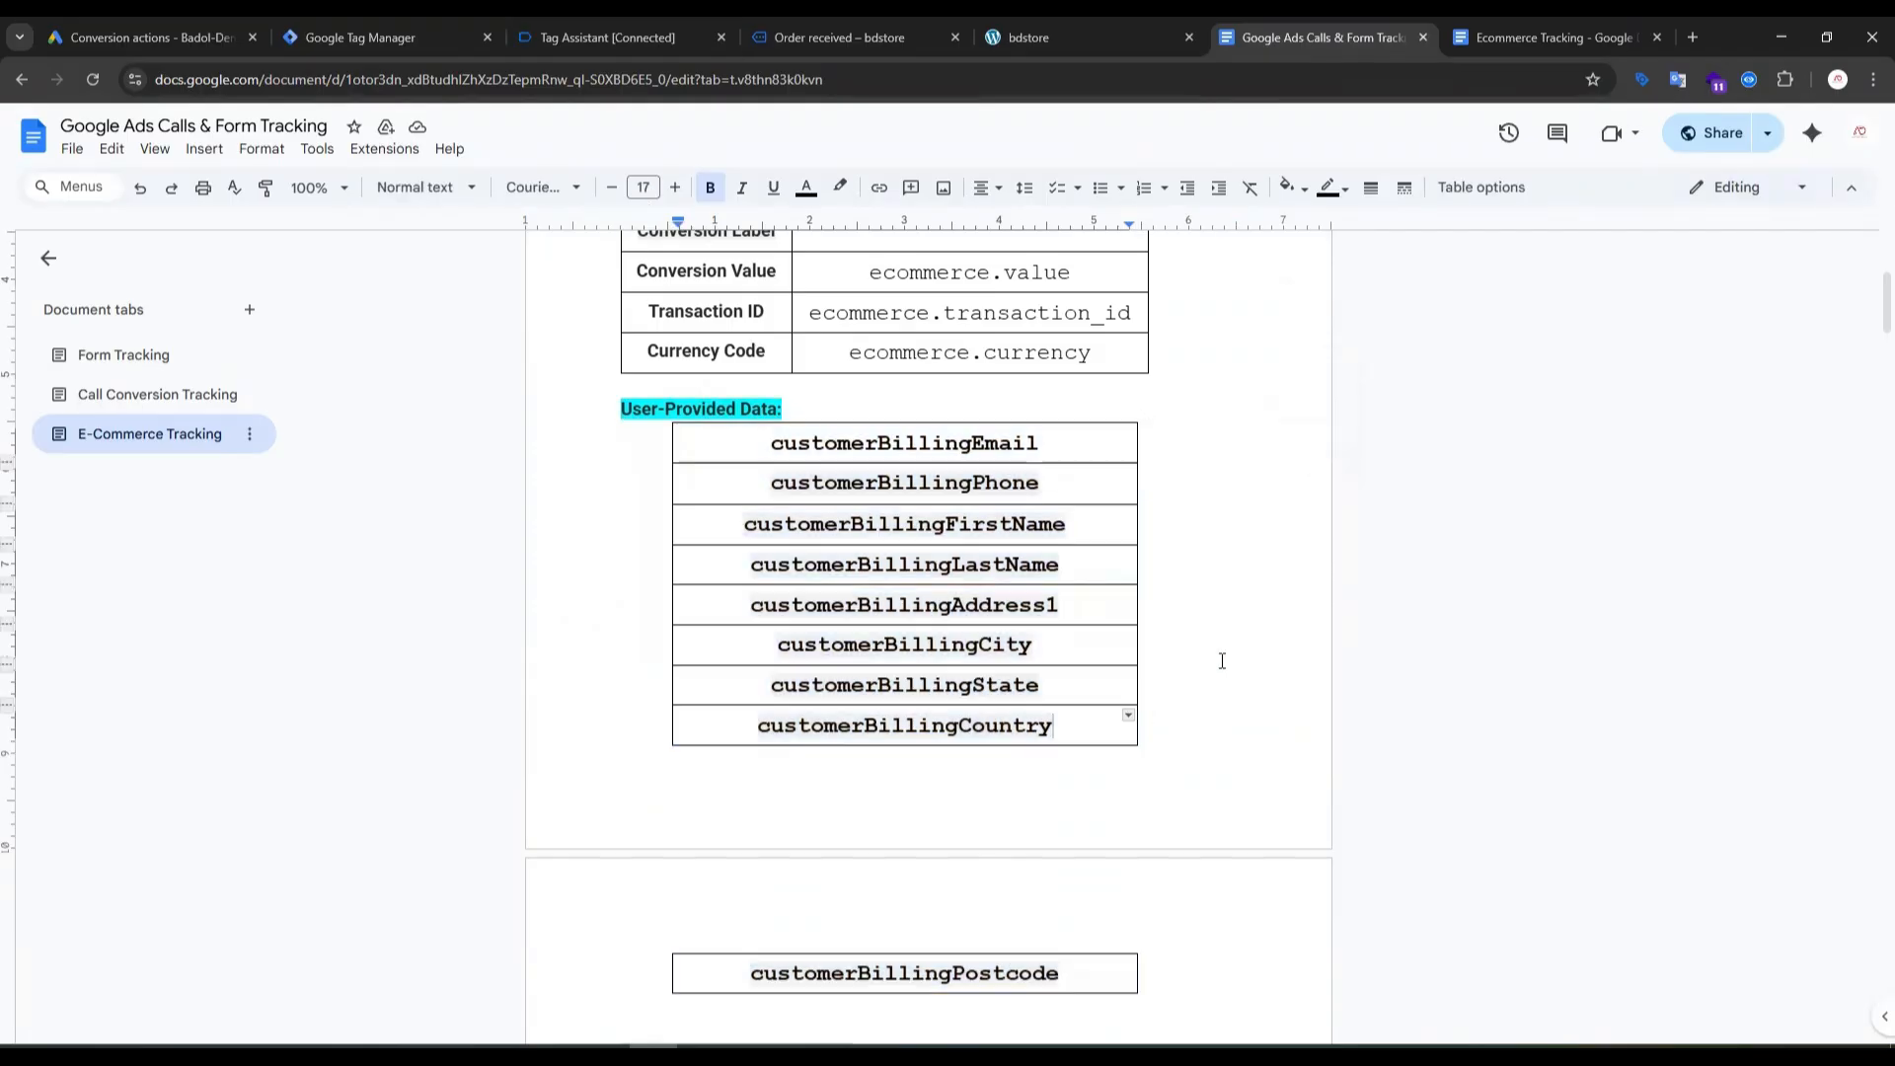
pyautogui.scroll(4, 1233, 641)
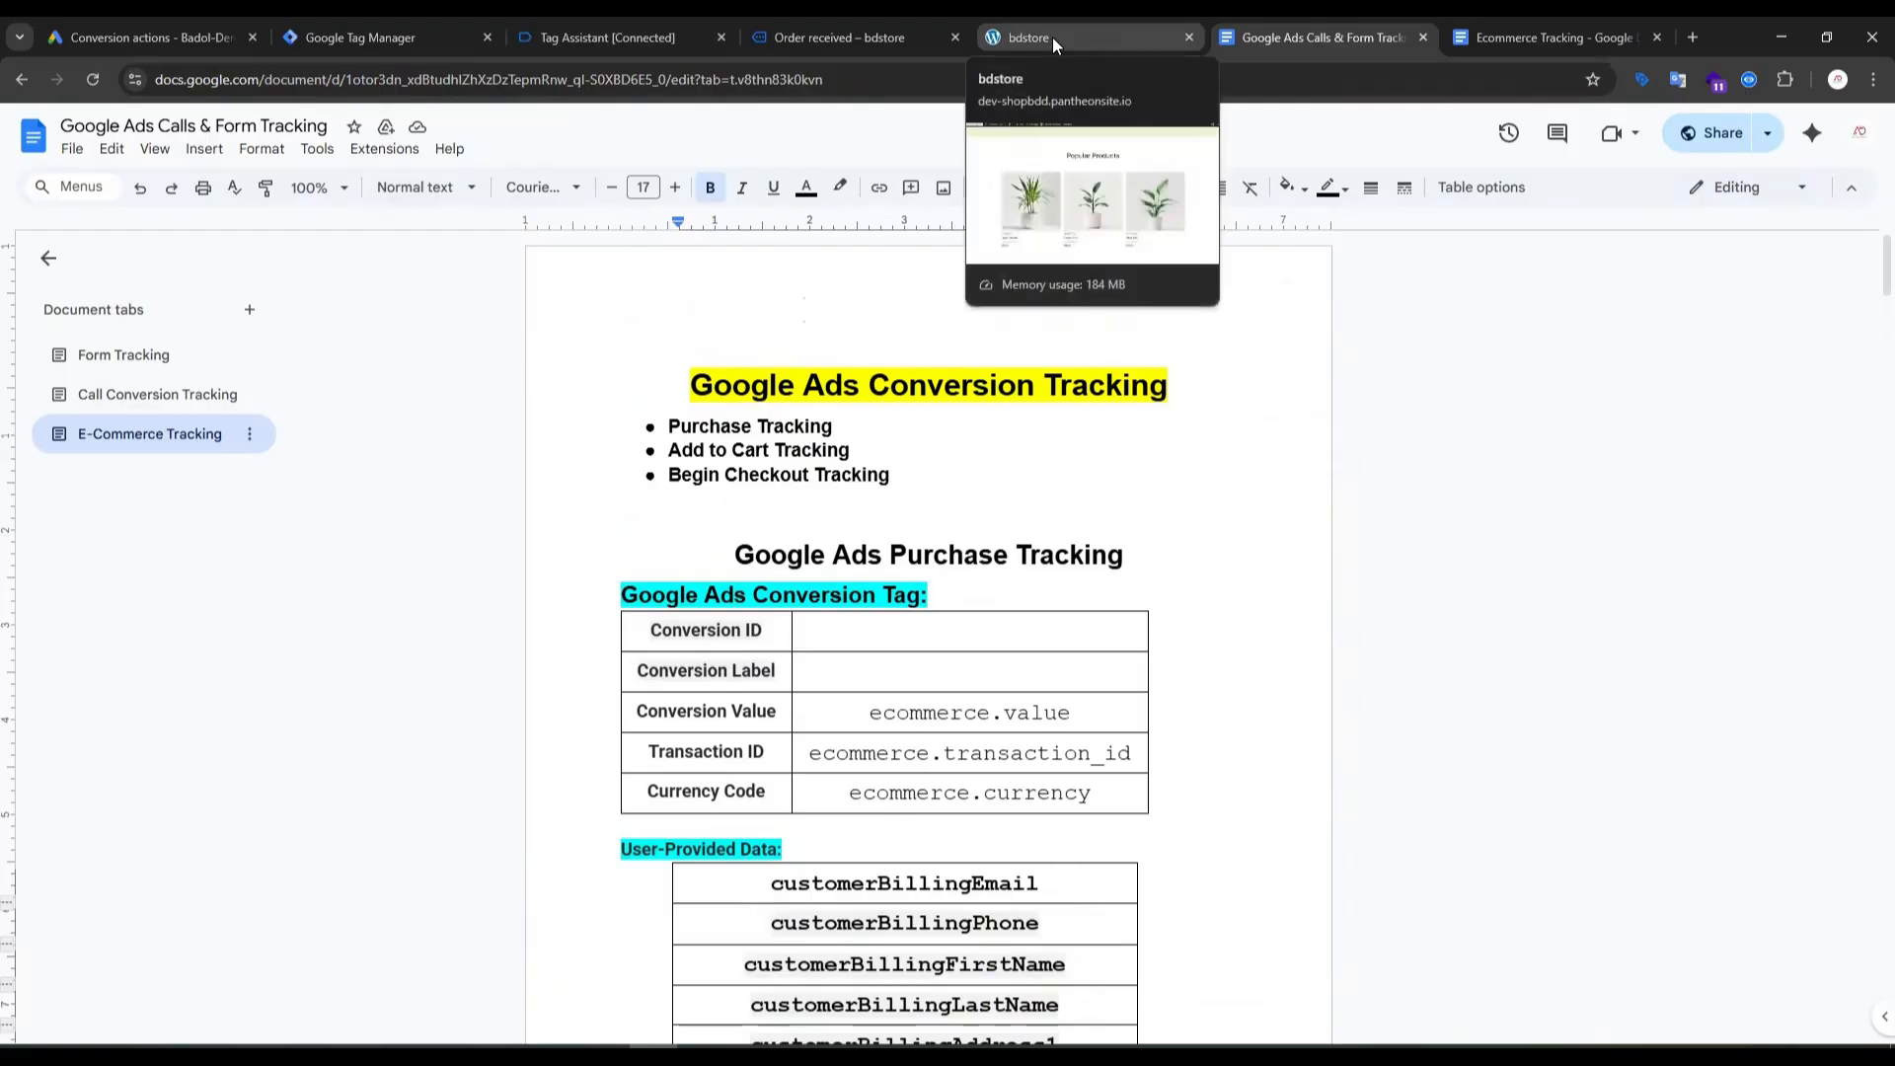
# Step: Open the Ecommerce Tracking document and examine the Setup Guide's table of events, triggers and parameters
pyautogui.click(1052, 38)
pyautogui.click(1522, 38)
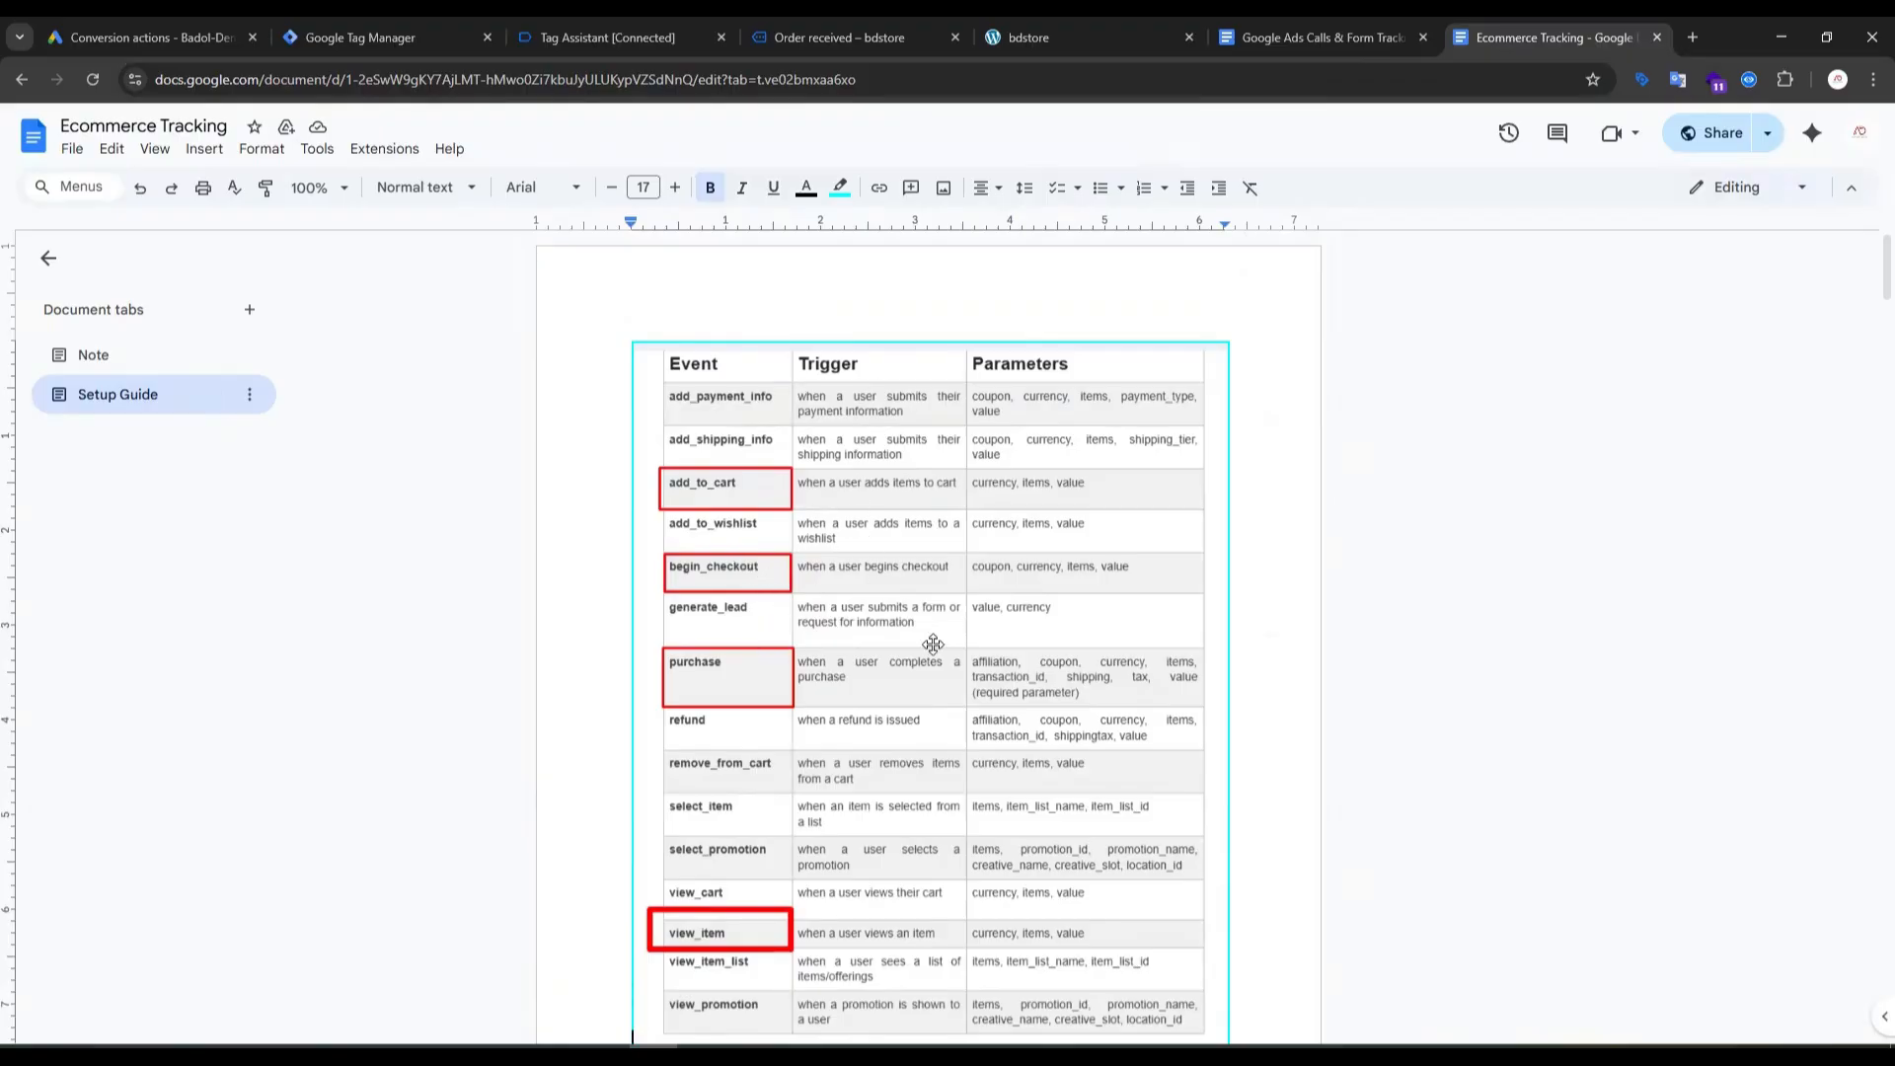
pyautogui.scroll(-4, 863, 688)
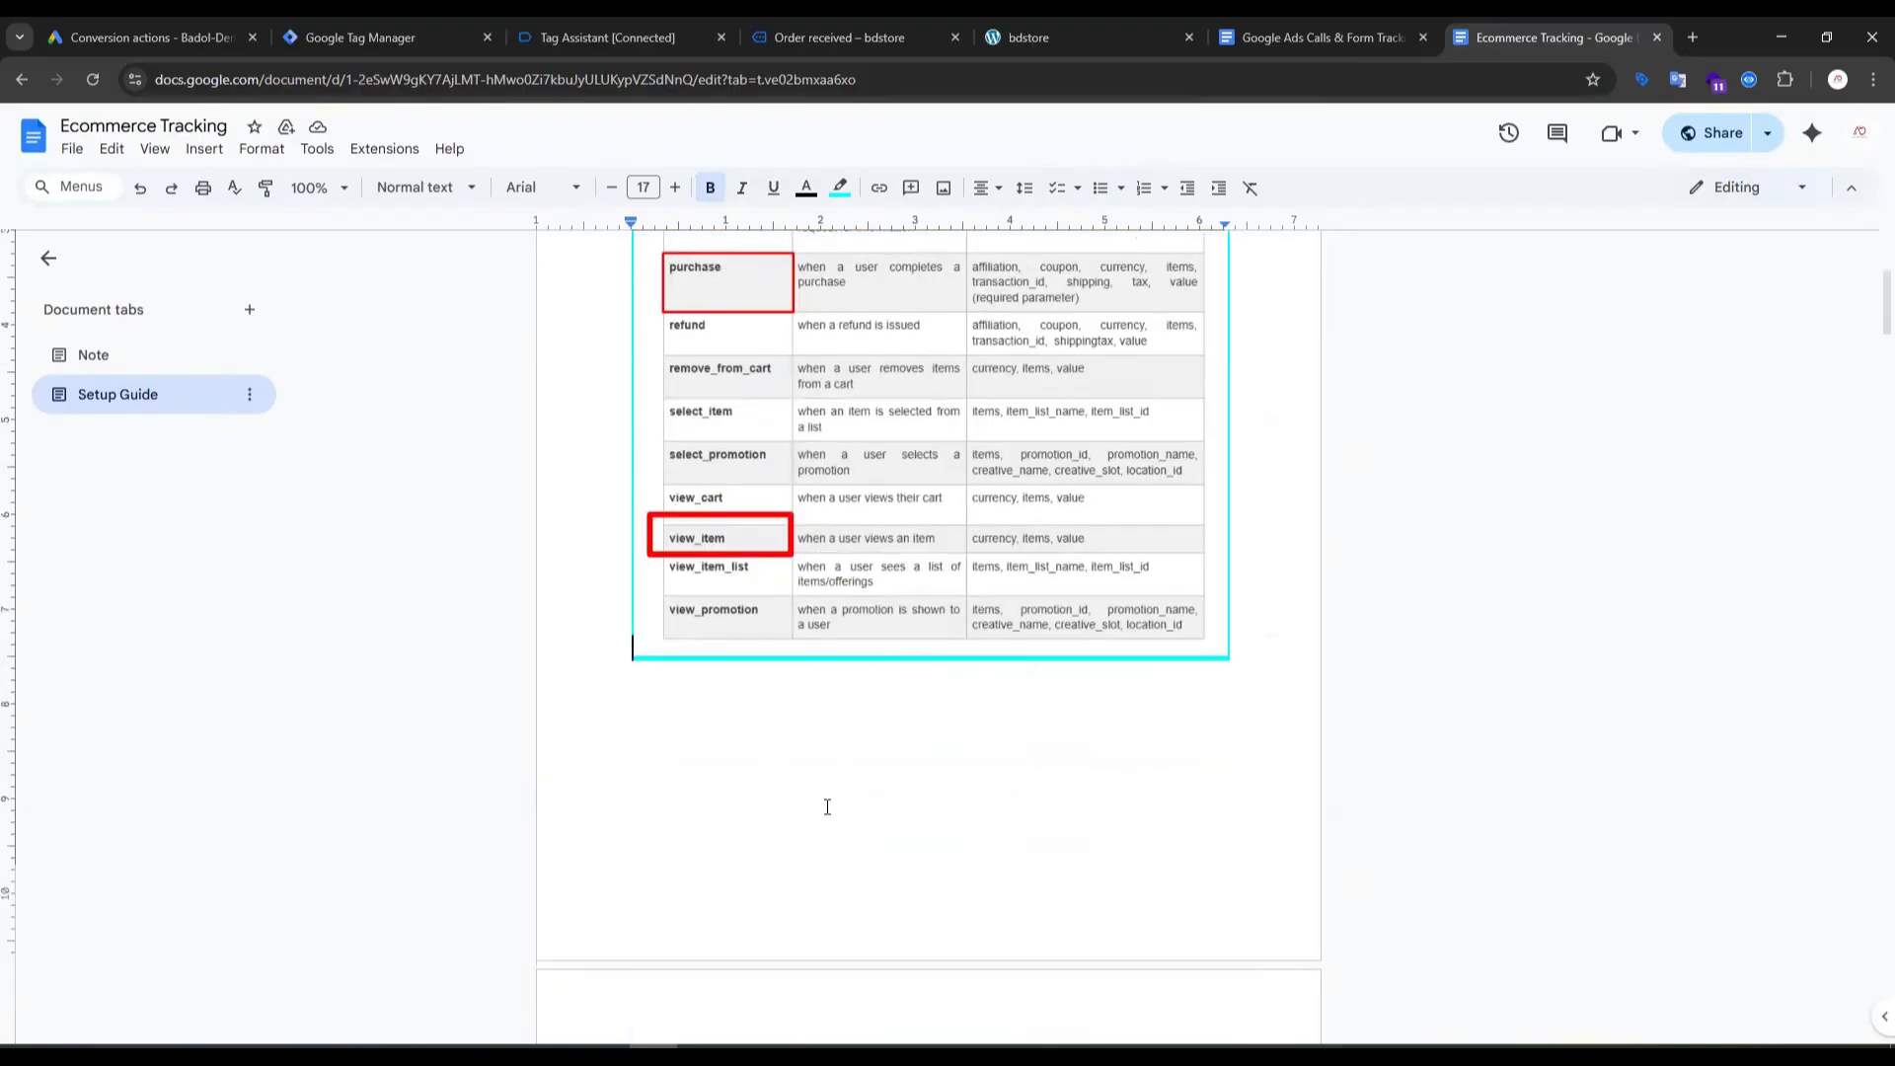